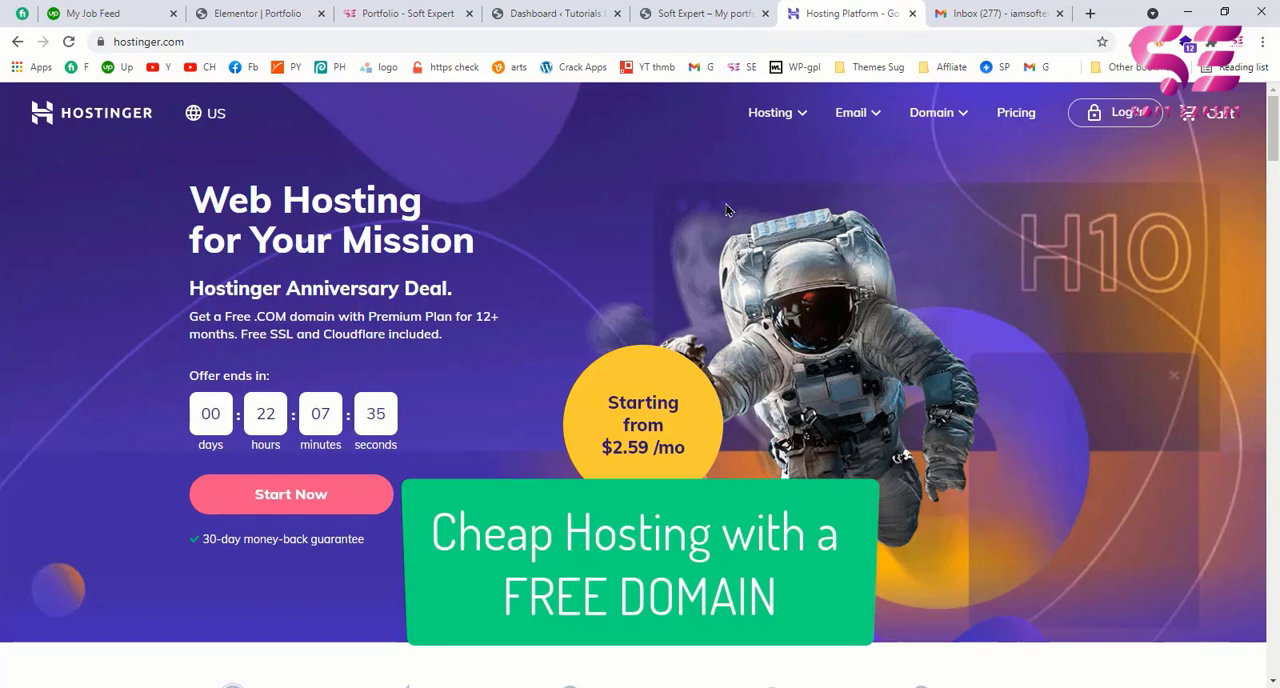
Step: Open Hostinger's WordPress Hosting page
{"action": "left_click", "coordinate": [803, 118]}
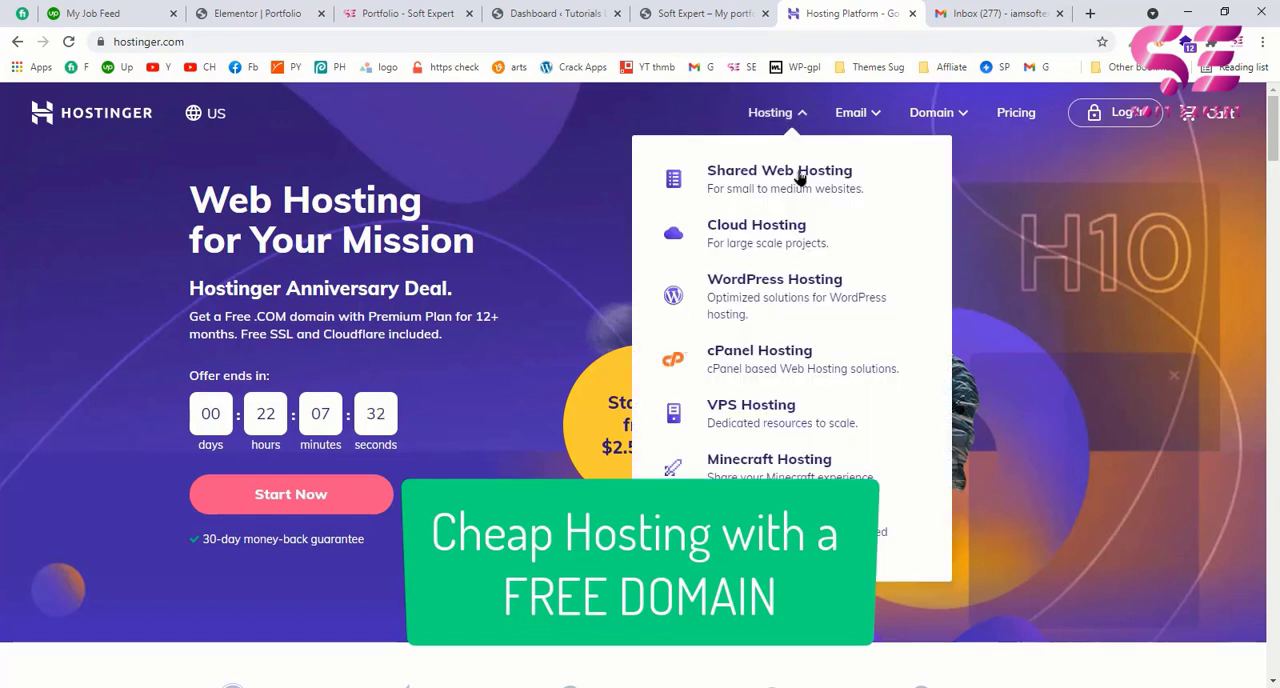
{"action": "left_click", "coordinate": [797, 313]}
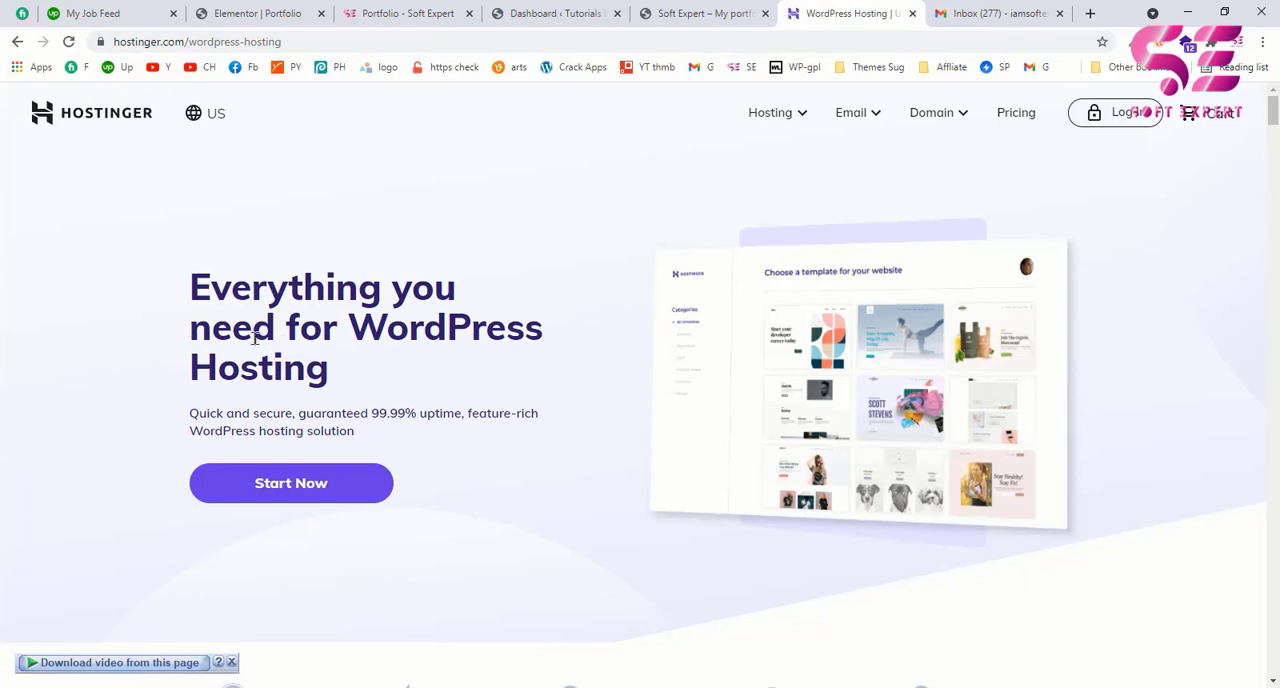
{"action": "left_click_drag", "start_coordinate": [255, 327], "coordinate": [363, 377]}
{"action": "left_click", "coordinate": [363, 377]}
Step: Compare the WordPress hosting plans' prices and features, including the free domain, and select the WordPress Starter plan
{"action": "scroll", "coordinate": [695, 400], "scroll_direction": "down", "scroll_amount": 7}
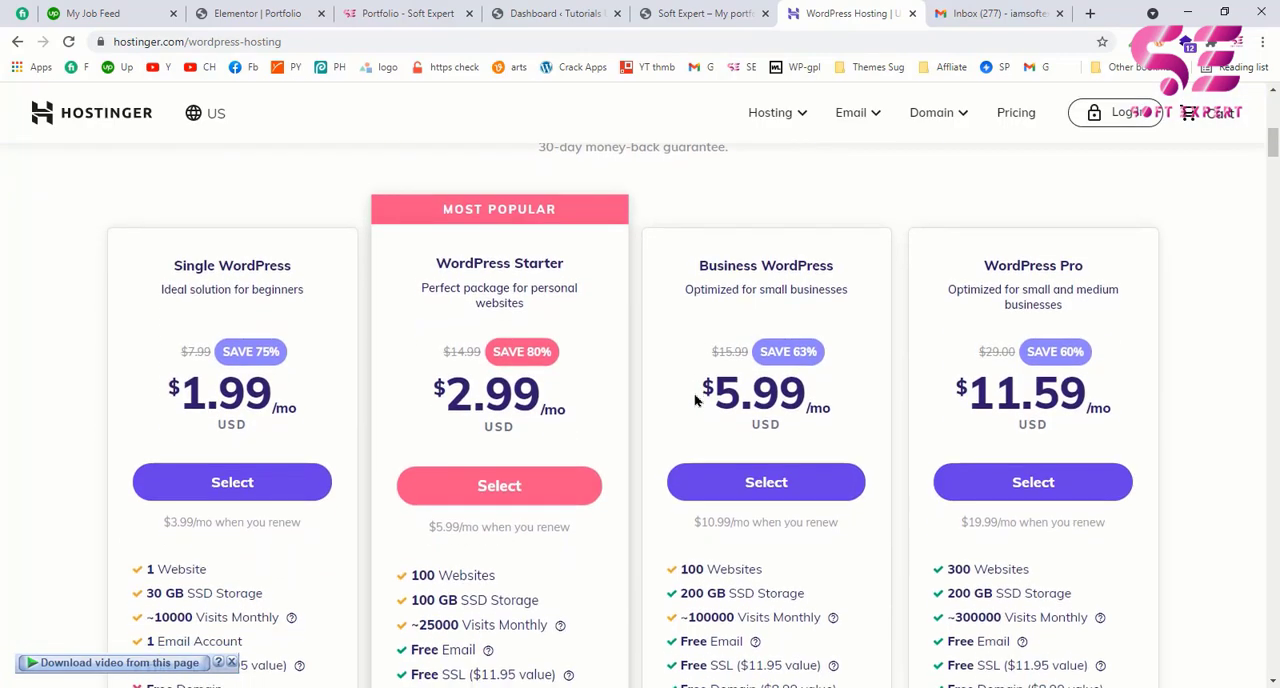
{"action": "scroll", "coordinate": [845, 403], "scroll_direction": "down", "scroll_amount": 1}
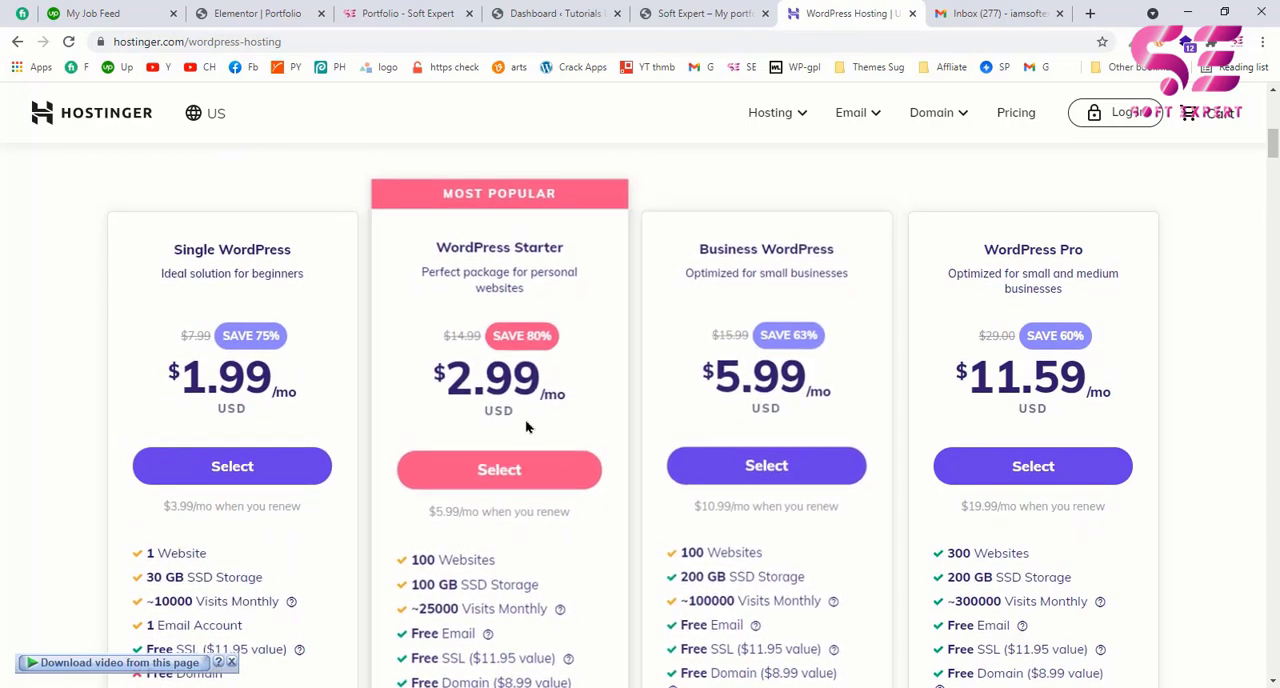
{"action": "scroll", "coordinate": [525, 419], "scroll_direction": "down", "scroll_amount": 1}
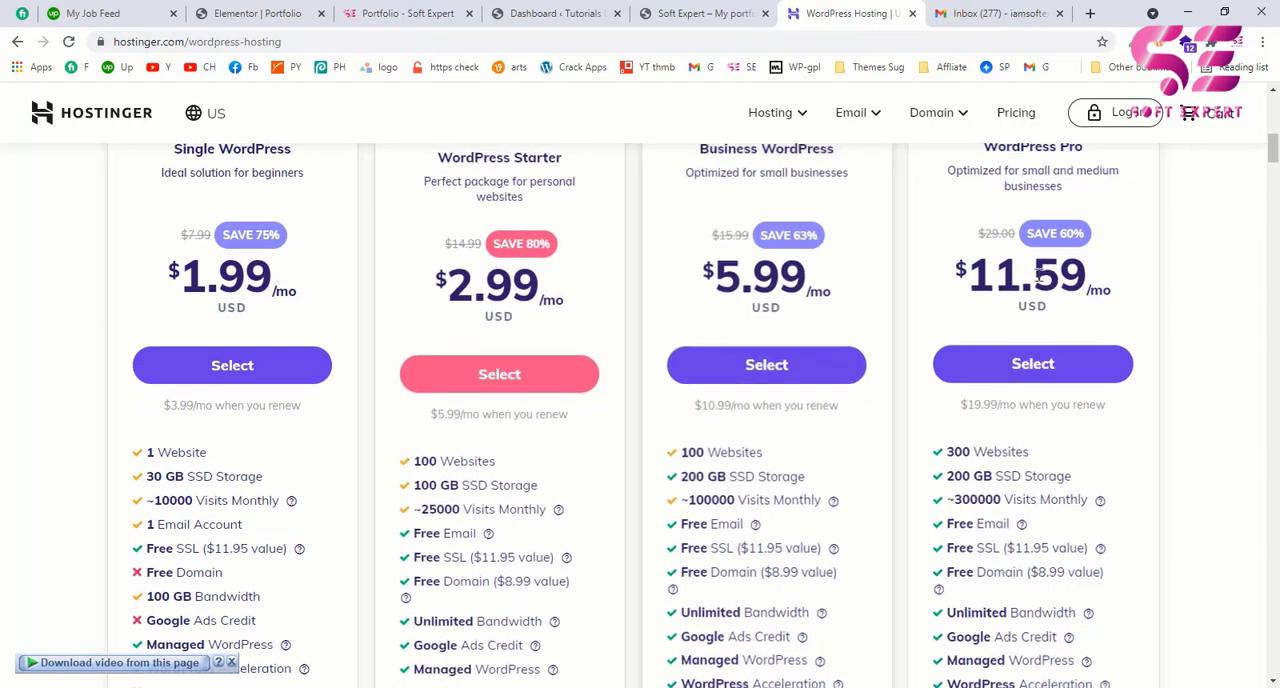
{"action": "scroll", "coordinate": [150, 460], "scroll_direction": "down", "scroll_amount": 1}
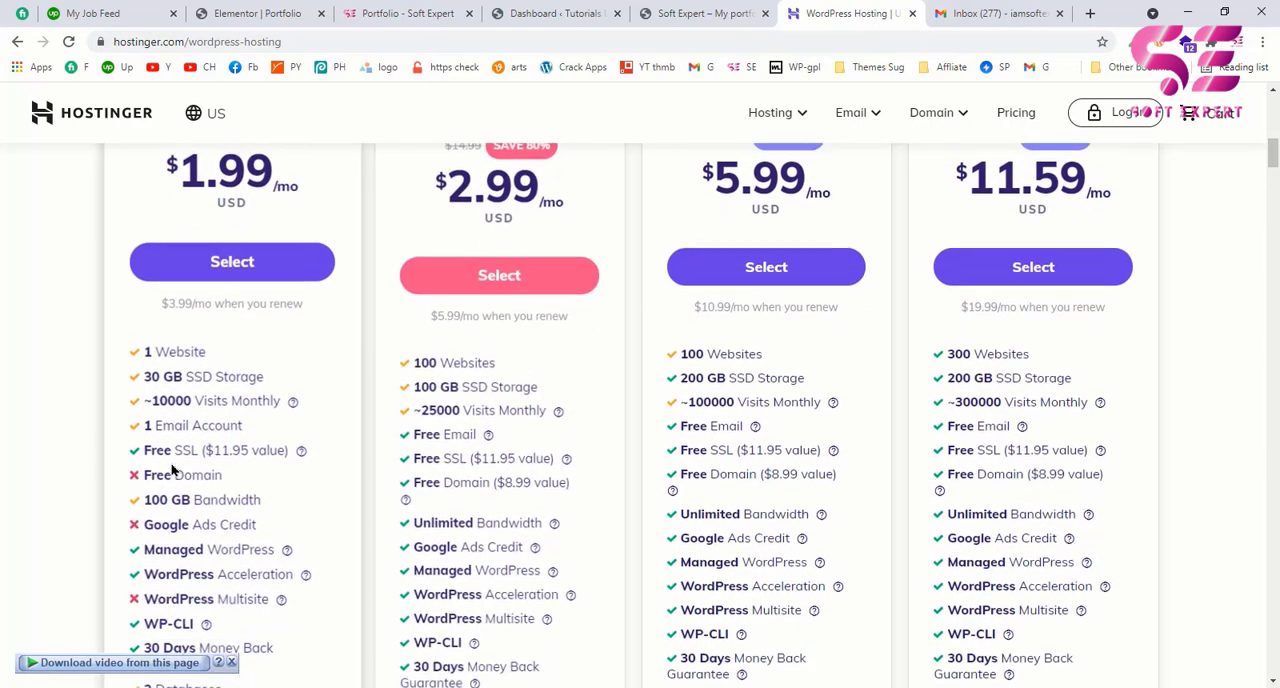
{"action": "scroll", "coordinate": [215, 483], "scroll_direction": "down", "scroll_amount": 1}
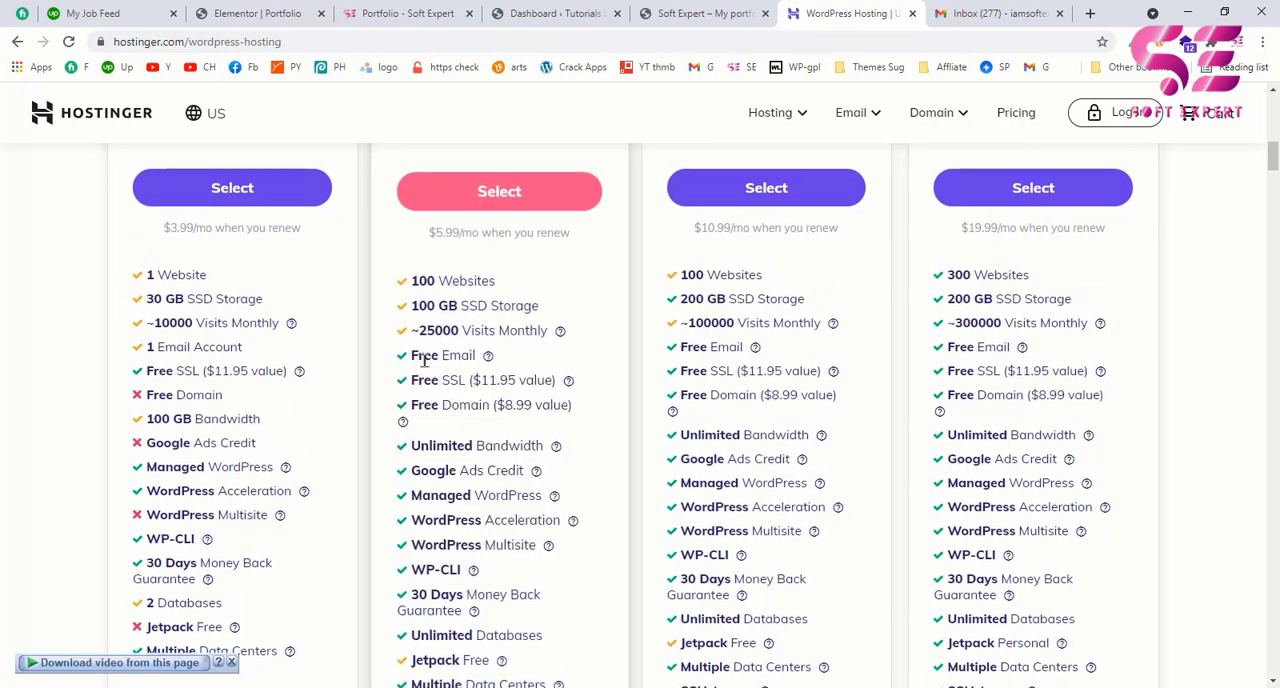
{"action": "left_click_drag", "start_coordinate": [426, 389], "coordinate": [459, 384]}
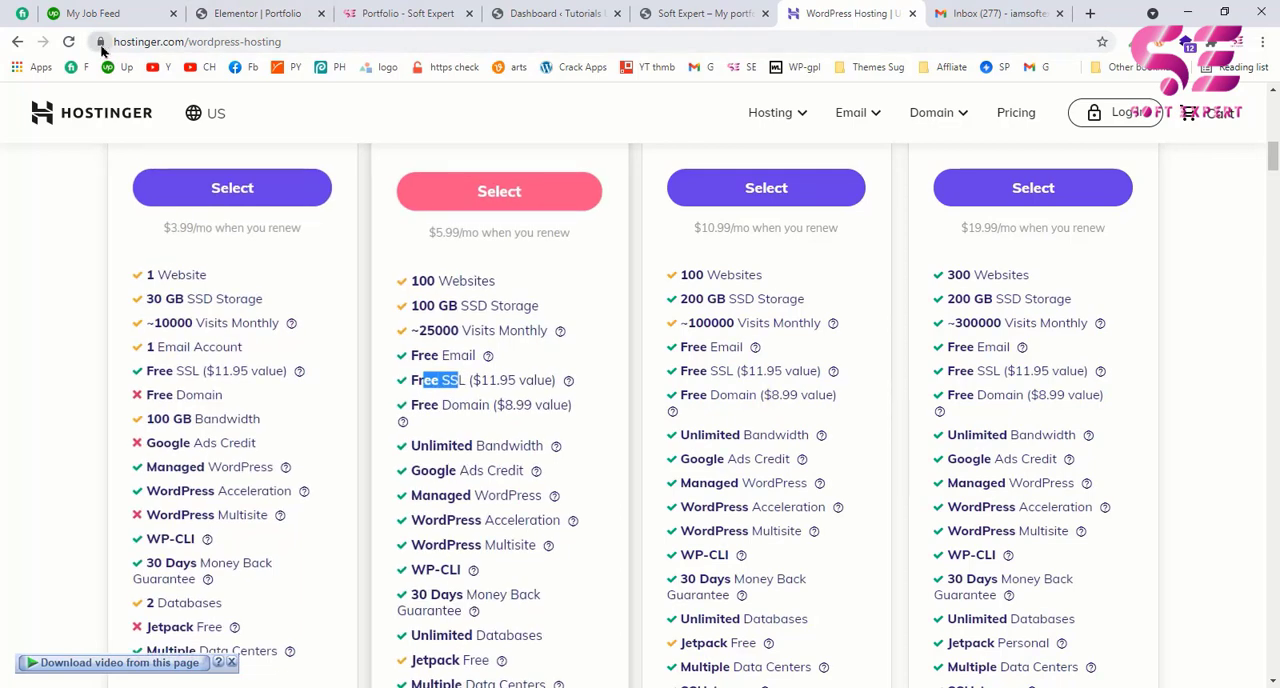
{"action": "left_click", "coordinate": [441, 392]}
{"action": "left_click_drag", "start_coordinate": [410, 404], "coordinate": [479, 405]}
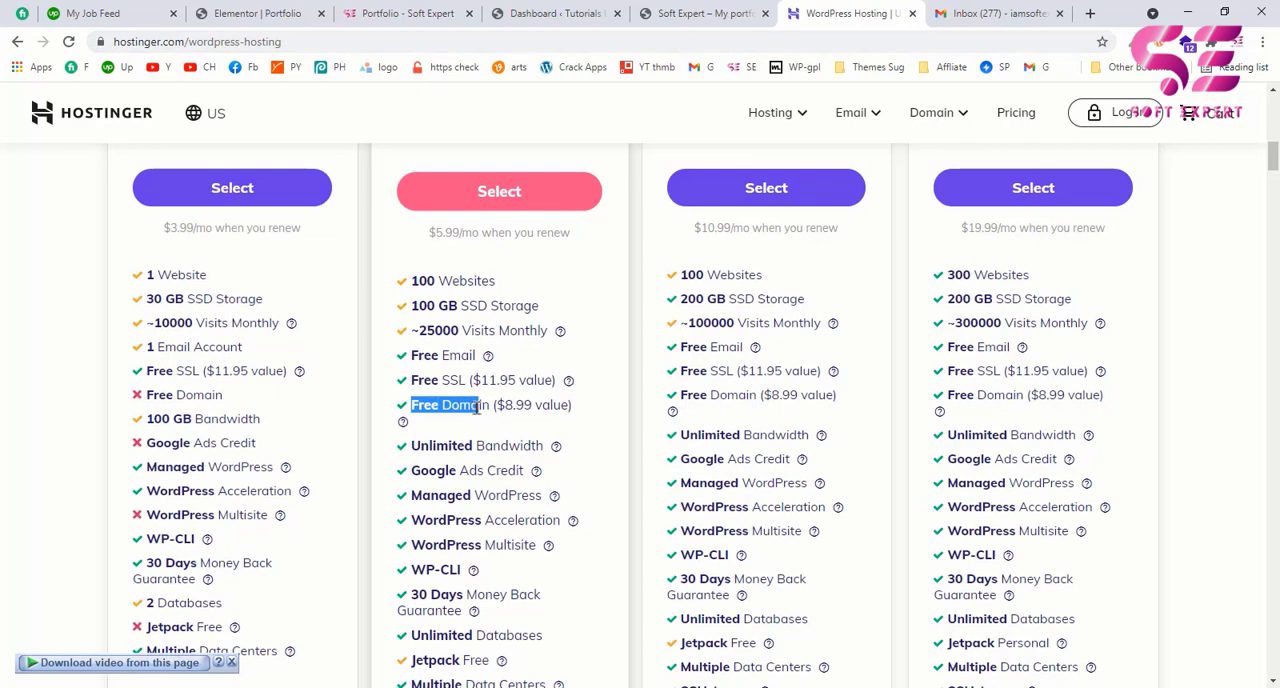
{"action": "left_click", "coordinate": [477, 406]}
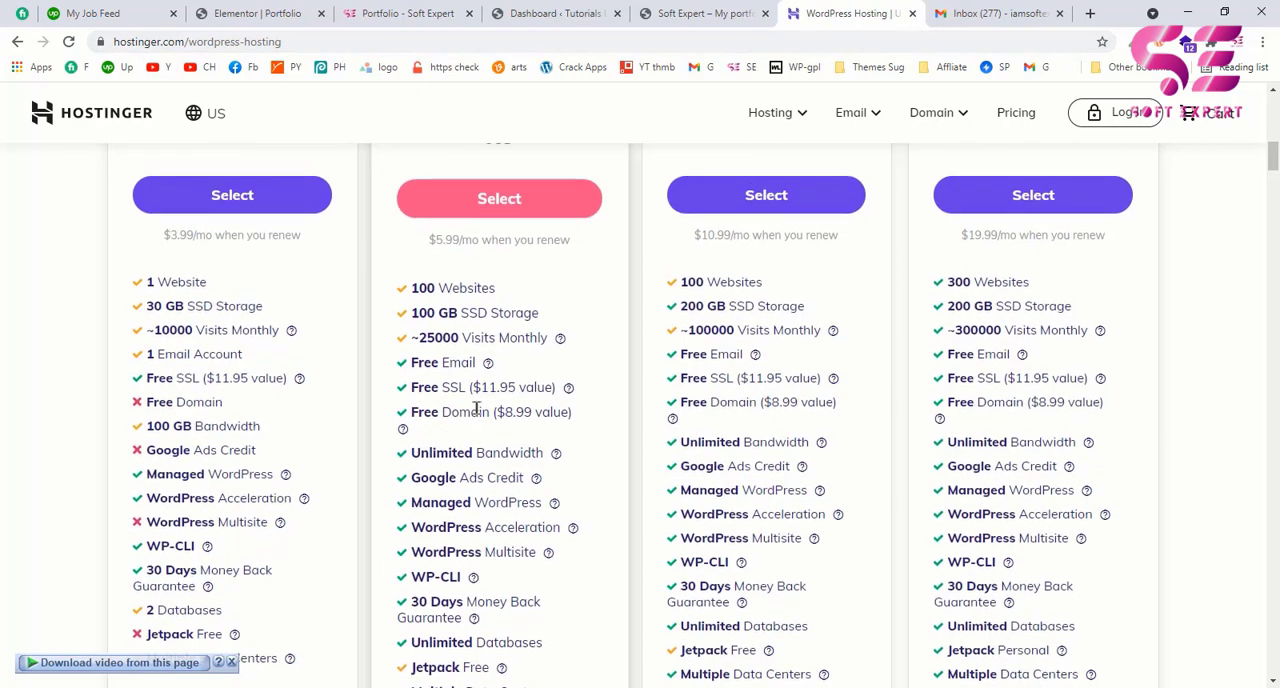
{"action": "scroll", "coordinate": [477, 406], "scroll_direction": "up", "scroll_amount": 2}
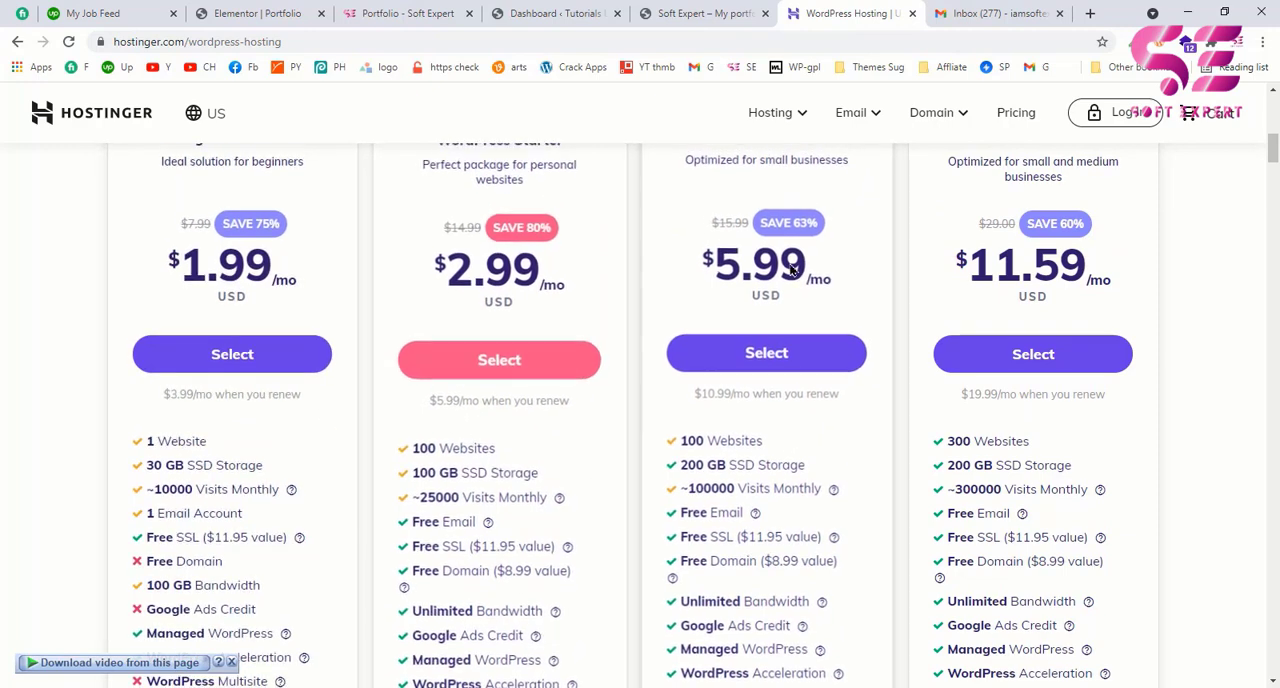
{"action": "left_click", "coordinate": [507, 366]}
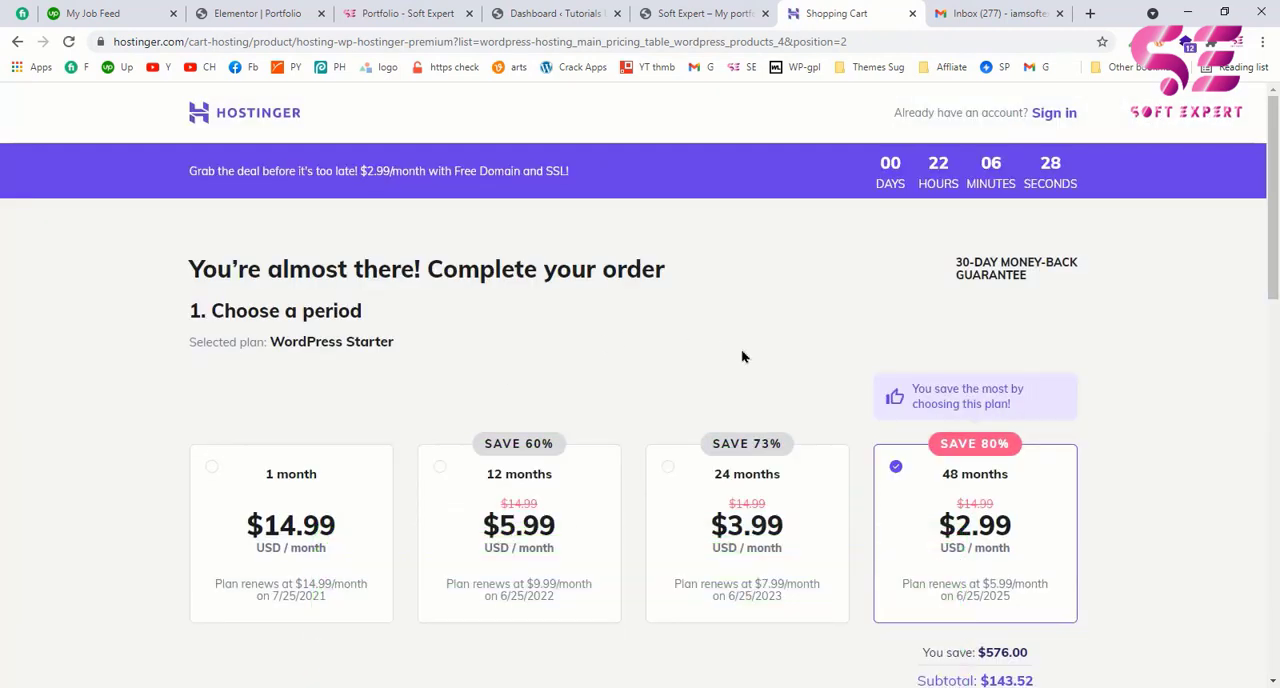
Step: Examine the order page's billing periods, savings, account sign-up choices, payment methods and order summary
{"action": "scroll", "coordinate": [814, 394], "scroll_direction": "down", "scroll_amount": 1}
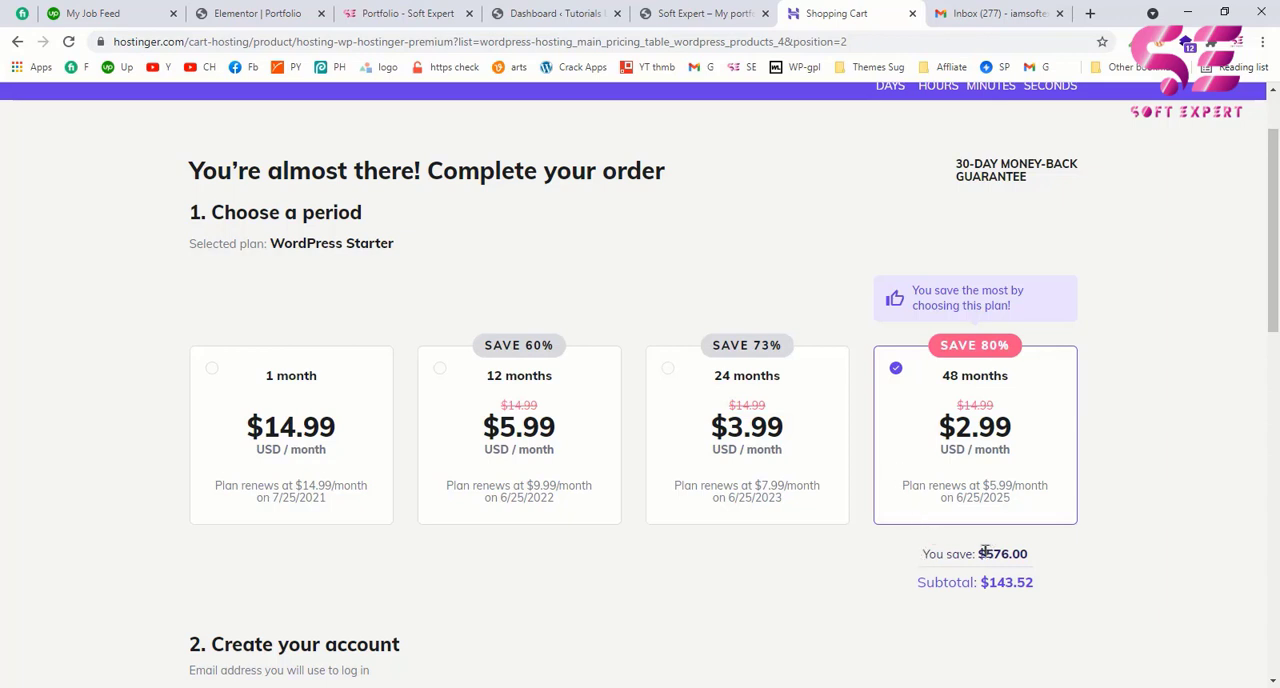
{"action": "left_click_drag", "start_coordinate": [982, 553], "coordinate": [1013, 554]}
{"action": "left_click", "coordinate": [893, 564]}
{"action": "scroll", "coordinate": [754, 569], "scroll_direction": "down", "scroll_amount": 5}
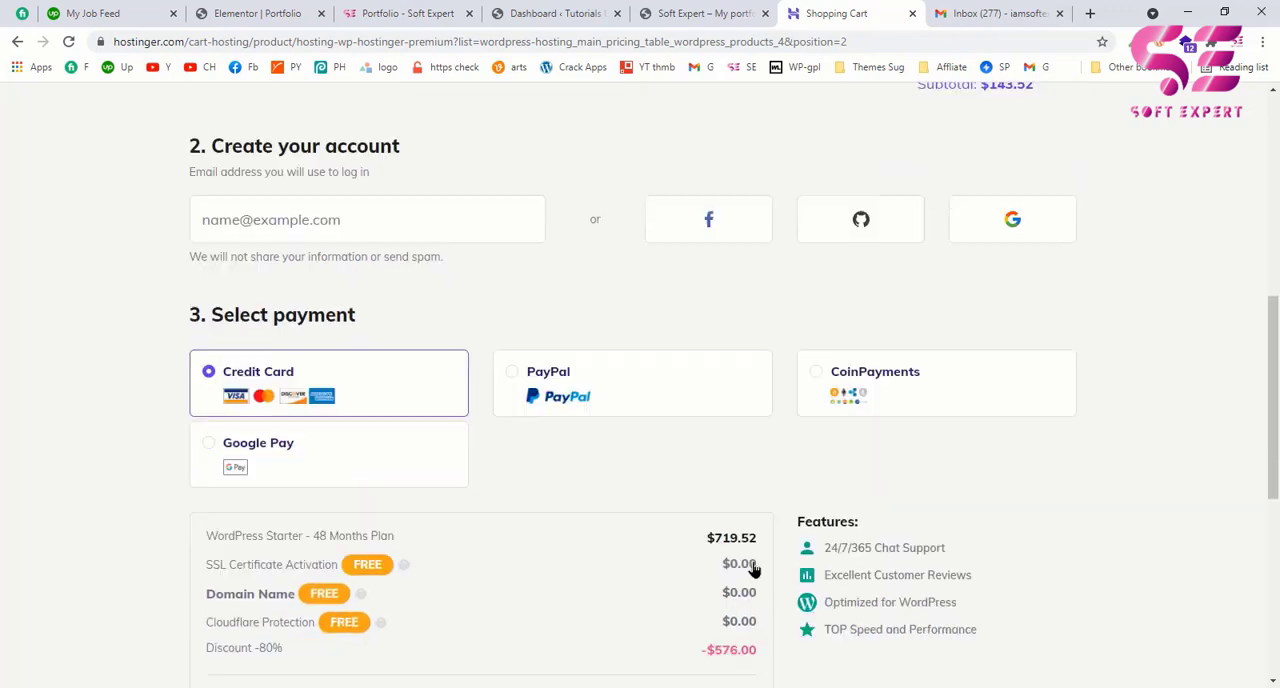
{"action": "scroll", "coordinate": [754, 569], "scroll_direction": "down", "scroll_amount": 2}
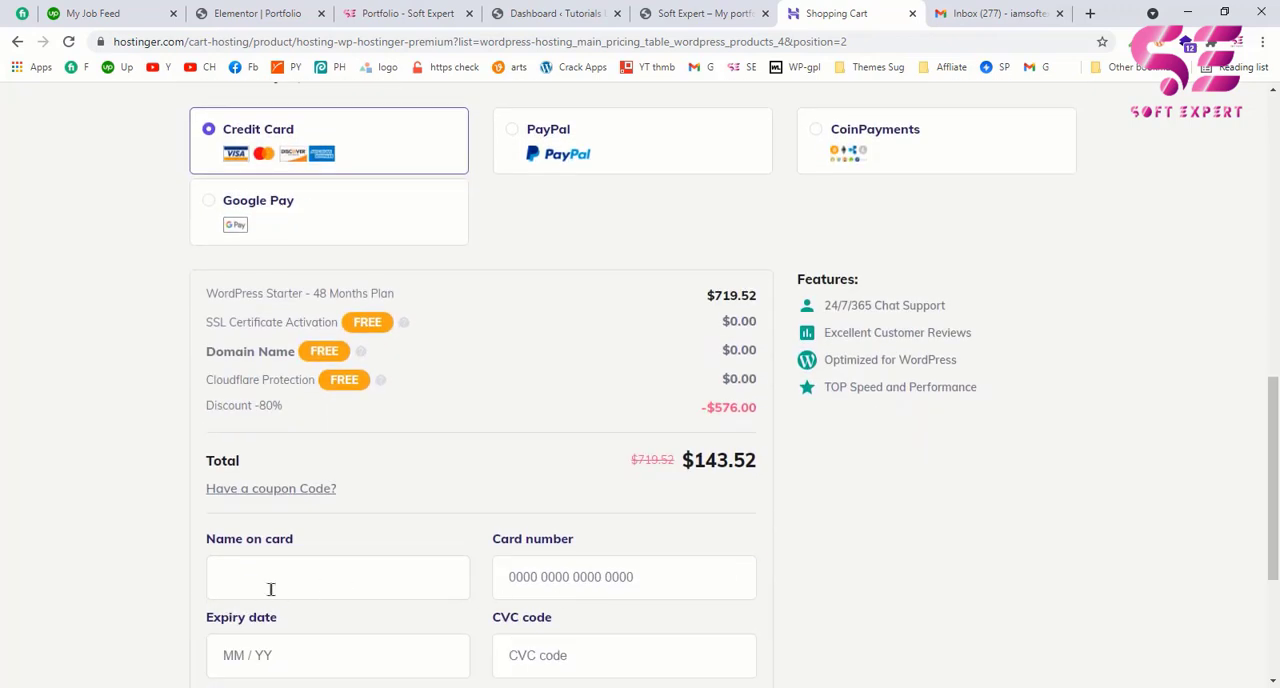
{"action": "scroll", "coordinate": [285, 580], "scroll_direction": "down", "scroll_amount": 1}
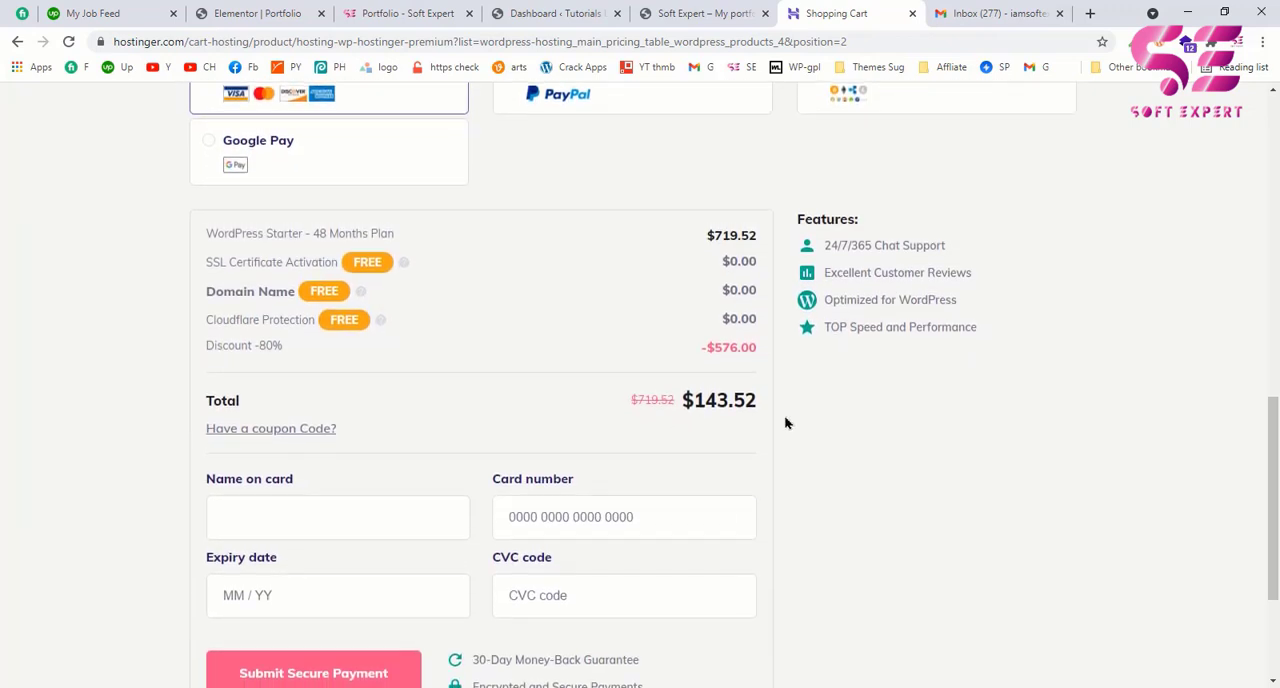
{"action": "scroll", "coordinate": [784, 416], "scroll_direction": "up", "scroll_amount": 5}
{"action": "scroll", "coordinate": [786, 422], "scroll_direction": "up", "scroll_amount": 1}
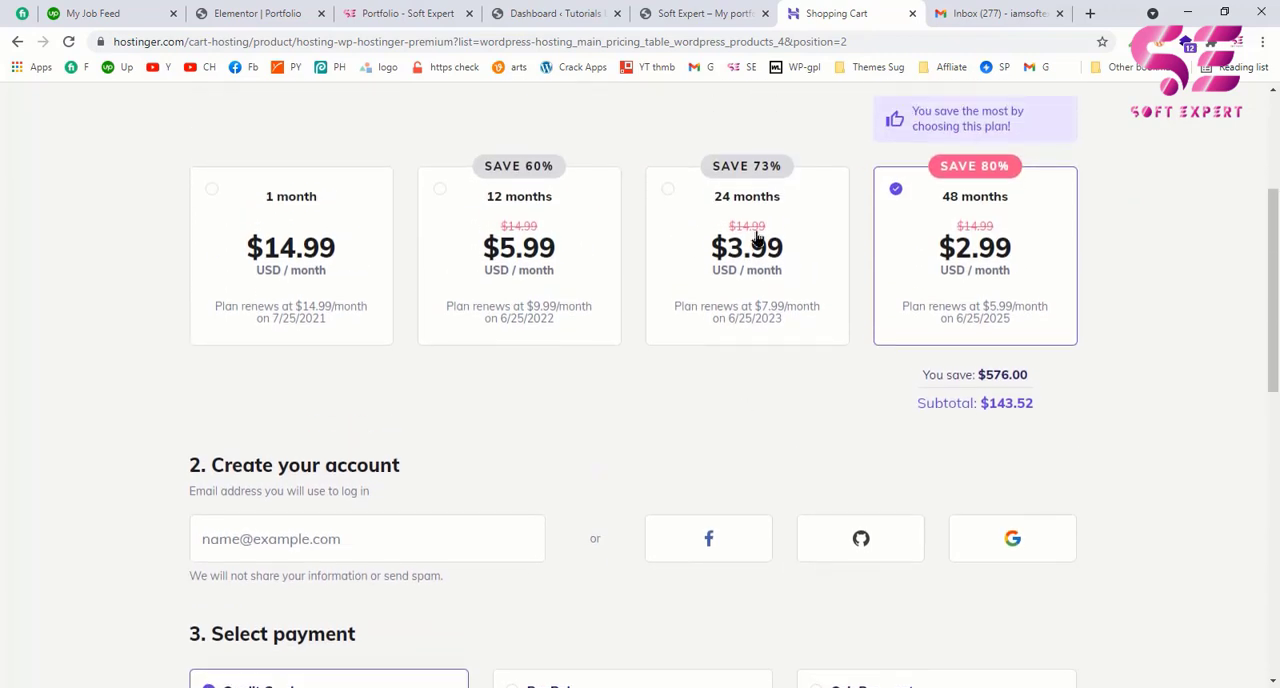
{"action": "scroll", "coordinate": [708, 426], "scroll_direction": "down", "scroll_amount": 3}
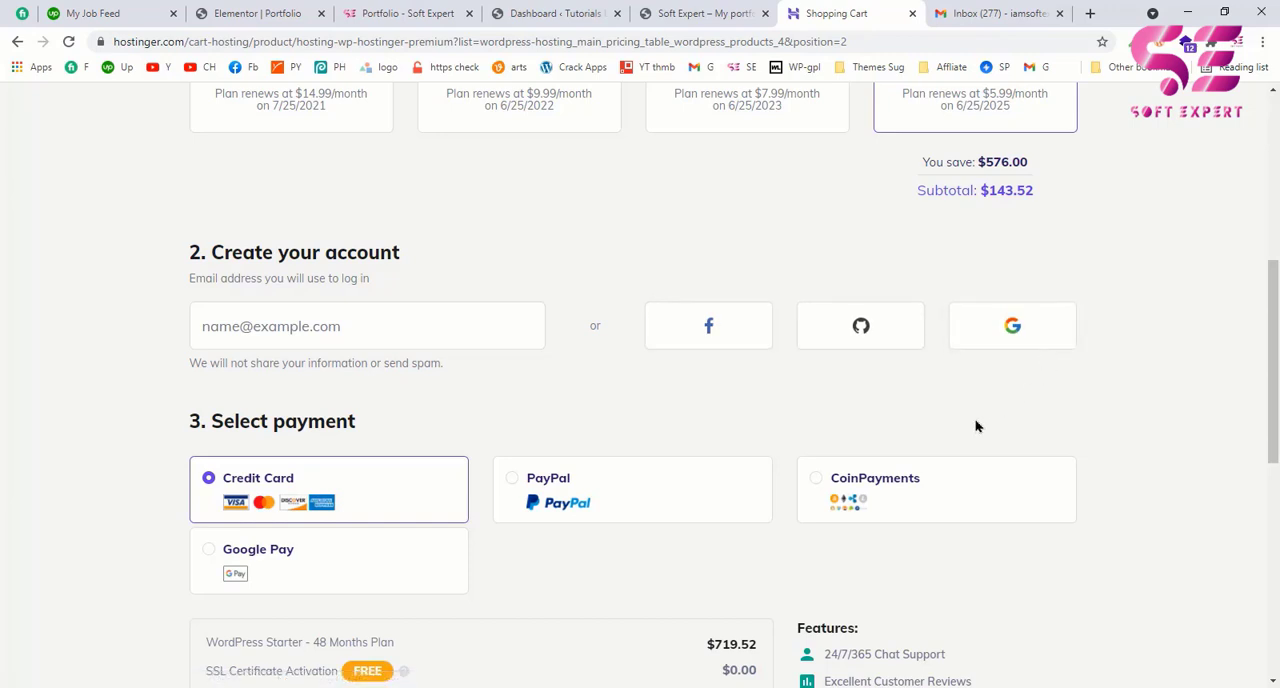
{"action": "scroll", "coordinate": [977, 426], "scroll_direction": "down", "scroll_amount": 2}
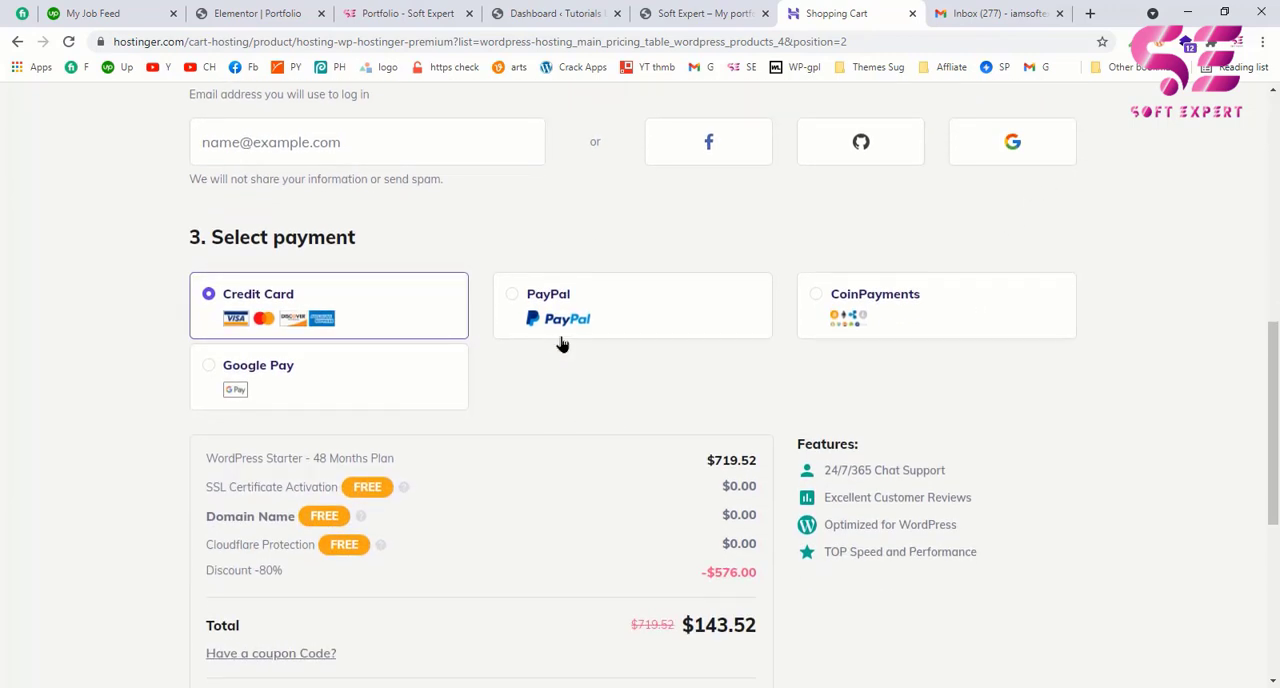
{"action": "scroll", "coordinate": [560, 340], "scroll_direction": "down", "scroll_amount": 5}
{"action": "scroll", "coordinate": [849, 337], "scroll_direction": "up", "scroll_amount": 6}
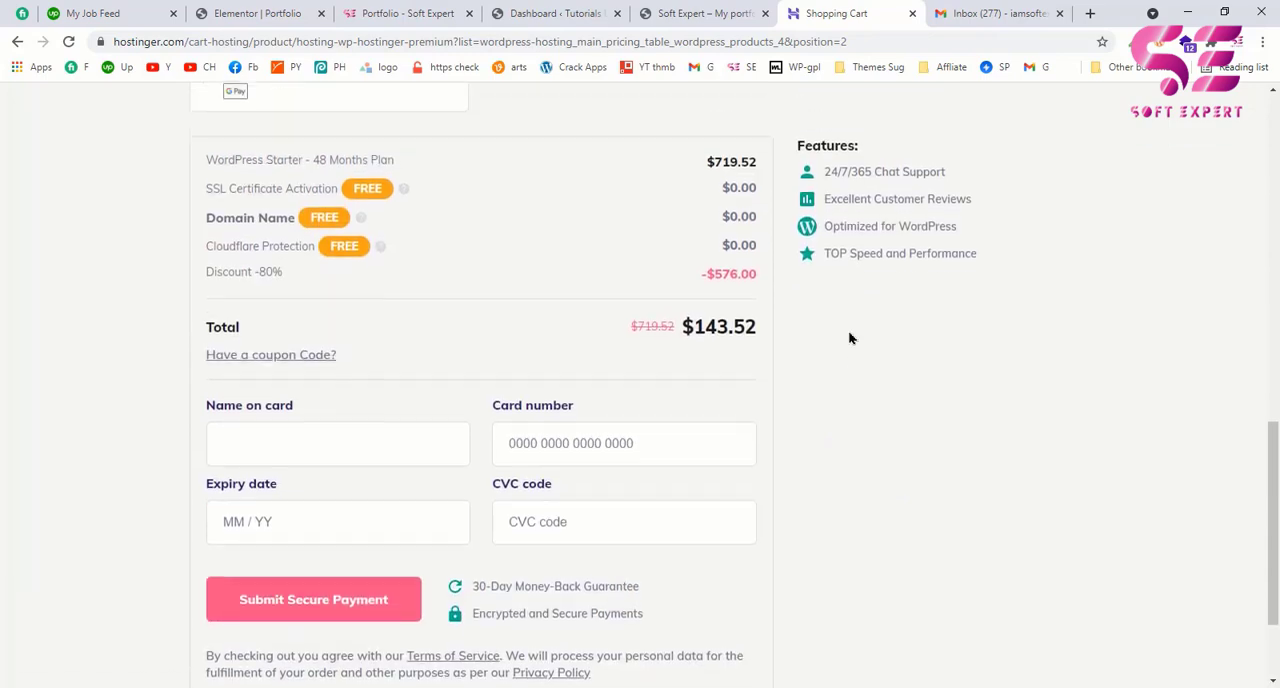
{"action": "scroll", "coordinate": [849, 337], "scroll_direction": "up", "scroll_amount": 7}
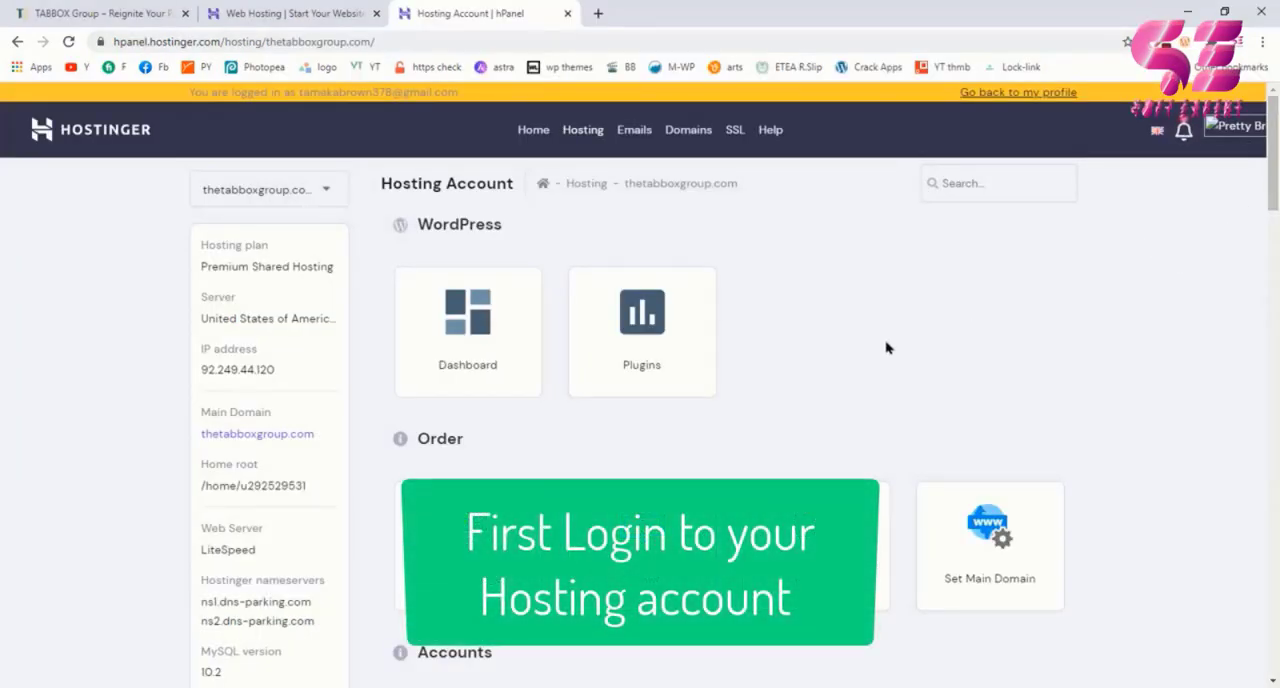
Step: Open the Auto Installer from the Website section of the thetabboxgroup.com hosting account
{"action": "left_click_drag", "start_coordinate": [1275, 201], "coordinate": [1276, 438]}
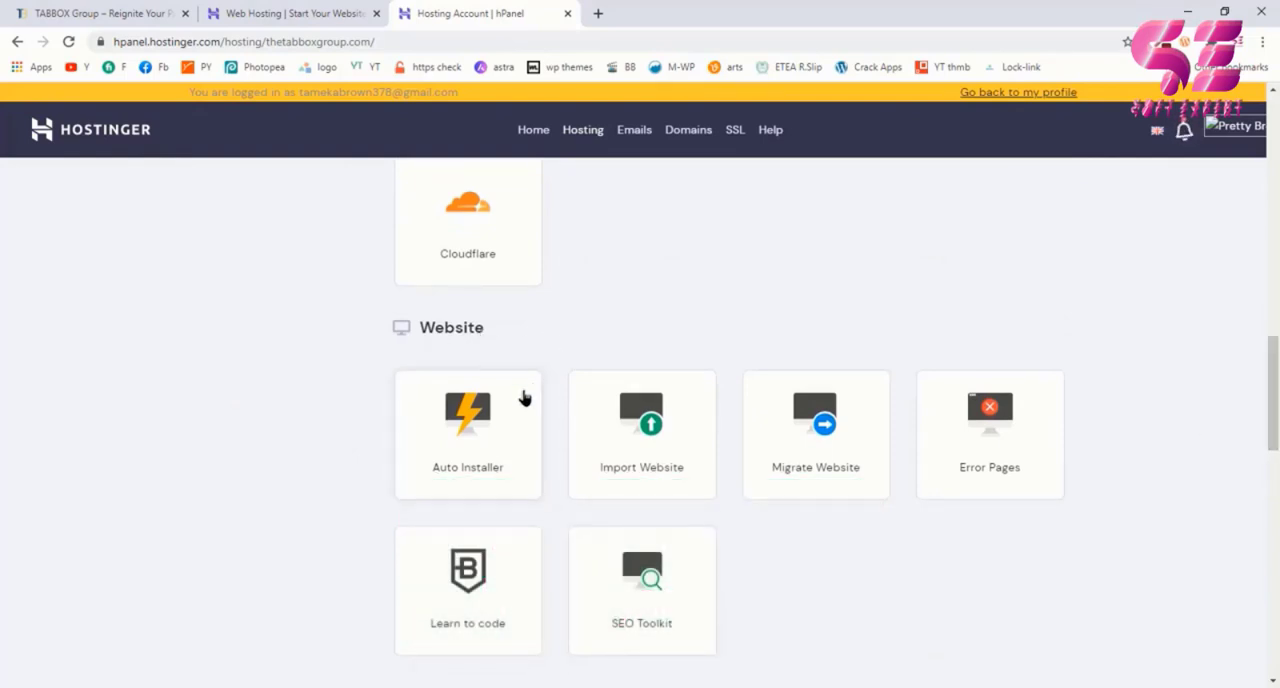
{"action": "scroll", "coordinate": [510, 430], "scroll_direction": "down", "scroll_amount": 1}
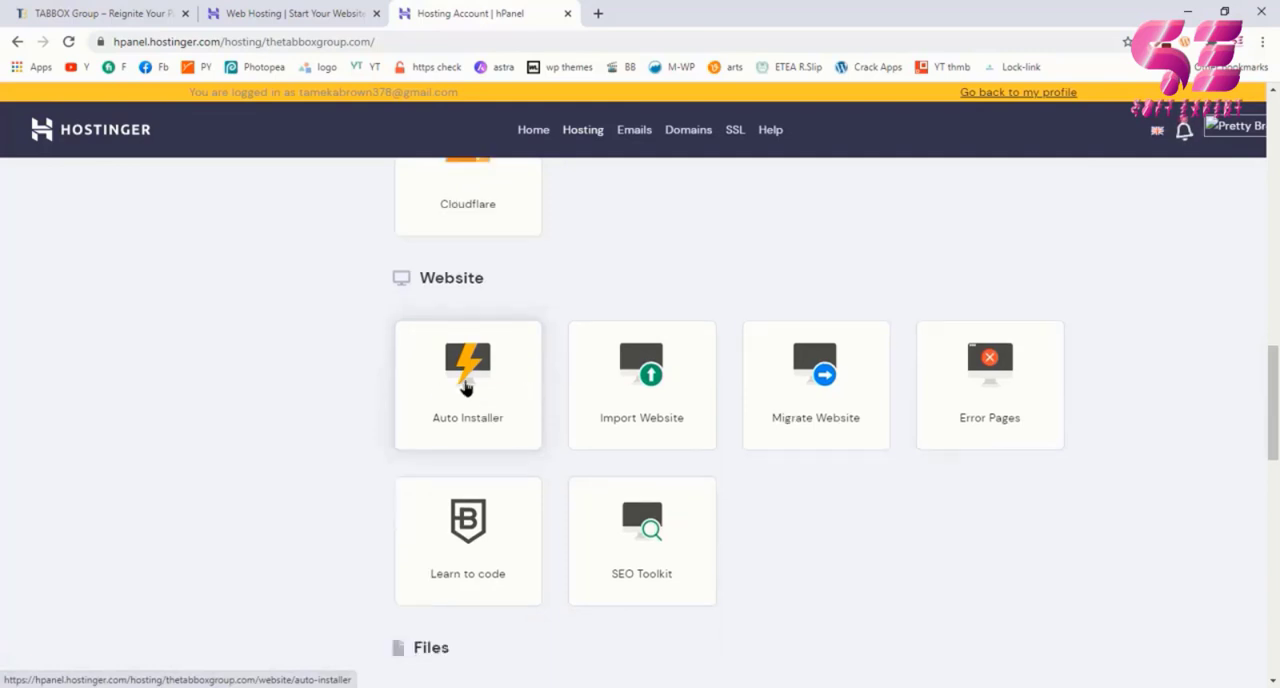
{"action": "left_click", "coordinate": [485, 387]}
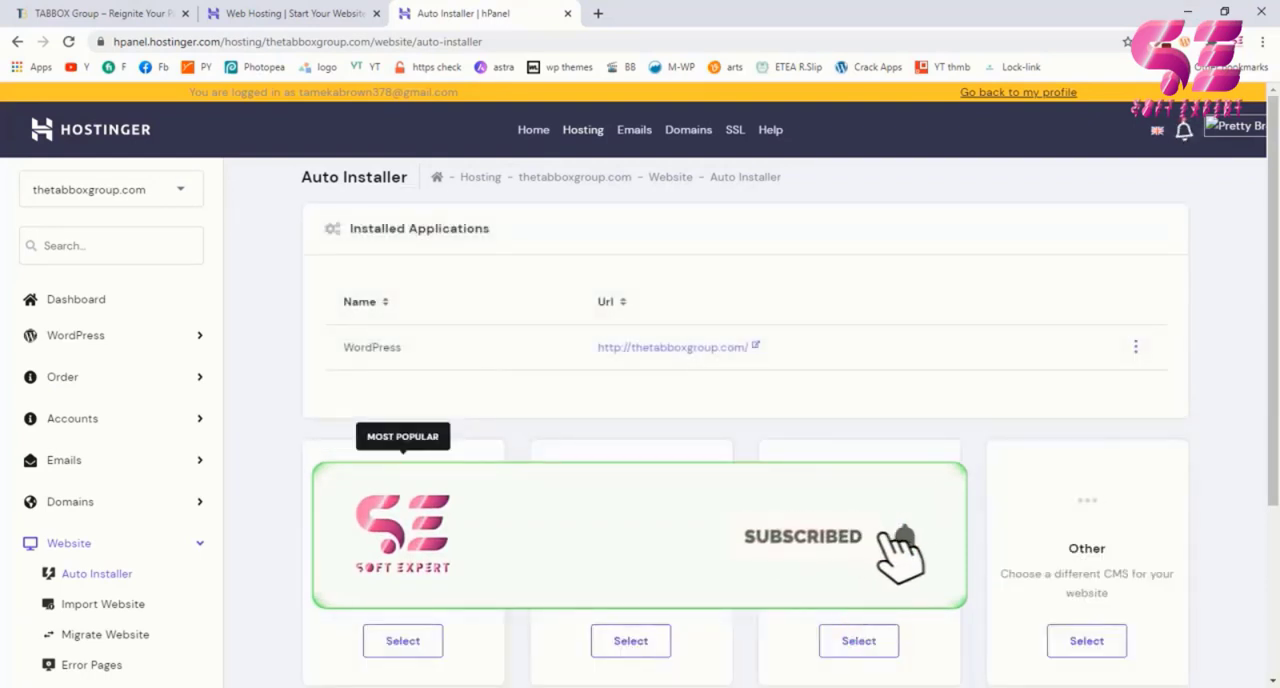
Step: Choose WordPress as the application to install and check its description in the installation form
{"action": "scroll", "coordinate": [615, 430], "scroll_direction": "down", "scroll_amount": 3}
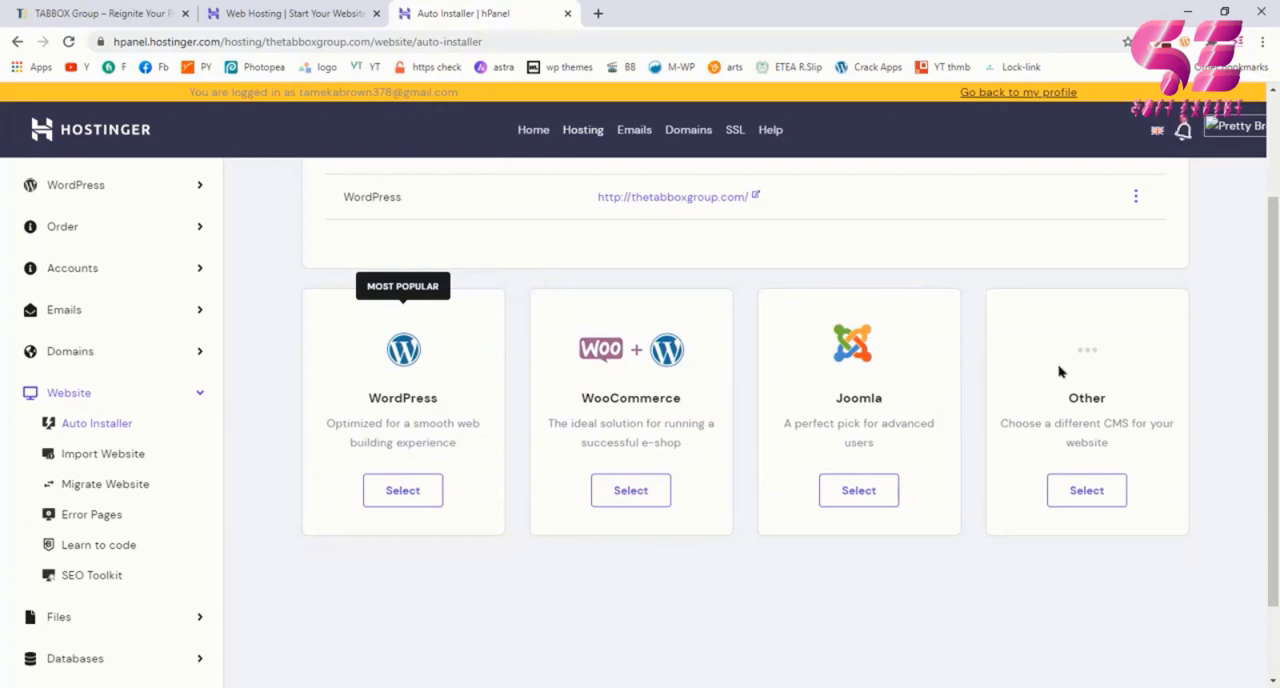
{"action": "left_click", "coordinate": [396, 491]}
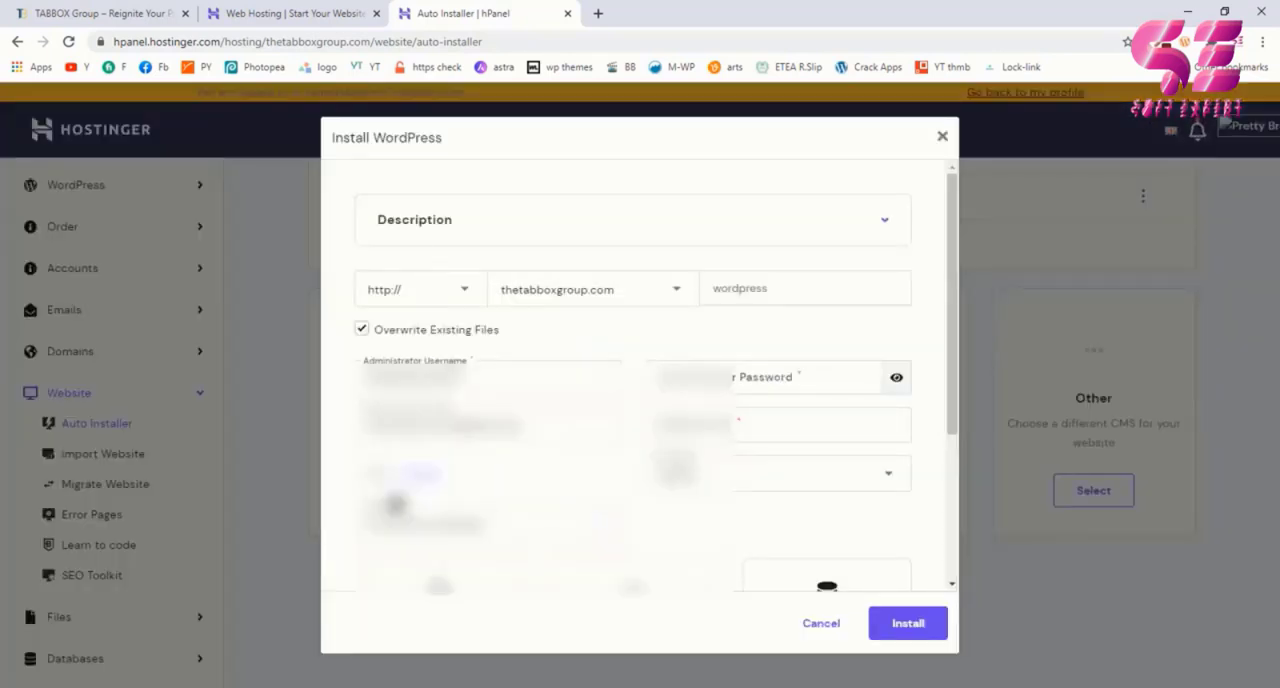
{"action": "left_click", "coordinate": [650, 224]}
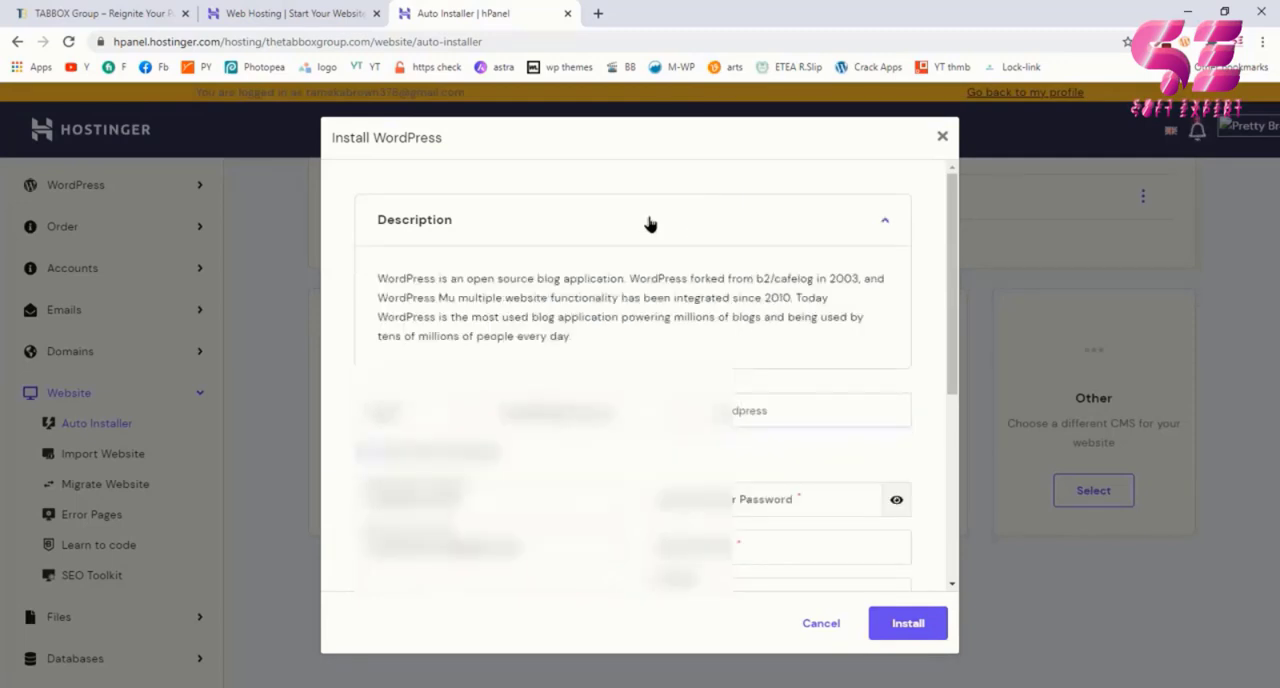
{"action": "left_click", "coordinate": [650, 224]}
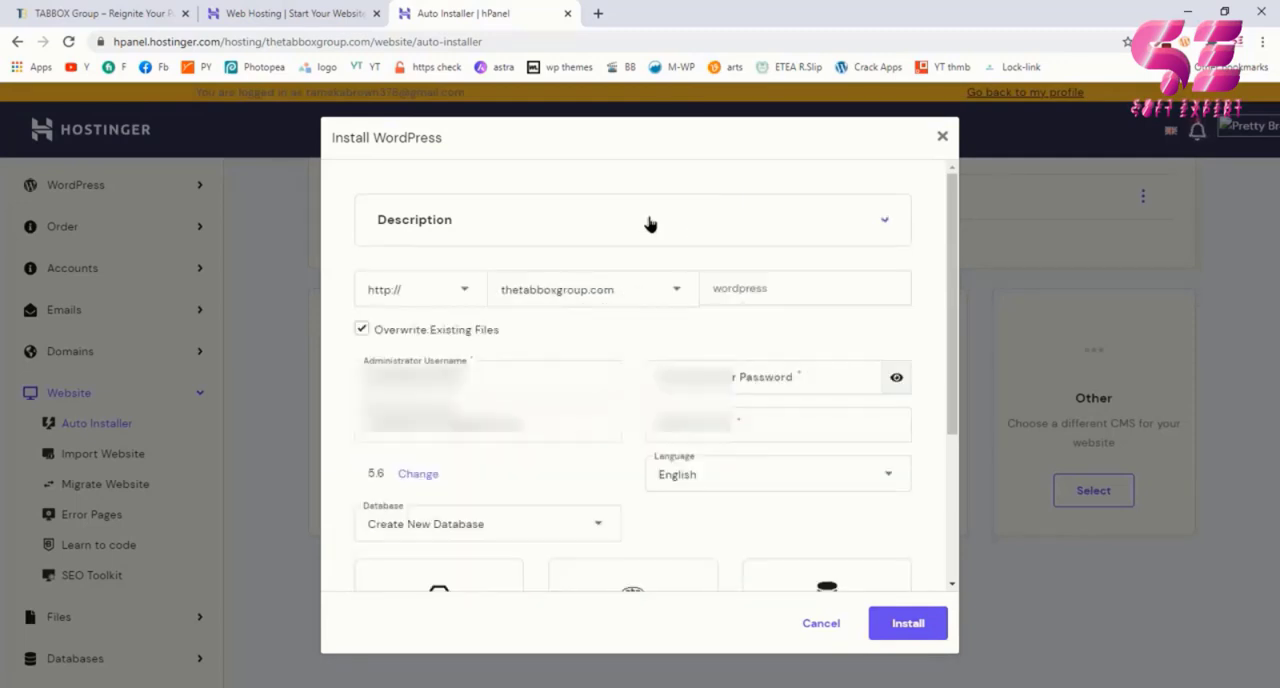
Step: Set the WordPress install location to the subdomain of thetabboxgroup.com, leaving the directory empty
{"action": "left_click", "coordinate": [678, 294]}
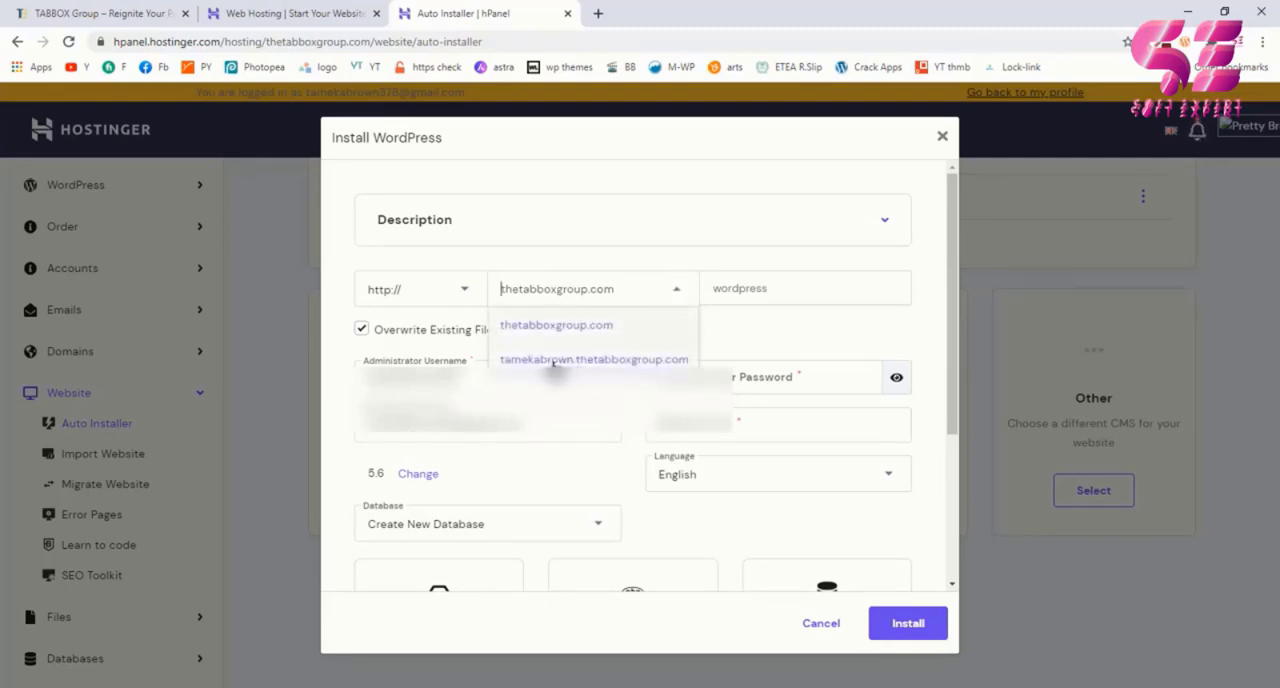
{"action": "left_click", "coordinate": [590, 360]}
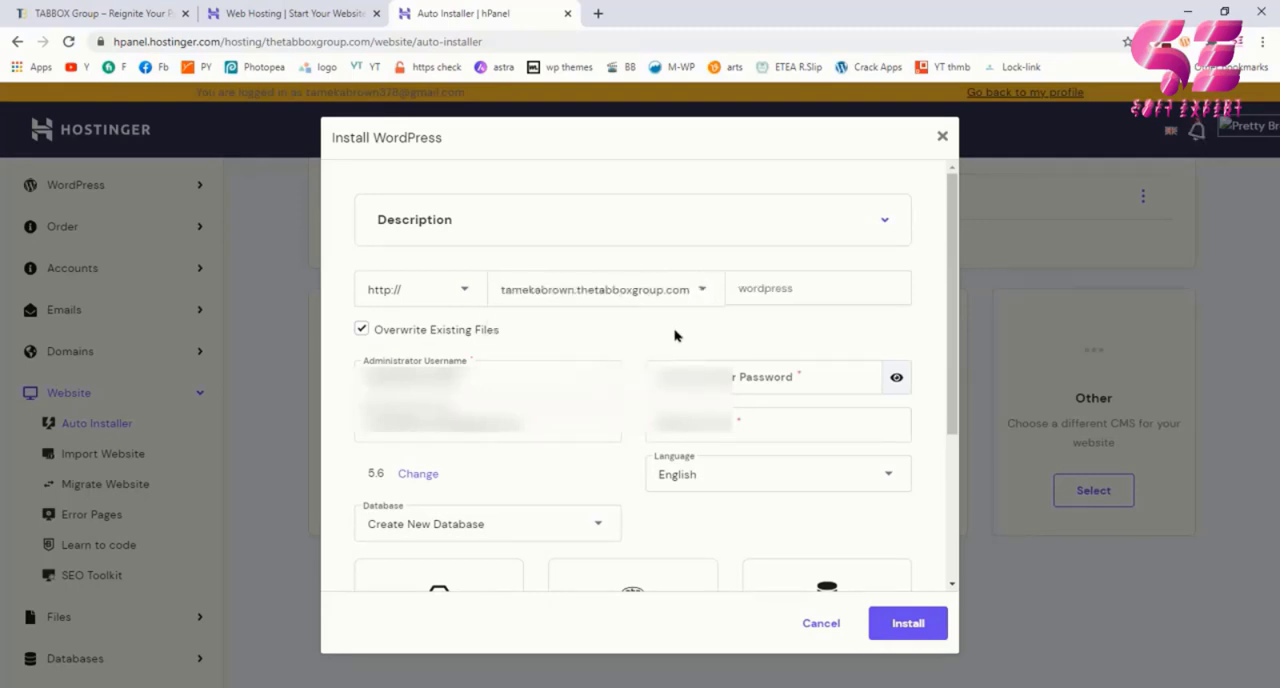
{"action": "left_click", "coordinate": [796, 290]}
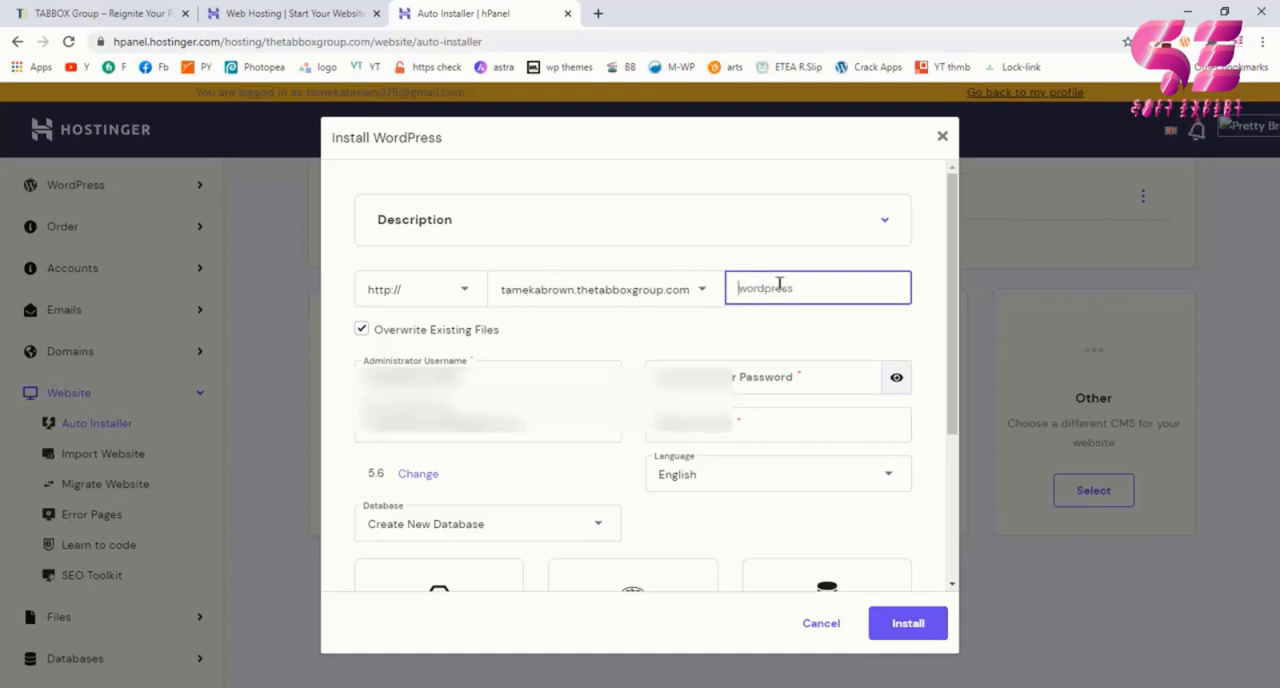
{"action": "left_click", "coordinate": [510, 353]}
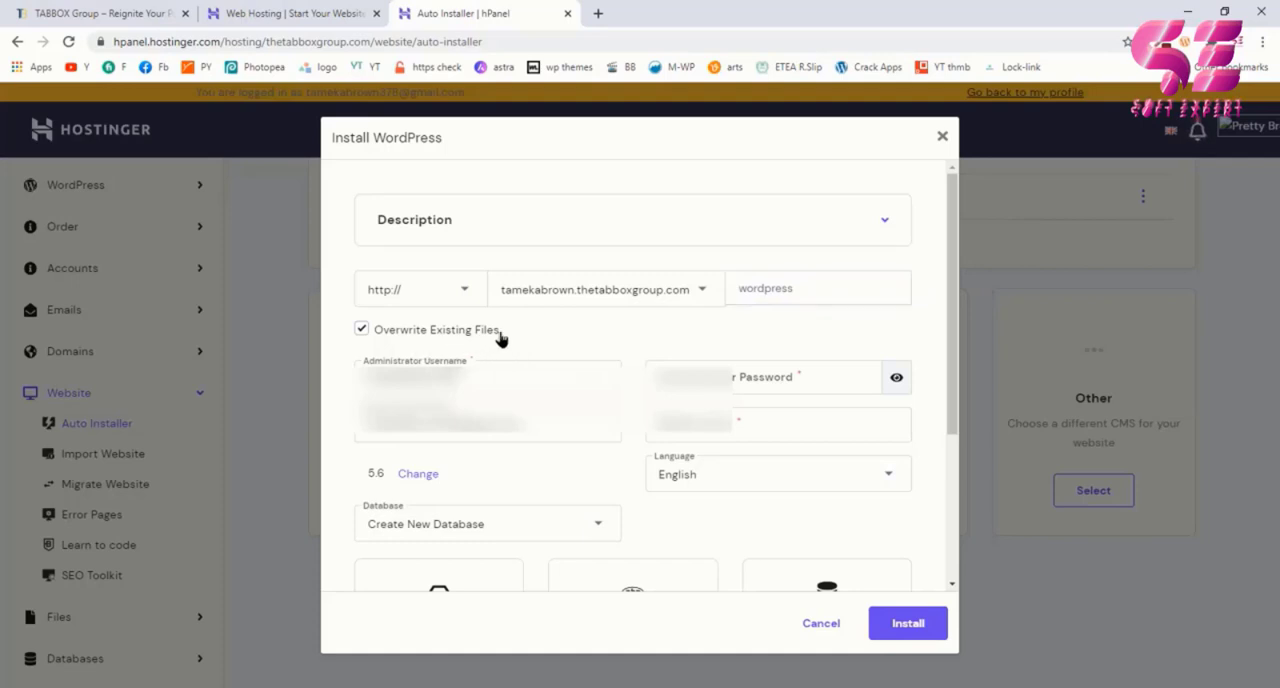
Step: Enter the administrator username and administrator password for the WordPress installation
{"action": "left_click", "coordinate": [520, 377]}
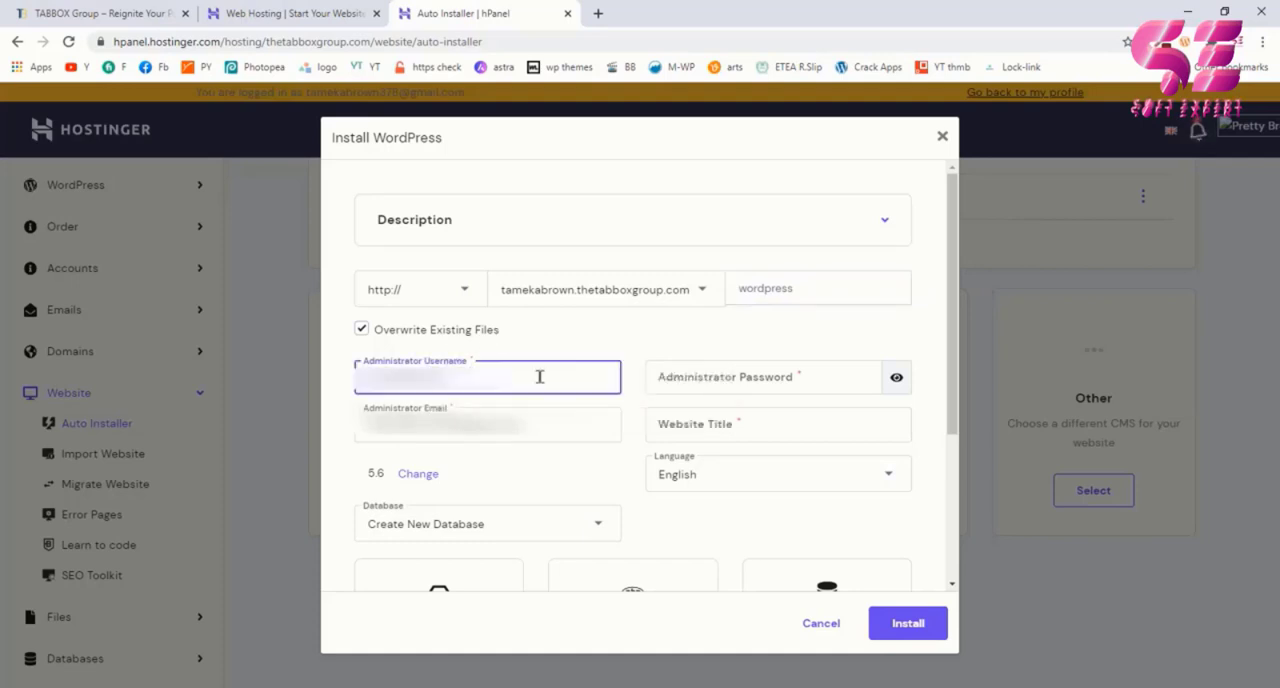
{"action": "type", "text": "****"}
{"action": "left_click", "coordinate": [703, 372]}
{"action": "left_click", "coordinate": [703, 372]}
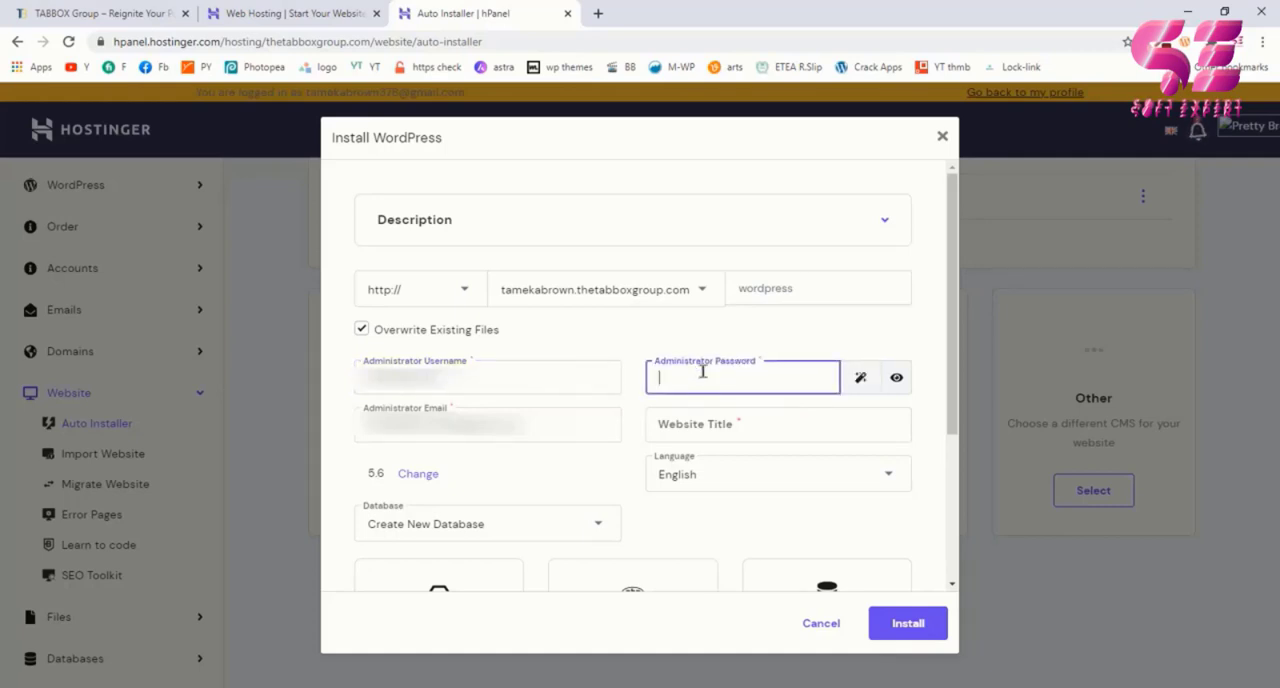
{"action": "key", "text": "ctrl+v"}
{"action": "key", "text": "Tab"}
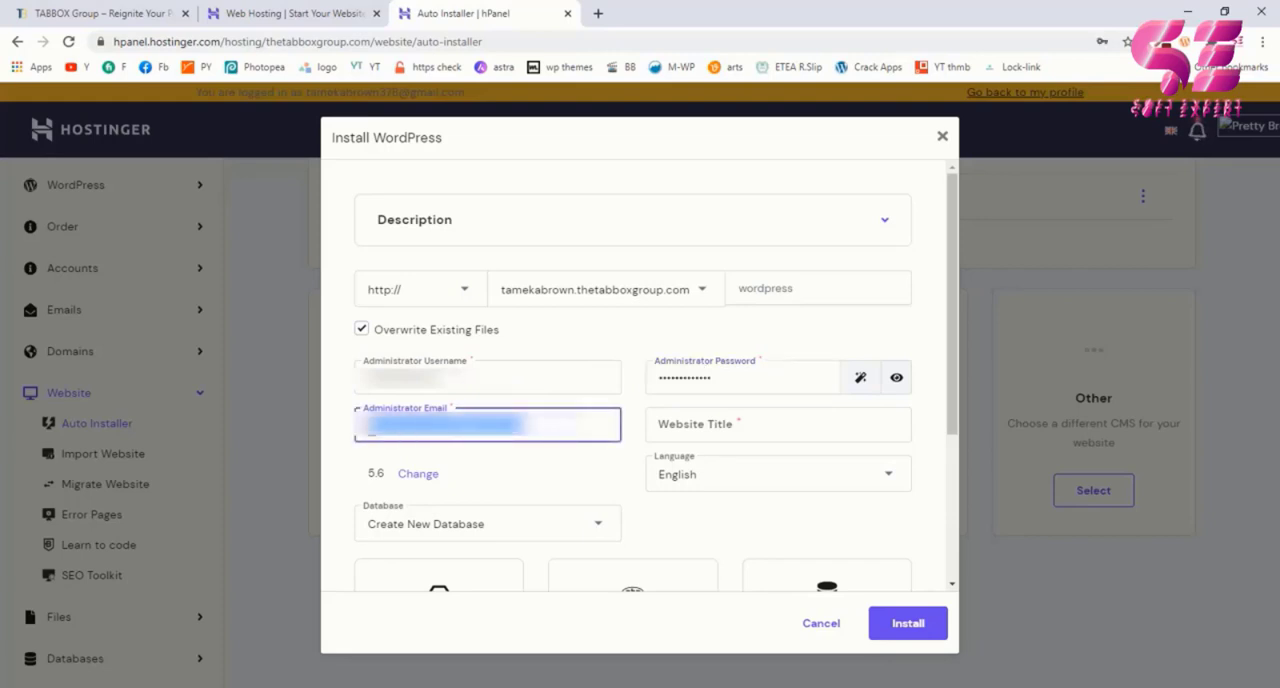
Step: Enter the administrator email and the website title for the WordPress installation
{"action": "left_click", "coordinate": [565, 419]}
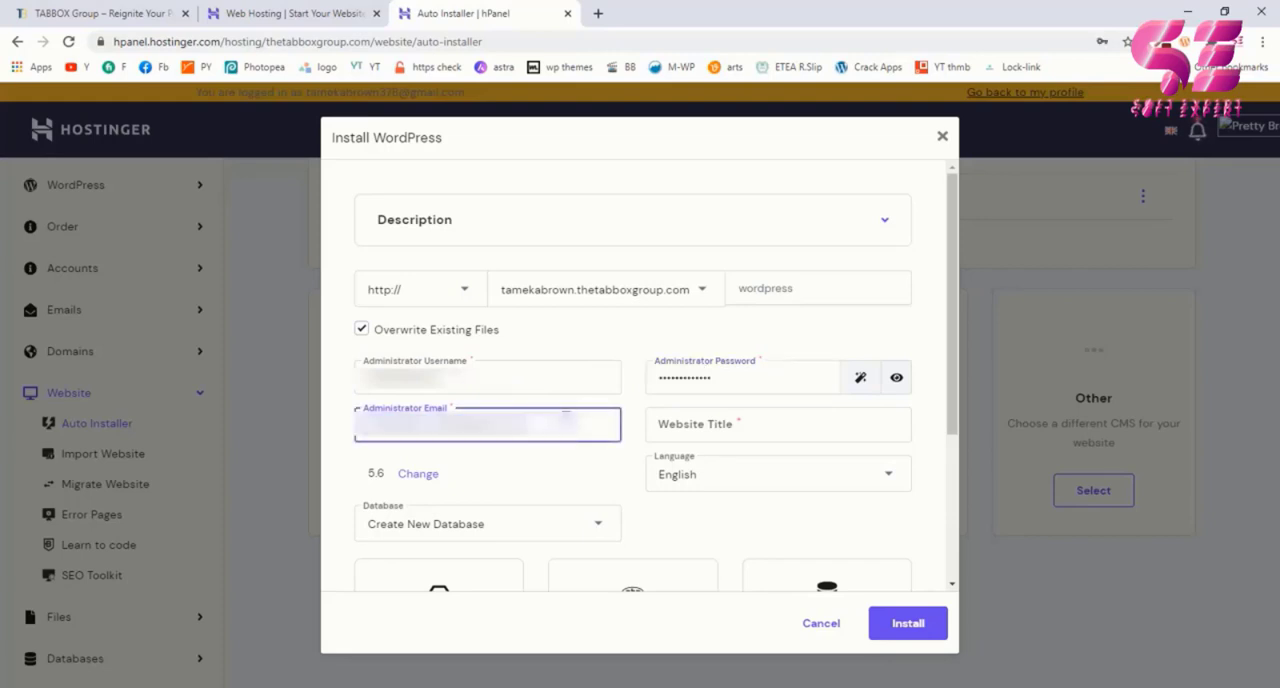
{"action": "left_click", "coordinate": [680, 424]}
{"action": "key", "text": "ctrl+v"}
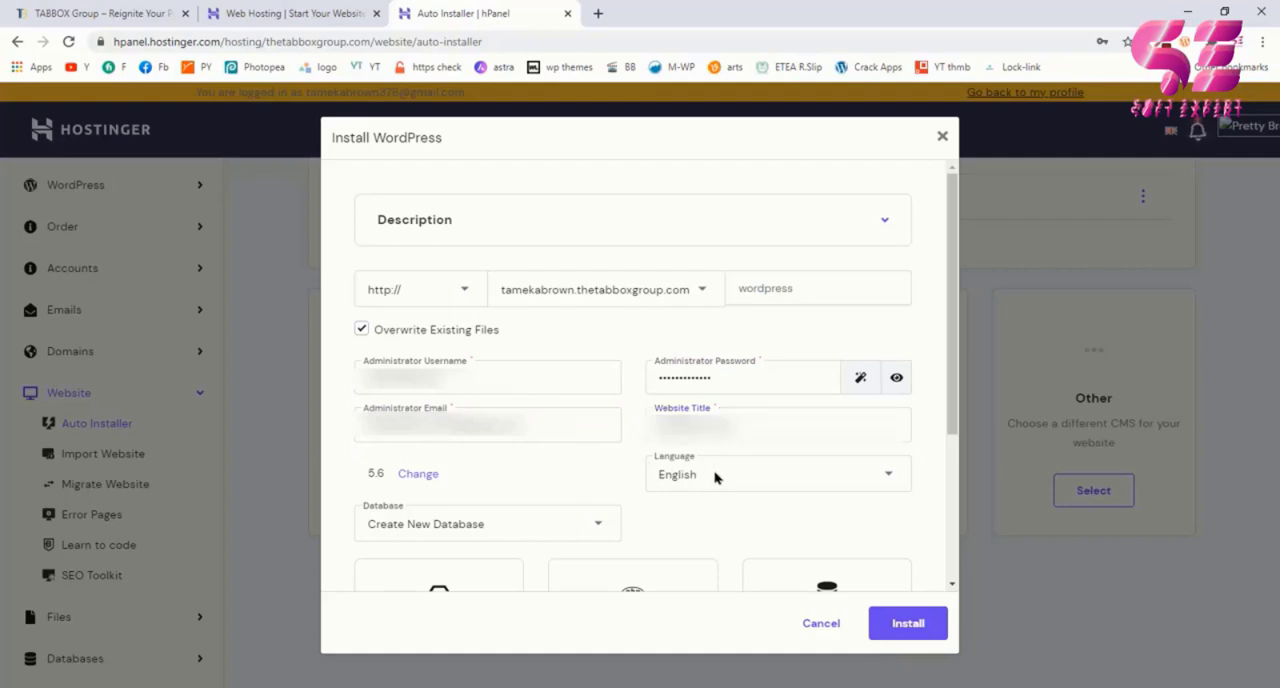
Step: Check the database choices for the WordPress installation, keeping Create New Database
{"action": "scroll", "coordinate": [703, 493], "scroll_direction": "down", "scroll_amount": 2}
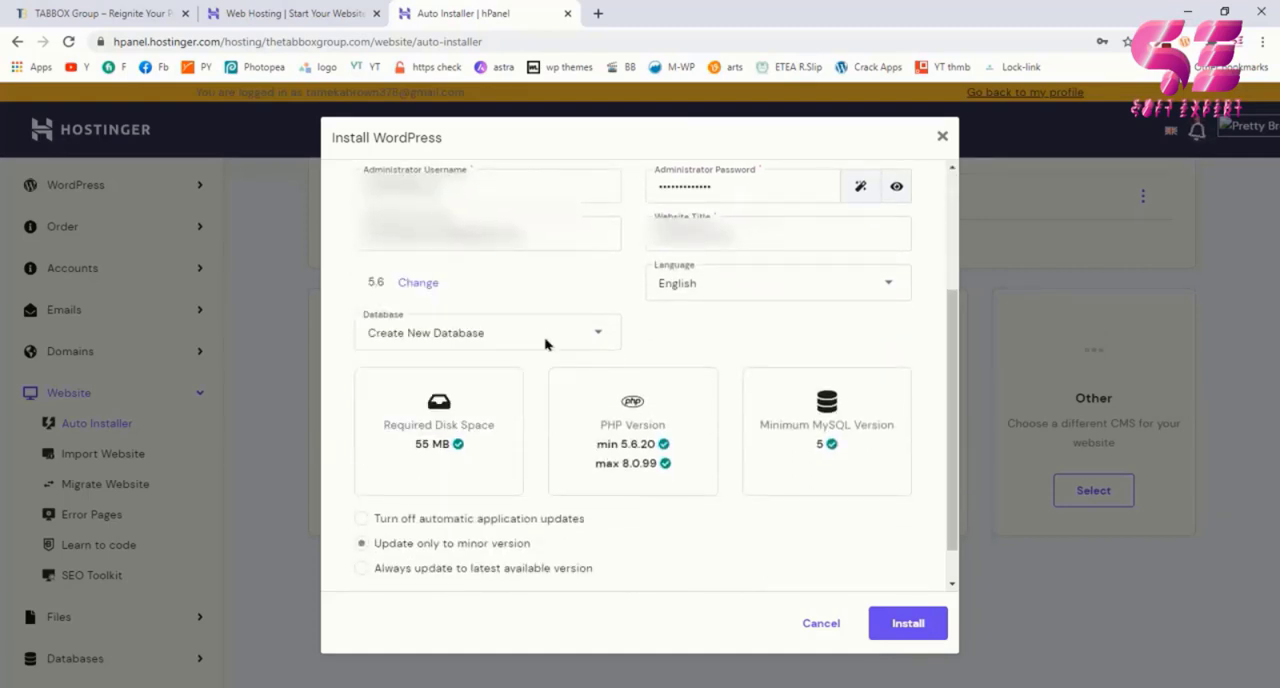
{"action": "left_click", "coordinate": [545, 343]}
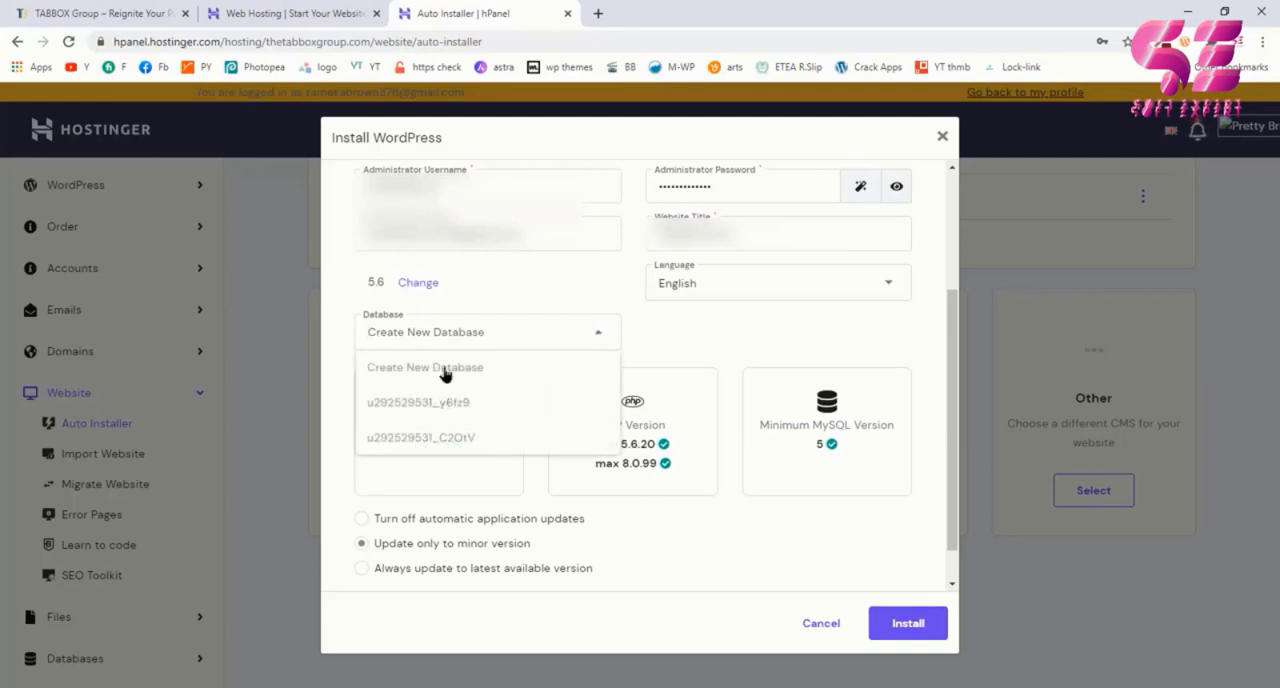
{"action": "left_click", "coordinate": [530, 338]}
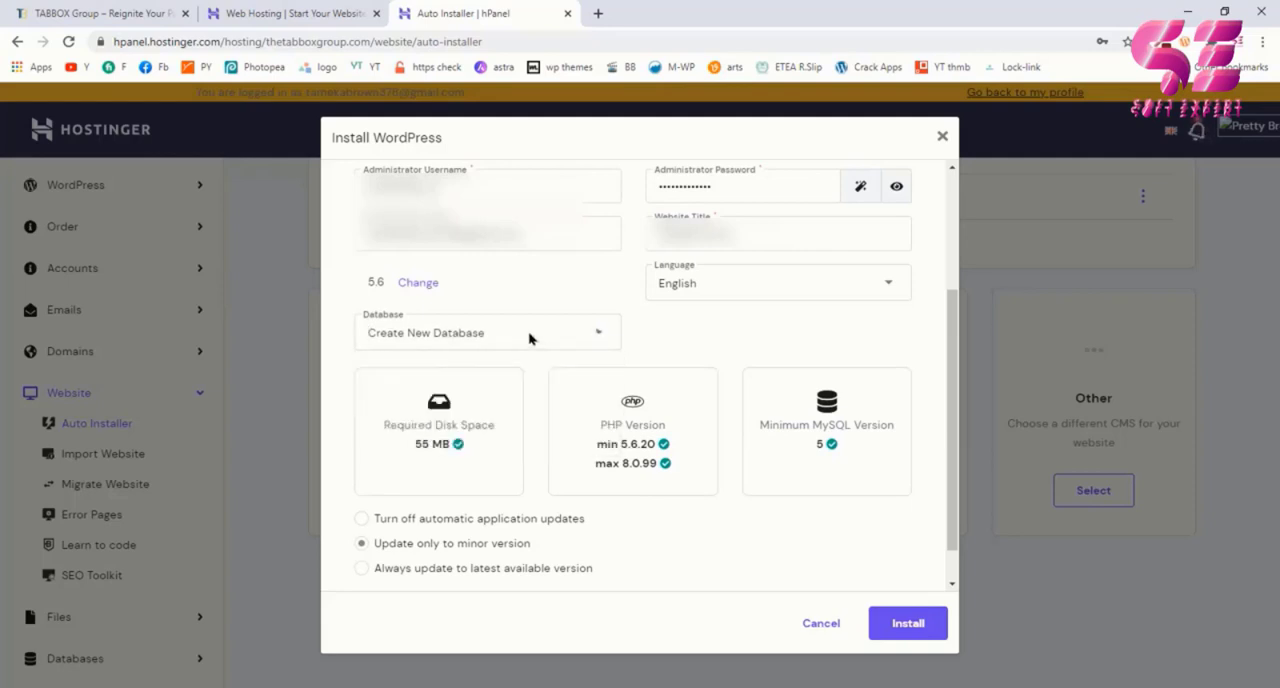
Step: Start the WordPress installation with minor-version updates only, and open the newly installed subdomain site
{"action": "scroll", "coordinate": [472, 480], "scroll_direction": "down", "scroll_amount": 1}
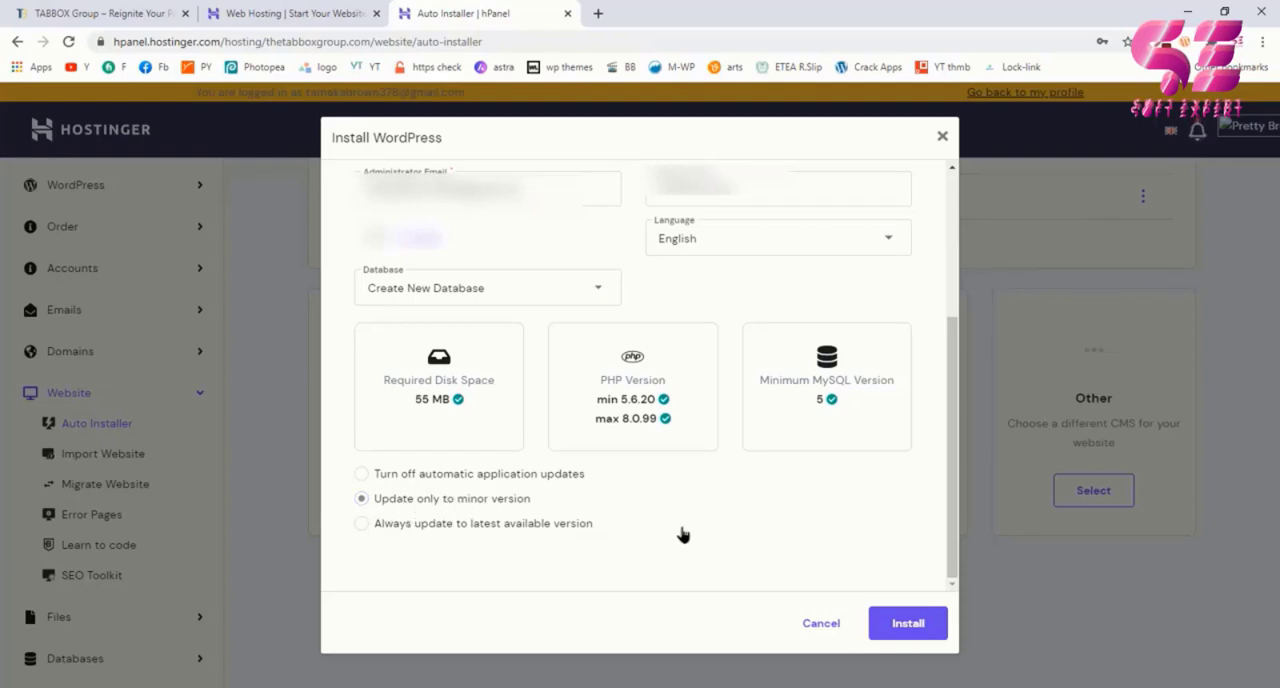
{"action": "left_click", "coordinate": [884, 627]}
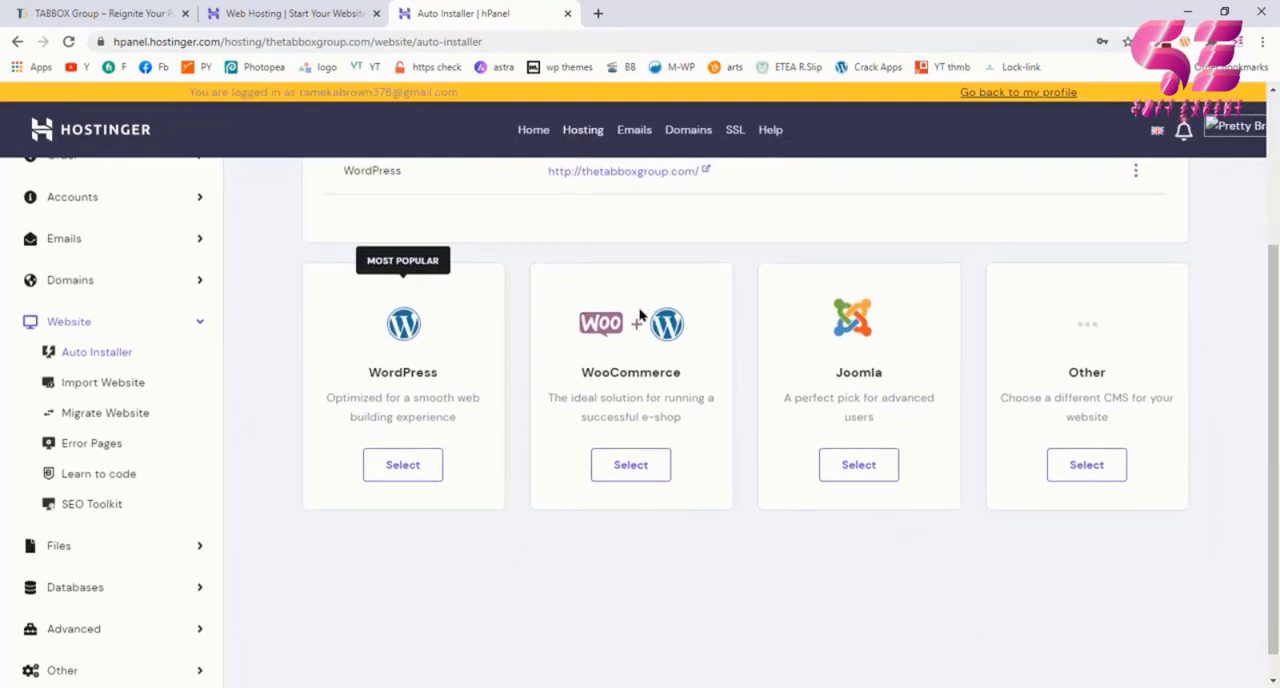
{"action": "scroll", "coordinate": [640, 315], "scroll_direction": "up", "scroll_amount": 2}
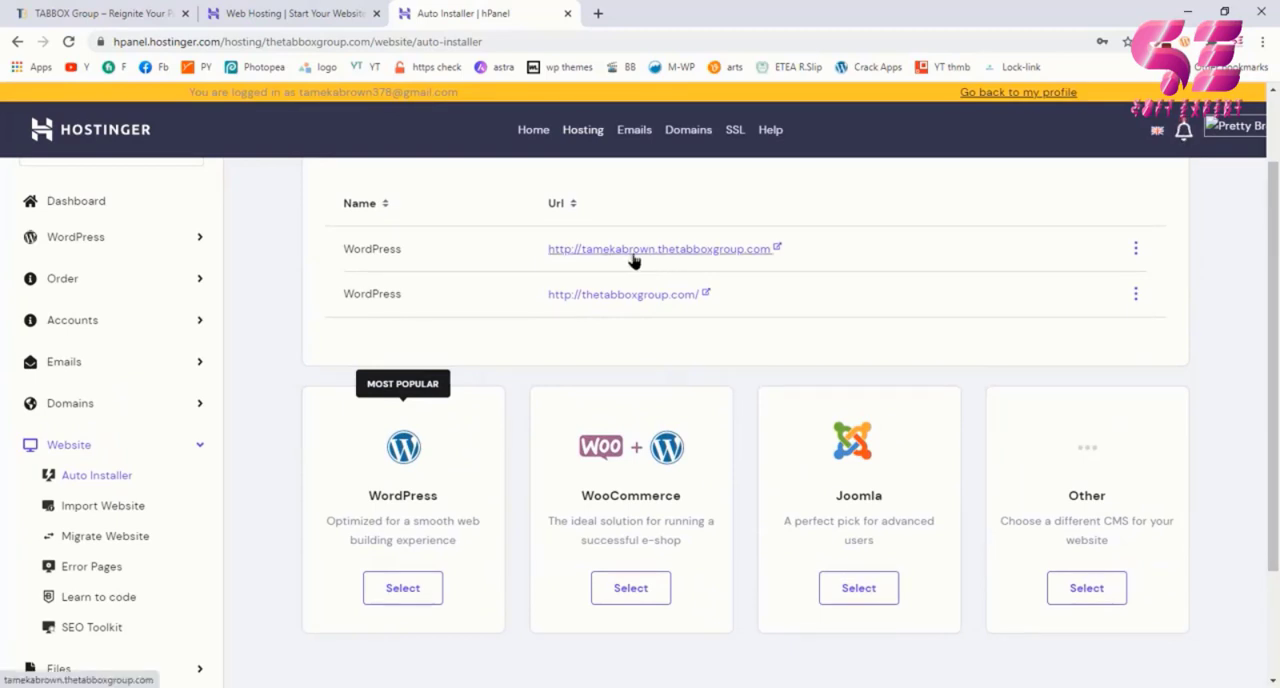
{"action": "left_click", "coordinate": [650, 253]}
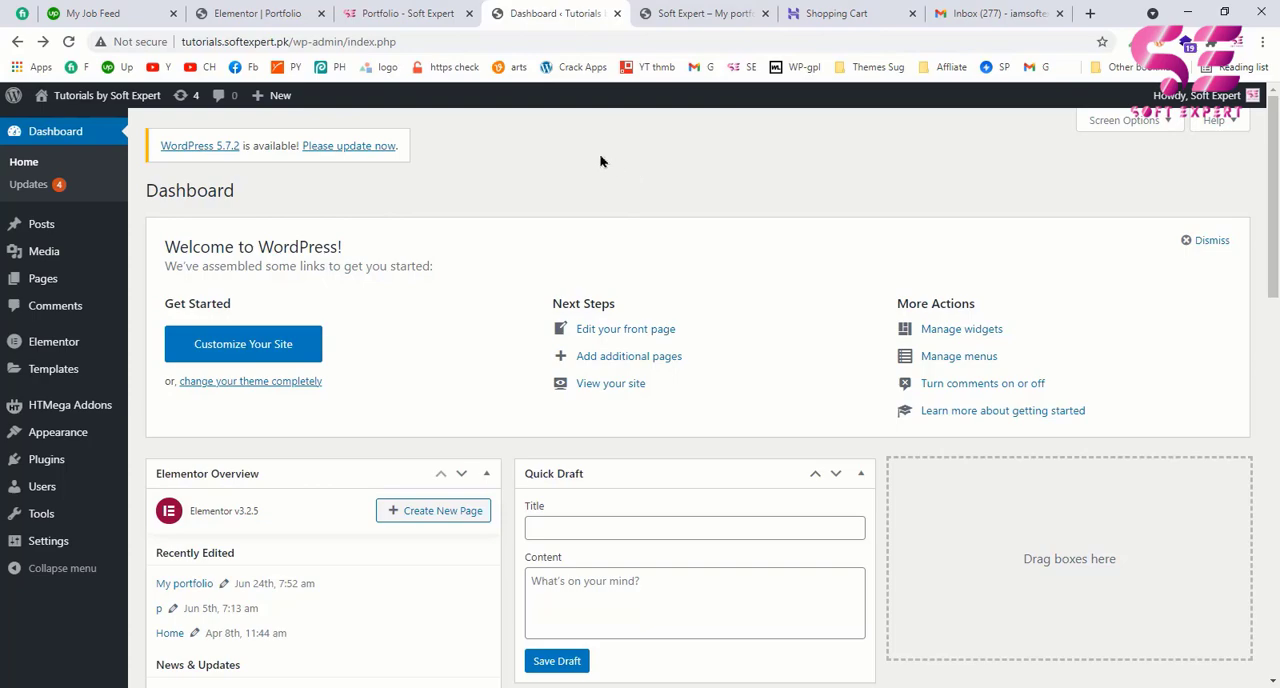
Step: View the softexpert.pk portfolio page up to its header, and return to the WordPress dashboard
{"action": "left_click", "coordinate": [423, 17]}
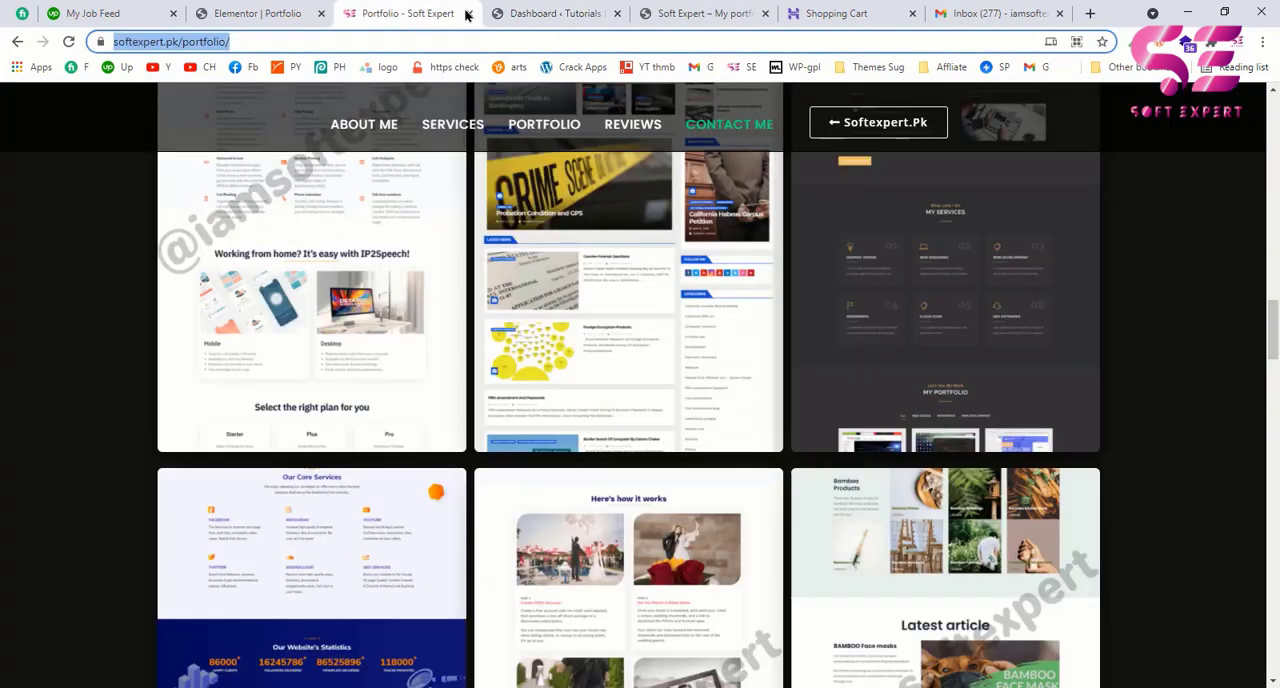
{"action": "scroll", "coordinate": [529, 226], "scroll_direction": "up", "scroll_amount": 10}
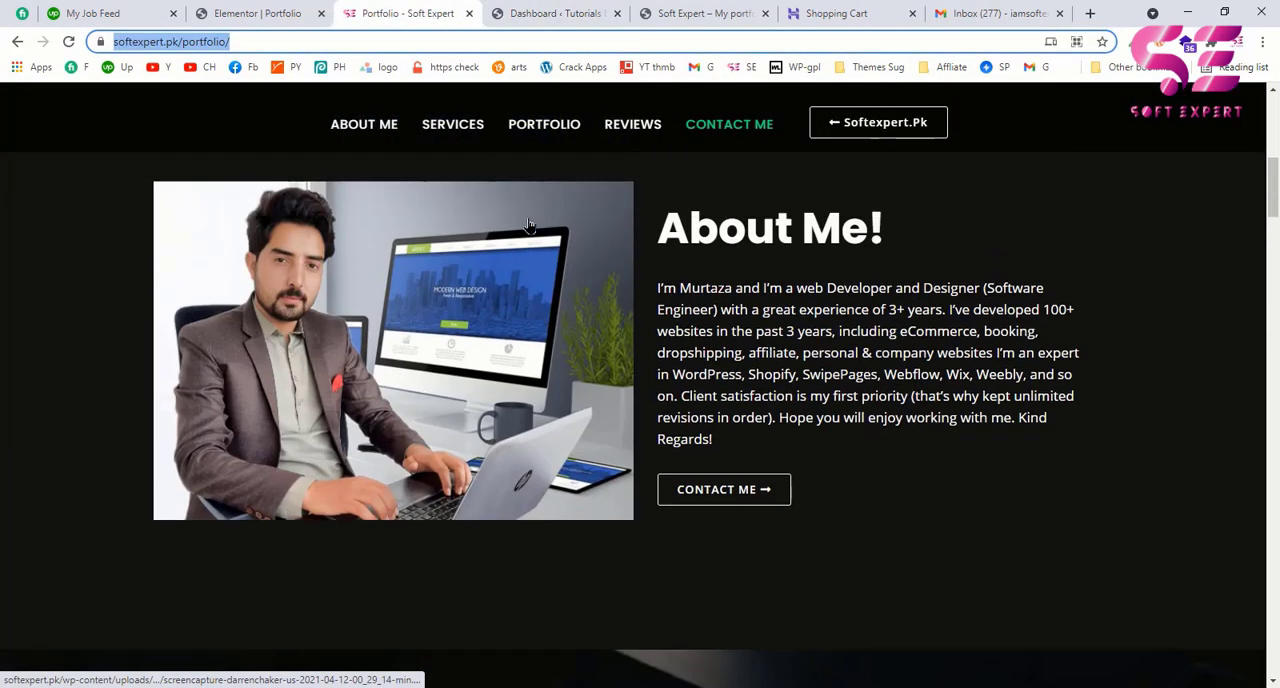
{"action": "scroll", "coordinate": [529, 226], "scroll_direction": "up", "scroll_amount": 5}
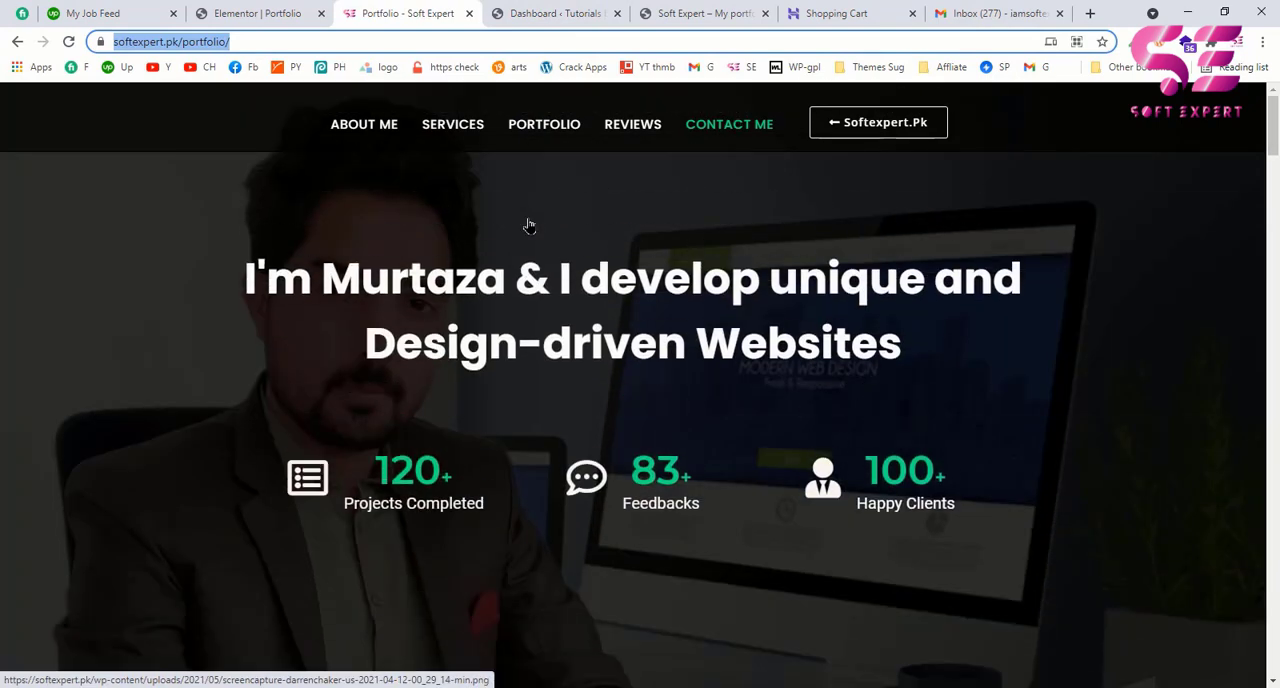
{"action": "left_click", "coordinate": [549, 13]}
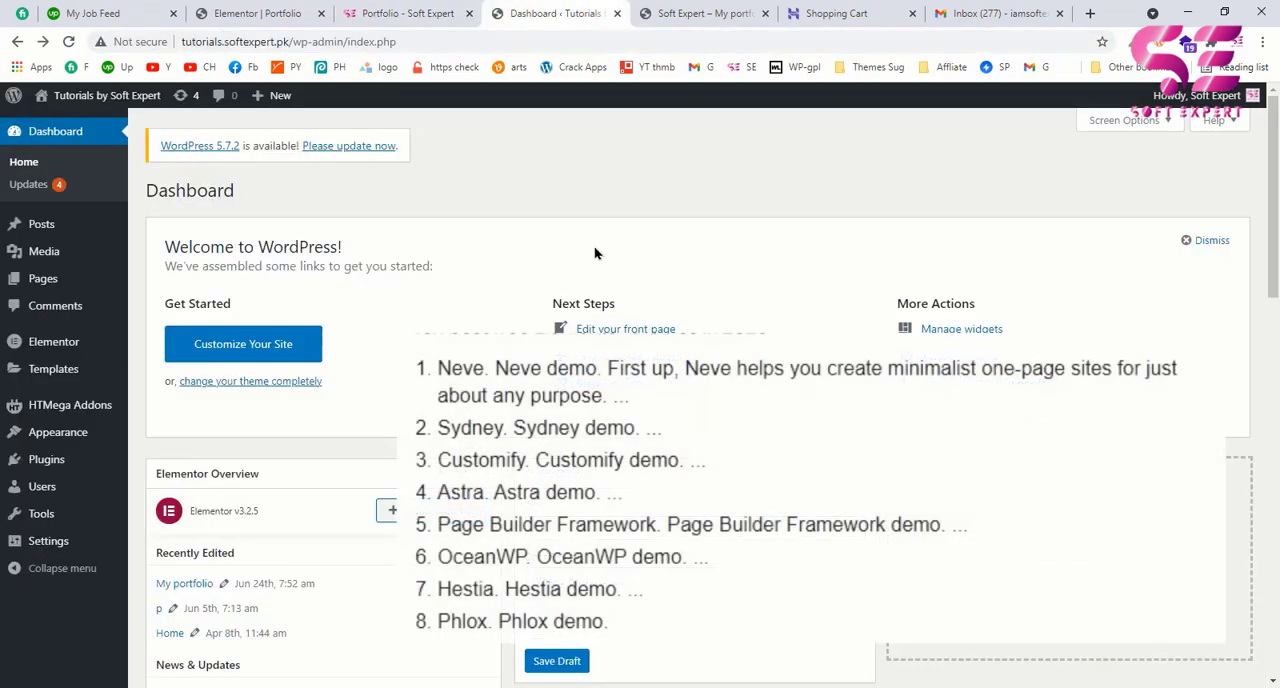
Step: Open the WordPress theme manager and look through the installed themes
{"action": "mouse_move", "coordinate": [60, 432]}
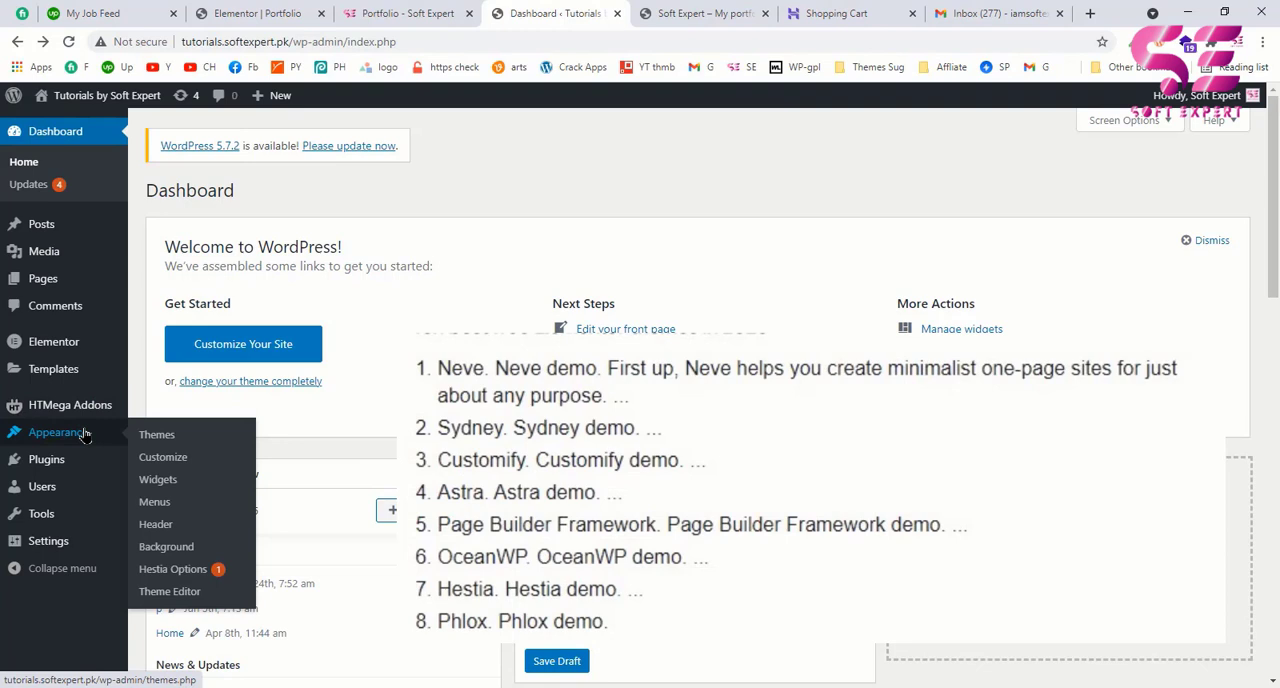
{"action": "left_click", "coordinate": [150, 440]}
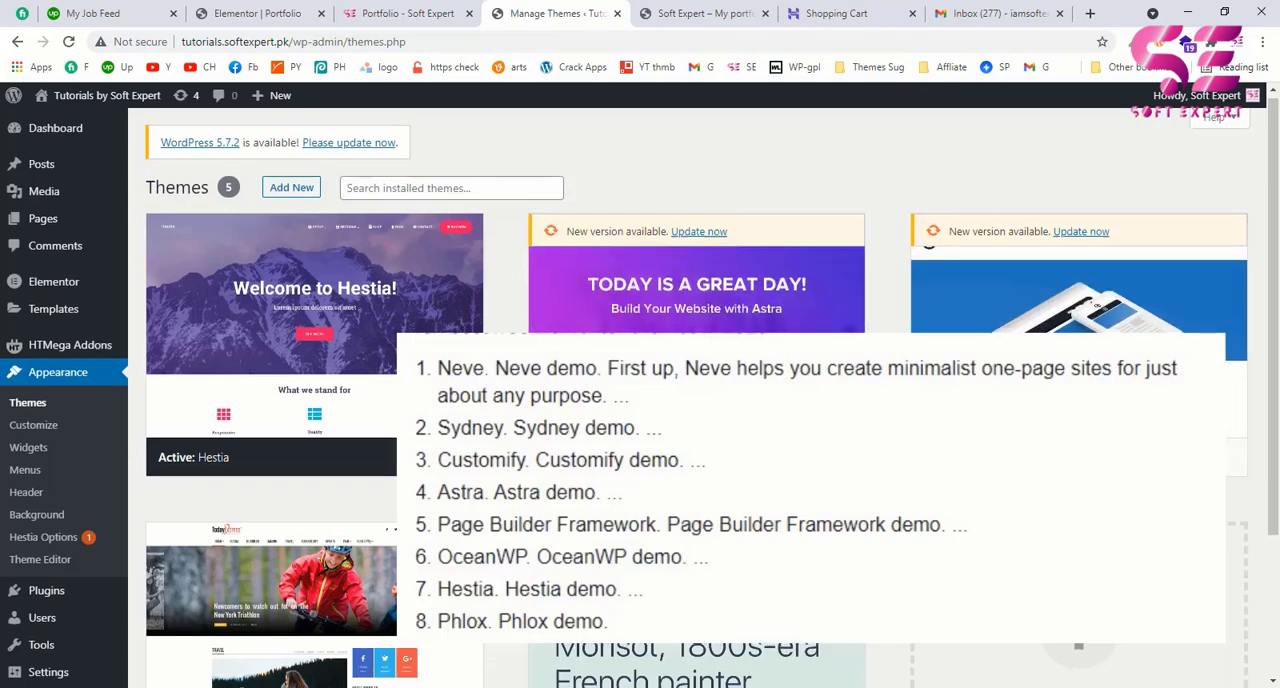
{"action": "scroll", "coordinate": [893, 540], "scroll_direction": "down", "scroll_amount": 2}
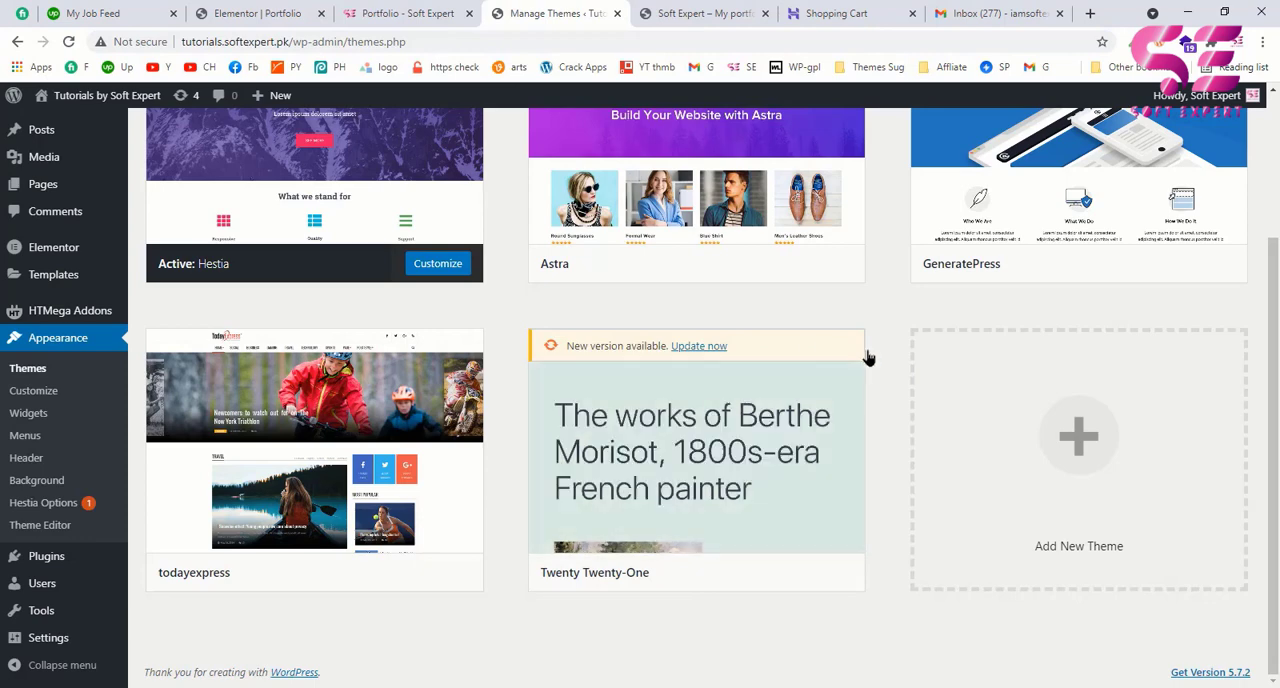
{"action": "scroll", "coordinate": [868, 357], "scroll_direction": "up", "scroll_amount": 2}
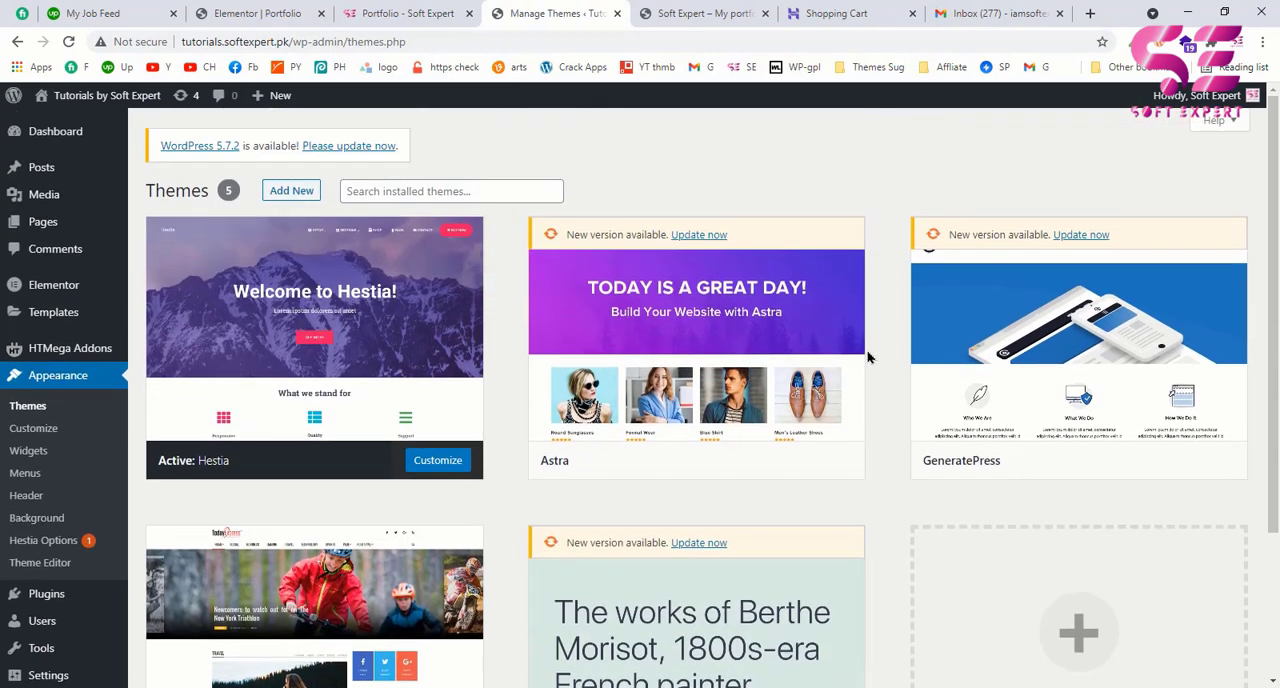
{"action": "scroll", "coordinate": [868, 357], "scroll_direction": "down", "scroll_amount": 1}
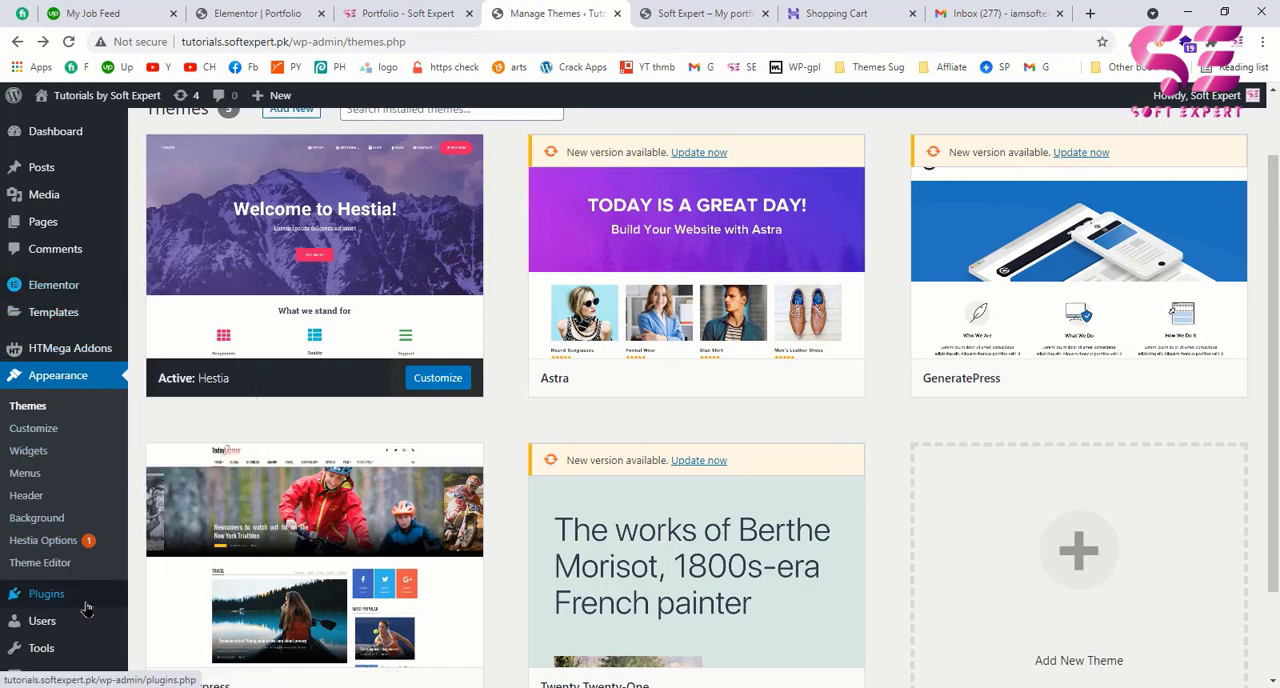
Step: Go to the page for adding new plugins and search for "elementor"
{"action": "scroll", "coordinate": [87, 607], "scroll_direction": "down", "scroll_amount": 1}
{"action": "mouse_move", "coordinate": [60, 556]}
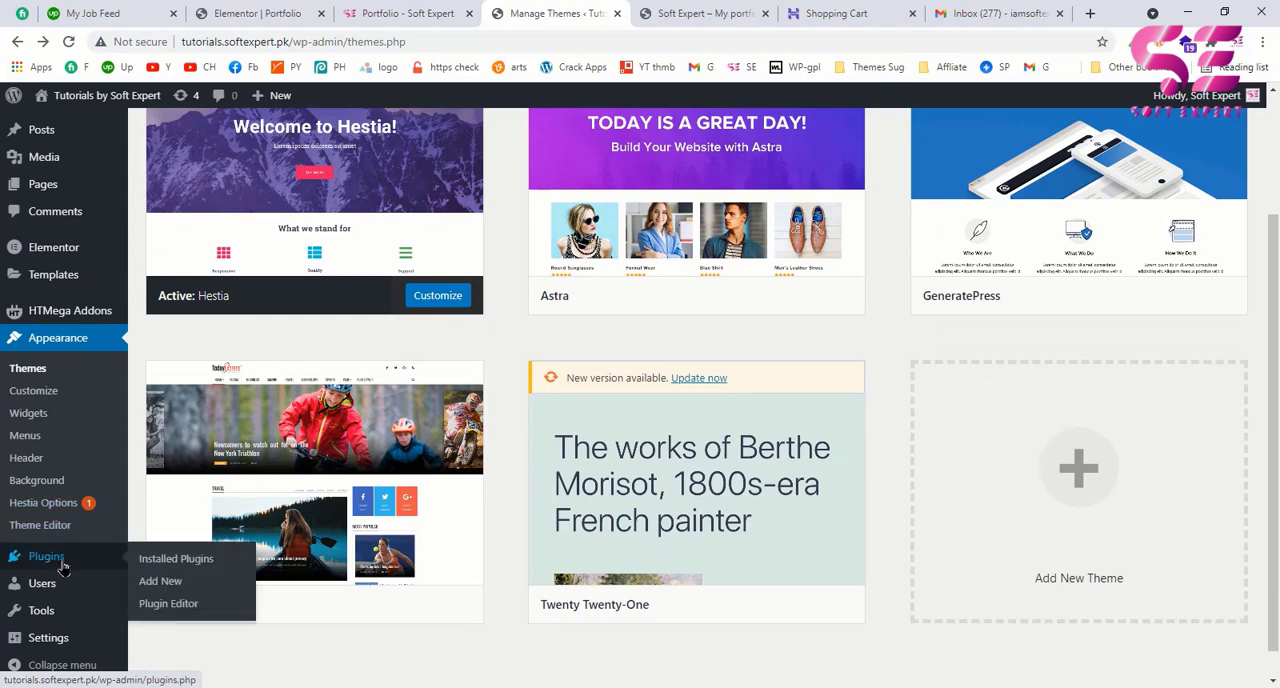
{"action": "left_click", "coordinate": [160, 582]}
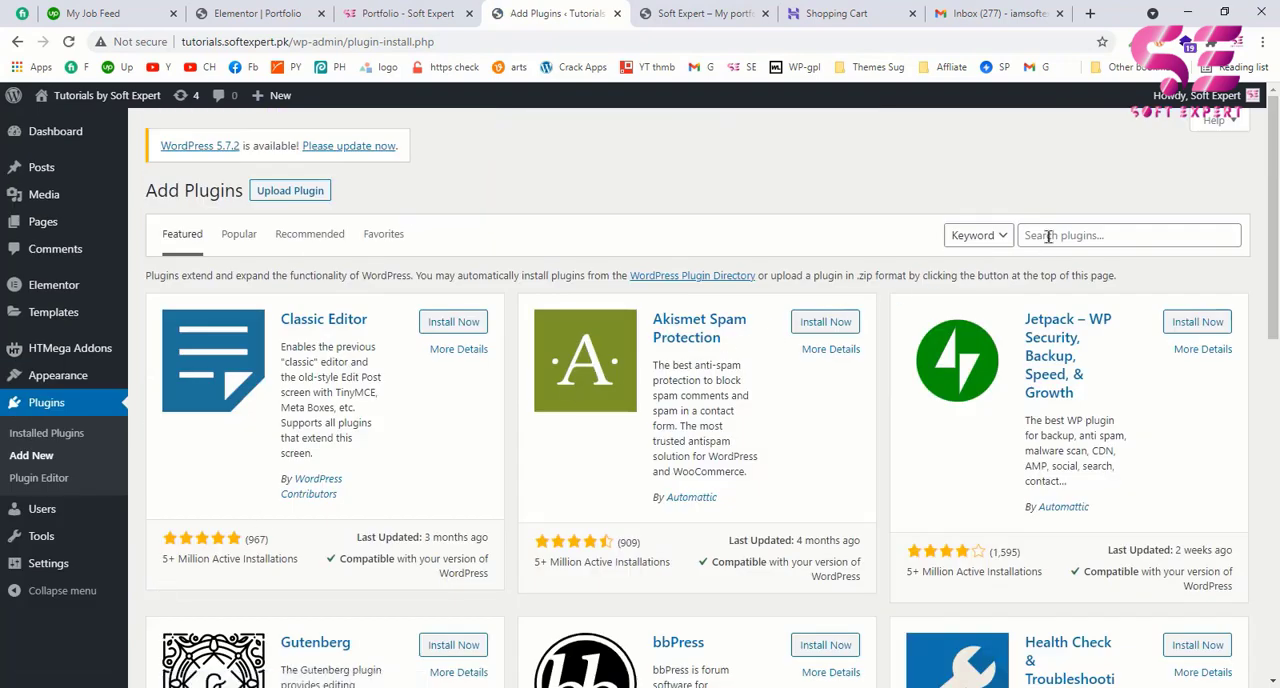
{"action": "left_click", "coordinate": [1047, 235]}
{"action": "type", "text": "eleme"}
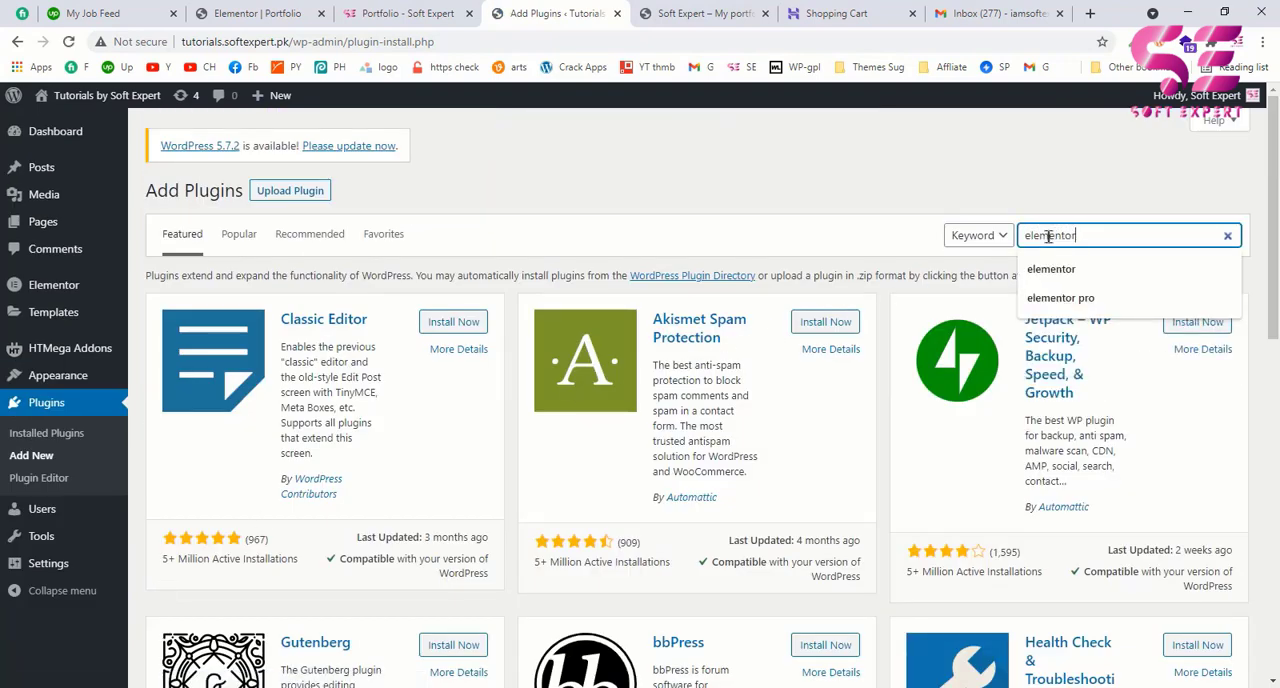
{"action": "type", "text": "ntor"}
{"action": "key", "text": "Return"}
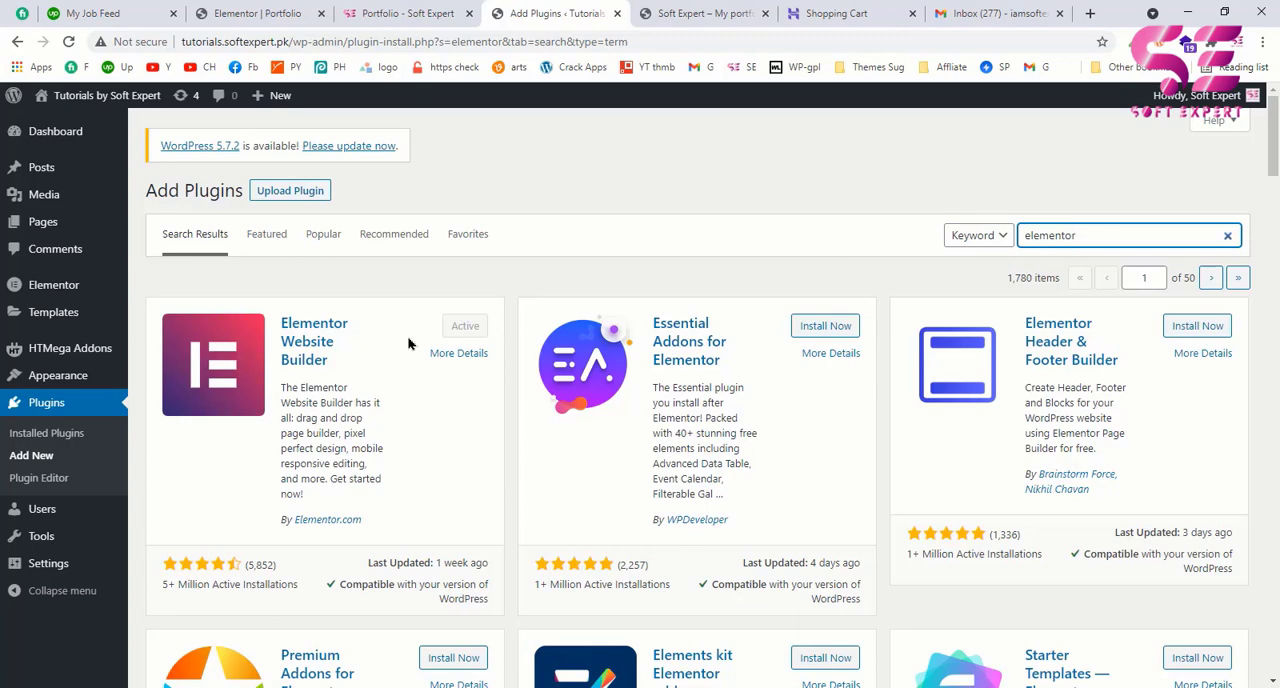
Step: Glance at the example softexpert.pk portfolio page again and return to the plugin search
{"action": "left_click", "coordinate": [428, 12]}
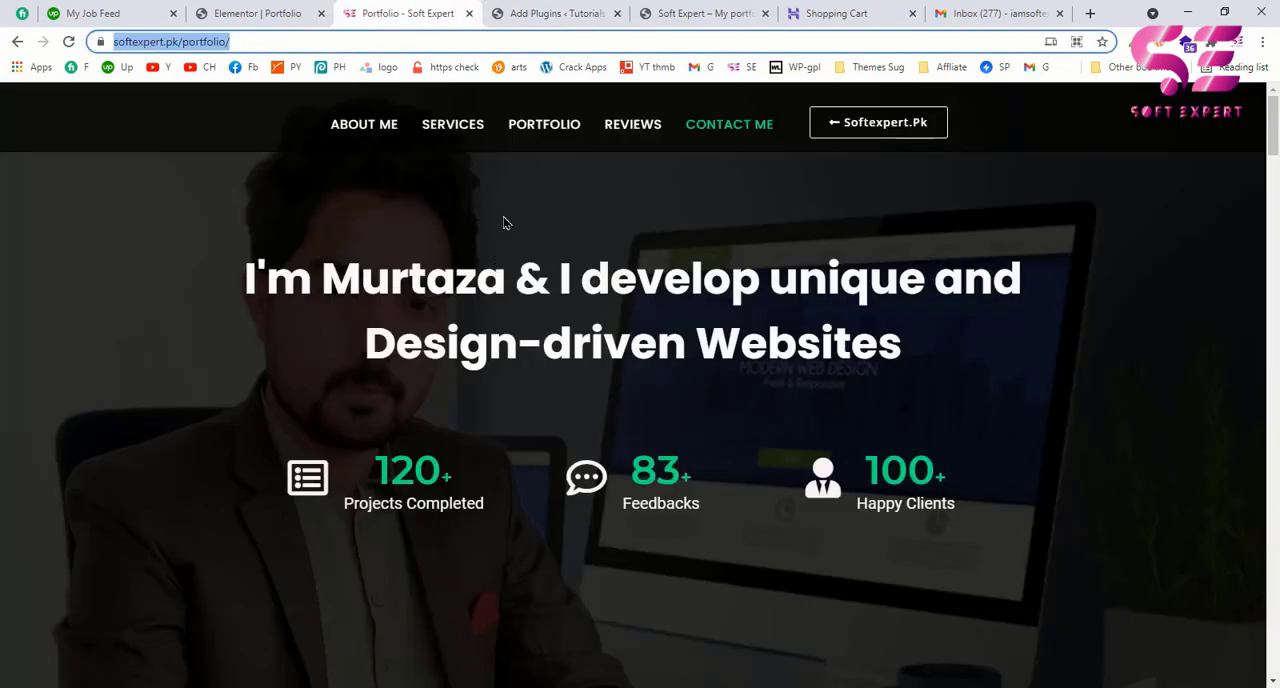
{"action": "left_click", "coordinate": [550, 10]}
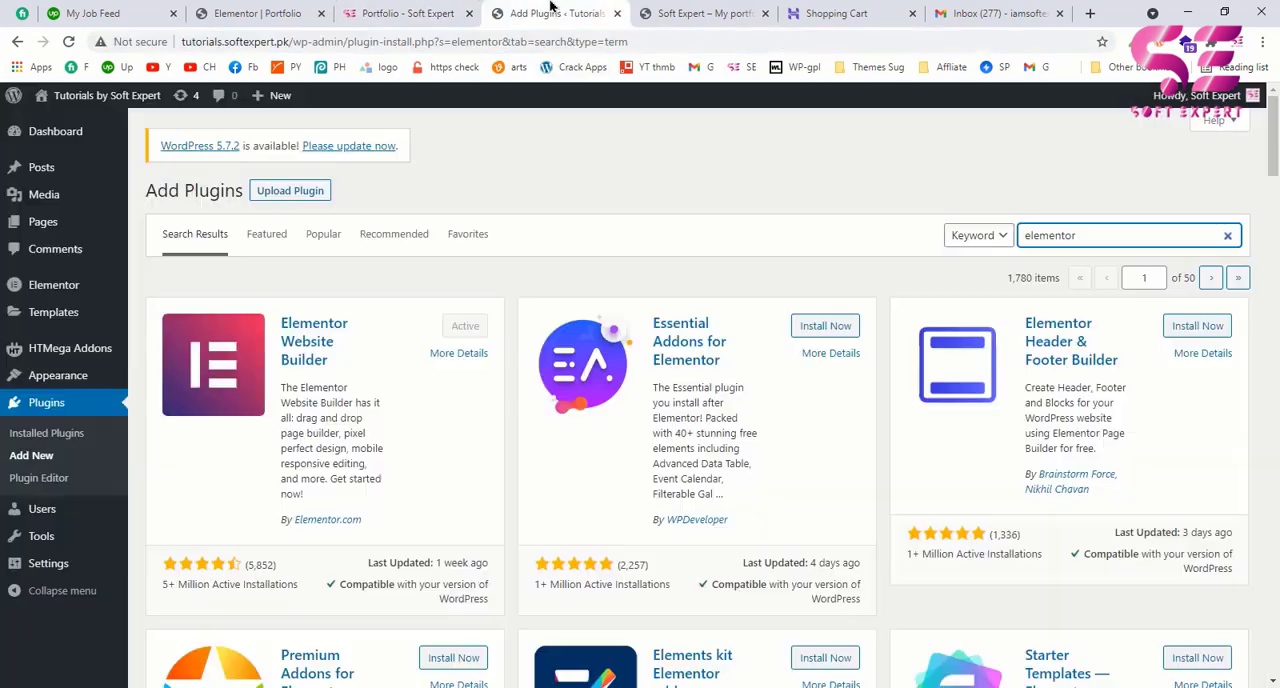
Step: Create a new page titled "Portfolio" and publish it
{"action": "mouse_move", "coordinate": [80, 230]}
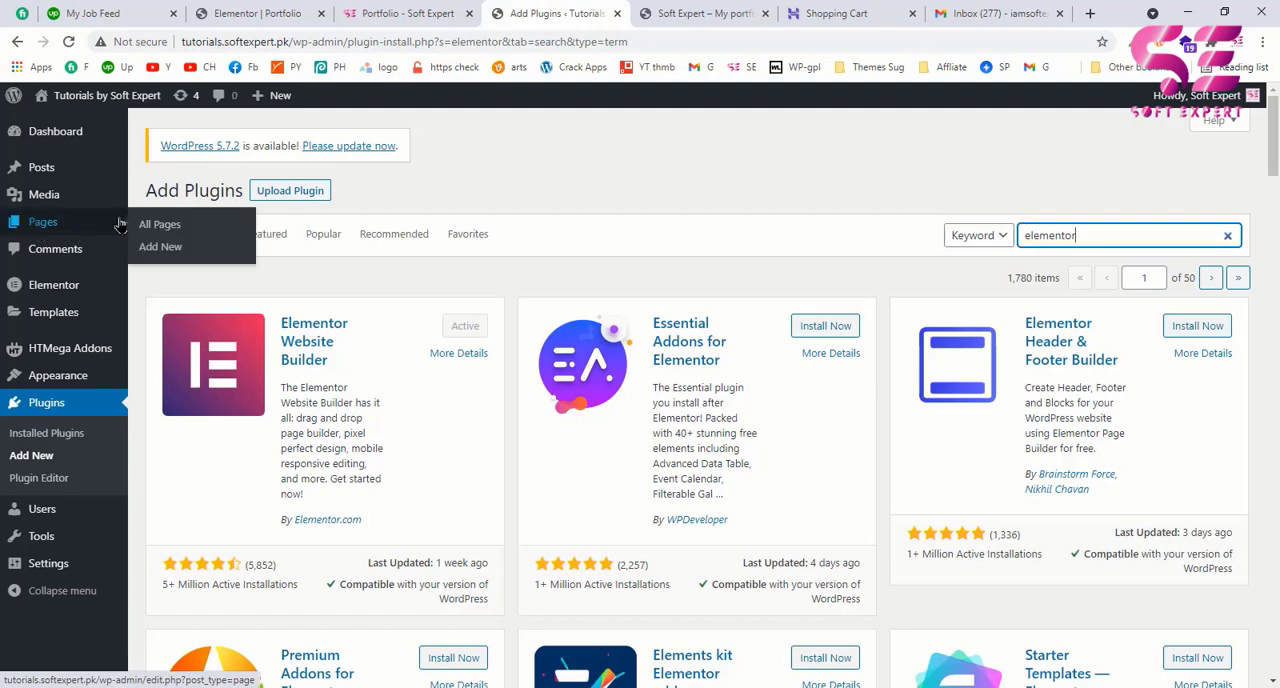
{"action": "left_click", "coordinate": [162, 248]}
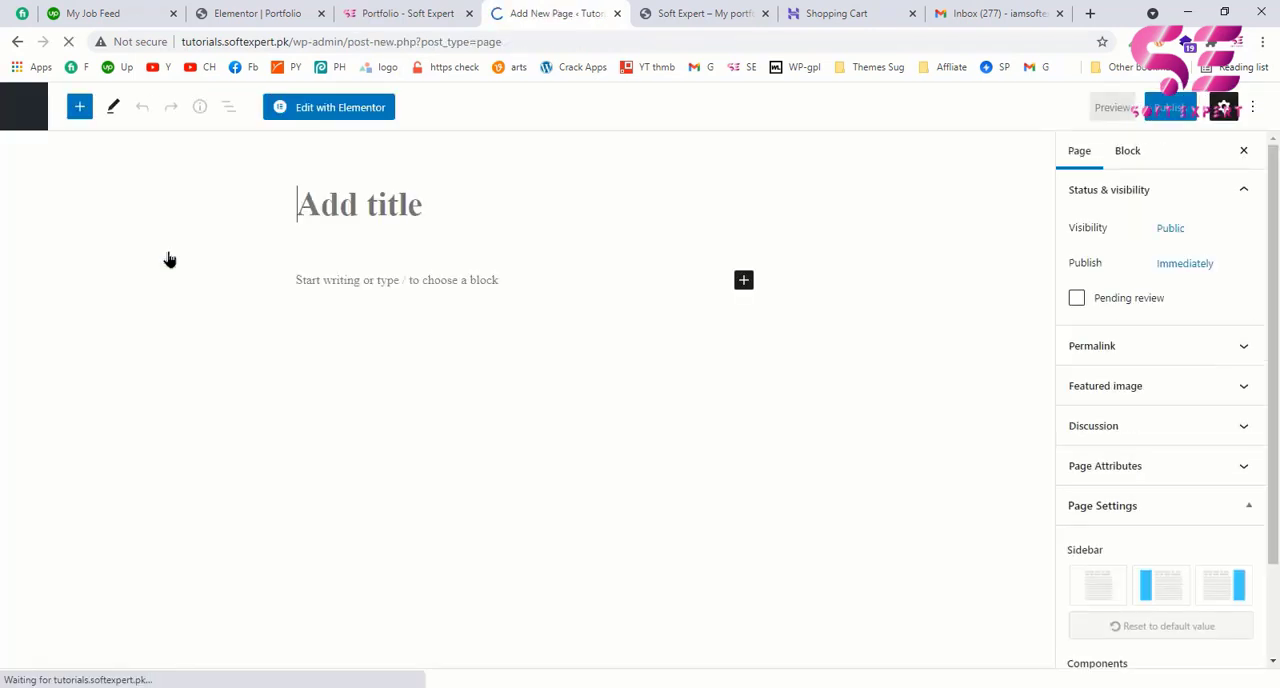
{"action": "left_click", "coordinate": [424, 207]}
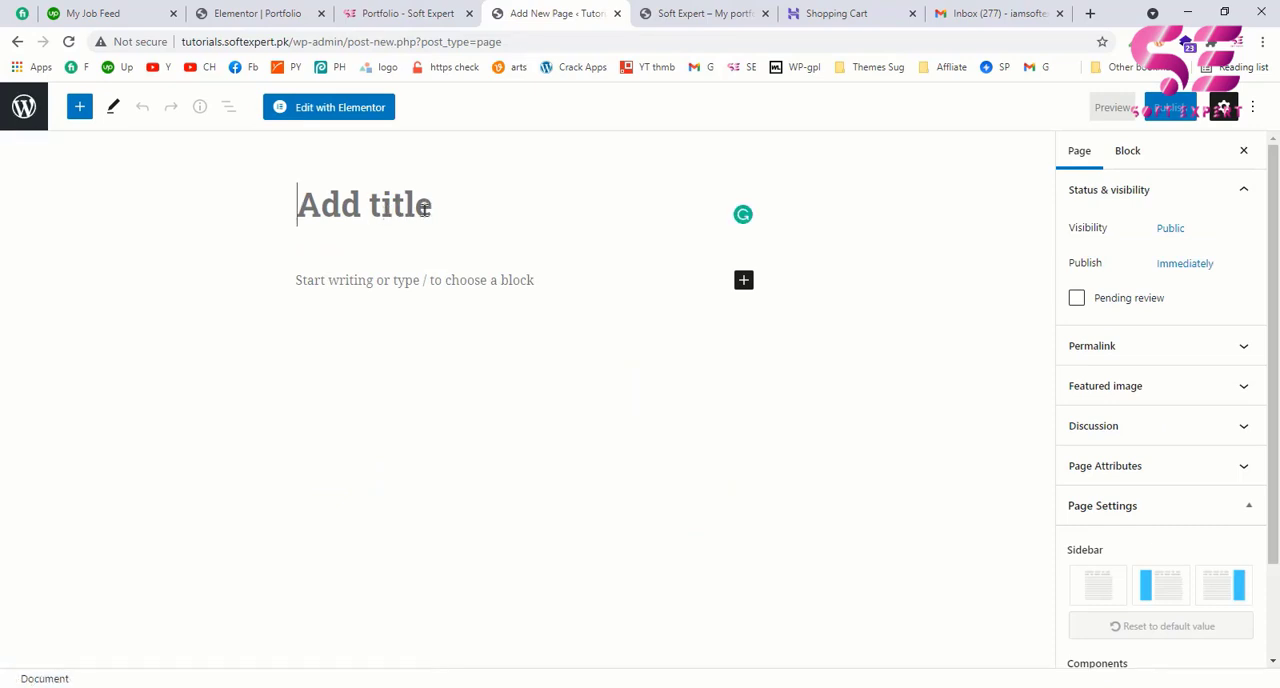
{"action": "type", "text": "Po"}
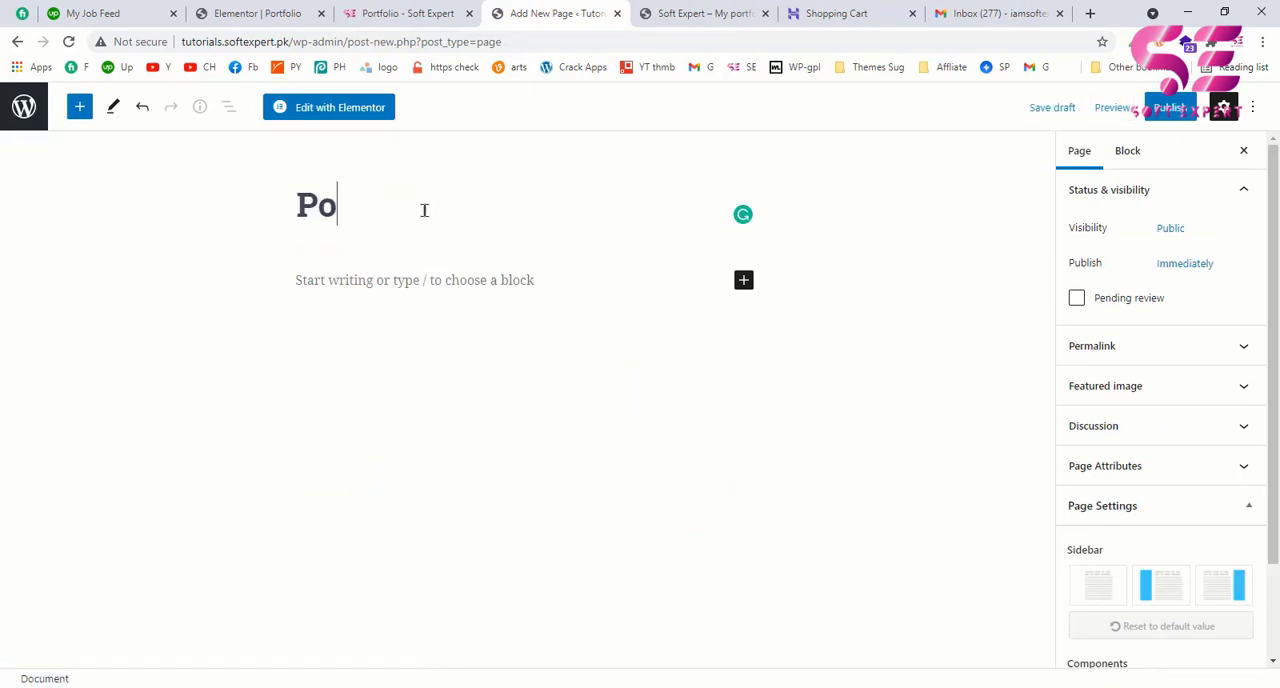
{"action": "type", "text": "rtfolio"}
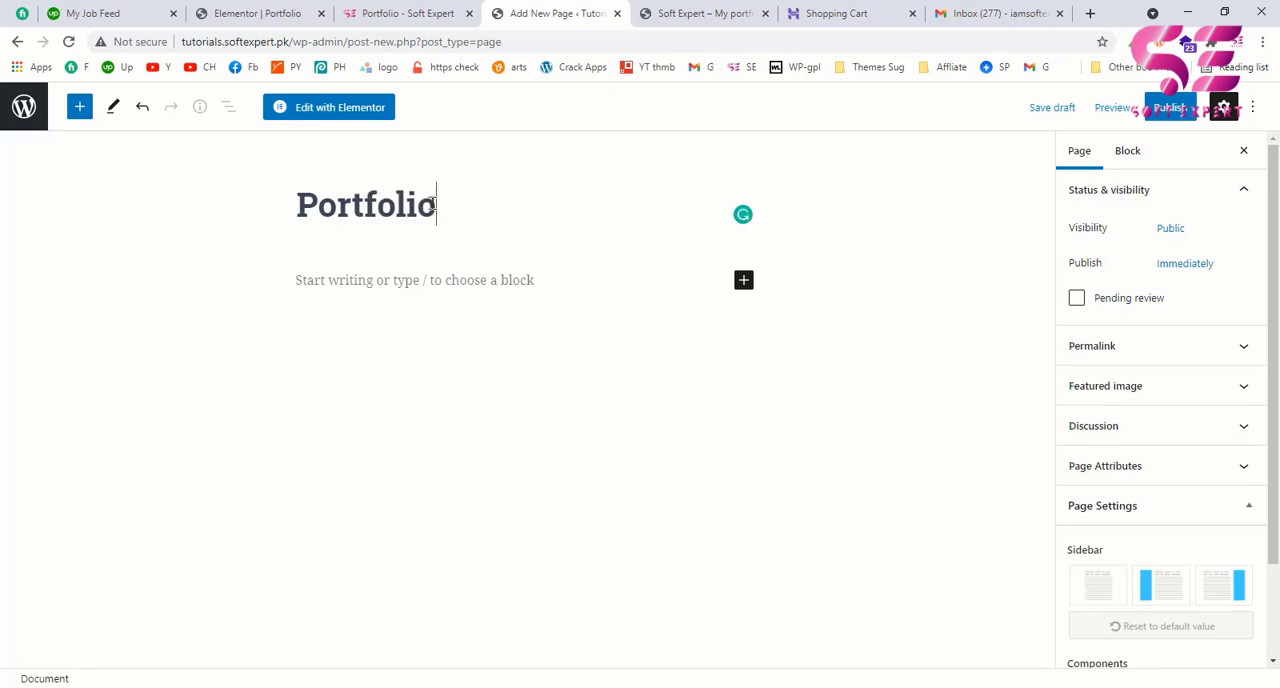
{"action": "left_click", "coordinate": [1169, 108]}
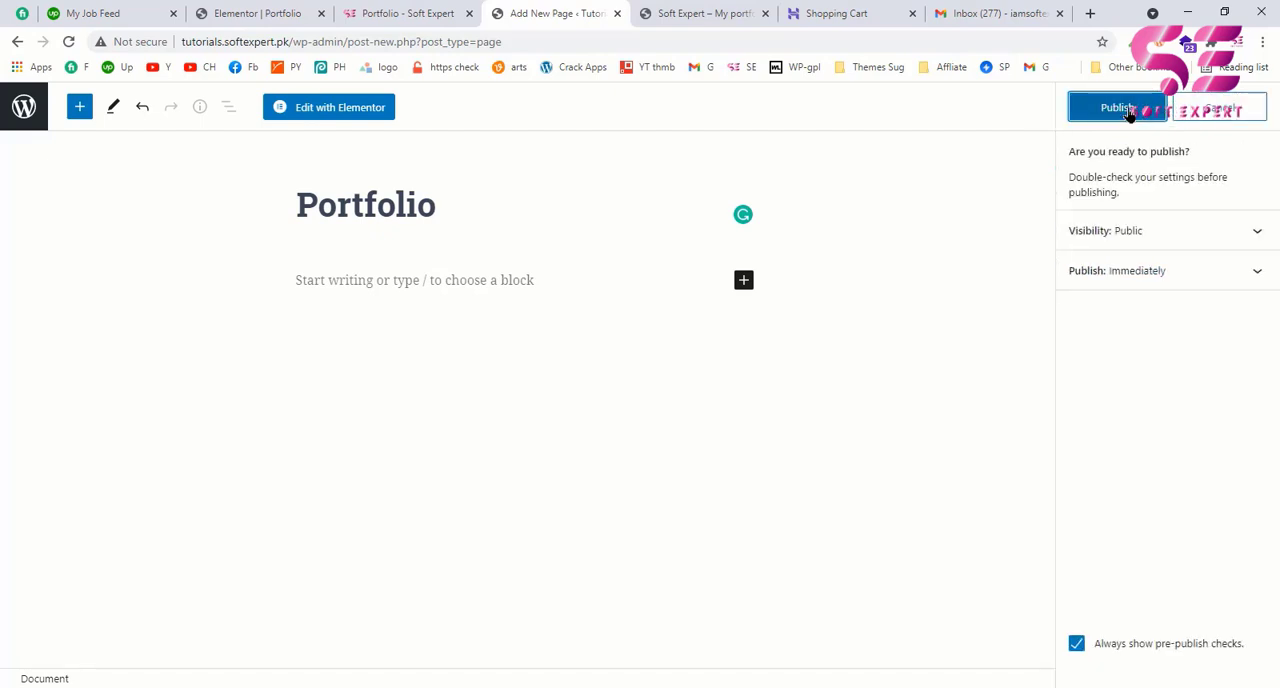
{"action": "left_click", "coordinate": [1128, 112]}
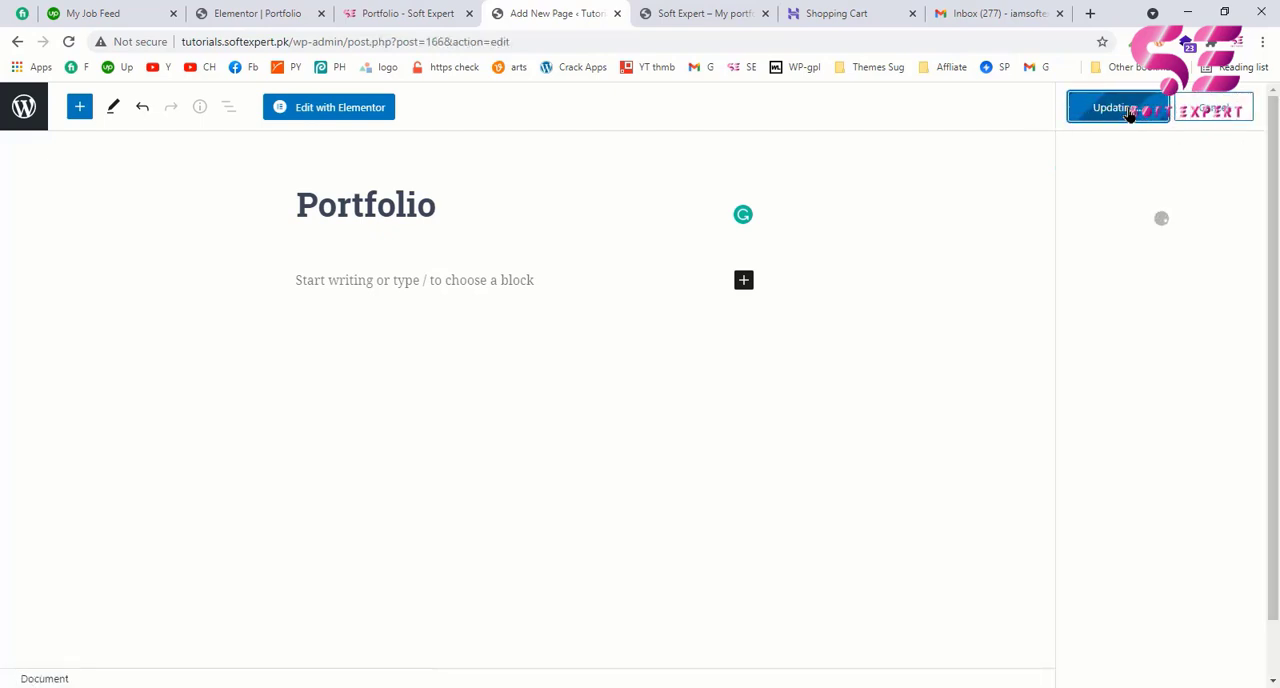
Step: Open the Portfolio page in Elementor and set its page layout to Elementor Canvas
{"action": "left_click", "coordinate": [341, 108]}
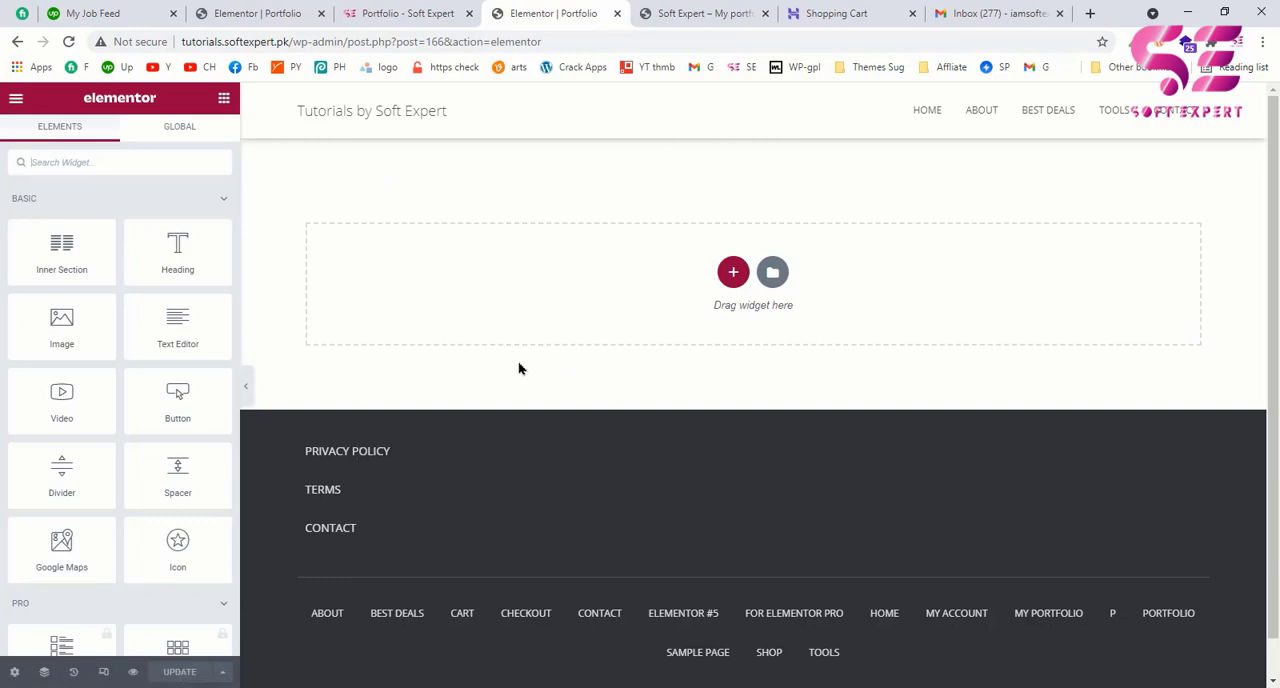
{"action": "left_click", "coordinate": [16, 673]}
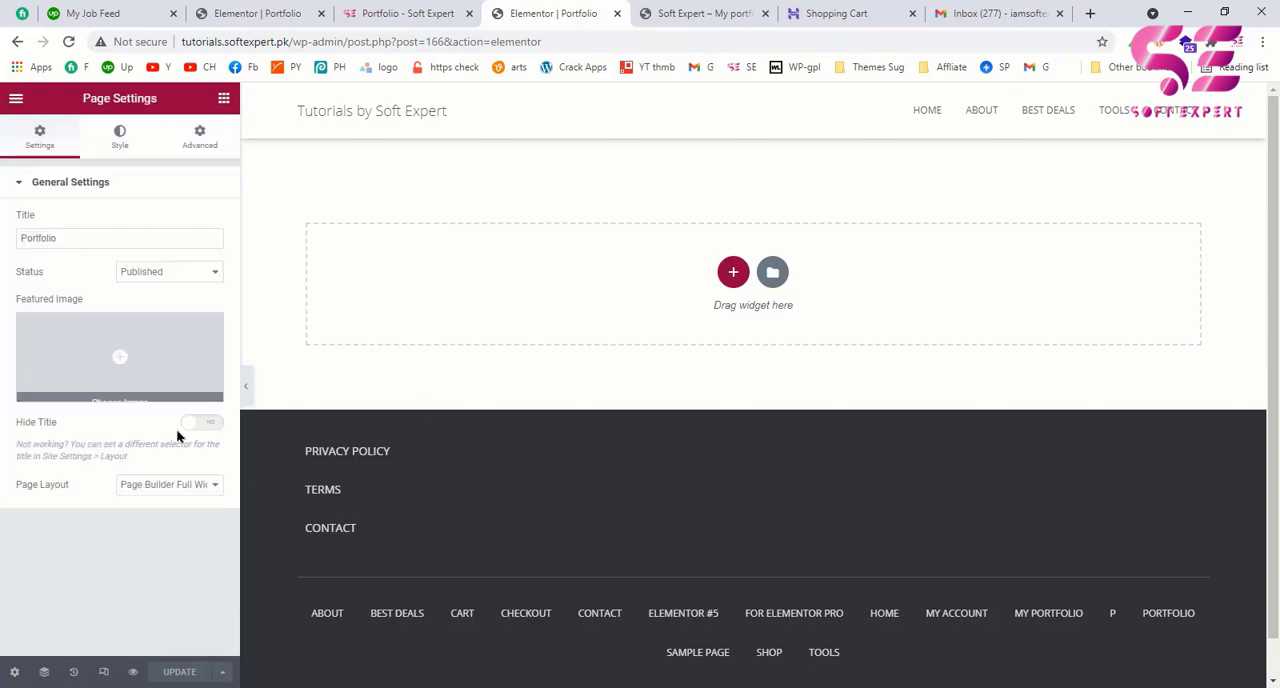
{"action": "left_click", "coordinate": [168, 487]}
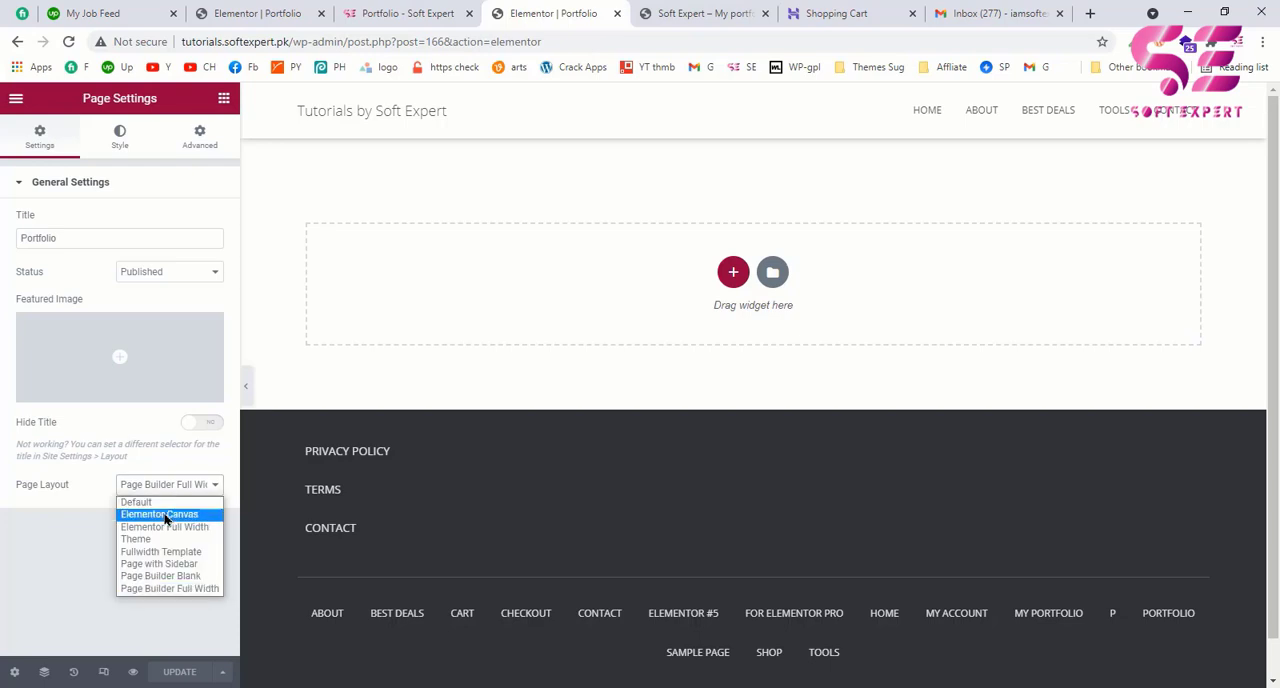
{"action": "left_click", "coordinate": [162, 516]}
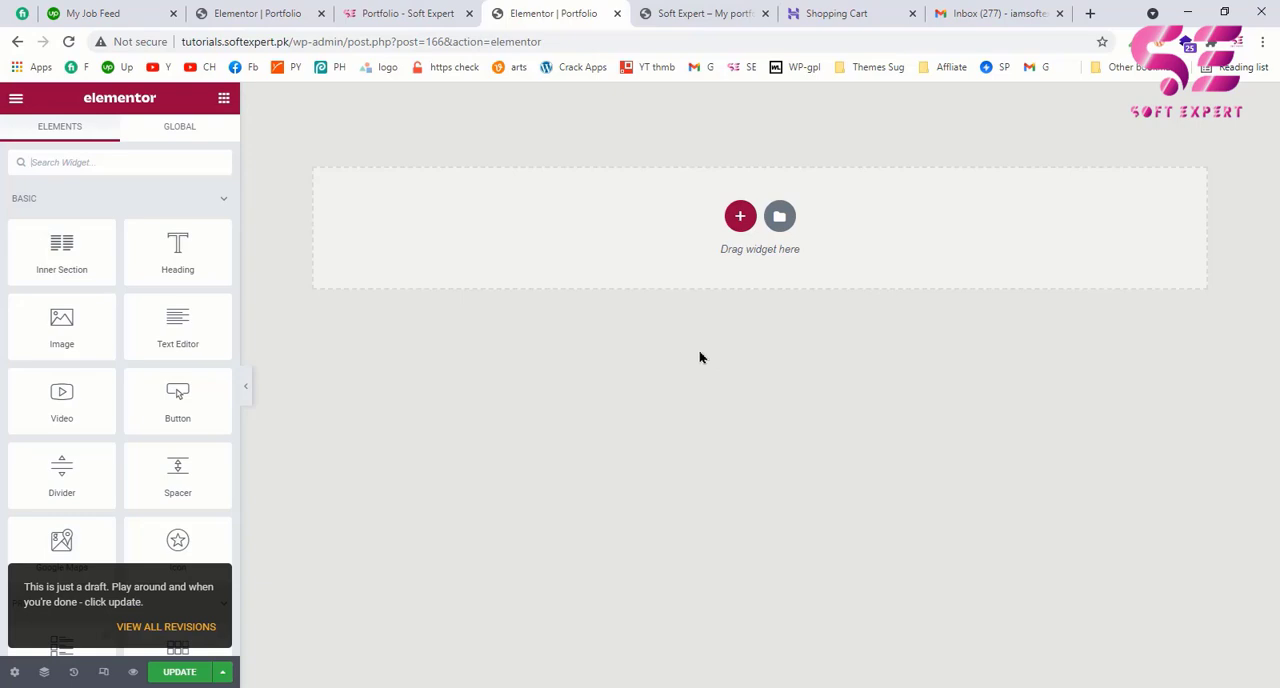
Step: Review the hero and About Me sections of the example softexpert.pk portfolio page and return to the Elementor editor
{"action": "left_click", "coordinate": [438, 8]}
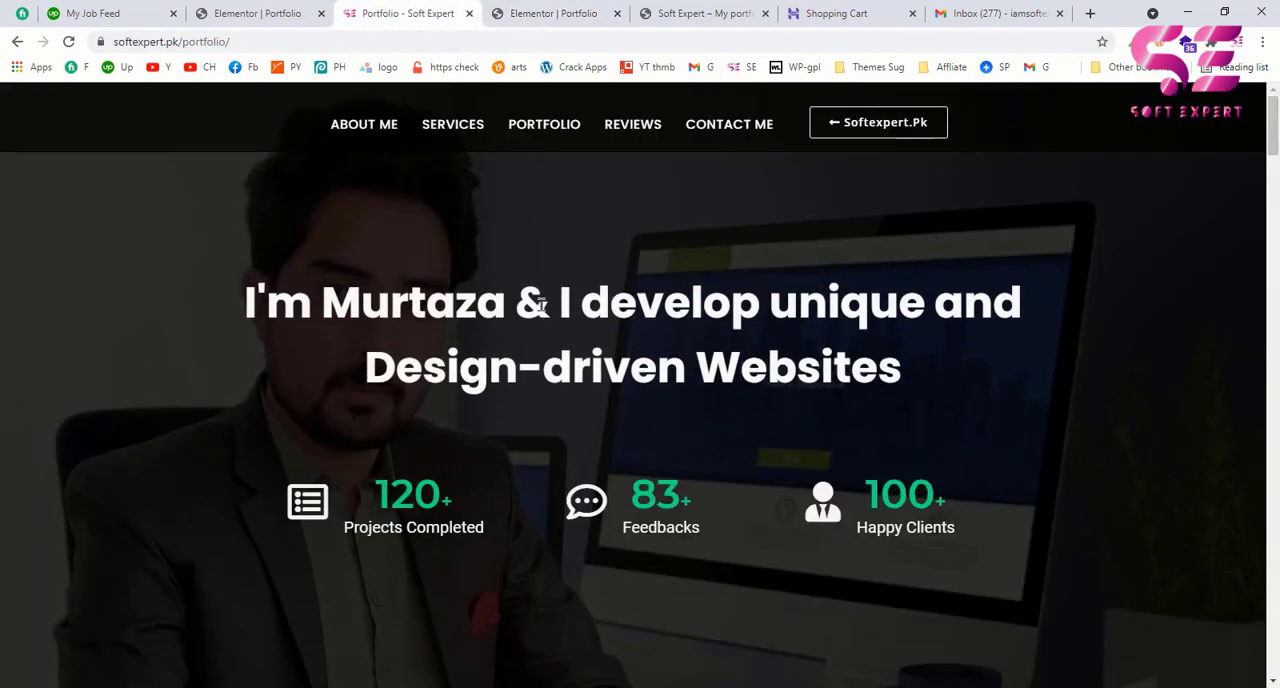
{"action": "scroll", "coordinate": [586, 318], "scroll_direction": "down", "scroll_amount": 5}
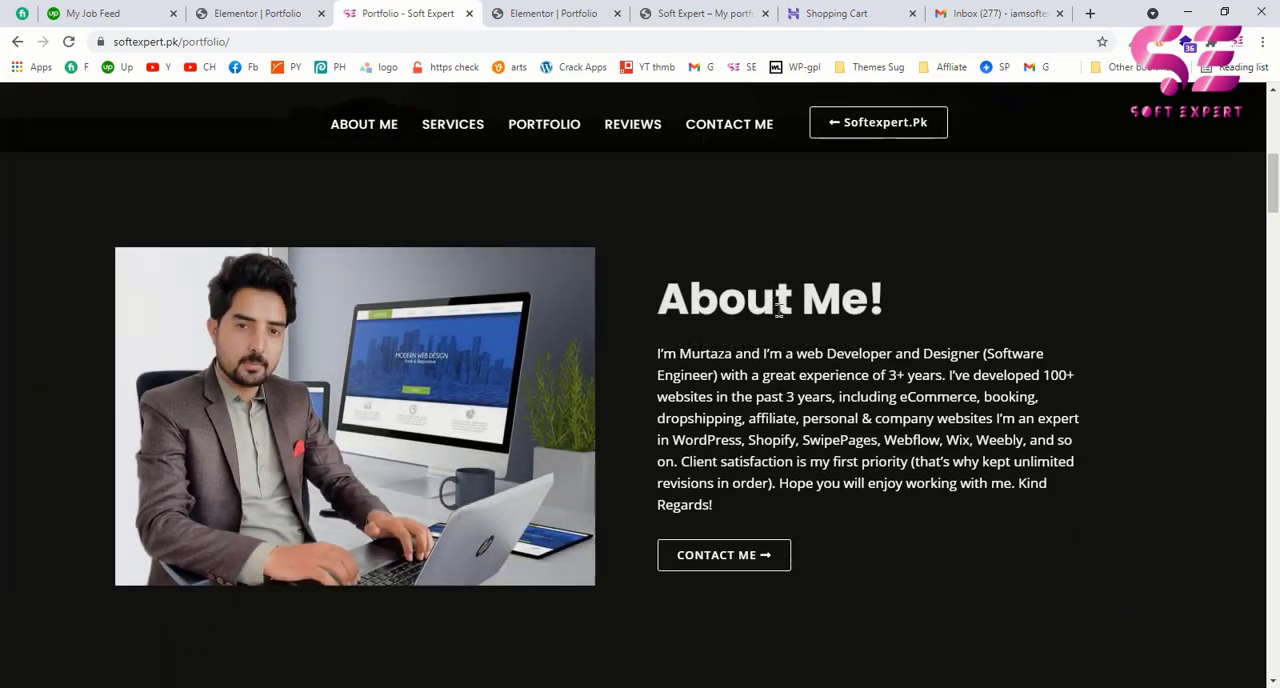
{"action": "scroll", "coordinate": [767, 322], "scroll_direction": "up", "scroll_amount": 3}
{"action": "scroll", "coordinate": [745, 330], "scroll_direction": "down", "scroll_amount": 5}
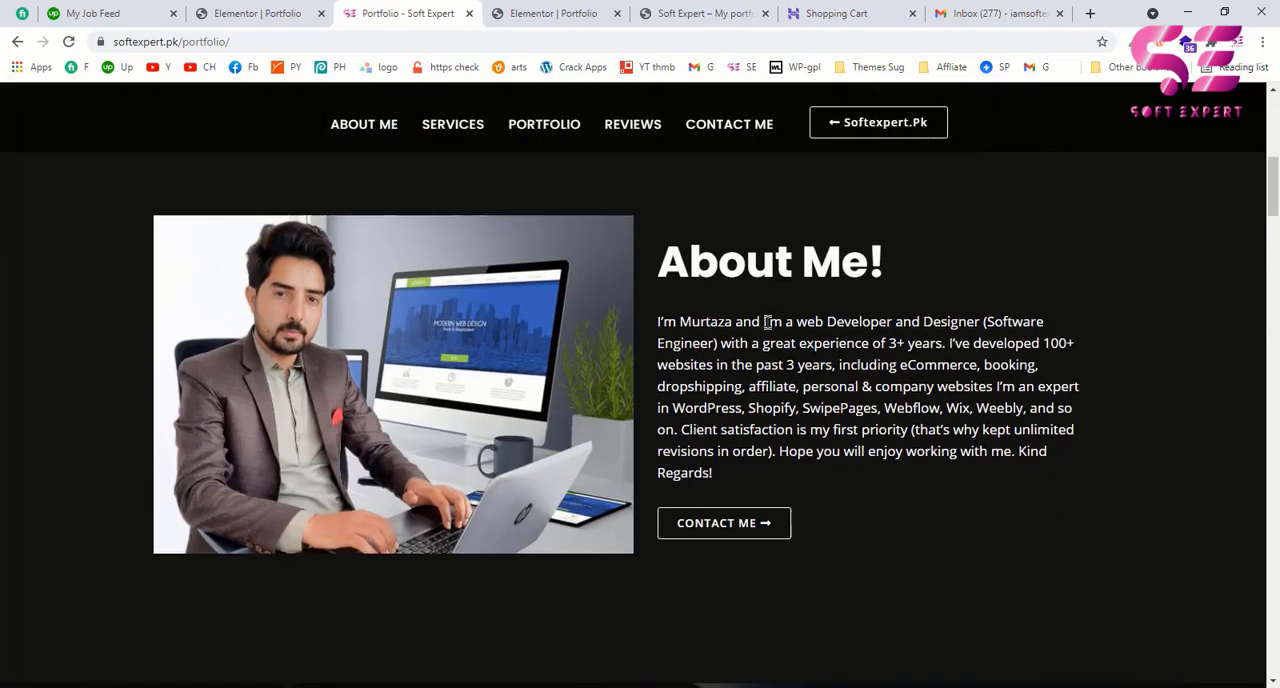
{"action": "scroll", "coordinate": [758, 378], "scroll_direction": "up", "scroll_amount": 4}
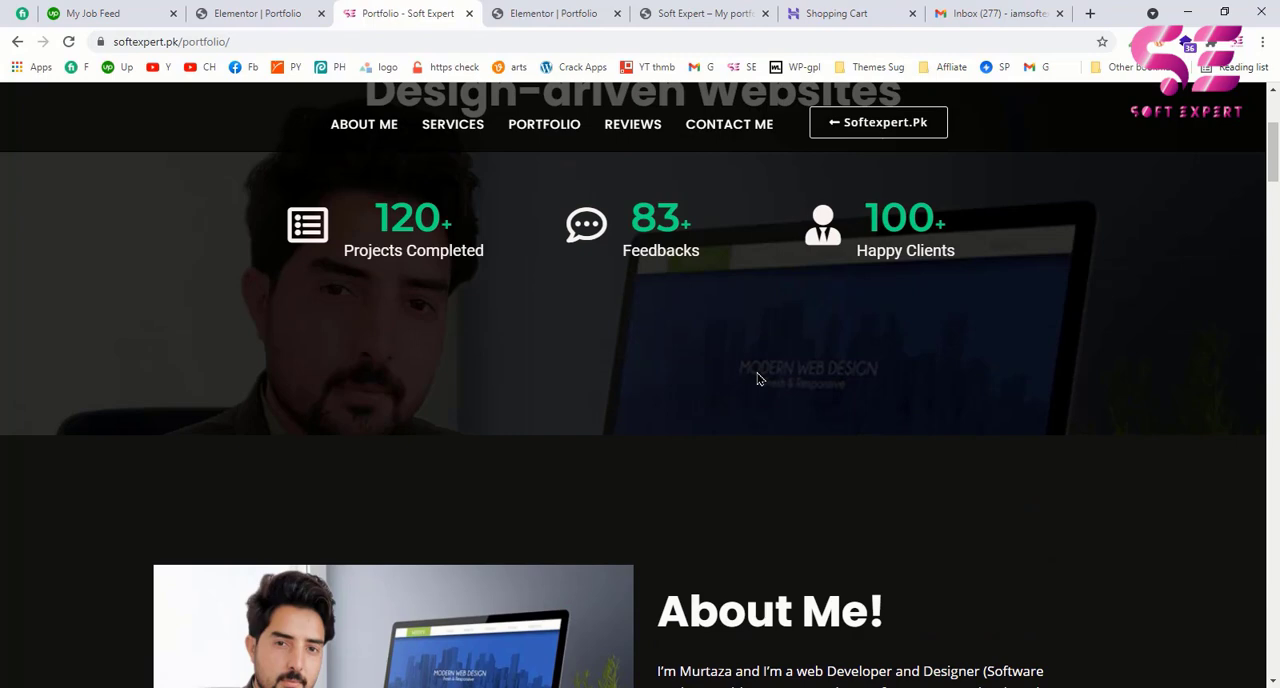
{"action": "scroll", "coordinate": [757, 378], "scroll_direction": "up", "scroll_amount": 2}
{"action": "scroll", "coordinate": [697, 381], "scroll_direction": "up", "scroll_amount": 1}
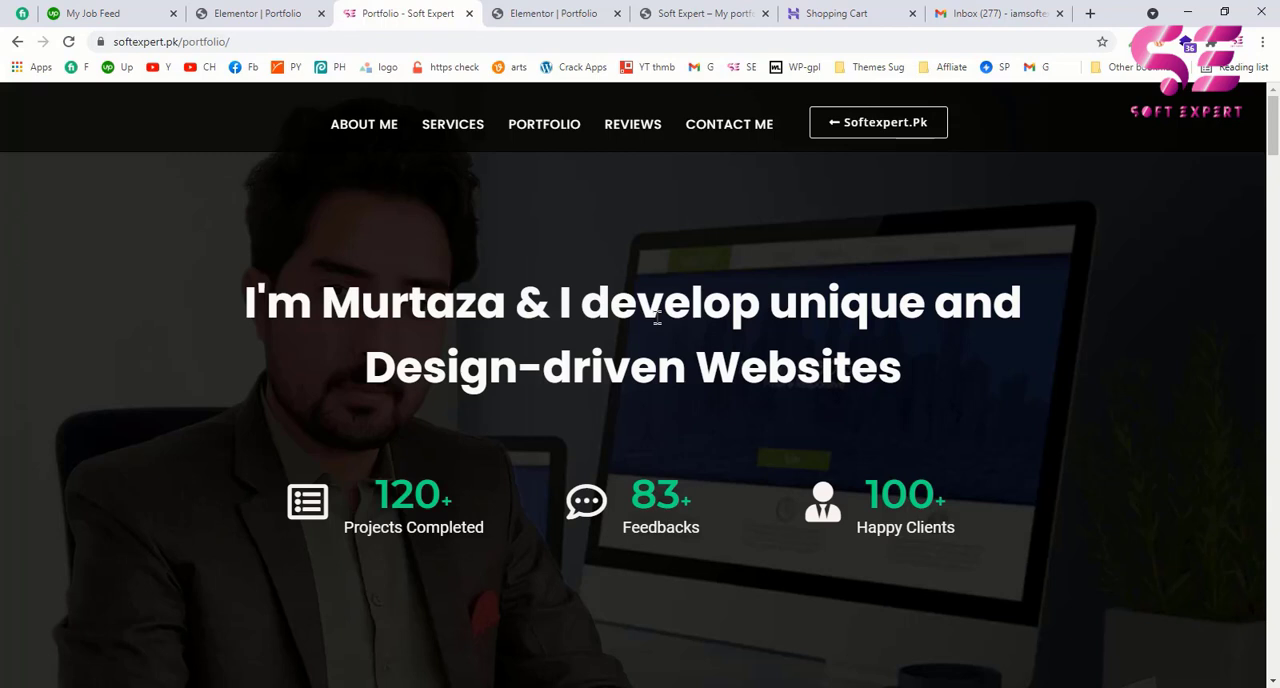
{"action": "left_click", "coordinate": [545, 14]}
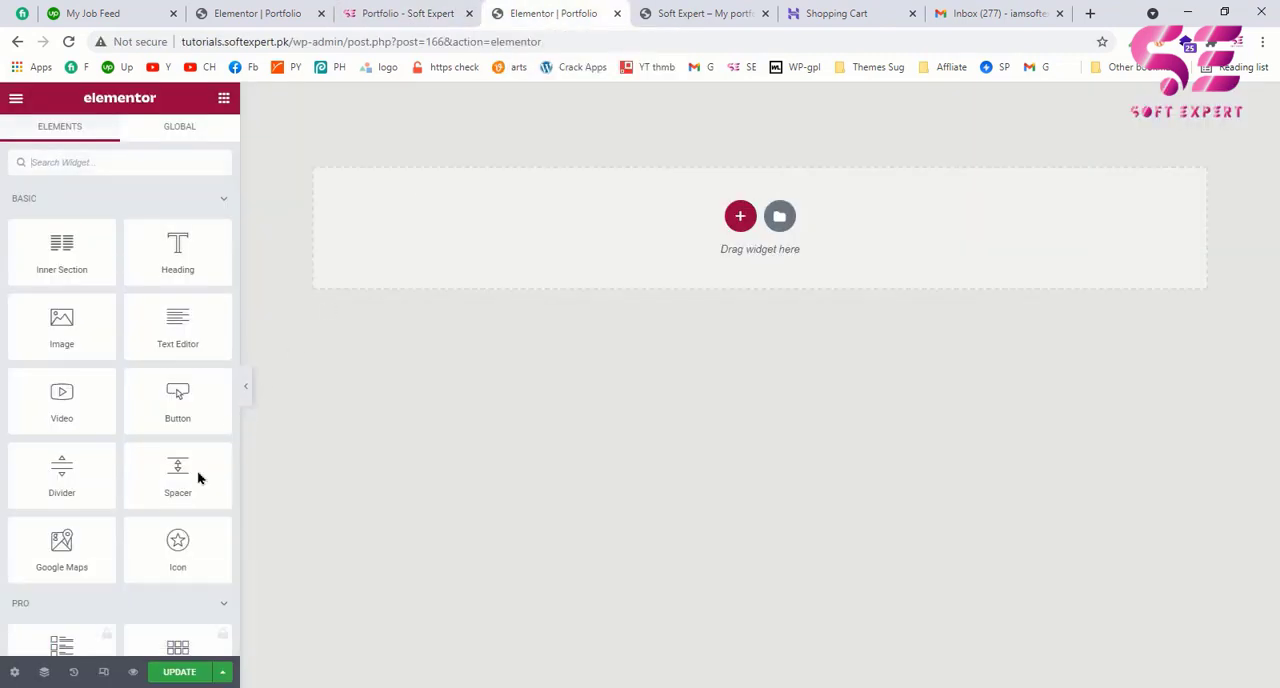
Step: Open the Global Colors in Elementor's site settings and bring up the Primary color for editing
{"action": "left_click", "coordinate": [16, 100]}
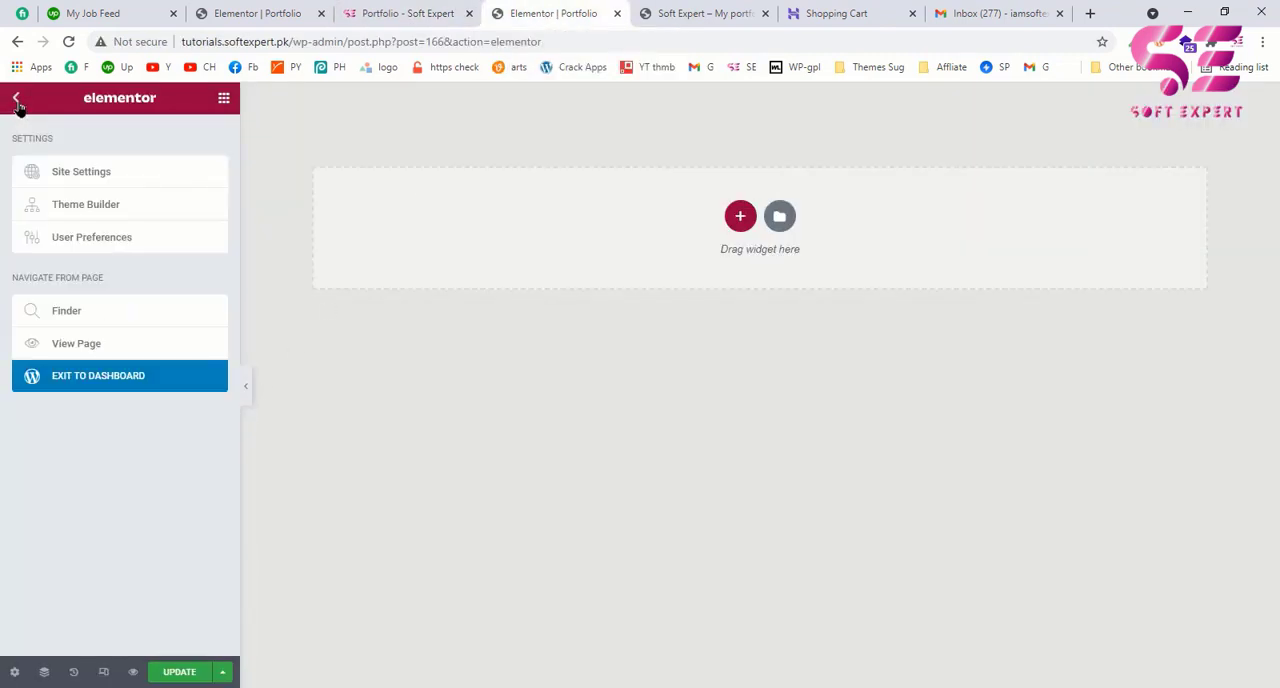
{"action": "left_click", "coordinate": [110, 177]}
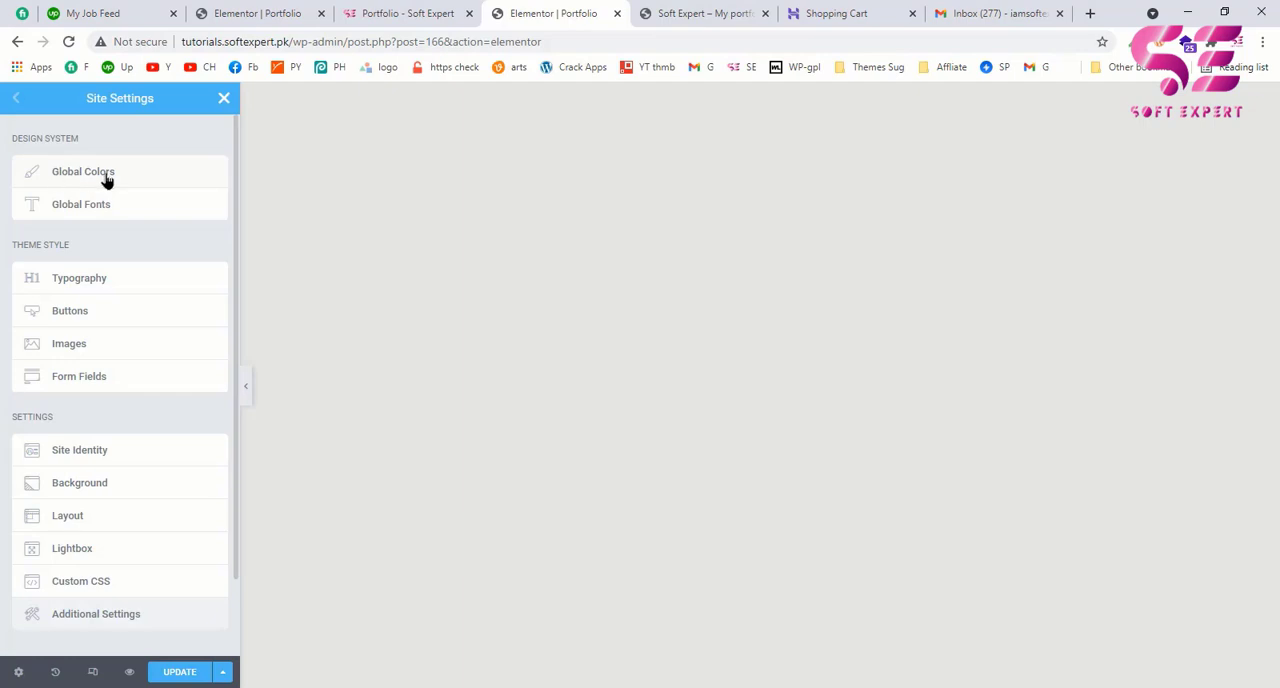
{"action": "left_click", "coordinate": [107, 178]}
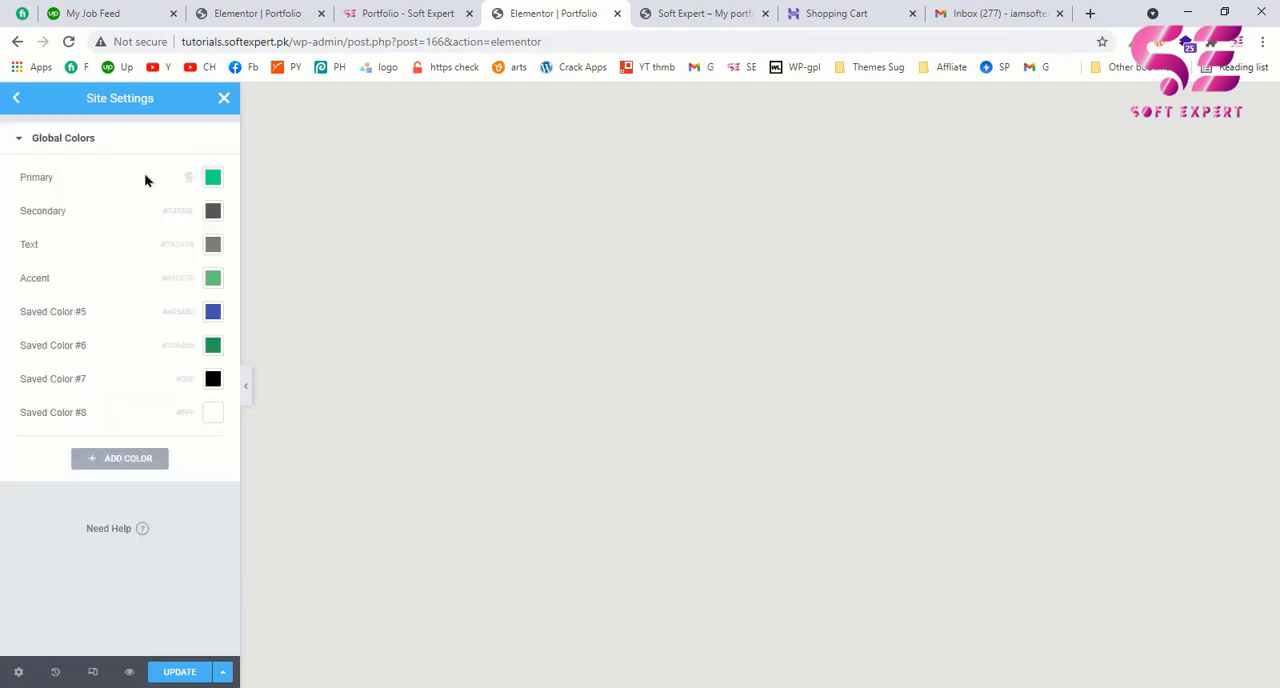
{"action": "left_click", "coordinate": [212, 179]}
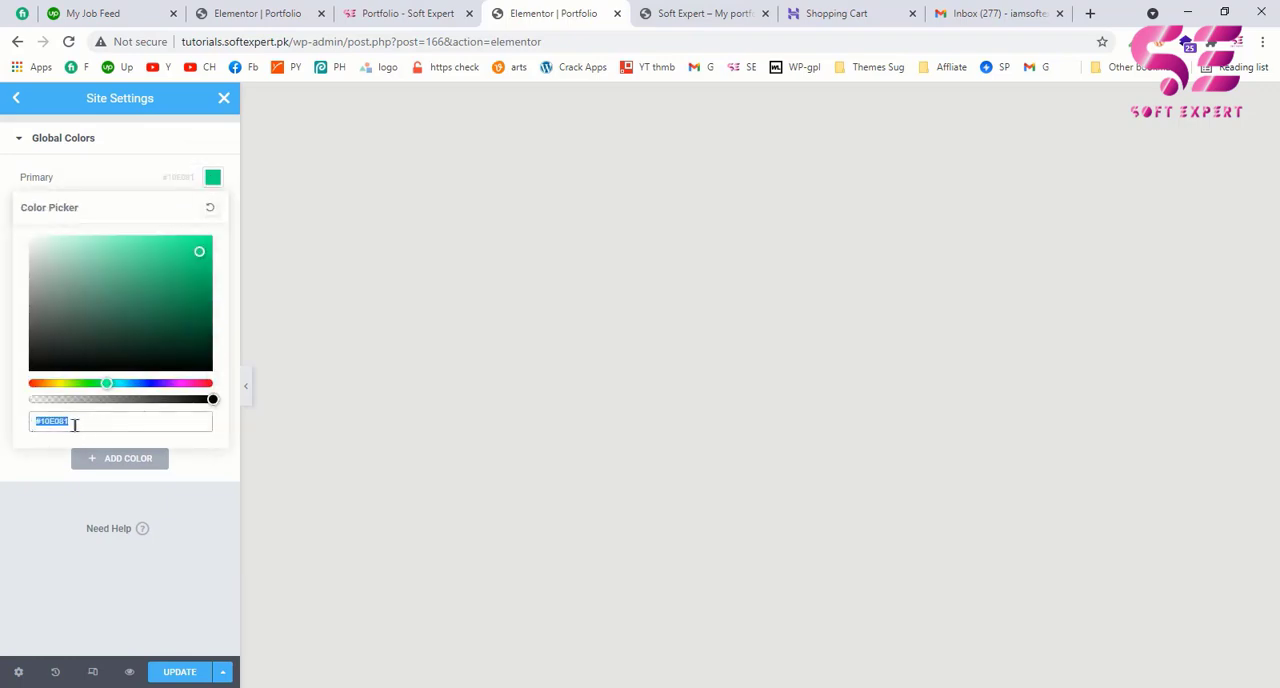
Step: Switch to the example portfolio page and sample the green of the counter numbers with the ColorZilla page color picker
{"action": "left_click", "coordinate": [386, 20]}
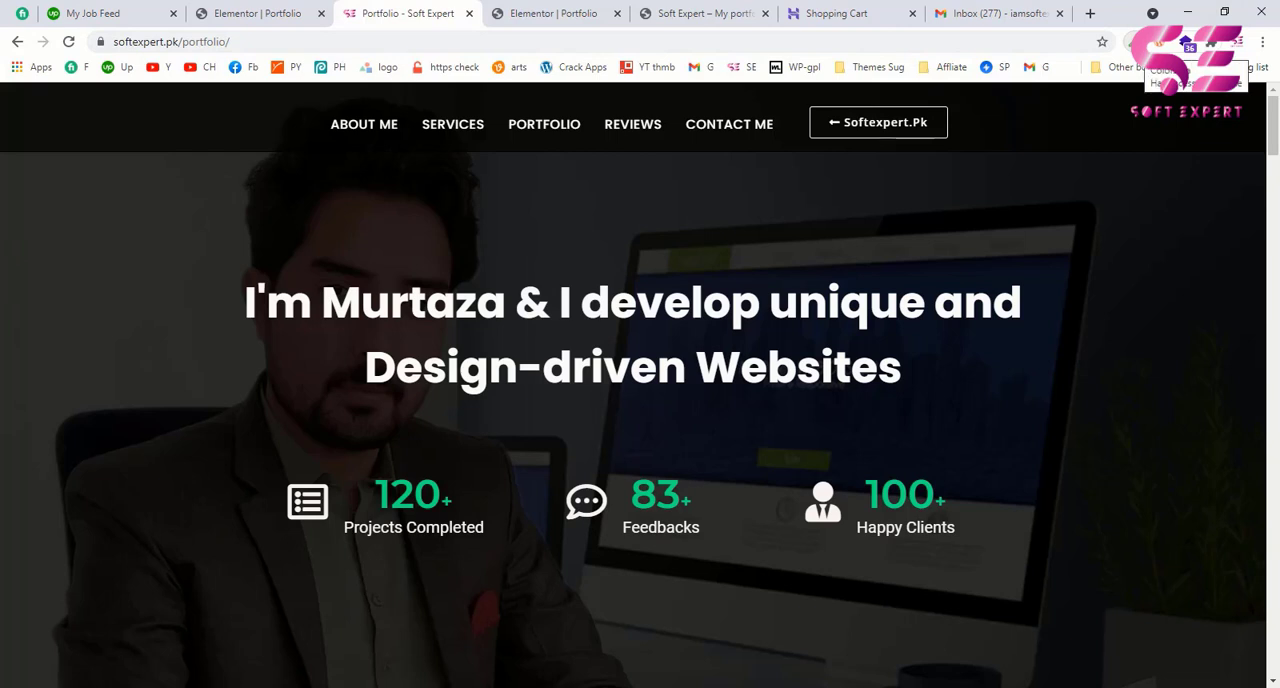
{"action": "left_click", "coordinate": [1130, 41]}
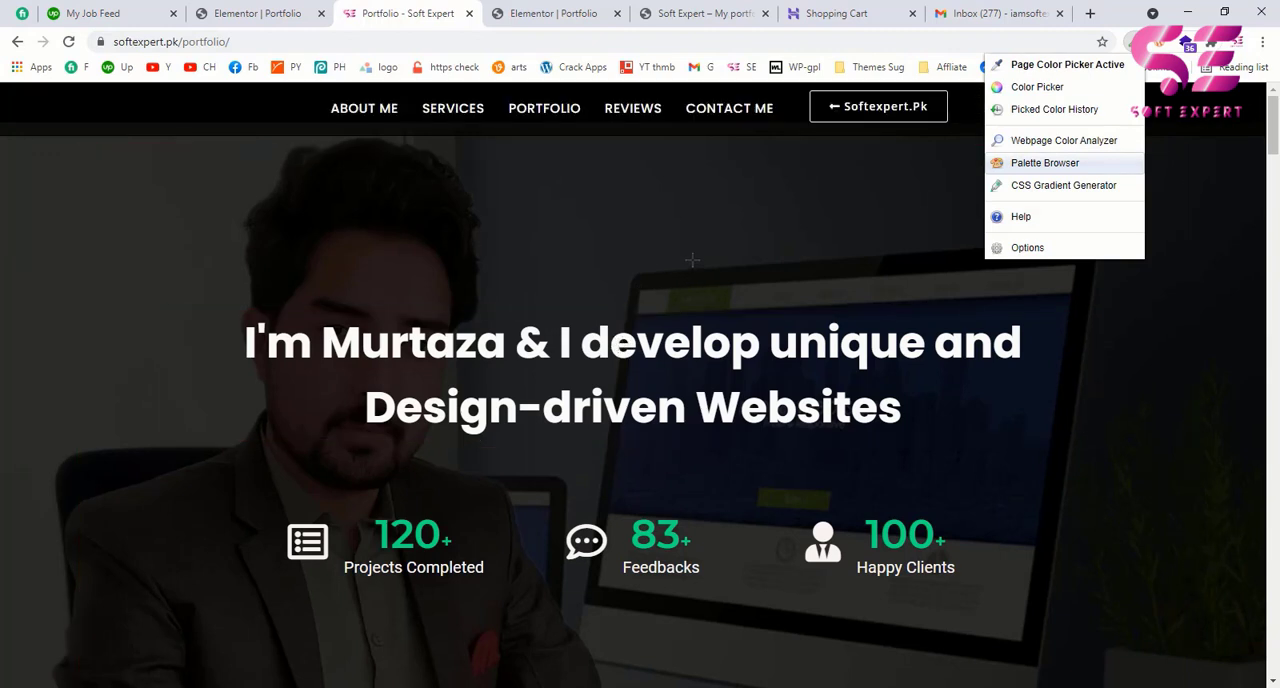
{"action": "left_click", "coordinate": [874, 540]}
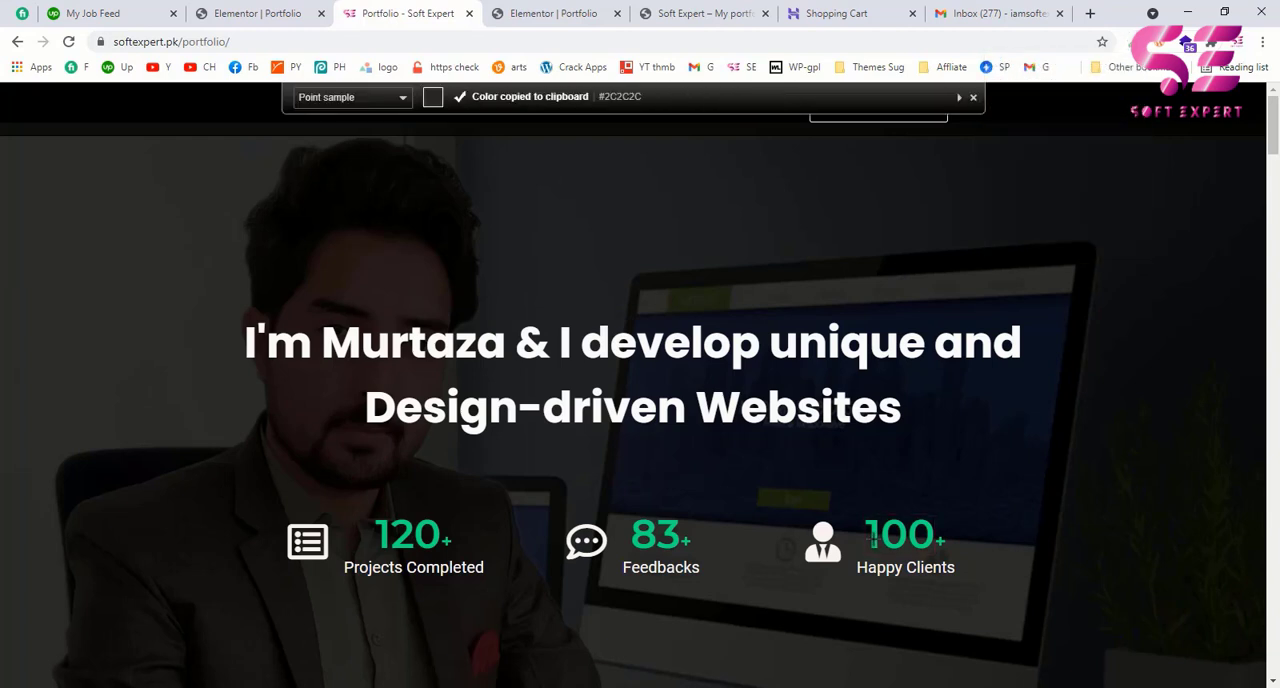
{"action": "left_click", "coordinate": [1132, 43]}
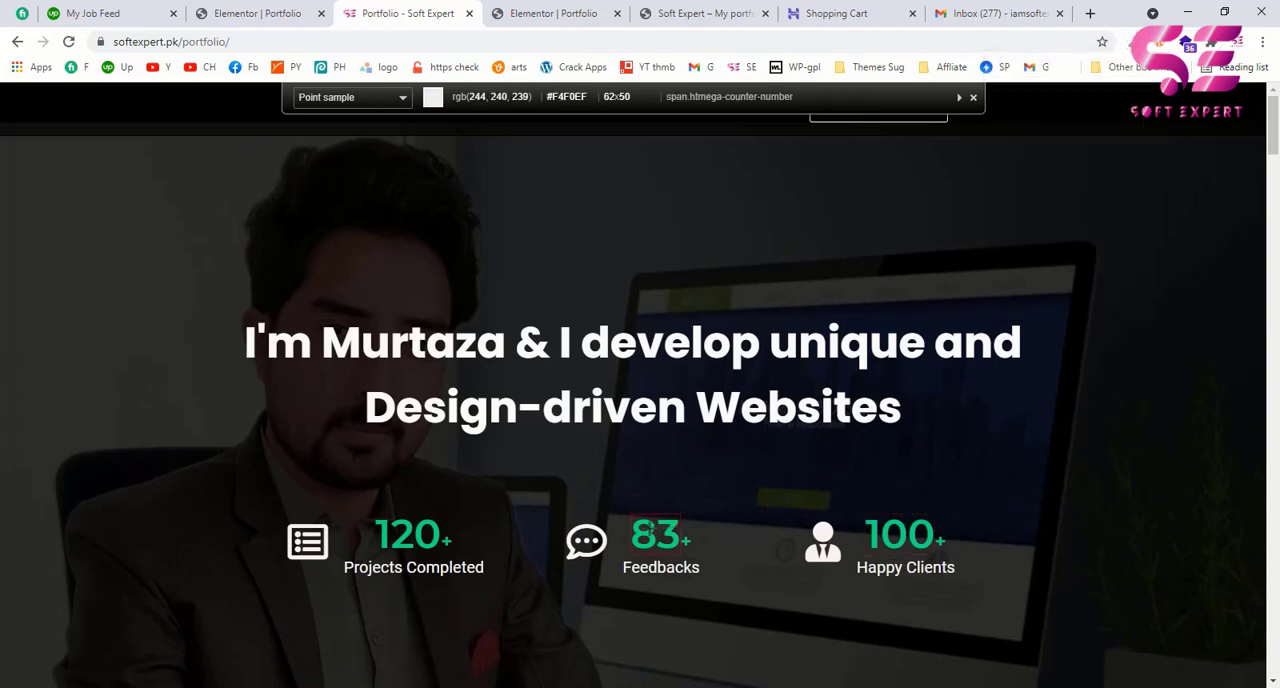
{"action": "left_click", "coordinate": [655, 535]}
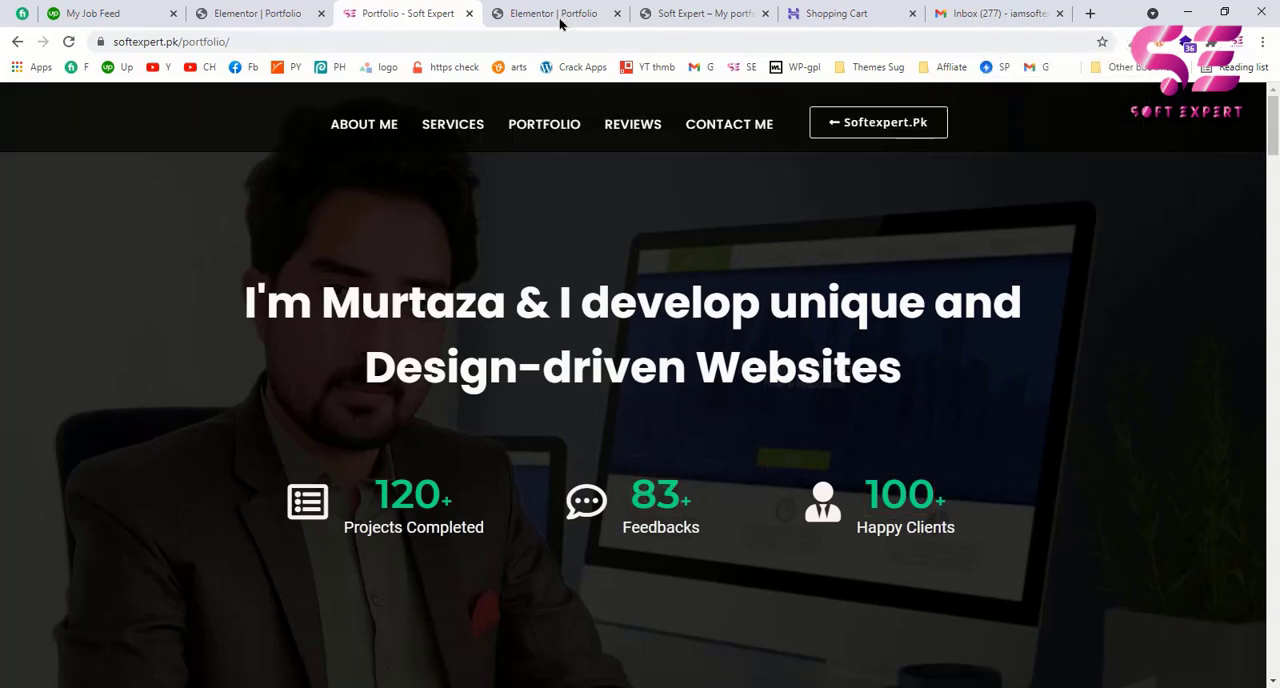
Step: Return to the Elementor editor and reset the Primary global color to no color
{"action": "left_click", "coordinate": [560, 20]}
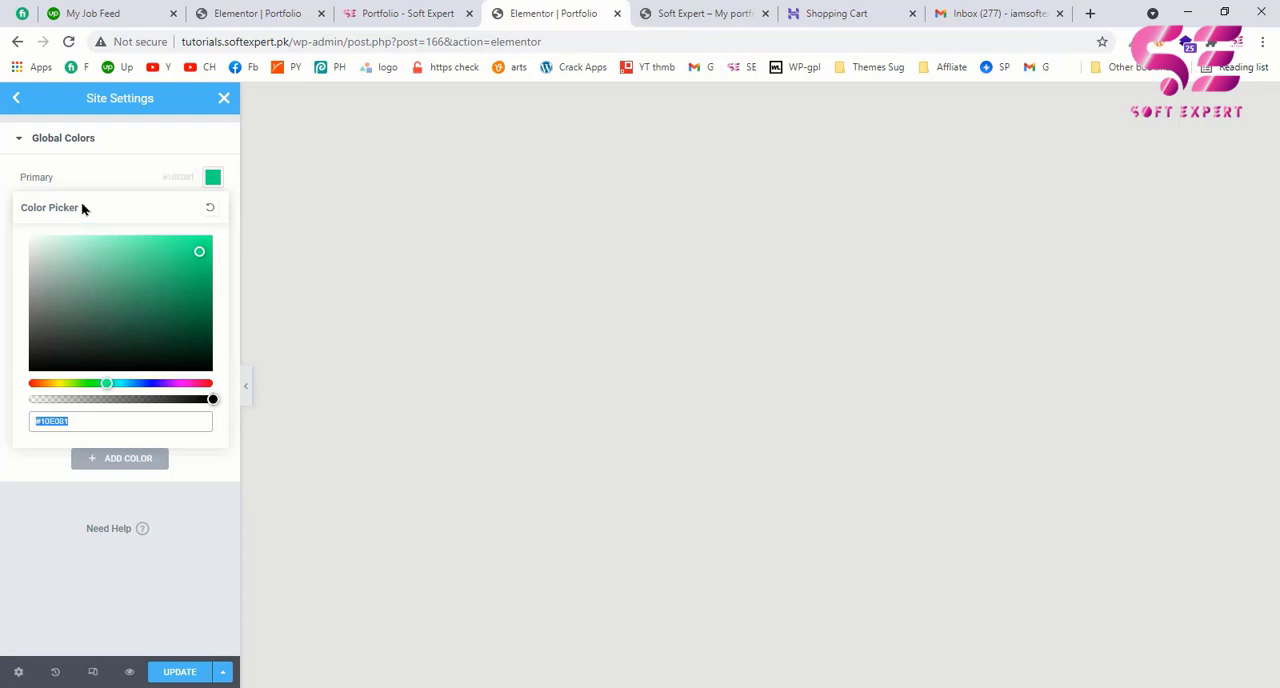
{"action": "left_click", "coordinate": [209, 210]}
{"action": "left_click", "coordinate": [150, 178]}
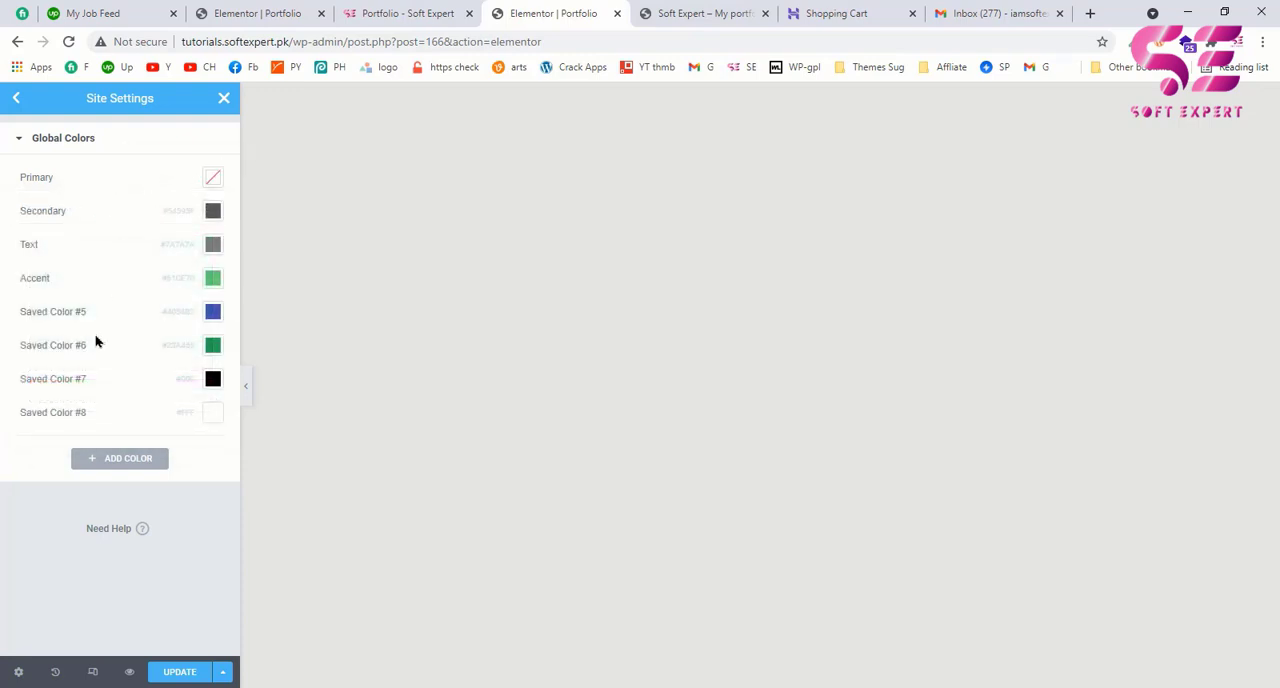
Step: Add a new global color named "Green" and paste the copied green hex code as its value
{"action": "left_click", "coordinate": [115, 462]}
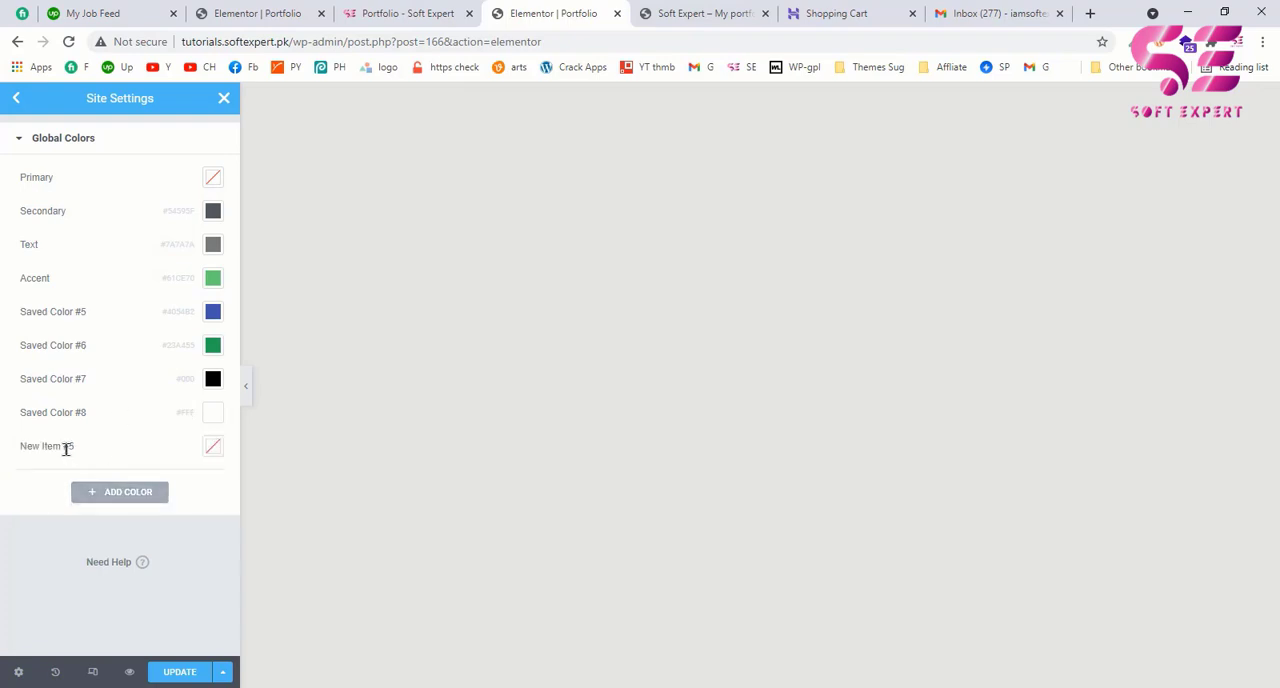
{"action": "left_click", "coordinate": [79, 446]}
{"action": "left_click_drag", "start_coordinate": [79, 446], "coordinate": [12, 446]}
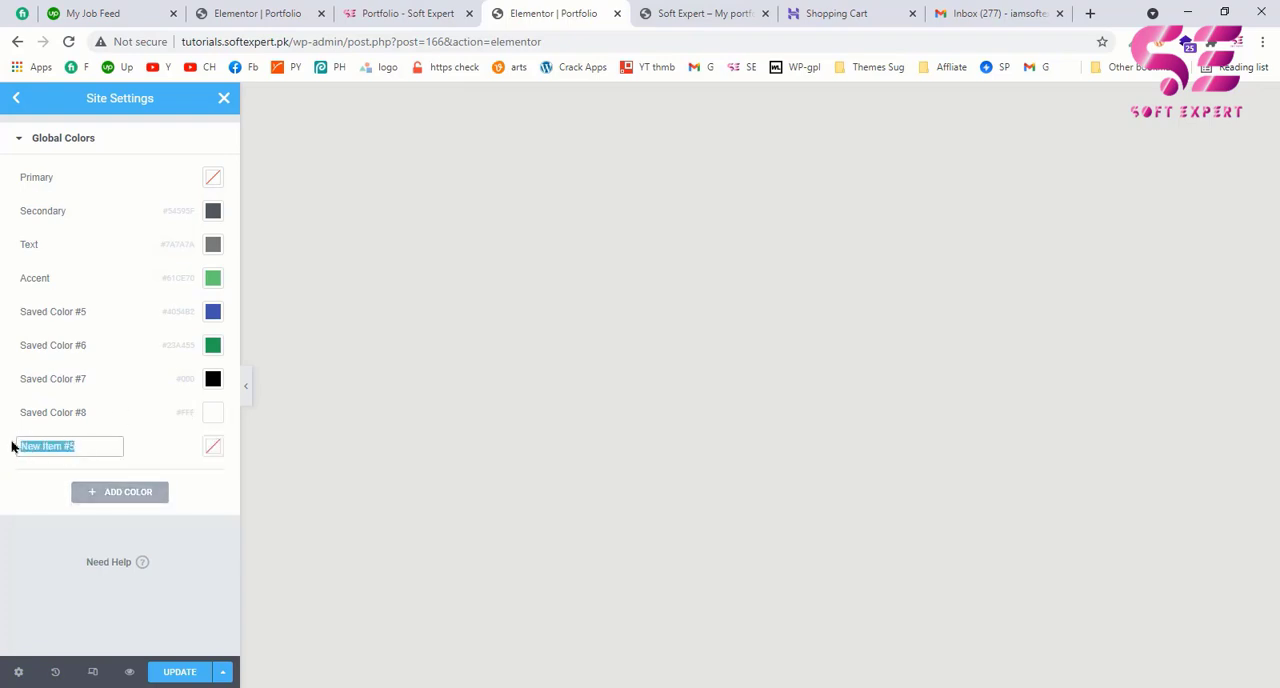
{"action": "type", "text": "Green"}
{"action": "left_click", "coordinate": [213, 448]}
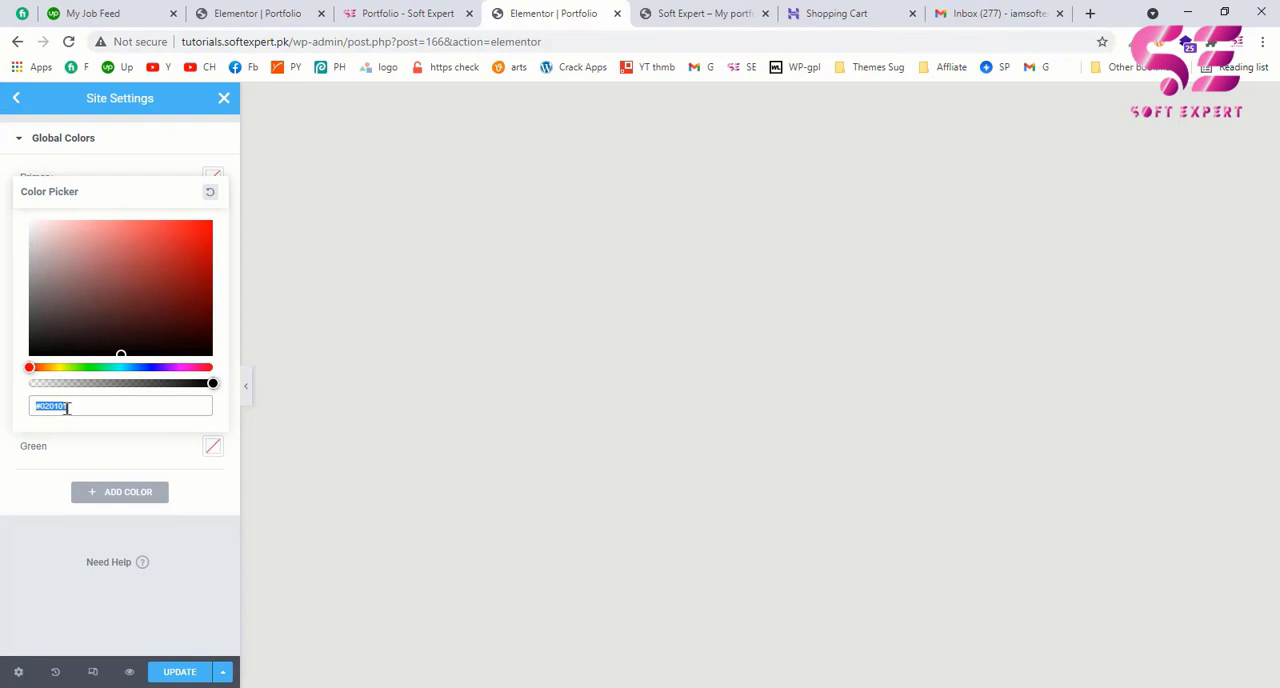
{"action": "key", "text": "ctrl+v"}
{"action": "left_click", "coordinate": [25, 486]}
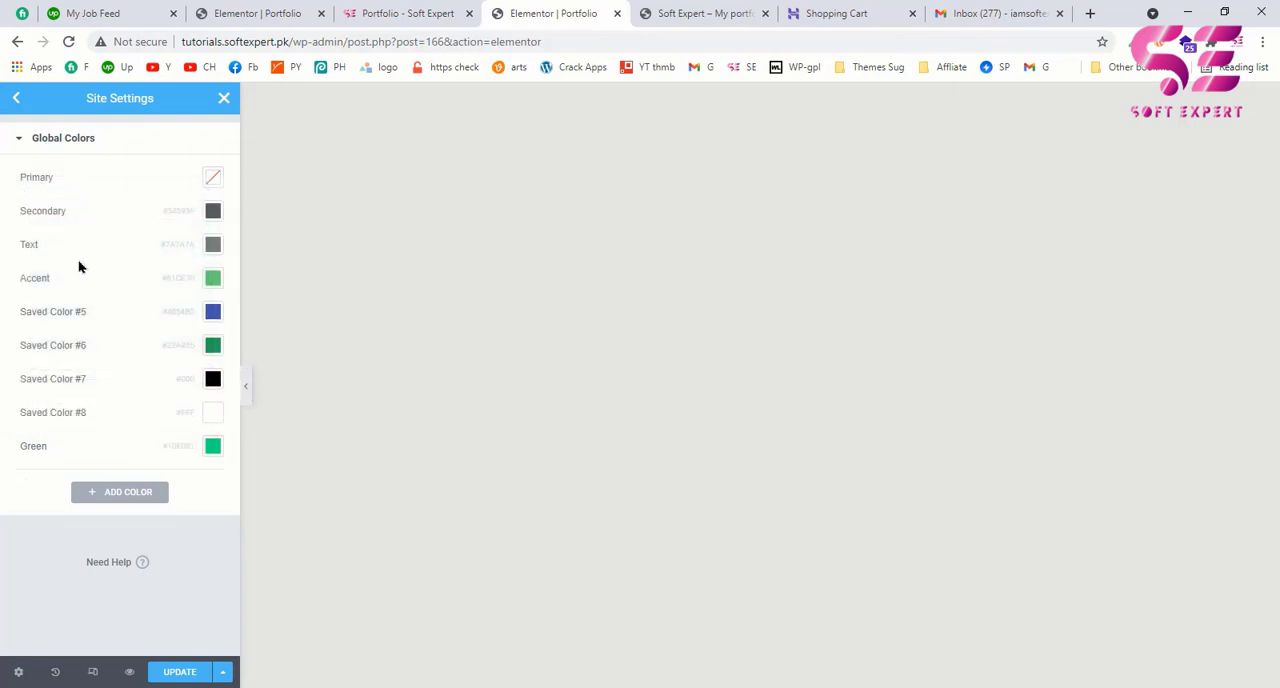
Step: Leave the Global Colors and open the Typography theme style settings at the heading options
{"action": "left_click", "coordinate": [16, 98]}
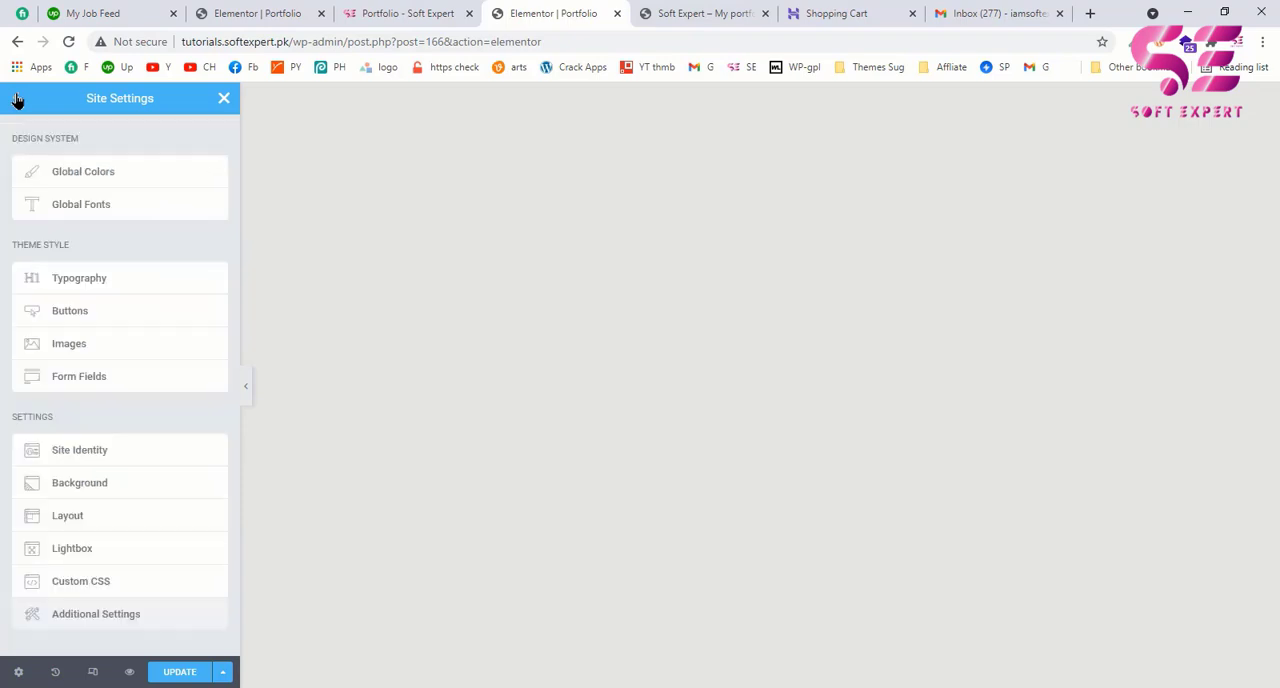
{"action": "left_click", "coordinate": [88, 288]}
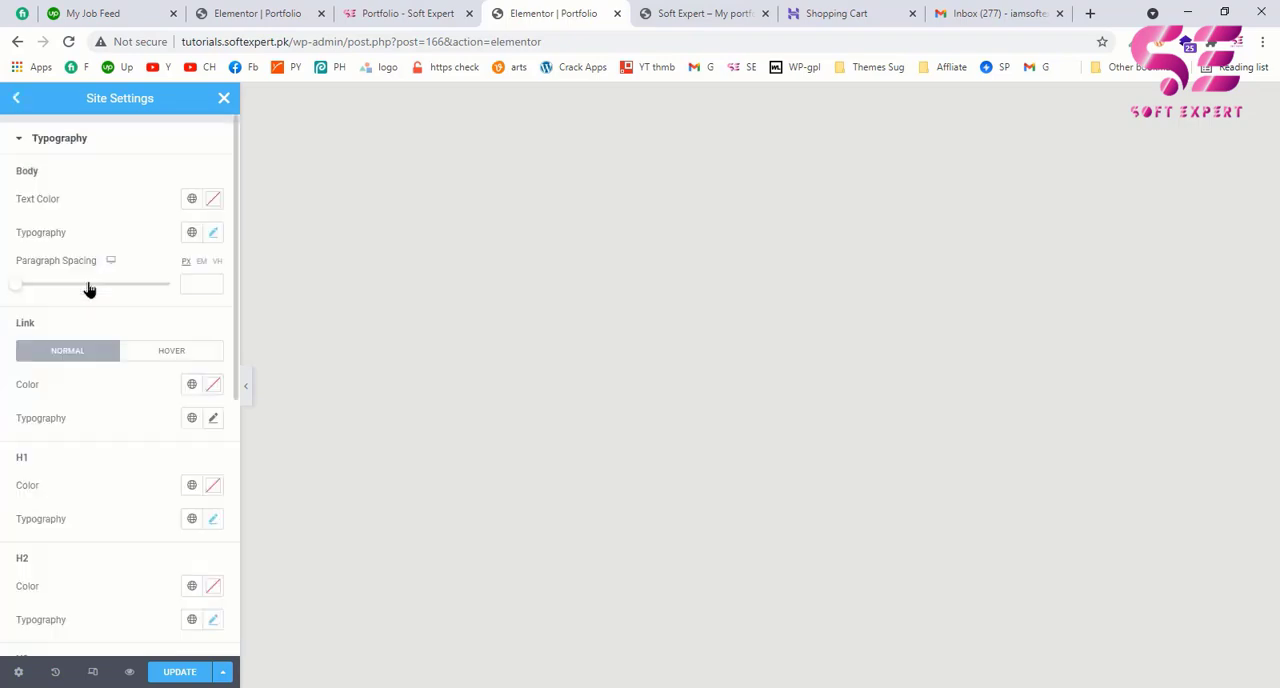
{"action": "scroll", "coordinate": [100, 400], "scroll_direction": "down", "scroll_amount": 3}
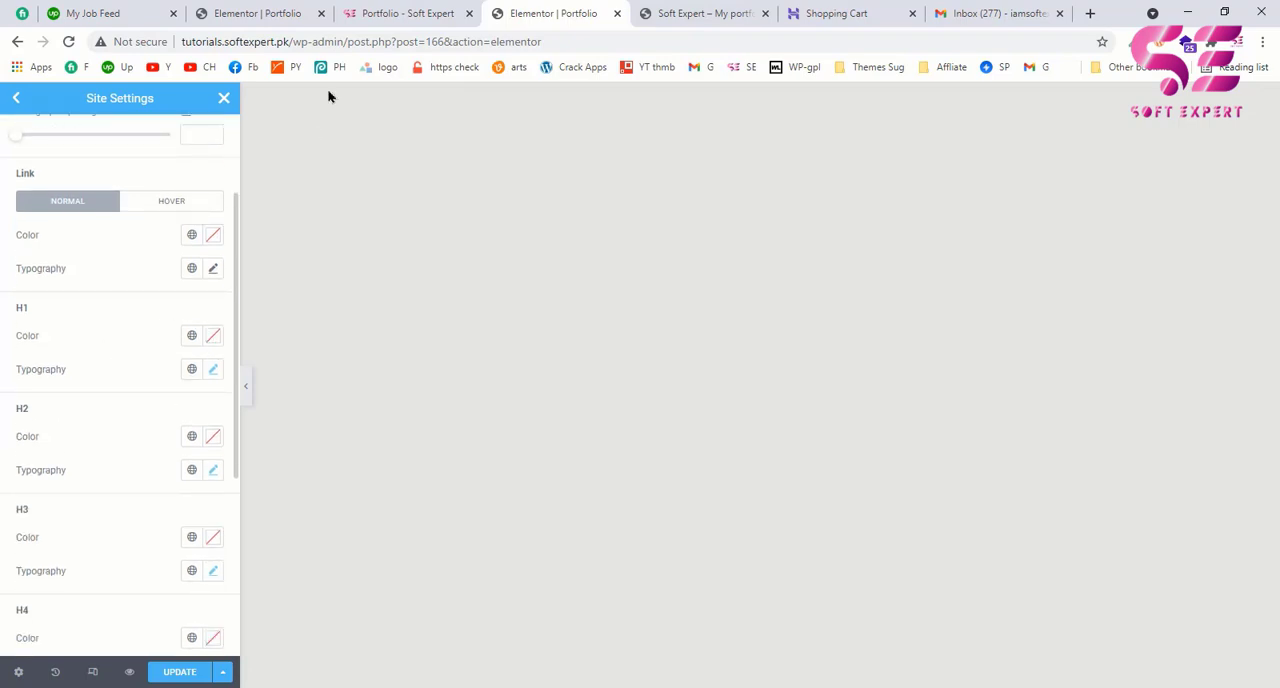
Step: Inspect the fonts on the example portfolio page with WhatFont and show the main hero heading's font details
{"action": "left_click", "coordinate": [382, 8]}
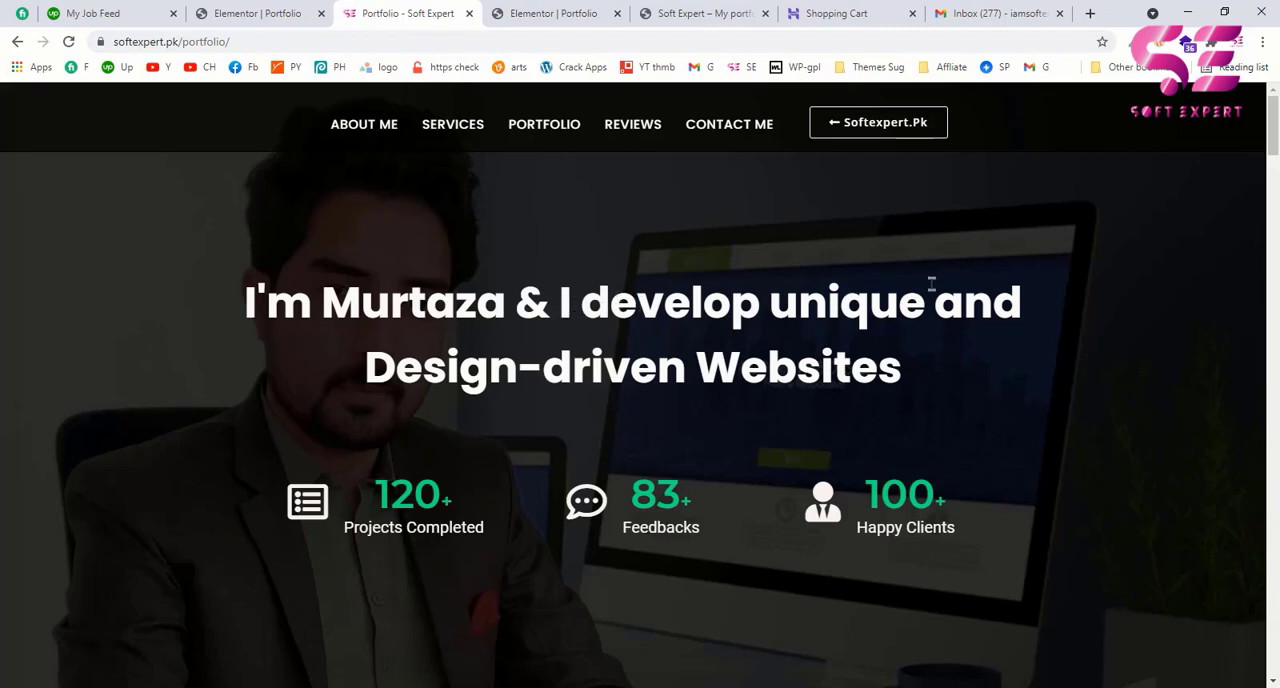
{"action": "left_click", "coordinate": [1209, 44]}
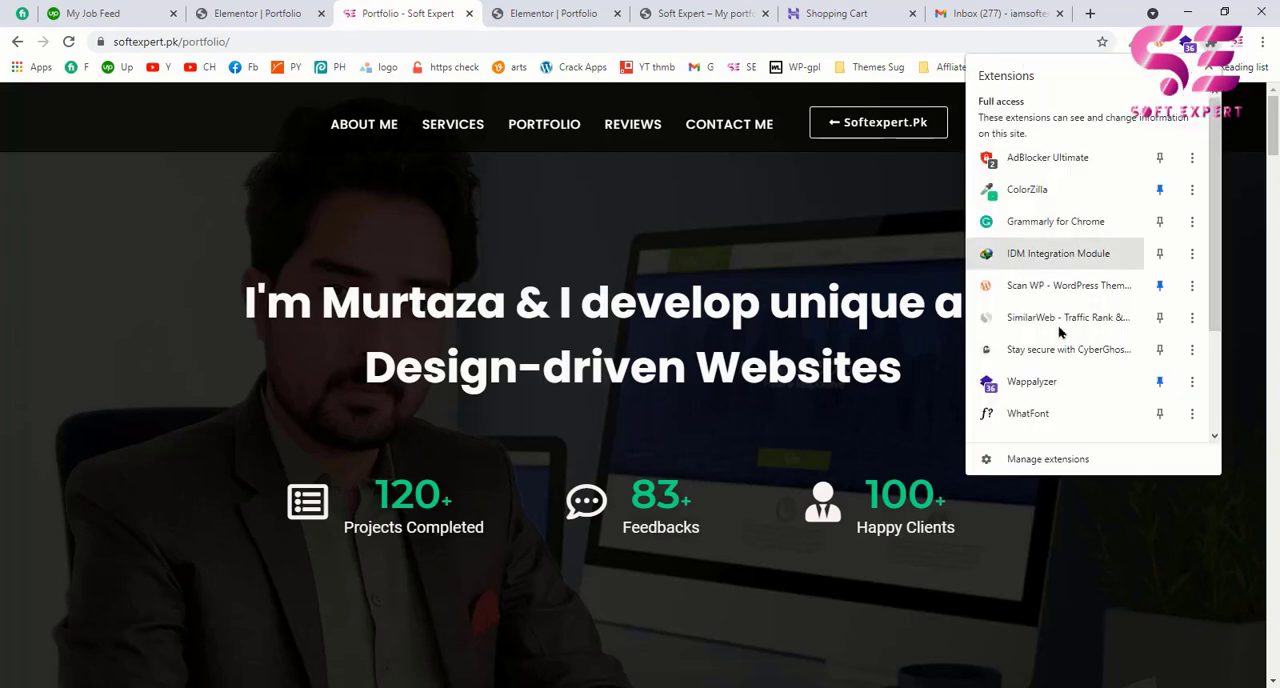
{"action": "left_click", "coordinate": [1026, 415]}
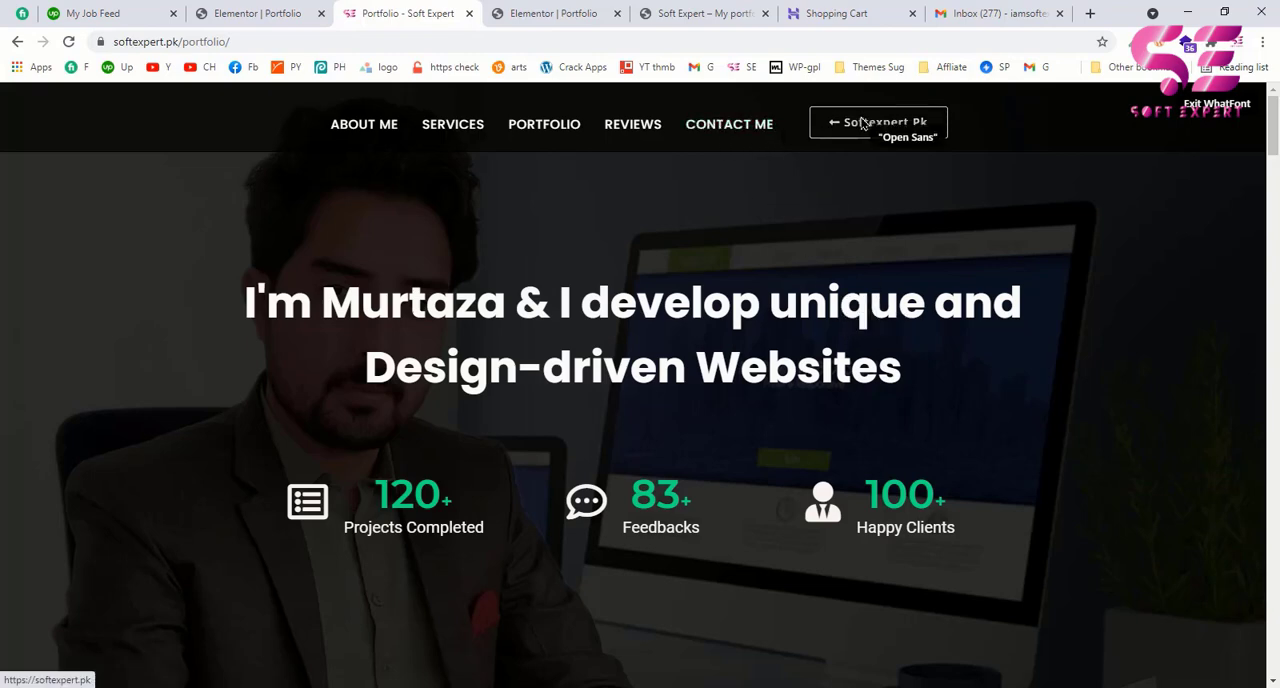
{"action": "scroll", "coordinate": [740, 417], "scroll_direction": "down", "scroll_amount": 5}
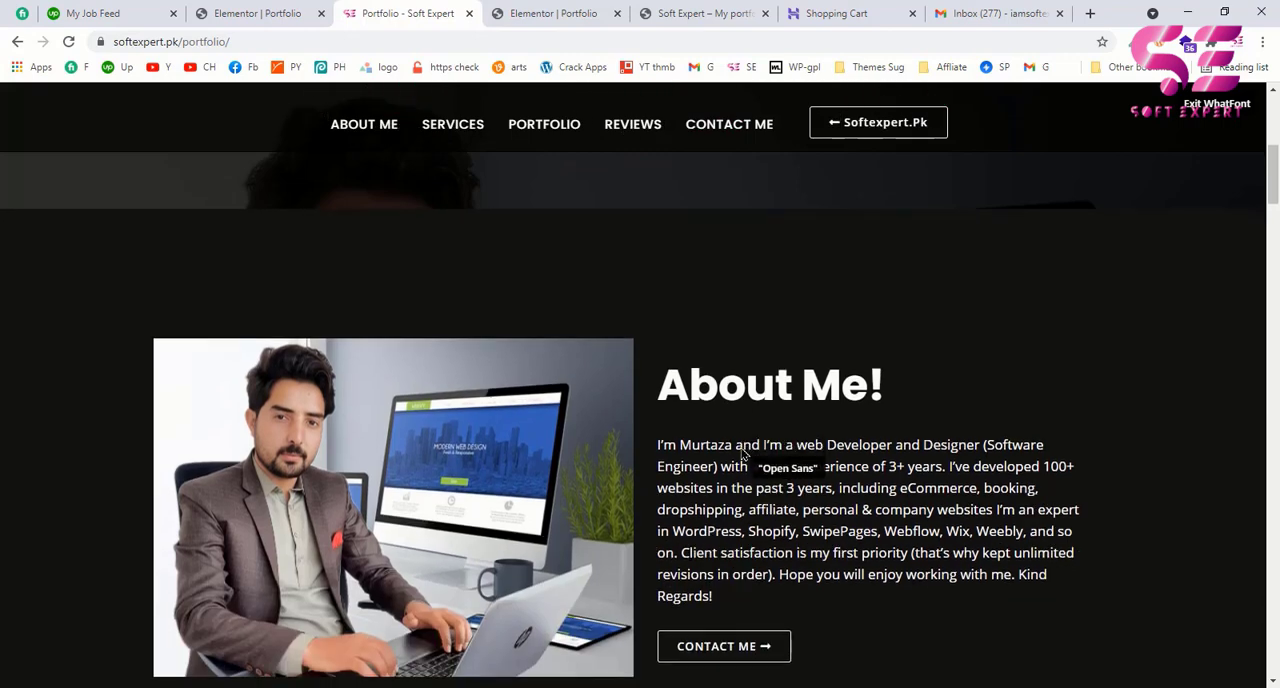
{"action": "scroll", "coordinate": [763, 455], "scroll_direction": "up", "scroll_amount": 5}
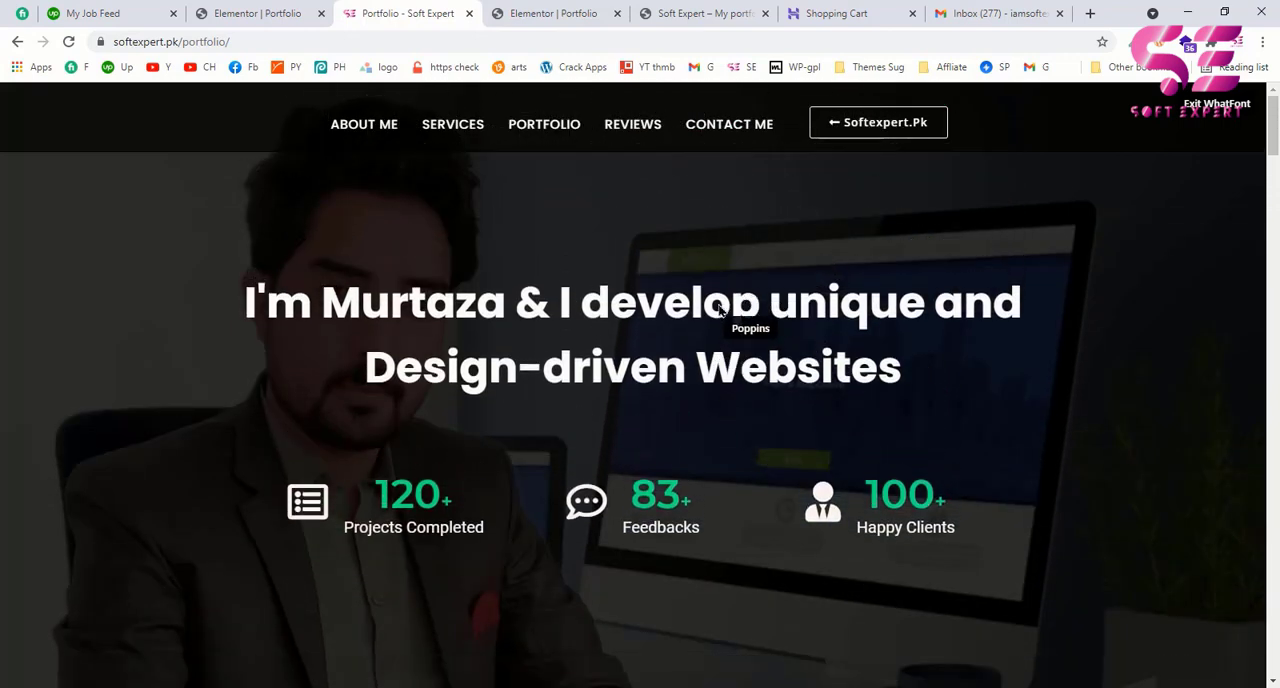
{"action": "left_click", "coordinate": [725, 311]}
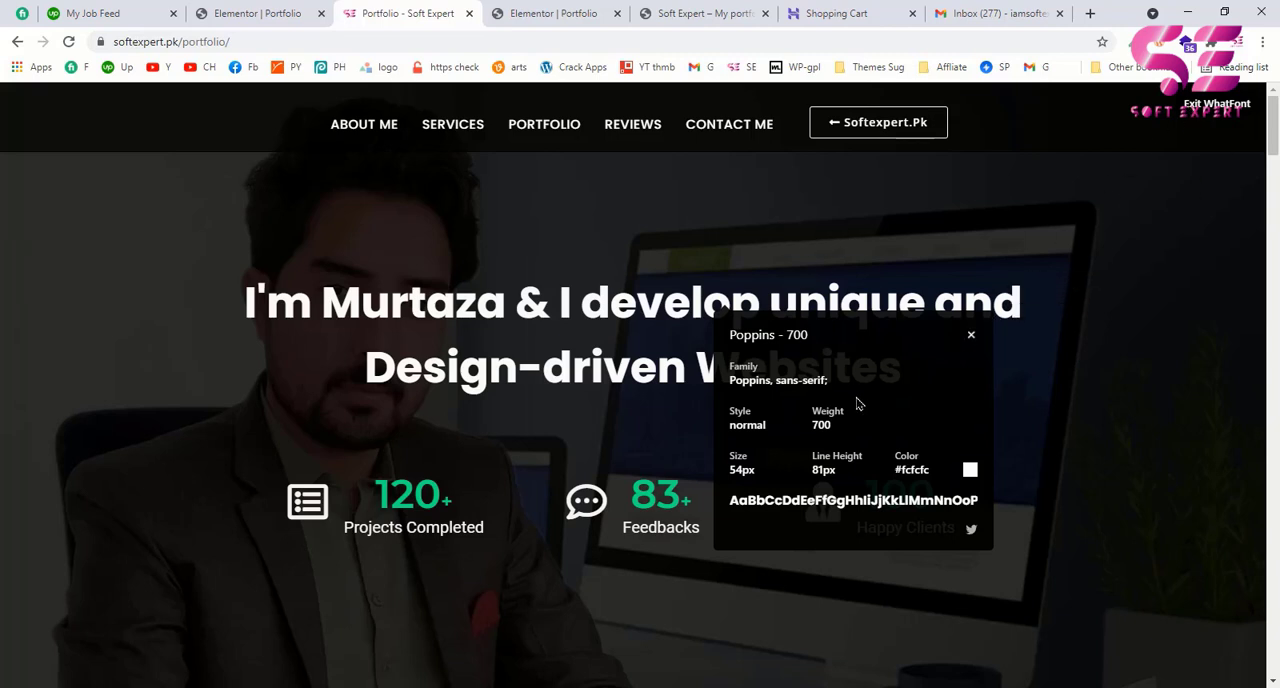
Step: Return to the Elementor editor and set the H1 typography to the Poppins family with a size of 54 px
{"action": "left_click", "coordinate": [588, 10]}
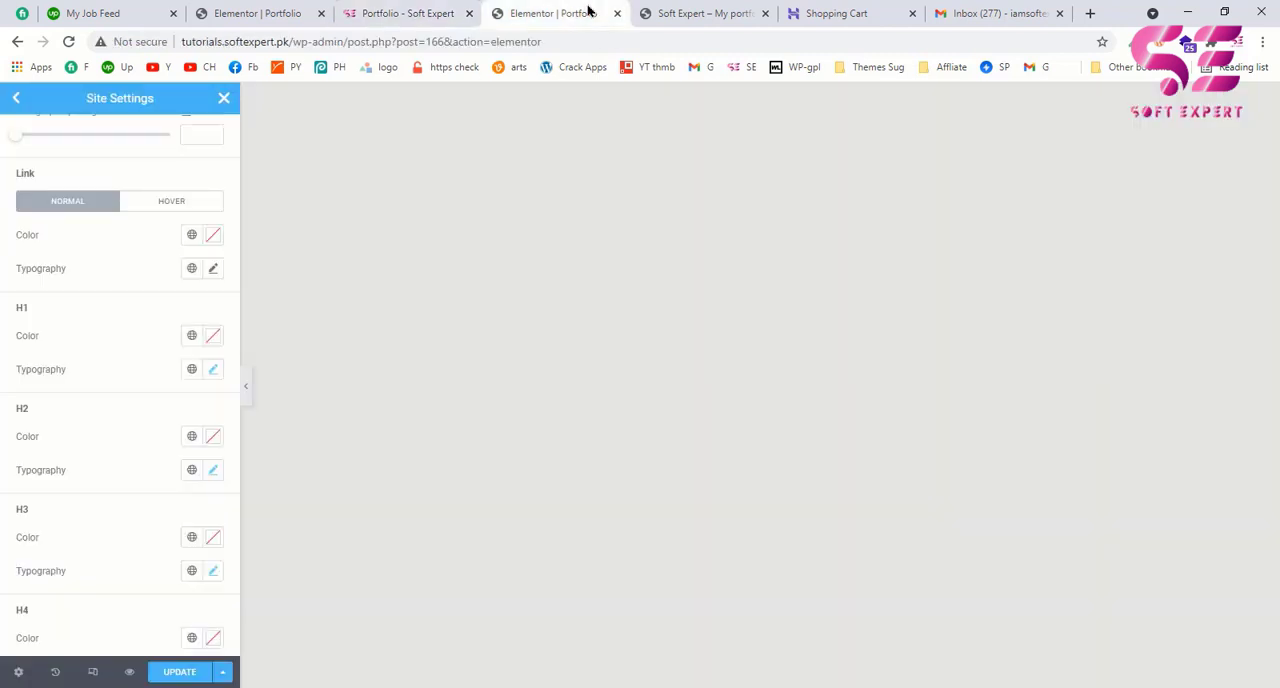
{"action": "left_click", "coordinate": [213, 371]}
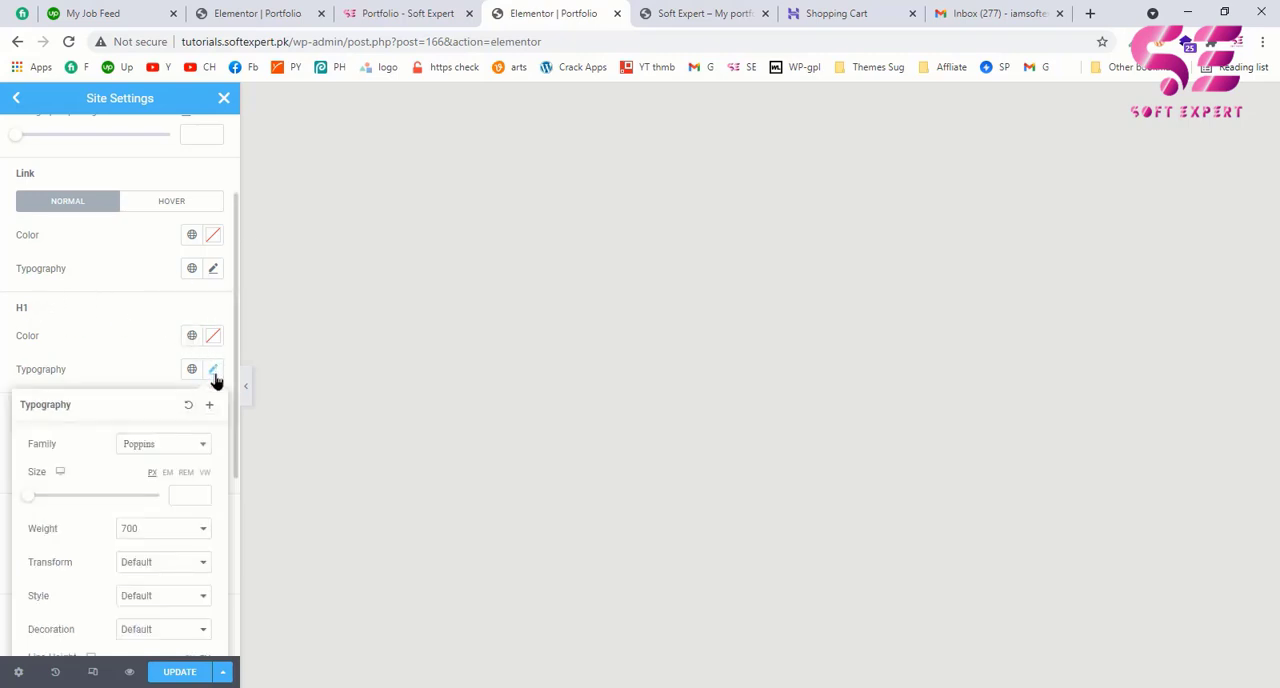
{"action": "left_click", "coordinate": [156, 447]}
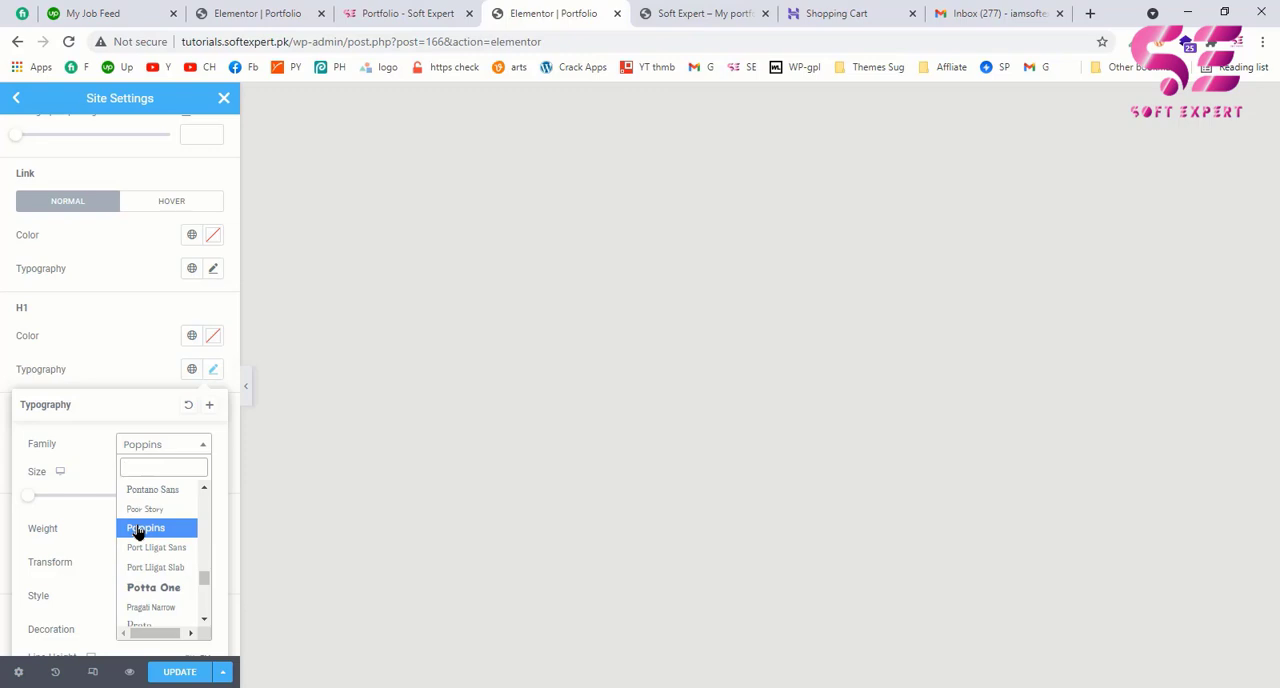
{"action": "left_click", "coordinate": [139, 530]}
{"action": "scroll", "coordinate": [96, 443], "scroll_direction": "down", "scroll_amount": 1}
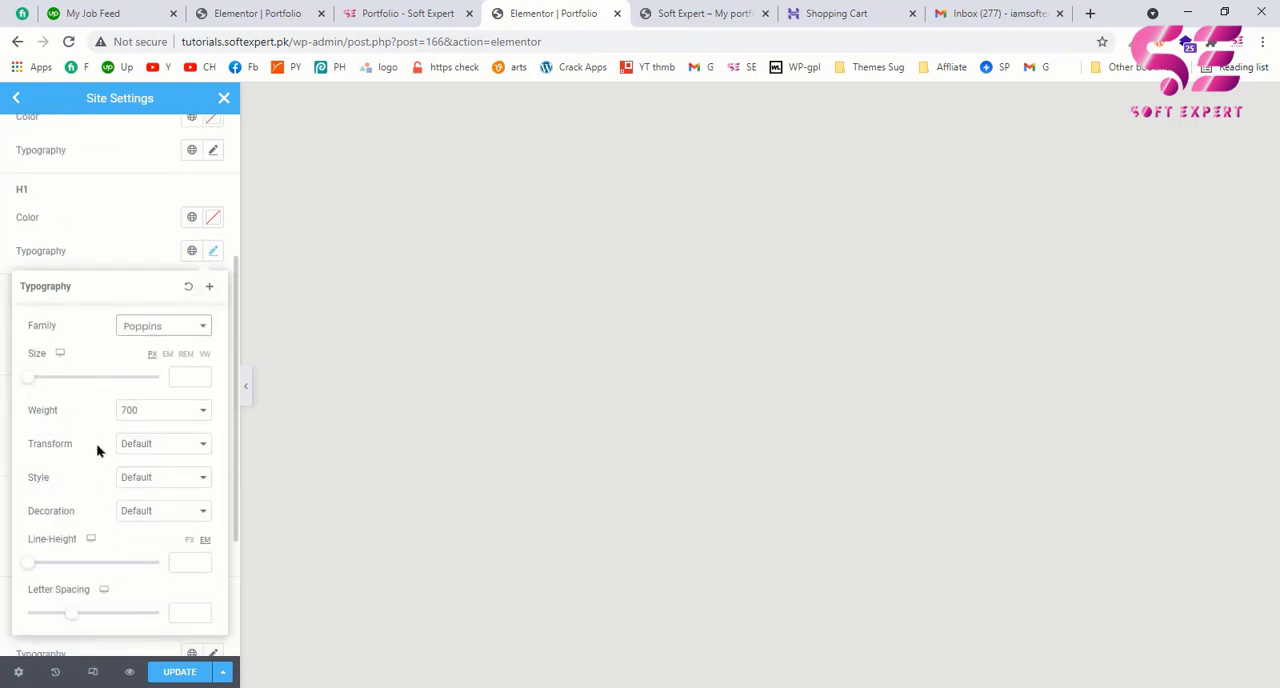
{"action": "left_click", "coordinate": [194, 378]}
{"action": "type", "text": "54"}
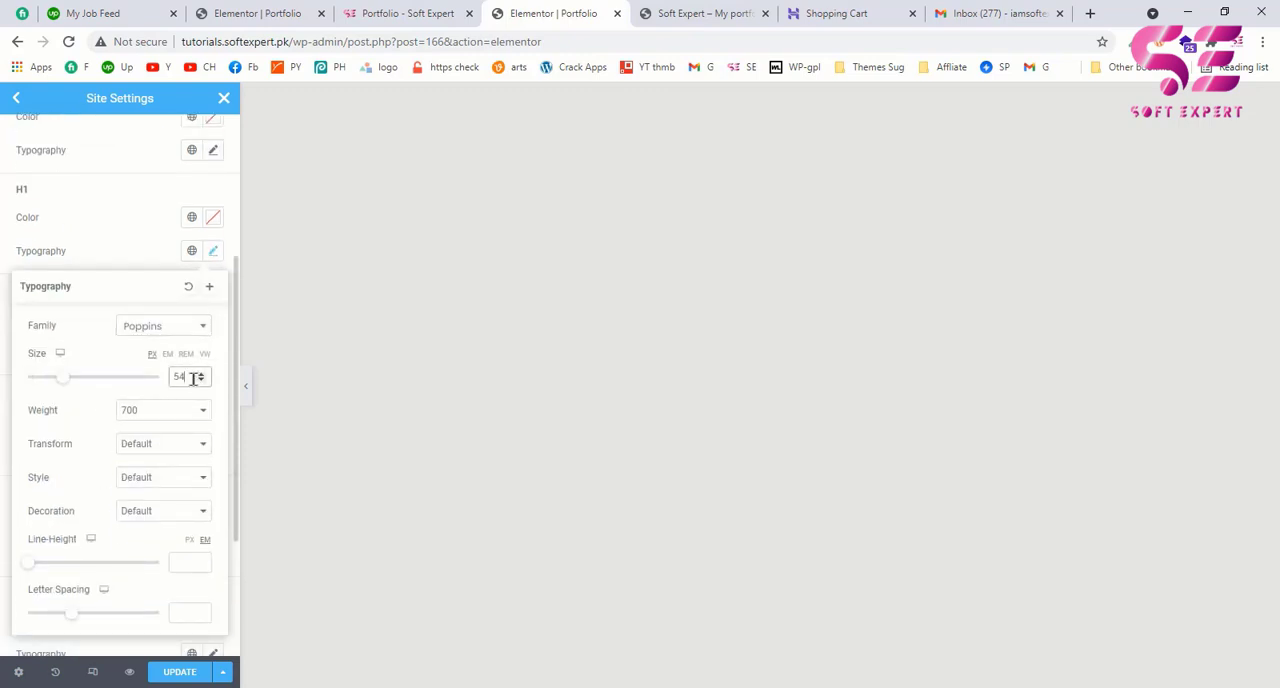
Step: Recheck the hero heading's font details on the example page and review the H1 to H6 typography settings in Elementor
{"action": "left_click", "coordinate": [408, 13]}
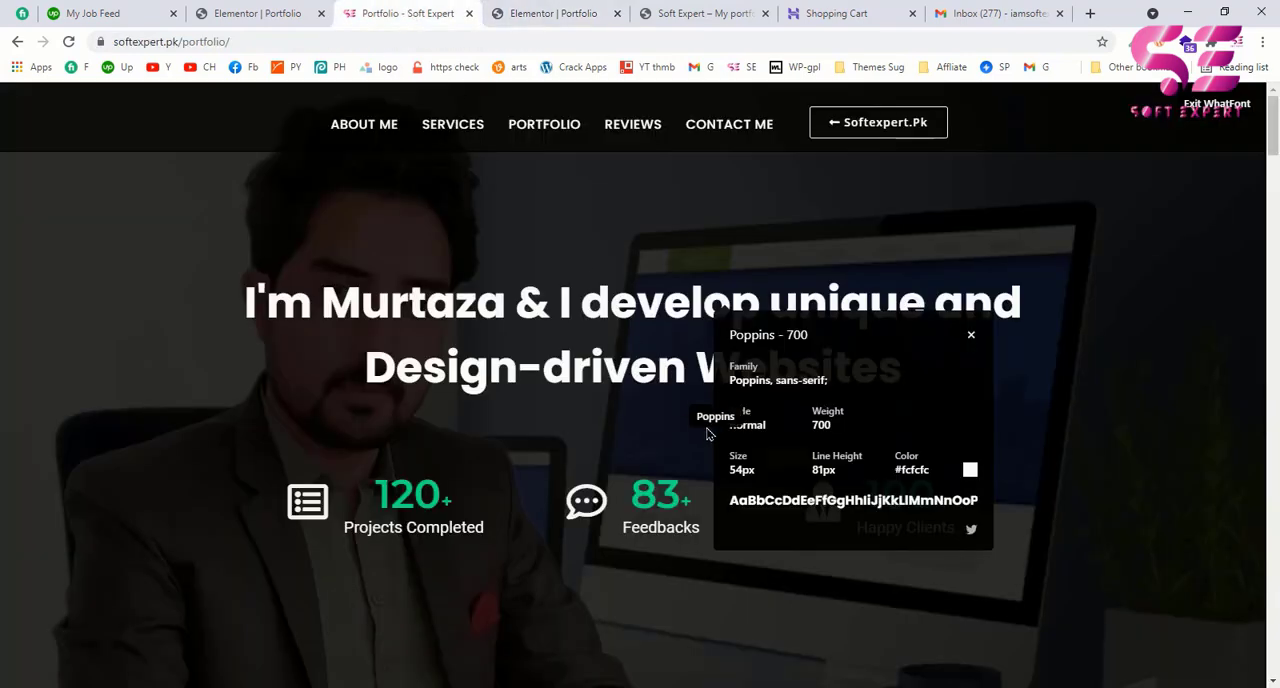
{"action": "left_click", "coordinate": [553, 13]}
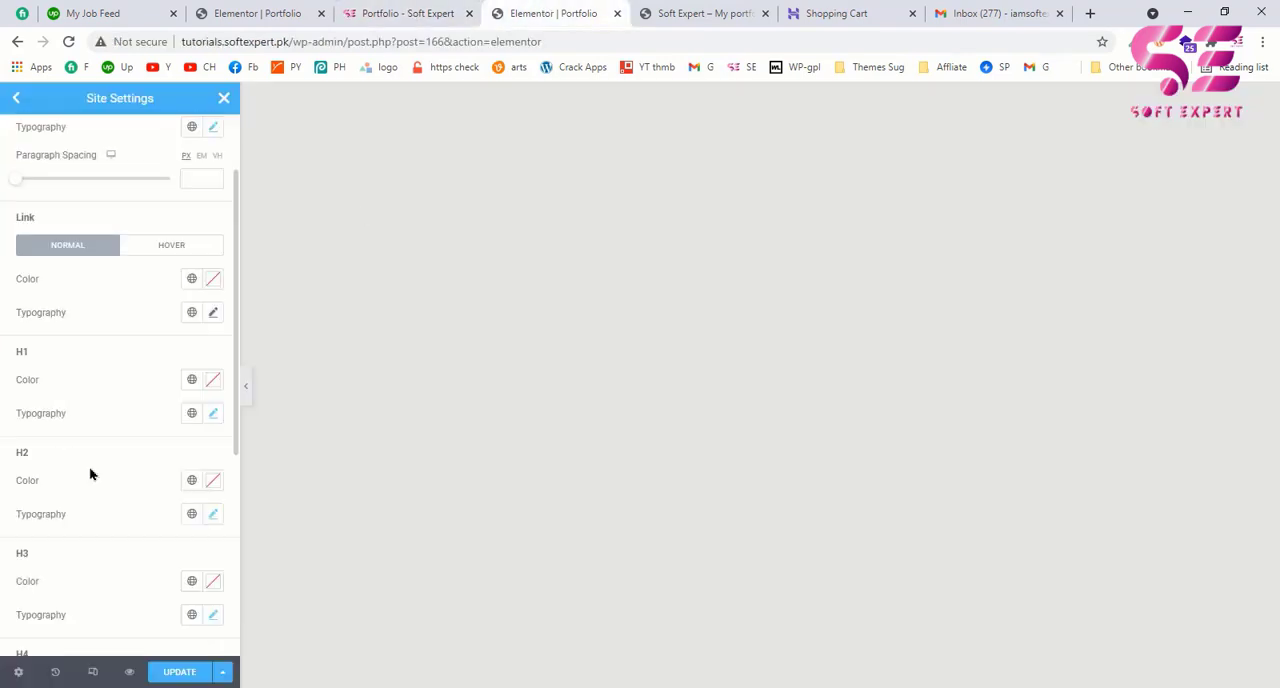
{"action": "scroll", "coordinate": [66, 478], "scroll_direction": "down", "scroll_amount": 3}
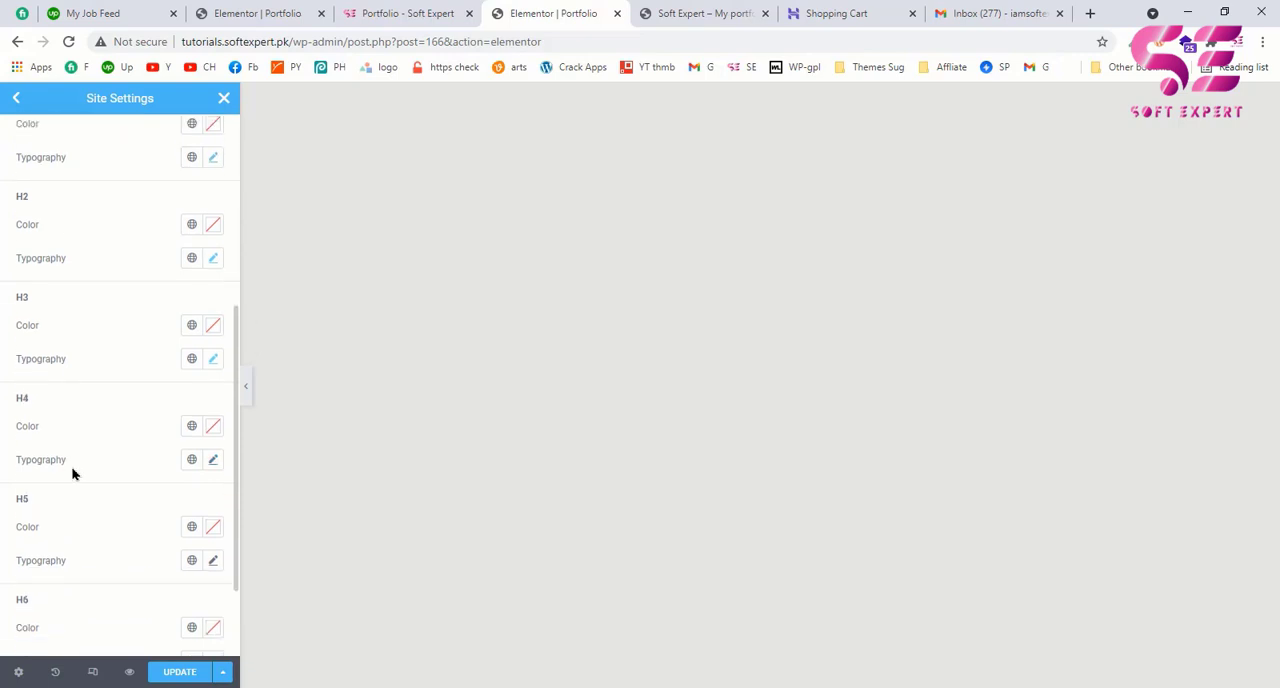
{"action": "scroll", "coordinate": [72, 474], "scroll_direction": "up", "scroll_amount": 5}
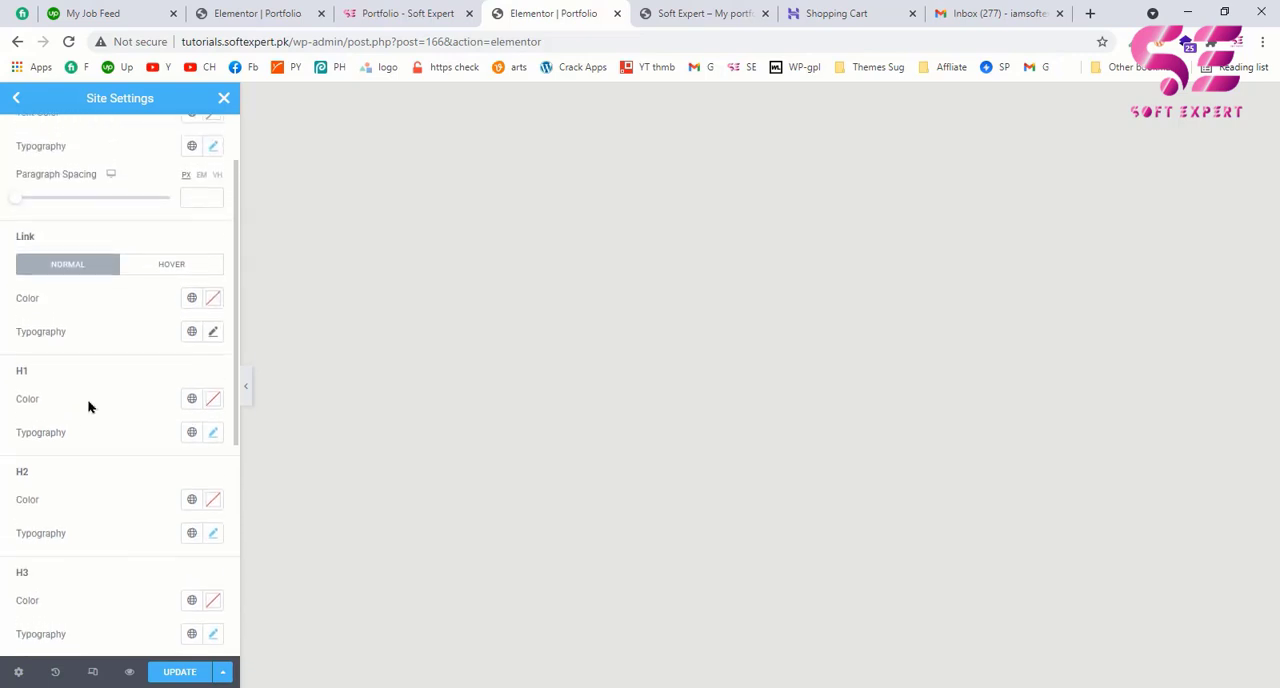
{"action": "scroll", "coordinate": [88, 406], "scroll_direction": "down", "scroll_amount": 5}
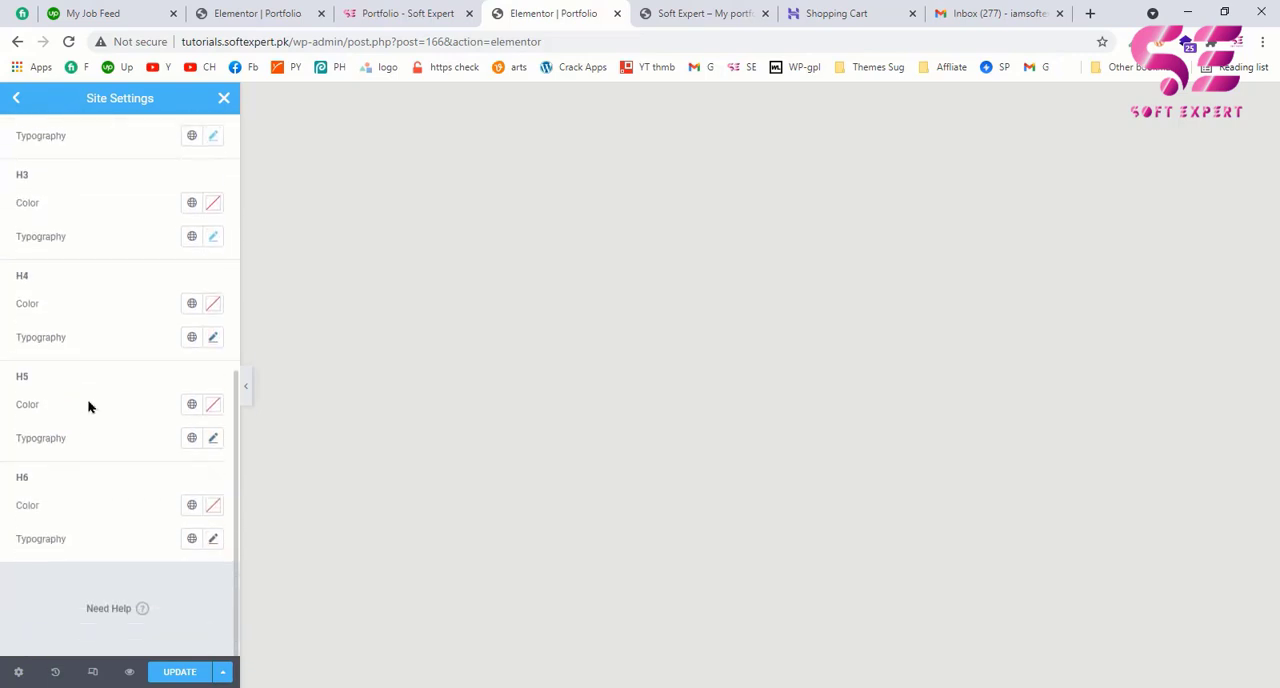
Step: Inspect the font details of the small "PORTFOLIO" label above "Some of my Works" on the example page with WhatFont
{"action": "left_click", "coordinate": [357, 14]}
{"action": "scroll", "coordinate": [672, 423], "scroll_direction": "down", "scroll_amount": 8}
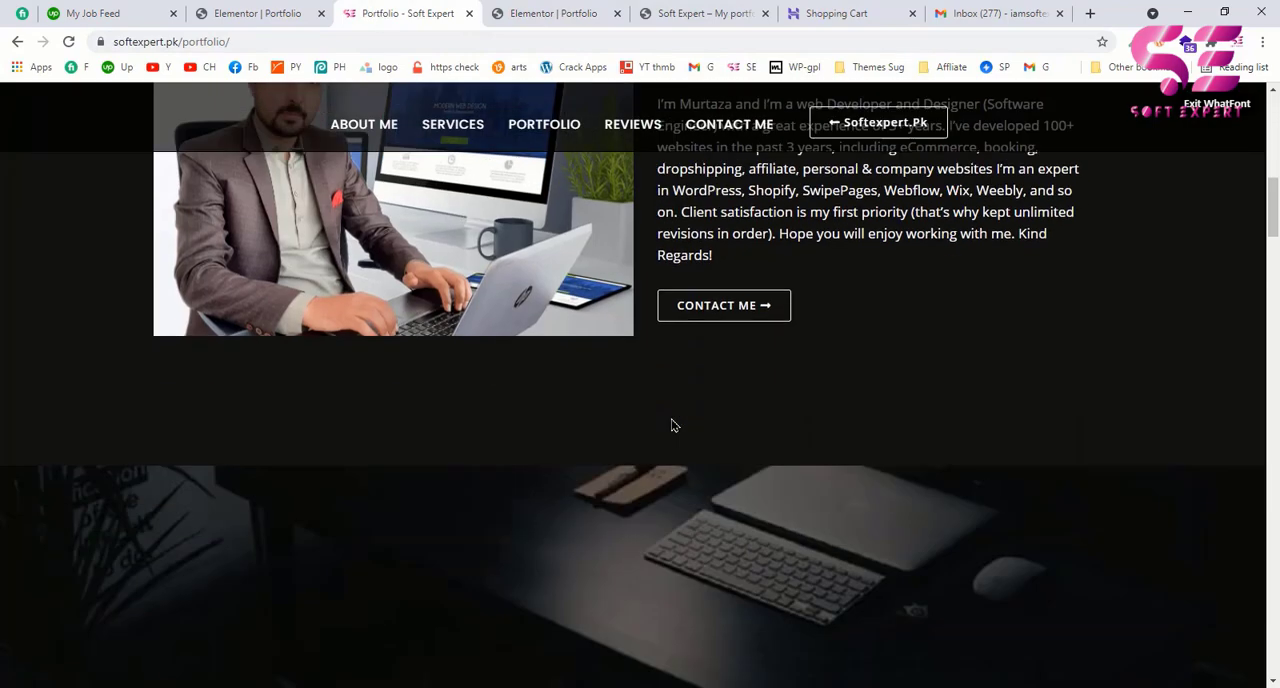
{"action": "scroll", "coordinate": [672, 423], "scroll_direction": "down", "scroll_amount": 5}
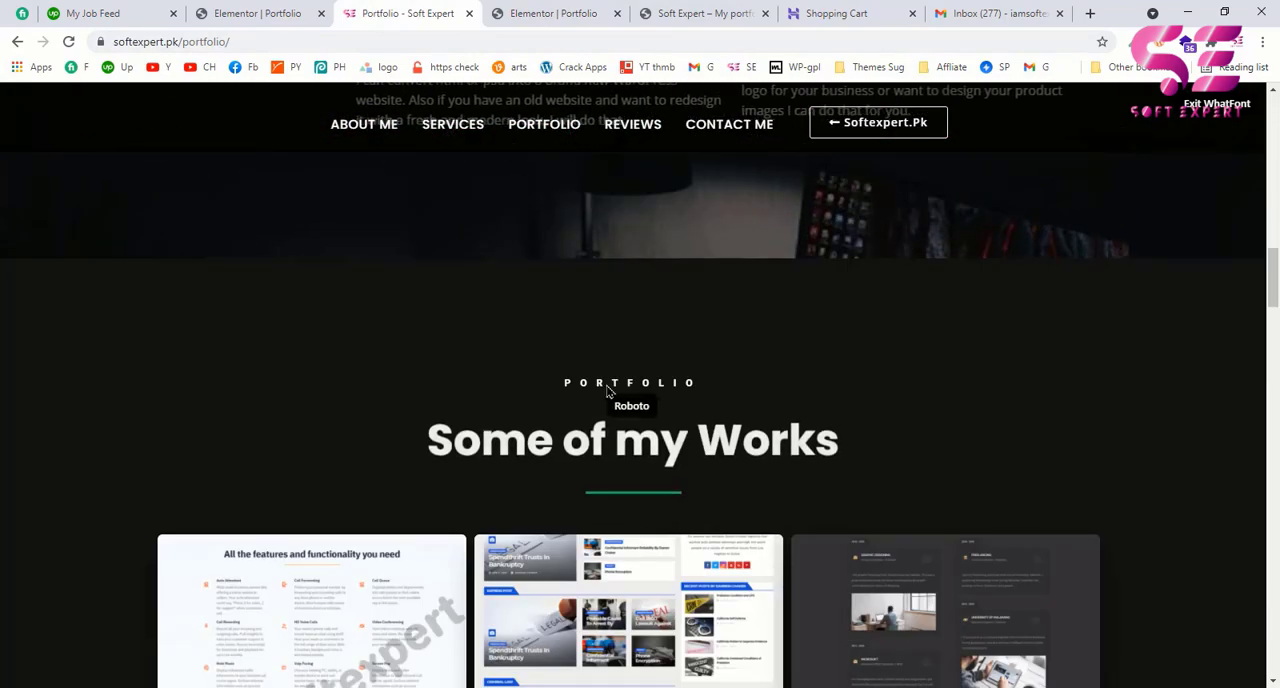
{"action": "left_click", "coordinate": [602, 392]}
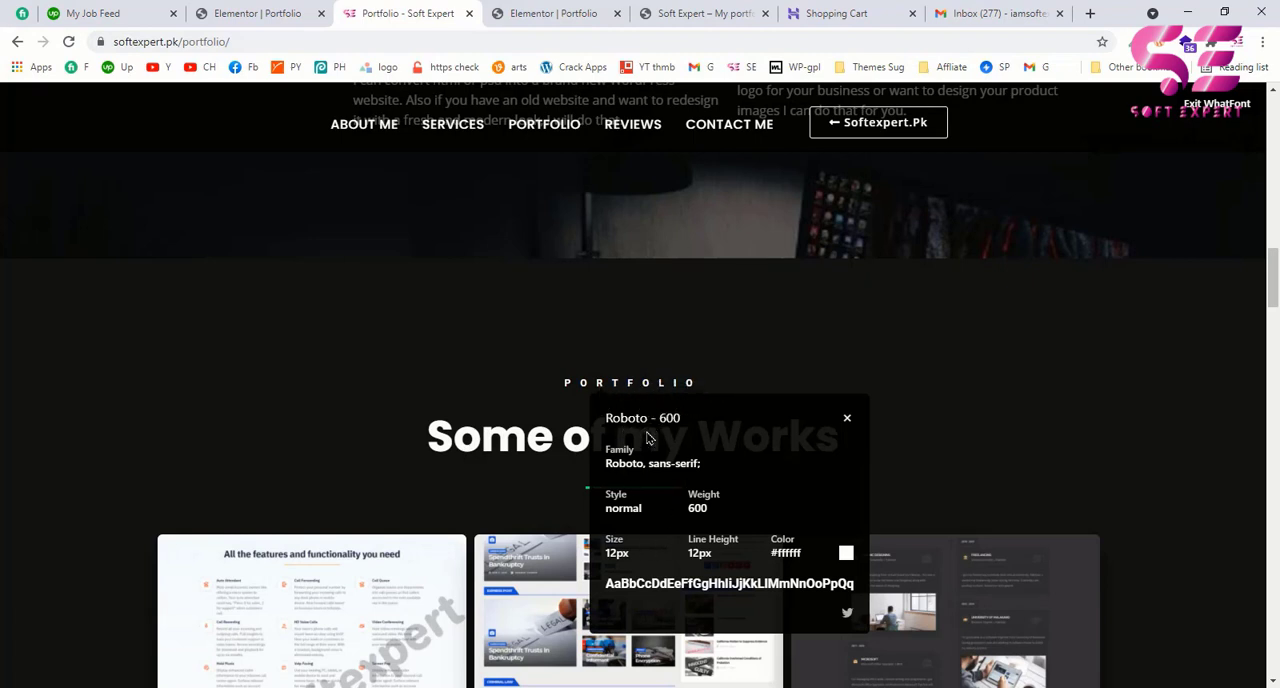
Step: Return to the Elementor editor and set the H5 typography to the Roboto family with a weight of 600
{"action": "left_click", "coordinate": [553, 9]}
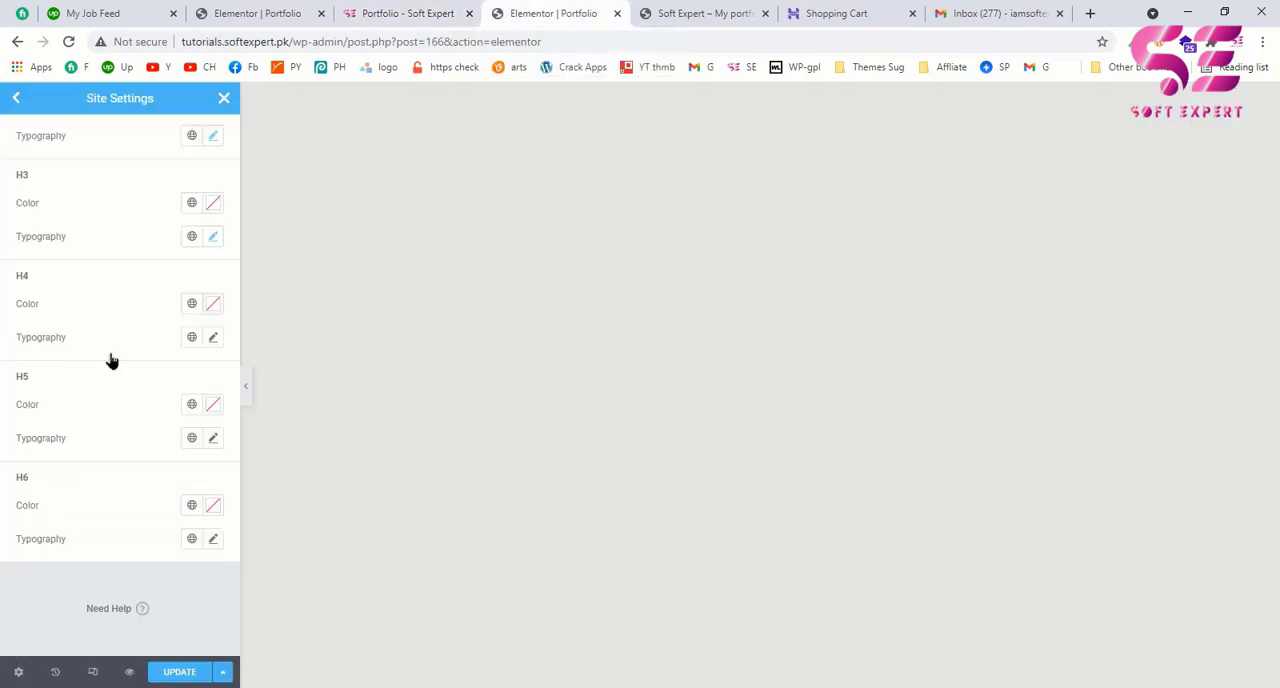
{"action": "left_click", "coordinate": [213, 438]}
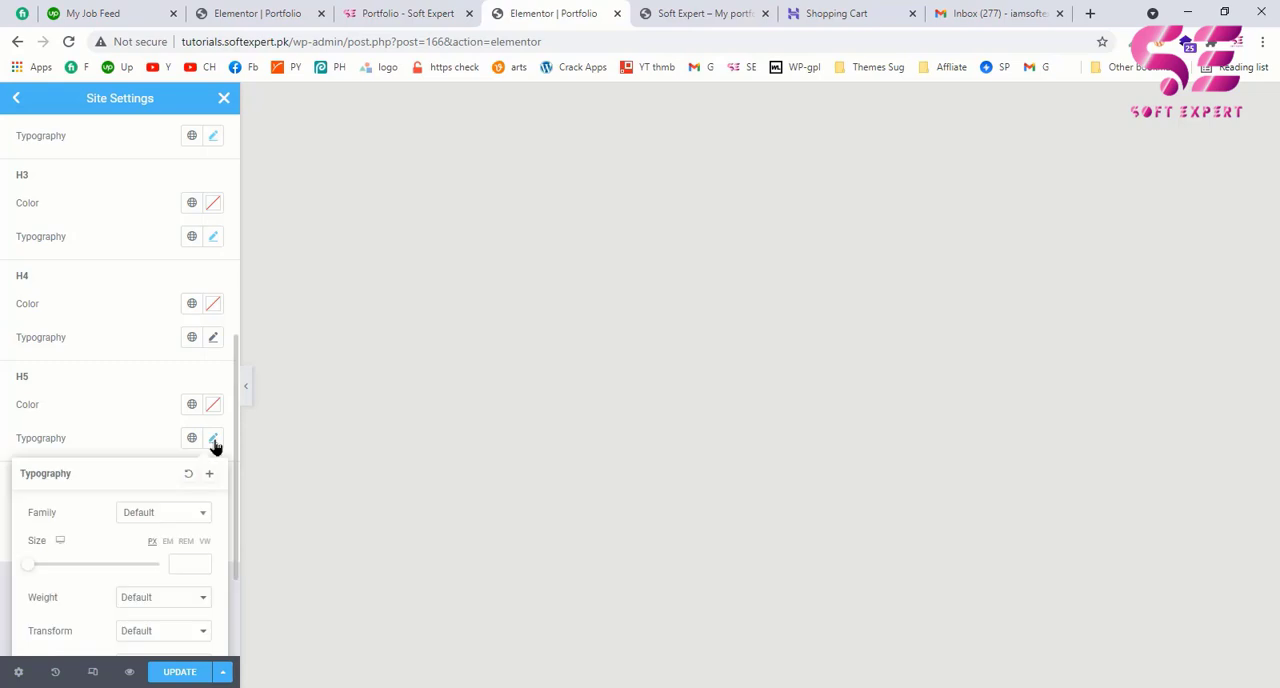
{"action": "left_click", "coordinate": [165, 513]}
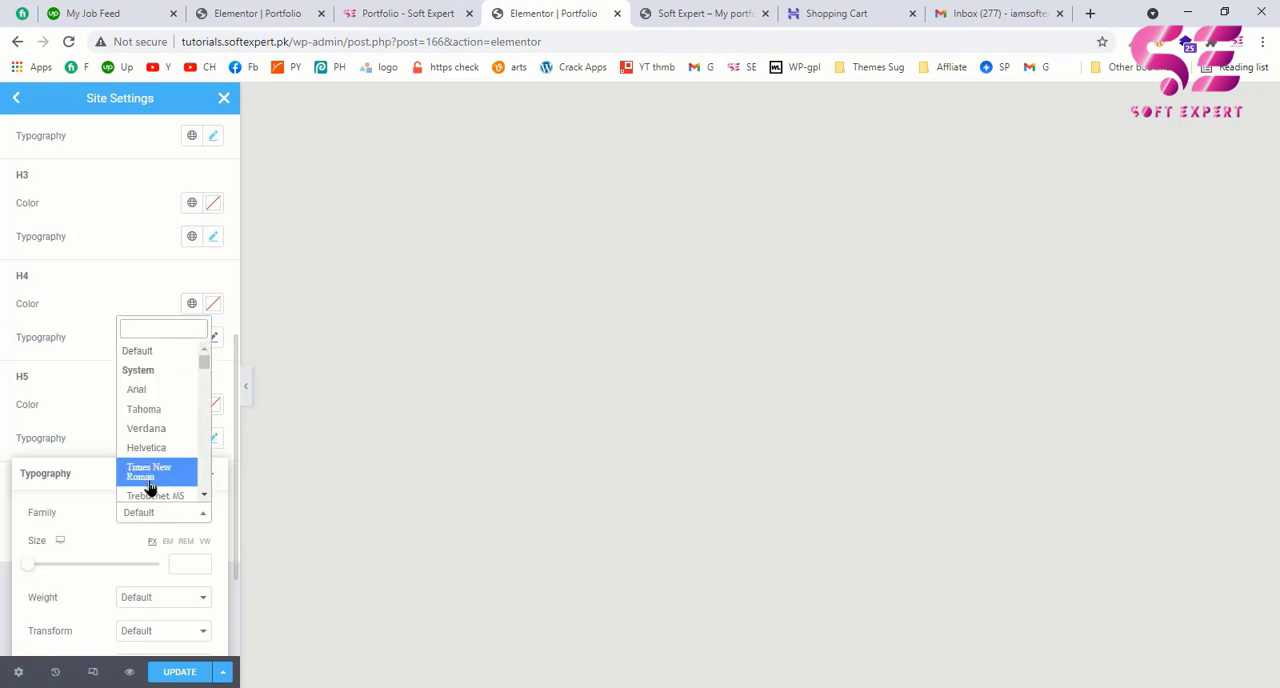
{"action": "type", "text": "rob"}
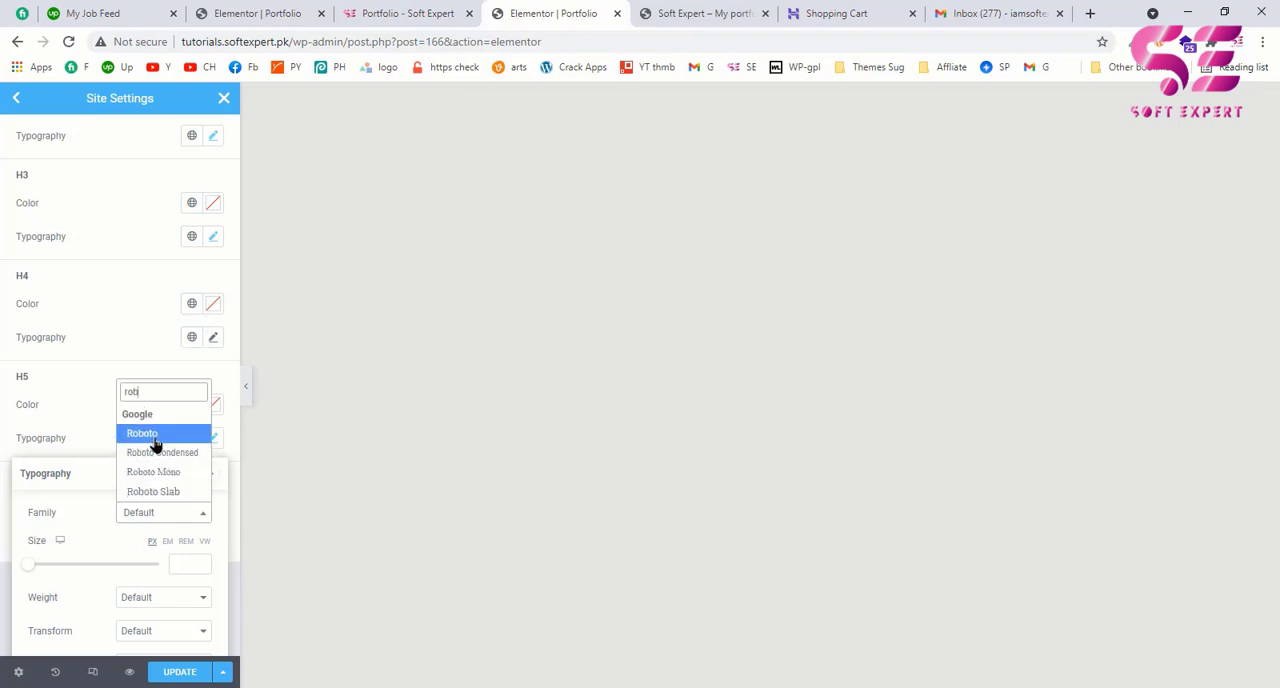
{"action": "left_click", "coordinate": [155, 442]}
{"action": "scroll", "coordinate": [137, 451], "scroll_direction": "down", "scroll_amount": 2}
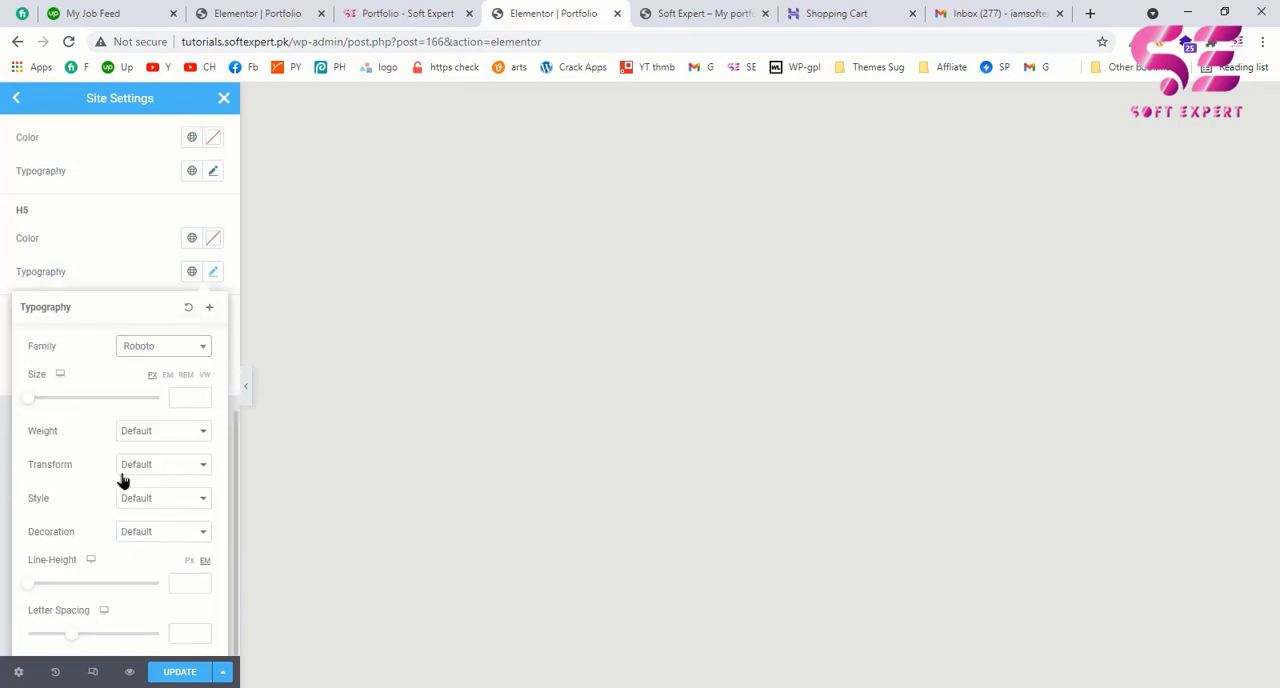
{"action": "left_click", "coordinate": [145, 437]}
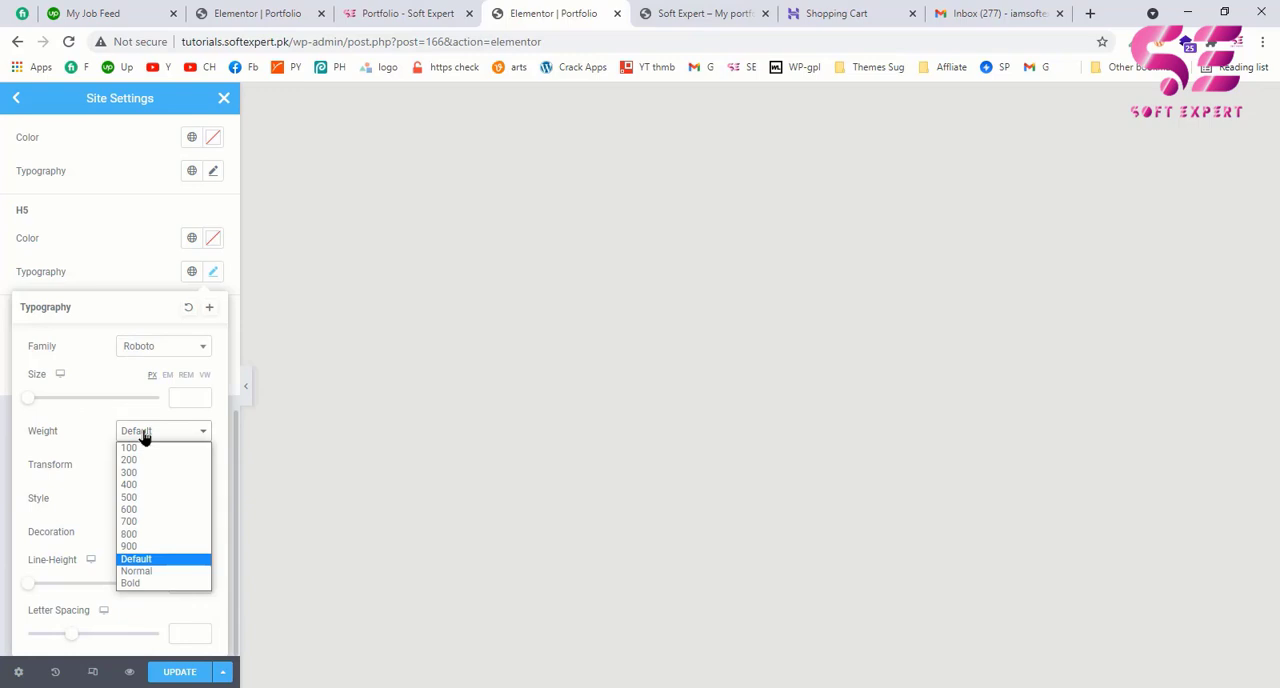
{"action": "left_click", "coordinate": [129, 510]}
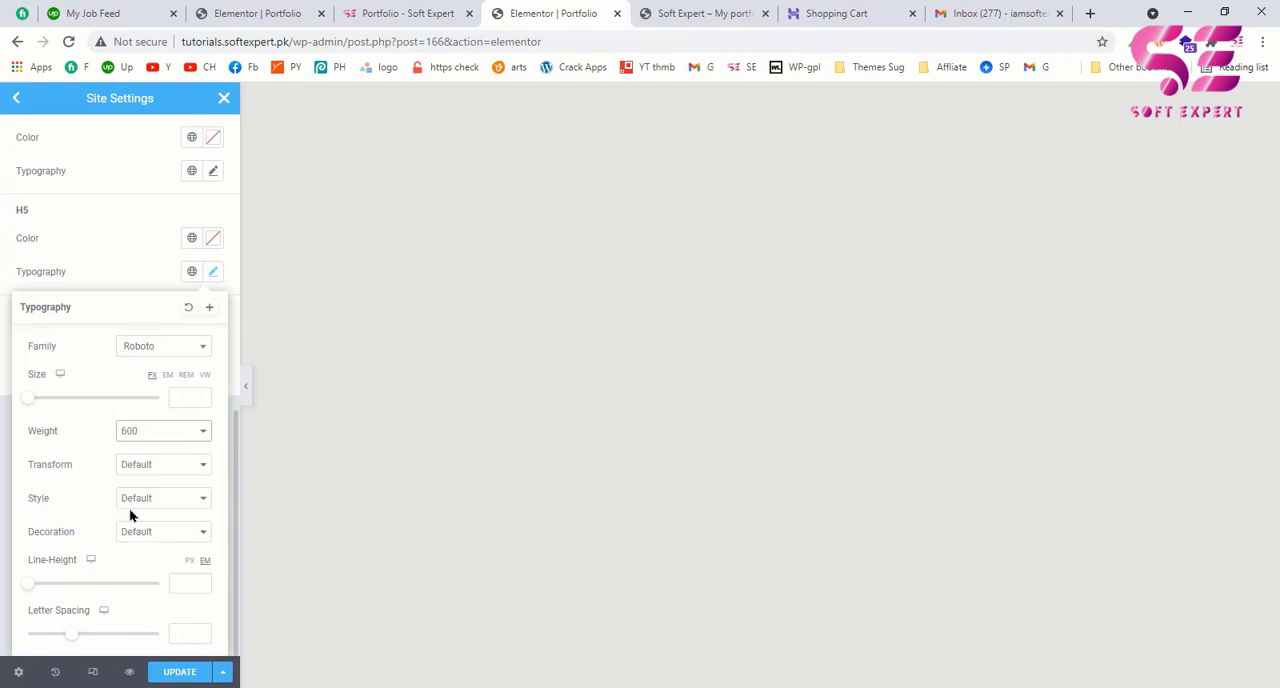
Step: Check the label's size and line height on the example page and set both values to 12 px for H5
{"action": "left_click", "coordinate": [380, 20]}
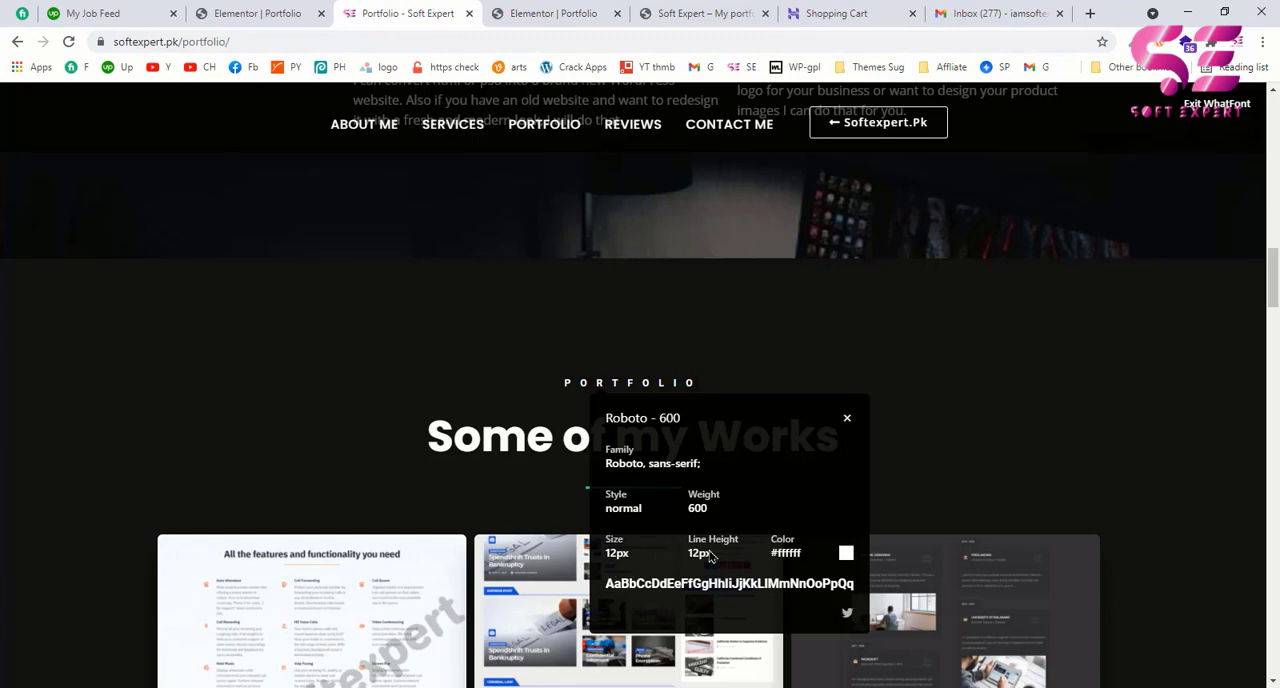
{"action": "left_click", "coordinate": [508, 14]}
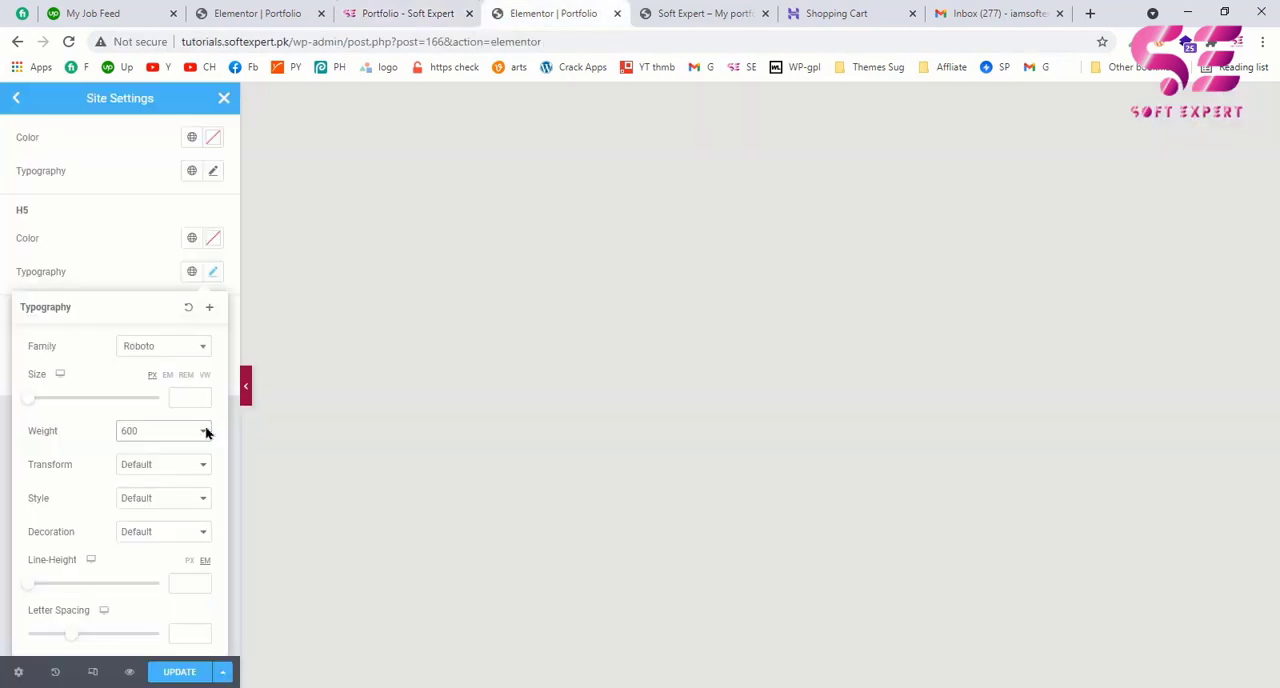
{"action": "left_click", "coordinate": [186, 397]}
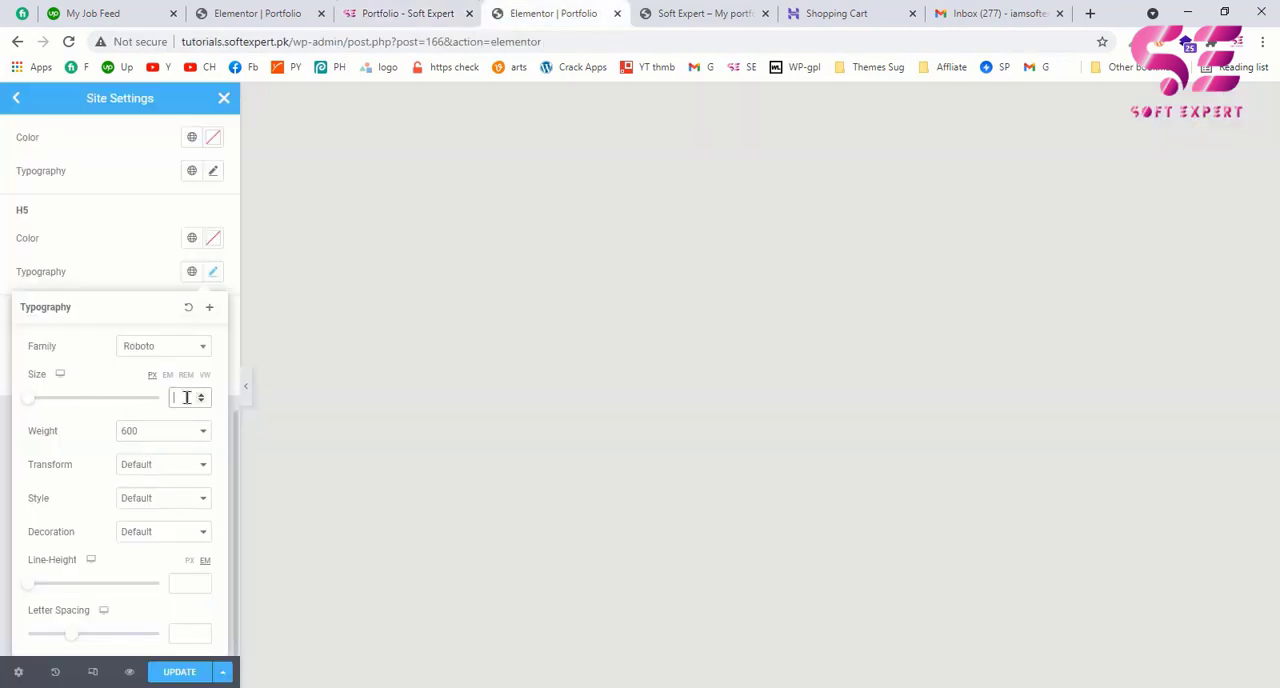
{"action": "type", "text": "12"}
{"action": "left_click", "coordinate": [186, 584]}
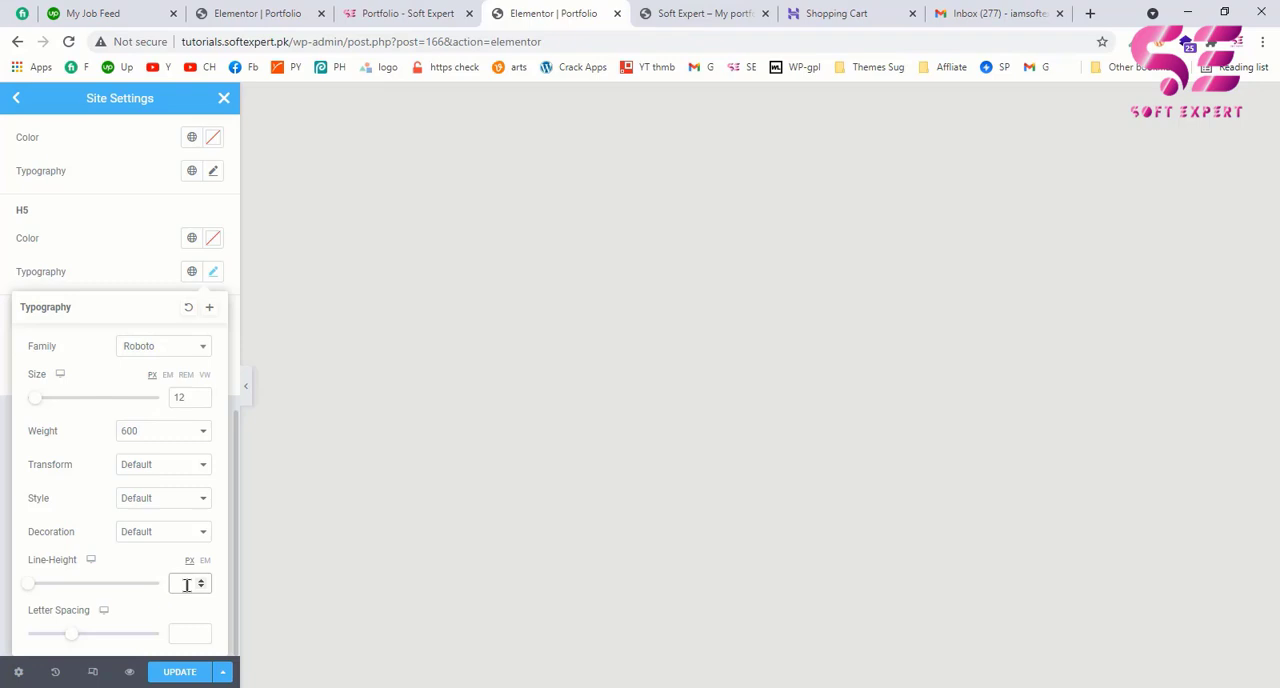
{"action": "type", "text": "12"}
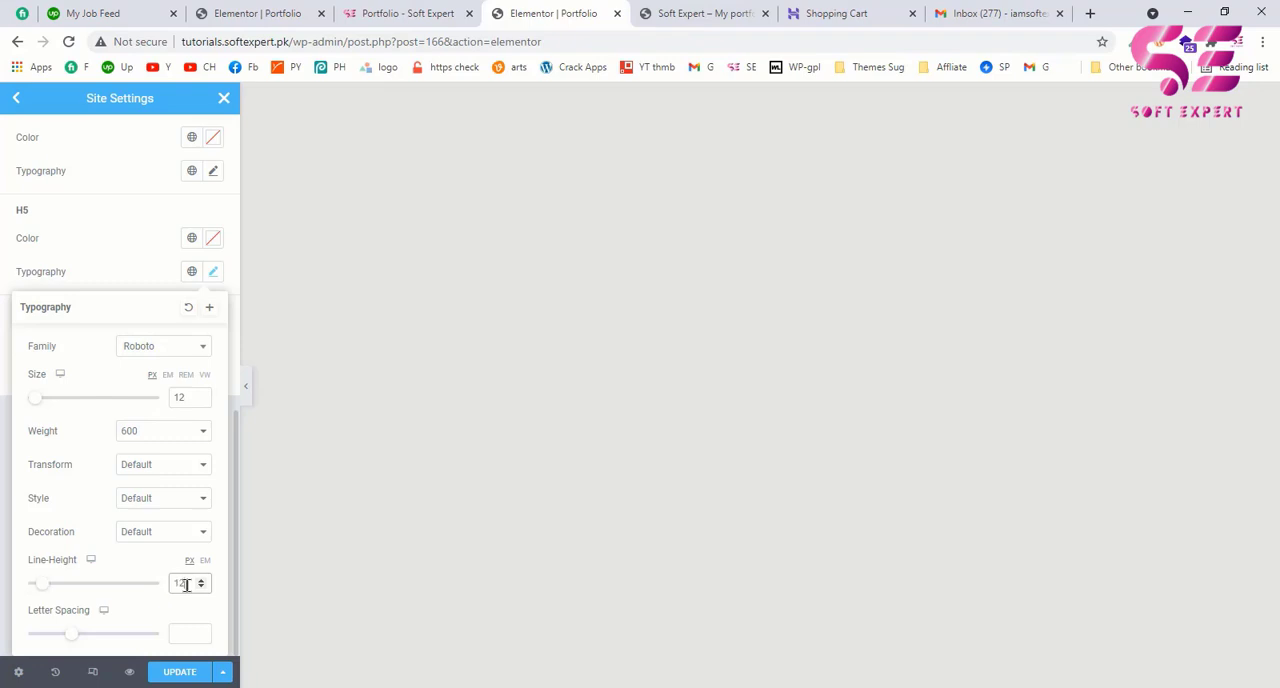
Step: Compare with the example page's label once more and slightly increase the H5 letter spacing
{"action": "left_click", "coordinate": [379, 16]}
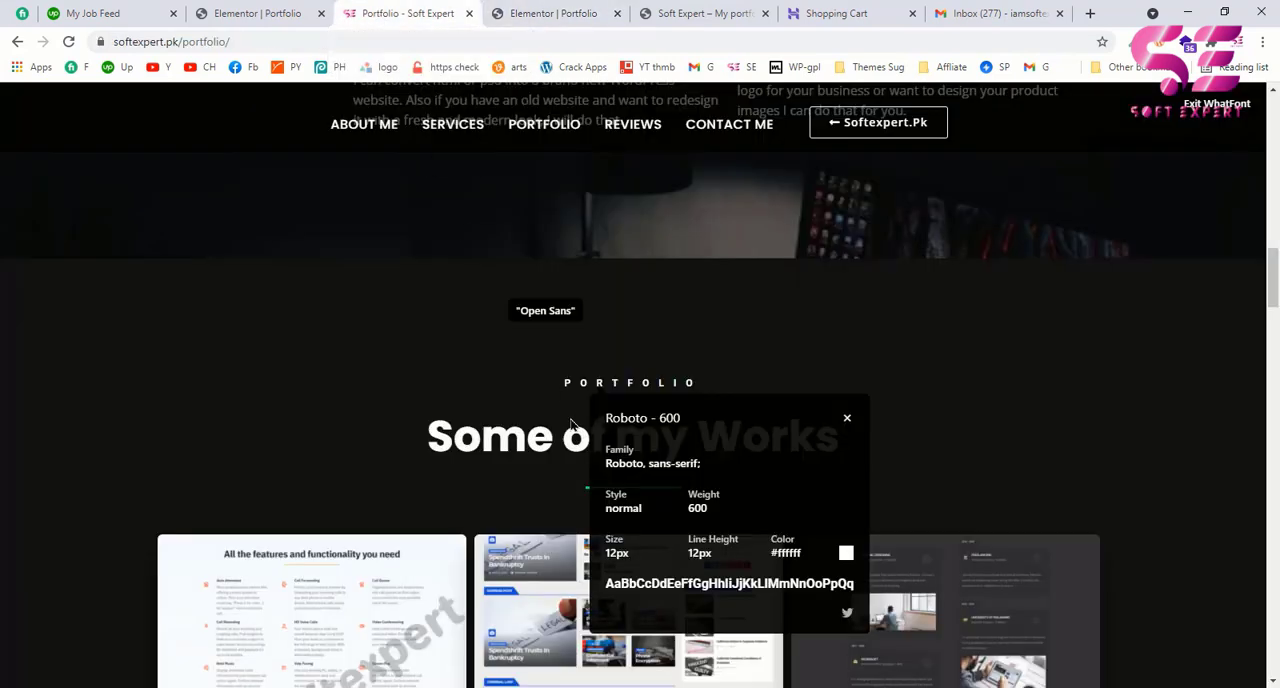
{"action": "left_click", "coordinate": [571, 15]}
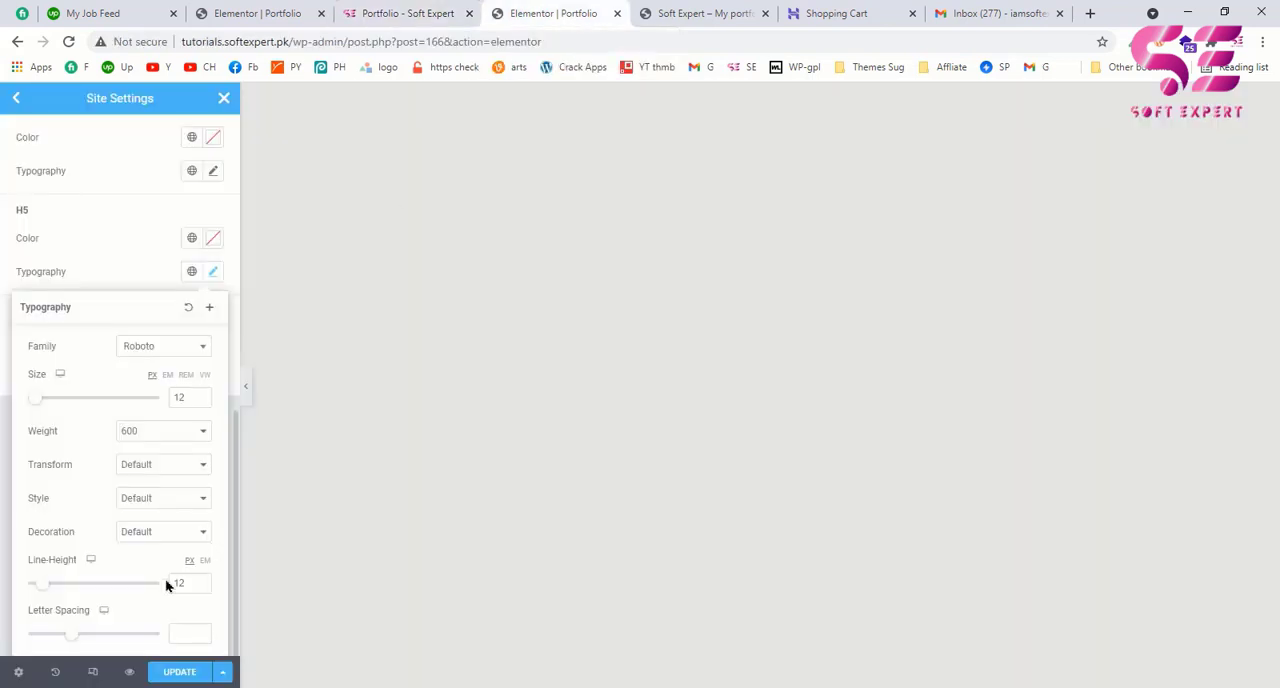
{"action": "left_click", "coordinate": [175, 632]}
{"action": "left_click_drag", "start_coordinate": [74, 638], "coordinate": [84, 640]}
{"action": "scroll", "coordinate": [160, 464], "scroll_direction": "up", "scroll_amount": 7}
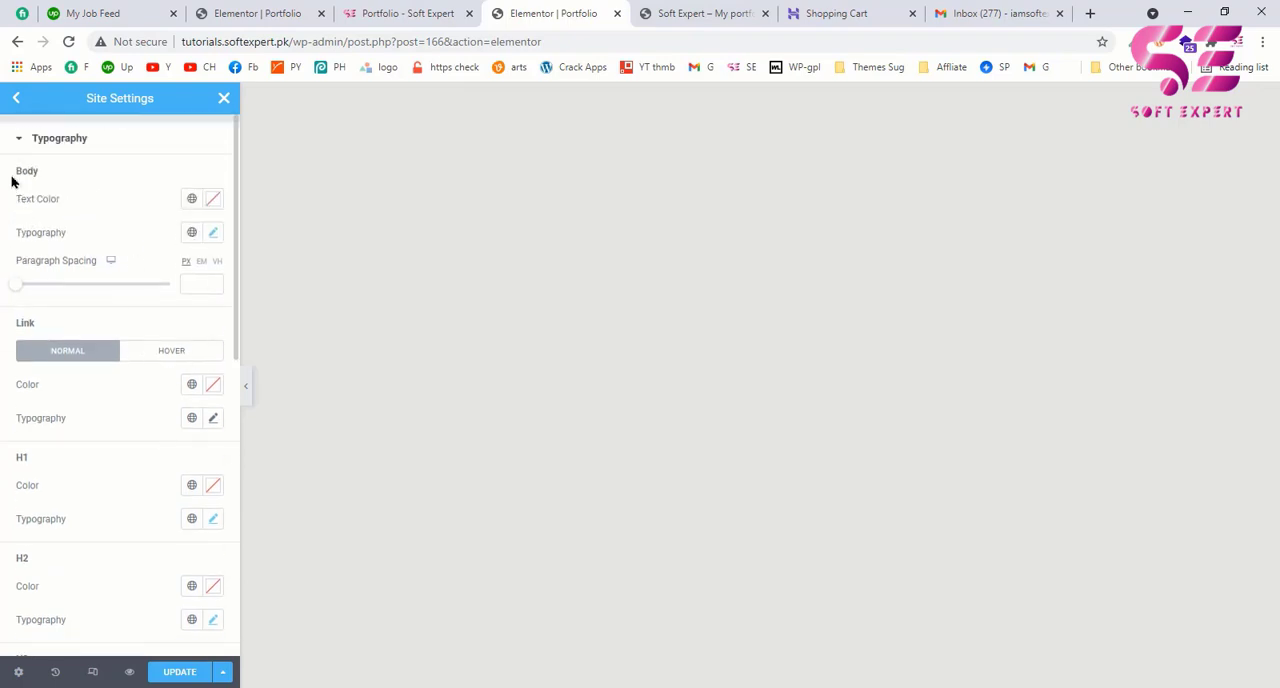
Step: Inspect the About Me paragraph's font on the example page and set the Body typography size to 17 px in Elementor
{"action": "left_click", "coordinate": [360, 20]}
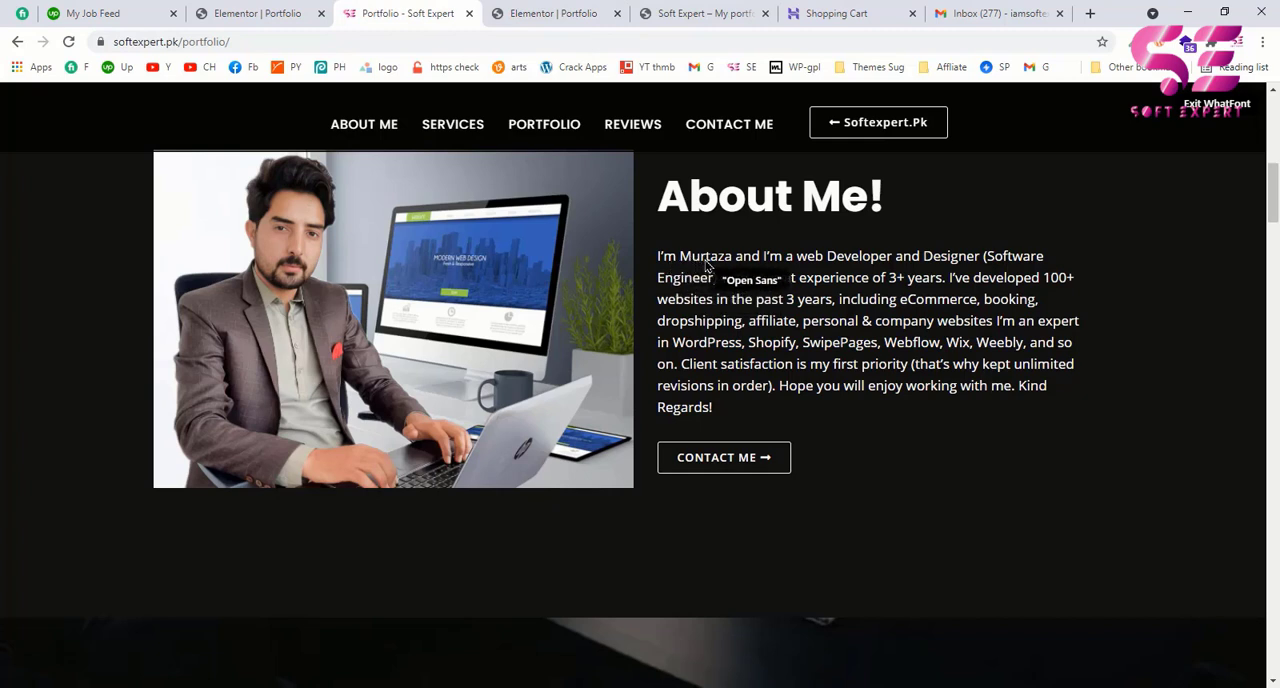
{"action": "left_click", "coordinate": [706, 265]}
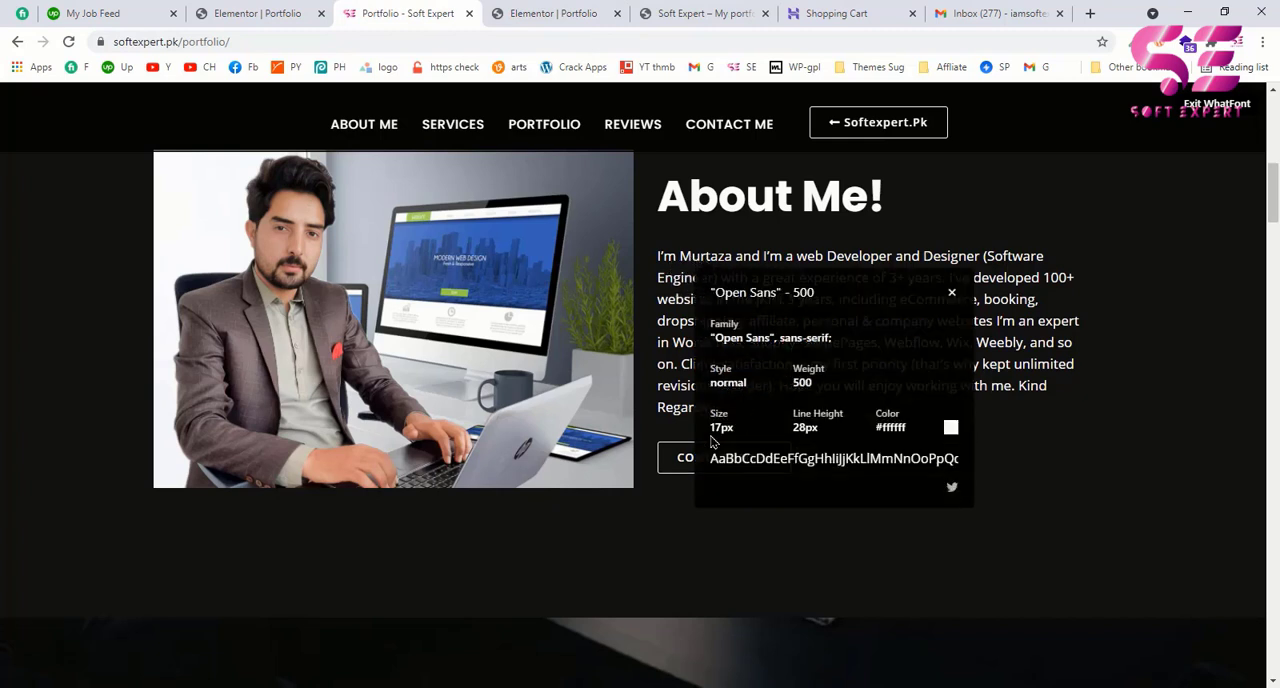
{"action": "left_click", "coordinate": [538, 7]}
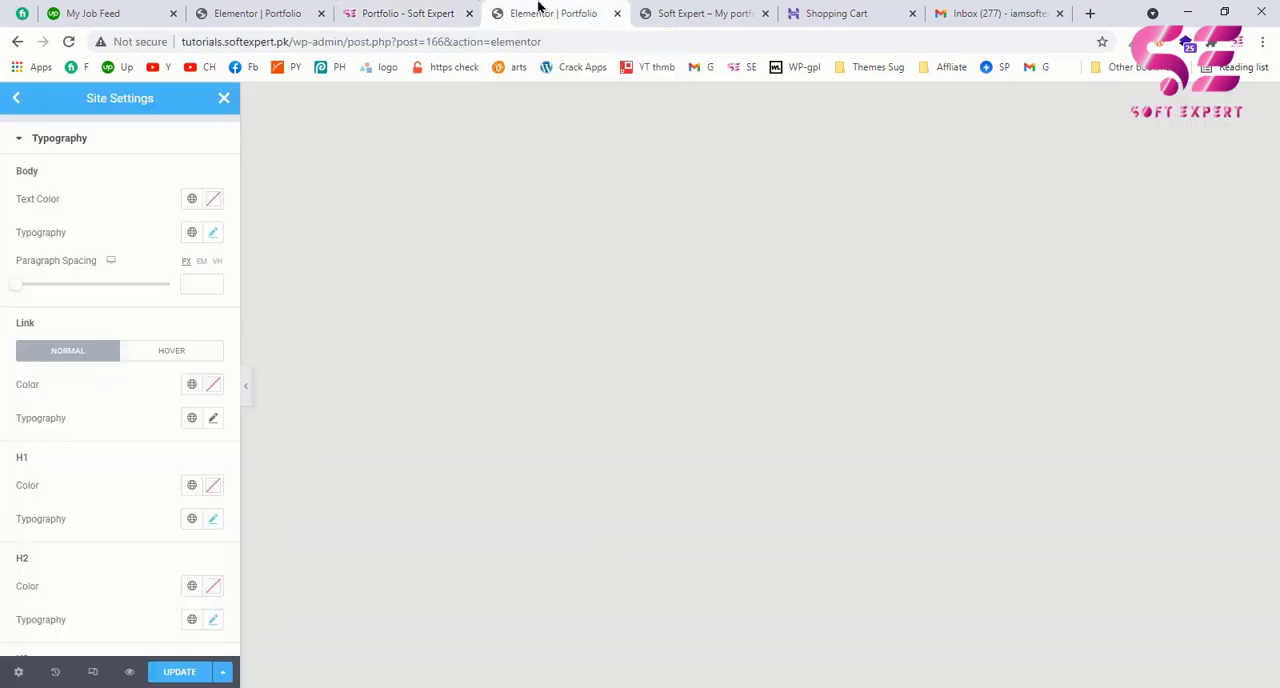
{"action": "left_click", "coordinate": [214, 233]}
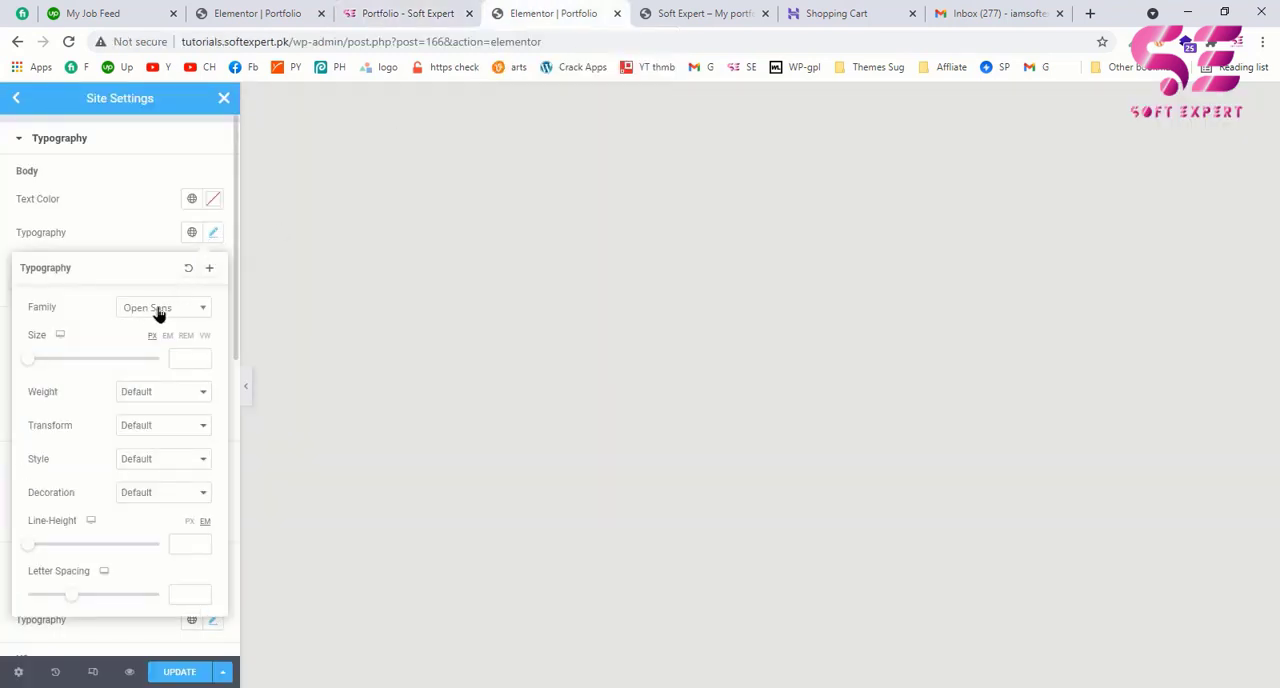
{"action": "left_click", "coordinate": [181, 357]}
{"action": "type", "text": "17"}
Step: Check the paragraph's line height on the example page and set the Body line height to 28 px
{"action": "left_click", "coordinate": [417, 9]}
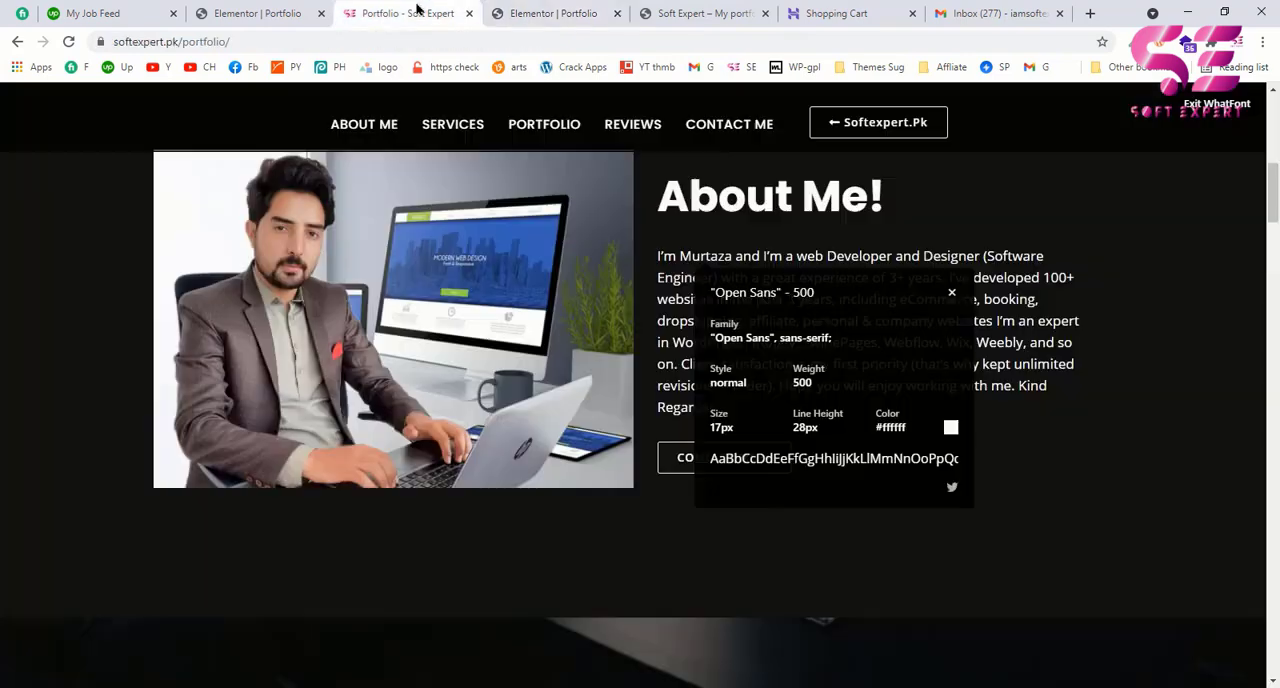
{"action": "left_click", "coordinate": [527, 9]}
{"action": "scroll", "coordinate": [85, 545], "scroll_direction": "down", "scroll_amount": 1}
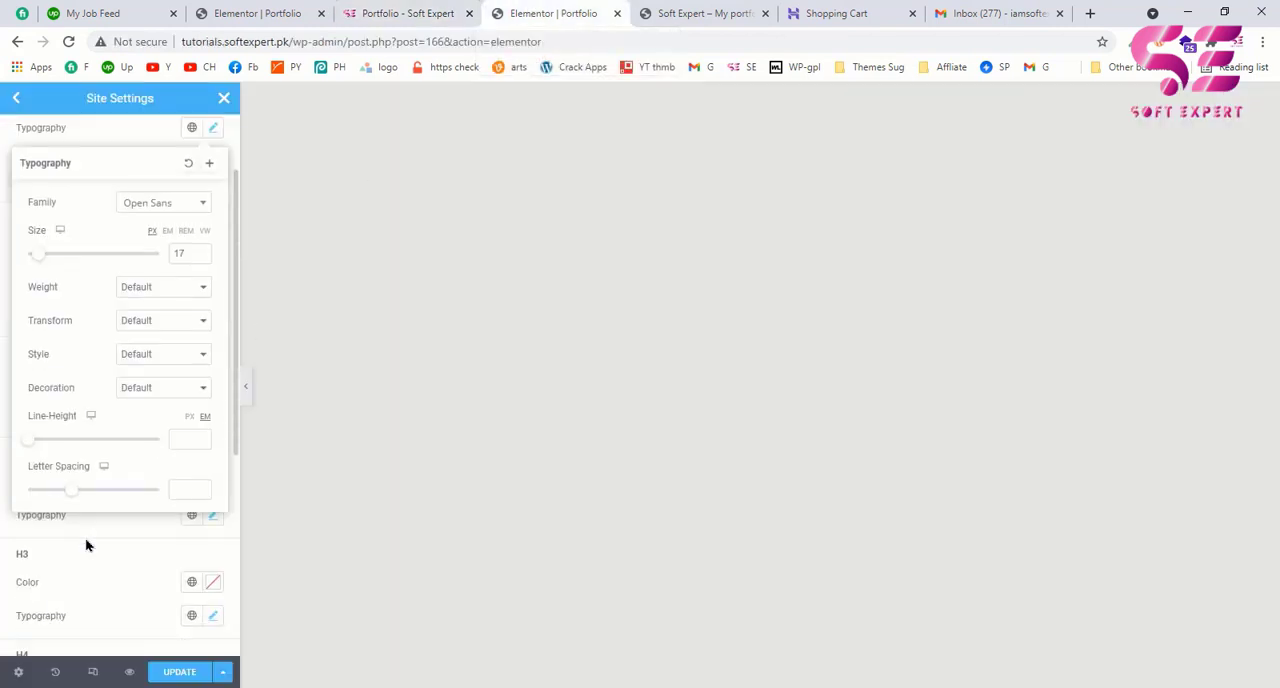
{"action": "left_click", "coordinate": [184, 438]}
{"action": "type", "text": "28"}
Step: Save the updated typography site settings and return to the Elementor widget list
{"action": "scroll", "coordinate": [128, 444], "scroll_direction": "up", "scroll_amount": 1}
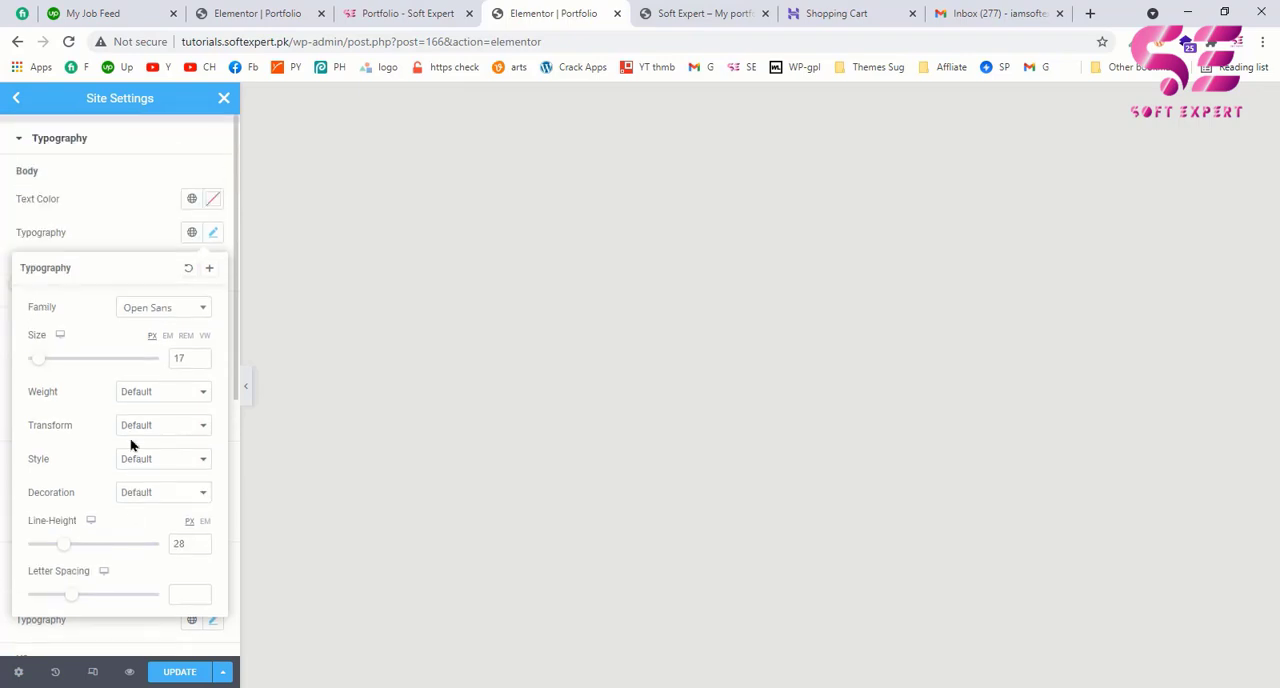
{"action": "scroll", "coordinate": [130, 444], "scroll_direction": "down", "scroll_amount": 2}
{"action": "scroll", "coordinate": [130, 445], "scroll_direction": "up", "scroll_amount": 2}
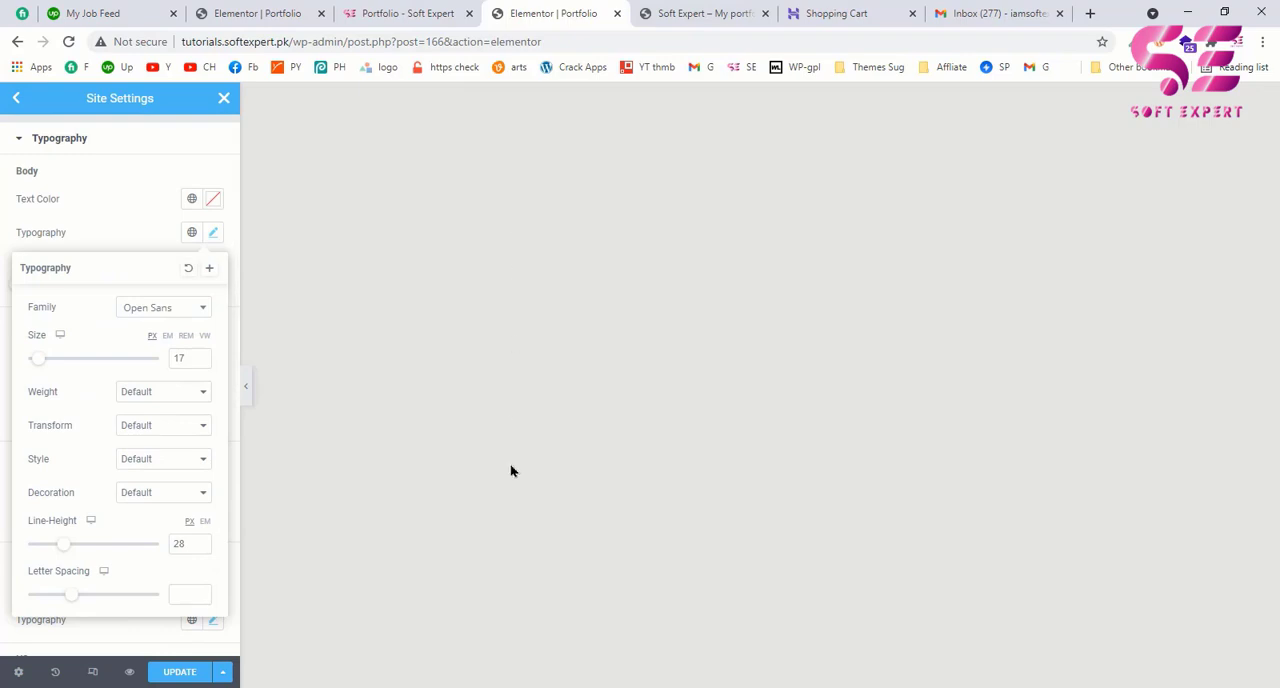
{"action": "left_click", "coordinate": [183, 676]}
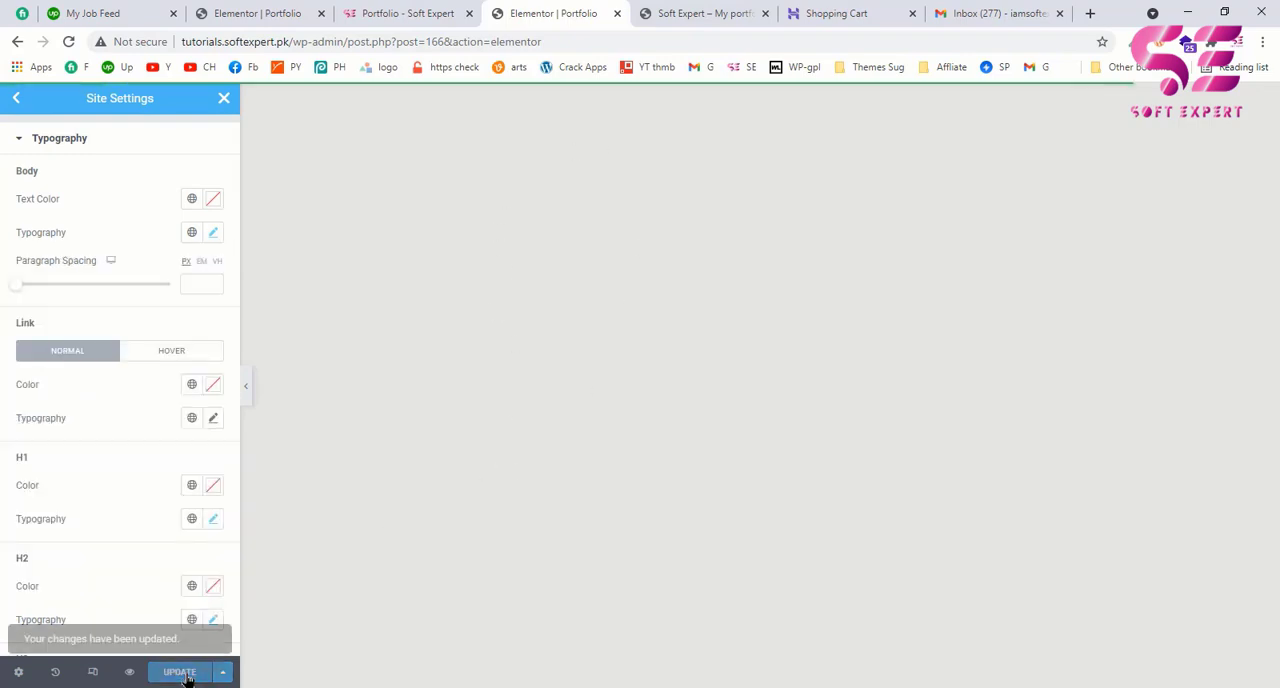
{"action": "left_click", "coordinate": [166, 632]}
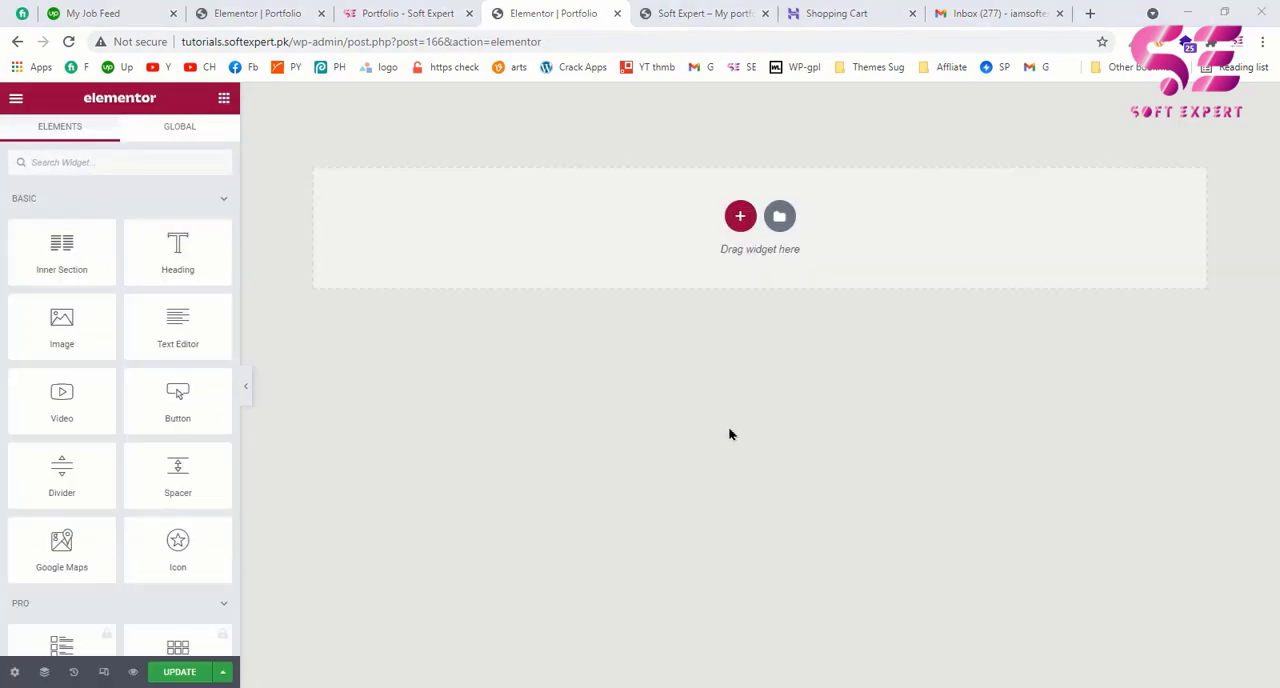
Step: Close the WhatFont details on the example portfolio page, exit WhatFont and view the hero section
{"action": "left_click", "coordinate": [434, 12]}
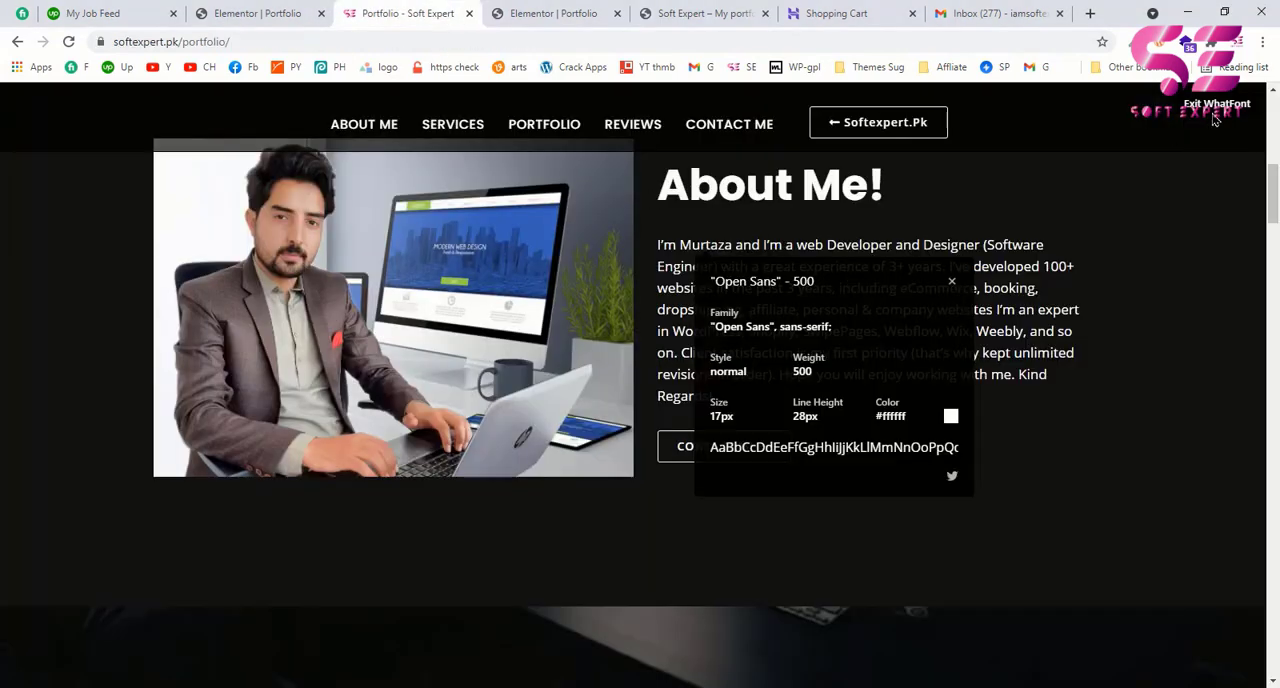
{"action": "left_click", "coordinate": [950, 284]}
{"action": "scroll", "coordinate": [1068, 229], "scroll_direction": "up", "scroll_amount": 5}
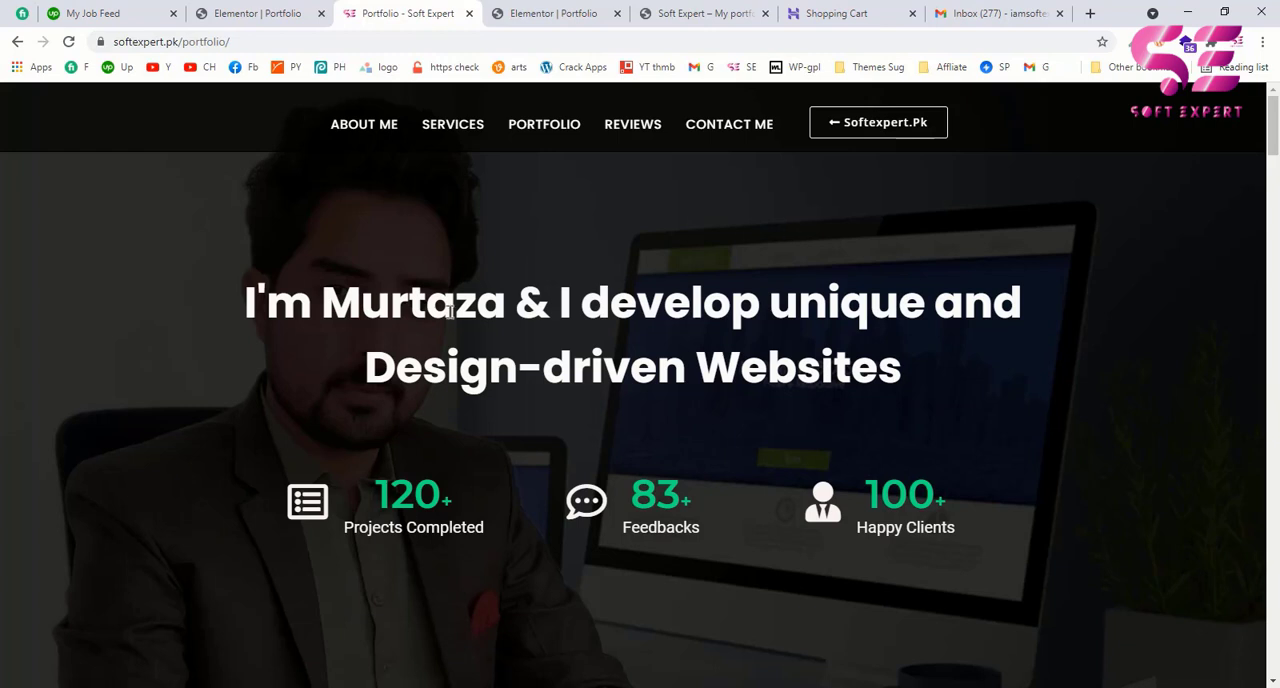
Step: Add a single-column section to the Elementor page and set its minimum height to 100 VH
{"action": "left_click", "coordinate": [516, 13]}
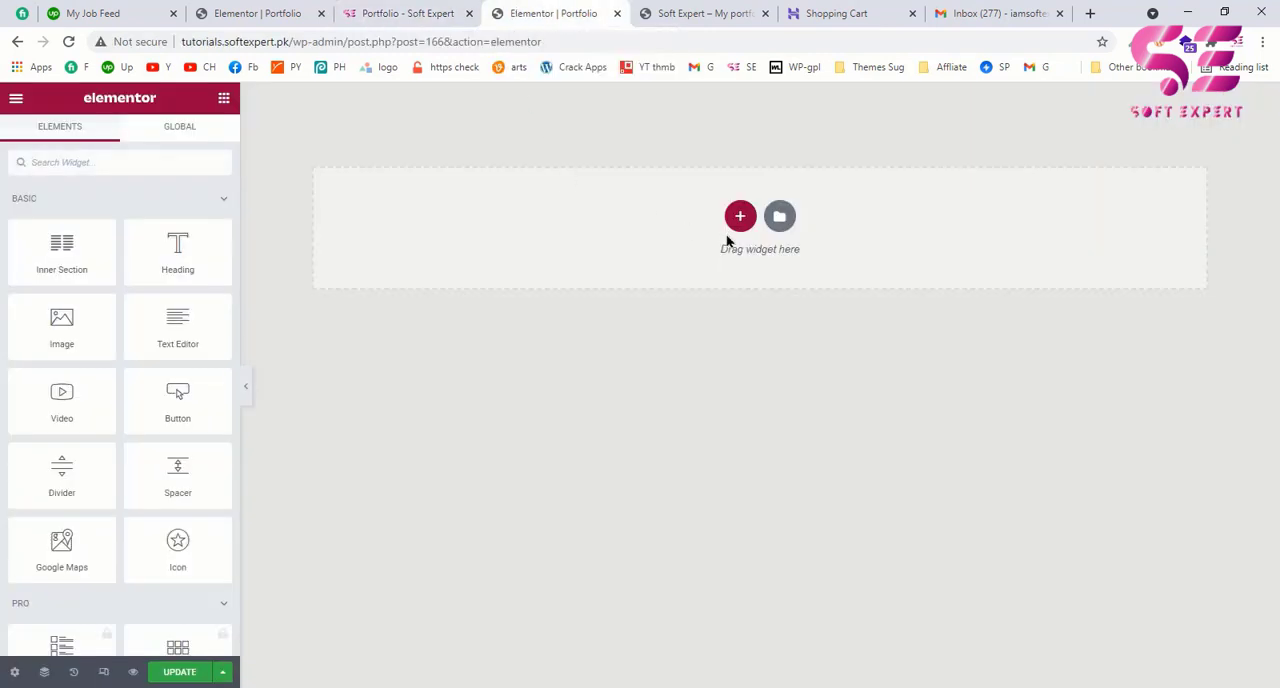
{"action": "left_click", "coordinate": [740, 216]}
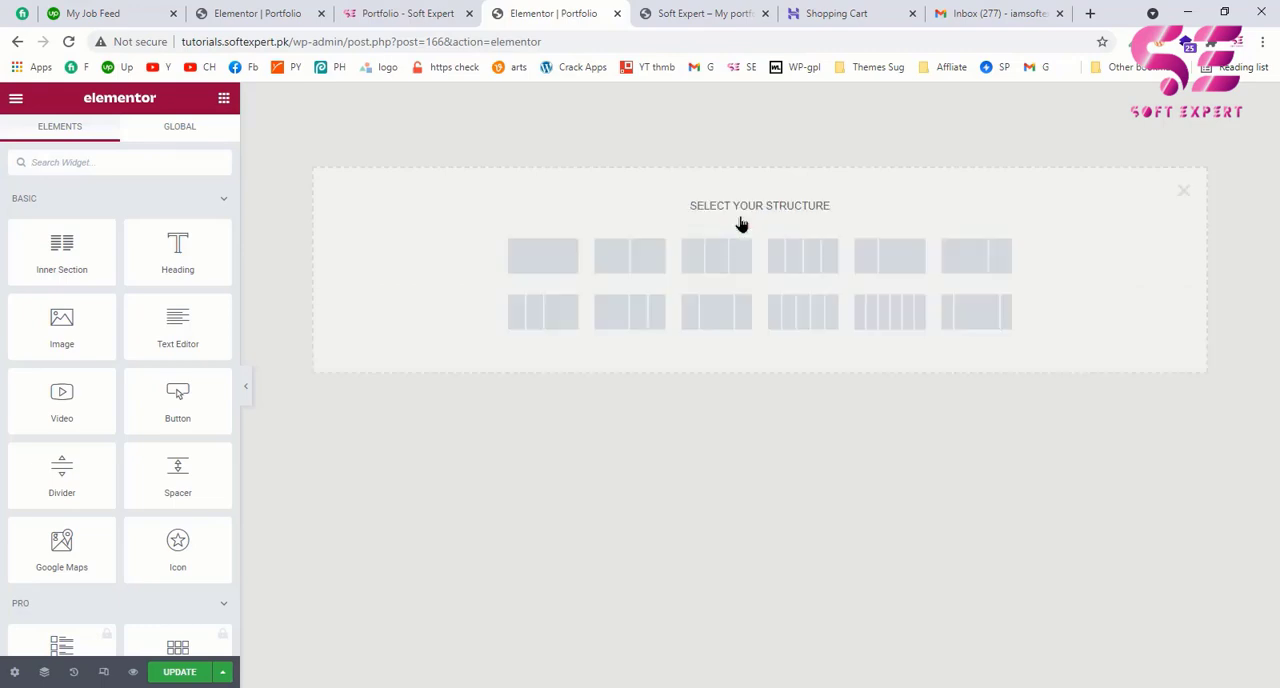
{"action": "left_click", "coordinate": [556, 261]}
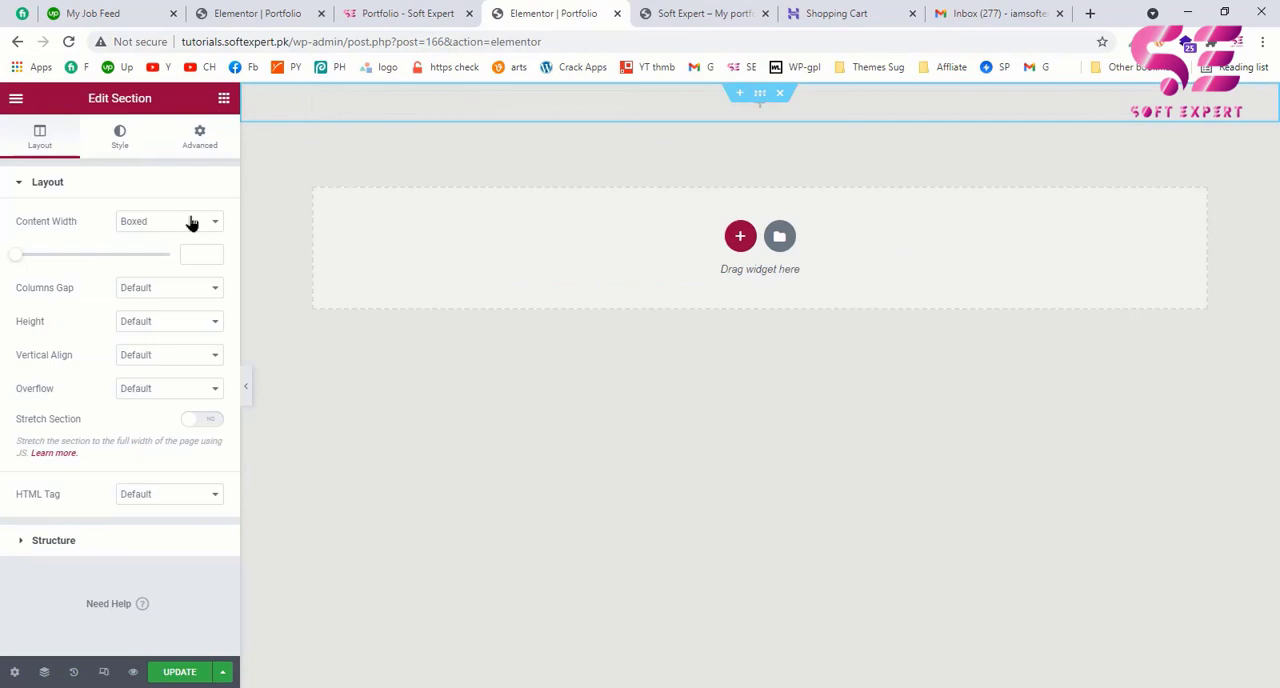
{"action": "left_click", "coordinate": [140, 324]}
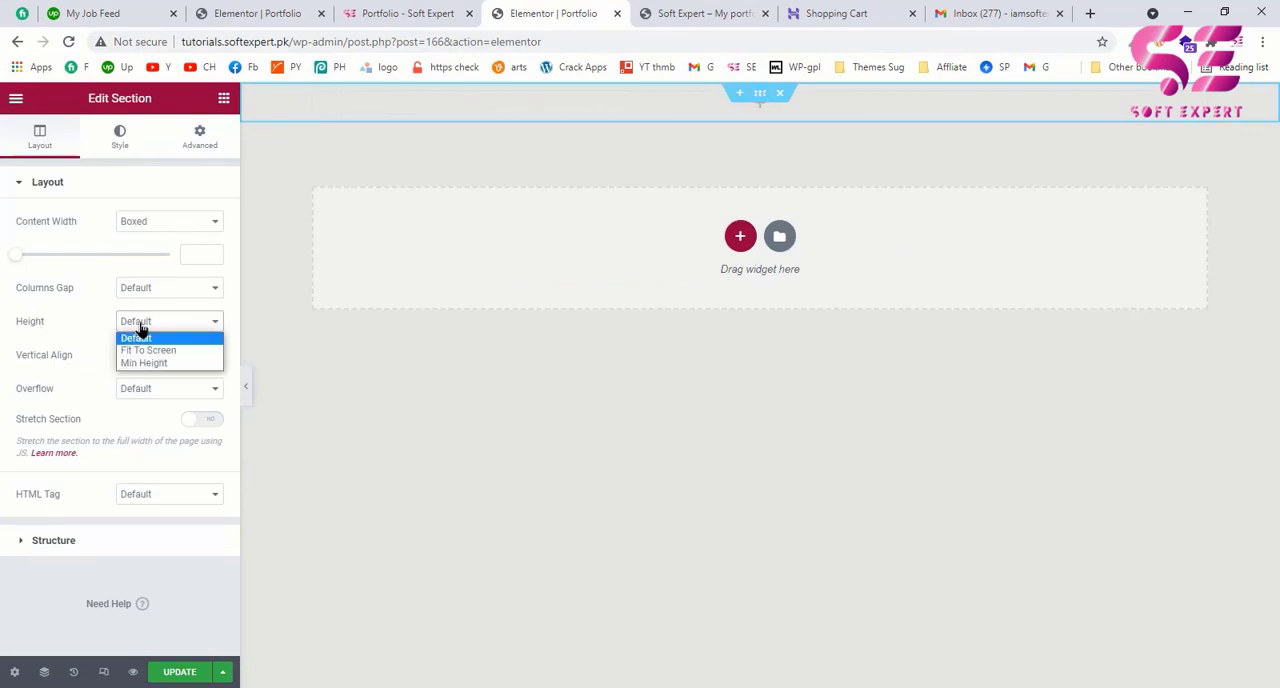
{"action": "left_click", "coordinate": [141, 364]}
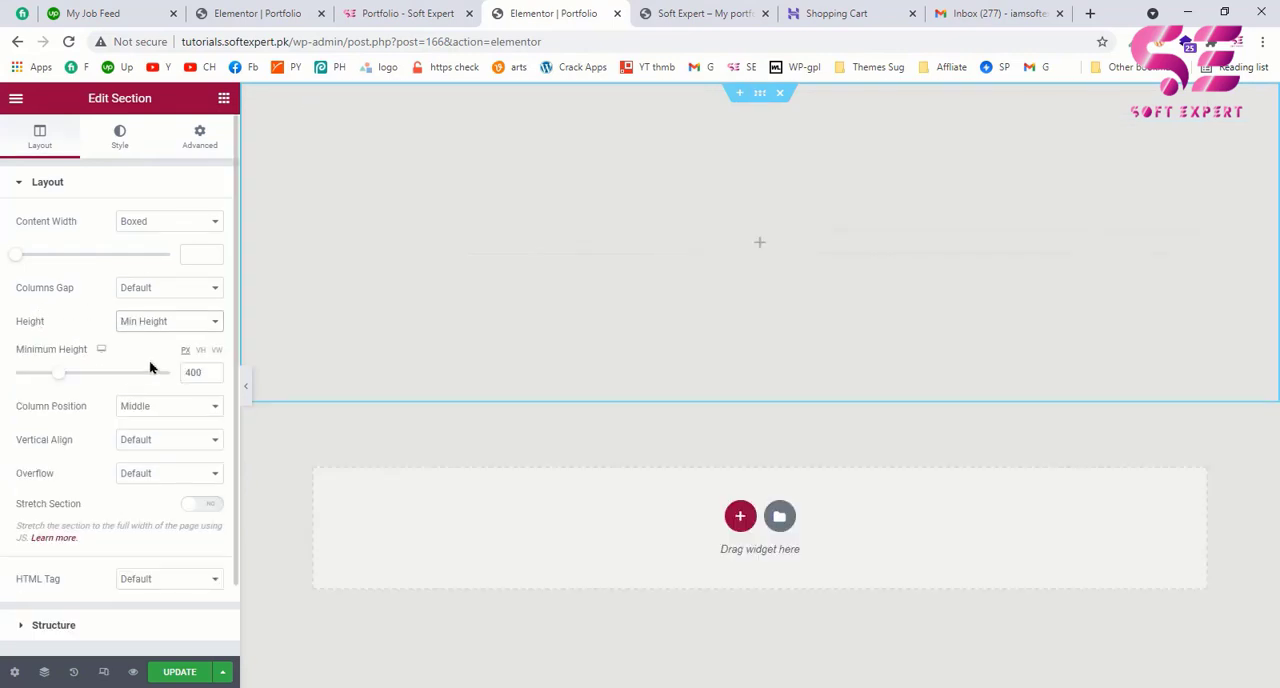
{"action": "left_click", "coordinate": [200, 351]}
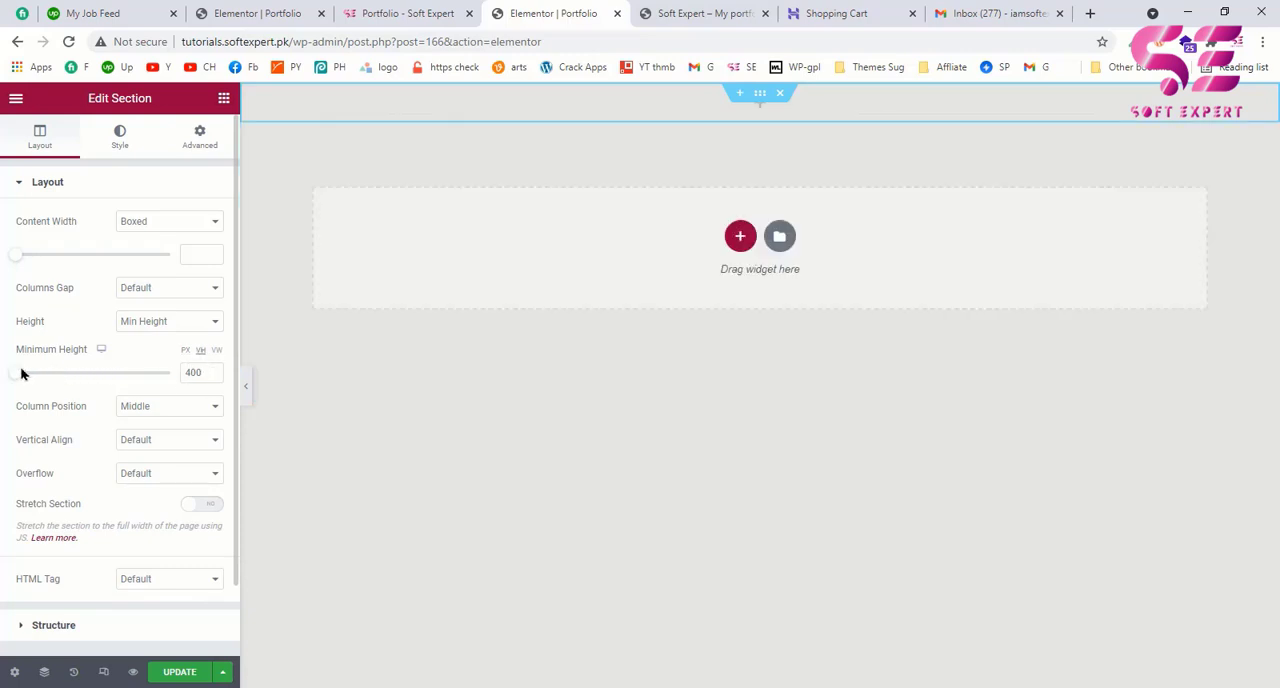
{"action": "left_click_drag", "start_coordinate": [15, 375], "coordinate": [227, 371]}
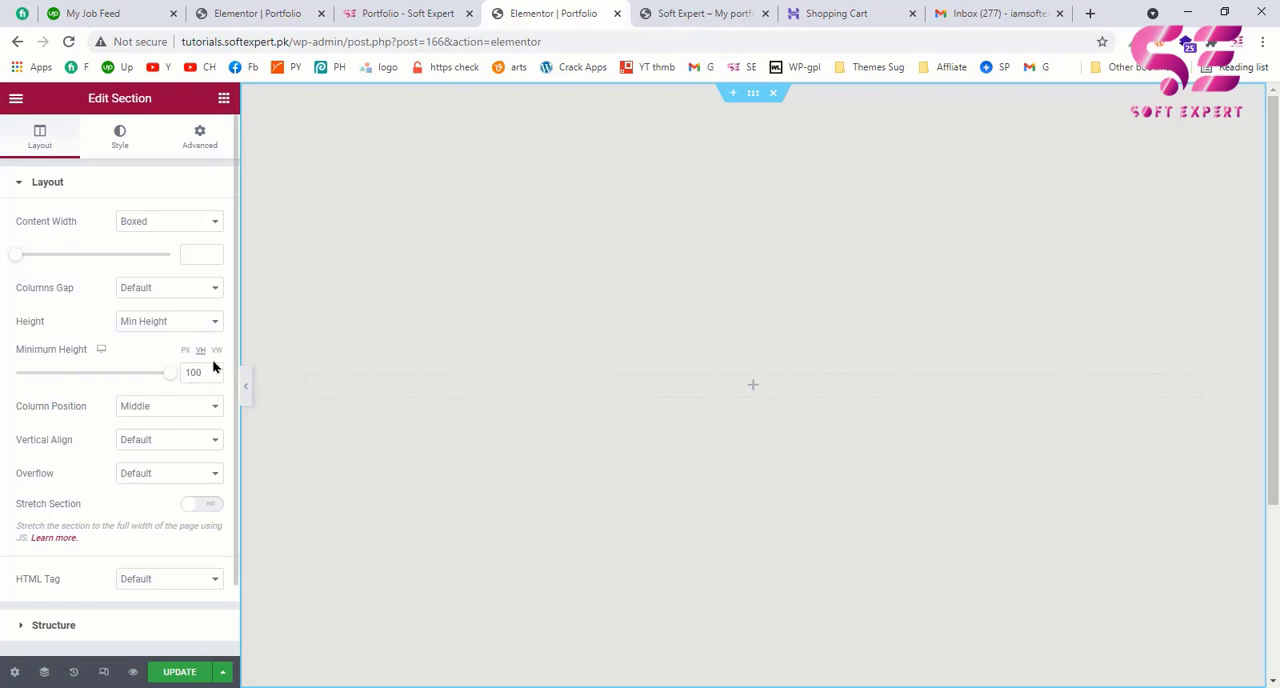
Step: Set the section's background type to Classic and open the media chooser for its background image
{"action": "left_click", "coordinate": [120, 142]}
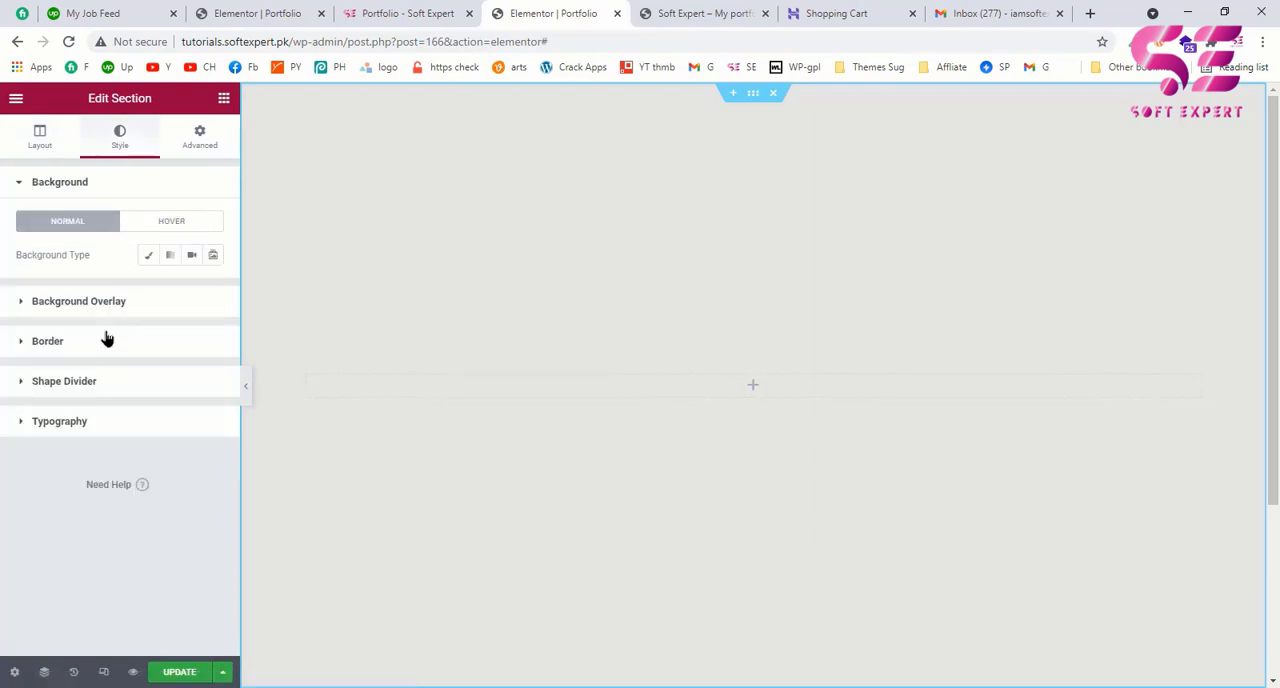
{"action": "left_click", "coordinate": [146, 256]}
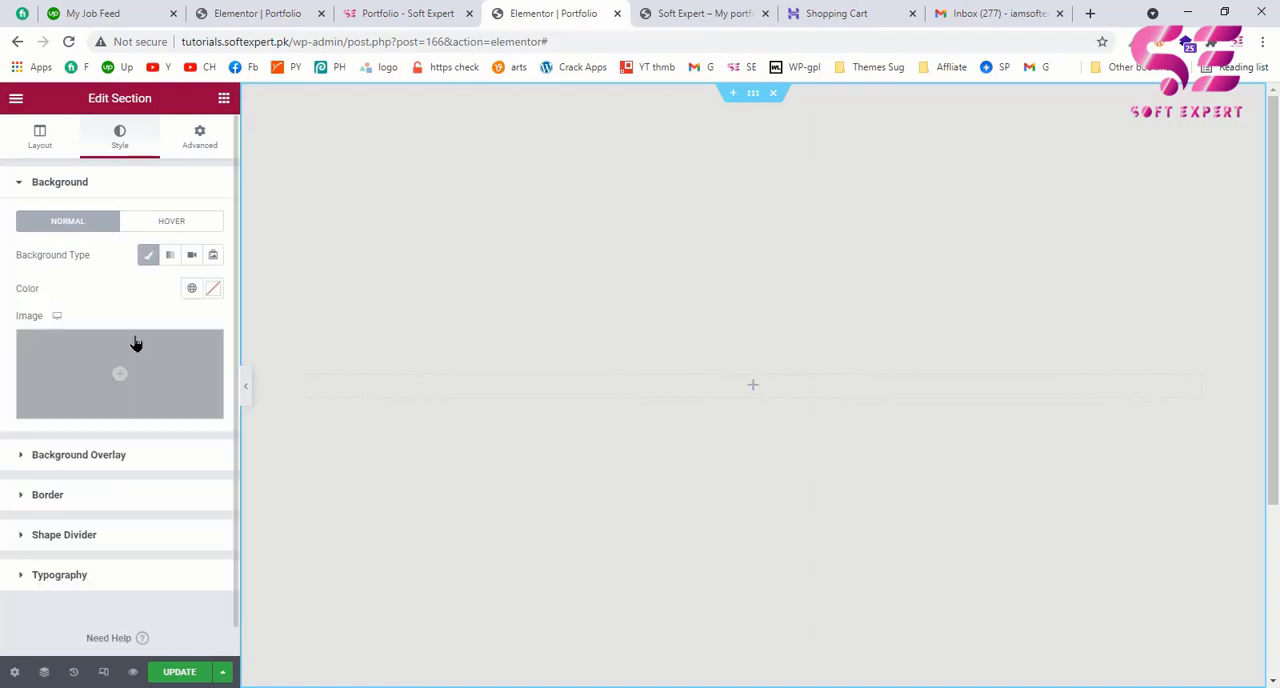
{"action": "left_click", "coordinate": [113, 376]}
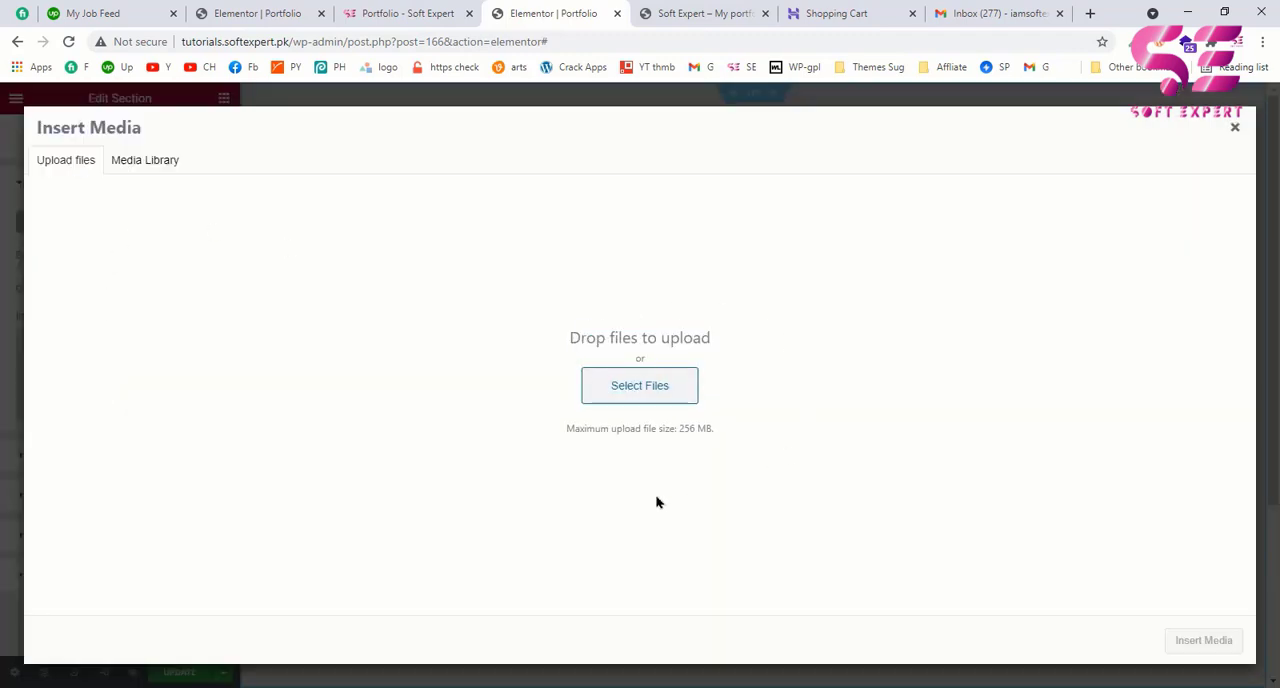
{"action": "left_click", "coordinate": [633, 390]}
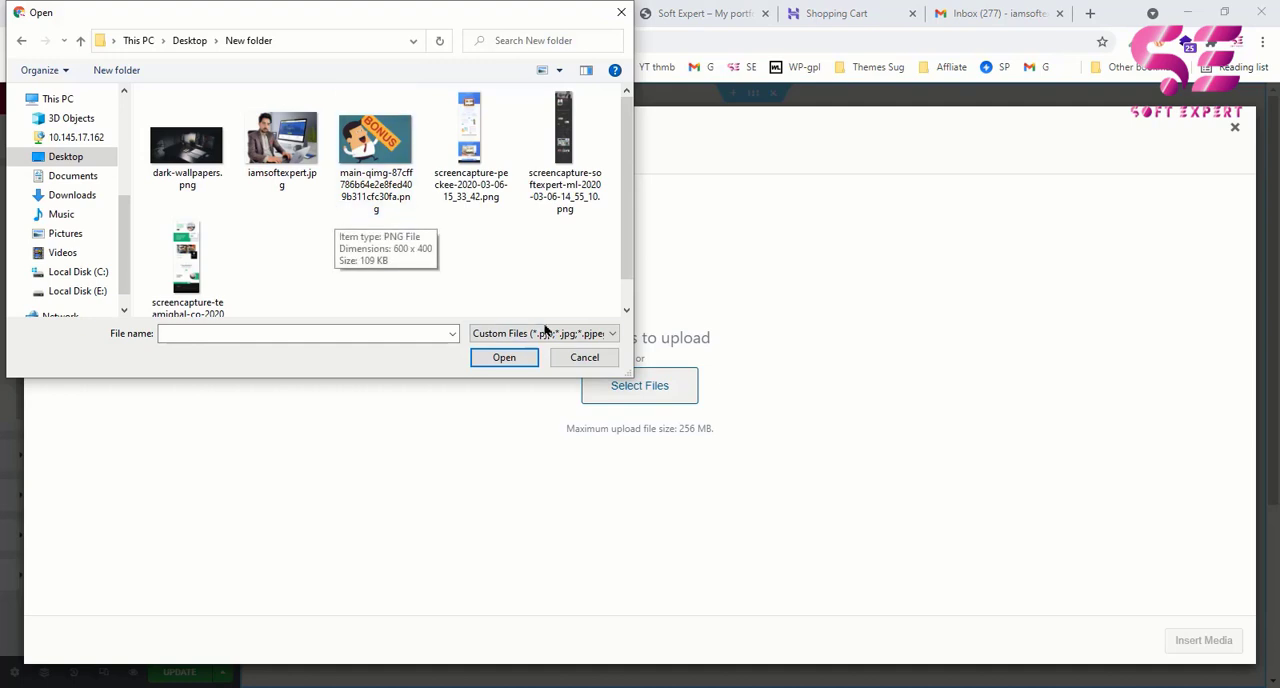
{"action": "left_click", "coordinate": [611, 335]}
{"action": "left_click", "coordinate": [587, 363]}
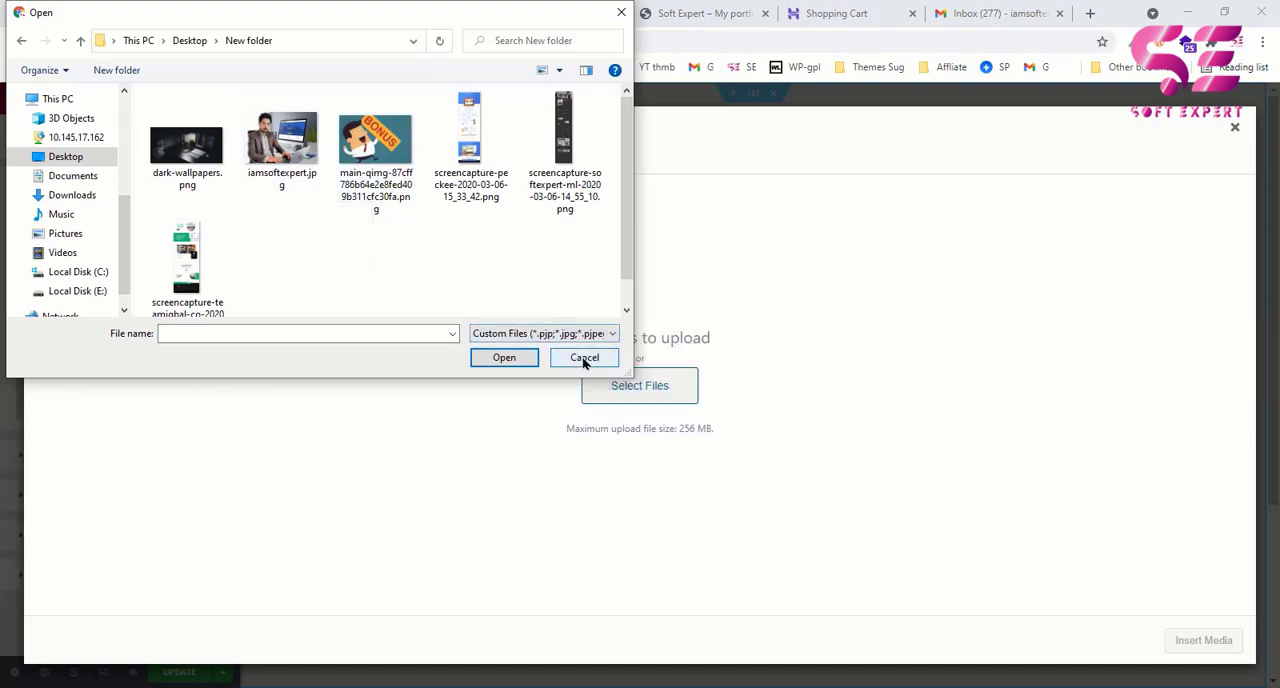
{"action": "left_click", "coordinate": [586, 360]}
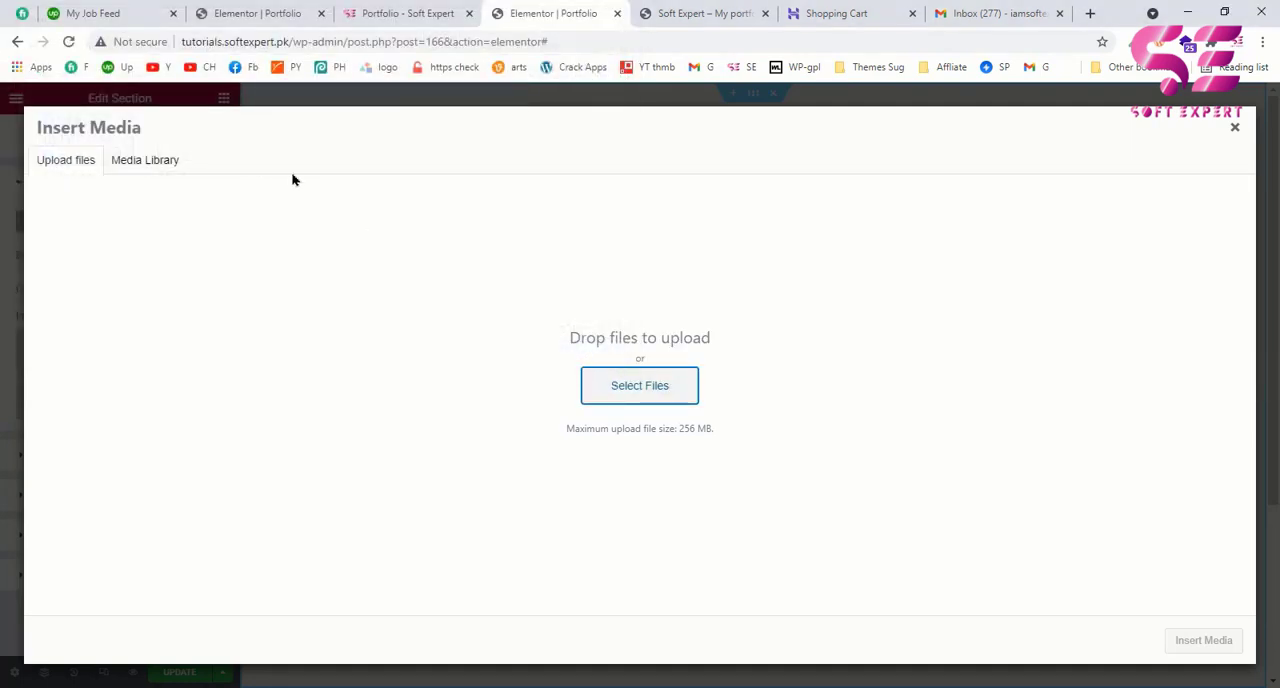
Step: Insert iamsoftexpert-1.jpg from the media library as the section's background image
{"action": "left_click", "coordinate": [143, 168]}
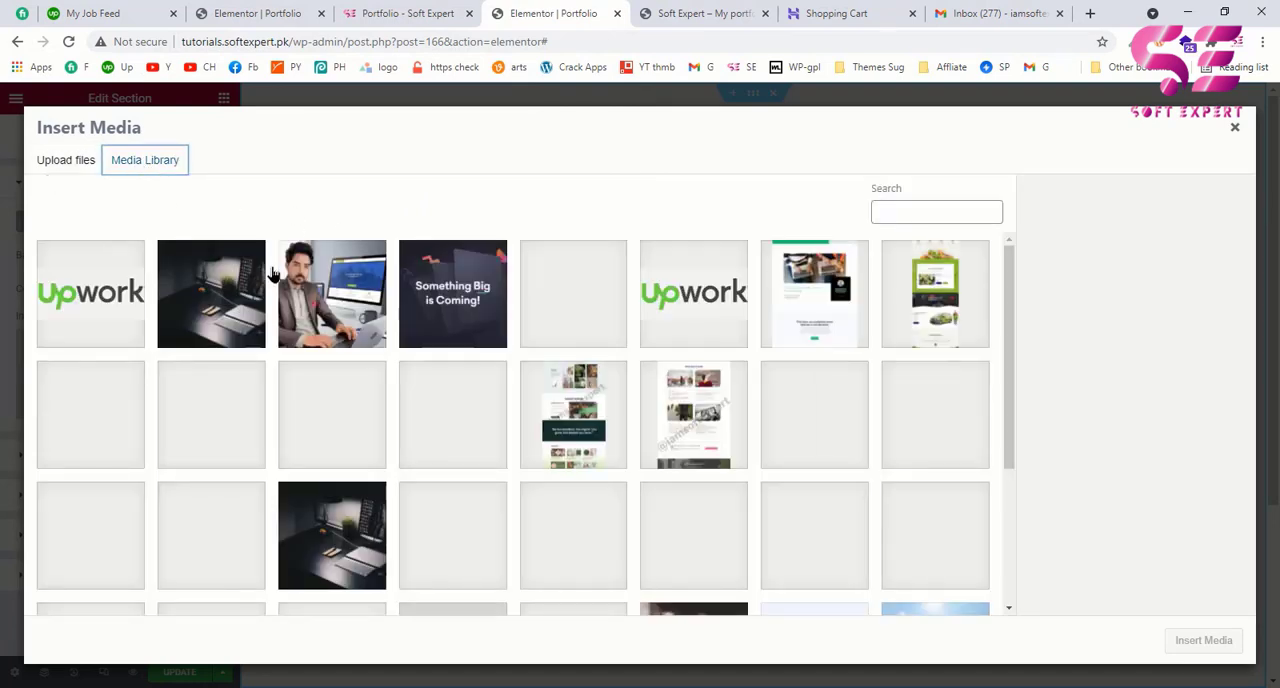
{"action": "left_click", "coordinate": [322, 290]}
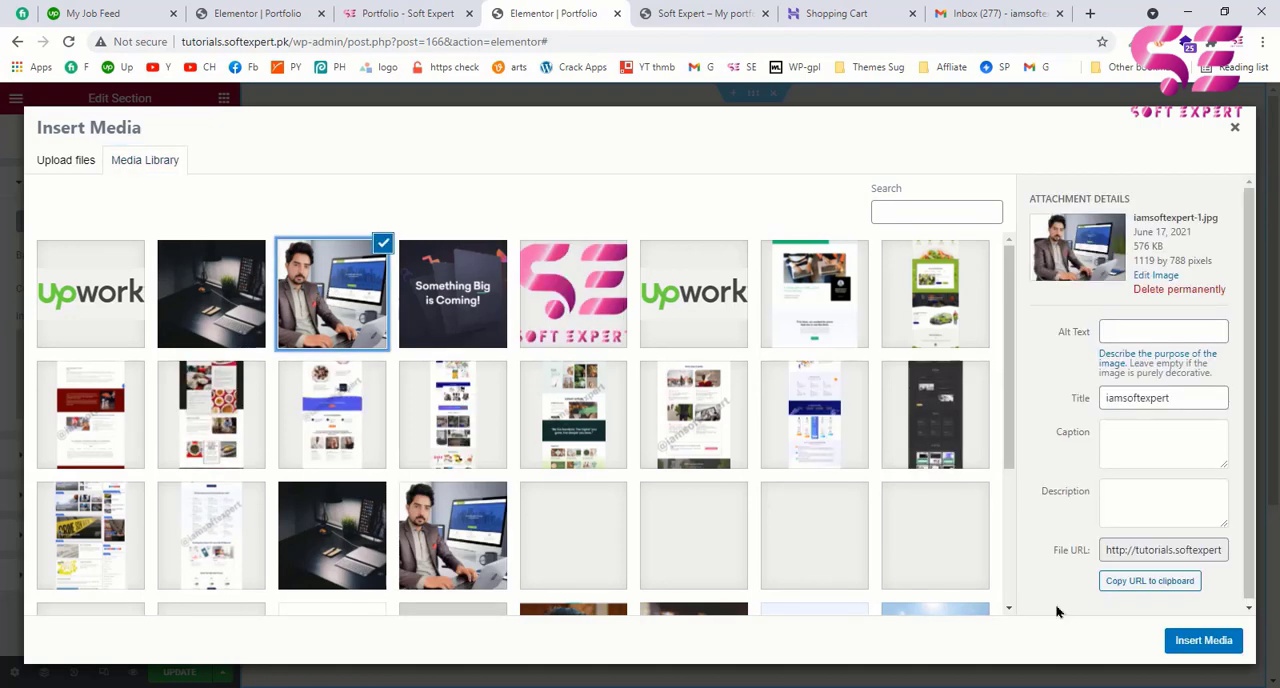
{"action": "left_click", "coordinate": [1203, 641]}
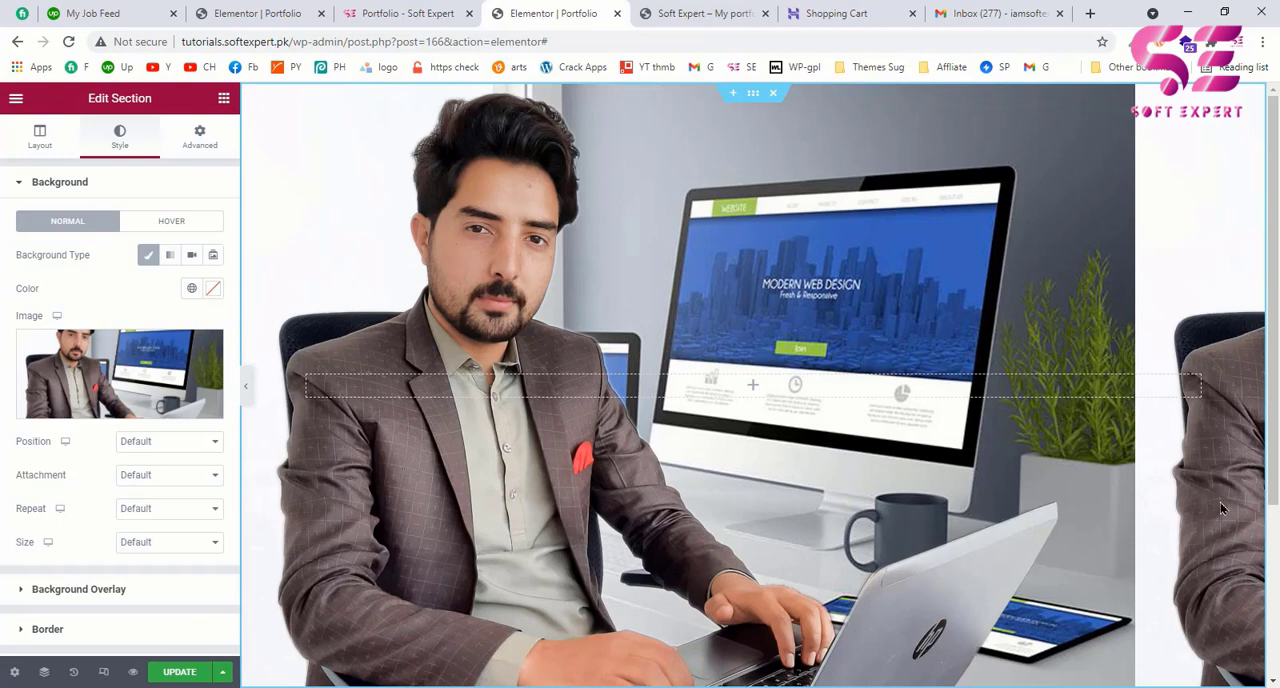
Step: Set the background image's position to Center Center and its attachment to Fixed, and check the scrolling effect
{"action": "left_click", "coordinate": [150, 443]}
{"action": "left_click", "coordinate": [150, 471]}
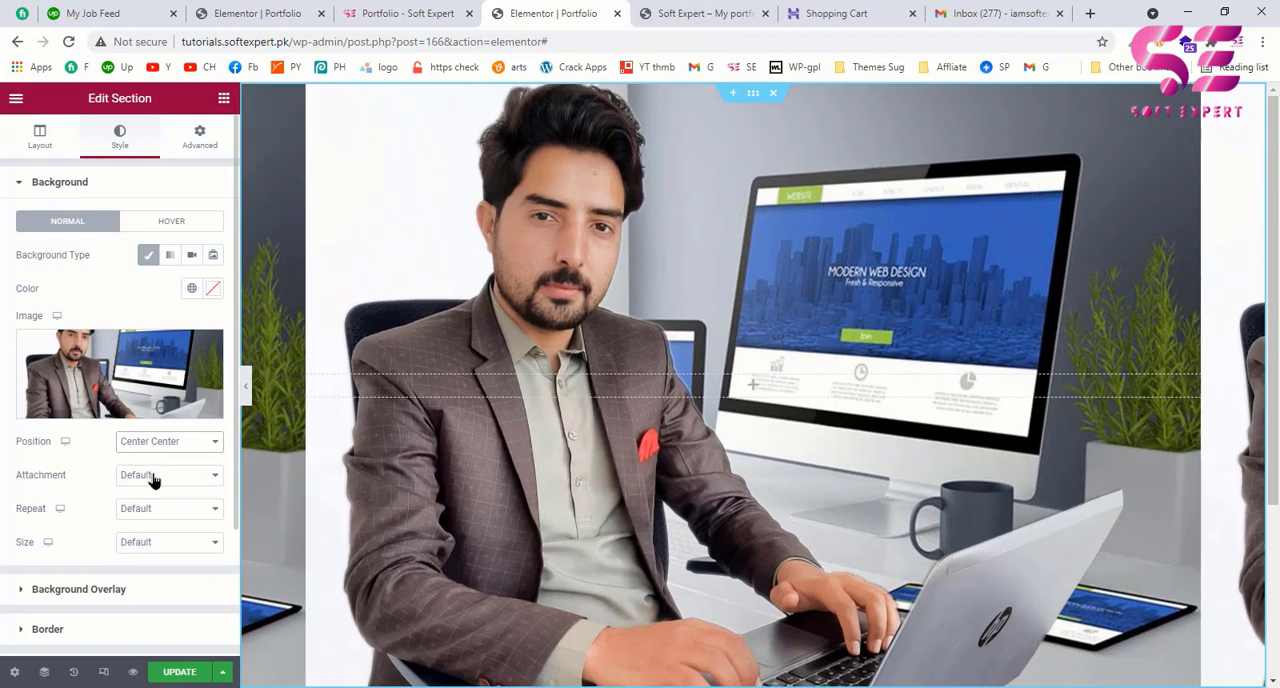
{"action": "left_click", "coordinate": [152, 478]}
{"action": "left_click", "coordinate": [140, 518]}
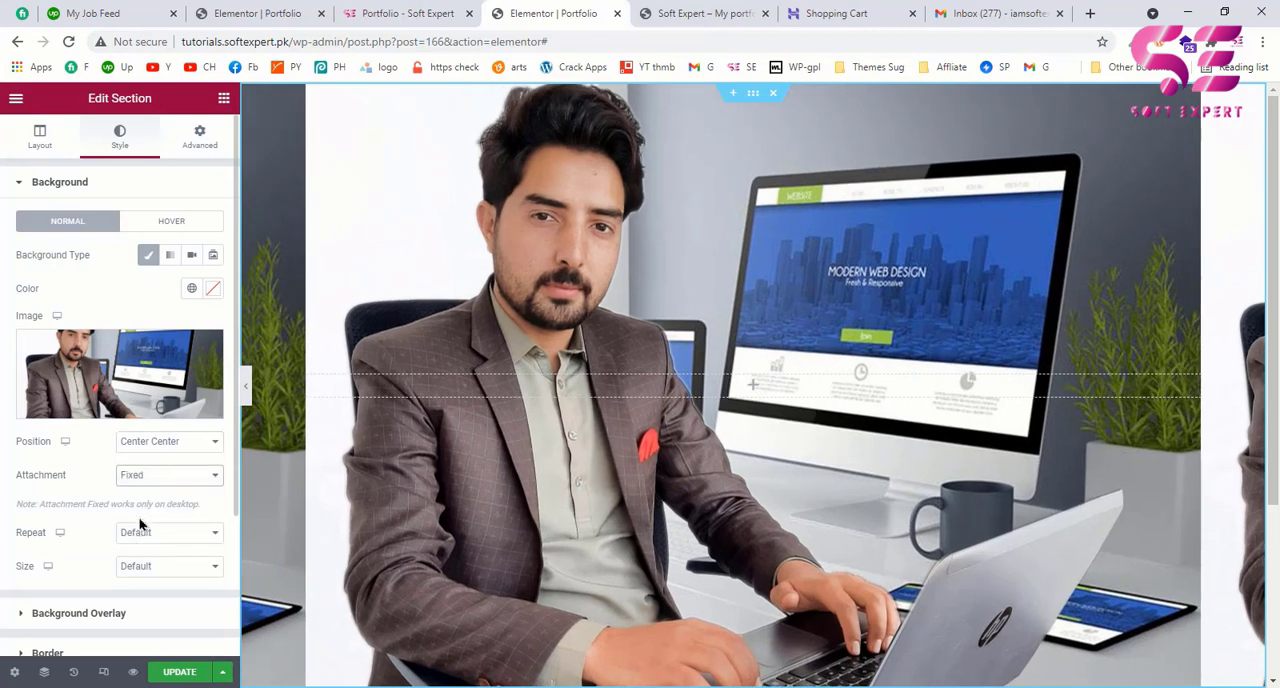
{"action": "scroll", "coordinate": [562, 460], "scroll_direction": "down", "scroll_amount": 3}
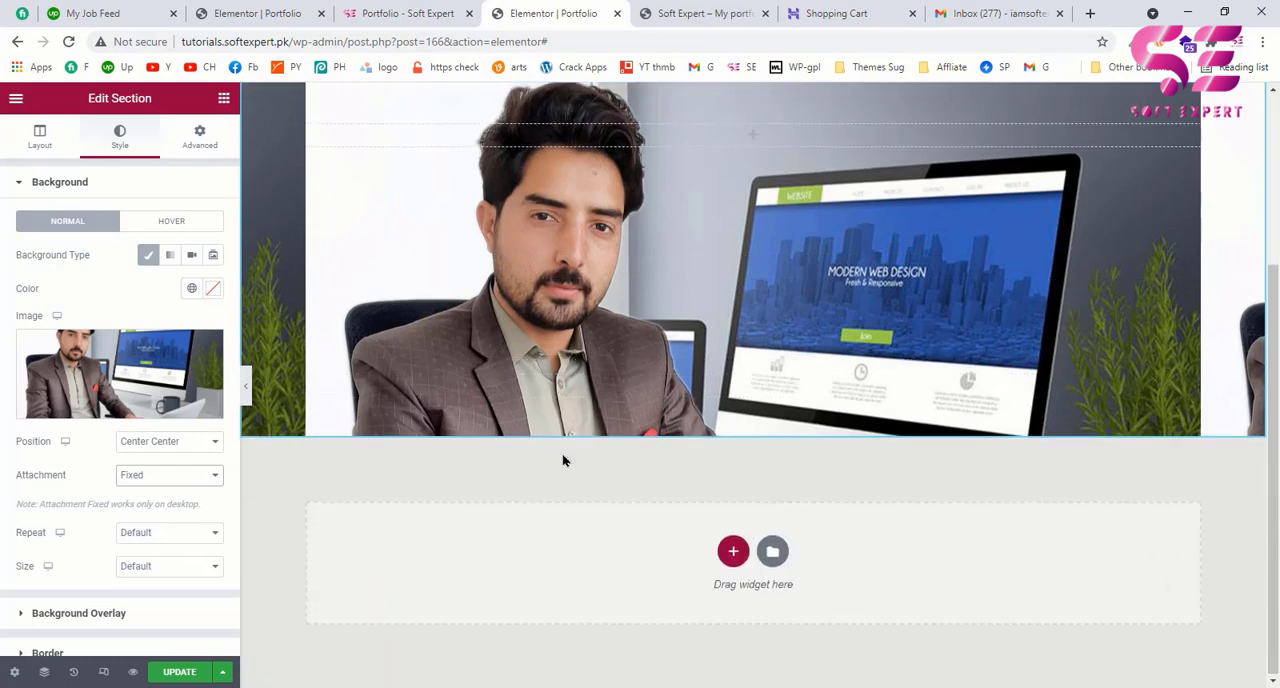
{"action": "scroll", "coordinate": [562, 460], "scroll_direction": "up", "scroll_amount": 3}
{"action": "scroll", "coordinate": [562, 460], "scroll_direction": "down", "scroll_amount": 3}
{"action": "scroll", "coordinate": [562, 460], "scroll_direction": "up", "scroll_amount": 3}
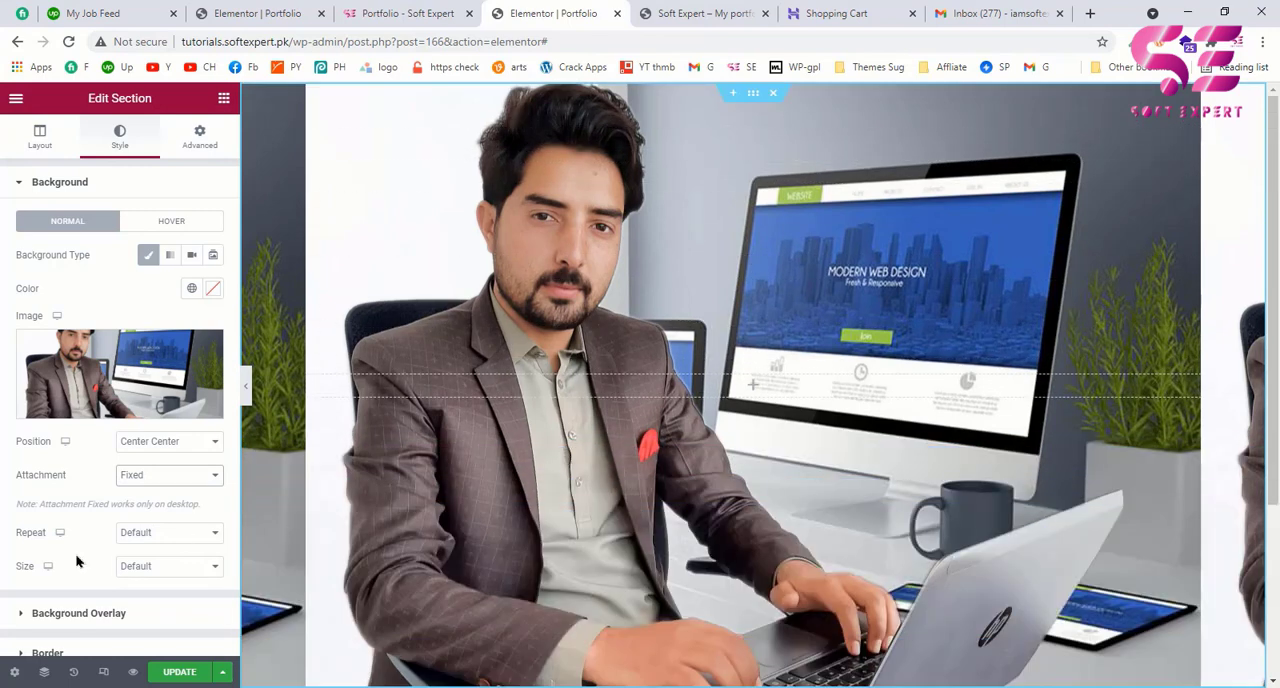
Step: Set the background image to No-repeat with its size as Cover
{"action": "left_click", "coordinate": [168, 533]}
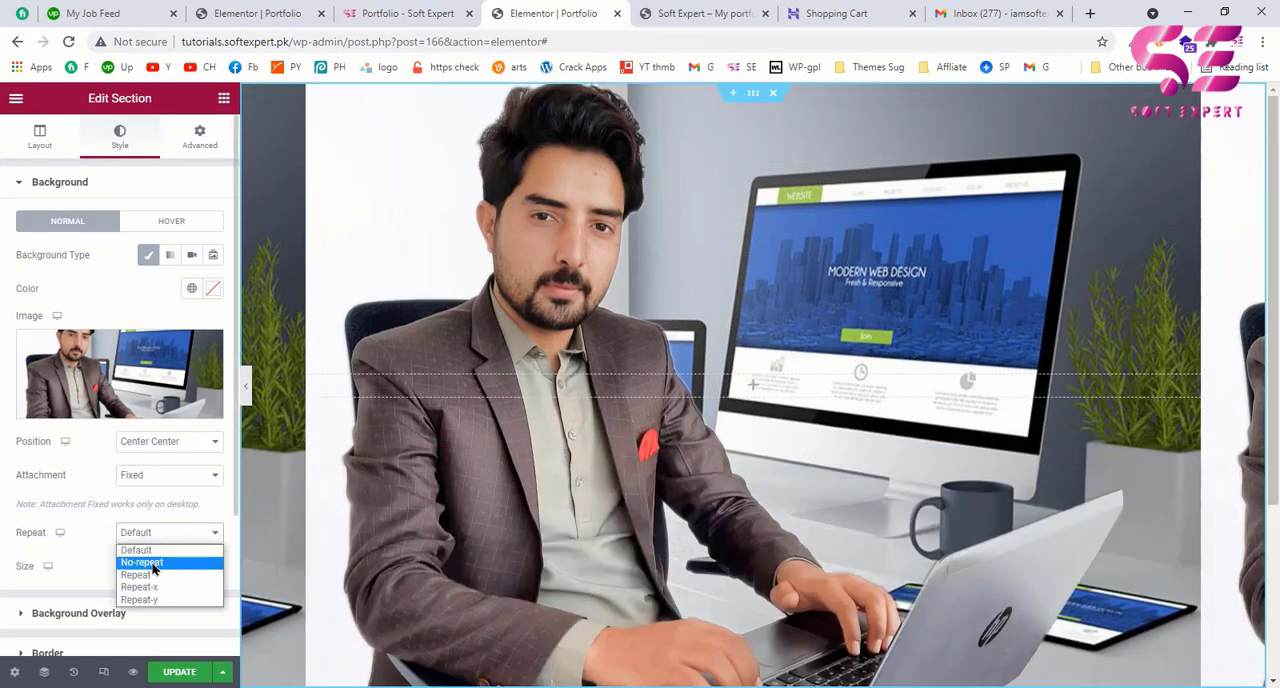
{"action": "left_click", "coordinate": [153, 565]}
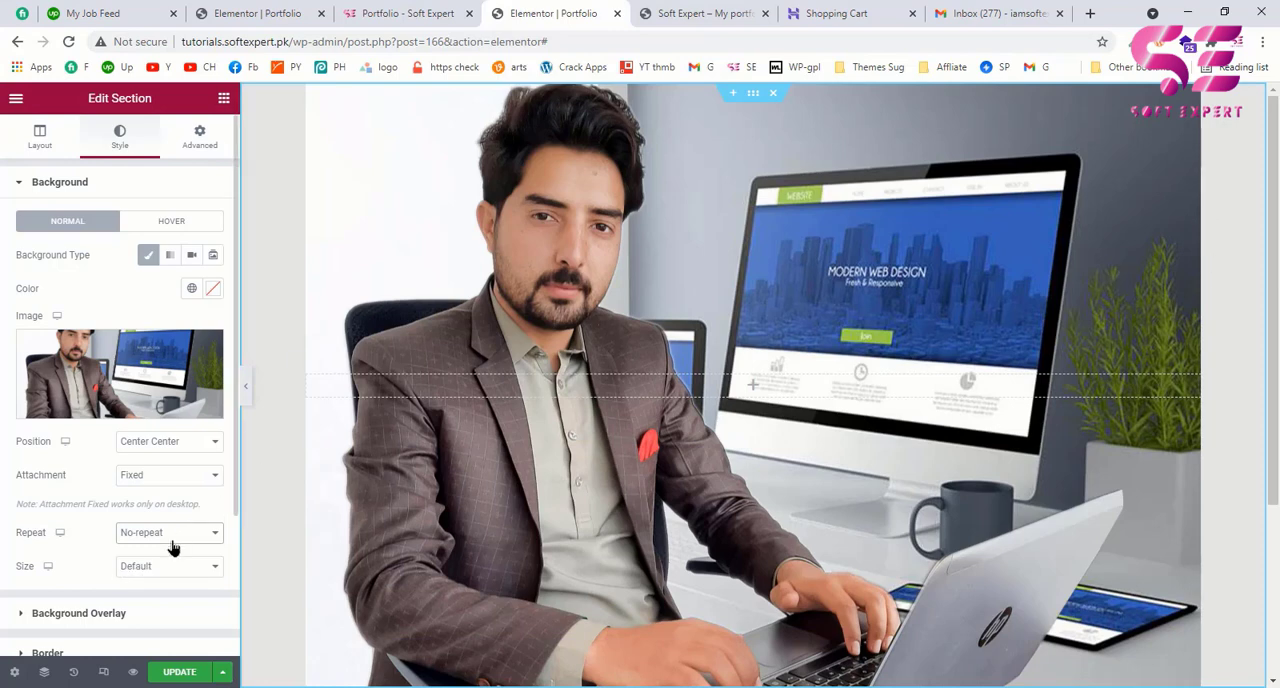
{"action": "left_click", "coordinate": [155, 567]}
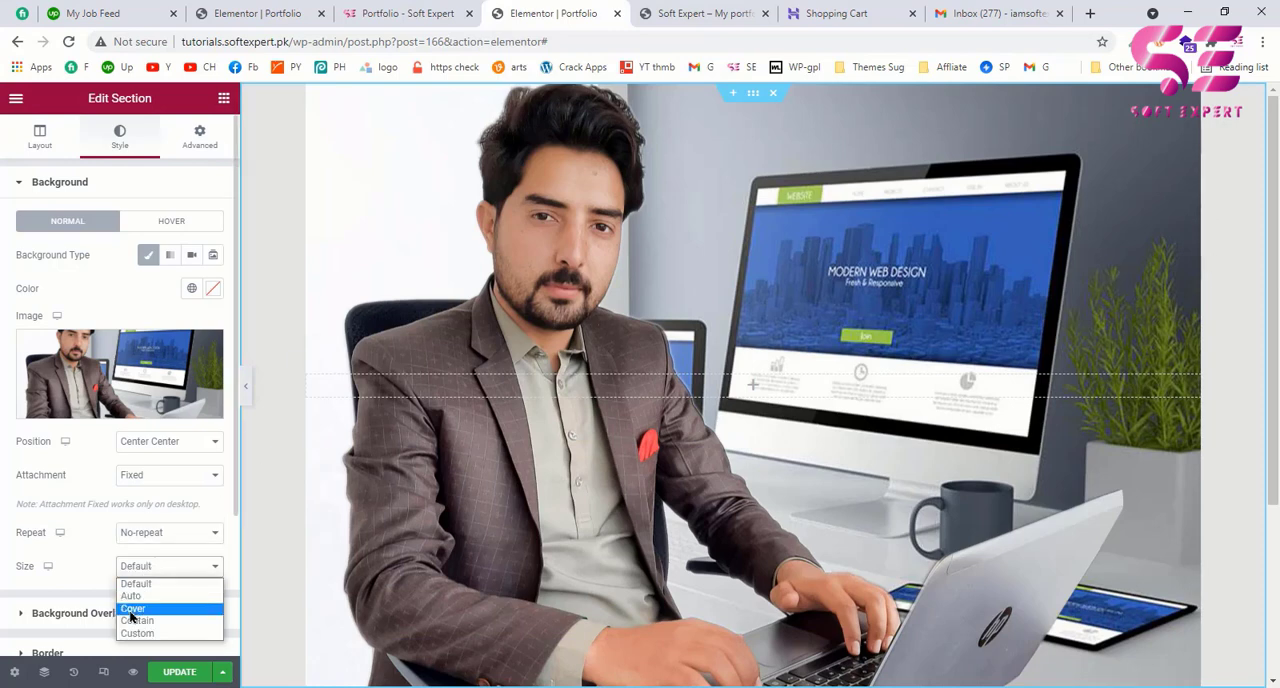
{"action": "left_click", "coordinate": [132, 609]}
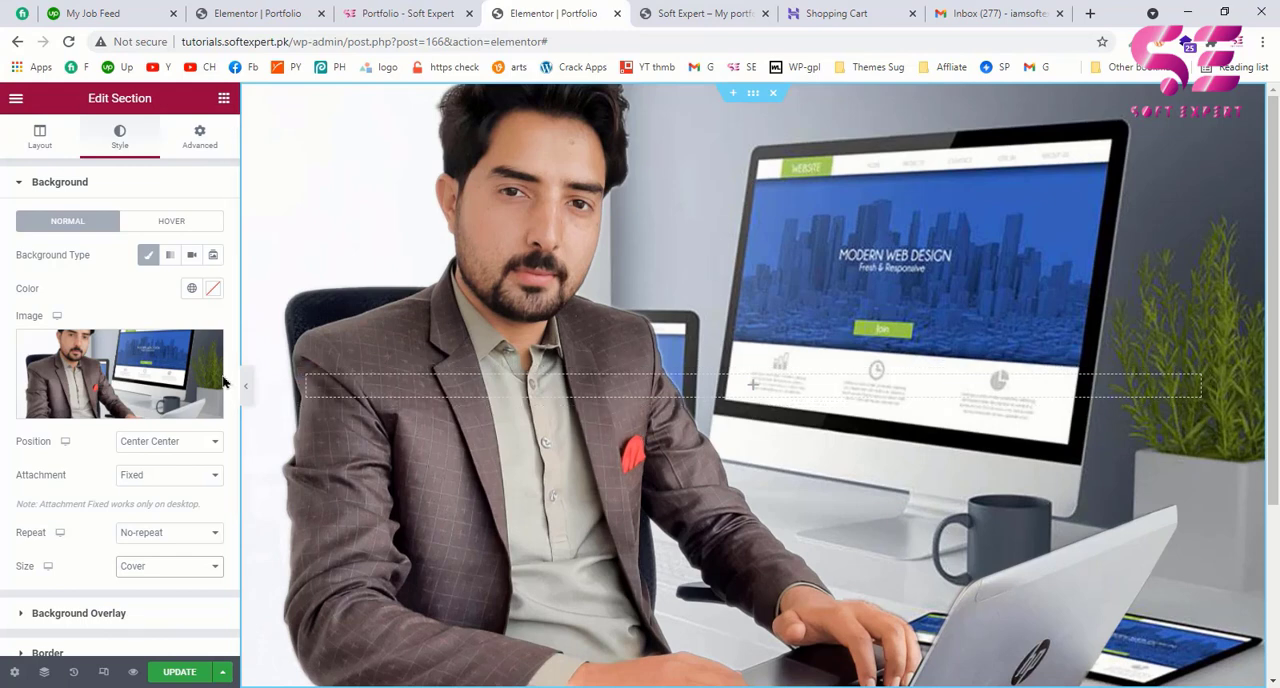
Step: Check the example page's hero and give the section a Classic background overlay in black (#000000)
{"action": "left_click", "coordinate": [410, 13]}
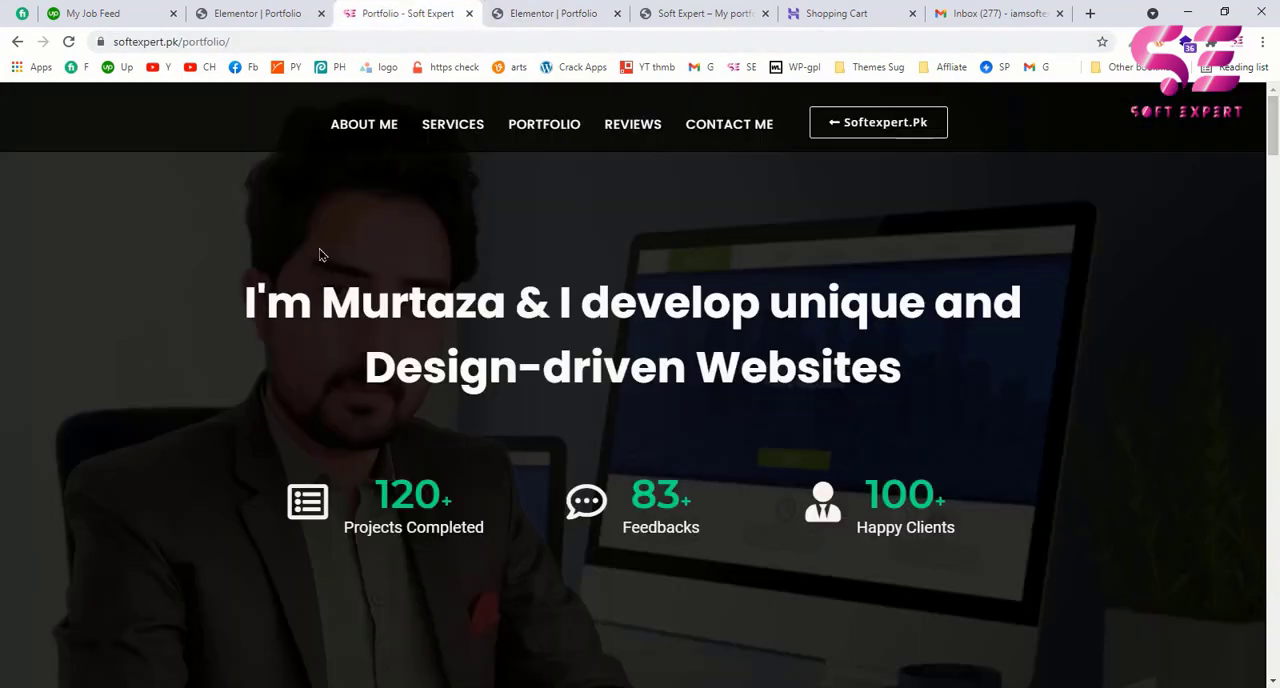
{"action": "left_click", "coordinate": [553, 13]}
{"action": "scroll", "coordinate": [20, 465], "scroll_direction": "down", "scroll_amount": 3}
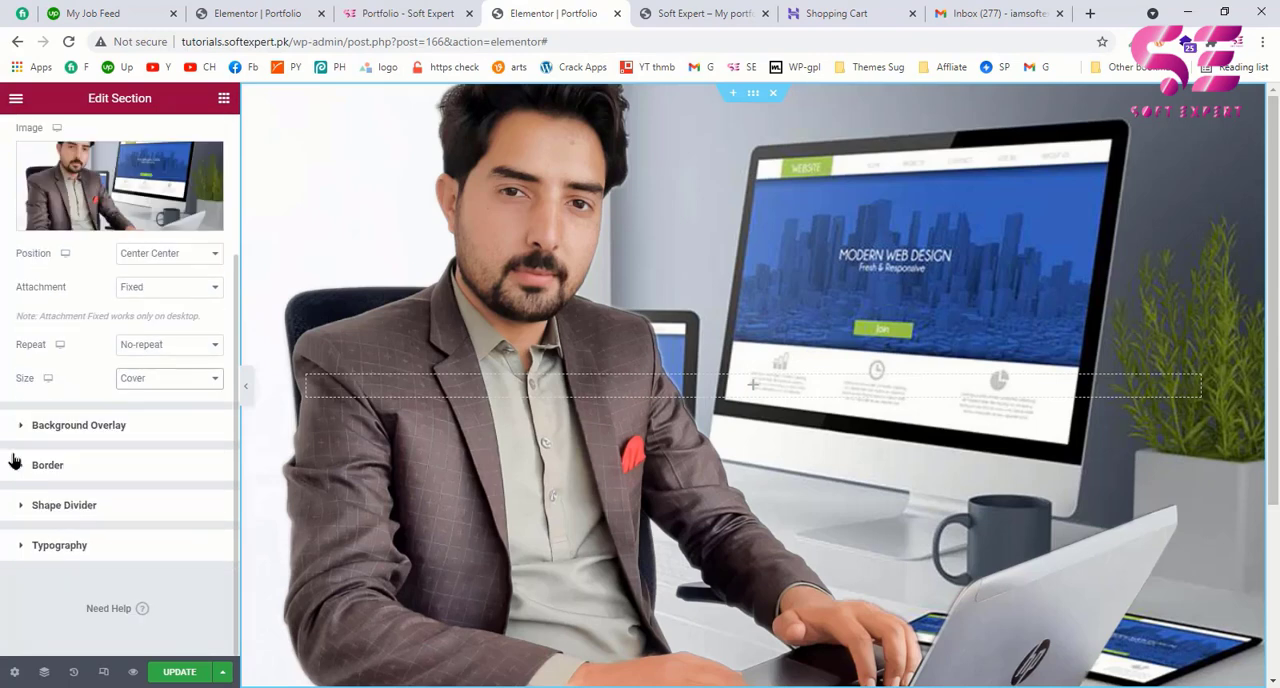
{"action": "left_click", "coordinate": [60, 428]}
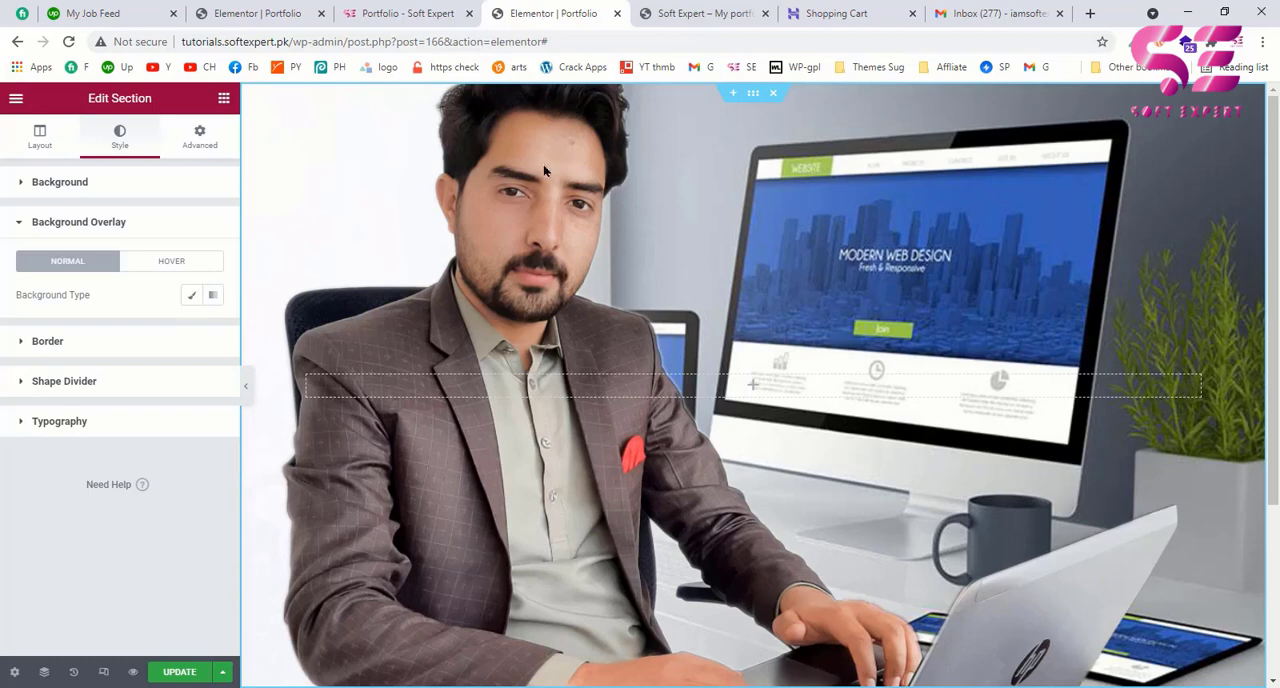
{"action": "left_click", "coordinate": [191, 298]}
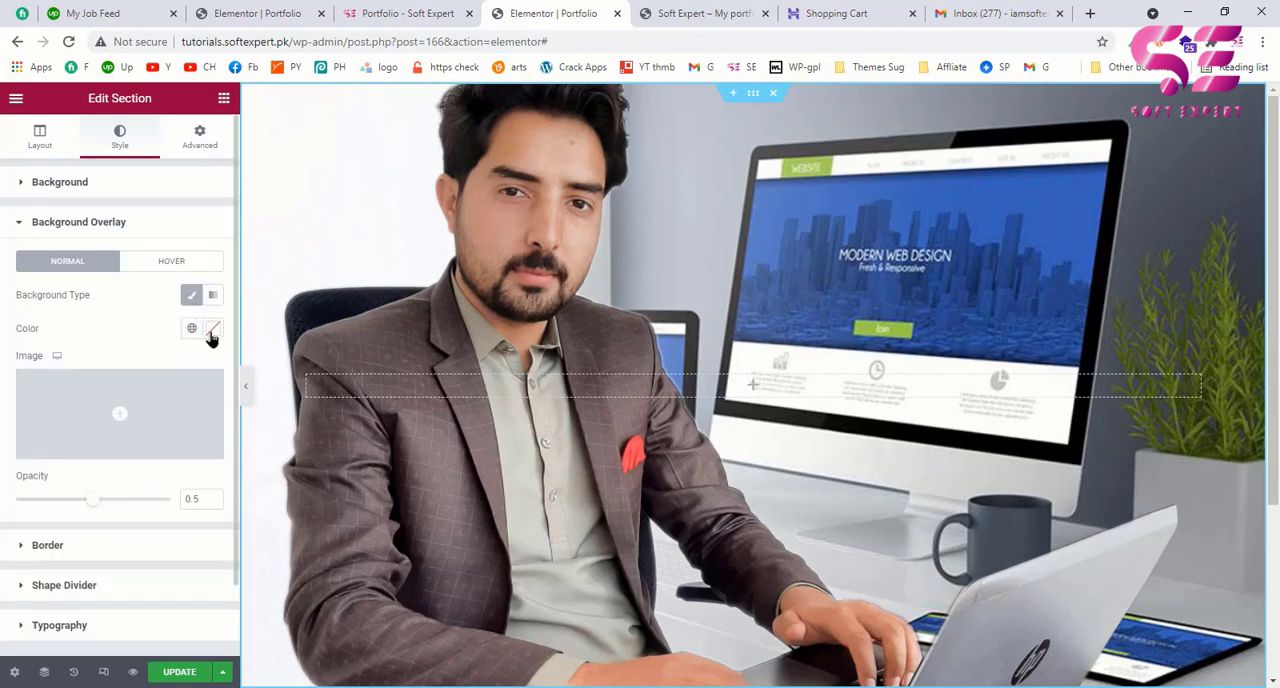
{"action": "left_click", "coordinate": [212, 330]}
{"action": "left_click_drag", "start_coordinate": [95, 445], "coordinate": [18, 535]}
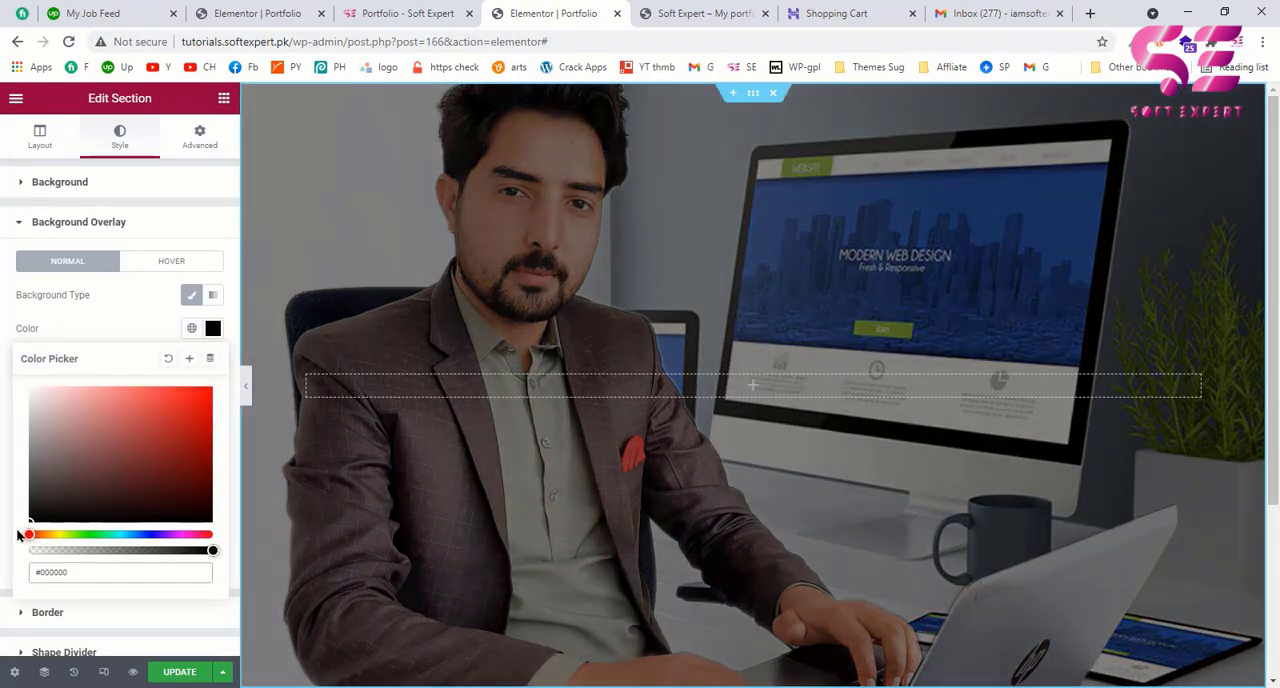
{"action": "left_click", "coordinate": [121, 329]}
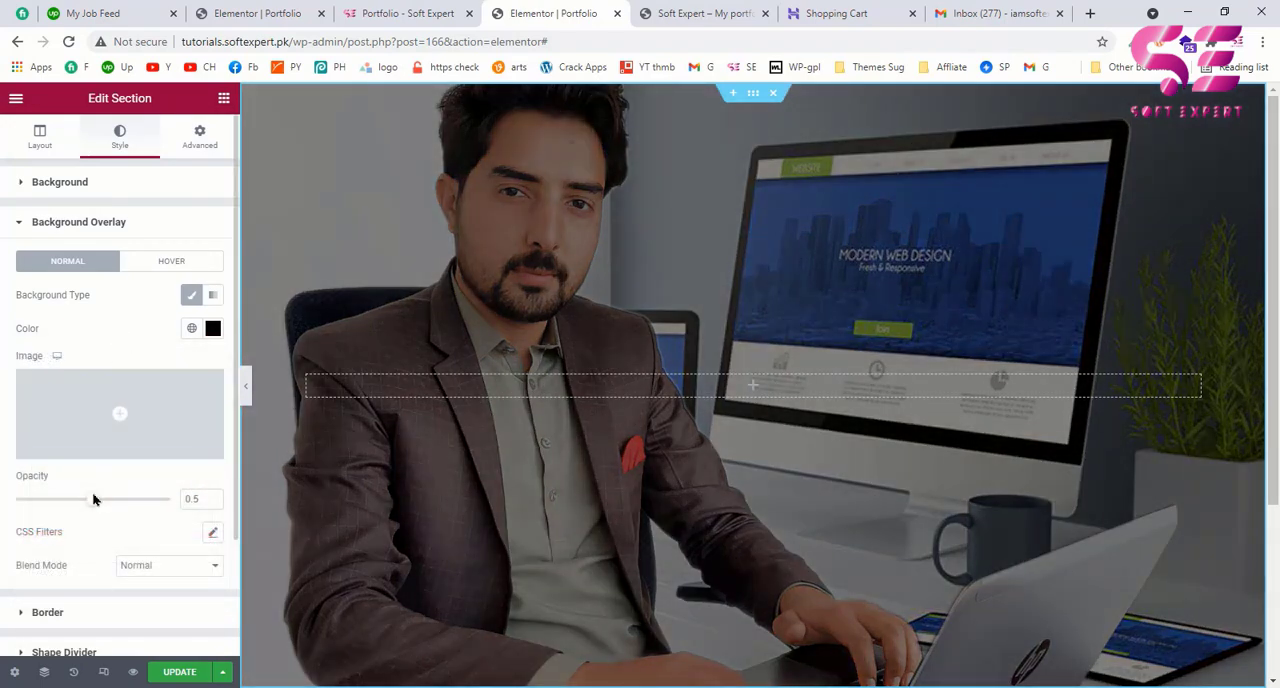
Step: Set the background overlay's opacity to 0.75 and compare the darkness with the example page's hero
{"action": "left_click_drag", "start_coordinate": [91, 507], "coordinate": [128, 504]}
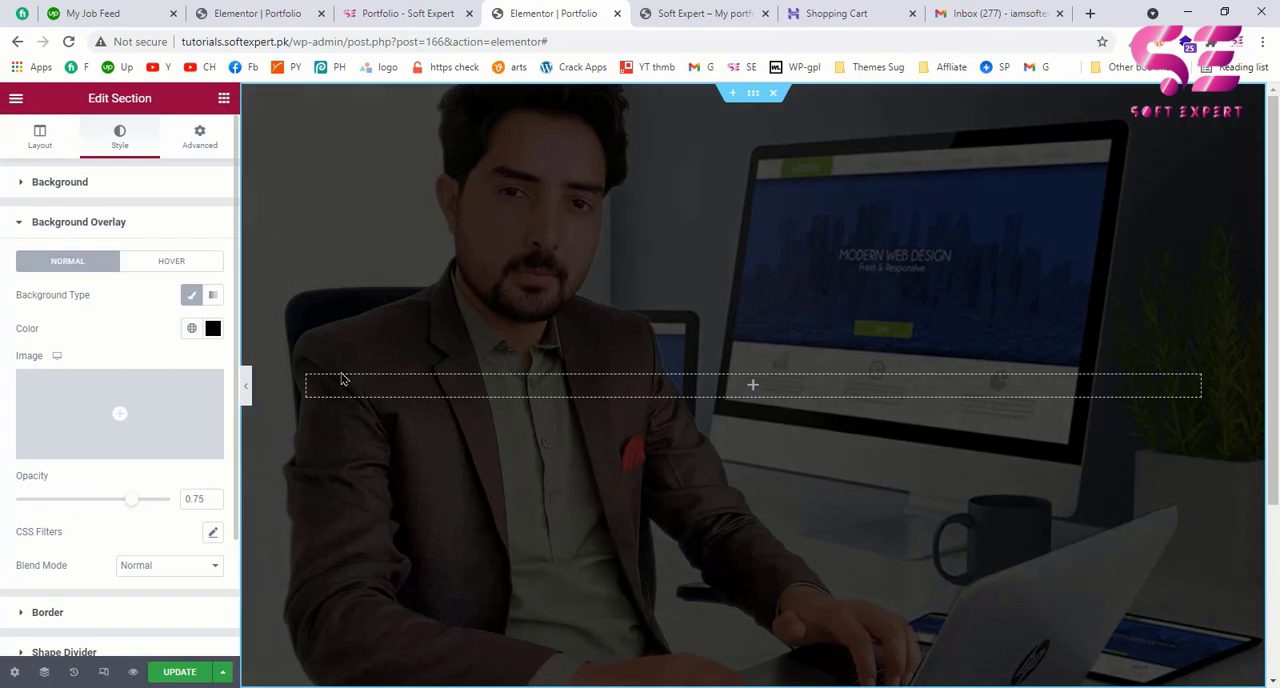
{"action": "left_click", "coordinate": [440, 10]}
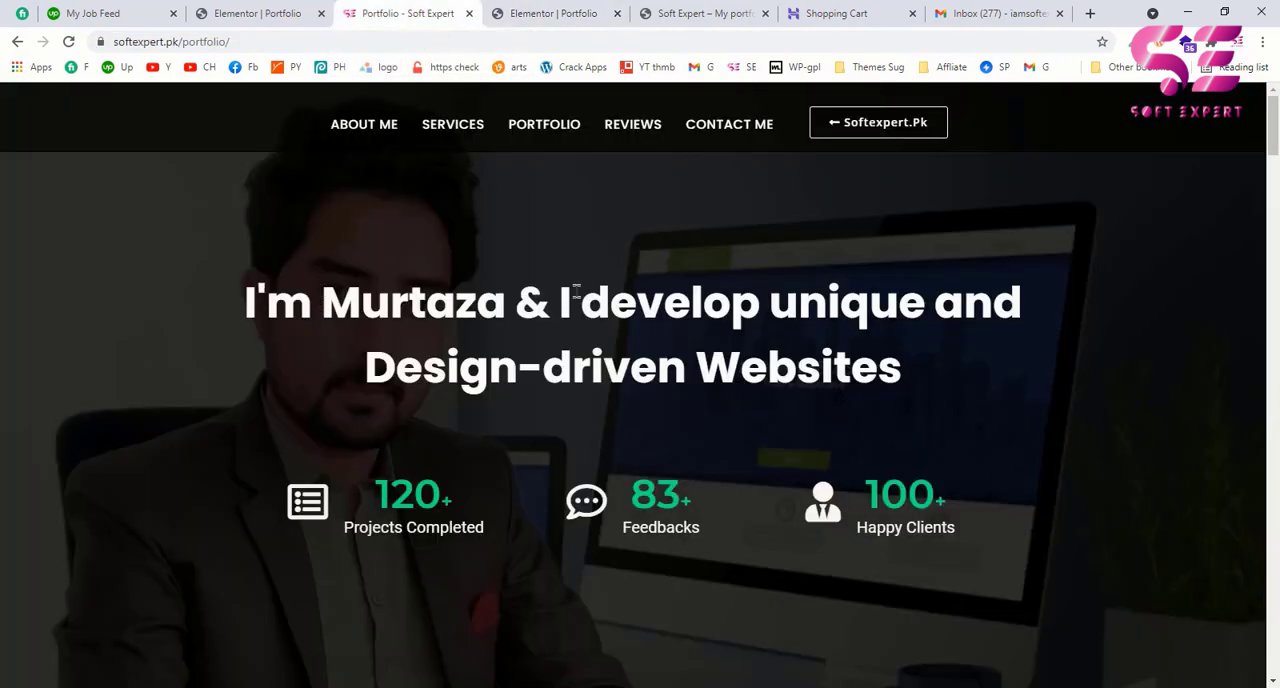
{"action": "left_click", "coordinate": [575, 5]}
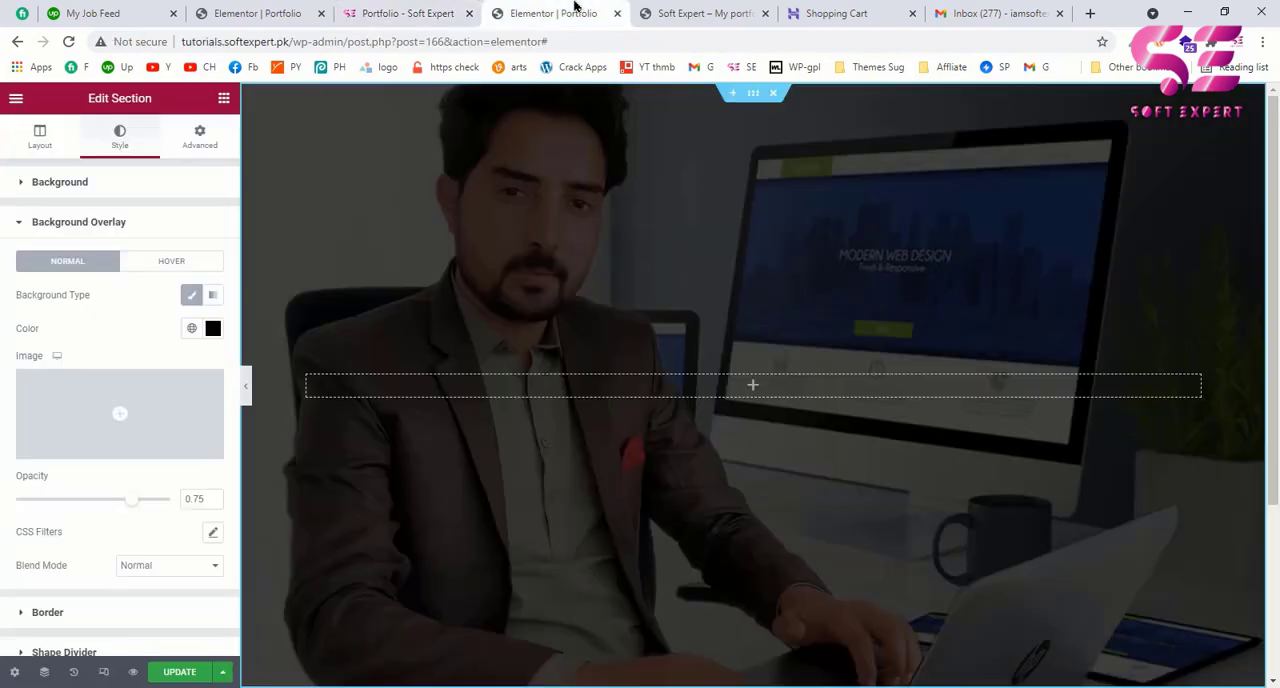
Step: Add a Heading widget to the hero section's empty column
{"action": "left_click", "coordinate": [226, 101]}
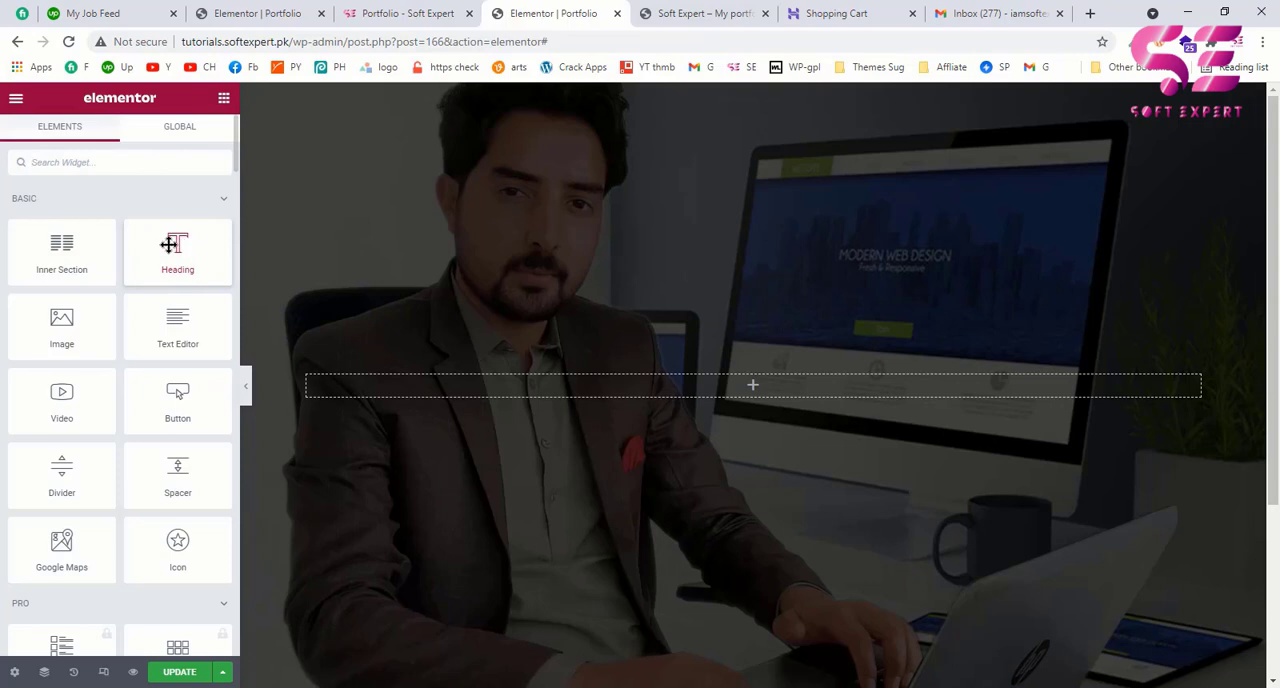
{"action": "left_click_drag", "start_coordinate": [197, 229], "coordinate": [609, 394]}
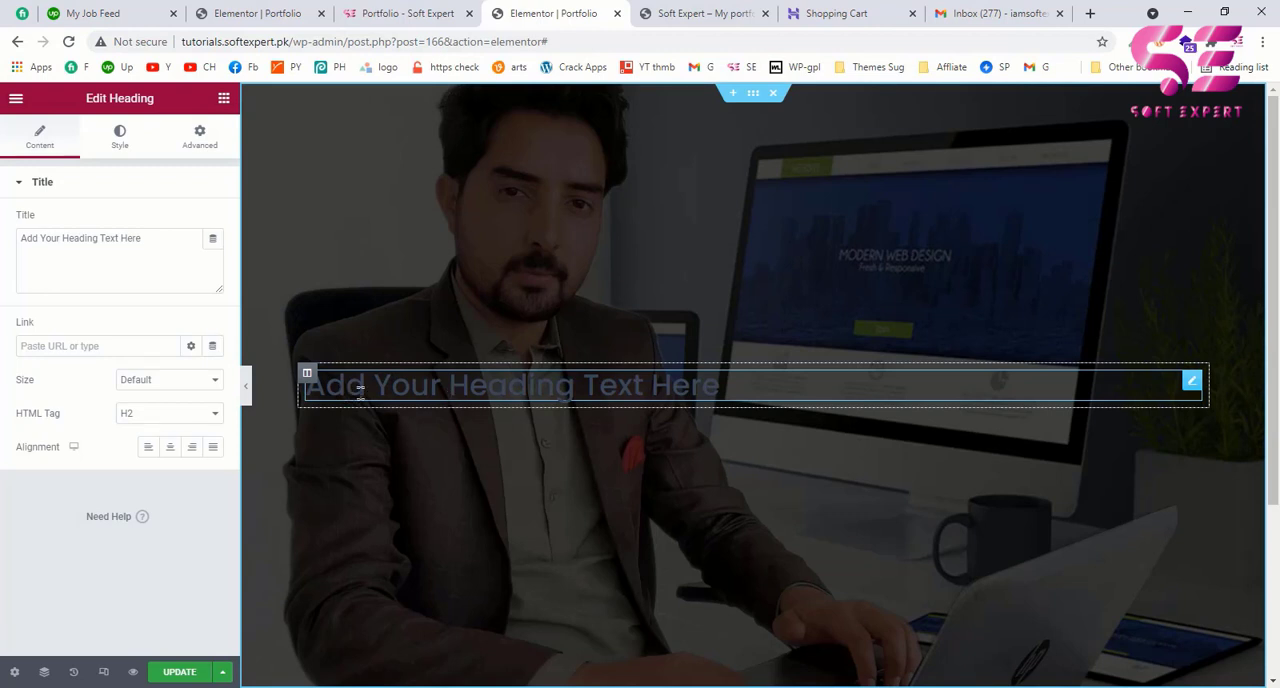
Step: Replace the heading's title with the headline copied from the example page's hero and set its HTML tag to H1
{"action": "left_click", "coordinate": [405, 13]}
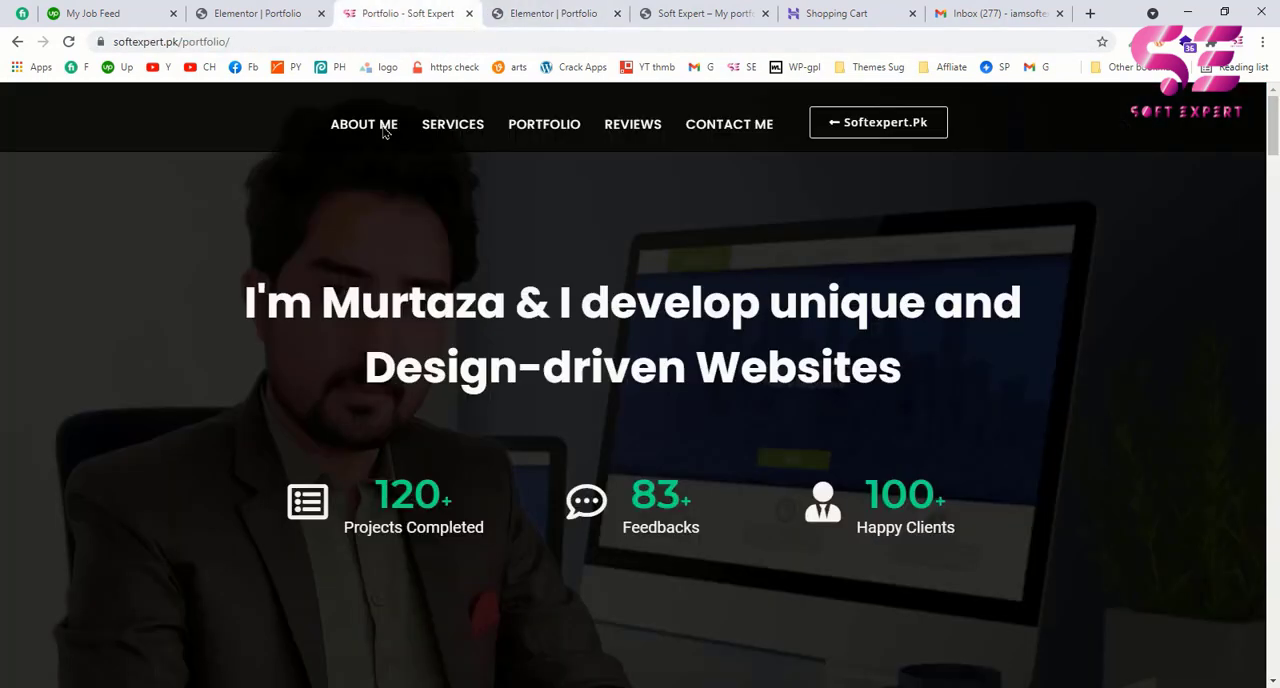
{"action": "left_click_drag", "start_coordinate": [250, 290], "coordinate": [918, 371]}
{"action": "key", "text": "ctrl+c"}
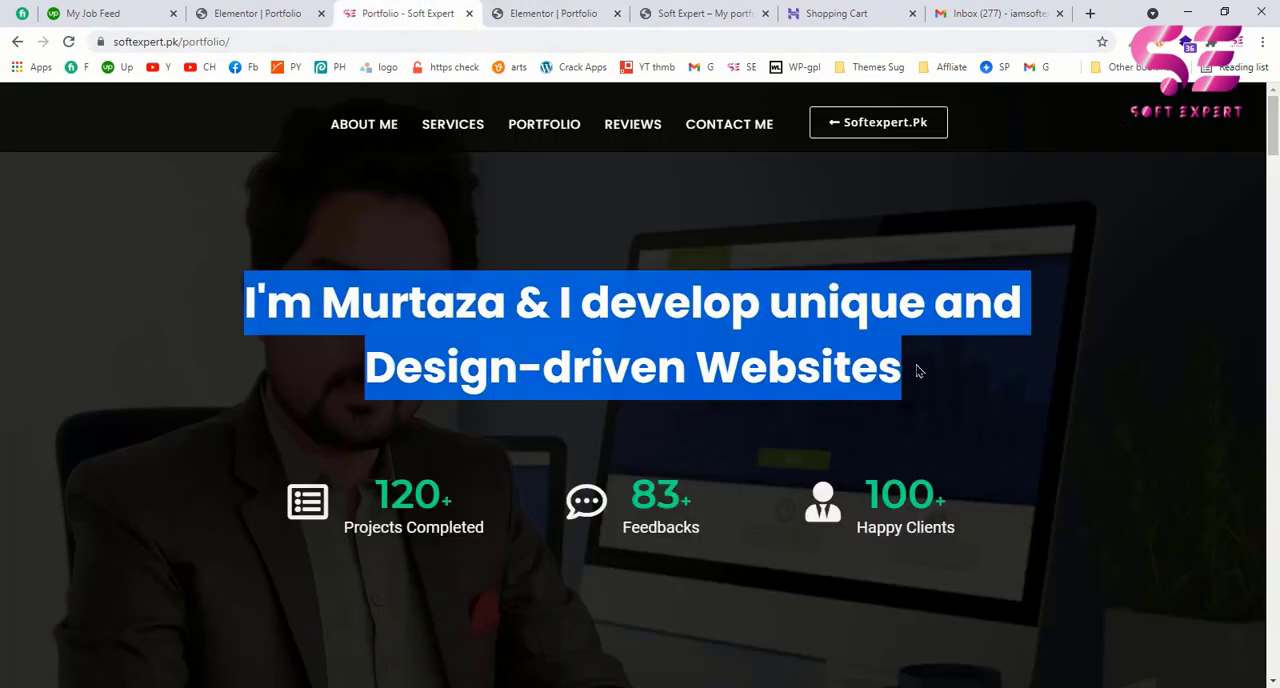
{"action": "left_click", "coordinate": [555, 13]}
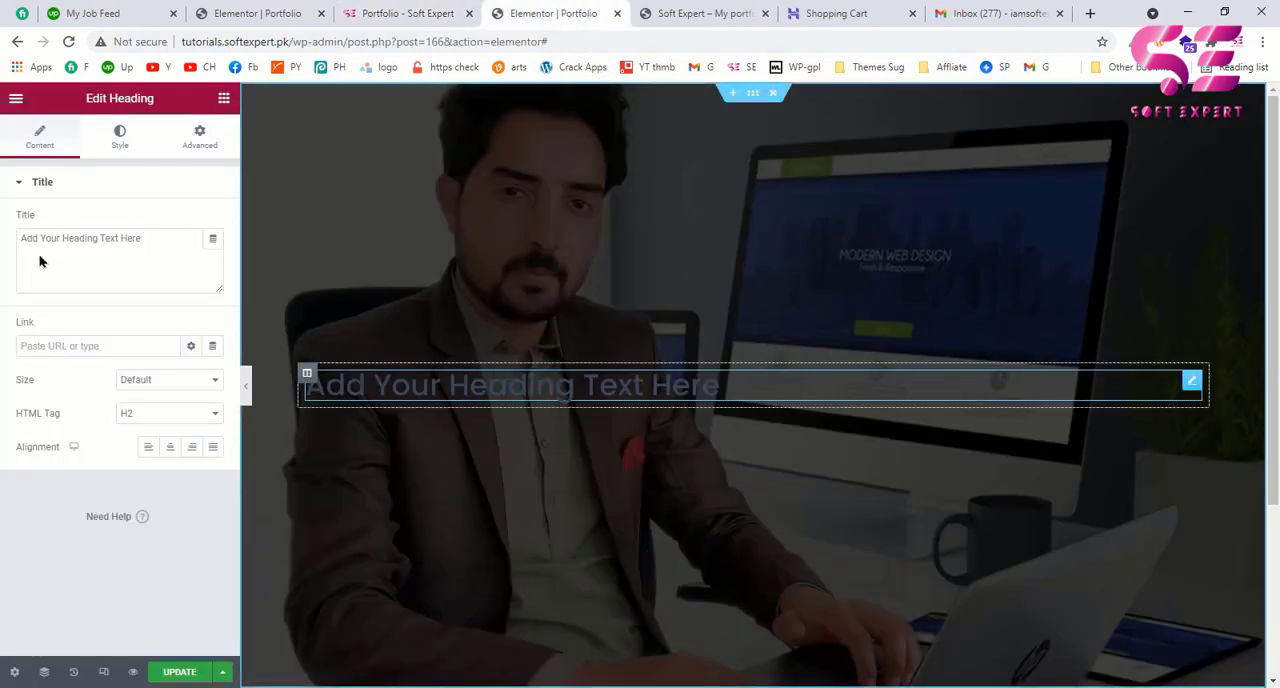
{"action": "triple_click", "coordinate": [87, 250]}
{"action": "key", "text": "ctrl+v"}
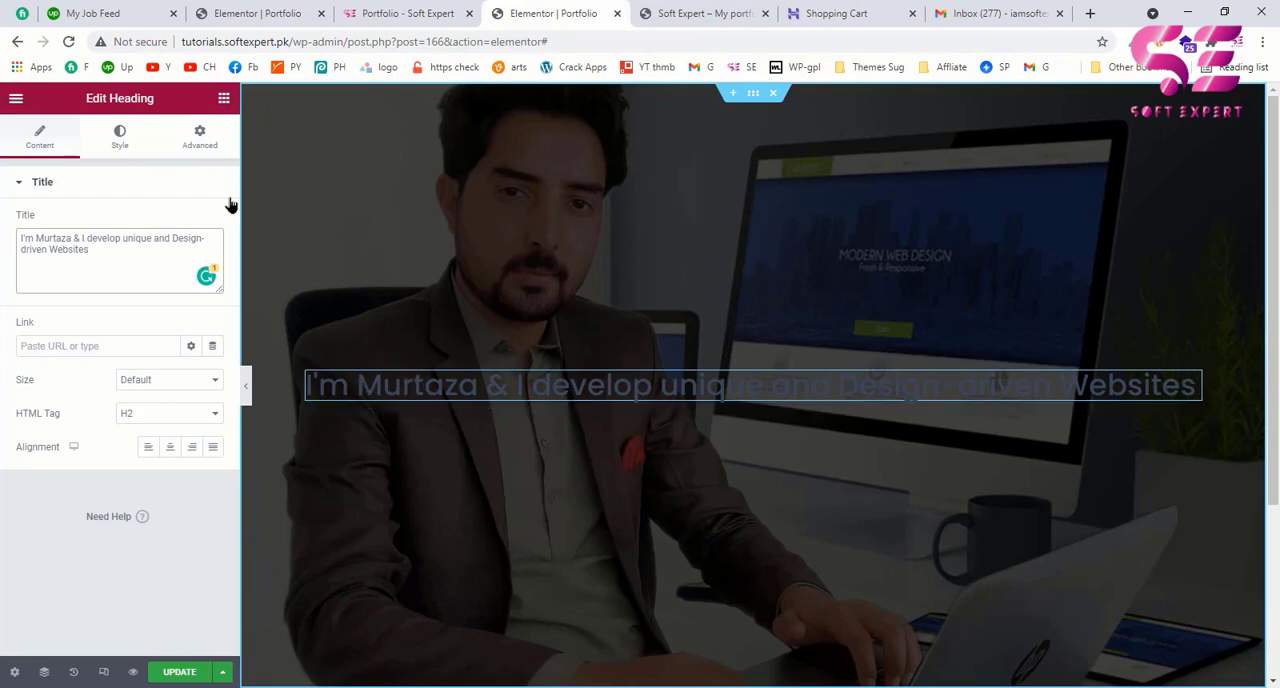
{"action": "left_click", "coordinate": [137, 415]}
{"action": "left_click", "coordinate": [134, 431]}
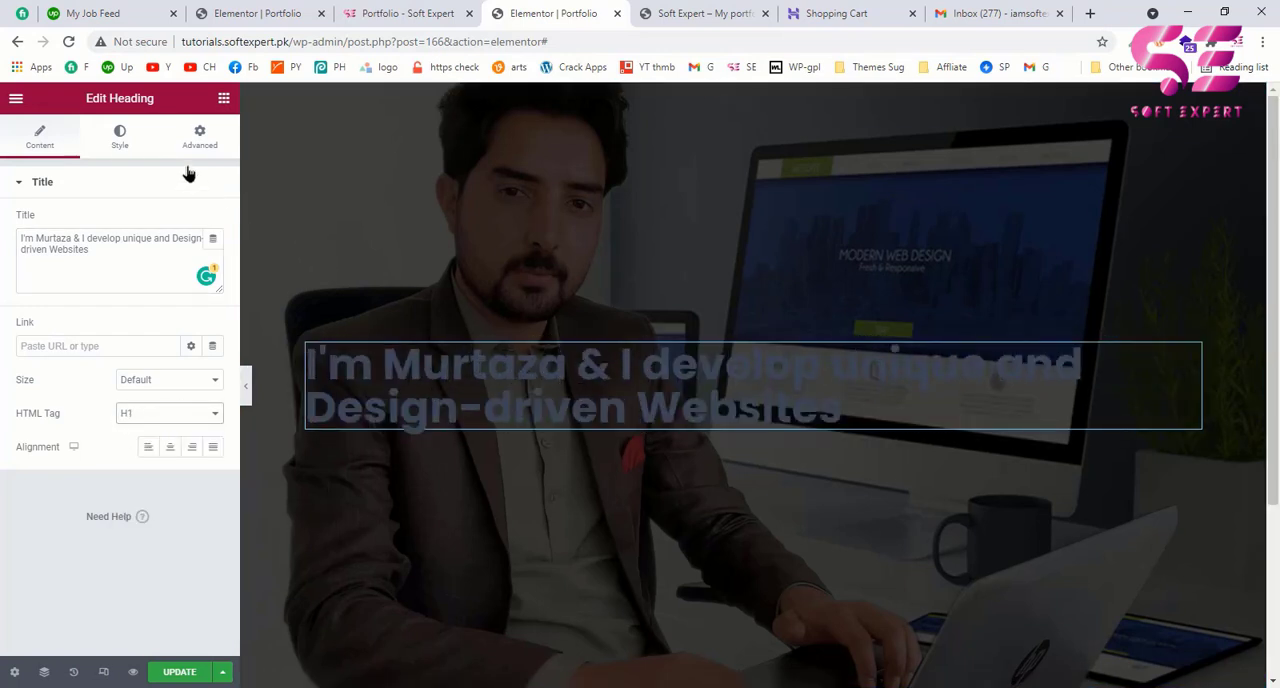
Step: Set the hero heading's text color to white and its alignment to Center
{"action": "left_click", "coordinate": [115, 147]}
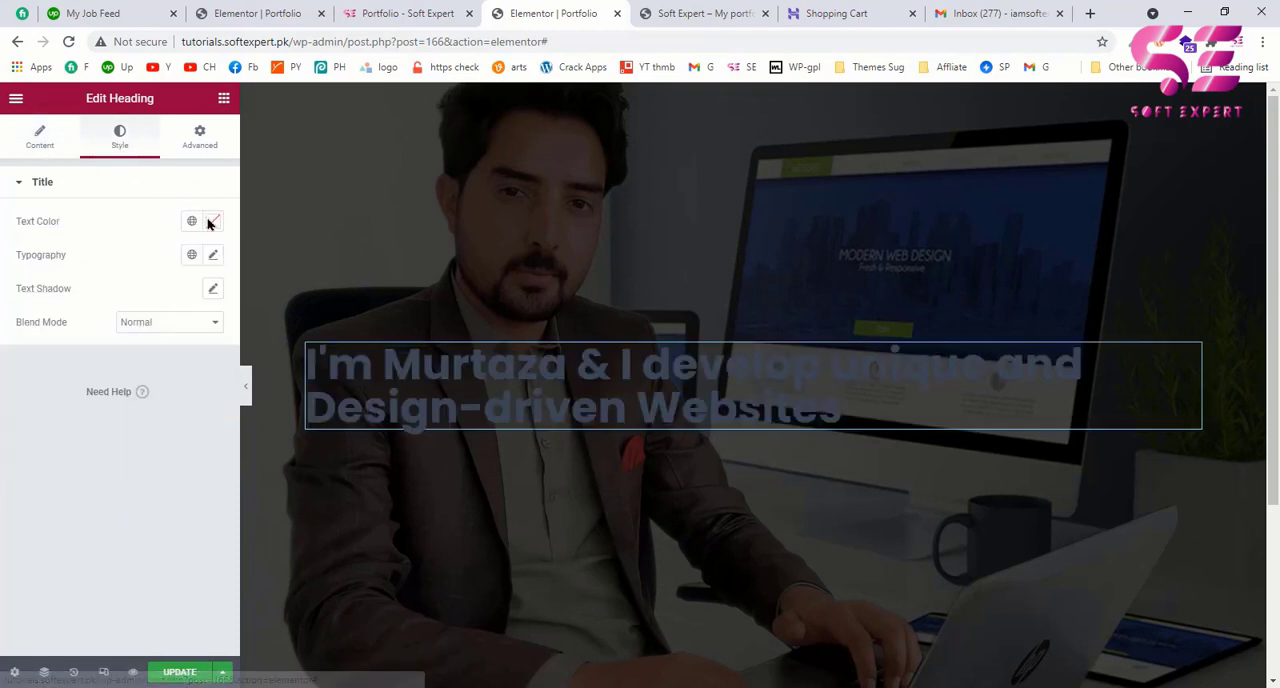
{"action": "left_click", "coordinate": [211, 221]}
{"action": "left_click_drag", "start_coordinate": [115, 301], "coordinate": [30, 283]}
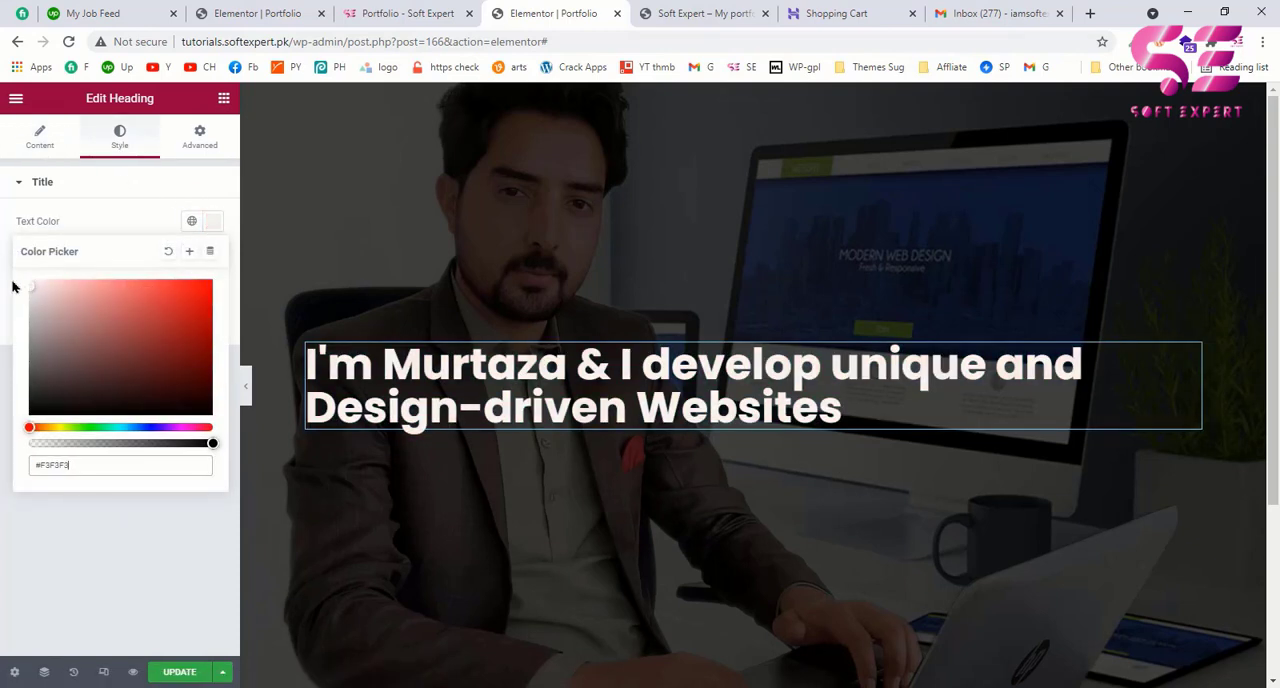
{"action": "left_click", "coordinate": [129, 185]}
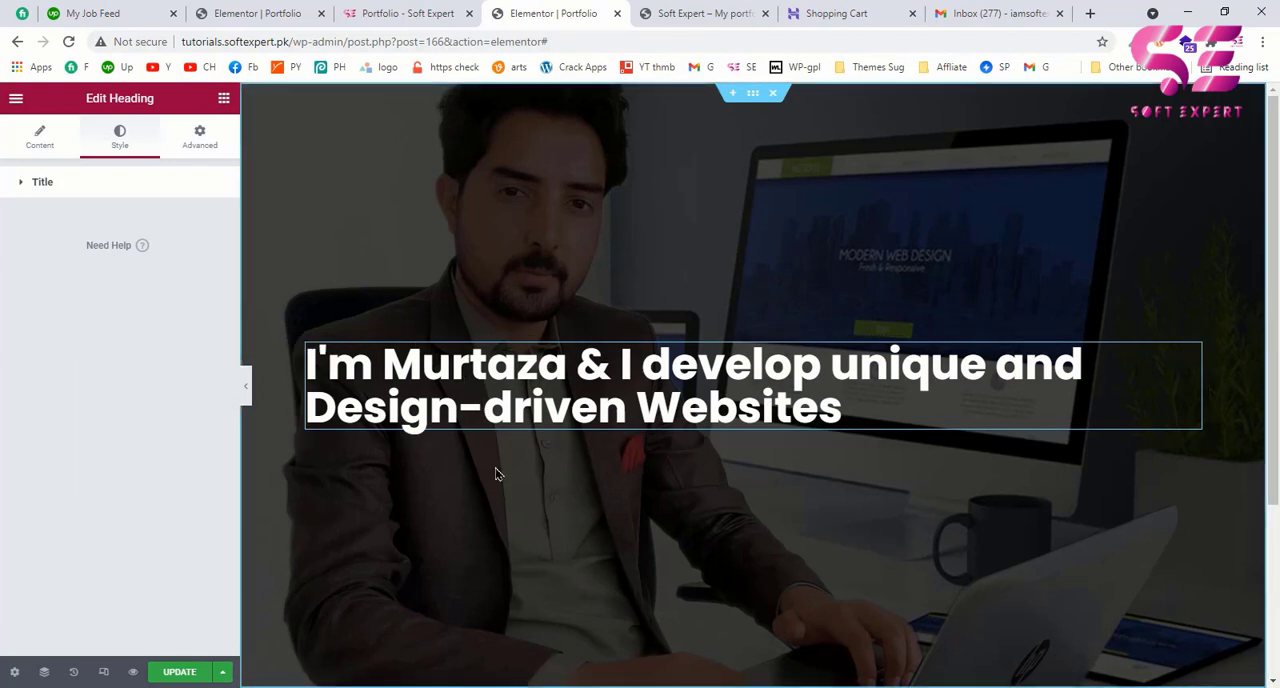
{"action": "left_click", "coordinate": [42, 136]}
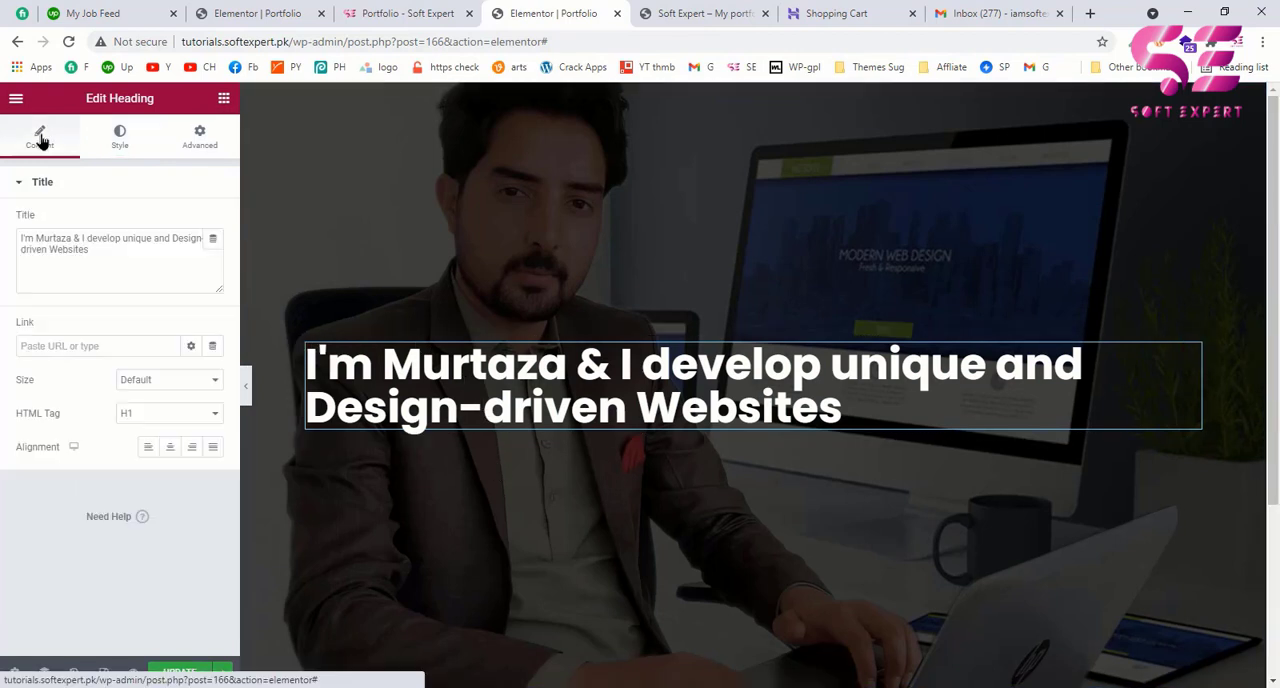
{"action": "left_click", "coordinate": [170, 447]}
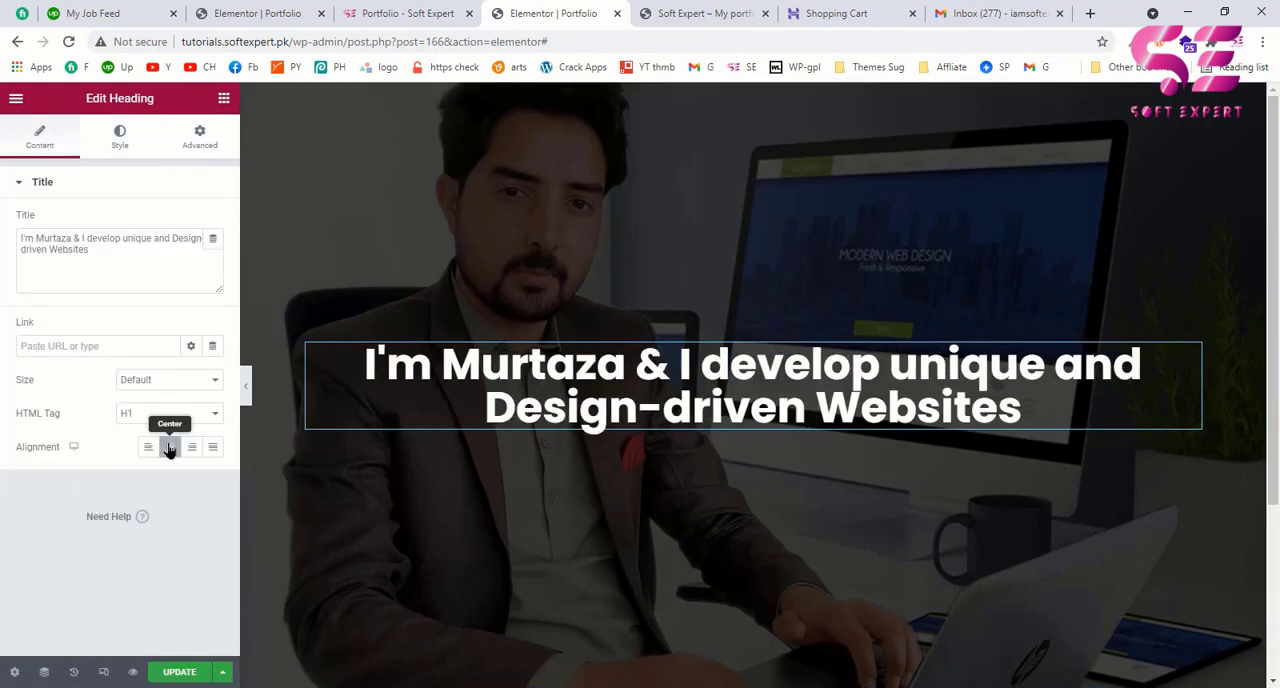
Step: Set the heading's line-height to 1.5 em and compare its spacing with the example page's headline
{"action": "left_click", "coordinate": [418, 15]}
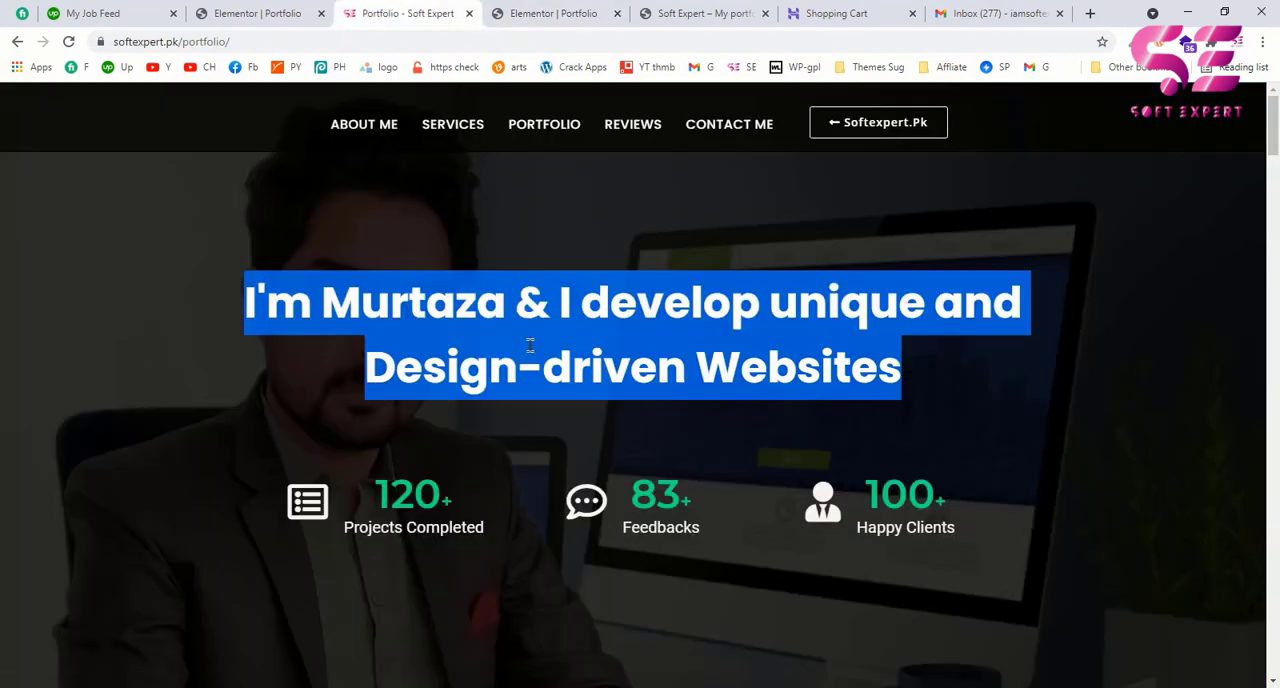
{"action": "left_click", "coordinate": [519, 357]}
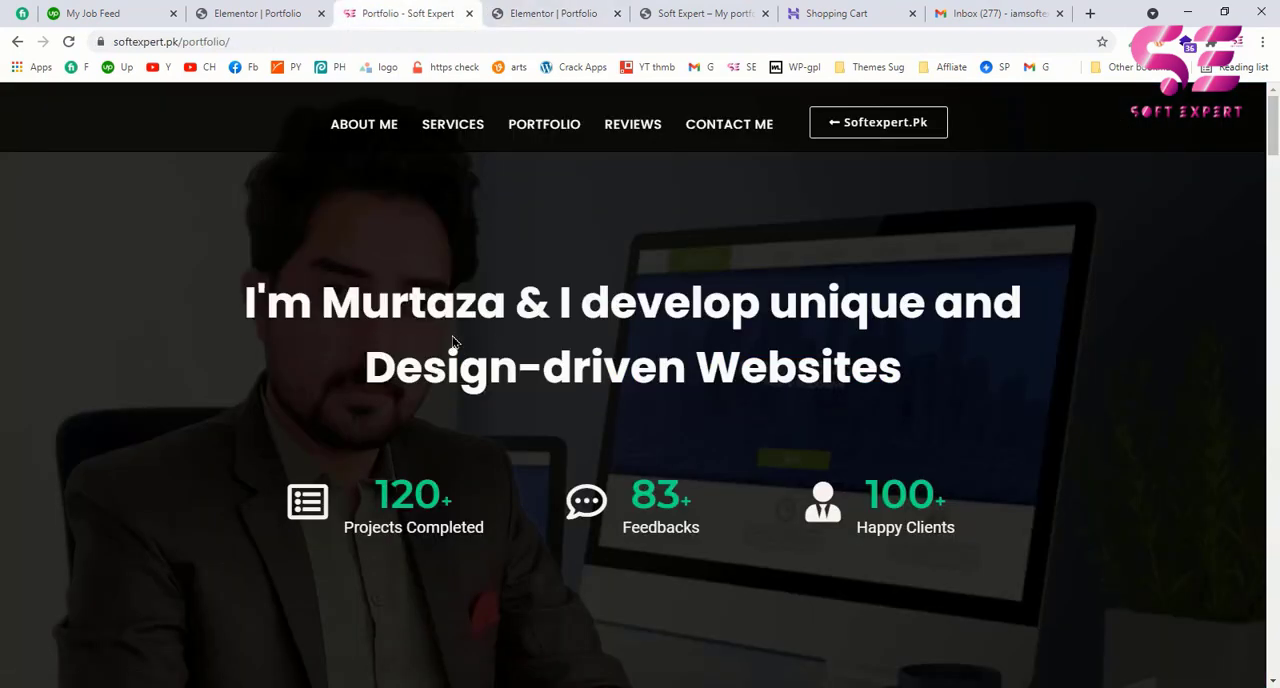
{"action": "left_click", "coordinate": [531, 10]}
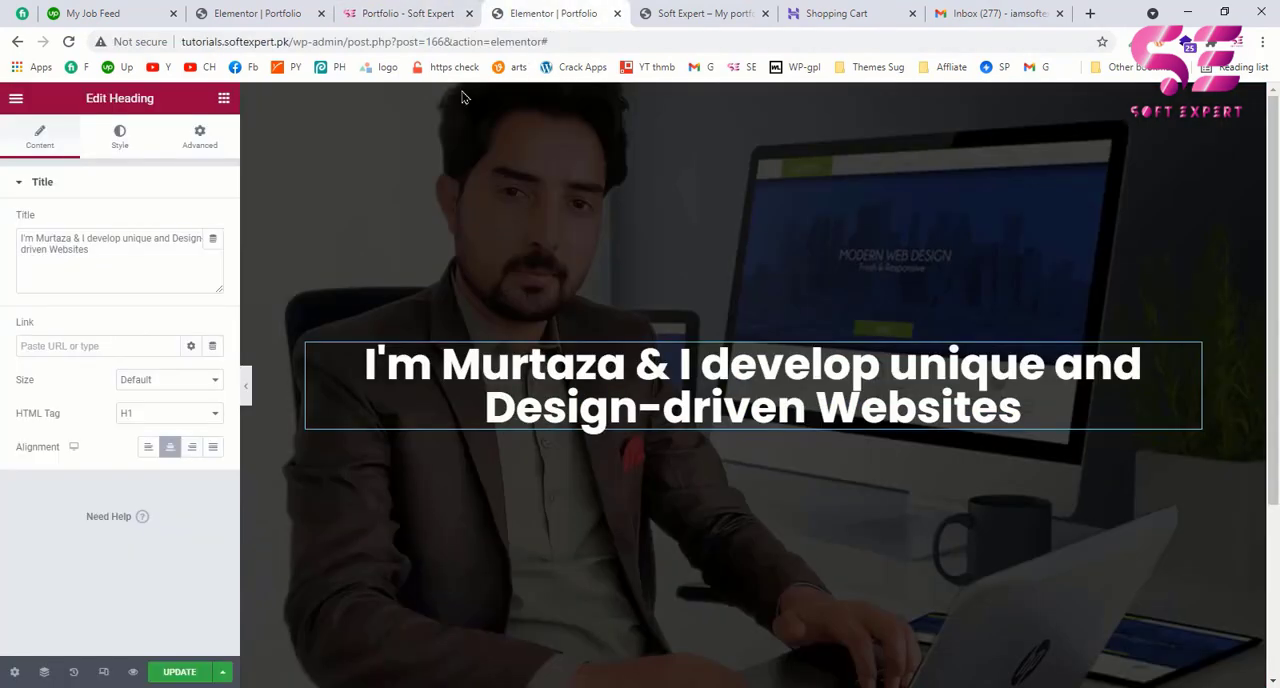
{"action": "left_click", "coordinate": [119, 138]}
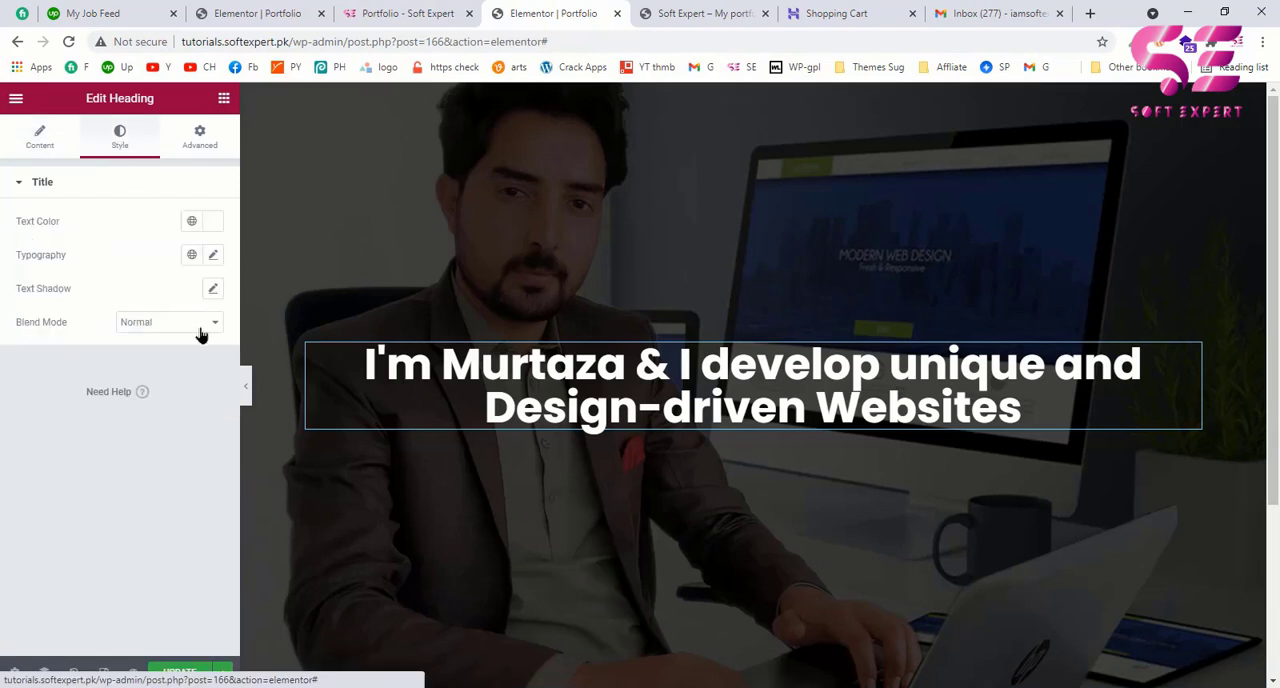
{"action": "left_click", "coordinate": [211, 258]}
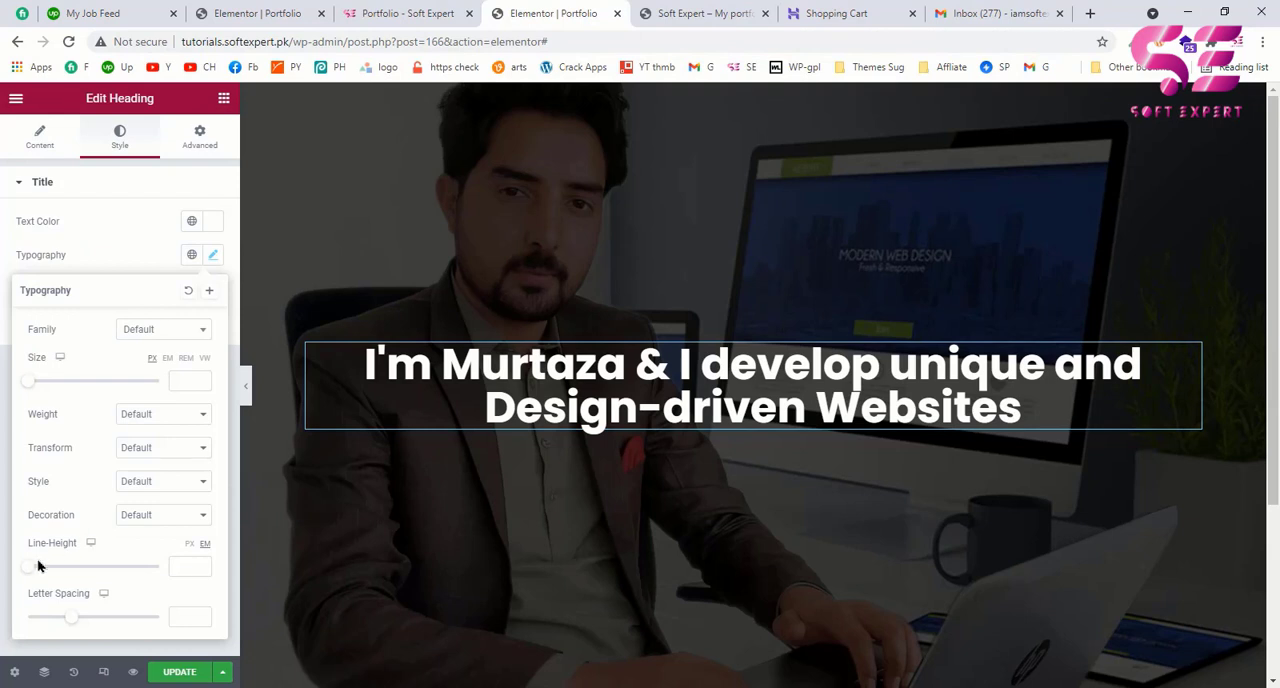
{"action": "left_click_drag", "start_coordinate": [29, 568], "coordinate": [47, 571]}
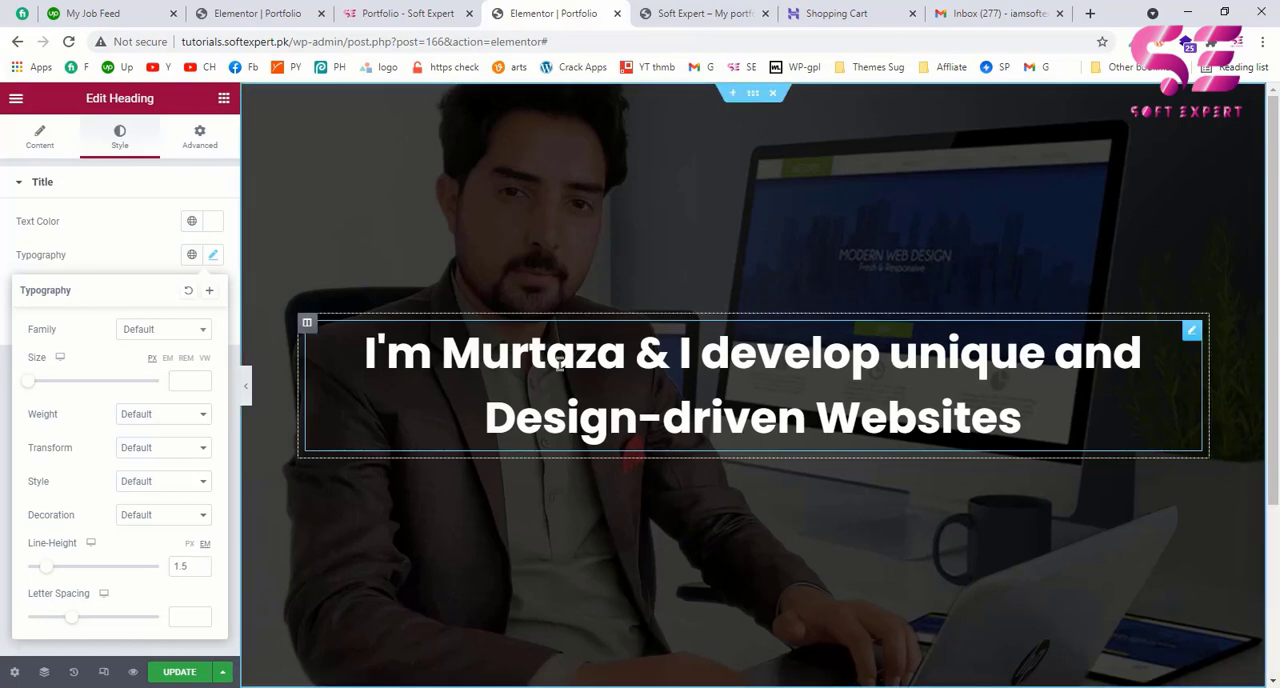
{"action": "left_click", "coordinate": [380, 10]}
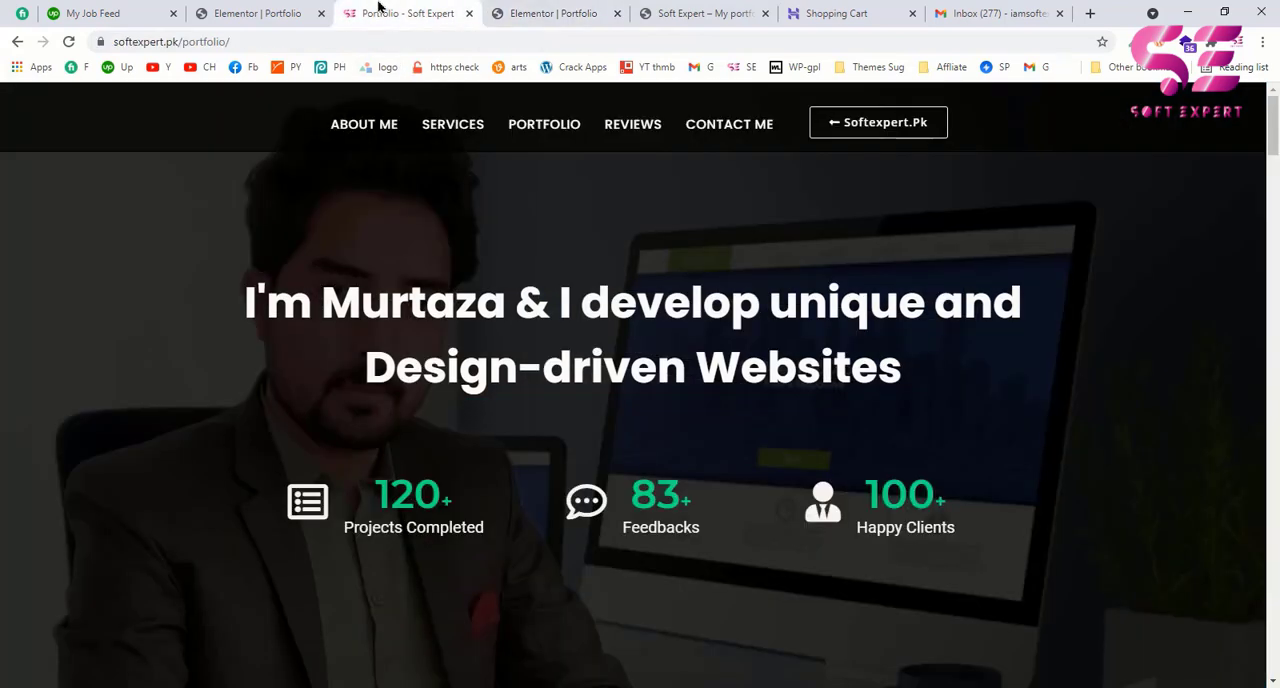
{"action": "left_click", "coordinate": [537, 11]}
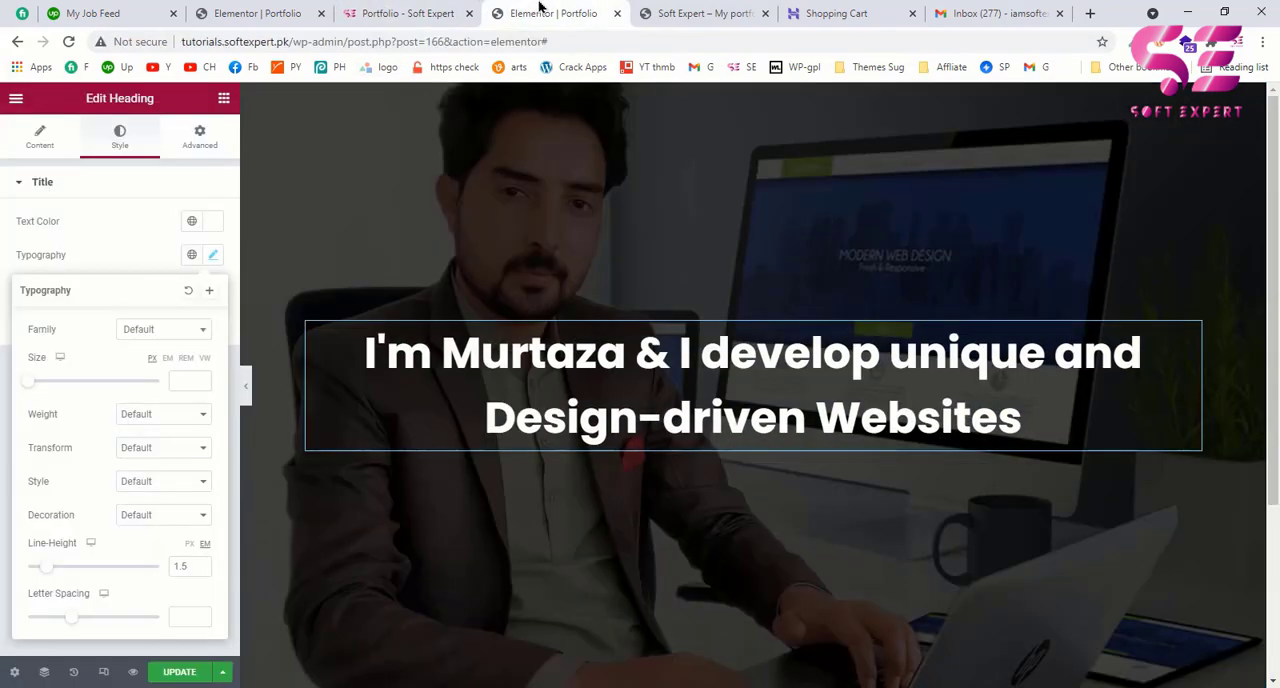
Step: Search the widgets for "cou" and check the Counter options against the example page's statistics row
{"action": "left_click", "coordinate": [461, 11]}
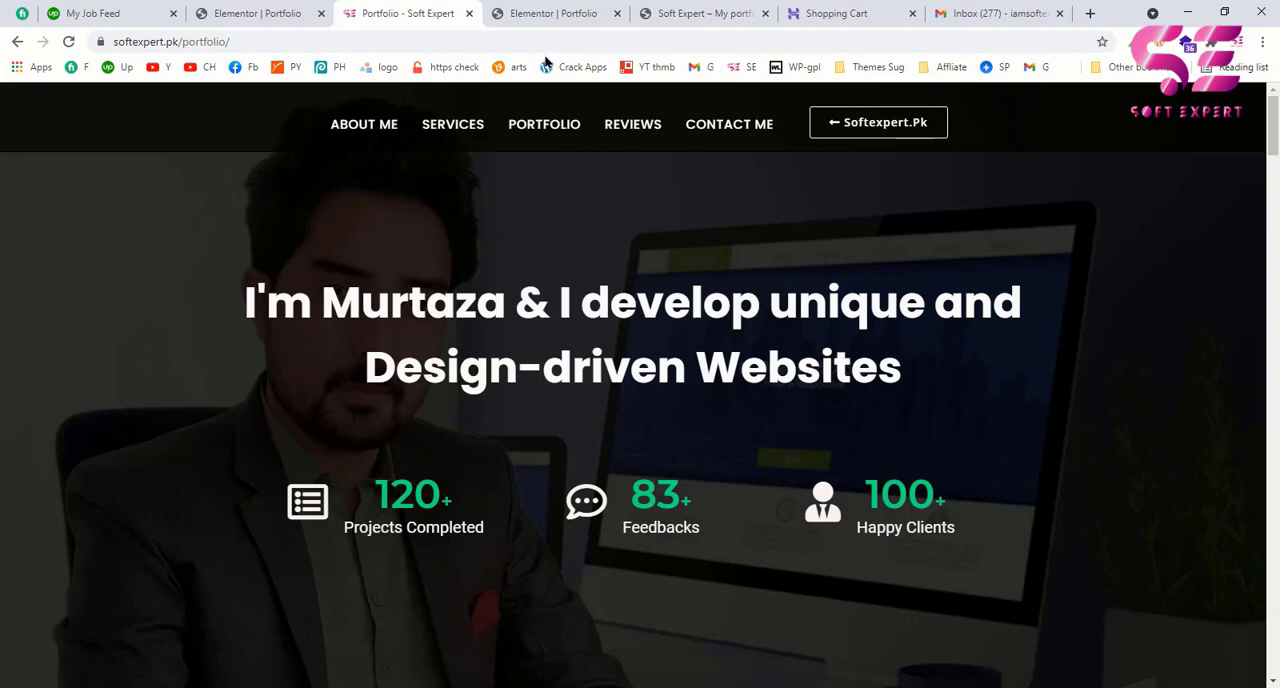
{"action": "left_click", "coordinate": [548, 13]}
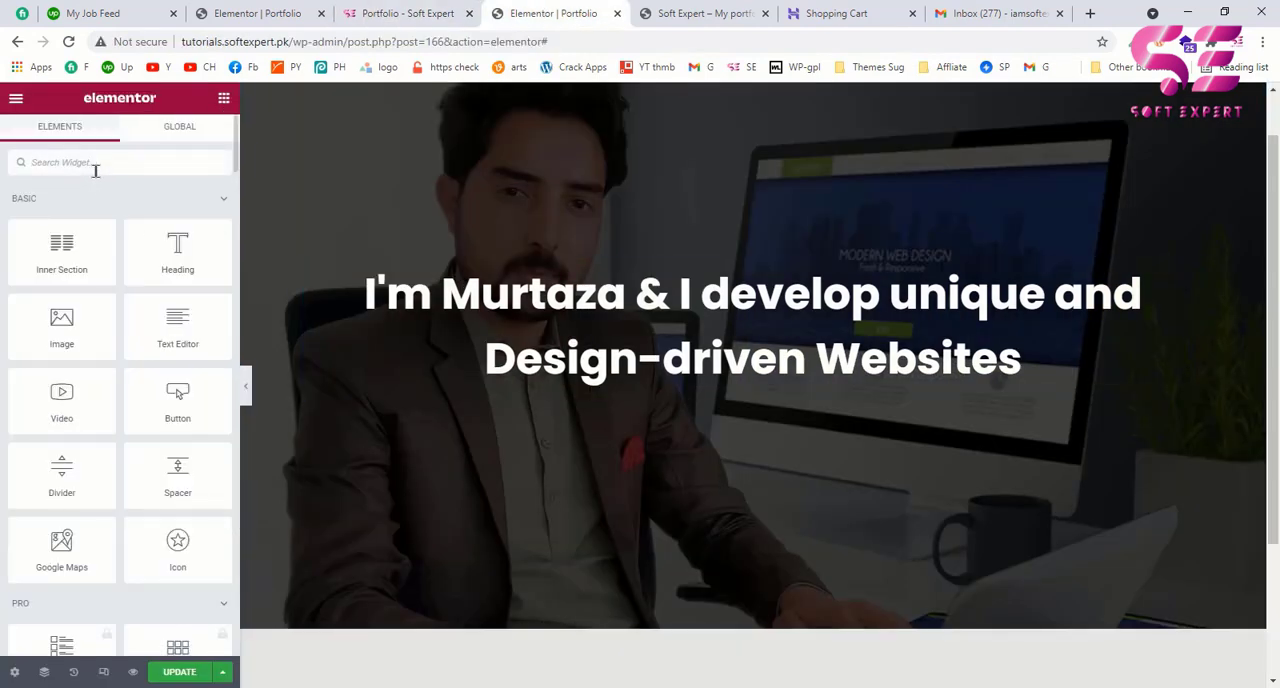
{"action": "left_click", "coordinate": [95, 168]}
{"action": "type", "text": "cou"}
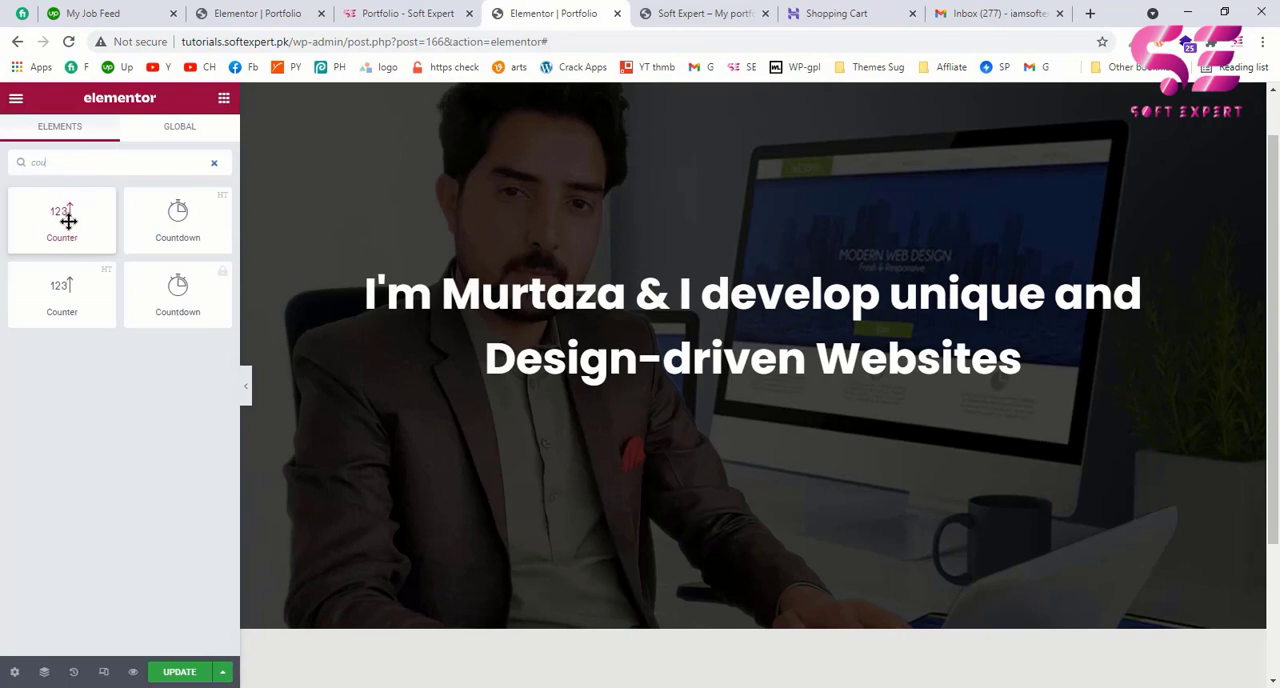
{"action": "left_click", "coordinate": [345, 13]}
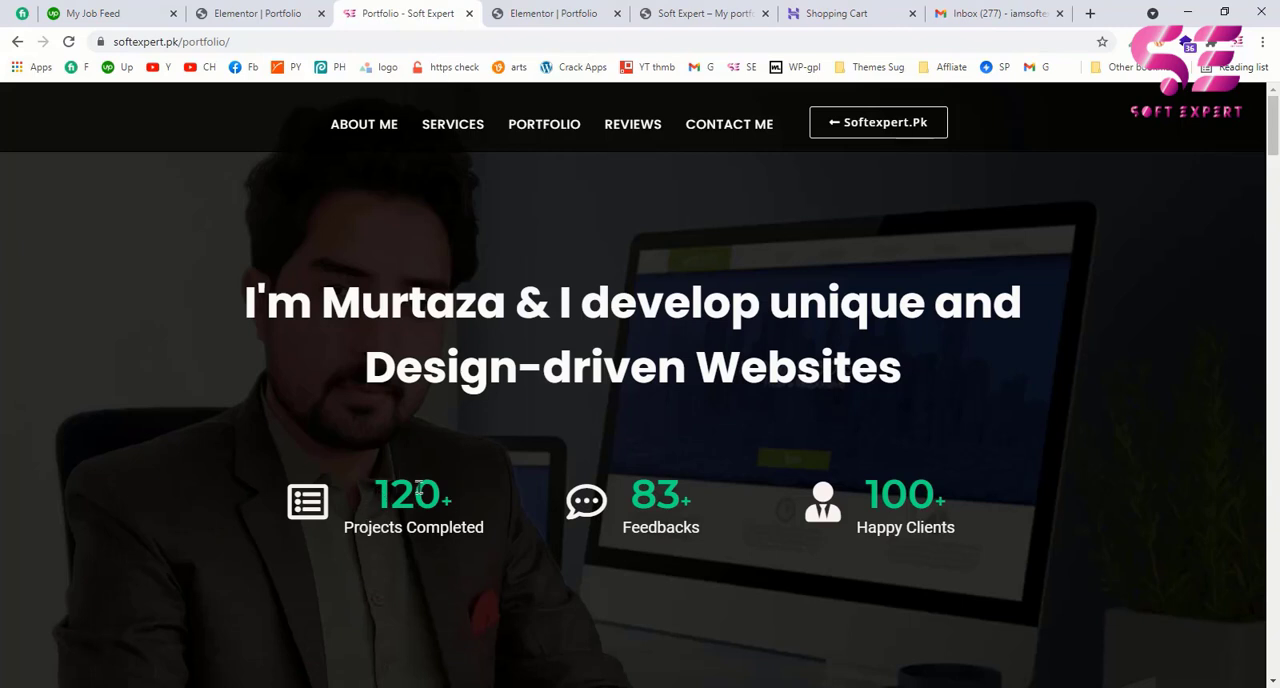
{"action": "left_click", "coordinate": [537, 14]}
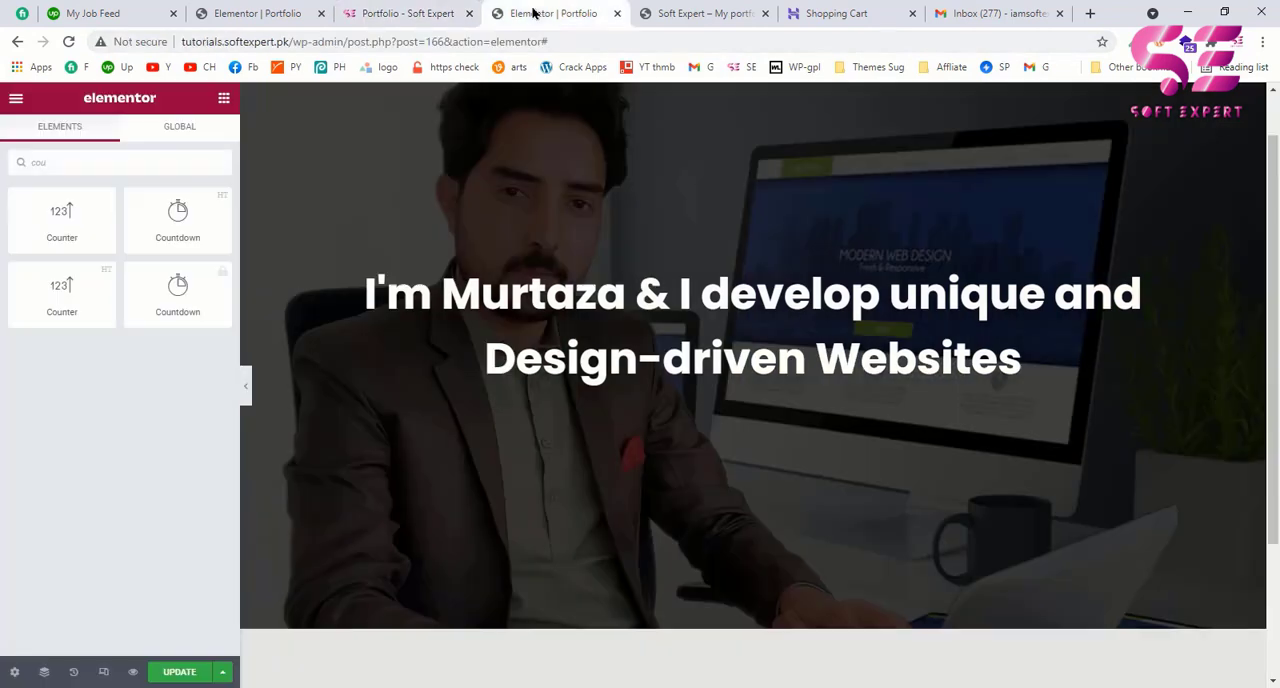
Step: Update the Portfolio page and open the WordPress dashboard in a separate browser tab
{"action": "left_click", "coordinate": [180, 672]}
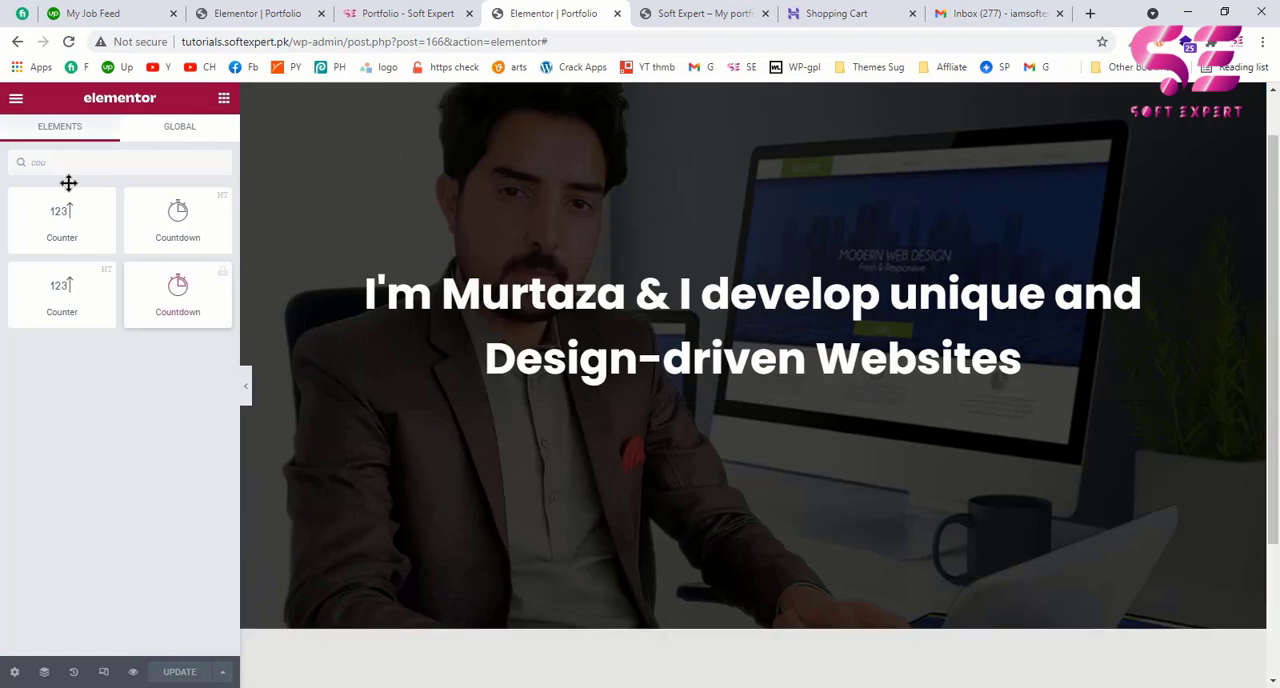
{"action": "left_click", "coordinate": [15, 98]}
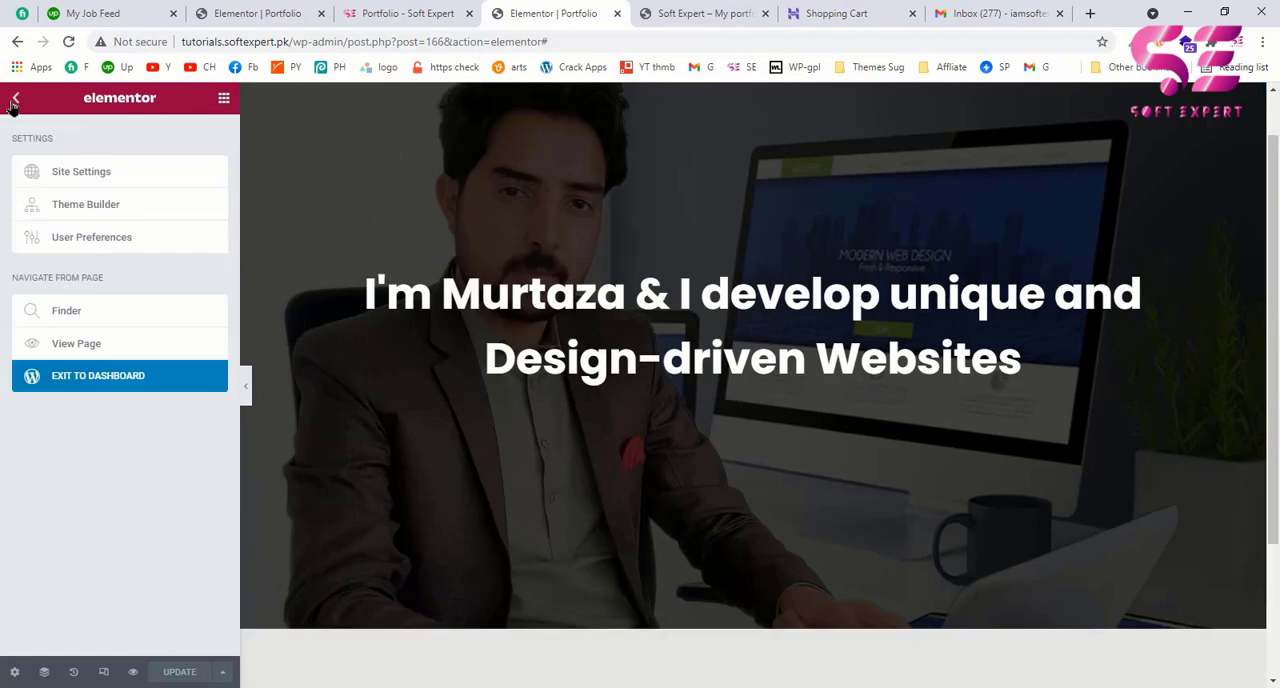
{"action": "right_click", "coordinate": [51, 371]}
{"action": "left_click", "coordinate": [33, 378]}
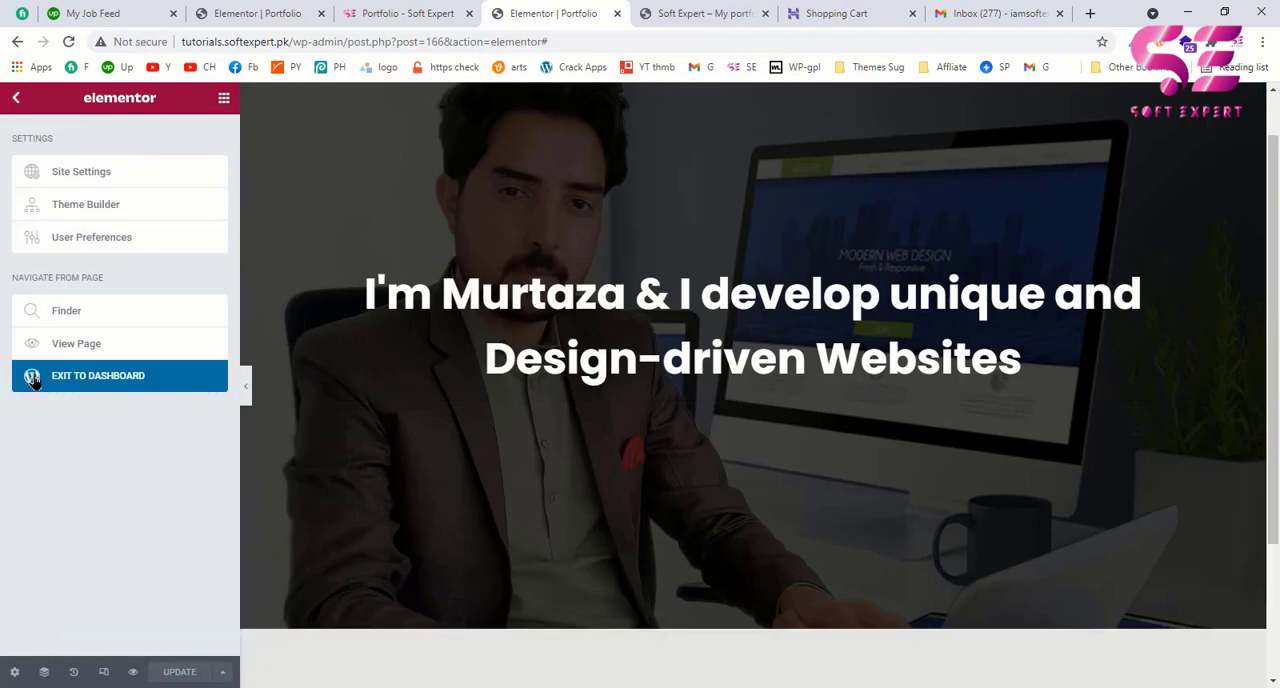
{"action": "middle_click", "coordinate": [95, 388]}
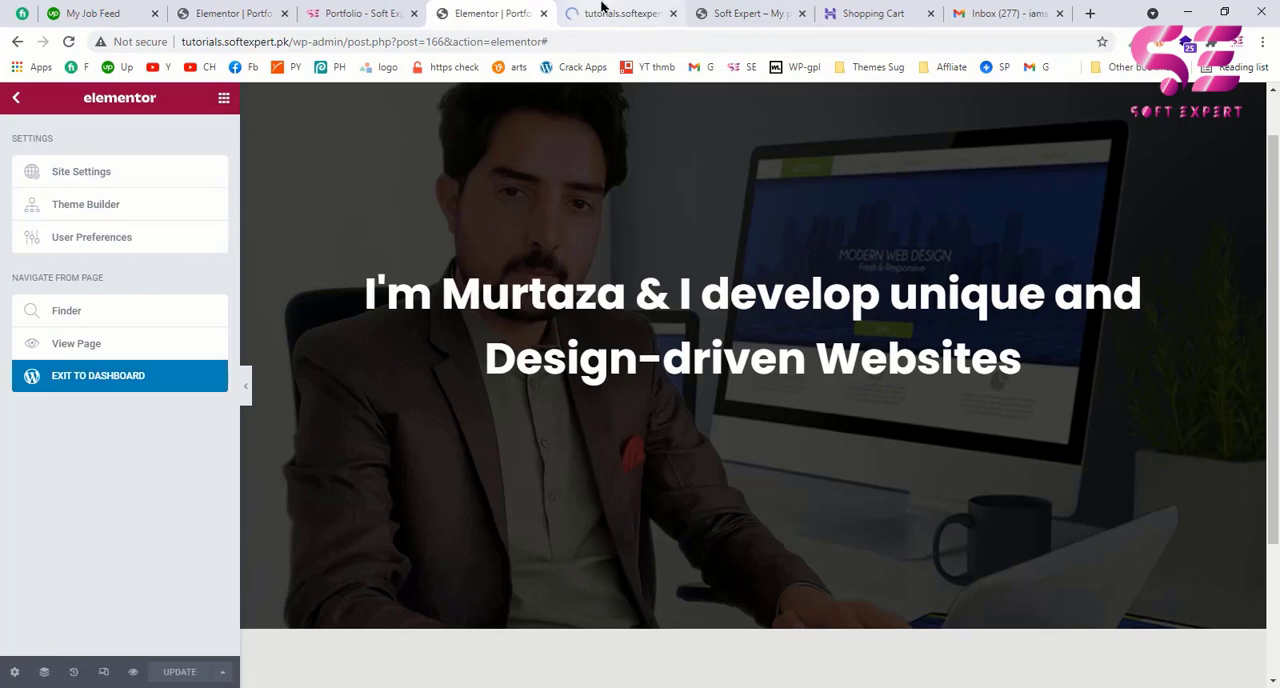
{"action": "left_click", "coordinate": [600, 10]}
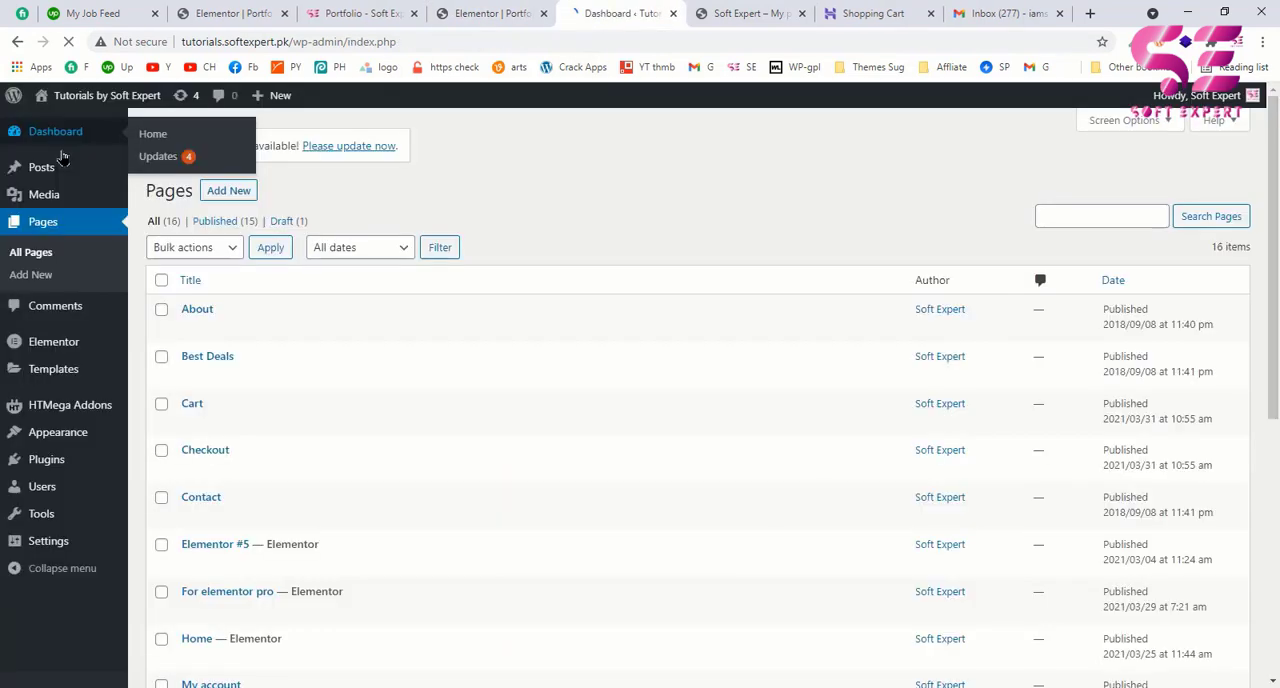
{"action": "left_click", "coordinate": [25, 133]}
Step: Search the plugins available to add for "ht addons"
{"action": "mouse_move", "coordinate": [46, 460]}
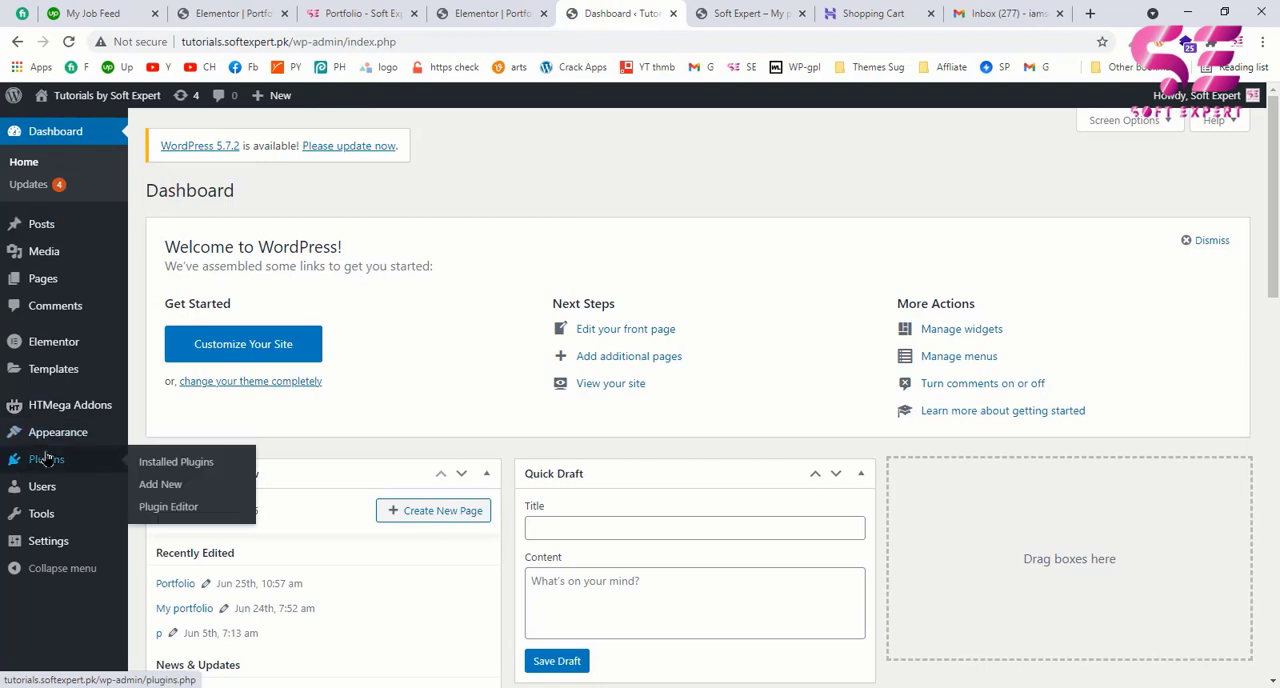
{"action": "left_click", "coordinate": [140, 485]}
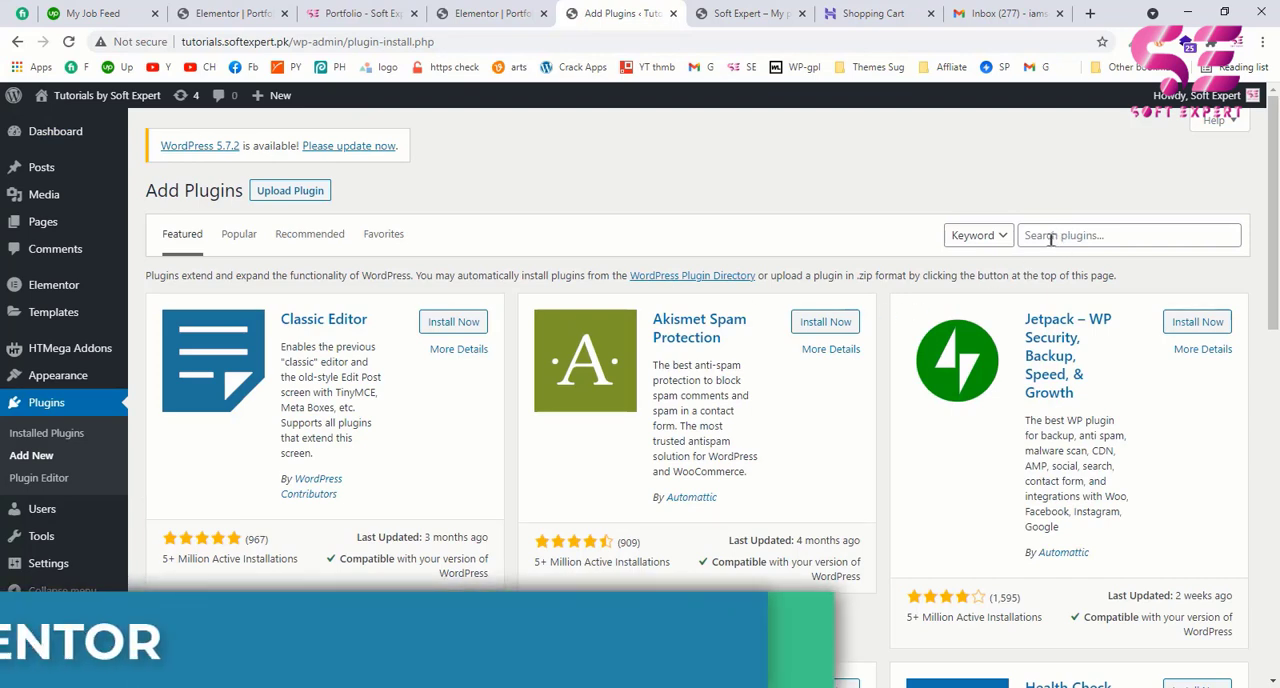
{"action": "left_click", "coordinate": [1051, 238]}
{"action": "type", "text": "ht addons"}
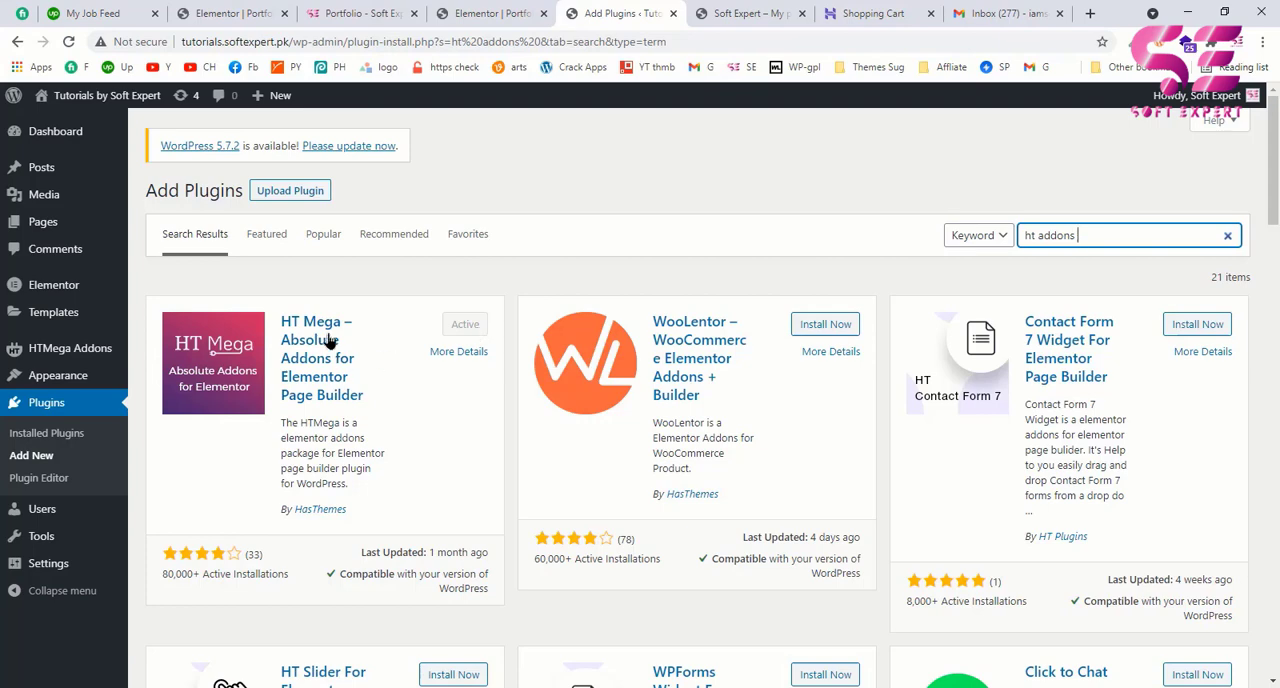
Step: Return to the Elementor editor and collapse the Pro widget category to examine the widgets under HTMega Addons
{"action": "left_click", "coordinate": [490, 13]}
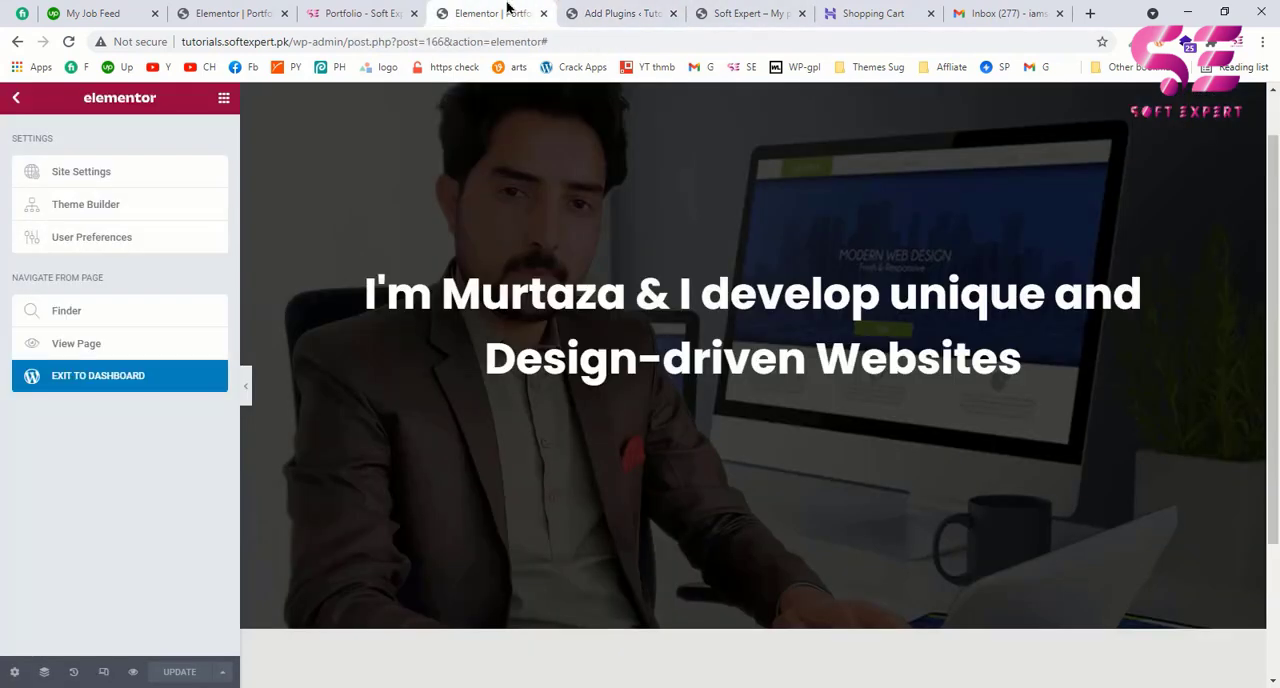
{"action": "left_click", "coordinate": [224, 99]}
{"action": "scroll", "coordinate": [143, 237], "scroll_direction": "down", "scroll_amount": 1}
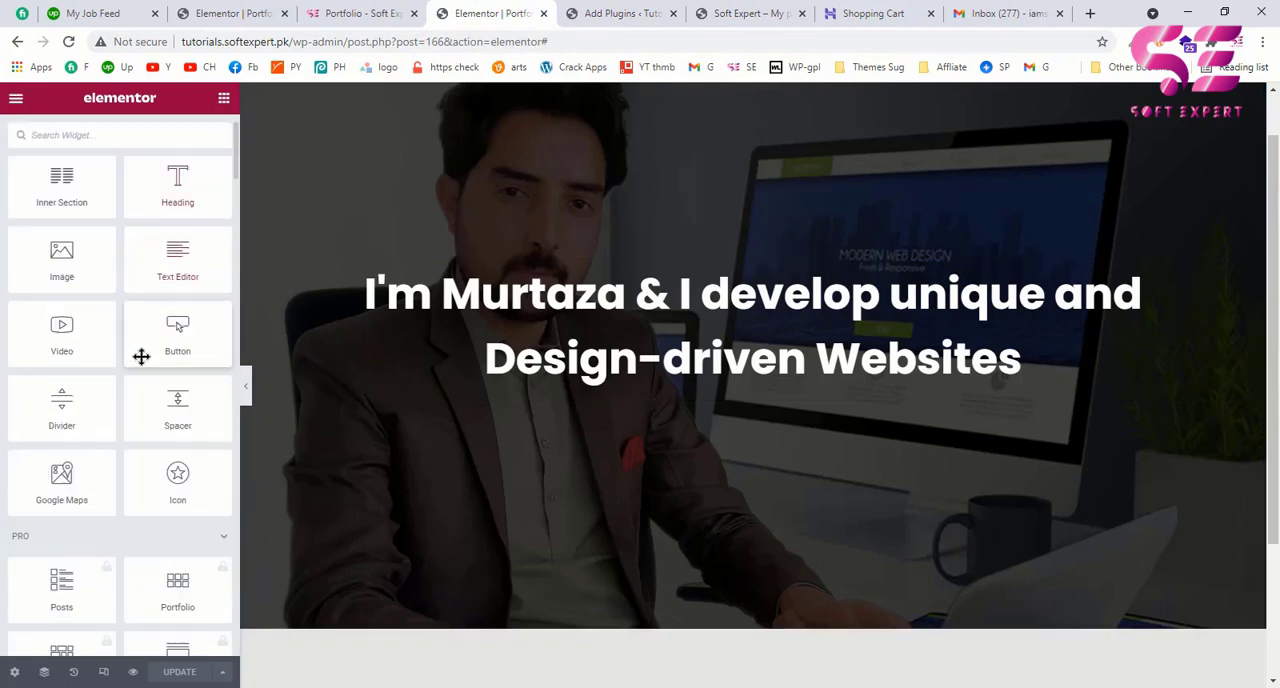
{"action": "scroll", "coordinate": [141, 357], "scroll_direction": "down", "scroll_amount": 2}
{"action": "scroll", "coordinate": [57, 414], "scroll_direction": "down", "scroll_amount": 1}
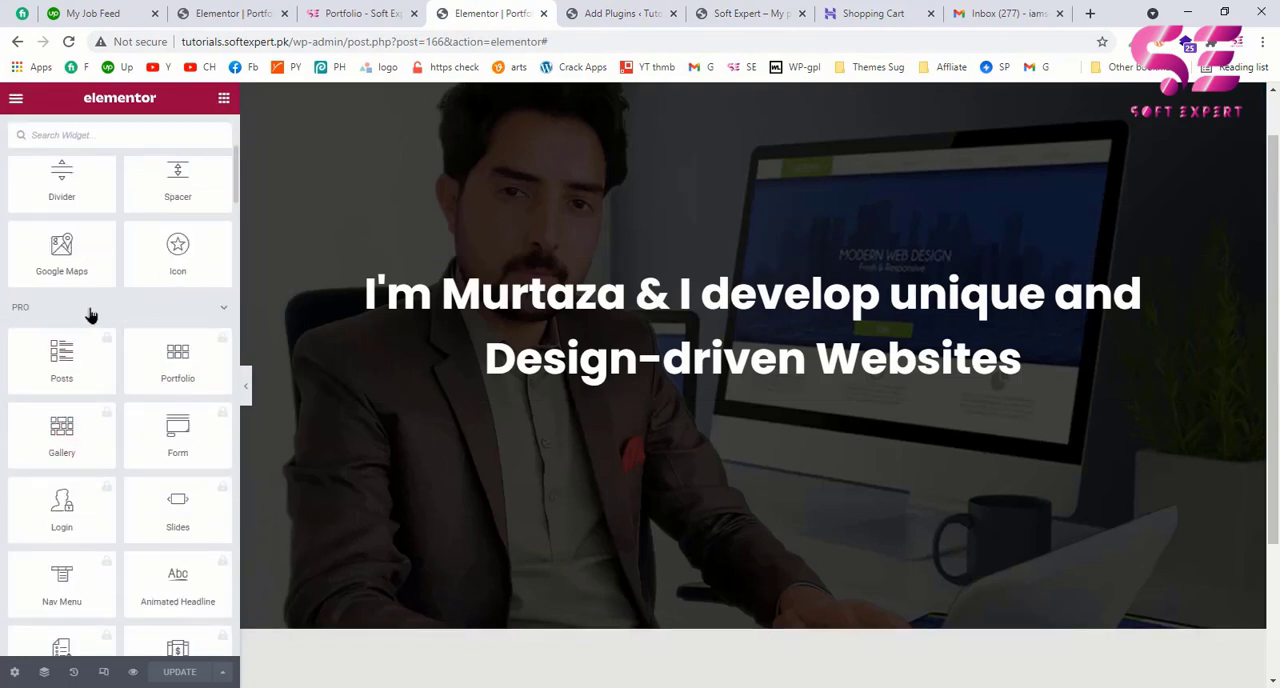
{"action": "left_click", "coordinate": [220, 308]}
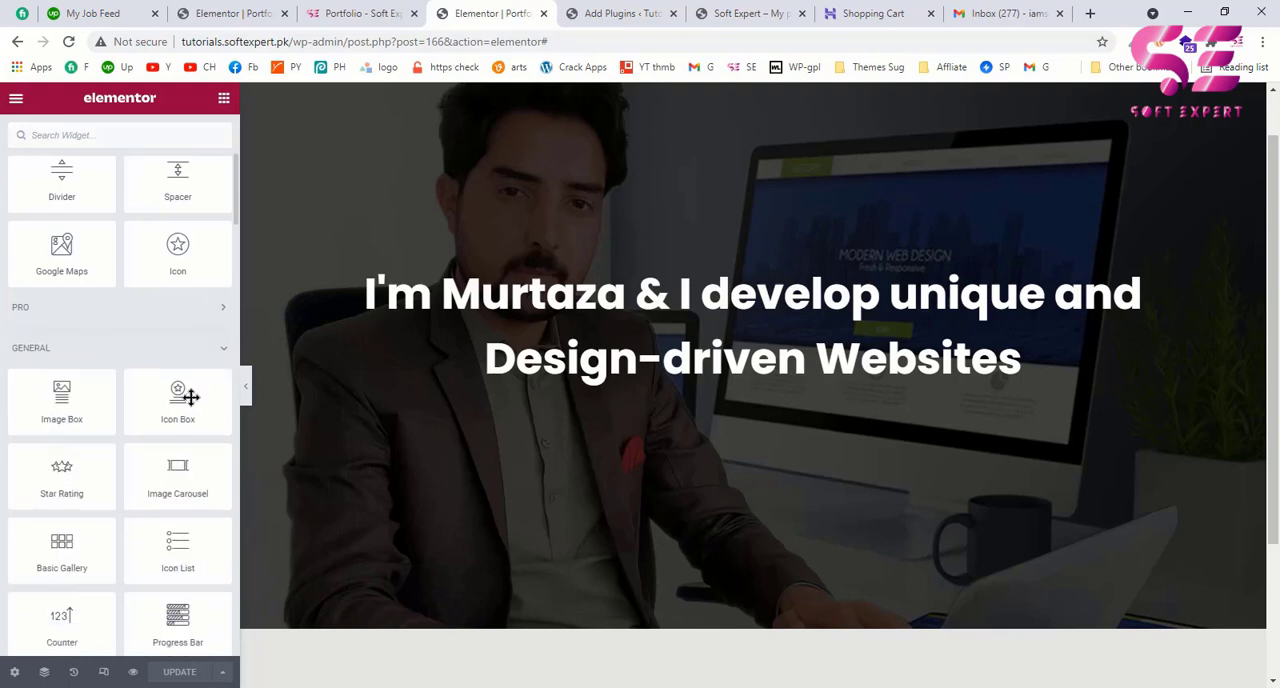
{"action": "scroll", "coordinate": [182, 420], "scroll_direction": "down", "scroll_amount": 6}
{"action": "scroll", "coordinate": [179, 425], "scroll_direction": "down", "scroll_amount": 6}
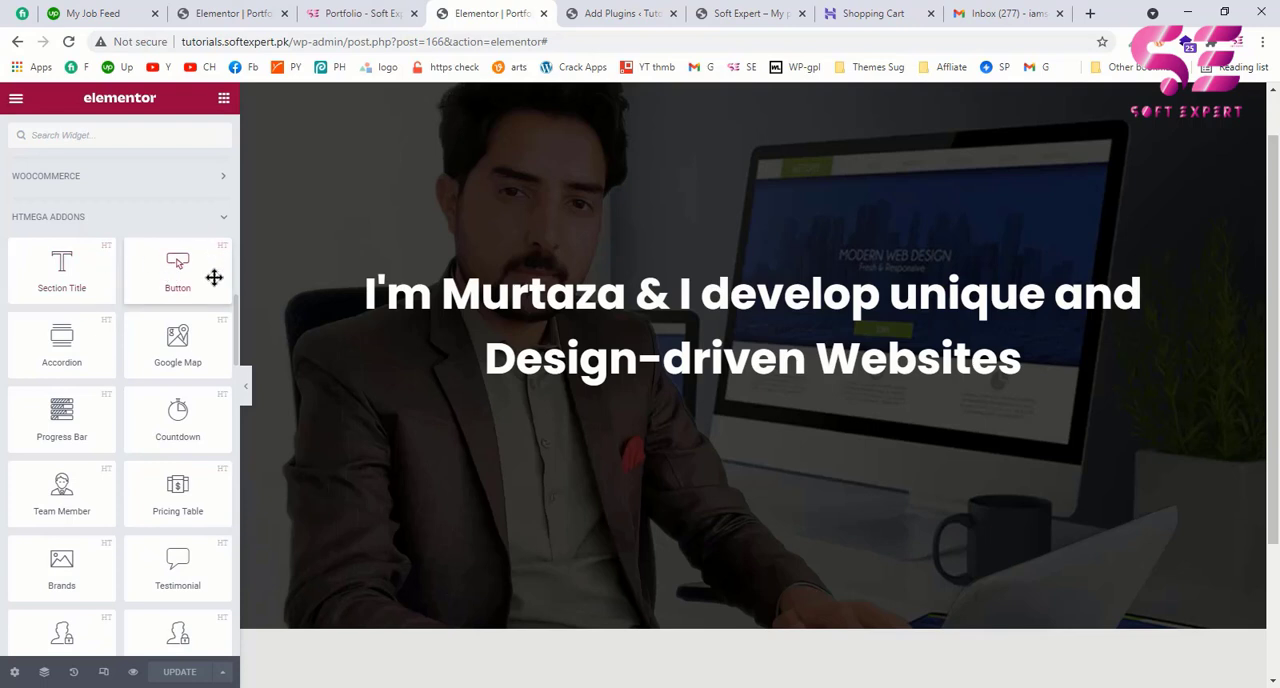
Step: Examine the HTMega Addons widgets for one matching the statistics row on the example portfolio page
{"action": "scroll", "coordinate": [88, 354], "scroll_direction": "down", "scroll_amount": 5}
{"action": "scroll", "coordinate": [86, 354], "scroll_direction": "up", "scroll_amount": 5}
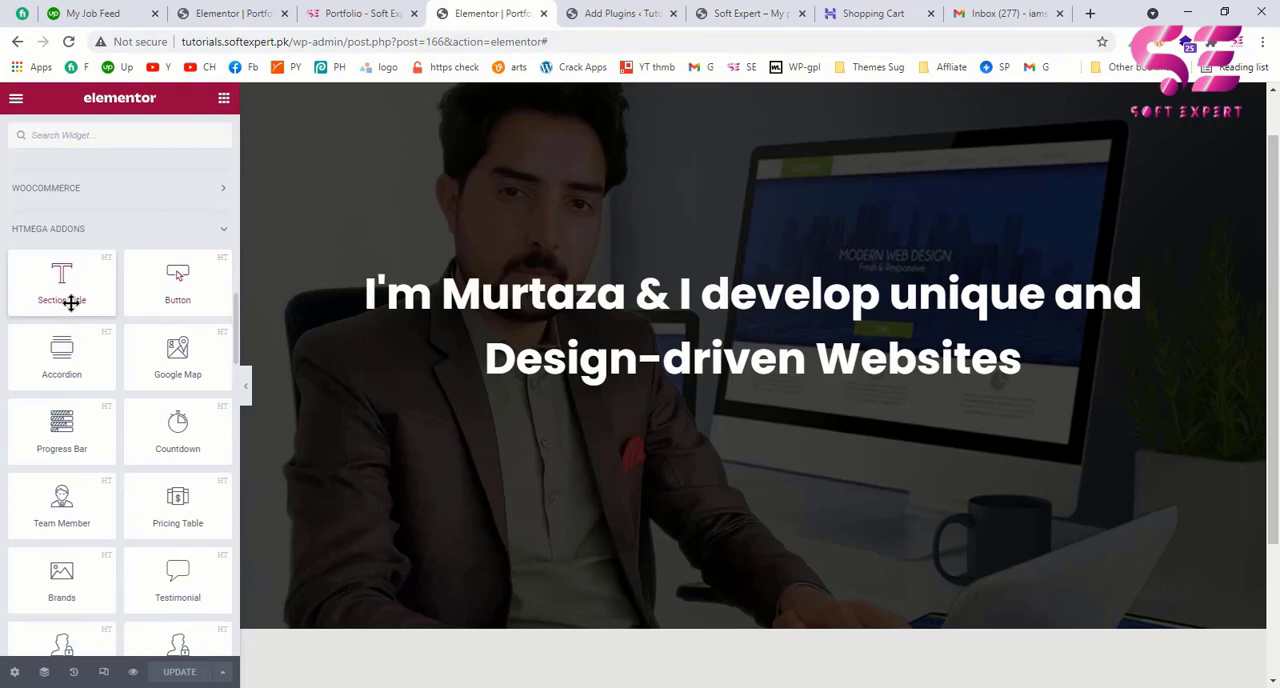
{"action": "scroll", "coordinate": [131, 300], "scroll_direction": "down", "scroll_amount": 2}
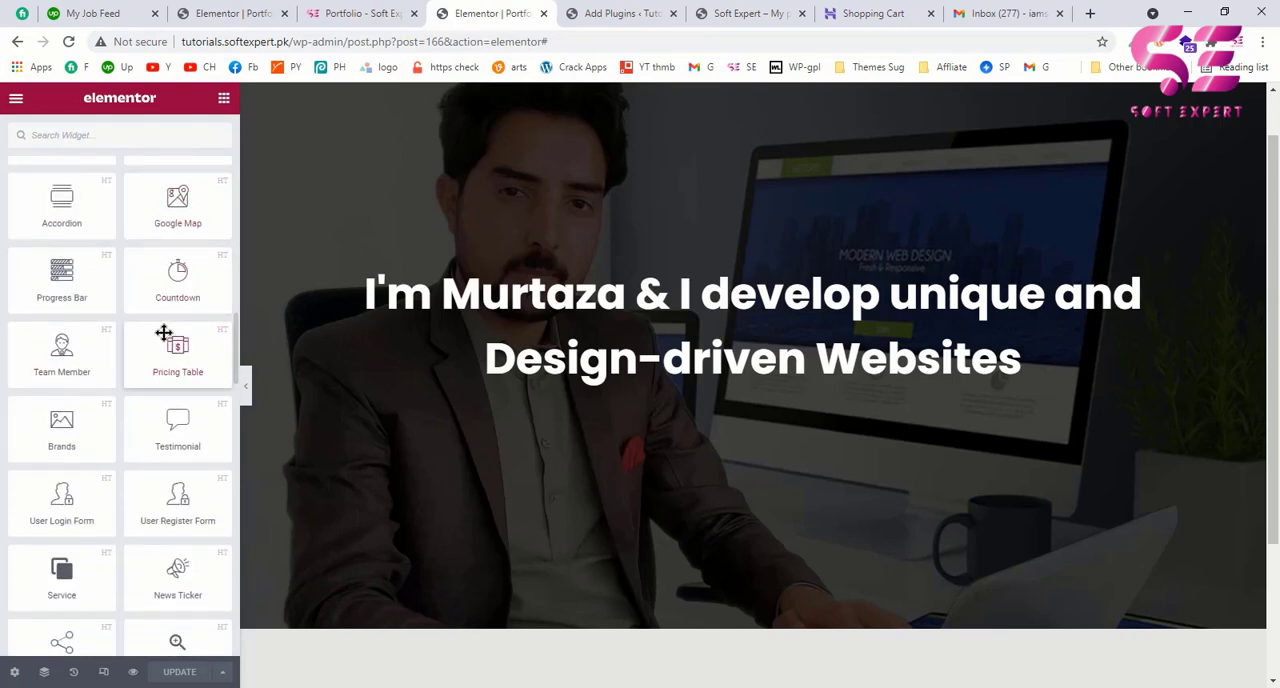
{"action": "scroll", "coordinate": [163, 335], "scroll_direction": "down", "scroll_amount": 1}
{"action": "scroll", "coordinate": [140, 345], "scroll_direction": "up", "scroll_amount": 1}
{"action": "left_click", "coordinate": [357, 12]}
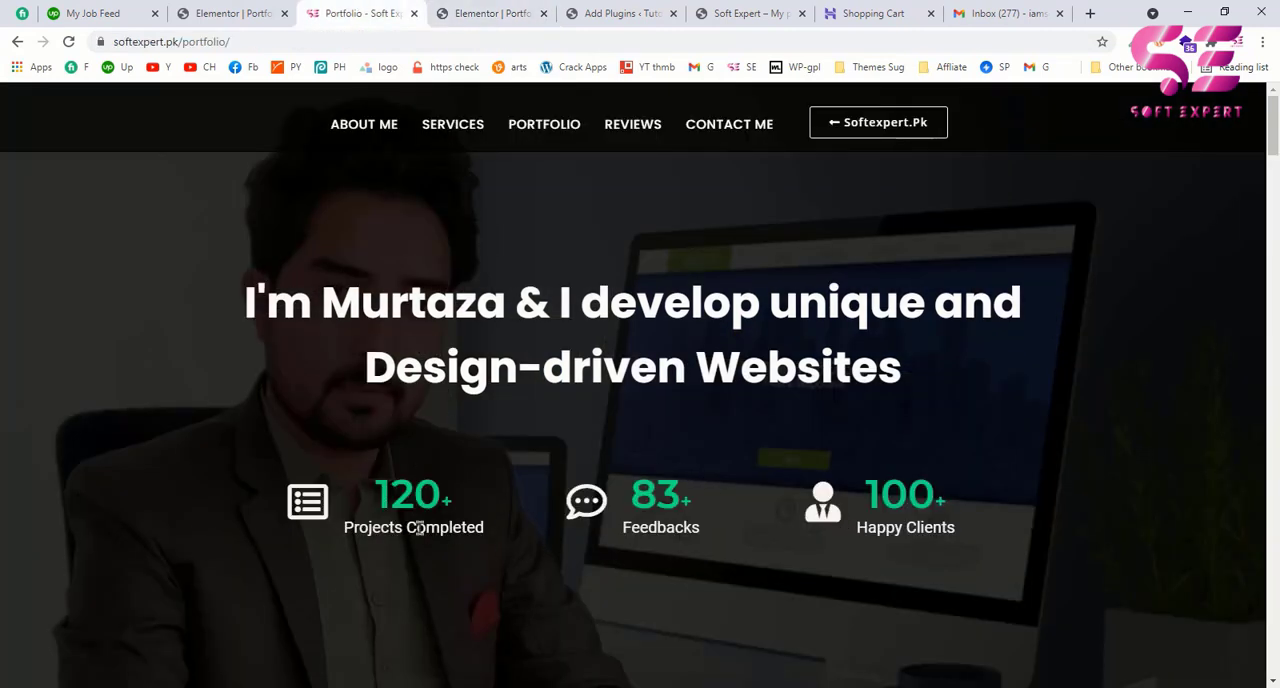
{"action": "left_click", "coordinate": [490, 13]}
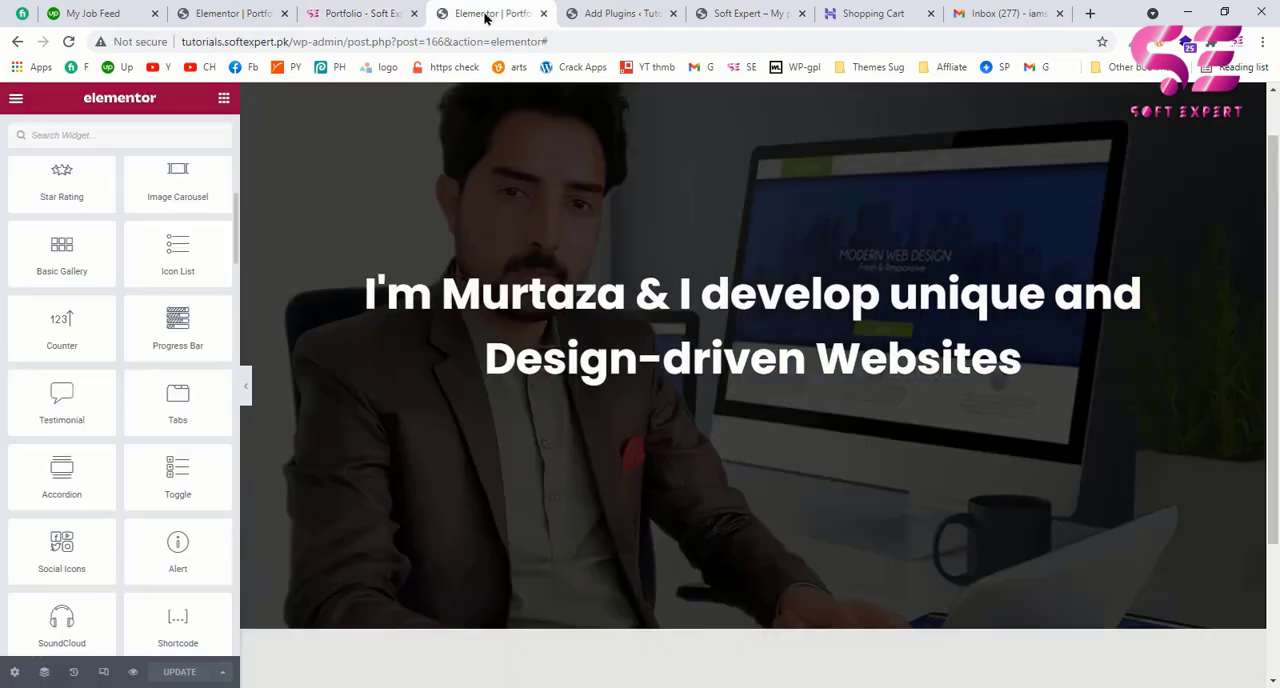
Step: Place an Inner Section beneath the hero heading and add a column so it has three columns
{"action": "scroll", "coordinate": [137, 230], "scroll_direction": "up", "scroll_amount": 10}
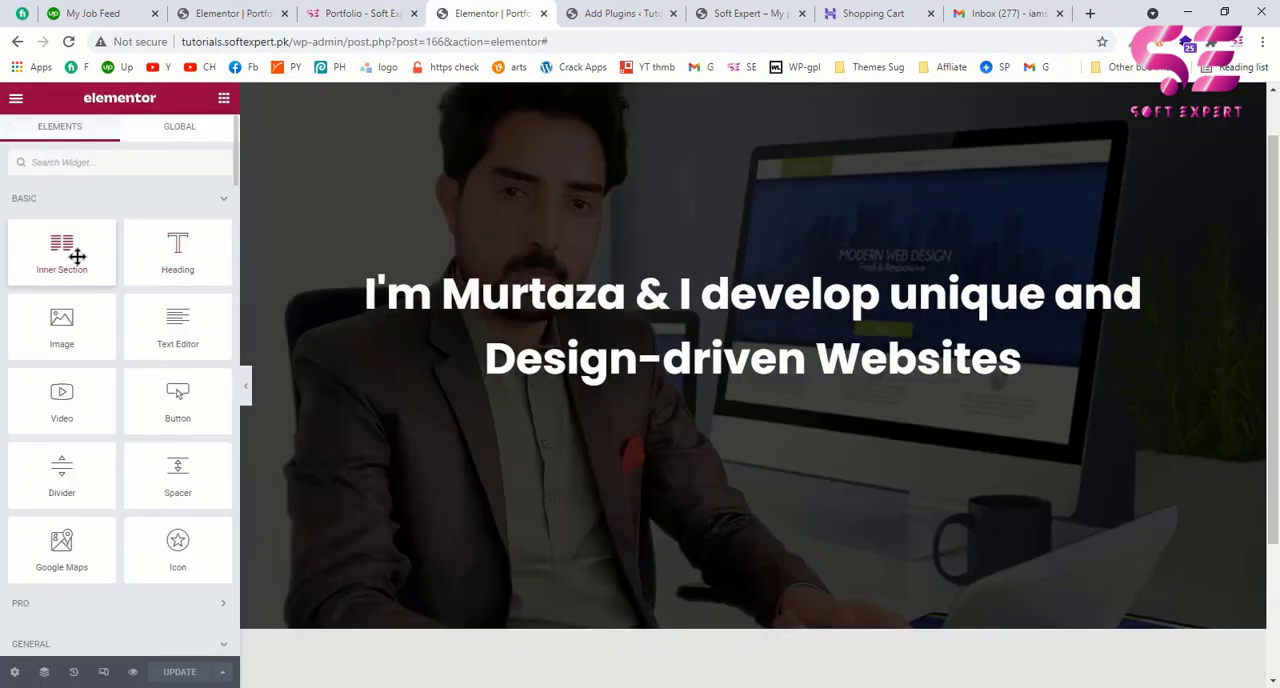
{"action": "left_click_drag", "start_coordinate": [54, 254], "coordinate": [471, 391]}
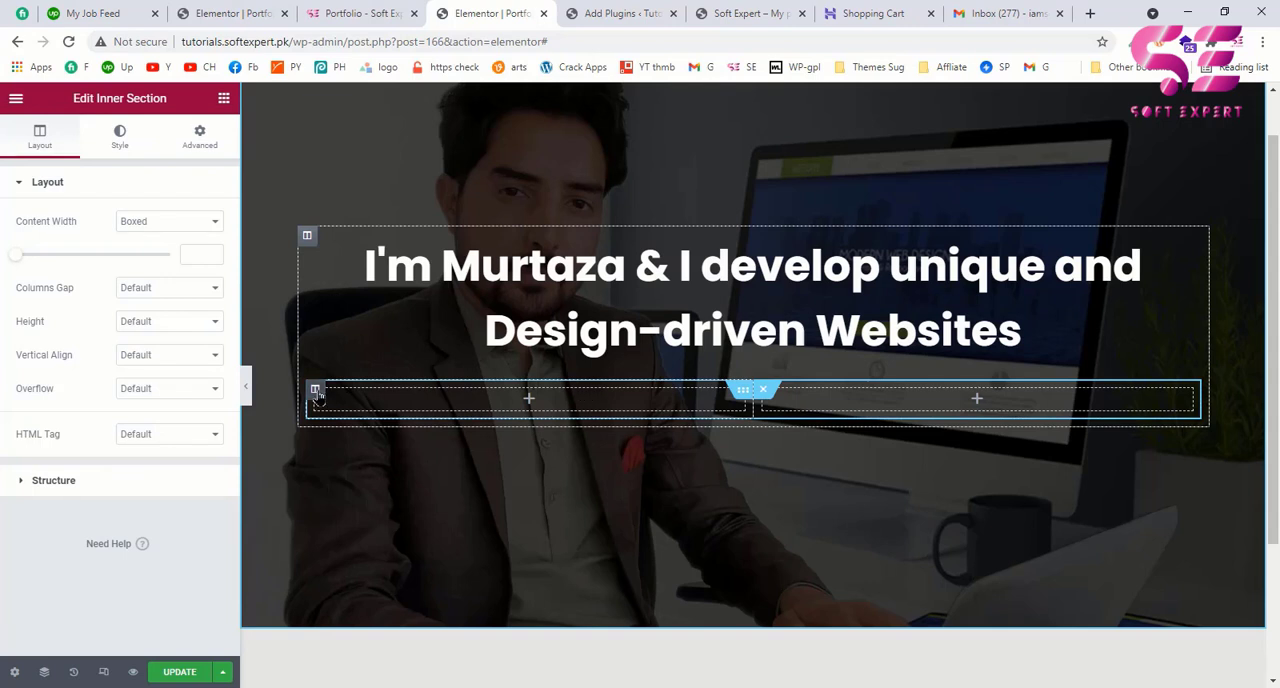
{"action": "right_click", "coordinate": [316, 392]}
{"action": "left_click", "coordinate": [360, 427]}
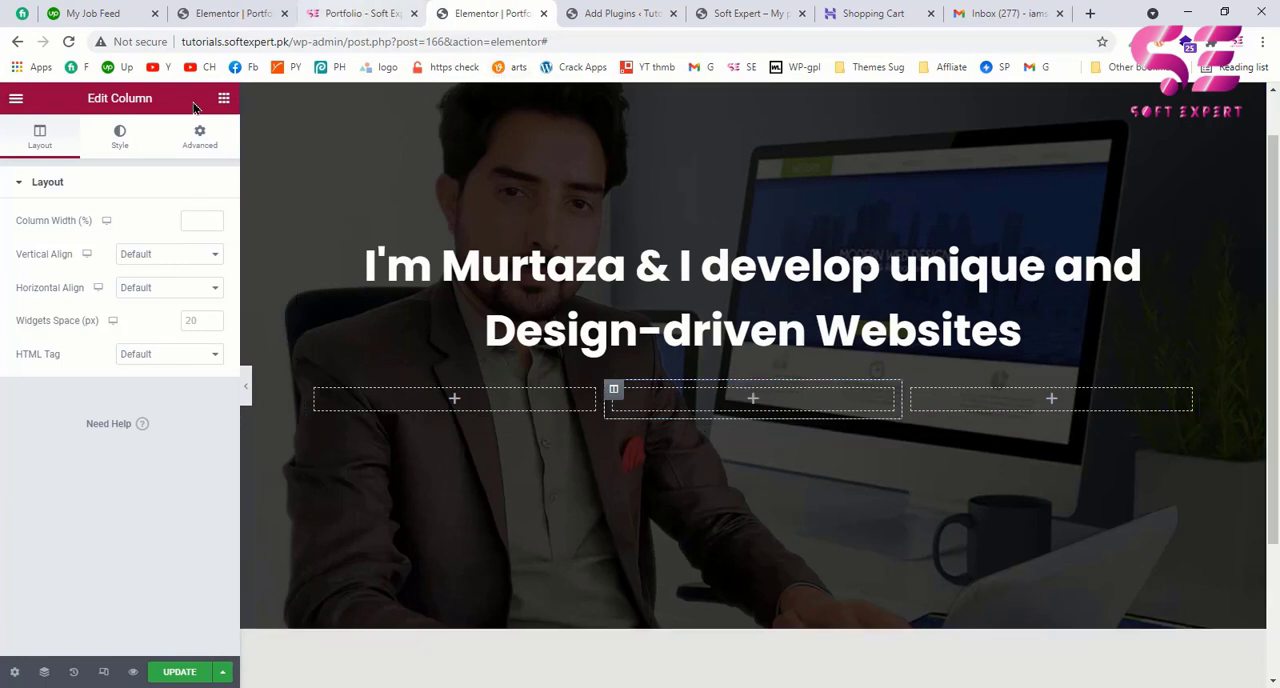
Step: Search the widgets for "count" and place the HTMega Counter in the inner section's first column
{"action": "left_click", "coordinate": [224, 100]}
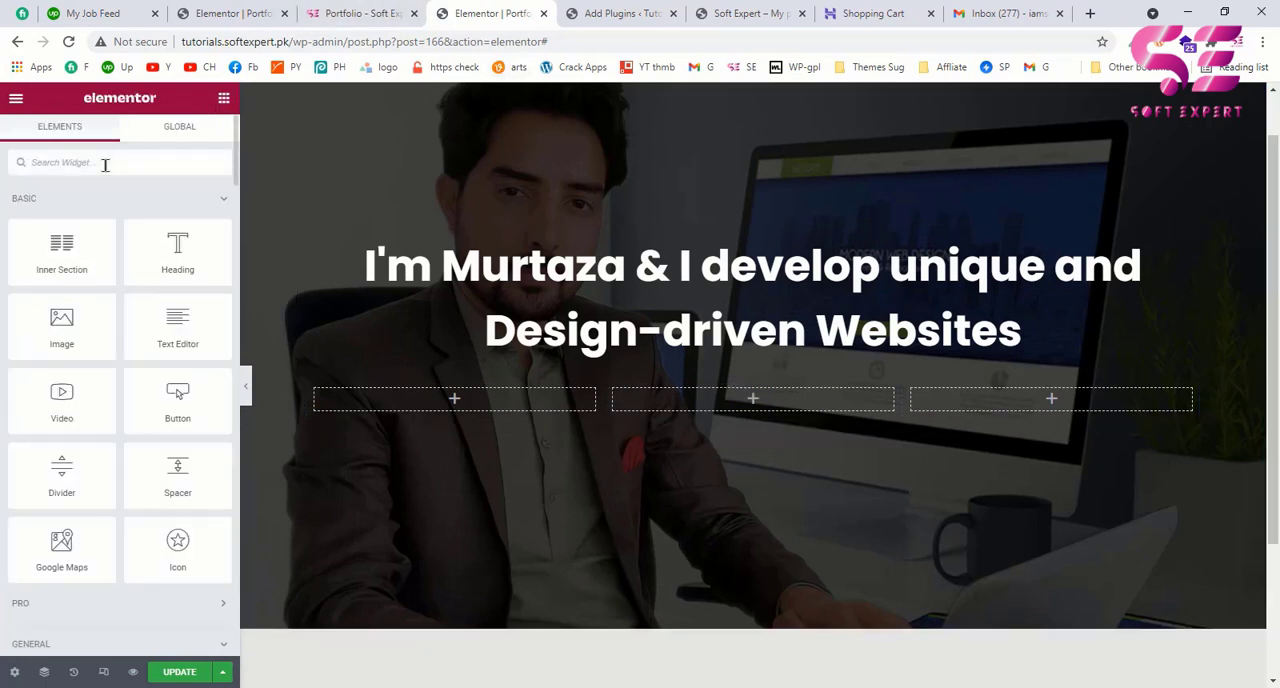
{"action": "type", "text": "count"}
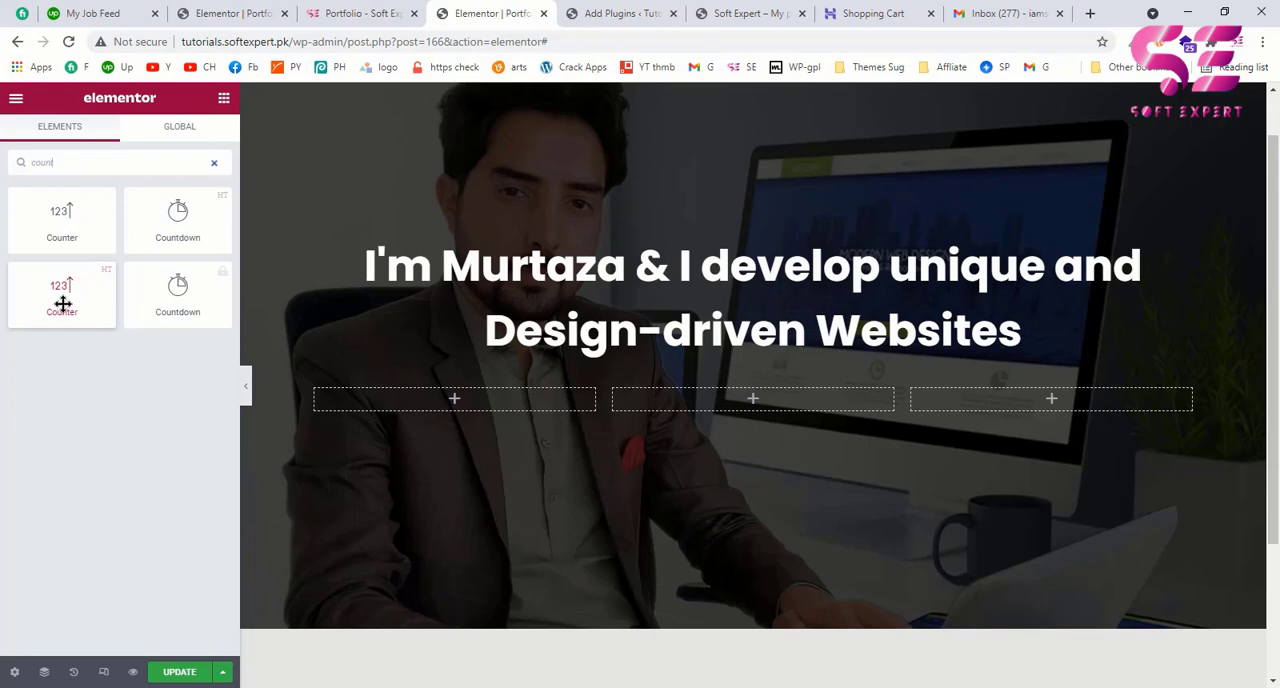
{"action": "left_click_drag", "start_coordinate": [62, 303], "coordinate": [451, 394]}
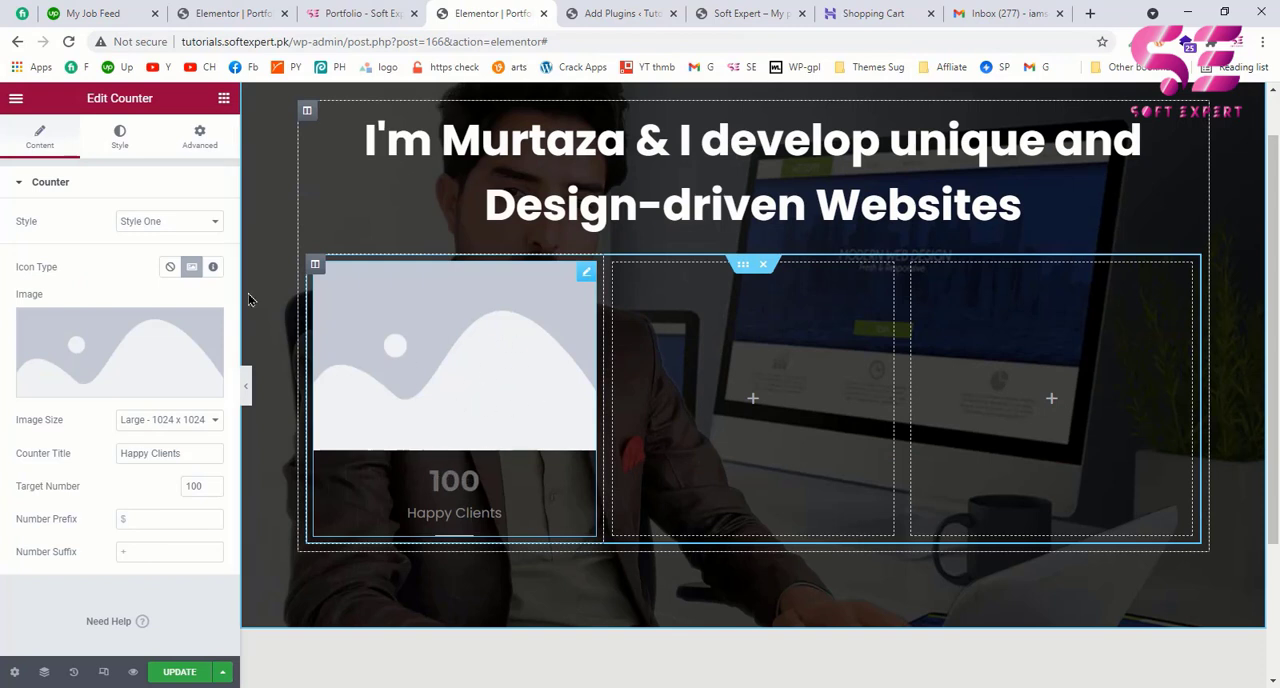
Step: Set the counter's layout to Style Two and its icon type to Icon, using the example page's statistics row as reference
{"action": "left_click", "coordinate": [194, 221]}
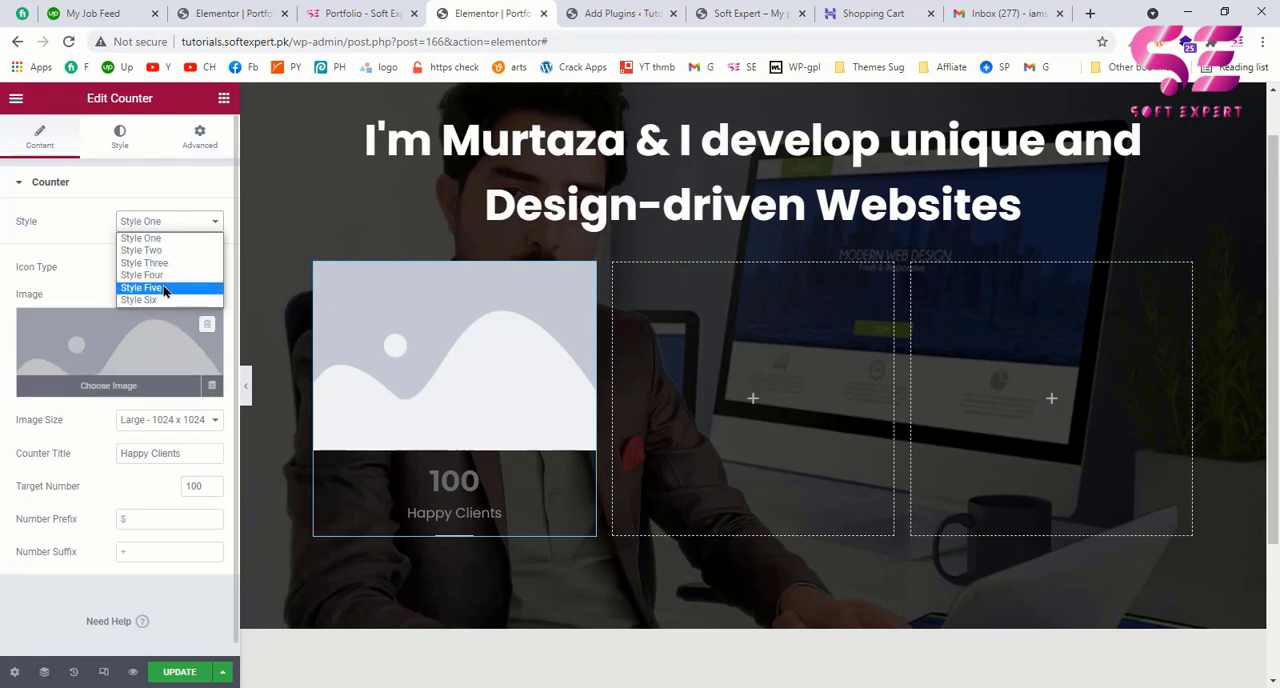
{"action": "left_click", "coordinate": [345, 13]}
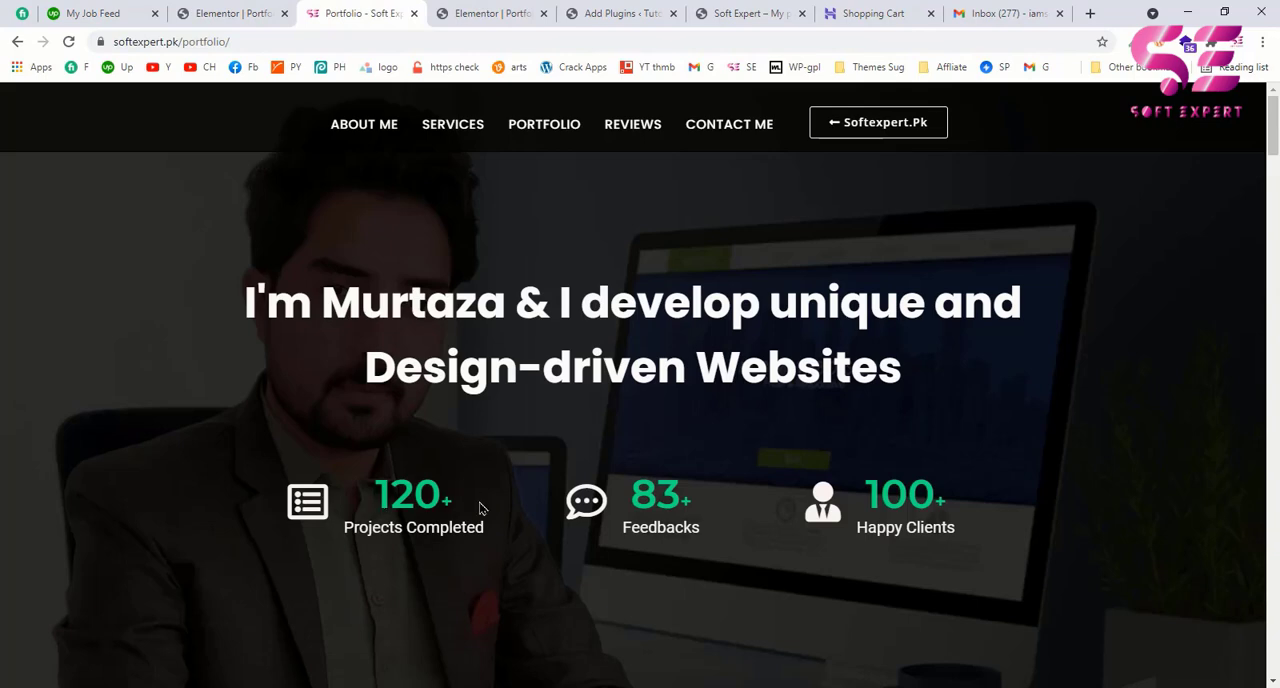
{"action": "left_click", "coordinate": [500, 12]}
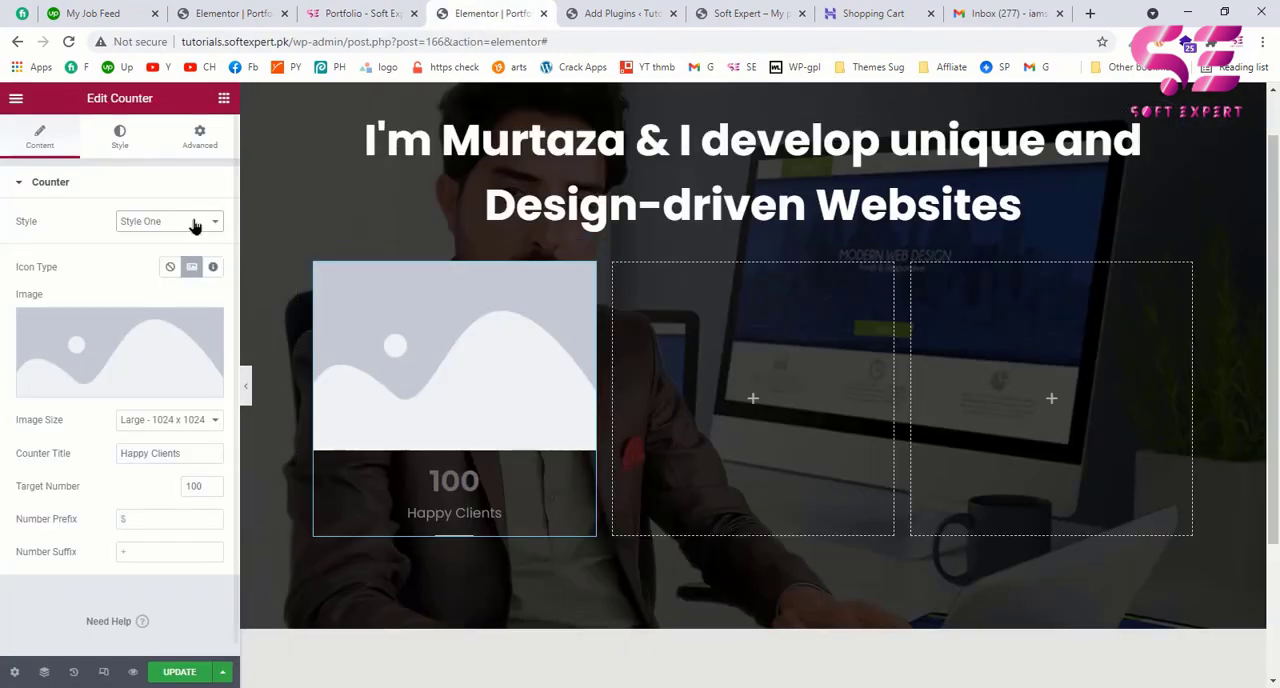
{"action": "left_click", "coordinate": [192, 222]}
{"action": "left_click", "coordinate": [140, 250]}
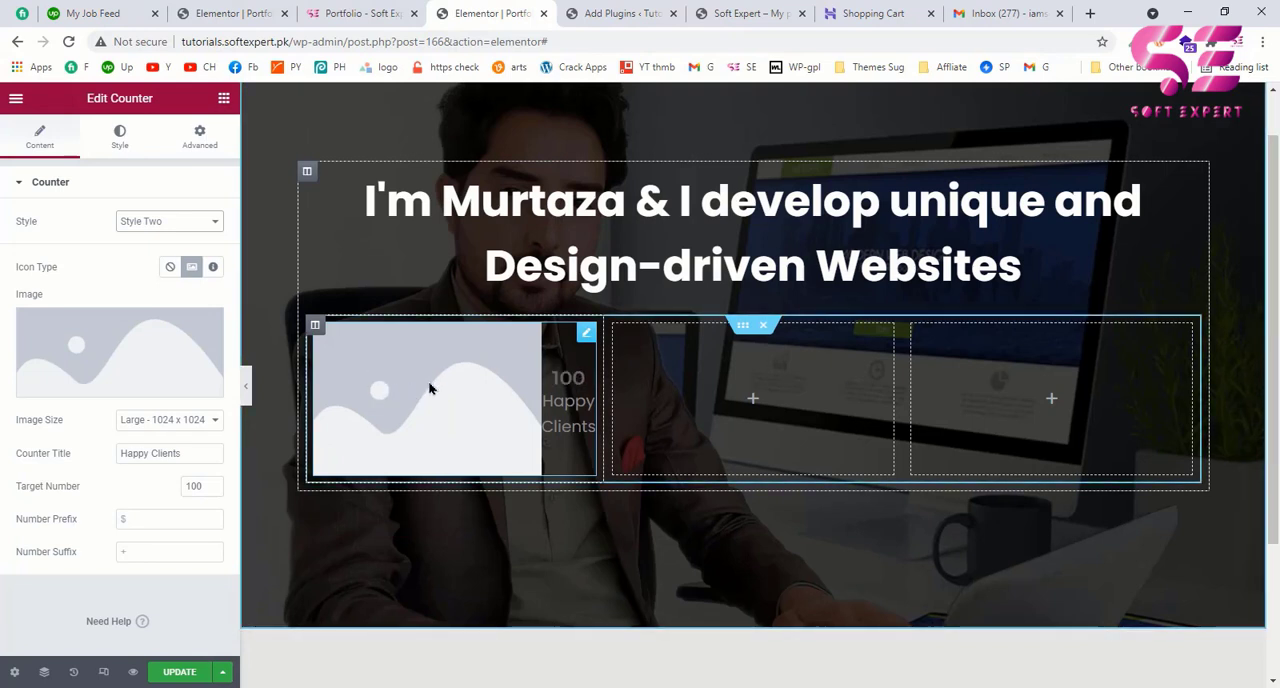
{"action": "left_click", "coordinate": [213, 270]}
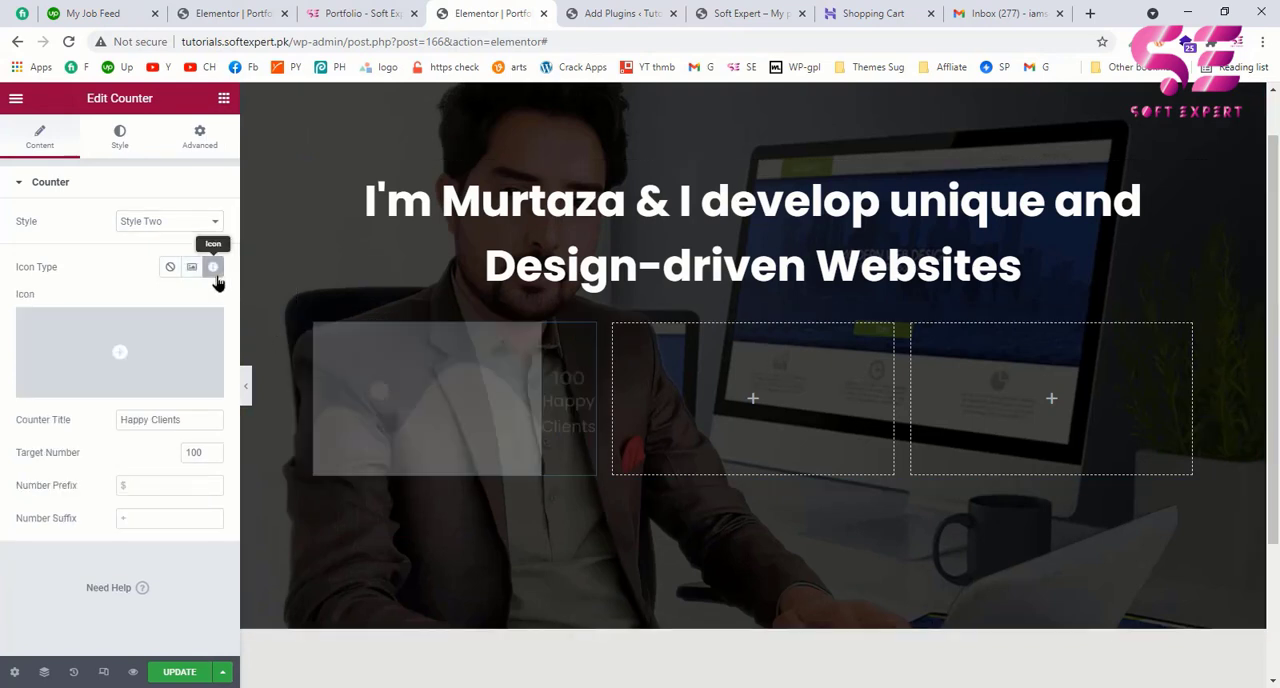
Step: Find icons matching "list" and insert the outlined List alt icon in the counter, as on the example page
{"action": "left_click", "coordinate": [345, 13]}
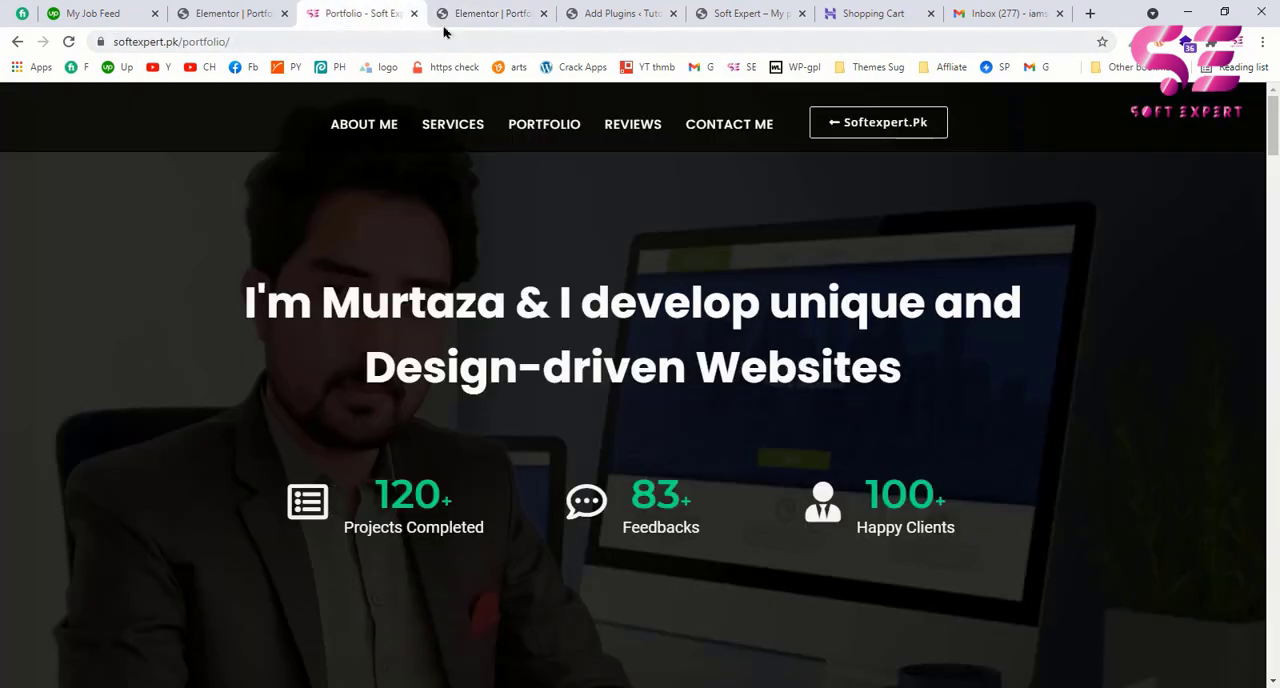
{"action": "left_click", "coordinate": [480, 12]}
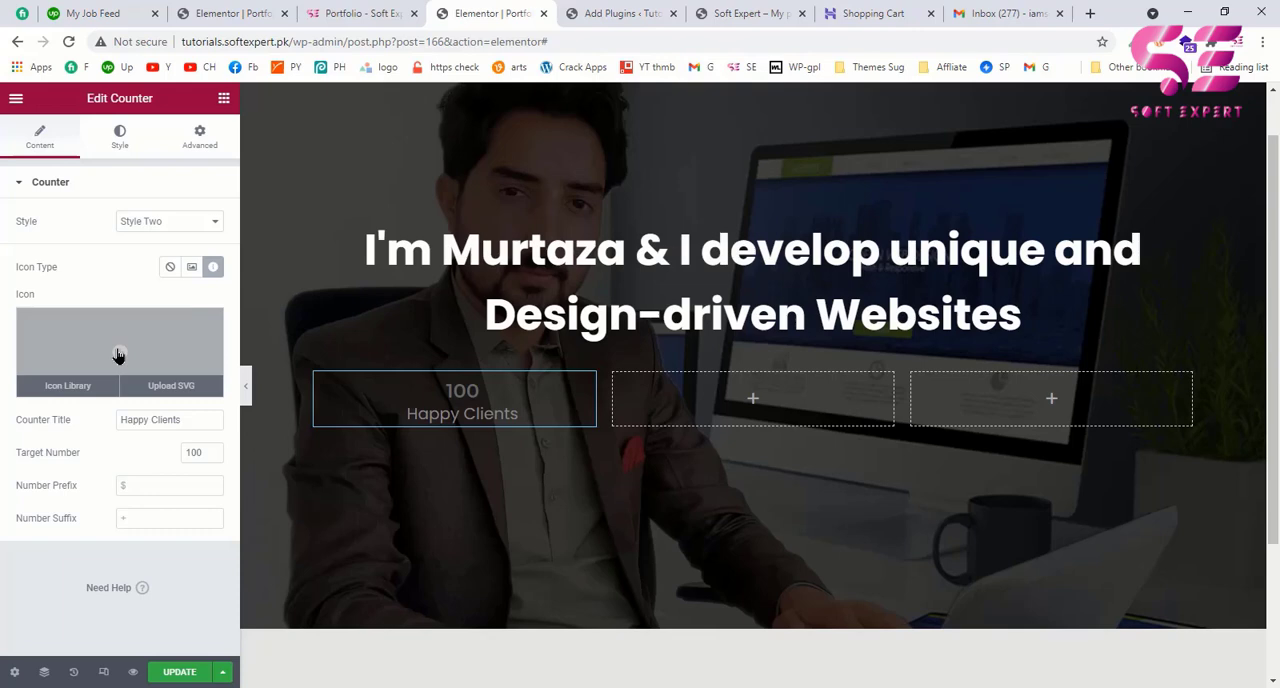
{"action": "left_click", "coordinate": [118, 356]}
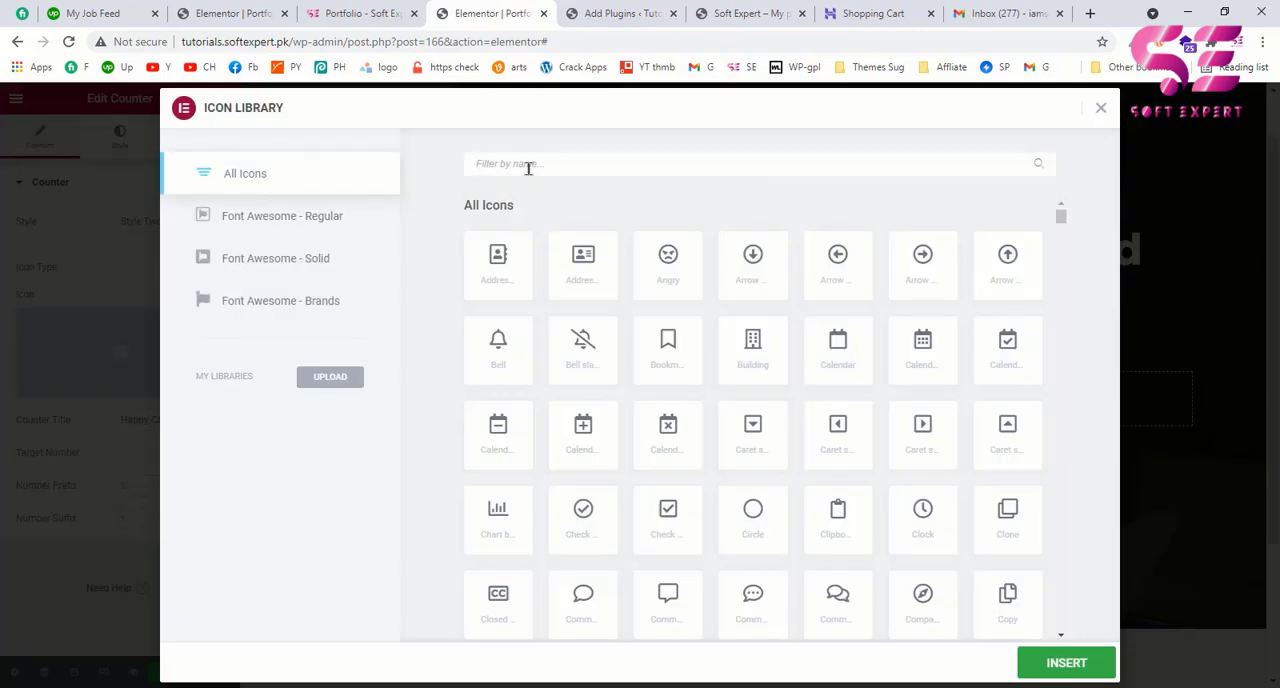
{"action": "type", "text": "list"}
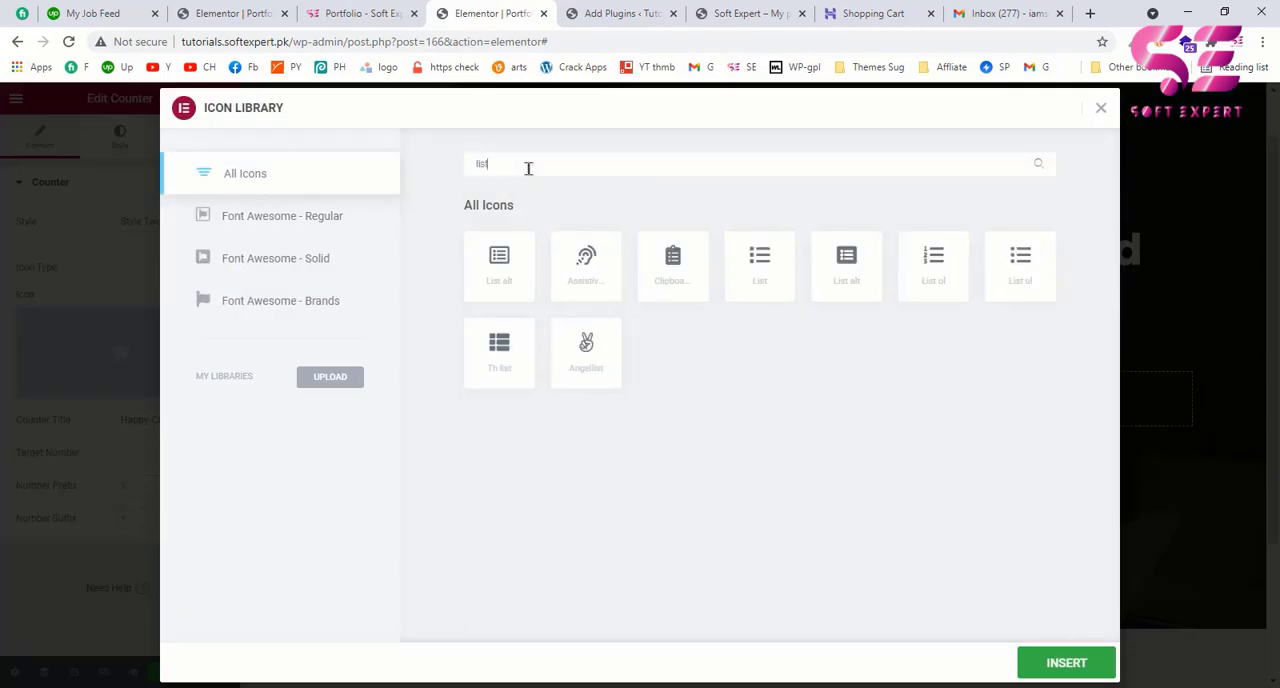
{"action": "left_click", "coordinate": [504, 282]}
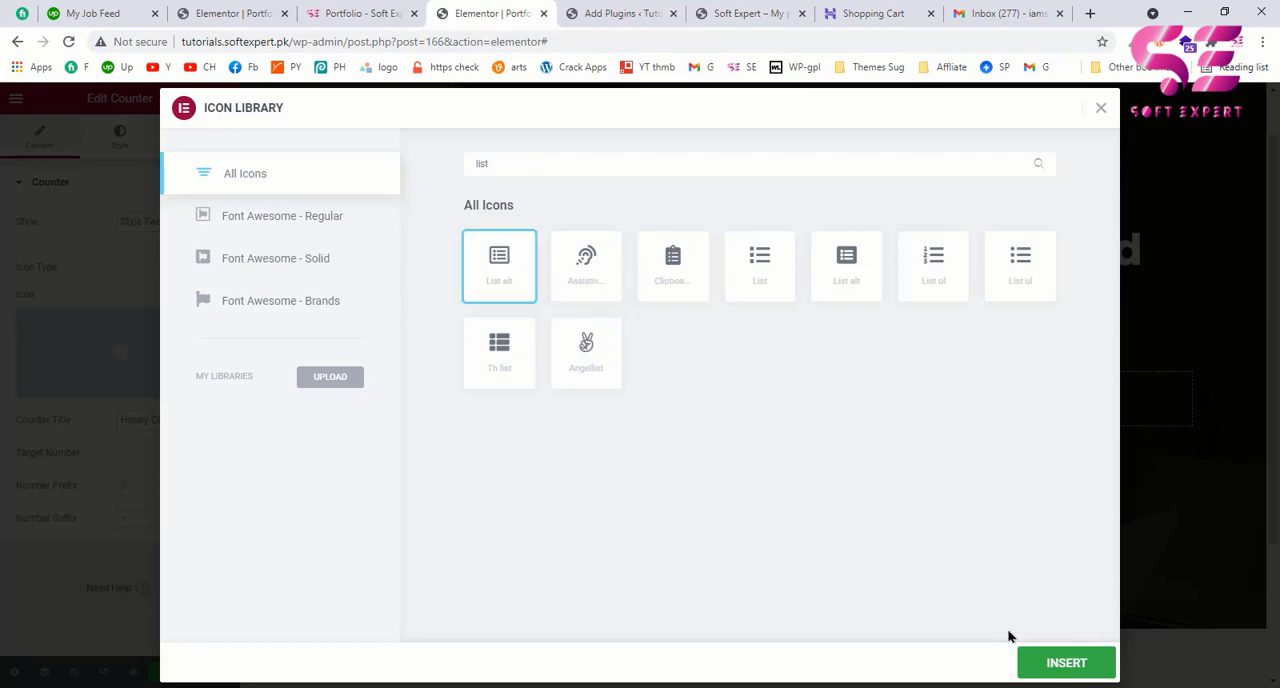
{"action": "left_click", "coordinate": [1062, 663]}
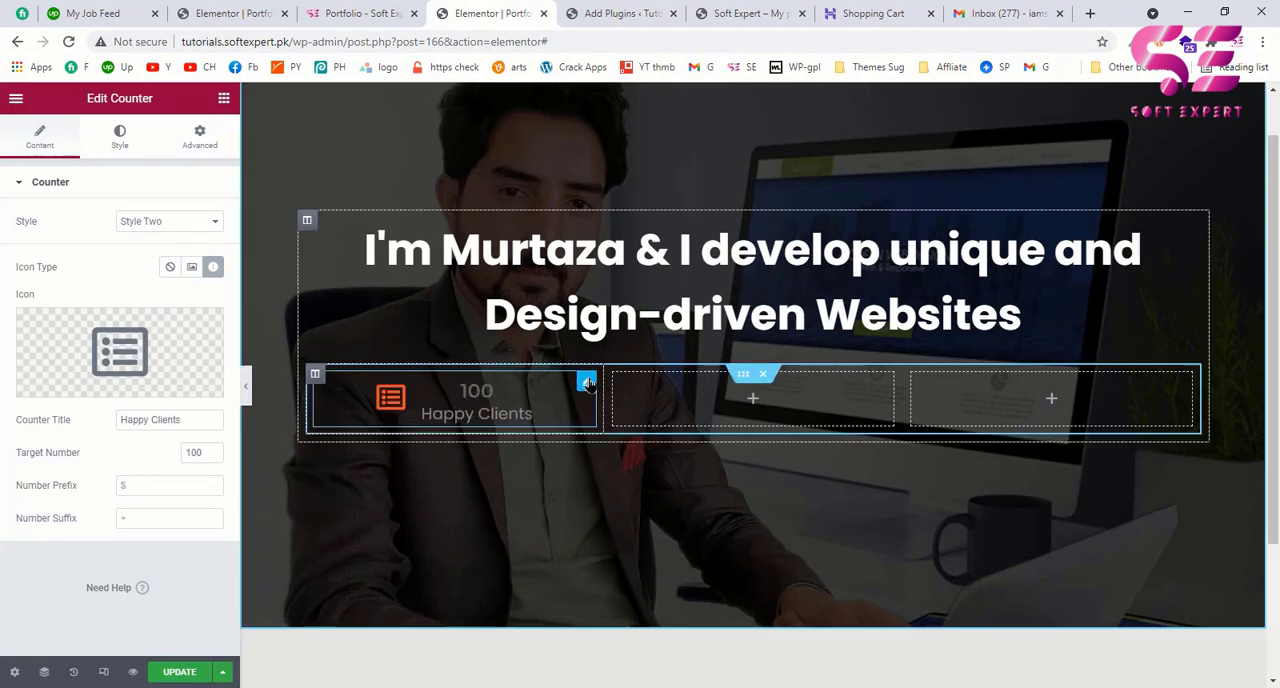
Step: Set the counter number's colour to the global colour Green, following the example page
{"action": "left_click", "coordinate": [117, 150]}
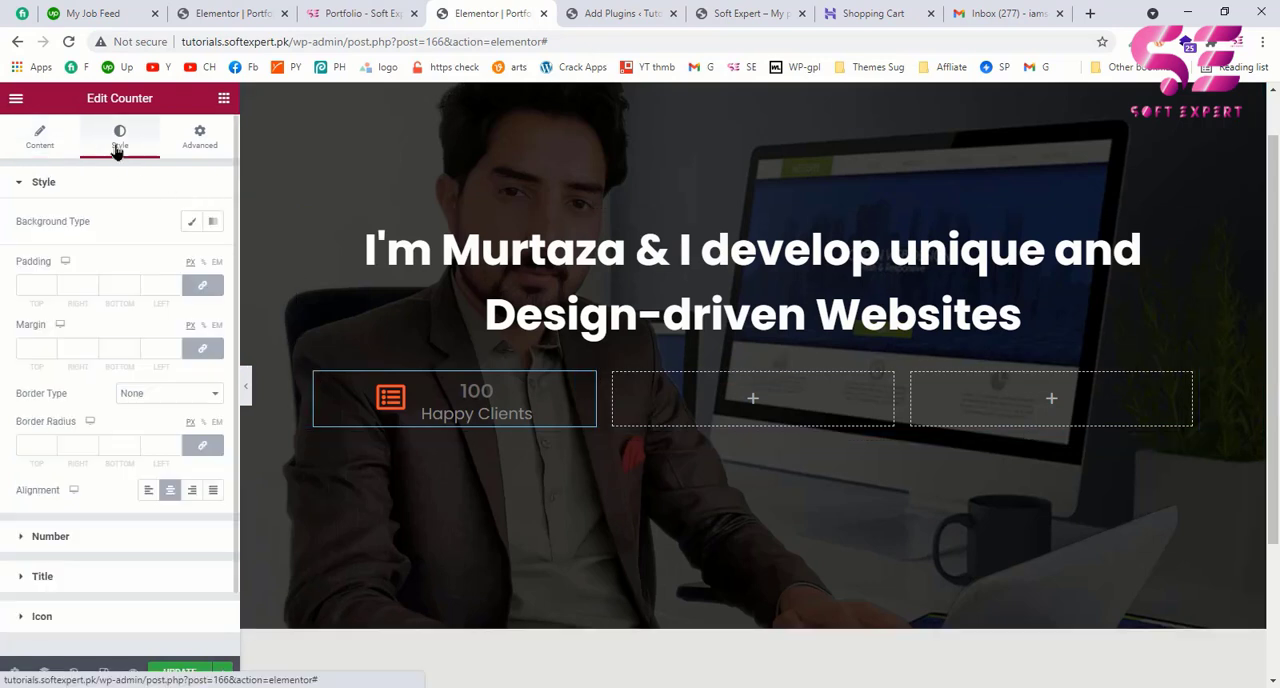
{"action": "scroll", "coordinate": [60, 470], "scroll_direction": "down", "scroll_amount": 1}
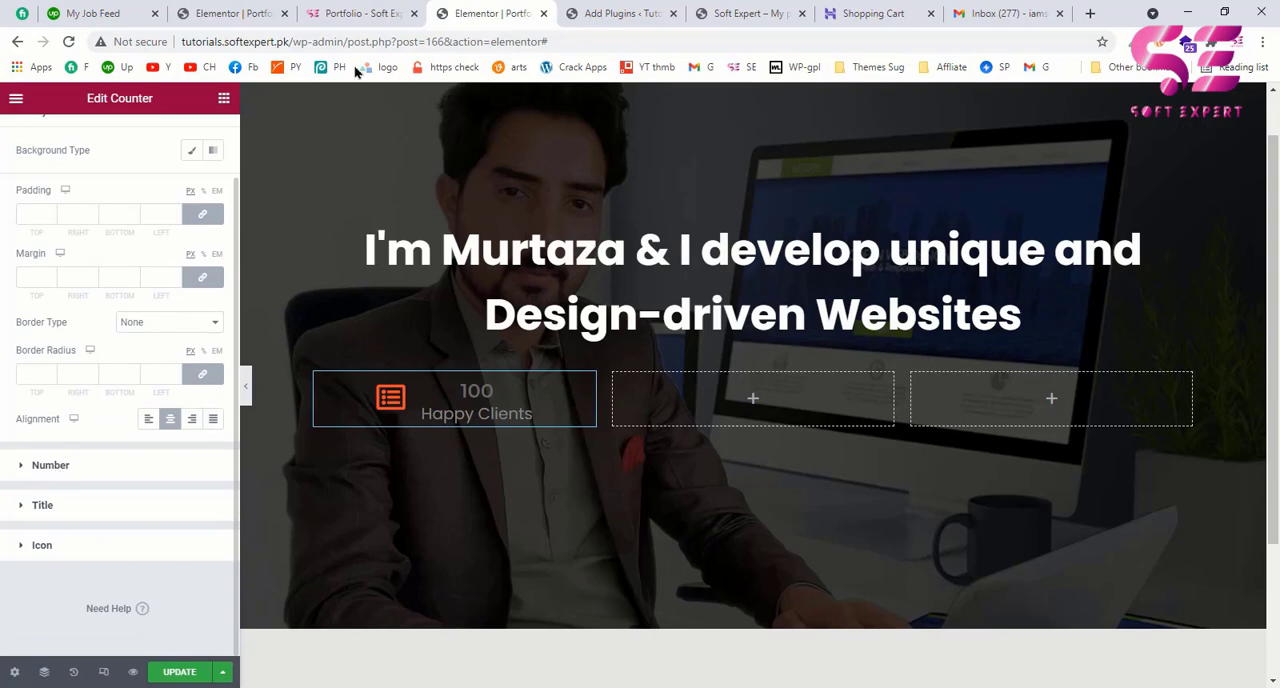
{"action": "left_click", "coordinate": [384, 13]}
{"action": "left_click", "coordinate": [493, 12]}
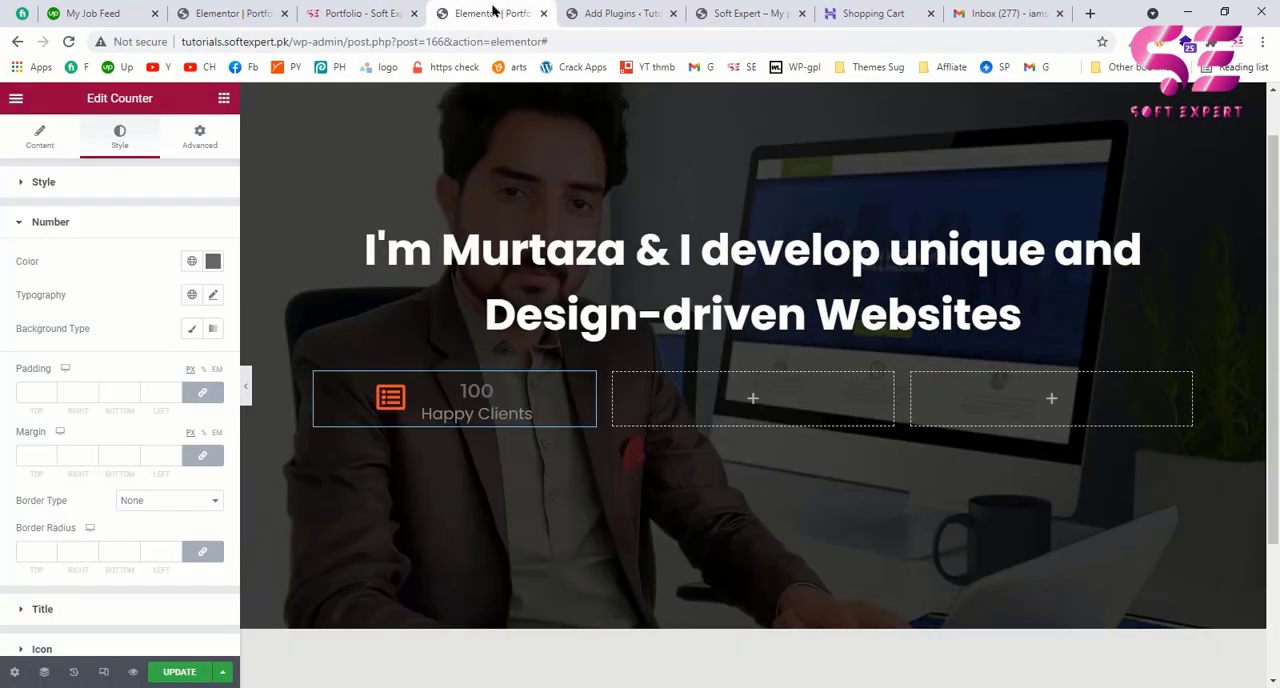
{"action": "left_click", "coordinate": [192, 262]}
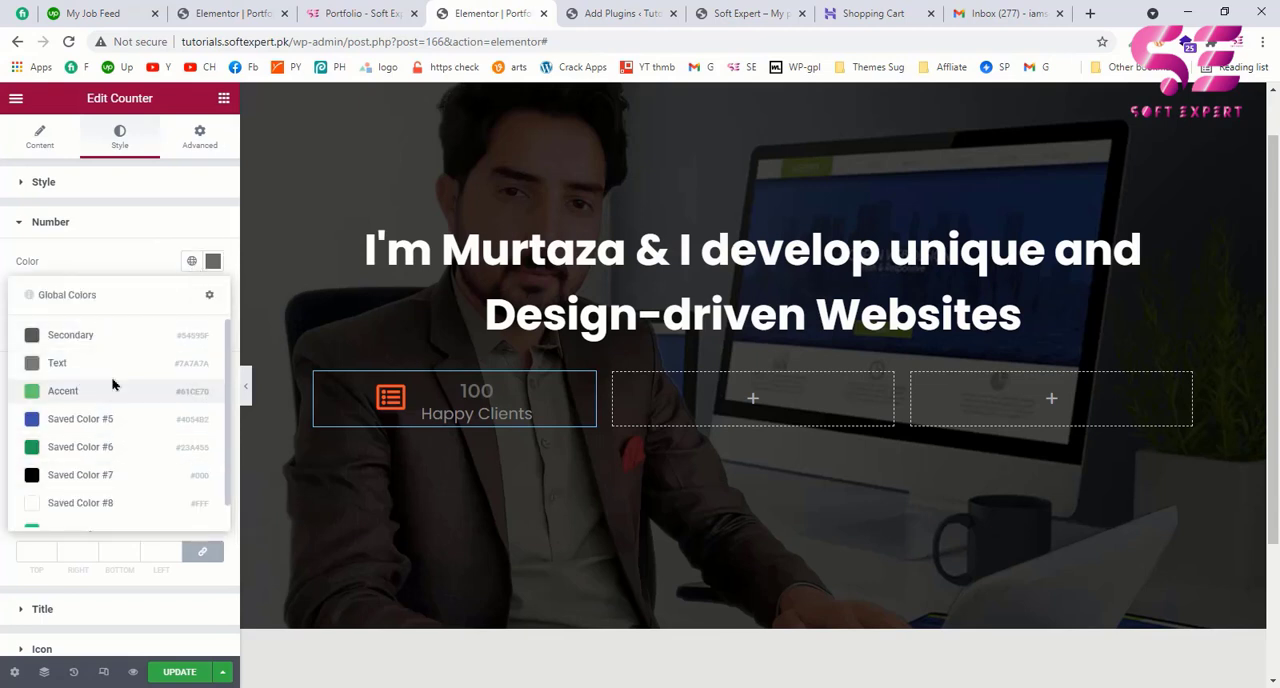
{"action": "scroll", "coordinate": [113, 385], "scroll_direction": "down", "scroll_amount": 1}
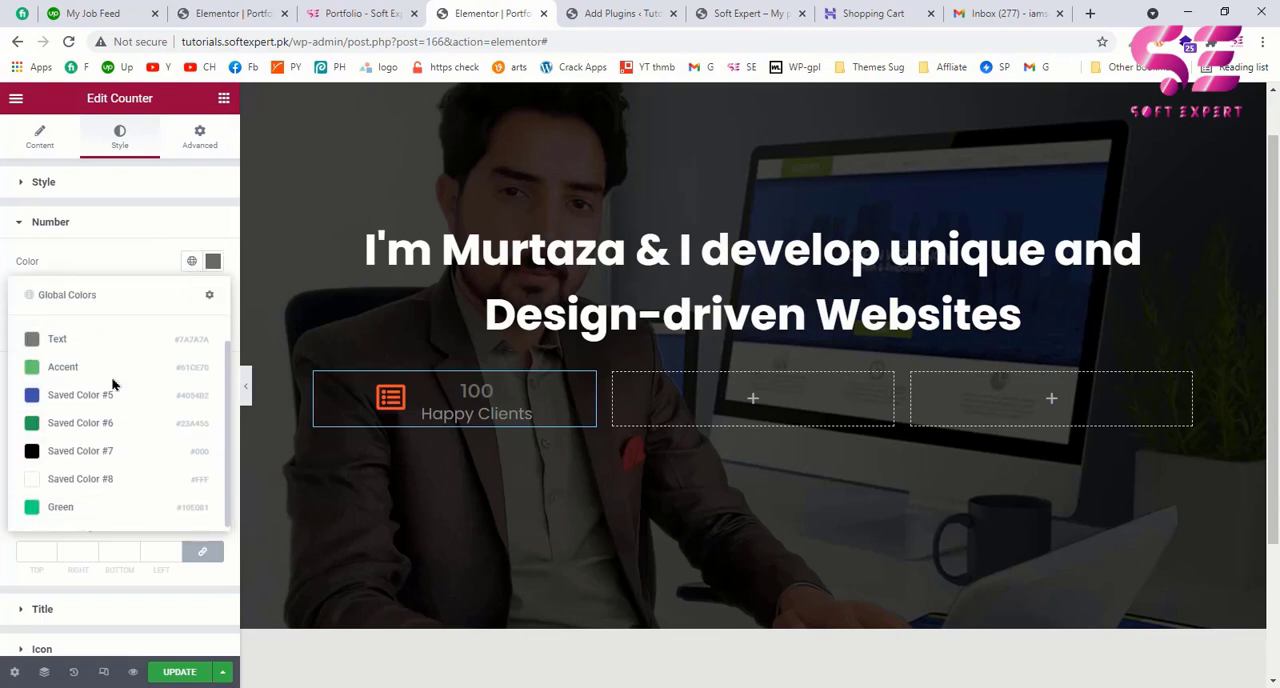
{"action": "left_click", "coordinate": [68, 510]}
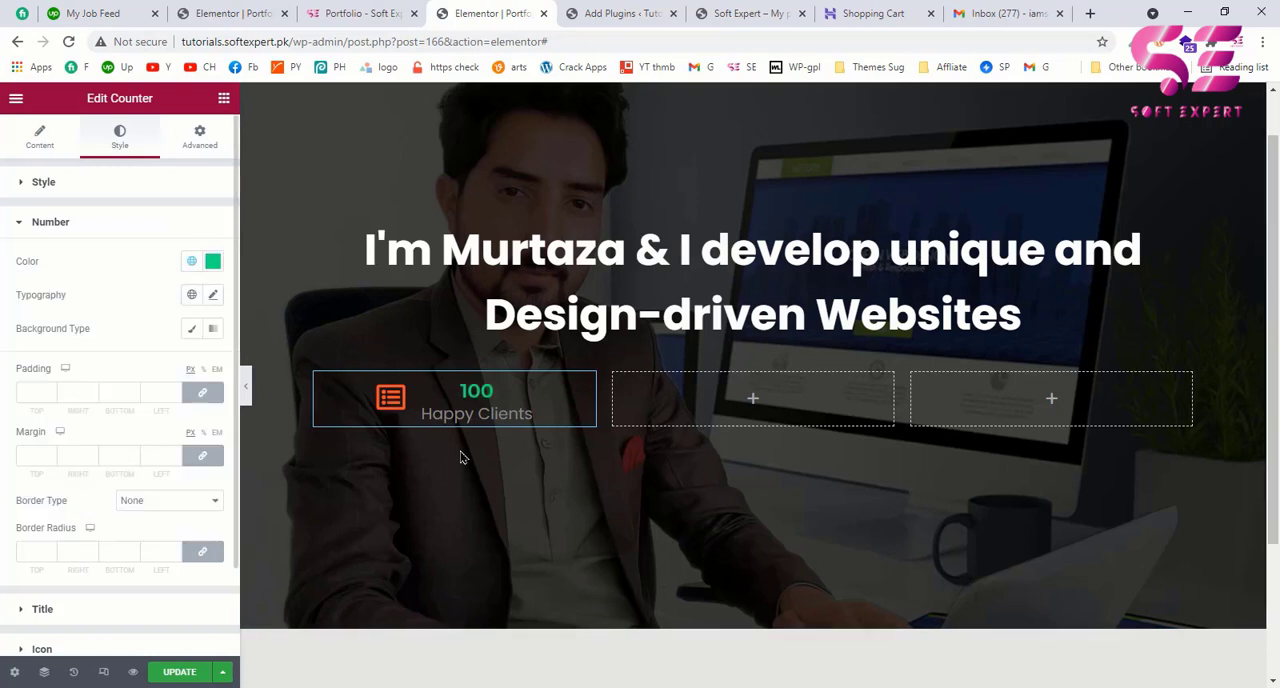
Step: Check the title colour on the example page and set the counter title's colour to white, #FFFFFF
{"action": "left_click", "coordinate": [377, 20]}
{"action": "left_click", "coordinate": [442, 18]}
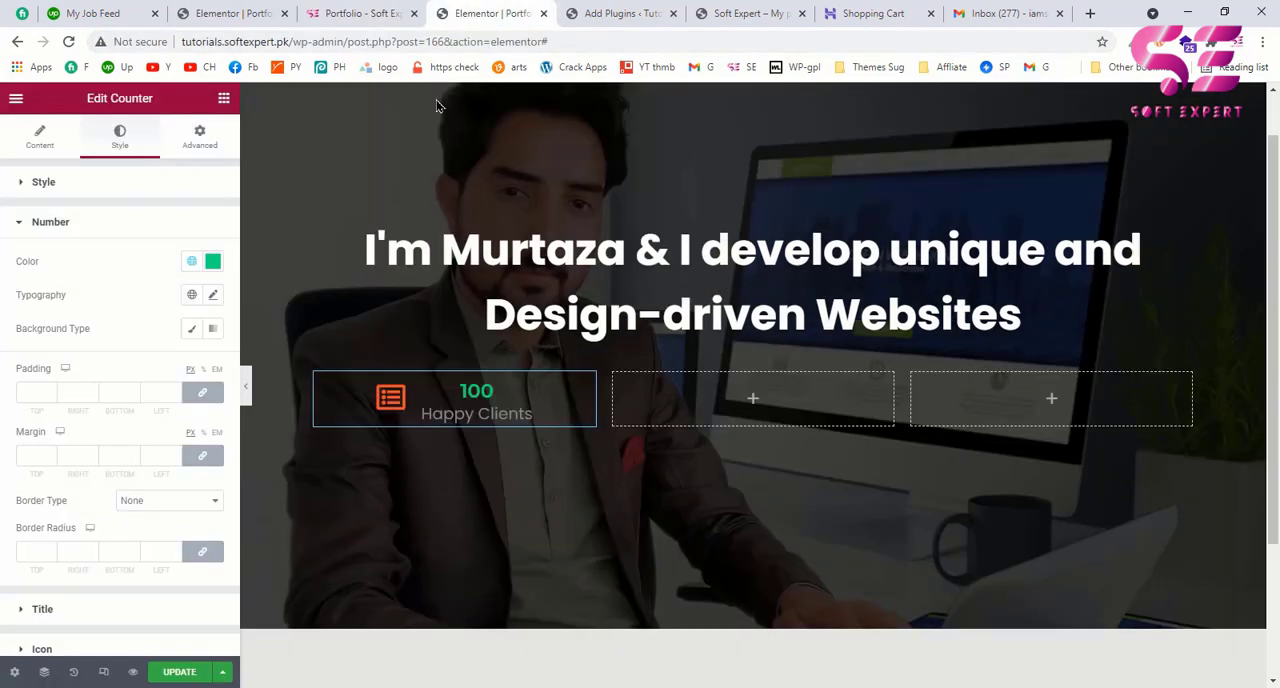
{"action": "scroll", "coordinate": [165, 388], "scroll_direction": "down", "scroll_amount": 1}
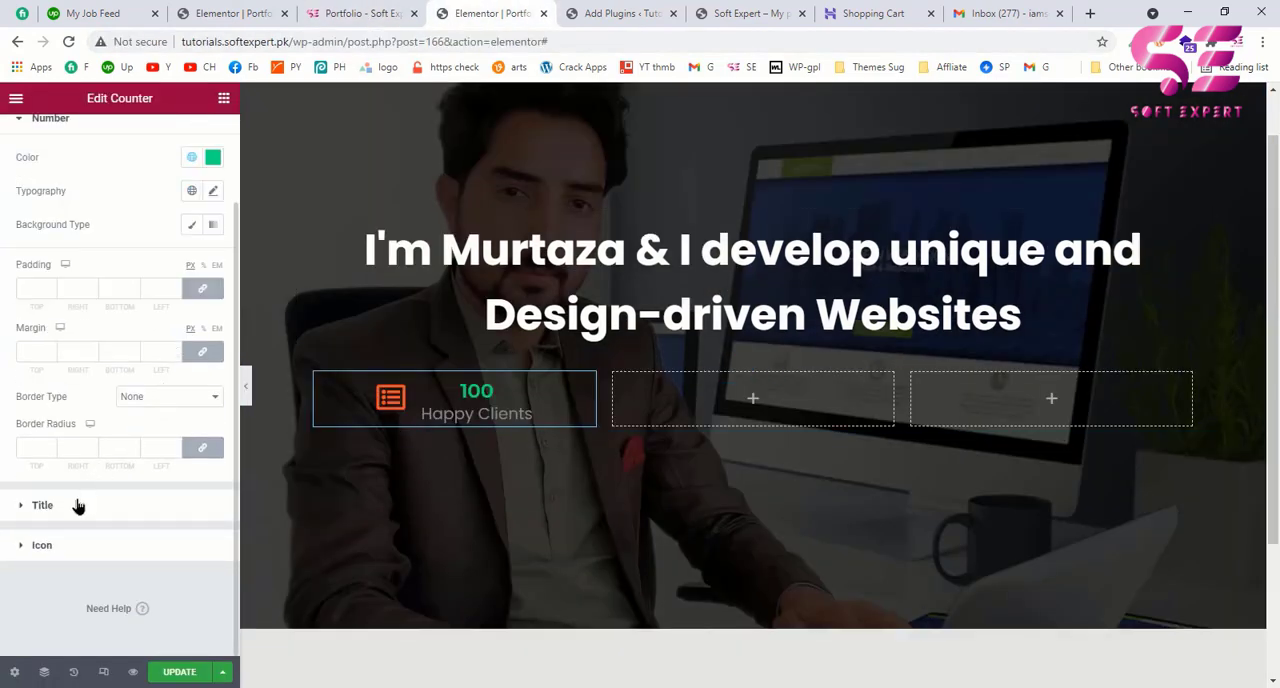
{"action": "left_click", "coordinate": [42, 505]}
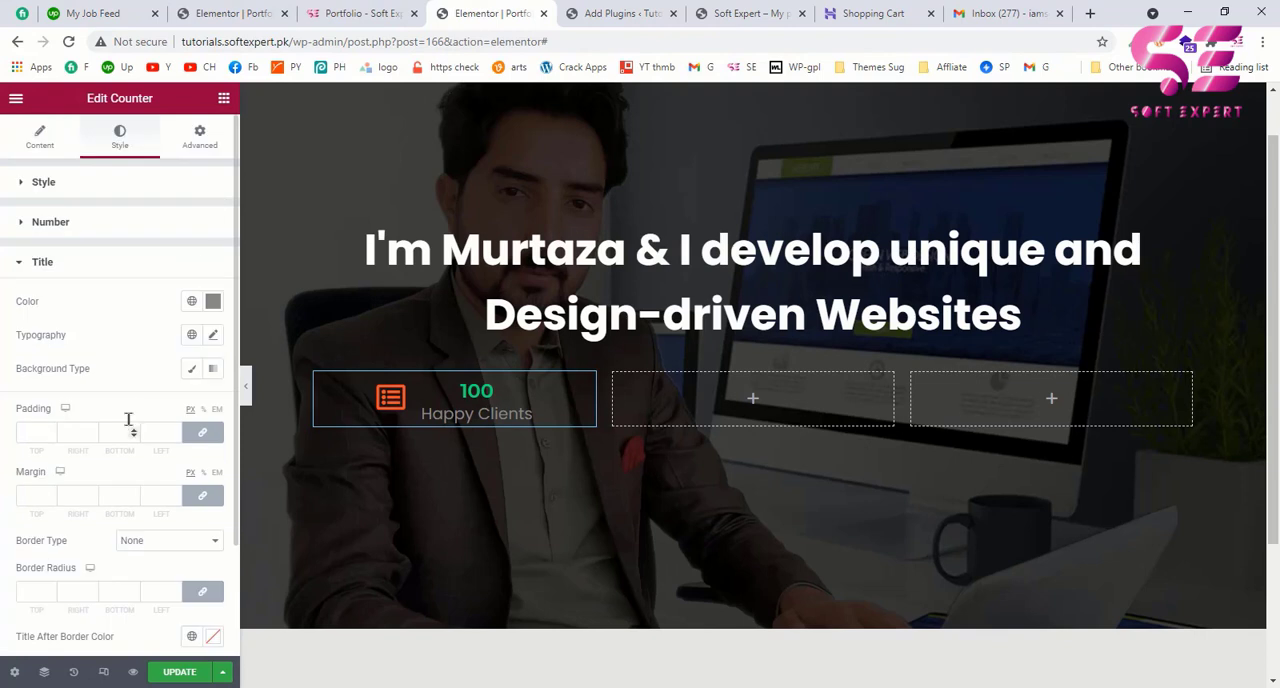
{"action": "left_click", "coordinate": [213, 301]}
{"action": "left_click_drag", "start_coordinate": [56, 432], "coordinate": [14, 343]}
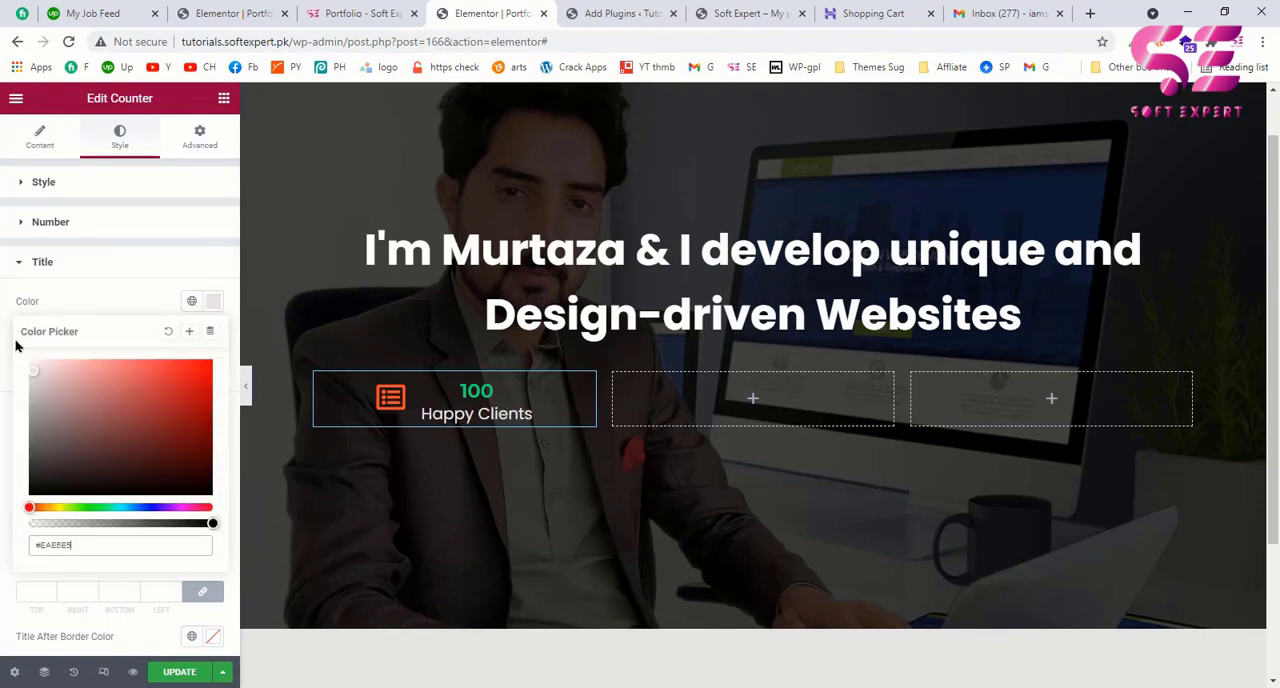
{"action": "left_click", "coordinate": [45, 272]}
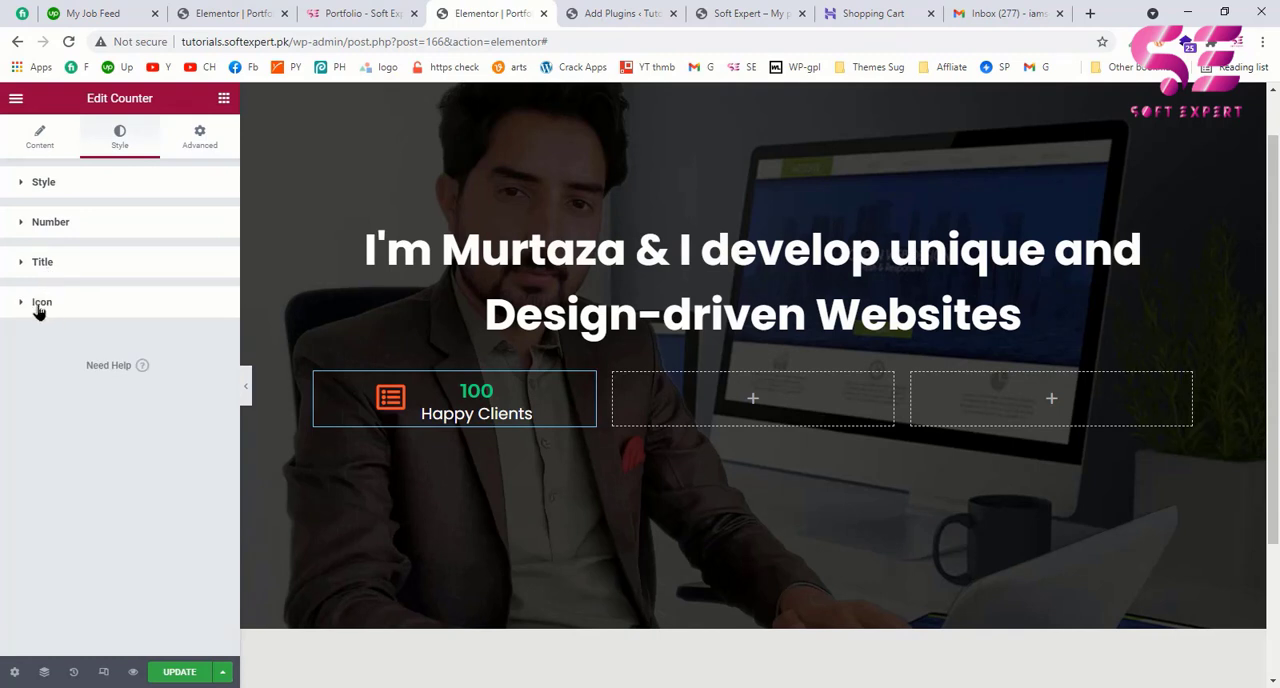
Step: Set the counter icon's colour to white and compare the counter with the example page's statistics row
{"action": "left_click", "coordinate": [43, 314]}
{"action": "left_click", "coordinate": [213, 341]}
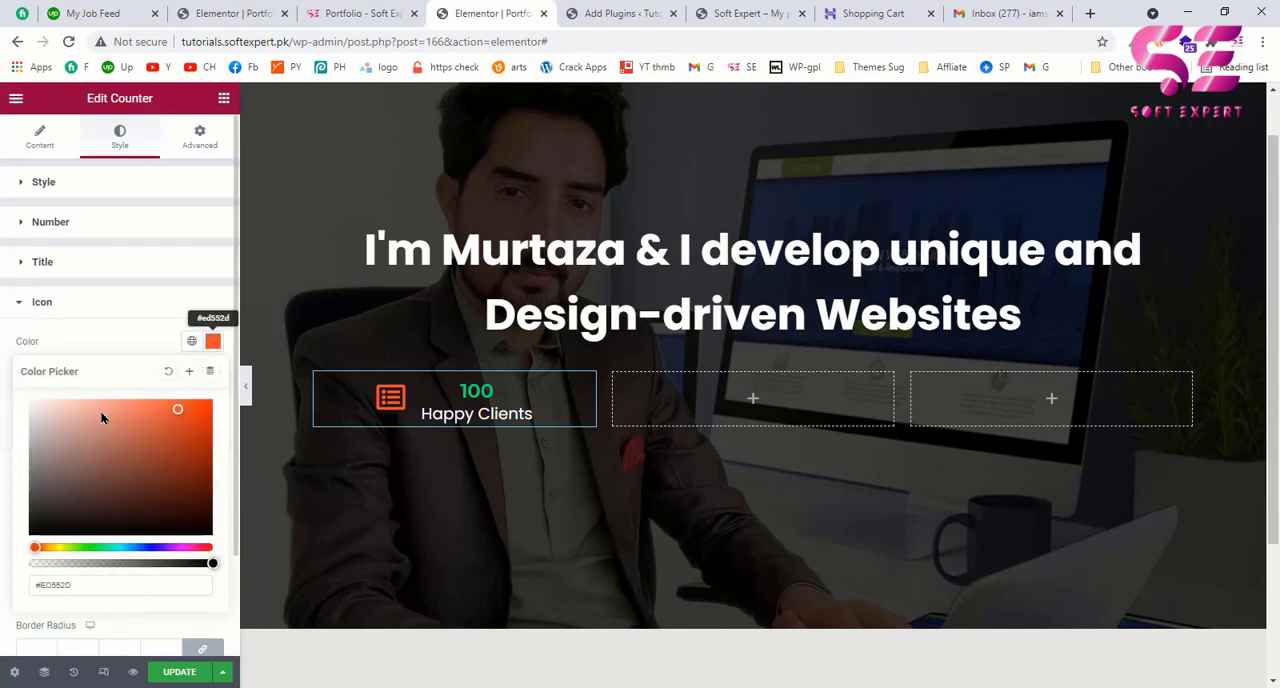
{"action": "left_click", "coordinate": [31, 402]}
{"action": "left_click", "coordinate": [104, 320]}
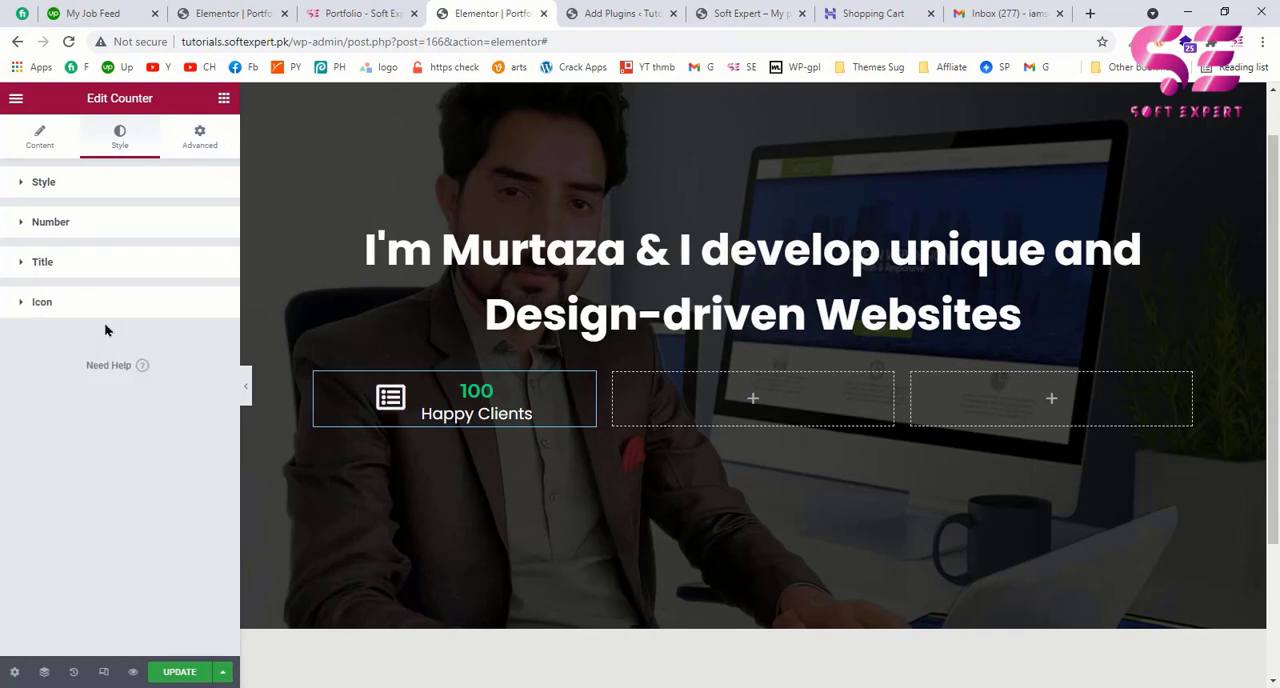
{"action": "left_click", "coordinate": [360, 13]}
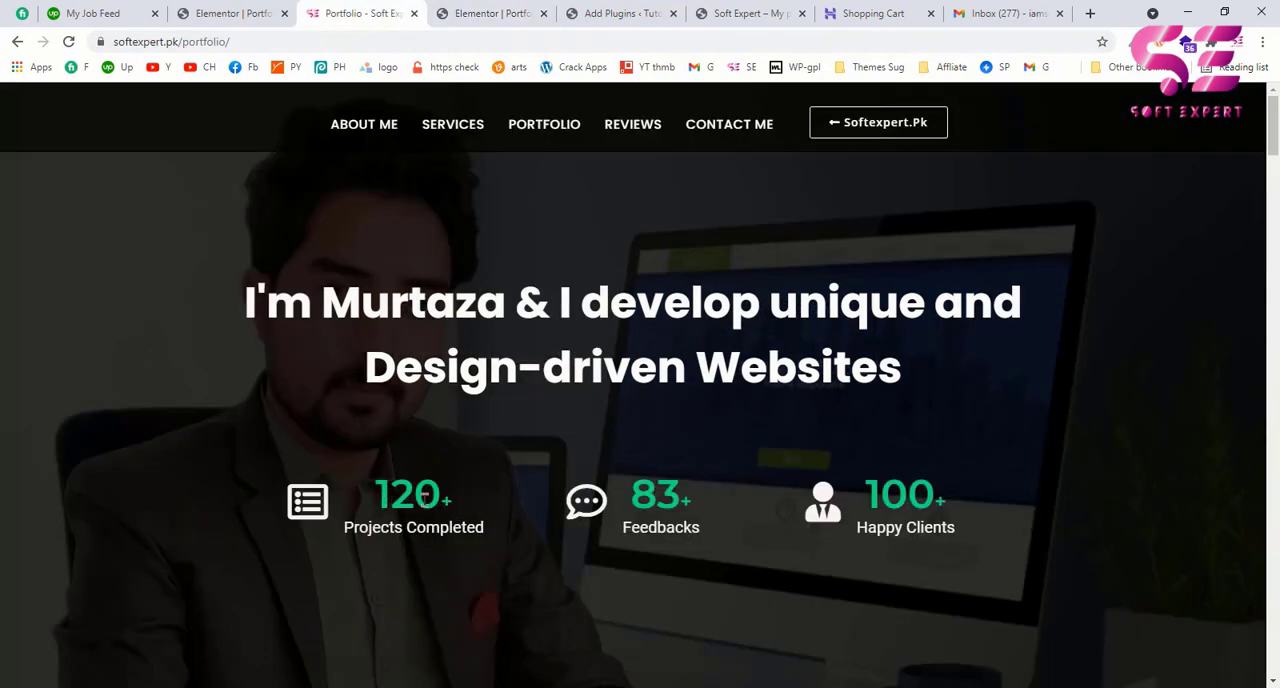
Step: Return to the Elementor editor and set the counter number's font size to 57 px
{"action": "left_click", "coordinate": [462, 13]}
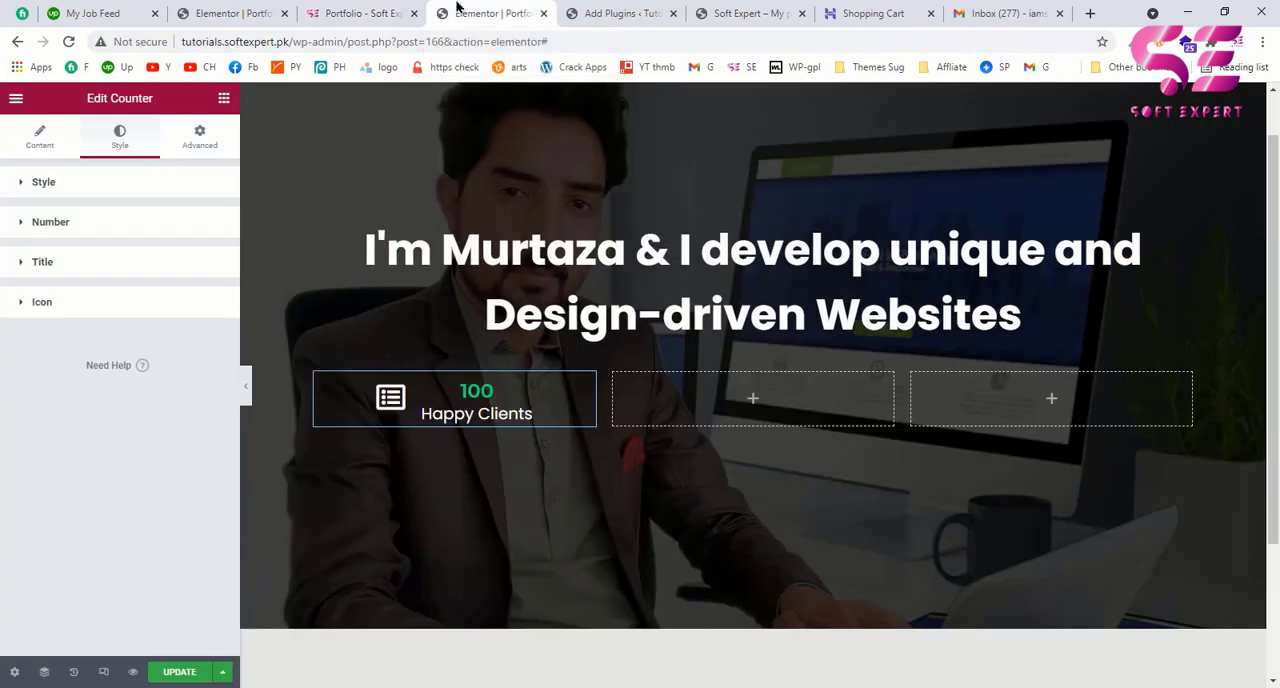
{"action": "left_click", "coordinate": [24, 224]}
{"action": "left_click", "coordinate": [212, 296]}
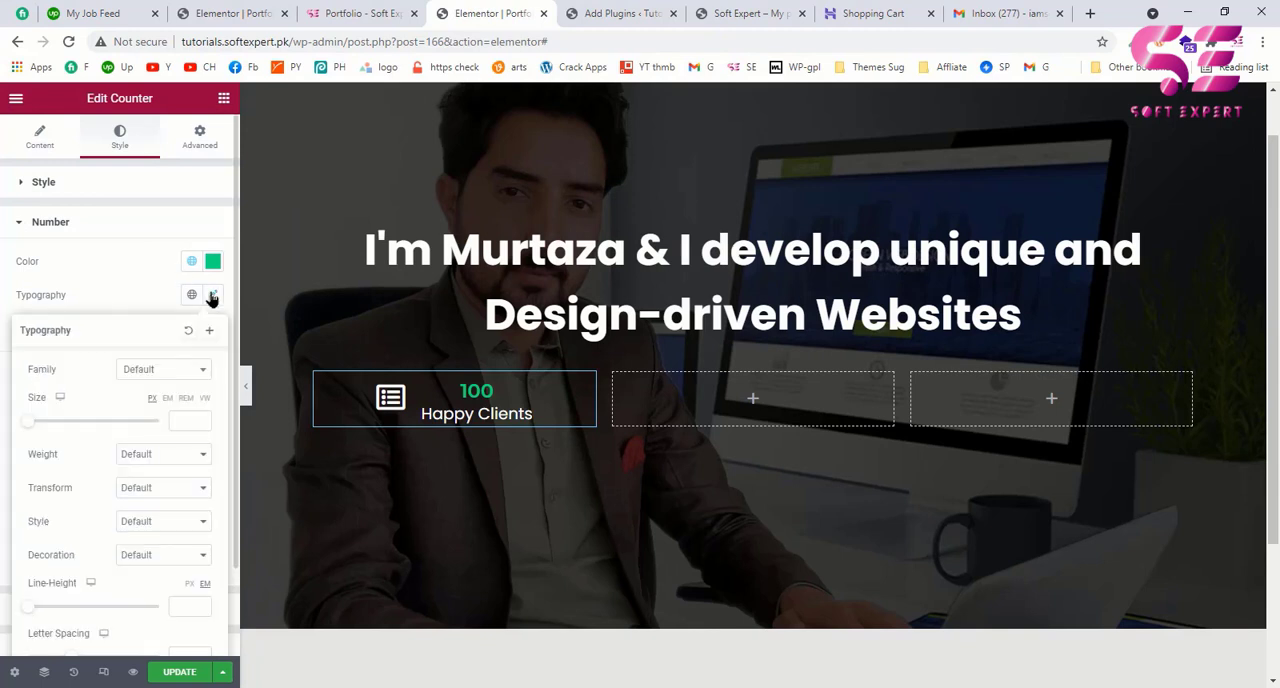
{"action": "left_click_drag", "start_coordinate": [28, 422], "coordinate": [64, 424]}
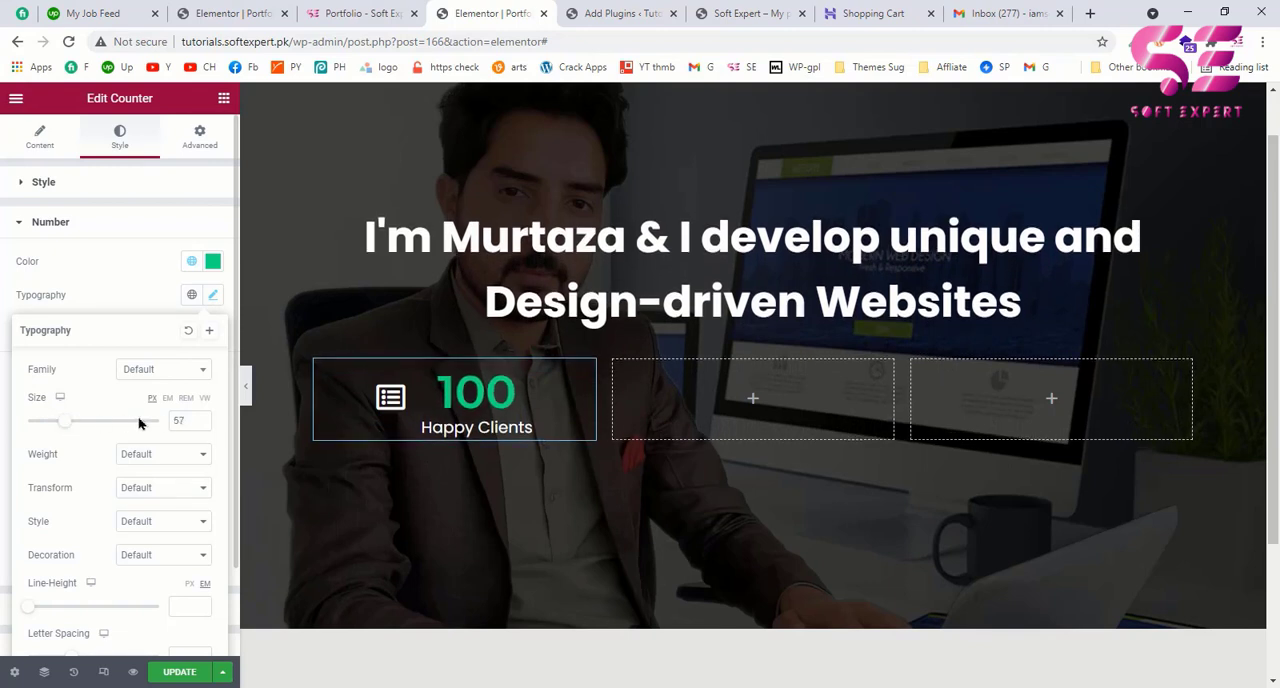
{"action": "left_click", "coordinate": [150, 305]}
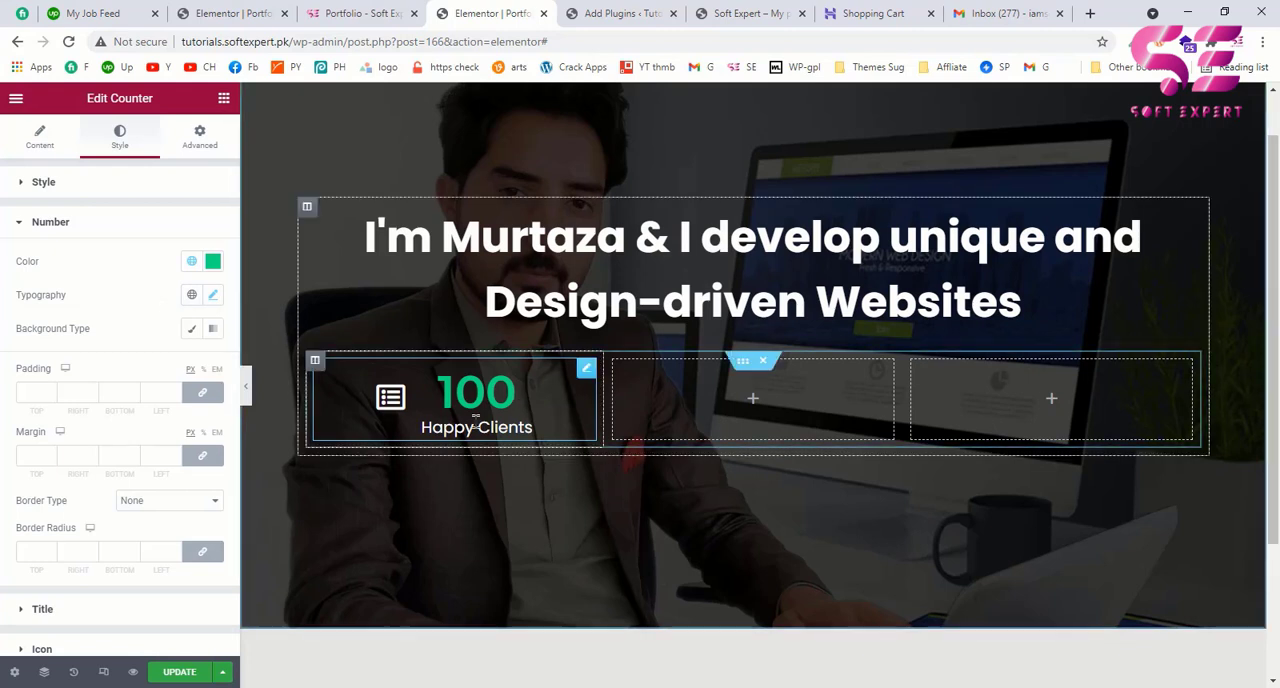
{"action": "scroll", "coordinate": [104, 520], "scroll_direction": "down", "scroll_amount": 1}
{"action": "scroll", "coordinate": [104, 520], "scroll_direction": "up", "scroll_amount": 1}
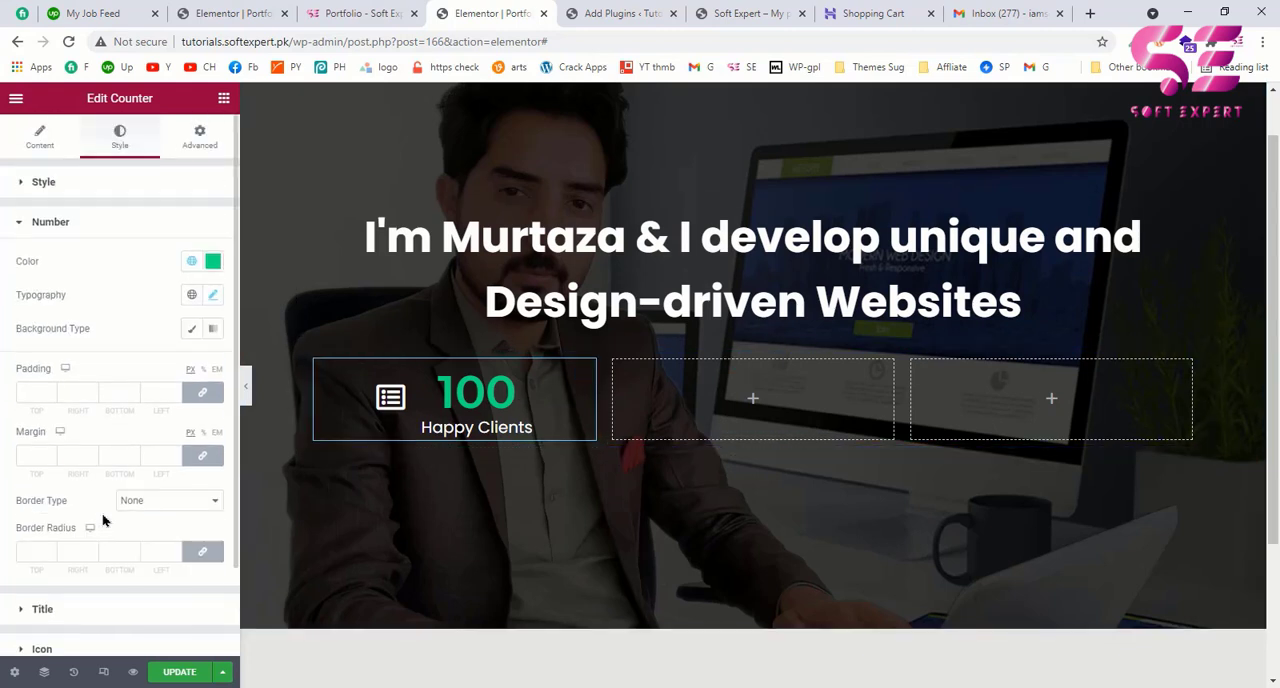
Step: Add "+" as the counter's number suffix, as on the example page
{"action": "left_click", "coordinate": [36, 146]}
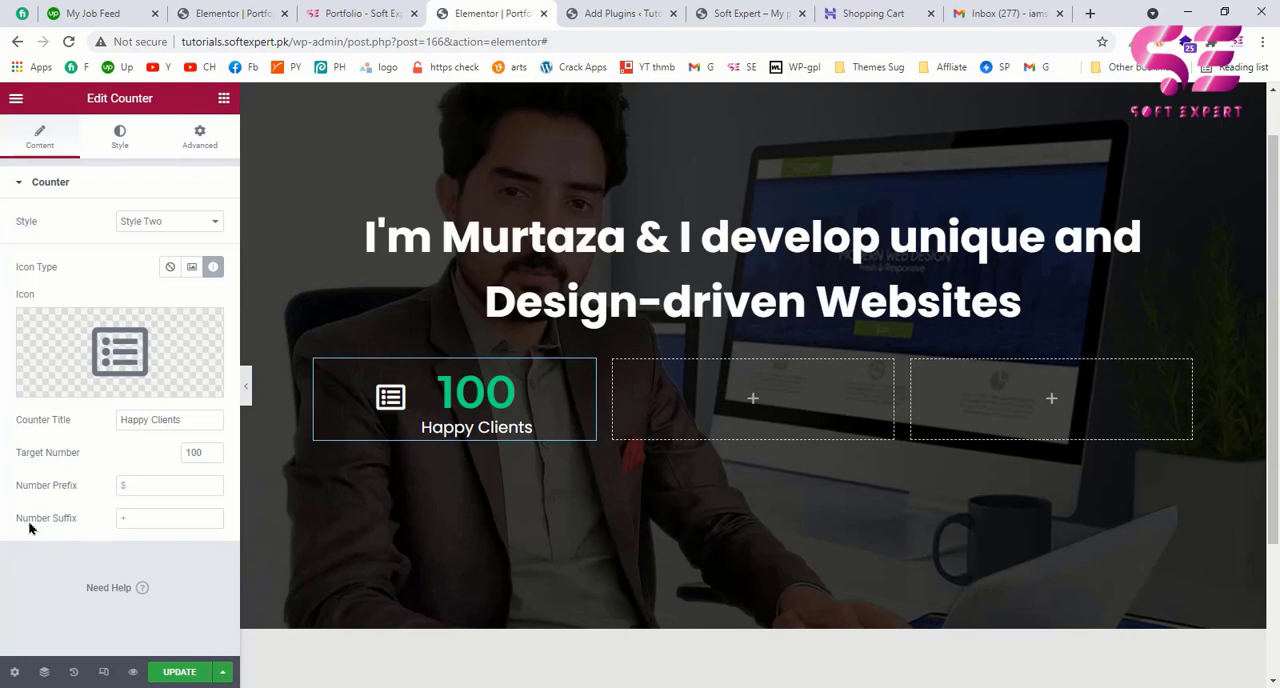
{"action": "left_click", "coordinate": [136, 517]}
{"action": "type", "text": "+"}
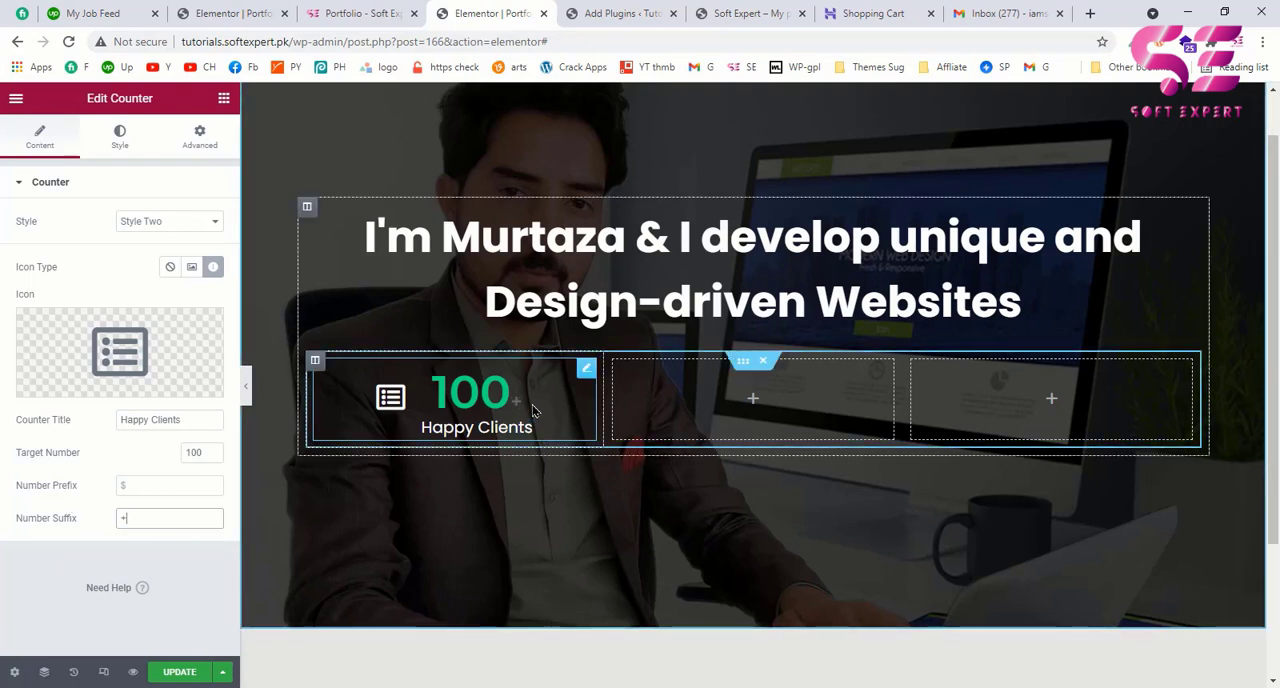
Step: Set the counter suffix's colour to the global colour Green to match the number
{"action": "left_click", "coordinate": [118, 150]}
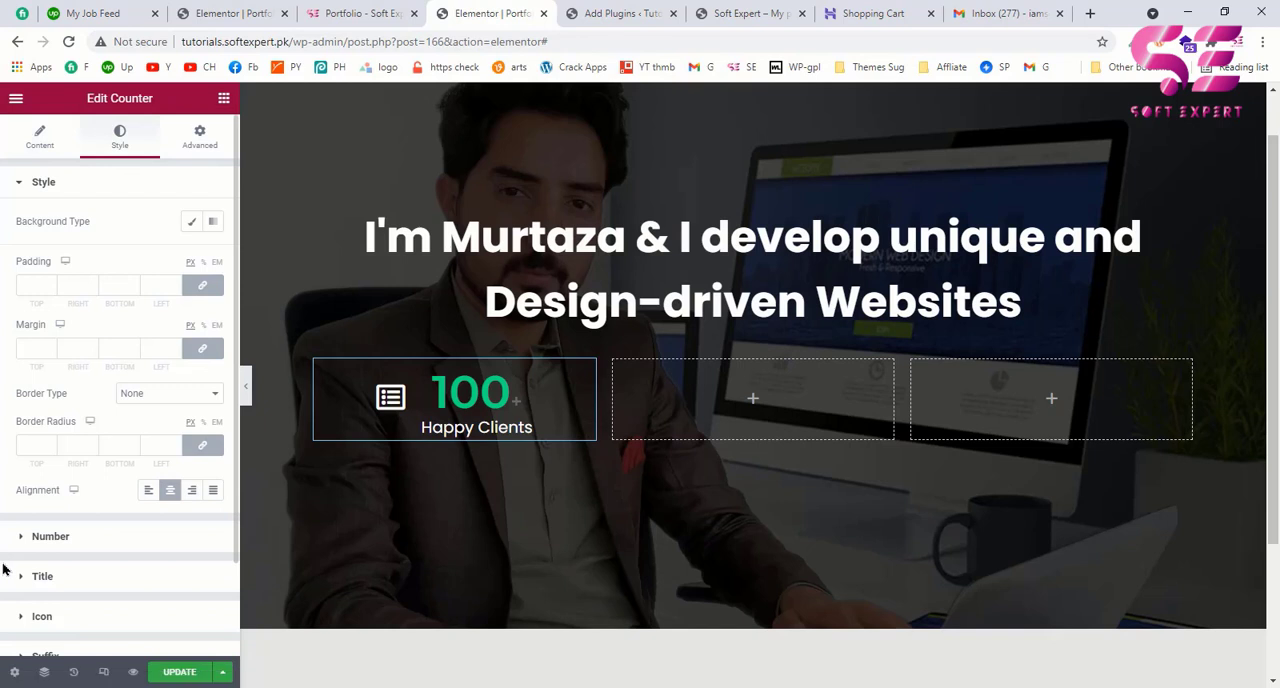
{"action": "scroll", "coordinate": [10, 565], "scroll_direction": "down", "scroll_amount": 2}
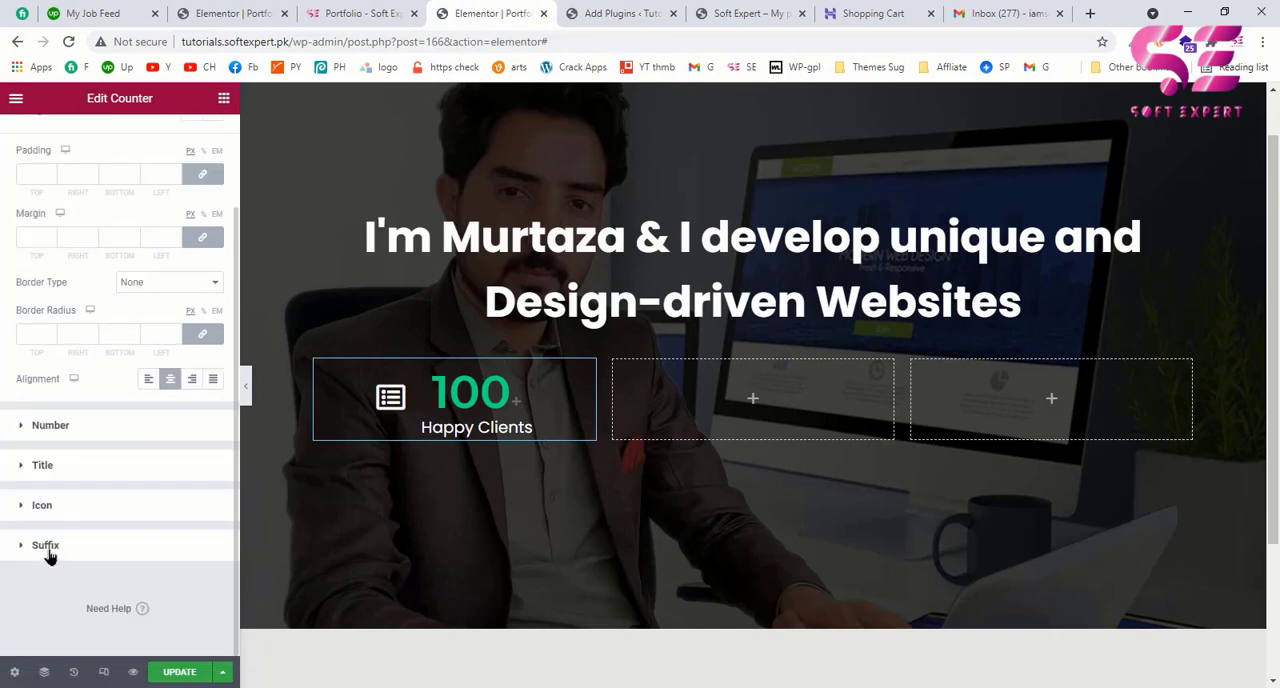
{"action": "left_click", "coordinate": [47, 551]}
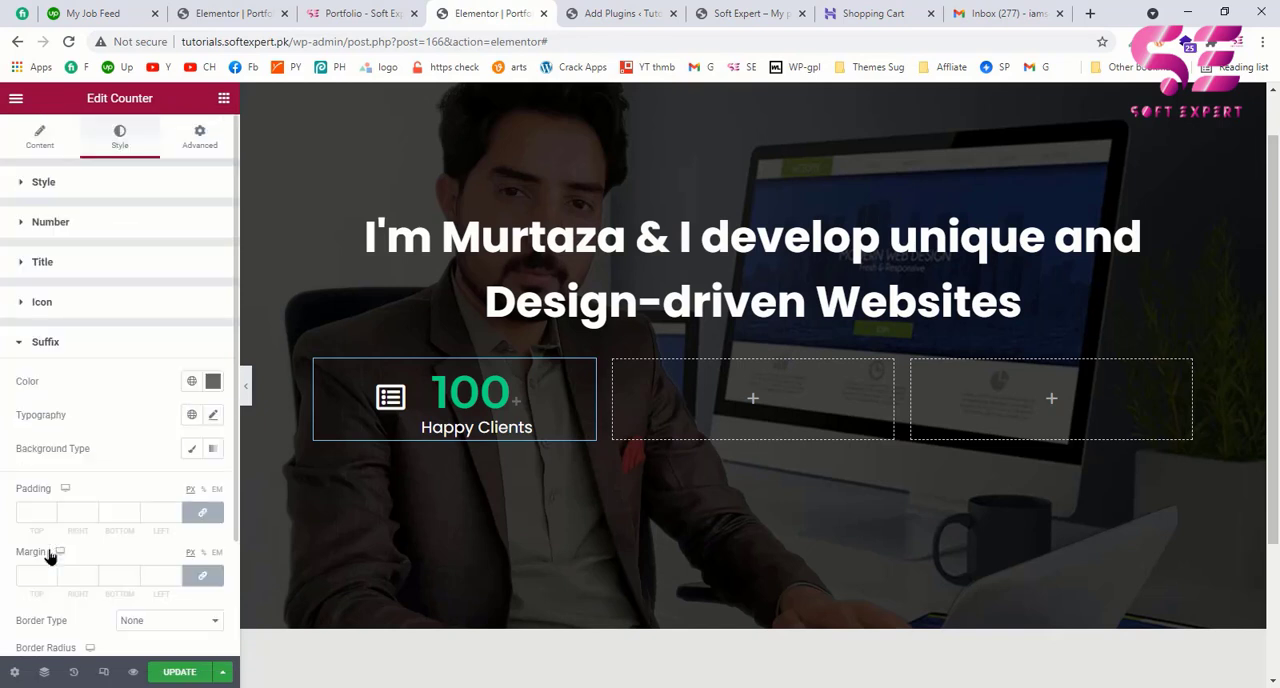
{"action": "left_click", "coordinate": [191, 381]}
{"action": "scroll", "coordinate": [60, 606], "scroll_direction": "down", "scroll_amount": 1}
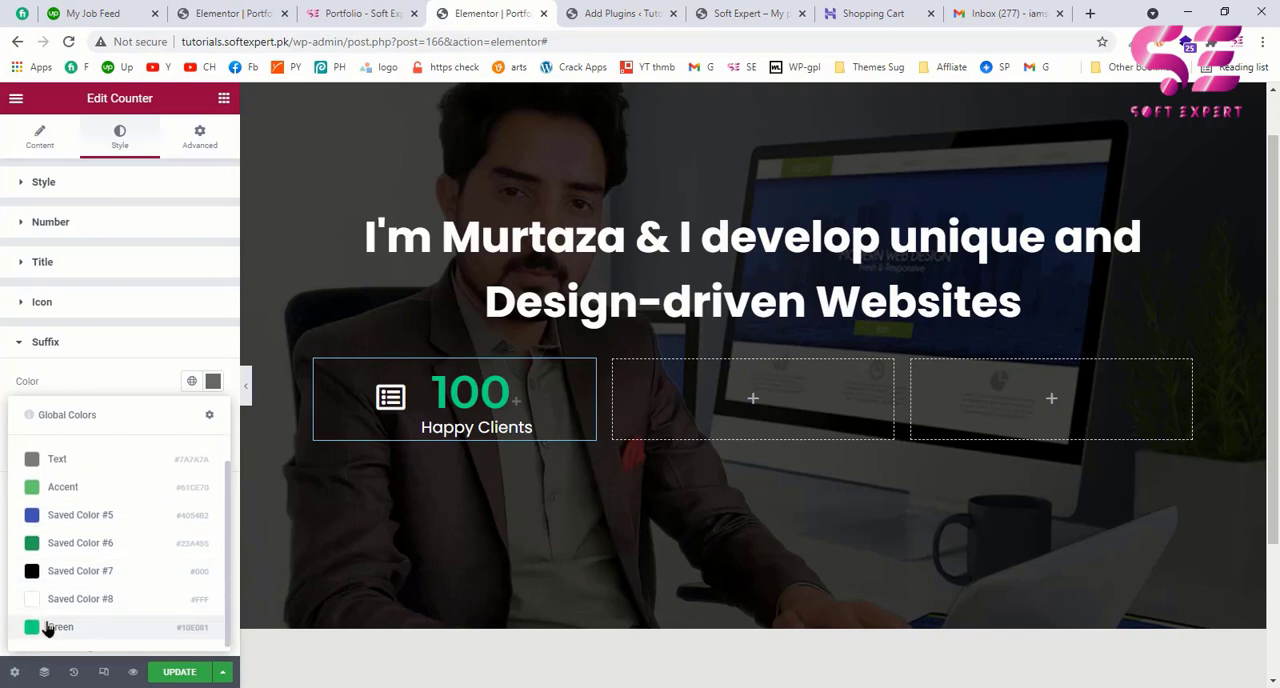
{"action": "left_click", "coordinate": [48, 627]}
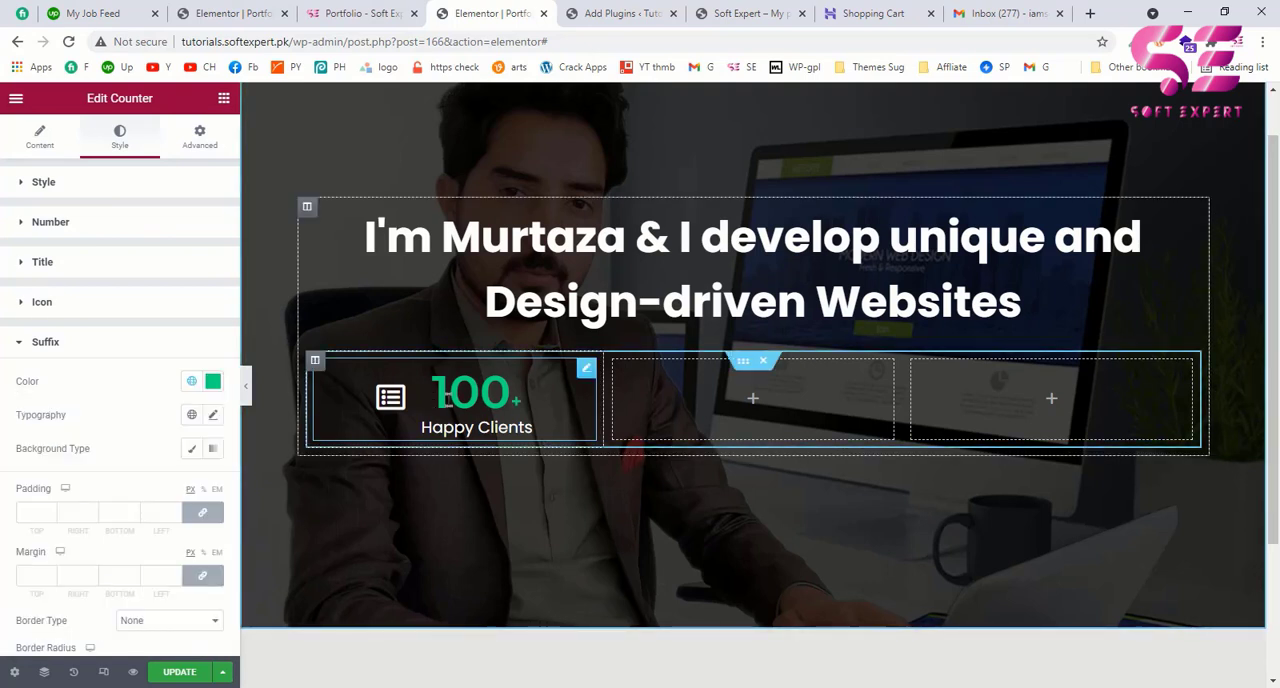
Step: Check the statistics icons on the example page and set the counter's icon size to 50 px
{"action": "key", "text": "ctrl+shift+Tab"}
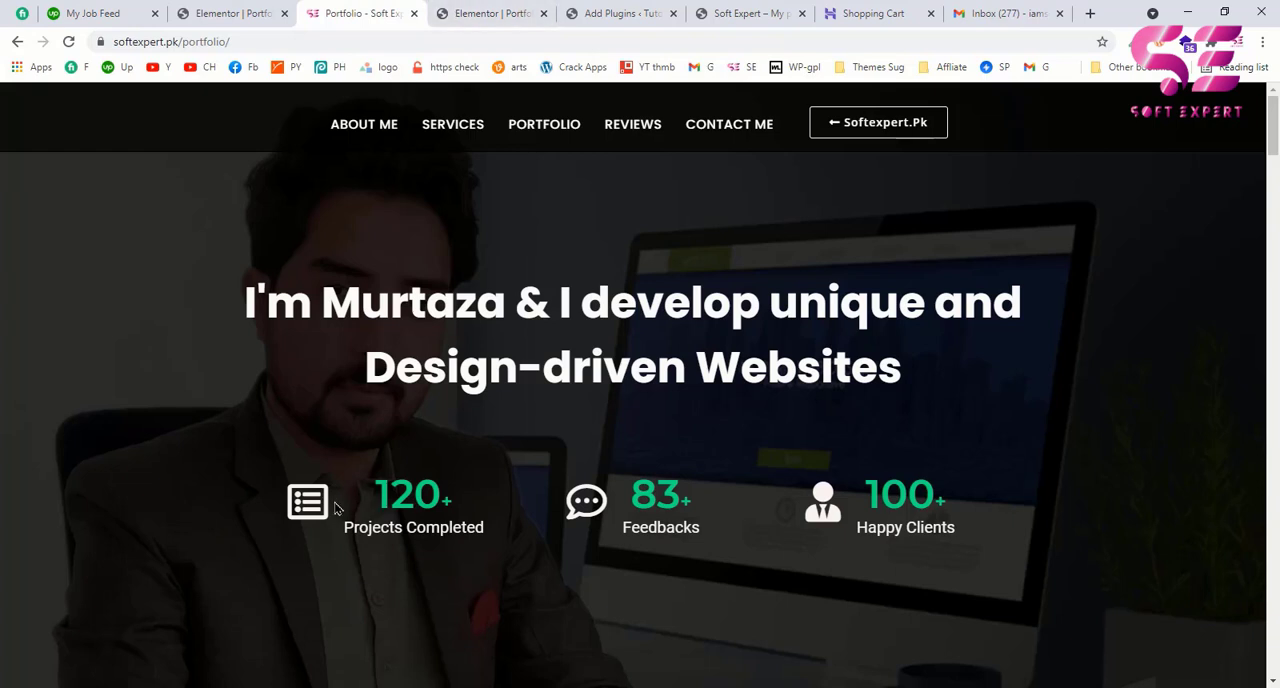
{"action": "left_click", "coordinate": [486, 12]}
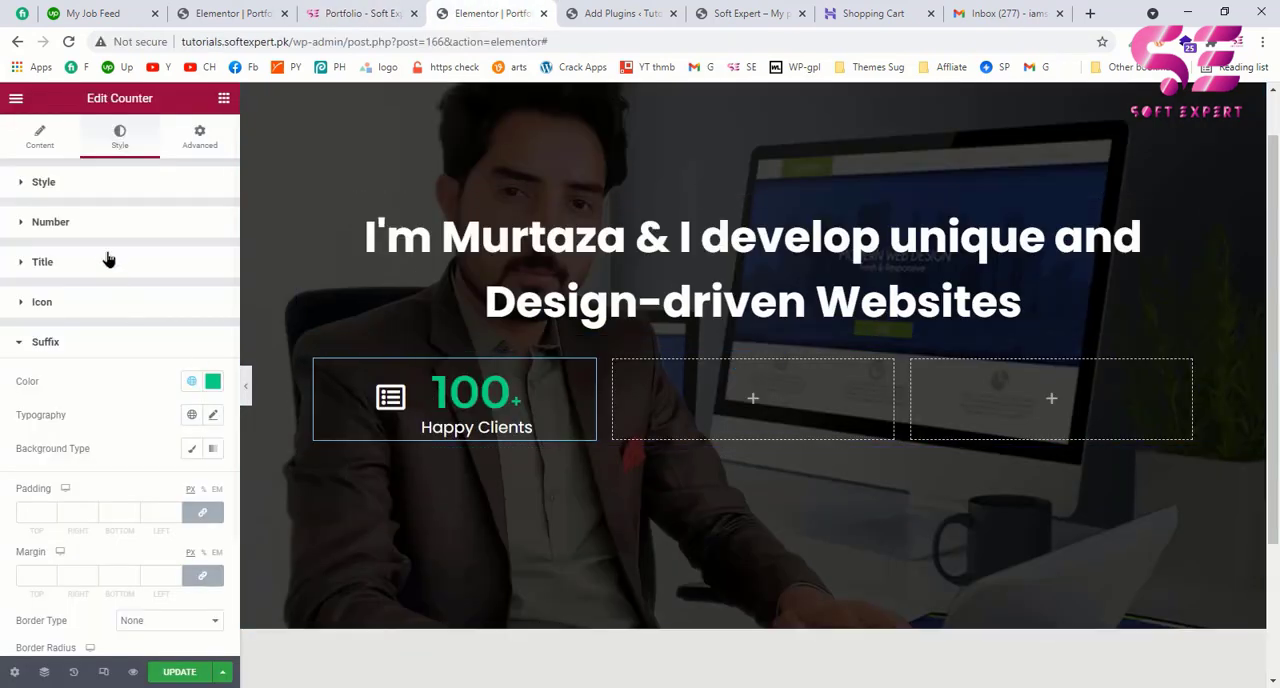
{"action": "left_click", "coordinate": [38, 303]}
{"action": "left_click_drag", "start_coordinate": [22, 398], "coordinate": [27, 397]}
{"action": "left_click_drag", "start_coordinate": [214, 398], "coordinate": [214, 398]}
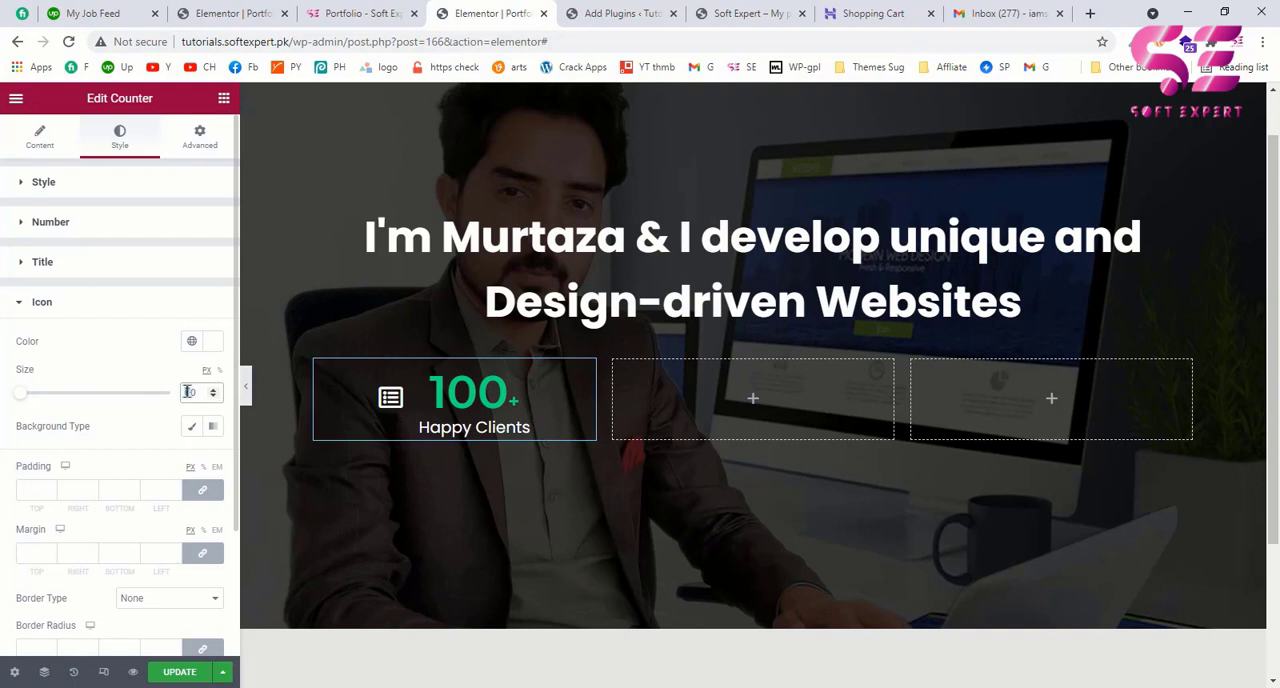
{"action": "type", "text": "5"}
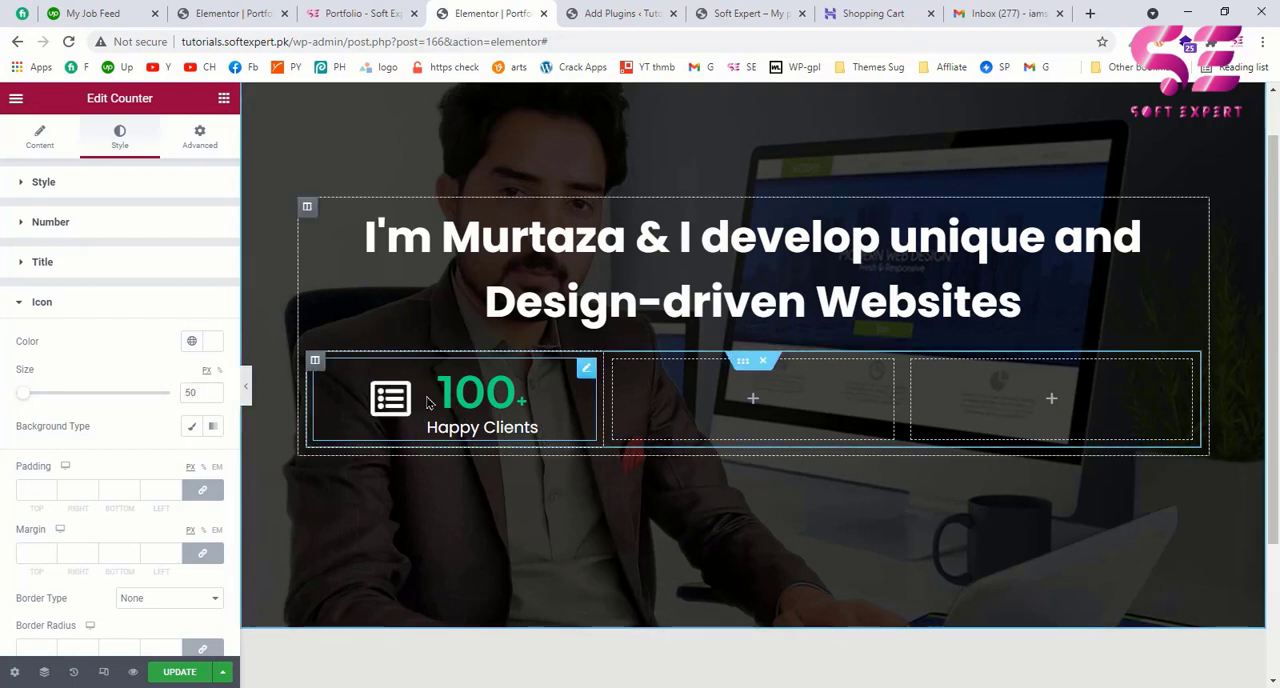
{"action": "left_click", "coordinate": [36, 136]}
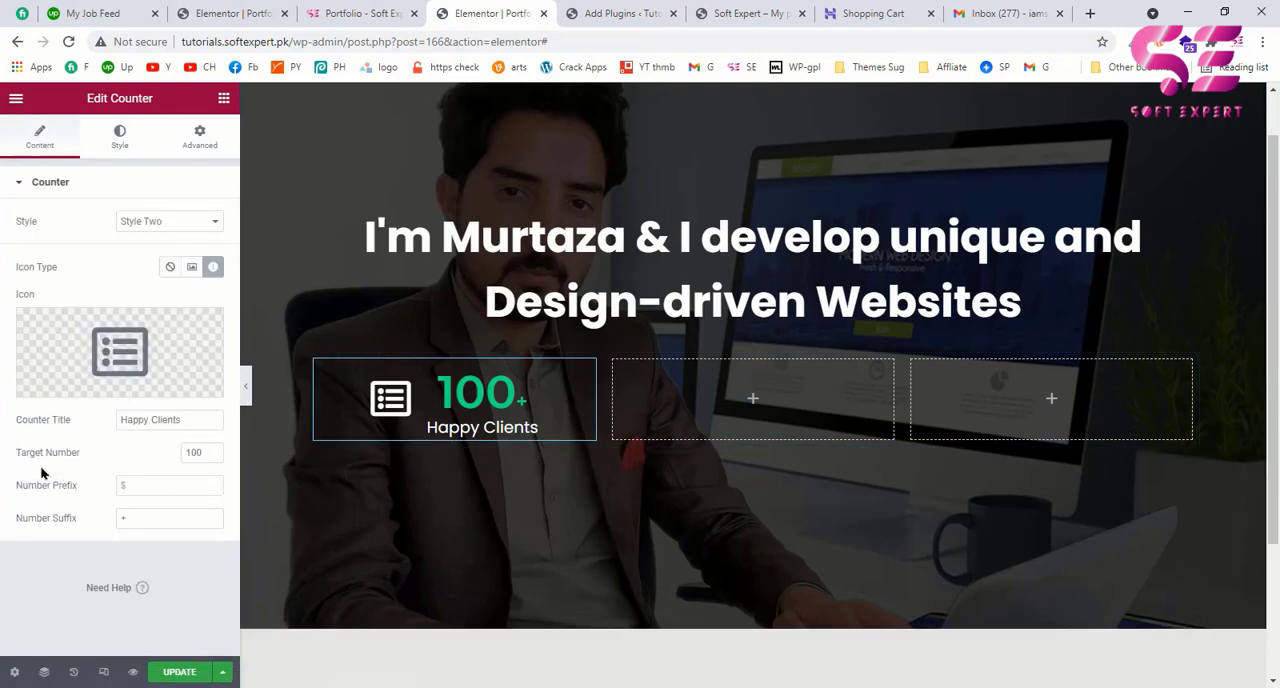
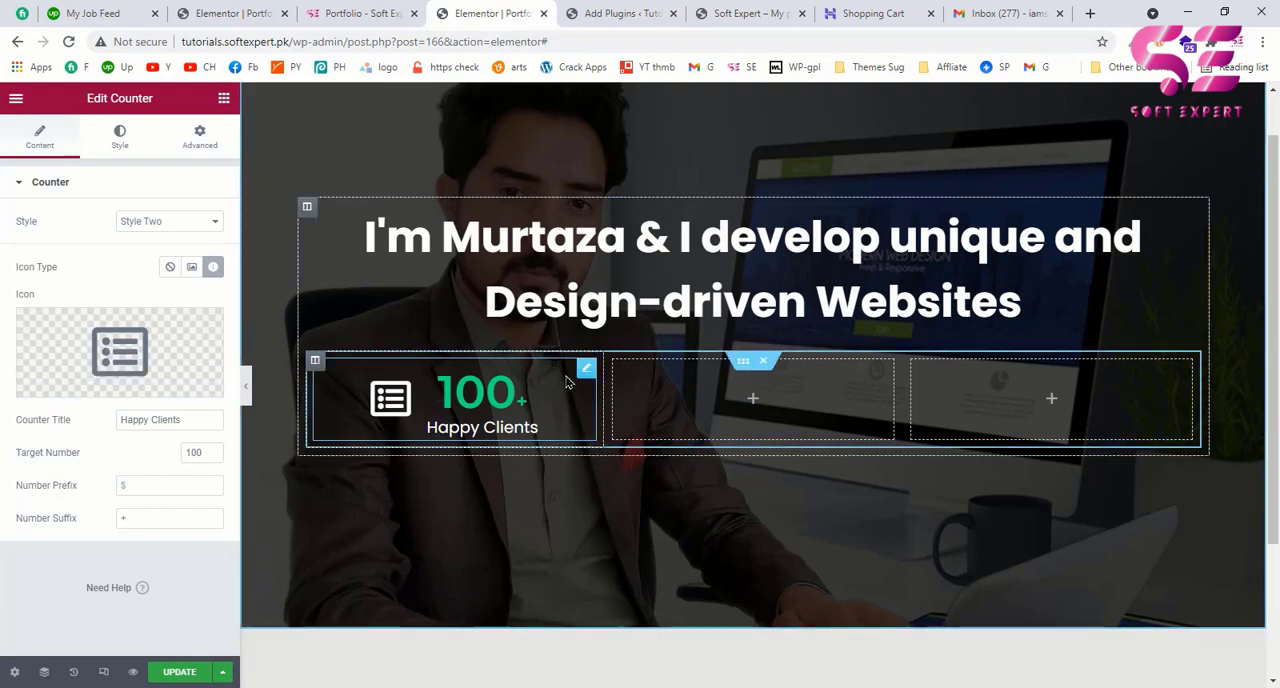
Step: Duplicate the Happy Clients counter twice and place the copies in the second and third columns of the inner section
{"action": "right_click", "coordinate": [591, 371]}
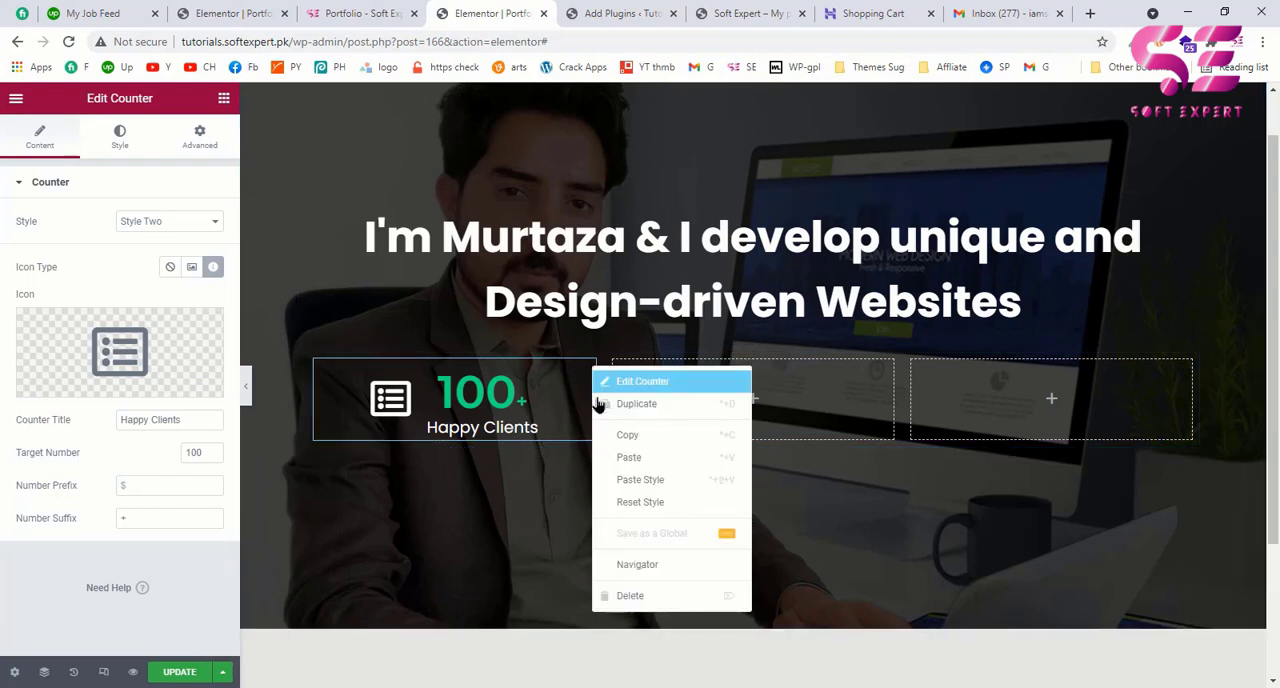
{"action": "left_click", "coordinate": [636, 404]}
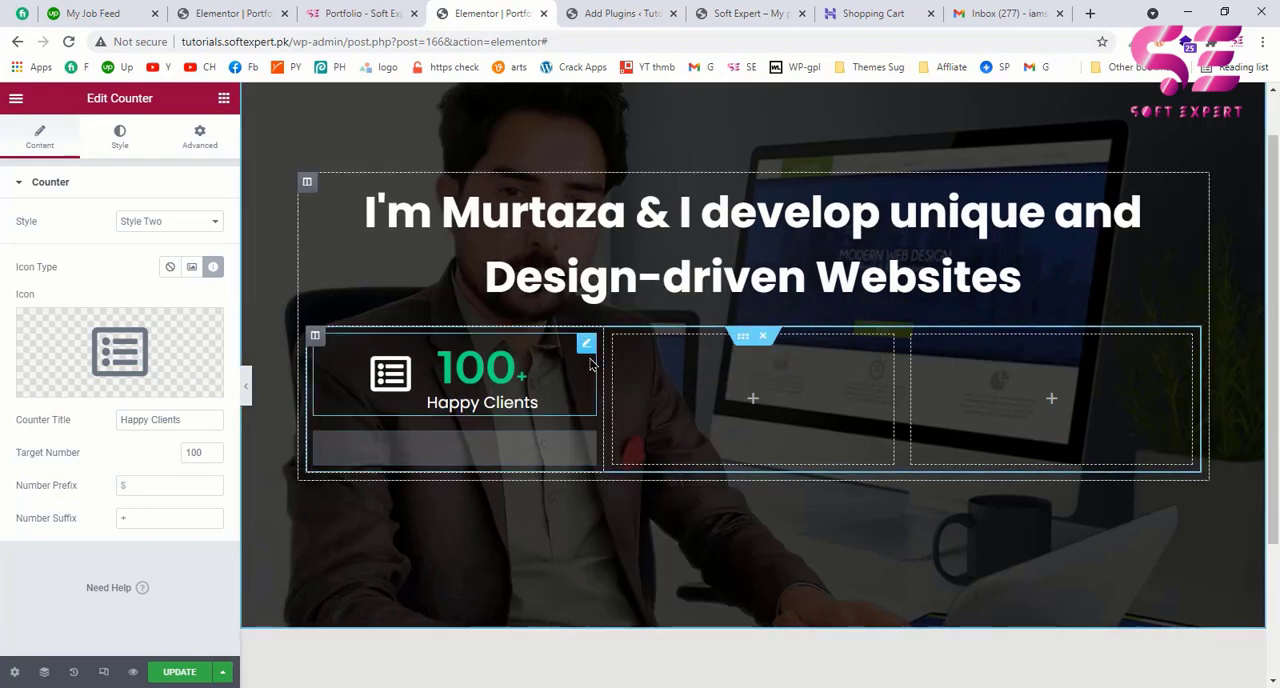
{"action": "left_click_drag", "start_coordinate": [588, 343], "coordinate": [731, 384]}
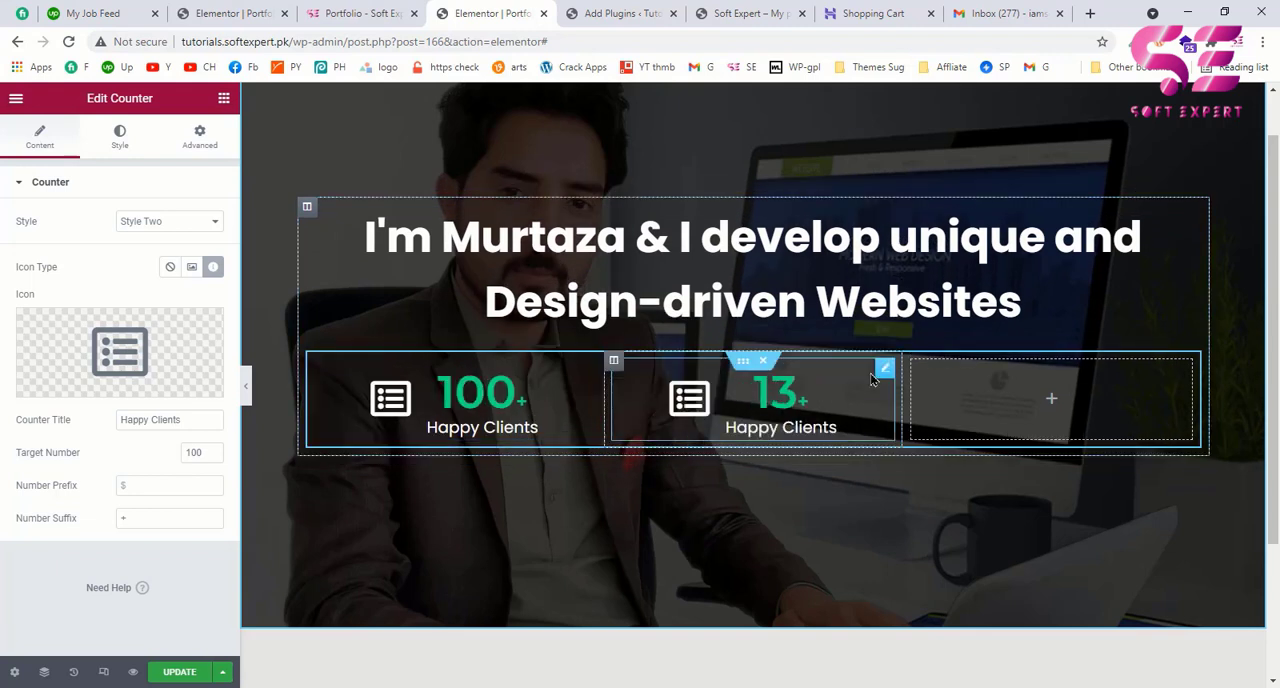
{"action": "right_click", "coordinate": [888, 399]}
{"action": "left_click", "coordinate": [920, 406]}
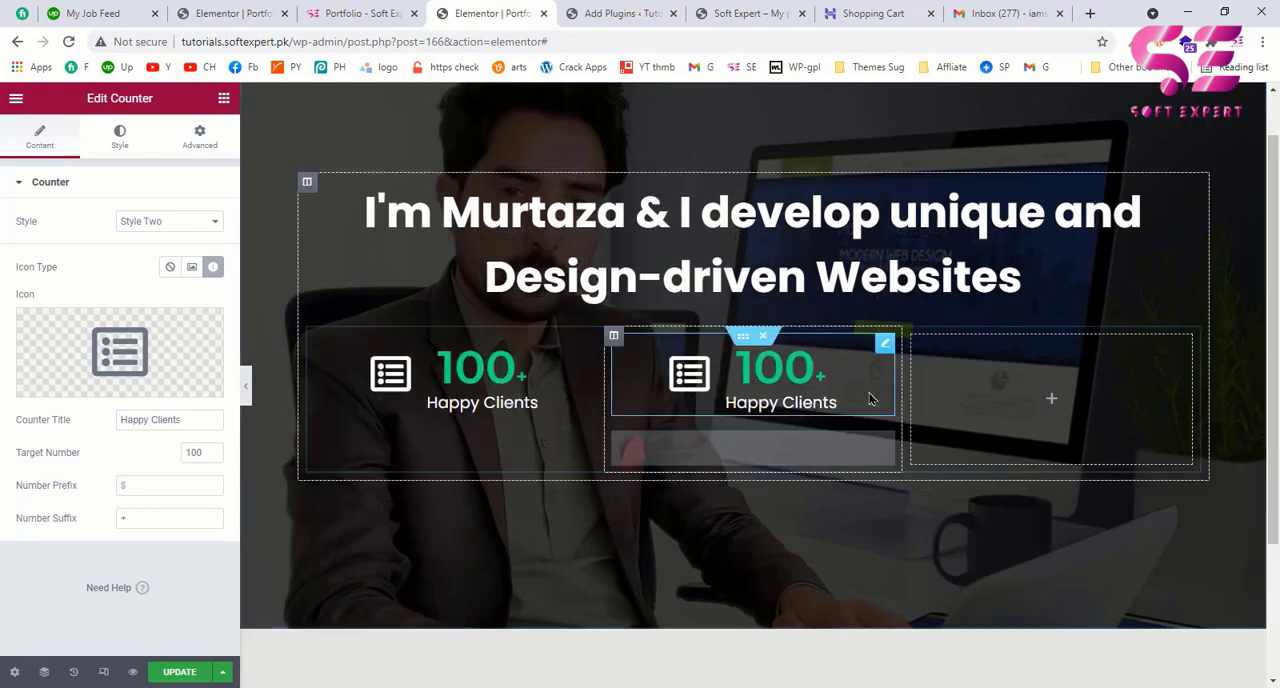
{"action": "left_click_drag", "start_coordinate": [884, 350], "coordinate": [966, 360]}
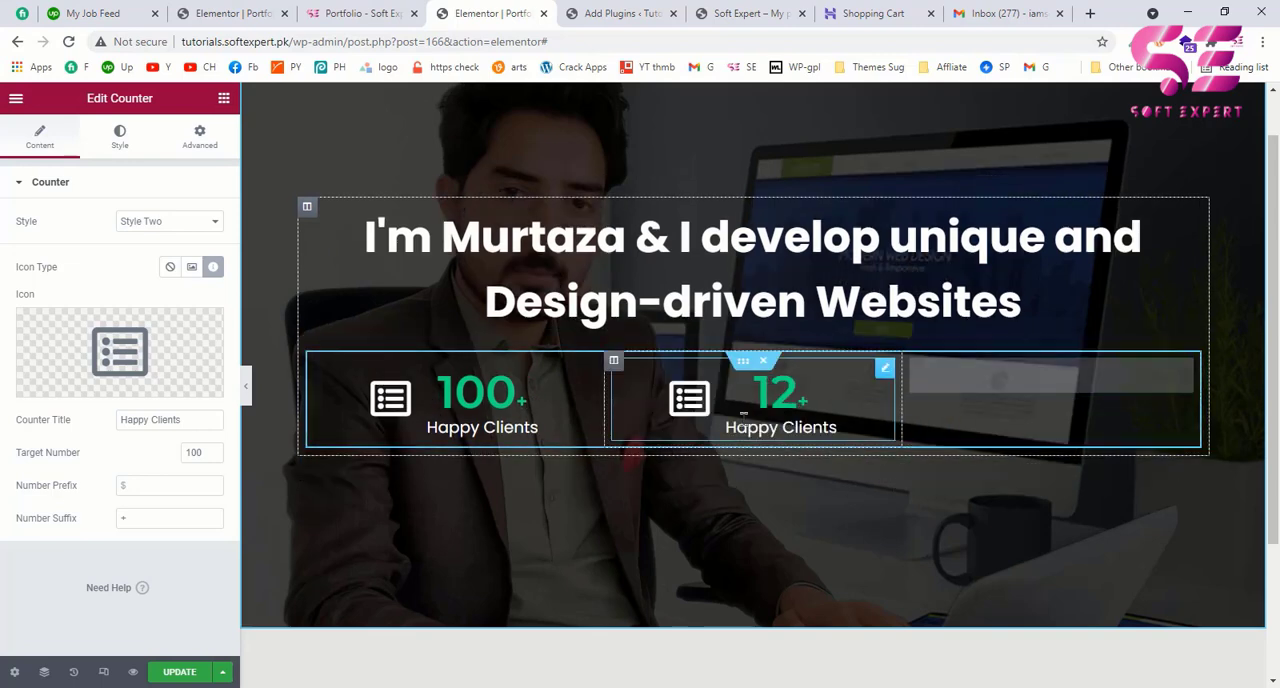
Step: Check the counter titles on the example page and change the first counter's title to "Projects Completed"
{"action": "left_click", "coordinate": [360, 13]}
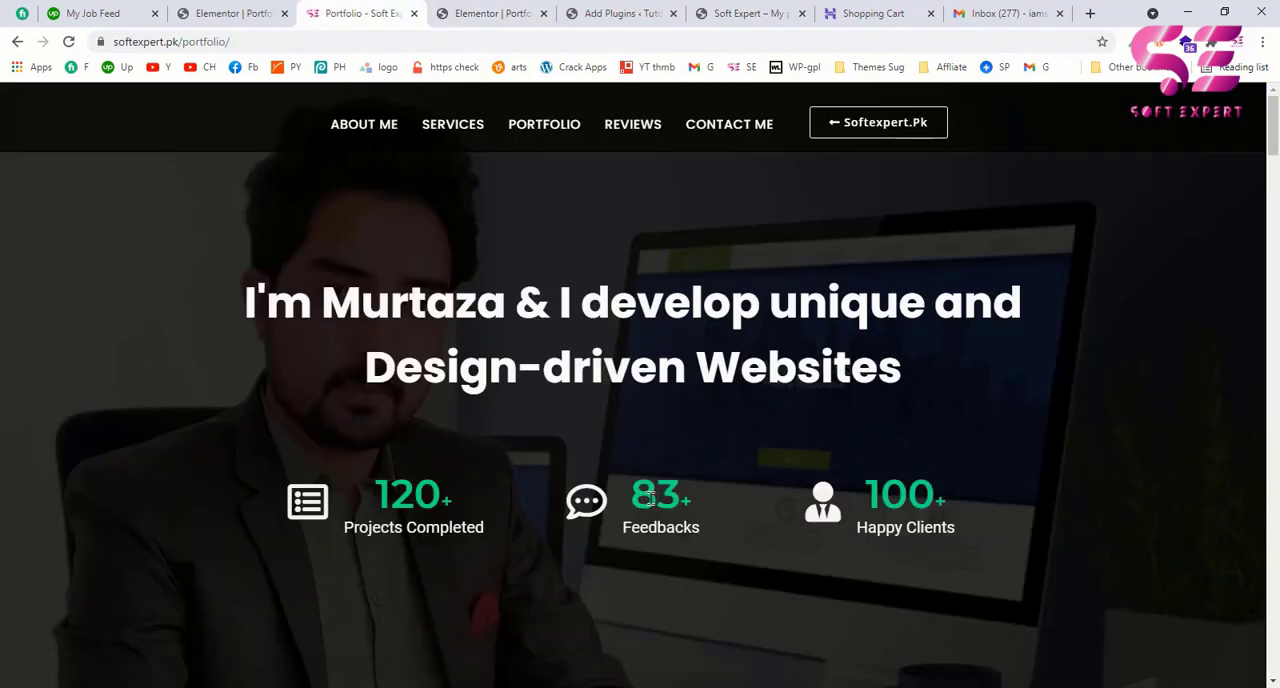
{"action": "left_click", "coordinate": [495, 13]}
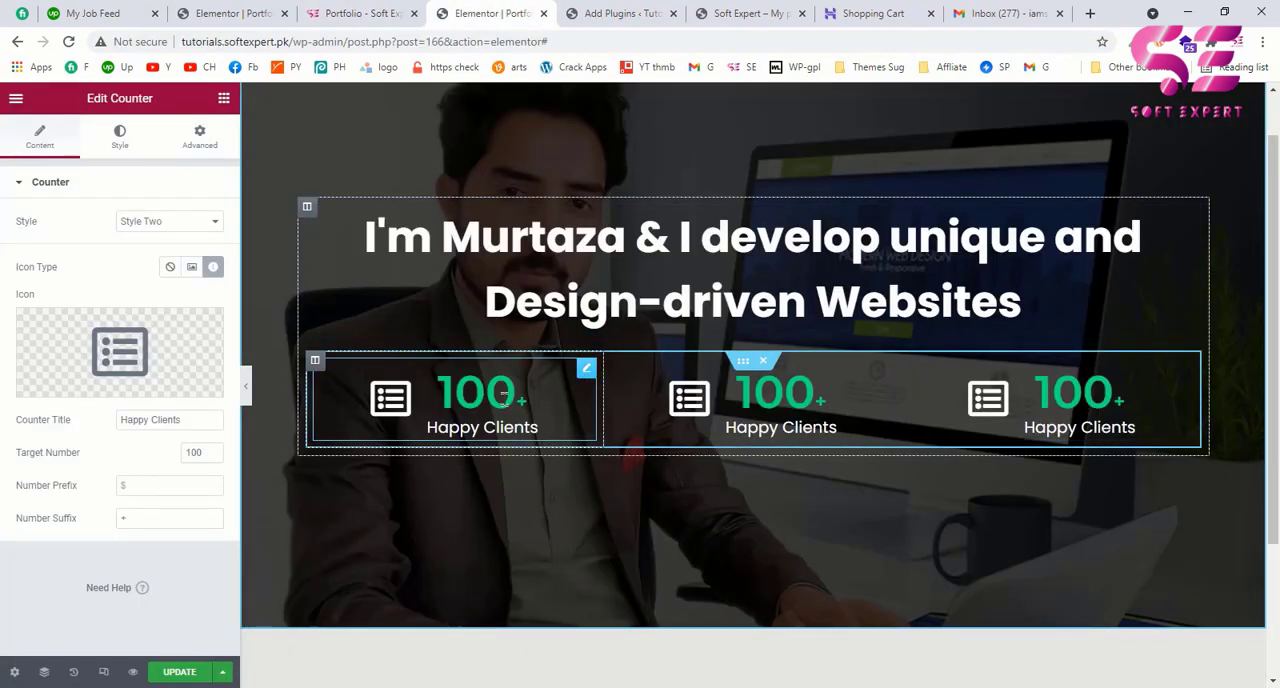
{"action": "left_click_drag", "start_coordinate": [189, 421], "coordinate": [11, 423]}
{"action": "type", "text": "Projec"}
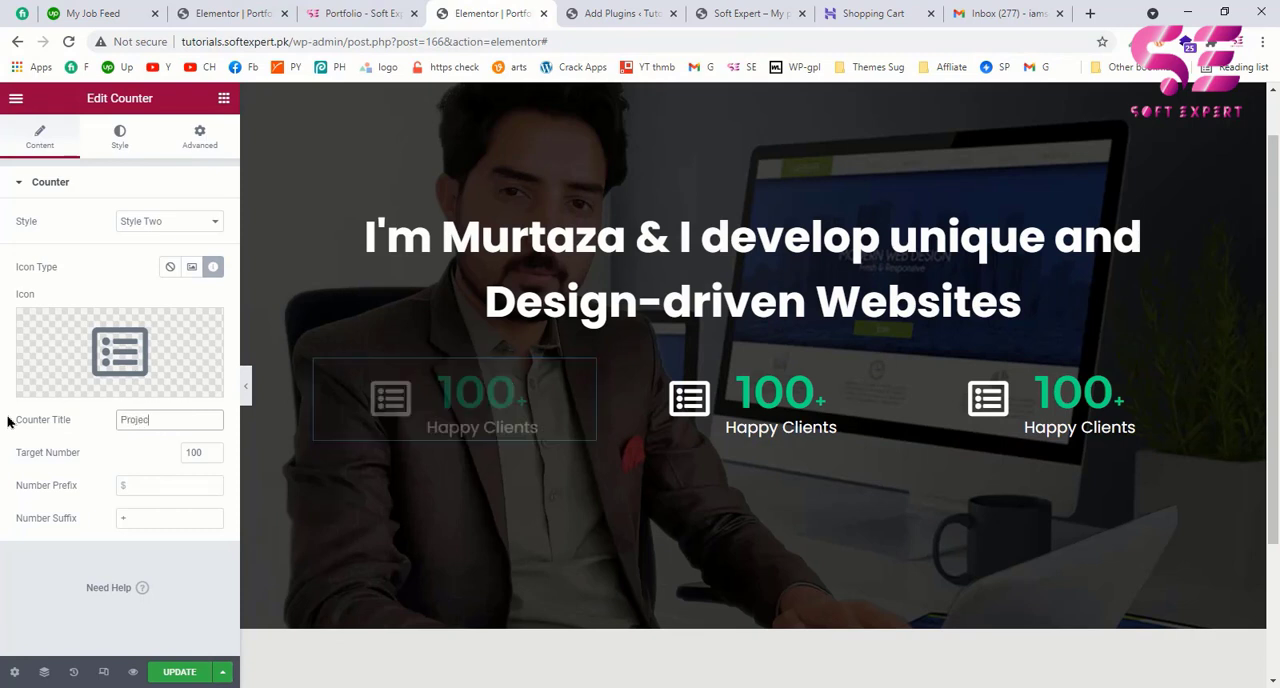
{"action": "type", "text": "ts Completed"}
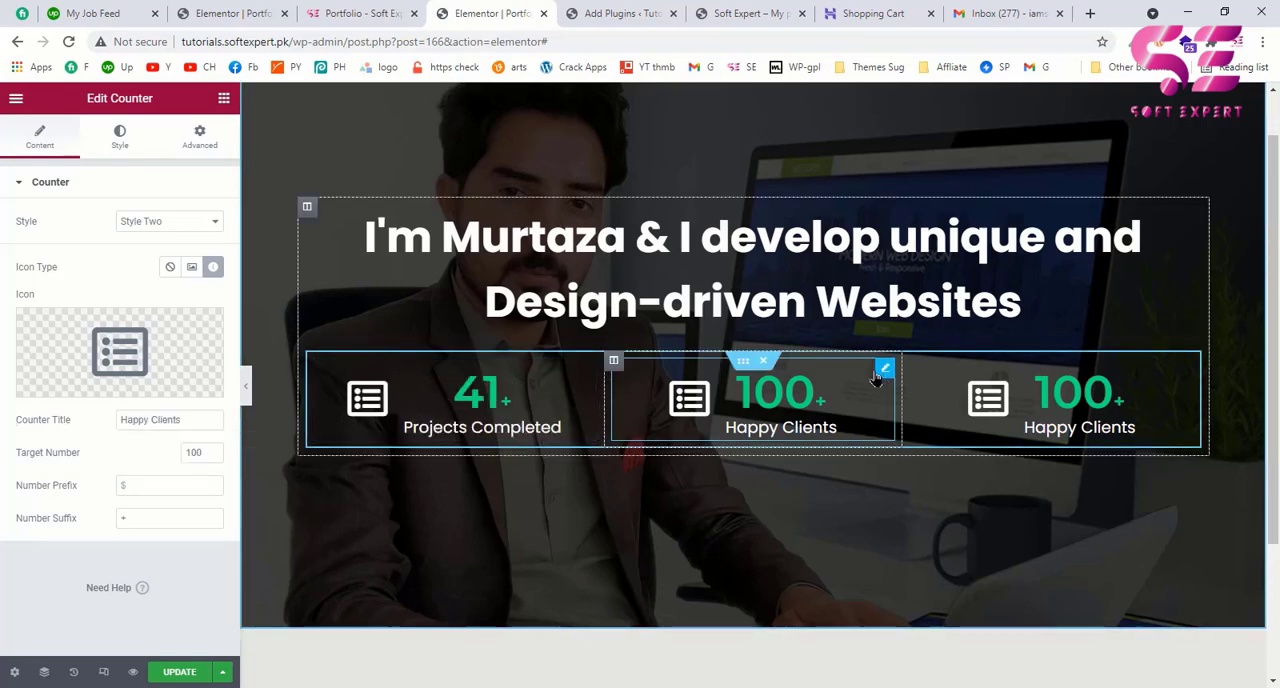
Step: Check the second statistic on the example page and change the middle counter's title to "Feedbacks"
{"action": "left_click", "coordinate": [360, 13]}
{"action": "left_click", "coordinate": [486, 13]}
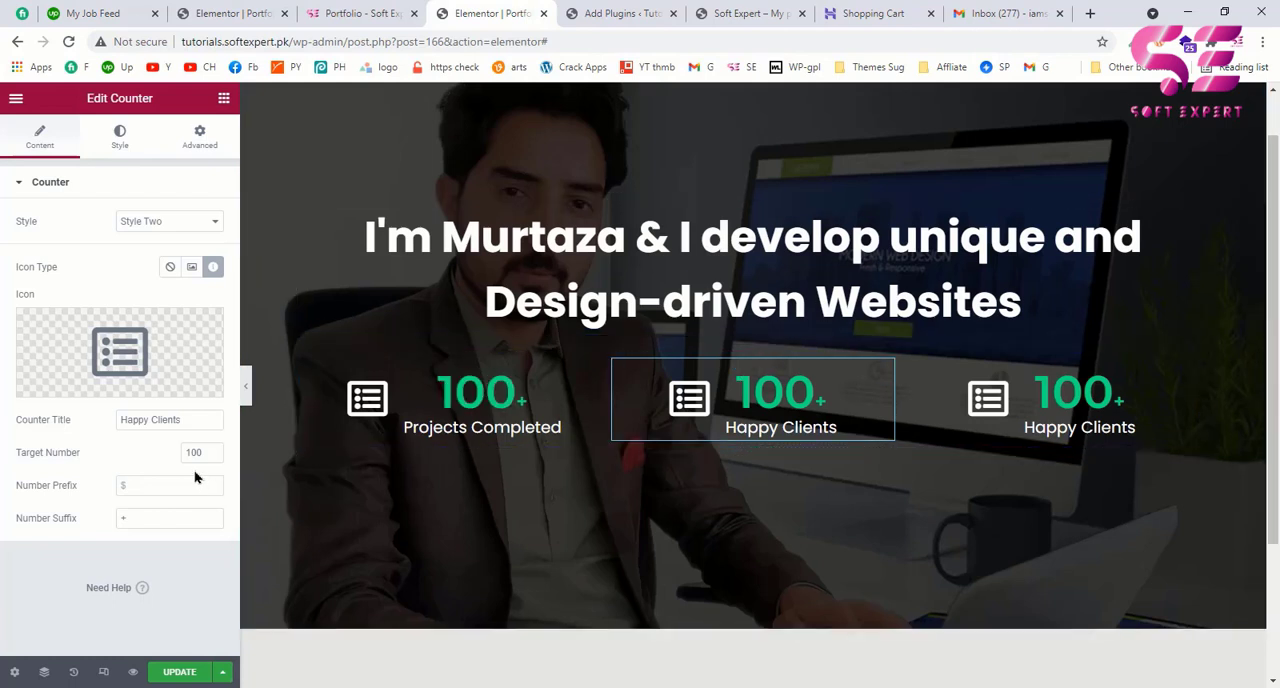
{"action": "left_click_drag", "start_coordinate": [194, 420], "coordinate": [117, 420]}
{"action": "type", "text": "Fee"}
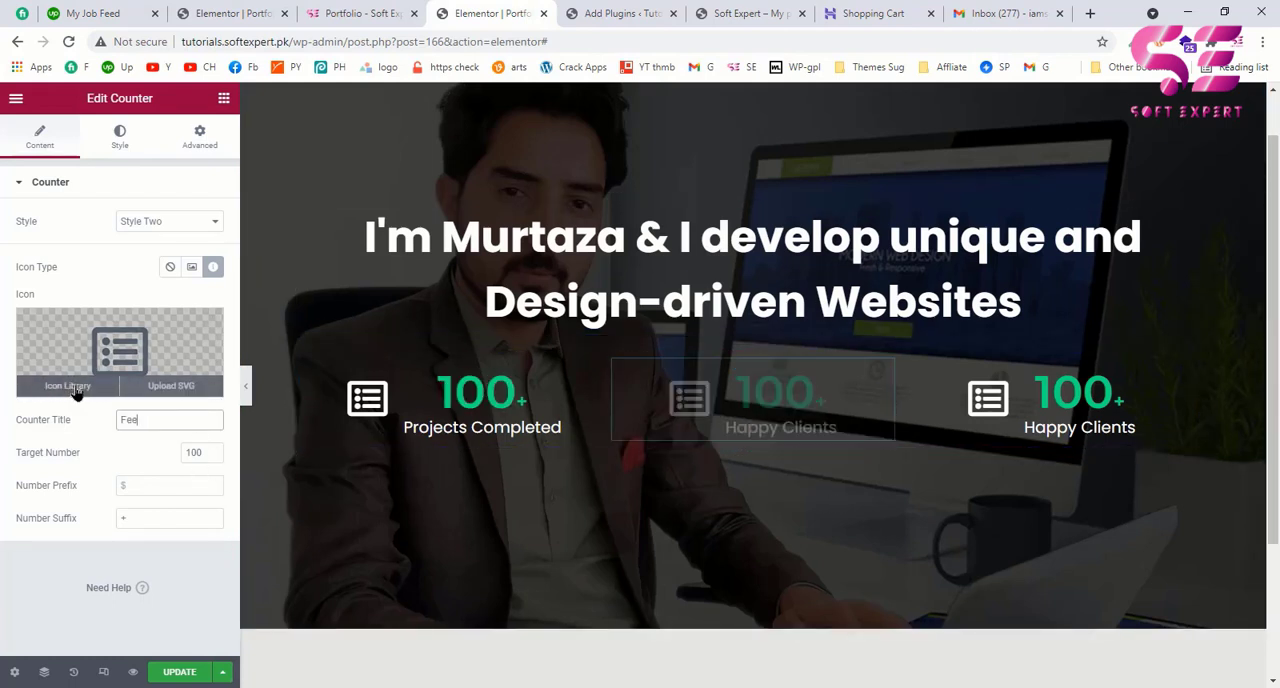
{"action": "type", "text": "dbacks"}
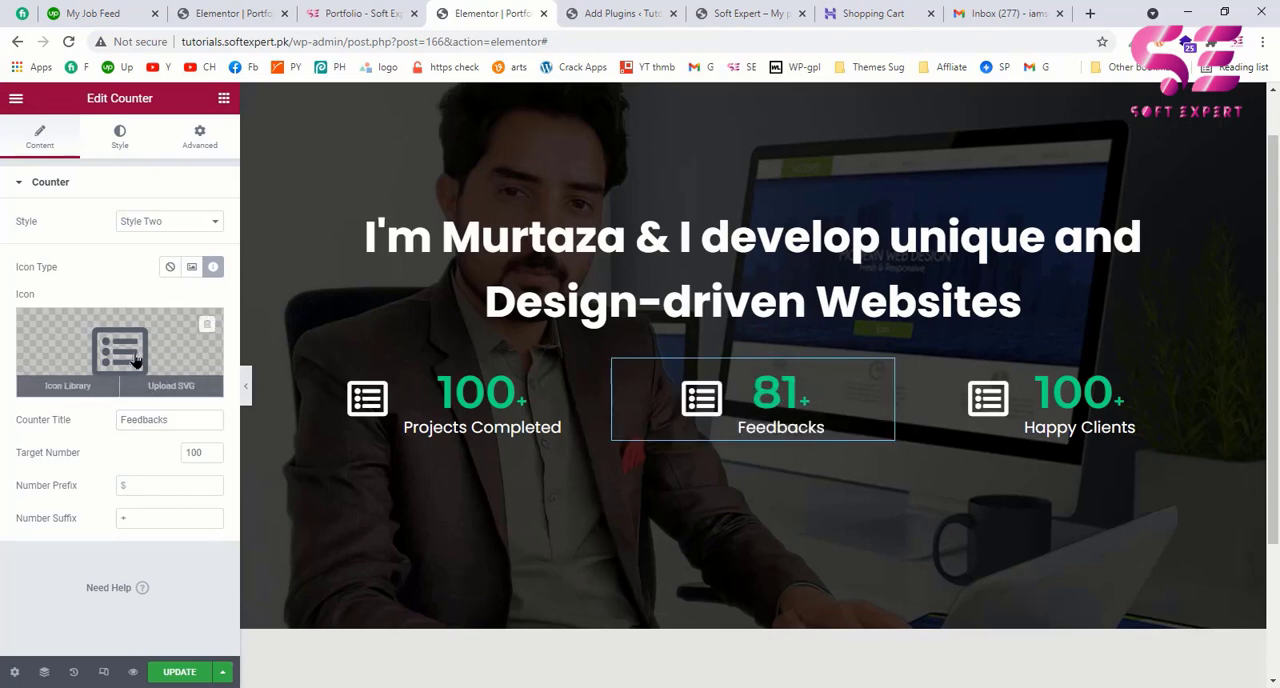
Step: Replace the Feedbacks counter's icon with the solid comment bubble with three dots, found by searching "com"
{"action": "left_click", "coordinate": [190, 372]}
{"action": "type", "text": "com"}
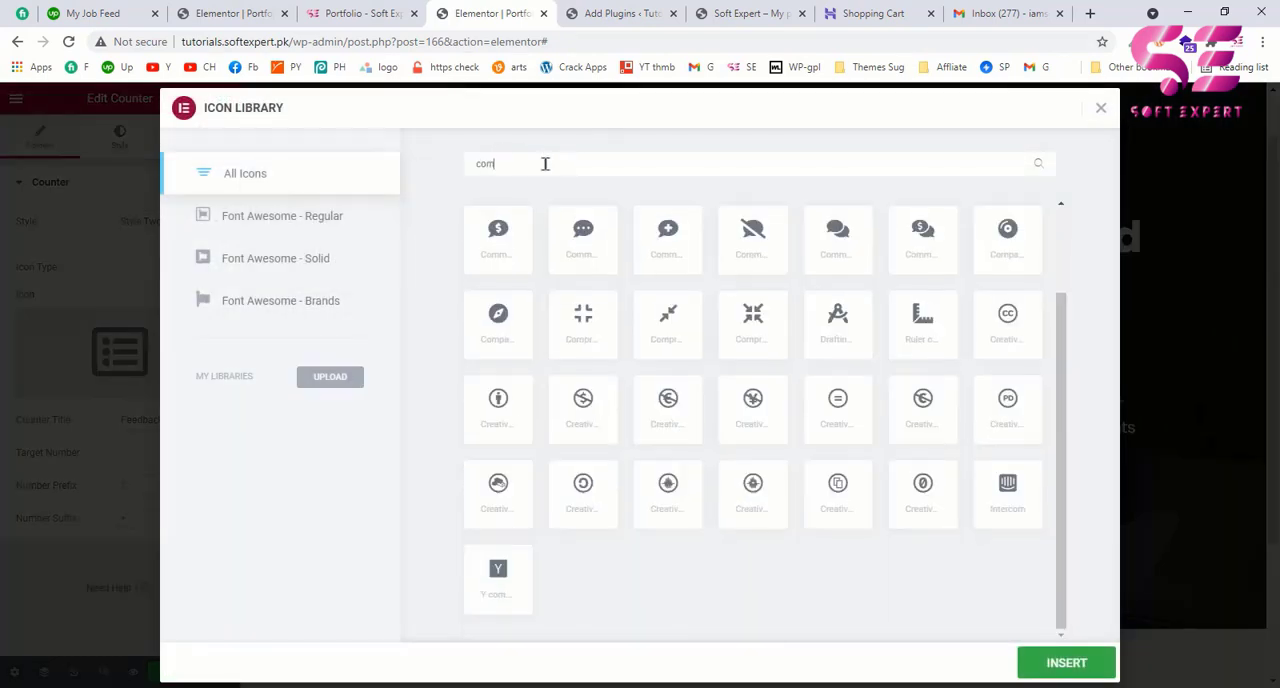
{"action": "left_click", "coordinate": [597, 244]}
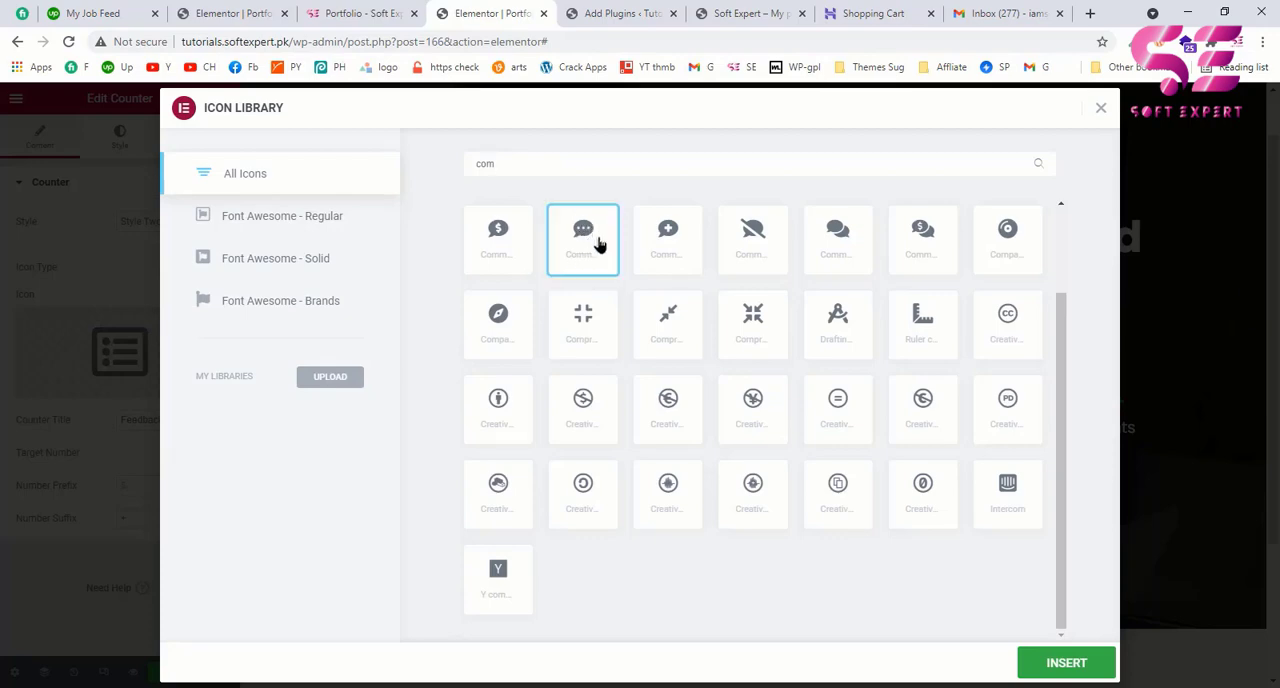
{"action": "left_click", "coordinate": [1064, 662]}
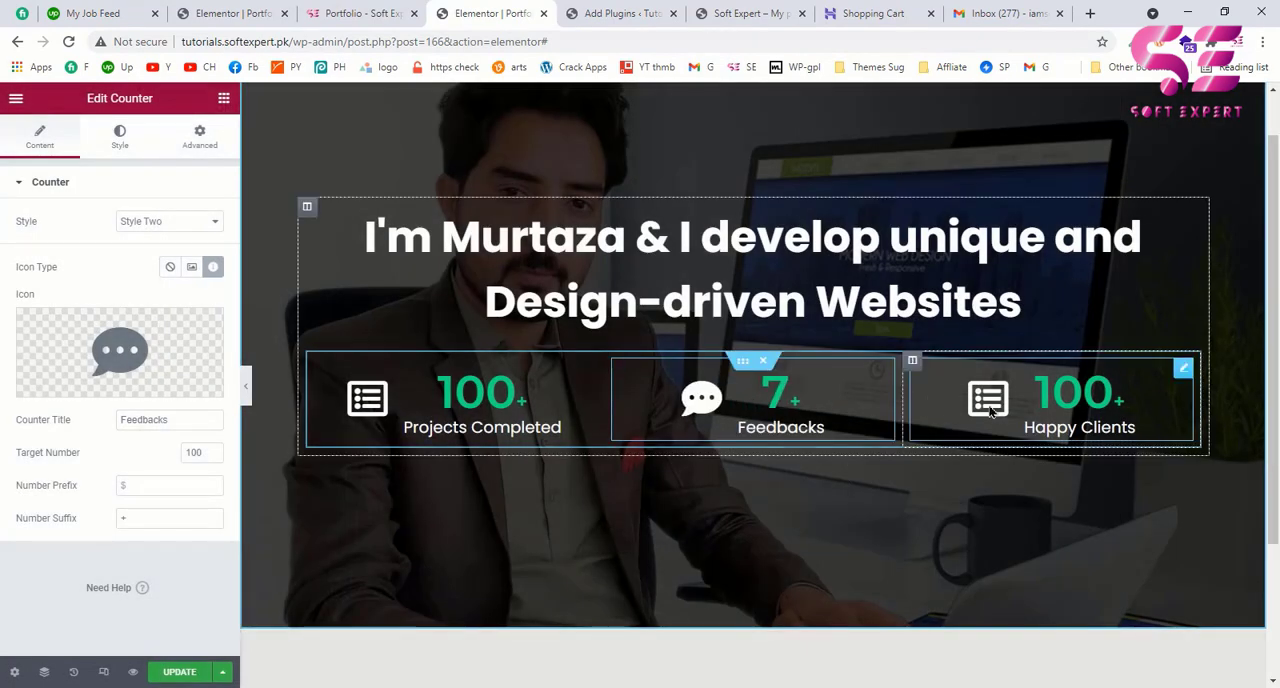
Step: Give the Happy Clients counter the user-with-tie icon, as on the example page, and set its target number to 400
{"action": "left_click", "coordinate": [1184, 369]}
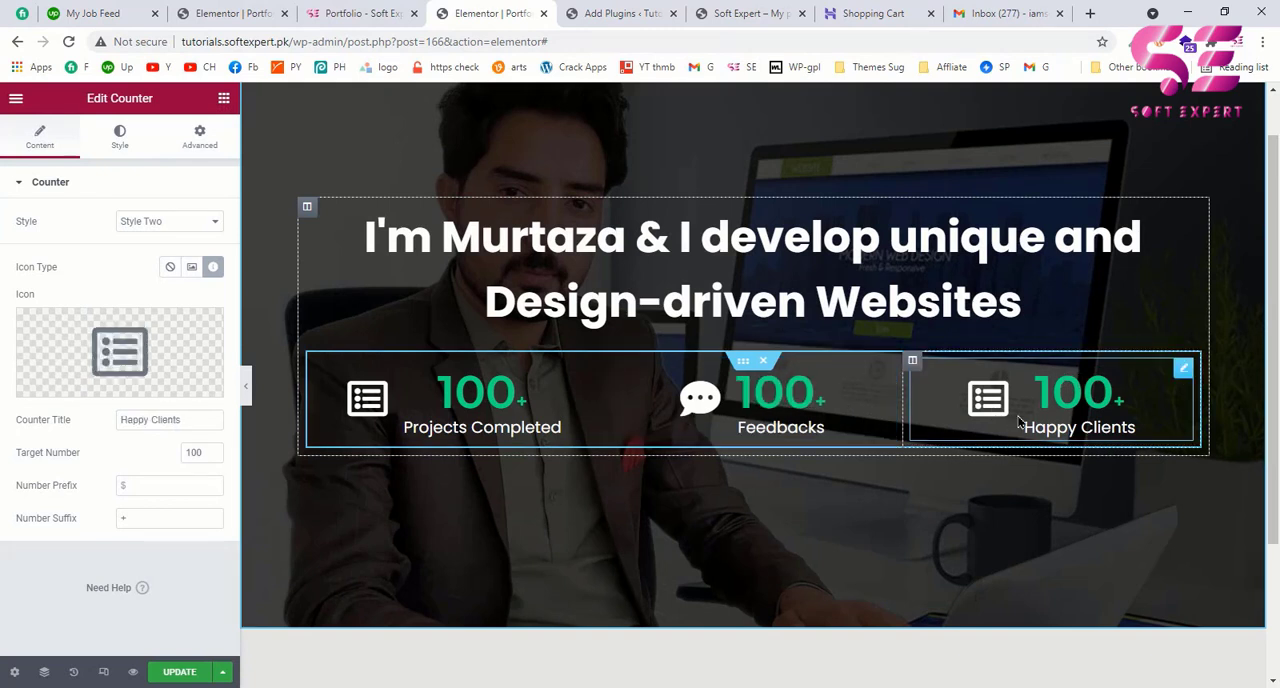
{"action": "left_click", "coordinate": [108, 360]}
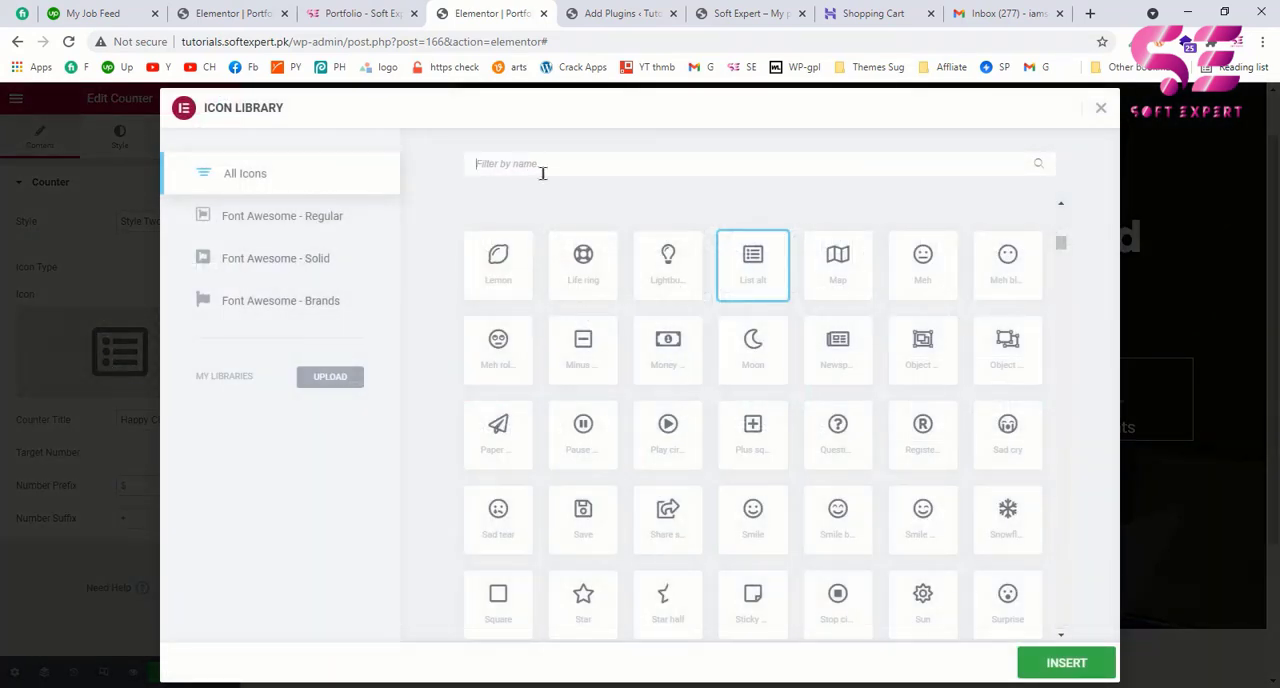
{"action": "left_click", "coordinate": [383, 10]}
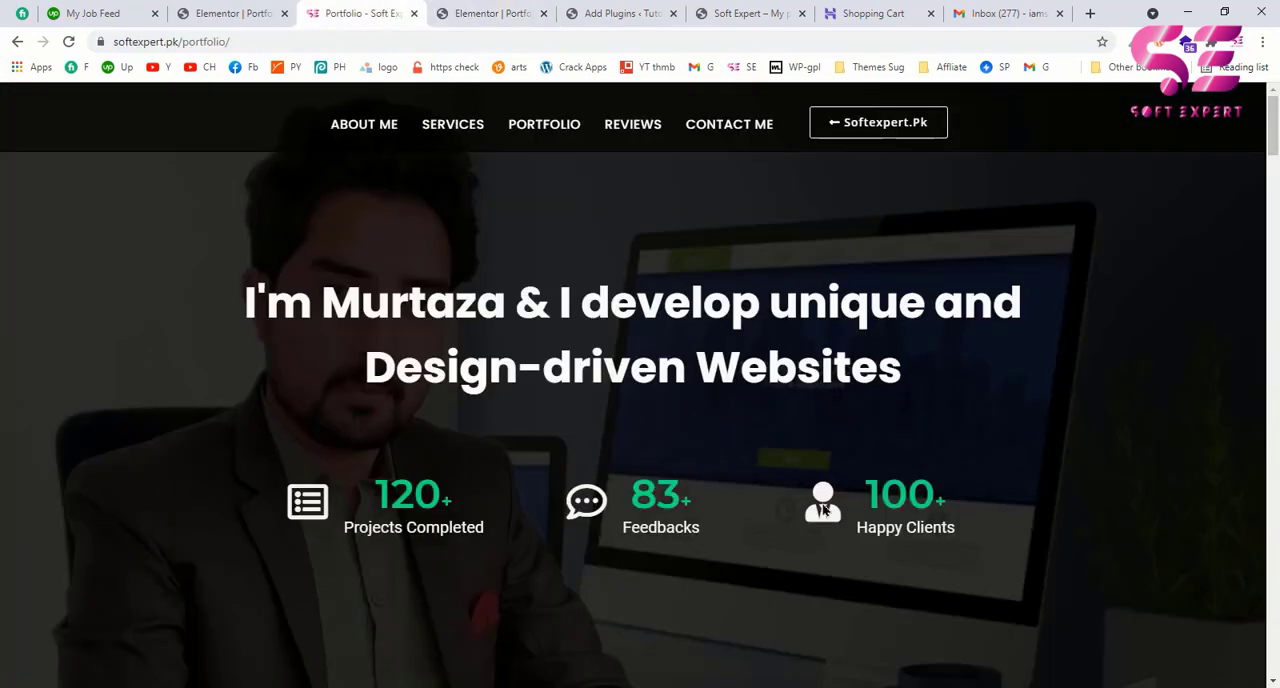
{"action": "left_click", "coordinate": [485, 13]}
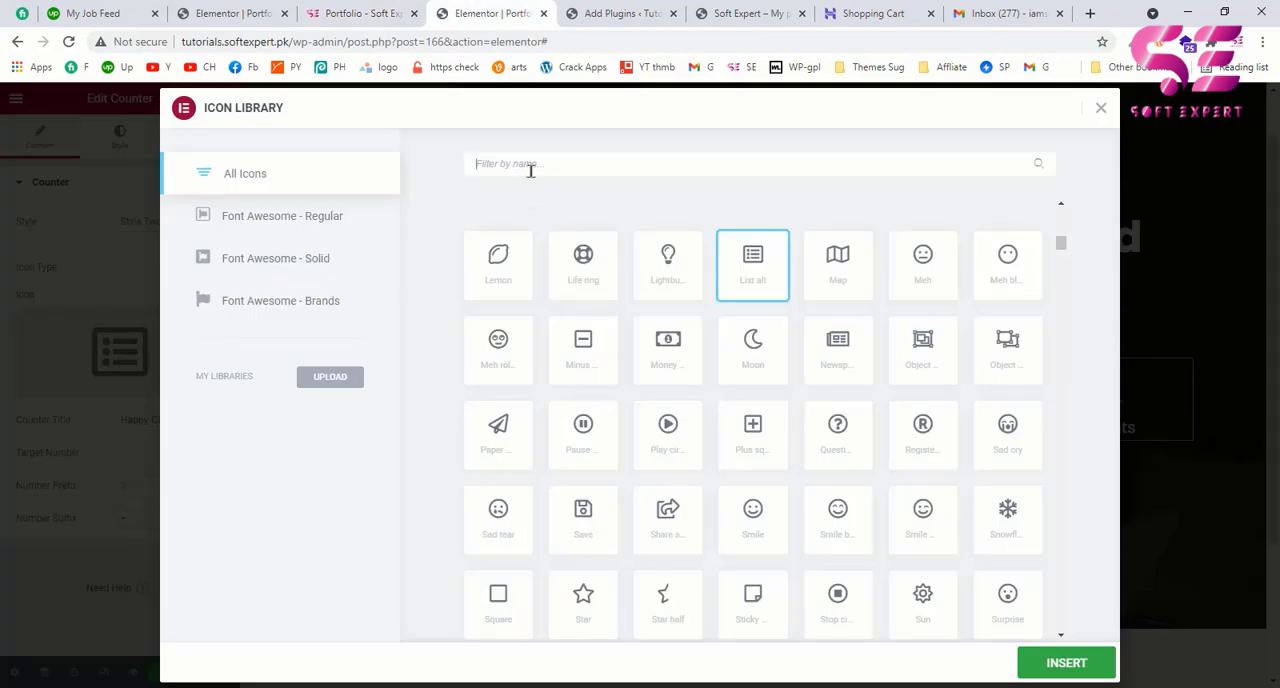
{"action": "type", "text": "use"}
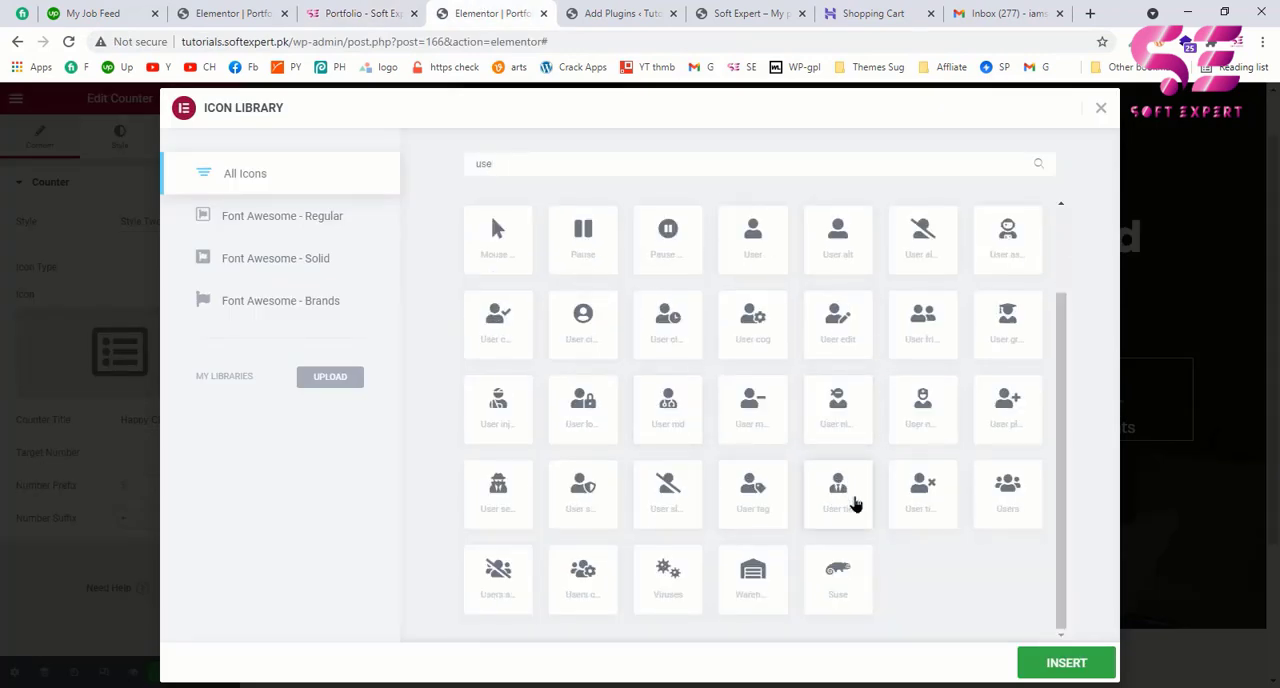
{"action": "left_click", "coordinate": [855, 505]}
{"action": "left_click", "coordinate": [1051, 668]}
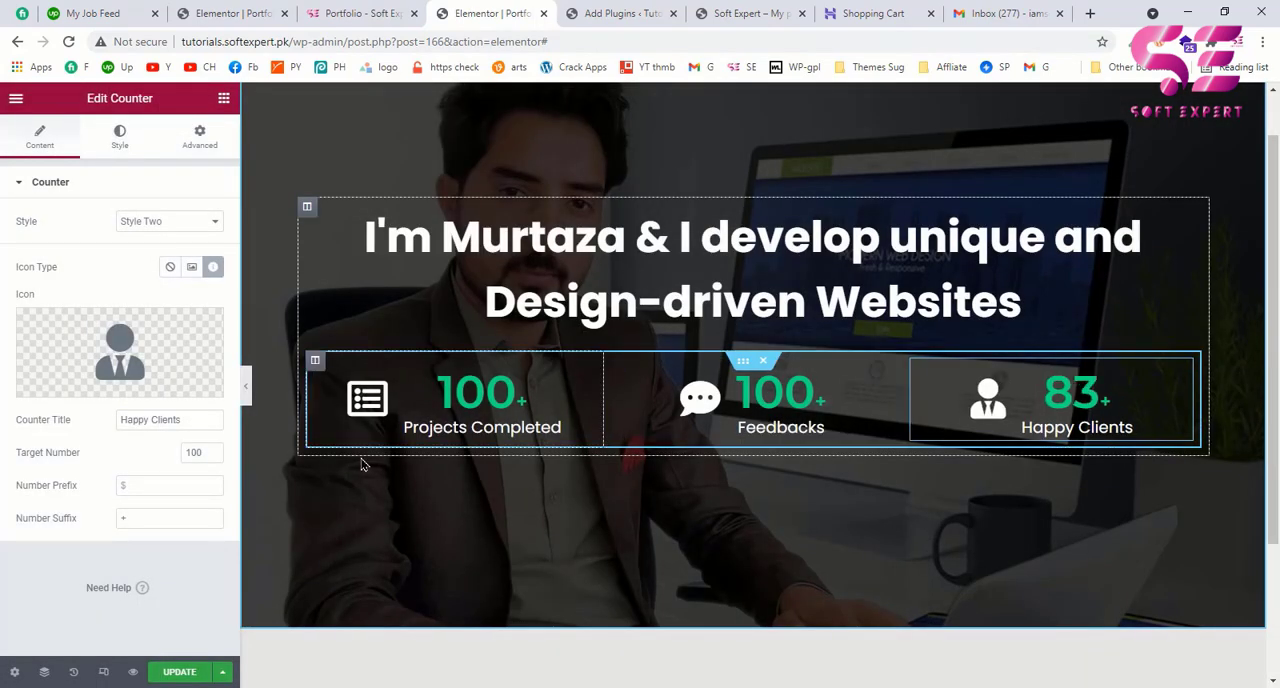
{"action": "double_click", "coordinate": [194, 452]}
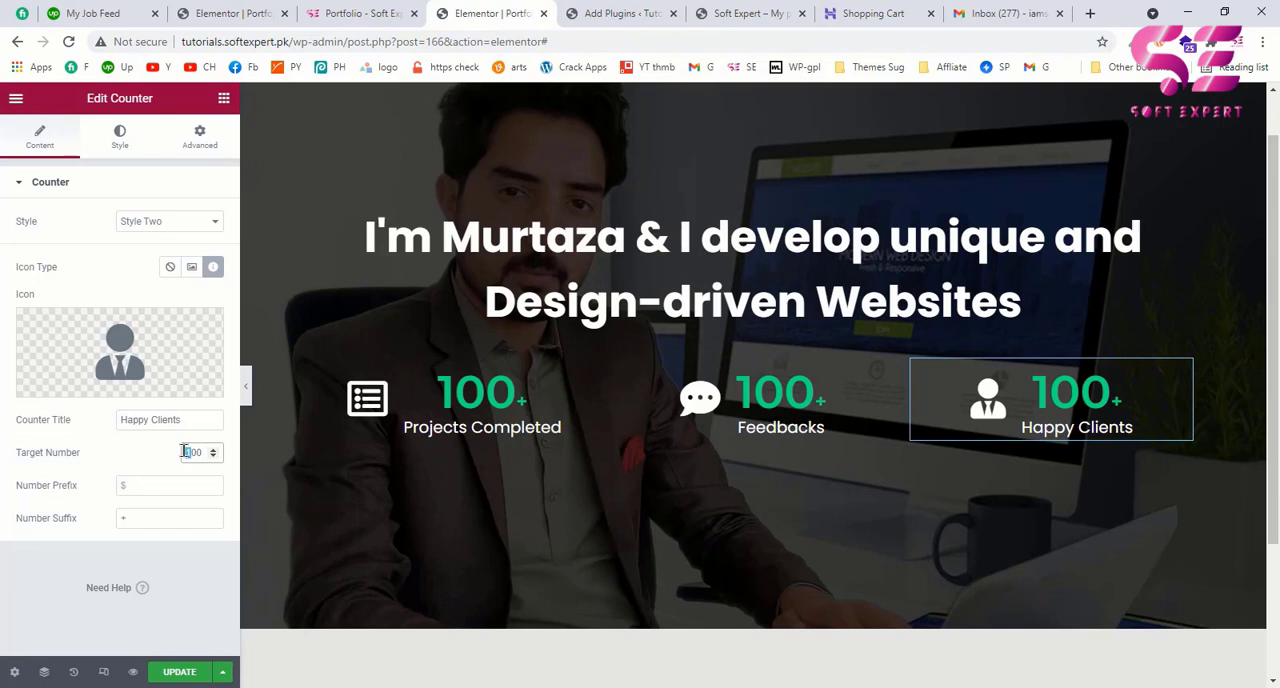
{"action": "type", "text": "500"}
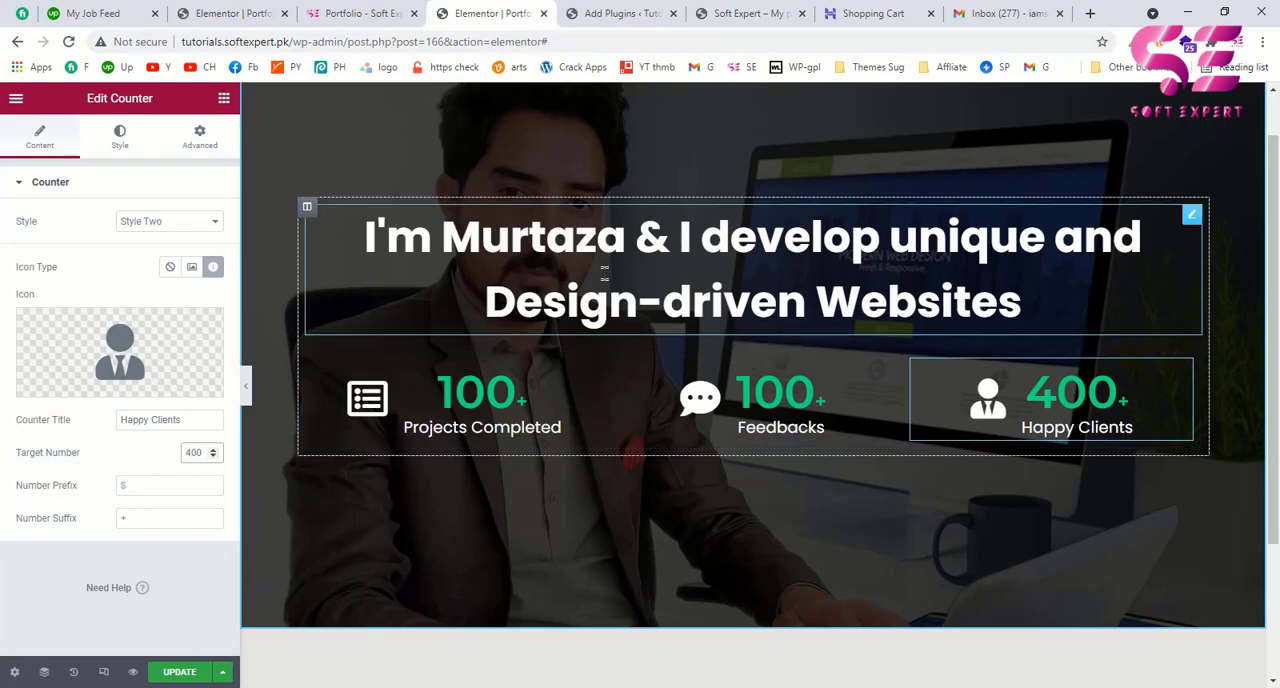
Step: Compare the counter row with the example page and set the inner section's top margin to 50 px with unlinked values
{"action": "left_click", "coordinate": [355, 13]}
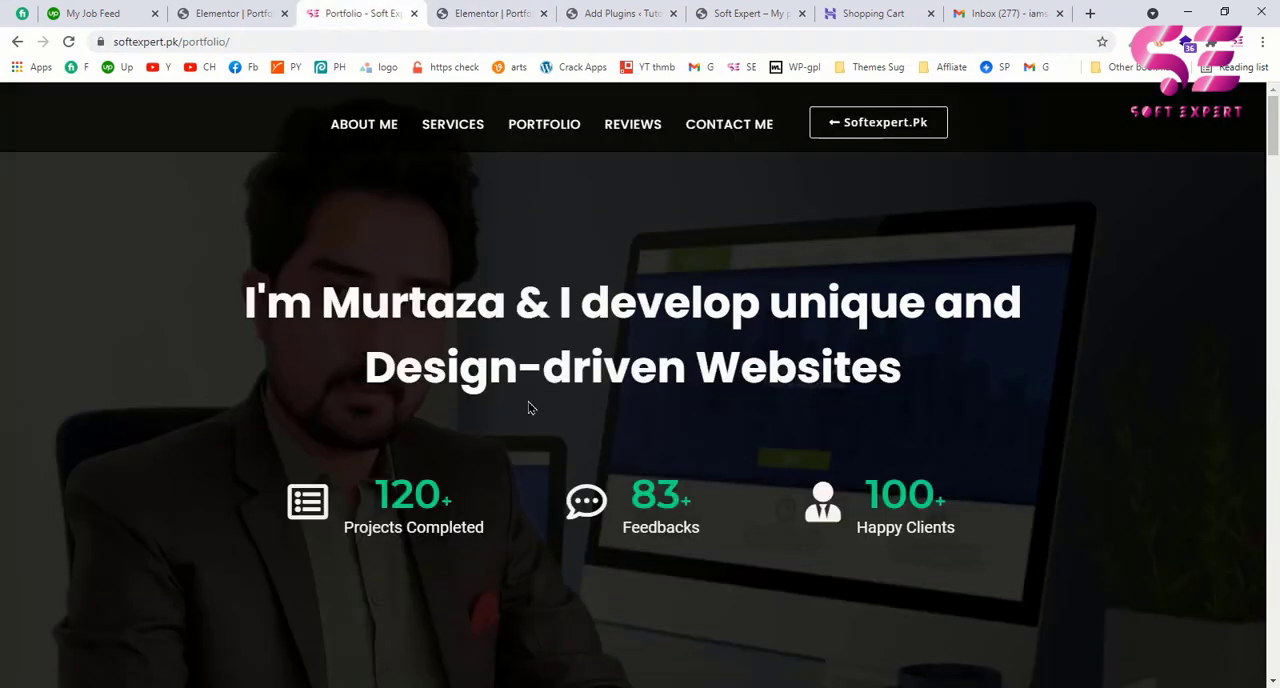
{"action": "left_click", "coordinate": [498, 14]}
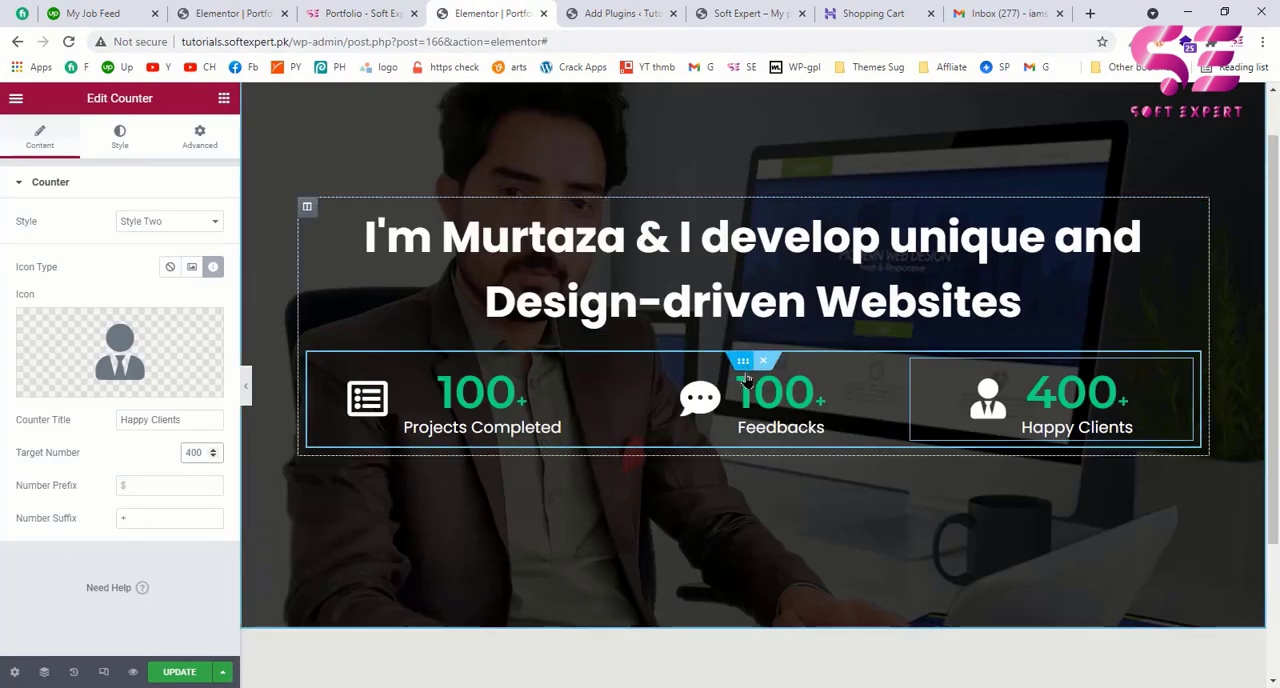
{"action": "left_click", "coordinate": [742, 363]}
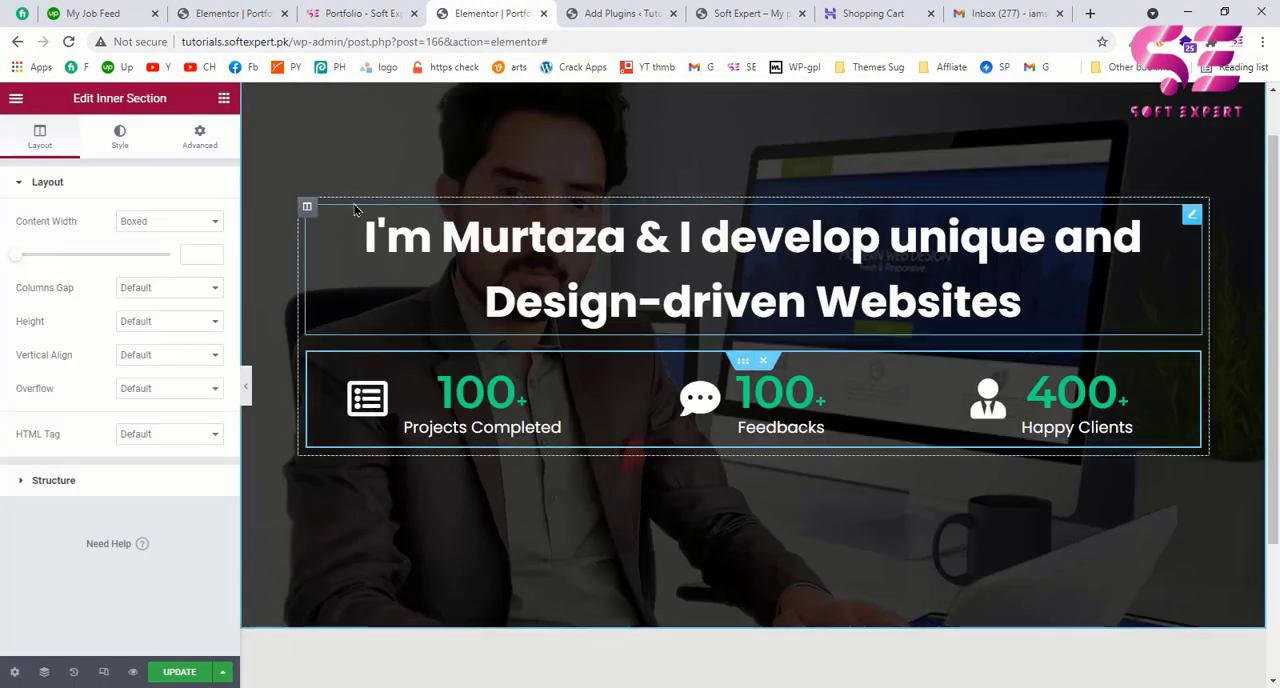
{"action": "left_click", "coordinate": [201, 145]}
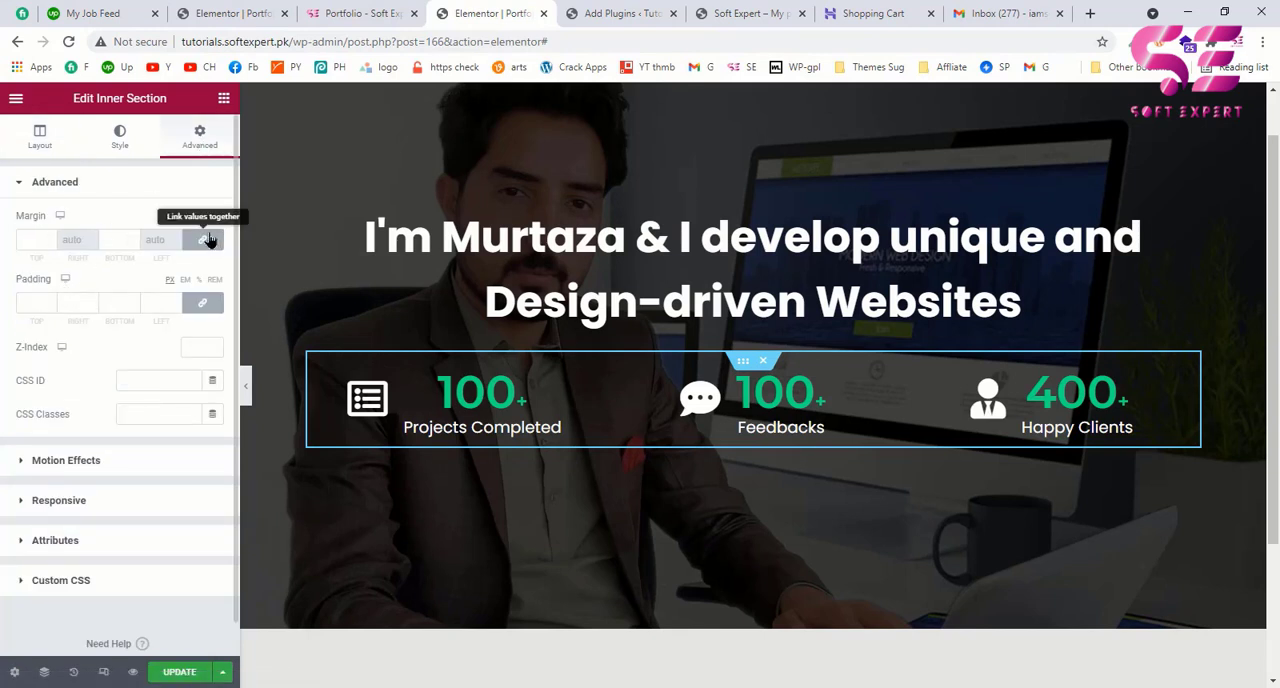
{"action": "left_click", "coordinate": [204, 240]}
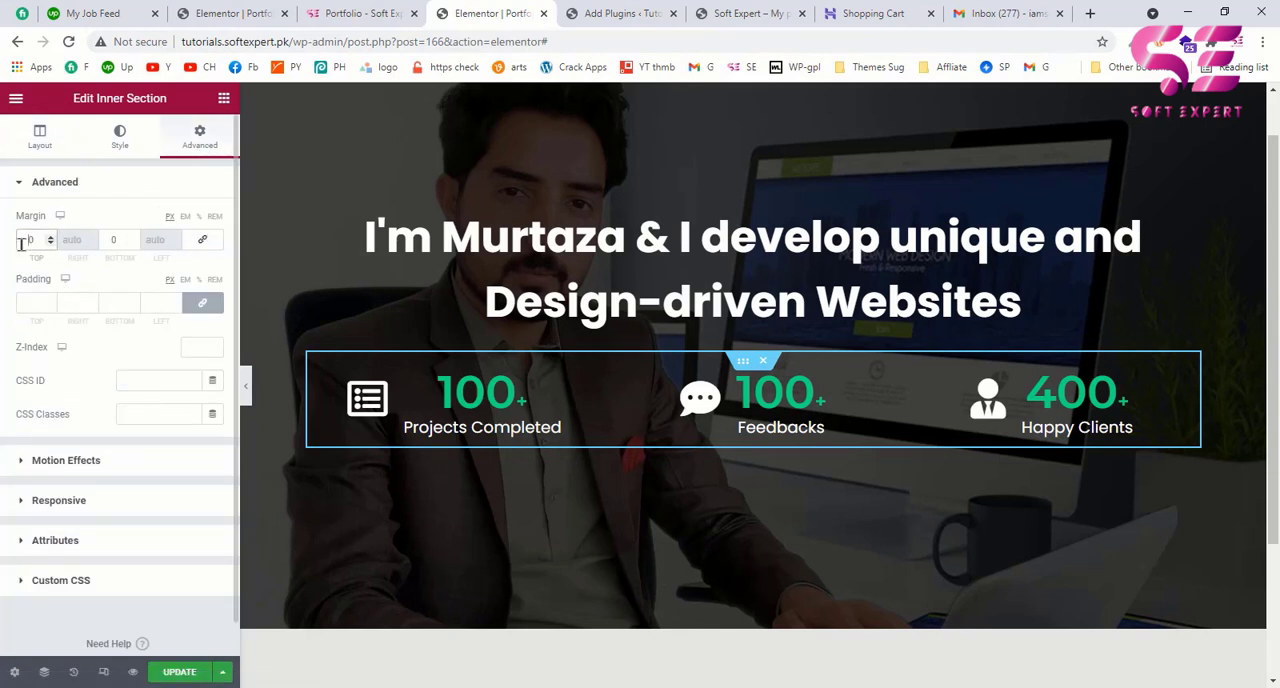
{"action": "type", "text": "5"}
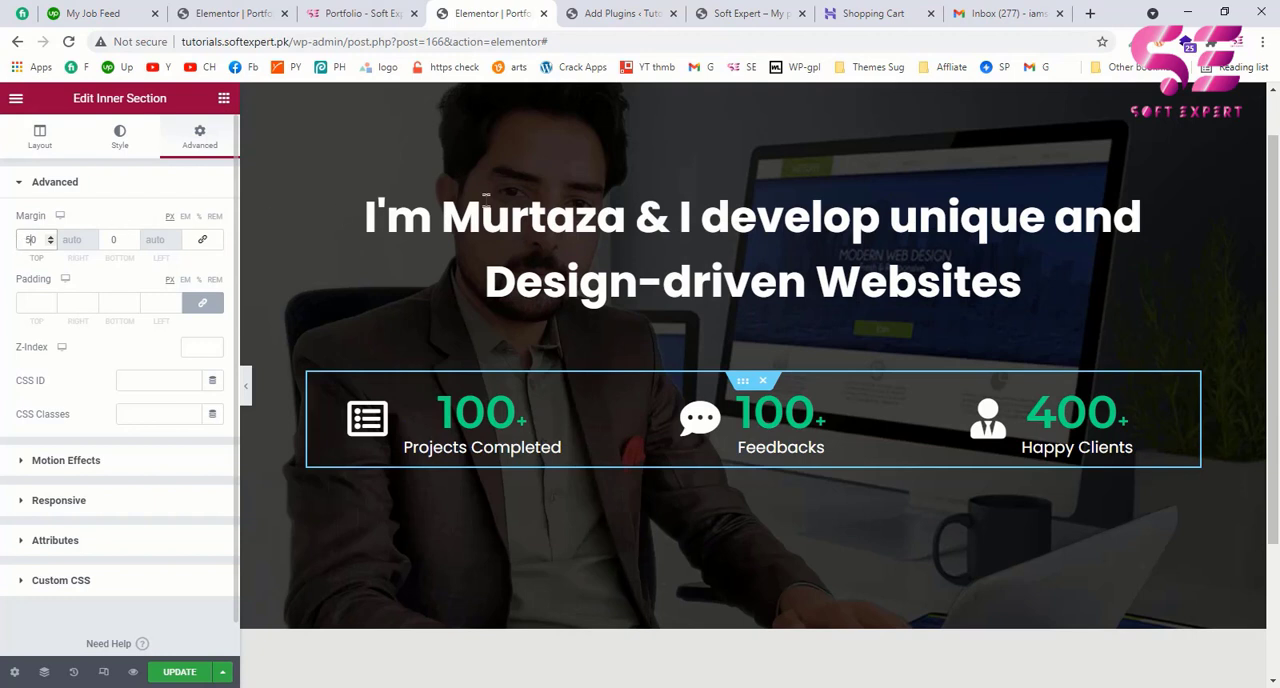
{"action": "scroll", "coordinate": [692, 512], "scroll_direction": "up", "scroll_amount": 1}
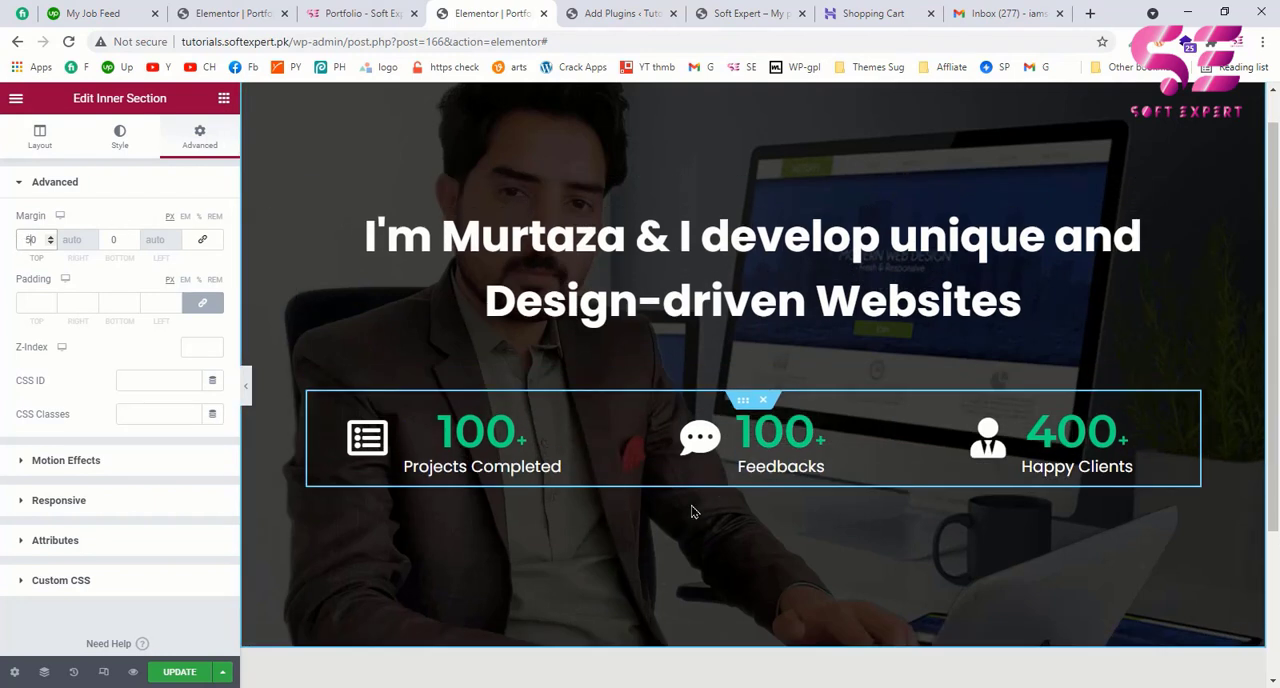
{"action": "scroll", "coordinate": [692, 512], "scroll_direction": "up", "scroll_amount": 1}
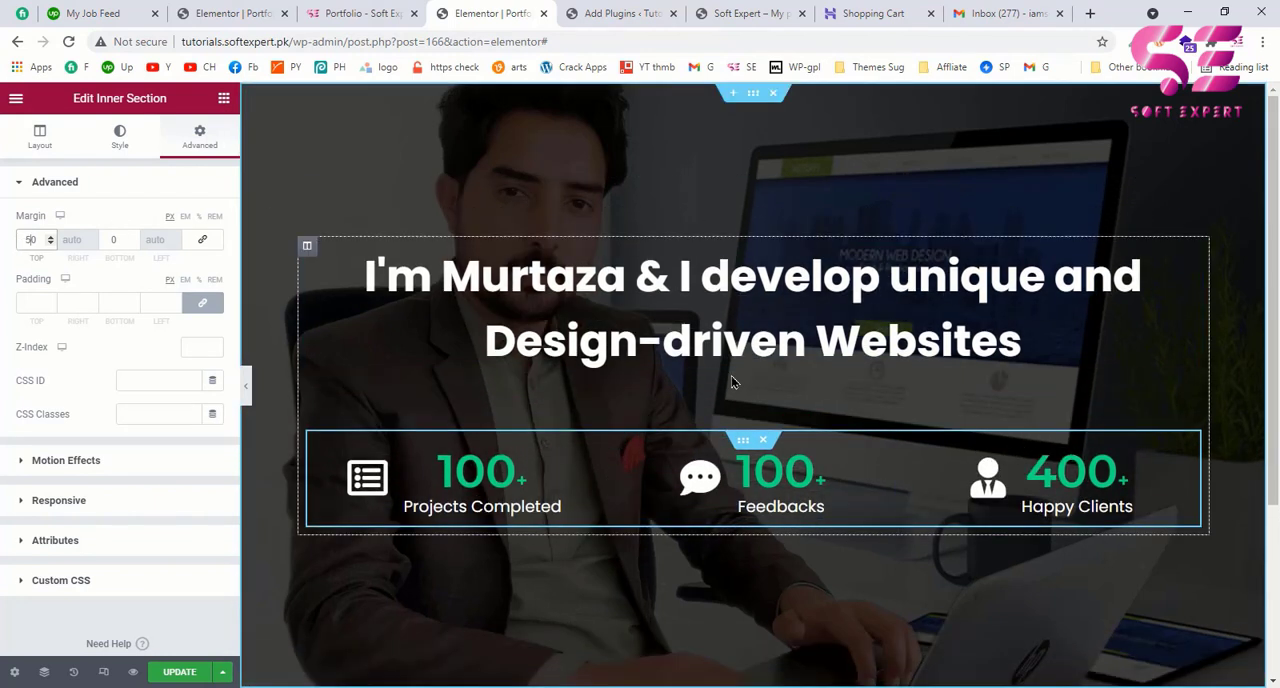
Step: Update the portfolio page and preview the hero section
{"action": "left_click", "coordinate": [168, 674]}
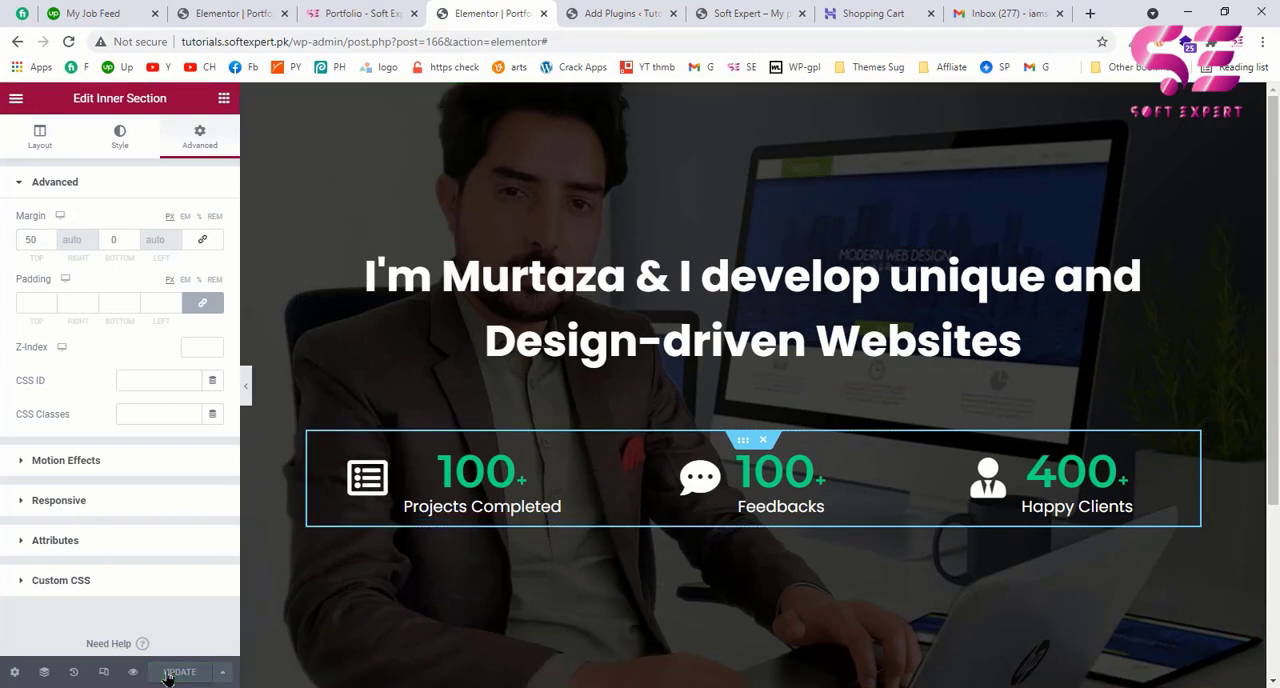
{"action": "left_click", "coordinate": [133, 672]}
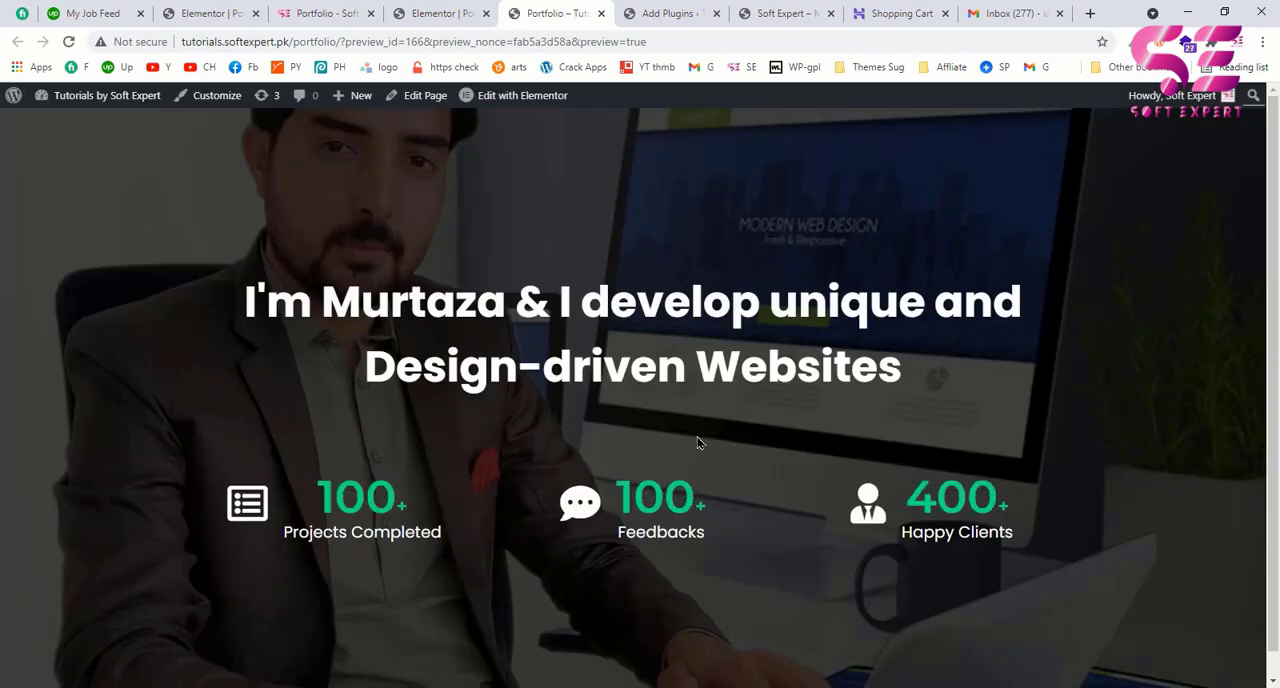
Step: Sample the background color of the About Me section on the example portfolio page with the color picker
{"action": "left_click", "coordinate": [328, 14]}
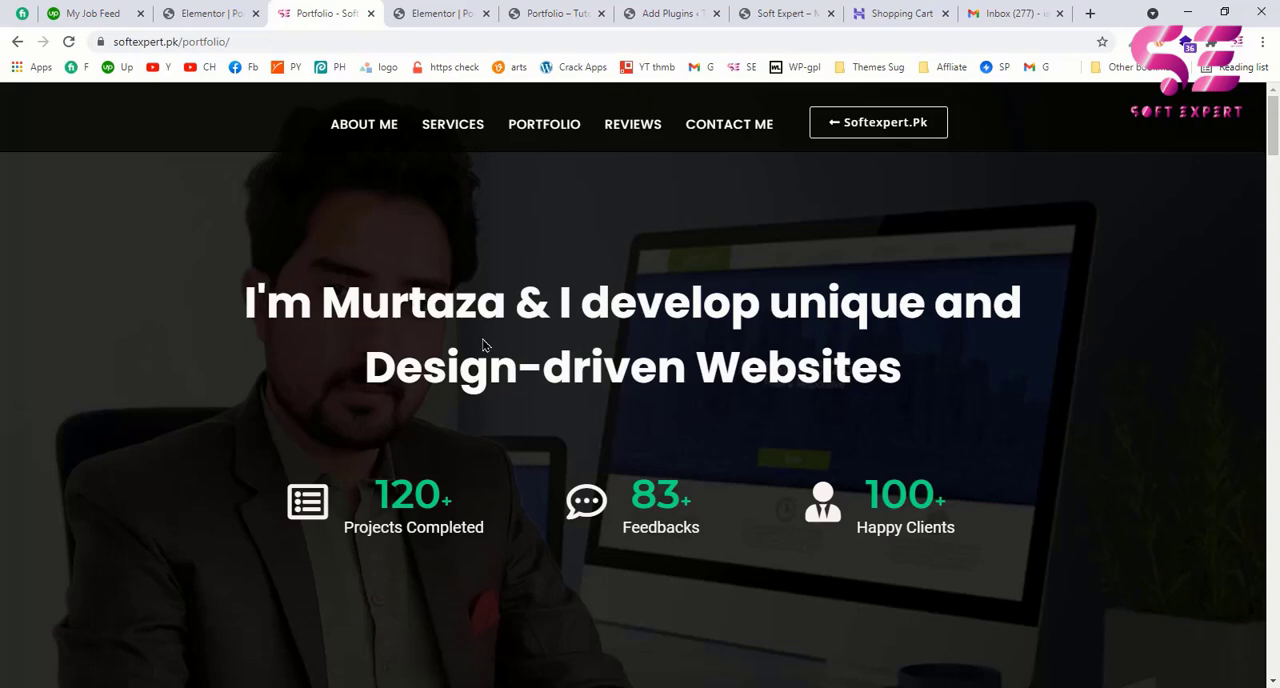
{"action": "left_click", "coordinate": [370, 133]}
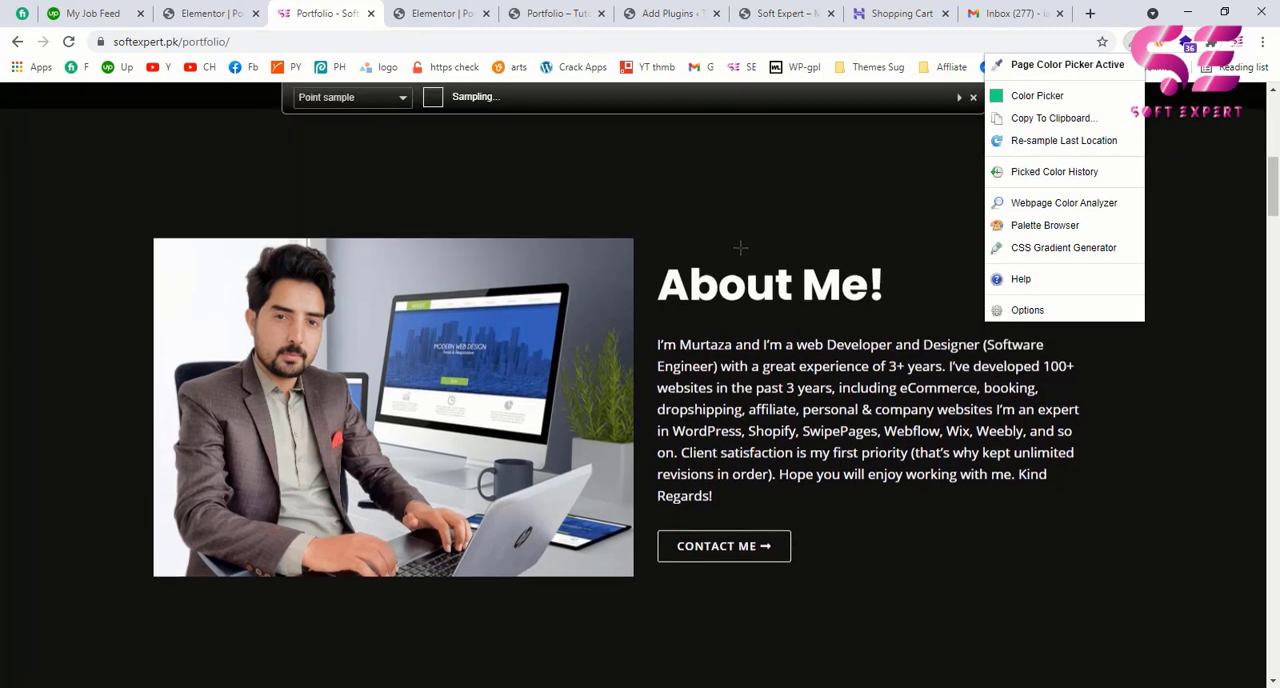
{"action": "left_click", "coordinate": [89, 324]}
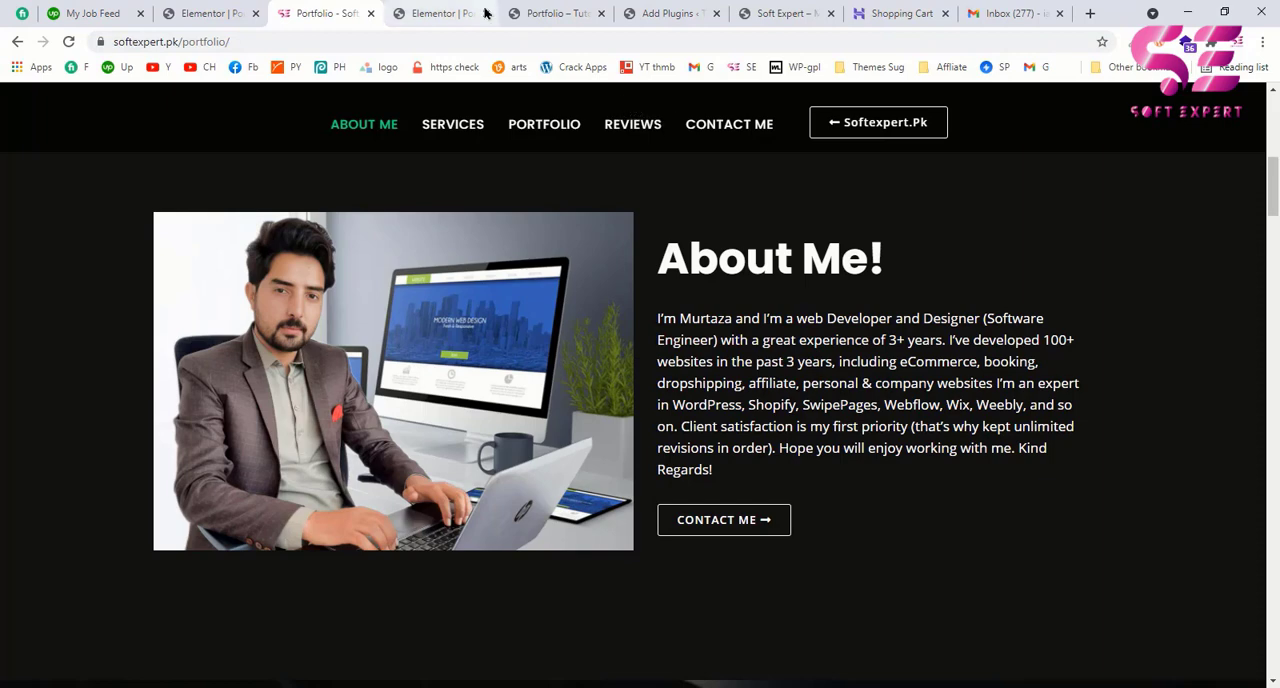
Step: Add a new single-column section below the hero section on the portfolio page in the Elementor editor
{"action": "left_click", "coordinate": [441, 12]}
{"action": "scroll", "coordinate": [593, 397], "scroll_direction": "down", "scroll_amount": 3}
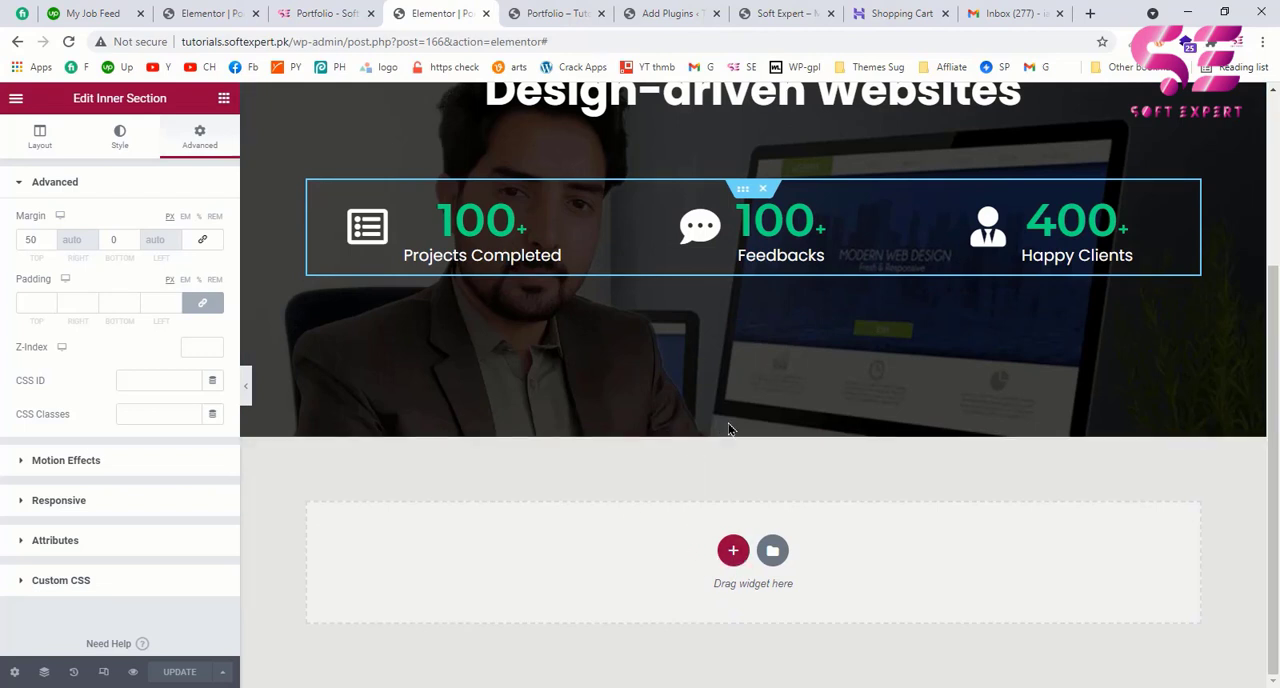
{"action": "left_click", "coordinate": [733, 550]}
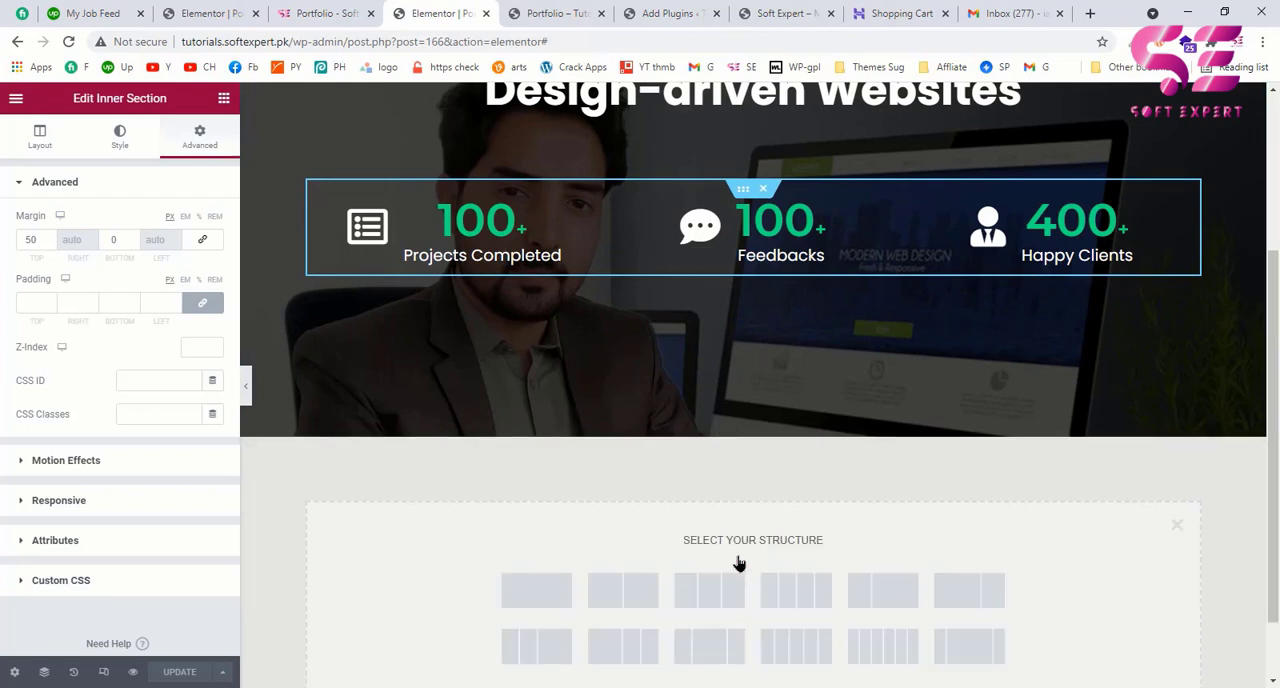
{"action": "left_click", "coordinate": [537, 592]}
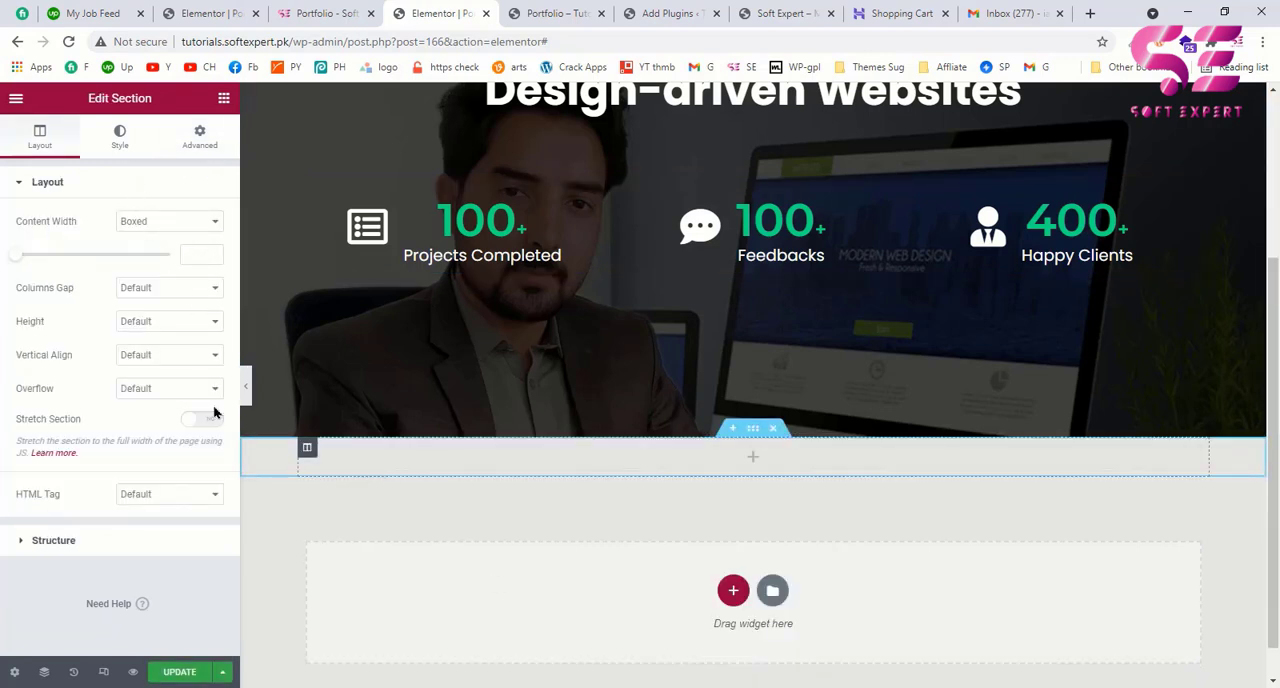
Step: Unlink the new section's padding values and set its top and bottom padding to 150 px
{"action": "left_click", "coordinate": [199, 141]}
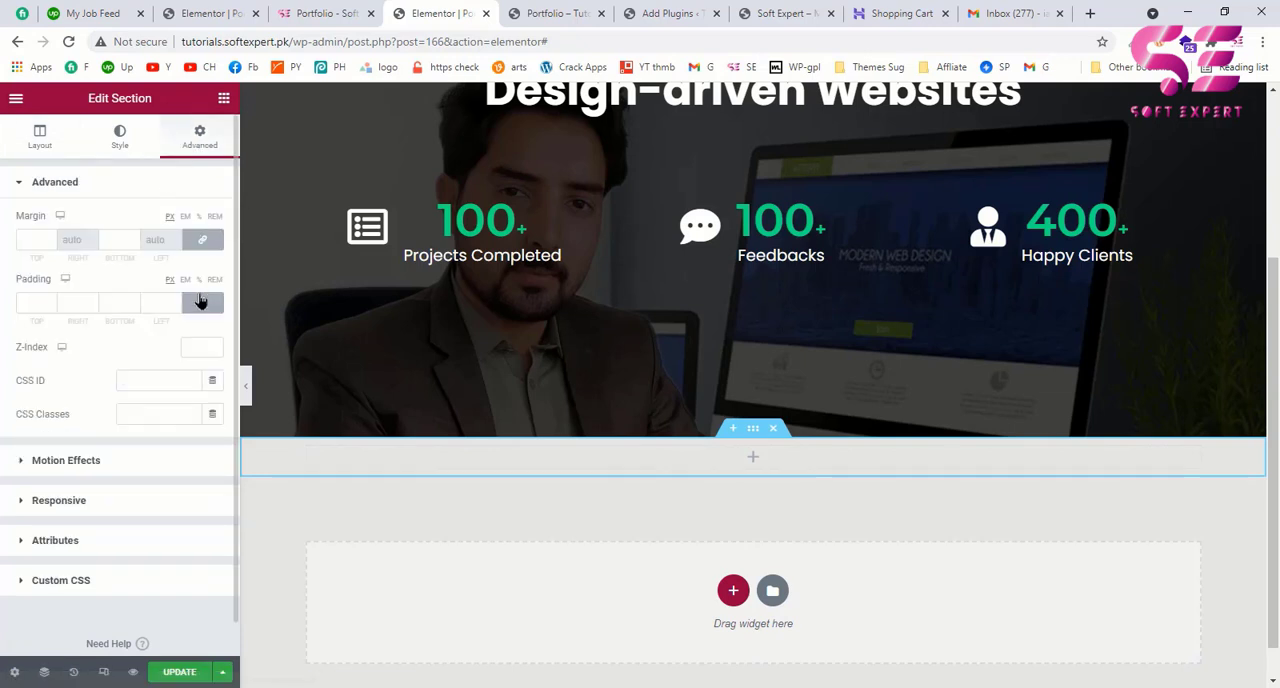
{"action": "left_click", "coordinate": [199, 304]}
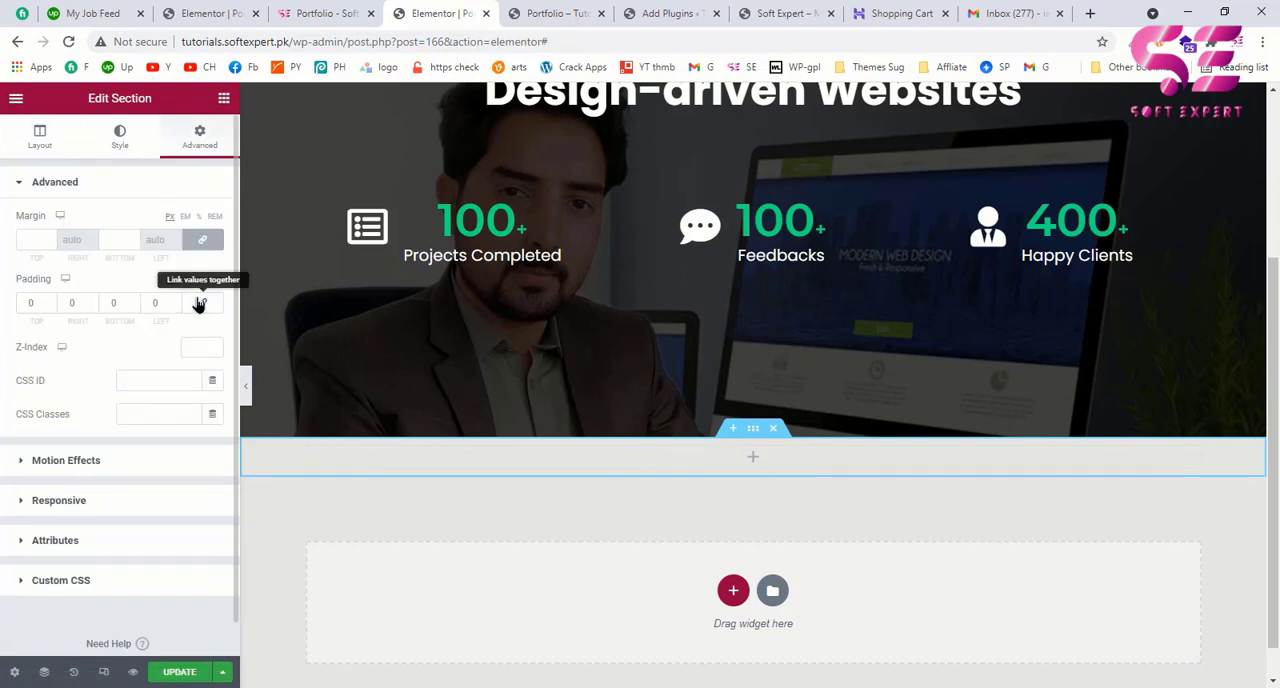
{"action": "left_click", "coordinate": [17, 304]}
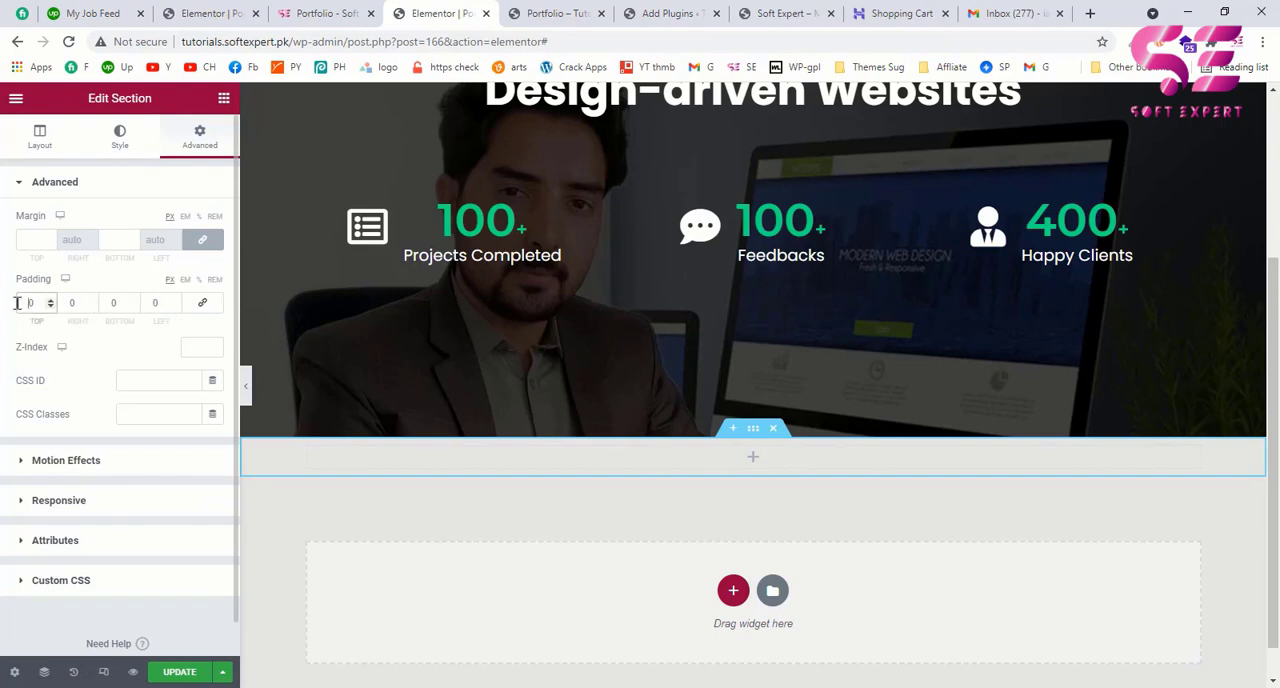
{"action": "type", "text": "15"}
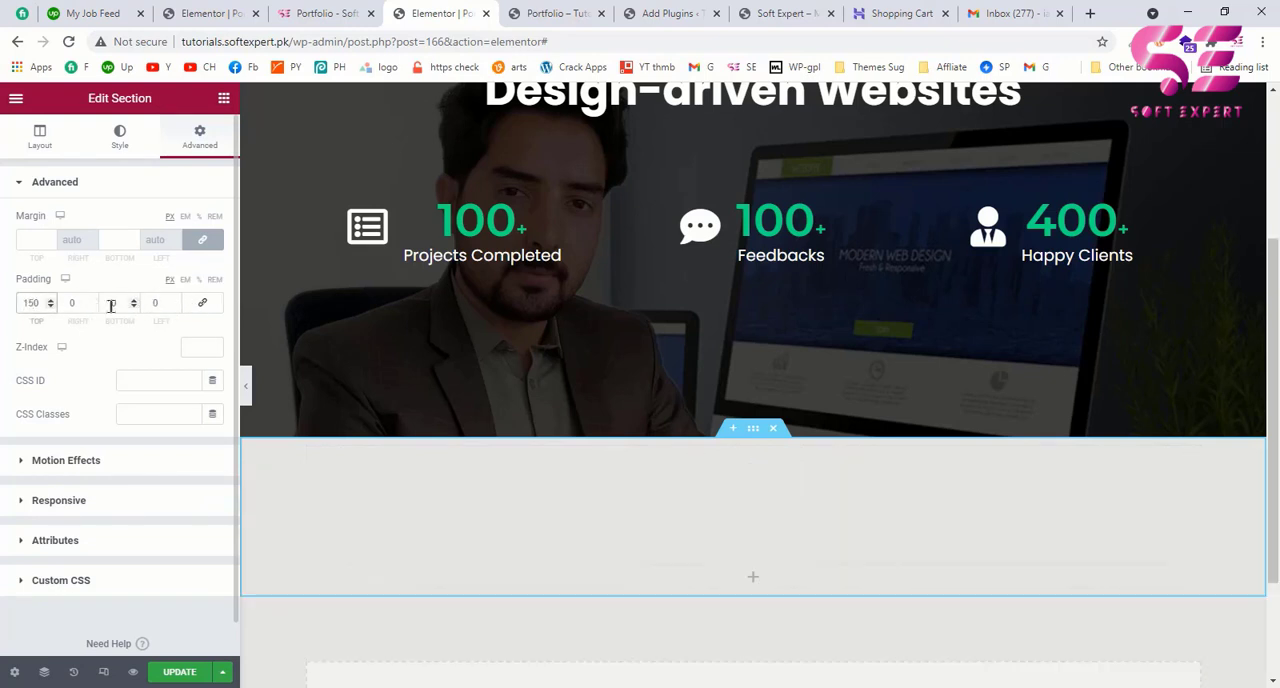
{"action": "left_click", "coordinate": [105, 303]}
{"action": "type", "text": "150"}
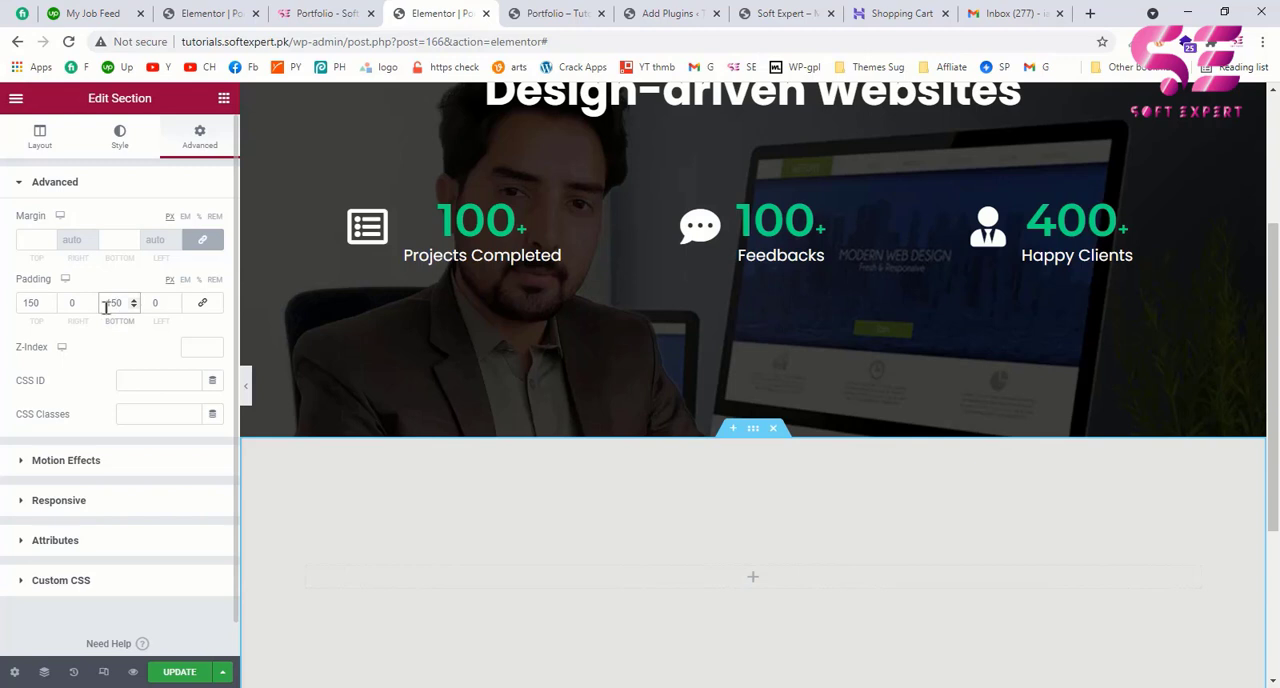
{"action": "scroll", "coordinate": [474, 534], "scroll_direction": "down", "scroll_amount": 3}
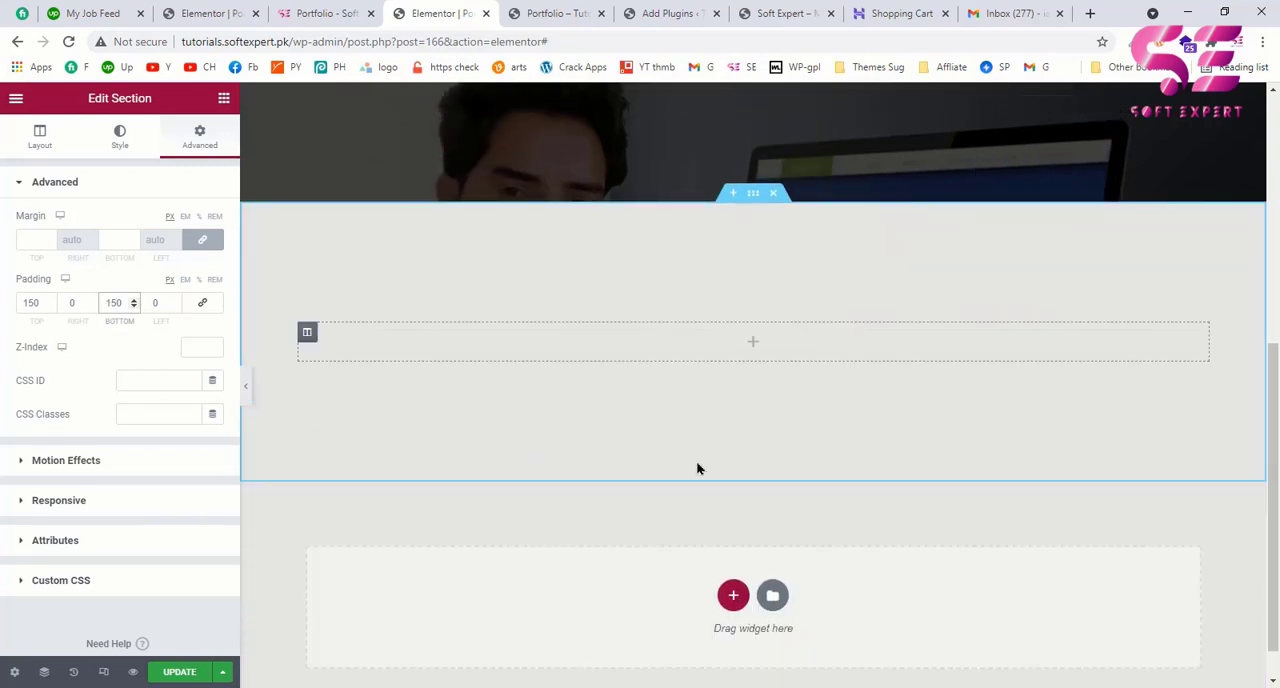
Step: Give the new section a classic background in #111111, as in the example page's About Me section
{"action": "left_click", "coordinate": [114, 140]}
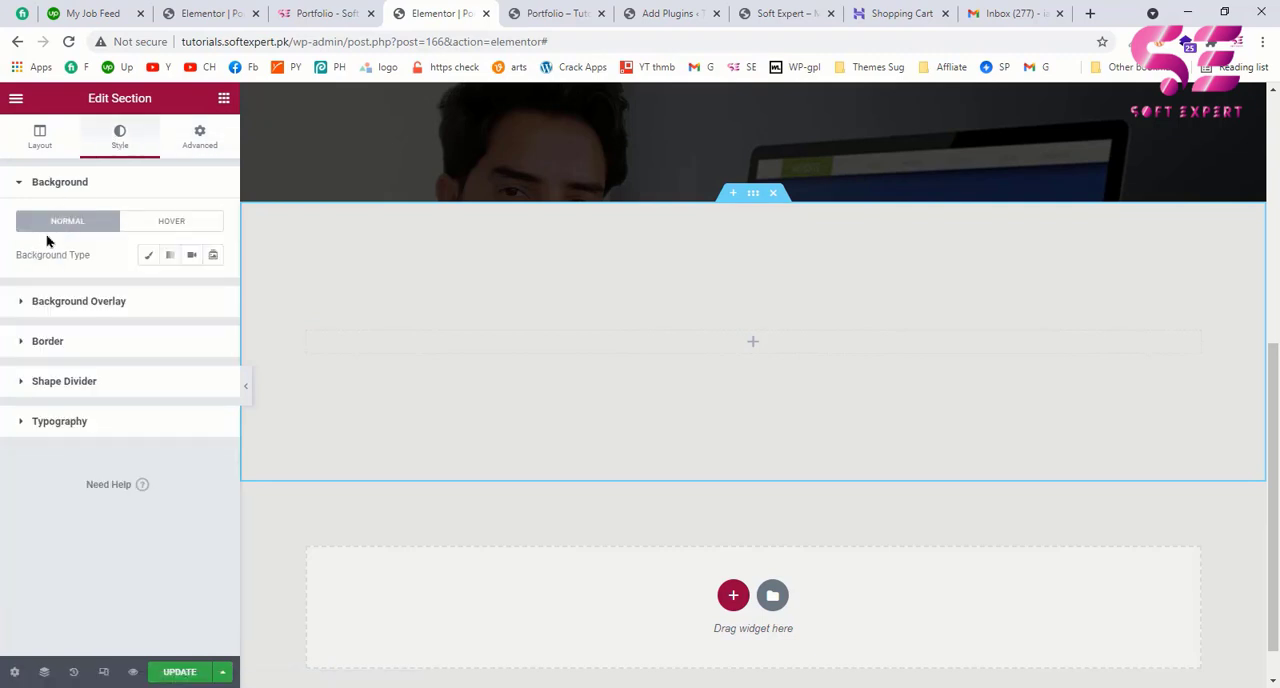
{"action": "left_click", "coordinate": [146, 258]}
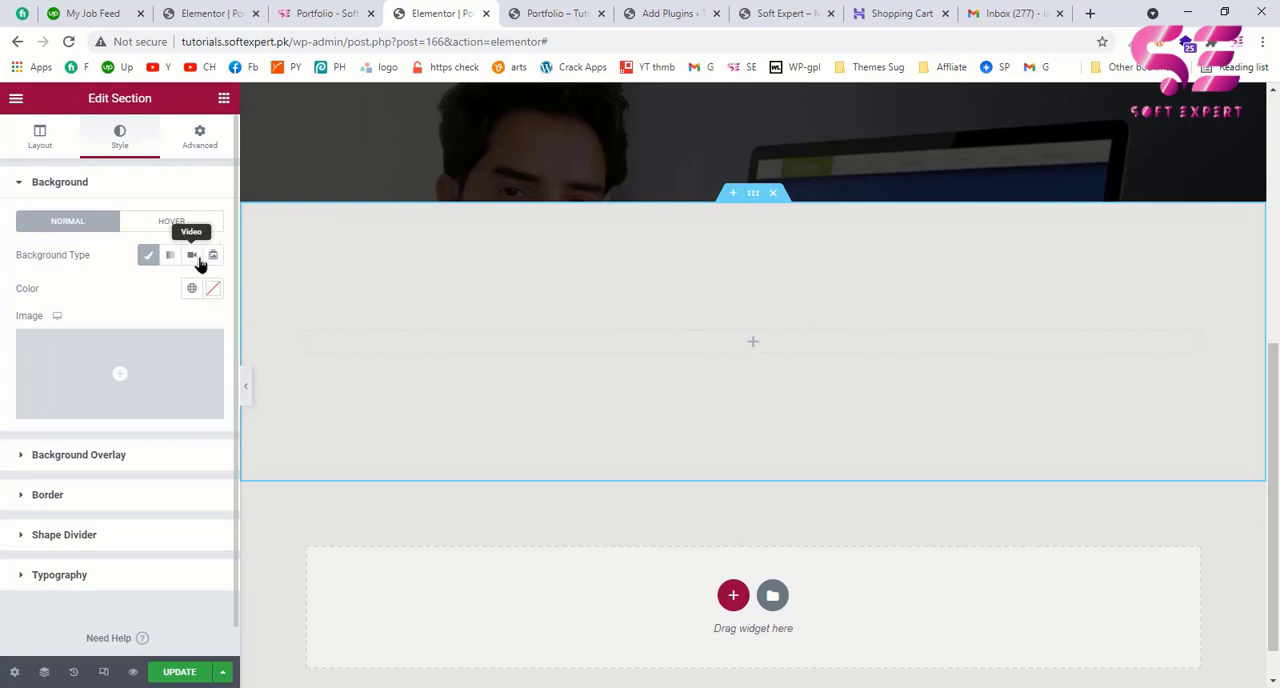
{"action": "left_click", "coordinate": [312, 13]}
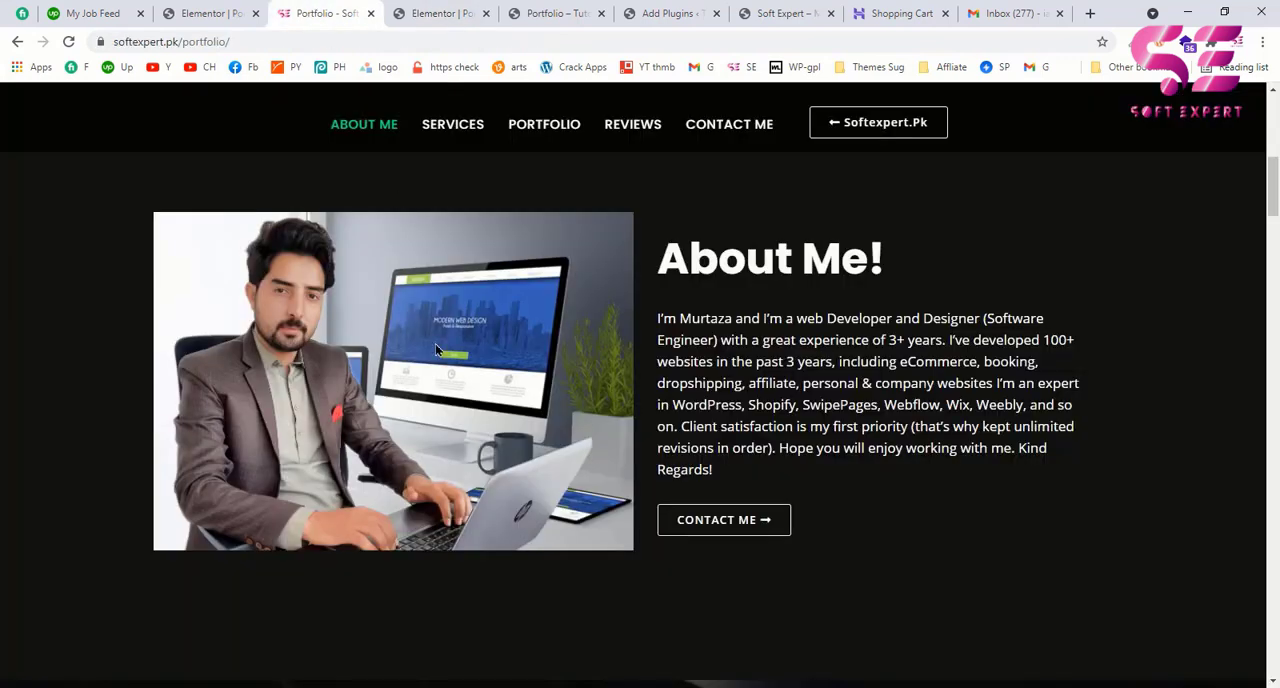
{"action": "left_click", "coordinate": [438, 11]}
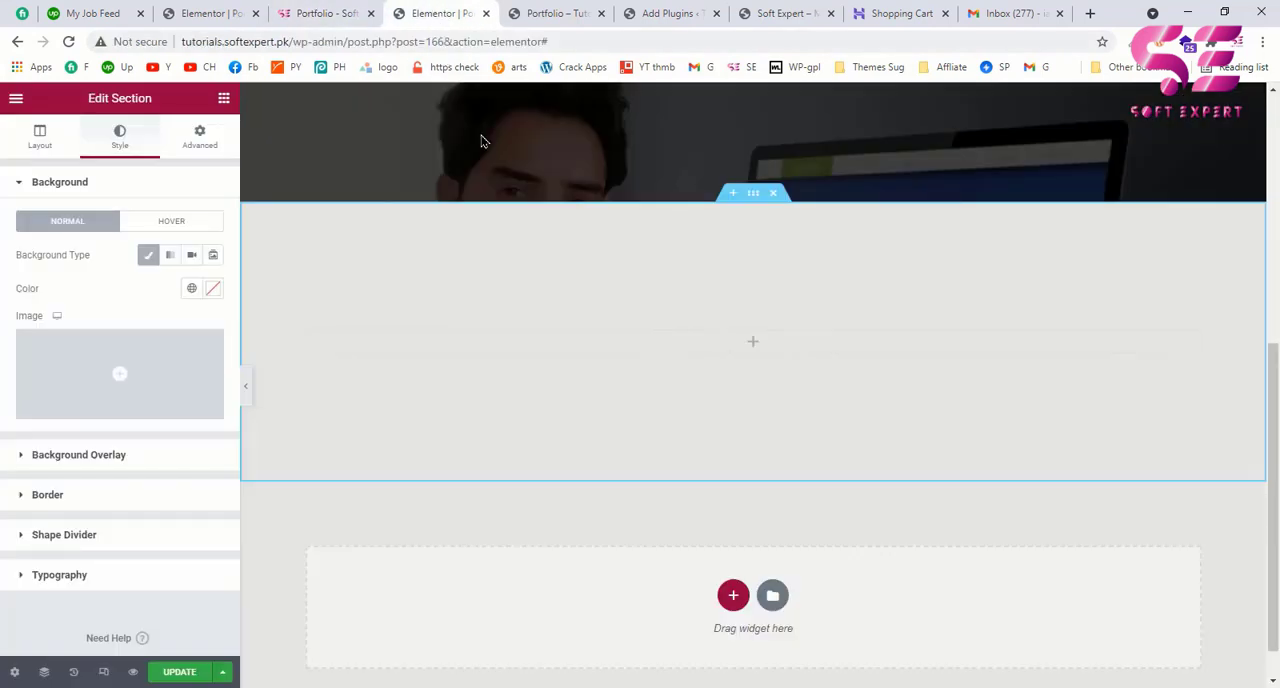
{"action": "left_click", "coordinate": [214, 289]}
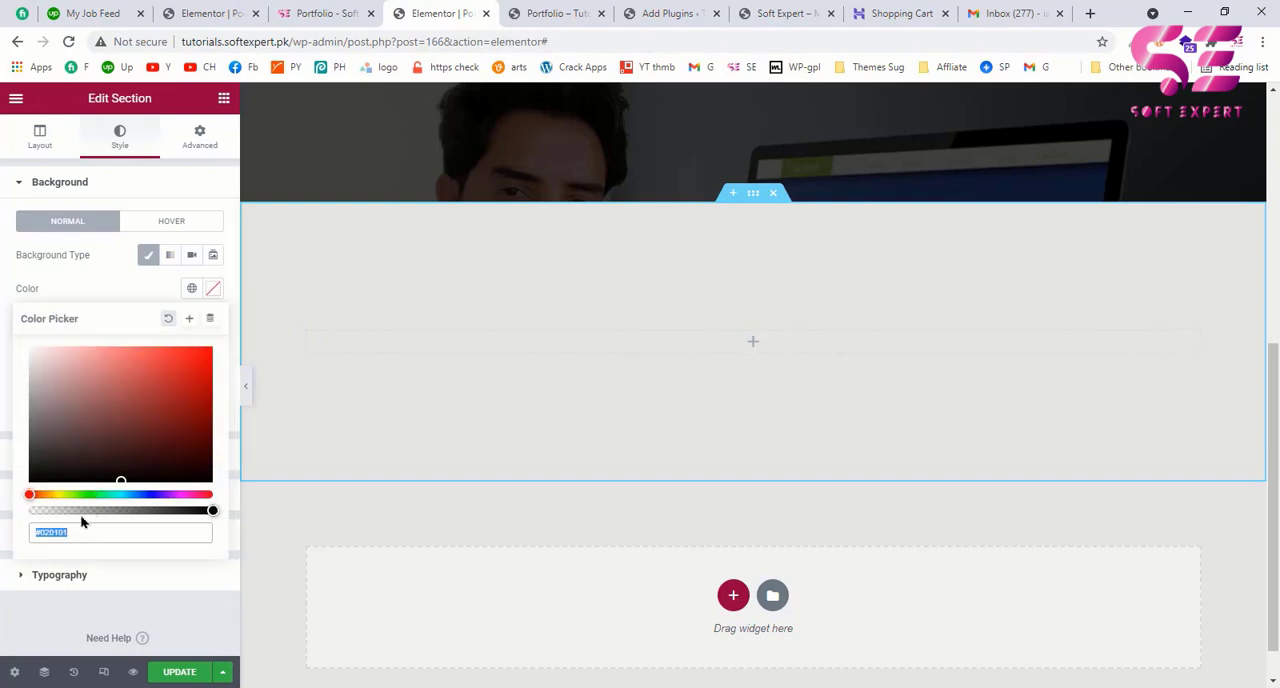
{"action": "type", "text": "#111111"}
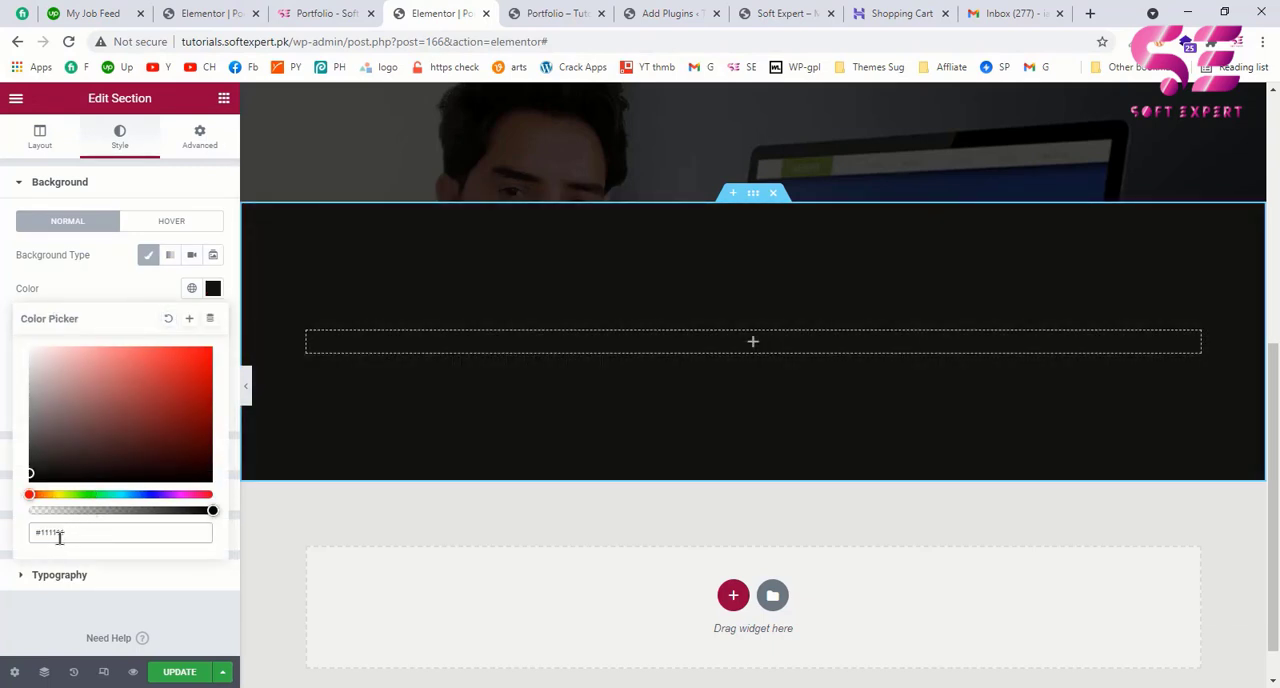
{"action": "left_click", "coordinate": [118, 287]}
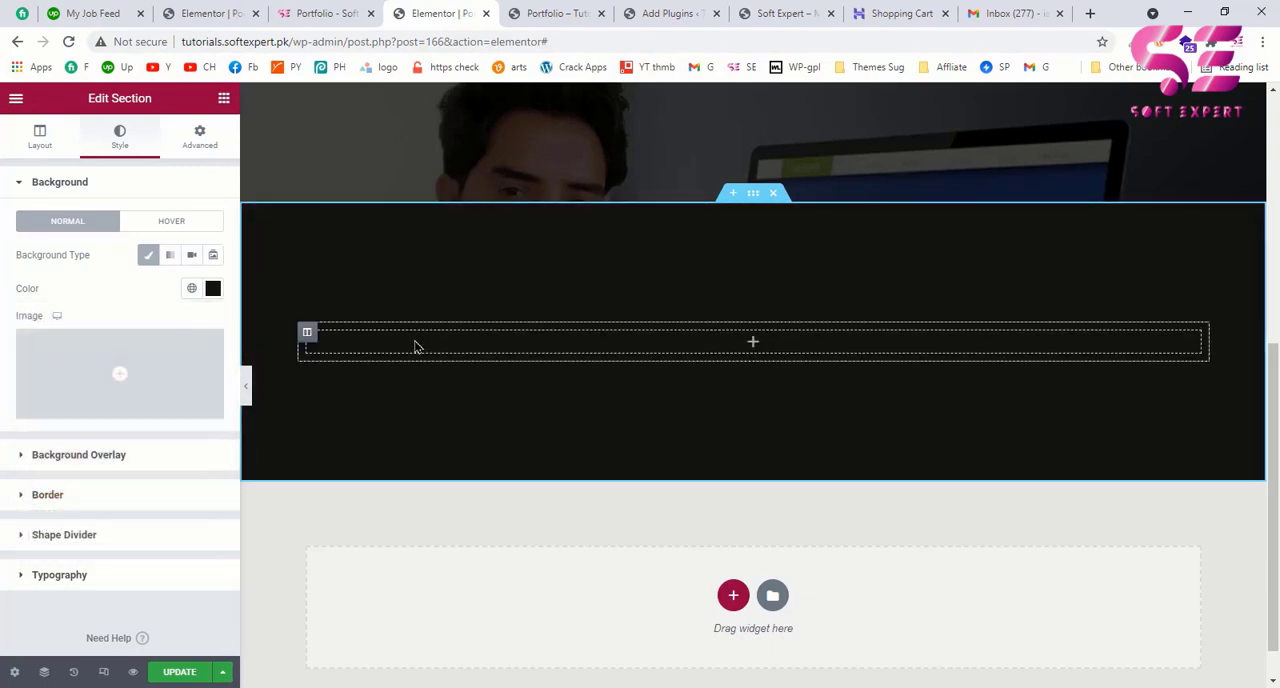
Step: Check the example page's About Me layout and add a second column to the new section
{"action": "left_click", "coordinate": [327, 13]}
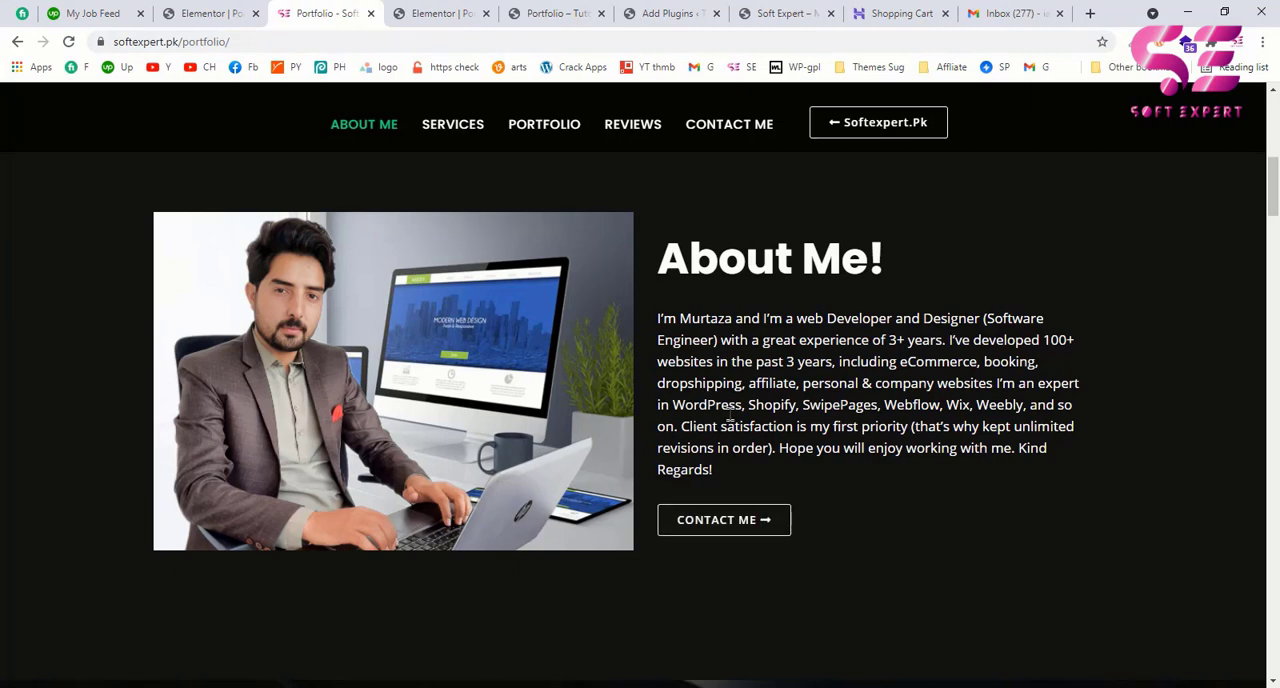
{"action": "left_click", "coordinate": [458, 10]}
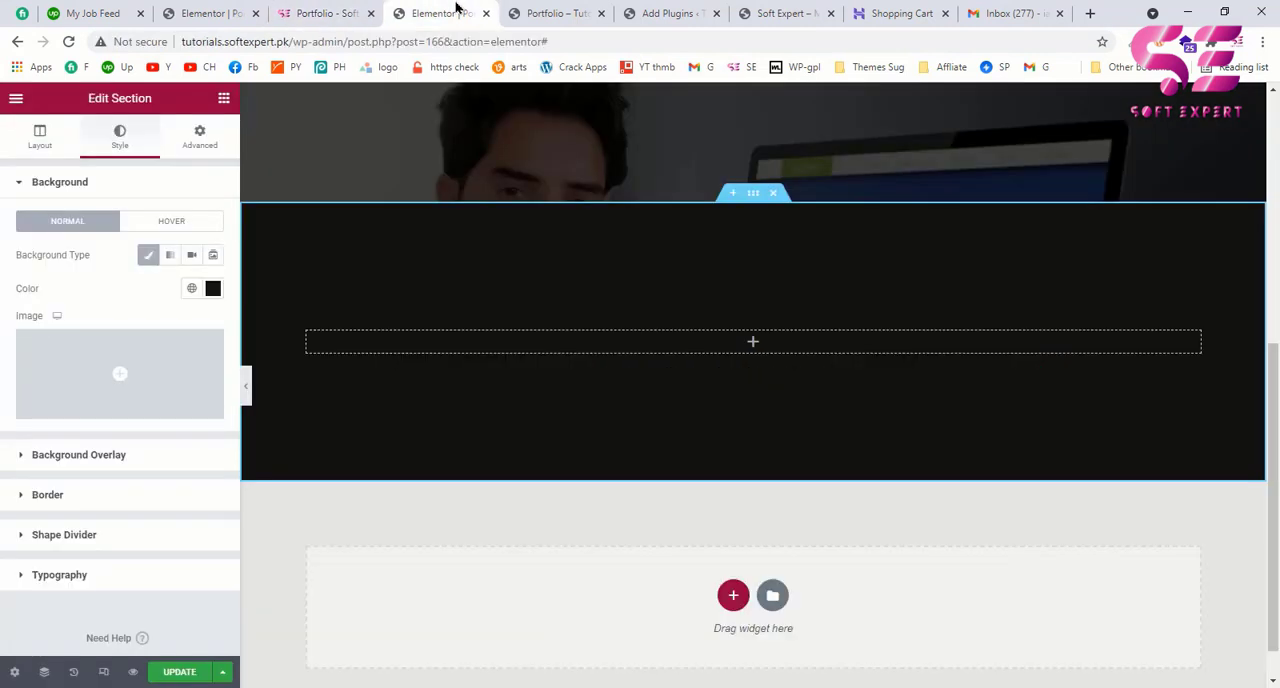
{"action": "right_click", "coordinate": [307, 334]}
{"action": "left_click", "coordinate": [340, 370]}
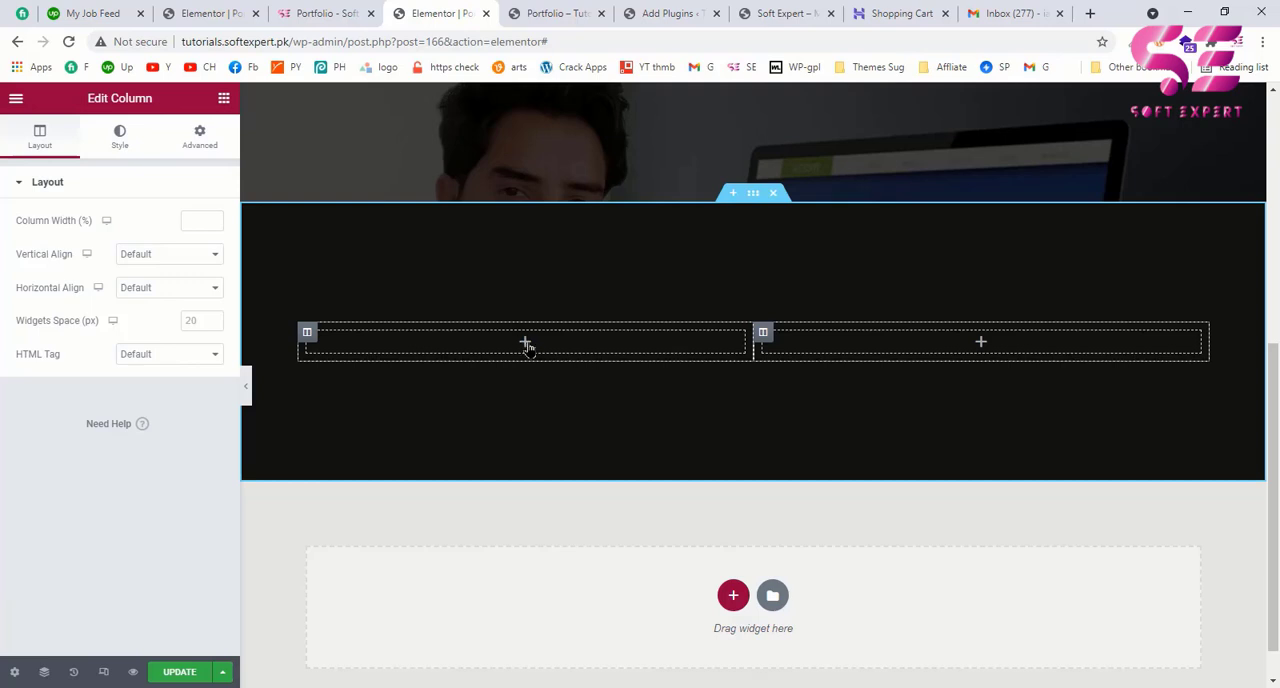
Step: Place an Image widget in the section's left column and insert the photo of the man at his desk from the media library
{"action": "left_click", "coordinate": [525, 344]}
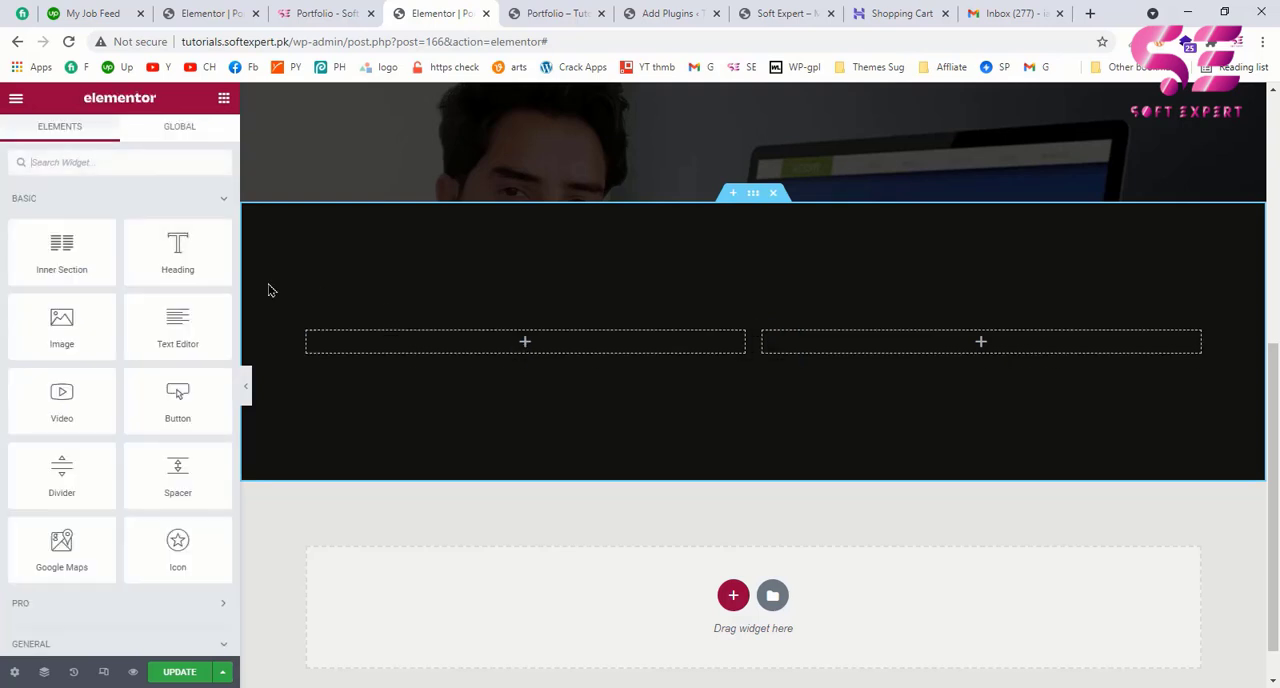
{"action": "left_click_drag", "start_coordinate": [86, 326], "coordinate": [405, 352]}
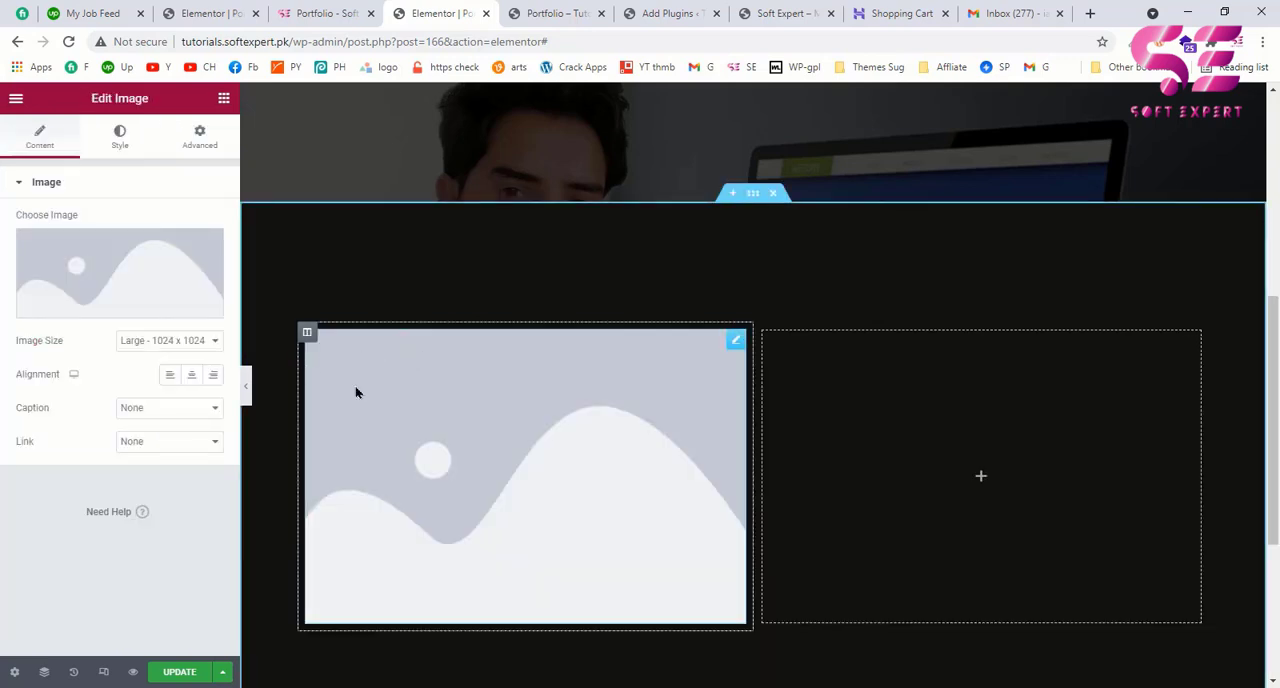
{"action": "left_click", "coordinate": [134, 280]}
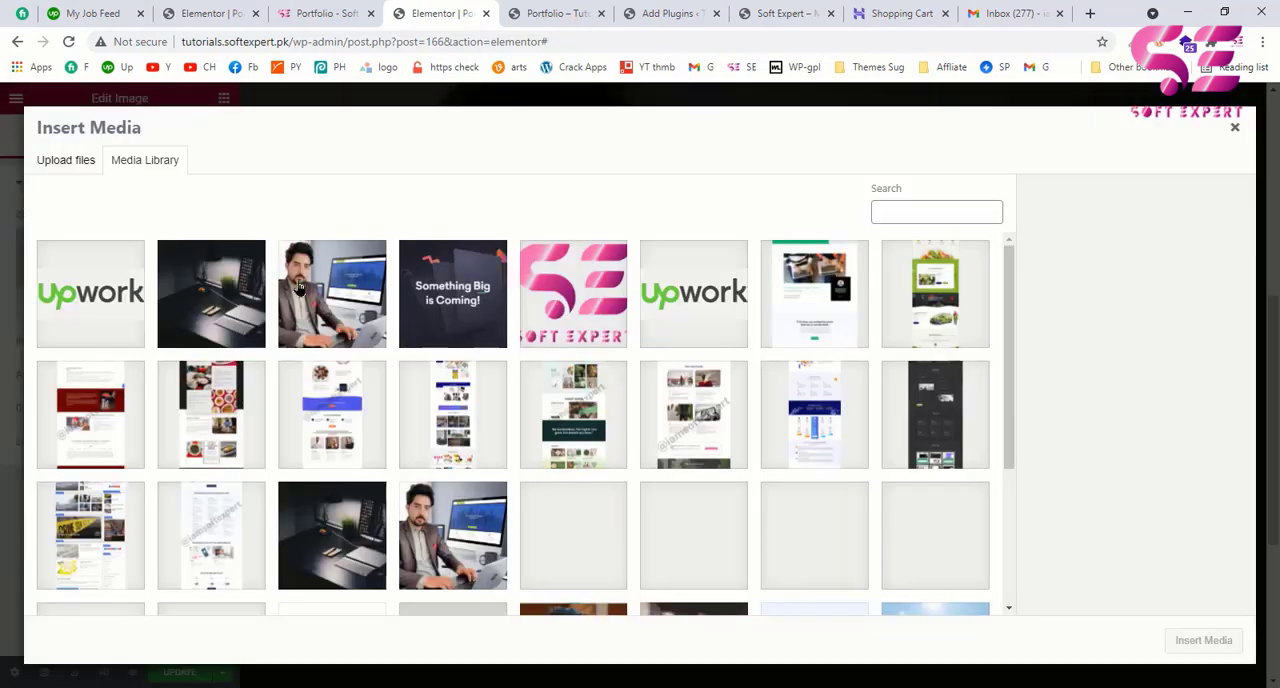
{"action": "left_click", "coordinate": [328, 298]}
{"action": "left_click", "coordinate": [1187, 642]}
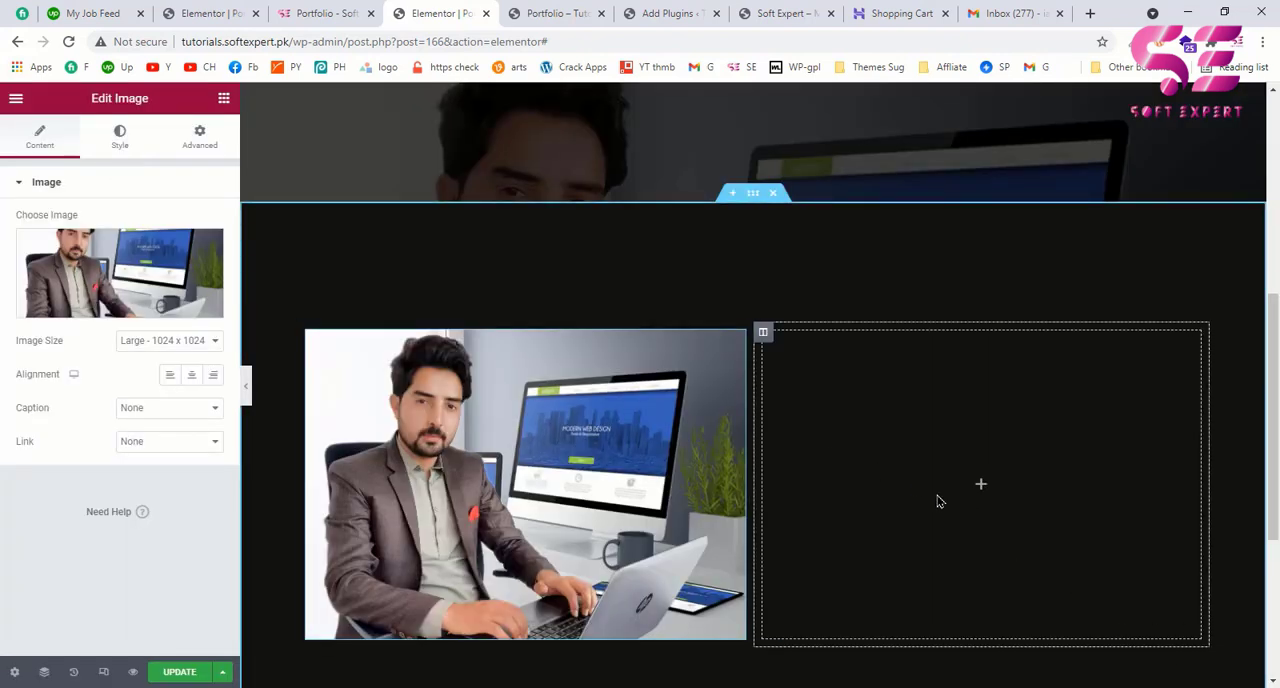
Step: Add a Heading widget to the section's right column with the HTML tag H1 and the title "About Me"
{"action": "left_click", "coordinate": [224, 100]}
{"action": "left_click_drag", "start_coordinate": [180, 250], "coordinate": [846, 414]}
{"action": "left_click", "coordinate": [152, 418]}
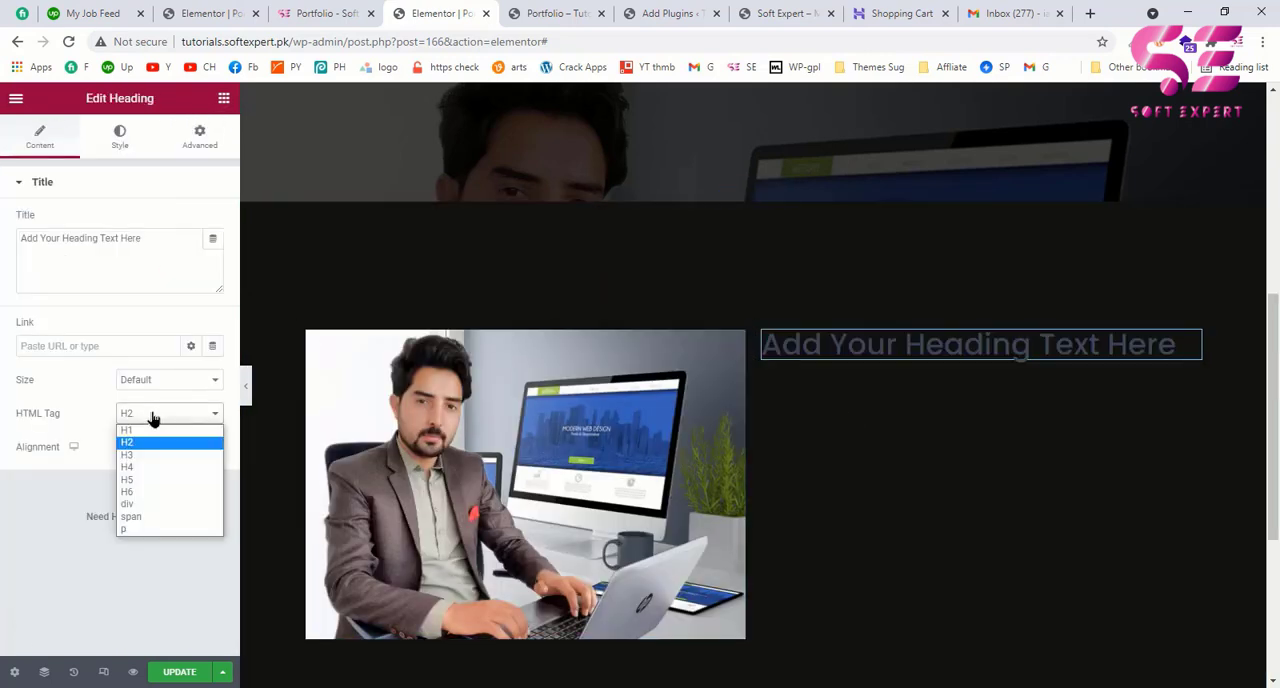
{"action": "left_click", "coordinate": [151, 431]}
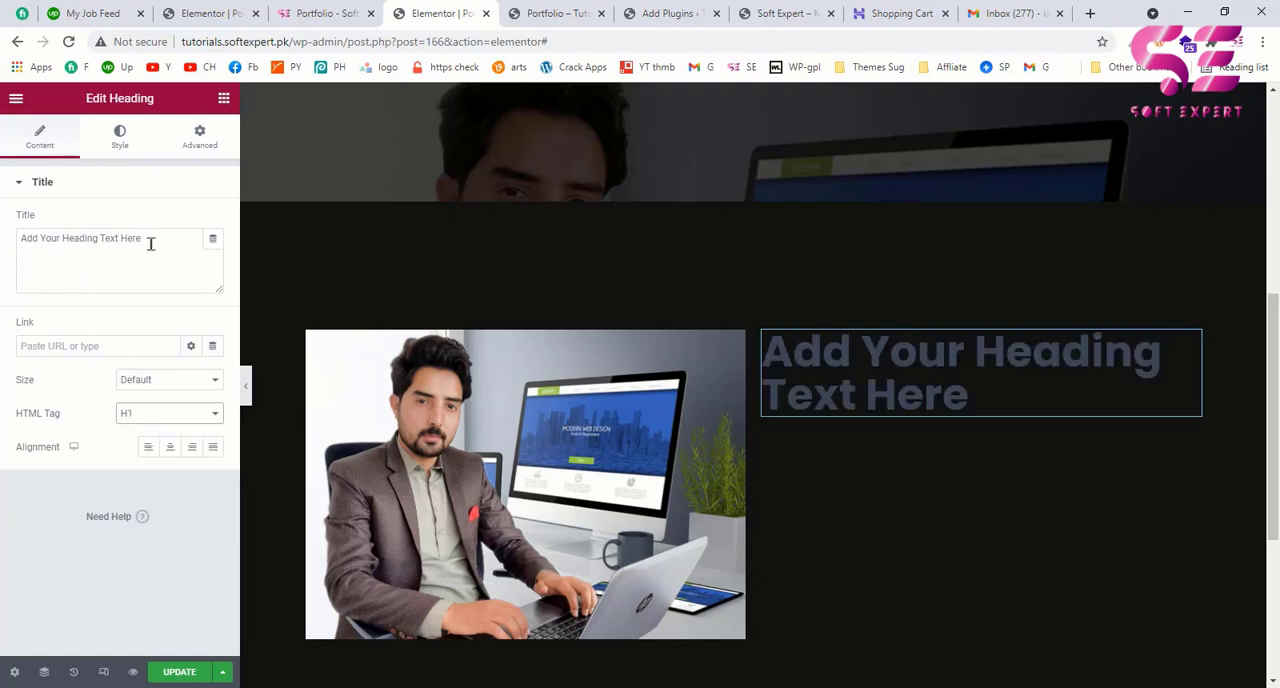
{"action": "triple_click", "coordinate": [28, 240]}
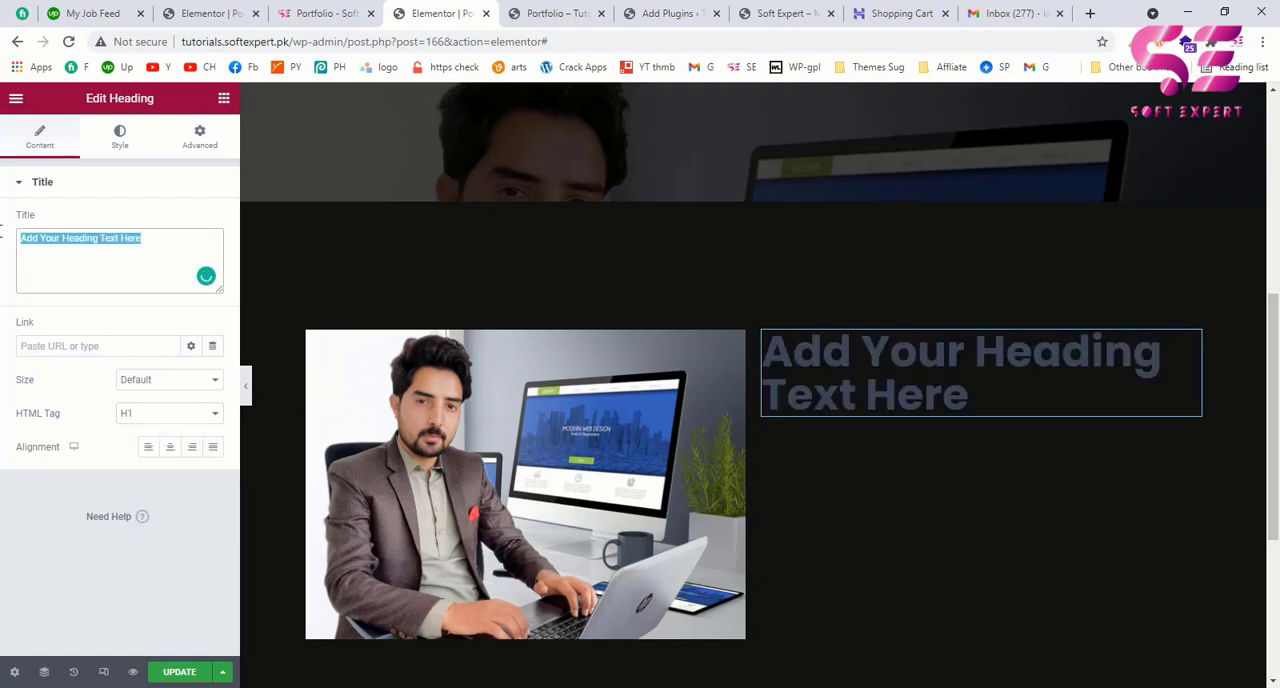
{"action": "type", "text": "About Me"}
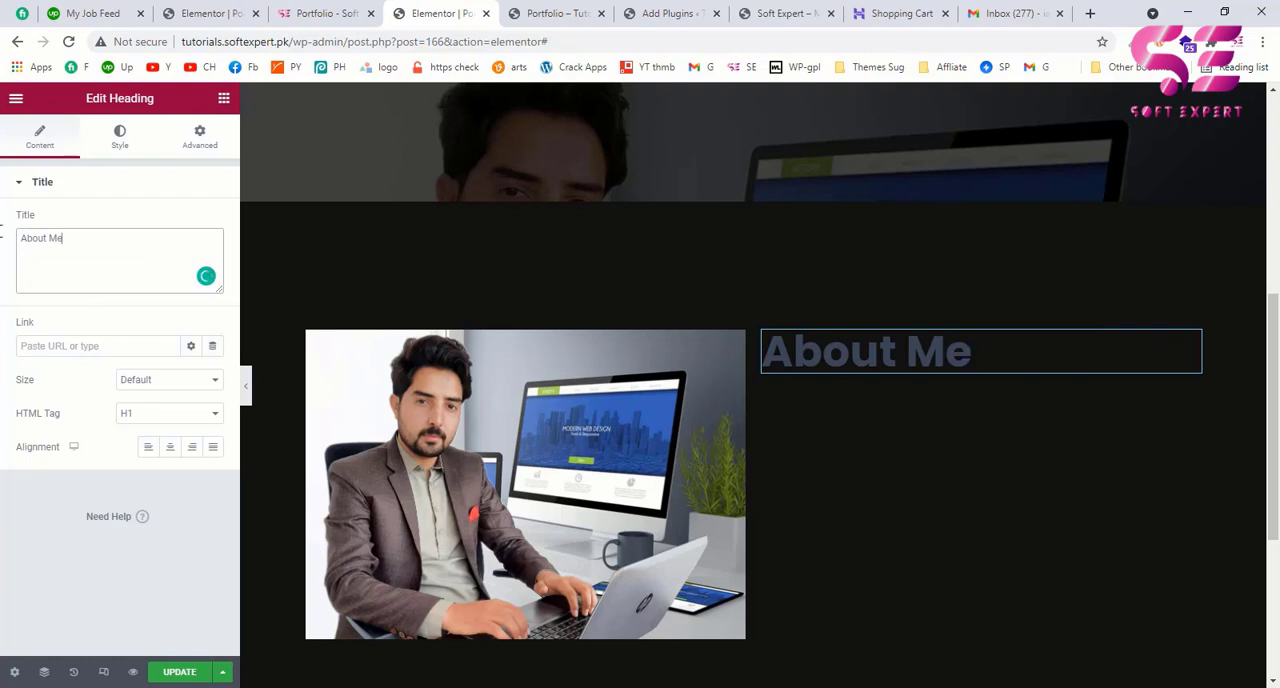
Step: Set the About Me heading's text color to white (#FFFFFF)
{"action": "left_click", "coordinate": [120, 138]}
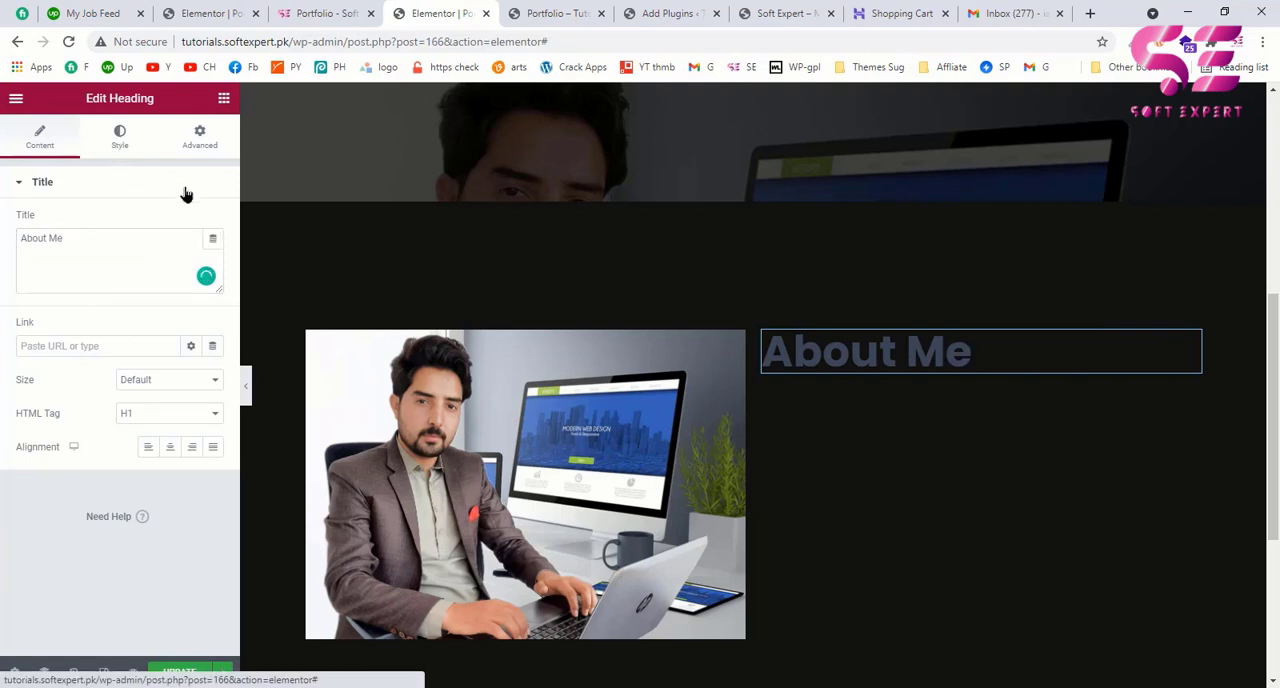
{"action": "left_click", "coordinate": [213, 221]}
{"action": "left_click_drag", "start_coordinate": [80, 297], "coordinate": [0, 282]}
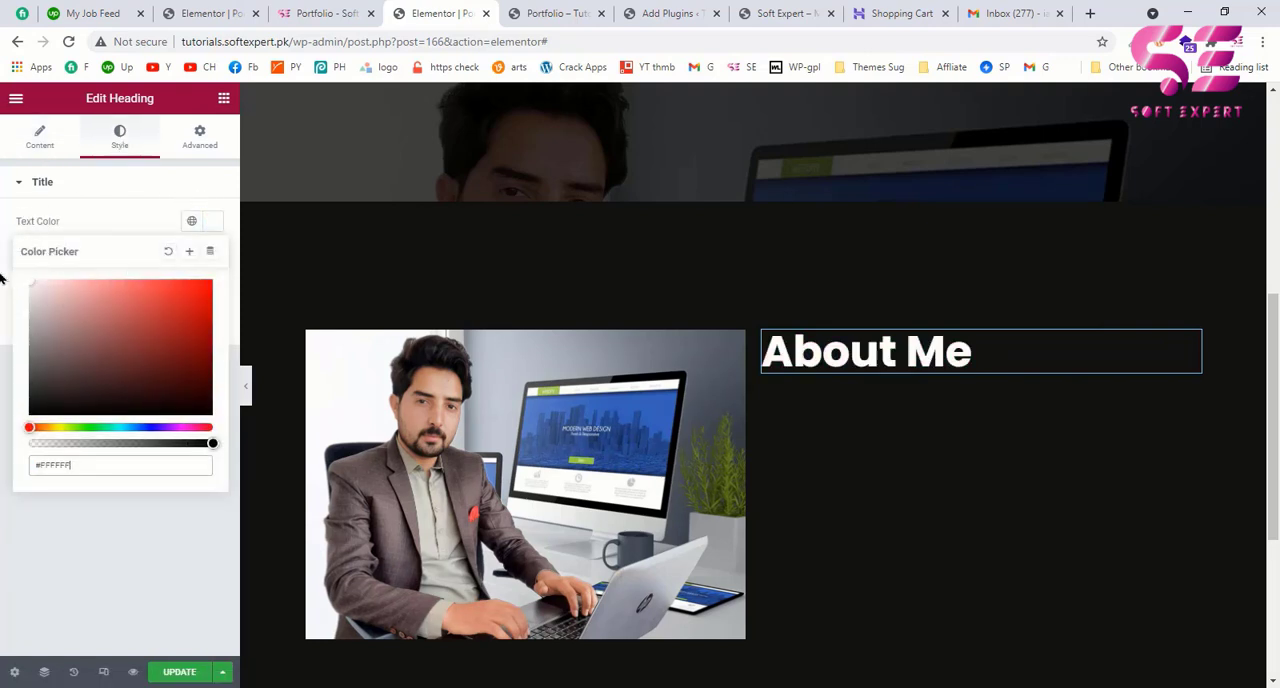
Step: Copy the About Me paragraph from the example page and return to the Elementor editor
{"action": "left_click", "coordinate": [288, 14]}
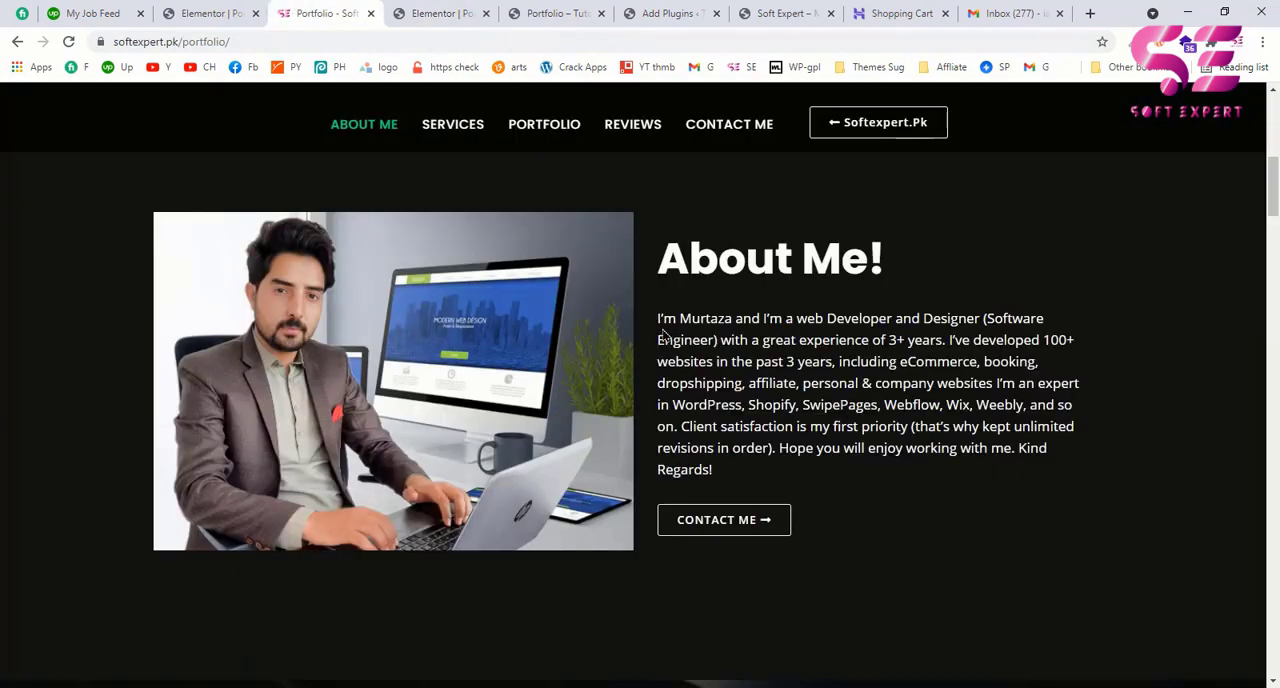
{"action": "left_click_drag", "start_coordinate": [662, 335], "coordinate": [722, 467]}
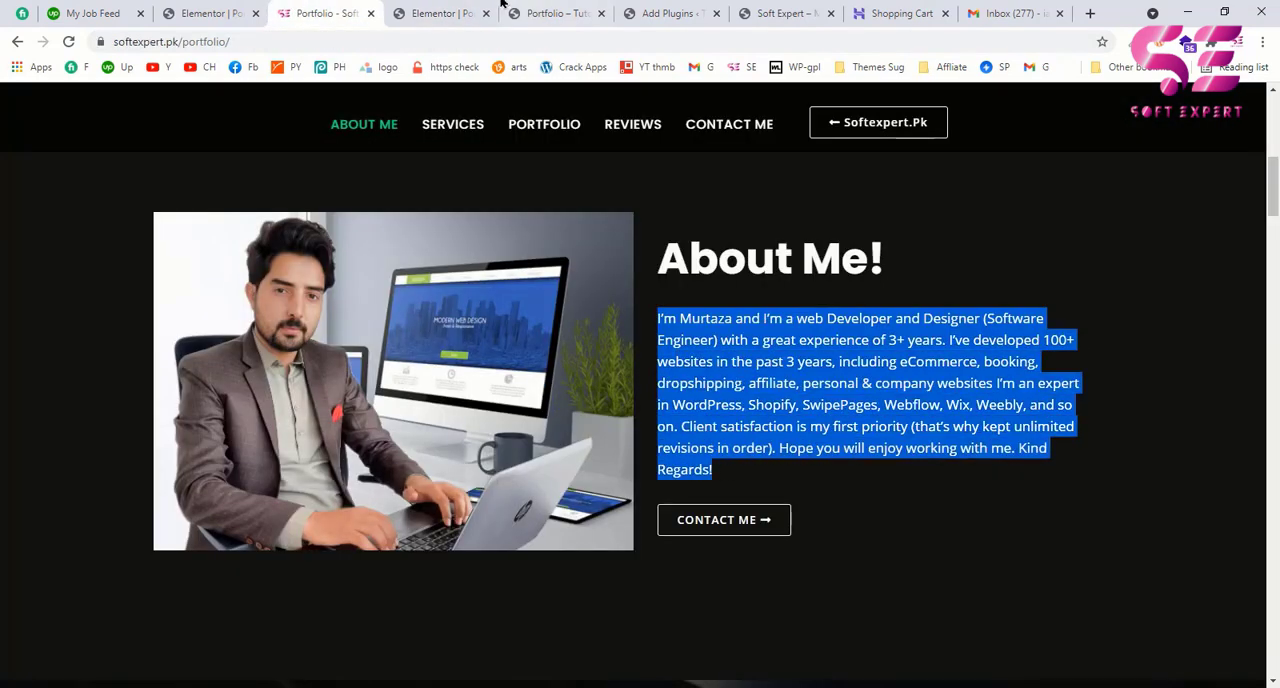
{"action": "left_click", "coordinate": [430, 13]}
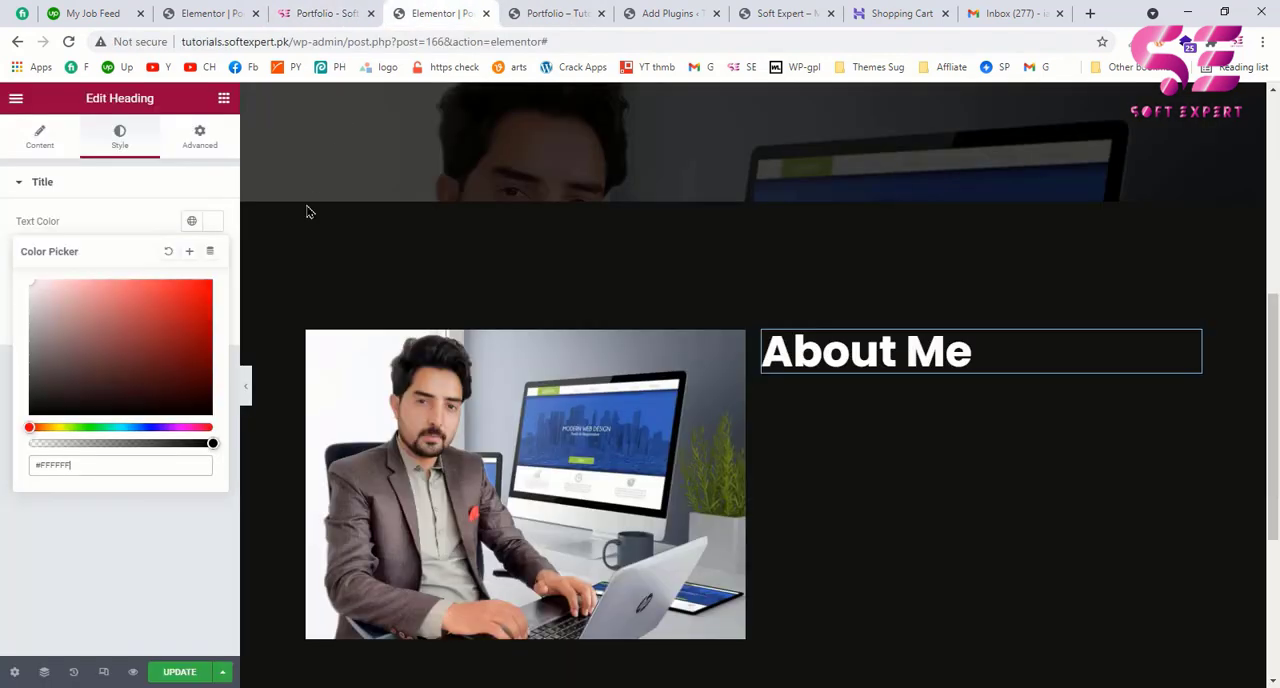
Step: Add a Text Editor widget below the About Me heading and replace its placeholder text with the copied paragraph
{"action": "left_click", "coordinate": [223, 98]}
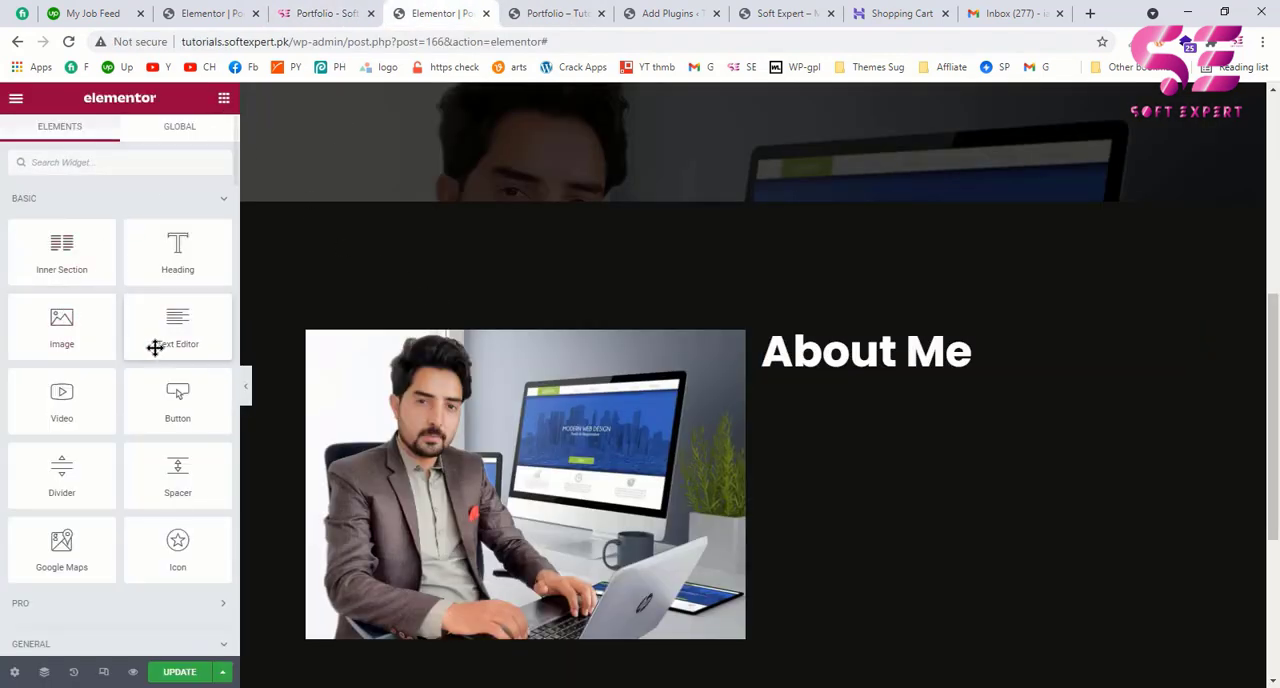
{"action": "left_click_drag", "start_coordinate": [168, 328], "coordinate": [860, 371]}
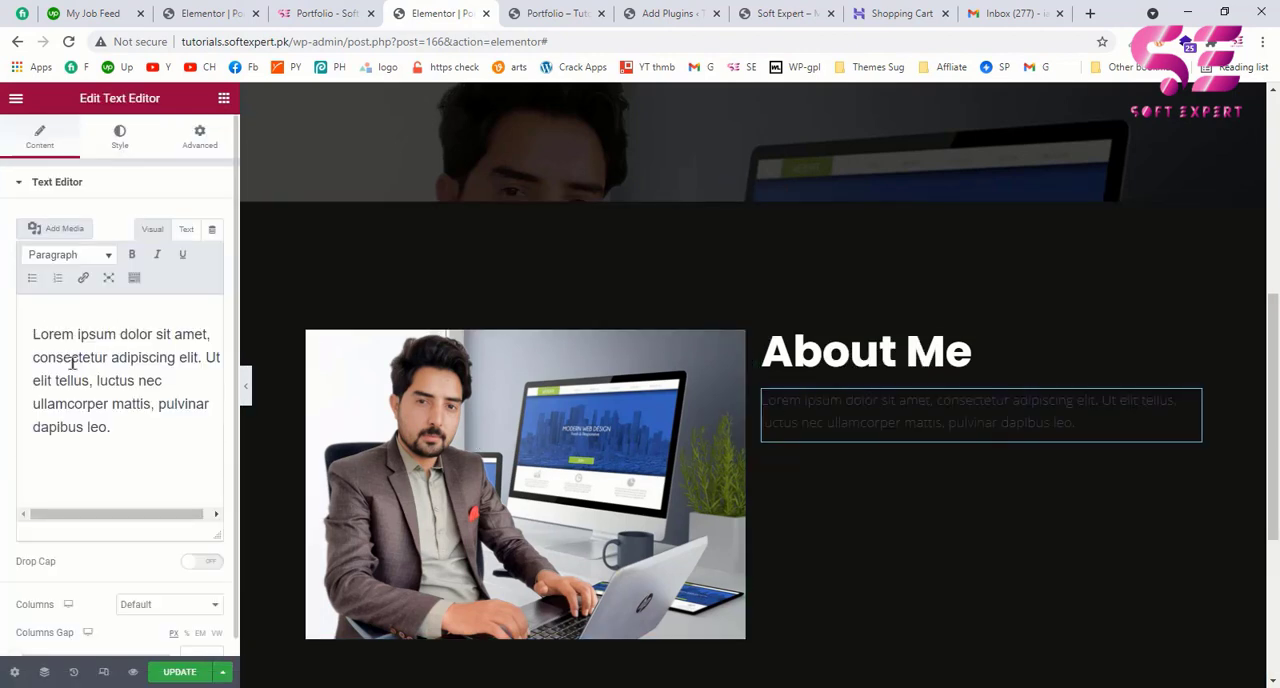
{"action": "key", "text": "ctrl+a"}
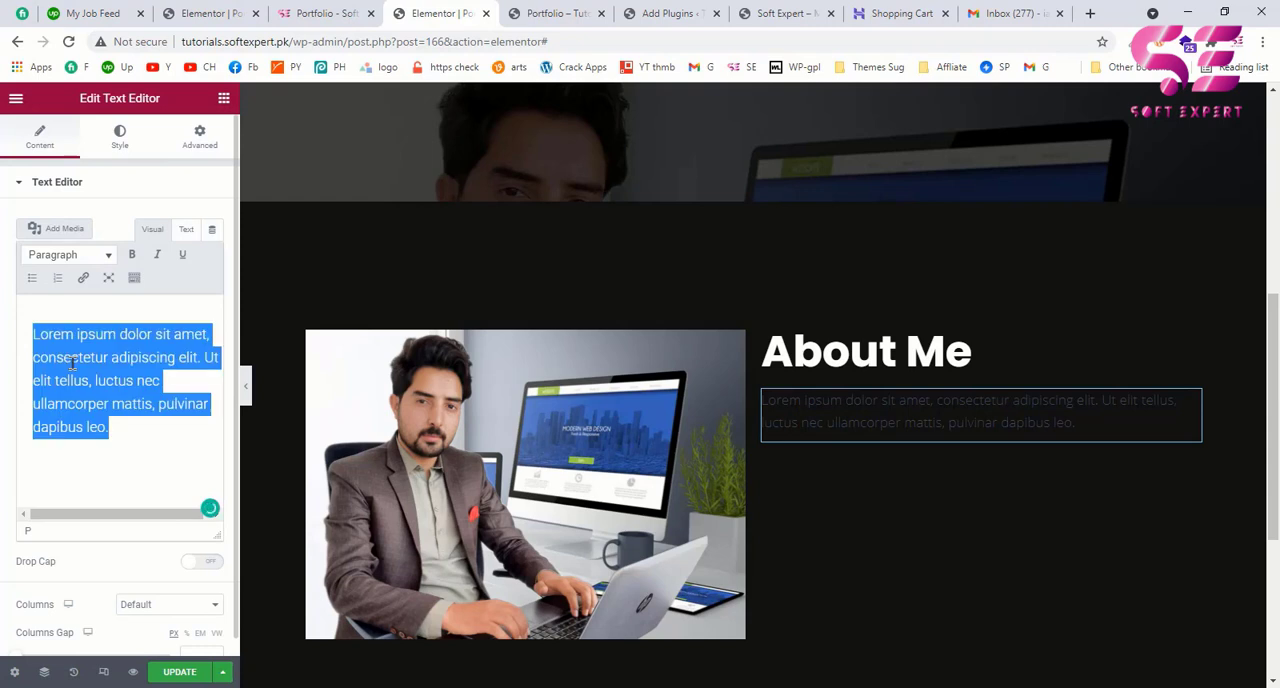
{"action": "type", "text": "I'm Murtaza and I'm a Web Developer and Designer (Software Engineer) with a great experience of 3+ years. I've developed 100+ websites in the past 3 years, including eCommerce, booking, dropshipping, affiliate, personal & company websites I'm an expert in WordPress, Shopify, SwipePages, Webflow, Wix, Weebly, and so on. Client satisfaction is my first priority (that's why kept unlimited revisions in order). Hope you will enjoy working with me. Kind Regards!"}
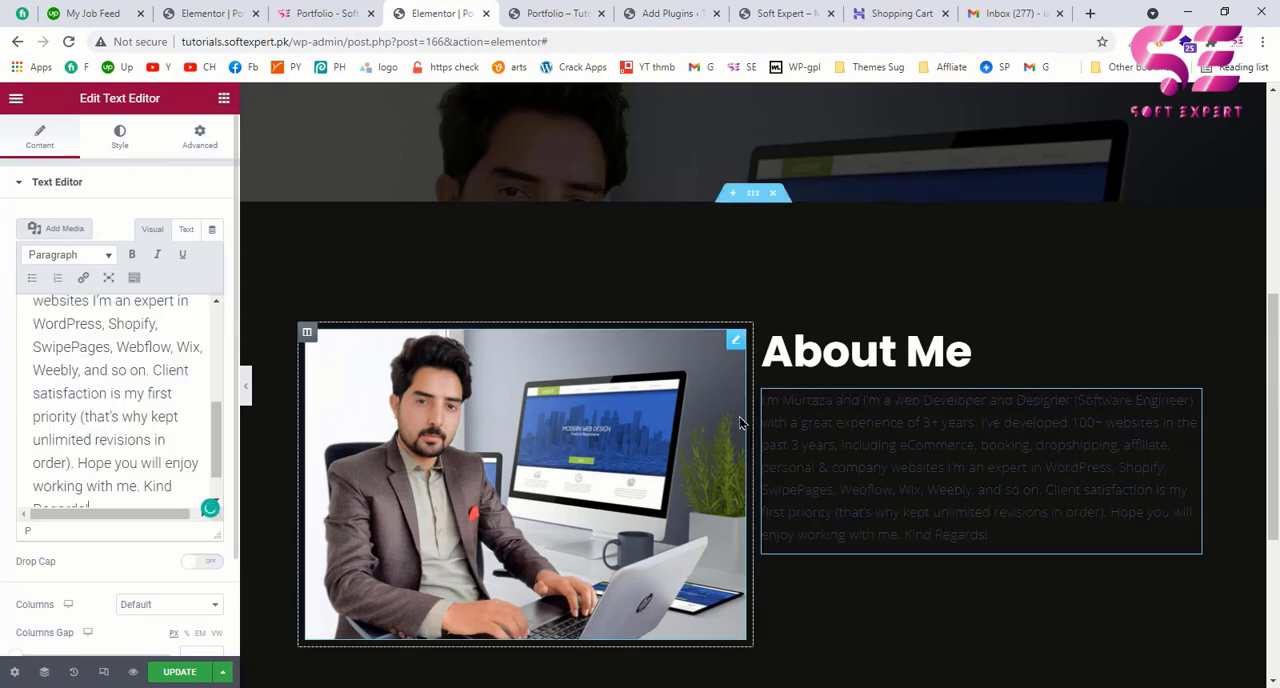
Step: Set the About Me paragraph's text color to white
{"action": "left_click", "coordinate": [120, 140]}
{"action": "left_click", "coordinate": [213, 255]}
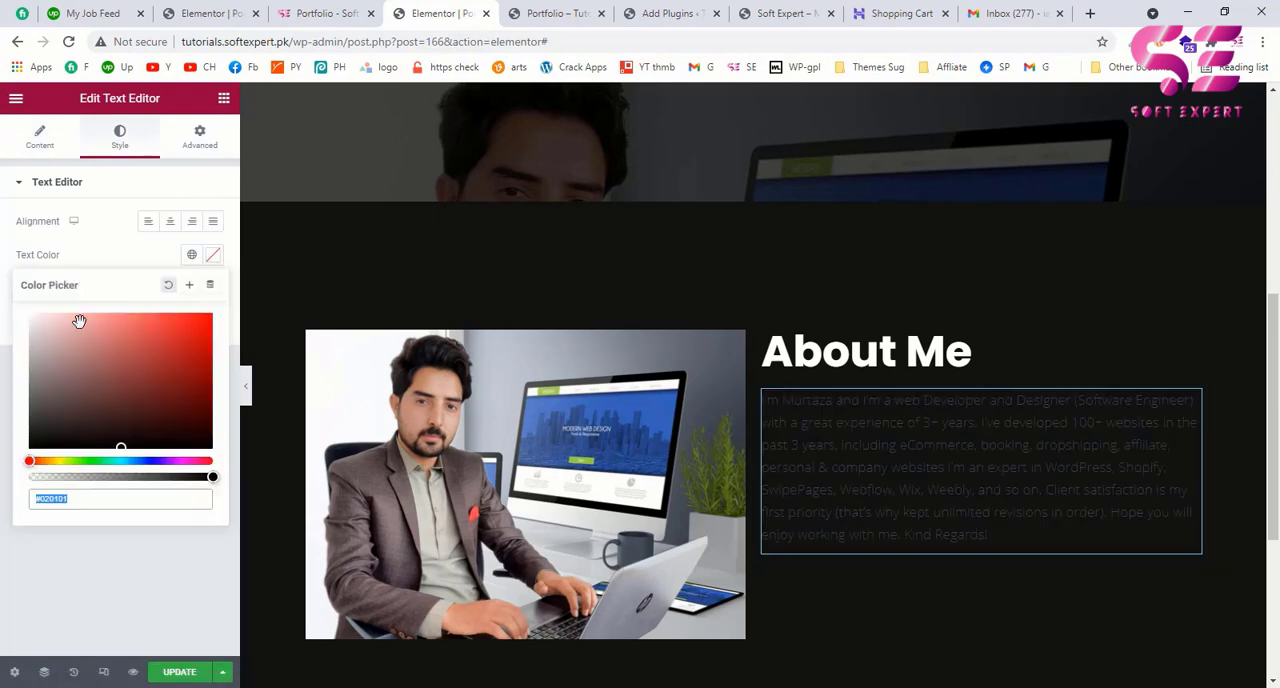
{"action": "left_click_drag", "start_coordinate": [49, 337], "coordinate": [49, 275]}
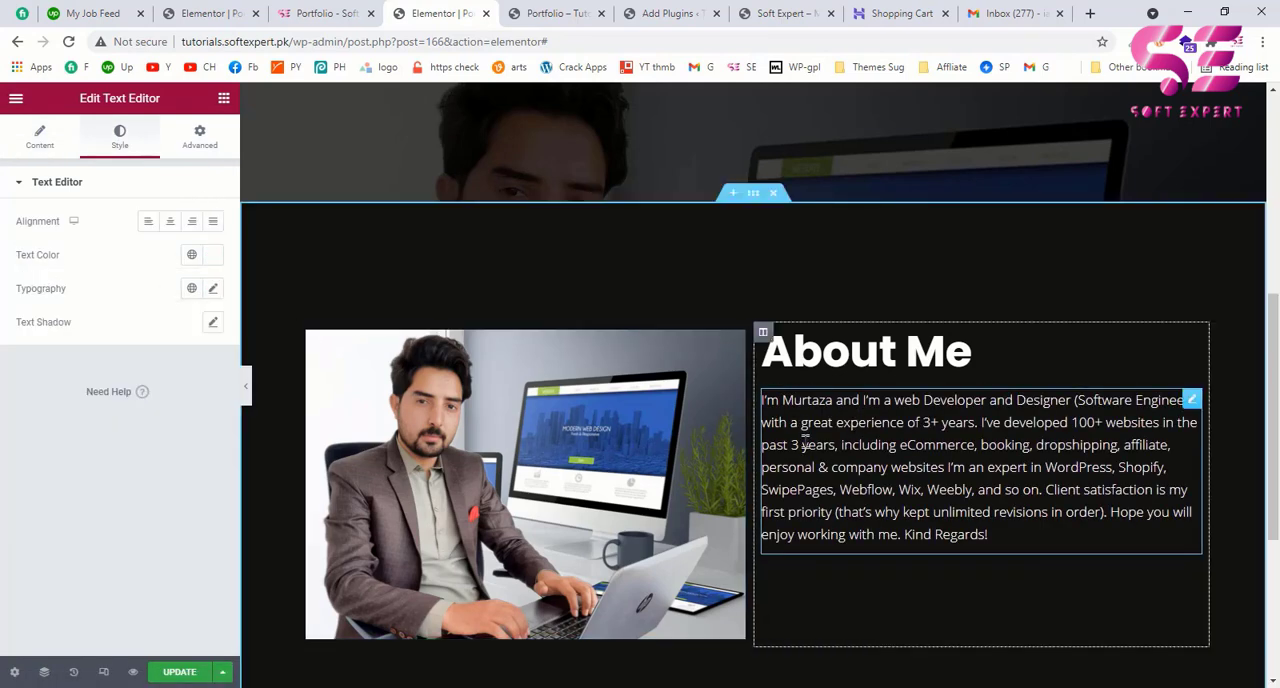
Step: Check the example page's About Me section, then add a Button widget below the paragraph with the text "CONTACT ME"
{"action": "left_click", "coordinate": [322, 13]}
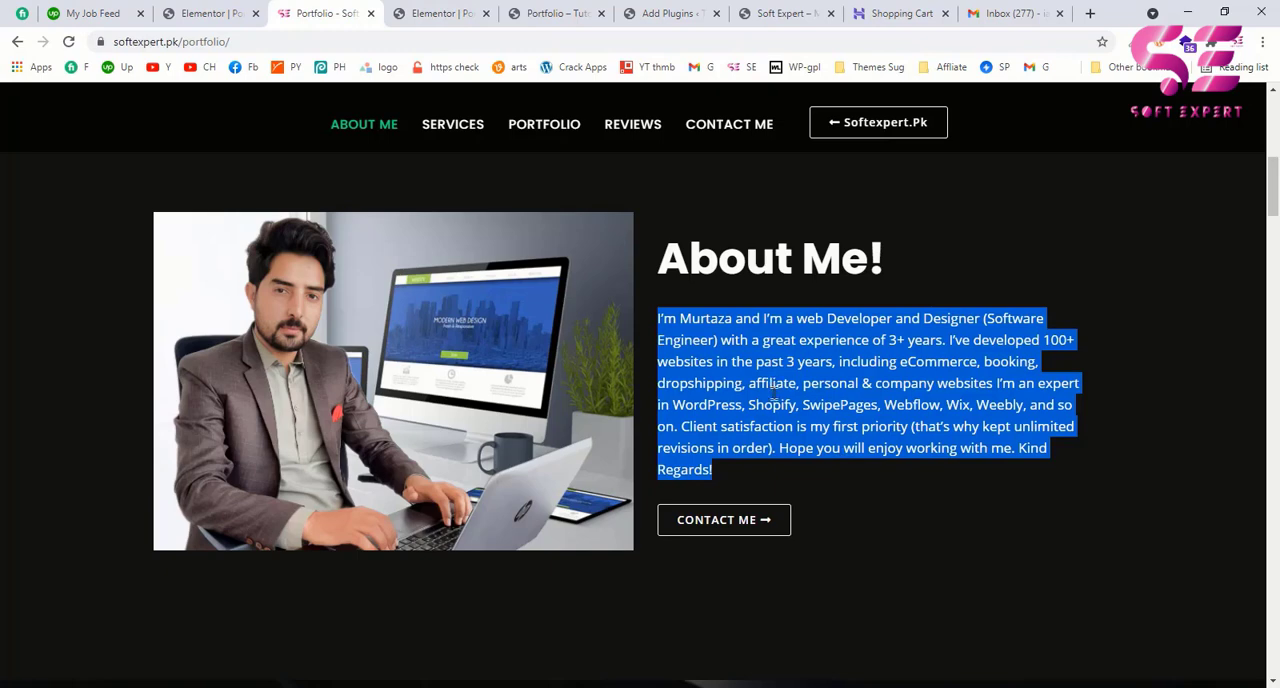
{"action": "left_click", "coordinate": [450, 13]}
{"action": "left_click", "coordinate": [322, 13]}
{"action": "left_click", "coordinate": [392, 15]}
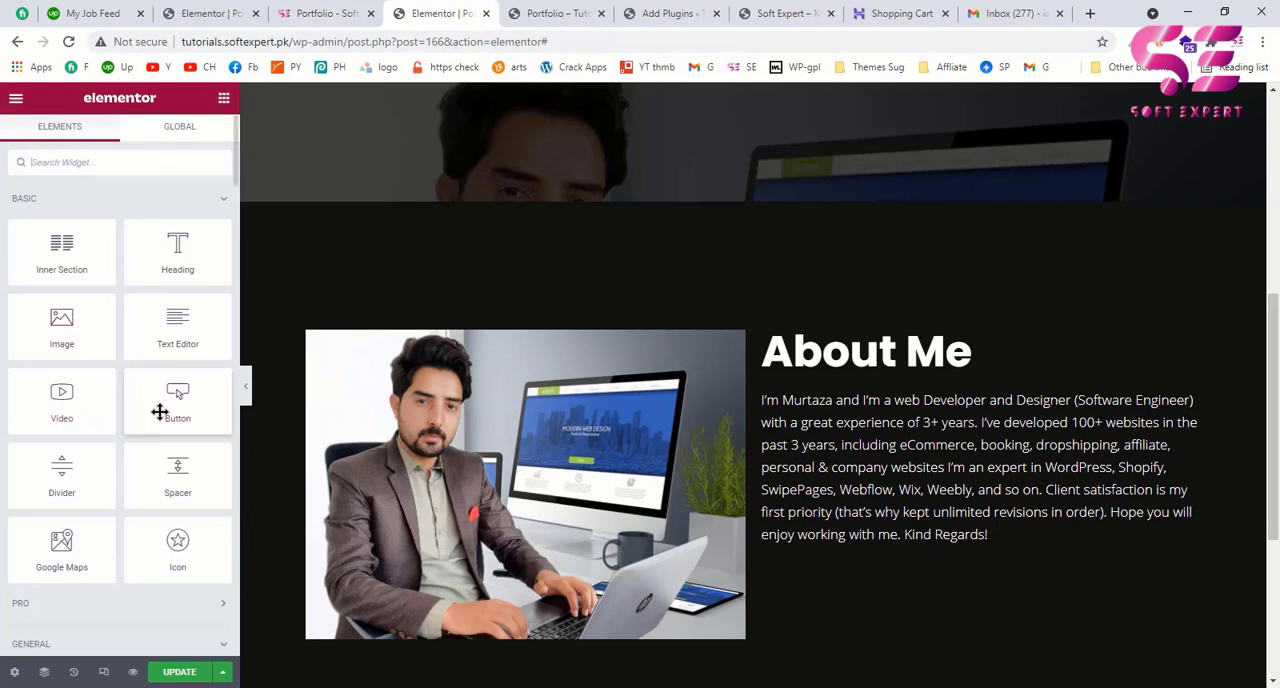
{"action": "left_click_drag", "start_coordinate": [198, 393], "coordinate": [820, 539]}
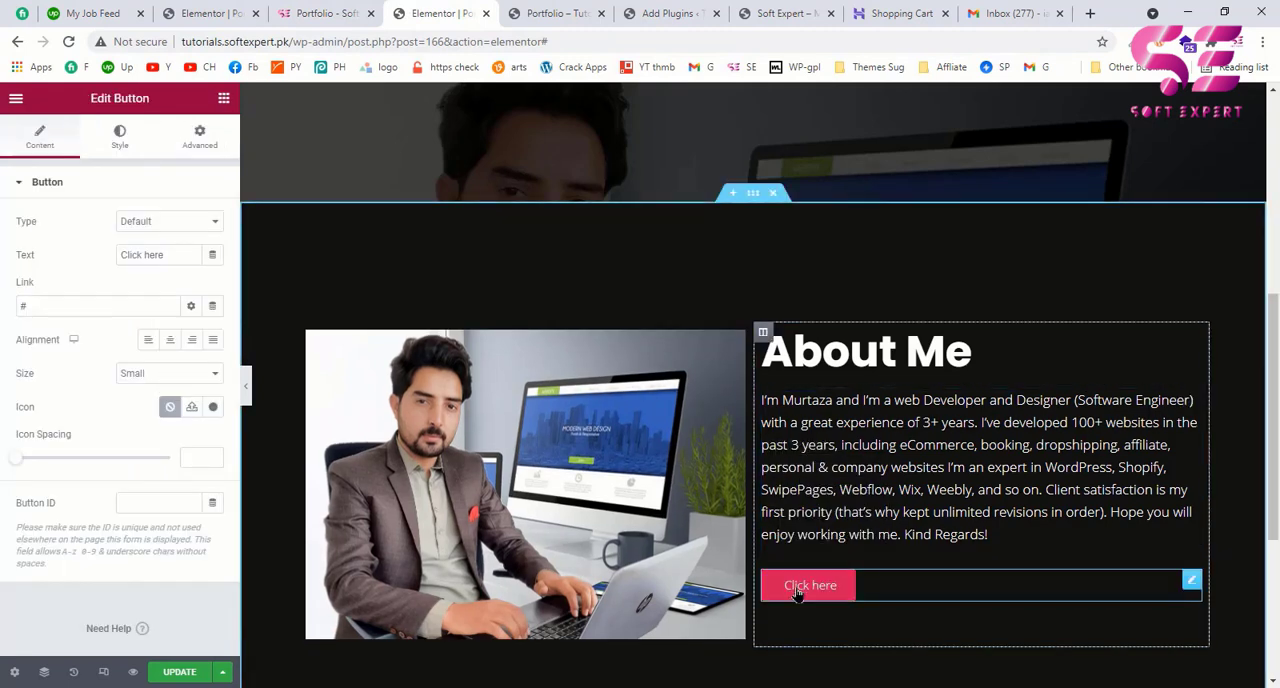
{"action": "left_click_drag", "start_coordinate": [177, 254], "coordinate": [92, 248]}
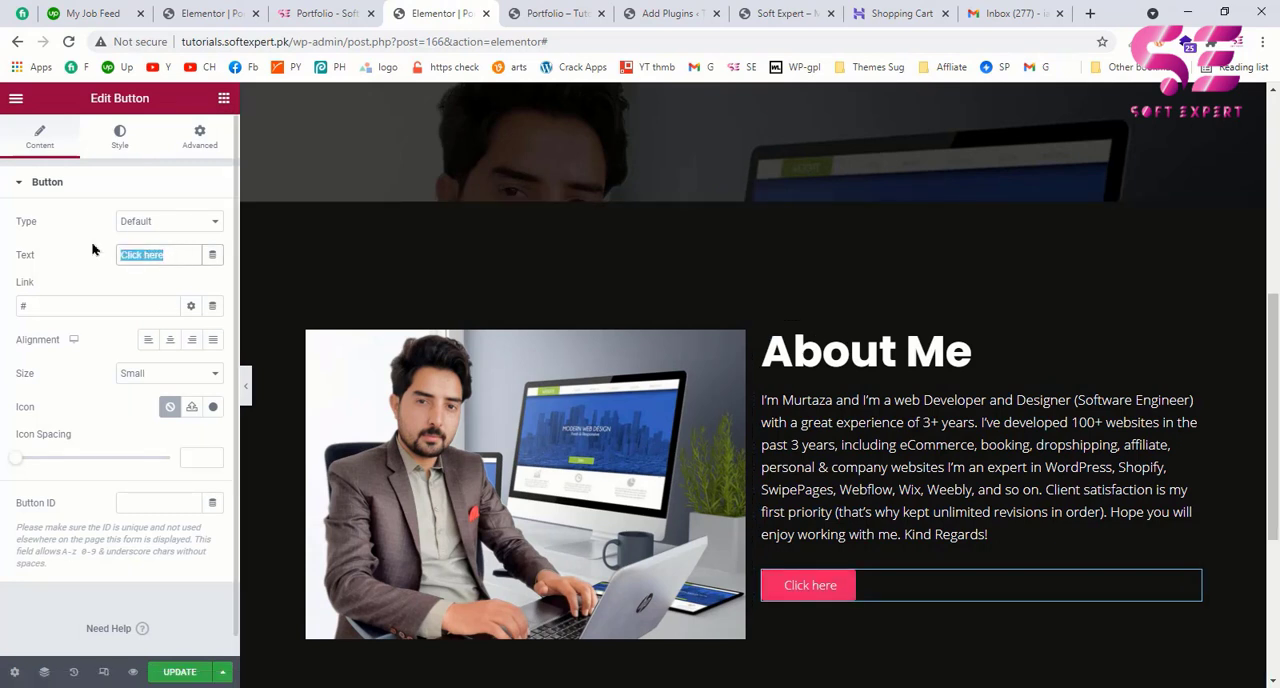
{"action": "type", "text": "CONTACT ME"}
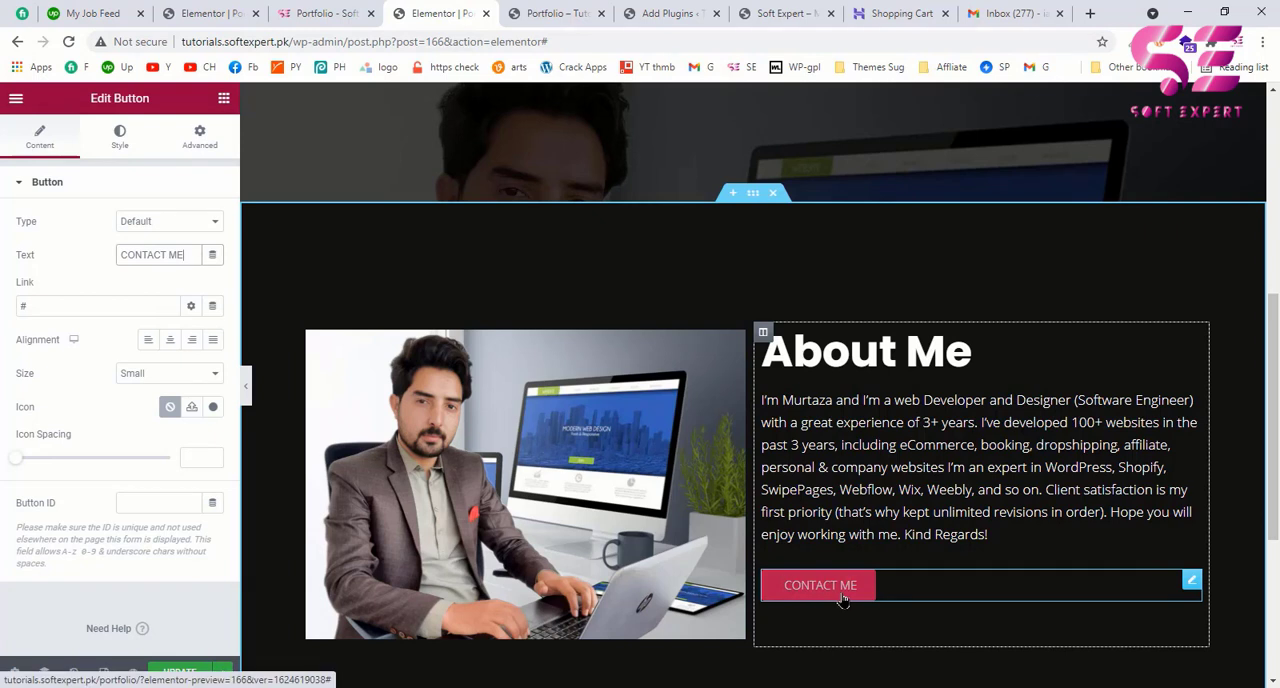
Step: Make the CONTACT ME button's background color fully transparent
{"action": "left_click", "coordinate": [120, 138]}
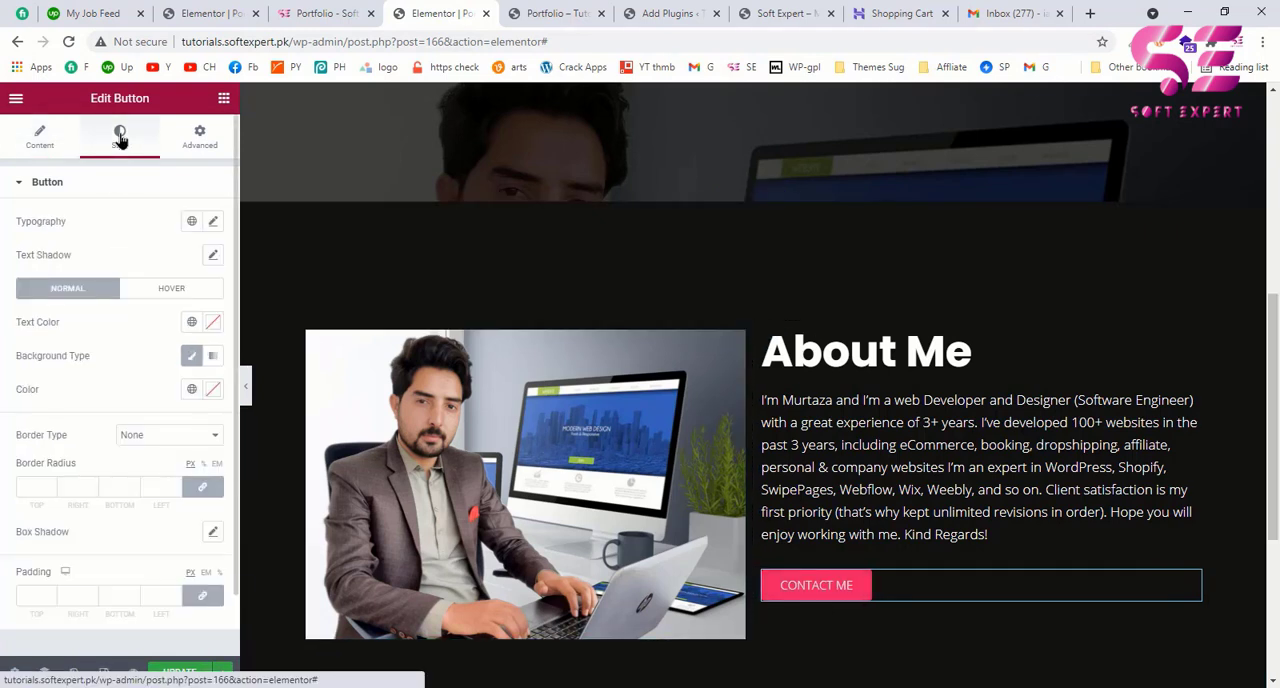
{"action": "scroll", "coordinate": [100, 400], "scroll_direction": "down", "scroll_amount": 1}
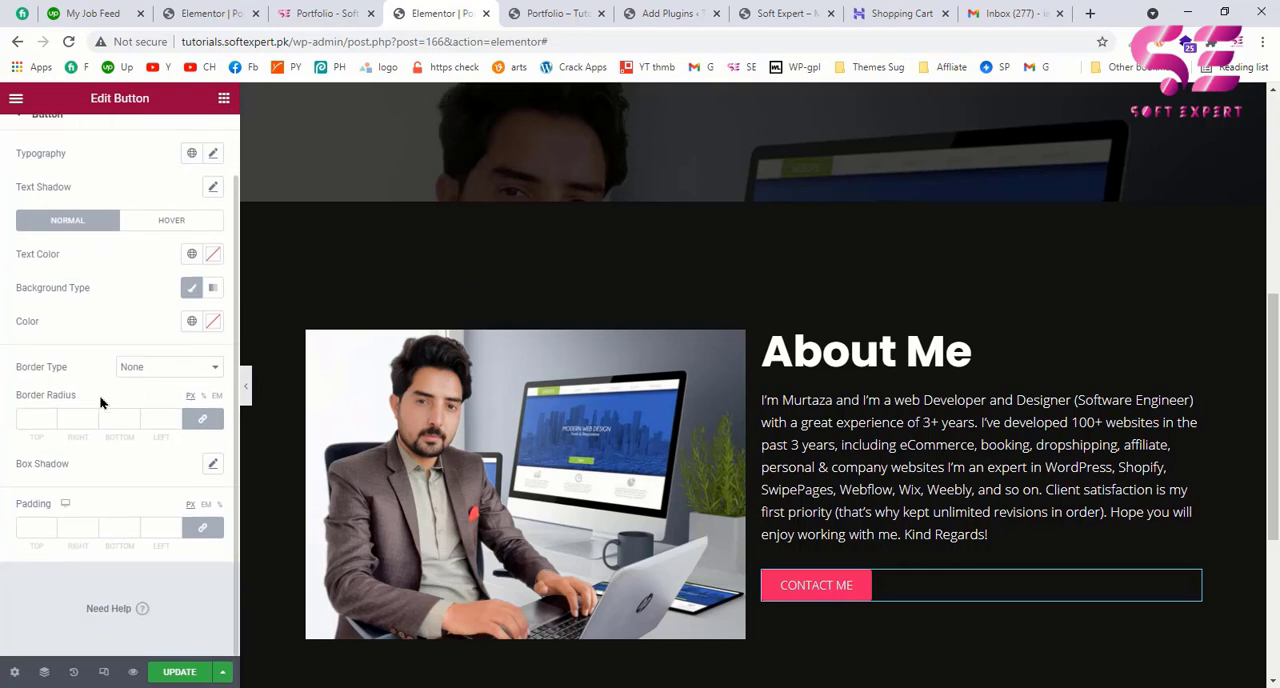
{"action": "scroll", "coordinate": [100, 402], "scroll_direction": "up", "scroll_amount": 1}
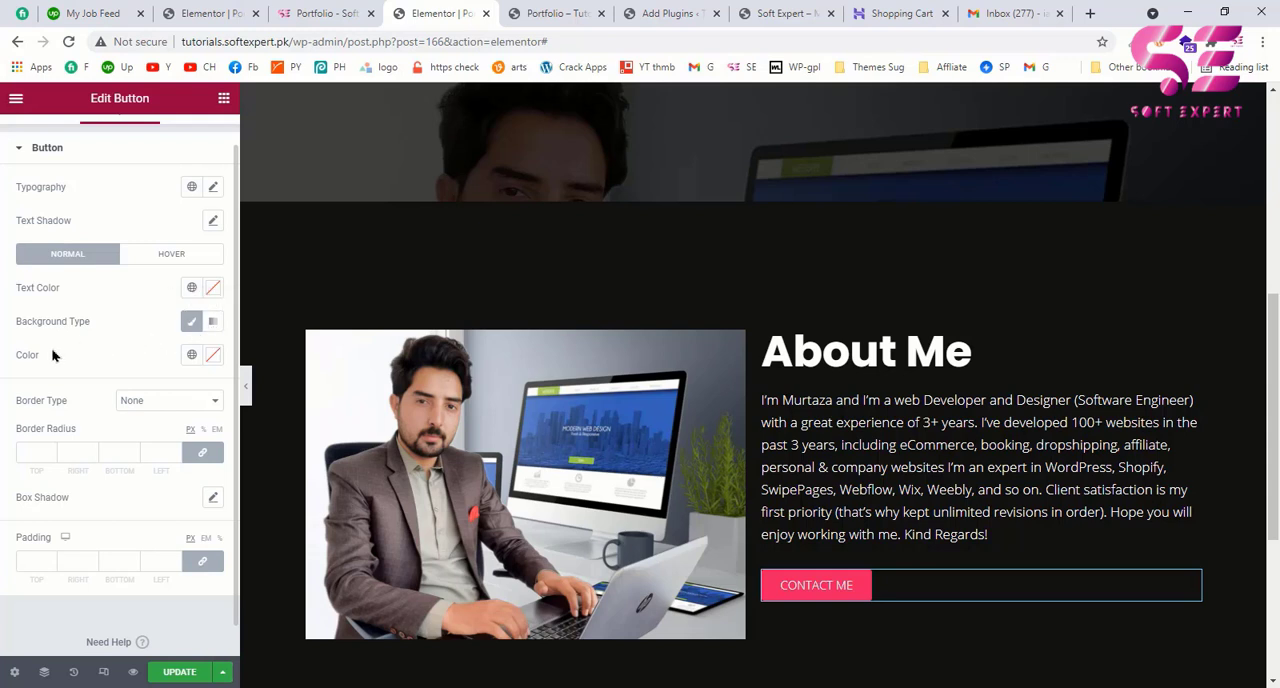
{"action": "left_click", "coordinate": [213, 356]}
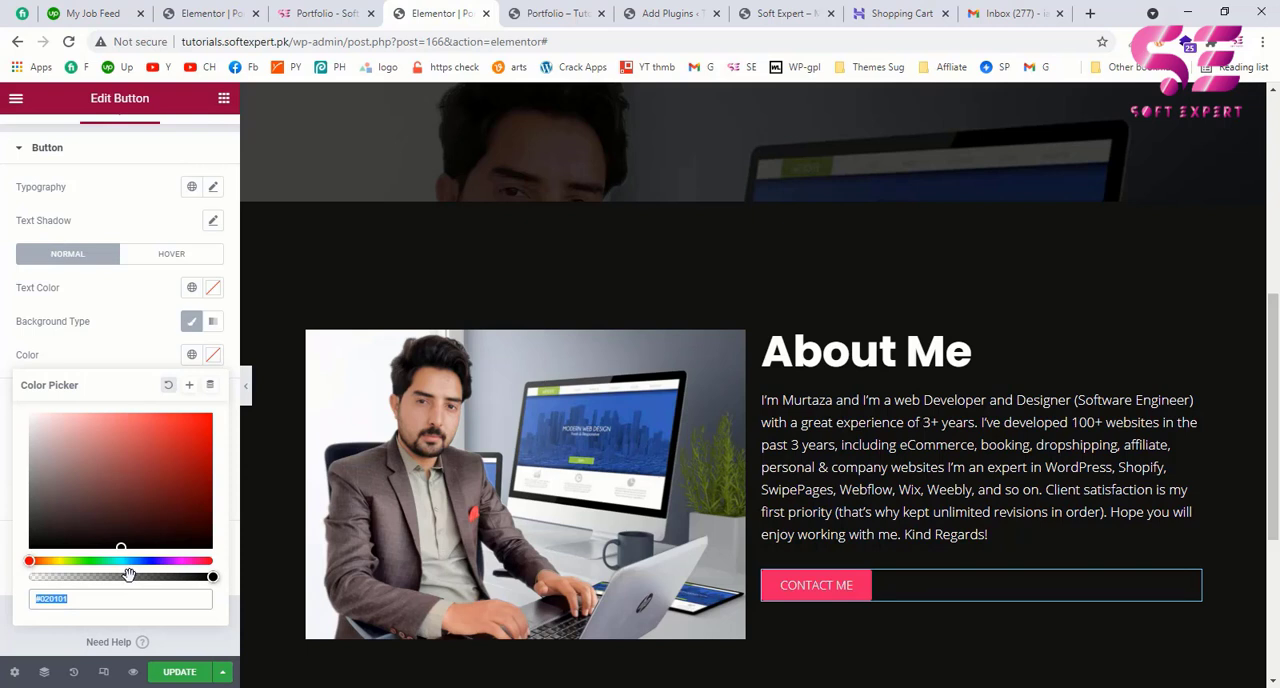
{"action": "left_click_drag", "start_coordinate": [129, 575], "coordinate": [30, 578]}
{"action": "left_click", "coordinate": [121, 350]}
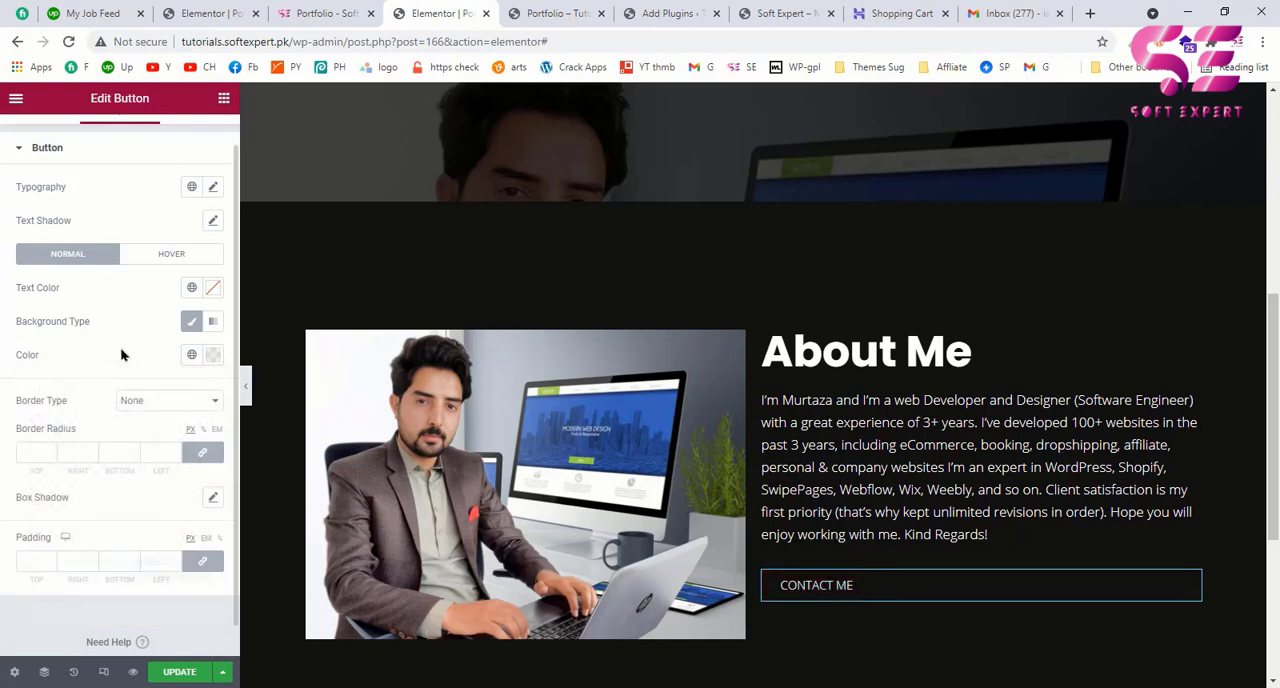
Step: Give the CONTACT ME button a solid border with a width of 1 on all sides
{"action": "left_click", "coordinate": [157, 401]}
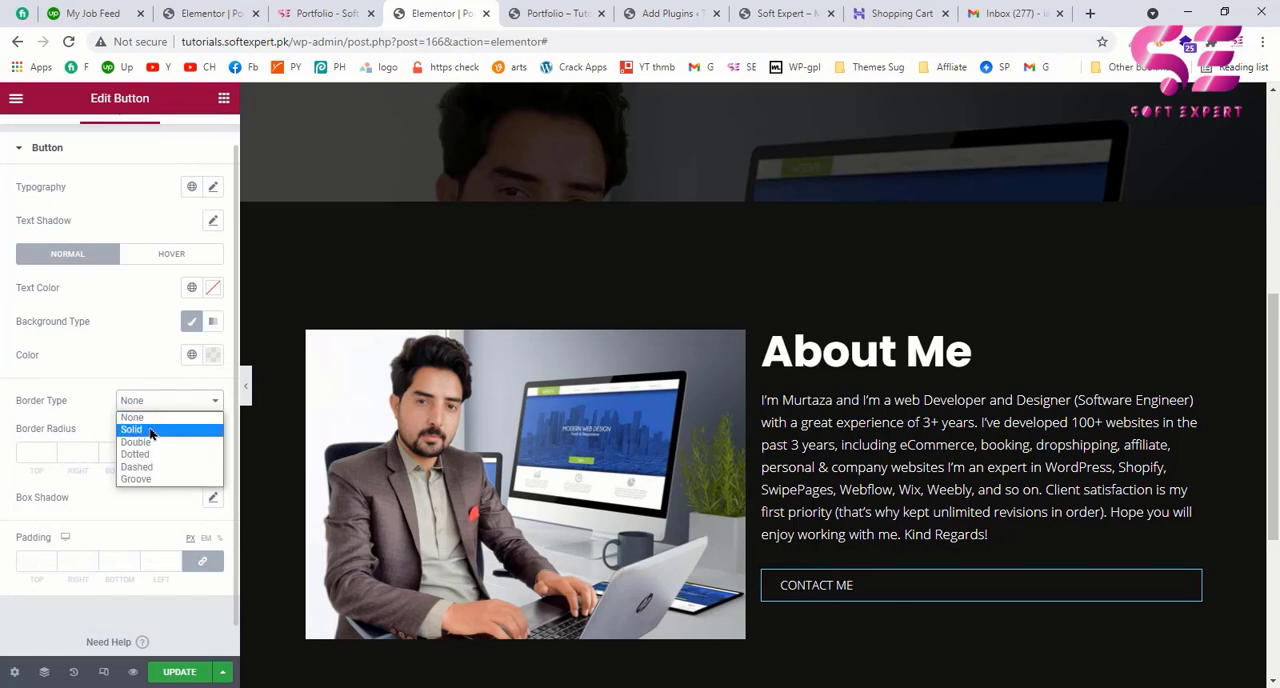
{"action": "left_click", "coordinate": [151, 430]}
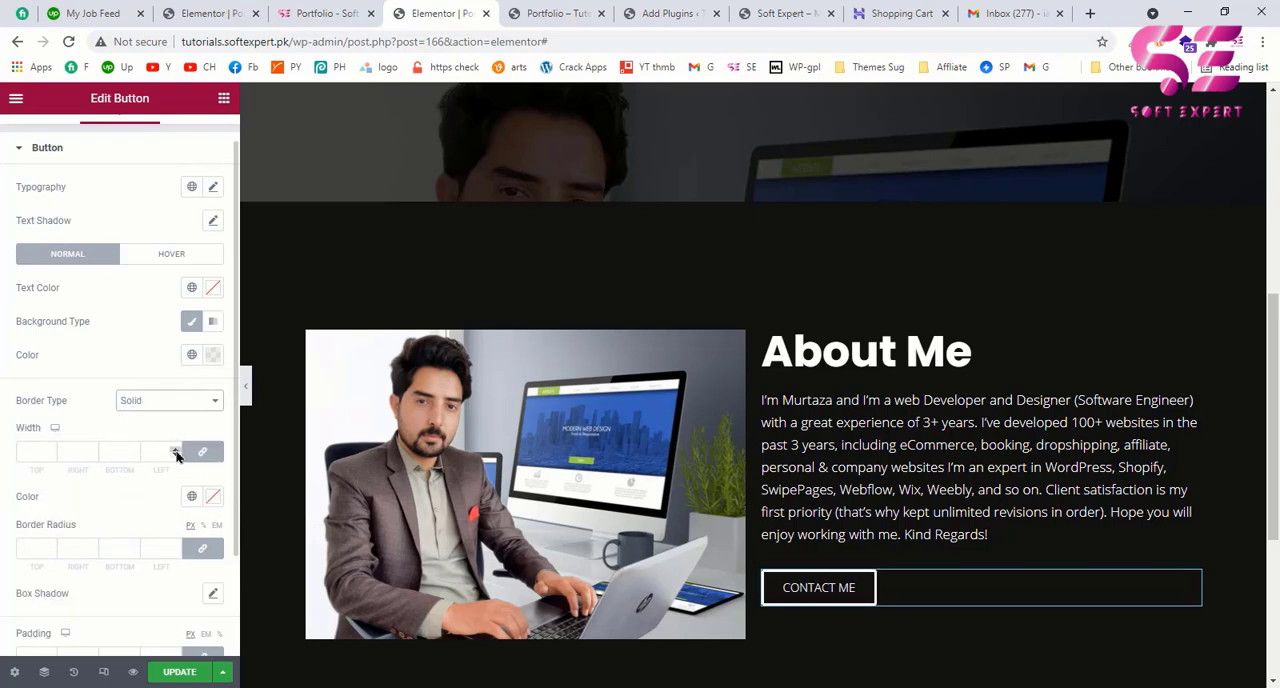
{"action": "left_click", "coordinate": [175, 451]}
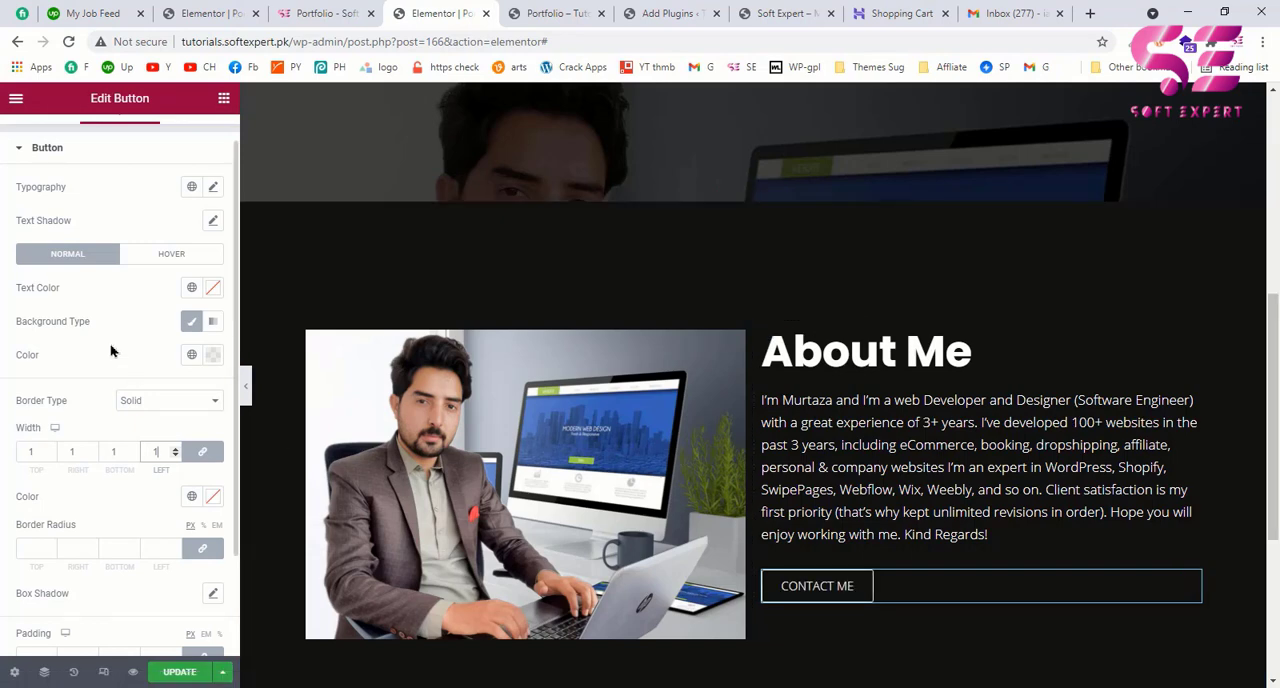
{"action": "scroll", "coordinate": [111, 350], "scroll_direction": "up", "scroll_amount": 1}
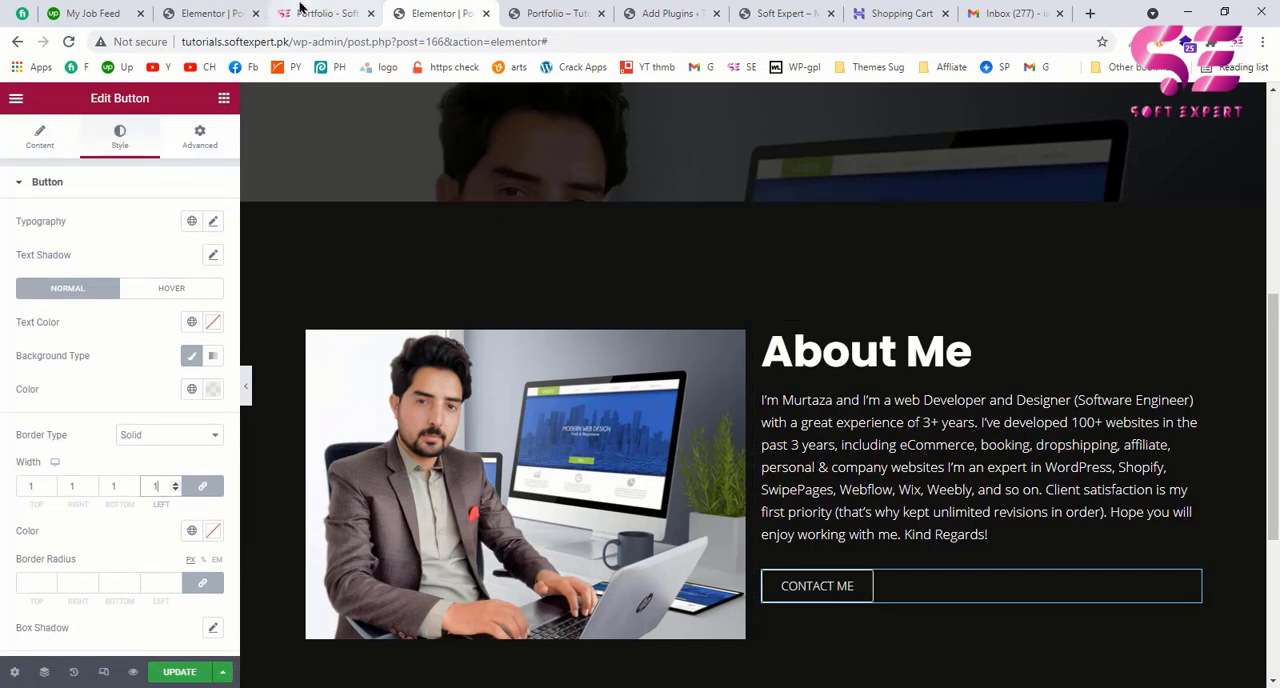
Step: Following the example page's button, insert the long right arrow icon into the CONTACT ME button and set its position to After
{"action": "key", "text": "ctrl+shift+Tab"}
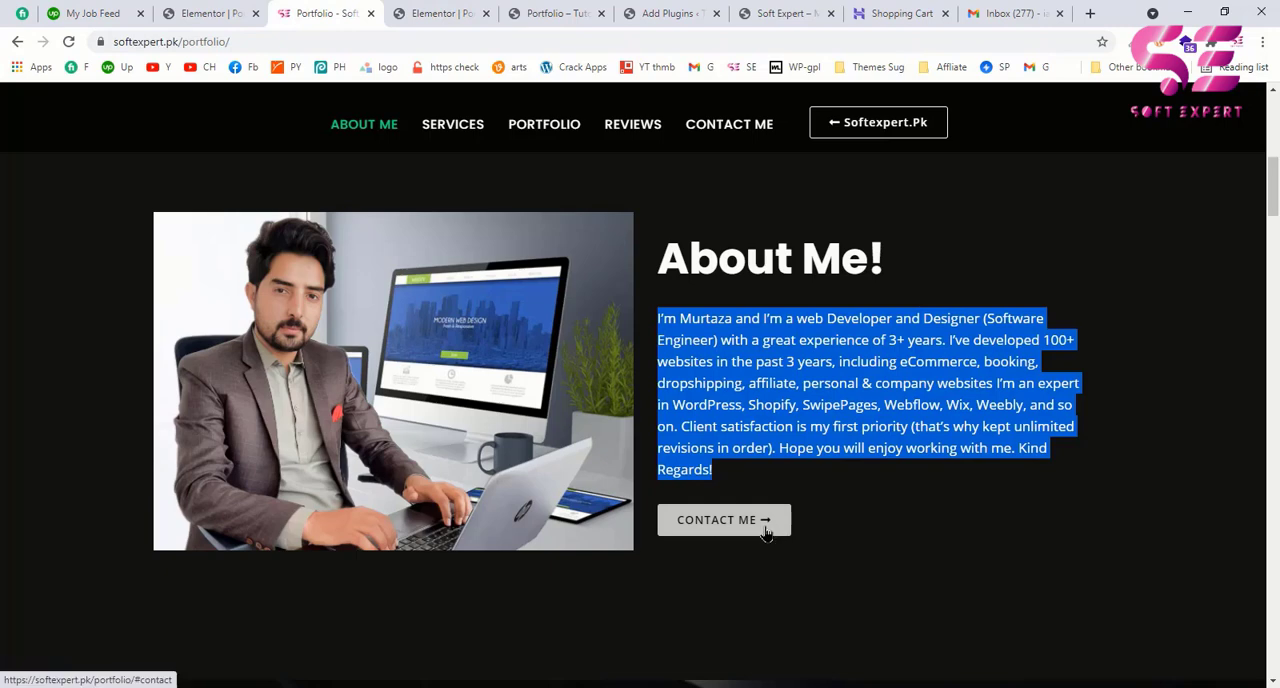
{"action": "left_click", "coordinate": [440, 13]}
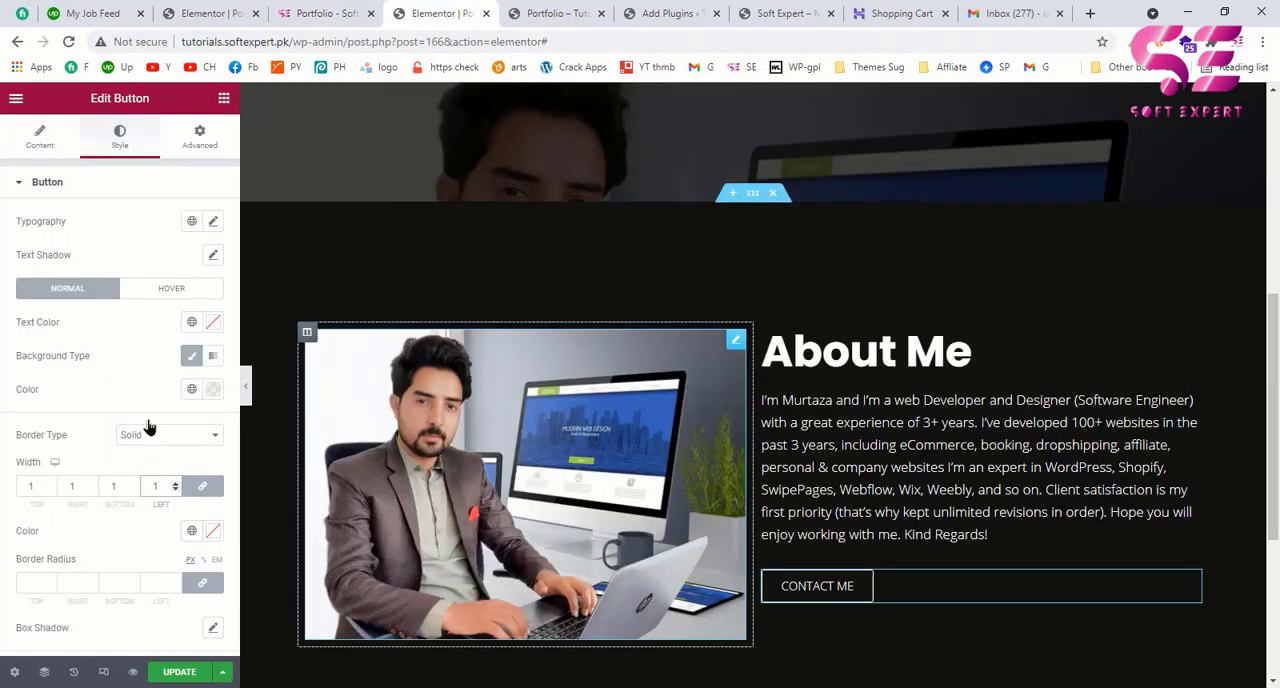
{"action": "left_click", "coordinate": [38, 145]}
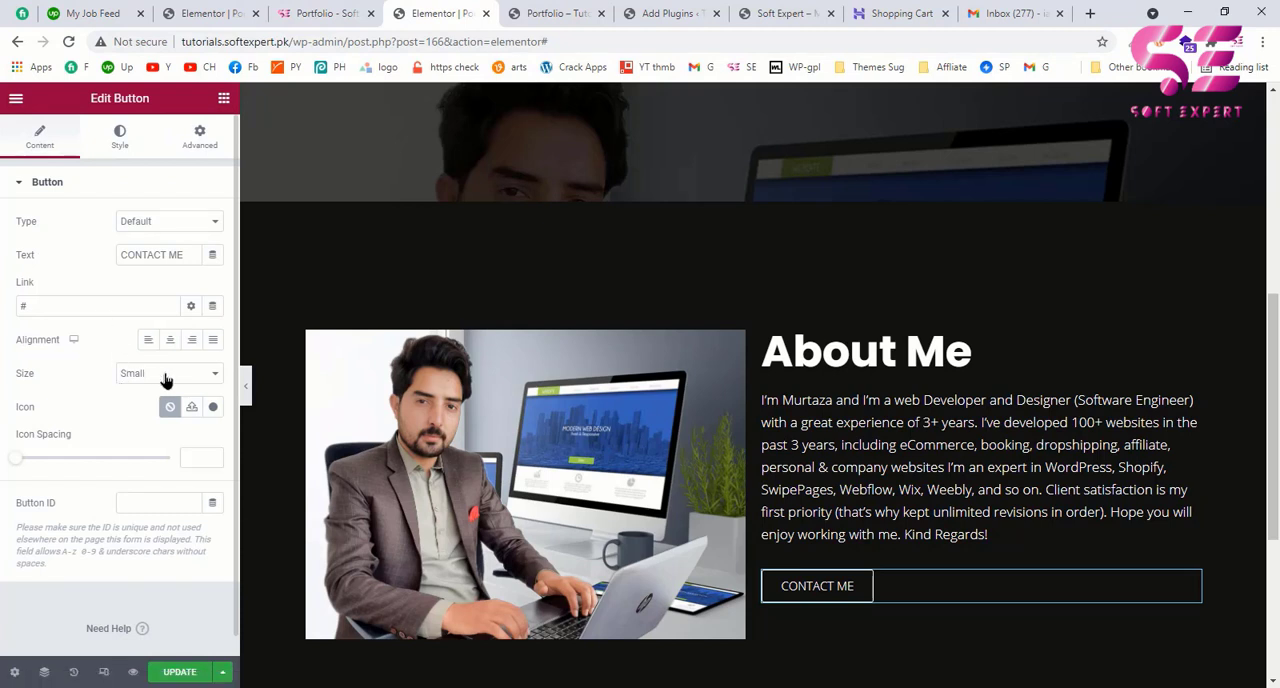
{"action": "left_click", "coordinate": [210, 409]}
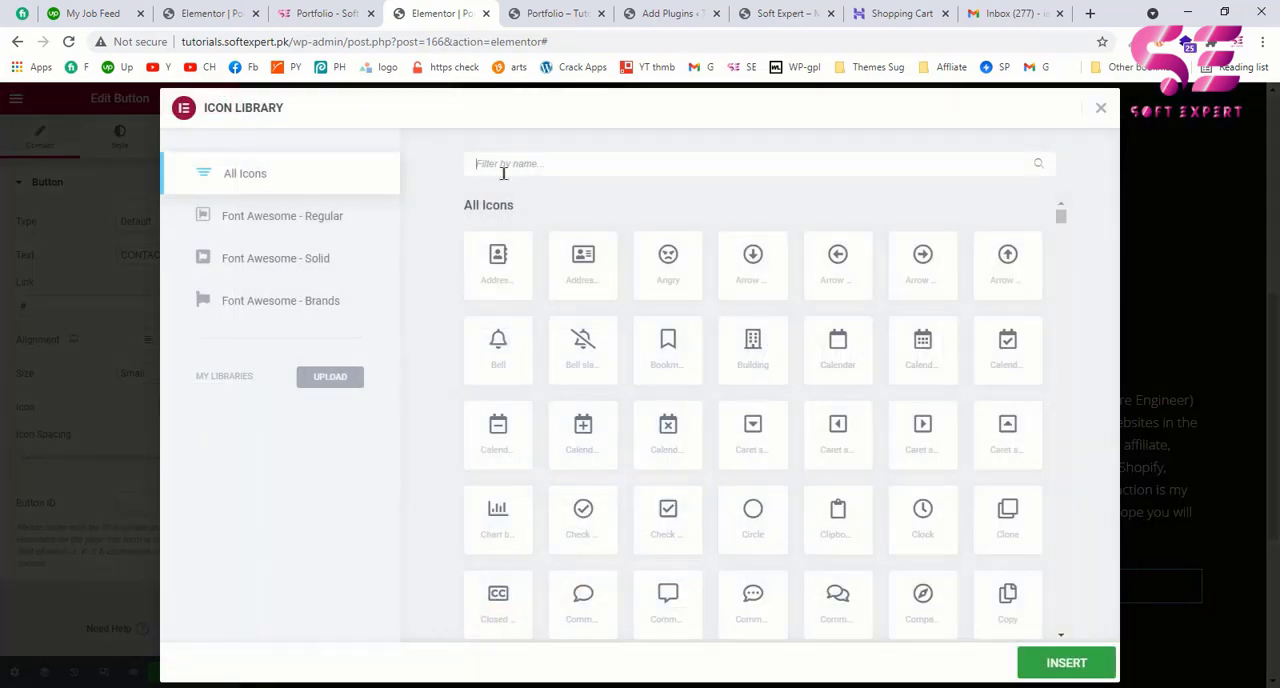
{"action": "type", "text": "ARRO"}
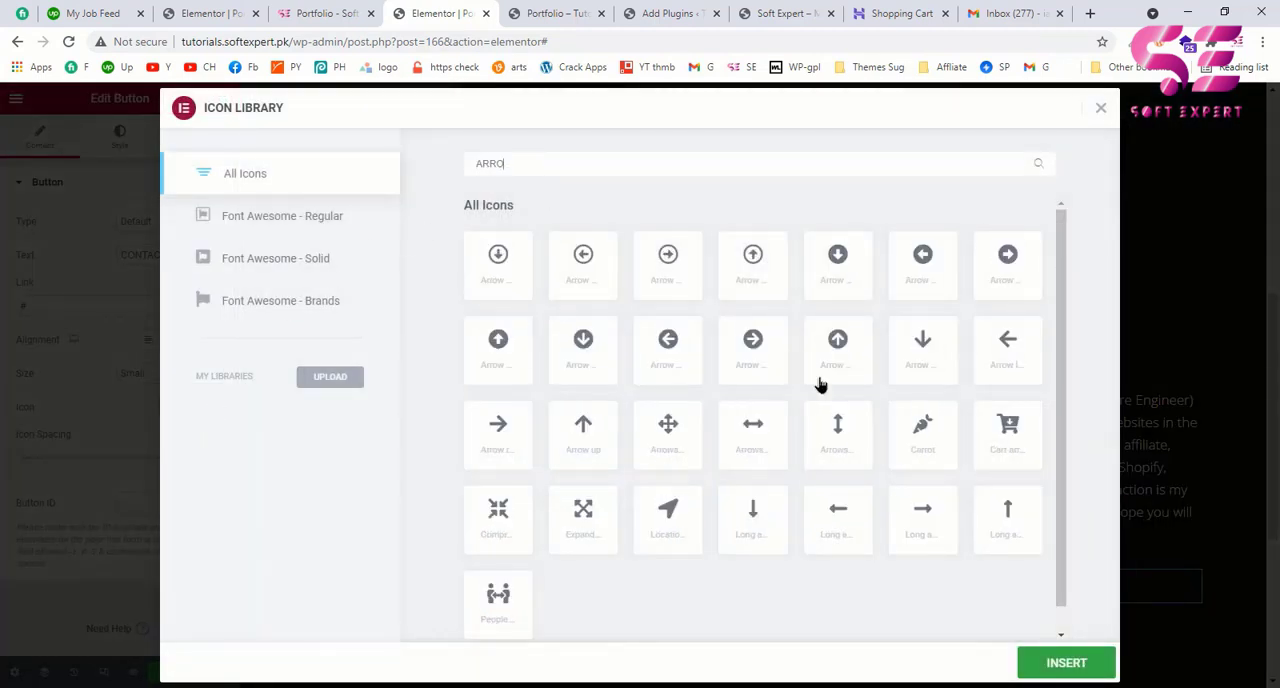
{"action": "left_click", "coordinate": [922, 520]}
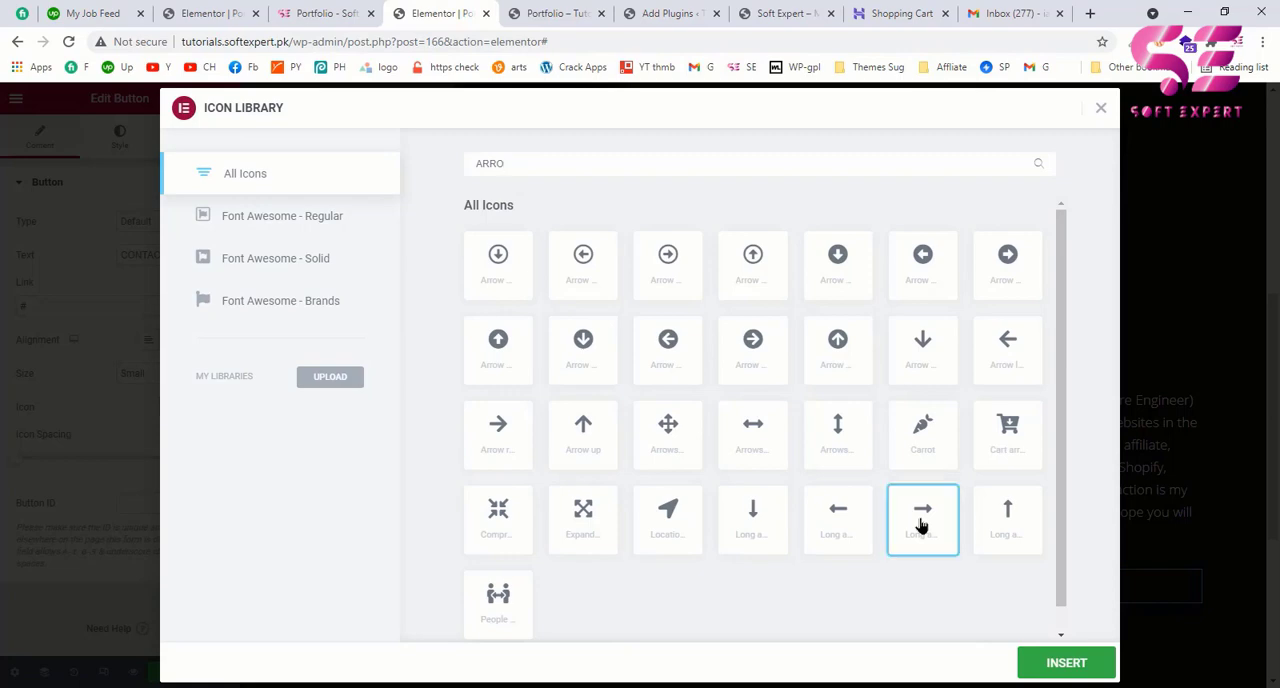
{"action": "left_click", "coordinate": [1066, 662]}
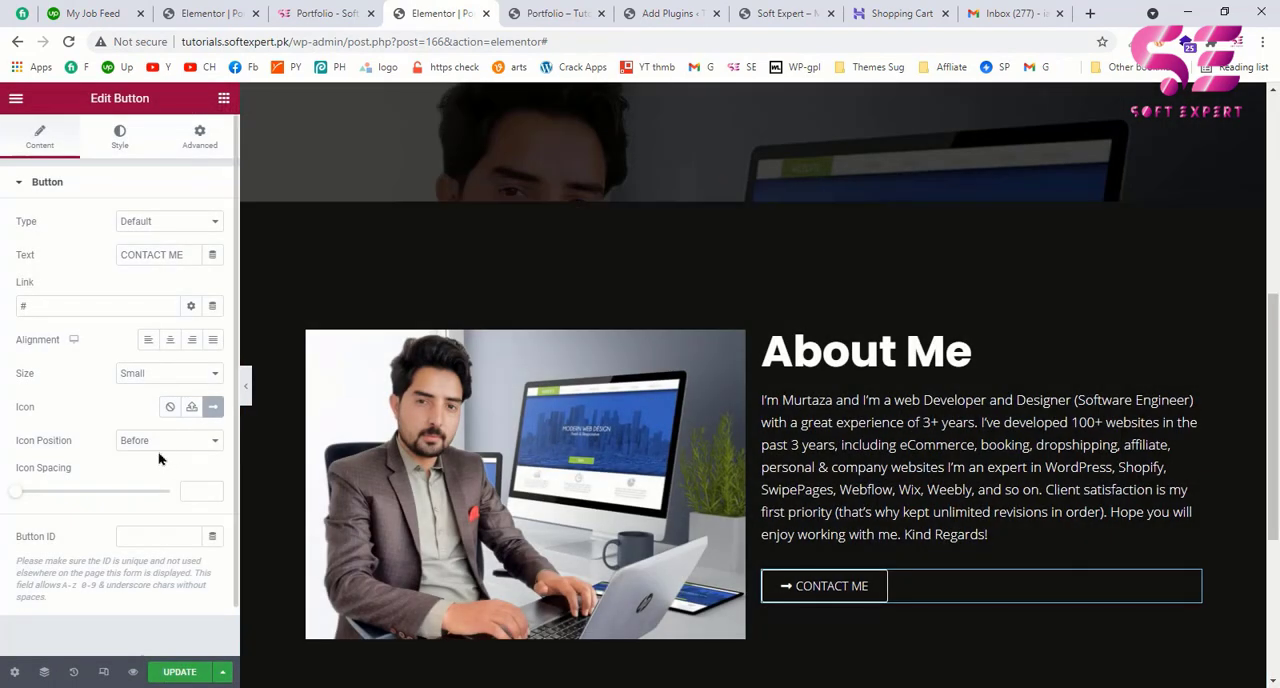
{"action": "left_click", "coordinate": [155, 441]}
{"action": "left_click", "coordinate": [149, 466]}
Step: Compare with the example page and apply the Fade In Left entrance animation to the About Me image
{"action": "left_click", "coordinate": [300, 10]}
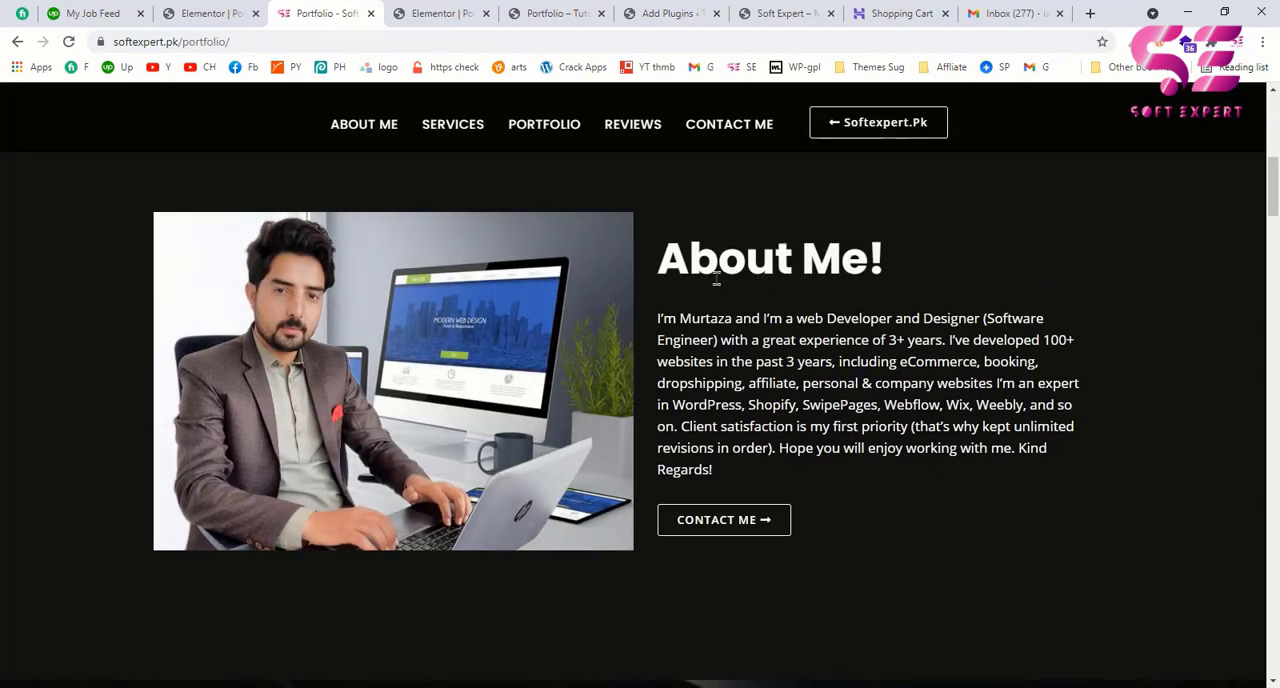
{"action": "left_click", "coordinate": [436, 16]}
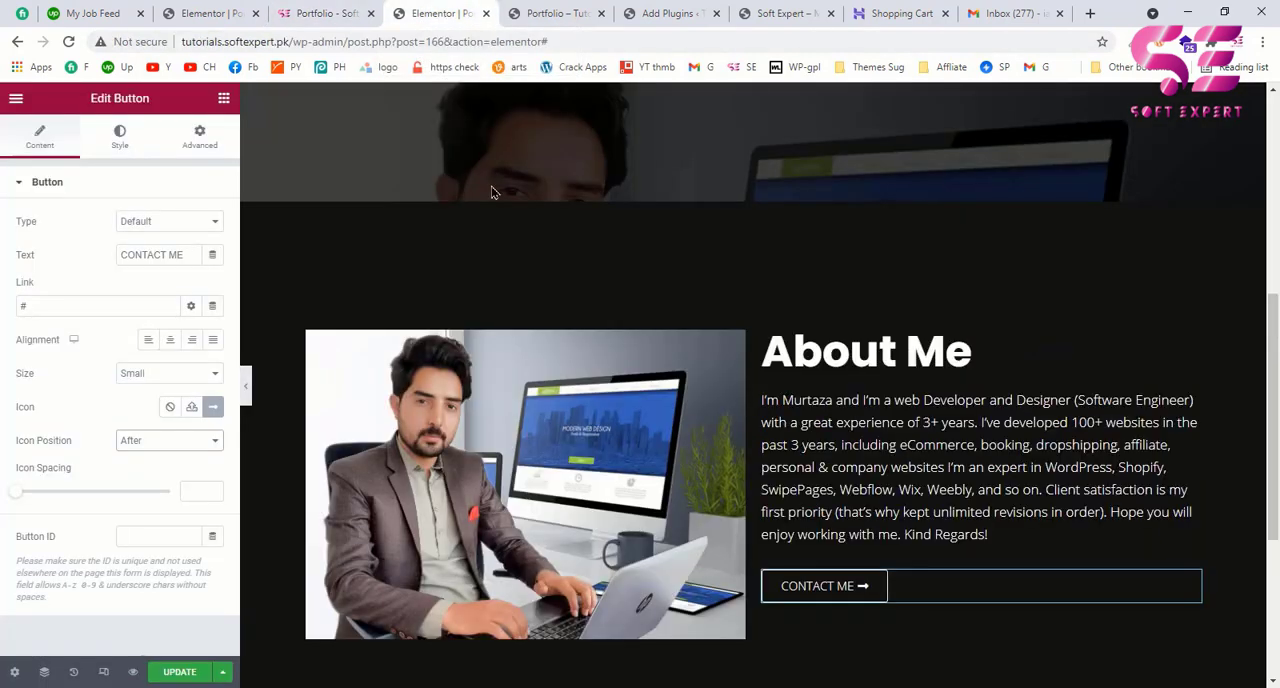
{"action": "left_click", "coordinate": [733, 343]}
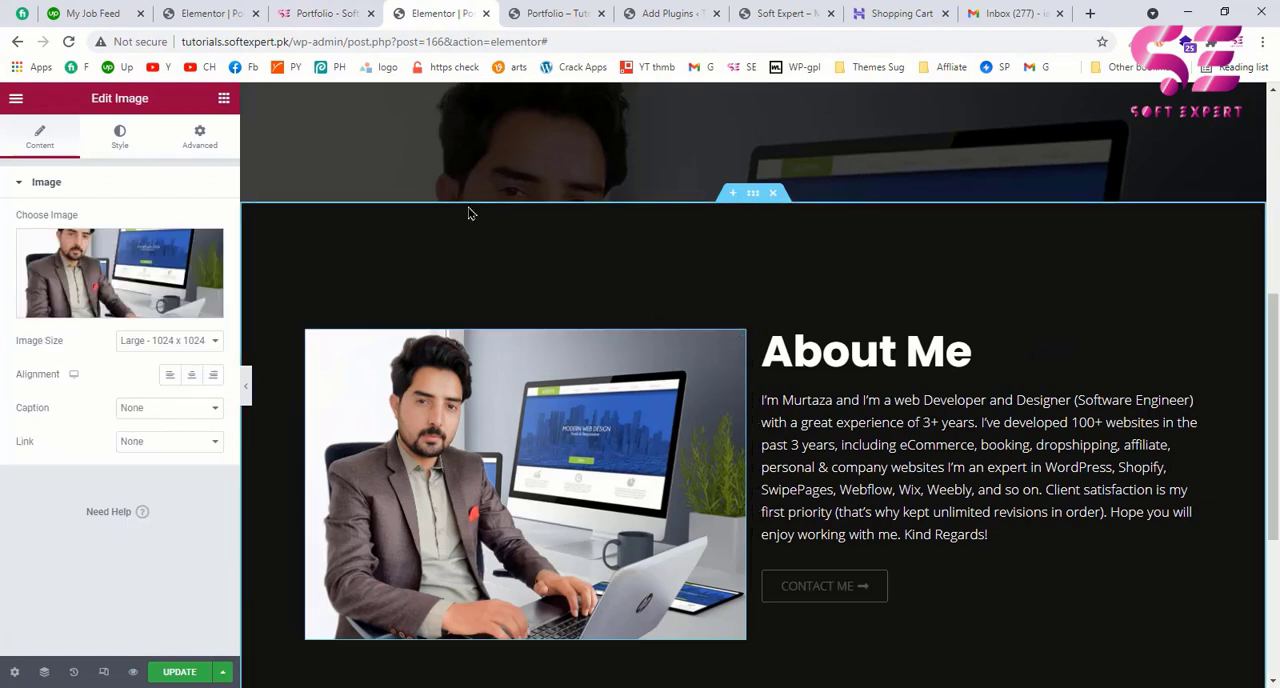
{"action": "left_click", "coordinate": [200, 140]}
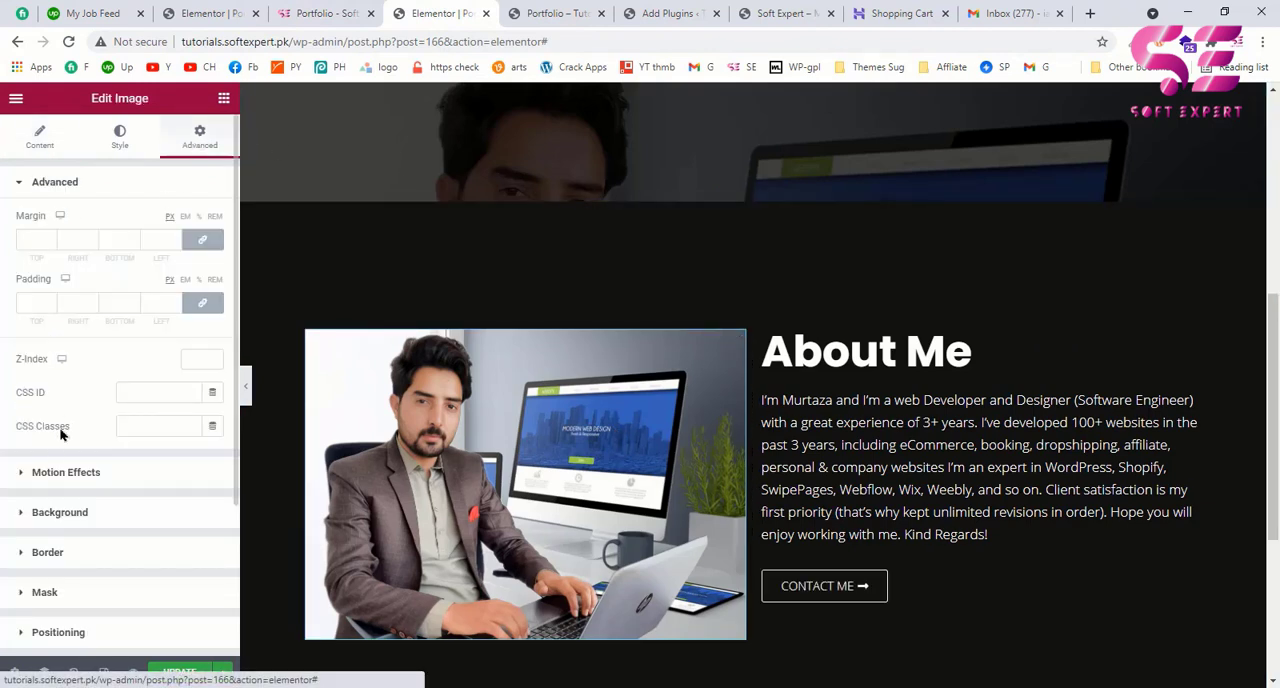
{"action": "left_click", "coordinate": [87, 476]}
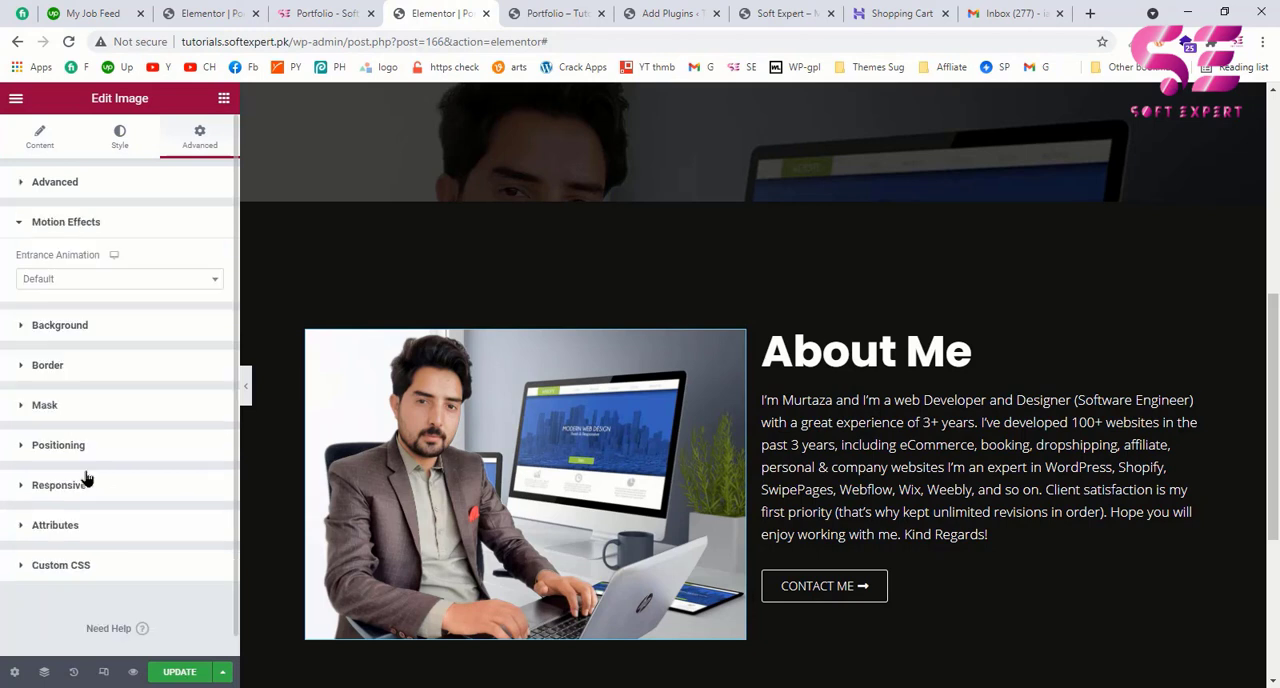
{"action": "left_click", "coordinate": [153, 278]}
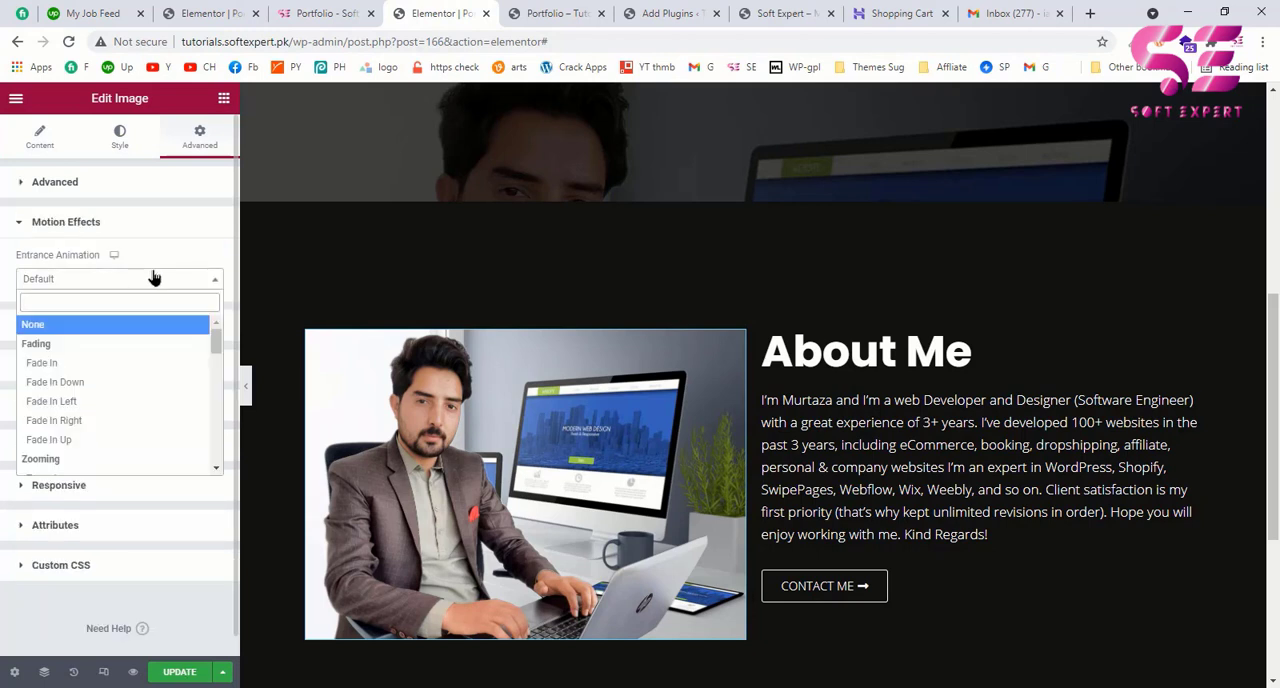
{"action": "left_click", "coordinate": [74, 402]}
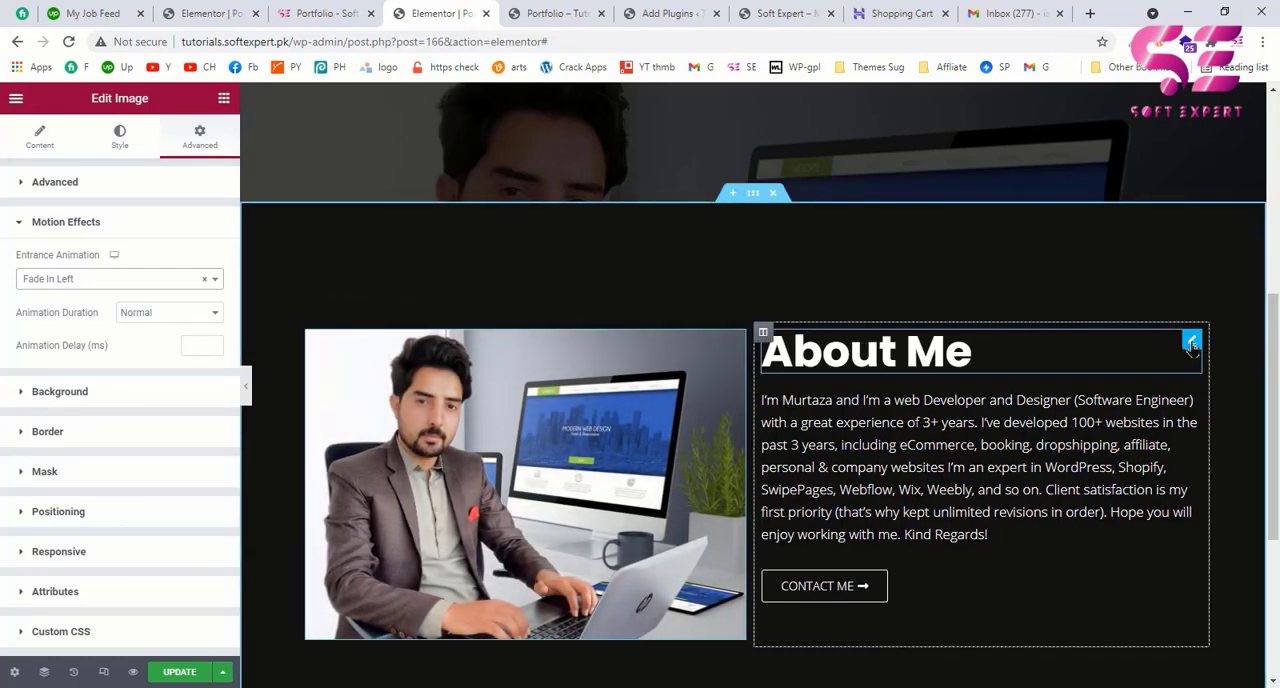
Step: Apply the Fade In Up entrance animation to the About Me heading
{"action": "left_click", "coordinate": [1192, 343]}
{"action": "left_click", "coordinate": [193, 148]}
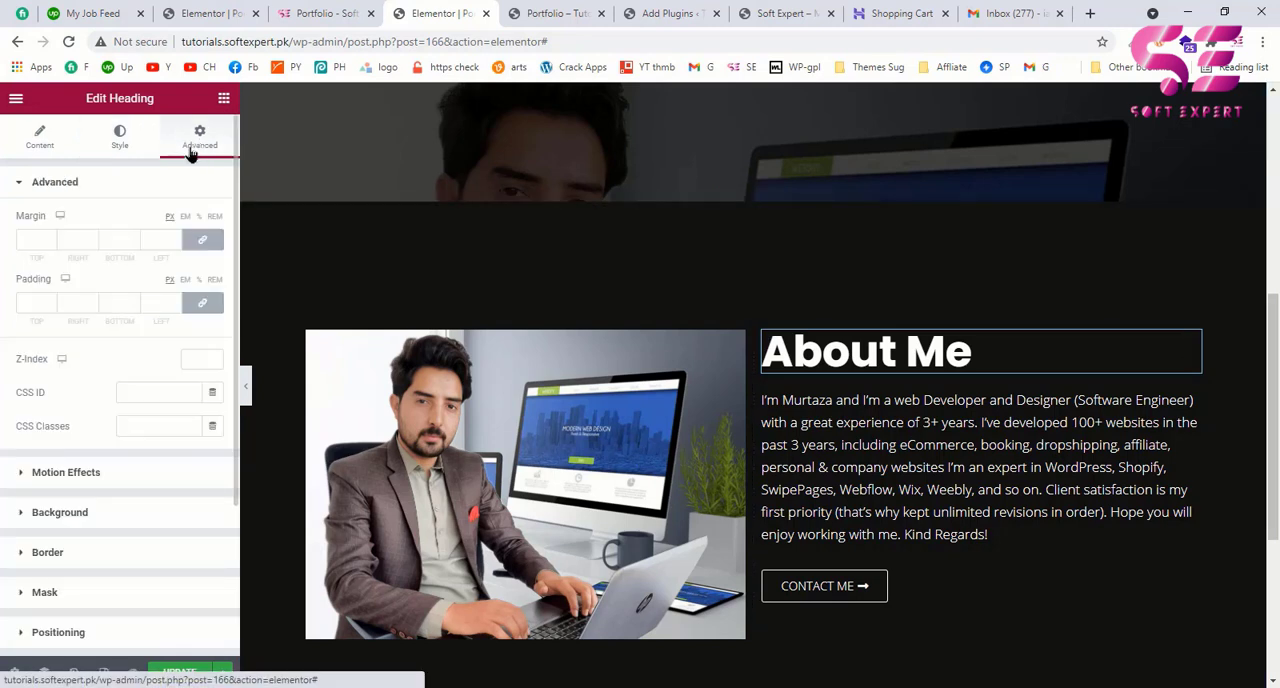
{"action": "left_click", "coordinate": [44, 477]}
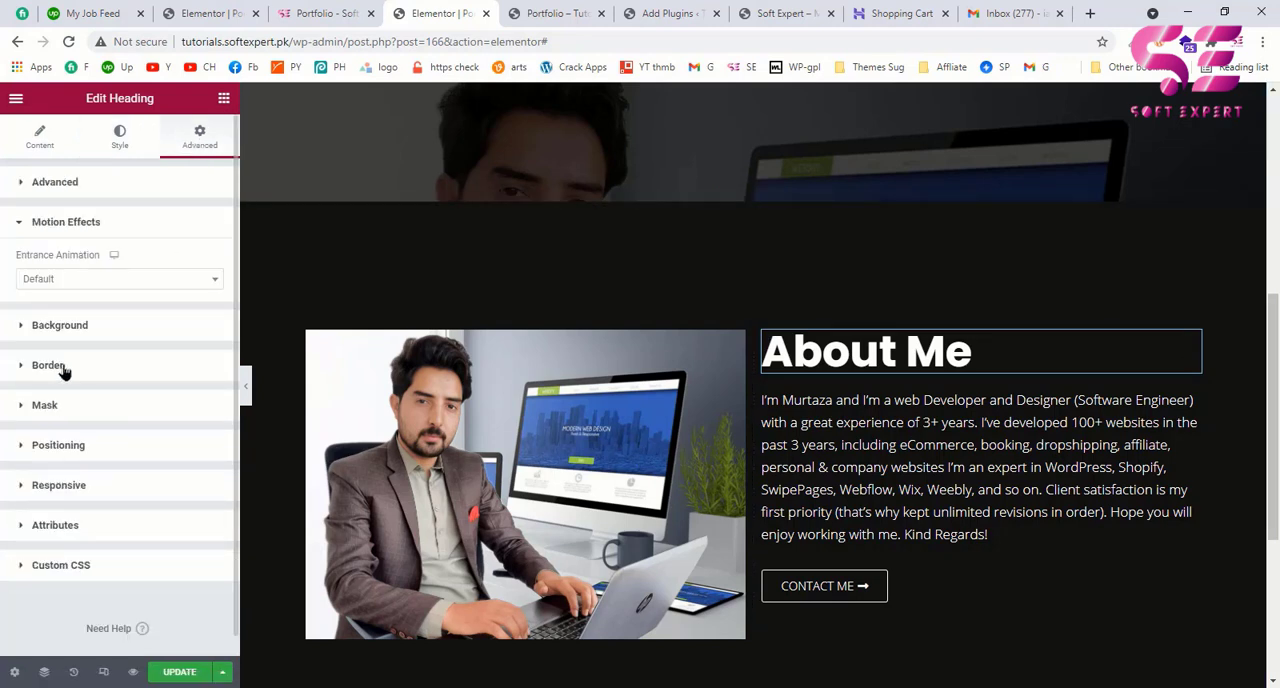
{"action": "left_click", "coordinate": [118, 281]}
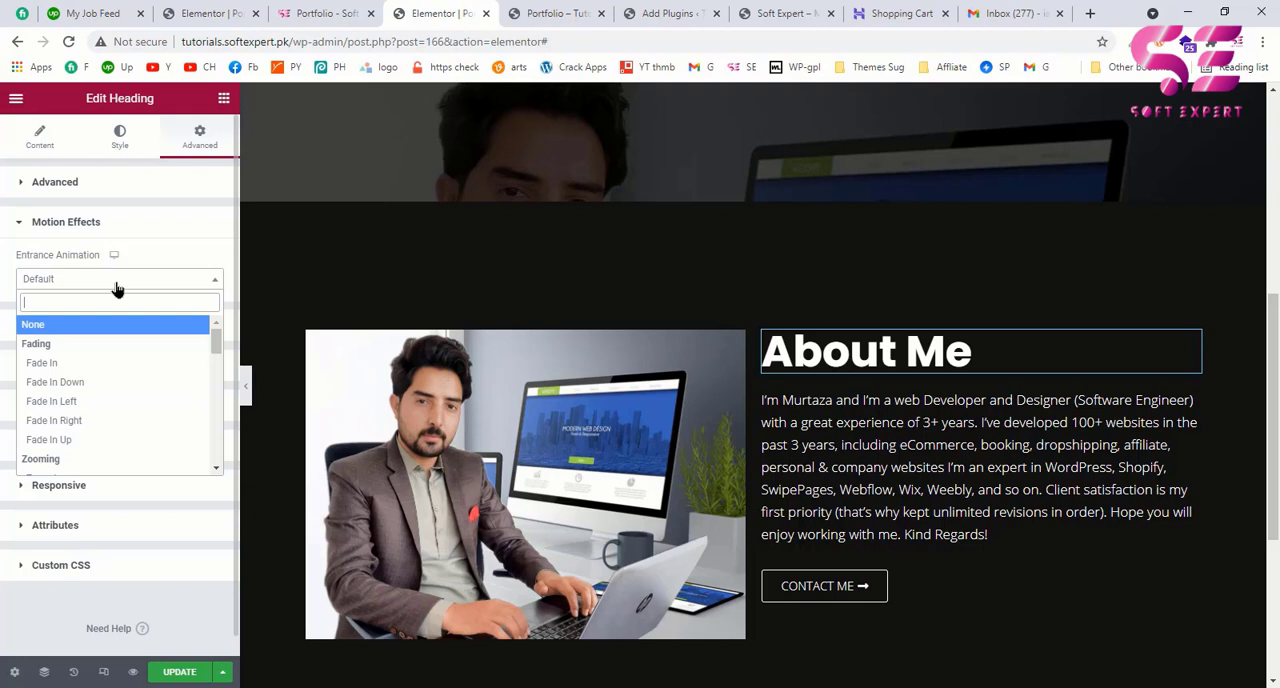
{"action": "left_click", "coordinate": [87, 440]}
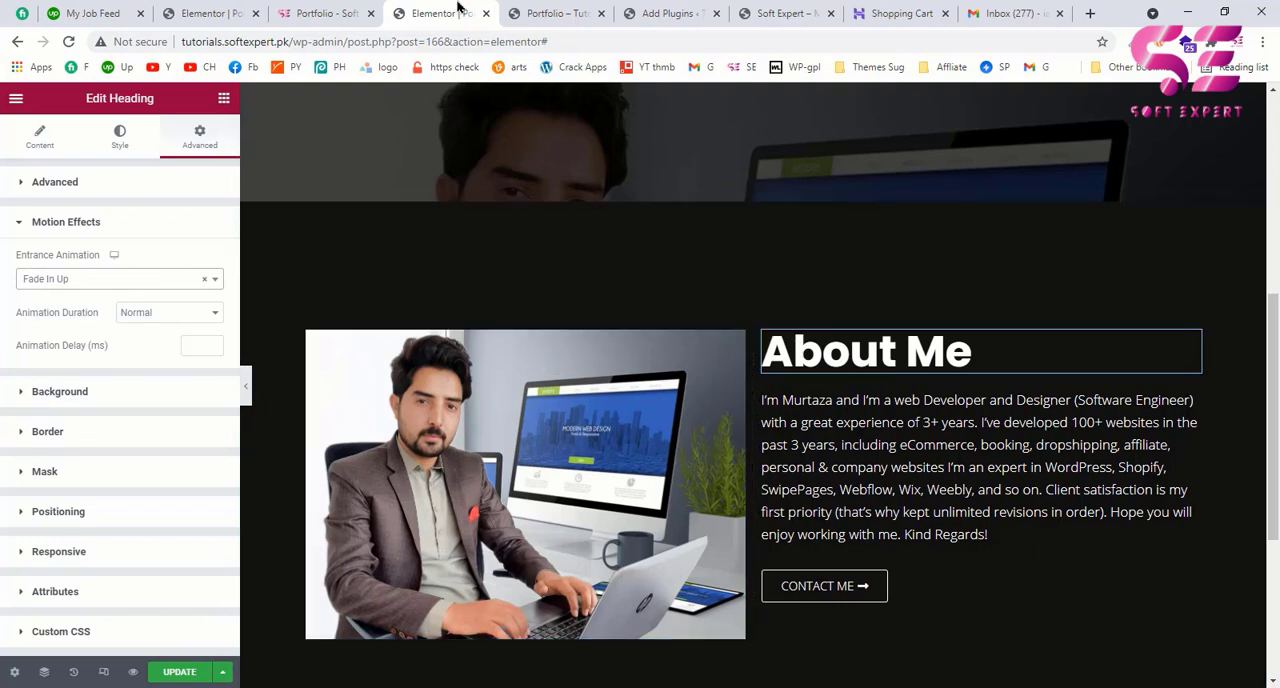
Step: Update the page and check the About Me section's entrance animations in the portfolio preview
{"action": "scroll", "coordinate": [595, 333], "scroll_direction": "down", "scroll_amount": 1}
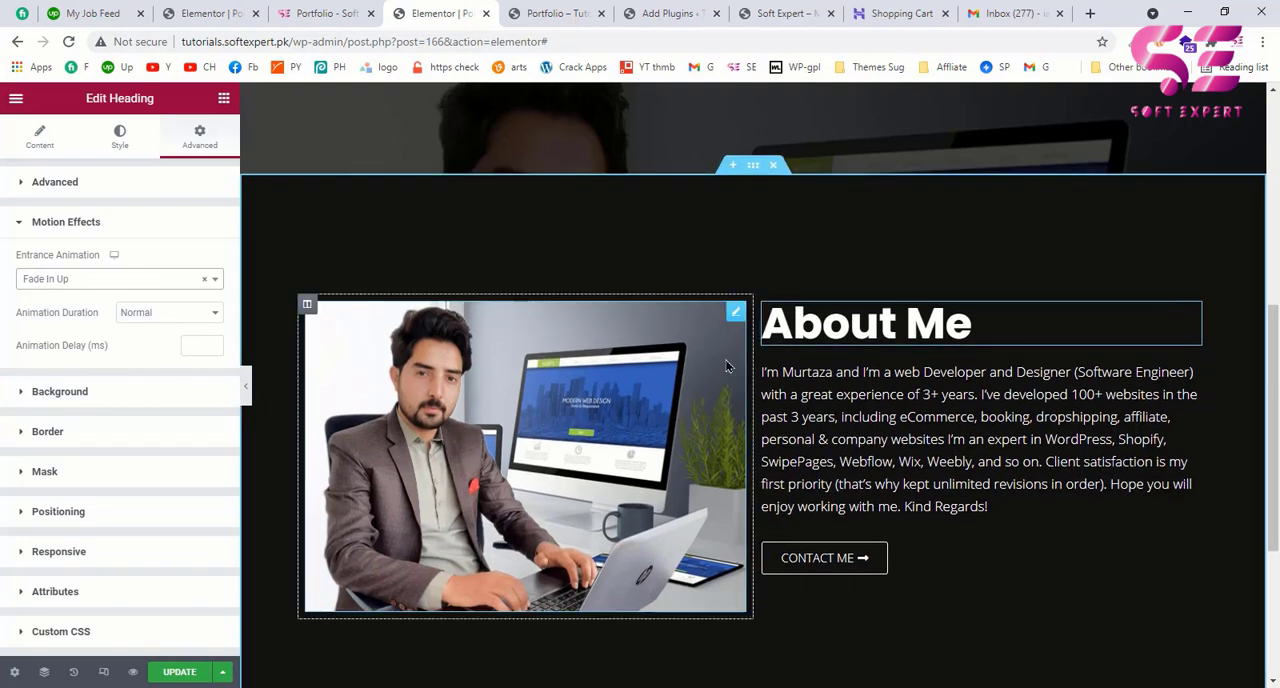
{"action": "scroll", "coordinate": [727, 366], "scroll_direction": "up", "scroll_amount": 2}
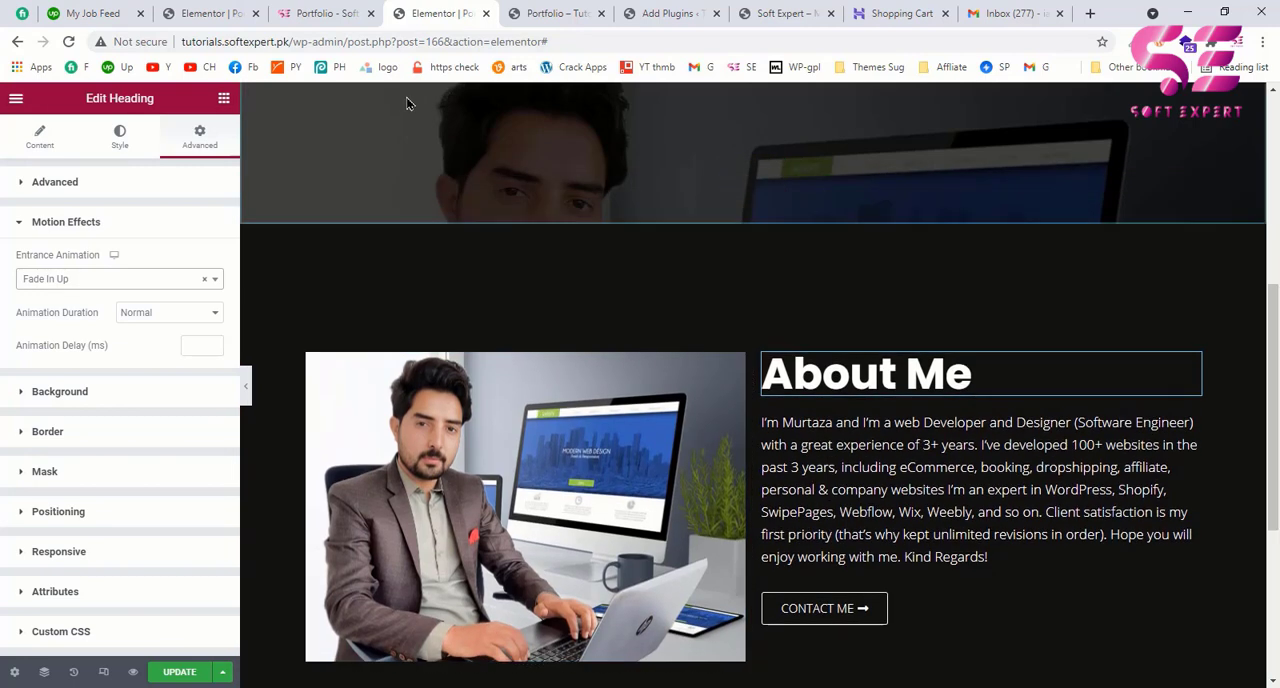
{"action": "left_click", "coordinate": [193, 672]}
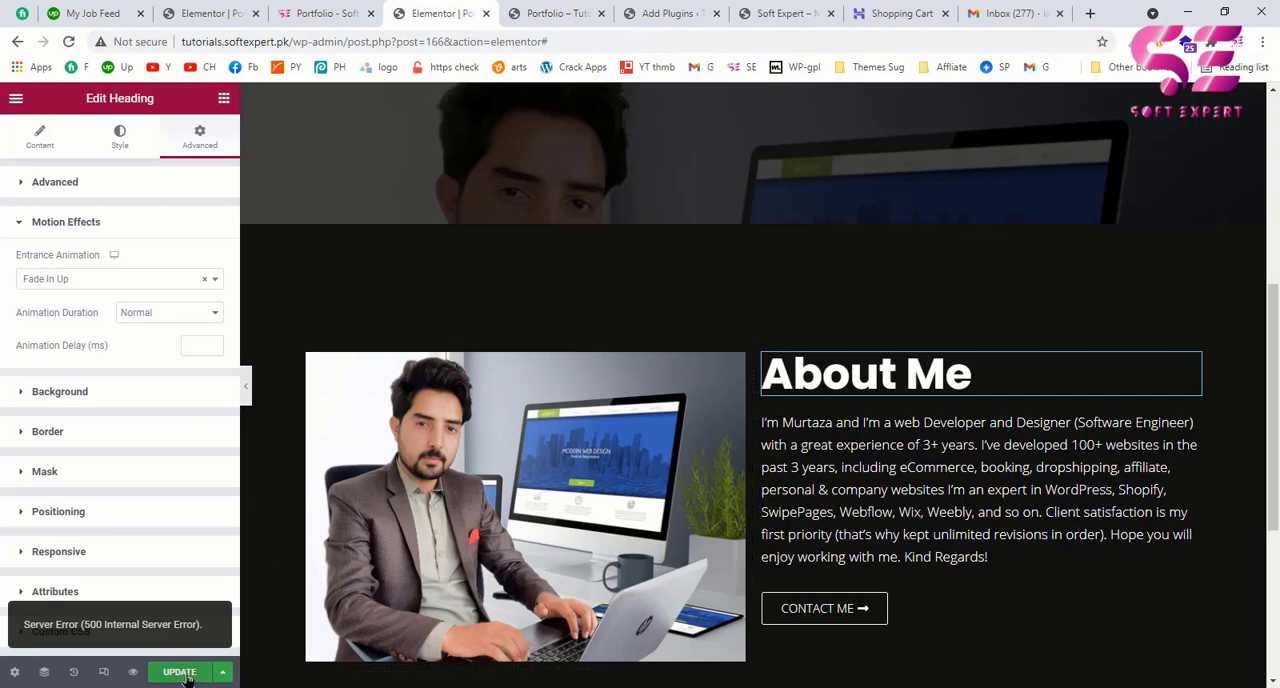
{"action": "left_click", "coordinate": [185, 675]}
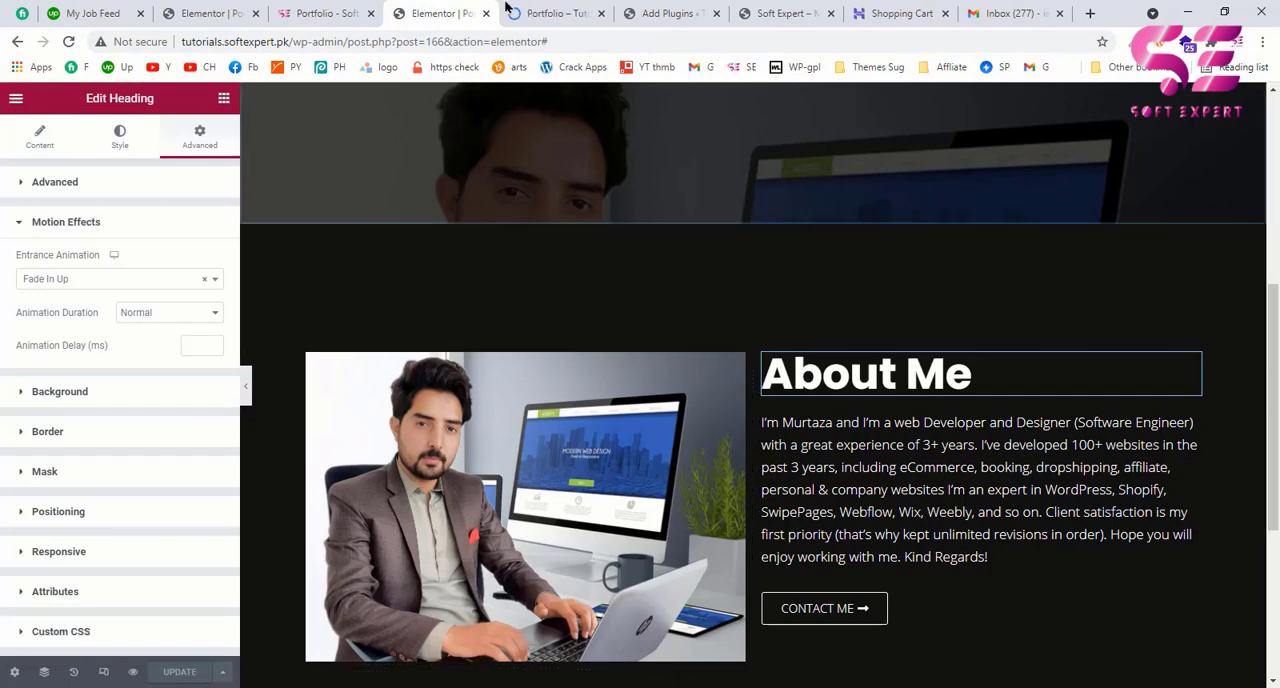
{"action": "left_click", "coordinate": [520, 12]}
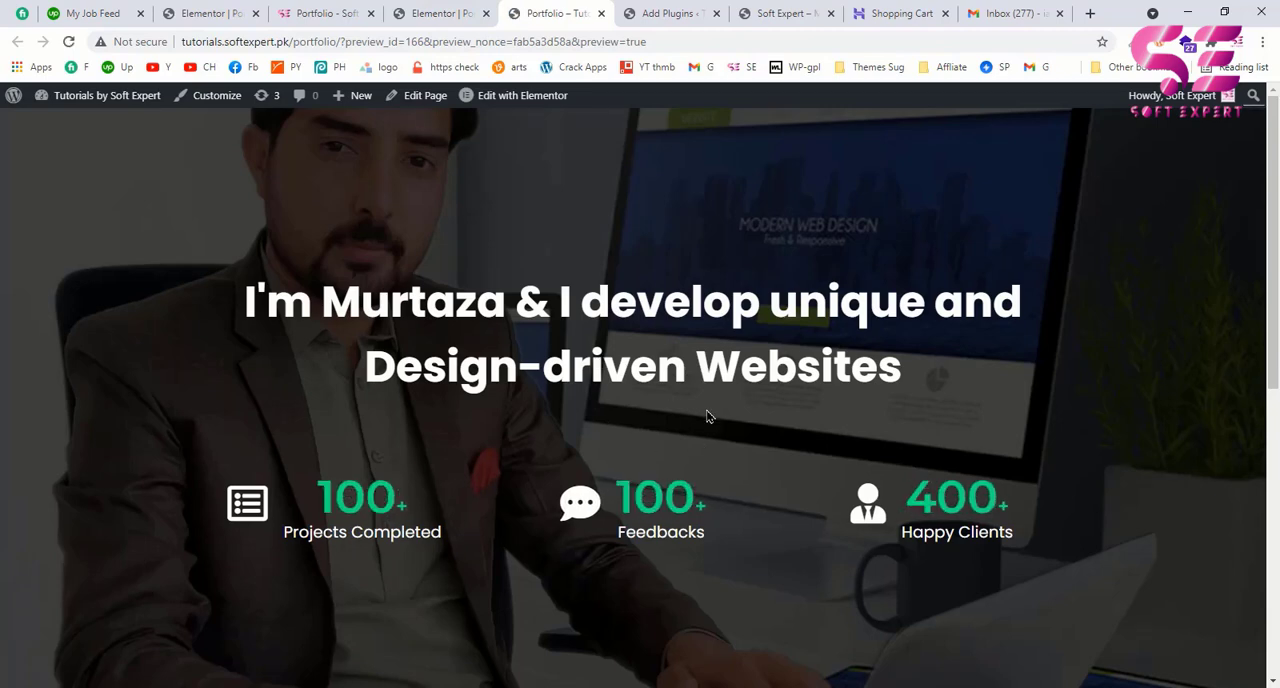
{"action": "scroll", "coordinate": [707, 416], "scroll_direction": "down", "scroll_amount": 3}
{"action": "scroll", "coordinate": [707, 416], "scroll_direction": "down", "scroll_amount": 2}
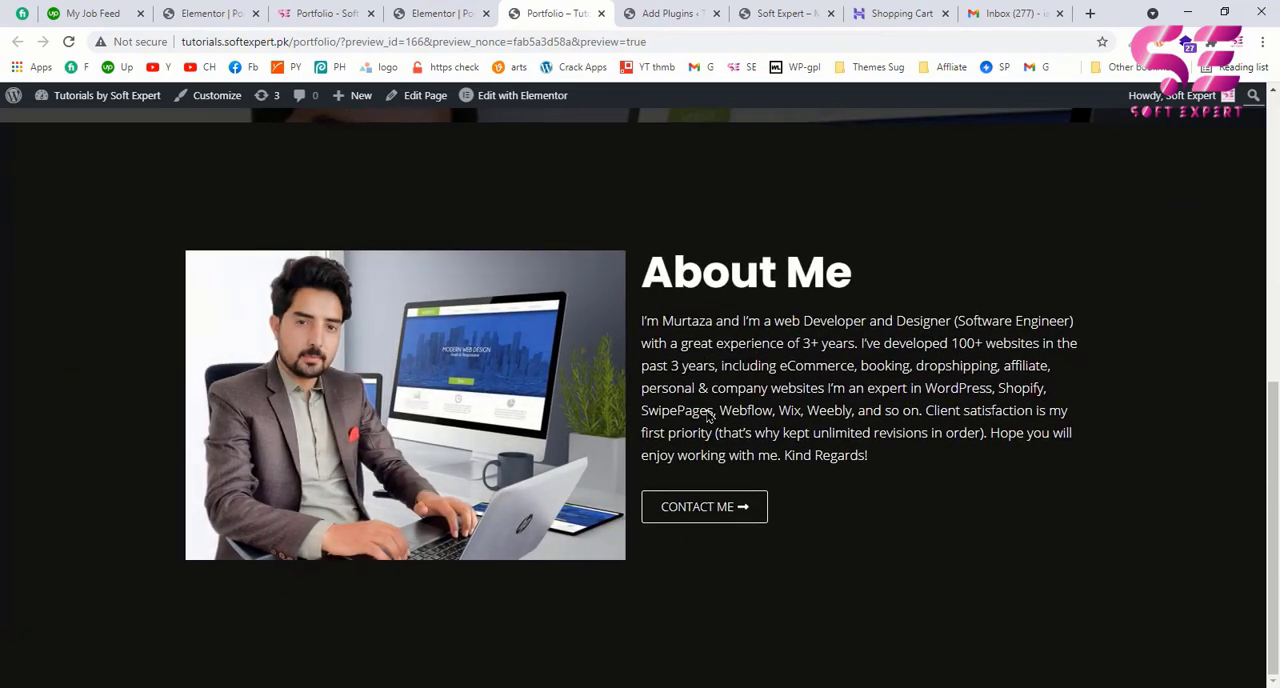
{"action": "scroll", "coordinate": [707, 410], "scroll_direction": "up", "scroll_amount": 1}
{"action": "left_click", "coordinate": [470, 20]}
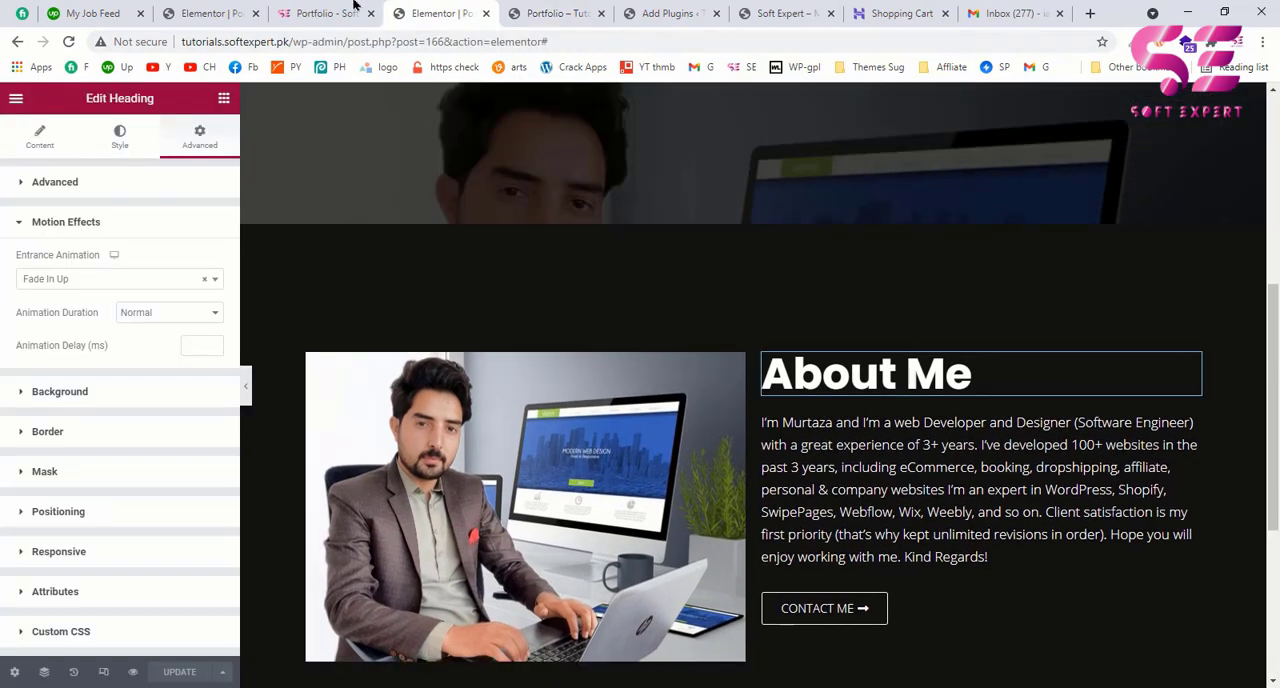
Step: Review the example page's What I love to do section, and duplicate the About Me section in the editor as its base
{"action": "left_click", "coordinate": [355, 10]}
{"action": "scroll", "coordinate": [569, 358], "scroll_direction": "down", "scroll_amount": 5}
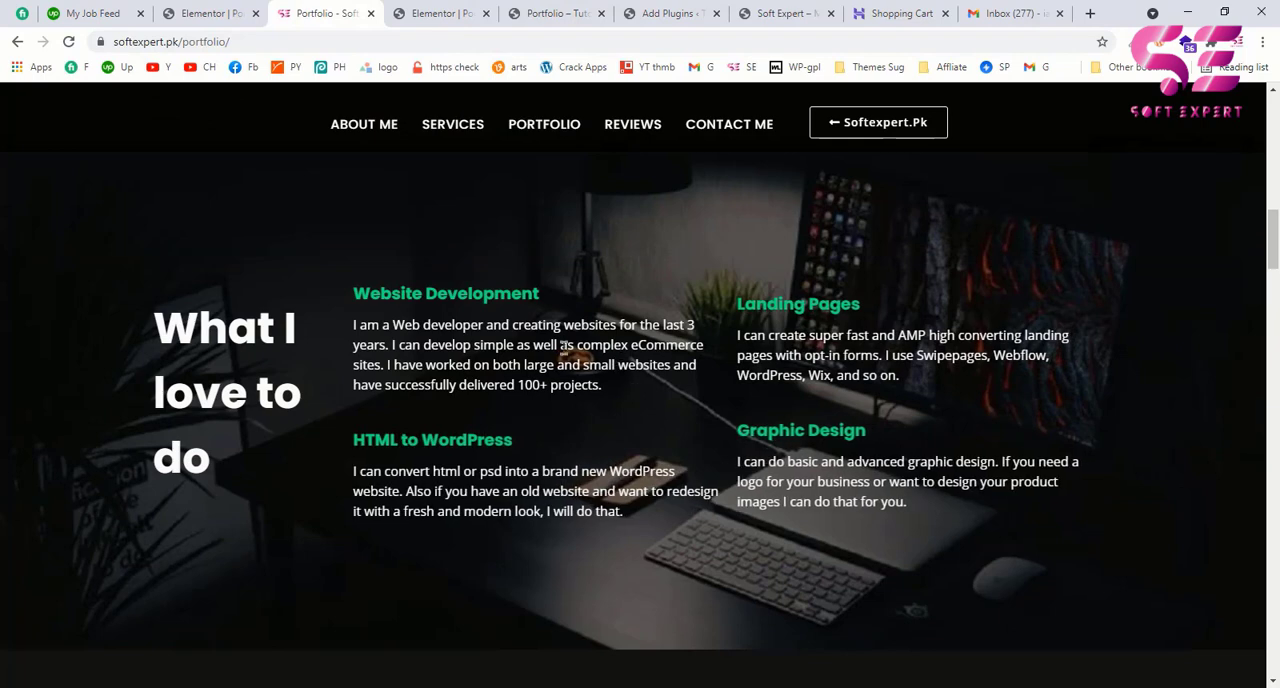
{"action": "scroll", "coordinate": [344, 257], "scroll_direction": "up", "scroll_amount": 5}
{"action": "scroll", "coordinate": [390, 370], "scroll_direction": "down", "scroll_amount": 1}
{"action": "scroll", "coordinate": [390, 370], "scroll_direction": "down", "scroll_amount": 5}
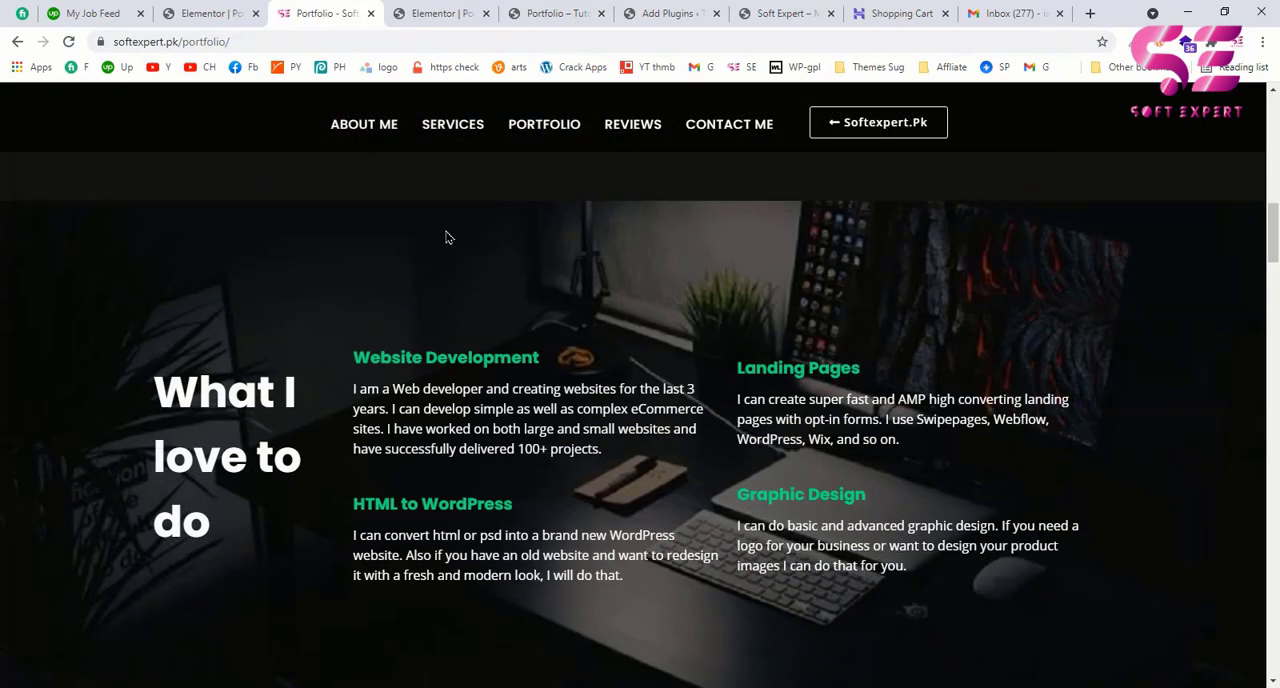
{"action": "left_click", "coordinate": [437, 13]}
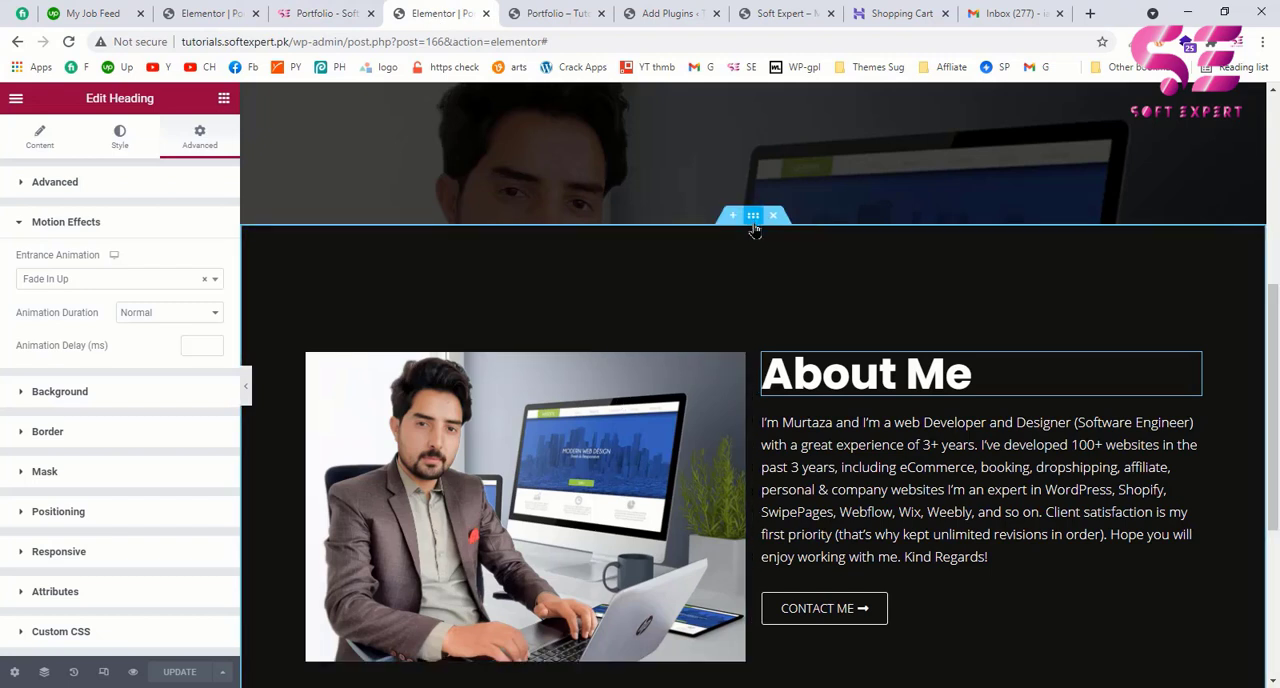
{"action": "right_click", "coordinate": [754, 217]}
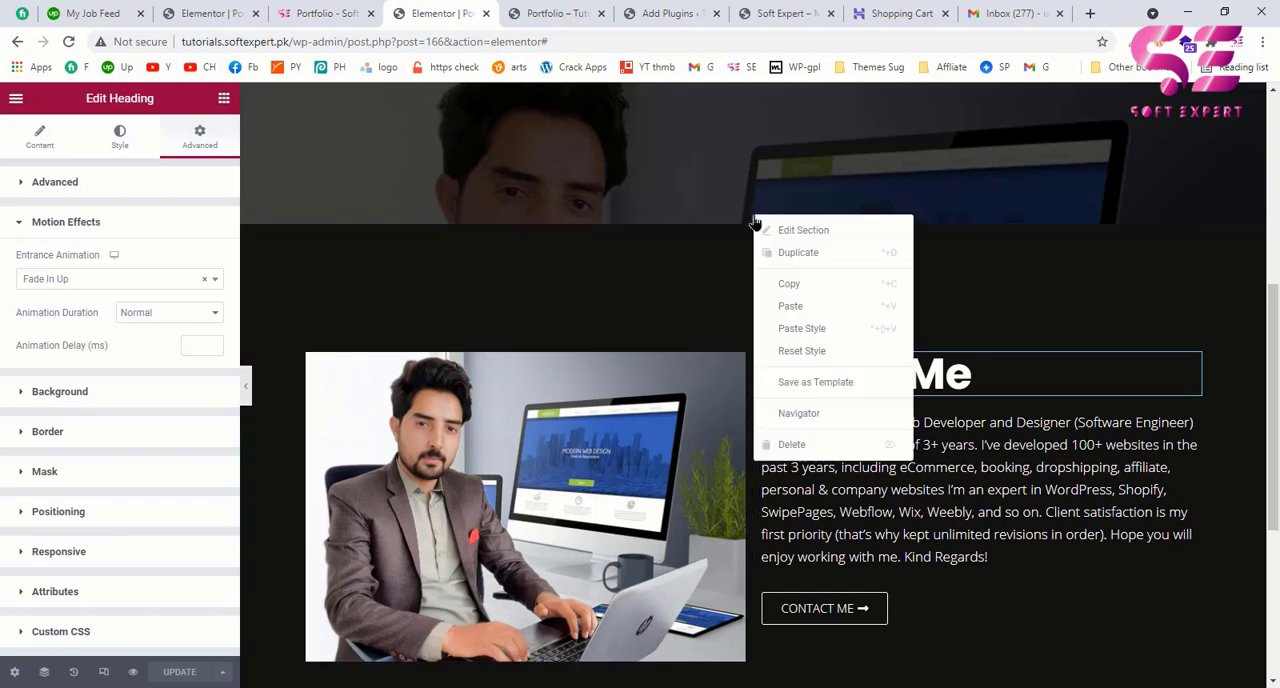
{"action": "left_click", "coordinate": [768, 256]}
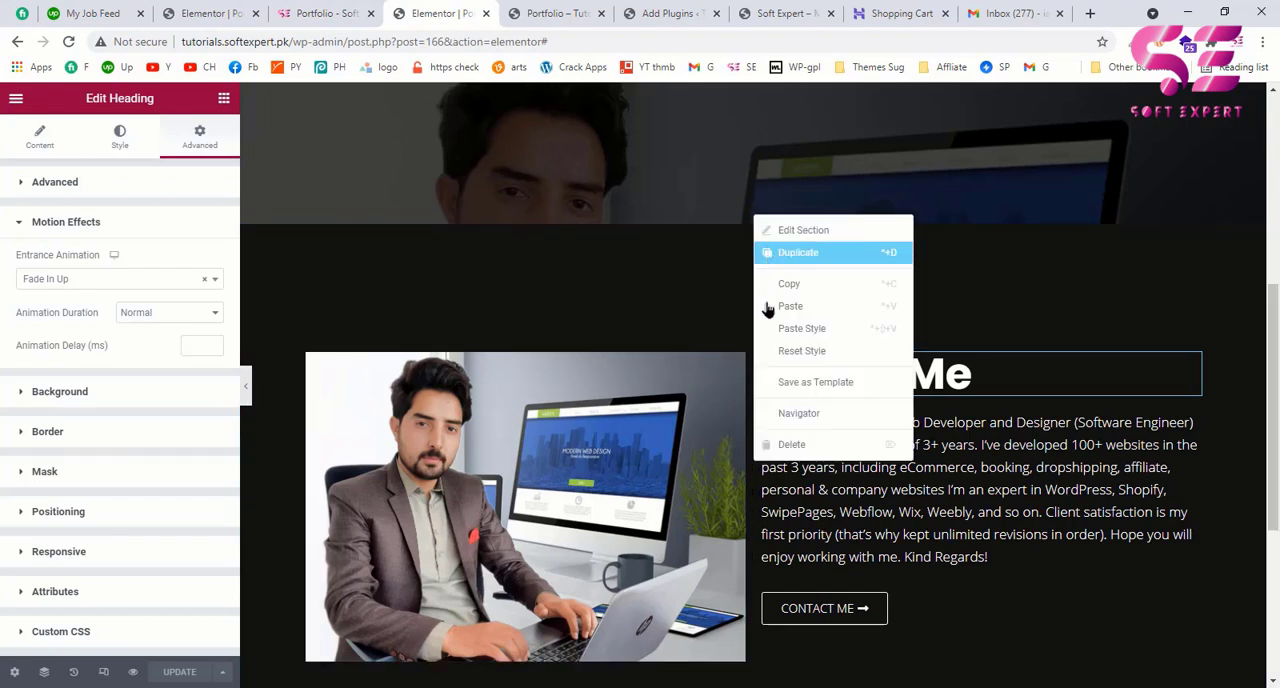
{"action": "scroll", "coordinate": [769, 312], "scroll_direction": "down", "scroll_amount": 1}
{"action": "scroll", "coordinate": [768, 313], "scroll_direction": "down", "scroll_amount": 7}
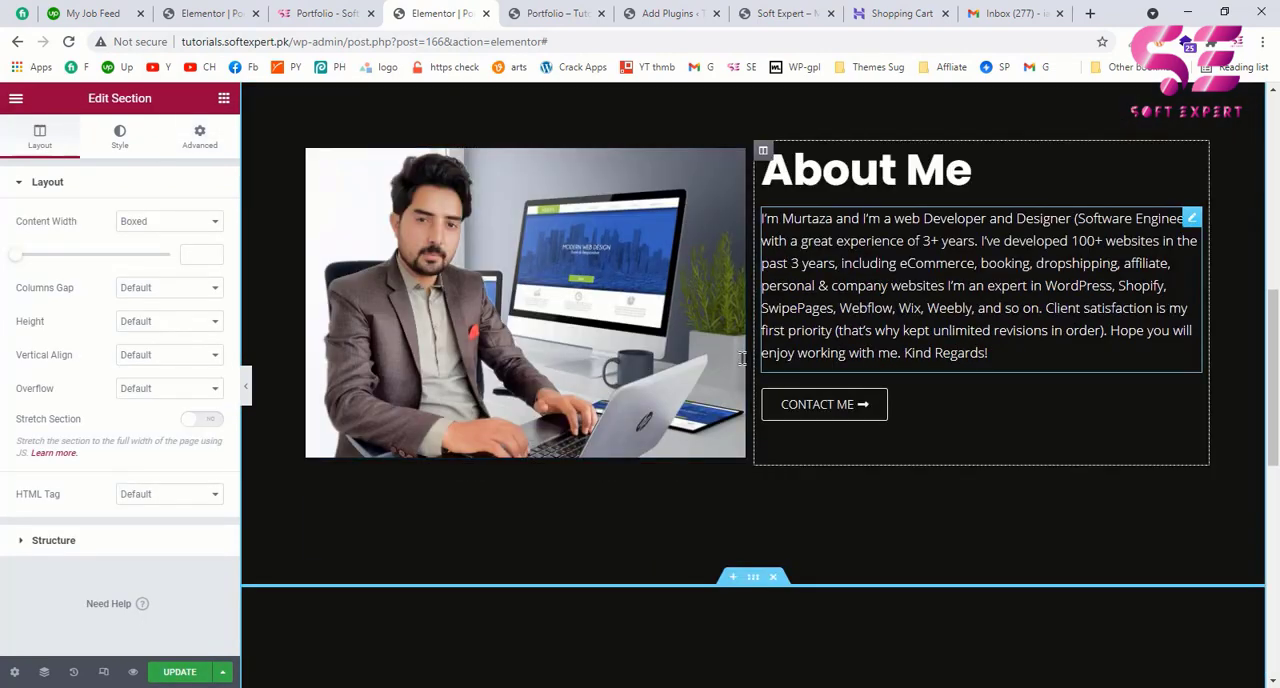
{"action": "scroll", "coordinate": [755, 362], "scroll_direction": "up", "scroll_amount": 1}
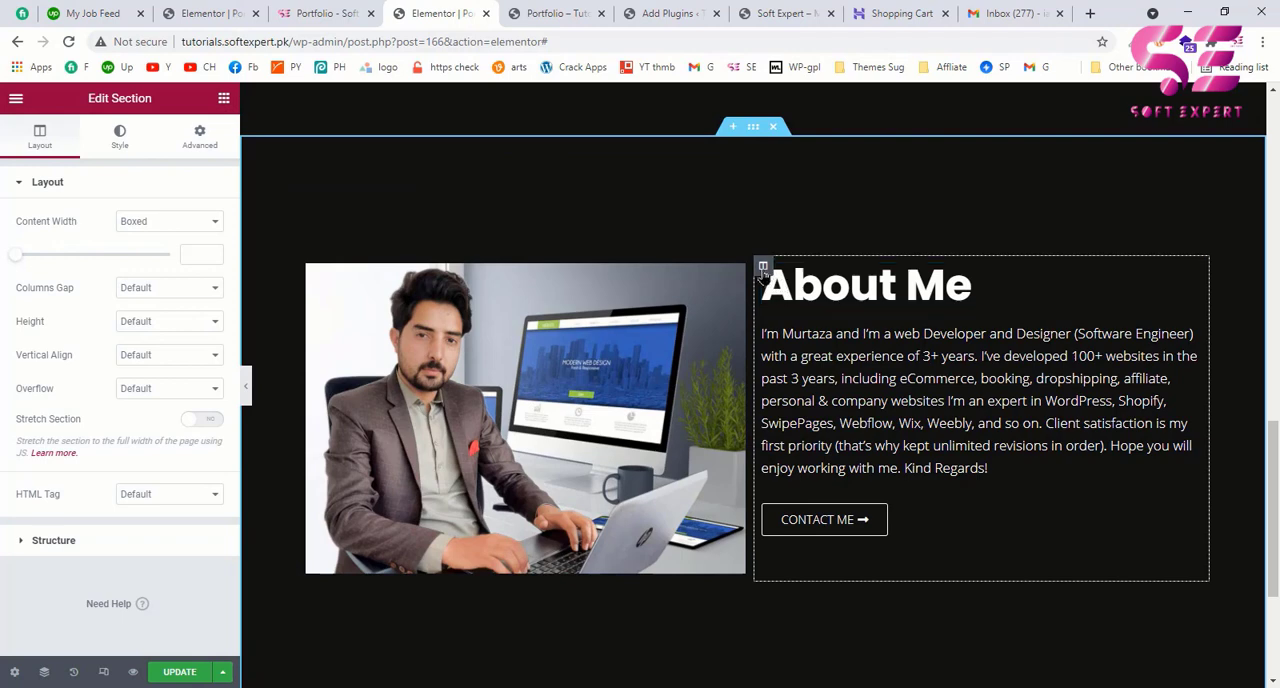
Step: Delete the text column and the image from the duplicated About Me section, leaving one empty column
{"action": "right_click", "coordinate": [763, 266]}
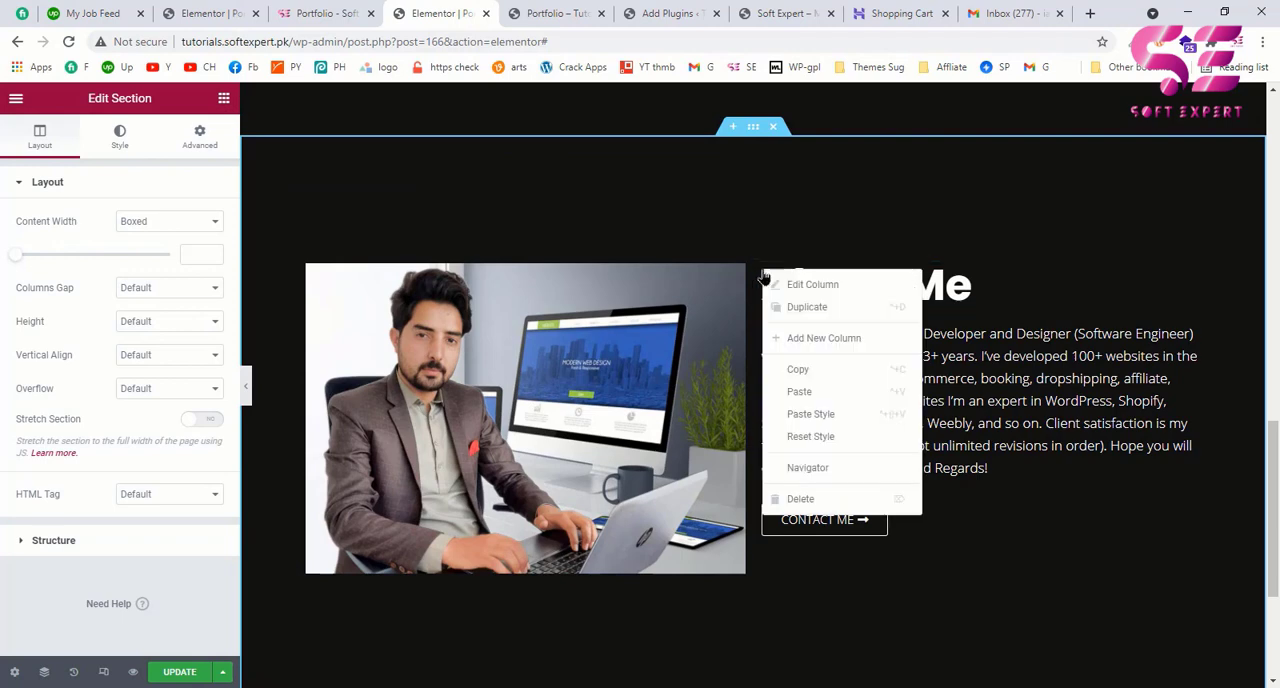
{"action": "left_click", "coordinate": [800, 499]}
{"action": "right_click", "coordinate": [437, 366]}
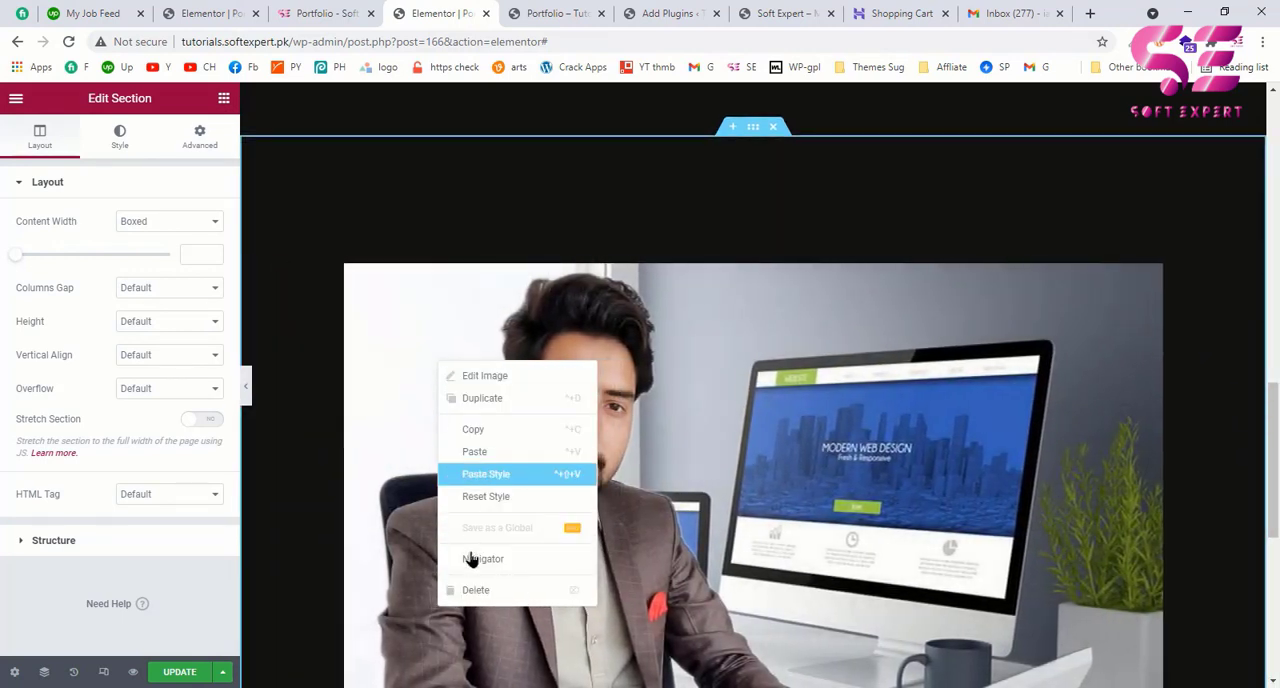
{"action": "left_click", "coordinate": [470, 590]}
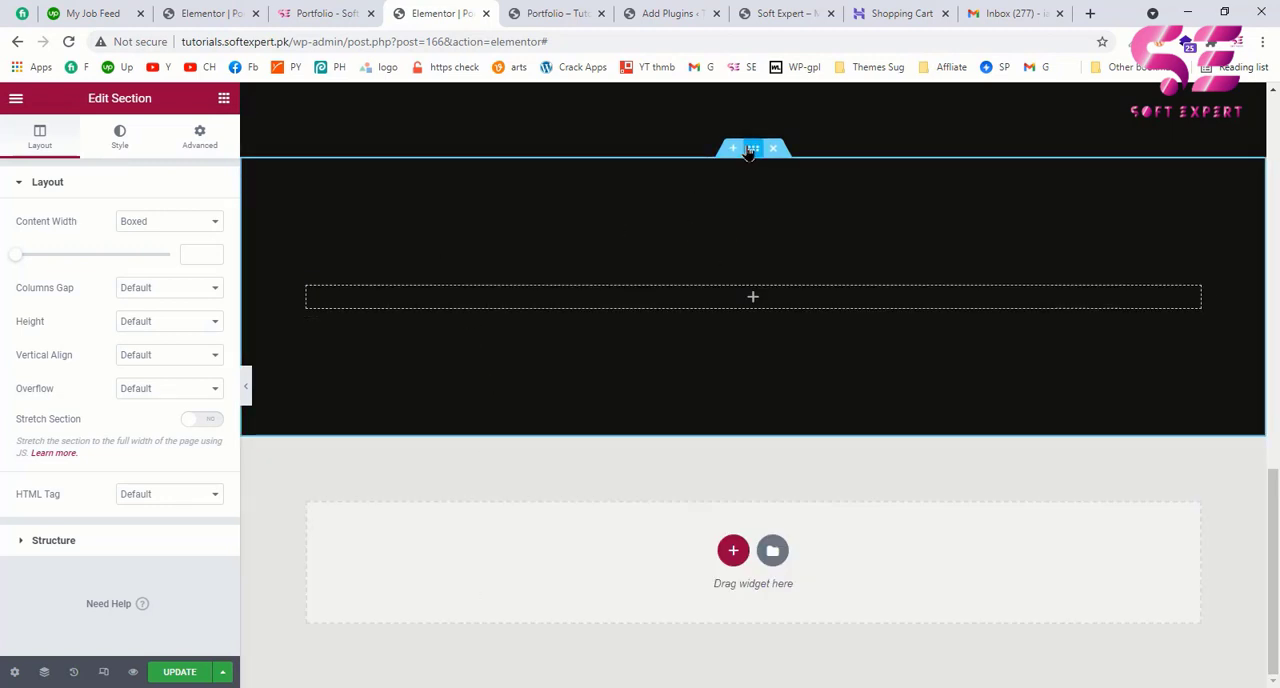
Step: Insert dark-wallpapers-1.png from the media library as the duplicated section's background image
{"action": "left_click", "coordinate": [134, 146]}
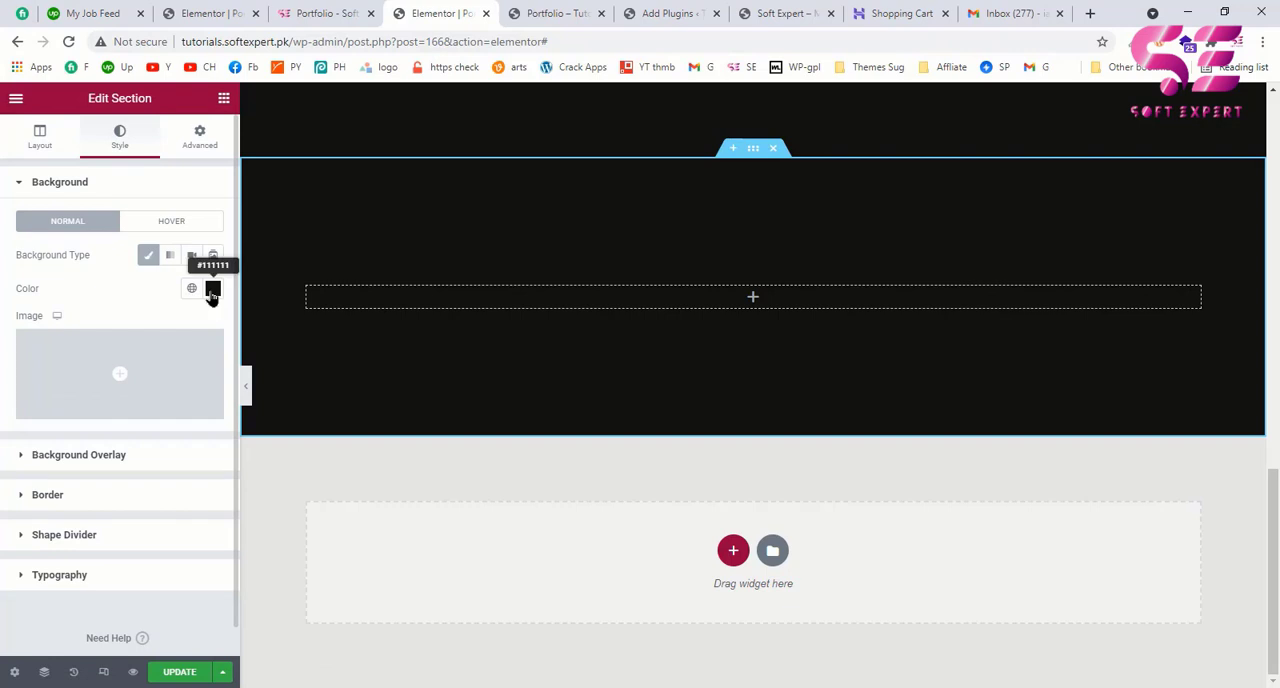
{"action": "left_click", "coordinate": [123, 379]}
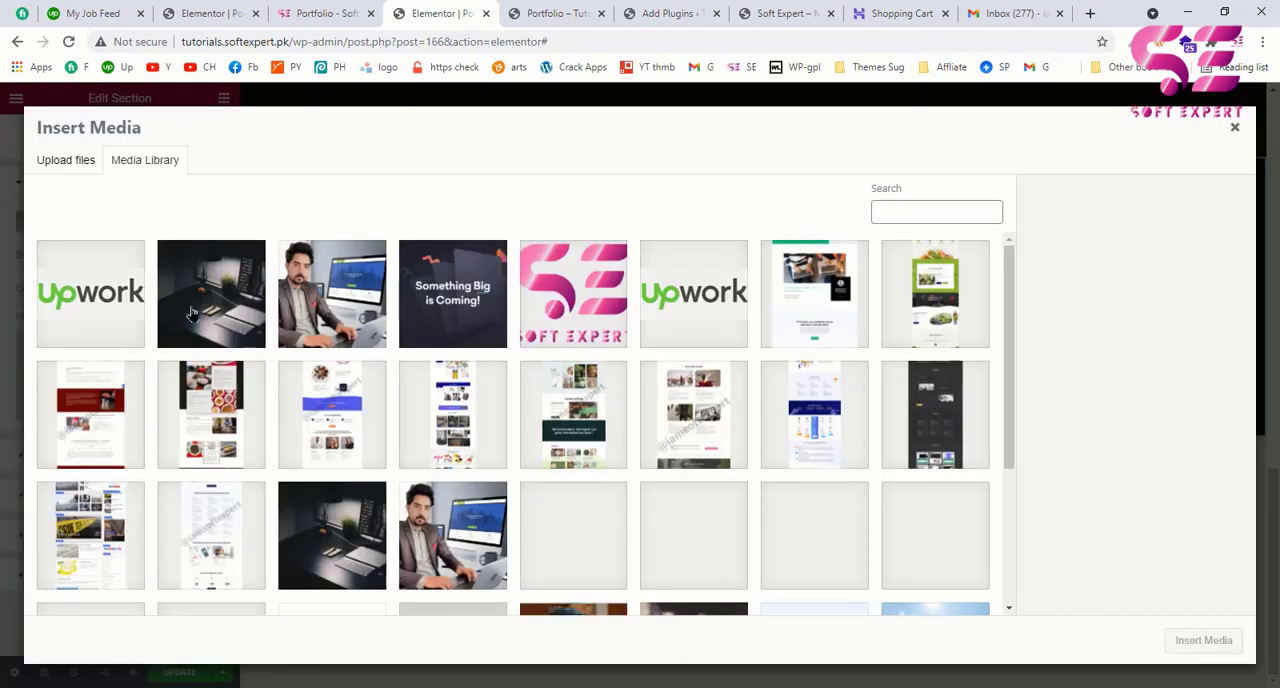
{"action": "left_click", "coordinate": [210, 297]}
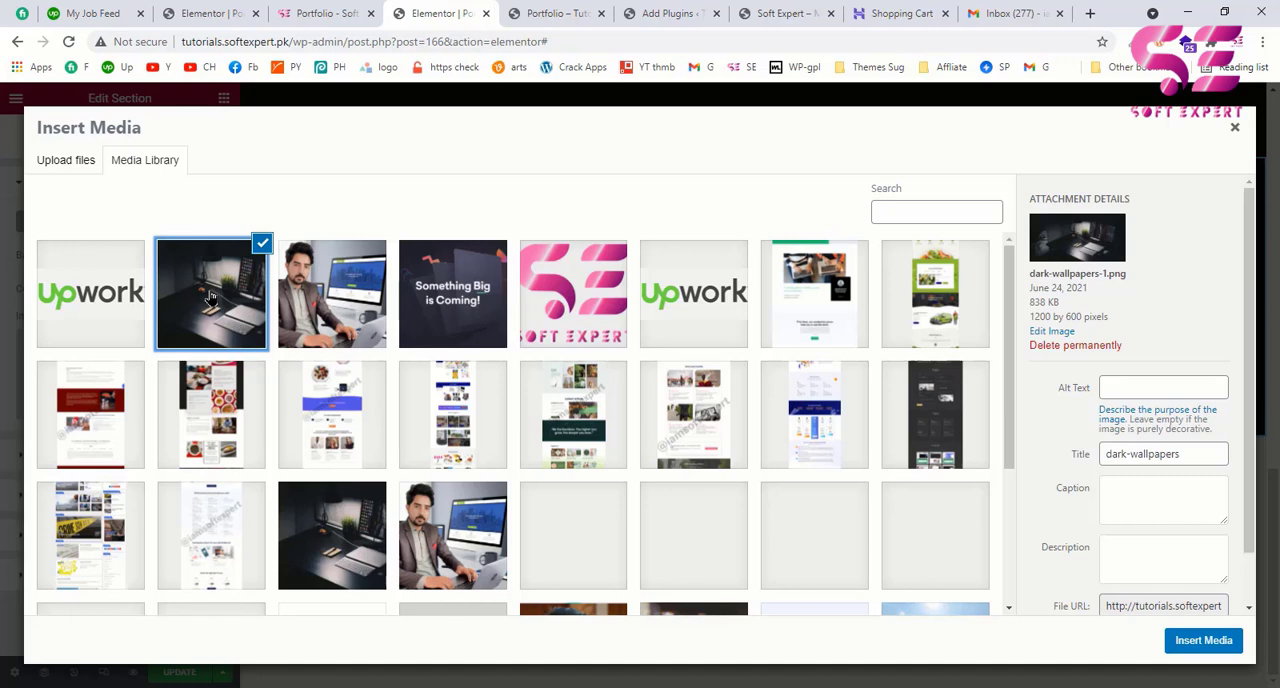
{"action": "left_click", "coordinate": [1206, 641]}
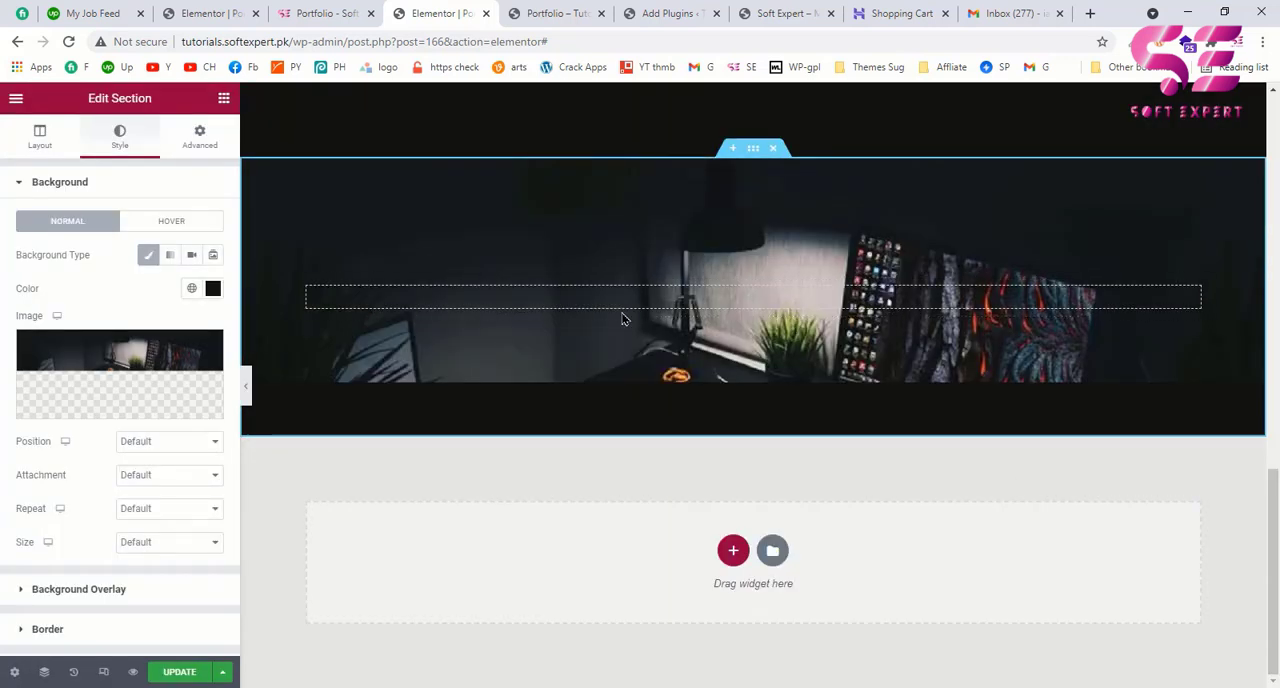
Step: Set the section's background image to Center Center position, Fixed attachment and Cover size
{"action": "left_click", "coordinate": [149, 441]}
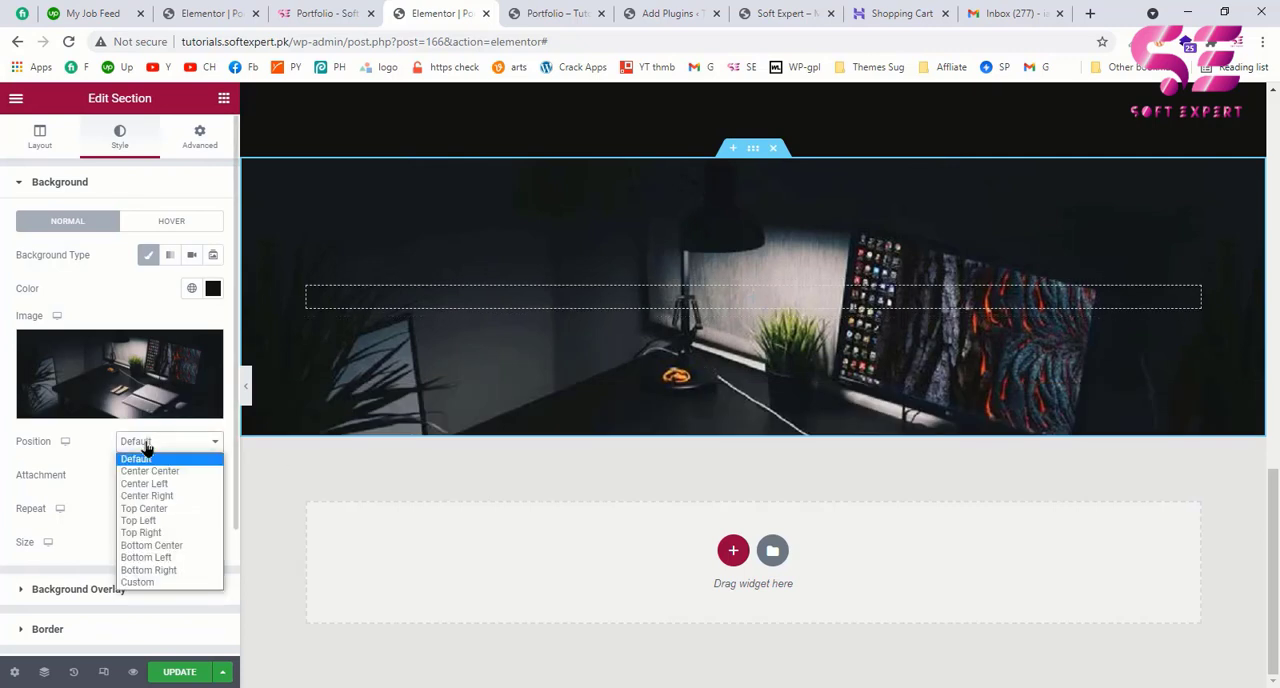
{"action": "left_click", "coordinate": [145, 474]}
{"action": "left_click", "coordinate": [128, 477]}
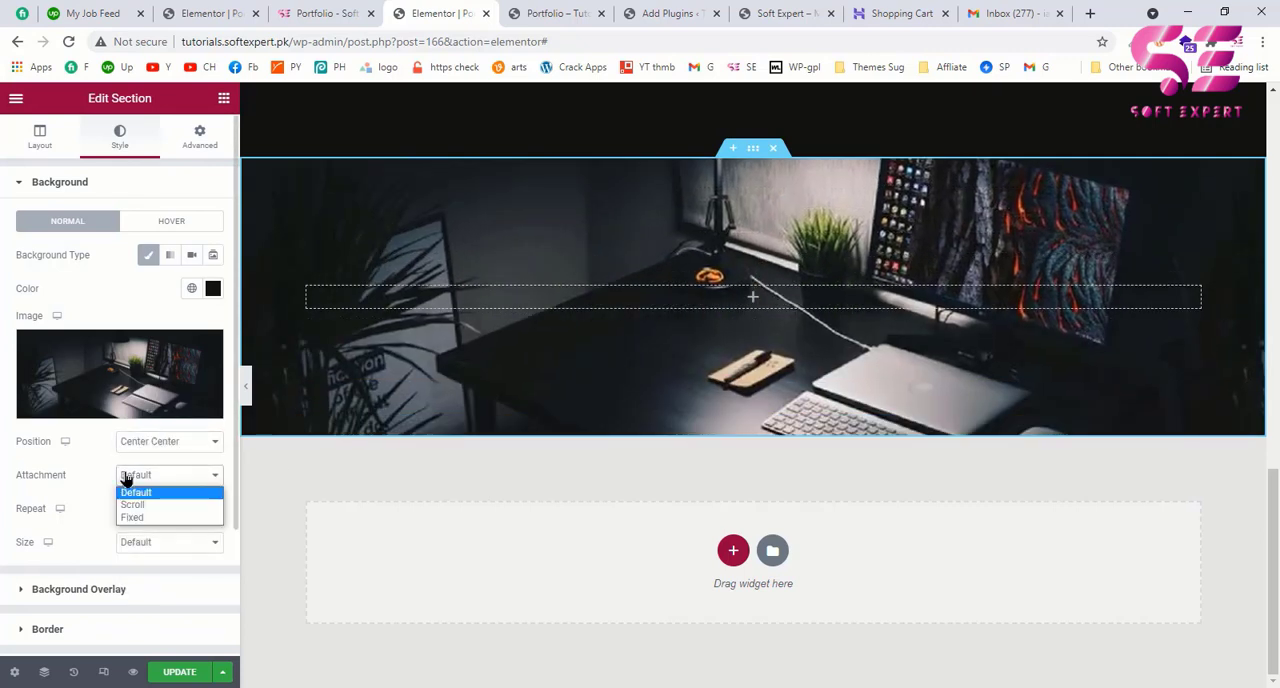
{"action": "left_click", "coordinate": [130, 518]}
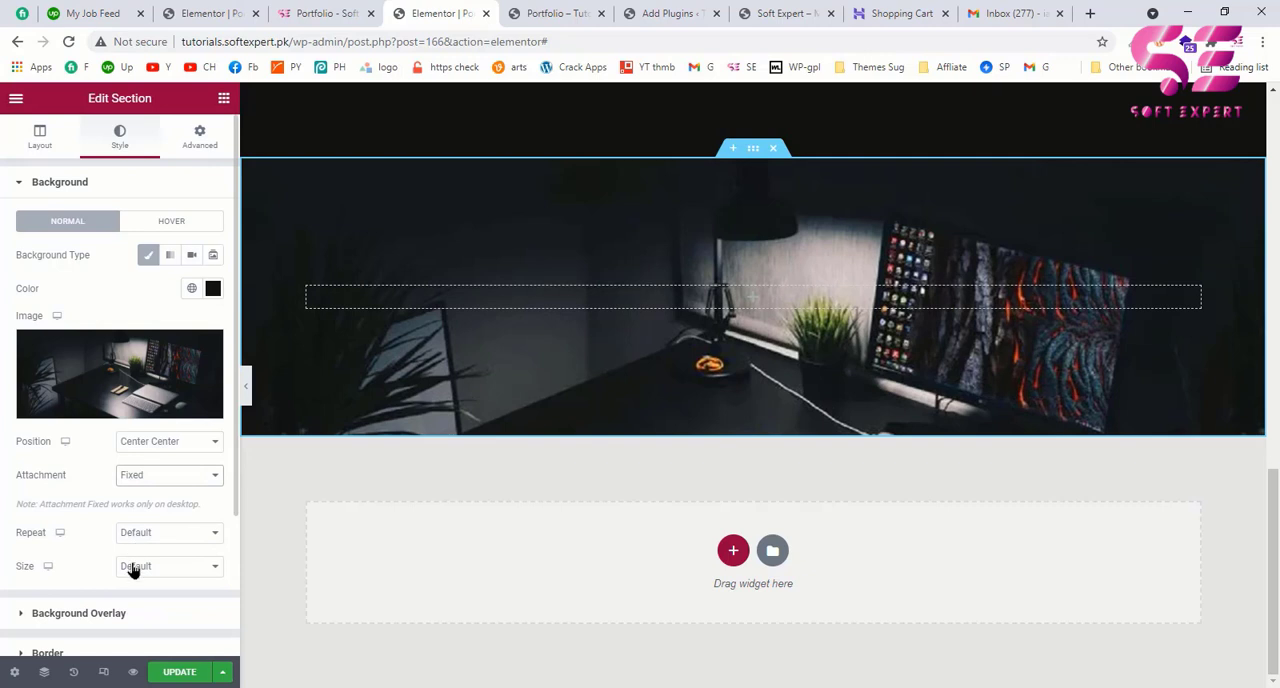
{"action": "left_click", "coordinate": [133, 566]}
{"action": "left_click", "coordinate": [135, 609]}
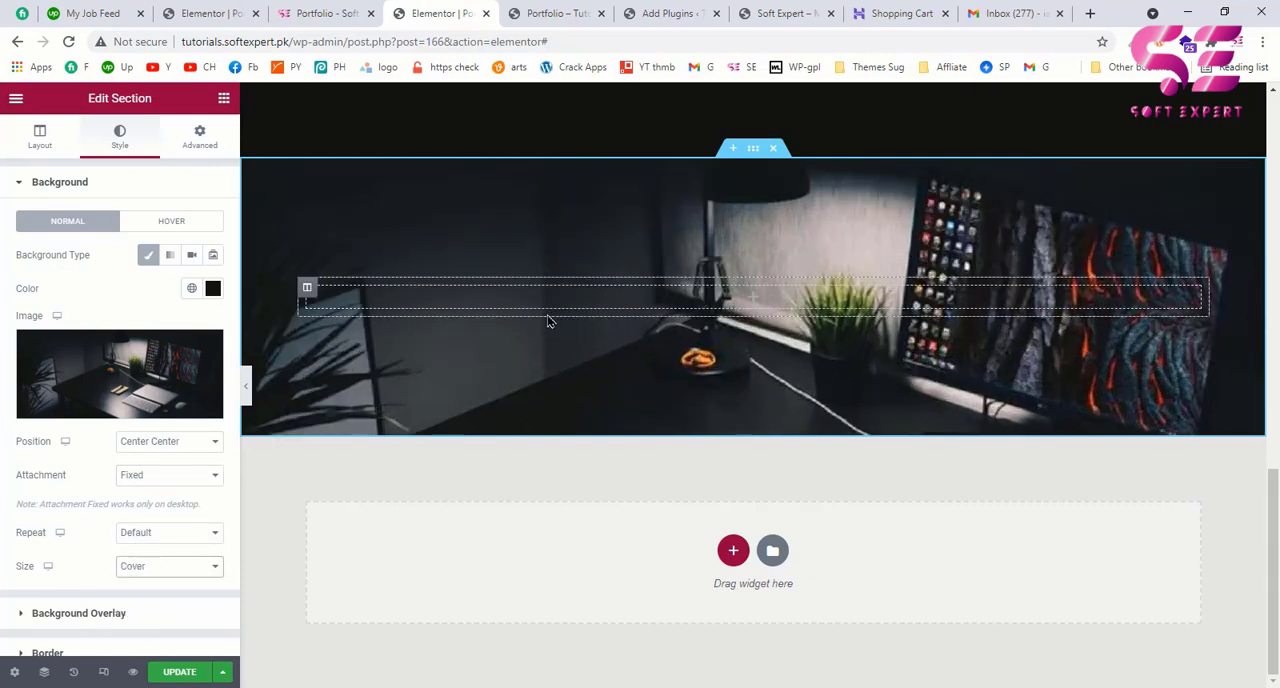
Step: Add a classic background overlay in black (#000000) to the section
{"action": "scroll", "coordinate": [123, 411], "scroll_direction": "down", "scroll_amount": 2}
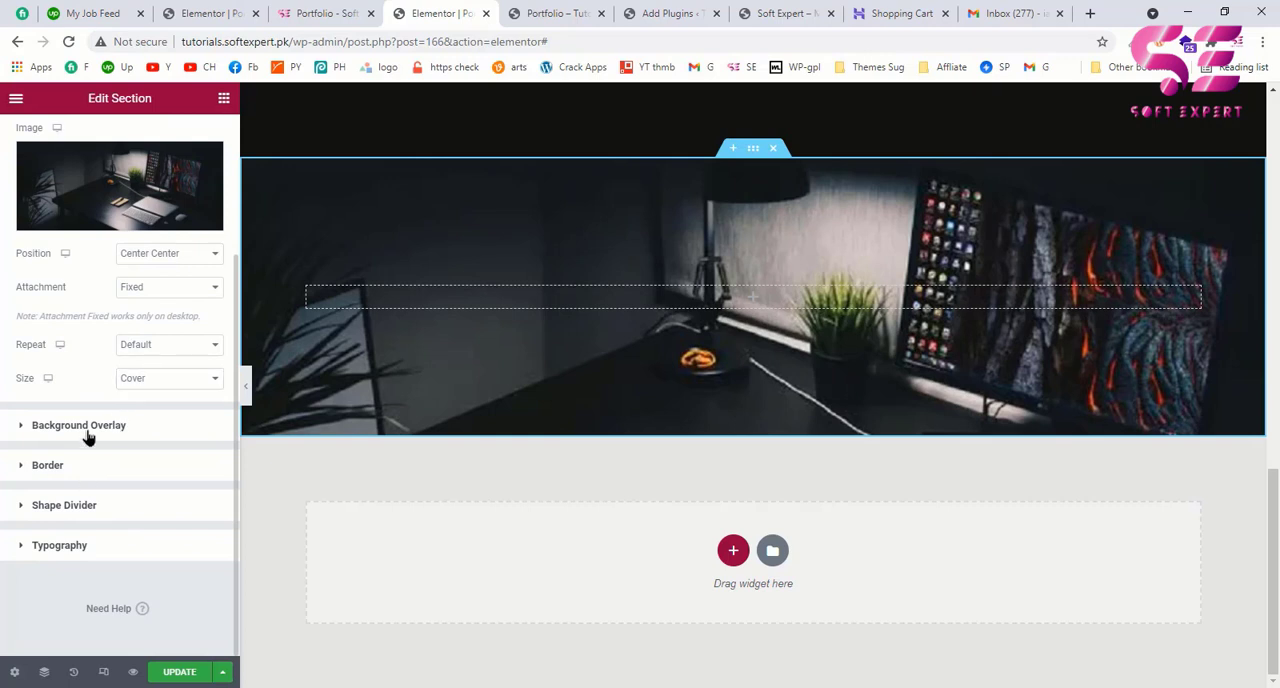
{"action": "left_click", "coordinate": [44, 436]}
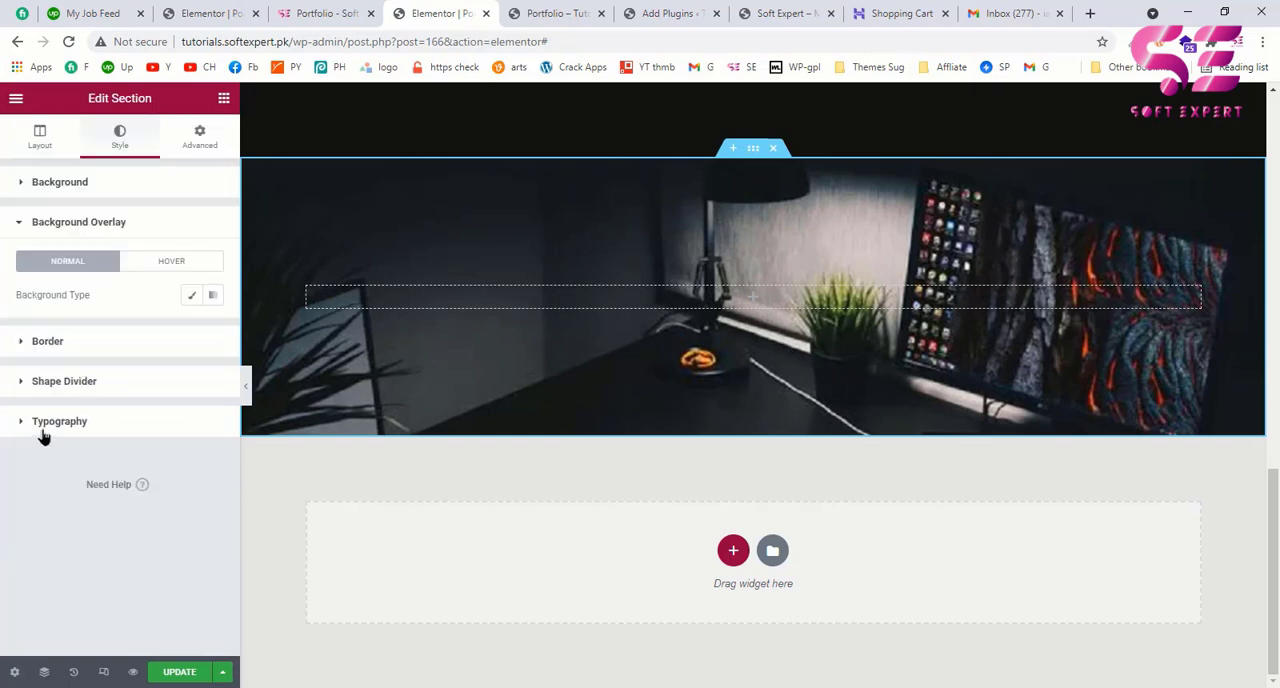
{"action": "left_click", "coordinate": [191, 294]}
{"action": "left_click", "coordinate": [212, 331]}
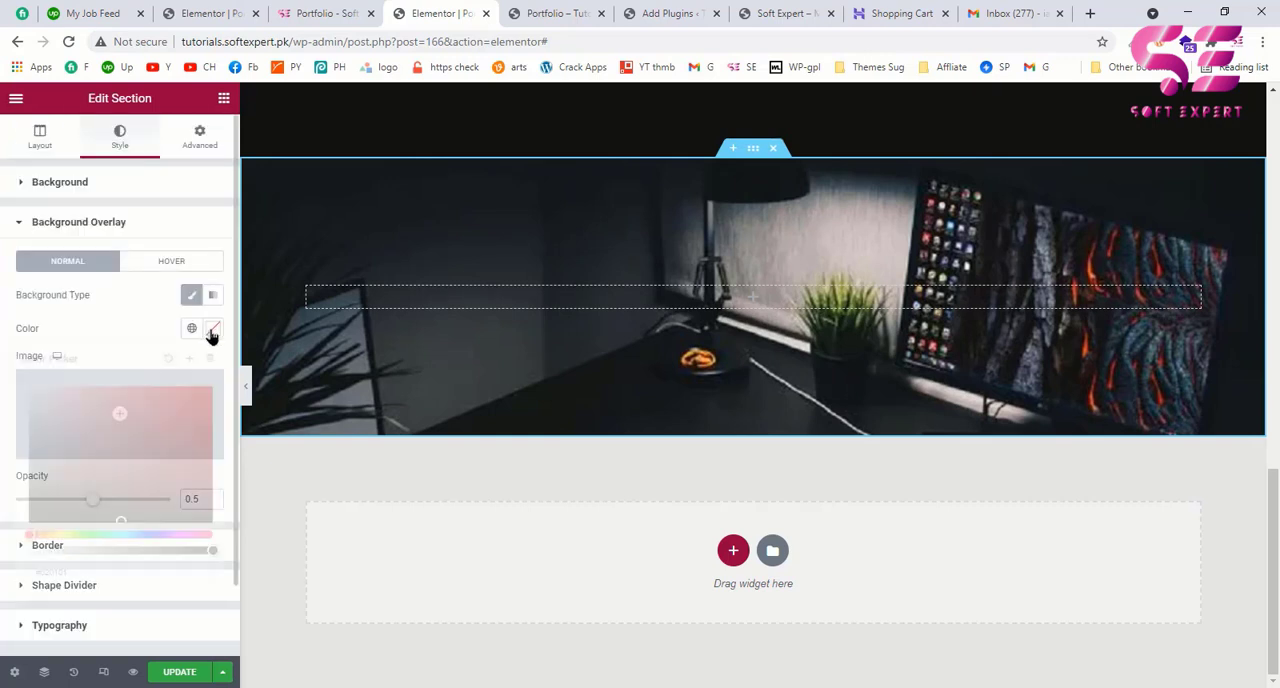
{"action": "left_click_drag", "start_coordinate": [65, 512], "coordinate": [3, 537]}
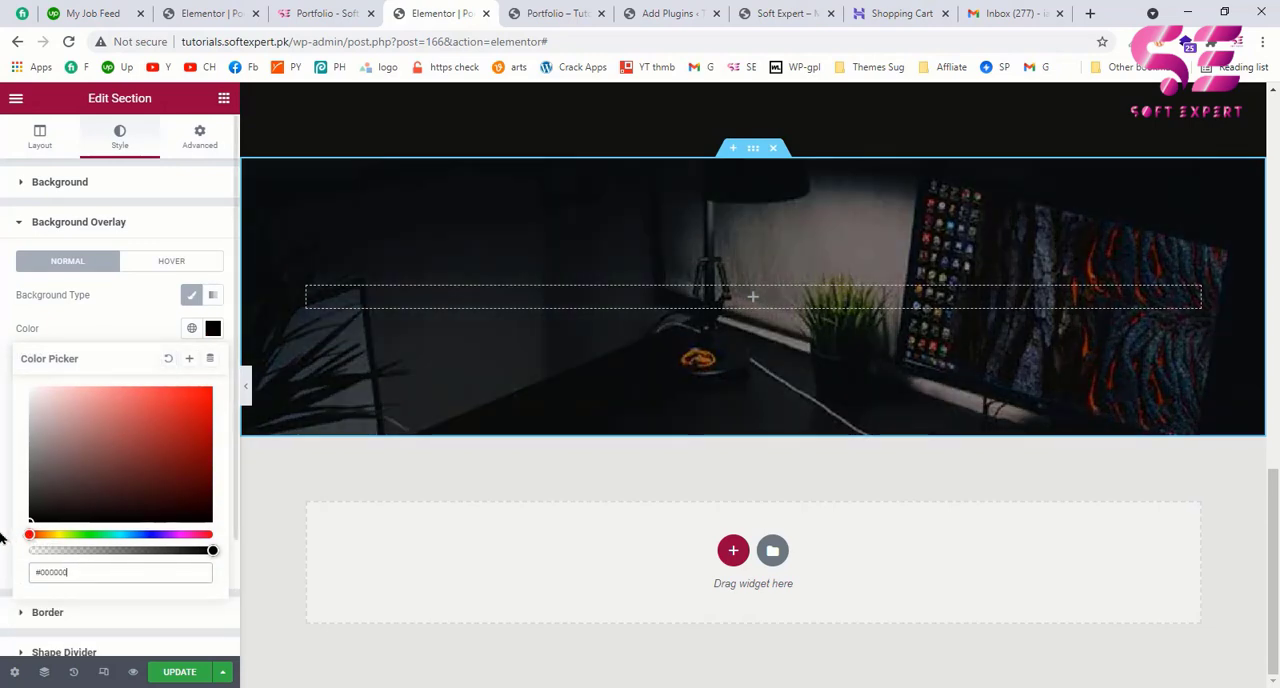
{"action": "left_click", "coordinate": [150, 306]}
Step: Copy the heading "What I love to do" from the example portfolio page and return to the Elementor editor
{"action": "left_click", "coordinate": [329, 8]}
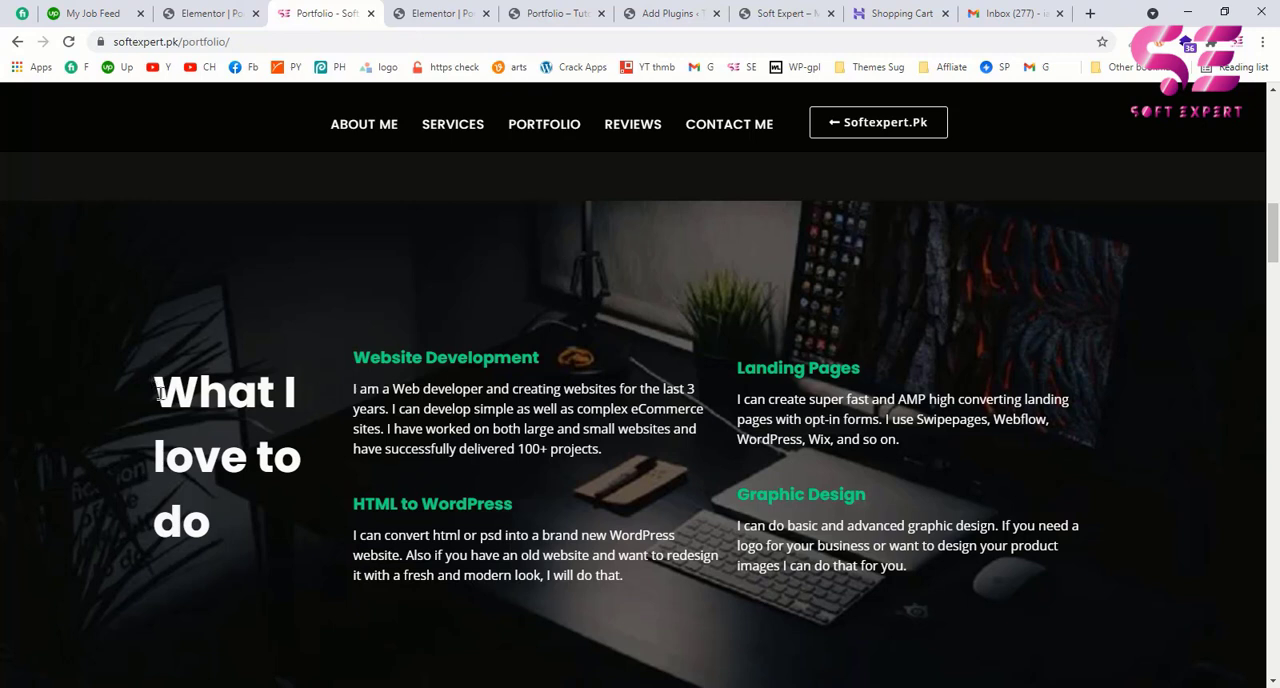
{"action": "left_click_drag", "start_coordinate": [158, 393], "coordinate": [225, 530]}
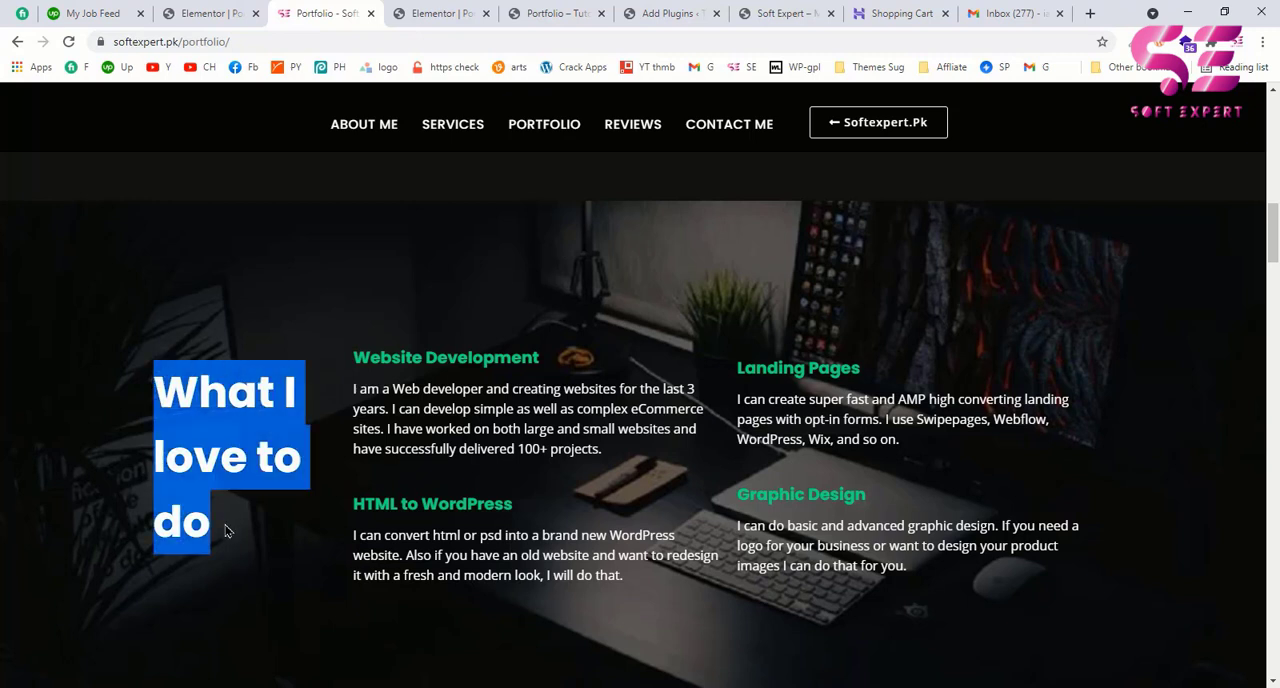
{"action": "left_click", "coordinate": [425, 13]}
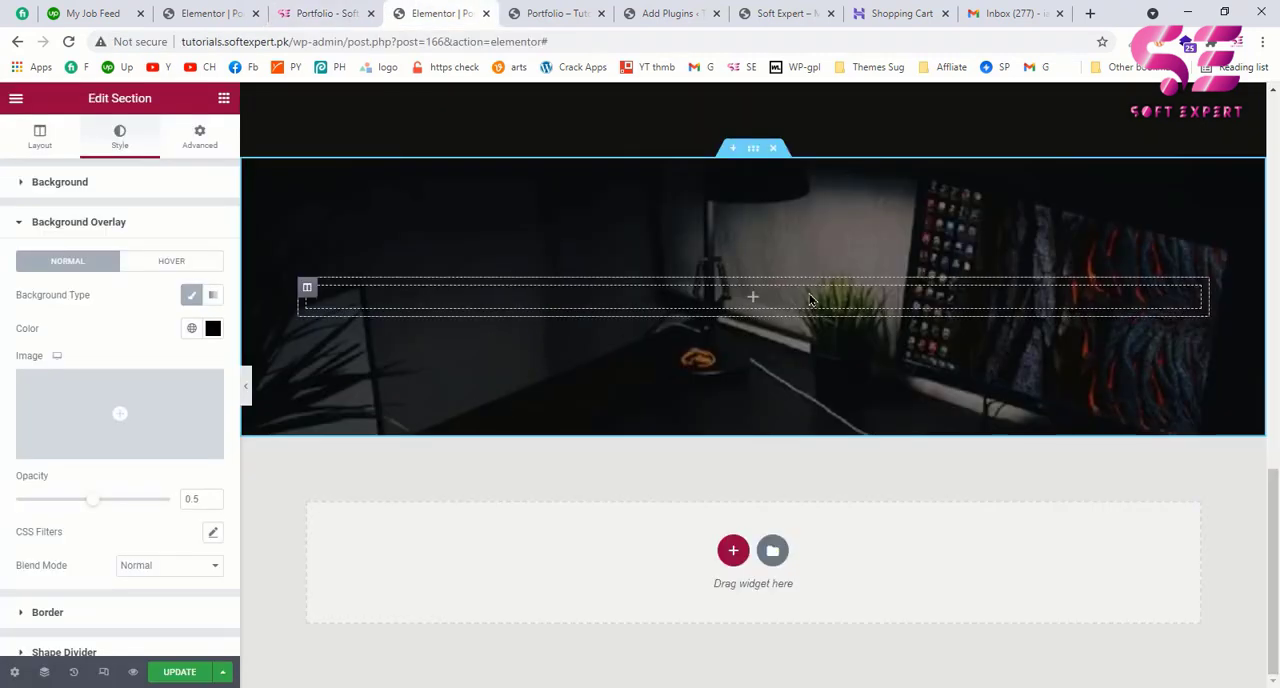
Step: Duplicate the section's empty column twice, and narrow the first column so the second one is about 44% wide
{"action": "right_click", "coordinate": [309, 288]}
{"action": "left_click", "coordinate": [330, 321]}
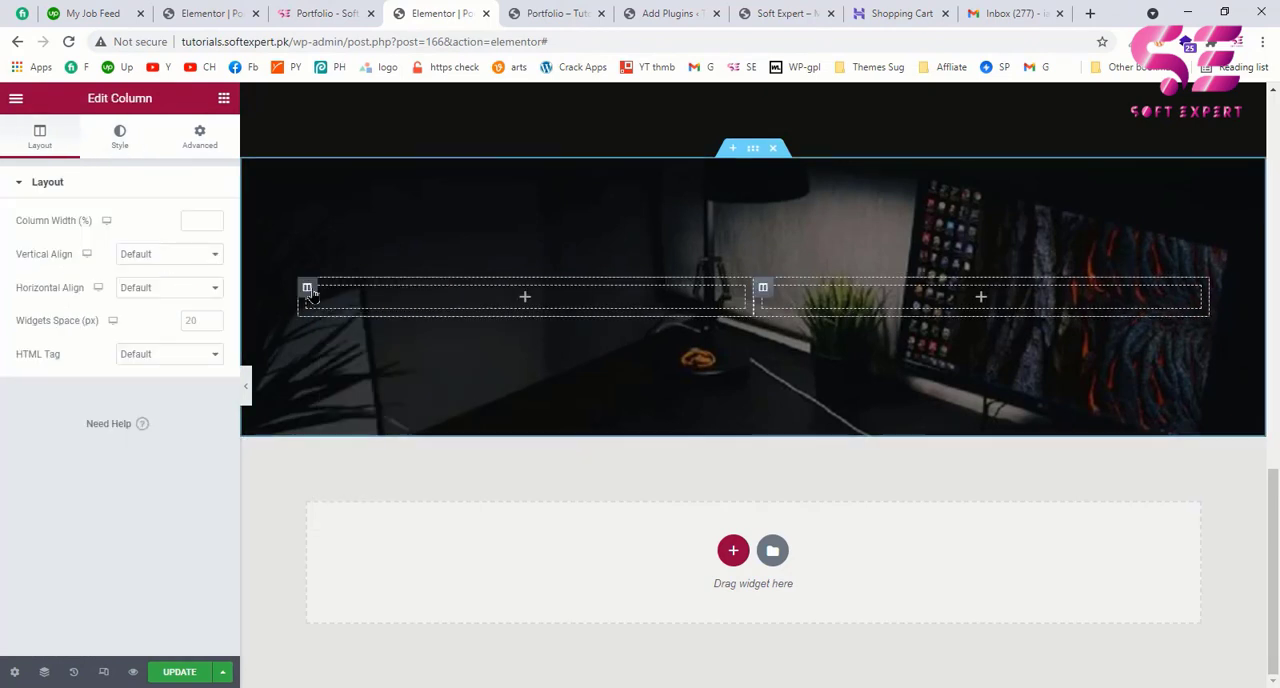
{"action": "right_click", "coordinate": [311, 289]}
{"action": "left_click", "coordinate": [352, 323]}
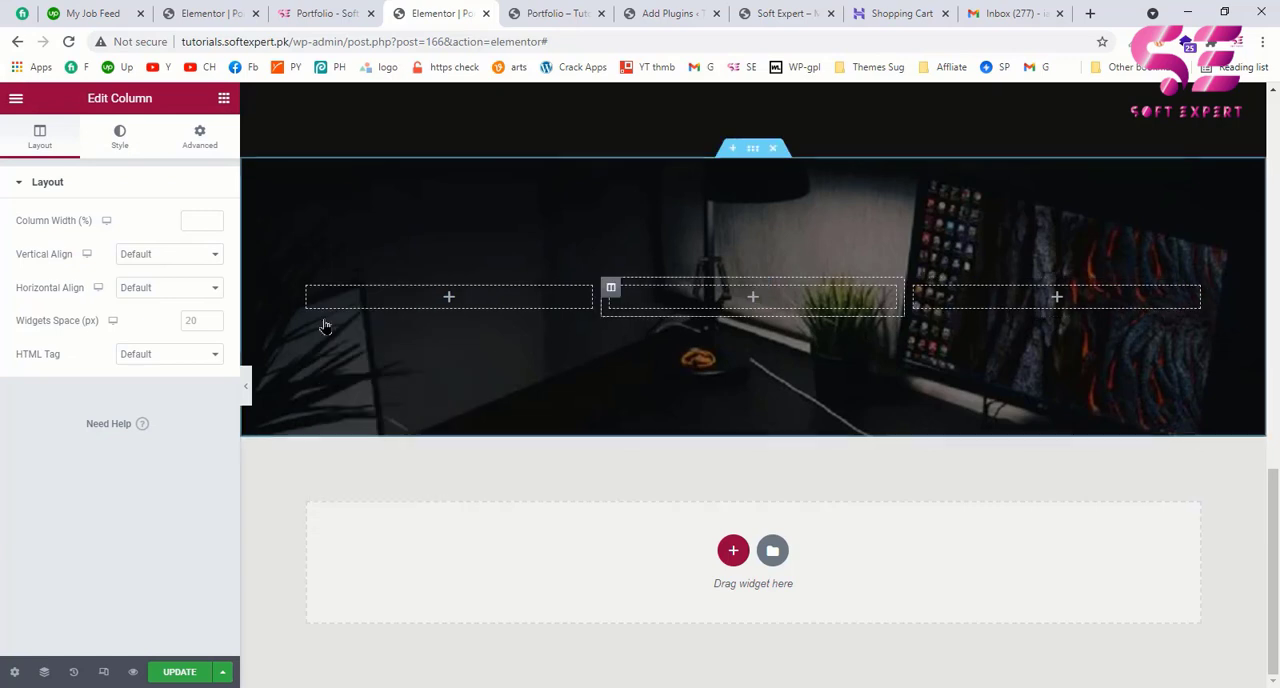
{"action": "left_click_drag", "start_coordinate": [595, 302], "coordinate": [490, 312]}
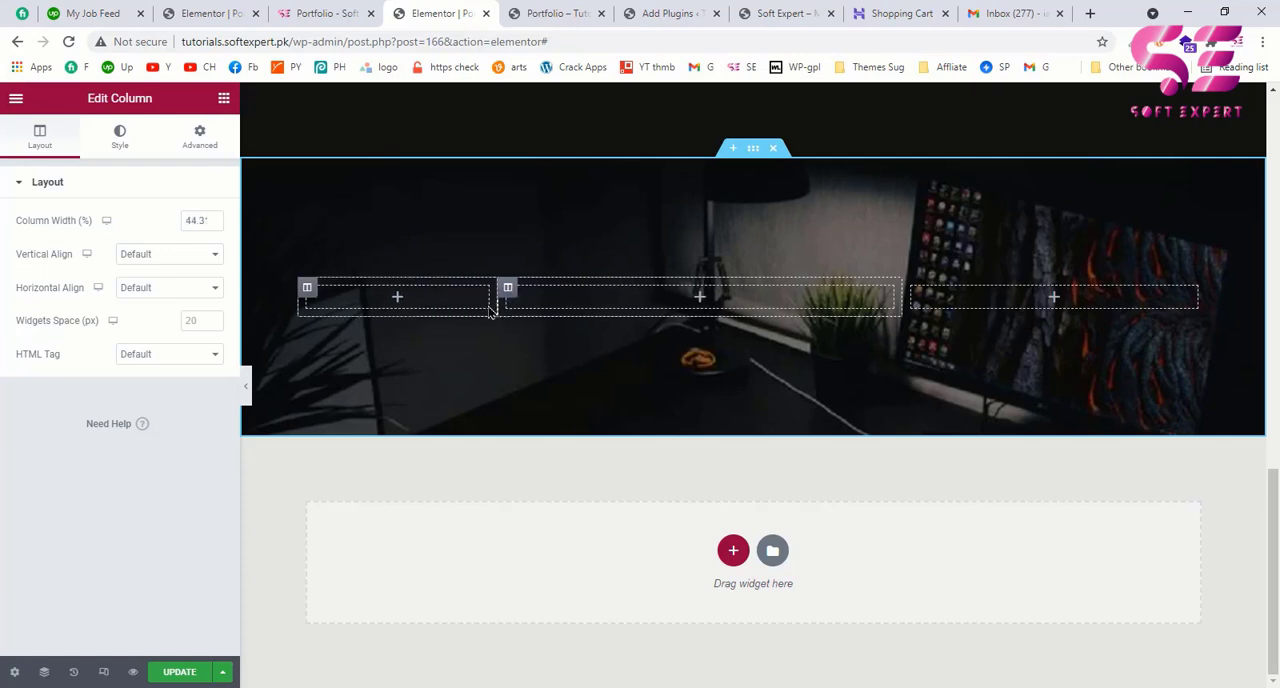
Step: Add a Heading widget to the narrow first column with the title "What I love to do"
{"action": "left_click", "coordinate": [397, 297]}
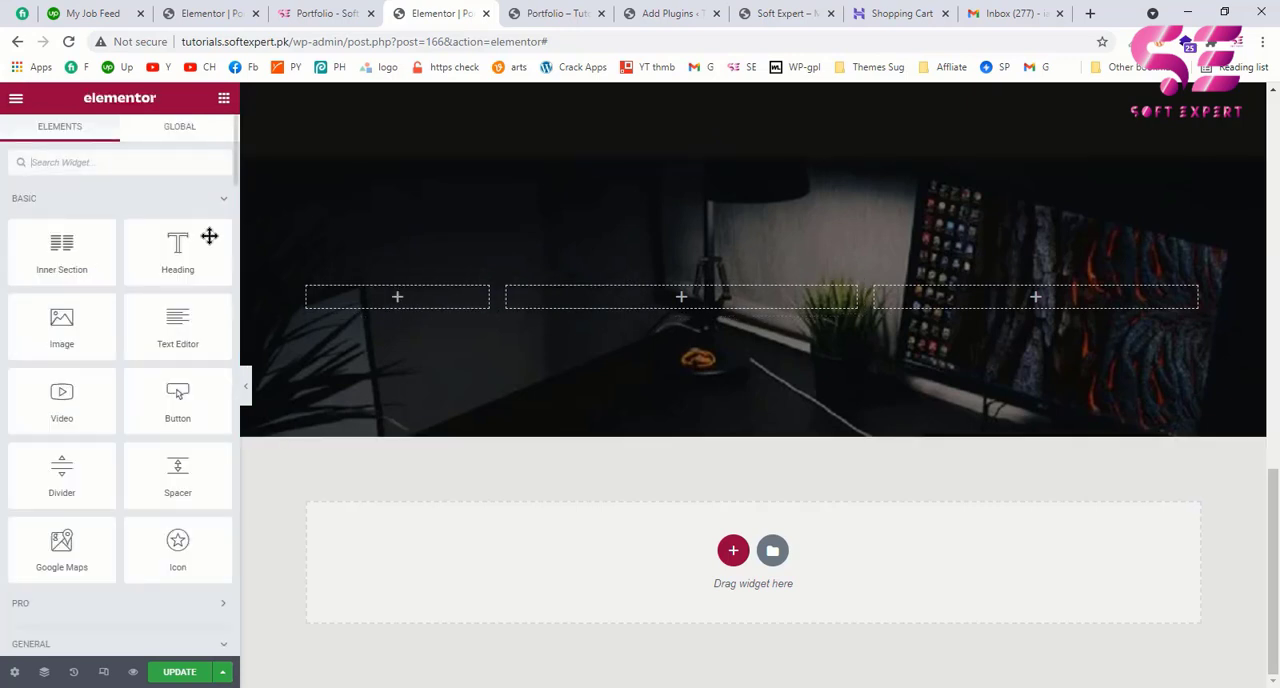
{"action": "left_click_drag", "start_coordinate": [170, 257], "coordinate": [341, 294]}
{"action": "triple_click", "coordinate": [135, 266]}
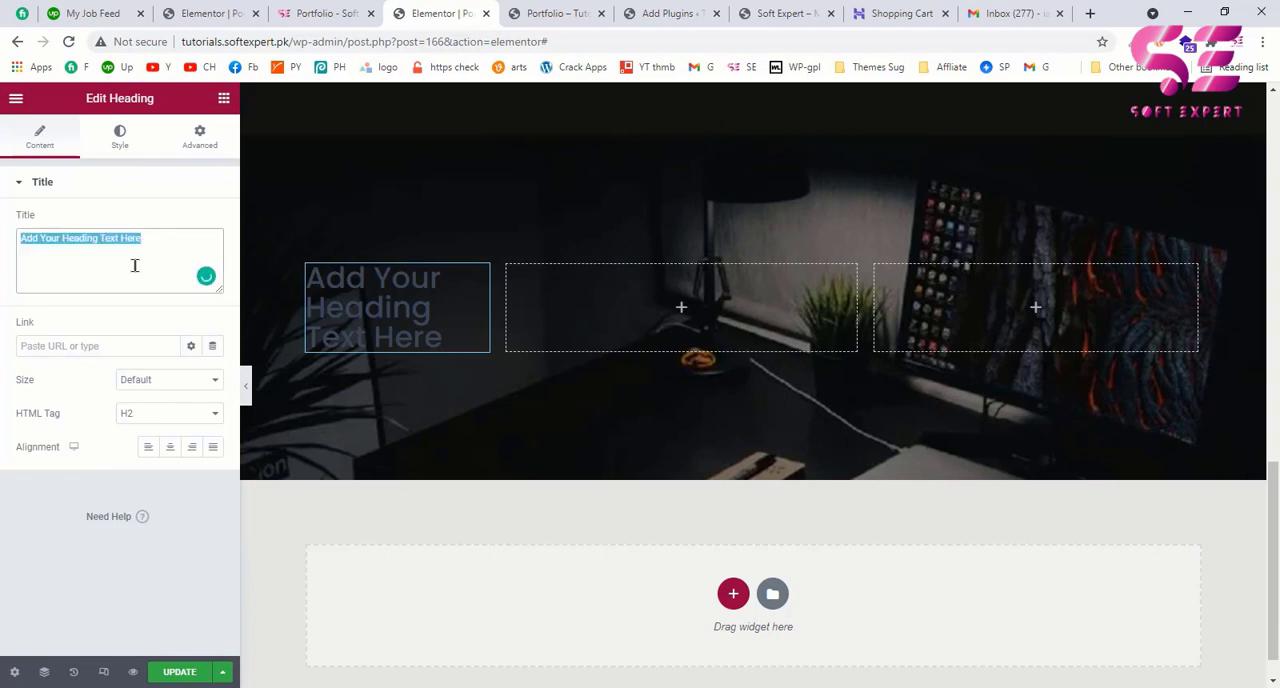
{"action": "type", "text": "What I love to do"}
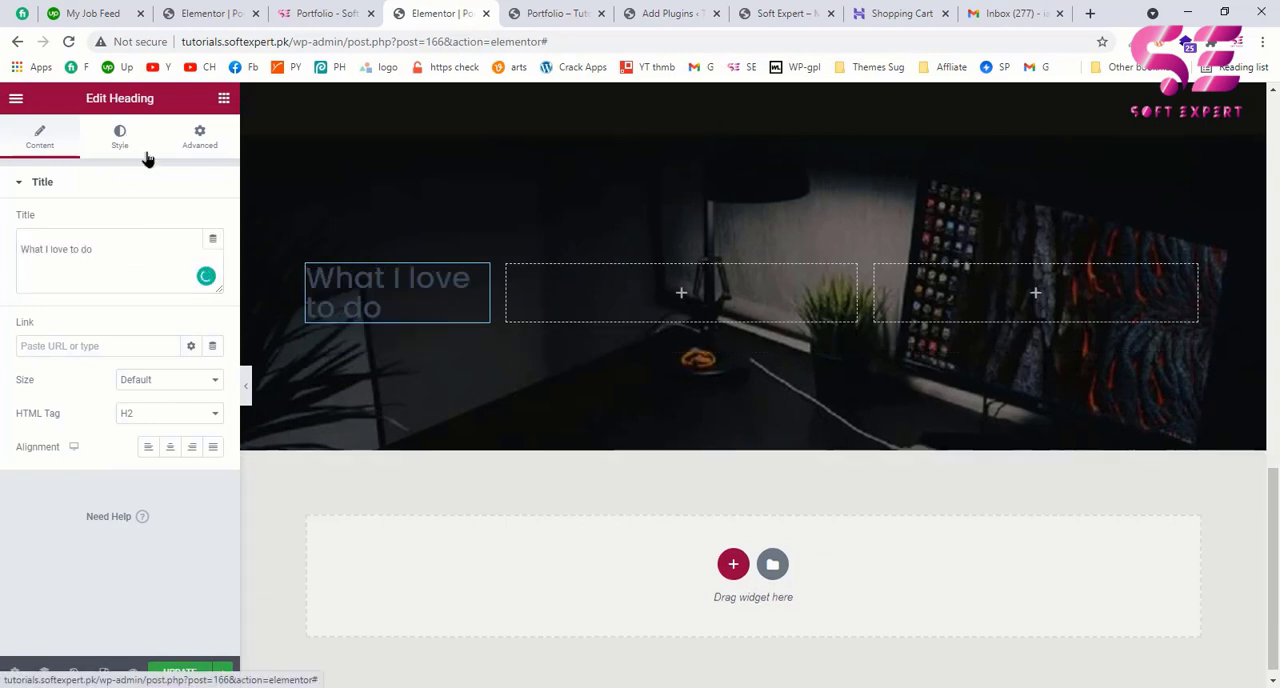
Step: Set the "What I love to do" heading's text color to white and its HTML tag to H1
{"action": "left_click", "coordinate": [120, 137]}
{"action": "left_click", "coordinate": [213, 222]}
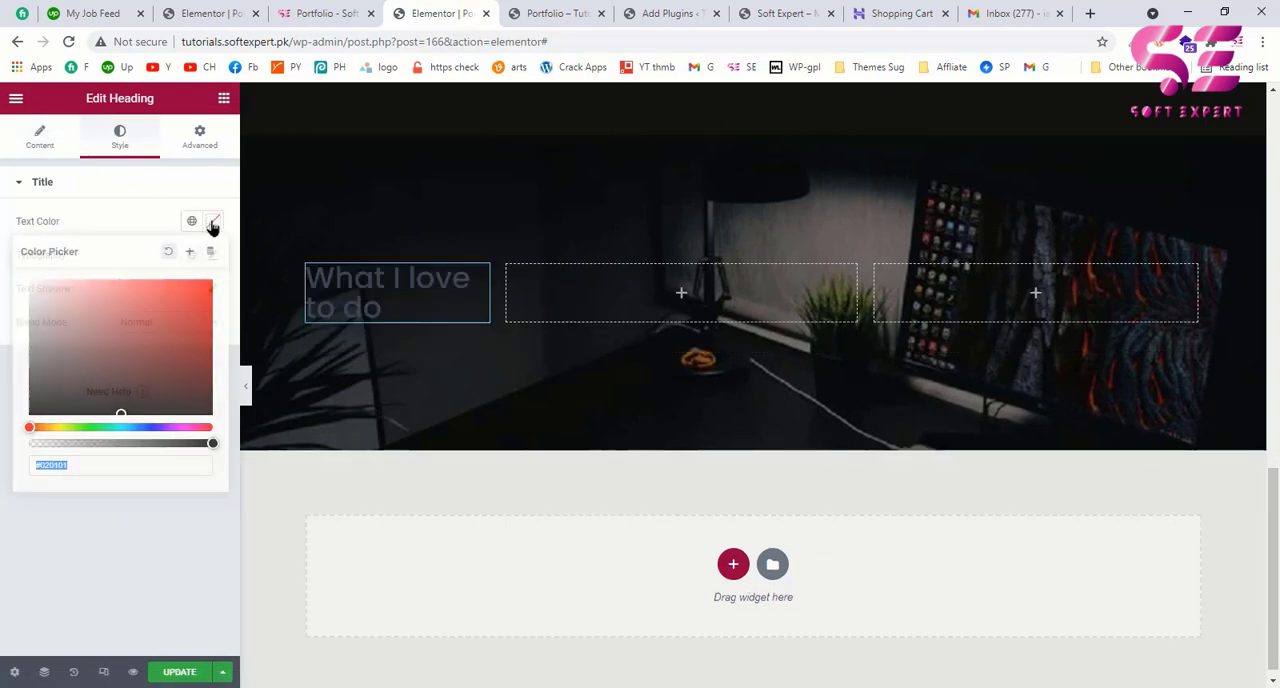
{"action": "left_click_drag", "start_coordinate": [110, 308], "coordinate": [2, 274]}
{"action": "left_click", "coordinate": [27, 146]}
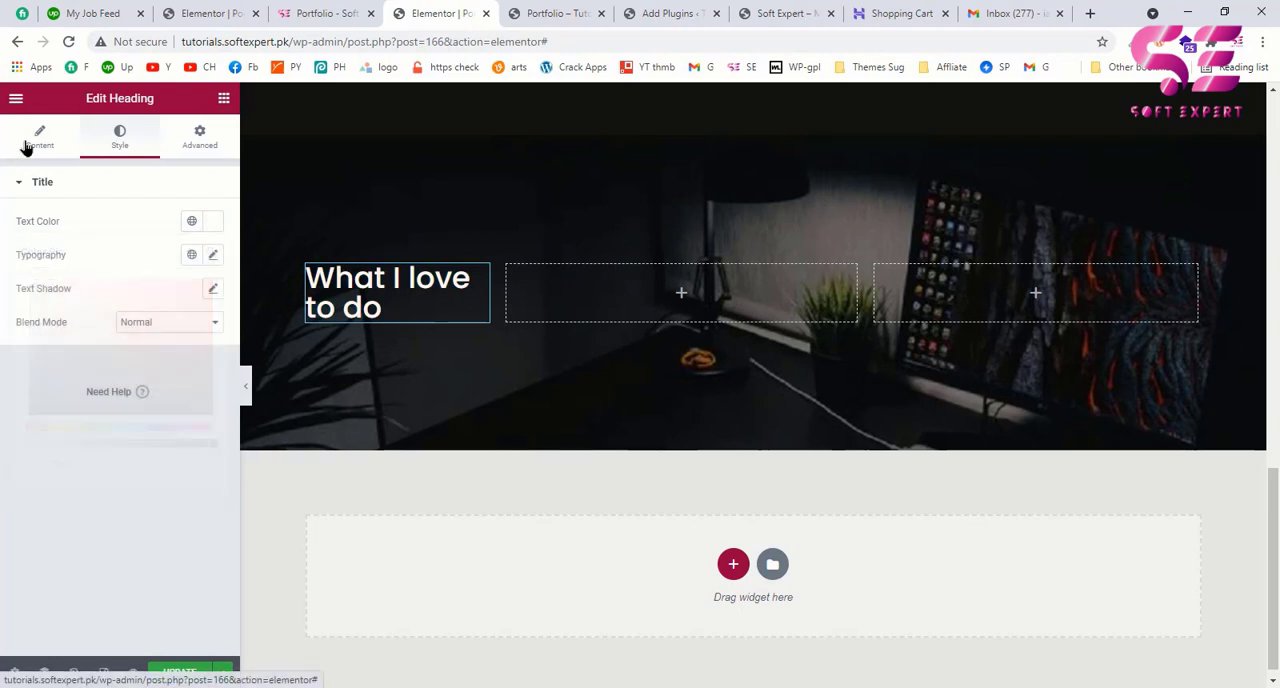
{"action": "left_click", "coordinate": [153, 417]}
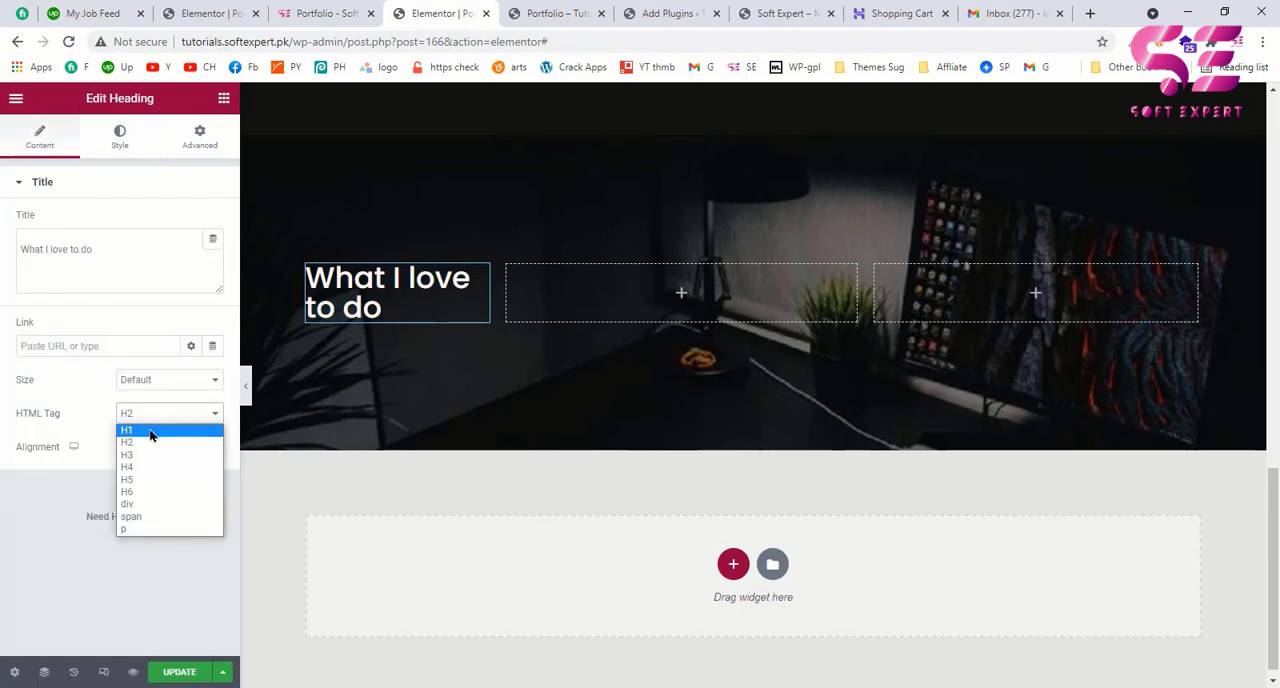
{"action": "left_click", "coordinate": [149, 429]}
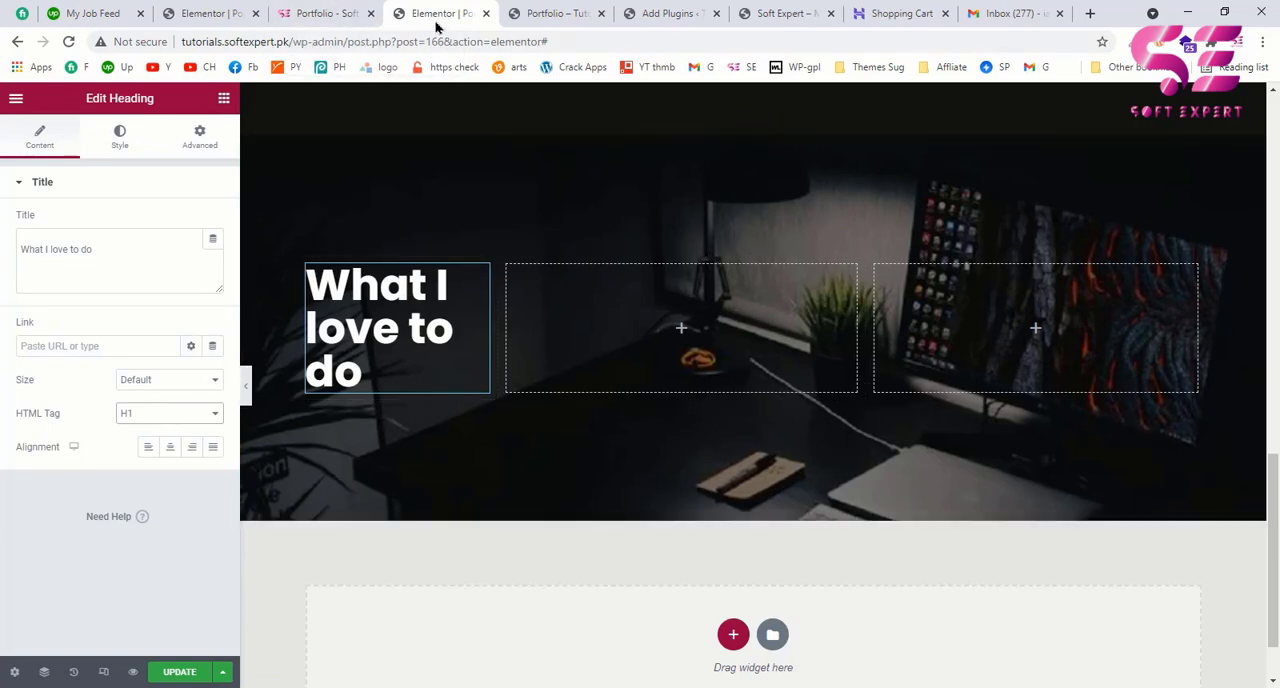
Step: Check the Website Development block on the example page and add an Icon Box without its icon to the middle column
{"action": "left_click", "coordinate": [330, 12]}
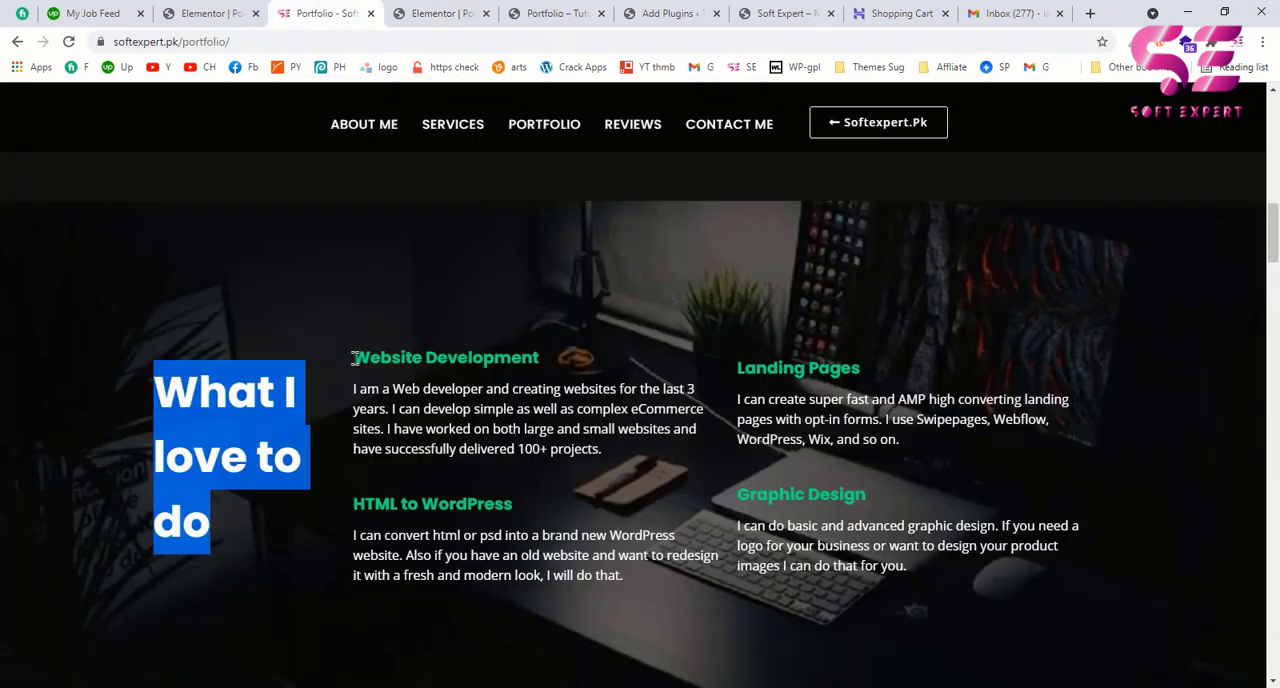
{"action": "left_click_drag", "start_coordinate": [354, 358], "coordinate": [619, 454]}
{"action": "left_click", "coordinate": [619, 454]}
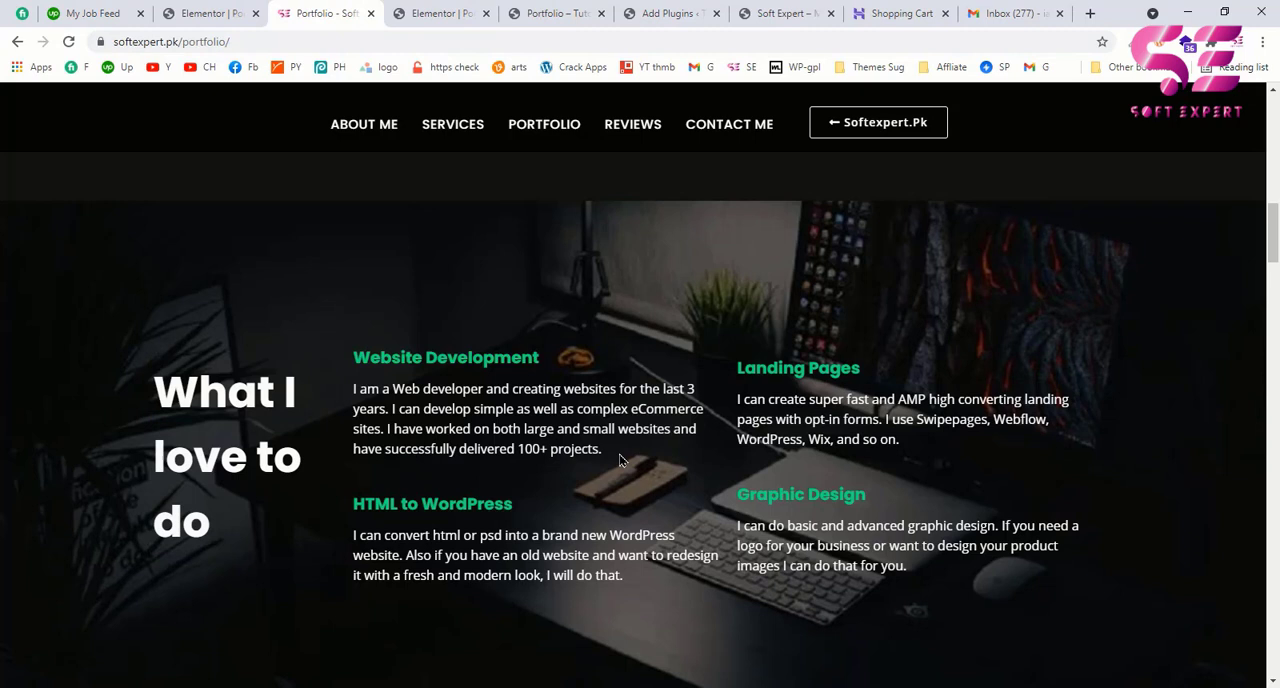
{"action": "left_click", "coordinate": [446, 12]}
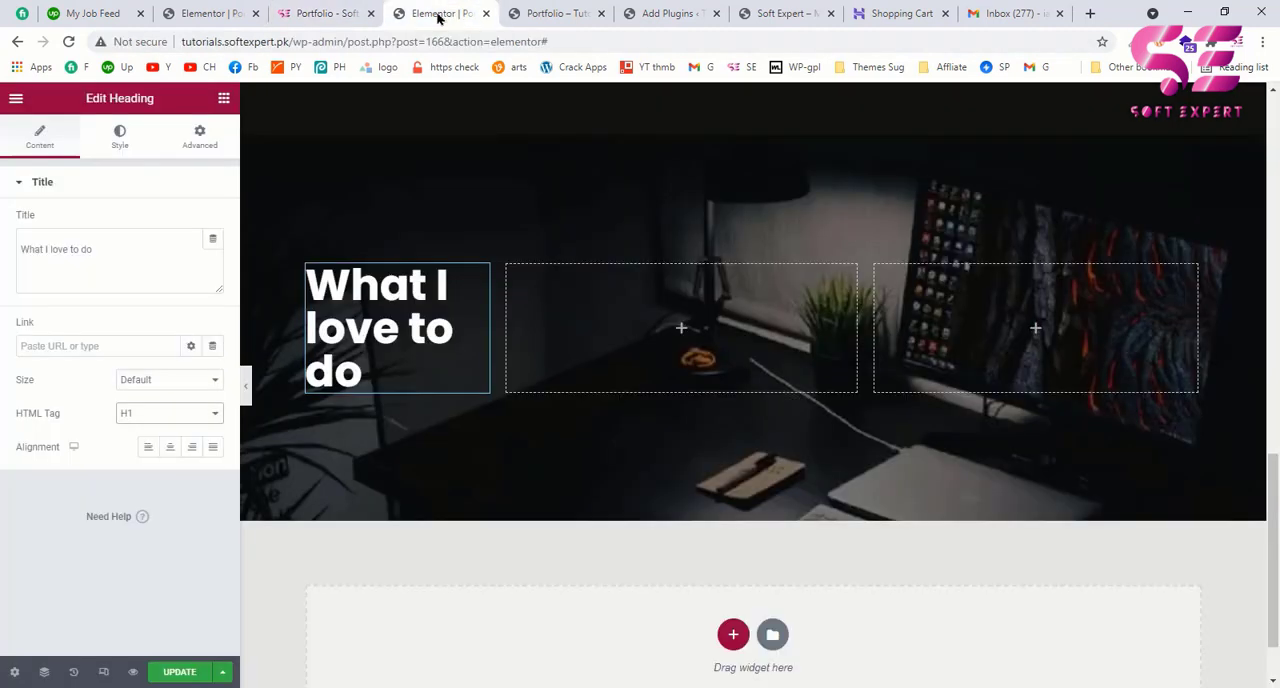
{"action": "left_click", "coordinate": [224, 100]}
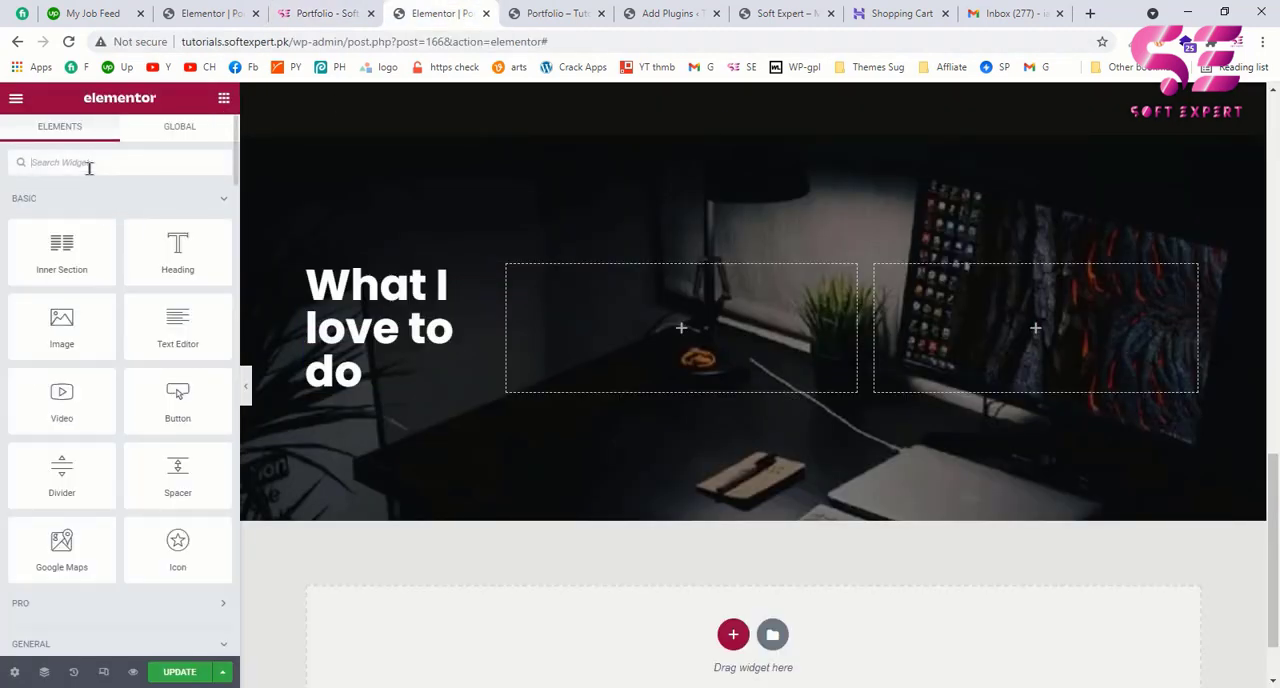
{"action": "type", "text": "ICON"}
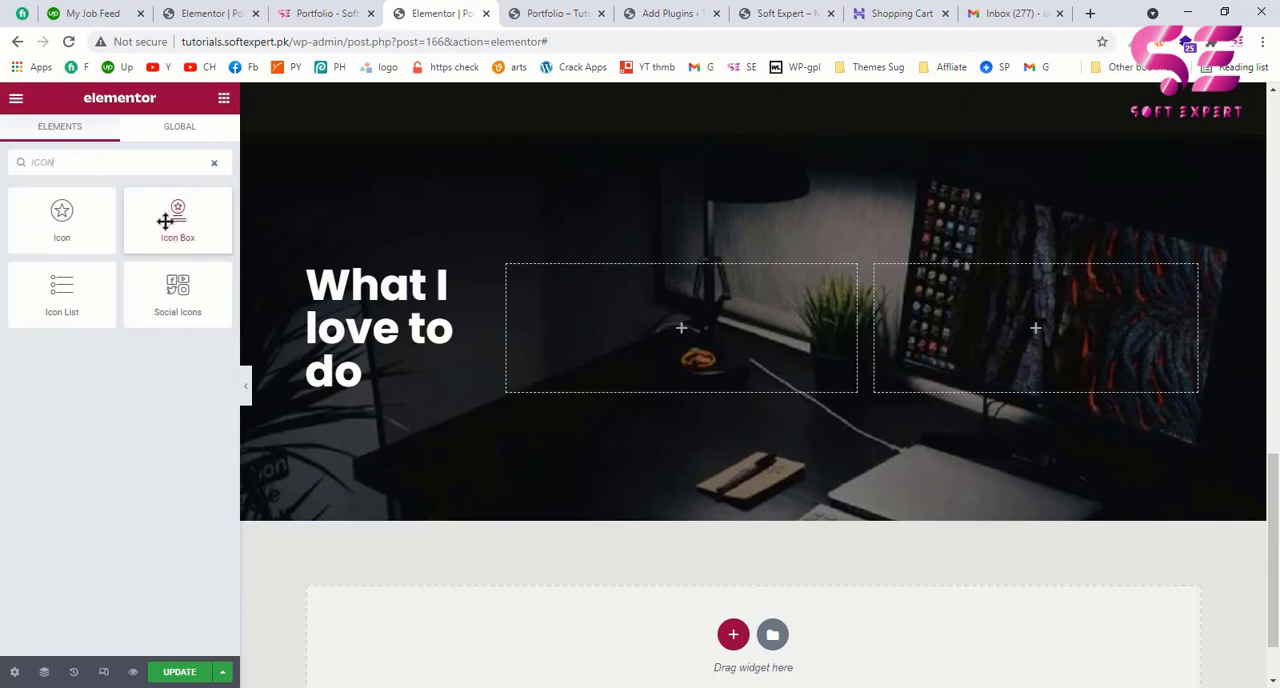
{"action": "left_click_drag", "start_coordinate": [166, 221], "coordinate": [574, 329]}
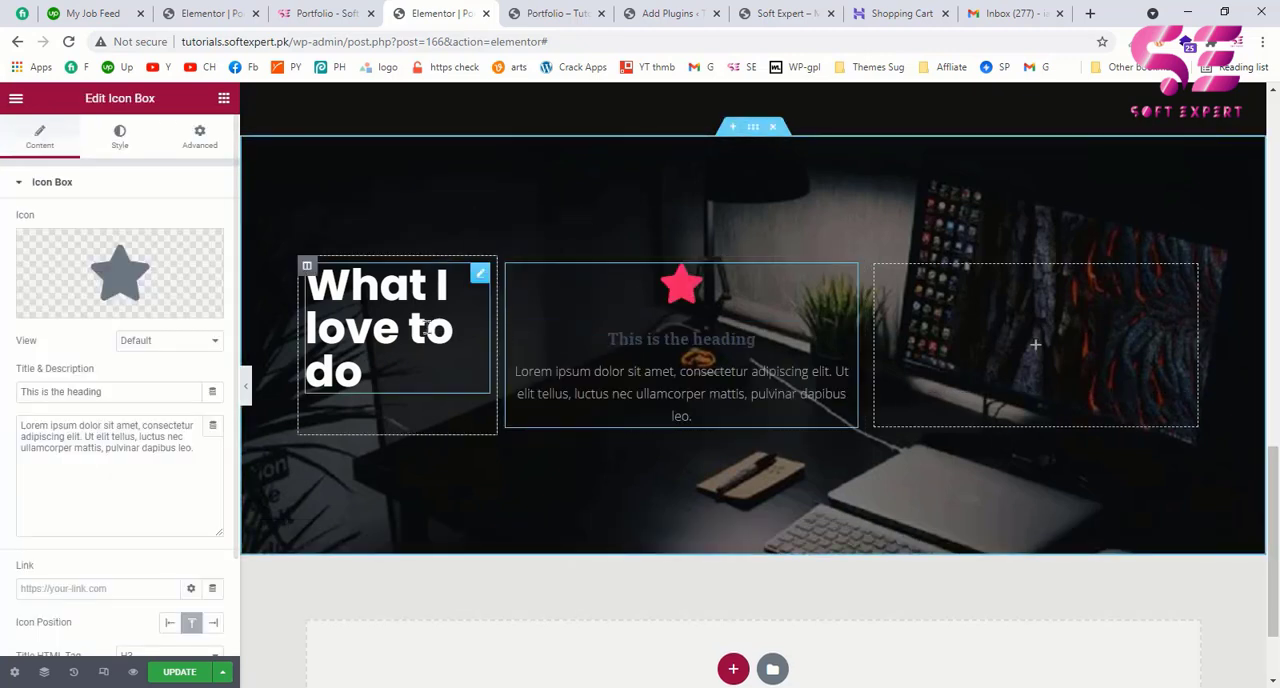
{"action": "mouse_move", "coordinate": [166, 283]}
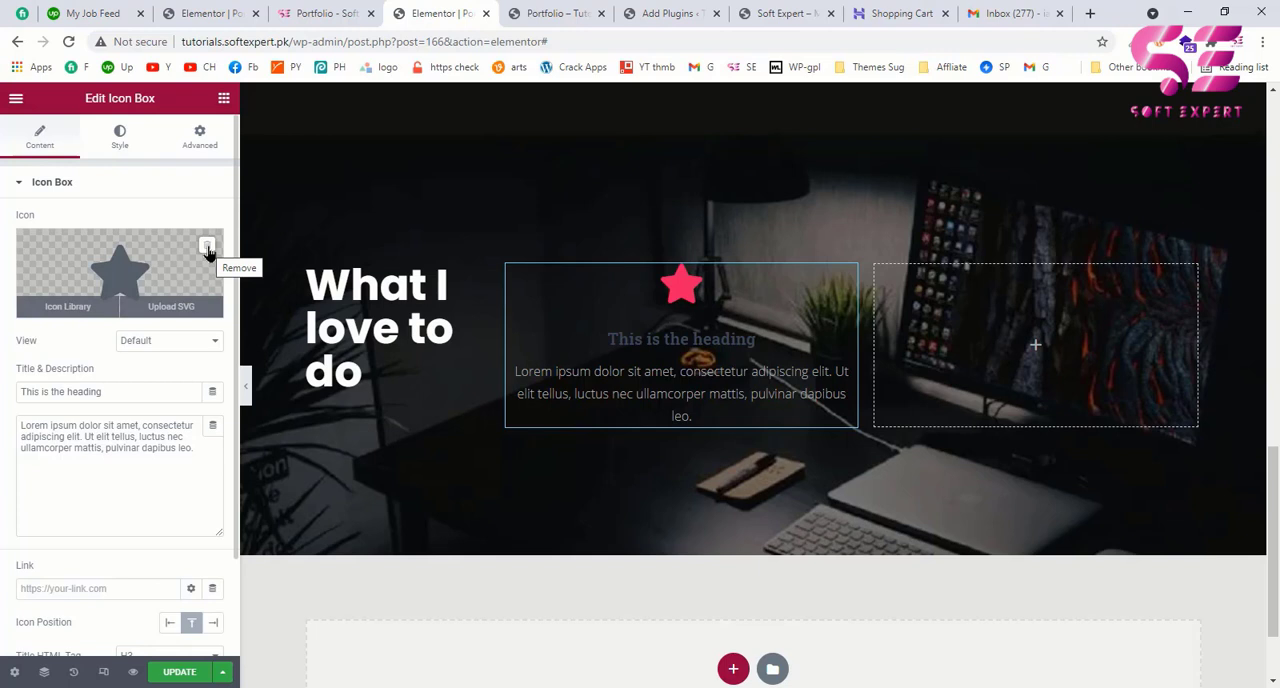
{"action": "left_click", "coordinate": [207, 250]}
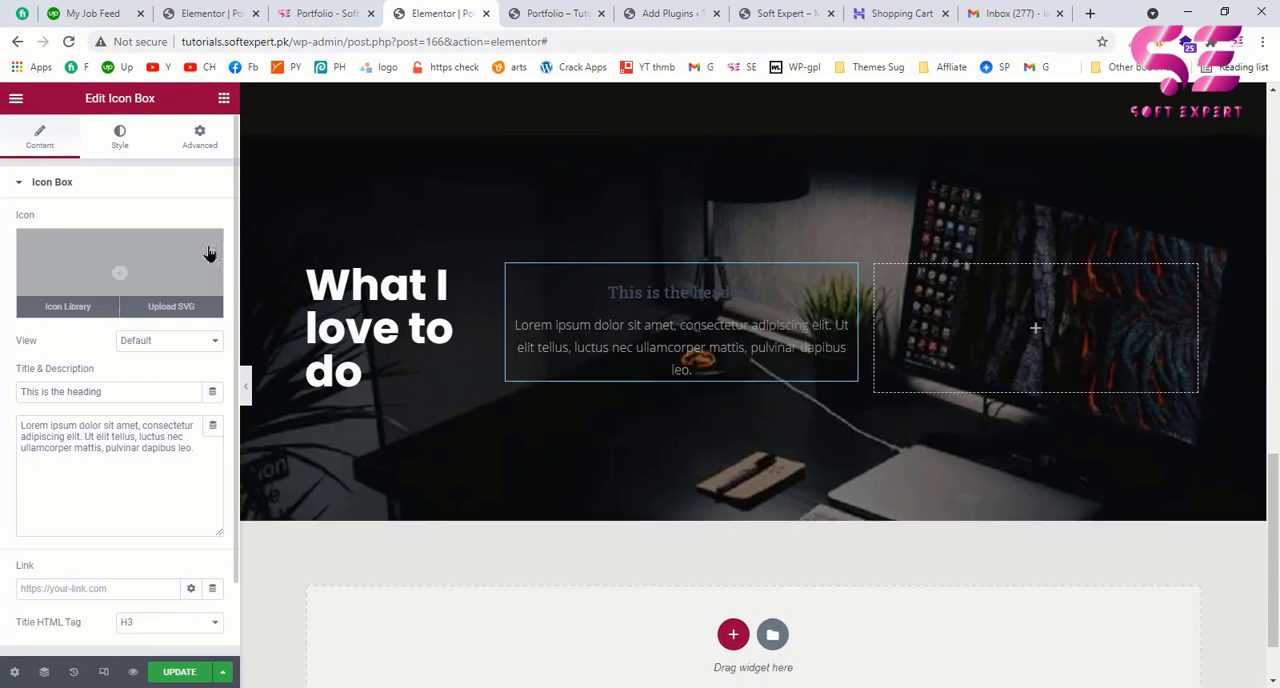
Step: Left-align the icon box content and give its title the green global color
{"action": "scroll", "coordinate": [112, 393], "scroll_direction": "down", "scroll_amount": 1}
{"action": "scroll", "coordinate": [100, 185], "scroll_direction": "up", "scroll_amount": 1}
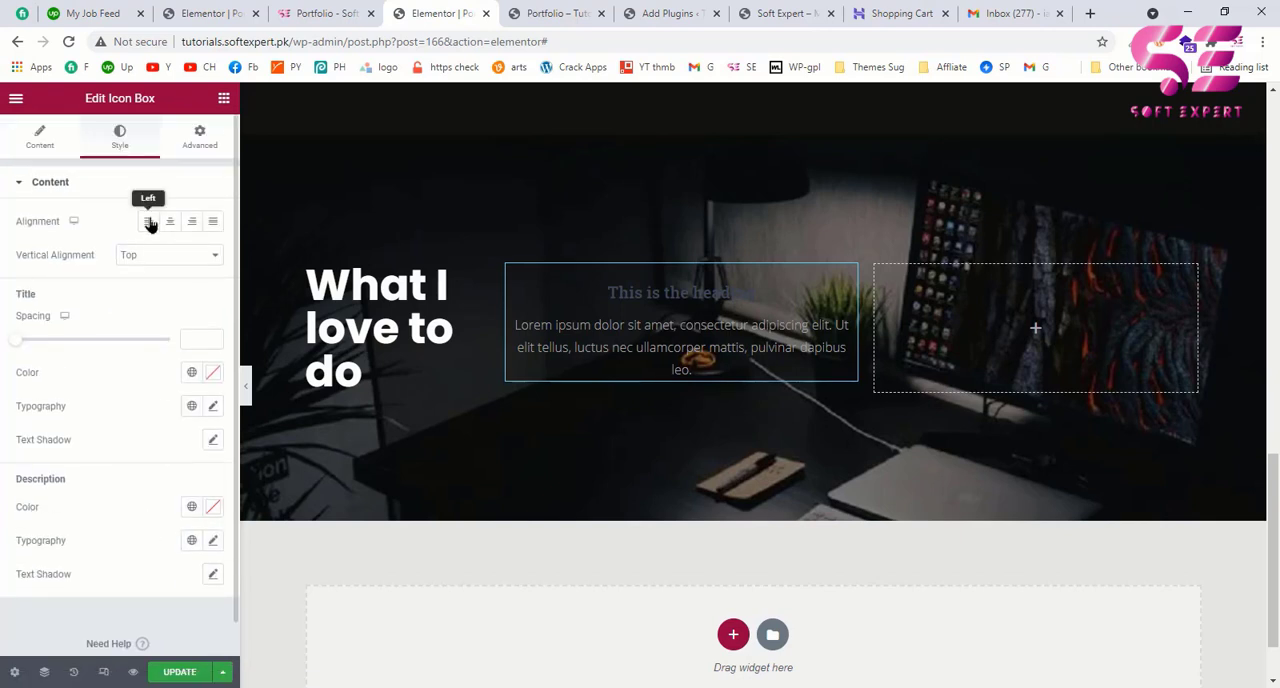
{"action": "left_click", "coordinate": [149, 222]}
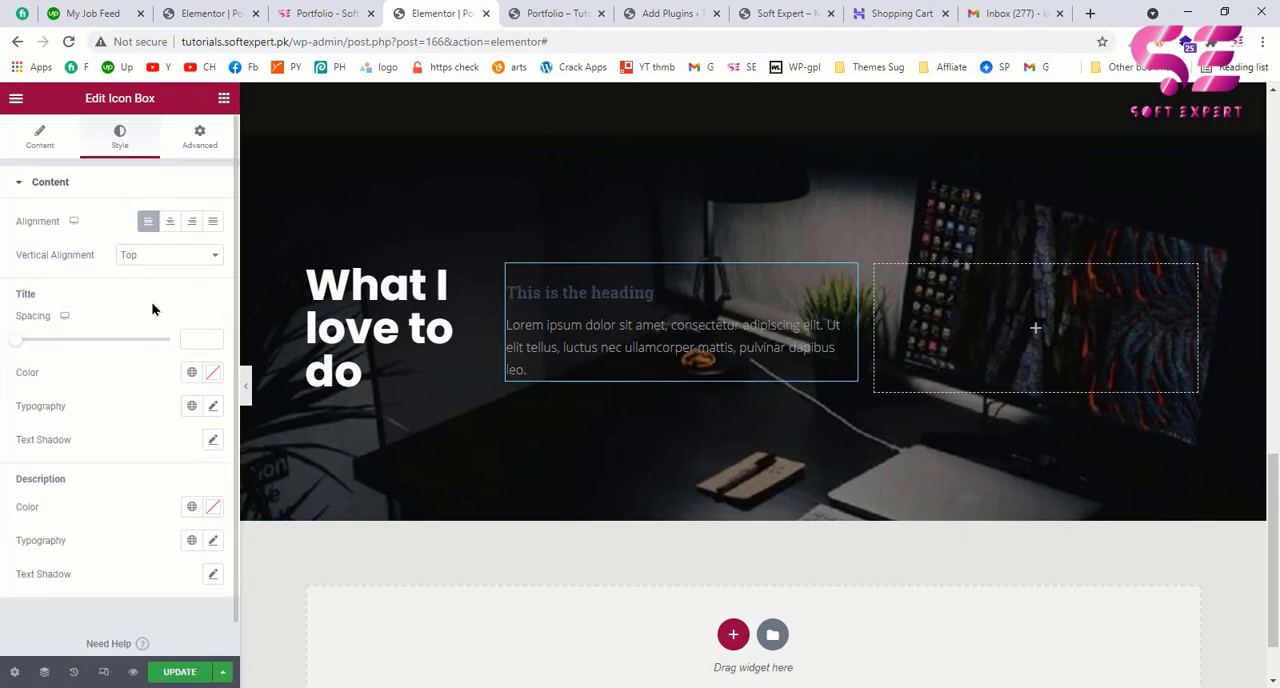
{"action": "left_click", "coordinate": [192, 373]}
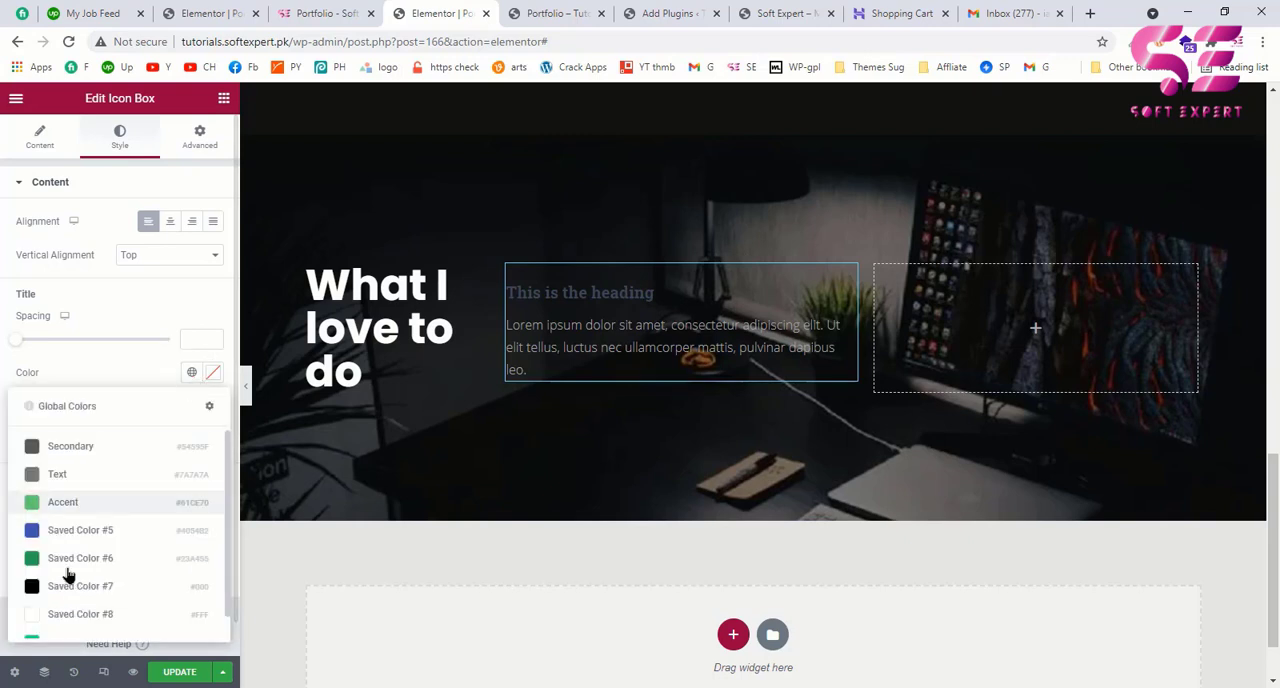
{"action": "scroll", "coordinate": [52, 608], "scroll_direction": "down", "scroll_amount": 1}
{"action": "left_click", "coordinate": [55, 621]}
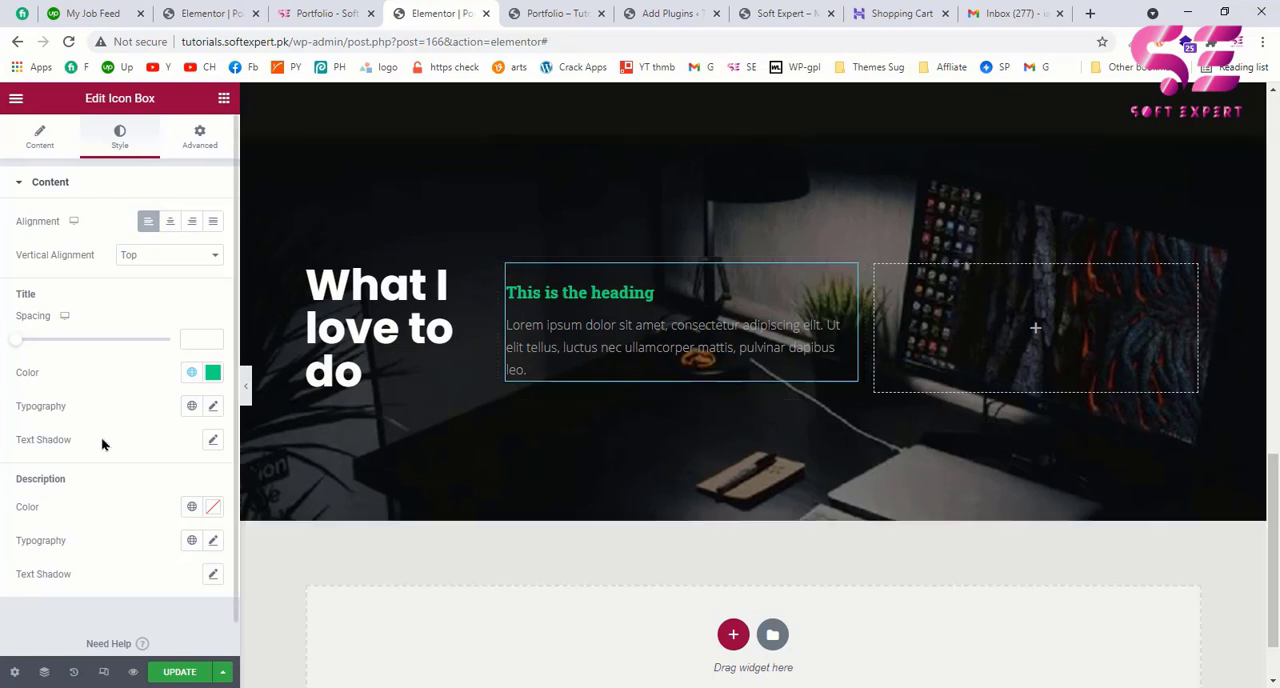
Step: Set the icon box description's color to white (#FFFFFF)
{"action": "scroll", "coordinate": [137, 449], "scroll_direction": "down", "scroll_amount": 1}
{"action": "left_click", "coordinate": [217, 474]}
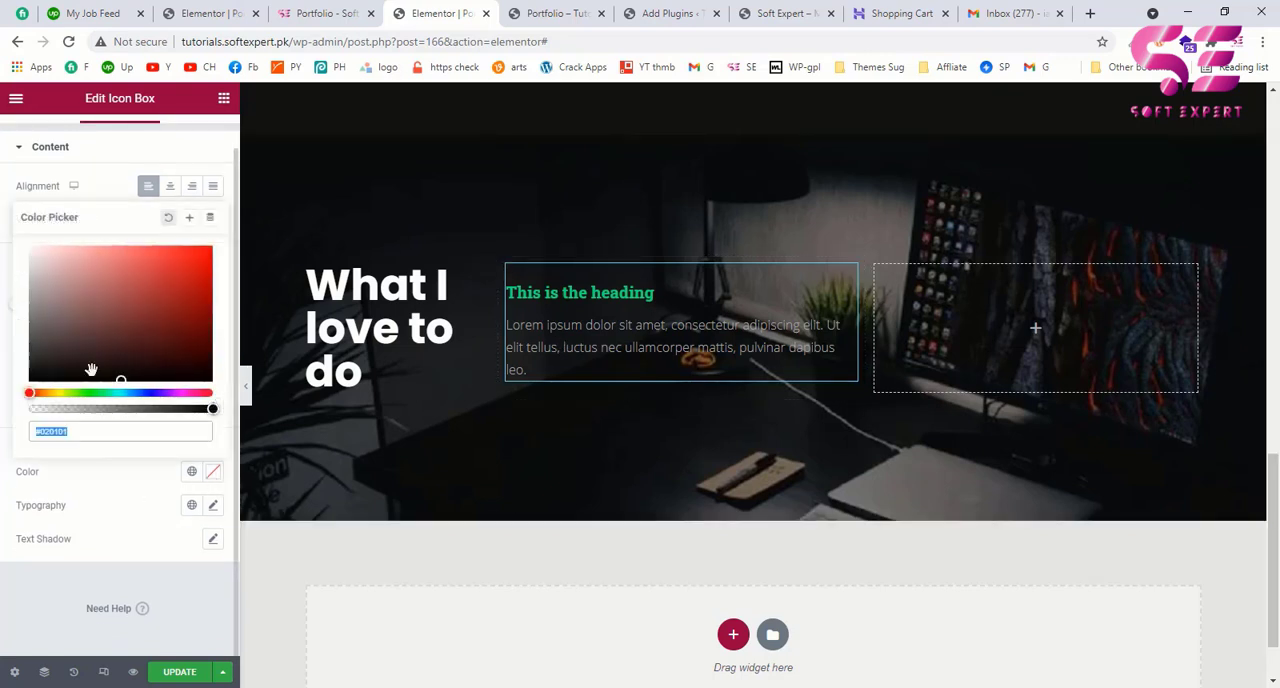
{"action": "left_click_drag", "start_coordinate": [90, 320], "coordinate": [12, 221]}
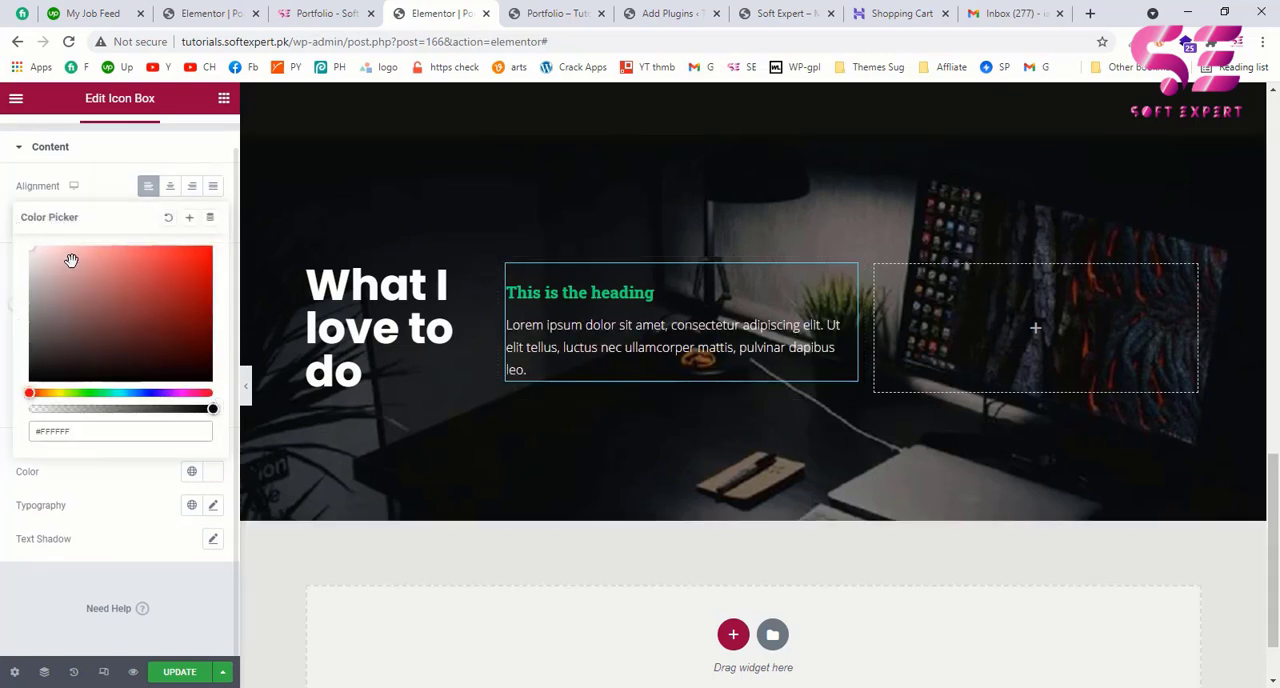
{"action": "left_click", "coordinate": [5, 262]}
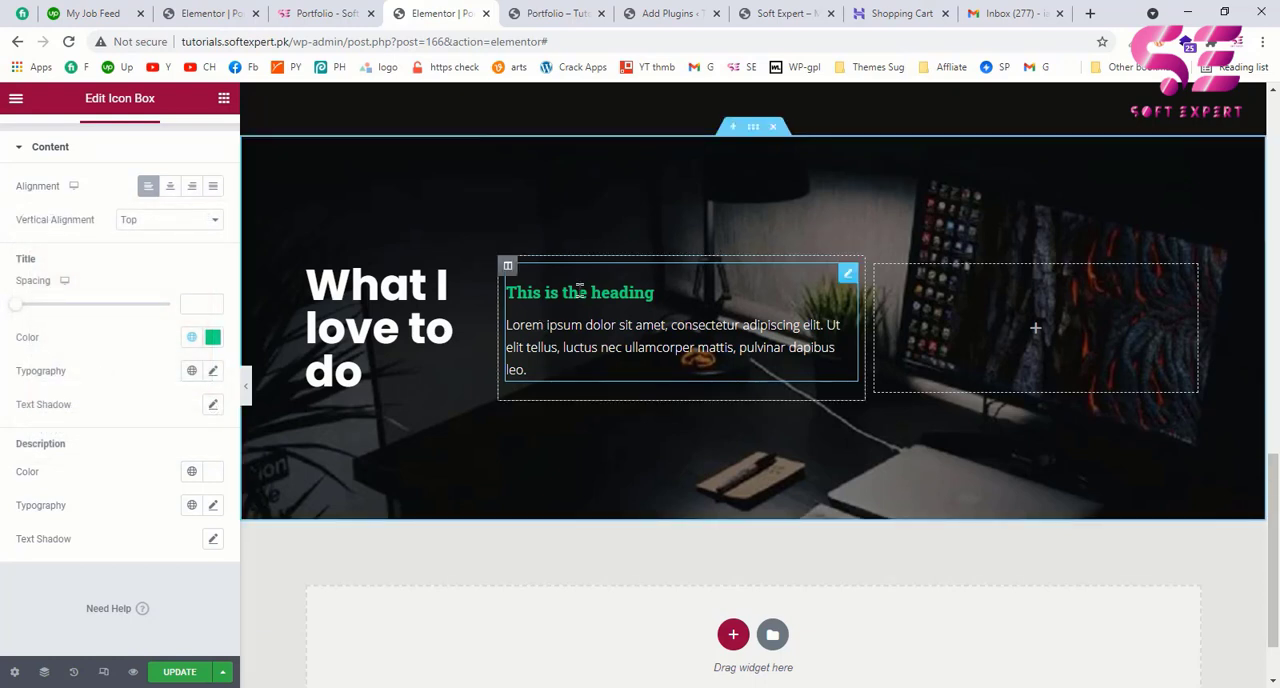
{"action": "scroll", "coordinate": [87, 320], "scroll_direction": "up", "scroll_amount": 1}
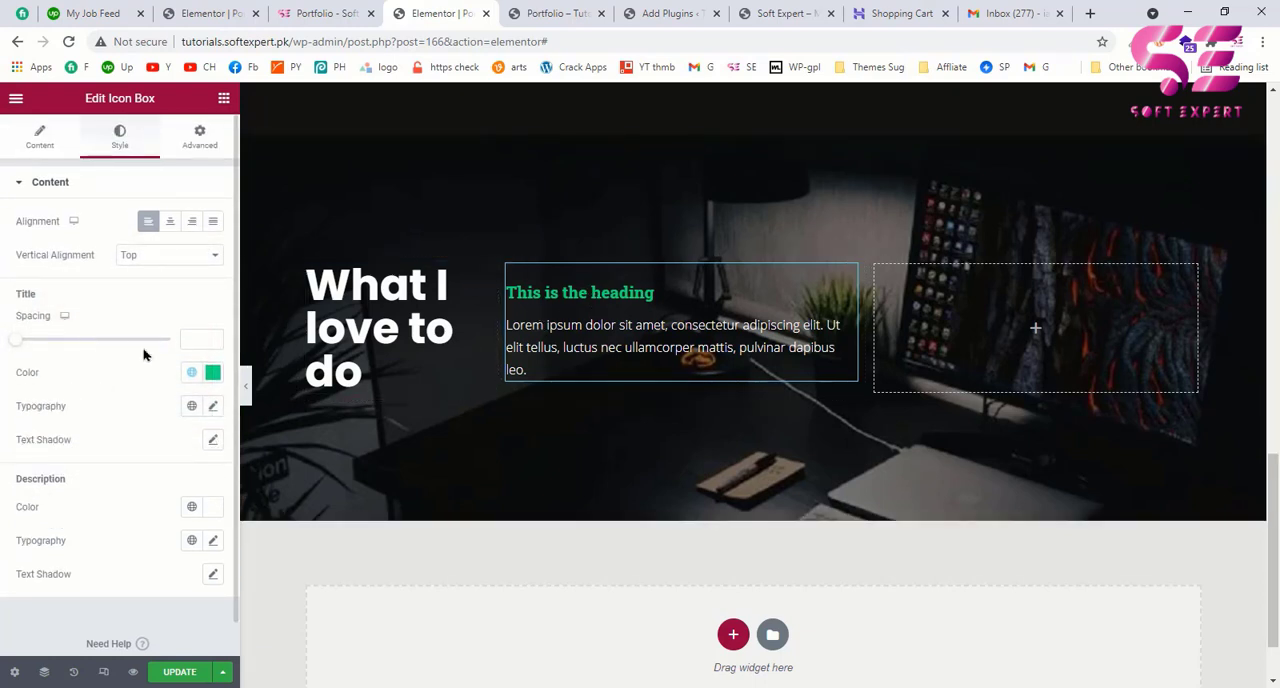
Step: Set the icon box title's font family to Roboto
{"action": "left_click", "coordinate": [213, 407]}
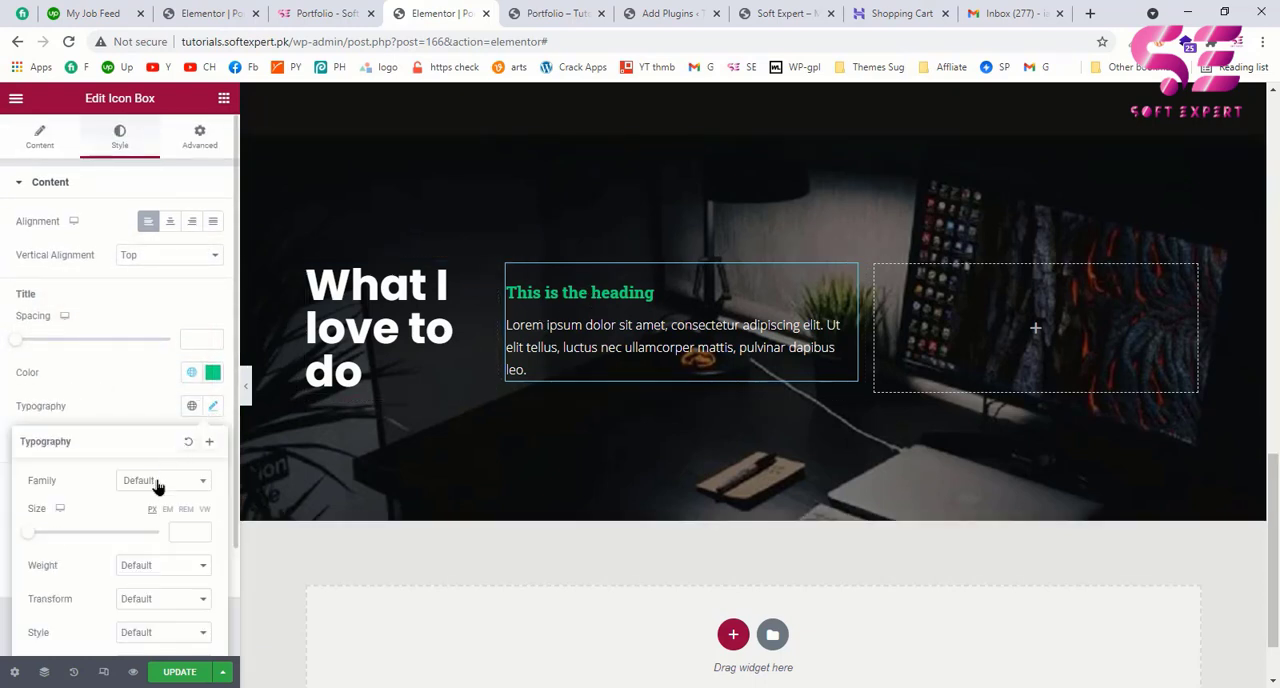
{"action": "left_click", "coordinate": [157, 484]}
{"action": "type", "text": "ROB"}
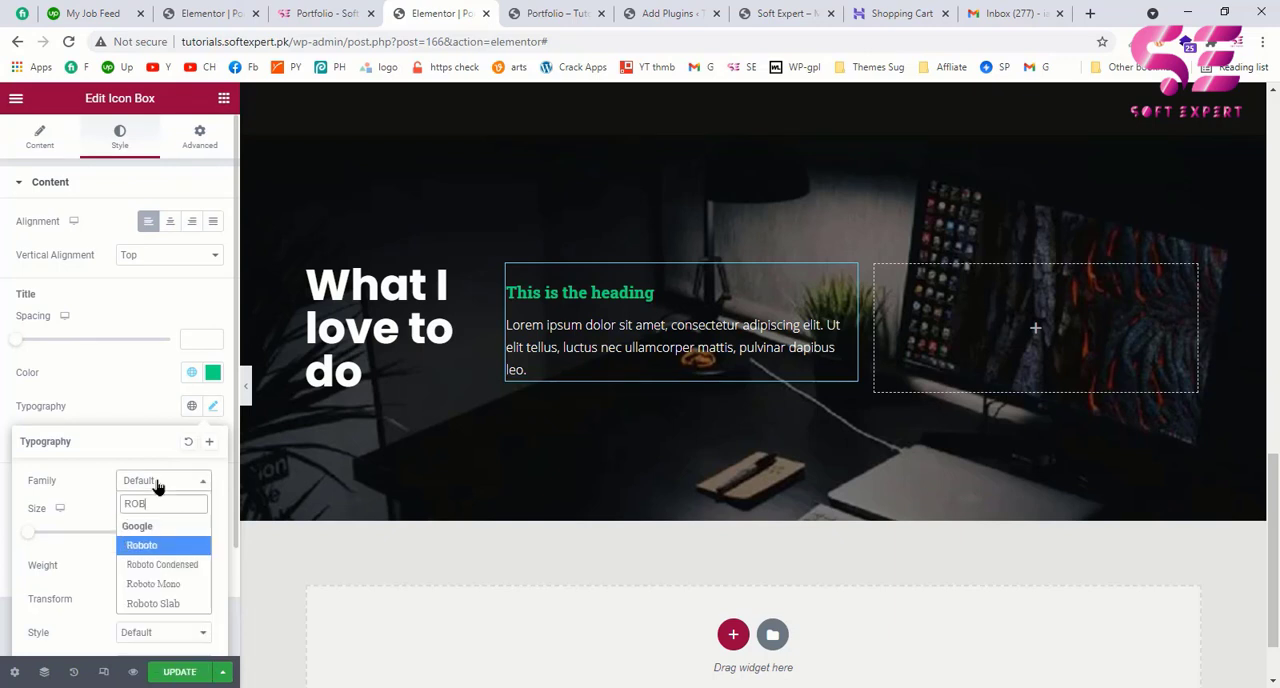
{"action": "left_click", "coordinate": [142, 545]}
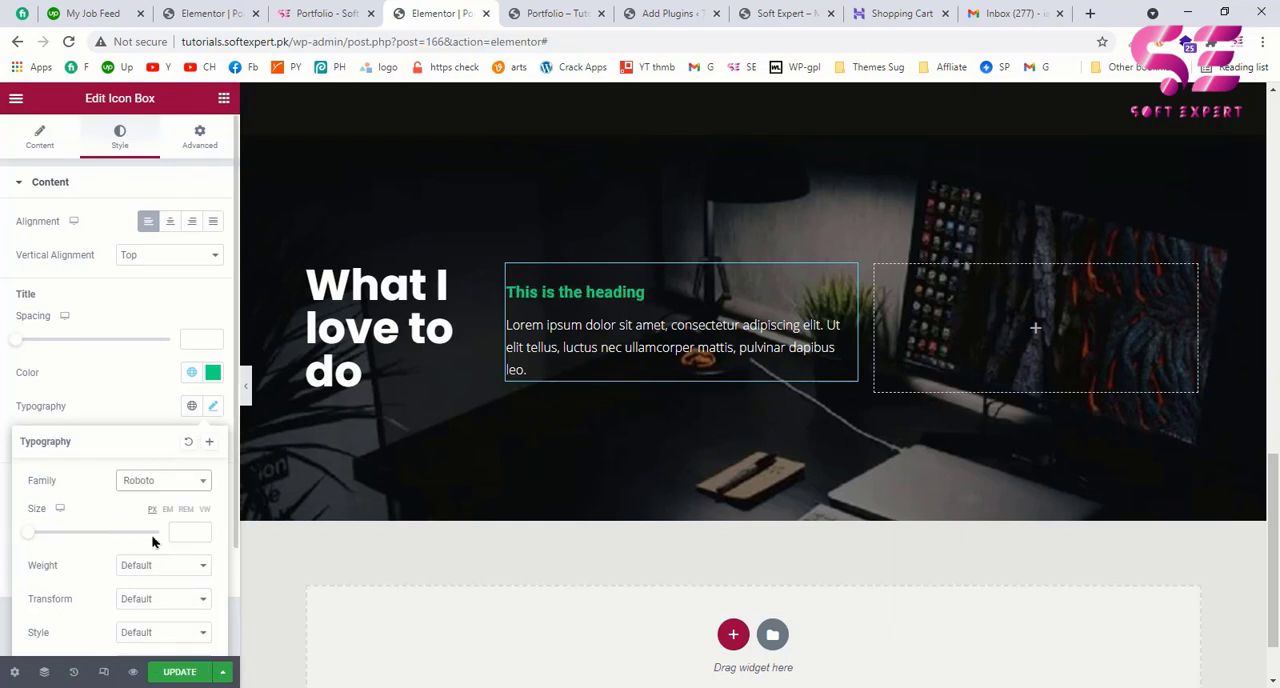
{"action": "left_click", "coordinate": [150, 395]}
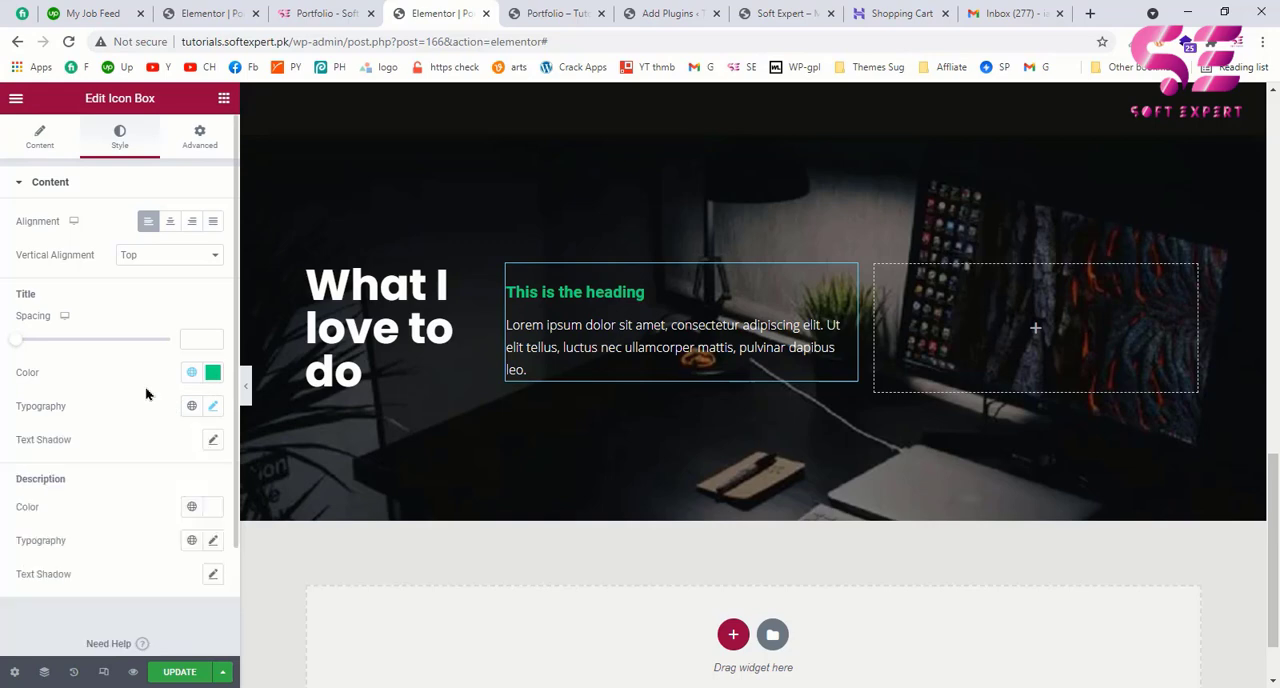
Step: Review the Website Development title and description on the example page and return to the Elementor editor
{"action": "left_click", "coordinate": [322, 12]}
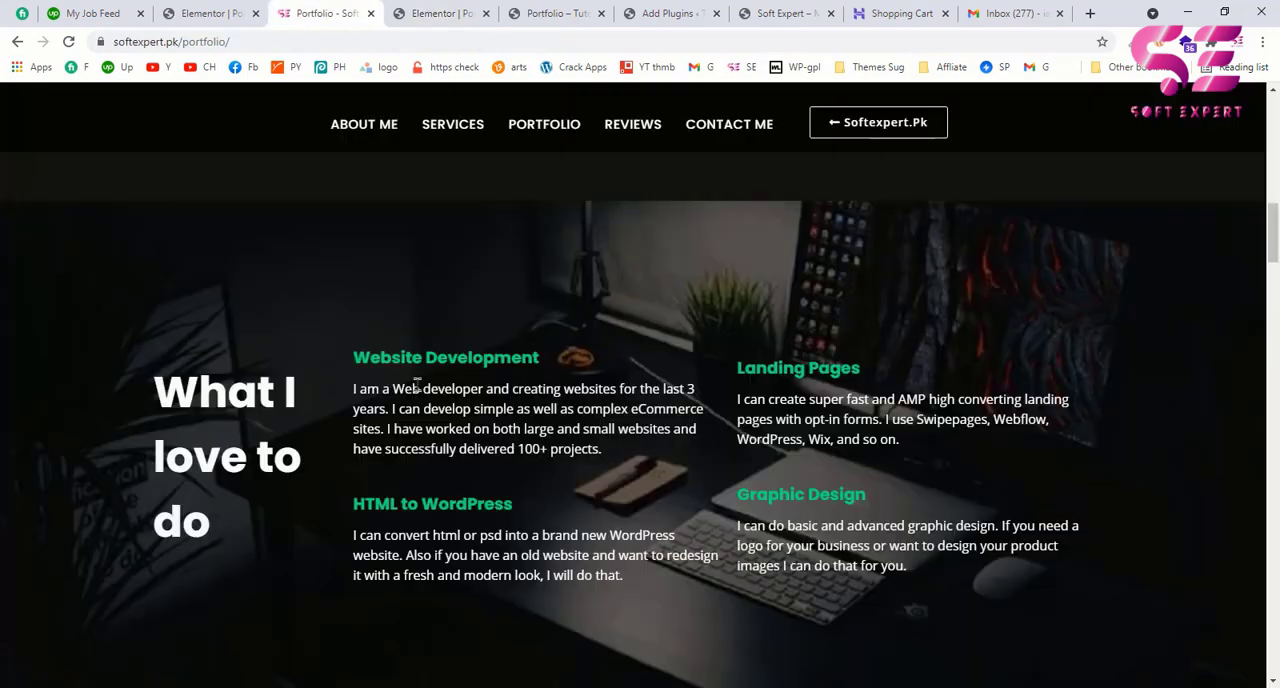
{"action": "left_click_drag", "start_coordinate": [361, 366], "coordinate": [605, 450]}
{"action": "left_click", "coordinate": [605, 450]}
{"action": "left_click", "coordinate": [459, 10]}
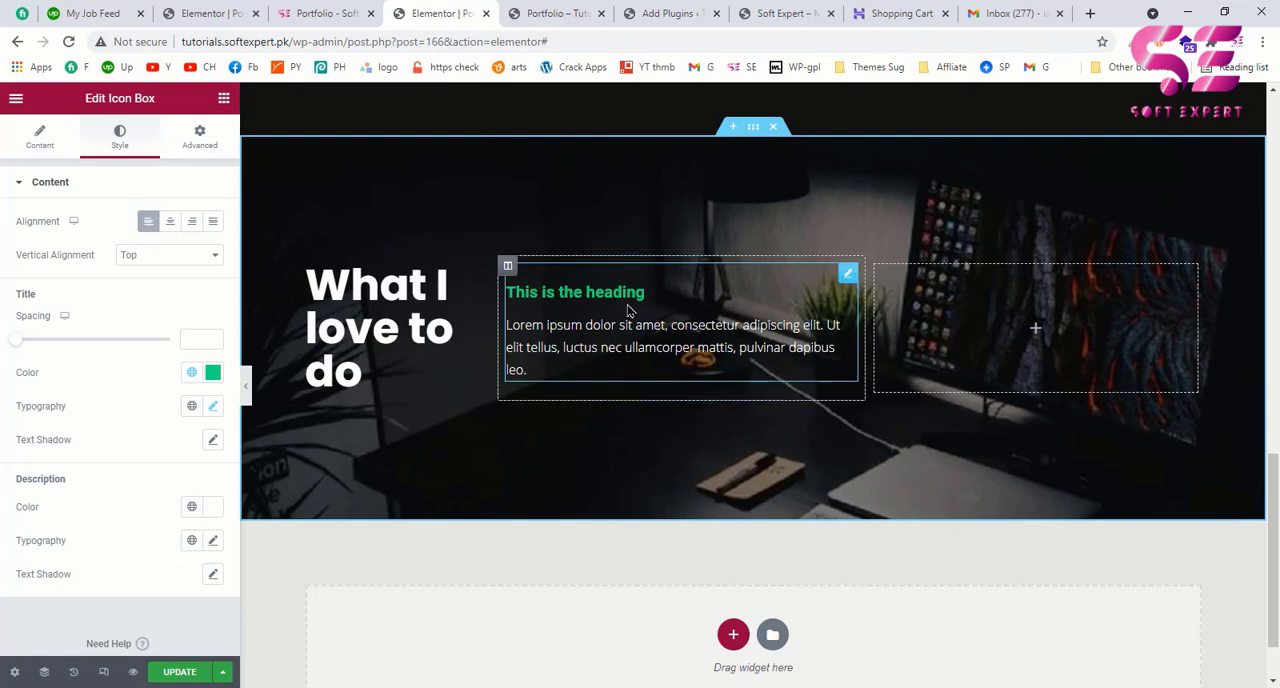
Step: Change the icon box title to YOUR OWN TITLE and select its description text
{"action": "left_click", "coordinate": [40, 136]}
{"action": "left_click_drag", "start_coordinate": [128, 394], "coordinate": [0, 398]}
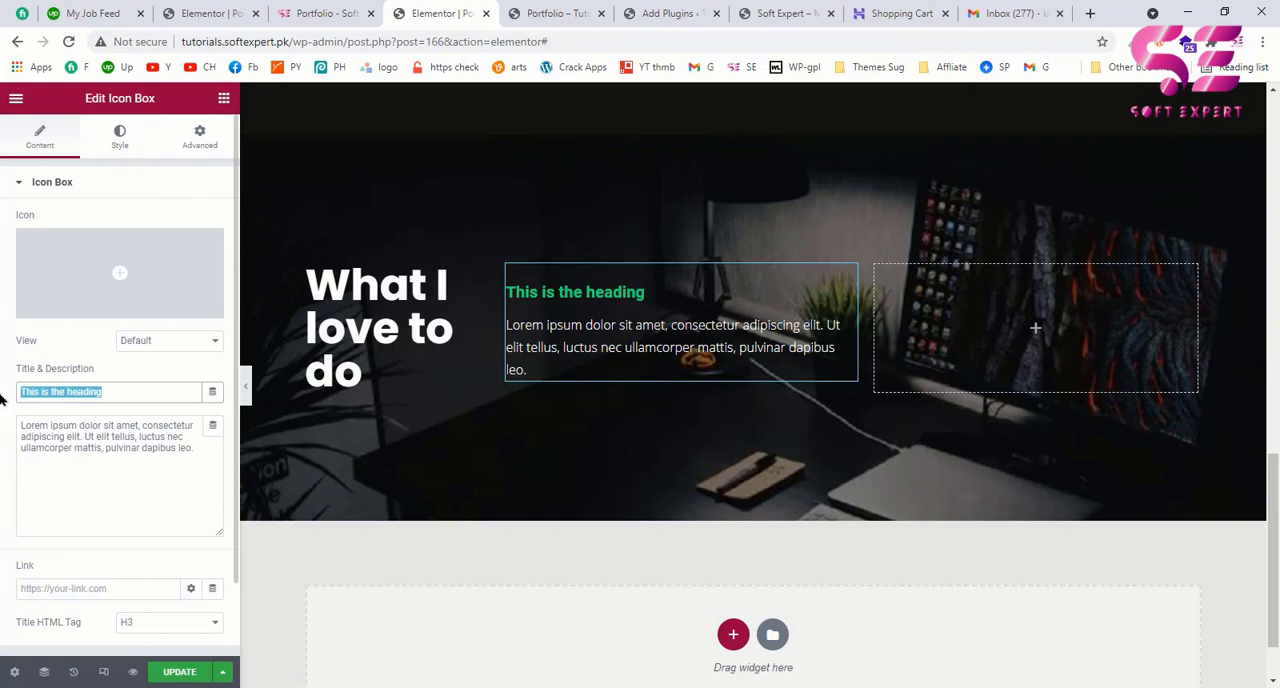
{"action": "type", "text": "yOUR OWN TITLE"}
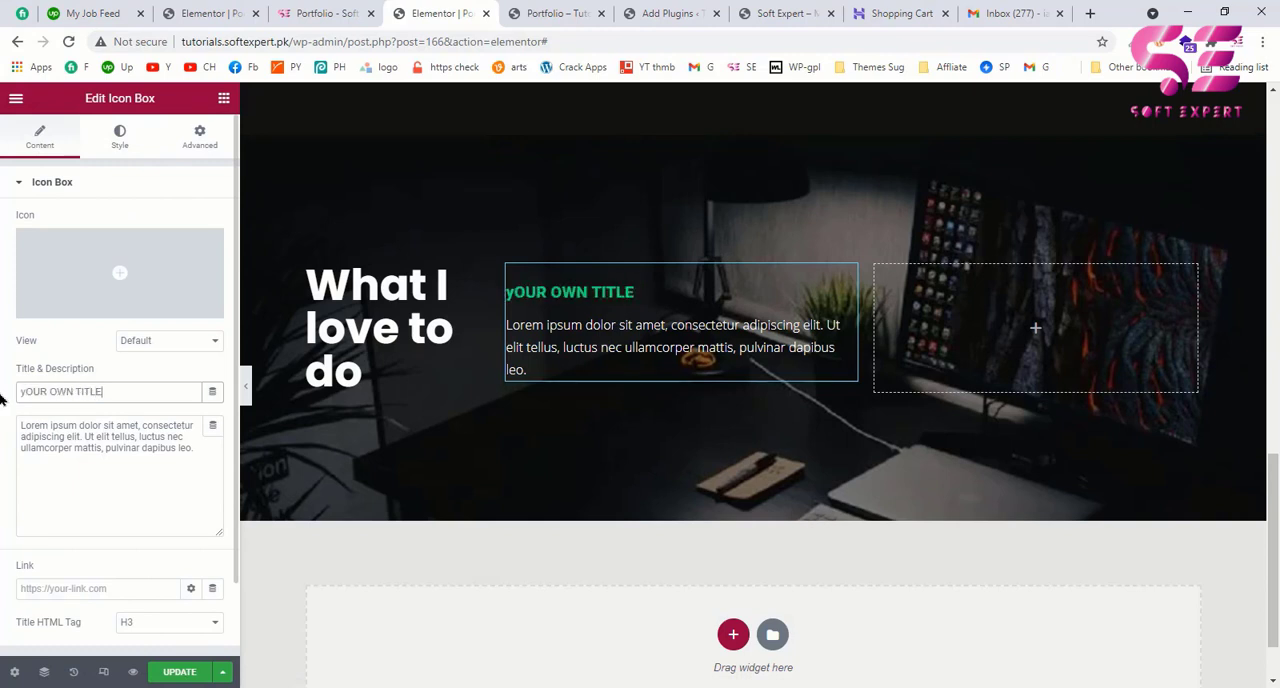
{"action": "left_click", "coordinate": [66, 437]}
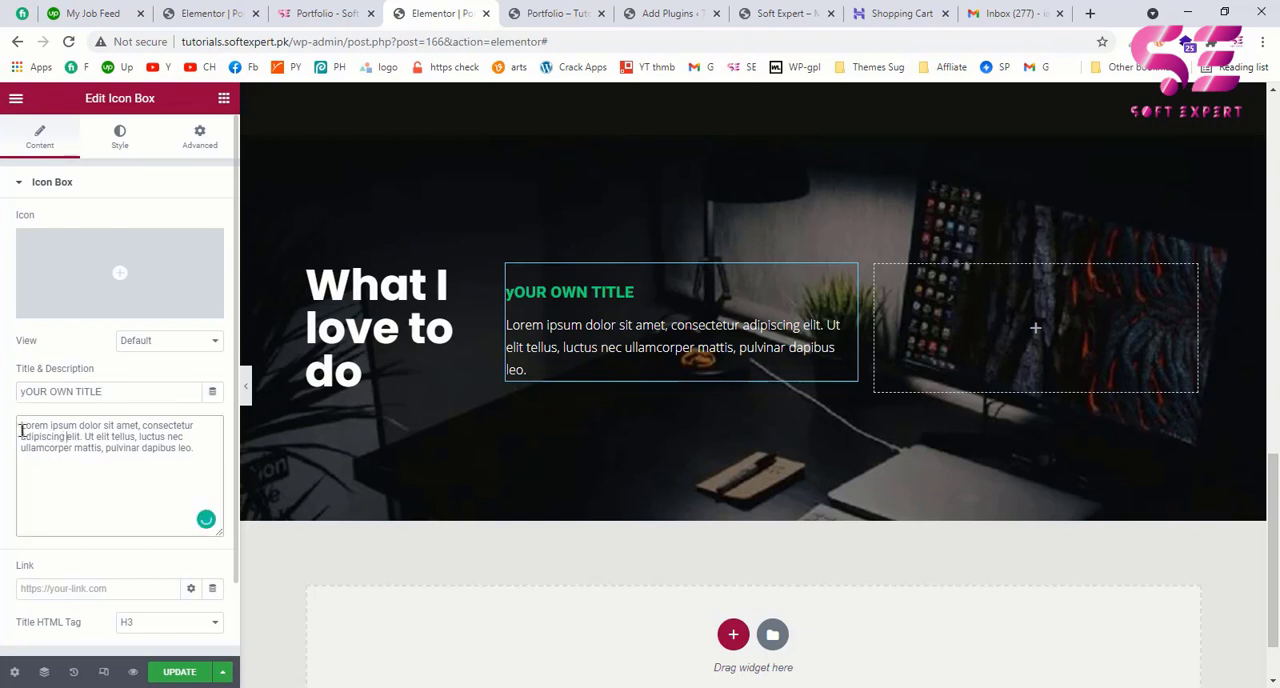
{"action": "left_click_drag", "start_coordinate": [20, 426], "coordinate": [195, 448]}
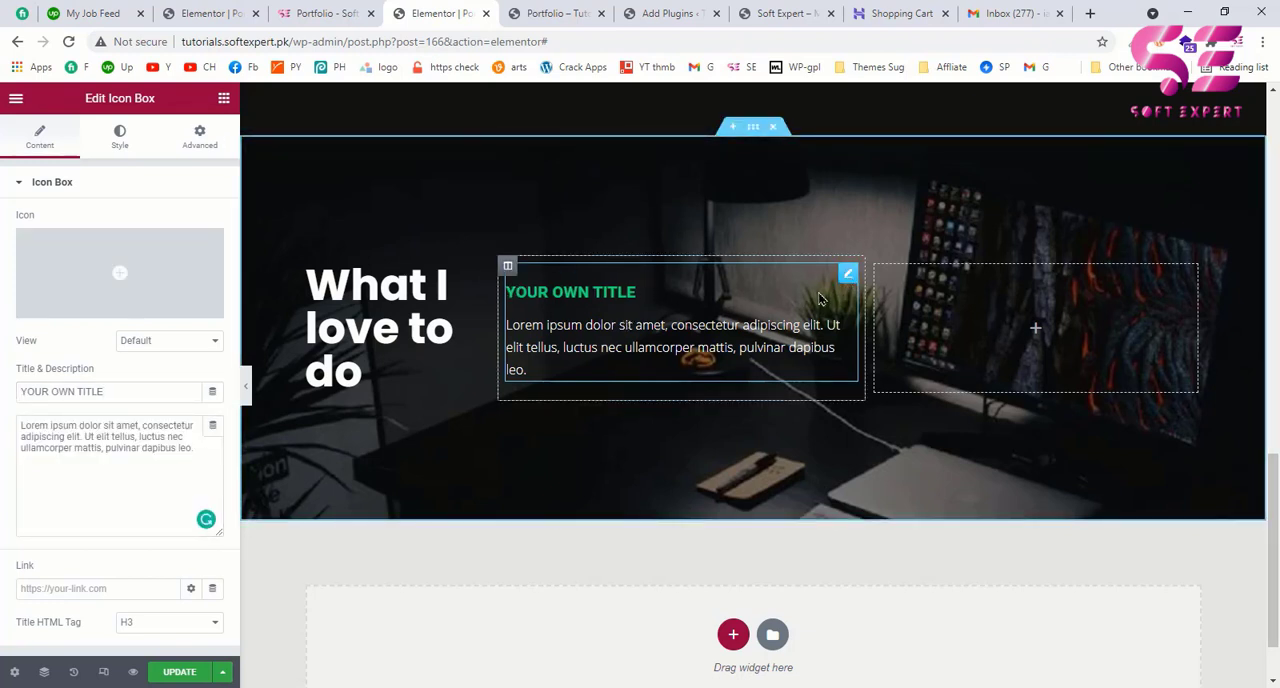
Step: Replay the services section's entrance effect on the example page and give the icon box a Fade In Right entrance animation
{"action": "left_click", "coordinate": [328, 14]}
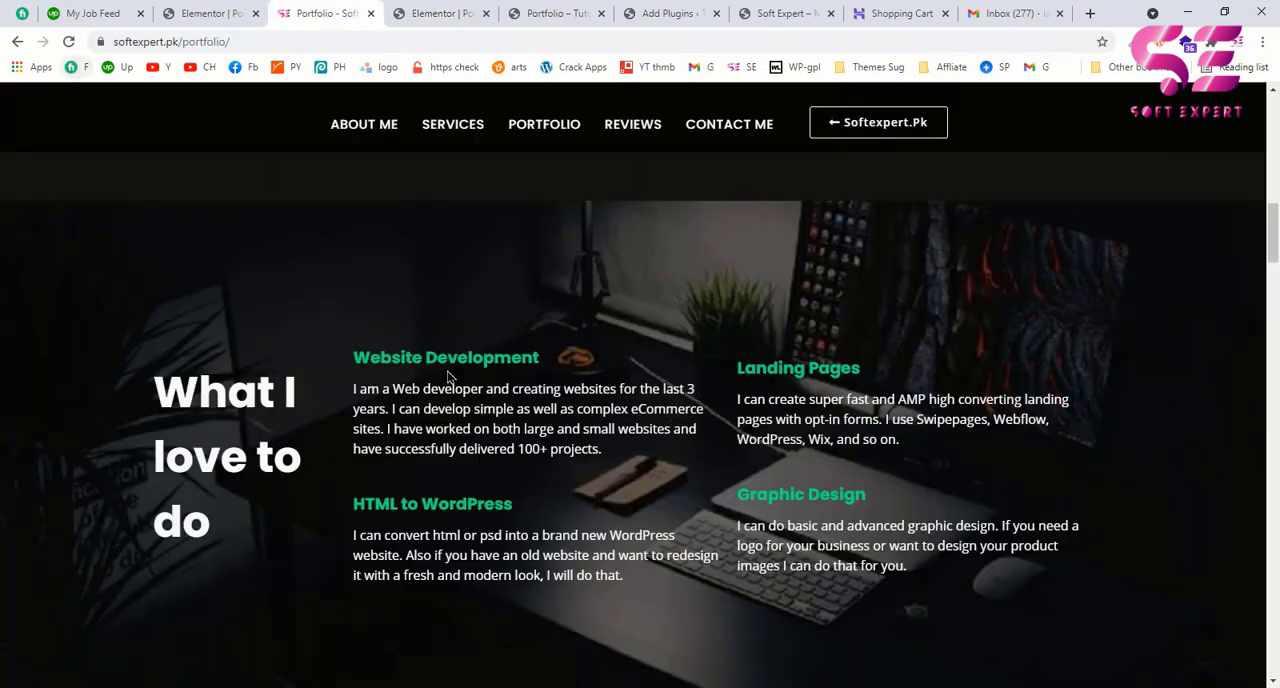
{"action": "left_click", "coordinate": [68, 42]}
{"action": "left_click", "coordinate": [440, 13]}
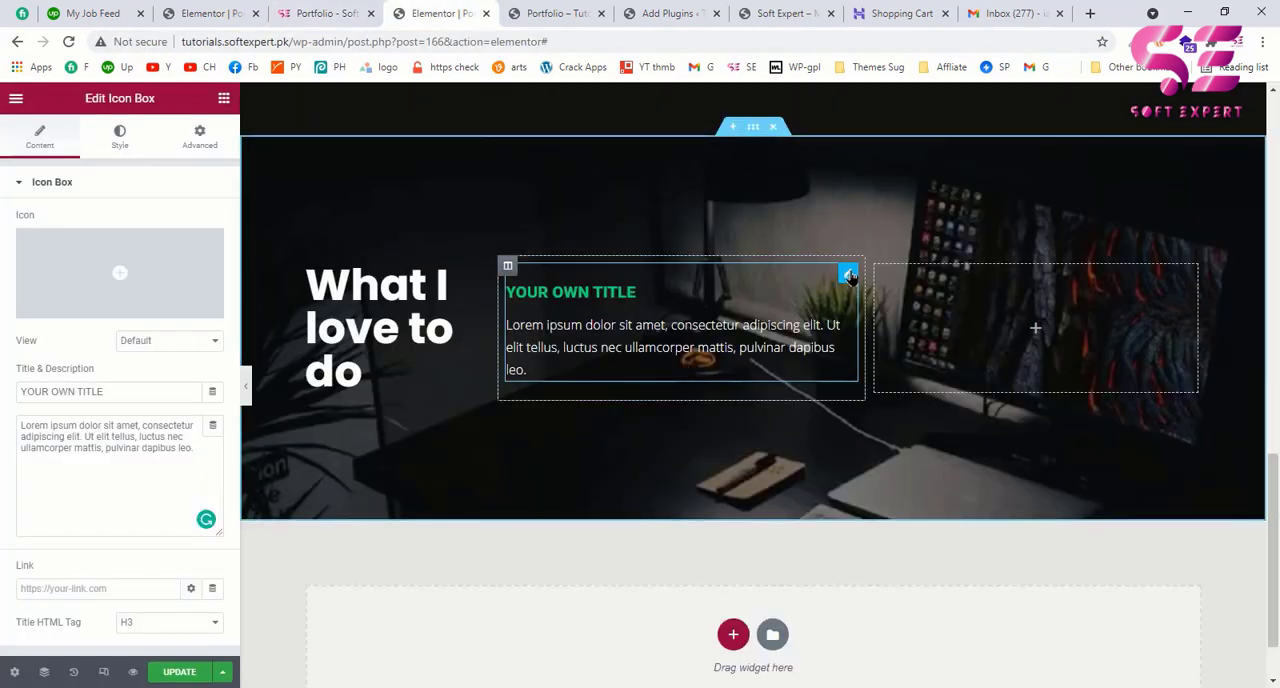
{"action": "left_click", "coordinate": [202, 148]}
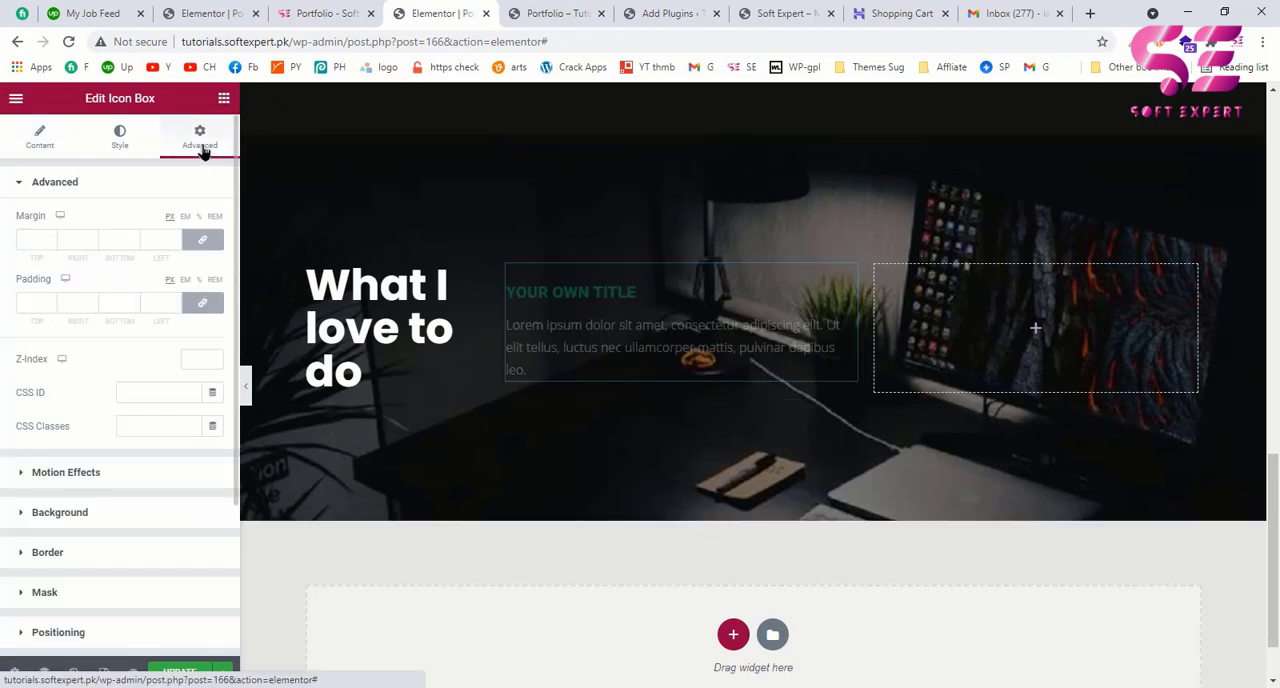
{"action": "left_click", "coordinate": [66, 474]}
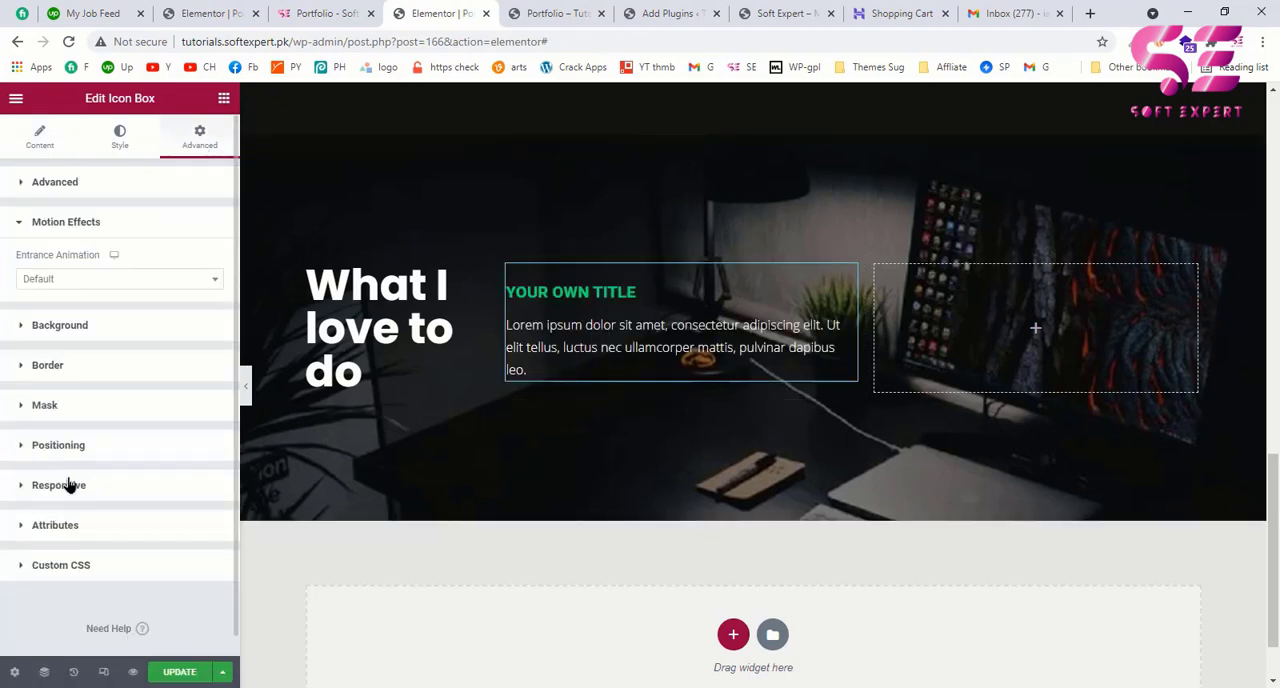
{"action": "left_click", "coordinate": [105, 285]}
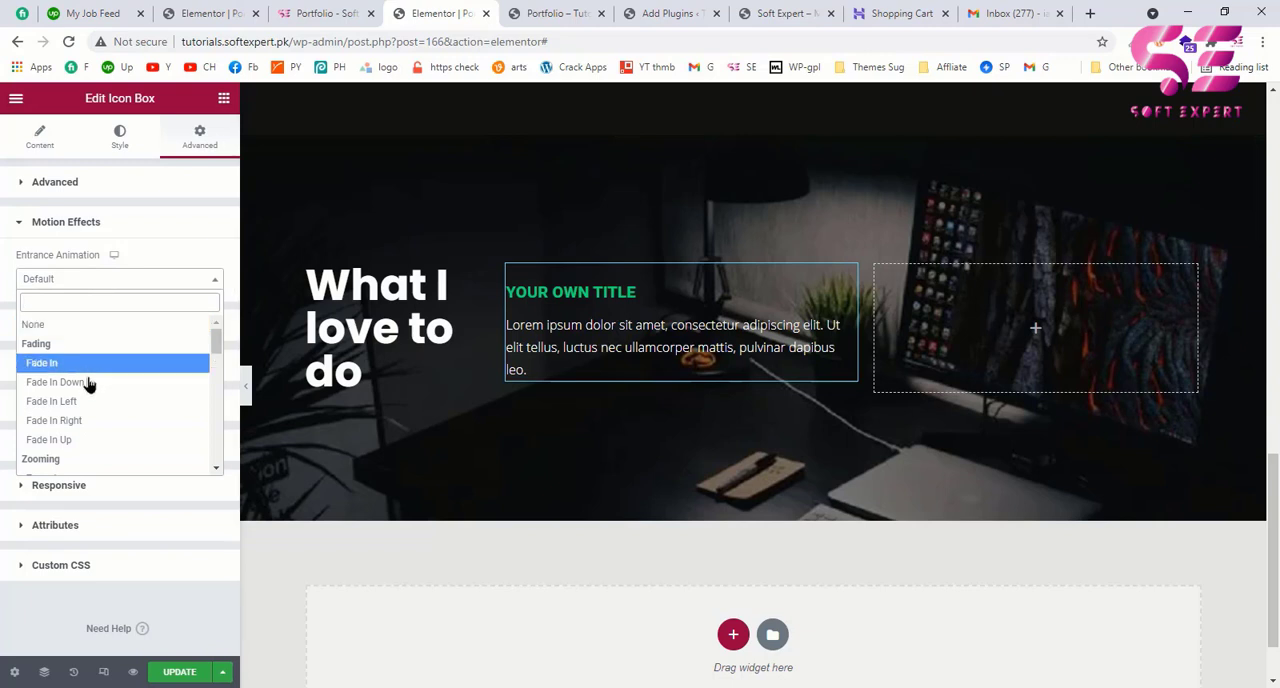
{"action": "left_click", "coordinate": [64, 421]}
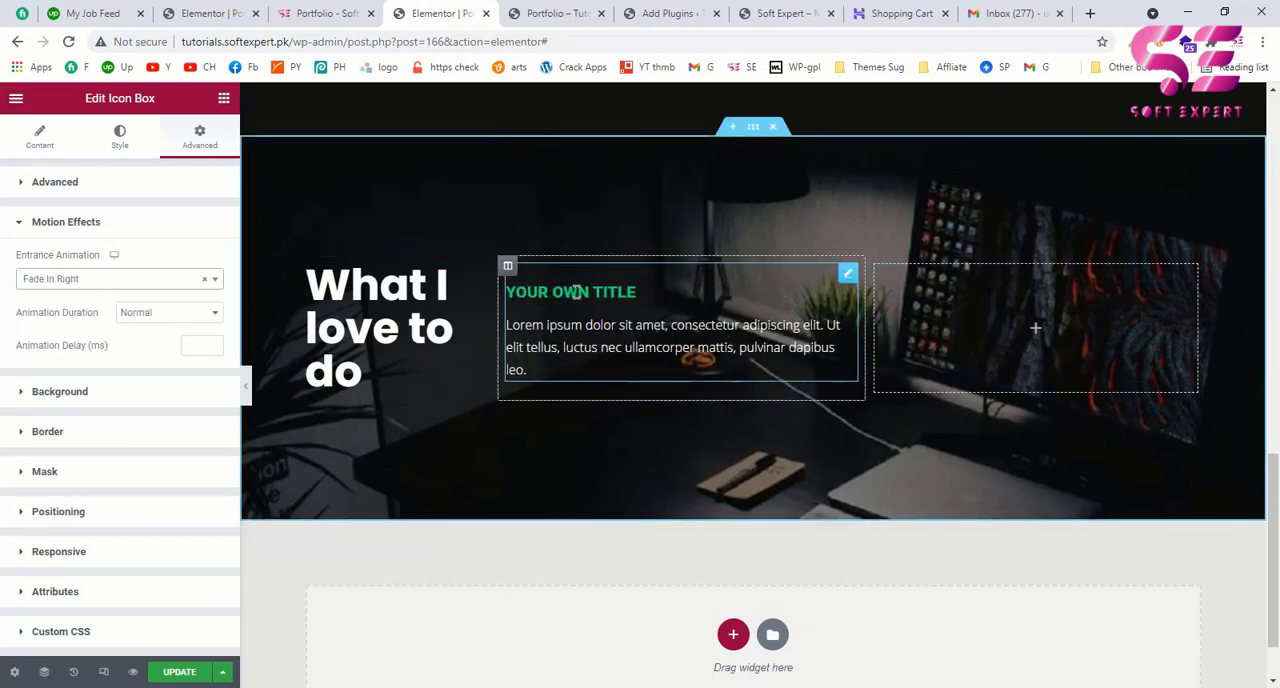
Step: Duplicate the icon box and set the copy's animation delay to 100 ms
{"action": "right_click", "coordinate": [848, 274]}
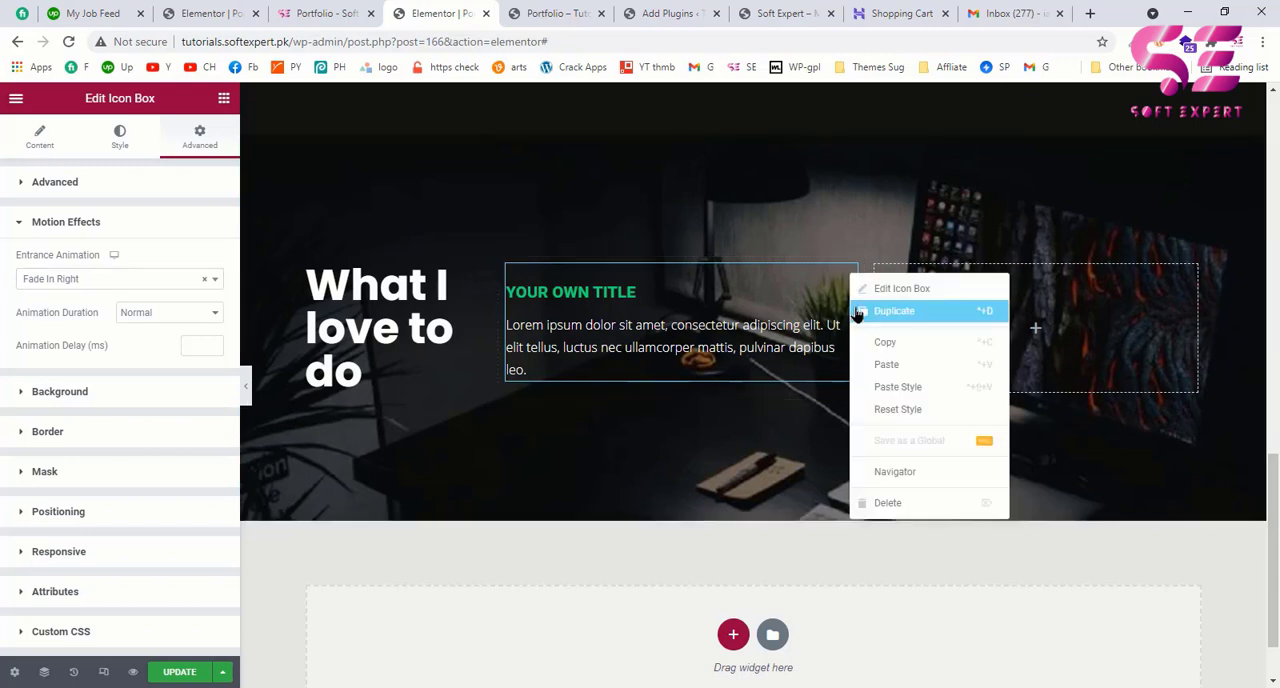
{"action": "left_click", "coordinate": [893, 311]}
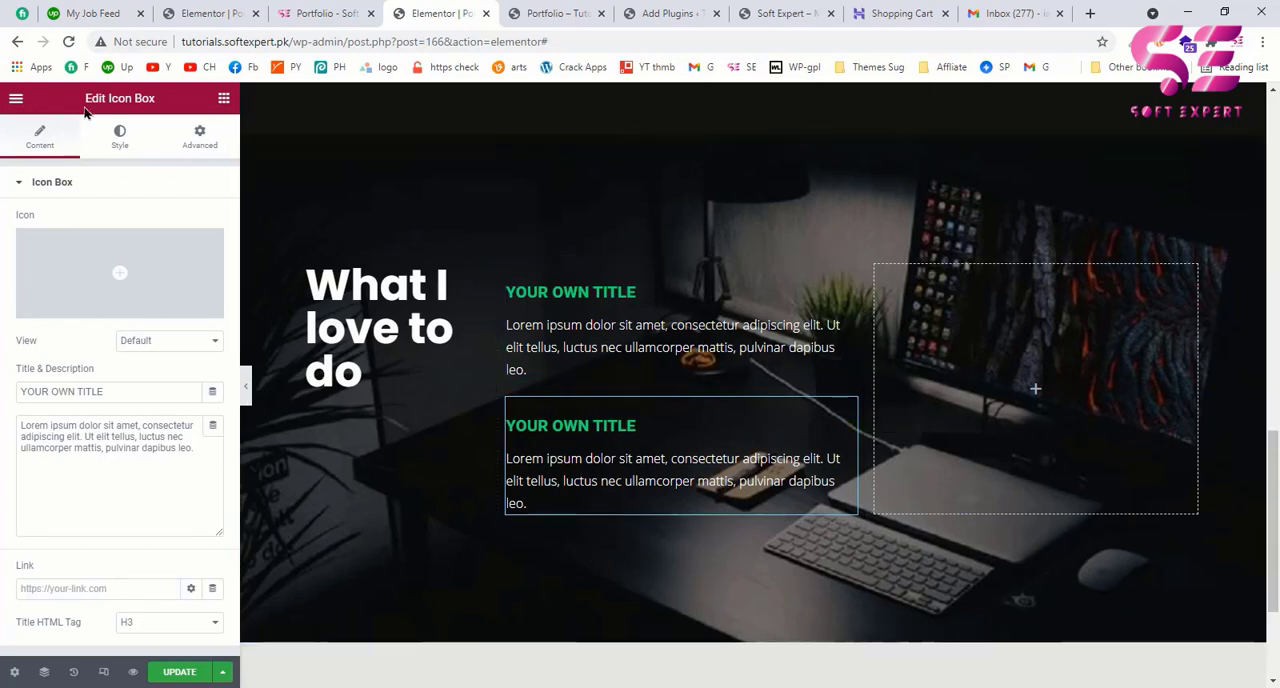
{"action": "left_click", "coordinate": [205, 148]}
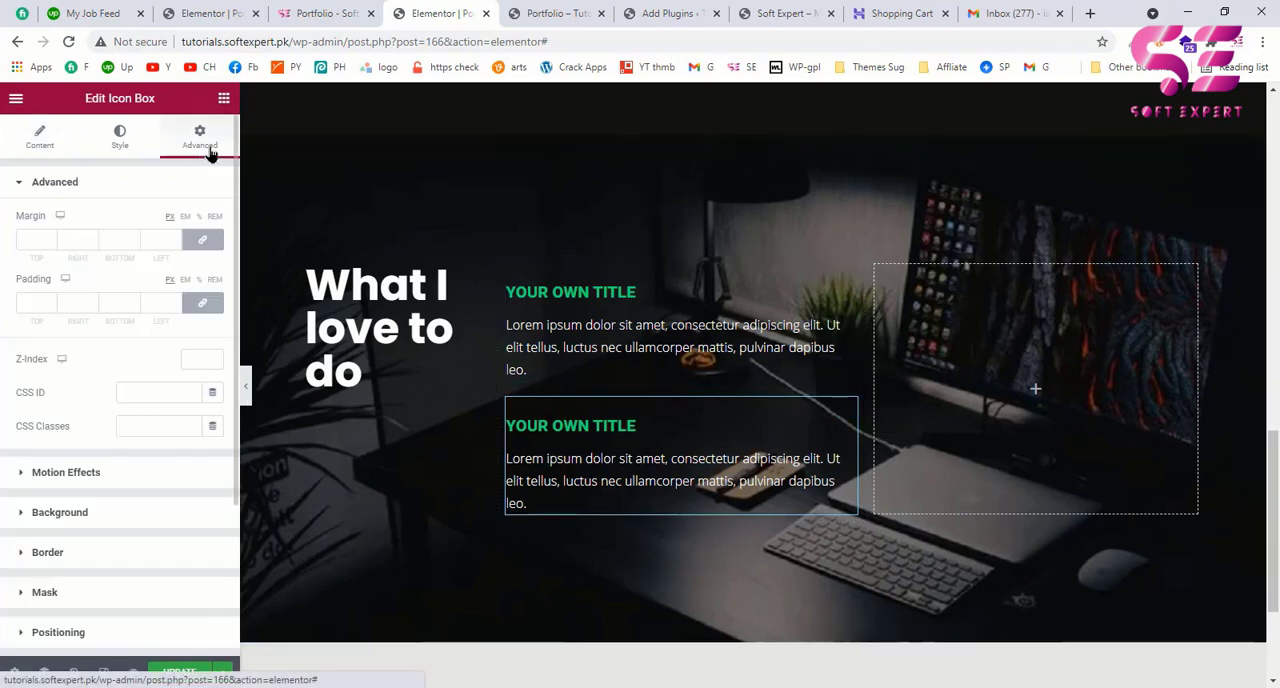
{"action": "left_click", "coordinate": [104, 471]}
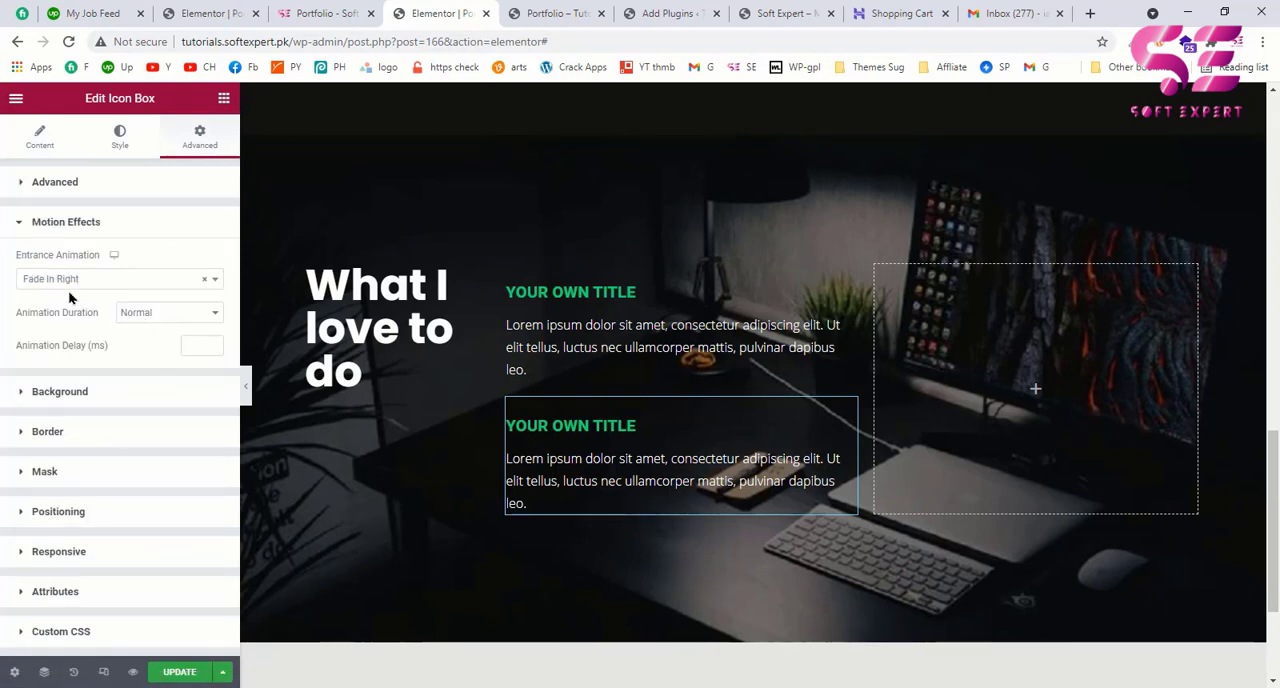
{"action": "left_click", "coordinate": [189, 344]}
{"action": "type", "text": "100"}
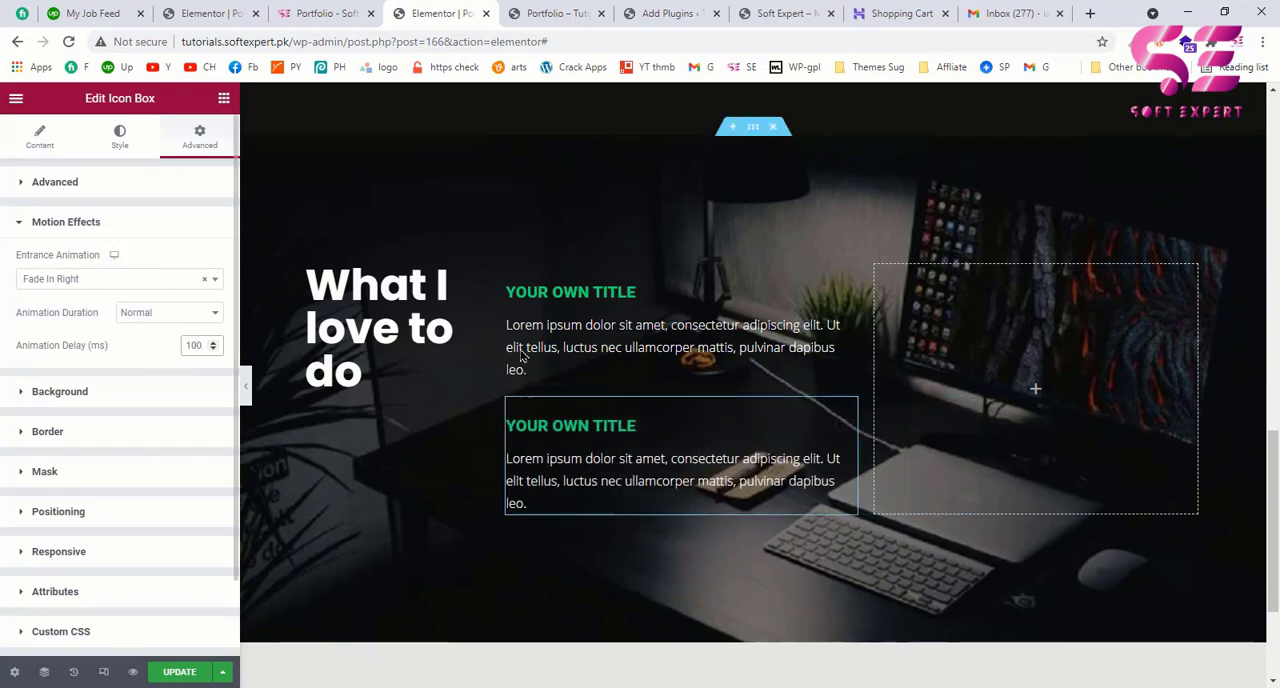
Step: Place a duplicate of the second icon box in the empty third column with an animation delay of 200 ms
{"action": "right_click", "coordinate": [848, 411]}
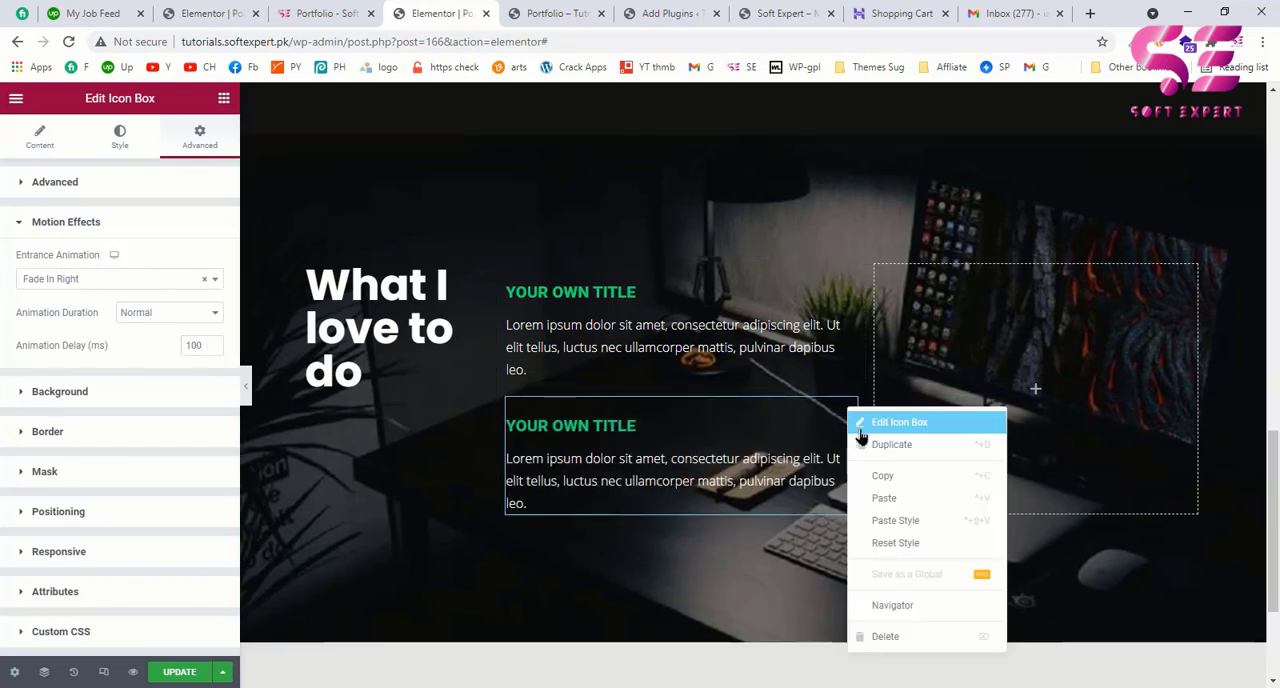
{"action": "left_click", "coordinate": [863, 444]}
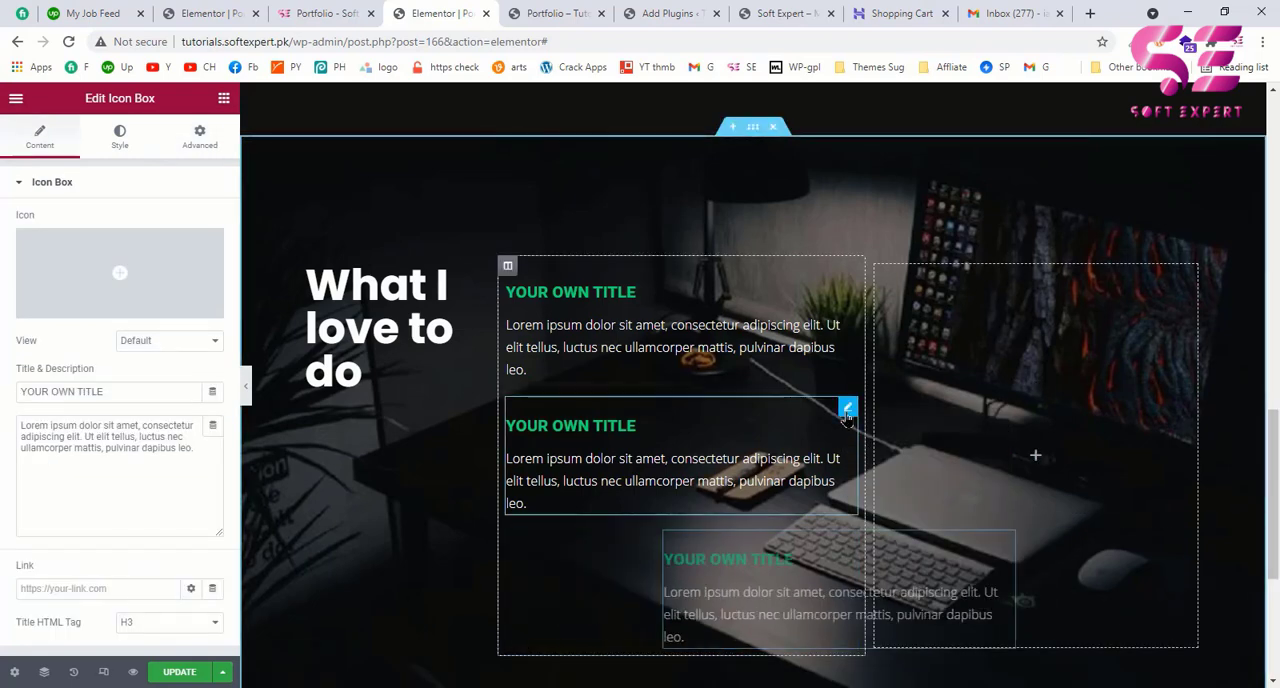
{"action": "left_click_drag", "start_coordinate": [690, 585], "coordinate": [955, 368]}
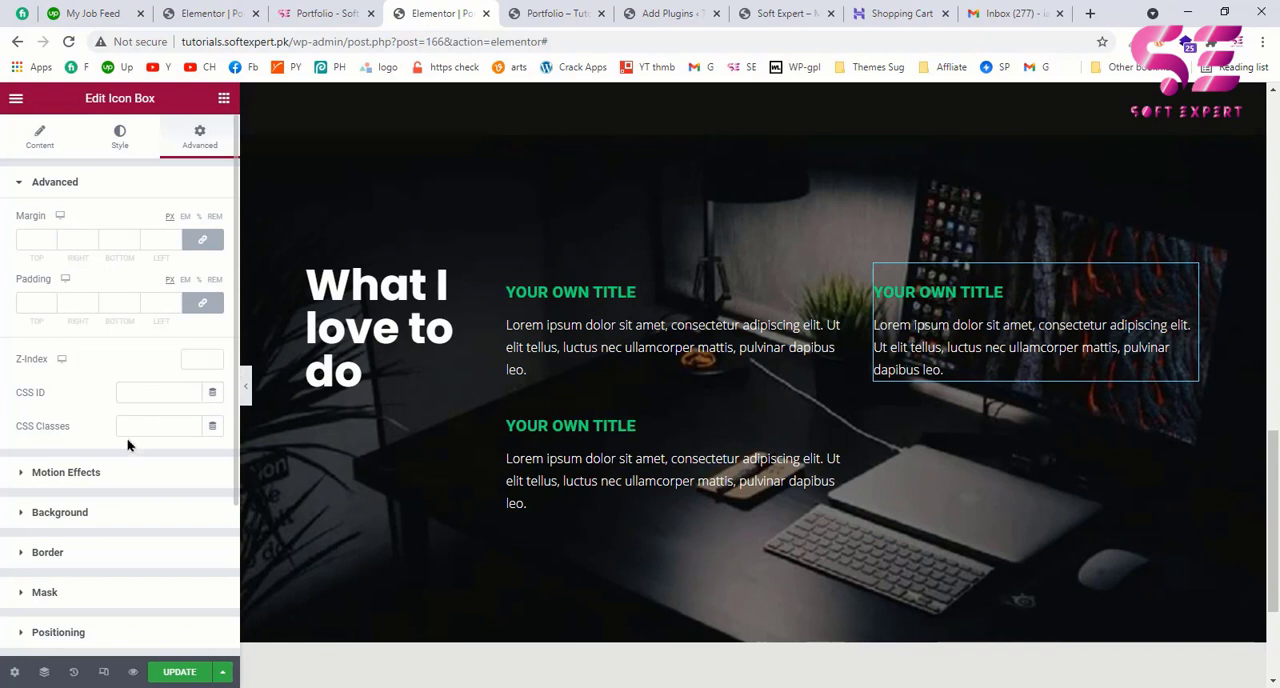
{"action": "left_click", "coordinate": [110, 470]}
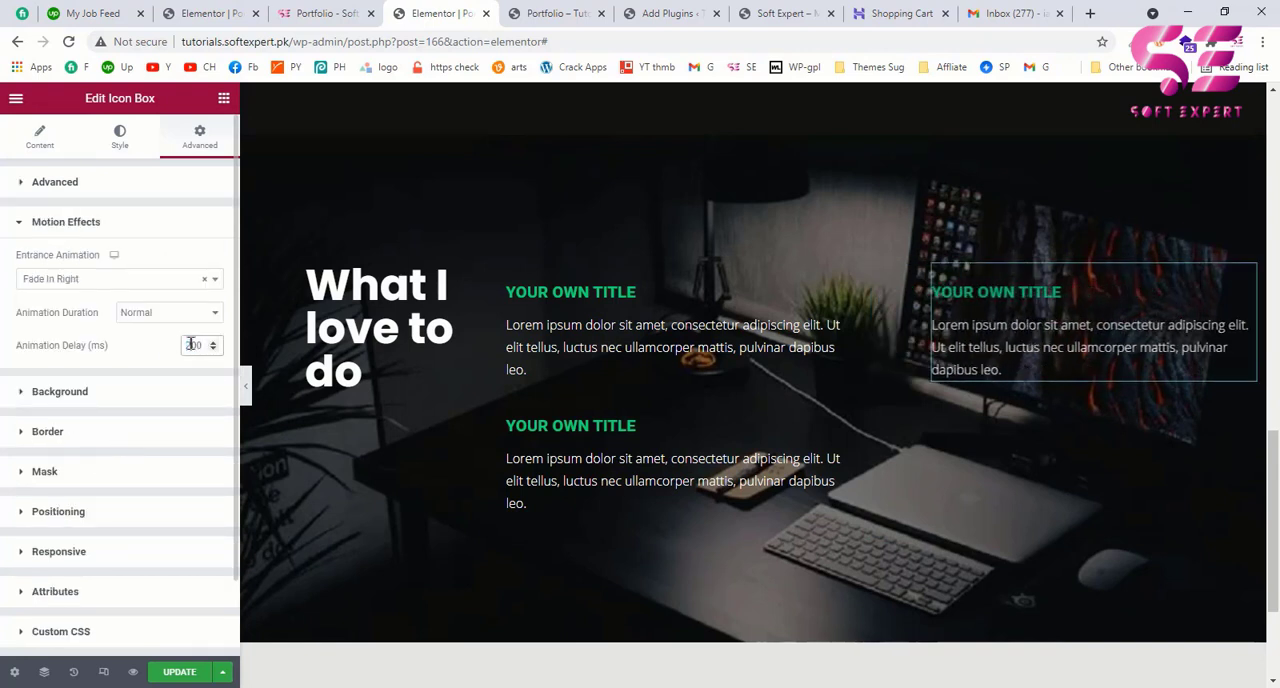
Step: Duplicate the third column's icon box and set the copy's animation delay to 400 ms
{"action": "right_click", "coordinate": [1050, 314]}
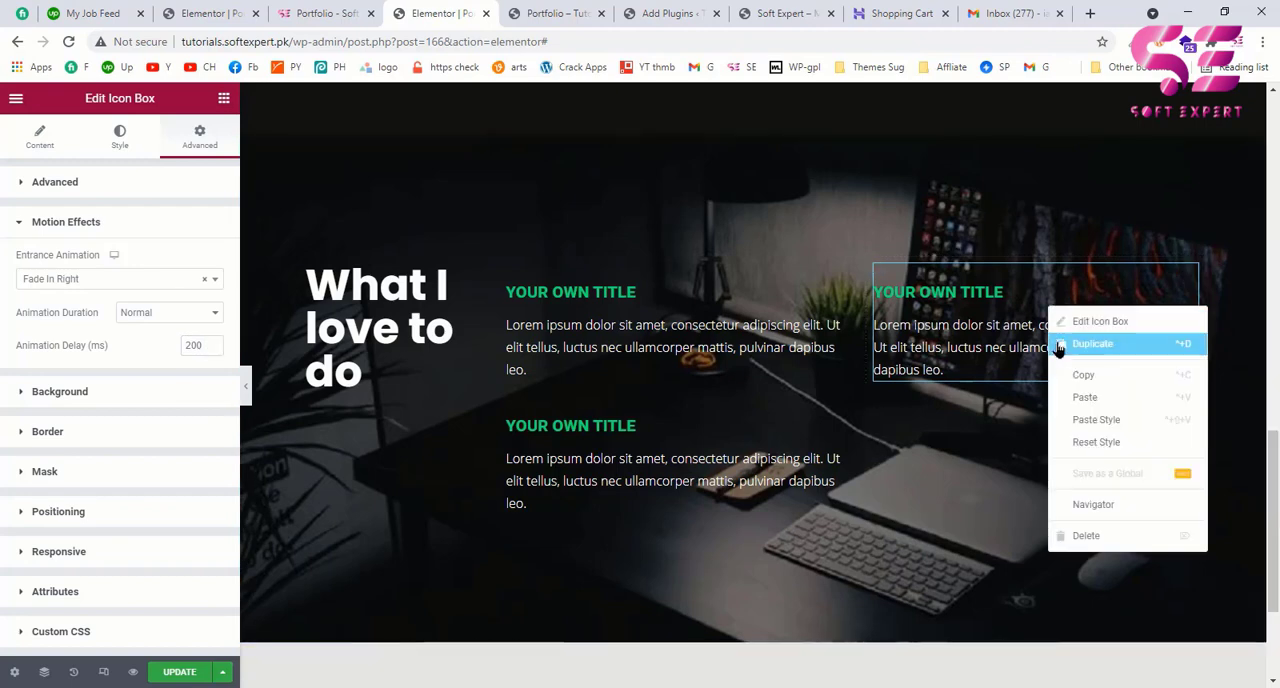
{"action": "left_click", "coordinate": [1063, 340]}
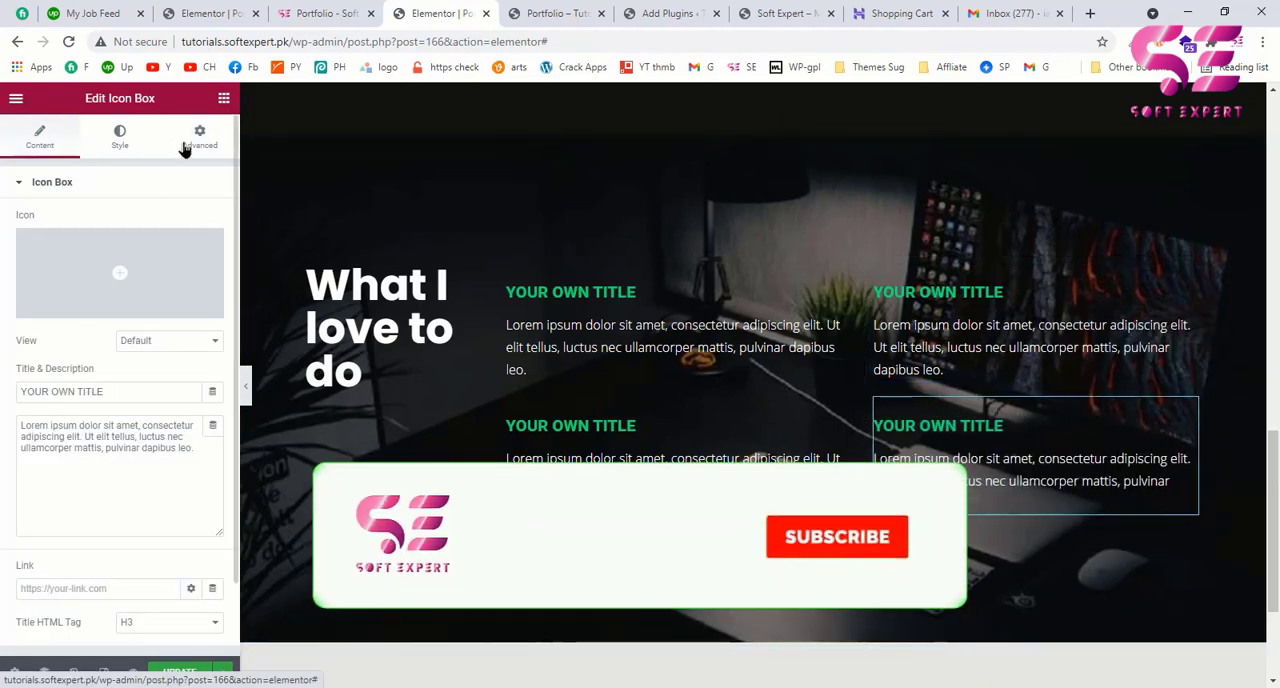
{"action": "left_click", "coordinate": [185, 145]}
{"action": "left_click", "coordinate": [123, 468]}
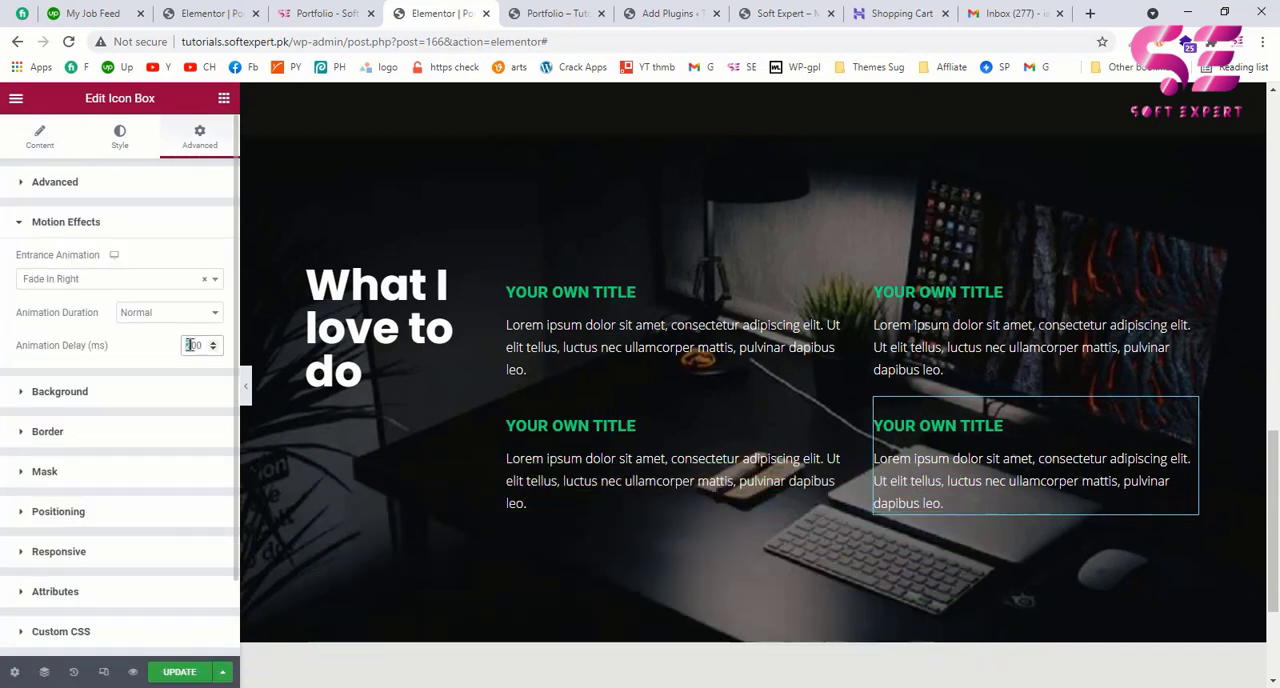
{"action": "type", "text": "4"}
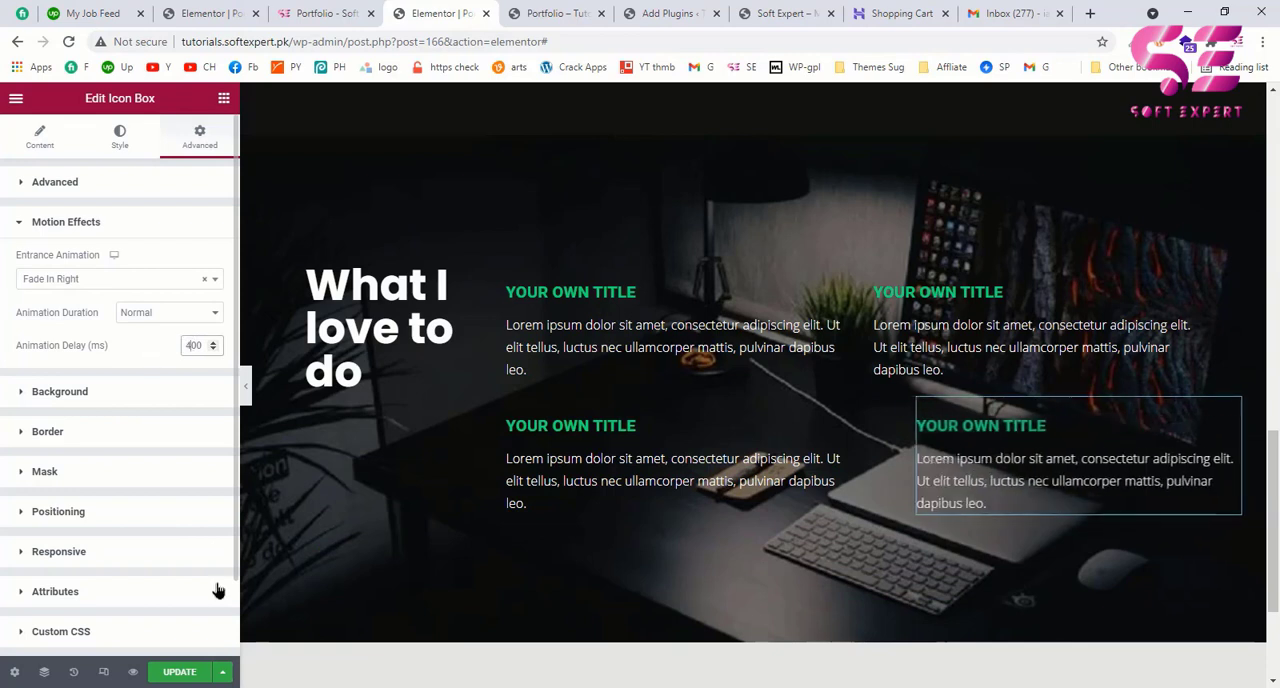
Step: Save the page and review the What I love to do section in the page preview
{"action": "left_click", "coordinate": [179, 673]}
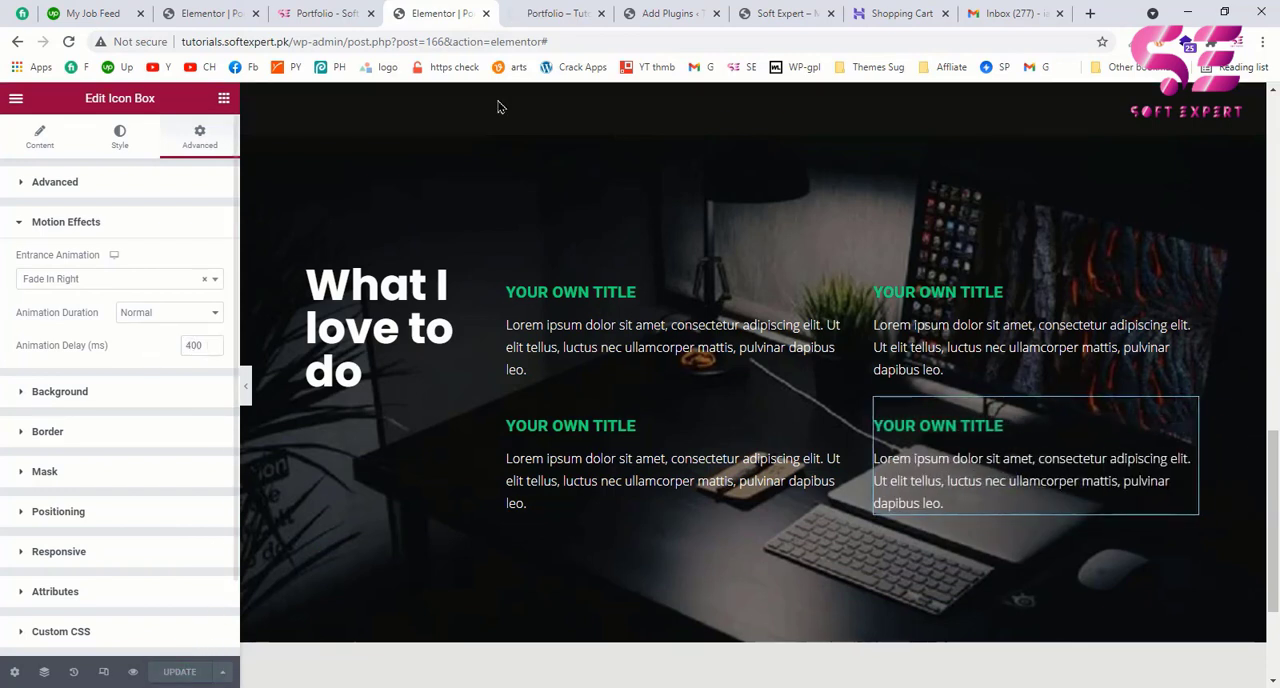
{"action": "left_click", "coordinate": [551, 13]}
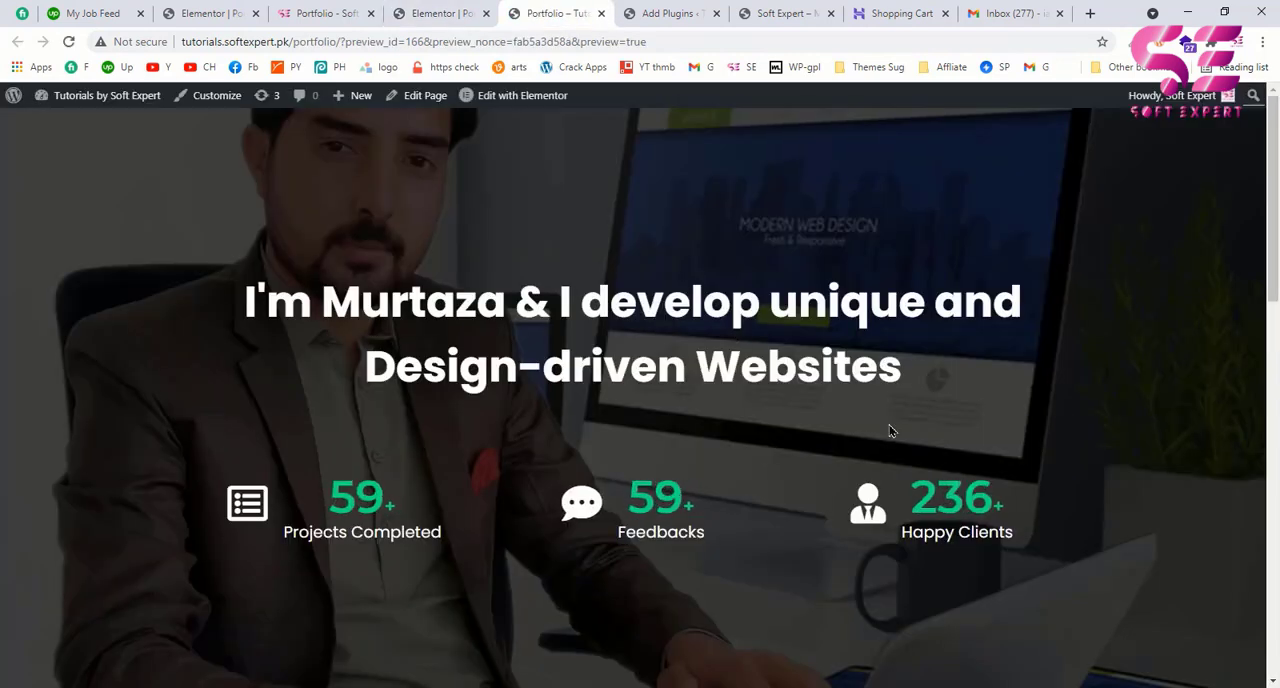
{"action": "left_click_drag", "start_coordinate": [1275, 140], "coordinate": [1276, 535]}
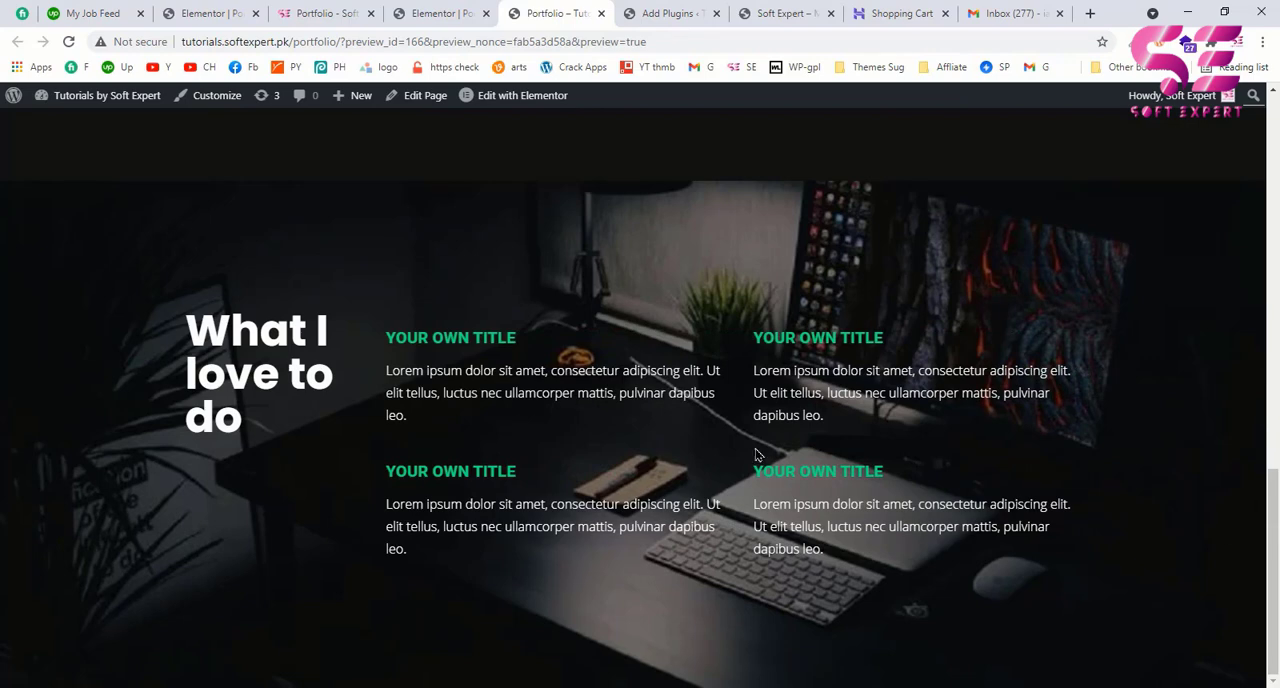
{"action": "scroll", "coordinate": [576, 340], "scroll_direction": "up", "scroll_amount": 1}
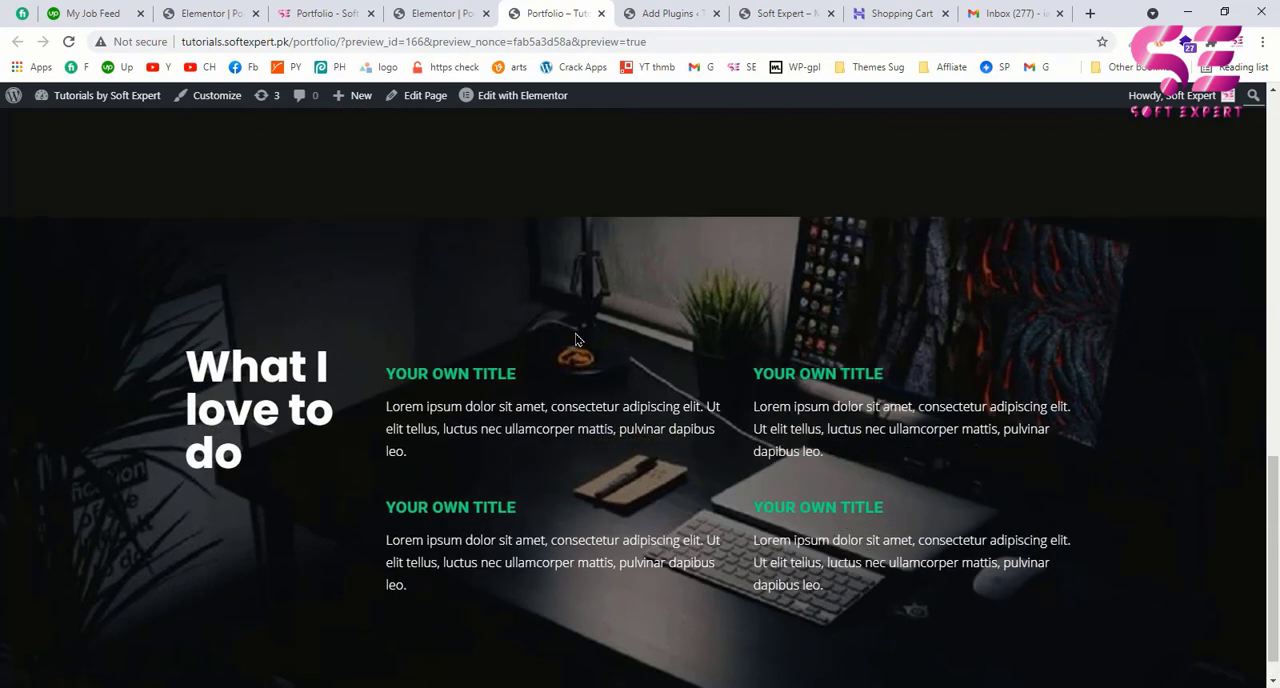
Step: Check the Some of my Works section on the example page and paste a copy of the About Me section at the page's end
{"action": "left_click", "coordinate": [325, 14]}
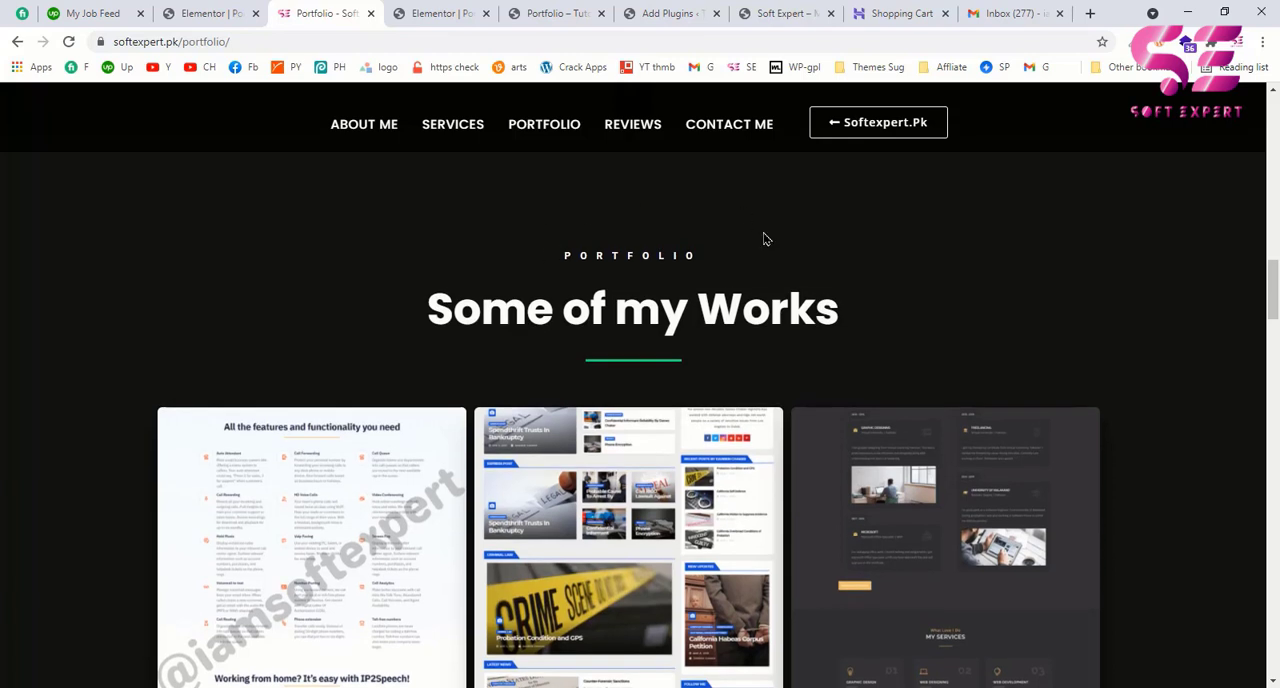
{"action": "left_click", "coordinate": [443, 14]}
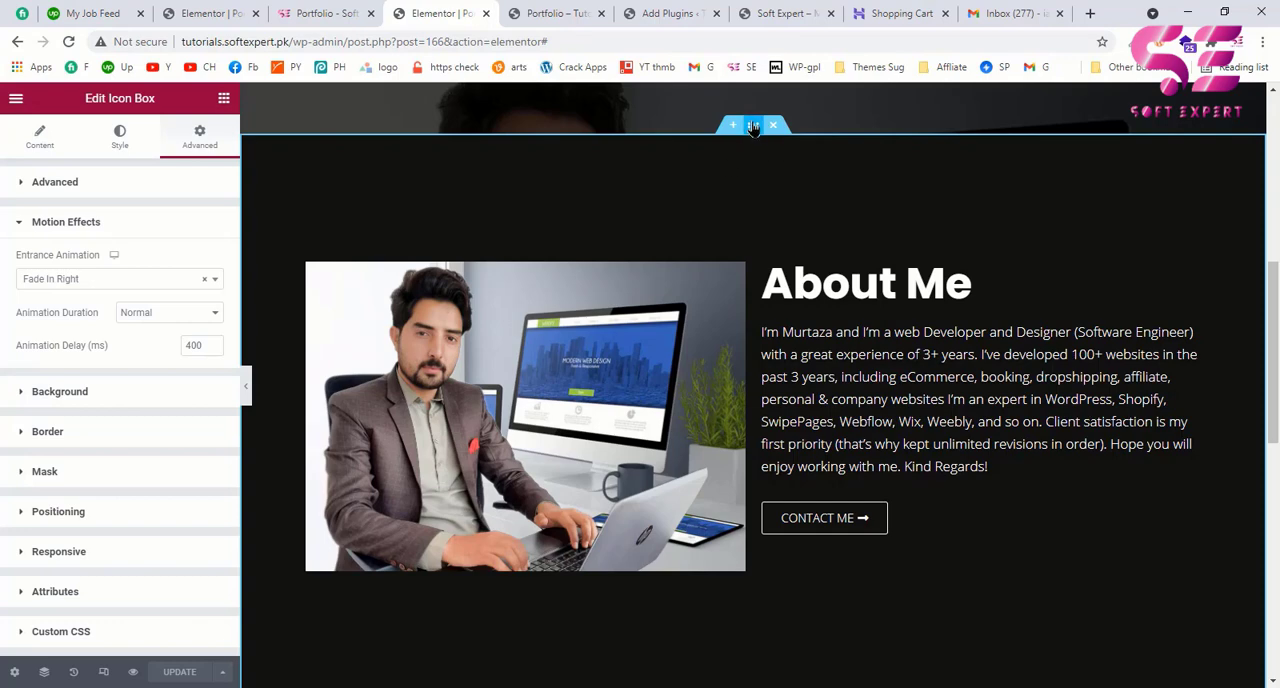
{"action": "right_click", "coordinate": [754, 127]}
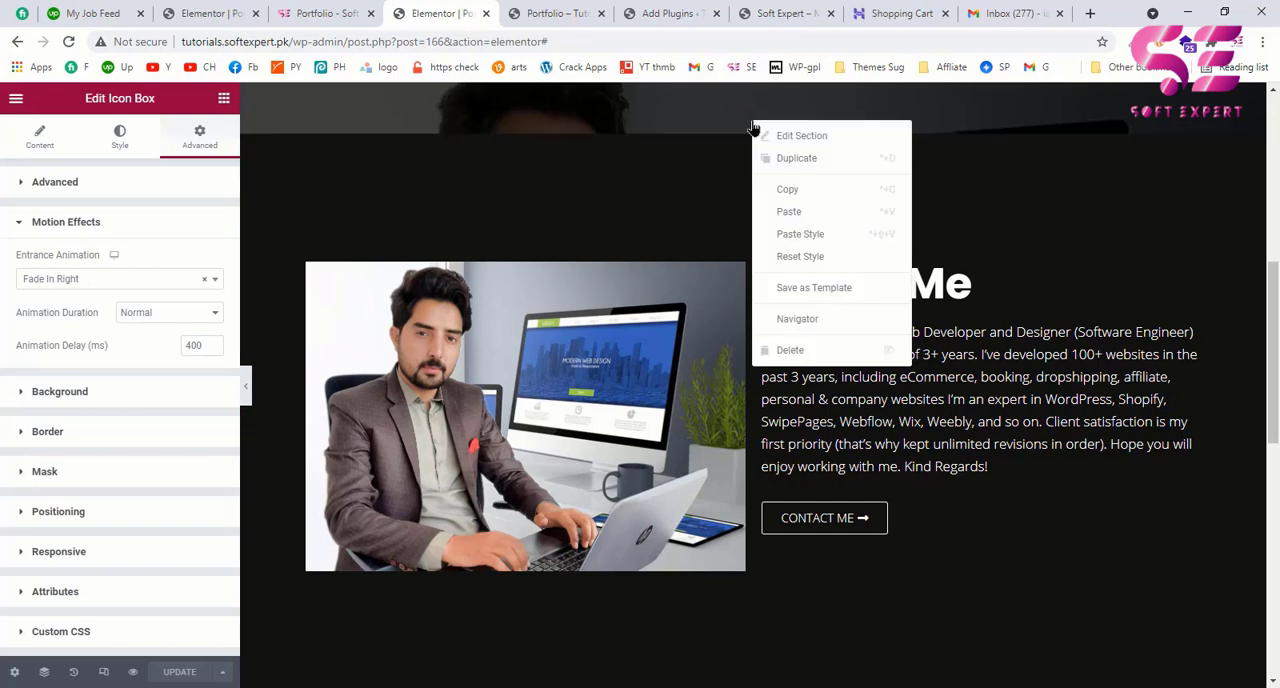
{"action": "left_click", "coordinate": [789, 190]}
{"action": "scroll", "coordinate": [781, 350], "scroll_direction": "down", "scroll_amount": 10}
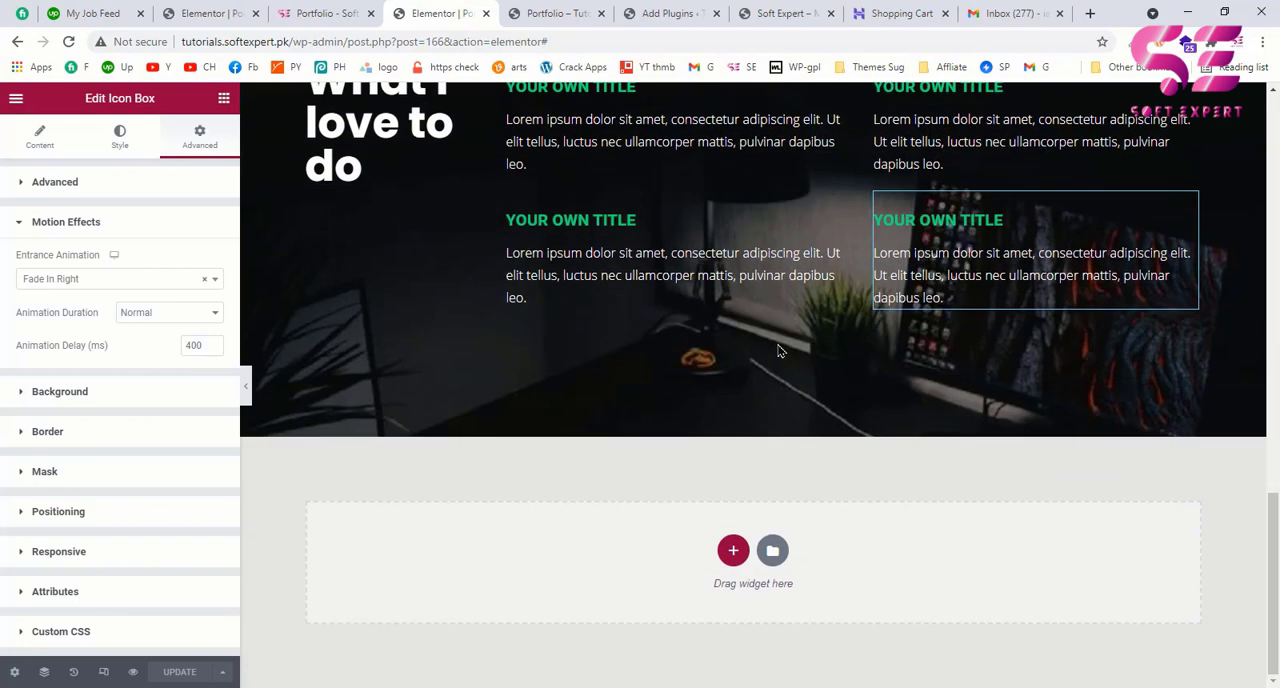
{"action": "right_click", "coordinate": [585, 539]}
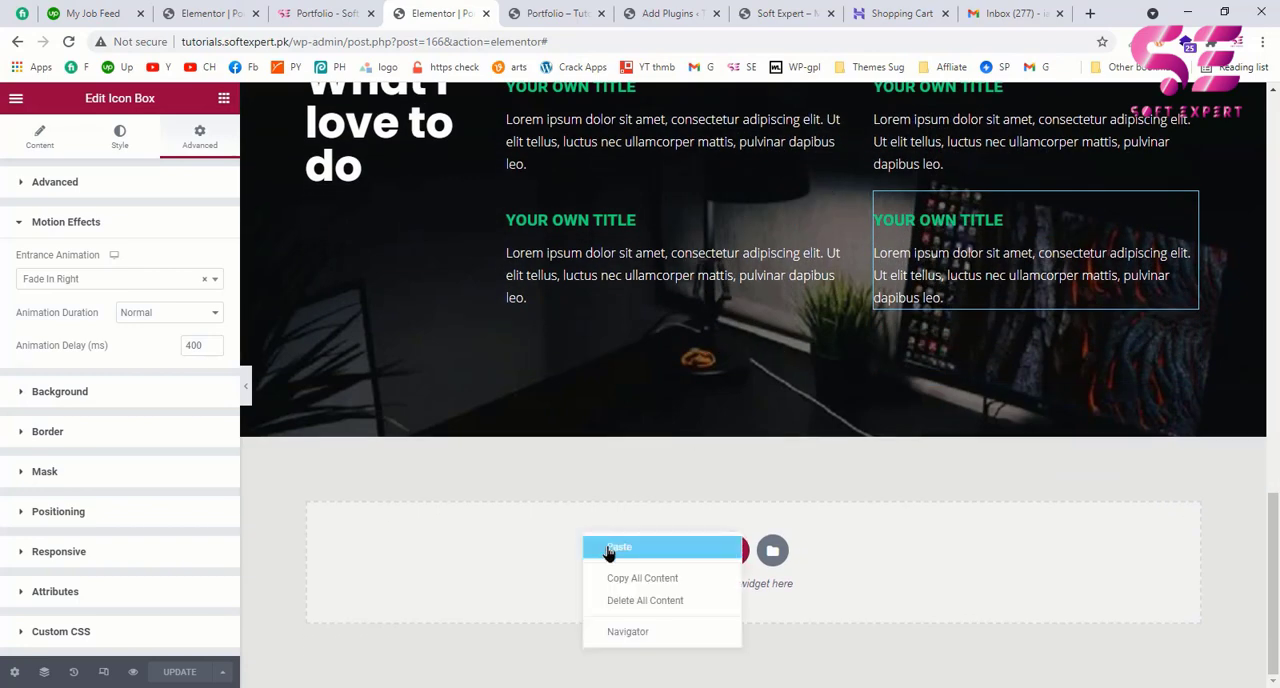
{"action": "left_click", "coordinate": [608, 548]}
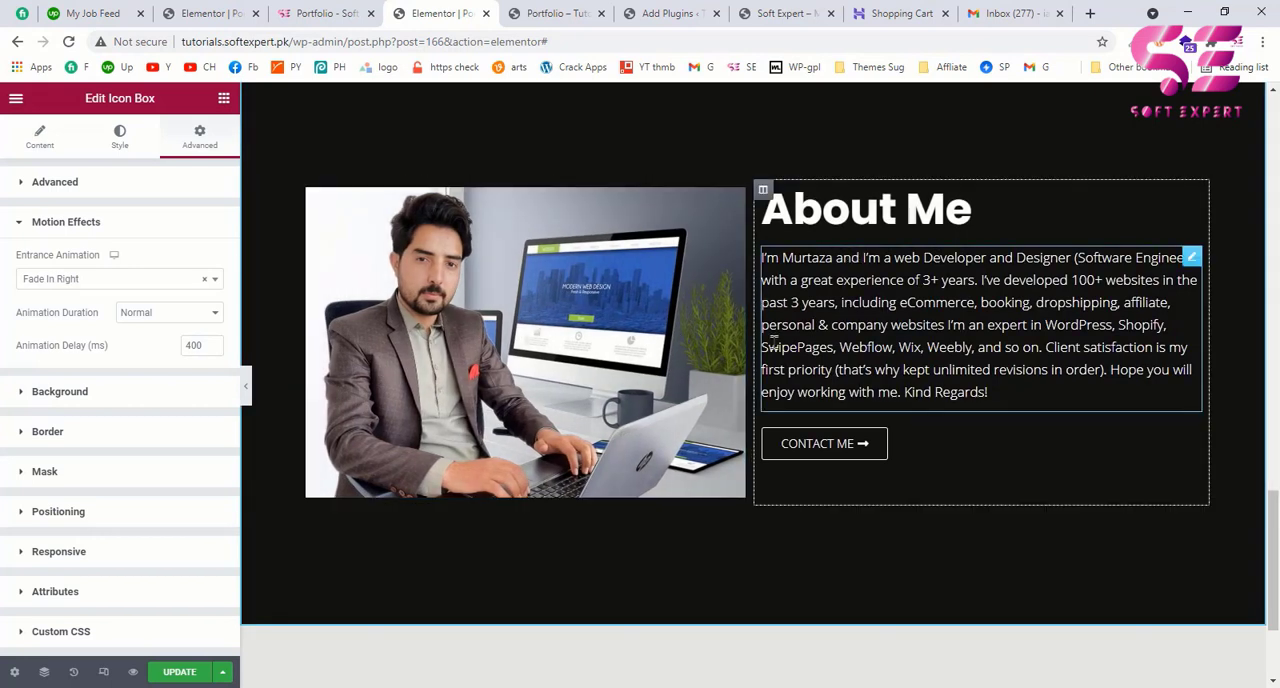
Step: Delete the paragraph, the Contact Me button and the image column from the copied About Me section
{"action": "right_click", "coordinate": [820, 352]}
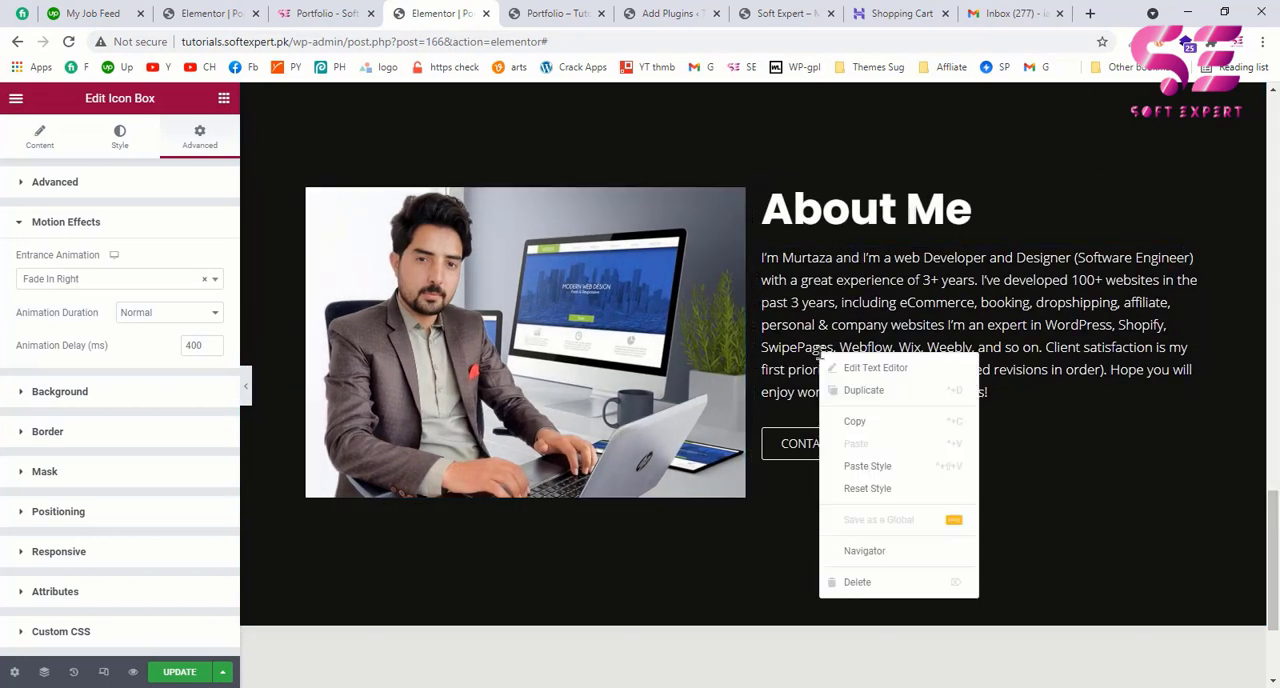
{"action": "left_click", "coordinate": [850, 587]}
{"action": "right_click", "coordinate": [810, 264]}
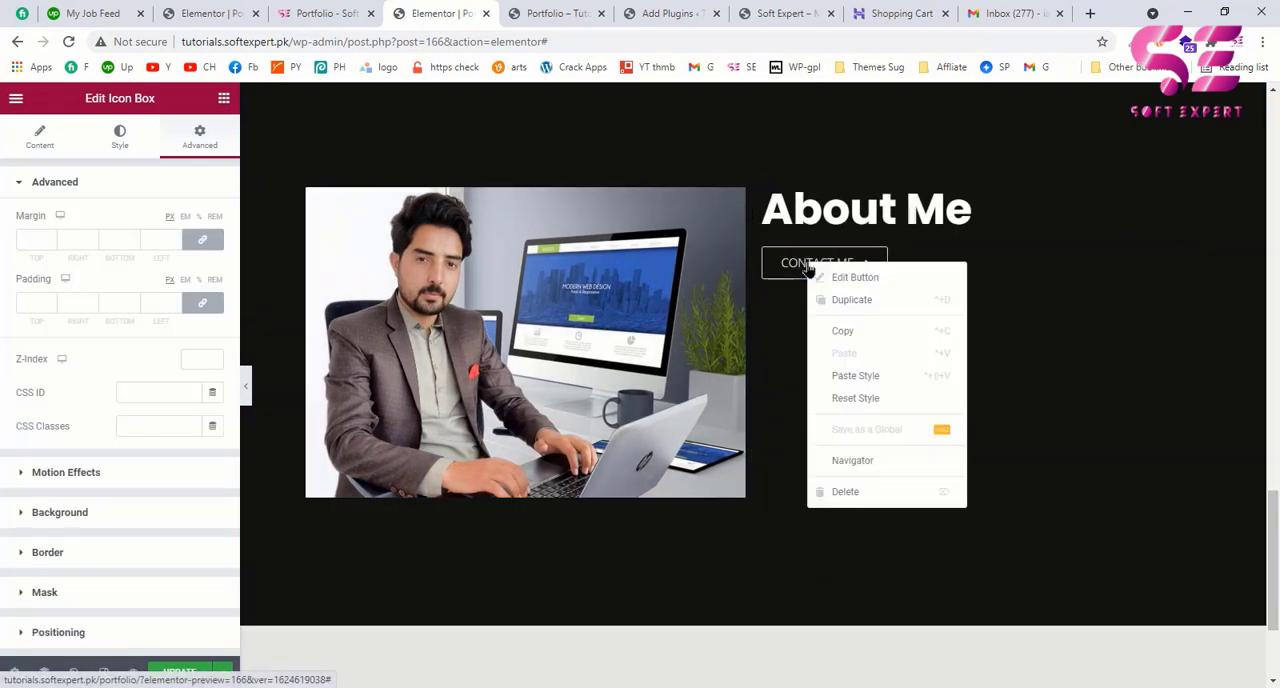
{"action": "left_click", "coordinate": [840, 491]}
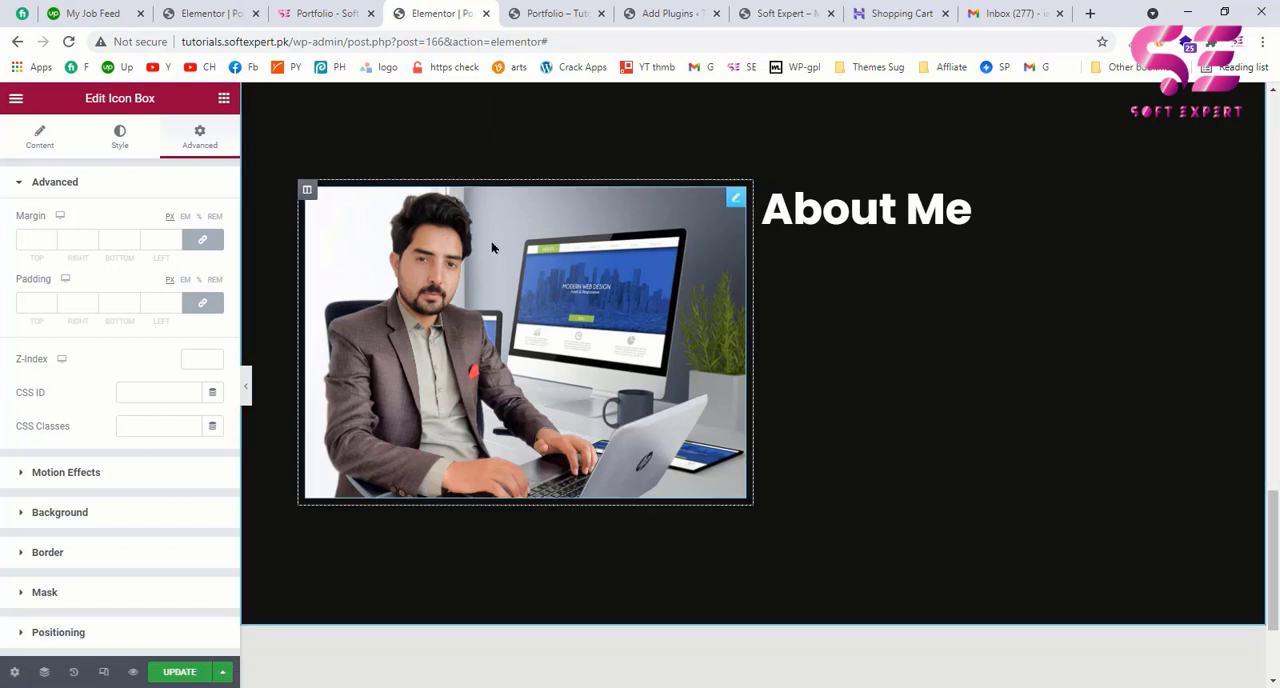
{"action": "right_click", "coordinate": [309, 191]}
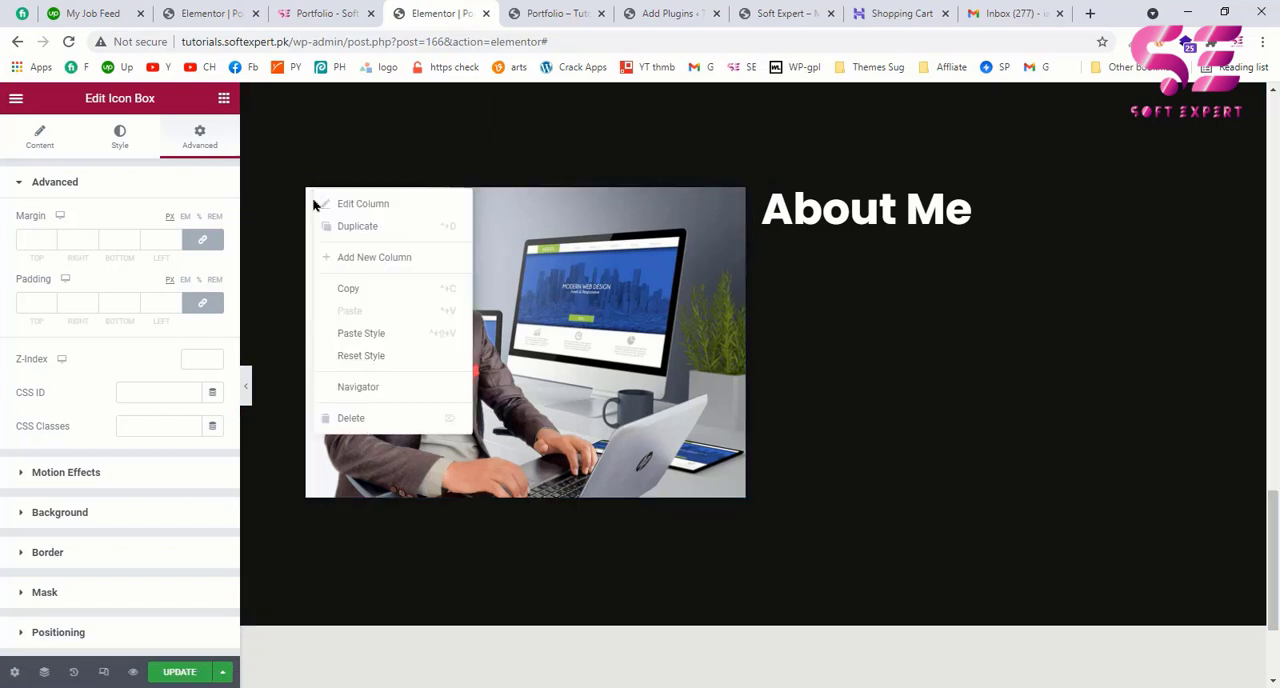
{"action": "left_click", "coordinate": [352, 420]}
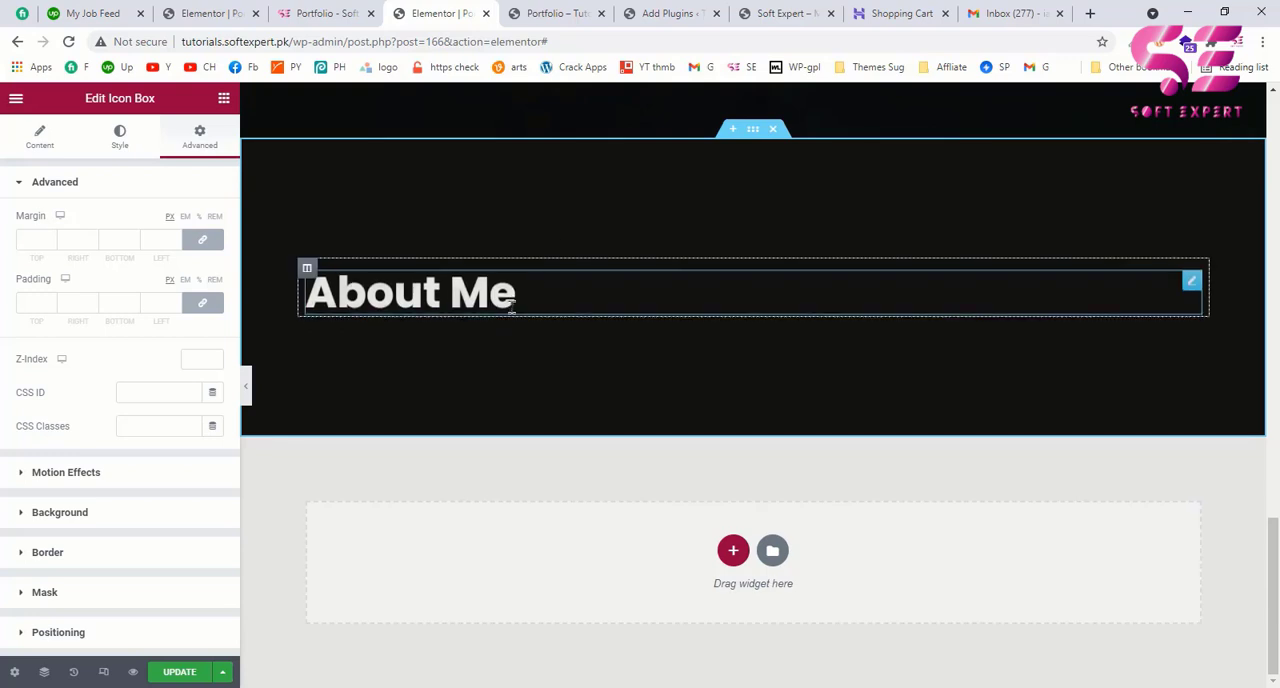
Step: Center the copied section's heading and replace its title with "Some of my Works" from the example page
{"action": "left_click", "coordinate": [560, 286]}
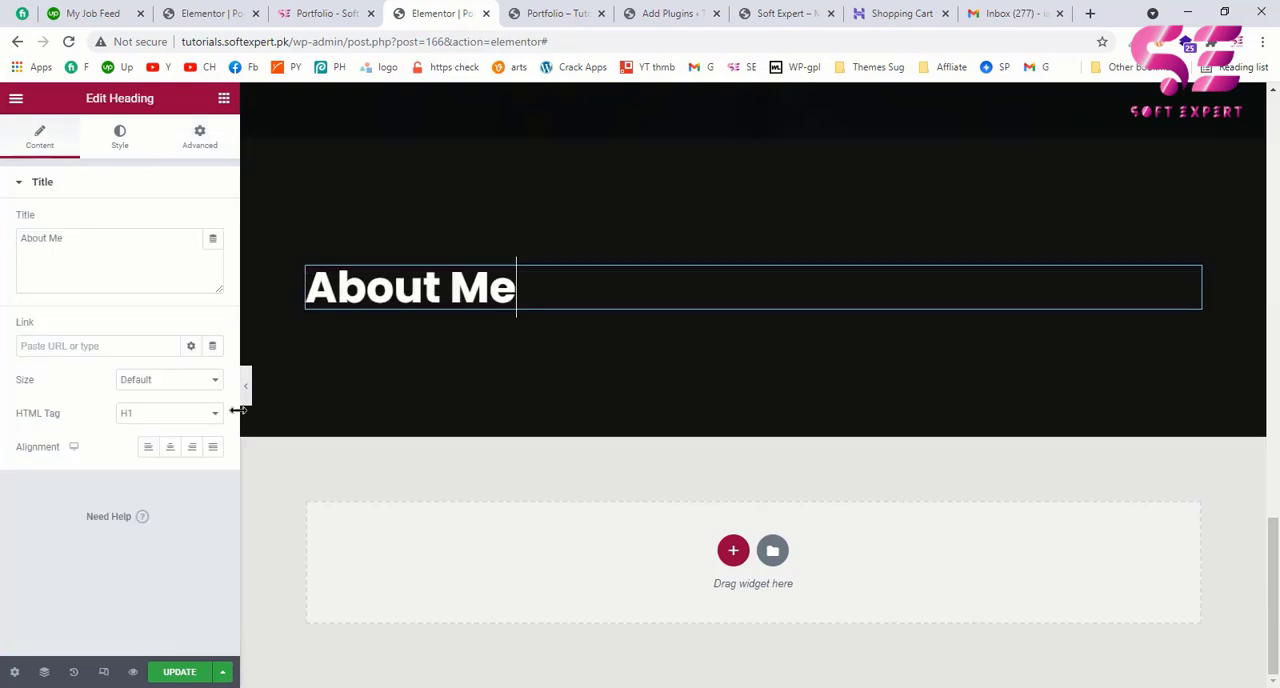
{"action": "left_click", "coordinate": [172, 448]}
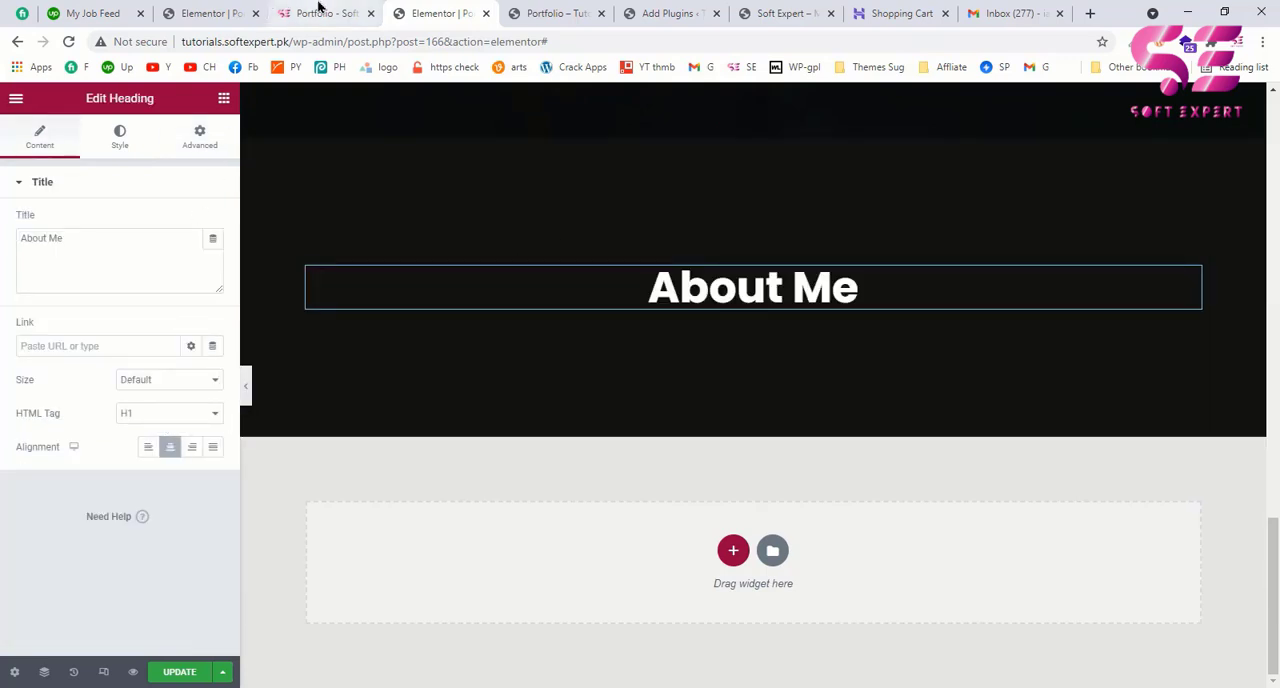
{"action": "left_click", "coordinate": [318, 12]}
{"action": "left_click_drag", "start_coordinate": [430, 303], "coordinate": [828, 291]}
{"action": "left_click", "coordinate": [437, 13]}
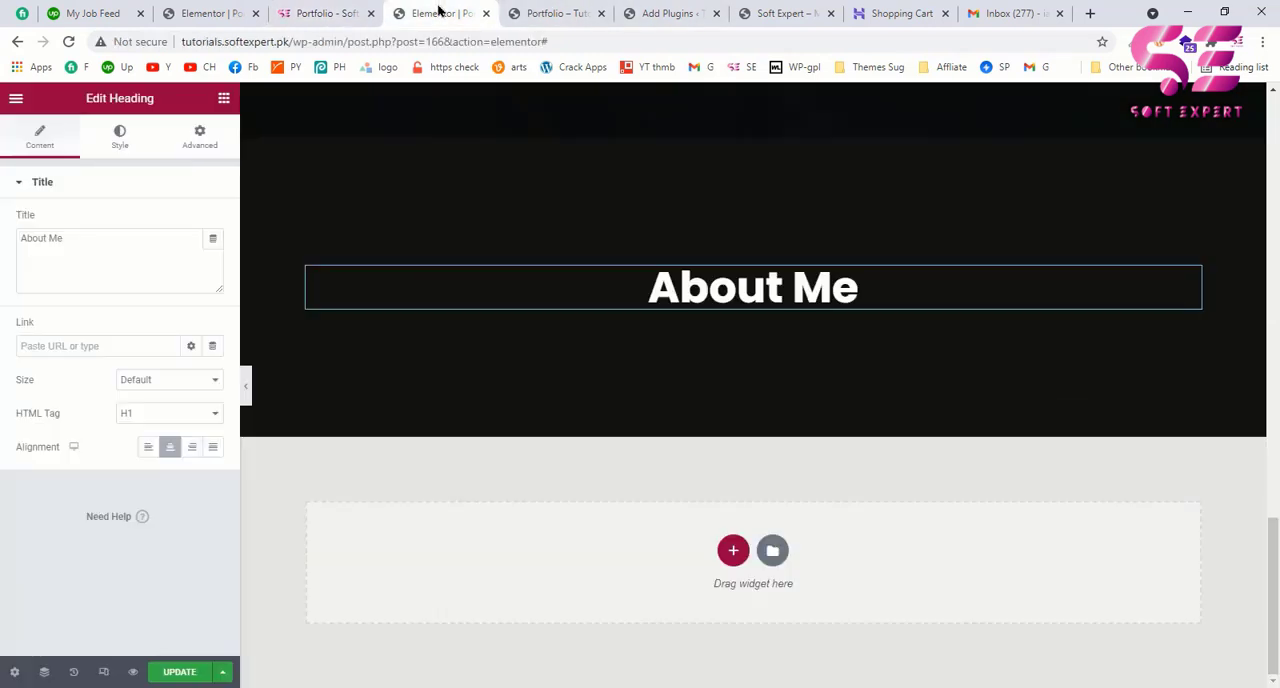
{"action": "left_click", "coordinate": [74, 257]}
{"action": "key", "text": "ctrl+a"}
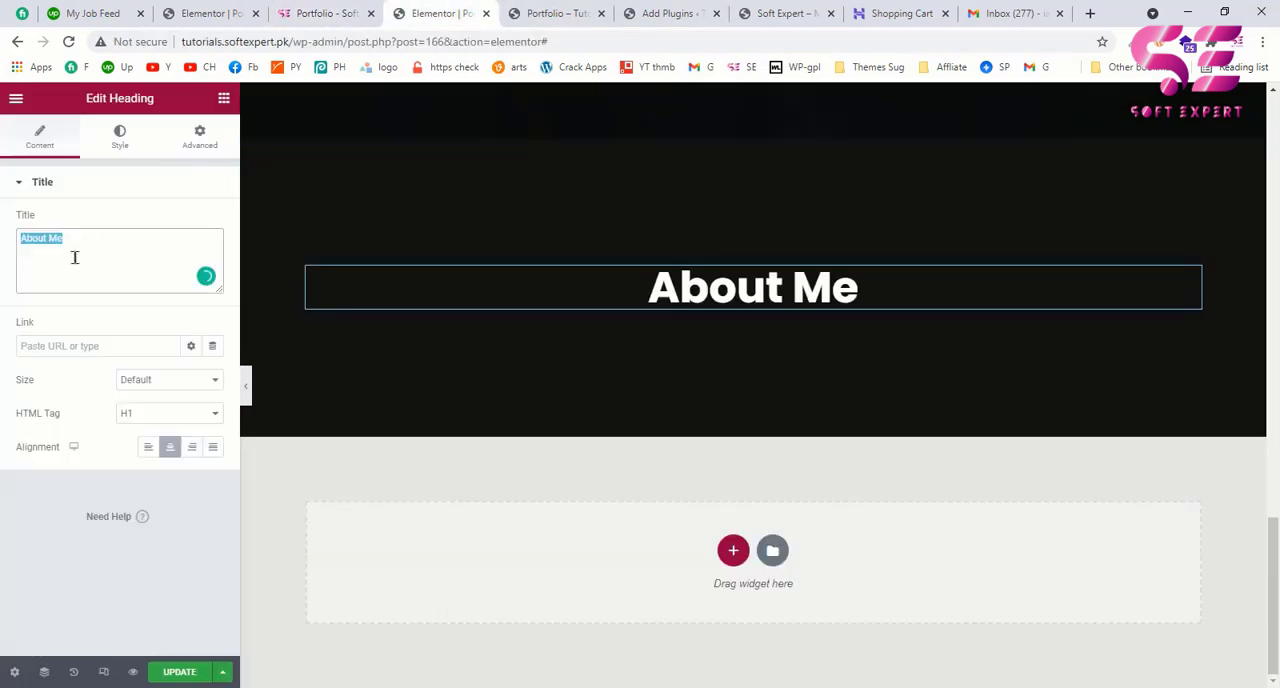
{"action": "key", "text": "ctrl+v"}
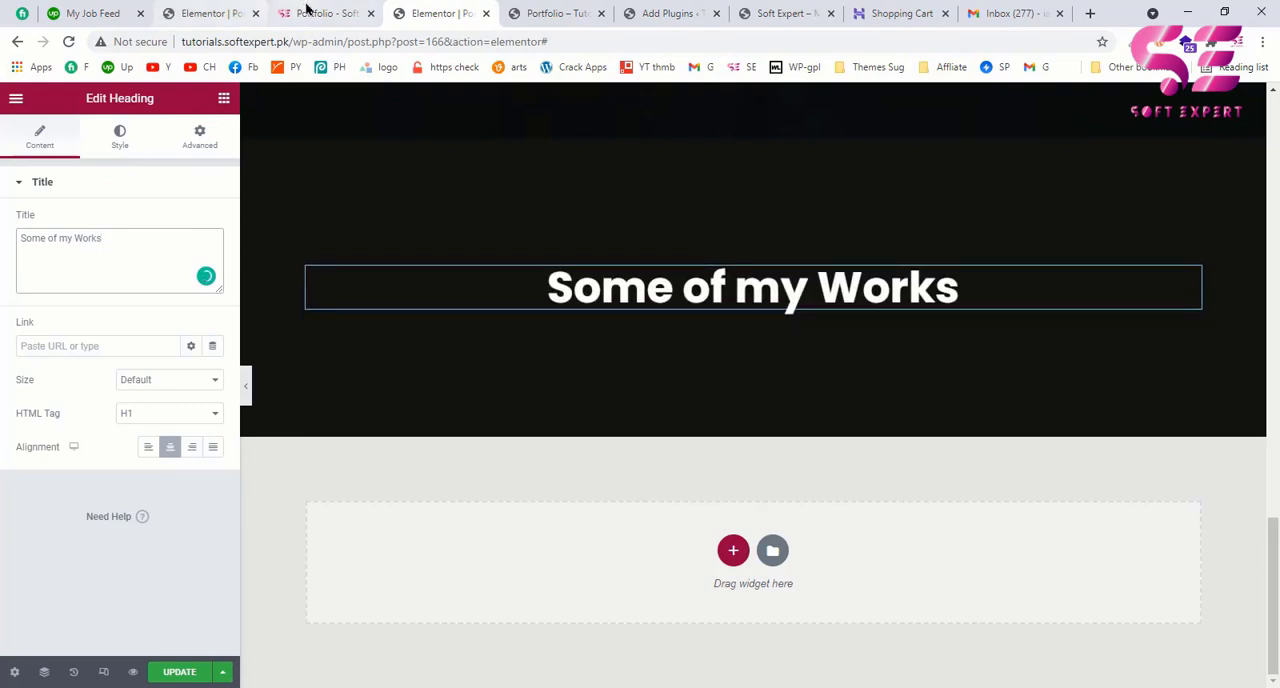
Step: Check the small label above the example page's title and add a heading with HTML tag H5 above Some of my Works
{"action": "left_click", "coordinate": [307, 11]}
{"action": "left_click_drag", "start_coordinate": [567, 255], "coordinate": [679, 256]}
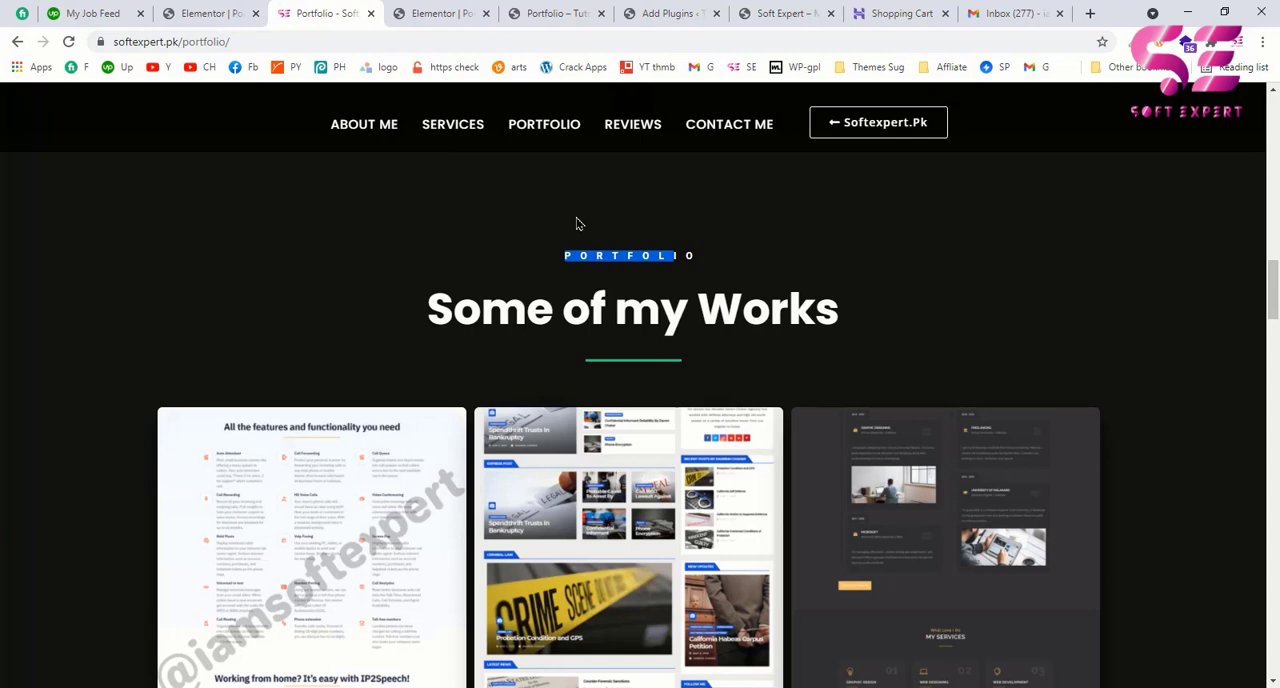
{"action": "left_click", "coordinate": [428, 13]}
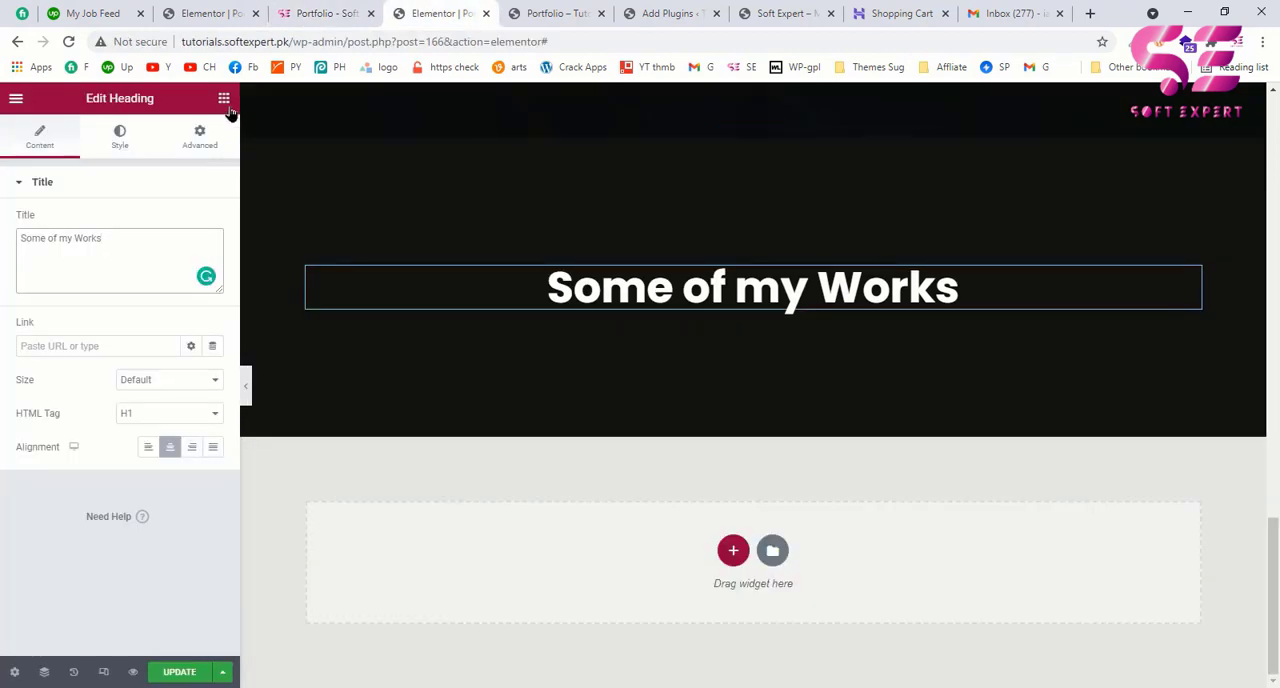
{"action": "left_click", "coordinate": [226, 104]}
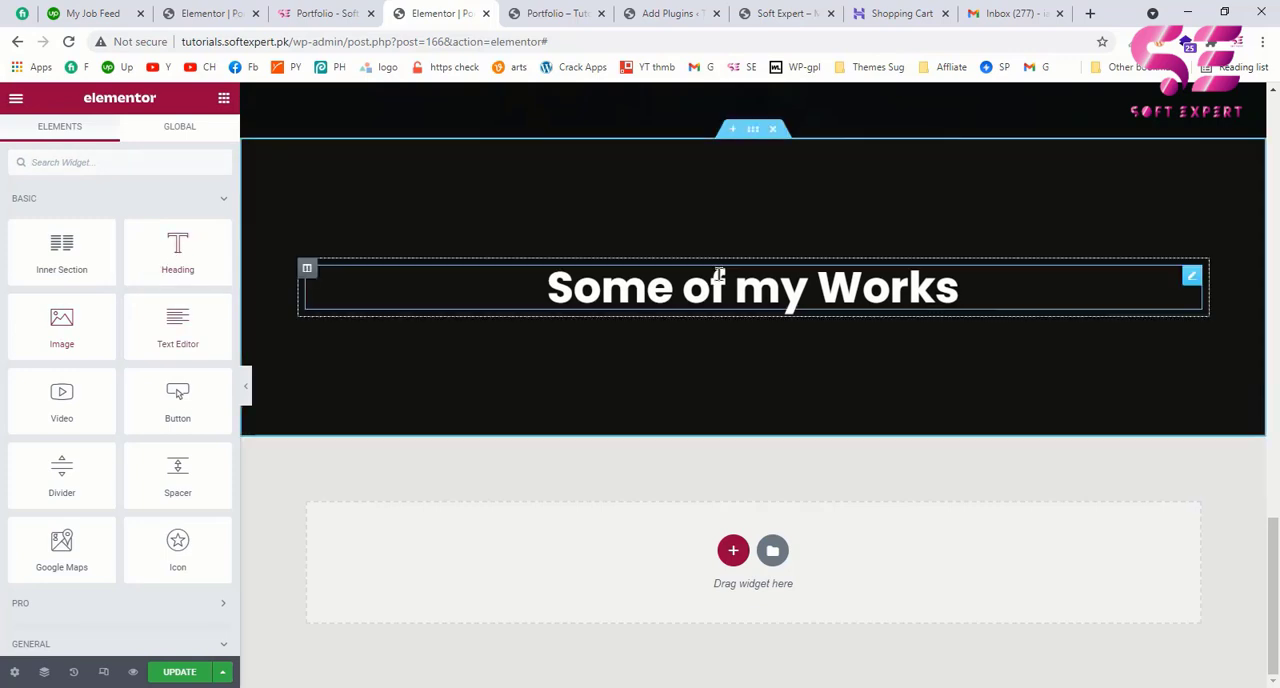
{"action": "left_click_drag", "start_coordinate": [527, 268], "coordinate": [626, 276]}
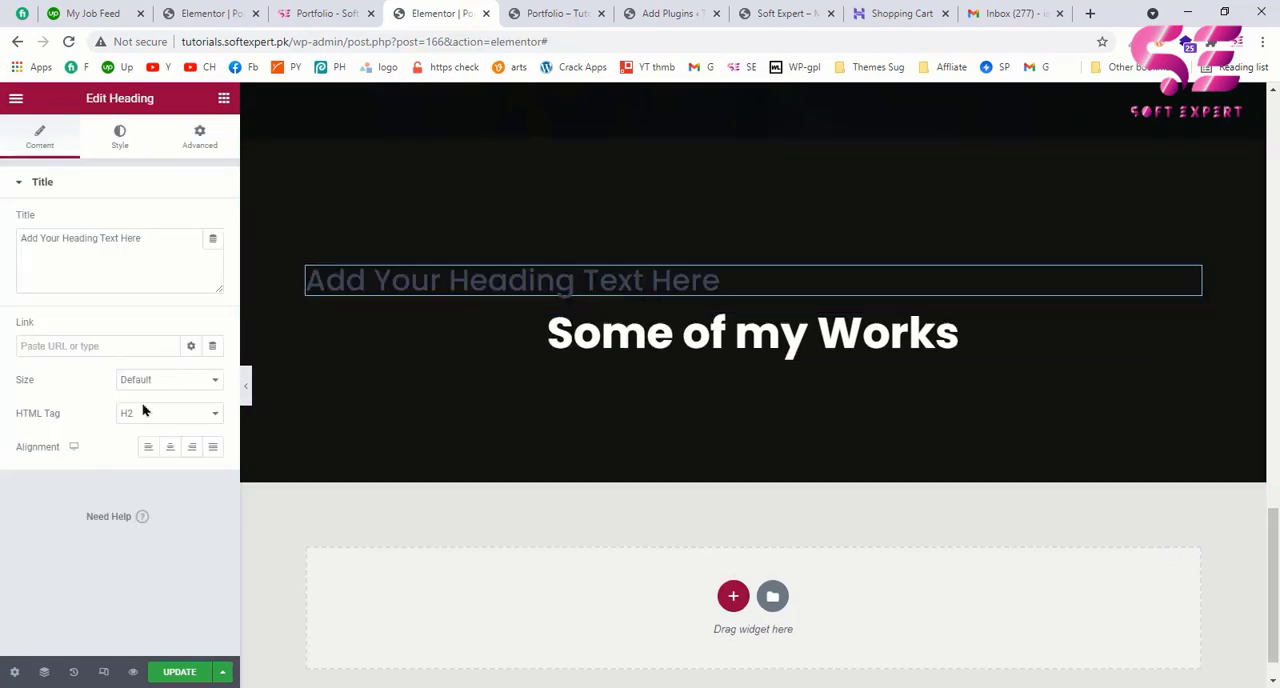
{"action": "left_click", "coordinate": [138, 418]}
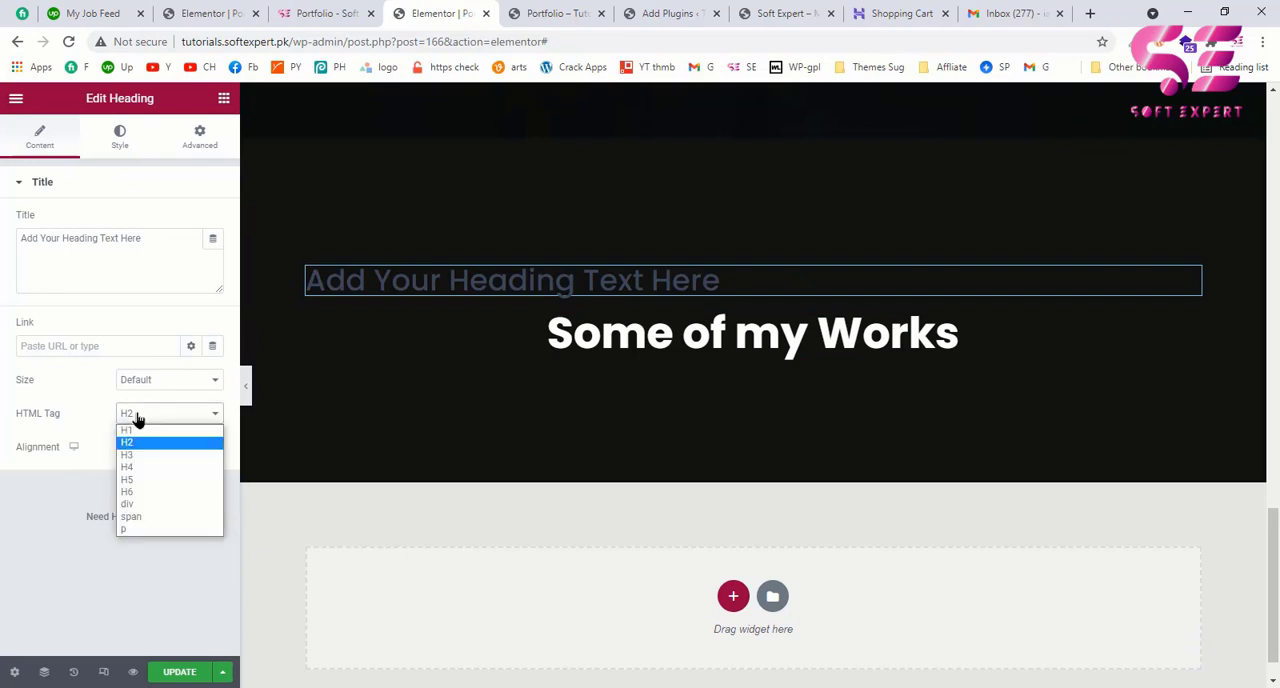
{"action": "left_click", "coordinate": [131, 486]}
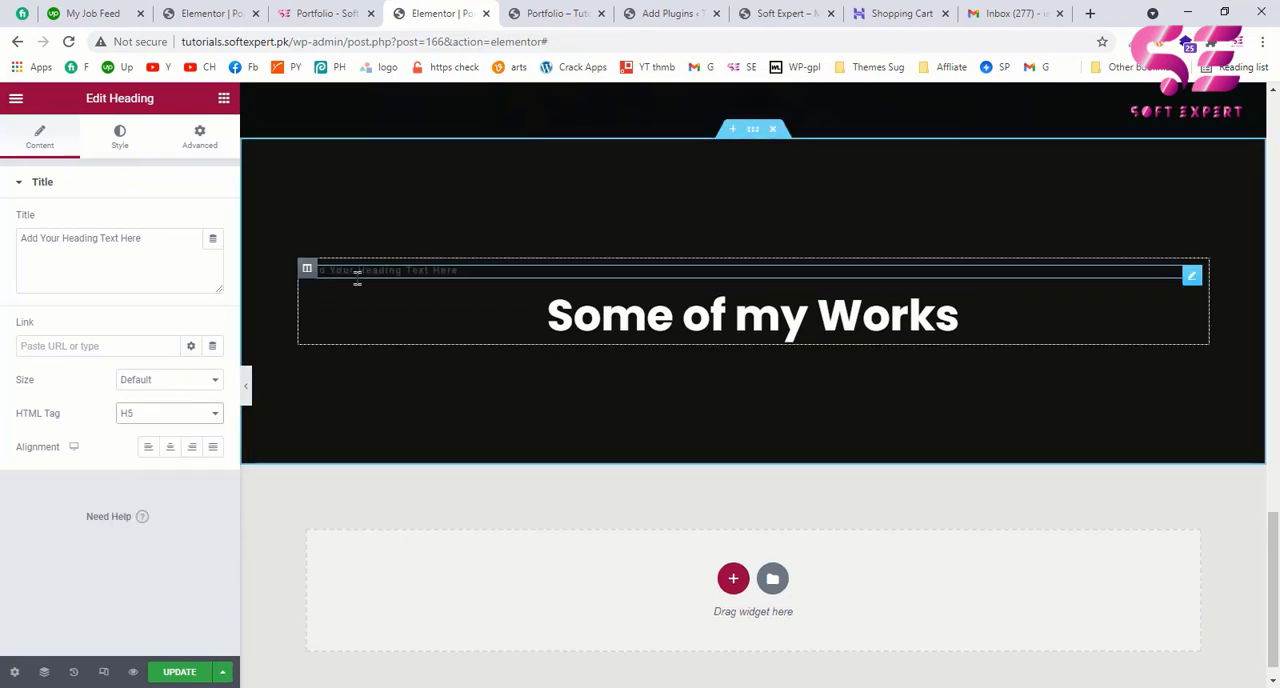
Step: Set the new H5 heading's text color to white (#FFFFFF)
{"action": "left_click", "coordinate": [125, 135]}
{"action": "left_click", "coordinate": [213, 224]}
{"action": "left_click_drag", "start_coordinate": [120, 320], "coordinate": [0, 258]}
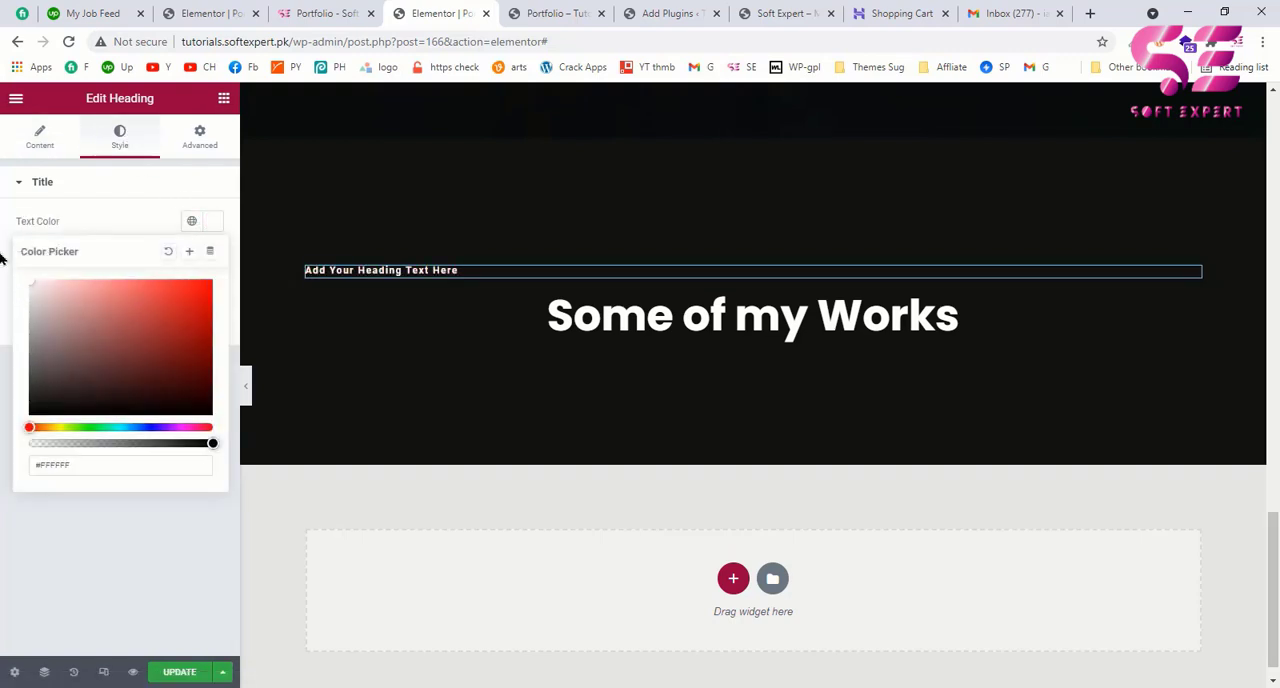
Step: Replace the H5 heading's placeholder title with the Portfolio label used on the example page
{"action": "left_click", "coordinate": [35, 138]}
{"action": "left_click", "coordinate": [35, 135]}
{"action": "left_click_drag", "start_coordinate": [163, 240], "coordinate": [3, 245]}
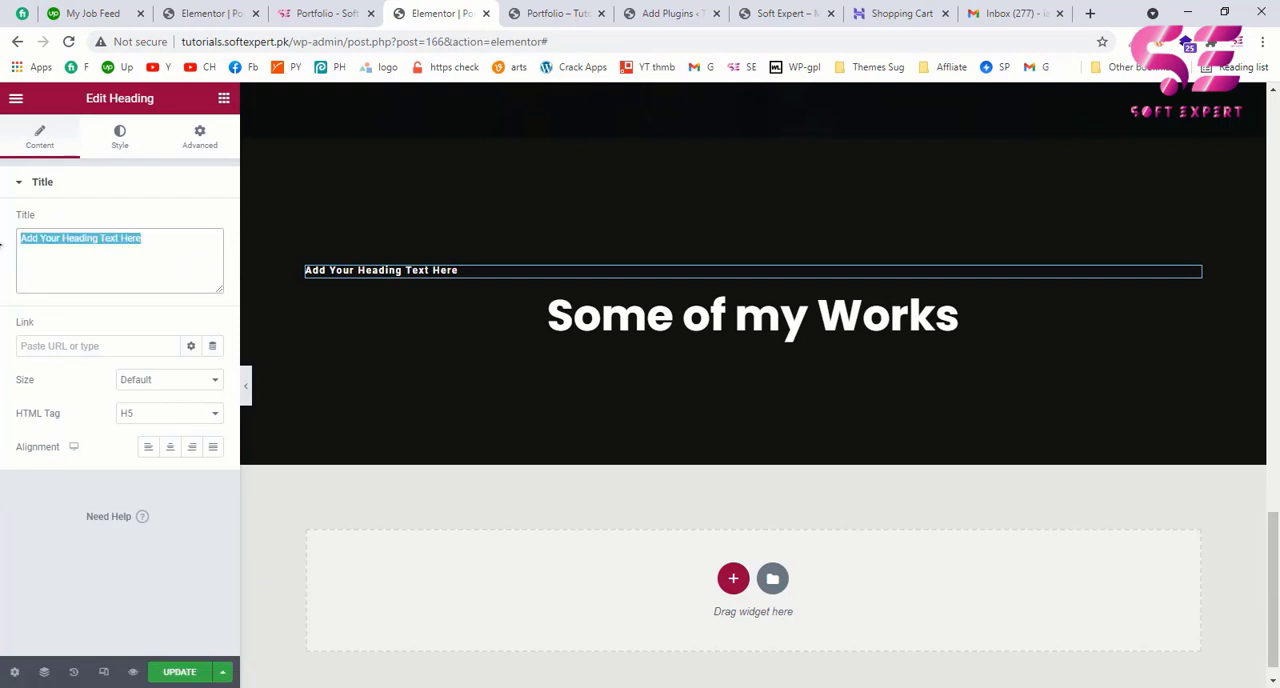
{"action": "type", "text": "po"}
{"action": "key", "text": "BackSpace"}
{"action": "key", "text": "BackSpace"}
{"action": "type", "text": "Portfolio"}
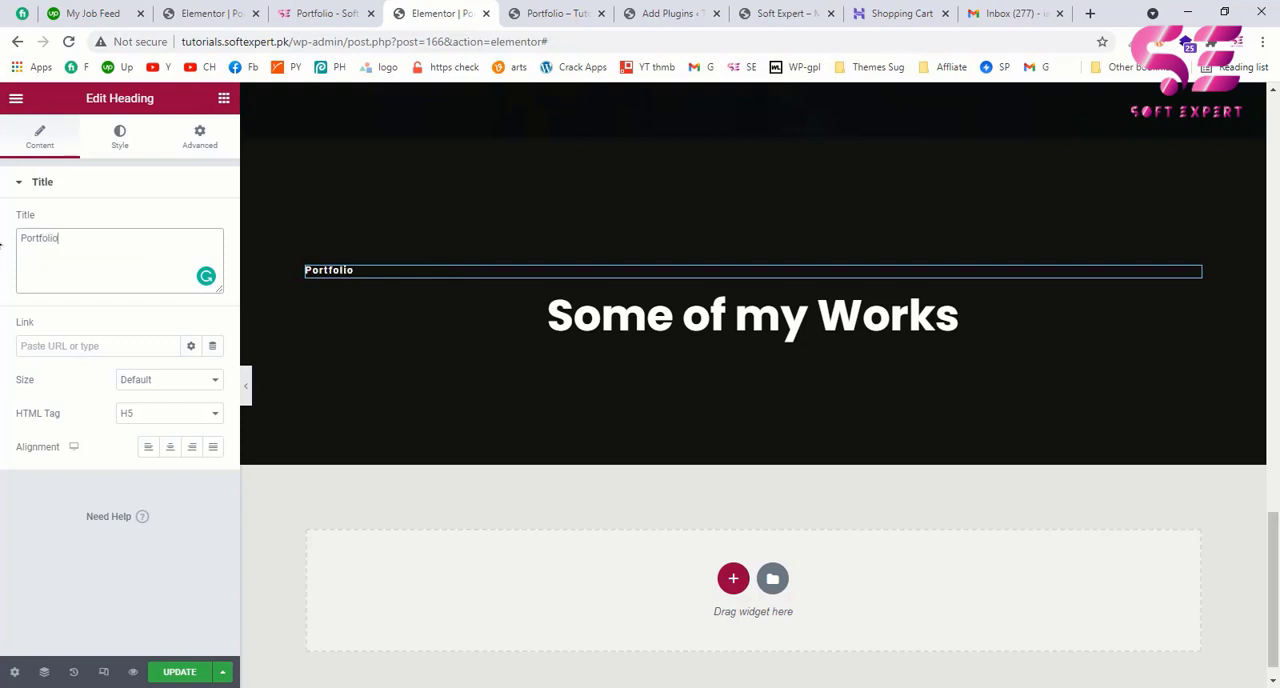
Step: Center the Portfolio heading and check the matching label's styling on the example page
{"action": "left_click", "coordinate": [171, 449]}
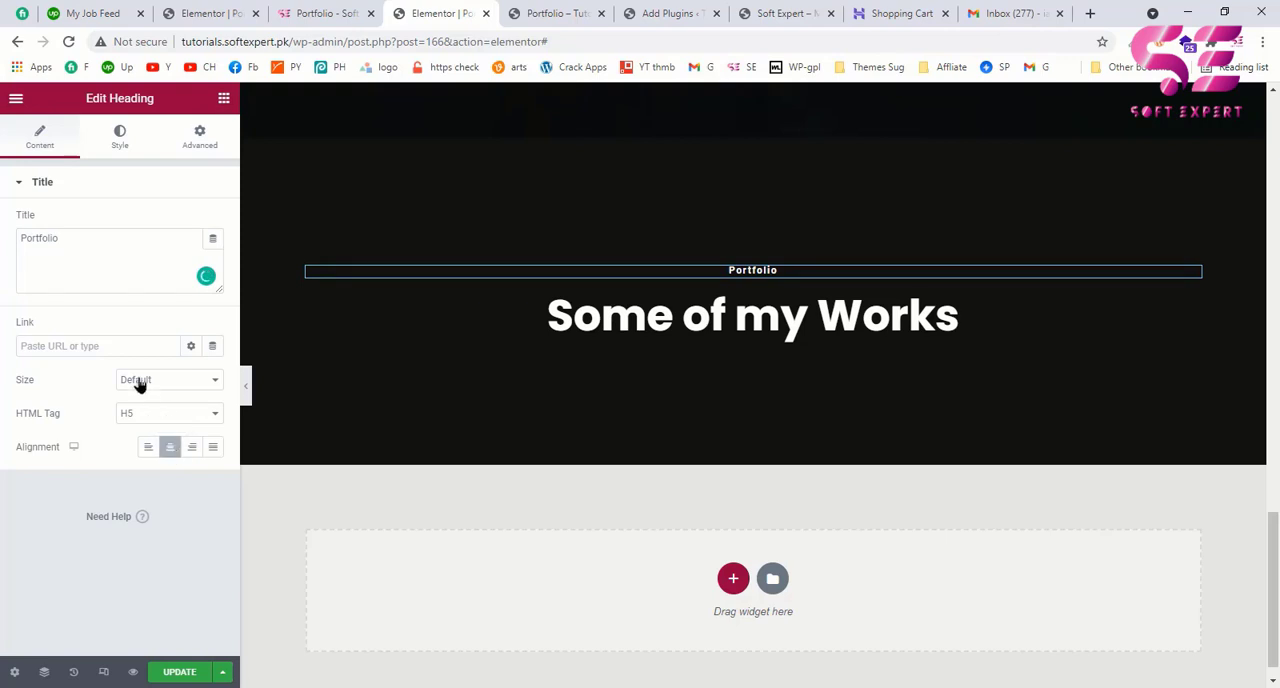
{"action": "left_click", "coordinate": [312, 12]}
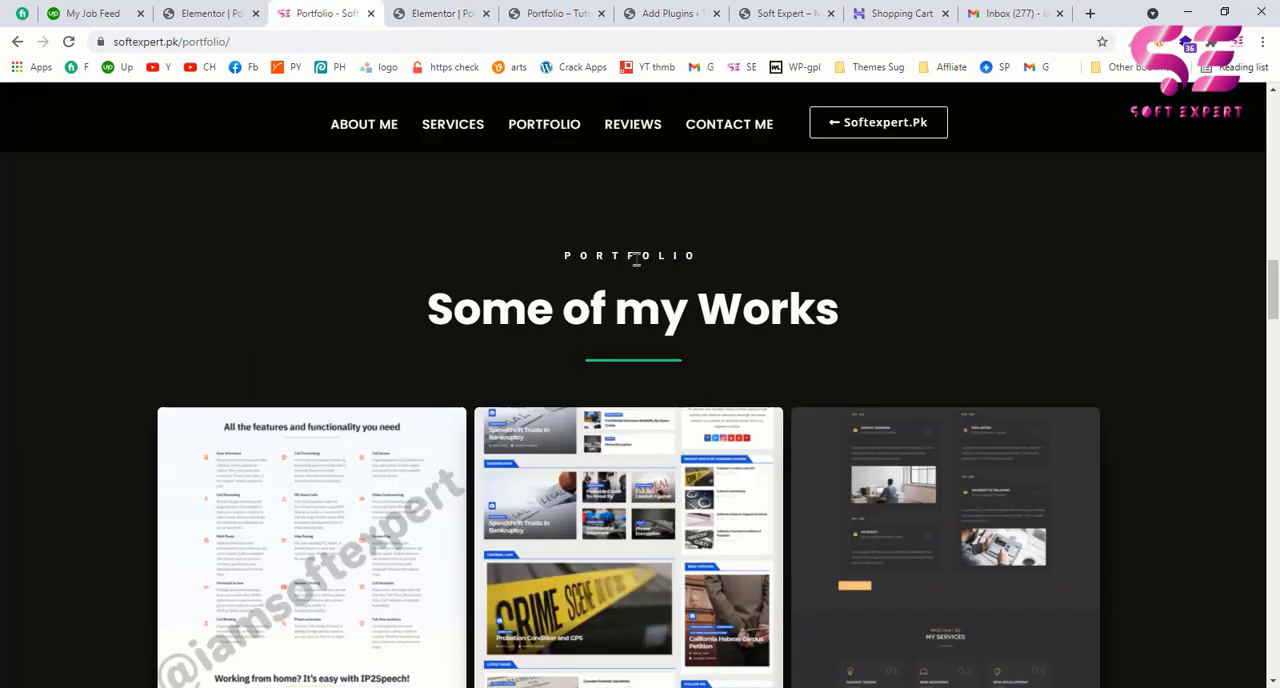
{"action": "left_click_drag", "start_coordinate": [565, 258], "coordinate": [723, 257]}
{"action": "left_click", "coordinate": [726, 257]}
{"action": "left_click", "coordinate": [412, 14]}
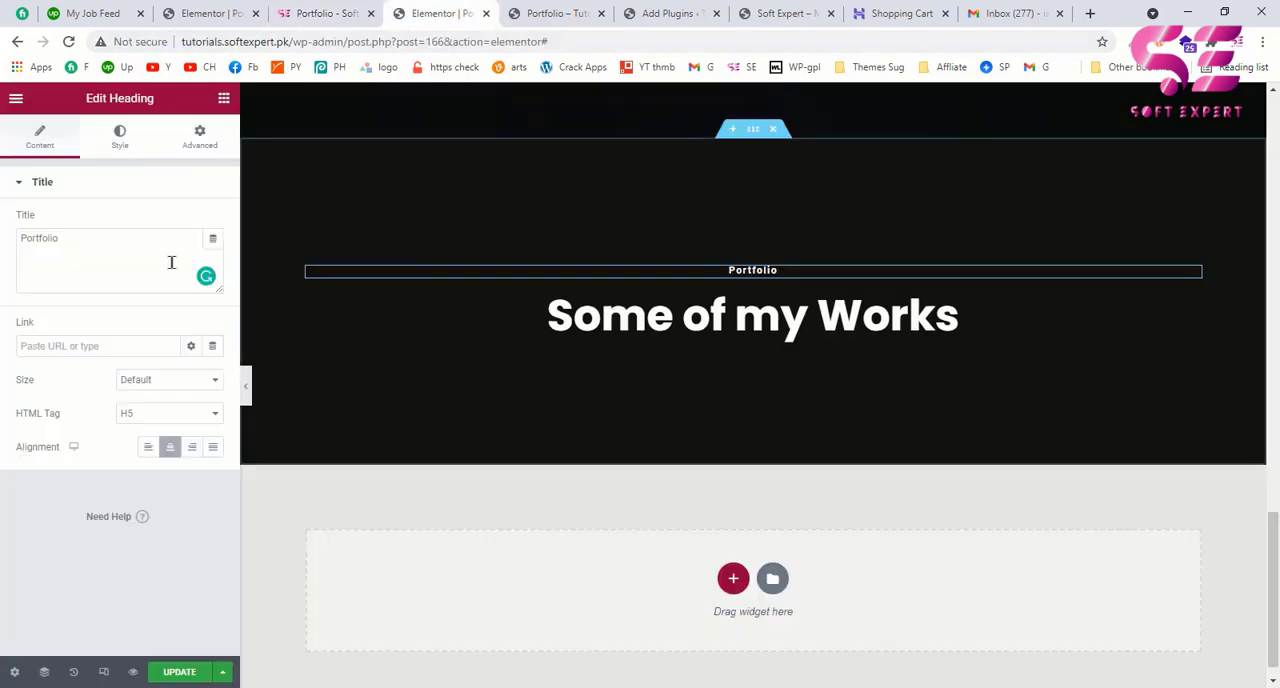
Step: Set the Portfolio heading's typography to uppercase with a letter spacing of 10
{"action": "left_click", "coordinate": [124, 139]}
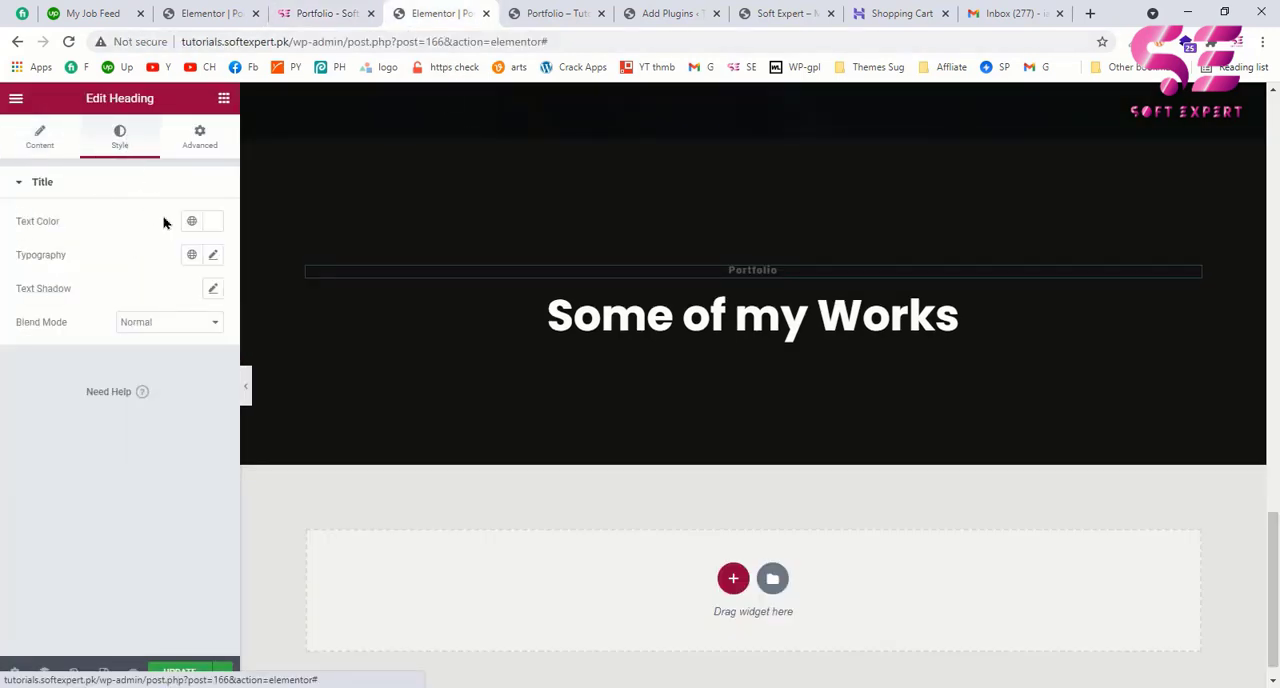
{"action": "left_click", "coordinate": [211, 256]}
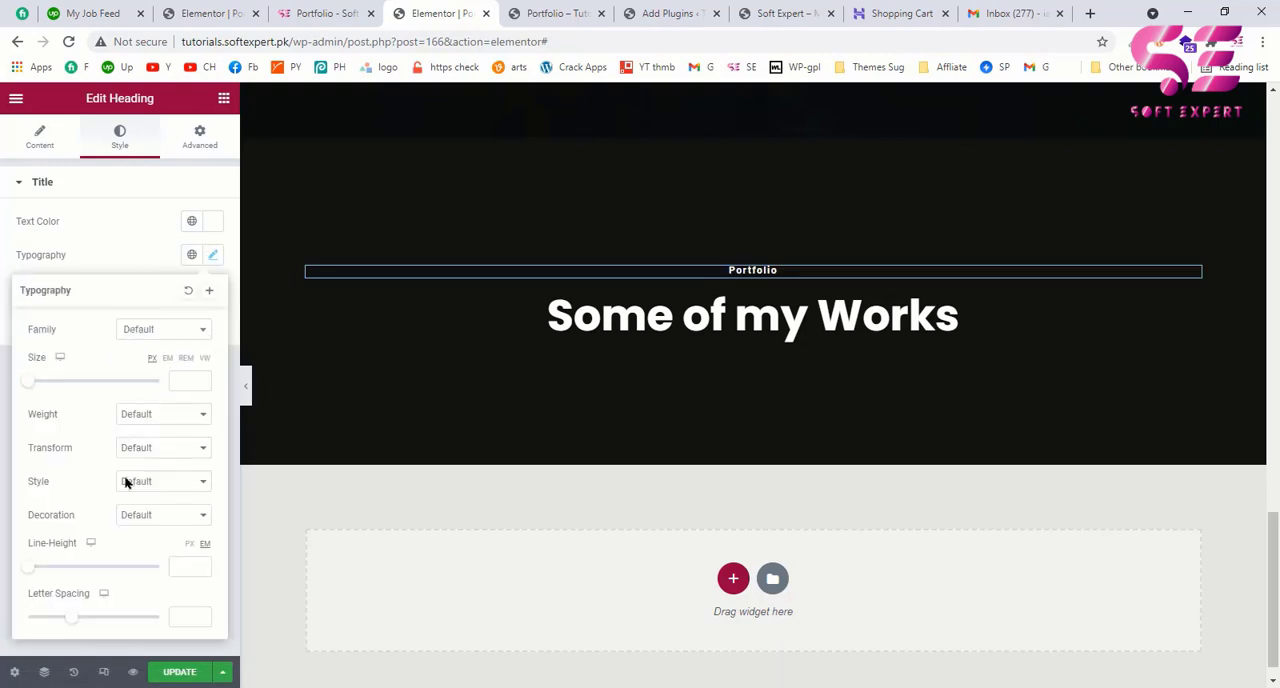
{"action": "left_click", "coordinate": [136, 449]}
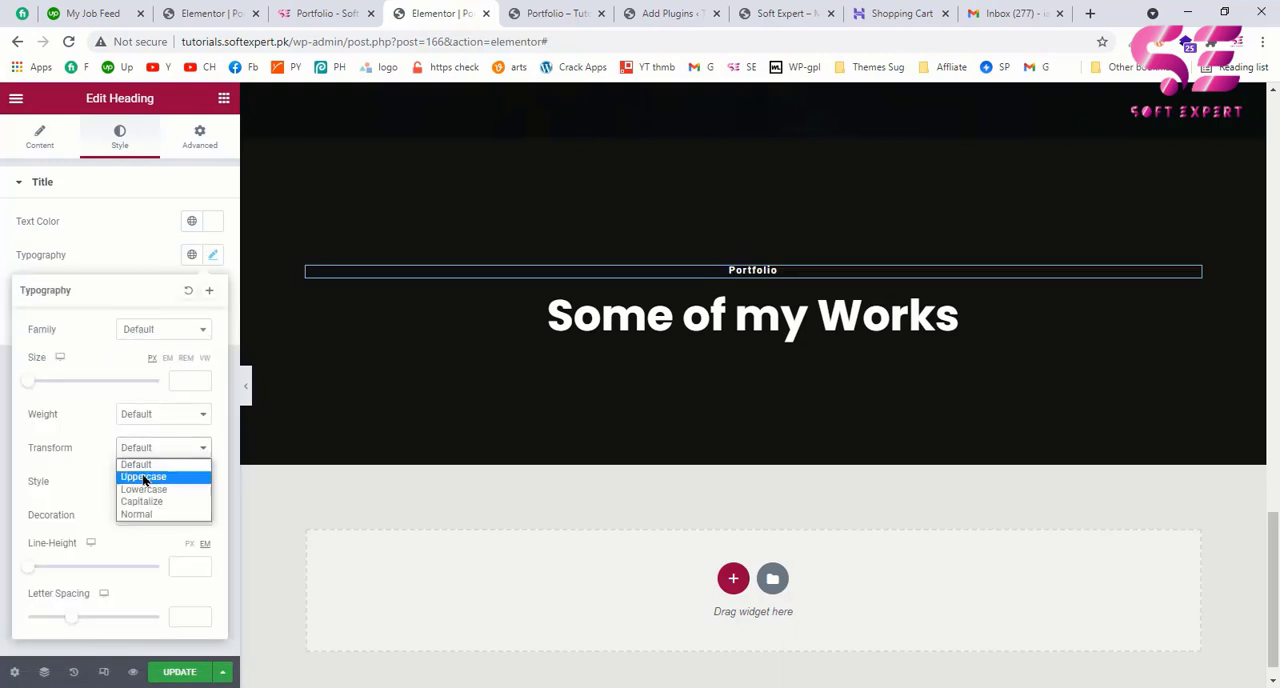
{"action": "left_click", "coordinate": [143, 478]}
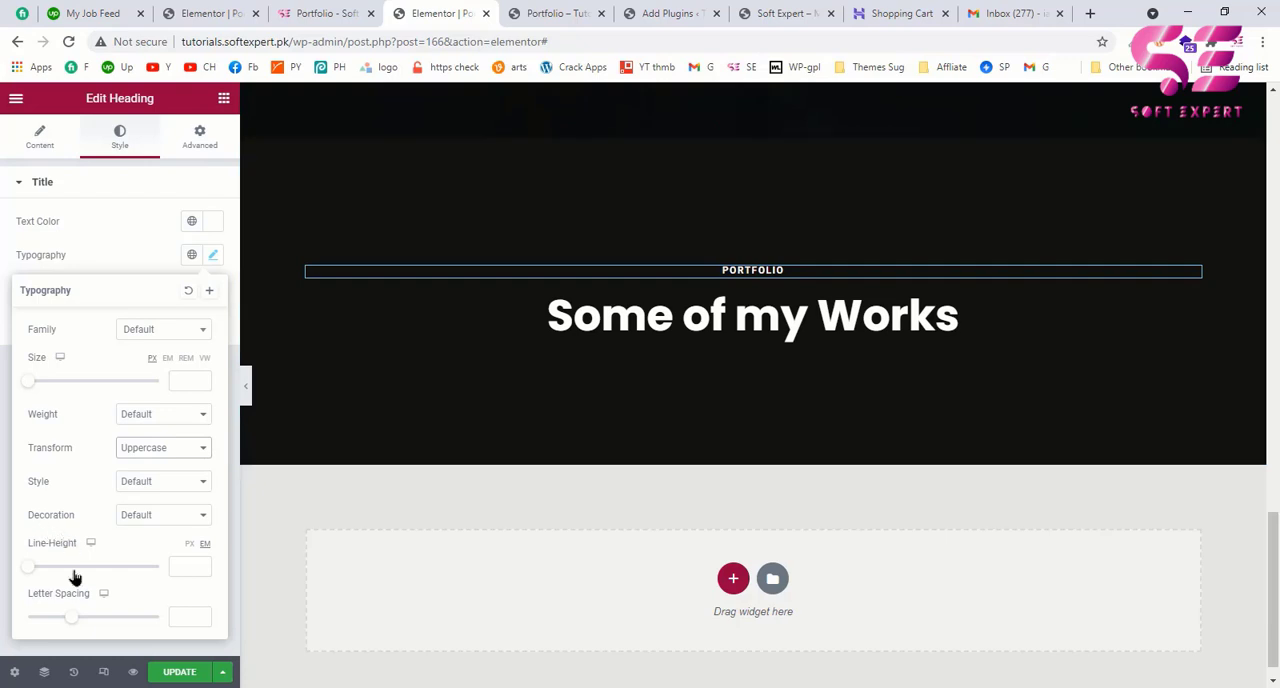
{"action": "left_click_drag", "start_coordinate": [71, 617], "coordinate": [168, 620]}
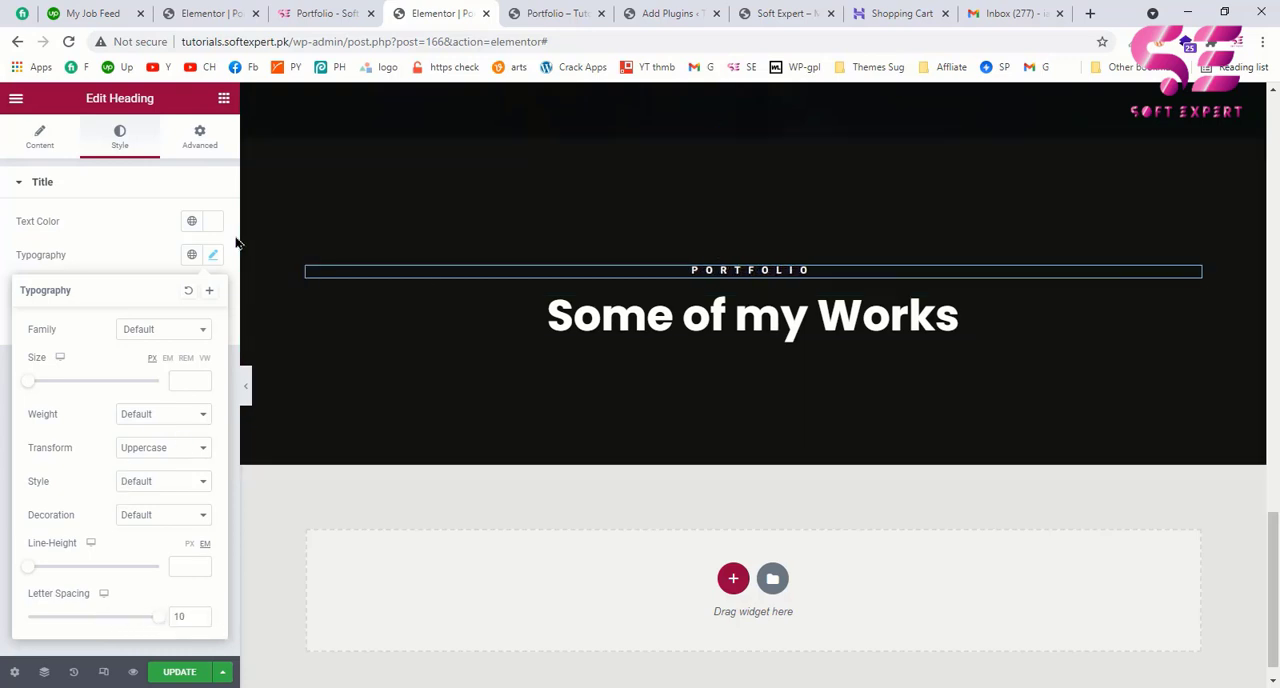
Step: Add a divider below the Some of my Works title in the saved global green color, with weight 2
{"action": "left_click", "coordinate": [224, 100]}
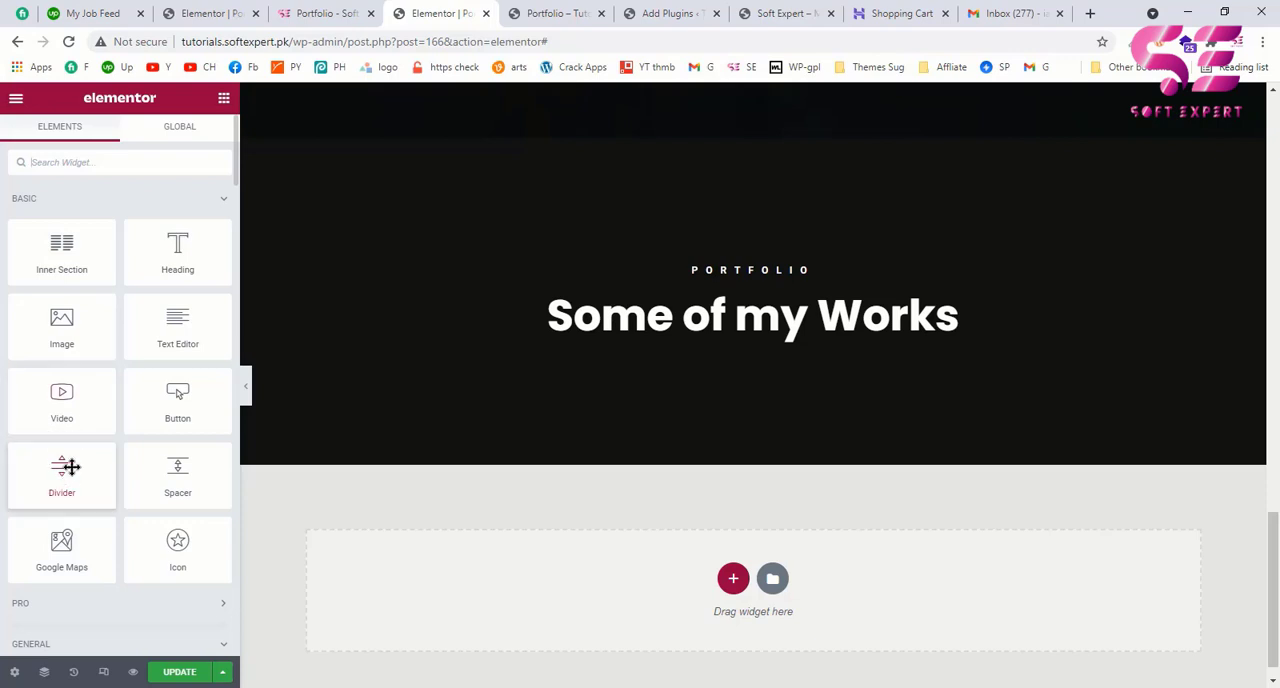
{"action": "left_click_drag", "start_coordinate": [62, 466], "coordinate": [719, 335]}
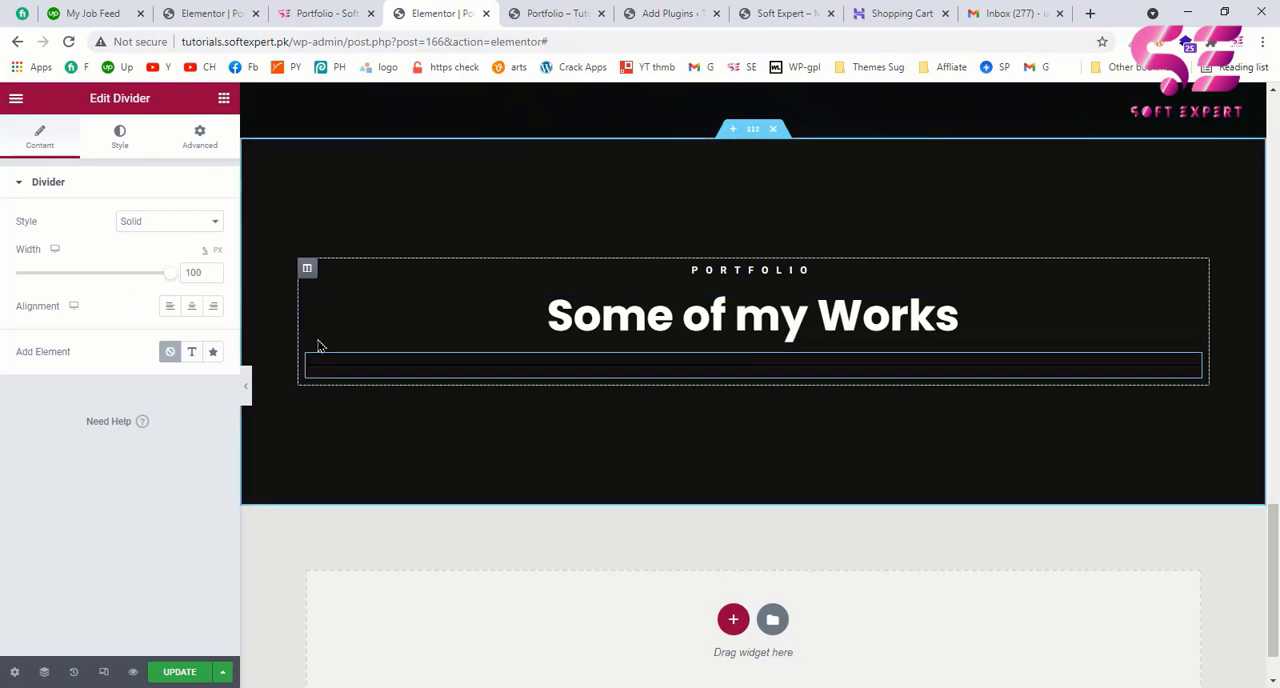
{"action": "left_click", "coordinate": [120, 143]}
{"action": "left_click", "coordinate": [191, 222]}
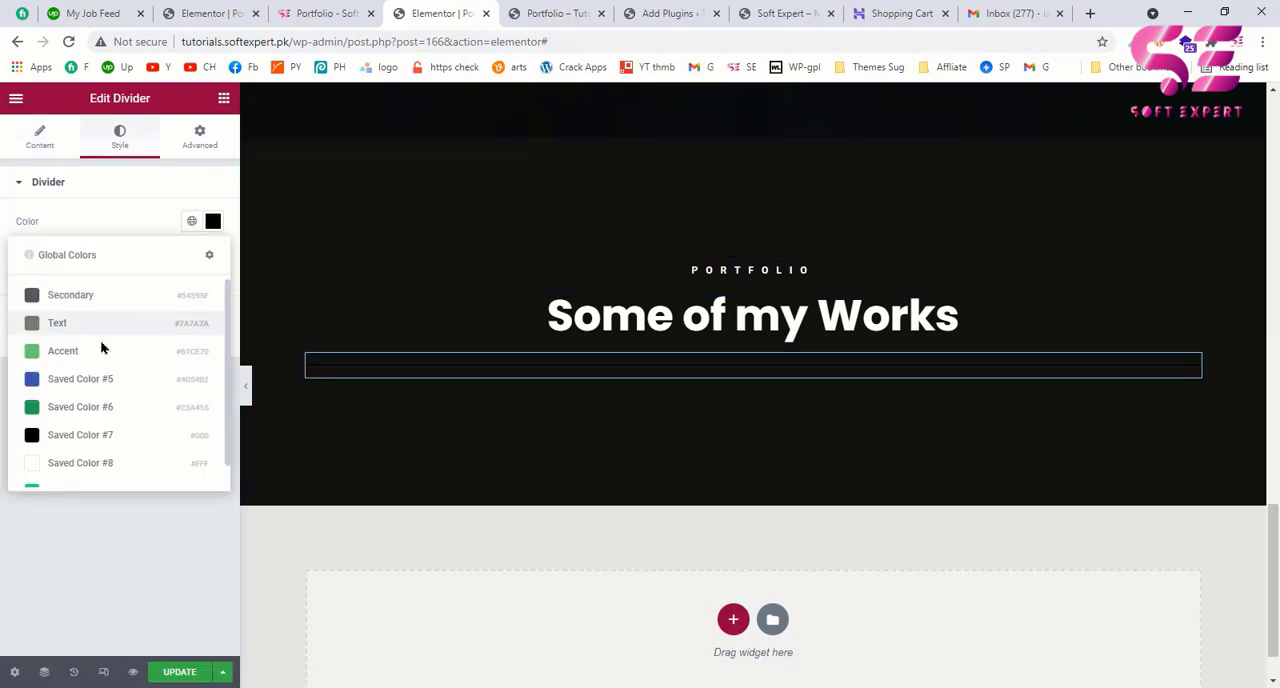
{"action": "scroll", "coordinate": [65, 455], "scroll_direction": "down", "scroll_amount": 1}
{"action": "left_click", "coordinate": [56, 468]}
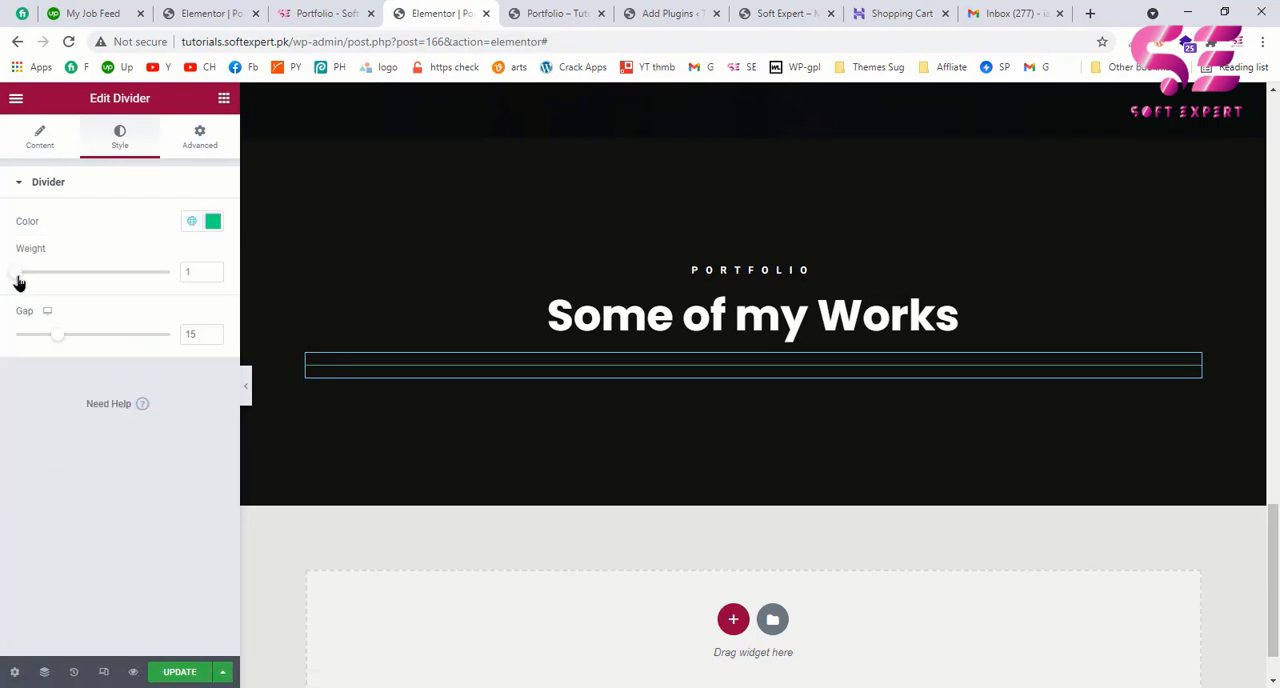
{"action": "left_click_drag", "start_coordinate": [16, 278], "coordinate": [26, 277]}
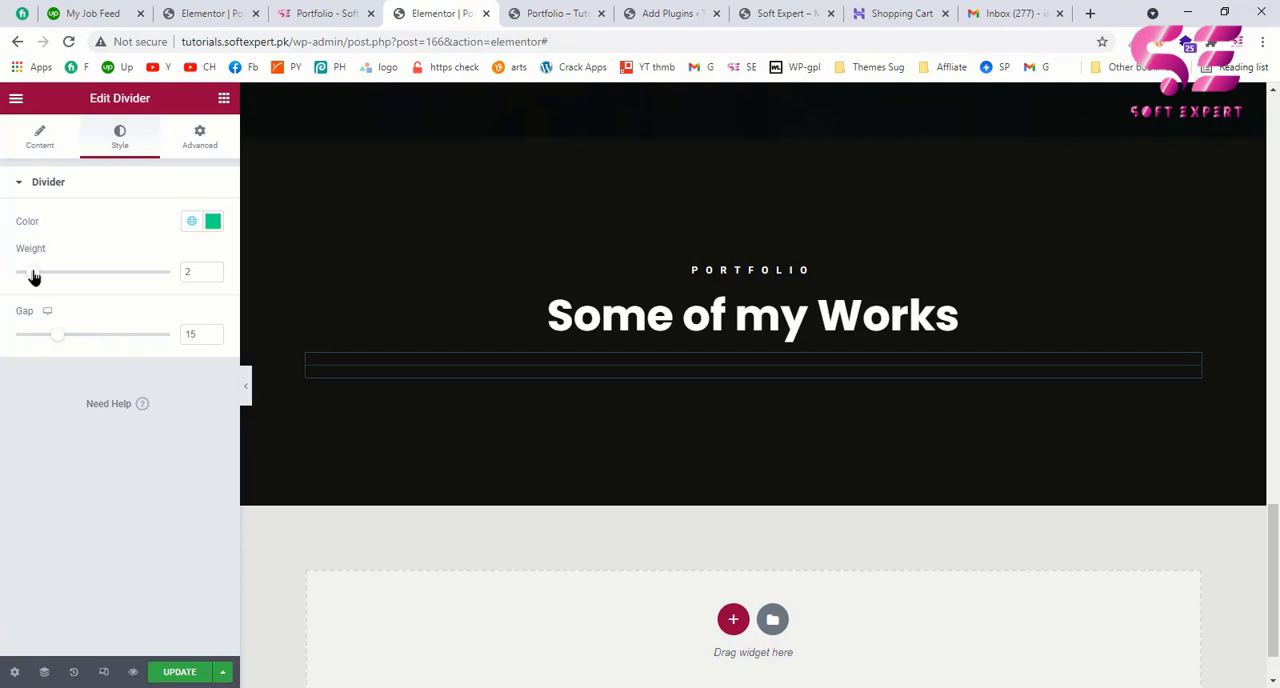
Step: Set the divider's width to 10% and center it
{"action": "left_click", "coordinate": [40, 140]}
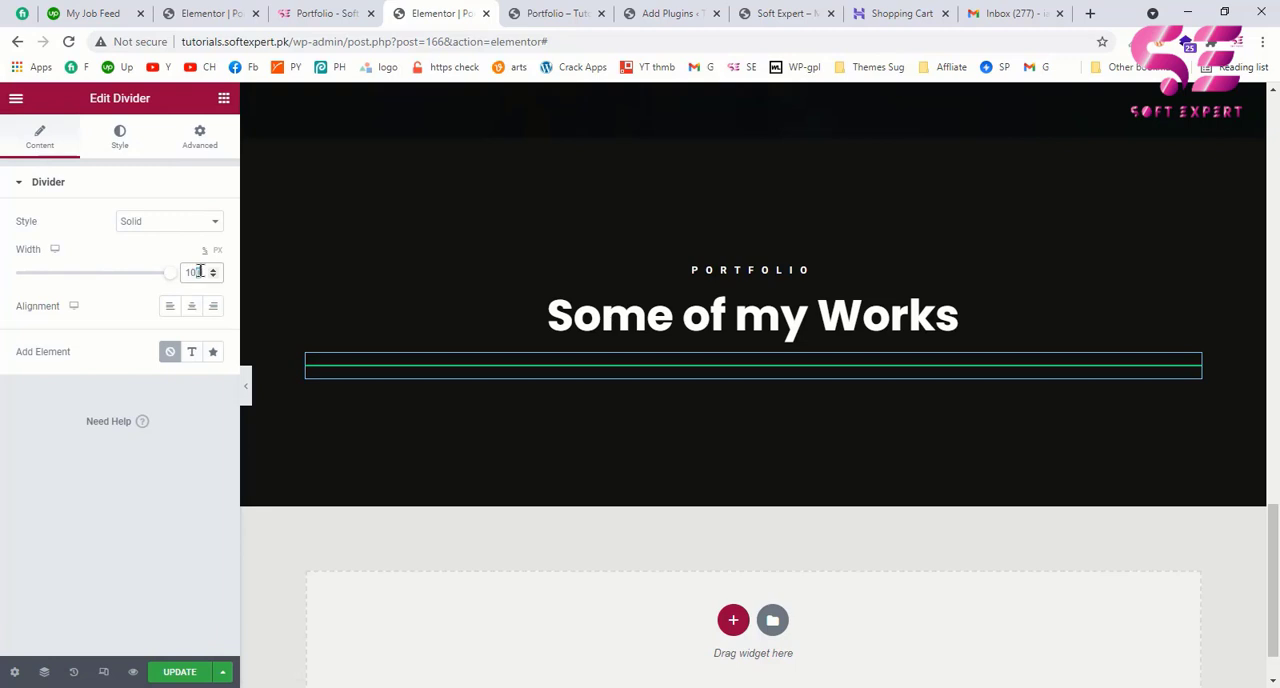
{"action": "key", "text": "BackSpace"}
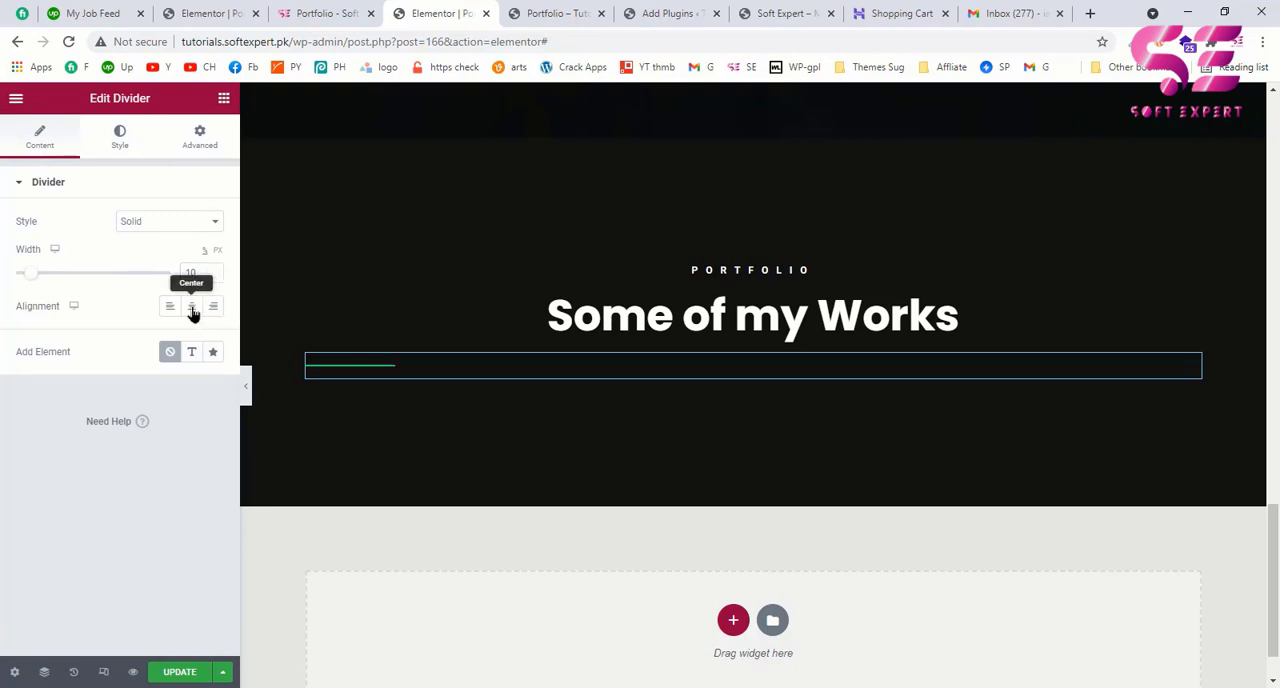
{"action": "left_click", "coordinate": [192, 310]}
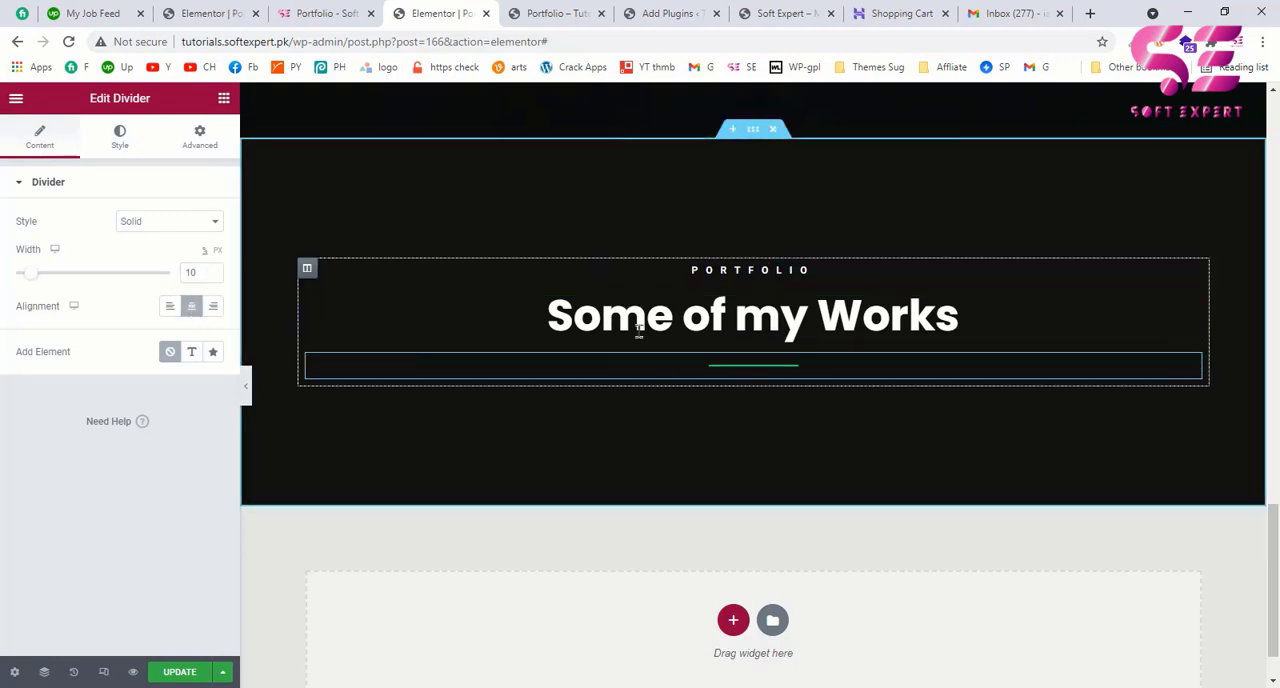
Step: Check the example page's works gallery and add a Basic Gallery widget below the divider
{"action": "left_click", "coordinate": [312, 12]}
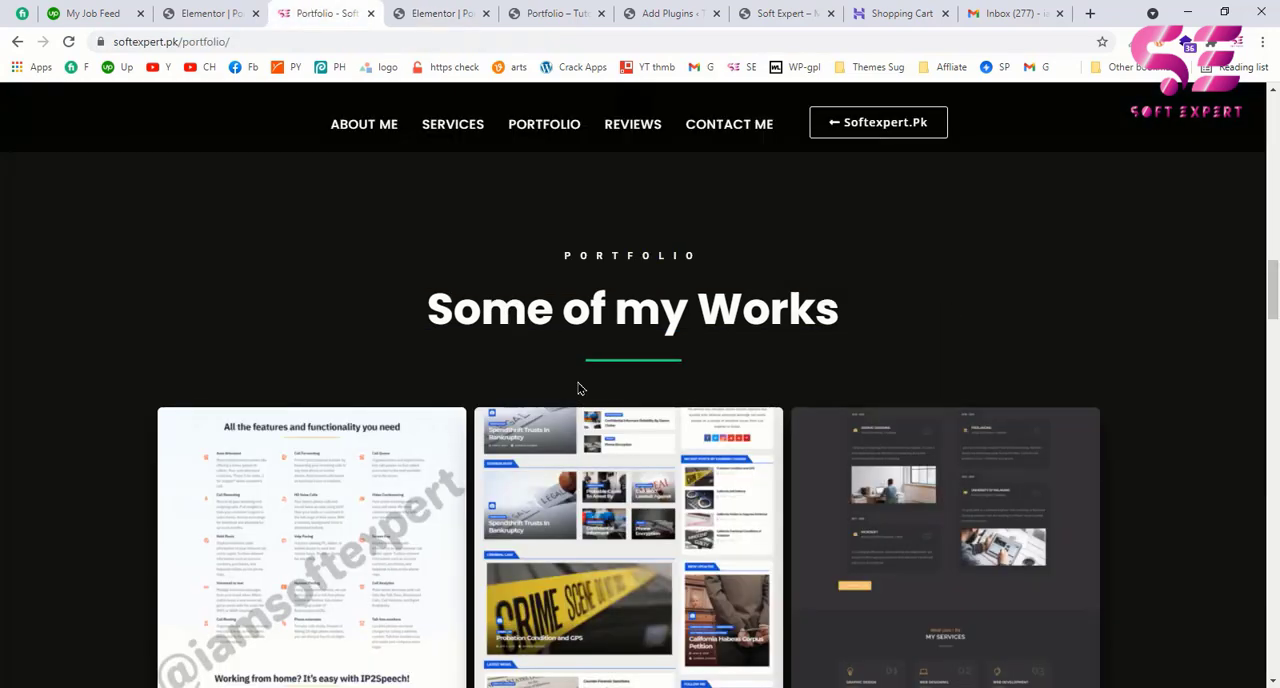
{"action": "scroll", "coordinate": [578, 388], "scroll_direction": "down", "scroll_amount": 2}
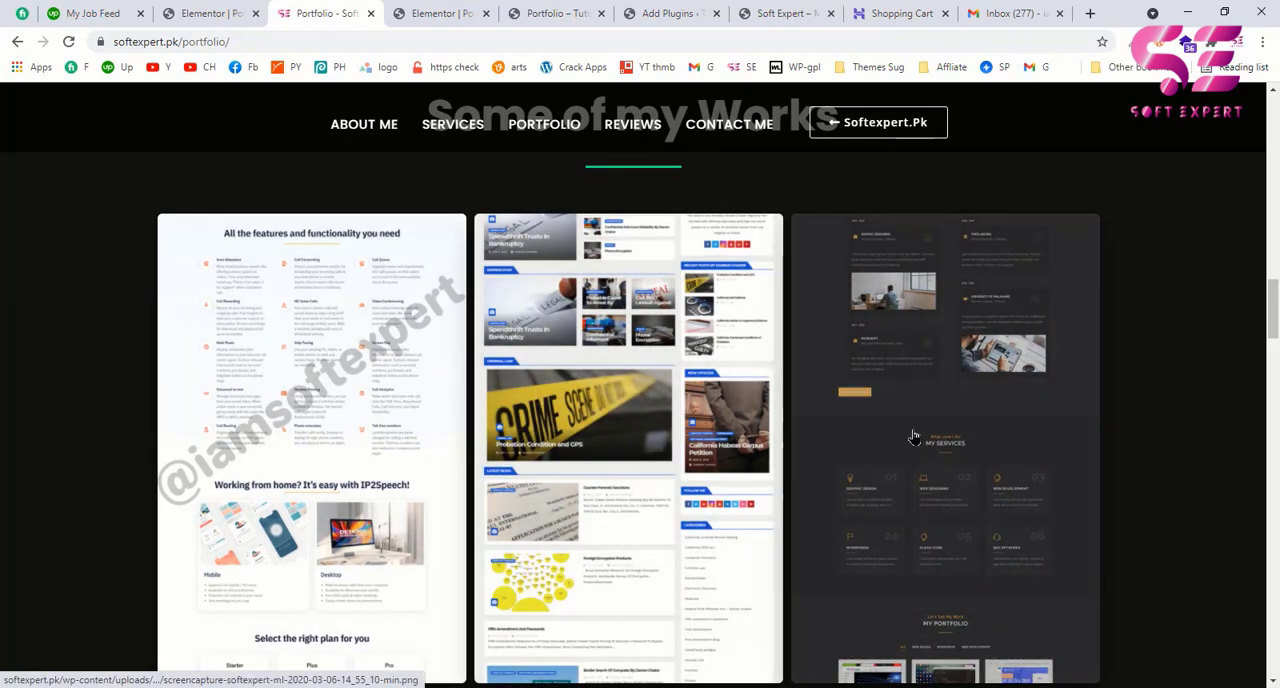
{"action": "left_click", "coordinate": [430, 13]}
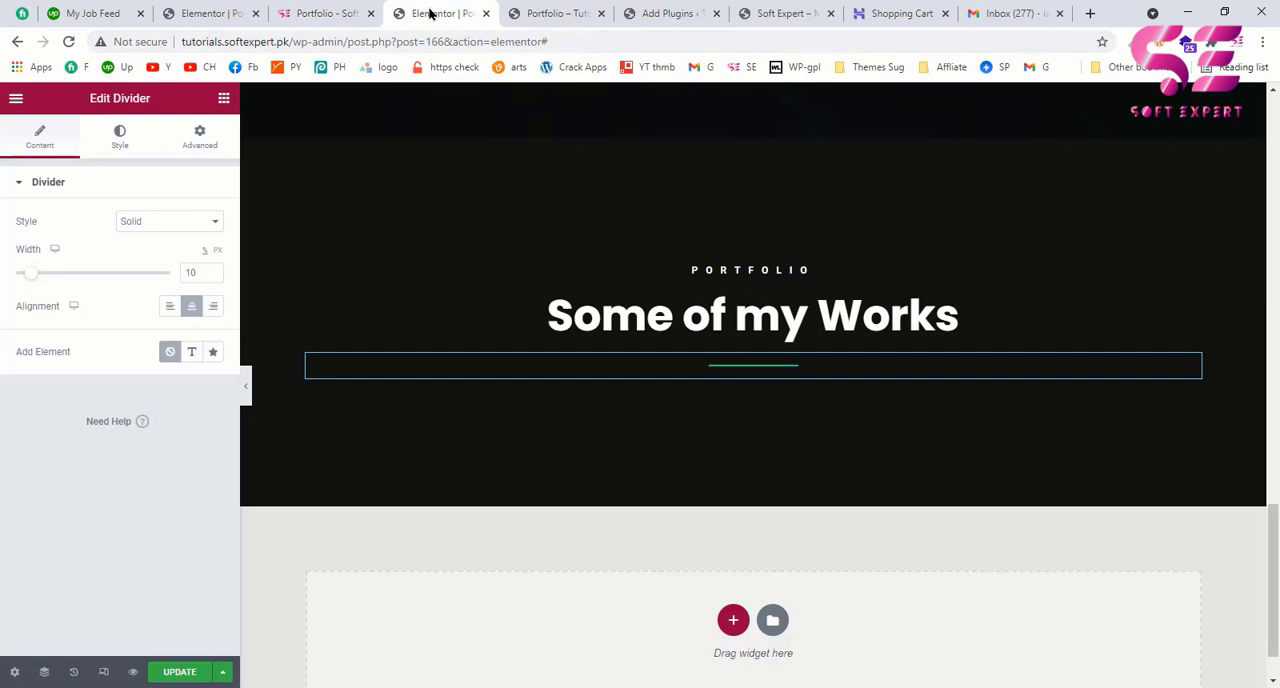
{"action": "left_click", "coordinate": [224, 100]}
{"action": "type", "text": "gall"}
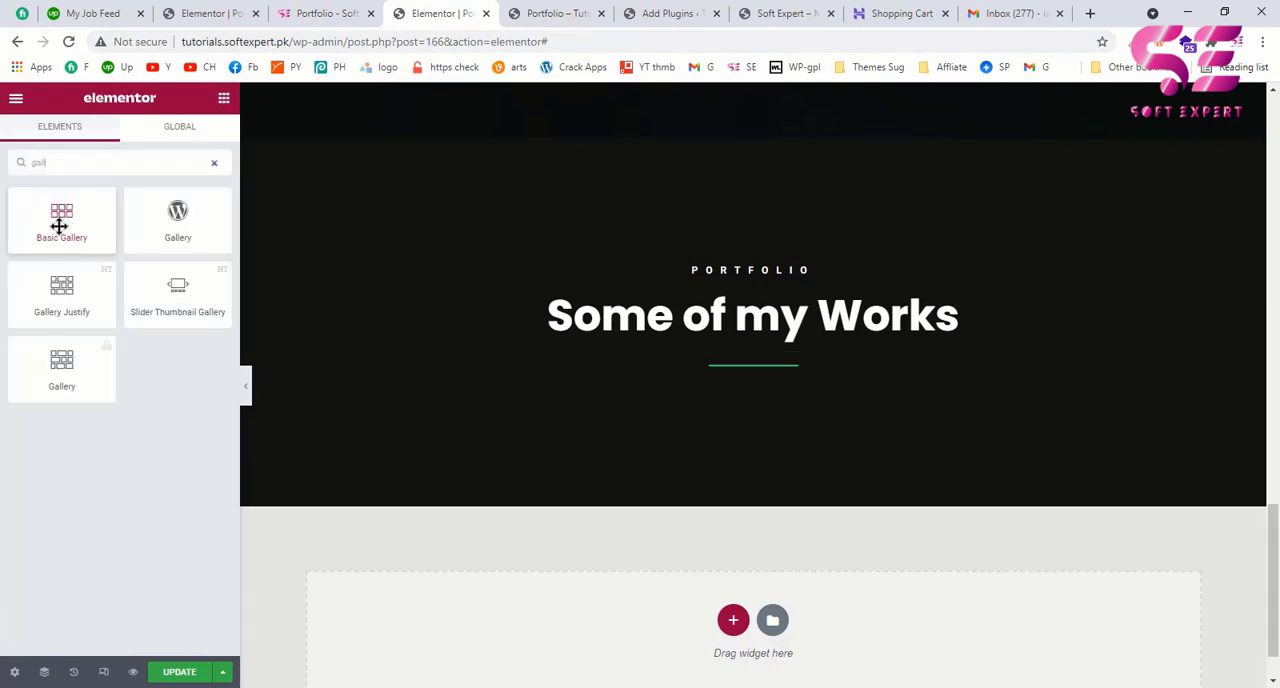
{"action": "left_click_drag", "start_coordinate": [51, 224], "coordinate": [727, 381]}
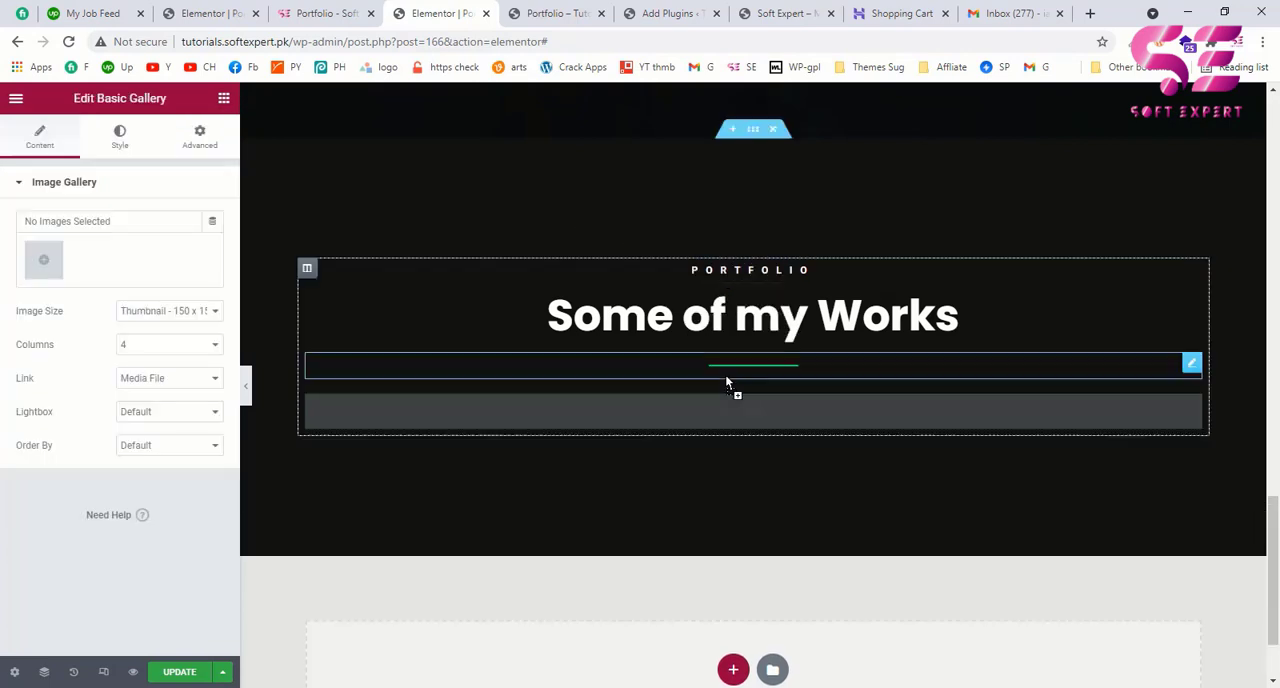
Step: Fill the gallery with three website screenshots from the media library: the restaurant, the blue-banner and the Bamboo Nordic pages
{"action": "left_click", "coordinate": [44, 262]}
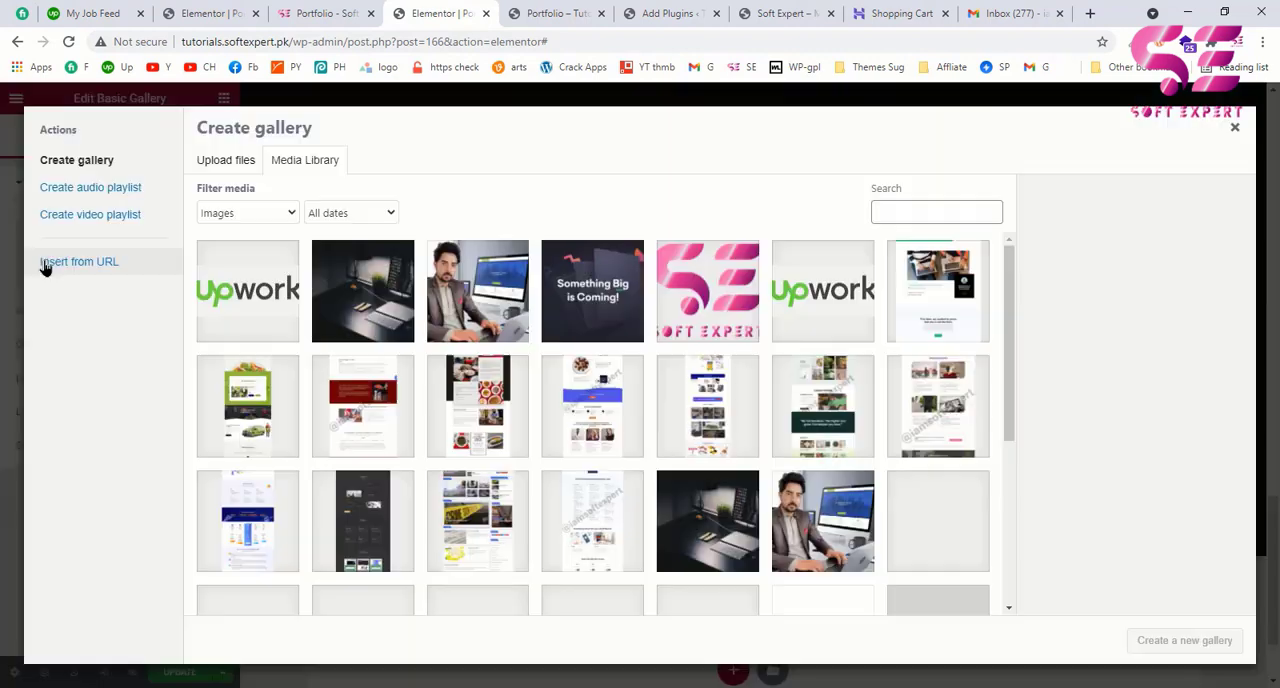
{"action": "scroll", "coordinate": [651, 340], "scroll_direction": "down", "scroll_amount": 1}
{"action": "scroll", "coordinate": [704, 292], "scroll_direction": "up", "scroll_amount": 1}
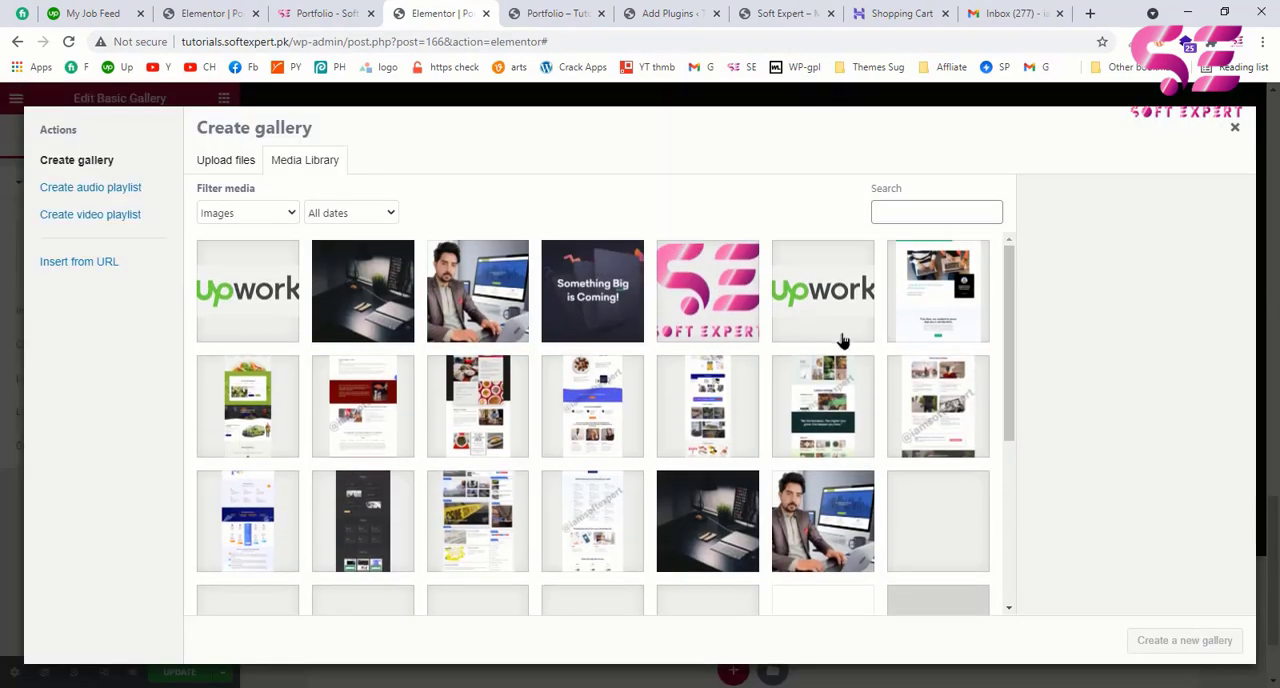
{"action": "left_click", "coordinate": [480, 400]}
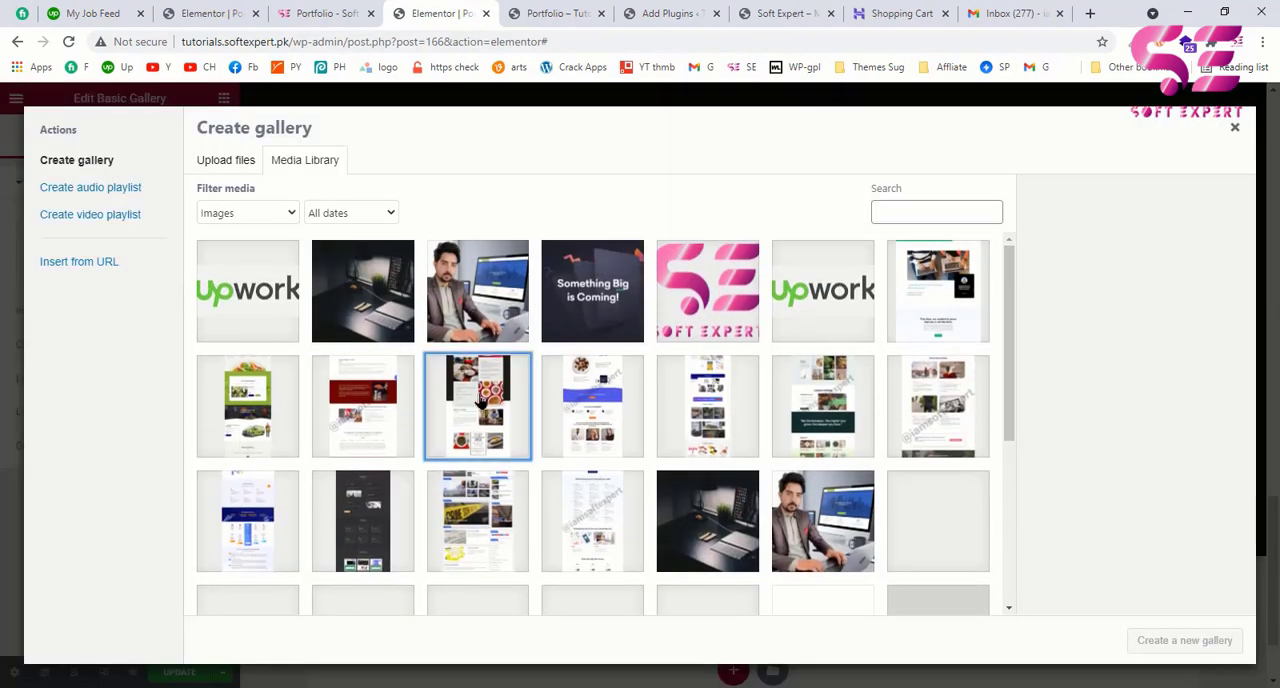
{"action": "left_click", "coordinate": [585, 410]}
{"action": "left_click", "coordinate": [802, 392]}
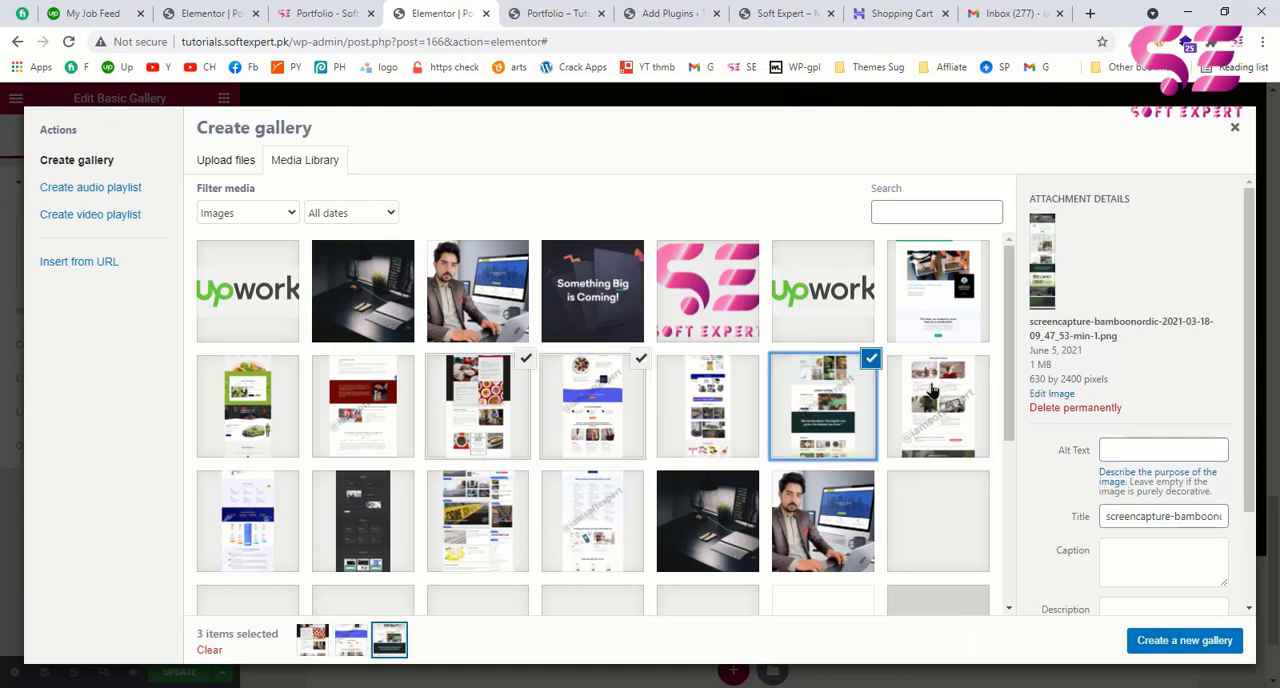
{"action": "left_click", "coordinate": [1217, 645]}
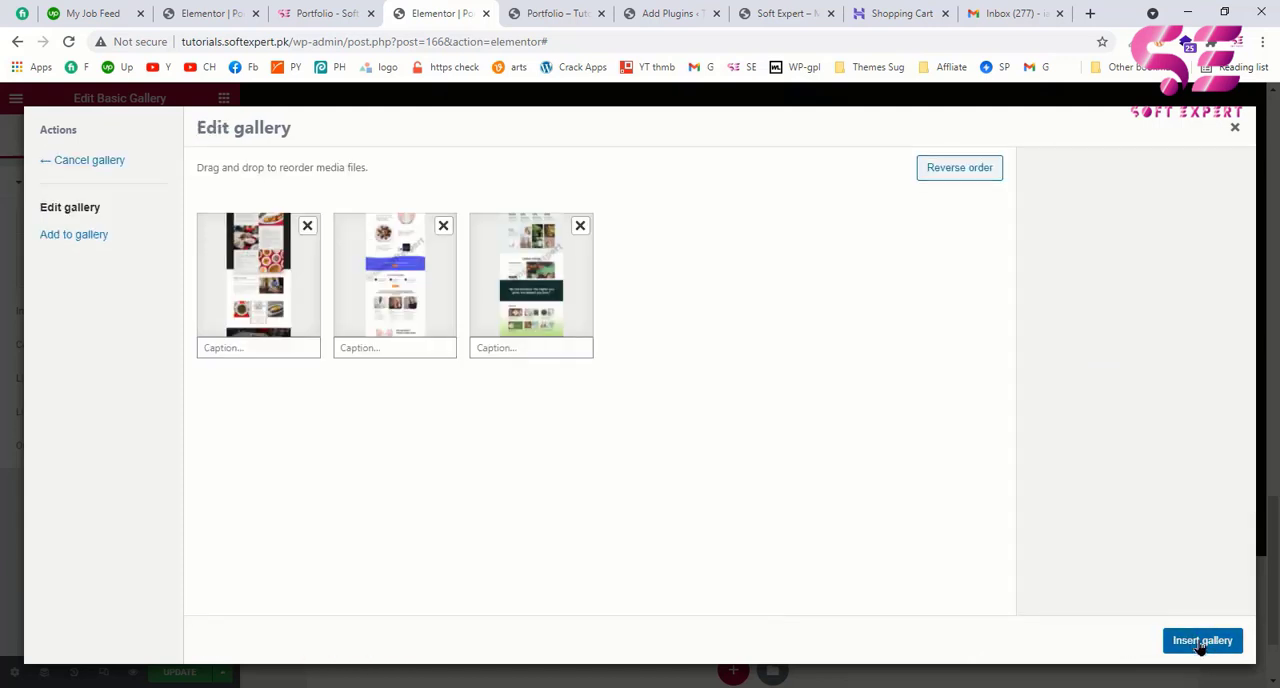
{"action": "left_click", "coordinate": [1201, 642]}
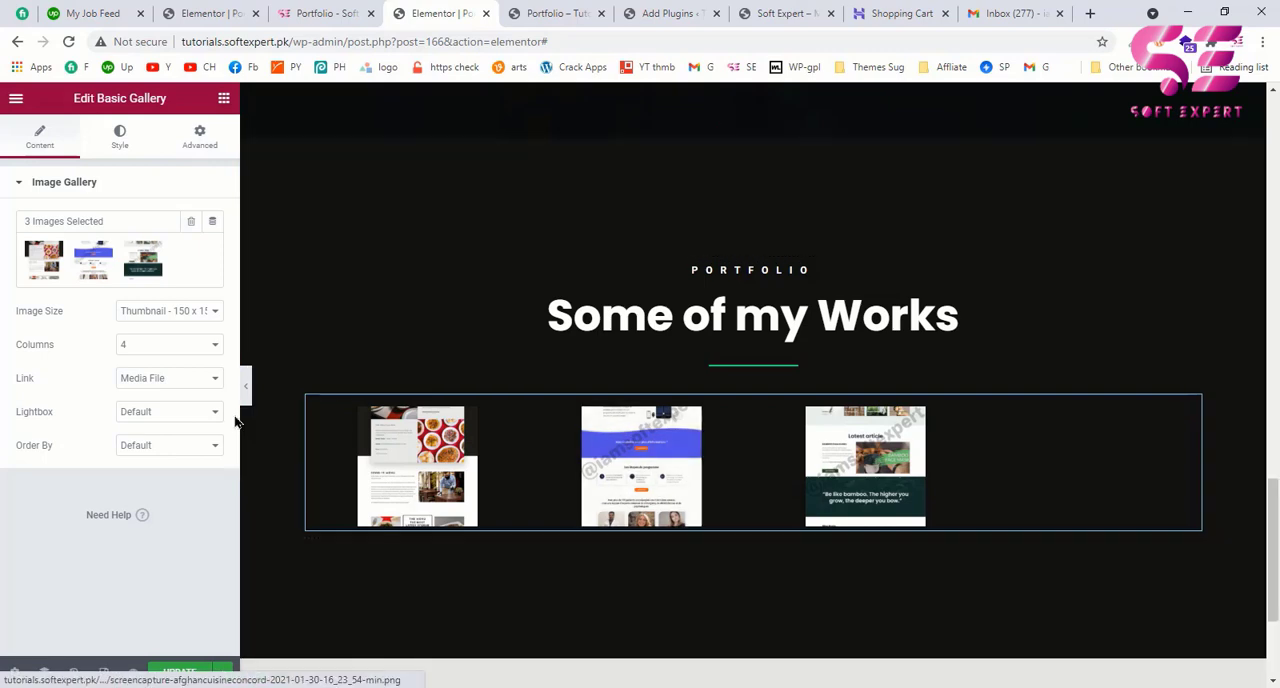
Step: Set the gallery to 3 columns and compare the layout with the example page
{"action": "left_click", "coordinate": [147, 346]}
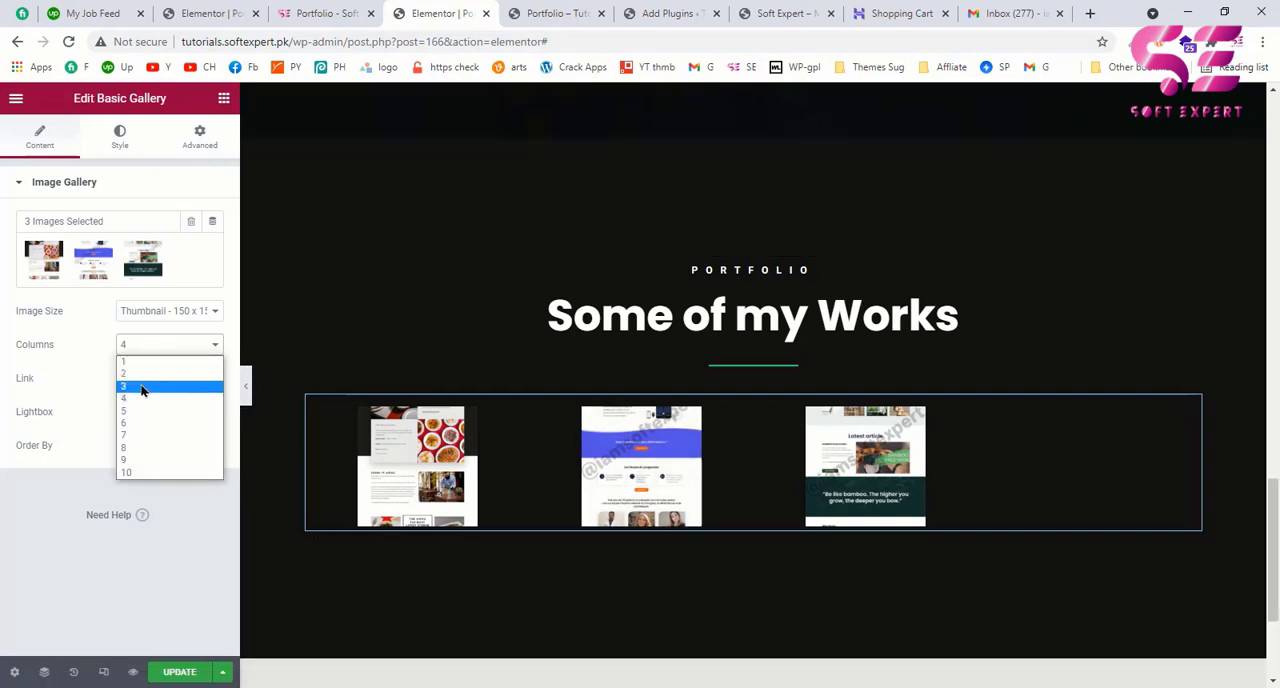
{"action": "left_click", "coordinate": [141, 387]}
{"action": "left_click", "coordinate": [330, 13]}
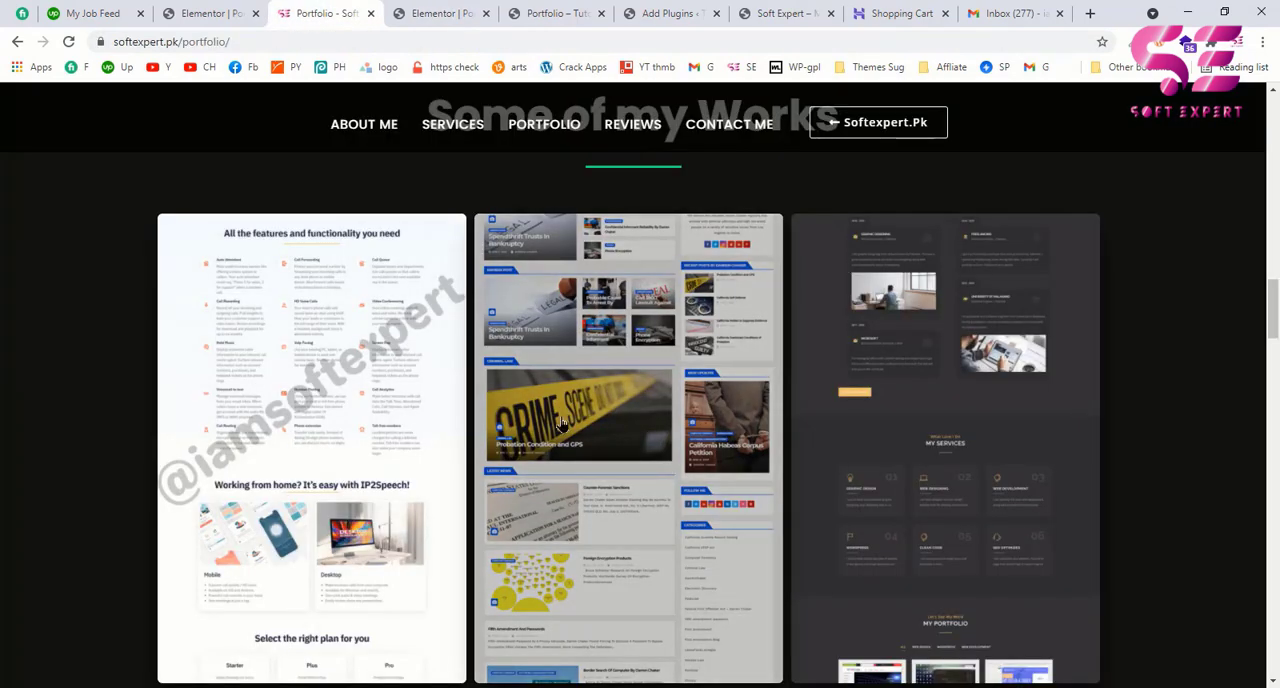
{"action": "left_click", "coordinate": [413, 5]}
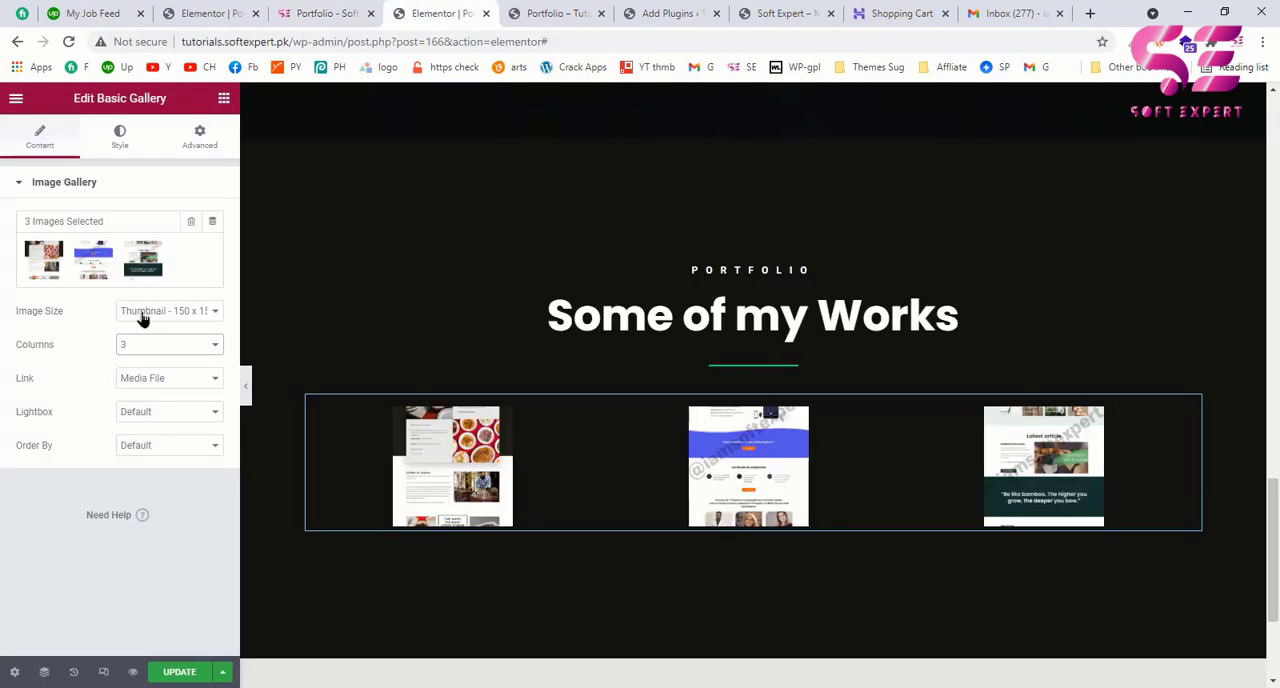
Step: Try other image sizes for the gallery, including Large - 1024 x 1024, and look over the images
{"action": "left_click", "coordinate": [143, 316]}
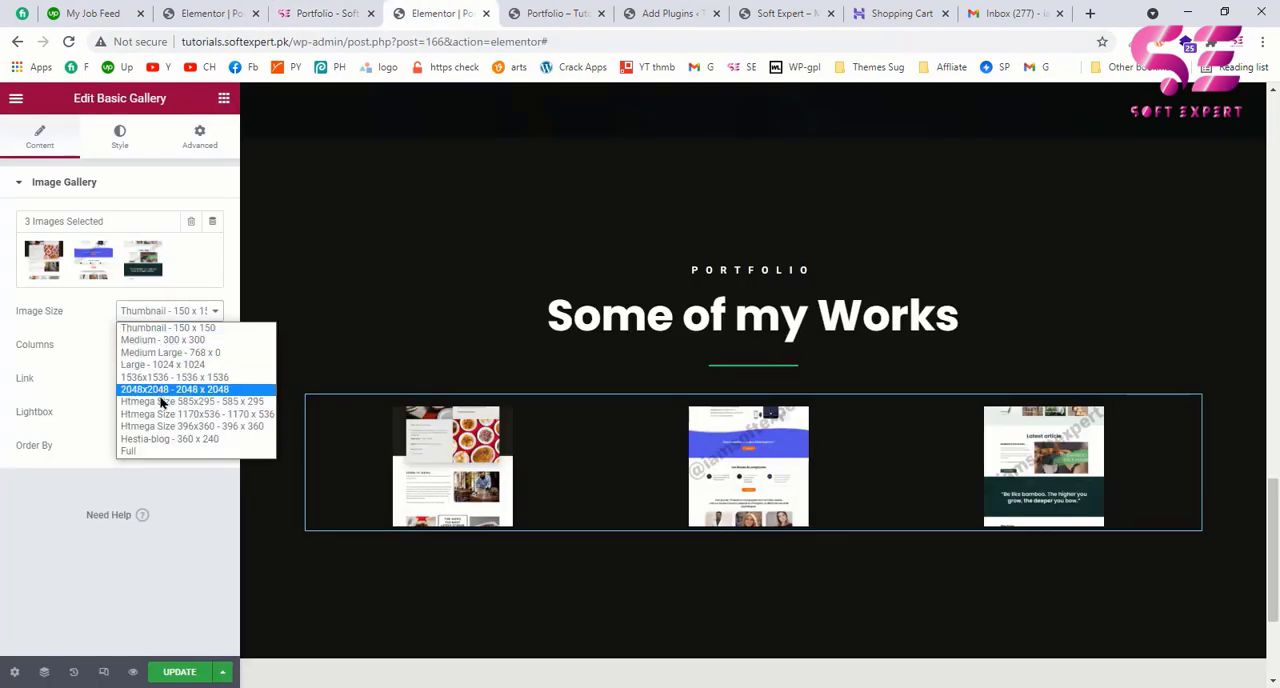
{"action": "left_click", "coordinate": [160, 401]}
{"action": "left_click", "coordinate": [167, 312]}
{"action": "left_click", "coordinate": [167, 365]}
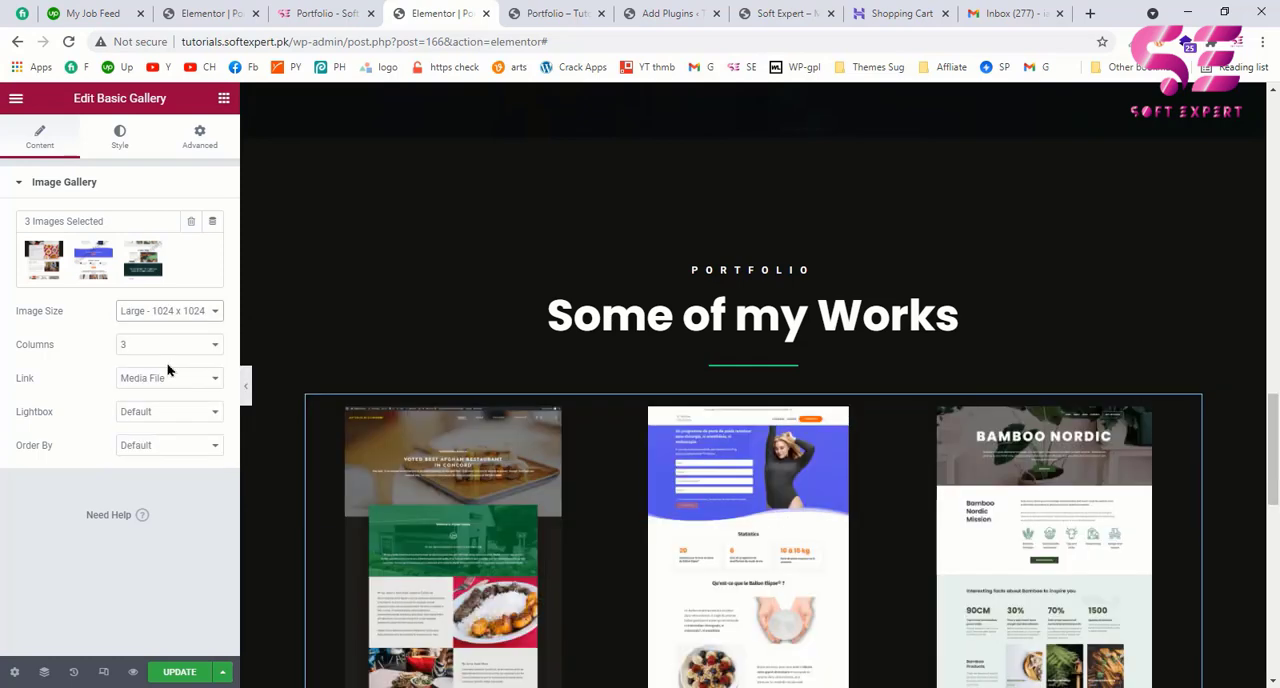
{"action": "scroll", "coordinate": [494, 437], "scroll_direction": "down", "scroll_amount": 7}
{"action": "scroll", "coordinate": [494, 437], "scroll_direction": "up", "scroll_amount": 4}
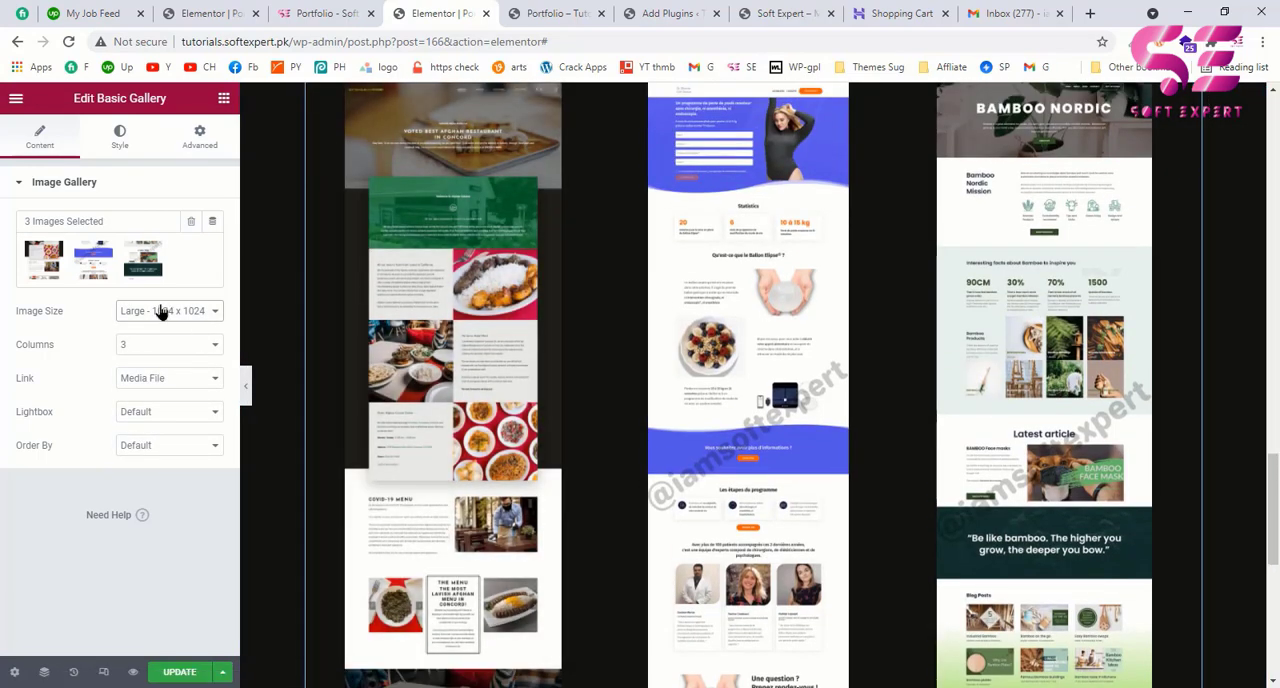
Step: Set the gallery's image size to Medium Large - 768 x 0
{"action": "left_click", "coordinate": [162, 312]}
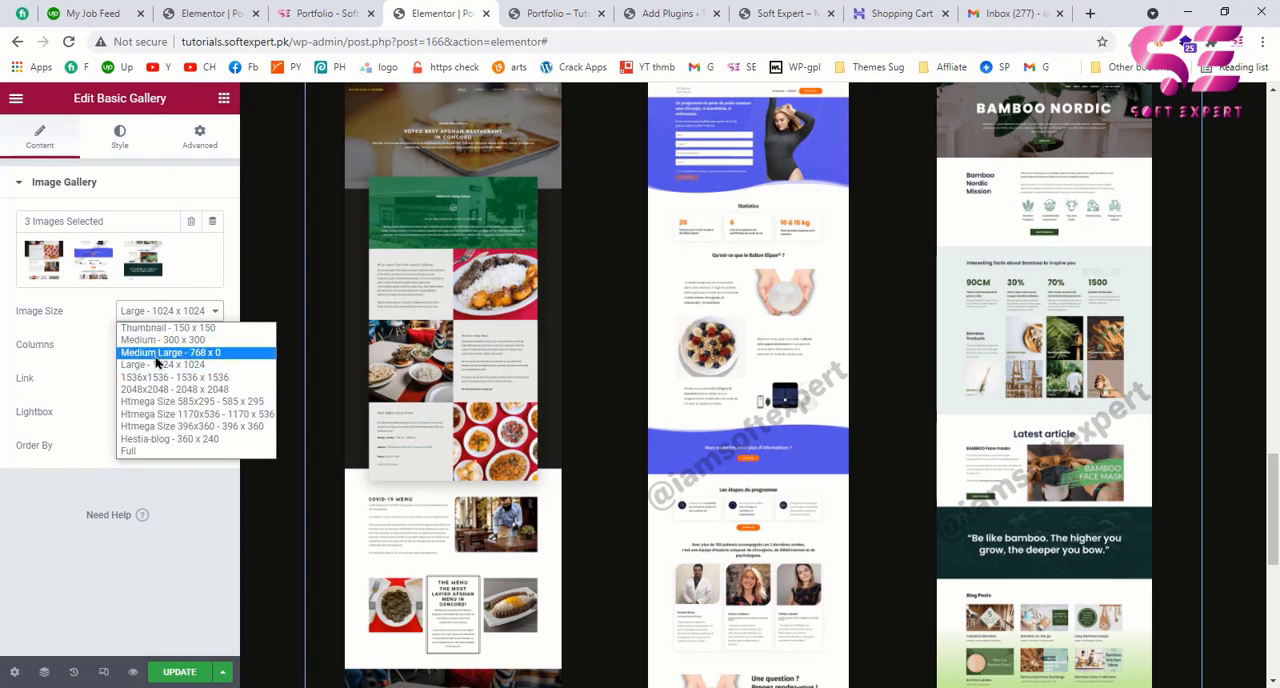
{"action": "left_click", "coordinate": [156, 355]}
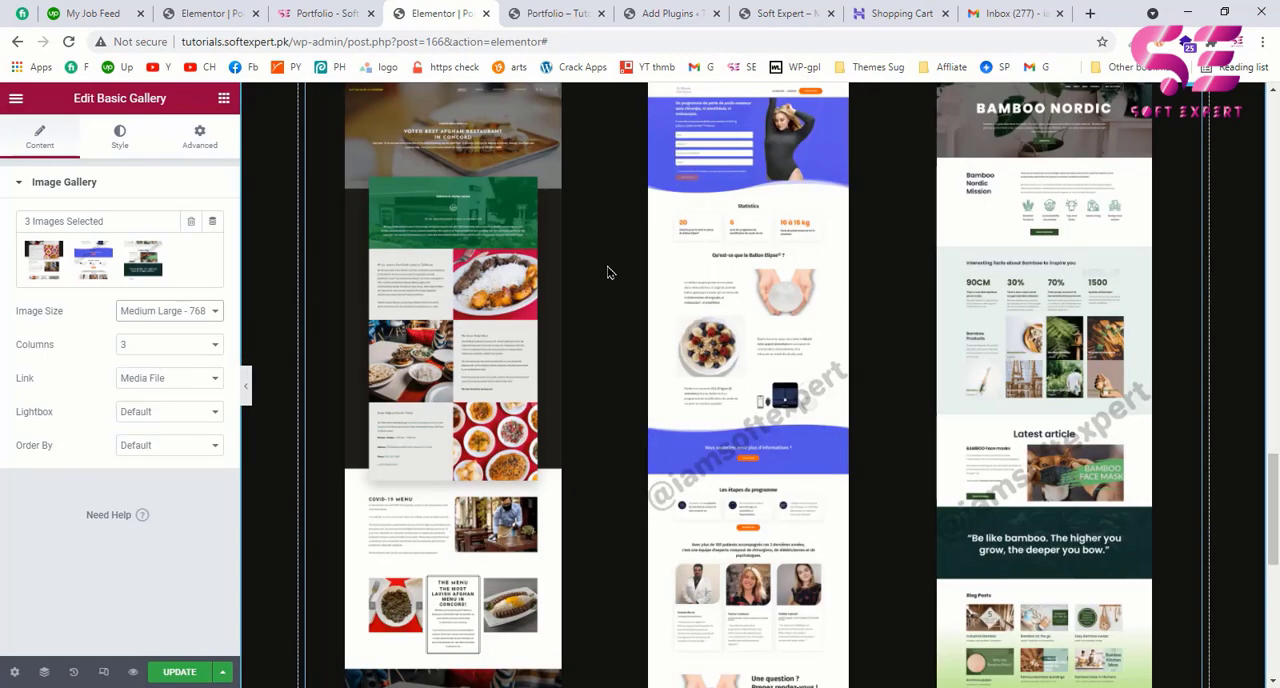
Step: Look over the three gallery images on the page and the gallery's image spacing, border and caption style options
{"action": "scroll", "coordinate": [607, 273], "scroll_direction": "down", "scroll_amount": 5}
{"action": "scroll", "coordinate": [607, 273], "scroll_direction": "up", "scroll_amount": 5}
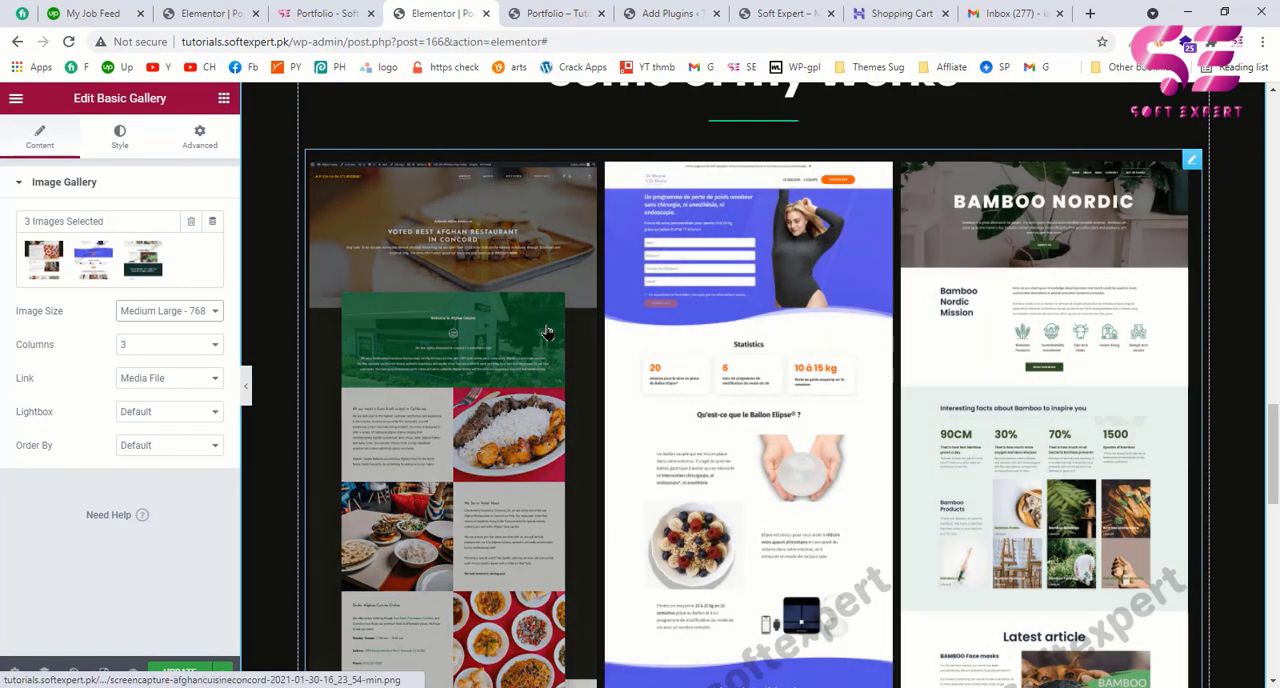
{"action": "left_click", "coordinate": [120, 143]}
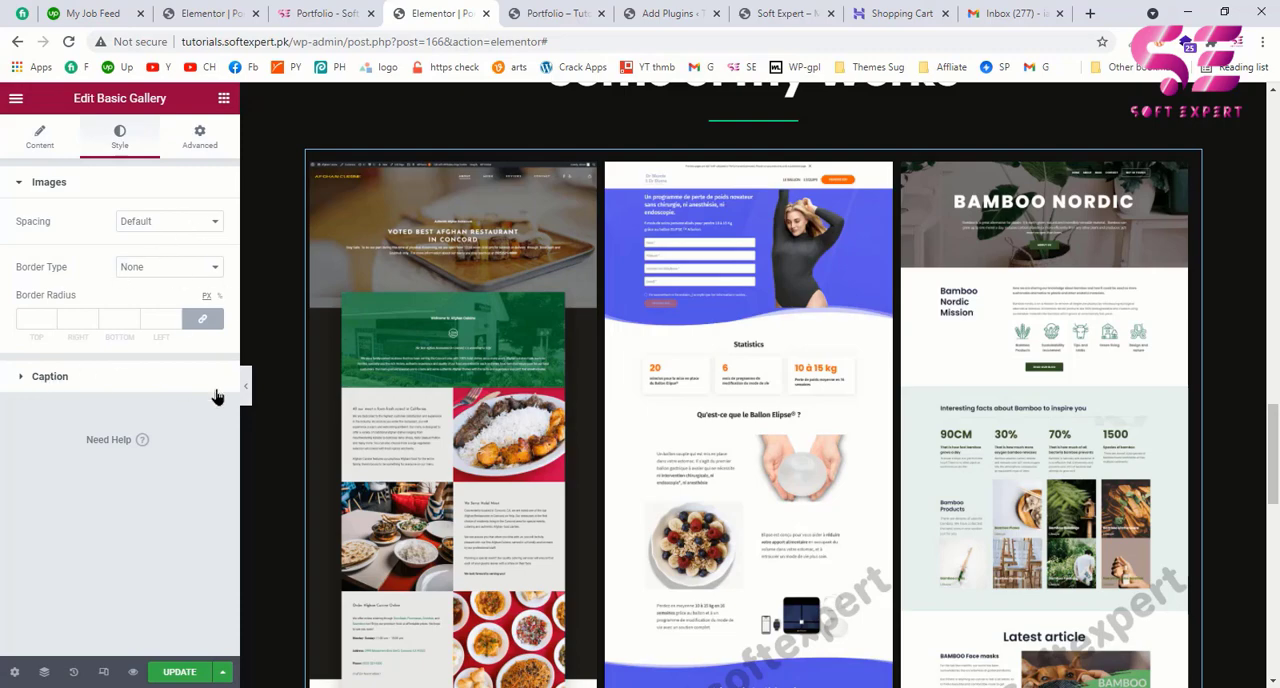
{"action": "scroll", "coordinate": [540, 290], "scroll_direction": "down", "scroll_amount": 1}
{"action": "scroll", "coordinate": [570, 270], "scroll_direction": "up", "scroll_amount": 1}
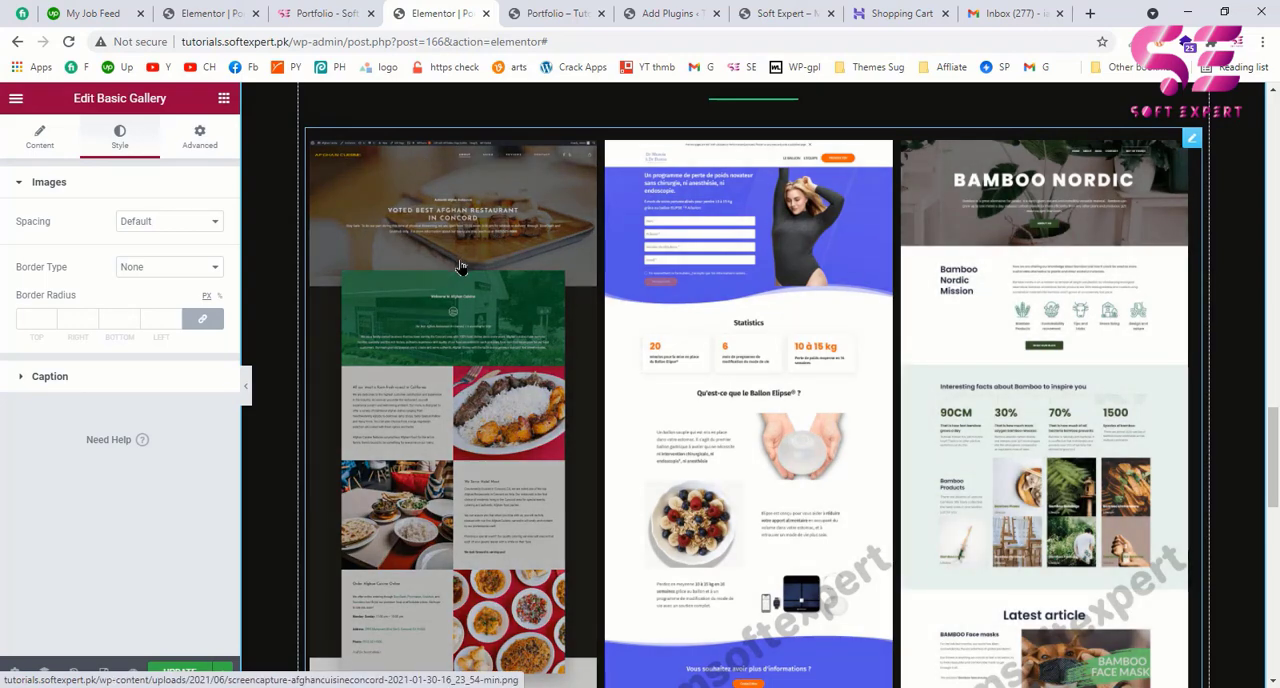
{"action": "scroll", "coordinate": [462, 266], "scroll_direction": "down", "scroll_amount": 2}
{"action": "scroll", "coordinate": [462, 266], "scroll_direction": "down", "scroll_amount": 3}
{"action": "scroll", "coordinate": [462, 266], "scroll_direction": "up", "scroll_amount": 2}
Step: On the example page, check where the Landing Pages and See All Works buttons below the gallery lead, cancelling the PDF download
{"action": "left_click", "coordinate": [333, 10]}
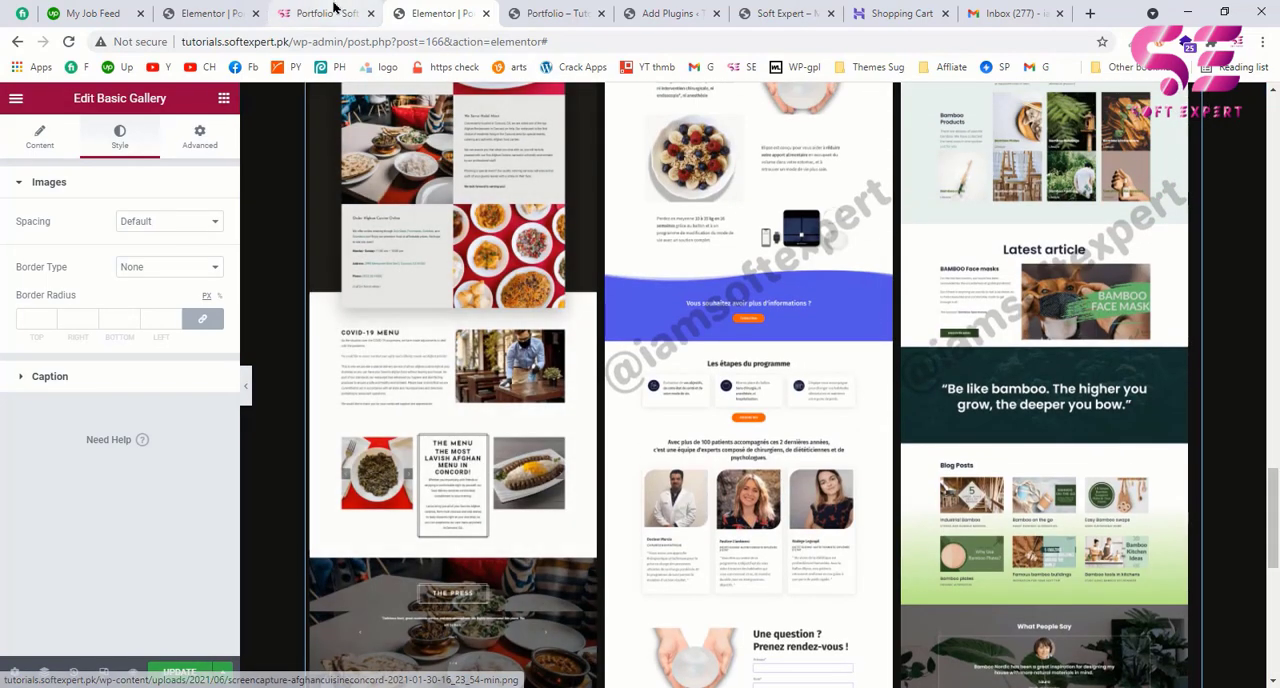
{"action": "scroll", "coordinate": [434, 414], "scroll_direction": "down", "scroll_amount": 5}
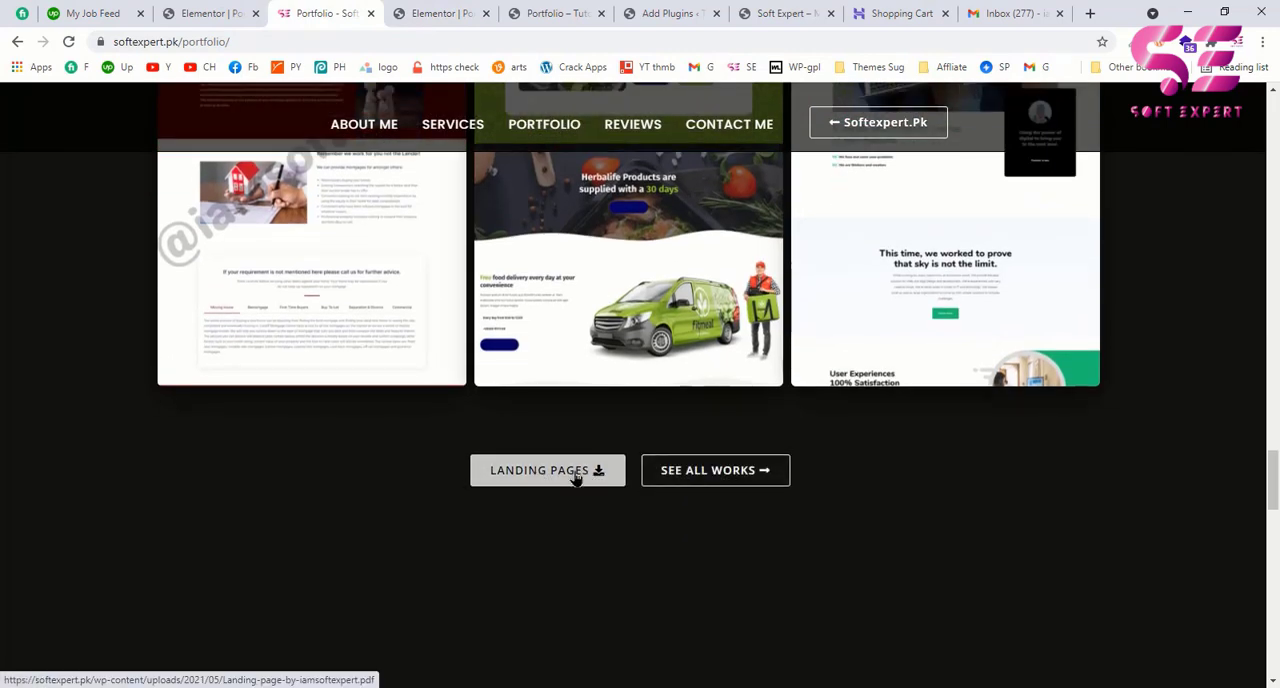
{"action": "left_click", "coordinate": [576, 478]}
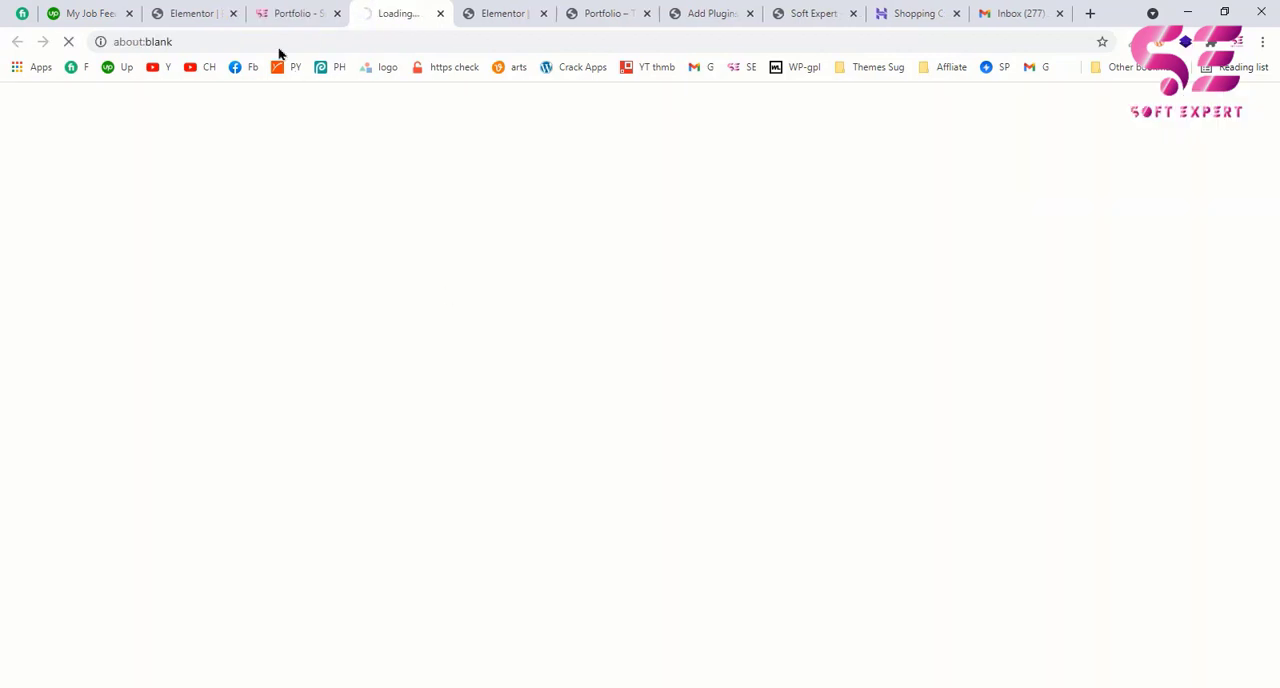
{"action": "left_click", "coordinate": [288, 14]}
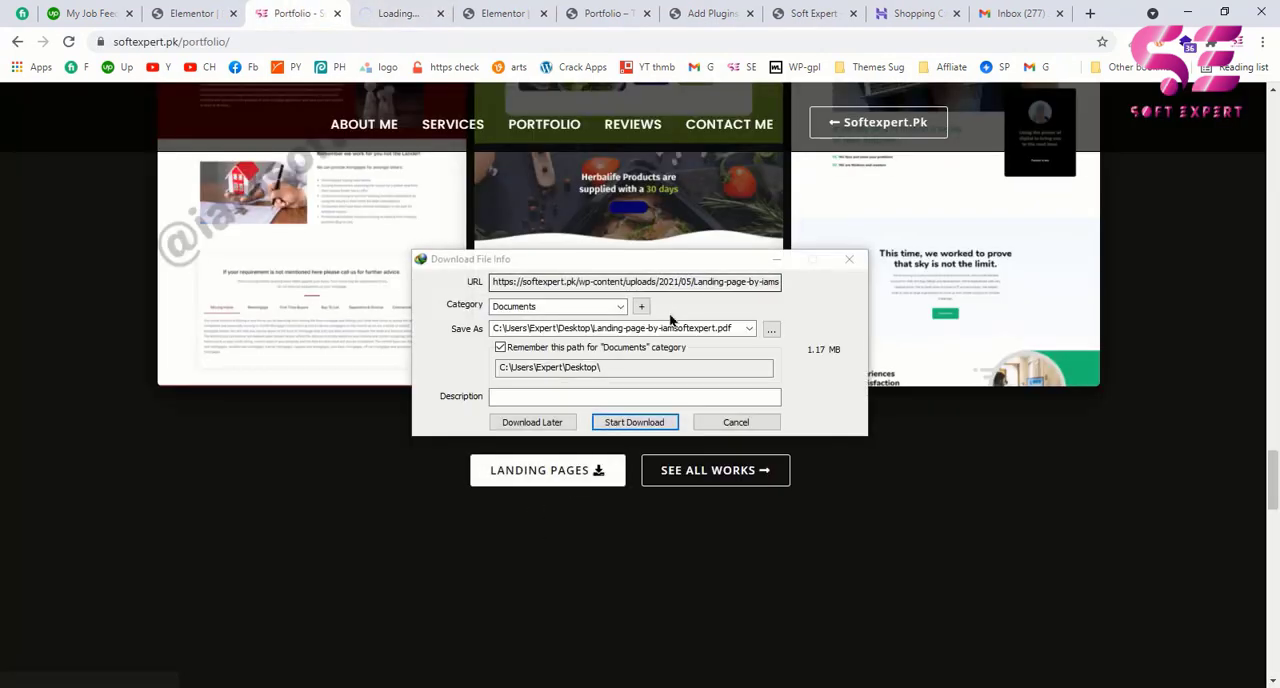
{"action": "left_click", "coordinate": [725, 423]}
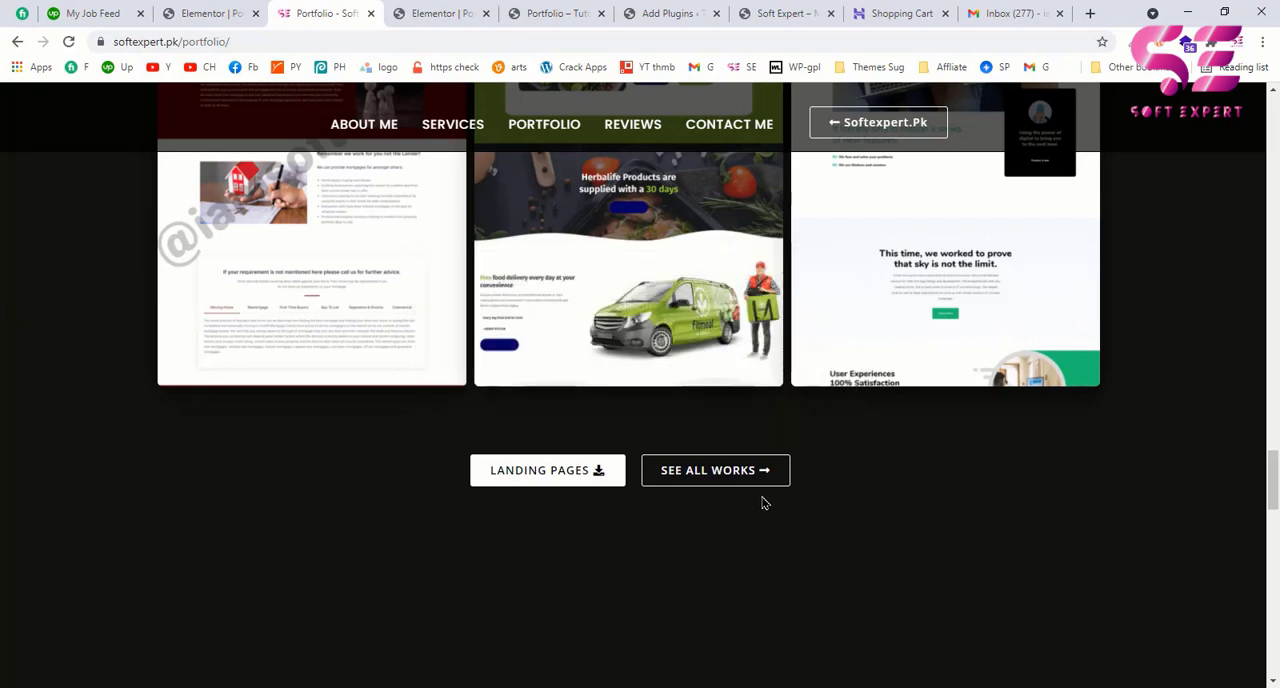
{"action": "left_click", "coordinate": [714, 472]}
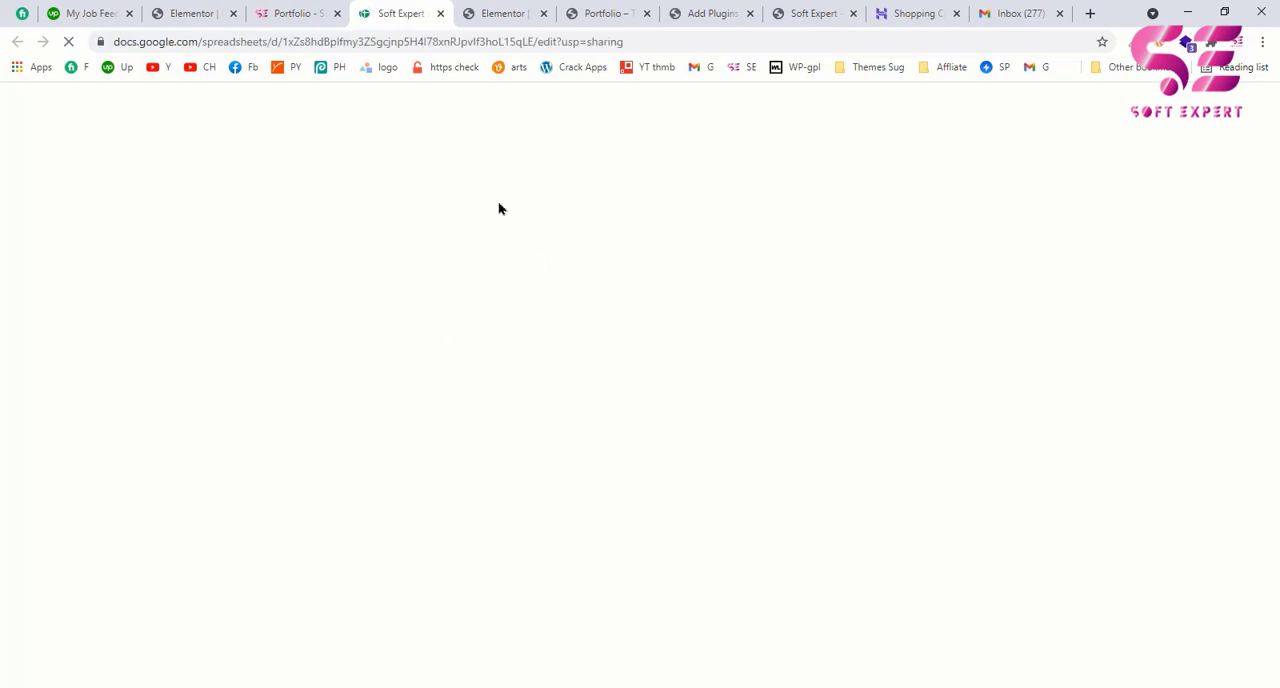
{"action": "left_click_drag", "start_coordinate": [287, 42], "coordinate": [530, 42]}
{"action": "left_click", "coordinate": [492, 42]}
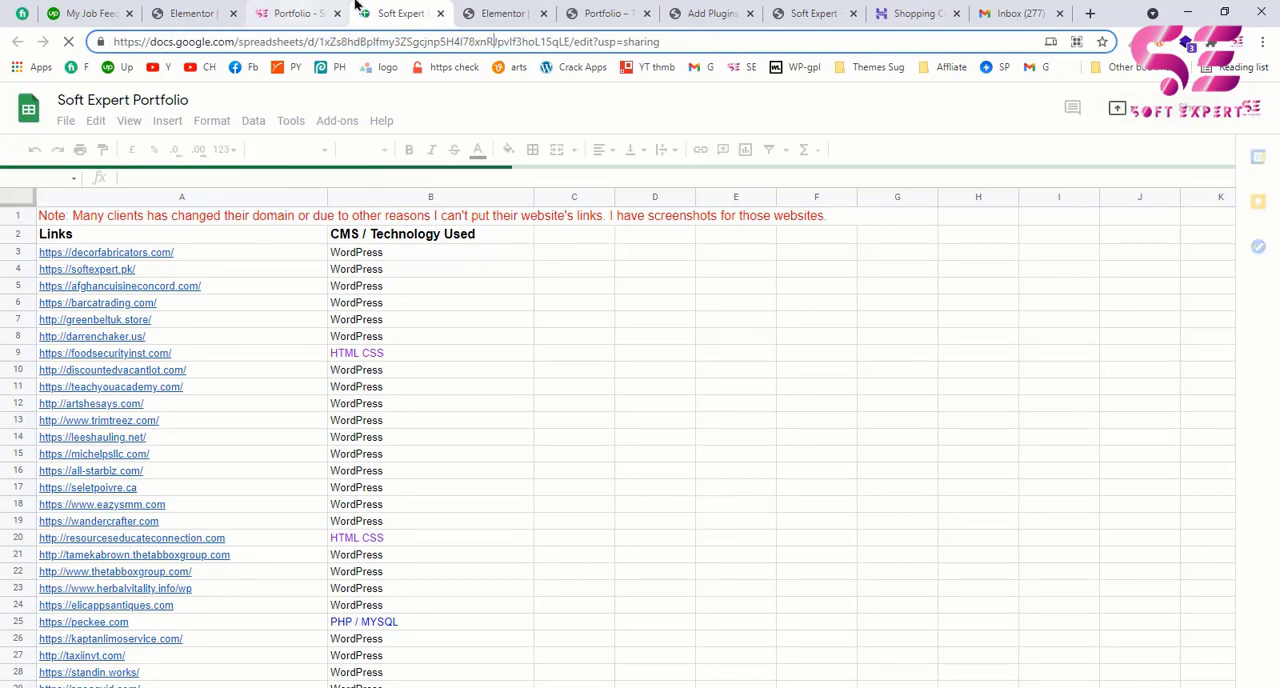
Step: Back in the Elementor editor, add a two-column inner section below the gallery and place a Button widget in its first column
{"action": "left_click", "coordinate": [508, 13]}
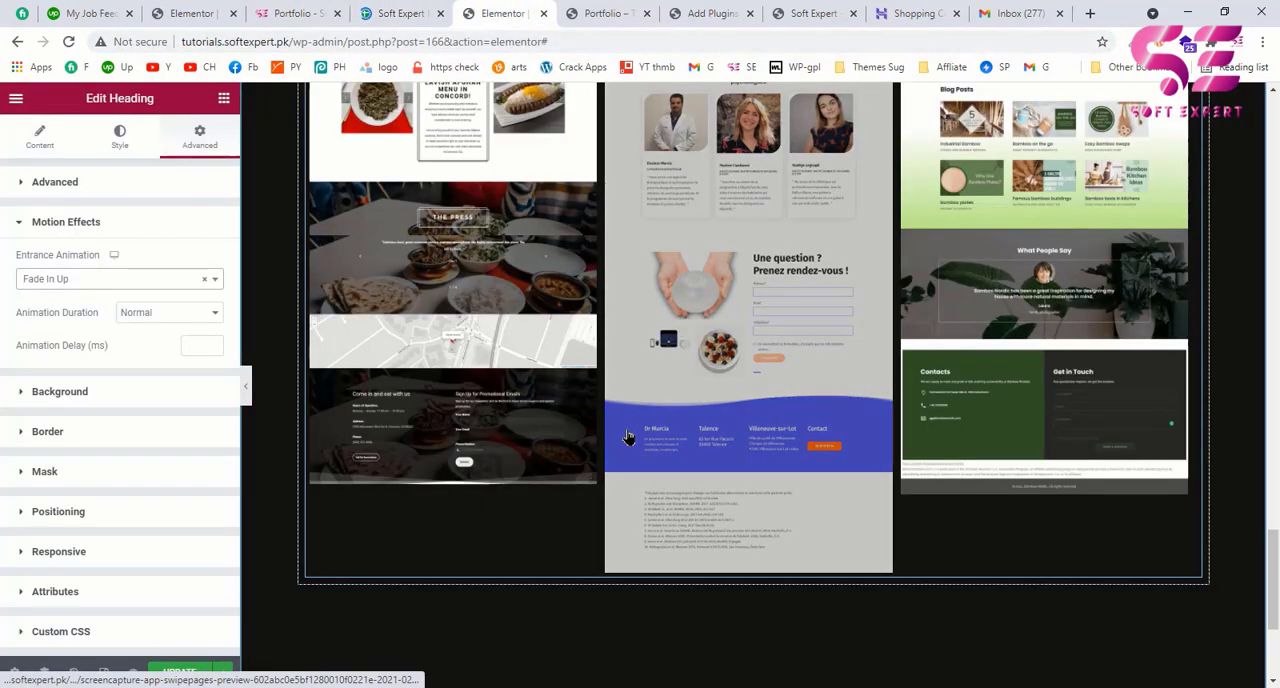
{"action": "scroll", "coordinate": [628, 437], "scroll_direction": "down", "scroll_amount": 2}
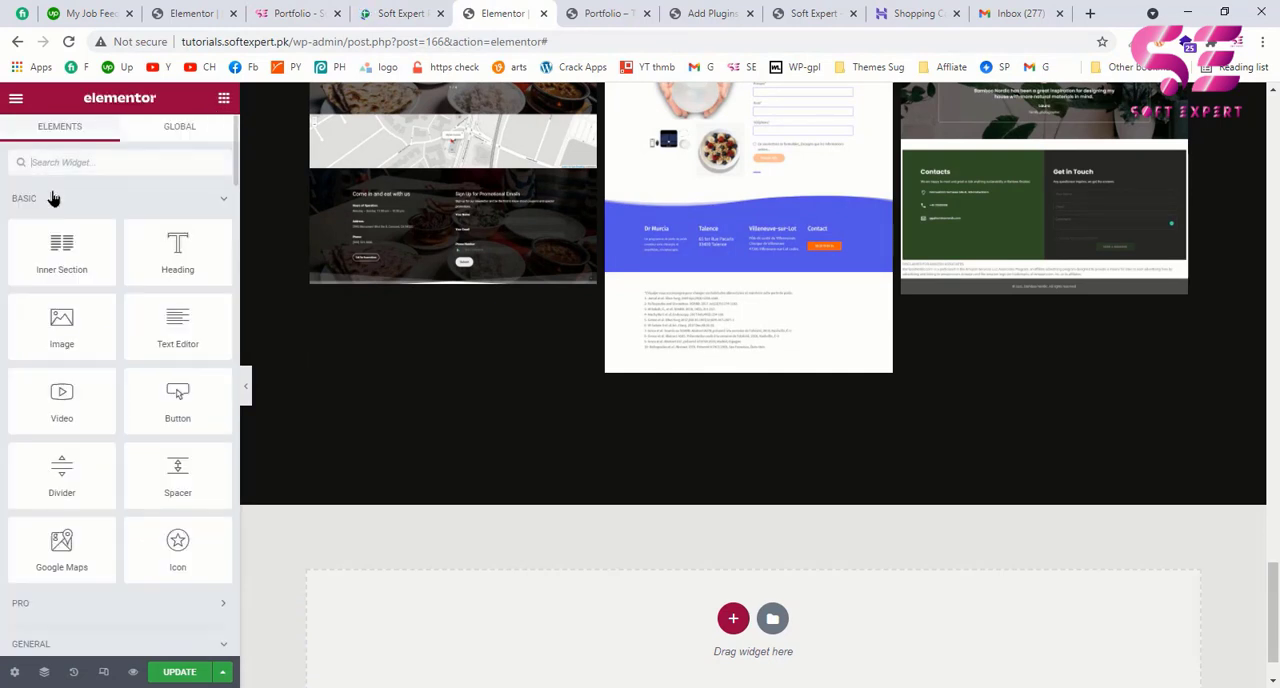
{"action": "left_click_drag", "start_coordinate": [66, 257], "coordinate": [570, 380]}
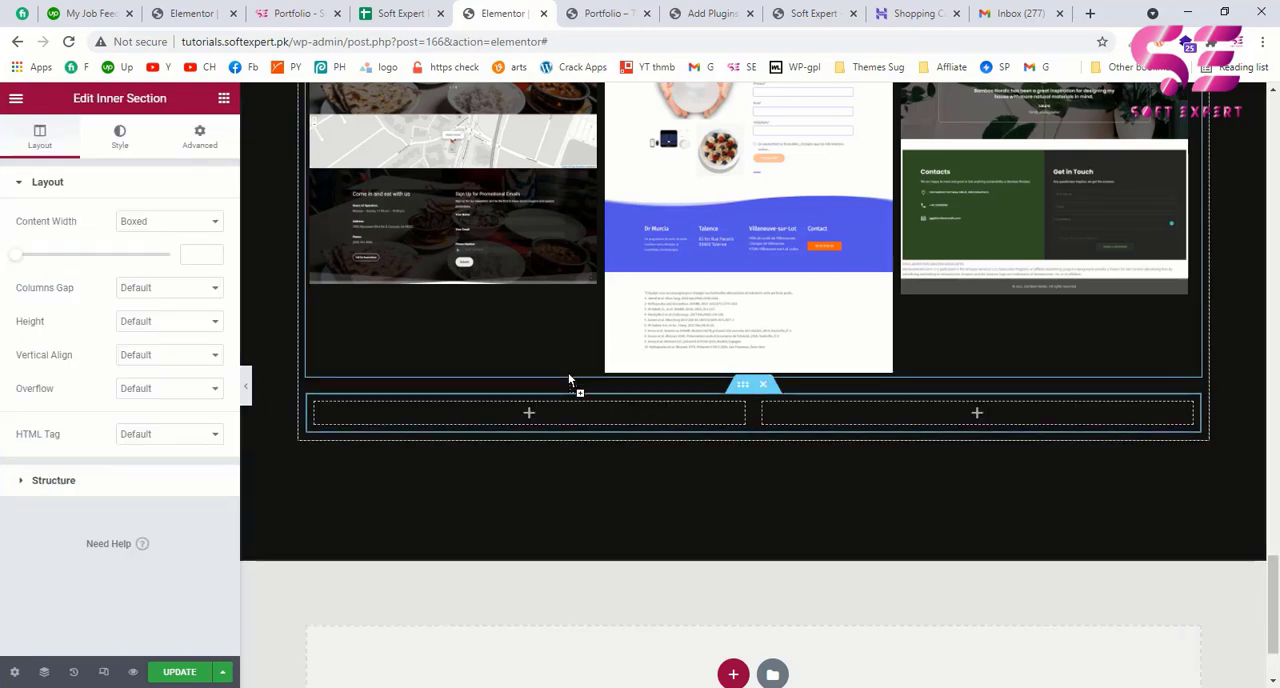
{"action": "left_click", "coordinate": [529, 412]}
{"action": "left_click_drag", "start_coordinate": [174, 414], "coordinate": [672, 425]}
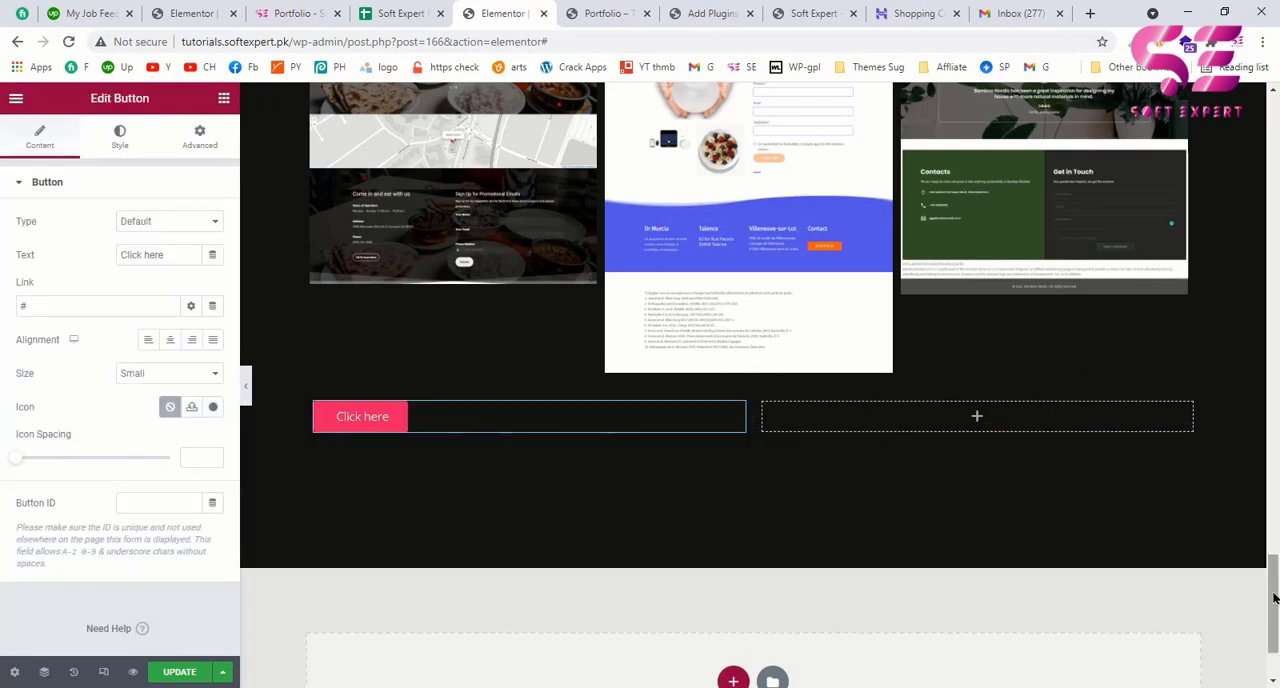
Step: Copy the CONTACT ME button from the about section into the inner section's first column and delete the default Click here button
{"action": "left_click_drag", "start_coordinate": [1274, 597], "coordinate": [1274, 300]}
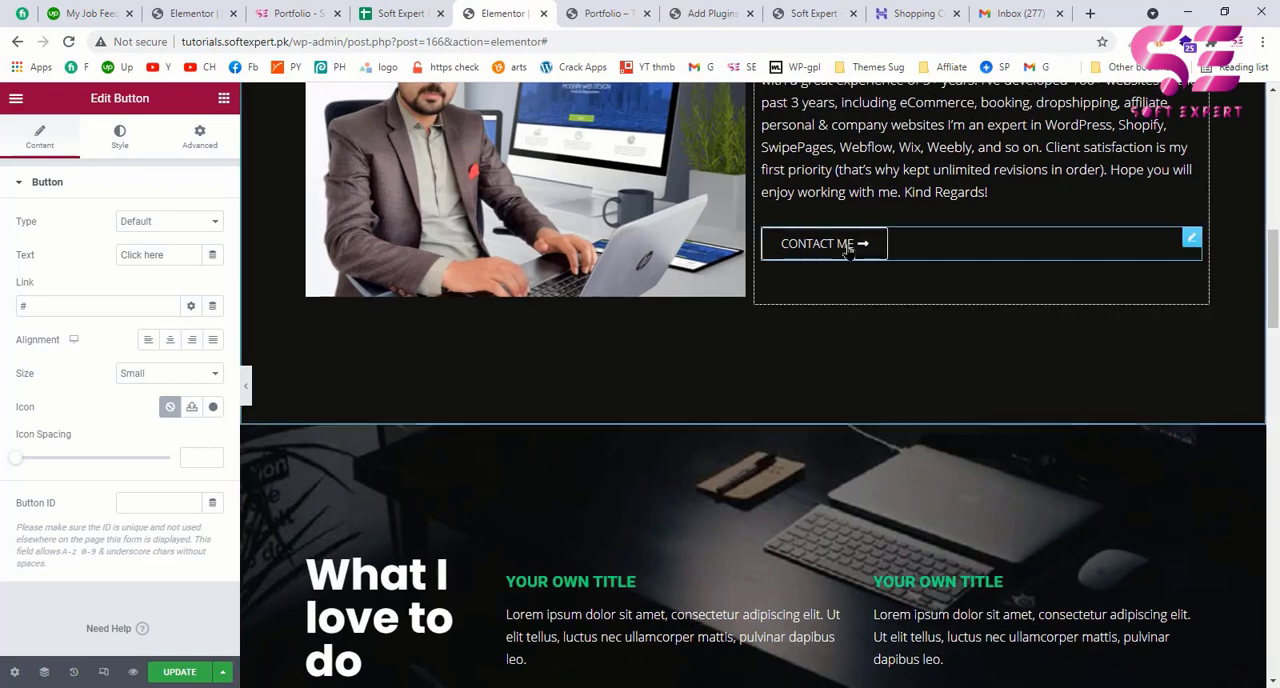
{"action": "right_click", "coordinate": [848, 240]}
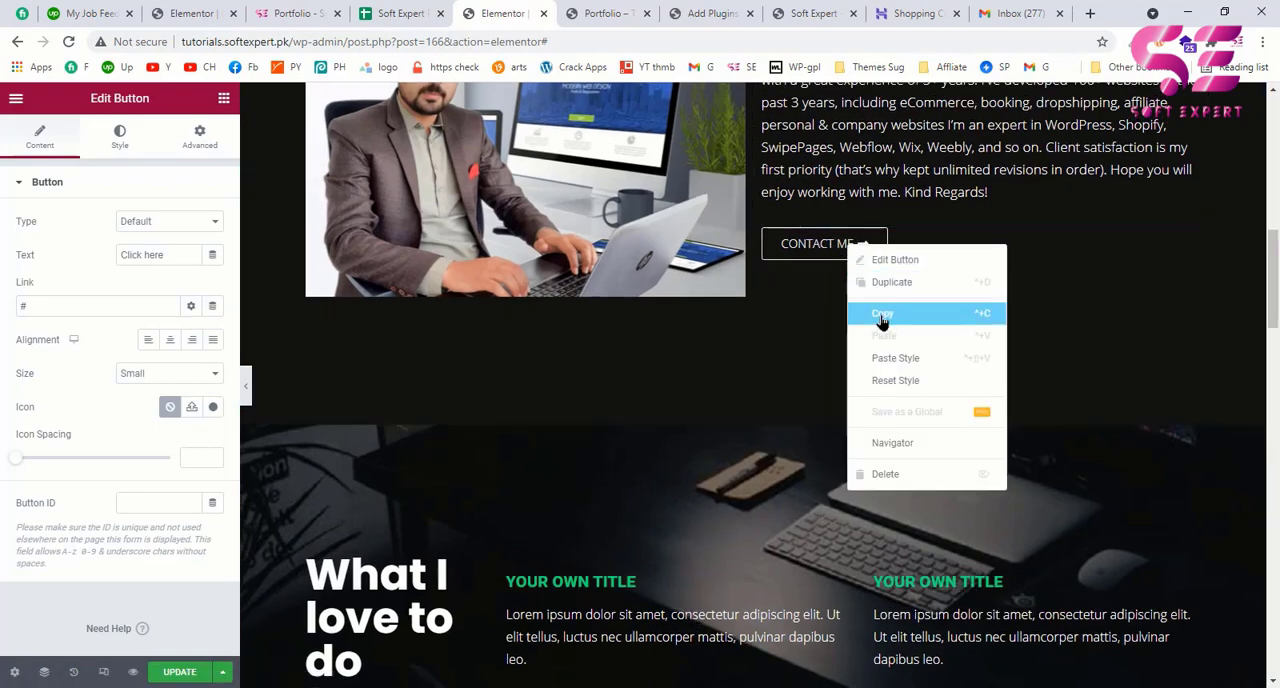
{"action": "left_click", "coordinate": [881, 318]}
{"action": "left_click_drag", "start_coordinate": [1273, 285], "coordinate": [1275, 679]}
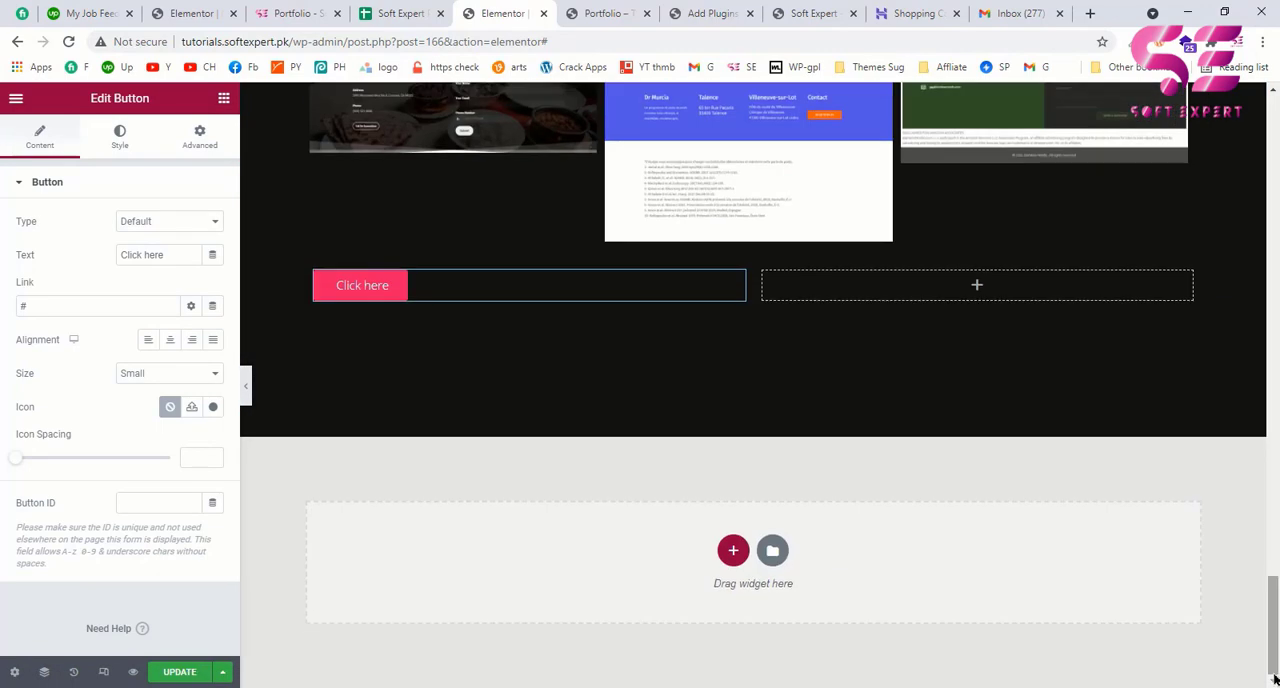
{"action": "right_click", "coordinate": [410, 290]}
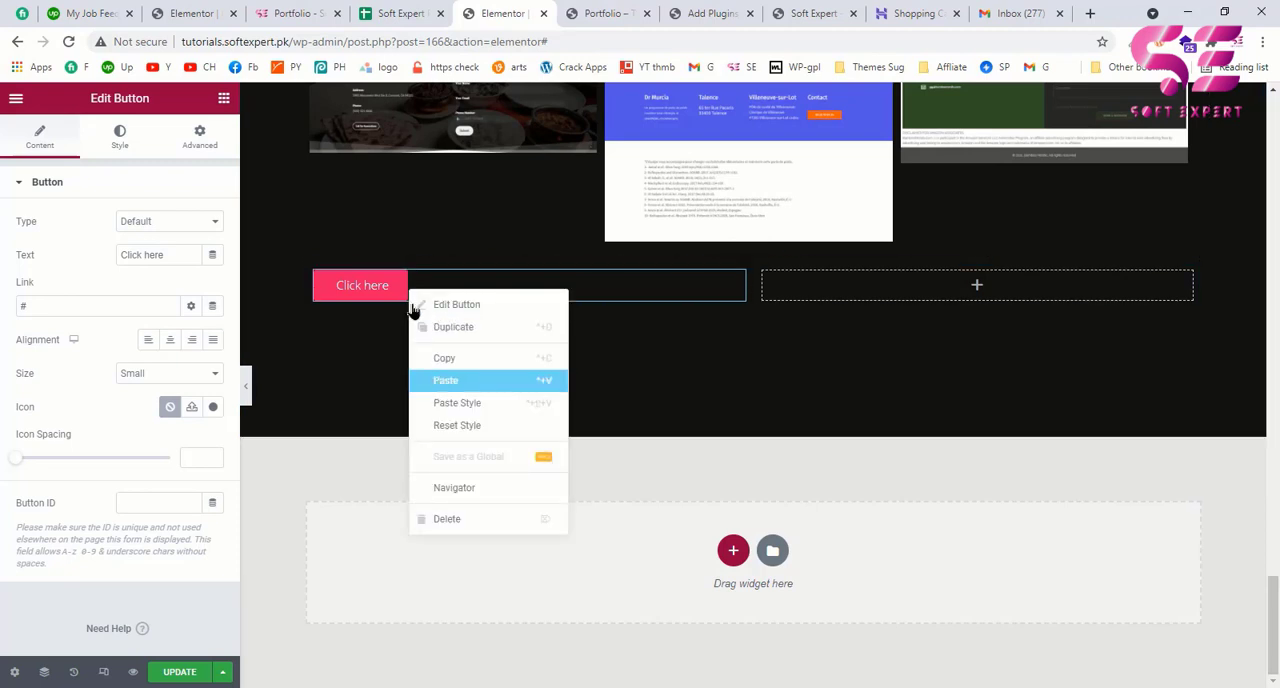
{"action": "left_click", "coordinate": [445, 380]}
{"action": "right_click", "coordinate": [432, 287]}
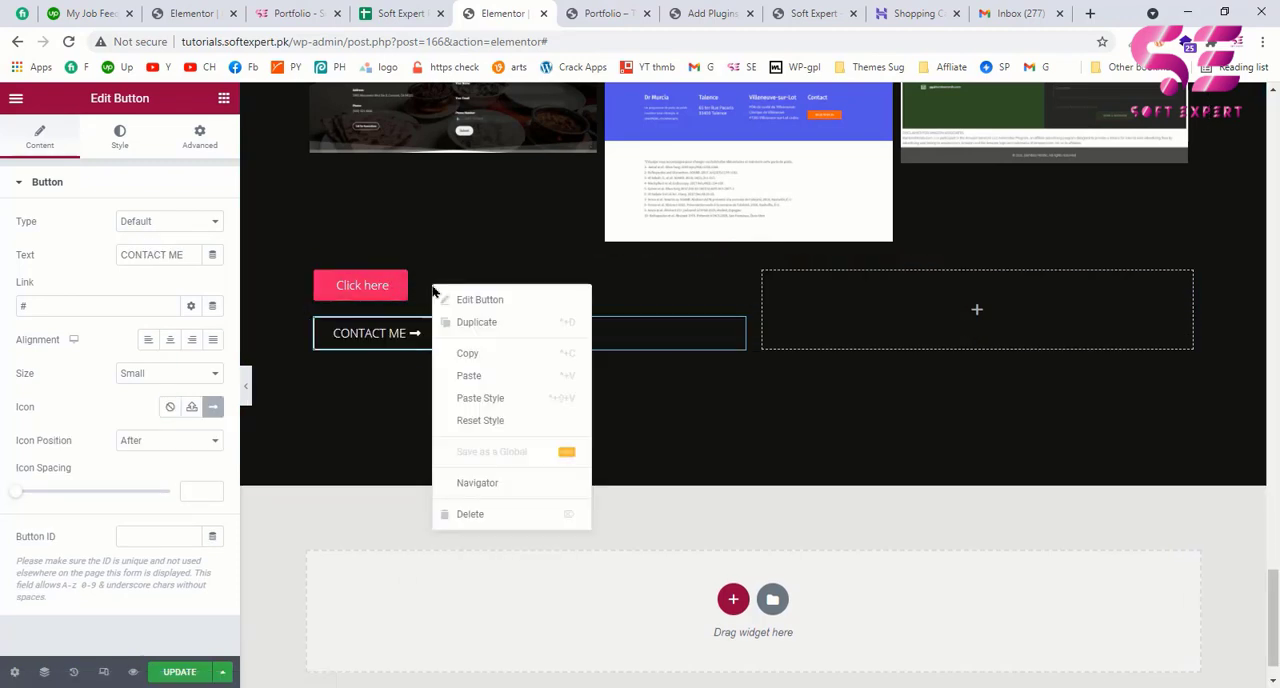
{"action": "left_click", "coordinate": [465, 514]}
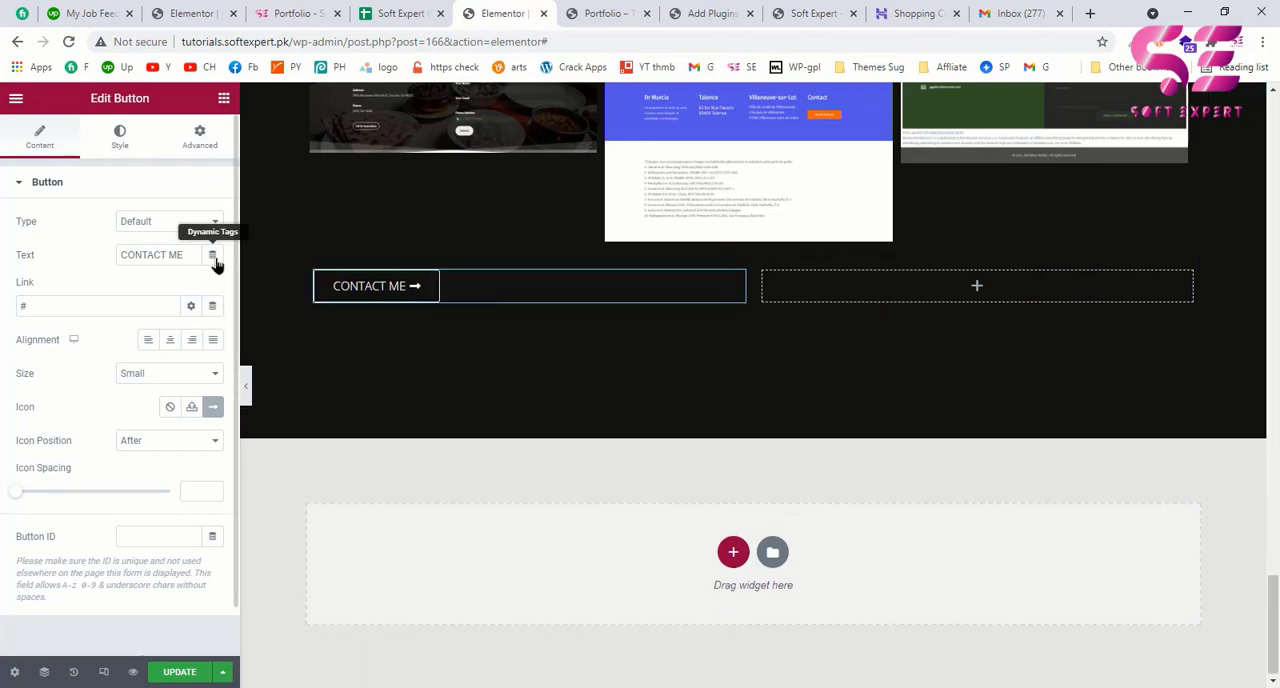
Step: Check the example page's buttons, close the spreadsheet tab, and change the pasted button's icon to the download icon, searching for "down"
{"action": "left_click", "coordinate": [334, 6]}
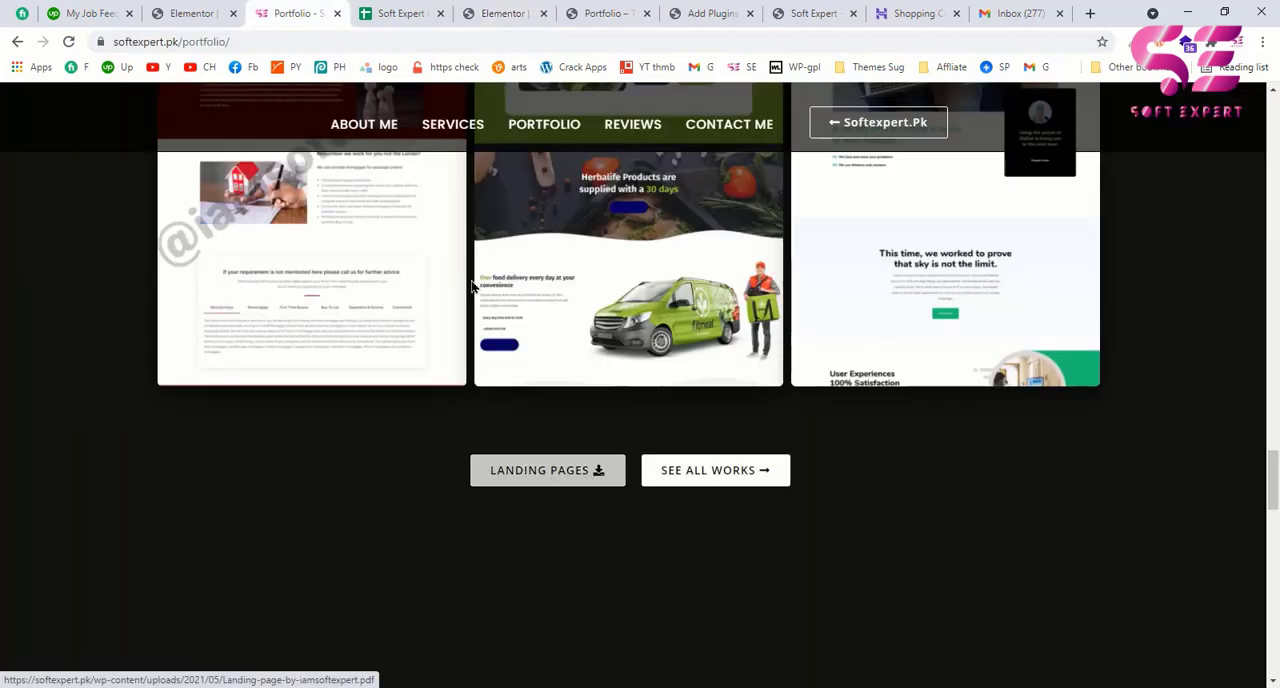
{"action": "middle_click", "coordinate": [405, 12]}
{"action": "left_click", "coordinate": [393, 8]}
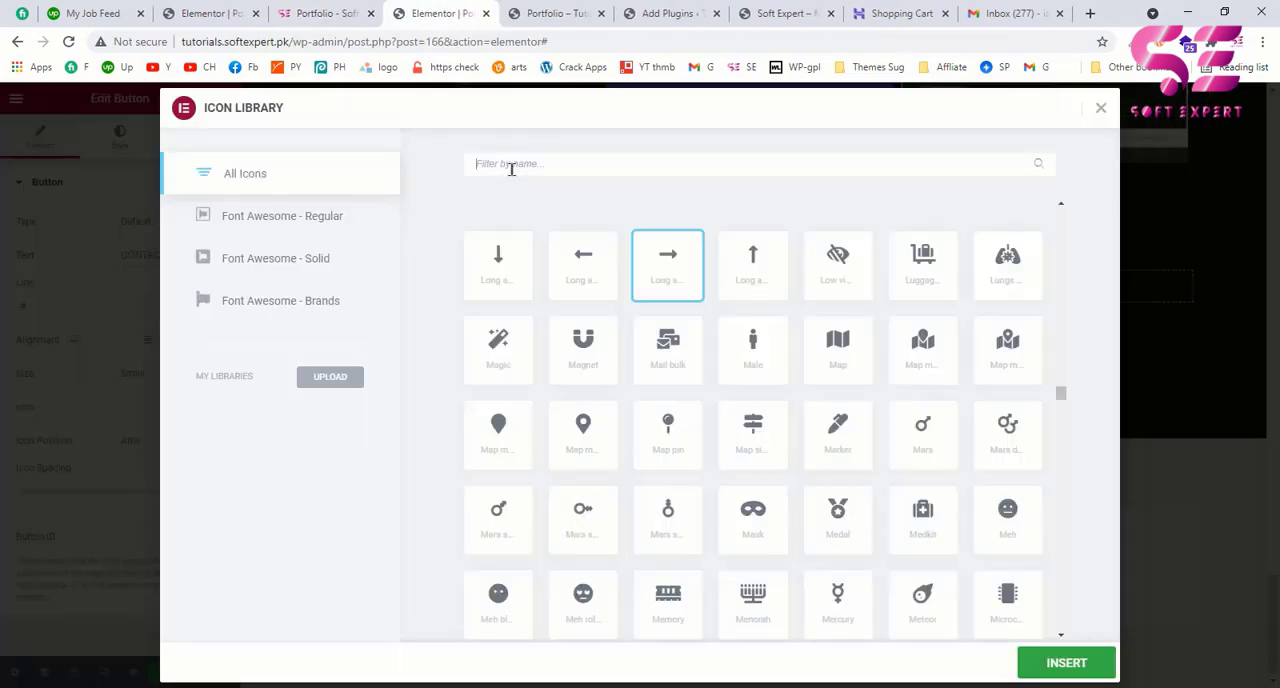
{"action": "type", "text": "down"}
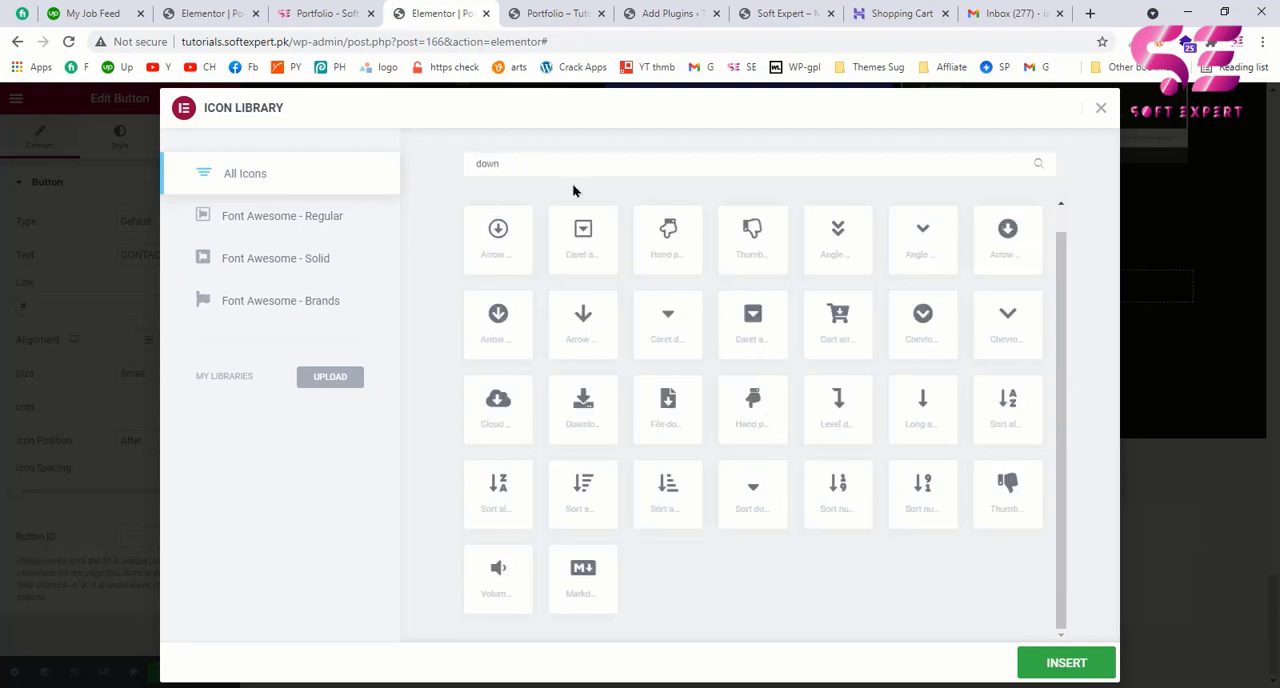
{"action": "left_click", "coordinate": [600, 412]}
{"action": "left_click", "coordinate": [1045, 660]}
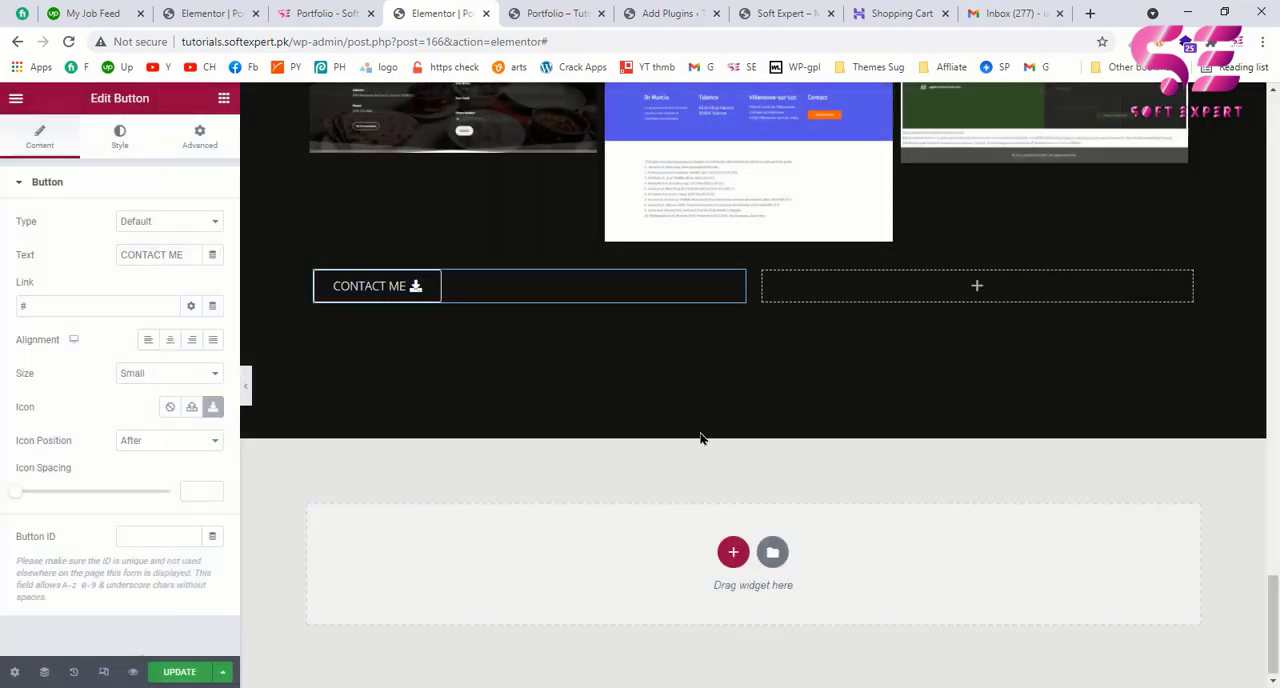
Step: Right-align the first column's button and set its text to LANDING PAGE
{"action": "left_click", "coordinate": [192, 339]}
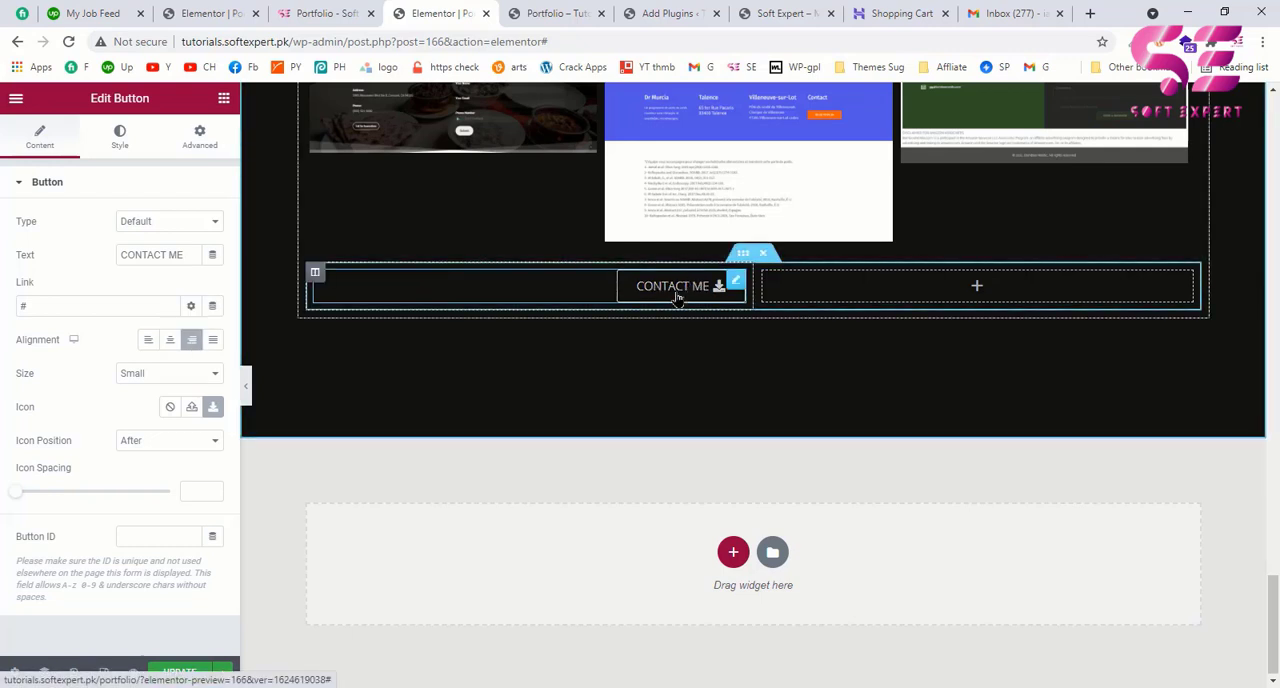
{"action": "left_click_drag", "start_coordinate": [189, 254], "coordinate": [40, 261]}
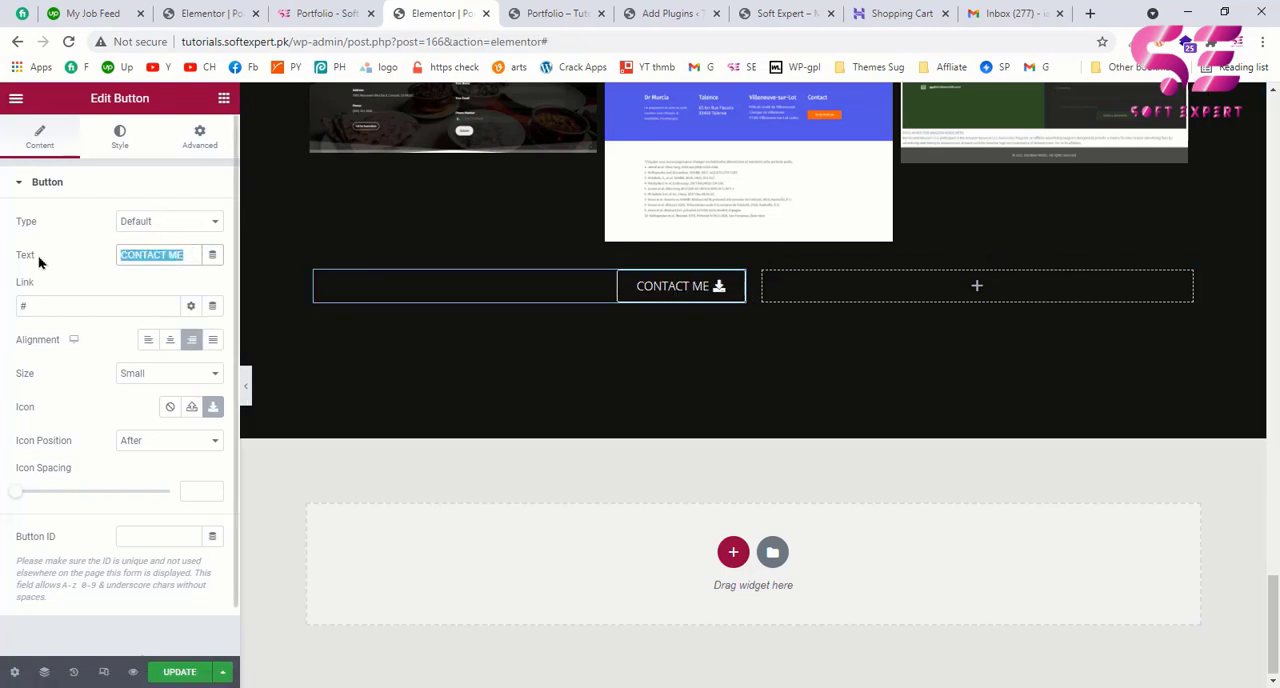
{"action": "type", "text": "LNA"}
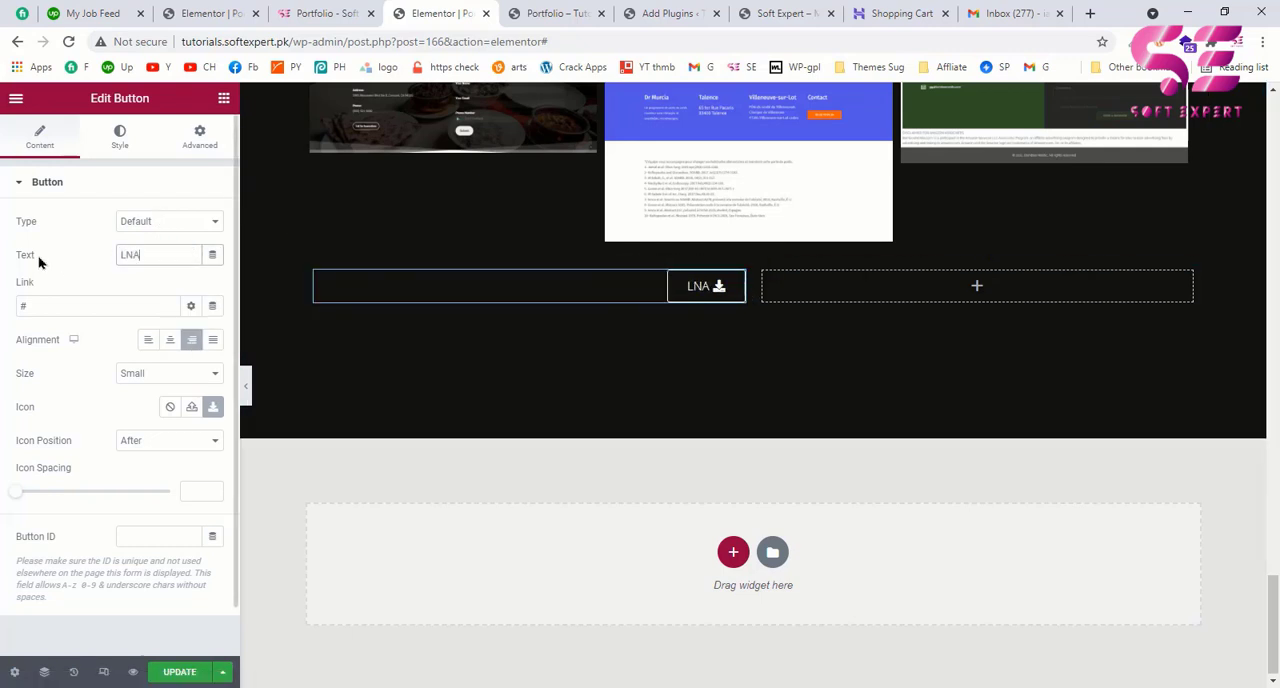
{"action": "key", "text": "BackSpace"}
{"action": "type", "text": "ANDING"}
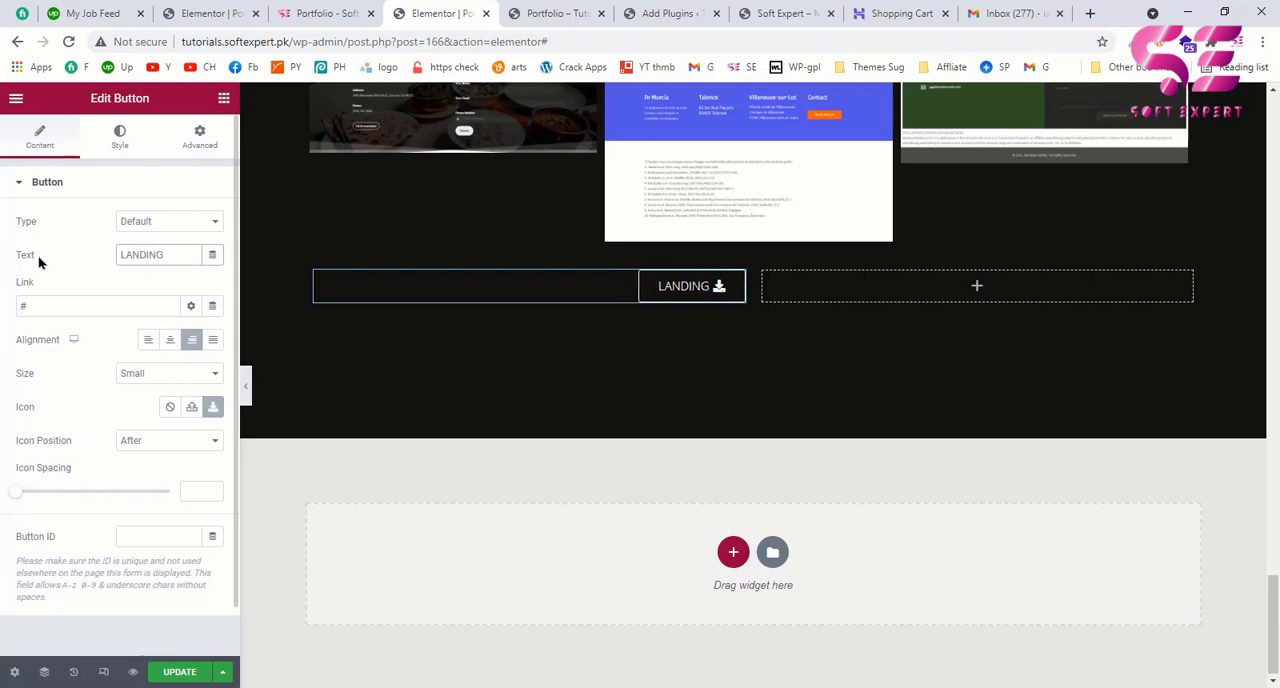
{"action": "type", "text": " PAGE"}
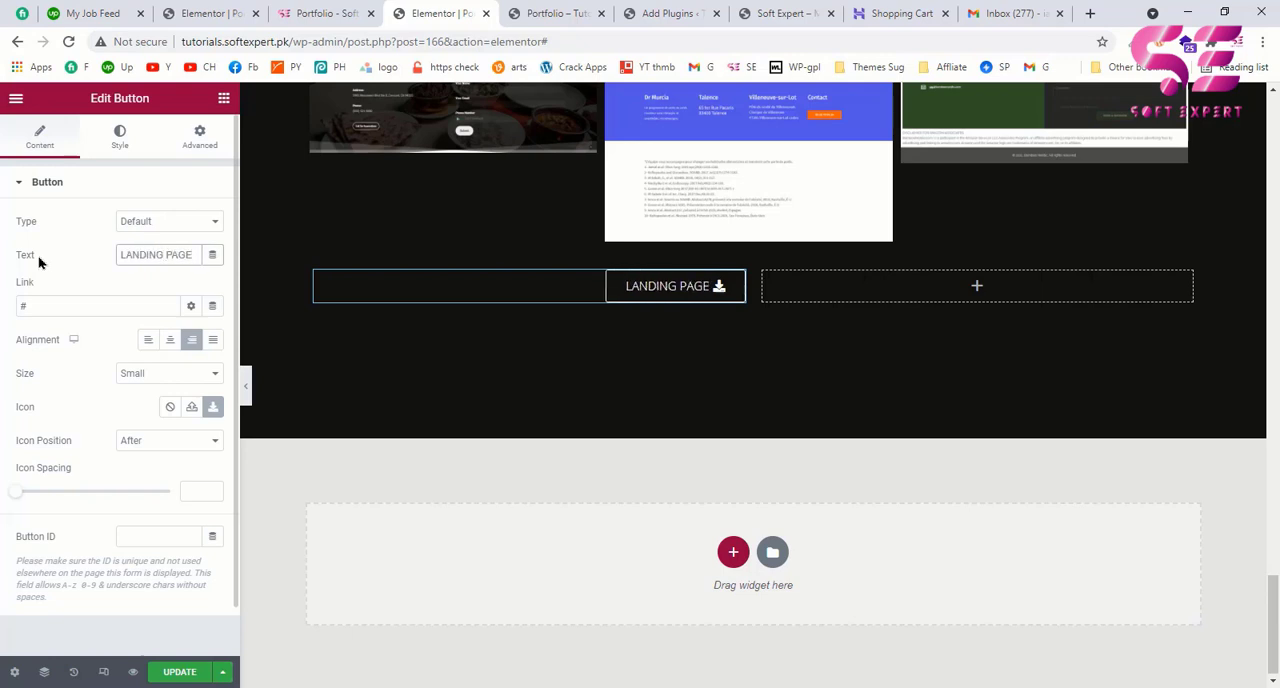
Step: Check the example page's second button and paste the copied CONTACT ME button into the inner section's second column
{"action": "left_click", "coordinate": [318, 9]}
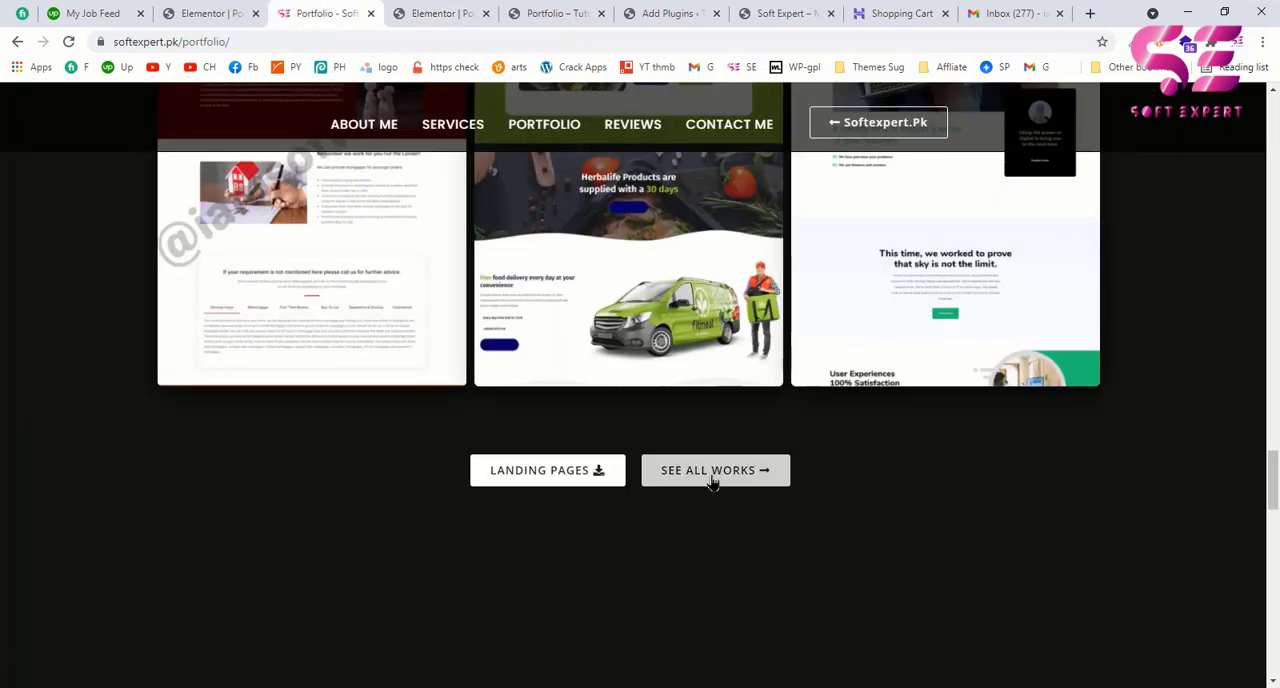
{"action": "left_click", "coordinate": [440, 13]}
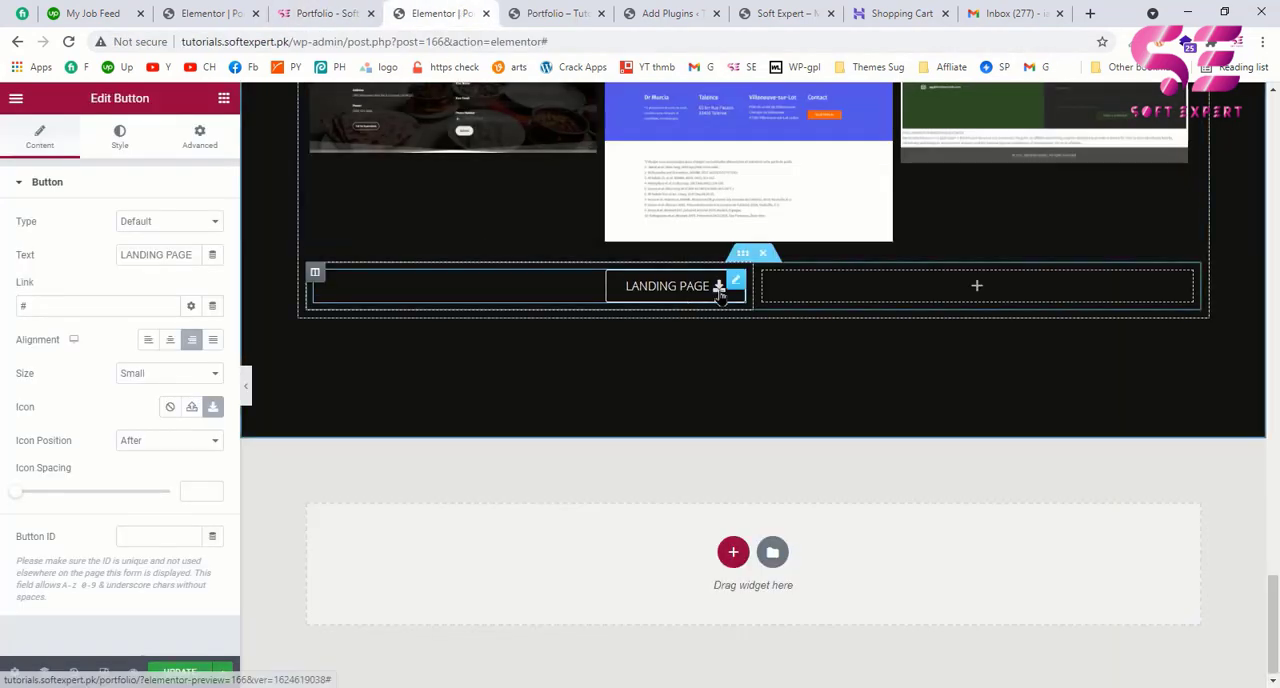
{"action": "right_click", "coordinate": [806, 290]}
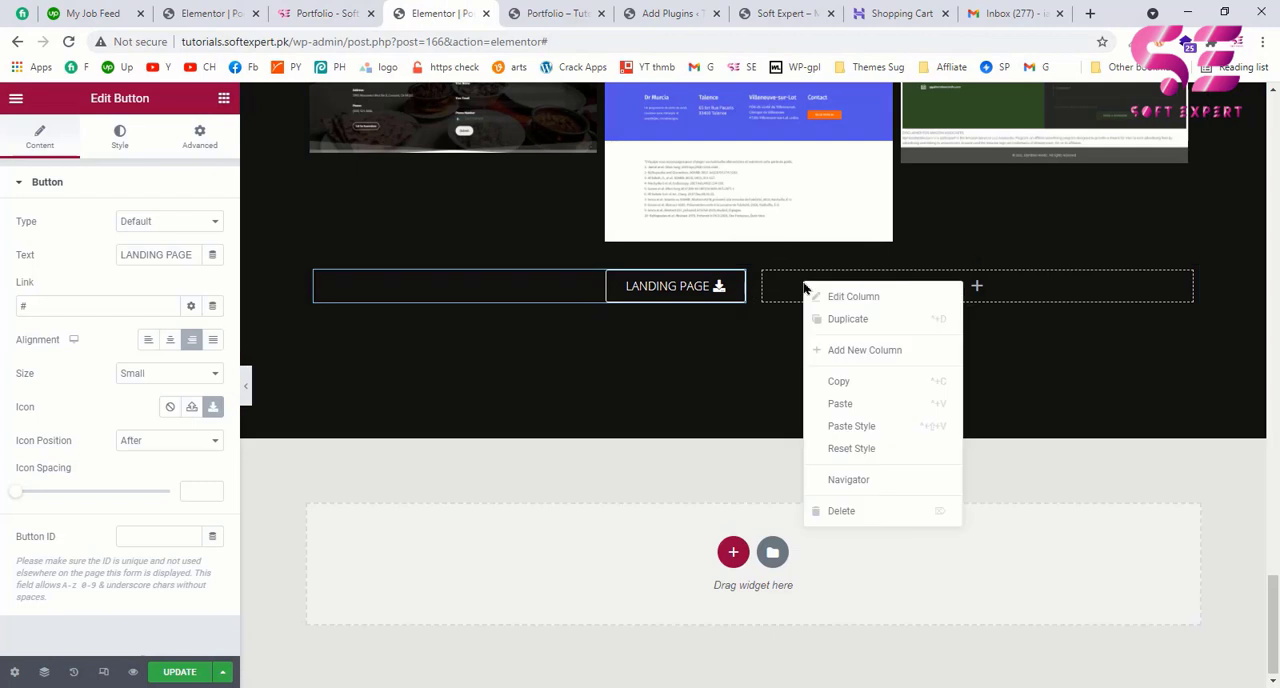
{"action": "left_click", "coordinate": [845, 403]}
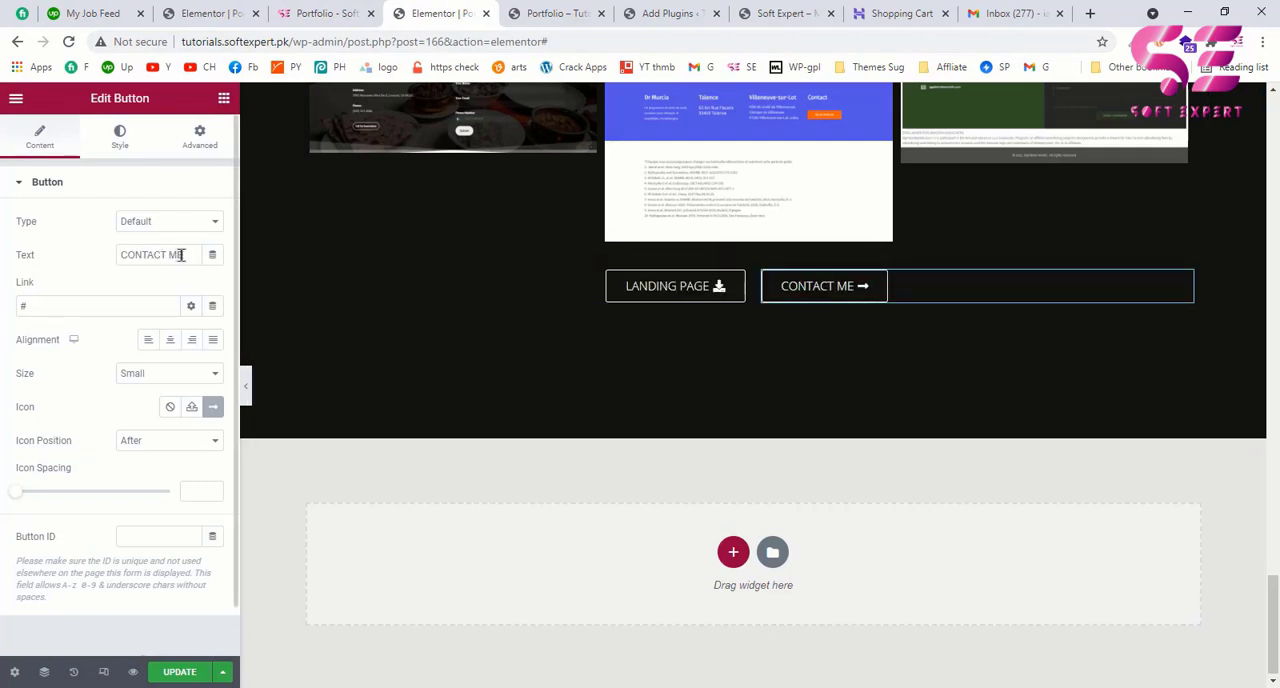
Step: Check the example page's second button and set the second column button's text to SEE ALL WORKS
{"action": "left_click", "coordinate": [318, 13]}
{"action": "left_click", "coordinate": [440, 13]}
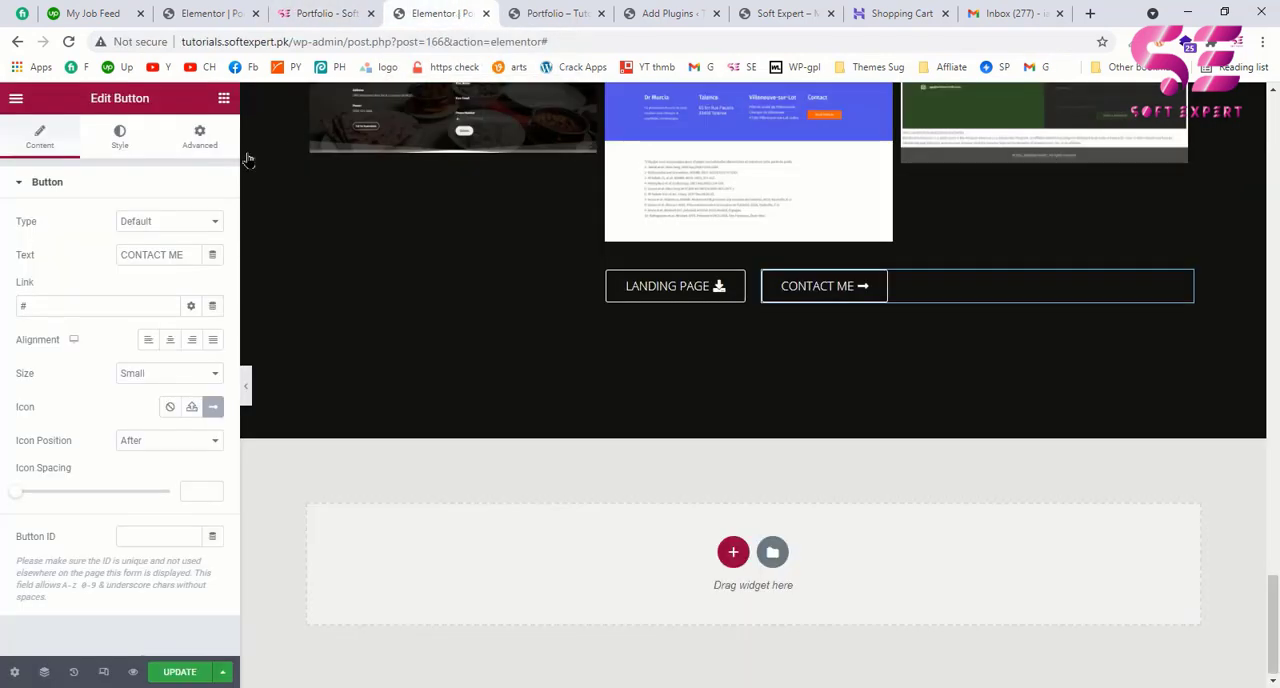
{"action": "left_click_drag", "start_coordinate": [185, 254], "coordinate": [20, 242]}
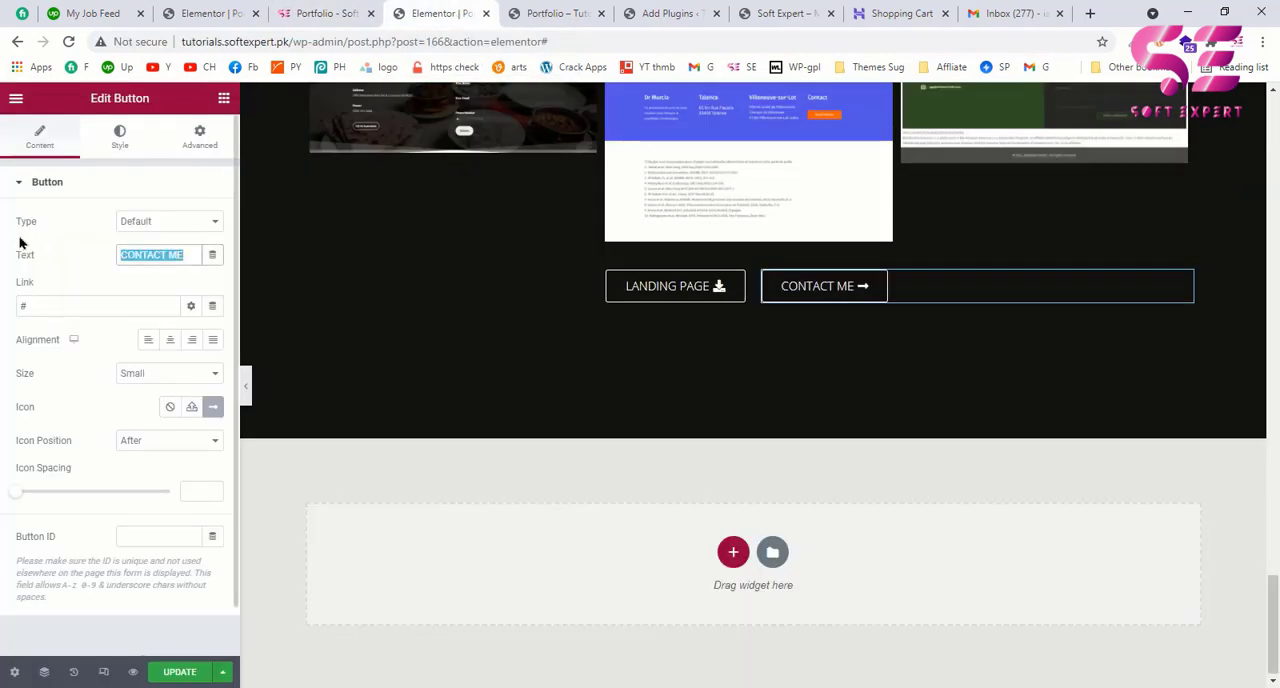
{"action": "type", "text": "SEEL"}
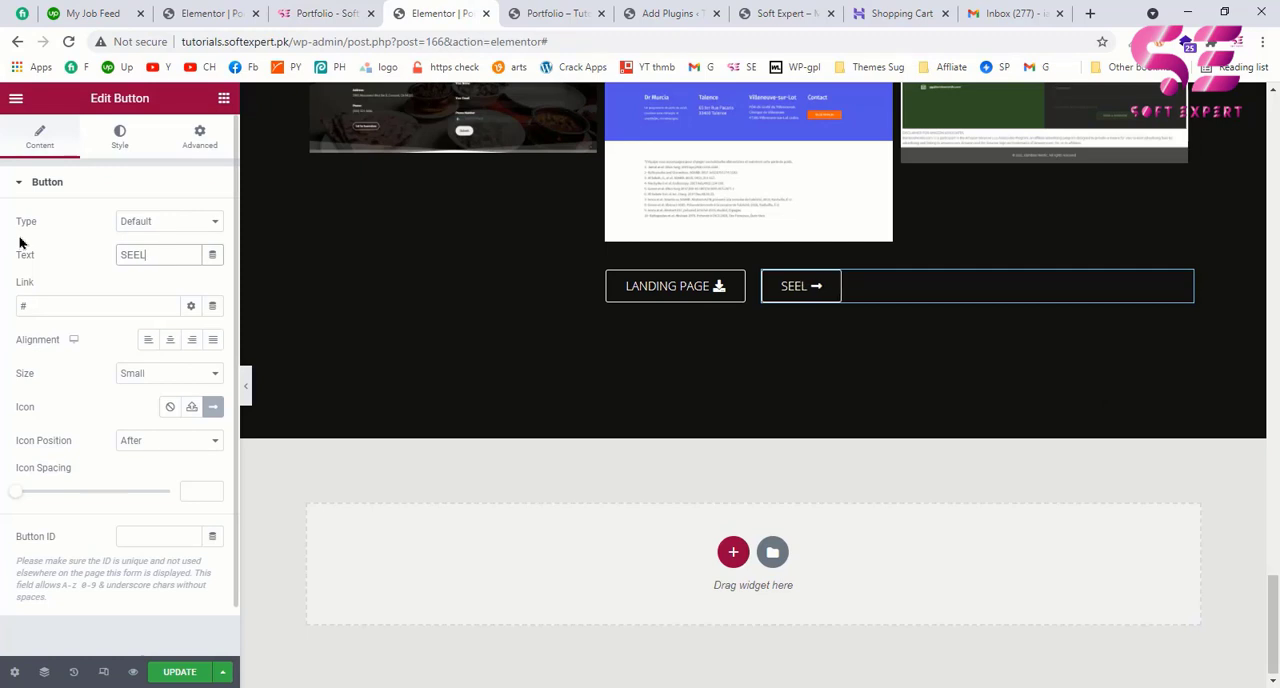
{"action": "key", "text": "BackSpace"}
{"action": "type", "text": "LL WORKS"}
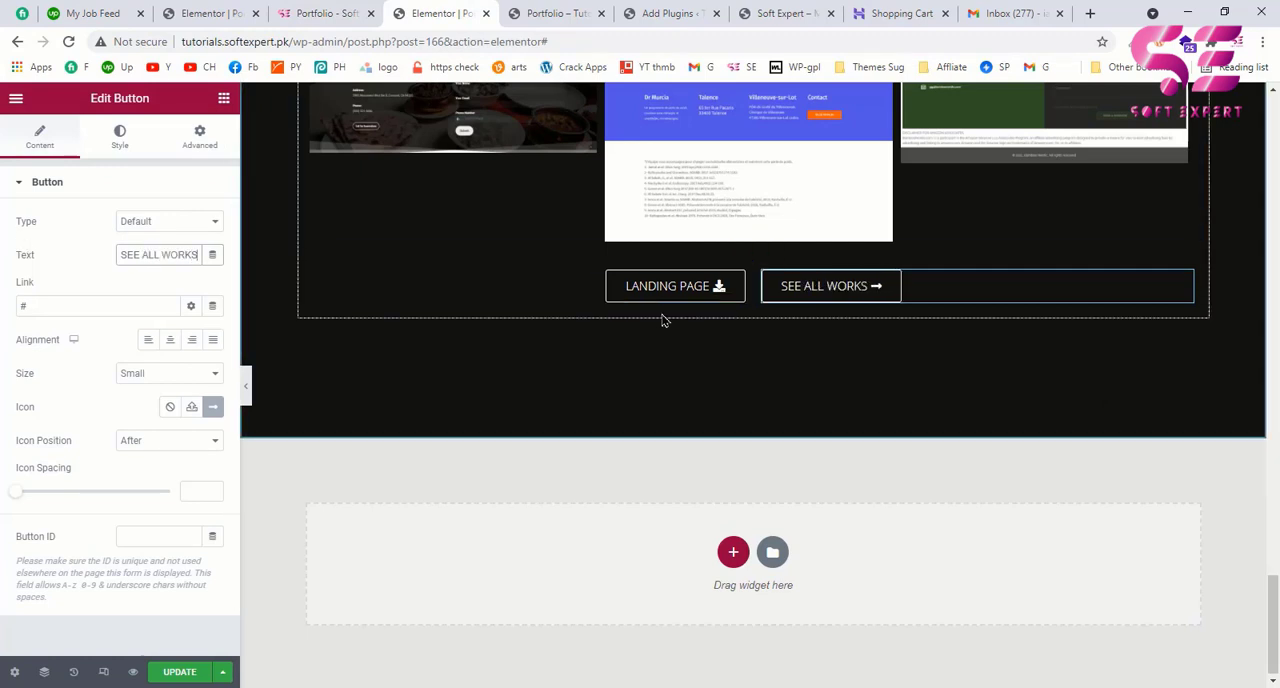
Step: Compare with the example page's buttons and set the LANDING PAGE button's text color to black, #000000
{"action": "left_click", "coordinate": [346, 12]}
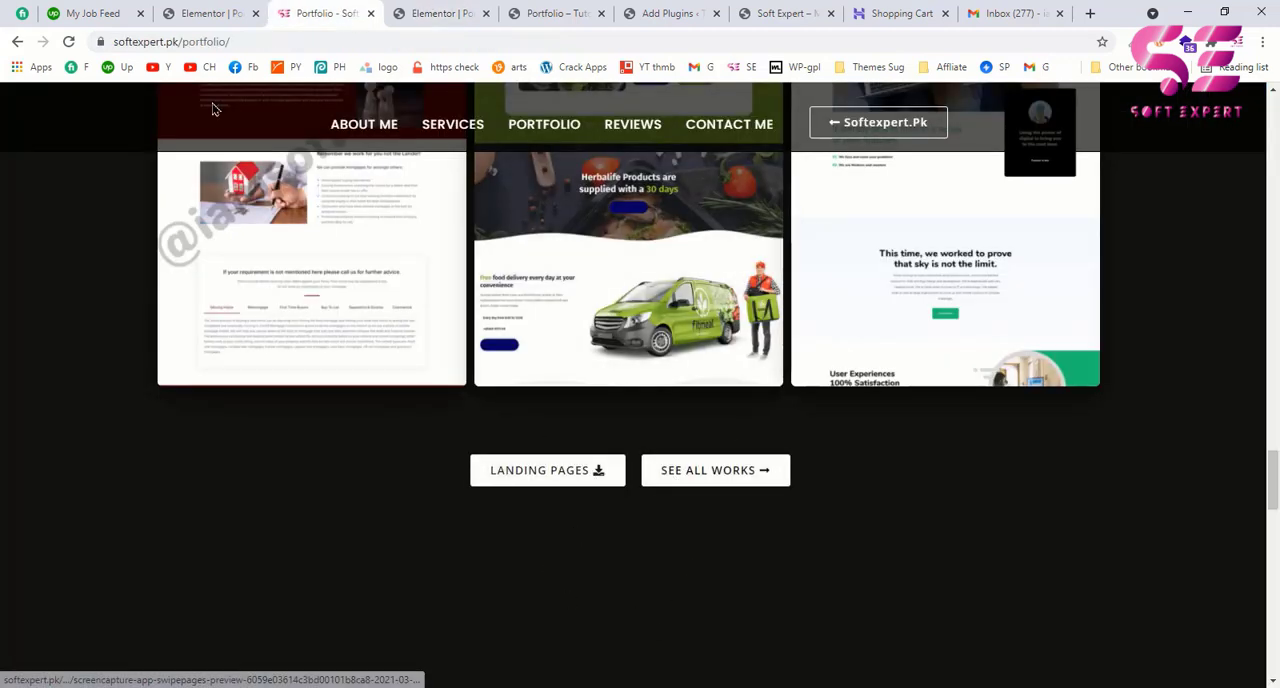
{"action": "left_click", "coordinate": [68, 42]}
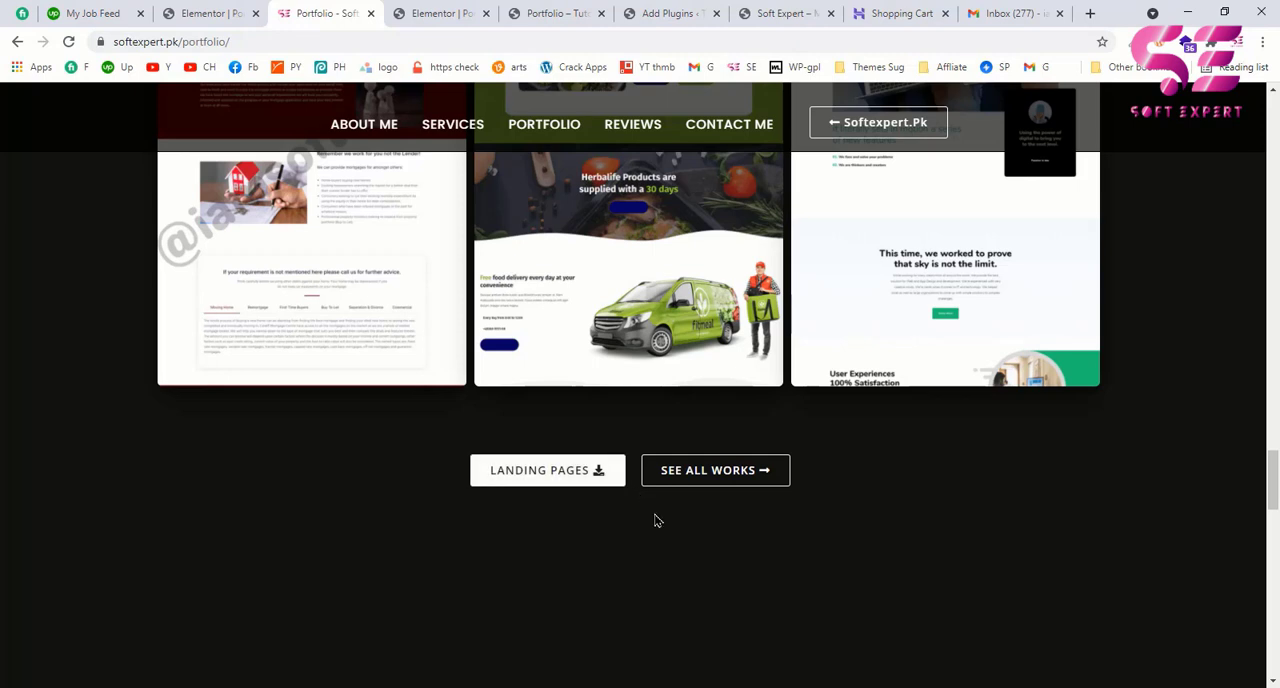
{"action": "left_click", "coordinate": [440, 13]}
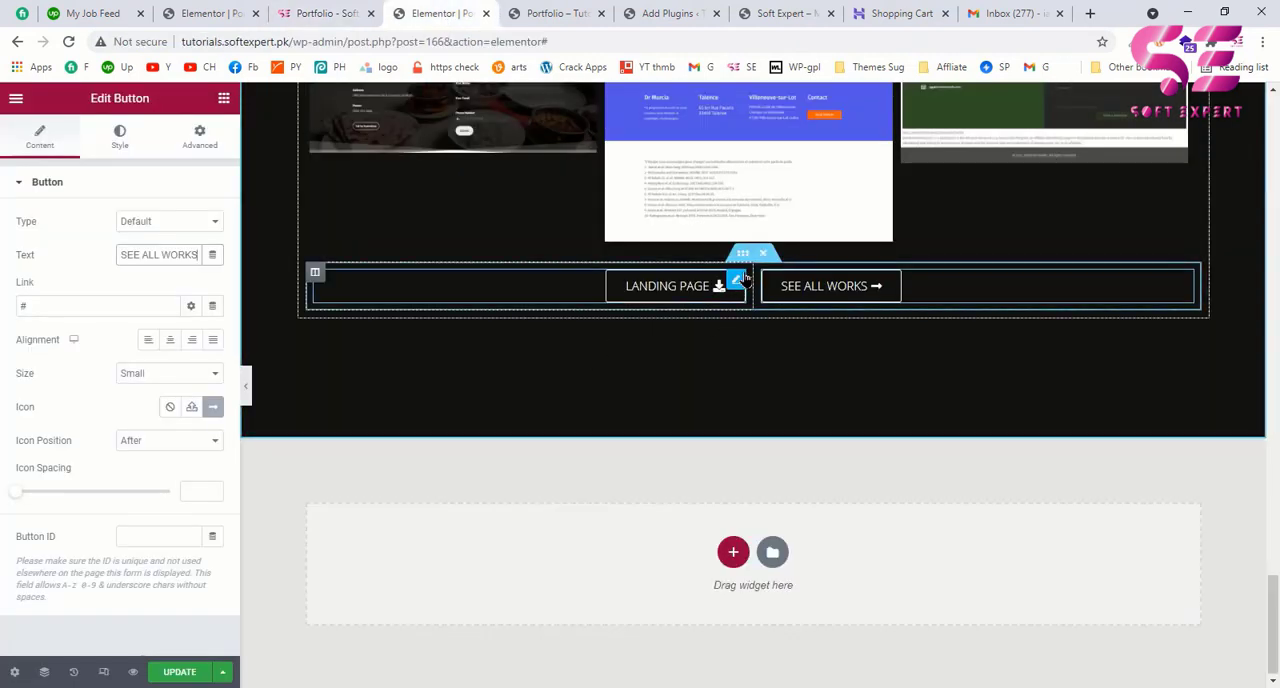
{"action": "left_click", "coordinate": [742, 283]}
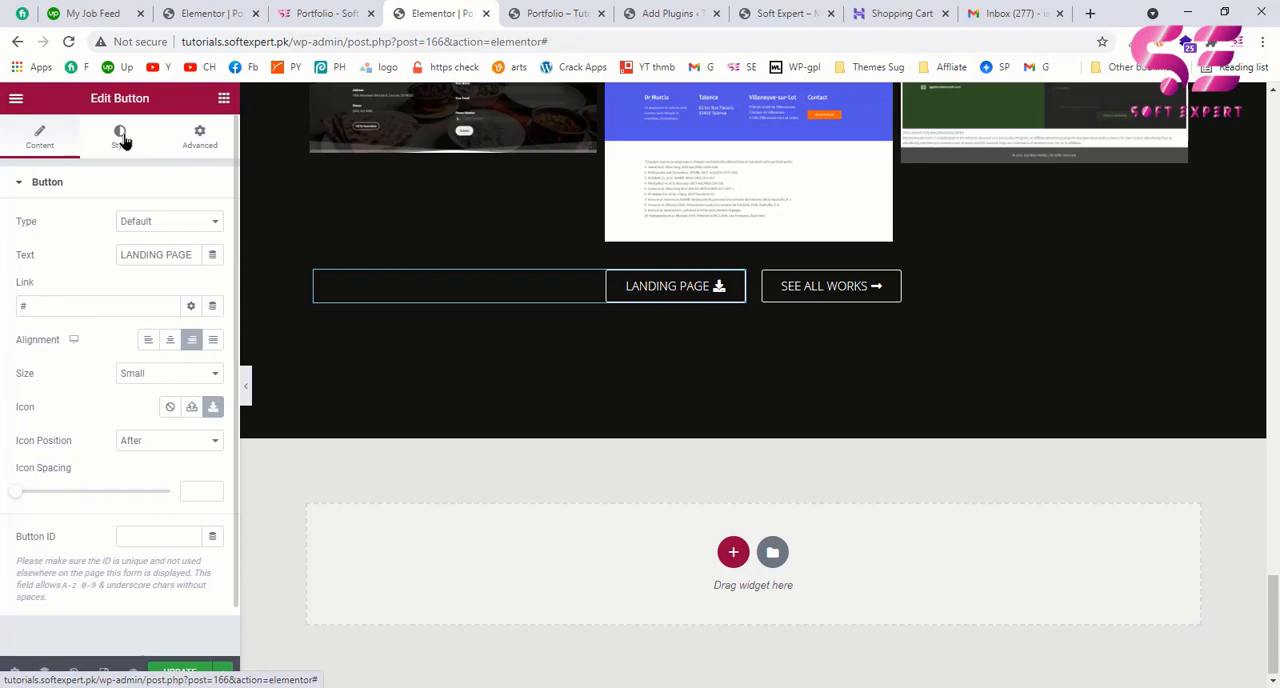
{"action": "left_click", "coordinate": [120, 138]}
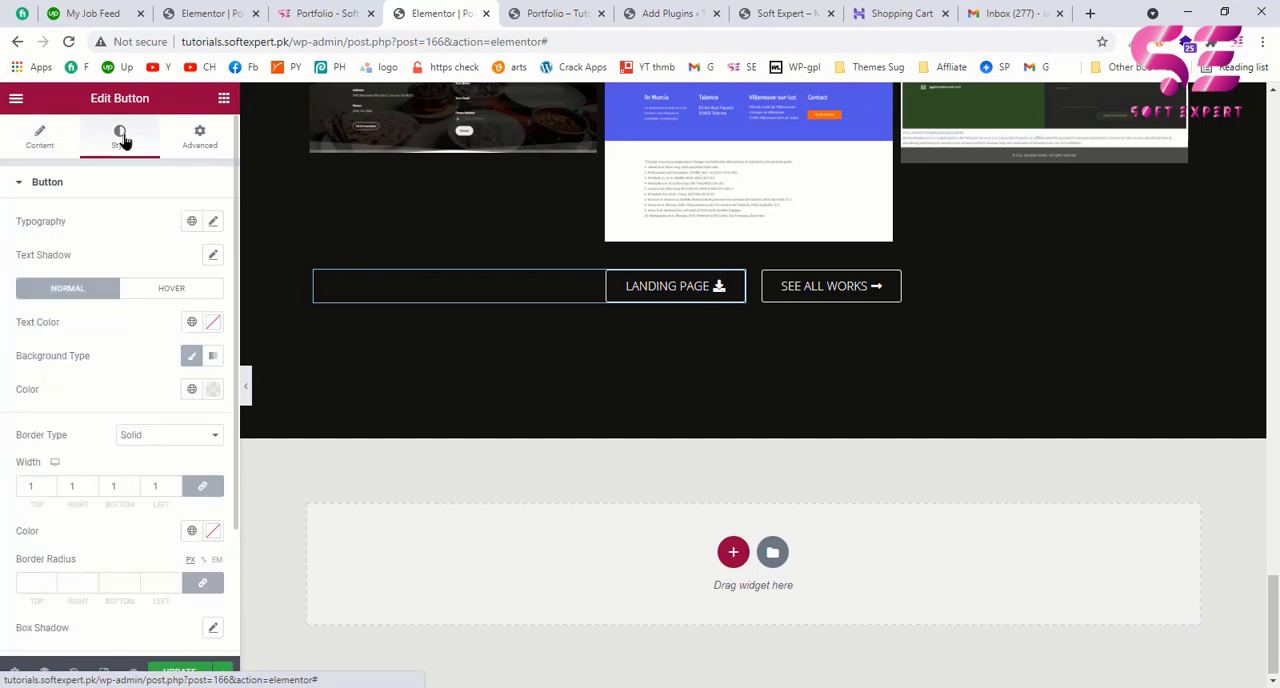
{"action": "left_click", "coordinate": [212, 322]}
{"action": "left_click_drag", "start_coordinate": [43, 491], "coordinate": [29, 516]}
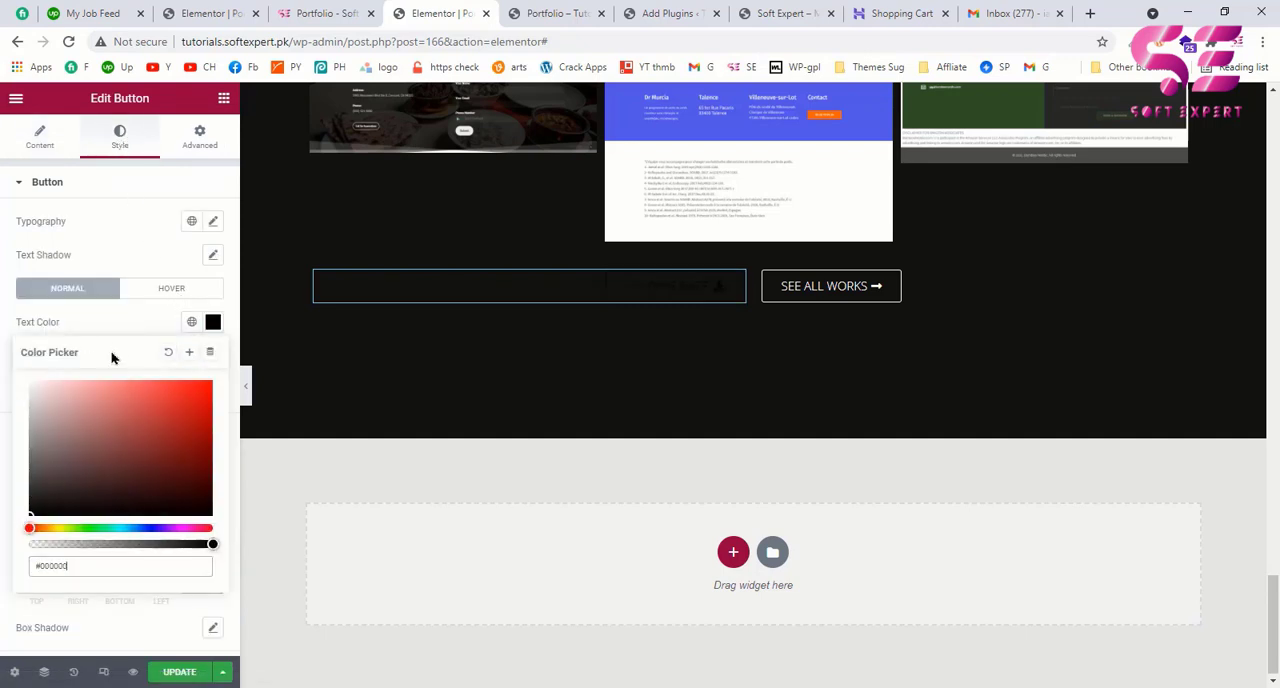
{"action": "left_click", "coordinate": [122, 330]}
Step: Give the LANDING PAGE button a classic background in fully opaque white
{"action": "left_click", "coordinate": [191, 355]}
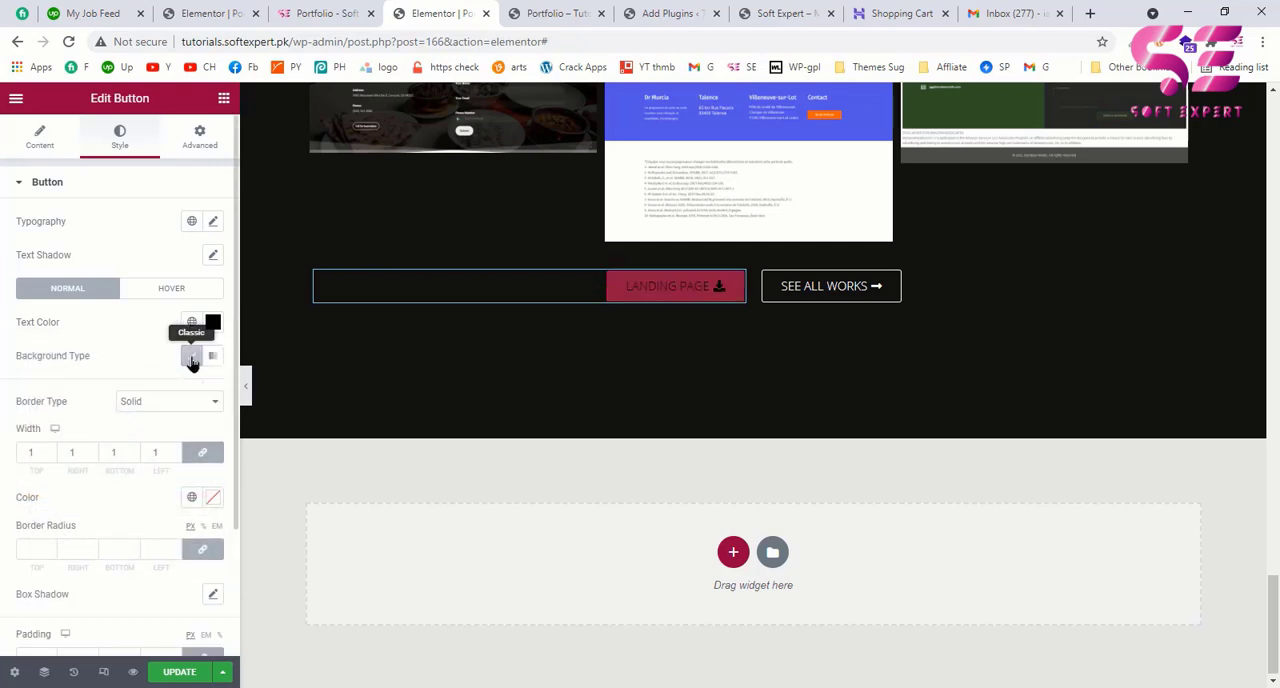
{"action": "left_click", "coordinate": [191, 355]}
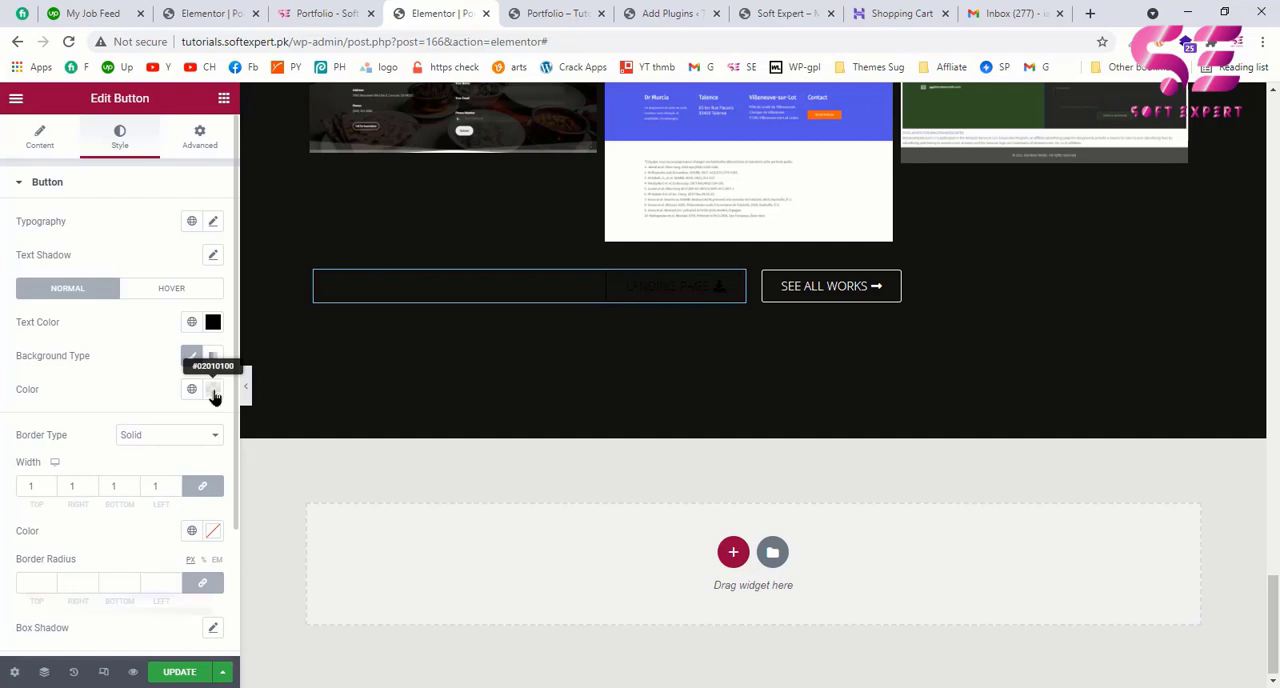
{"action": "left_click", "coordinate": [213, 390]}
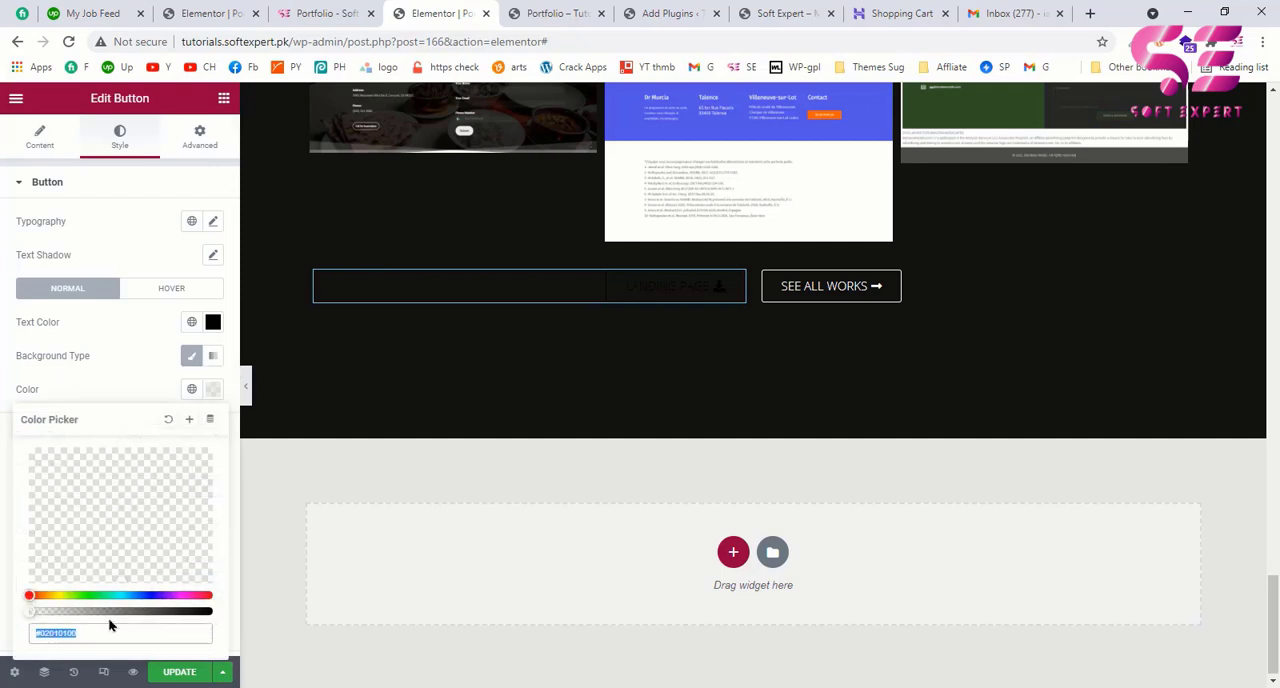
{"action": "left_click_drag", "start_coordinate": [114, 610], "coordinate": [212, 613]}
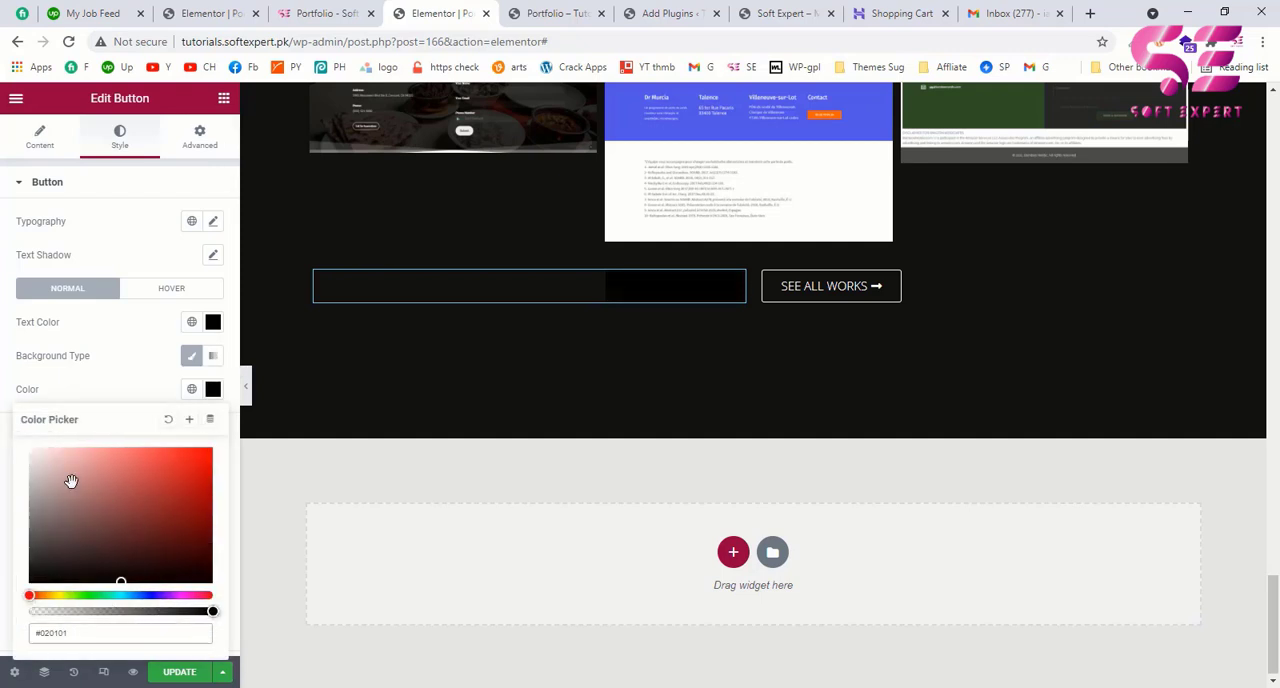
{"action": "left_click_drag", "start_coordinate": [71, 481], "coordinate": [22, 449]}
{"action": "left_click", "coordinate": [103, 388]}
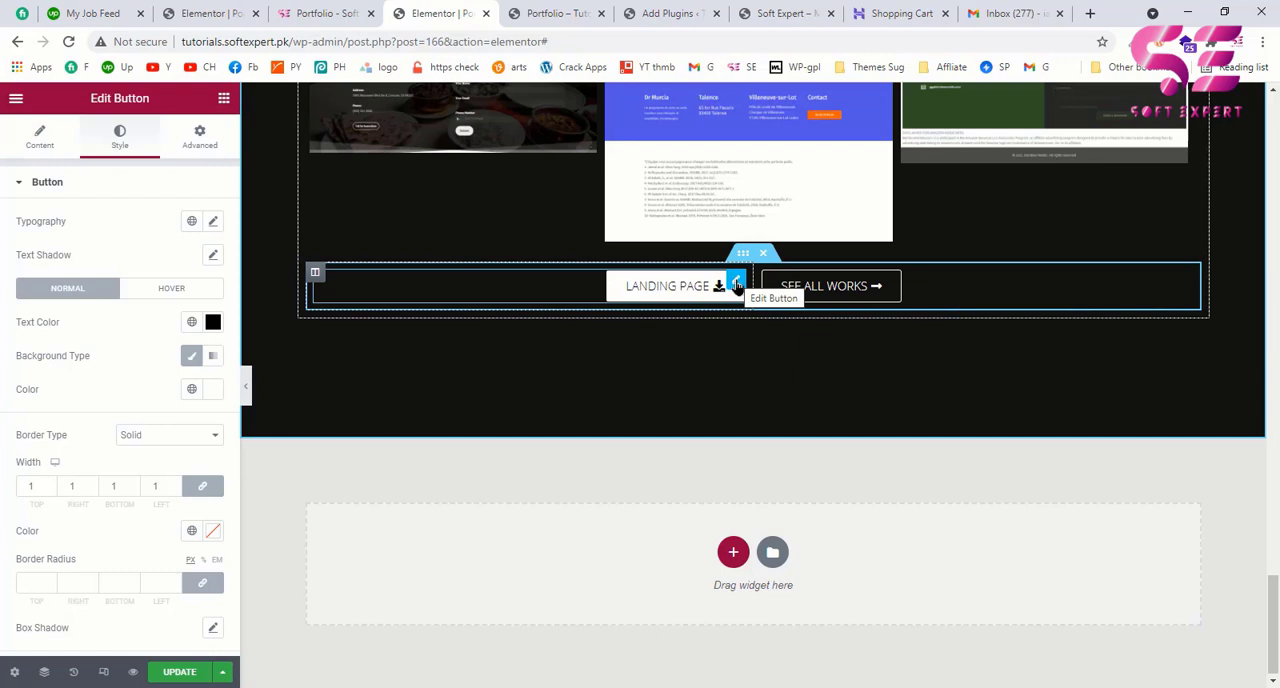
Step: Select the LANDING PAGE button's current link for replacement and copy the file URL of LOGO.png from the WordPress Media Library
{"action": "left_click", "coordinate": [40, 137]}
{"action": "left_click", "coordinate": [32, 310]}
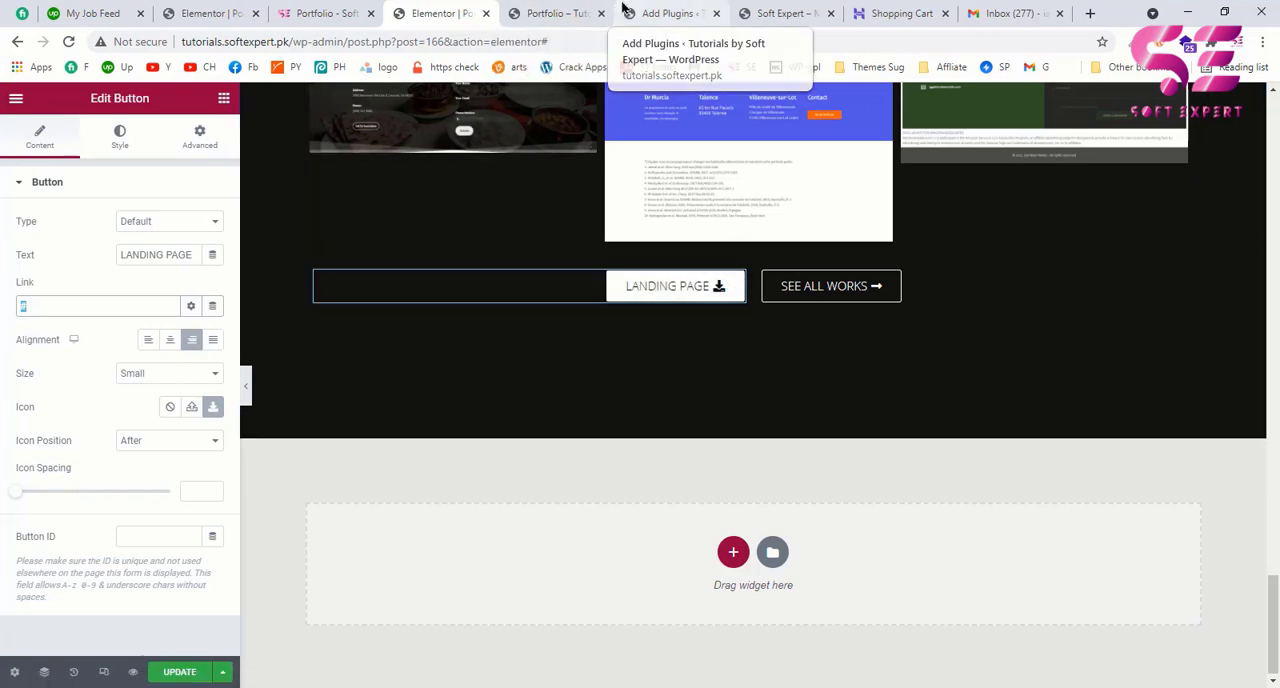
{"action": "left_click", "coordinate": [623, 8]}
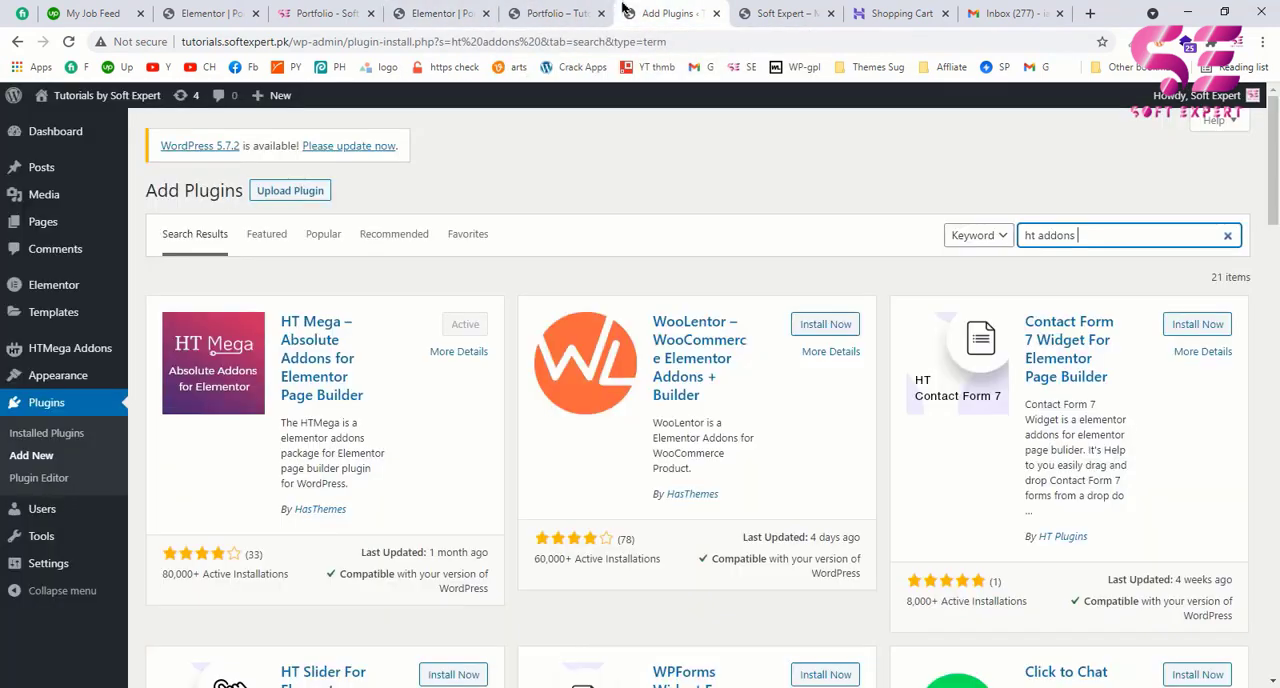
{"action": "left_click", "coordinate": [60, 203]}
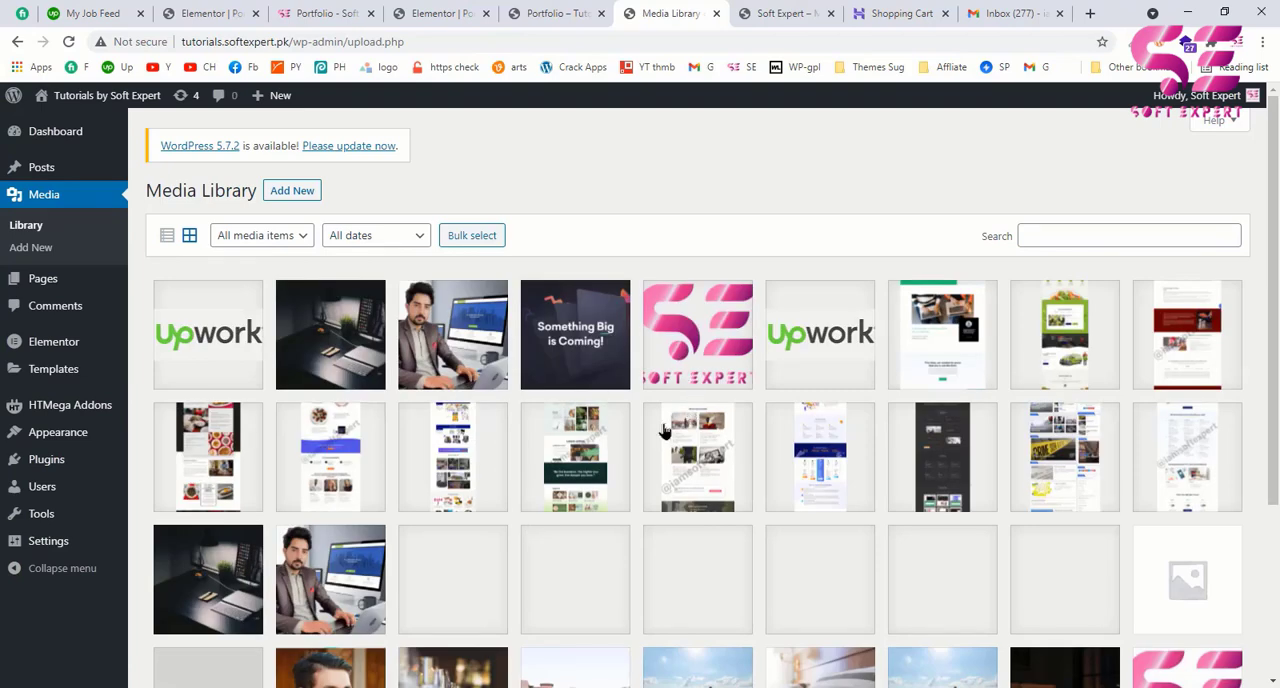
{"action": "scroll", "coordinate": [855, 419], "scroll_direction": "down", "scroll_amount": 2}
{"action": "scroll", "coordinate": [855, 419], "scroll_direction": "up", "scroll_amount": 1}
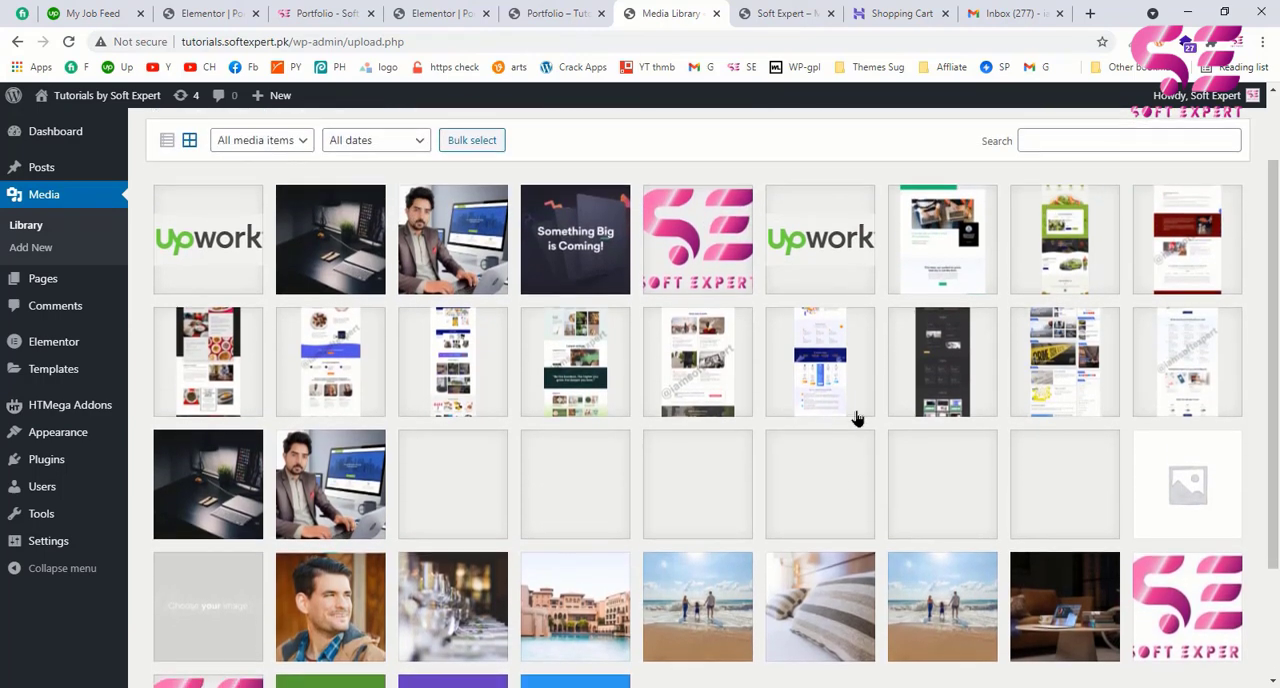
{"action": "scroll", "coordinate": [697, 337], "scroll_direction": "up", "scroll_amount": 1}
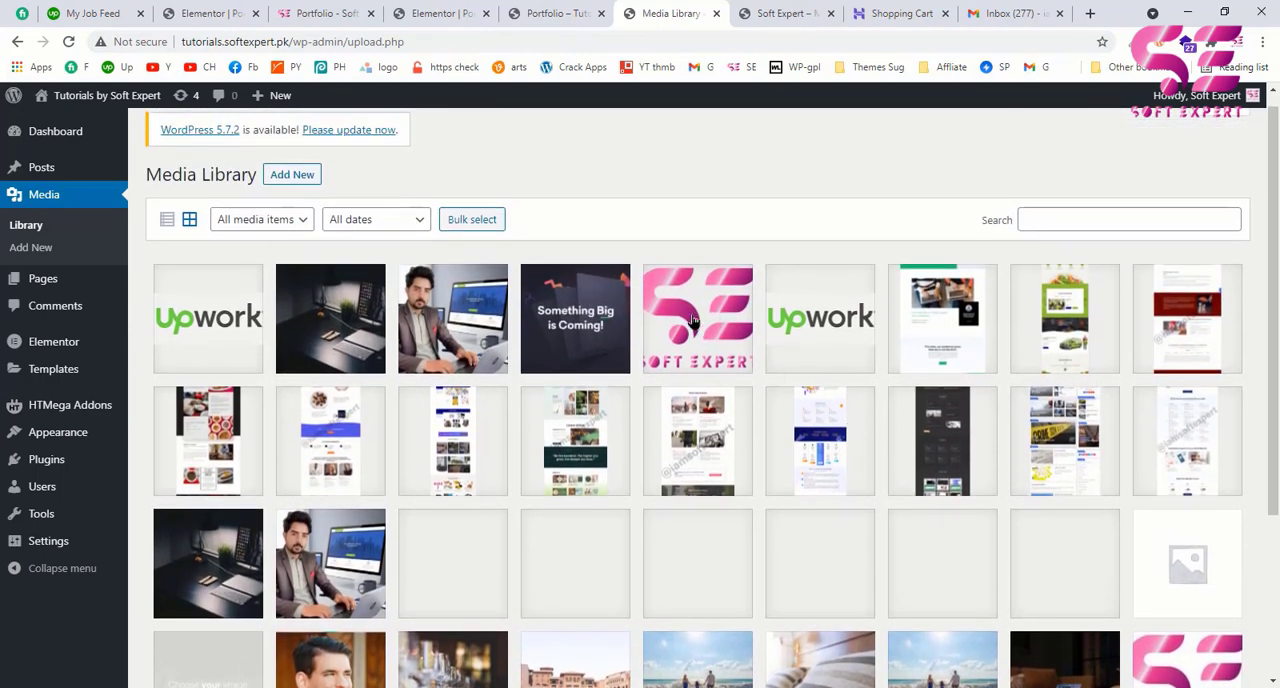
{"action": "left_click", "coordinate": [697, 313]}
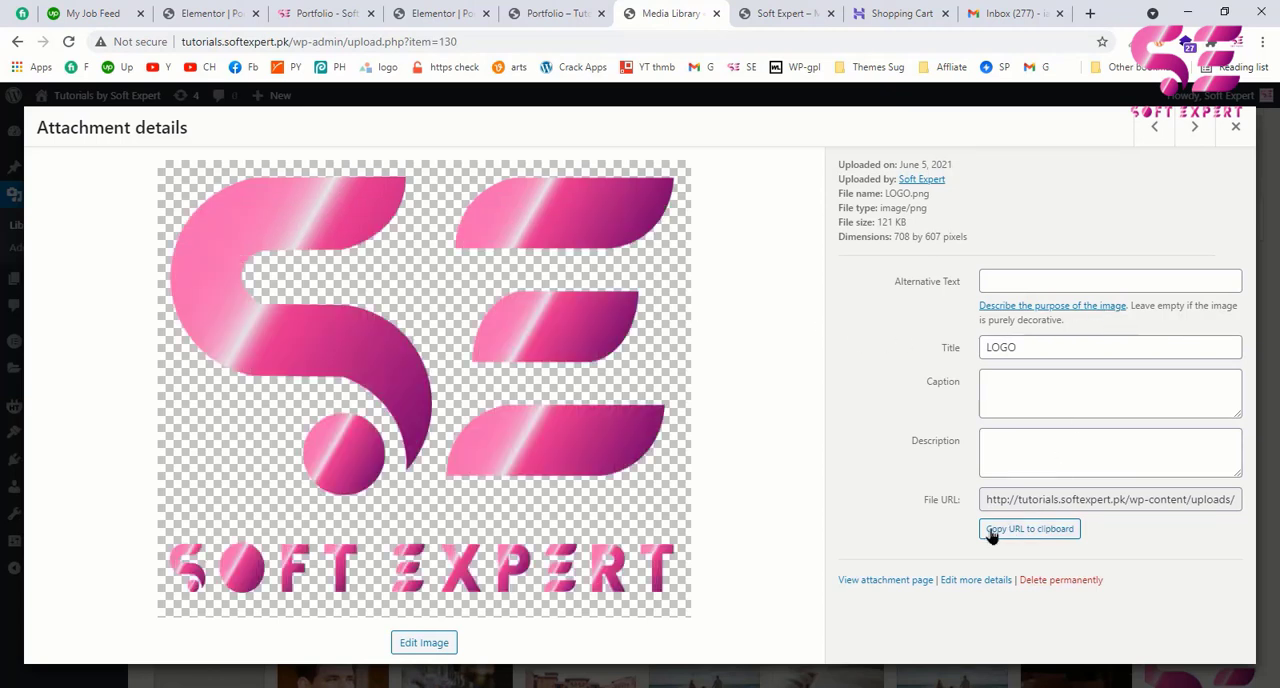
{"action": "left_click", "coordinate": [1044, 537]}
Step: Paste the copied LOGO.png URL as the LANDING PAGE button's link in Elementor and update the page
{"action": "left_click", "coordinate": [452, 13]}
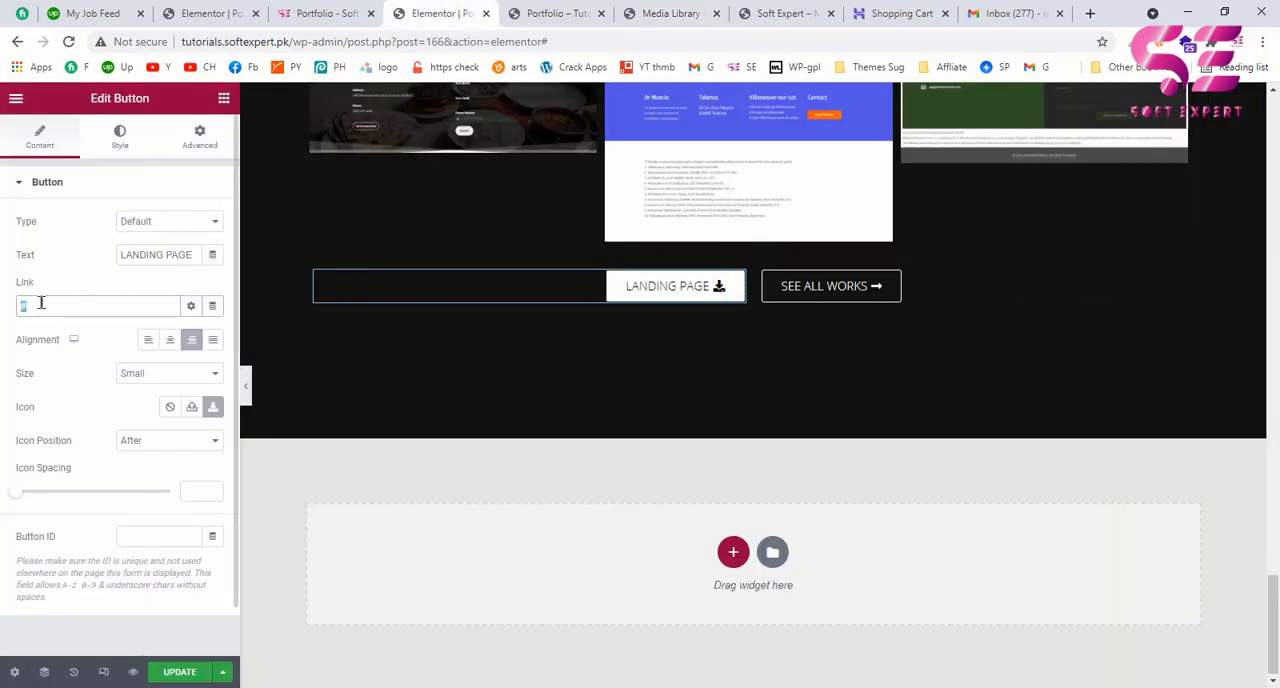
{"action": "key", "text": "ctrl+v"}
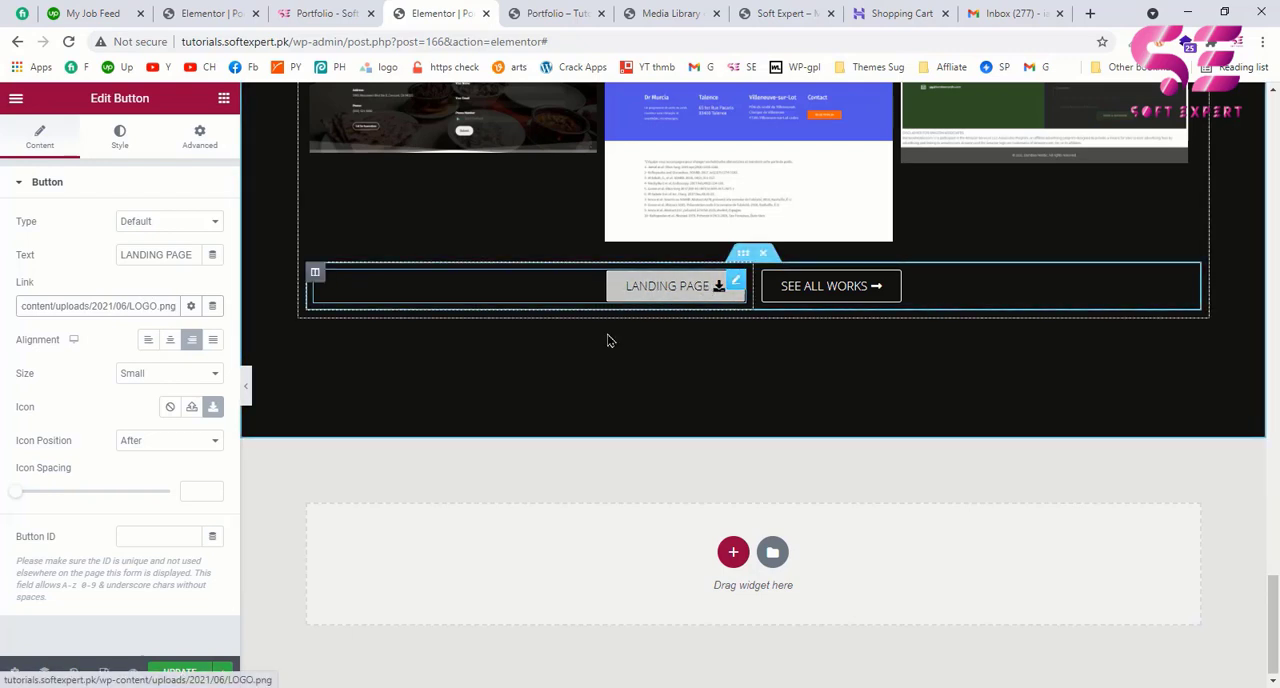
{"action": "left_click", "coordinate": [180, 672]}
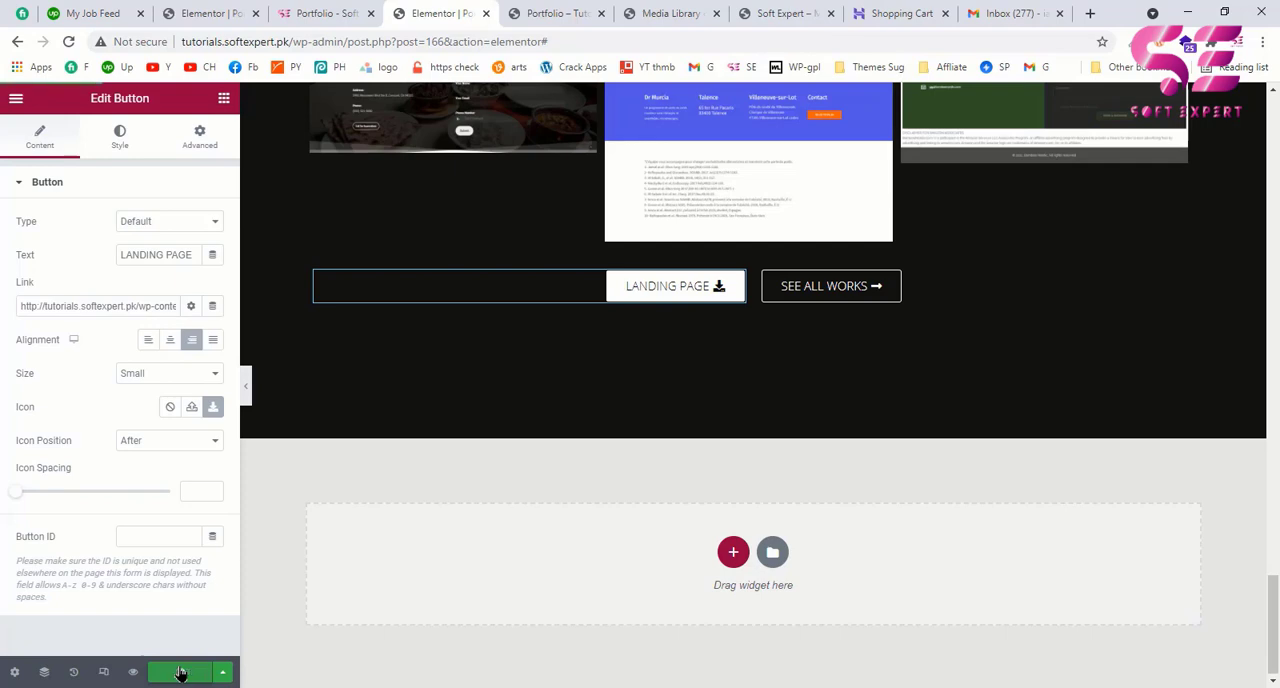
Step: Test the LANDING PAGE button's link below the works gallery on the portfolio preview page and close the opened image
{"action": "left_click", "coordinate": [557, 12]}
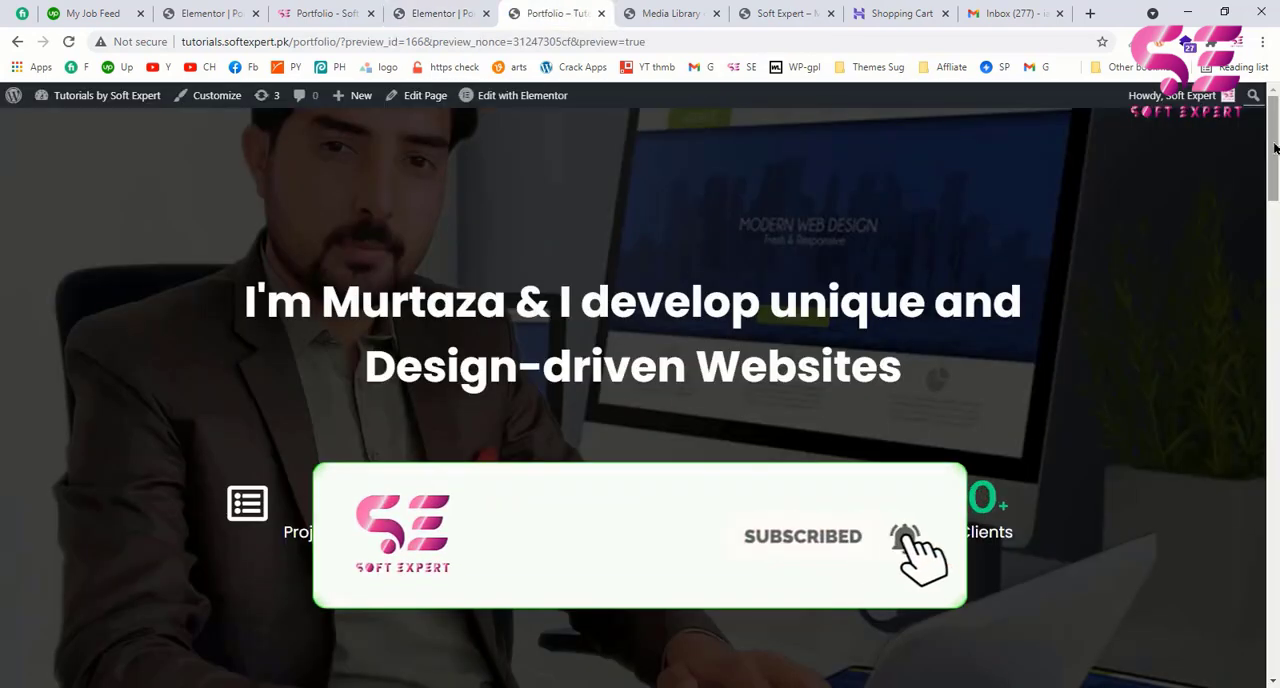
{"action": "left_click_drag", "start_coordinate": [1275, 146], "coordinate": [1277, 432]}
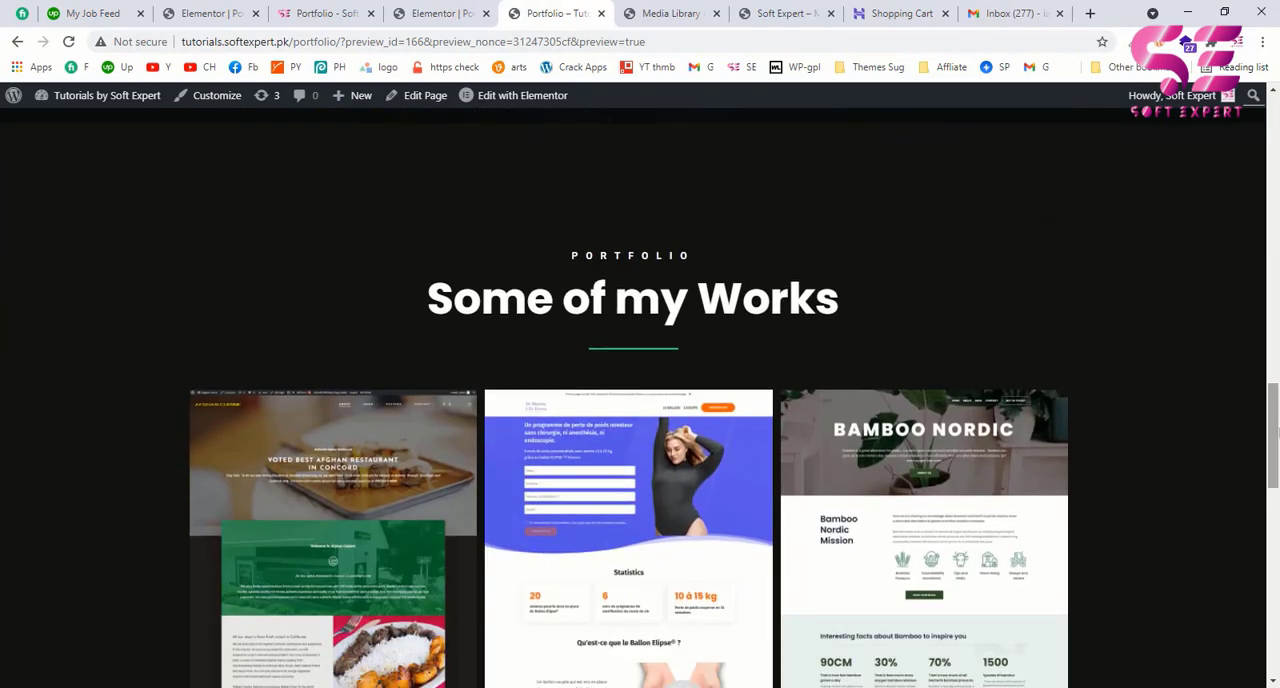
{"action": "scroll", "coordinate": [835, 541], "scroll_direction": "down", "scroll_amount": 10}
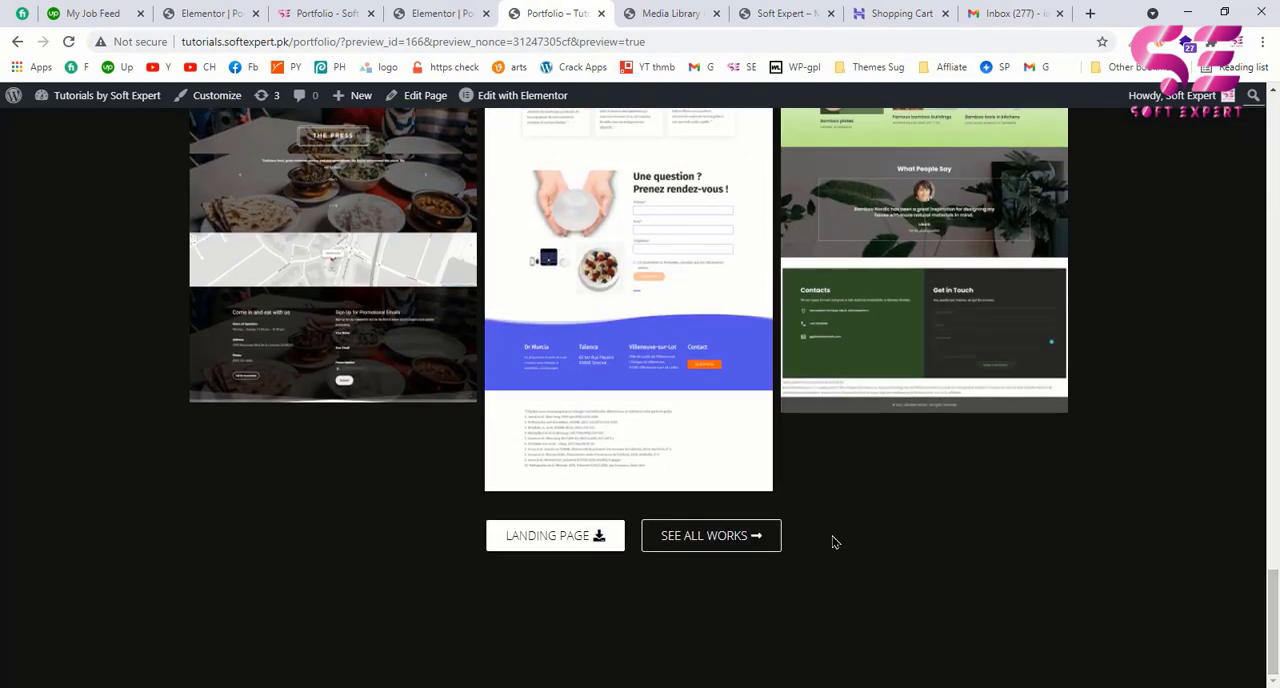
{"action": "left_click", "coordinate": [556, 540]}
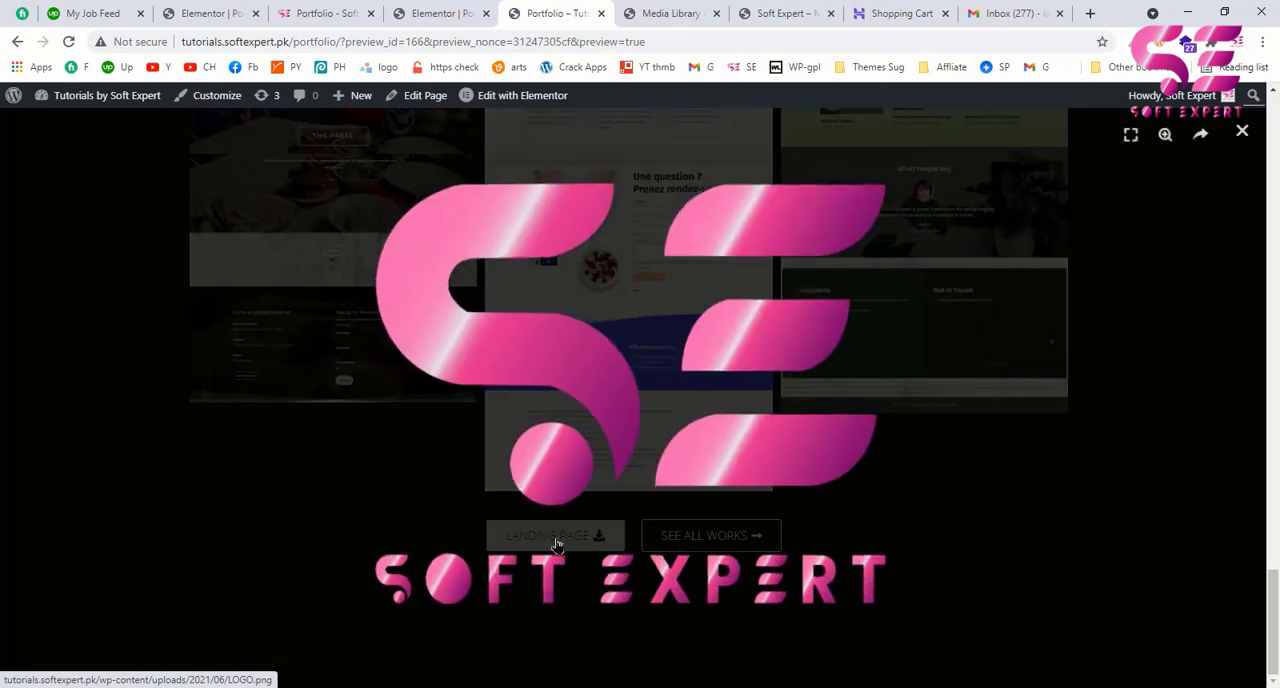
{"action": "right_click", "coordinate": [759, 209]}
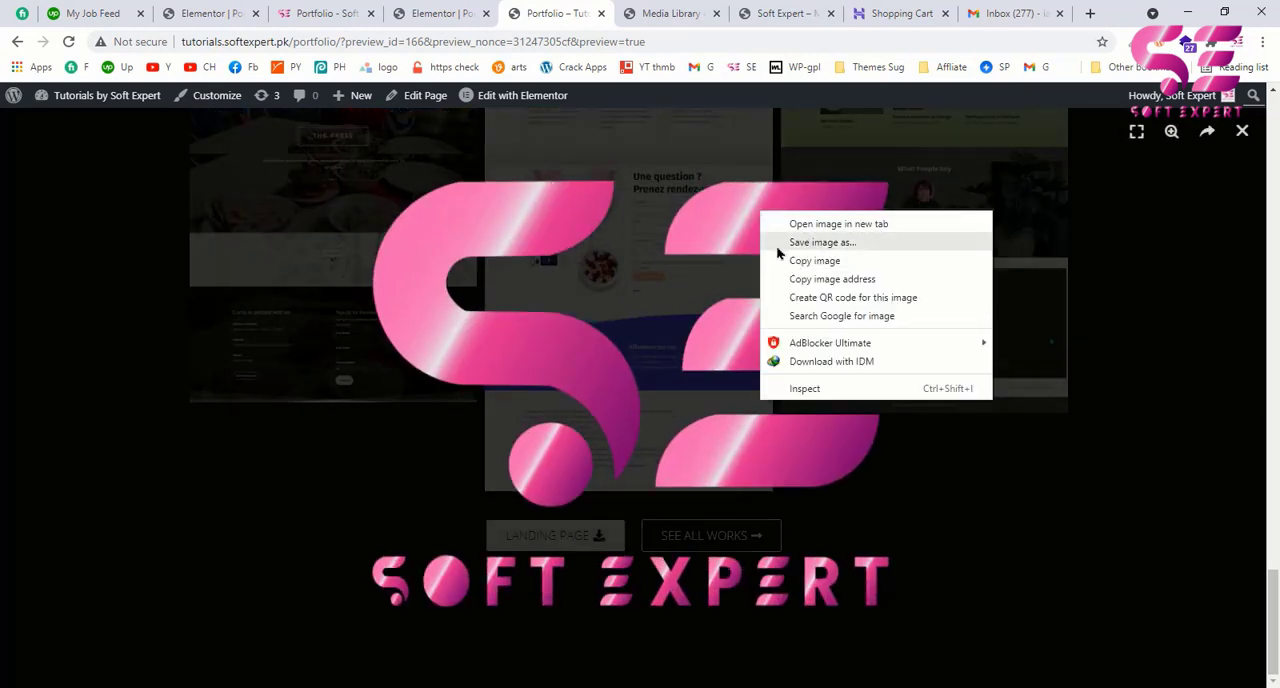
{"action": "left_click", "coordinate": [1243, 132]}
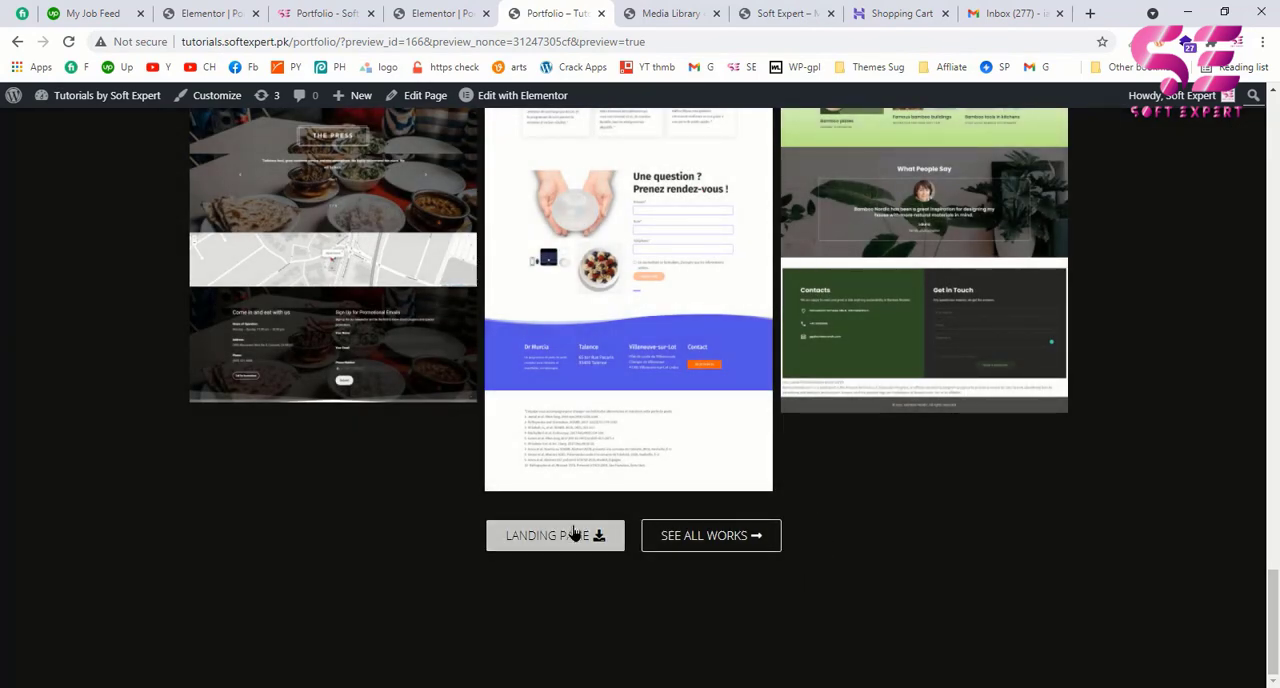
Step: Check the reviews section on the example portfolio page, and duplicate the whole "Some of my Works" section in Elementor
{"action": "left_click", "coordinate": [445, 12]}
{"action": "left_click", "coordinate": [340, 12]}
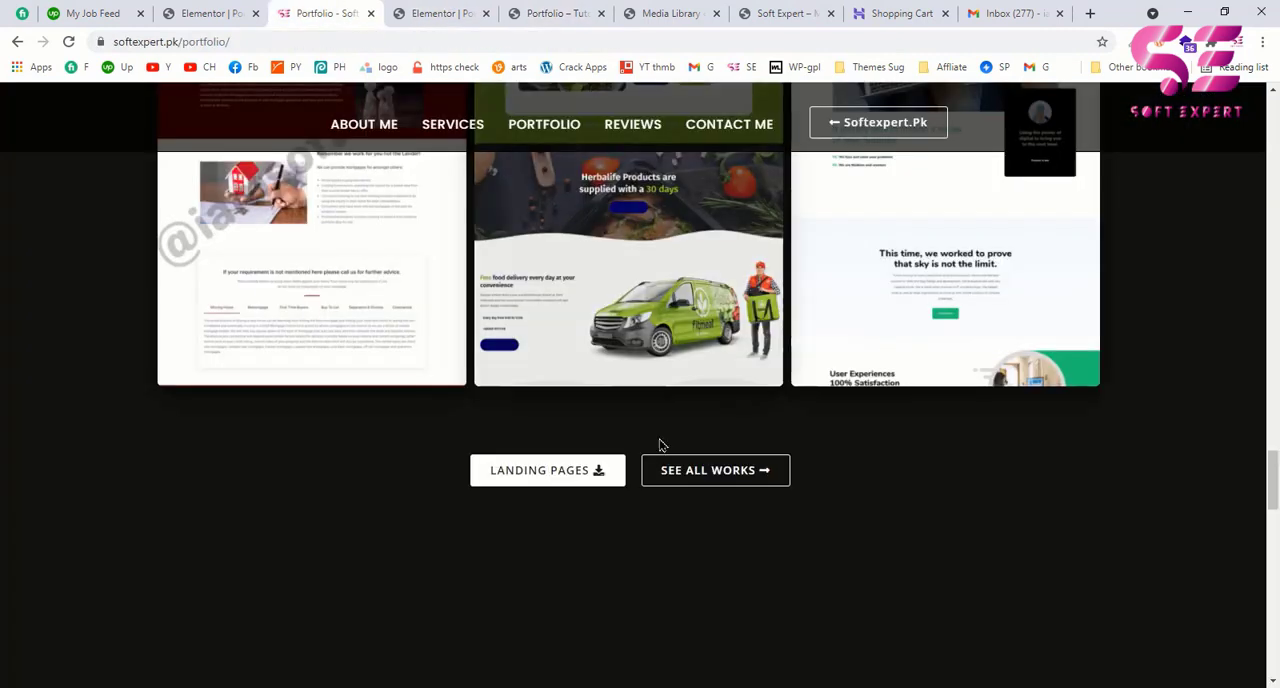
{"action": "scroll", "coordinate": [660, 443], "scroll_direction": "down", "scroll_amount": 3}
{"action": "scroll", "coordinate": [660, 443], "scroll_direction": "down", "scroll_amount": 3}
{"action": "scroll", "coordinate": [657, 443], "scroll_direction": "up", "scroll_amount": 1}
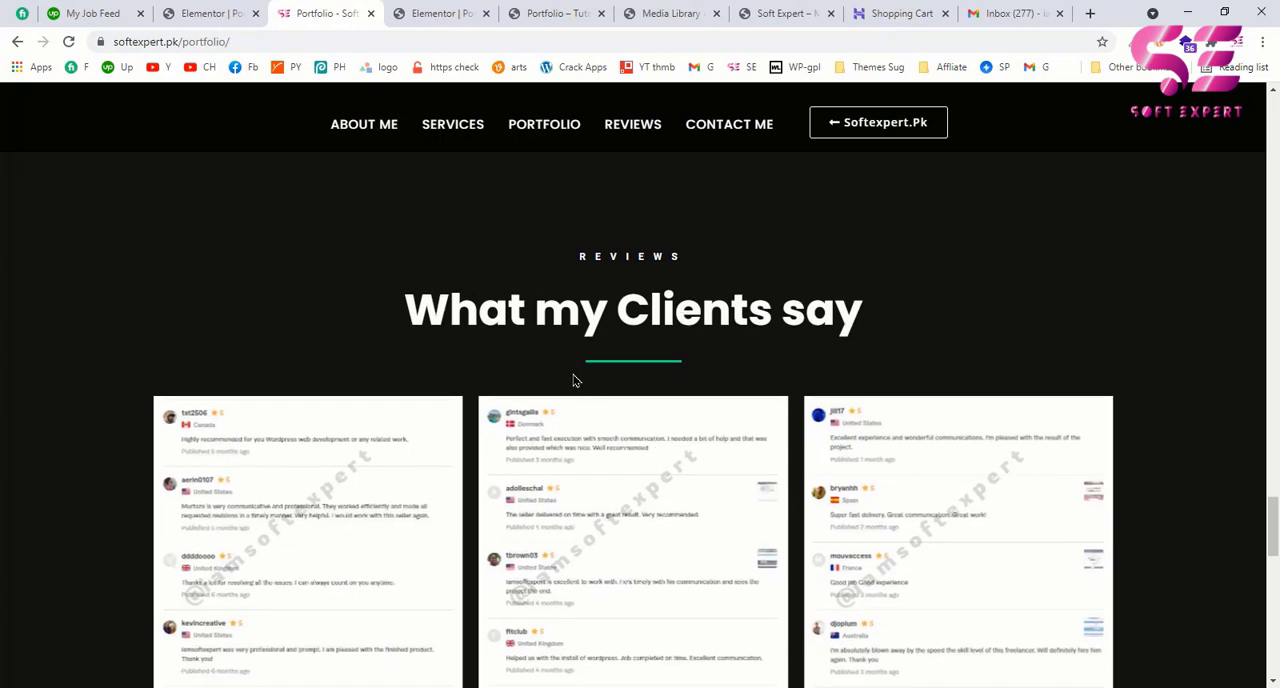
{"action": "left_click", "coordinate": [440, 13]}
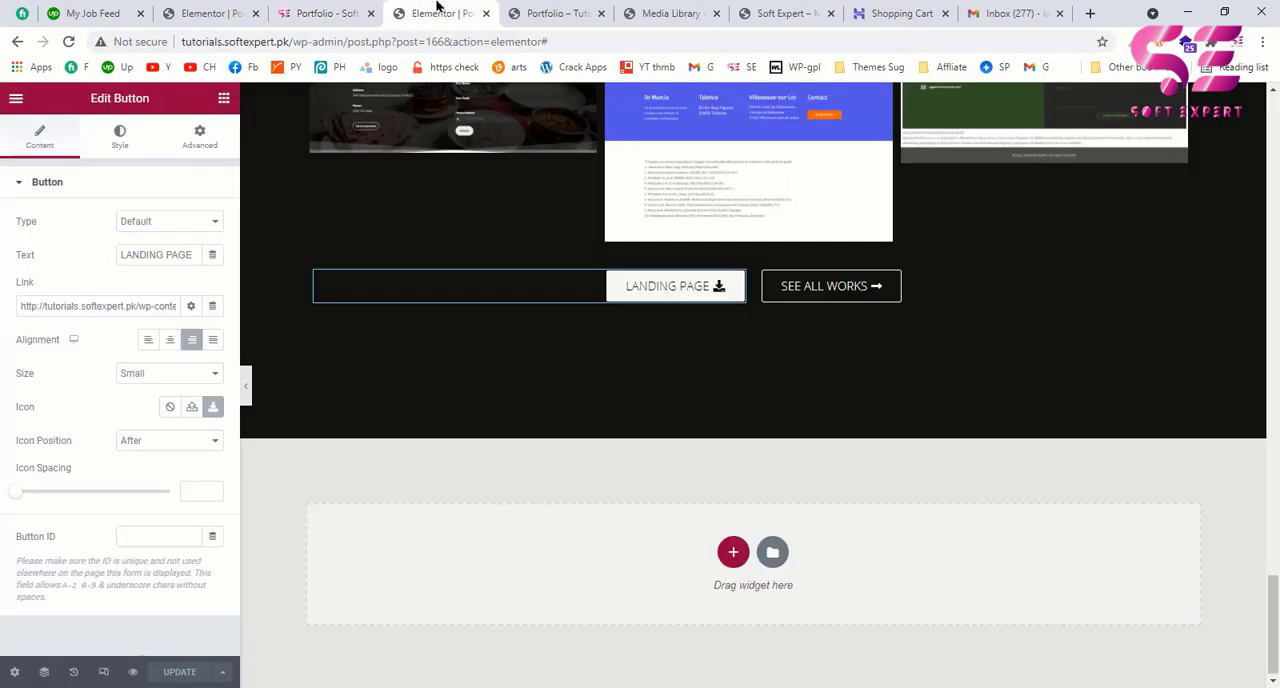
{"action": "scroll", "coordinate": [700, 334], "scroll_direction": "up", "scroll_amount": 10}
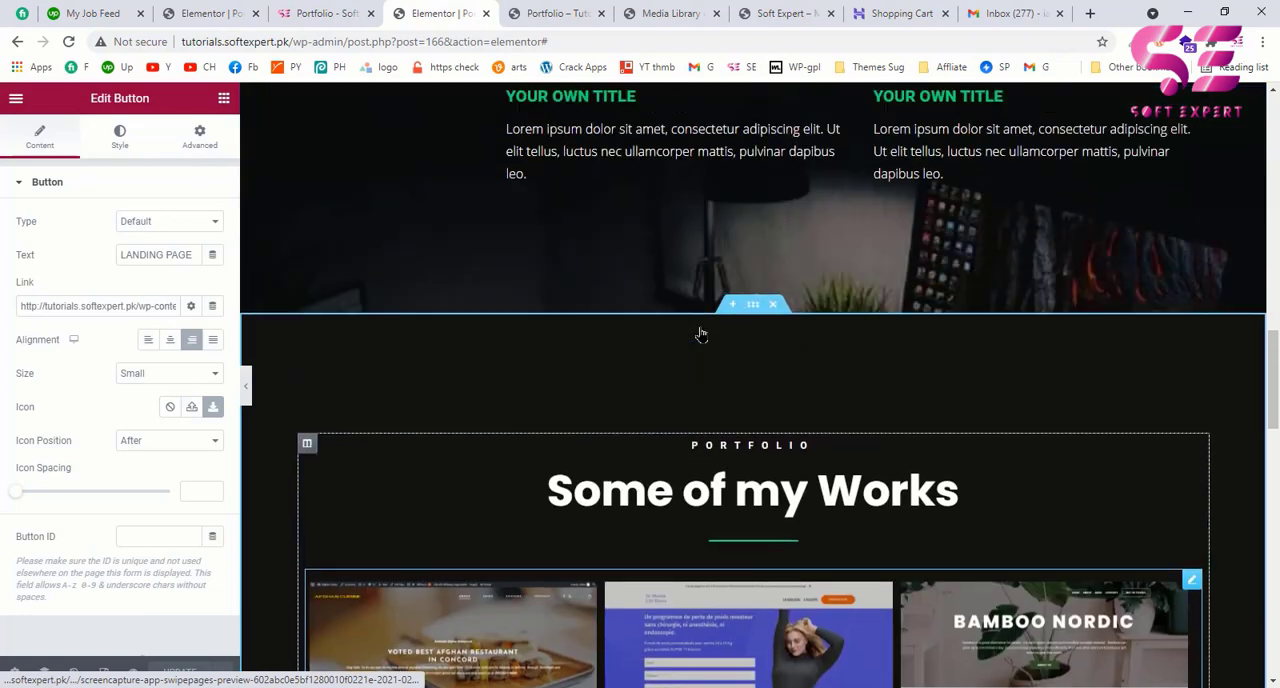
{"action": "right_click", "coordinate": [752, 385]}
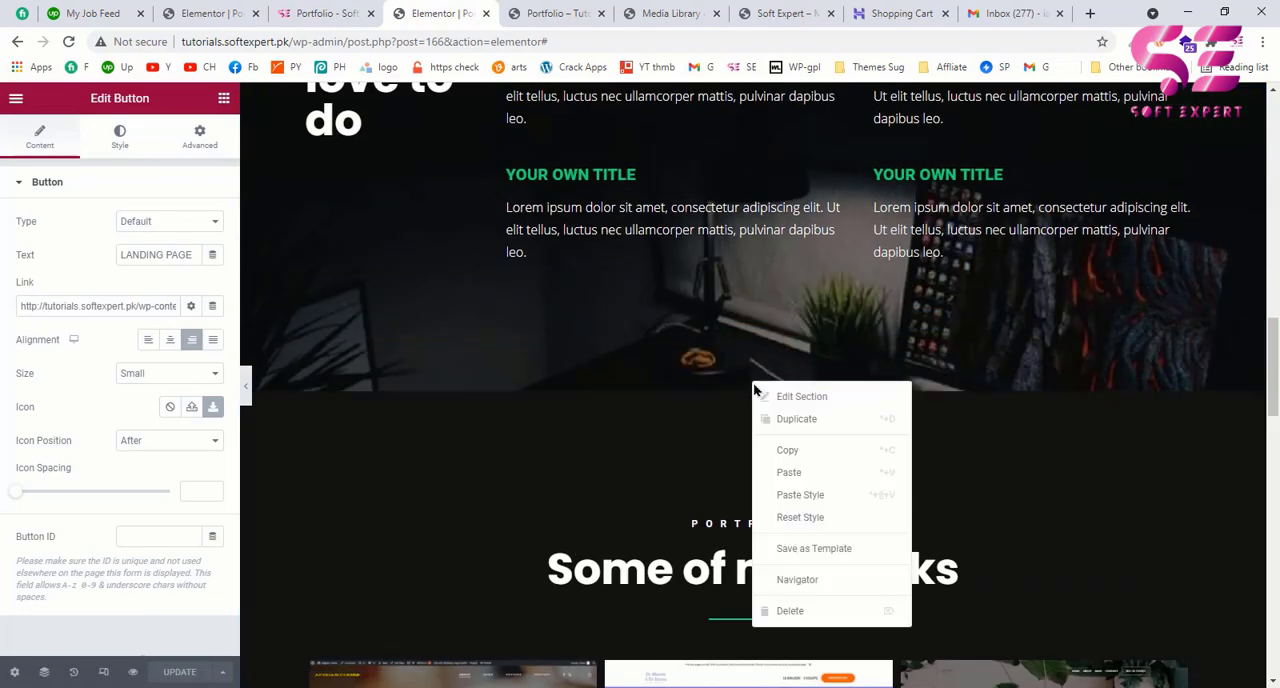
{"action": "left_click", "coordinate": [797, 419]}
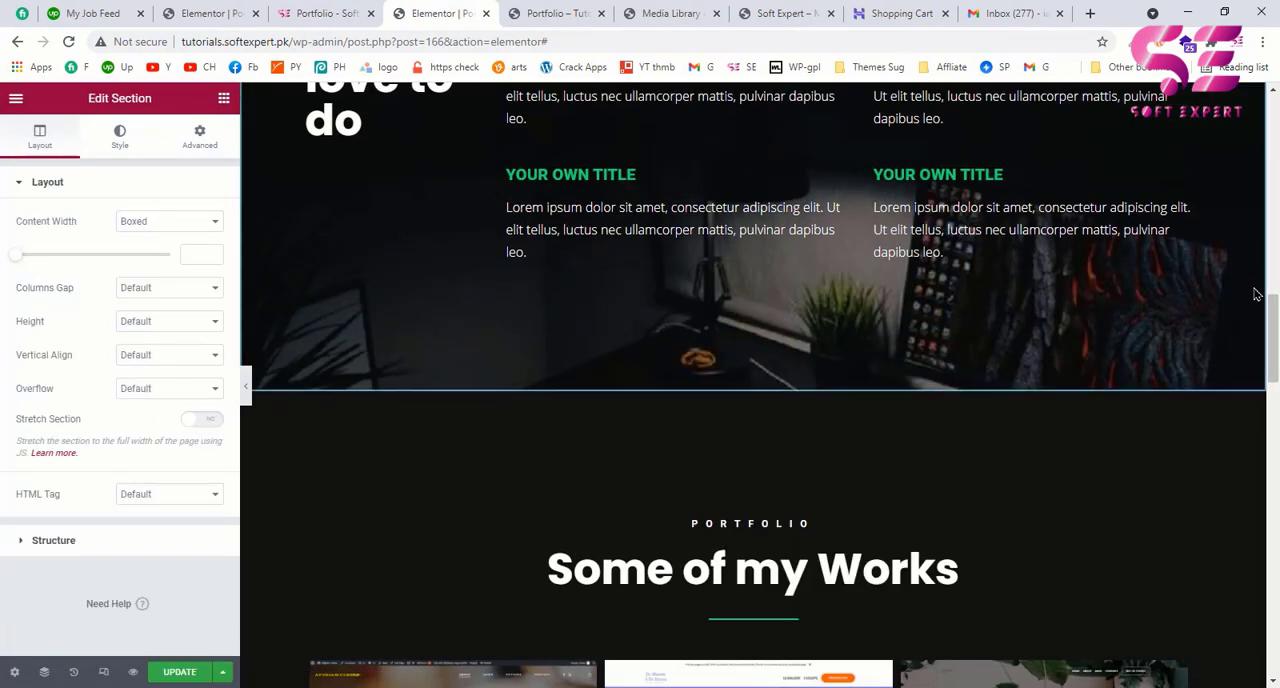
Step: Delete the image gallery from the duplicated "Some of my Works" section
{"action": "left_click_drag", "start_coordinate": [1274, 336], "coordinate": [1268, 492]}
{"action": "scroll", "coordinate": [1275, 541], "scroll_direction": "up", "scroll_amount": 3}
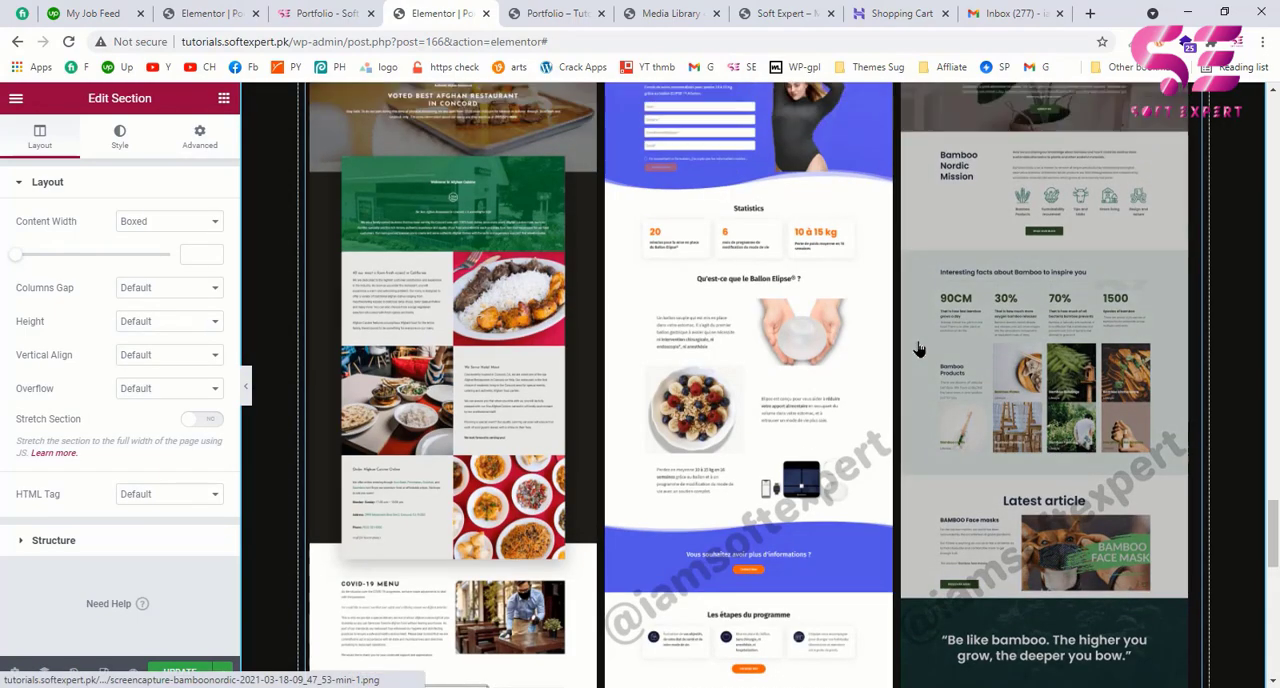
{"action": "right_click", "coordinate": [808, 307]}
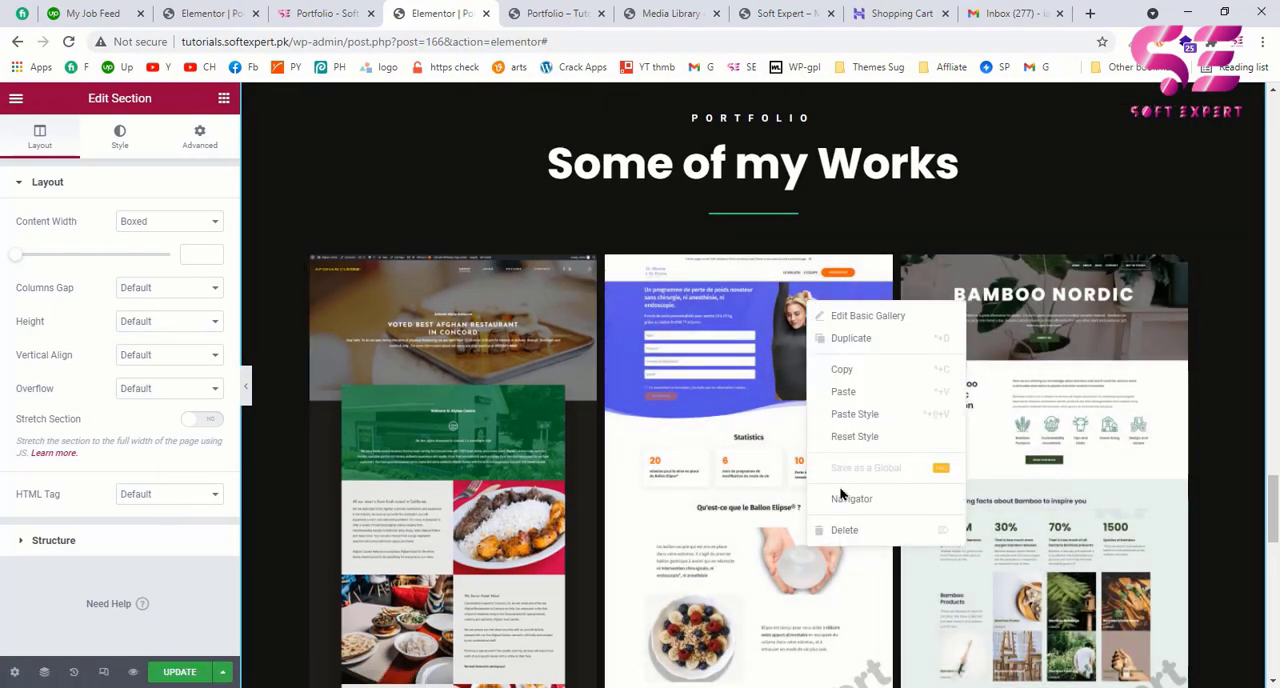
{"action": "left_click", "coordinate": [845, 530]}
Step: Check the example page's review sliders, and add an Image Carousel widget between the divider and the buttons in the duplicated section
{"action": "key", "text": "ctrl+shift+Tab"}
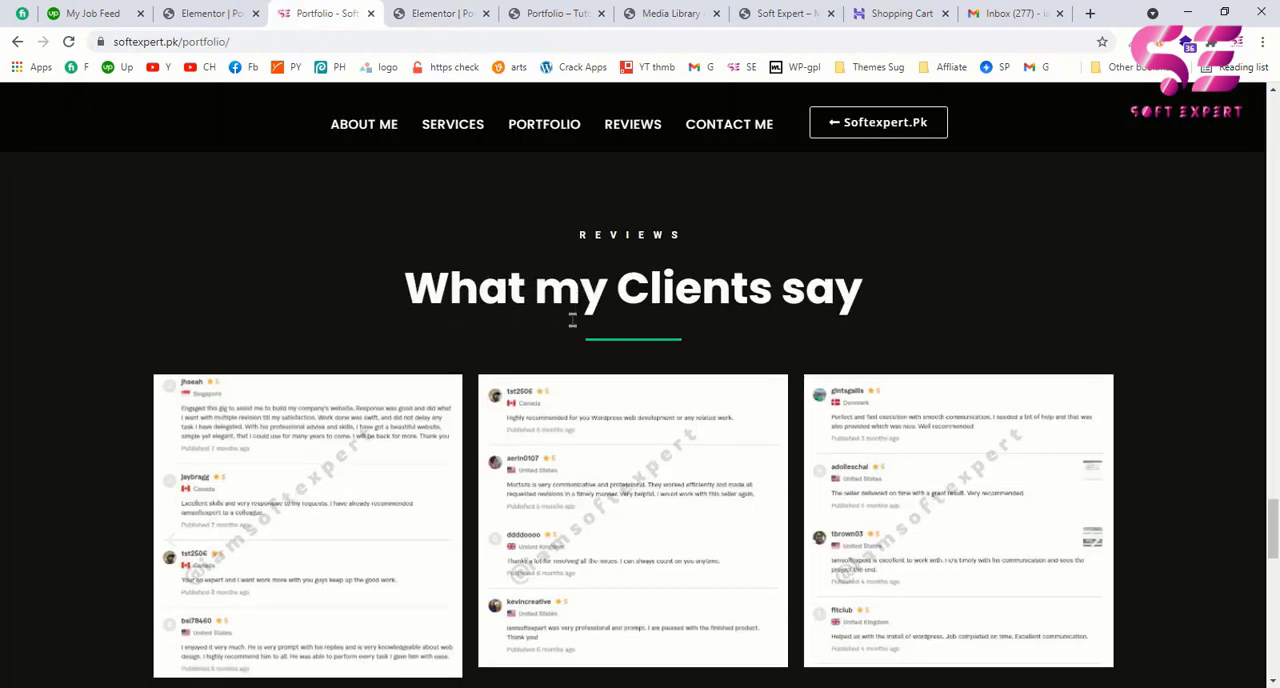
{"action": "scroll", "coordinate": [573, 310], "scroll_direction": "down", "scroll_amount": 2}
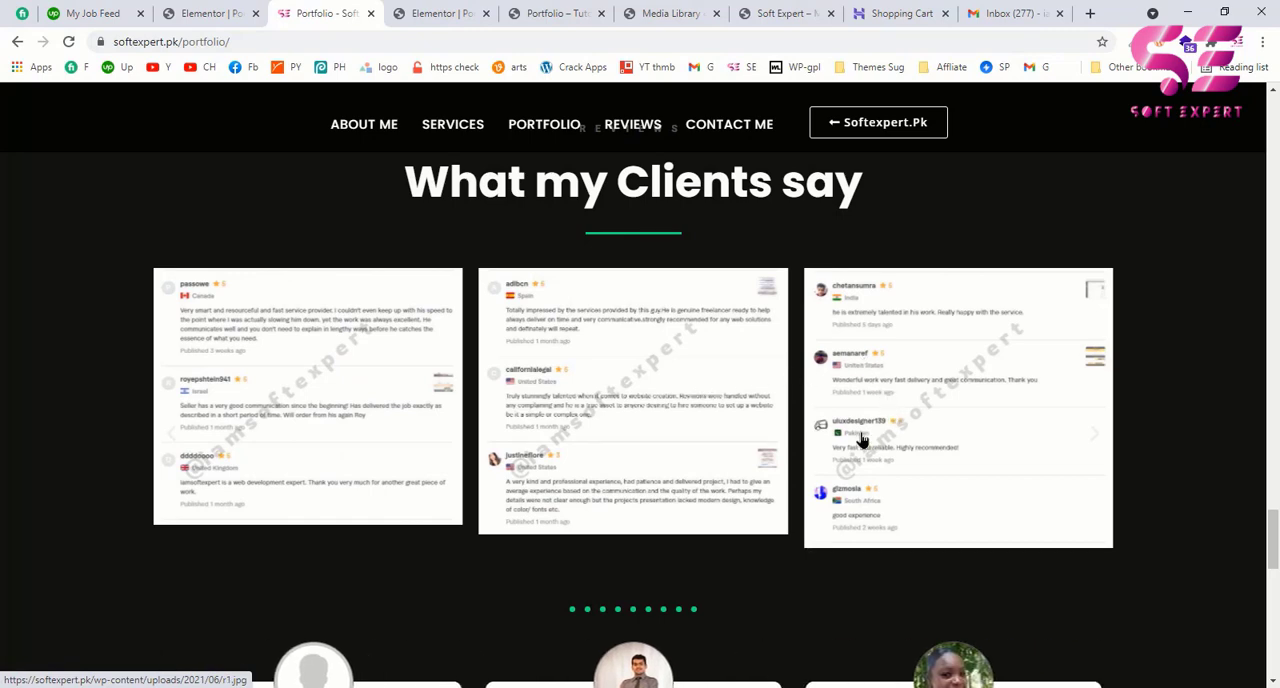
{"action": "scroll", "coordinate": [862, 440], "scroll_direction": "down", "scroll_amount": 3}
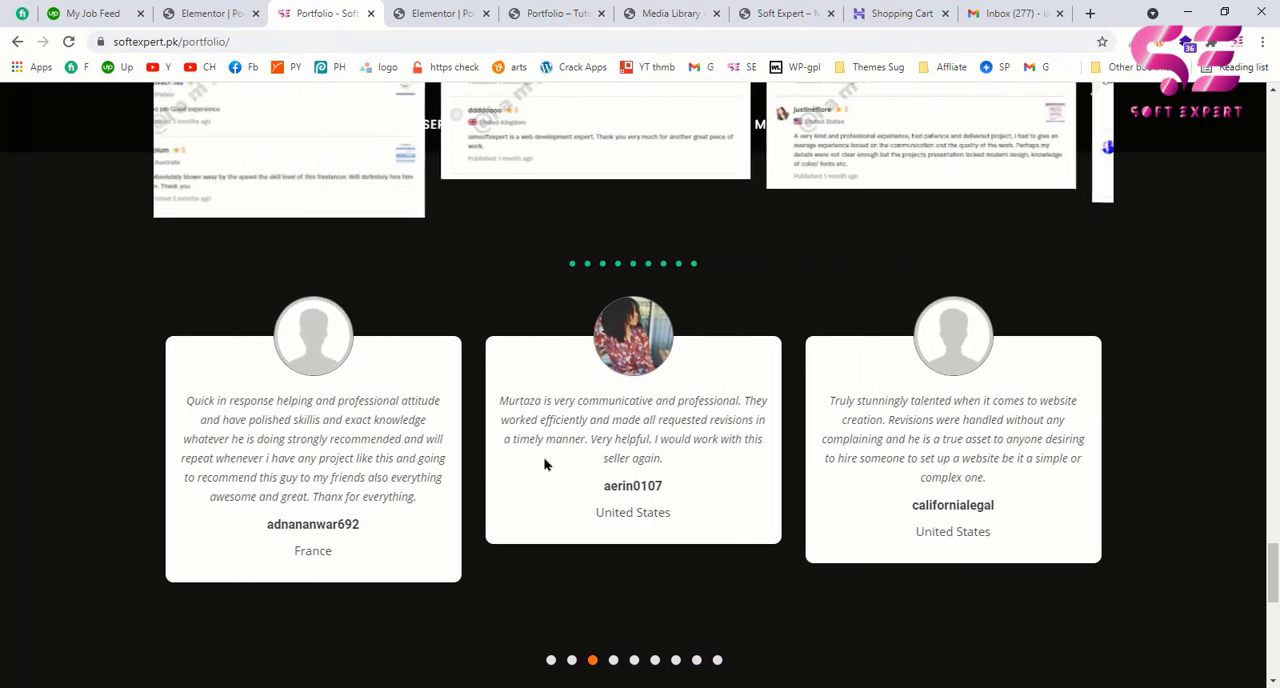
{"action": "left_click", "coordinate": [415, 10]}
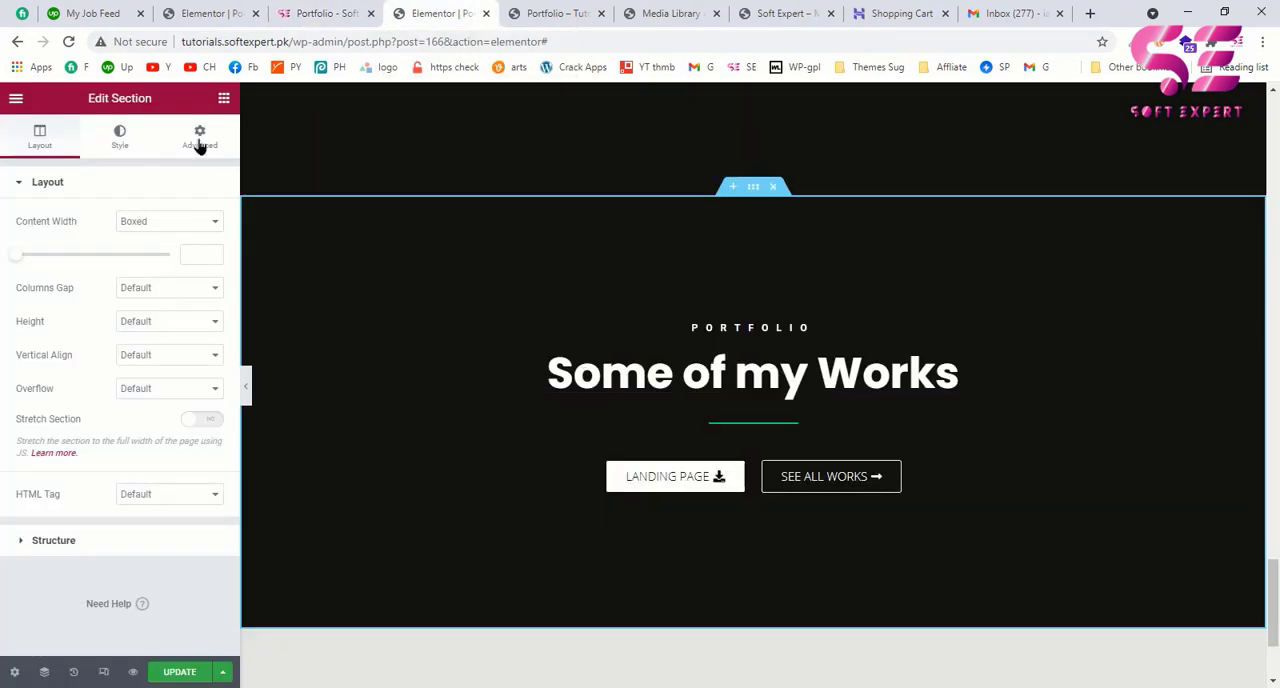
{"action": "left_click", "coordinate": [224, 100]}
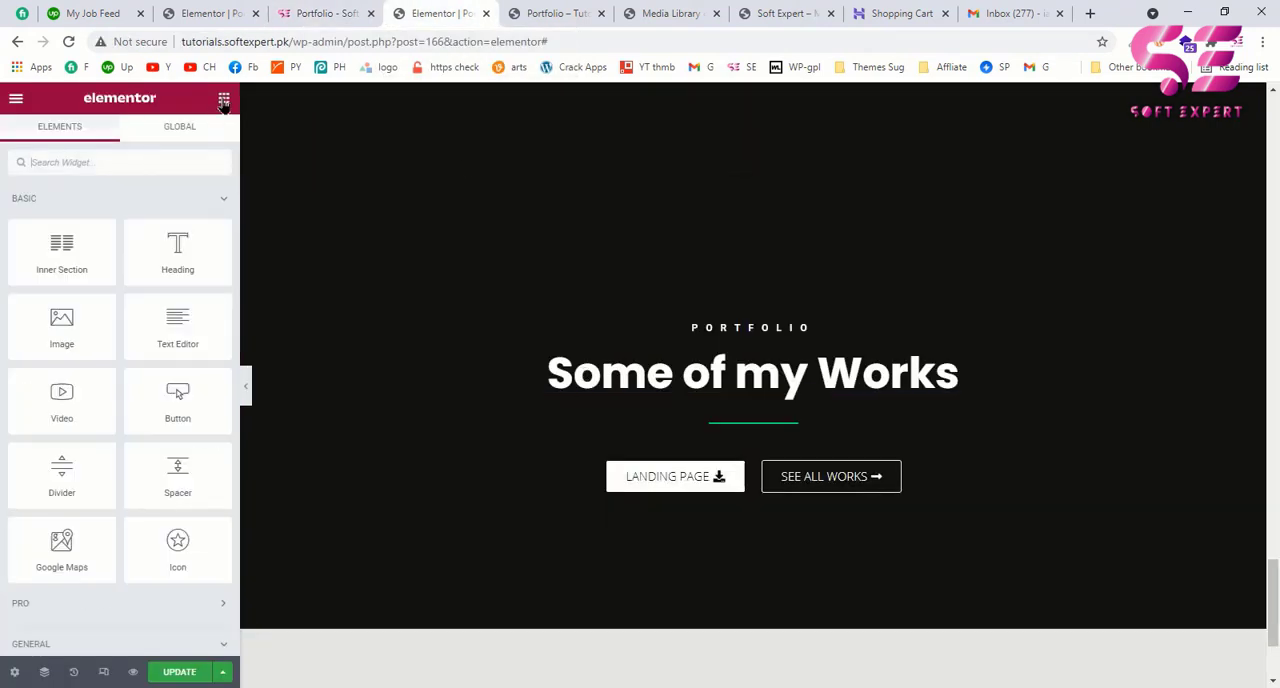
{"action": "type", "text": "IMAGES"}
{"action": "key", "text": "BackSpace"}
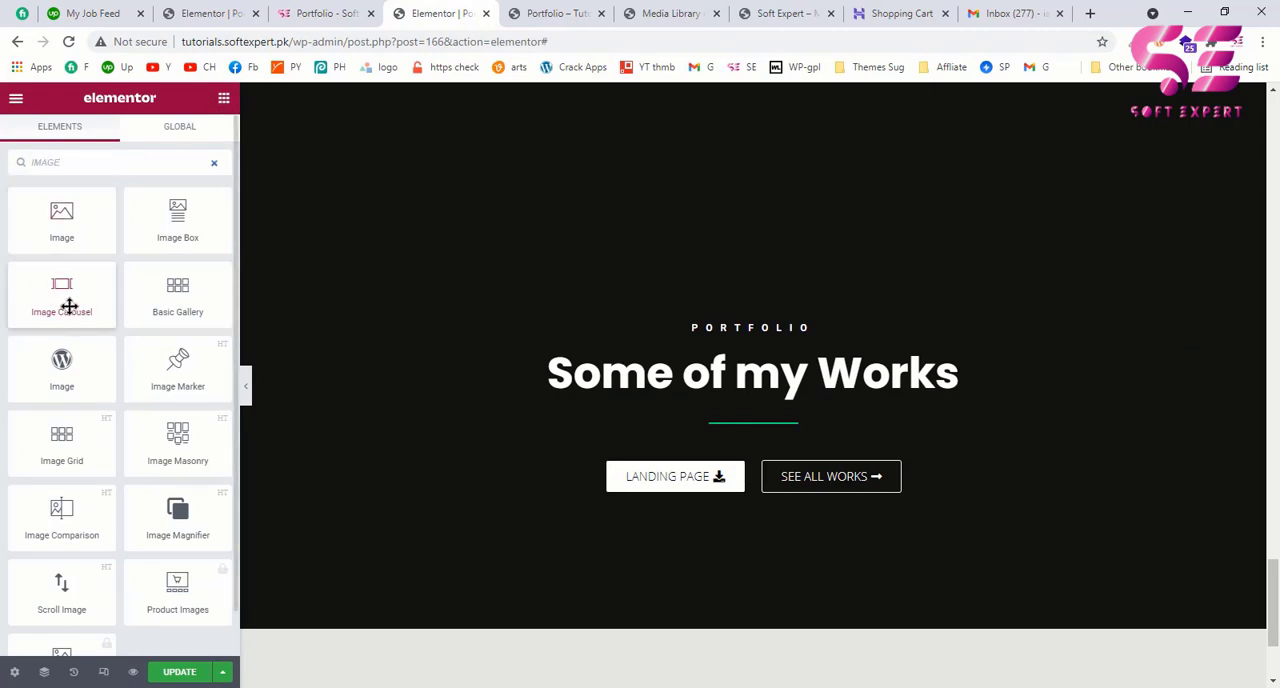
{"action": "left_click_drag", "start_coordinate": [43, 303], "coordinate": [723, 442]}
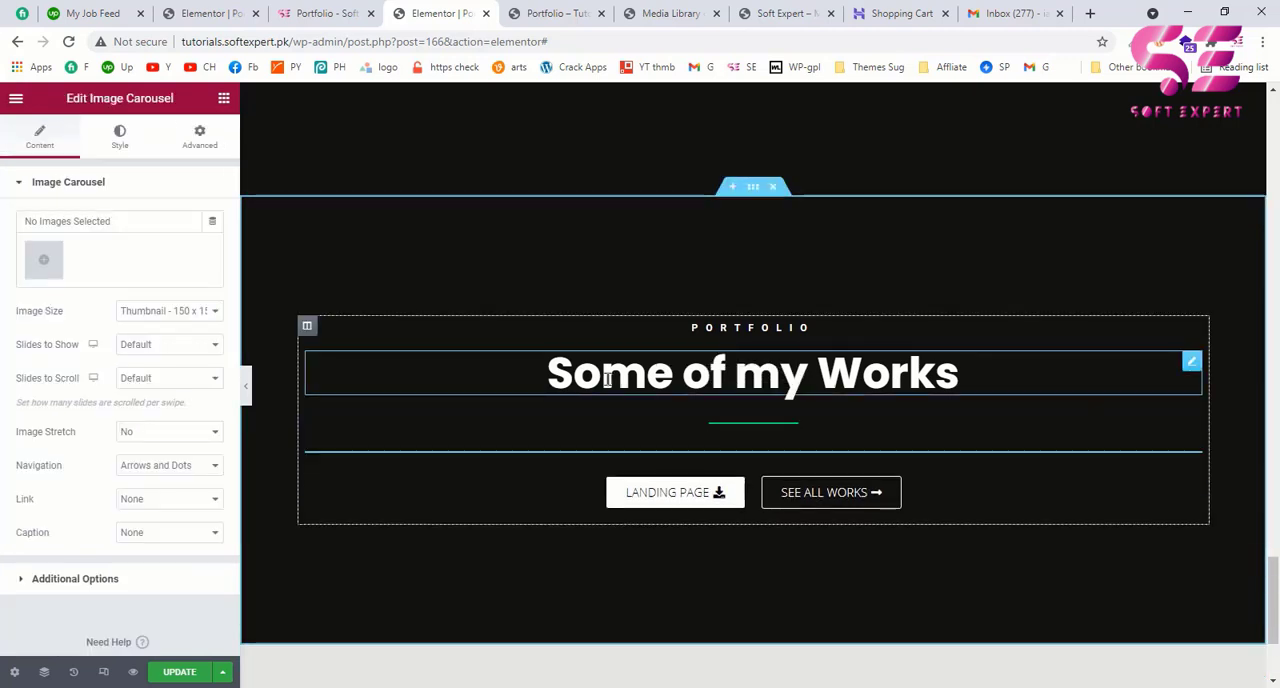
Step: Replace the duplicated section's main heading with "What my Clients say", copied from the example page
{"action": "left_click", "coordinate": [606, 378]}
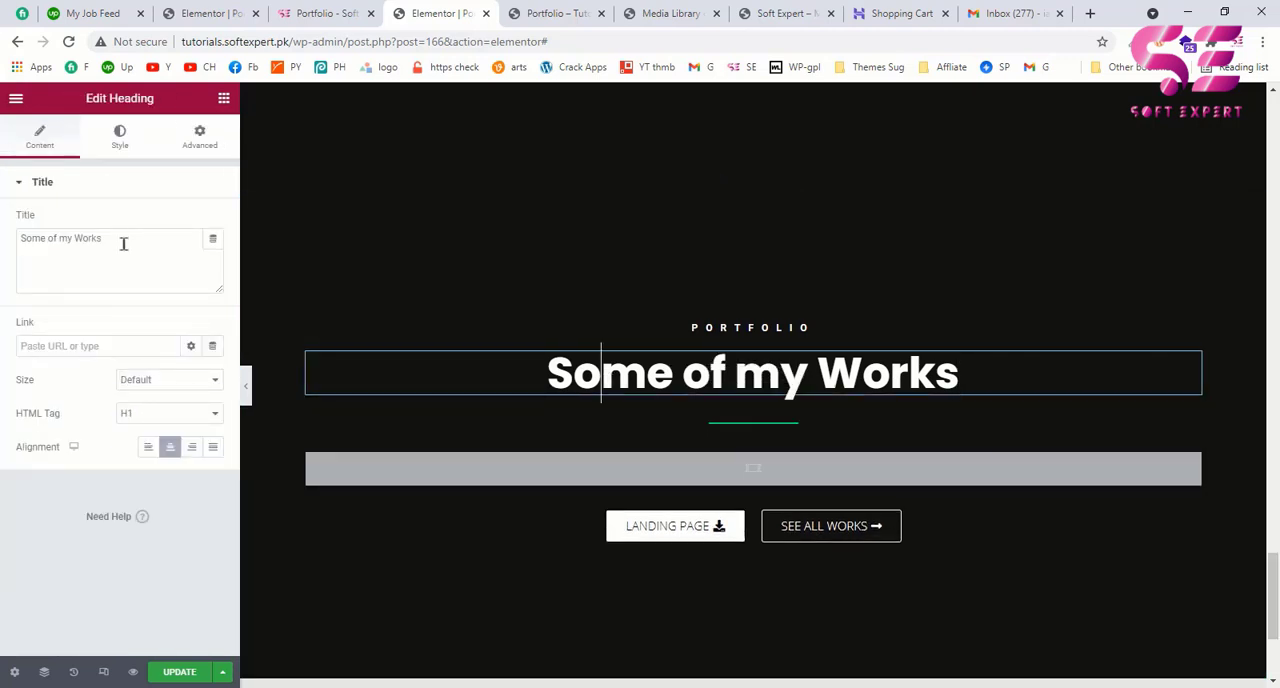
{"action": "left_click_drag", "start_coordinate": [108, 240], "coordinate": [2, 204]}
{"action": "left_click", "coordinate": [334, 10]}
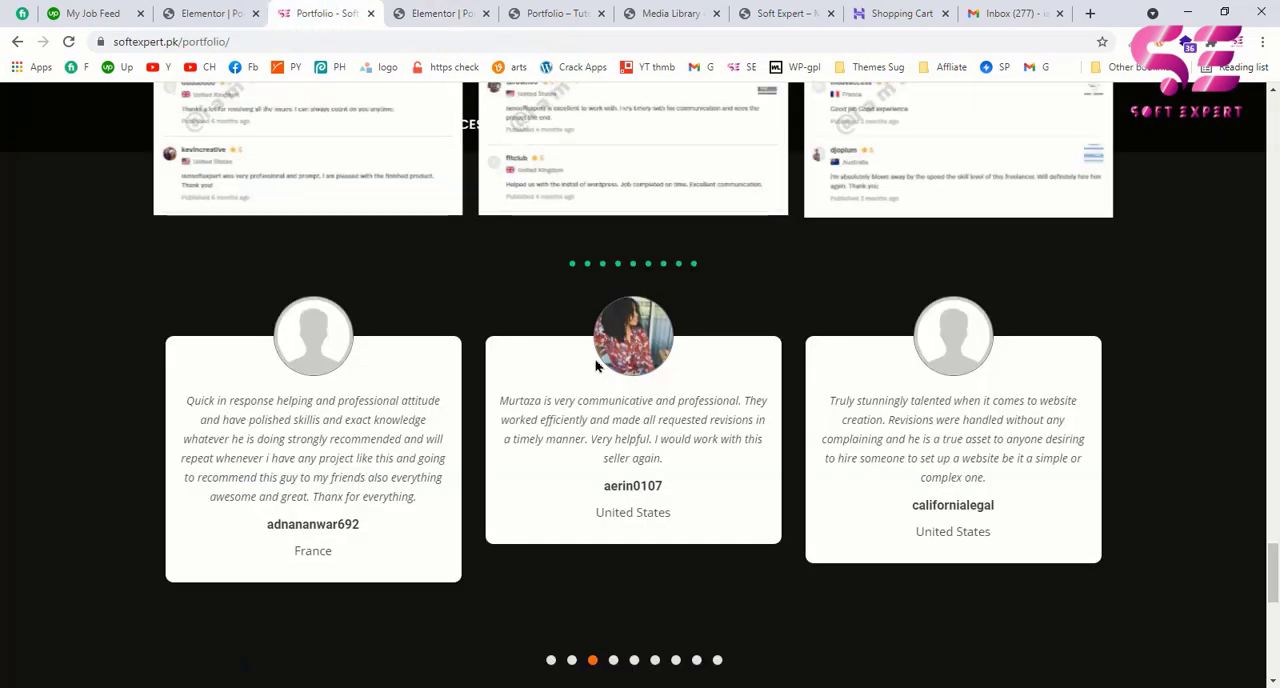
{"action": "scroll", "coordinate": [598, 366], "scroll_direction": "up", "scroll_amount": 5}
{"action": "triple_click", "coordinate": [478, 340]}
{"action": "key", "text": "ctrl+c"}
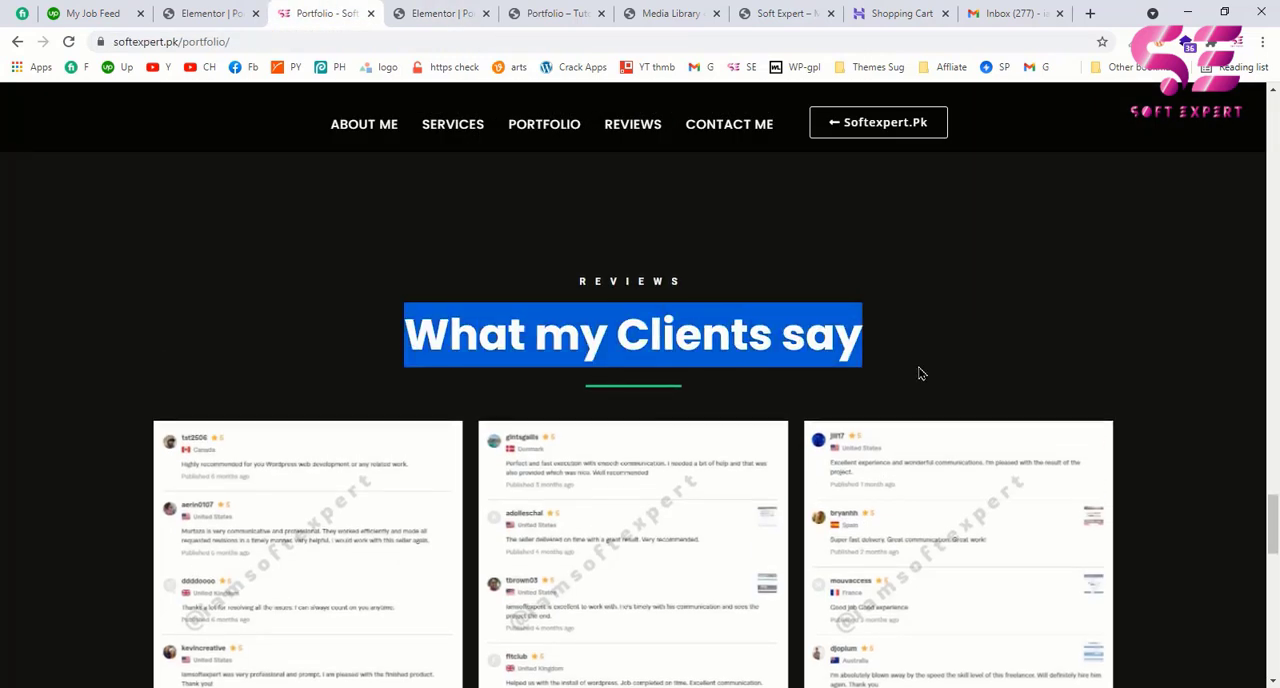
{"action": "left_click", "coordinate": [443, 13]}
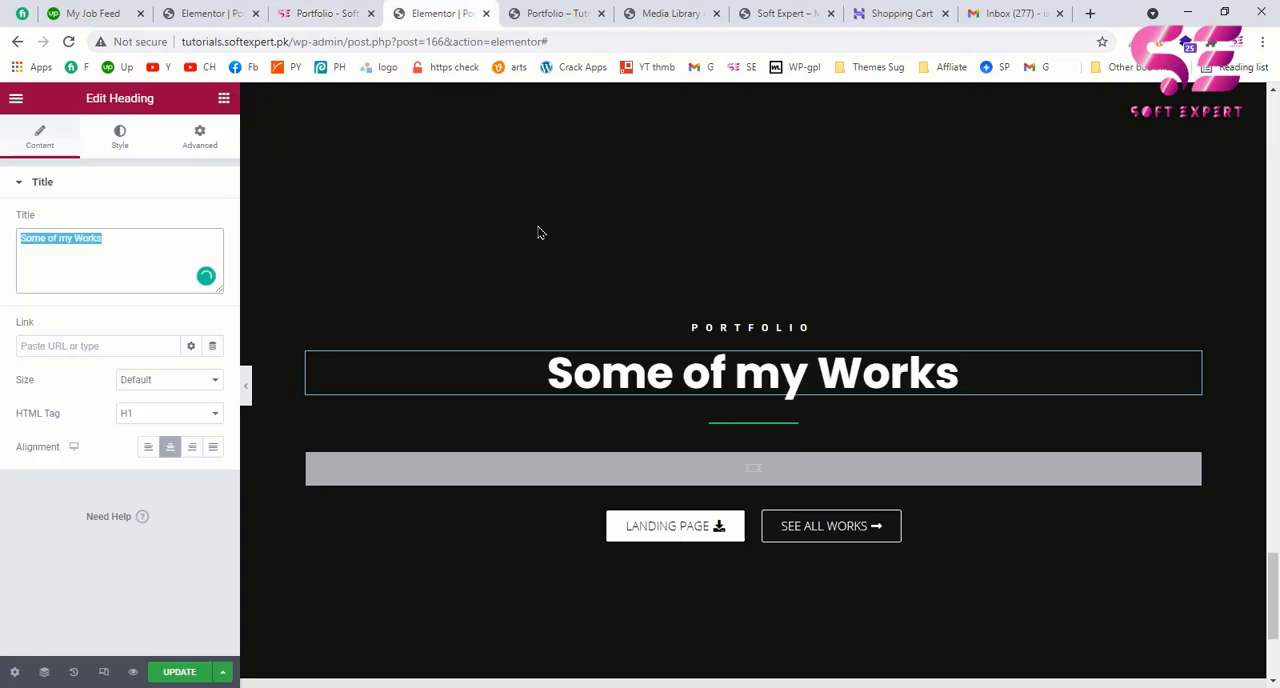
{"action": "key", "text": "ctrl+v"}
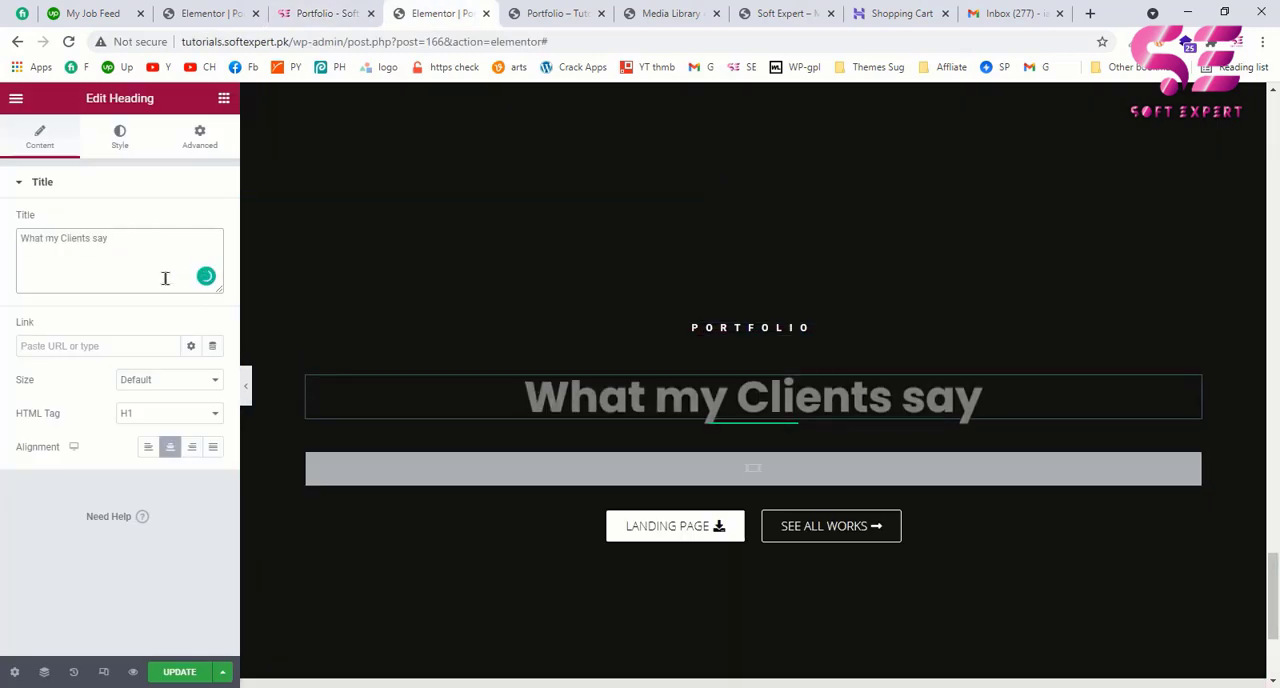
Step: Change the small heading above "What my Clients say" to "REVIEWS"
{"action": "left_click", "coordinate": [714, 330]}
{"action": "double_click", "coordinate": [77, 244]}
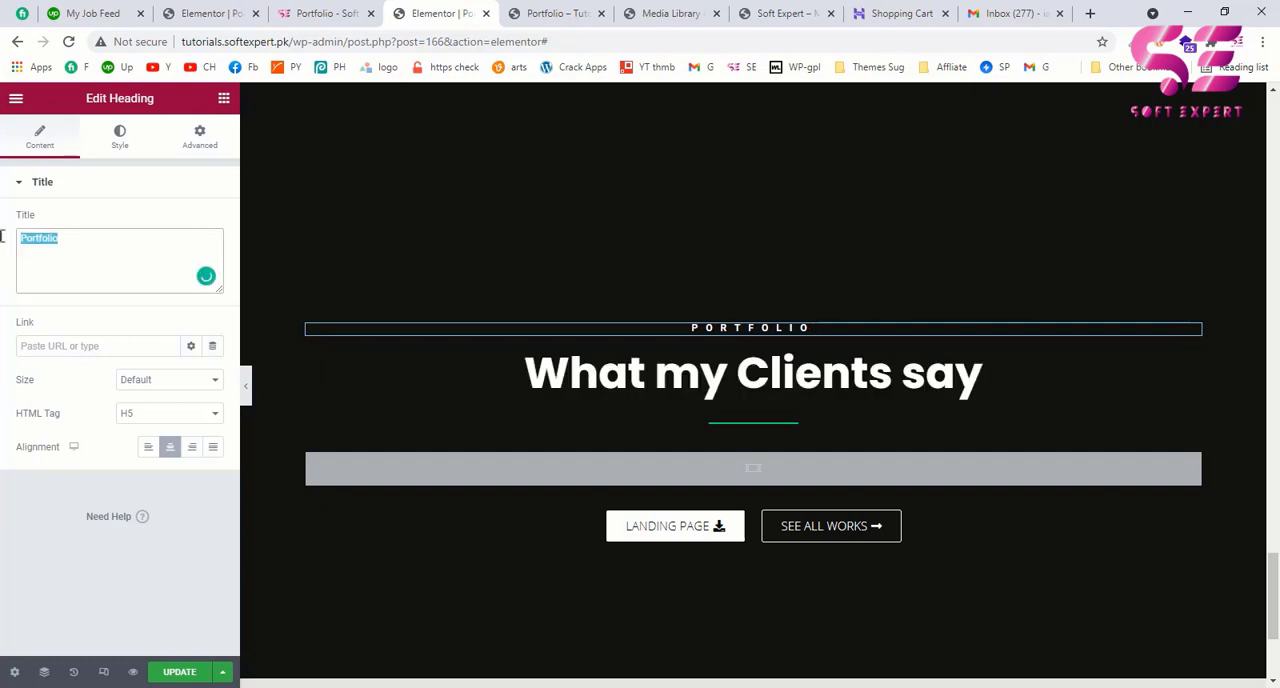
{"action": "type", "text": "rEVIEW"}
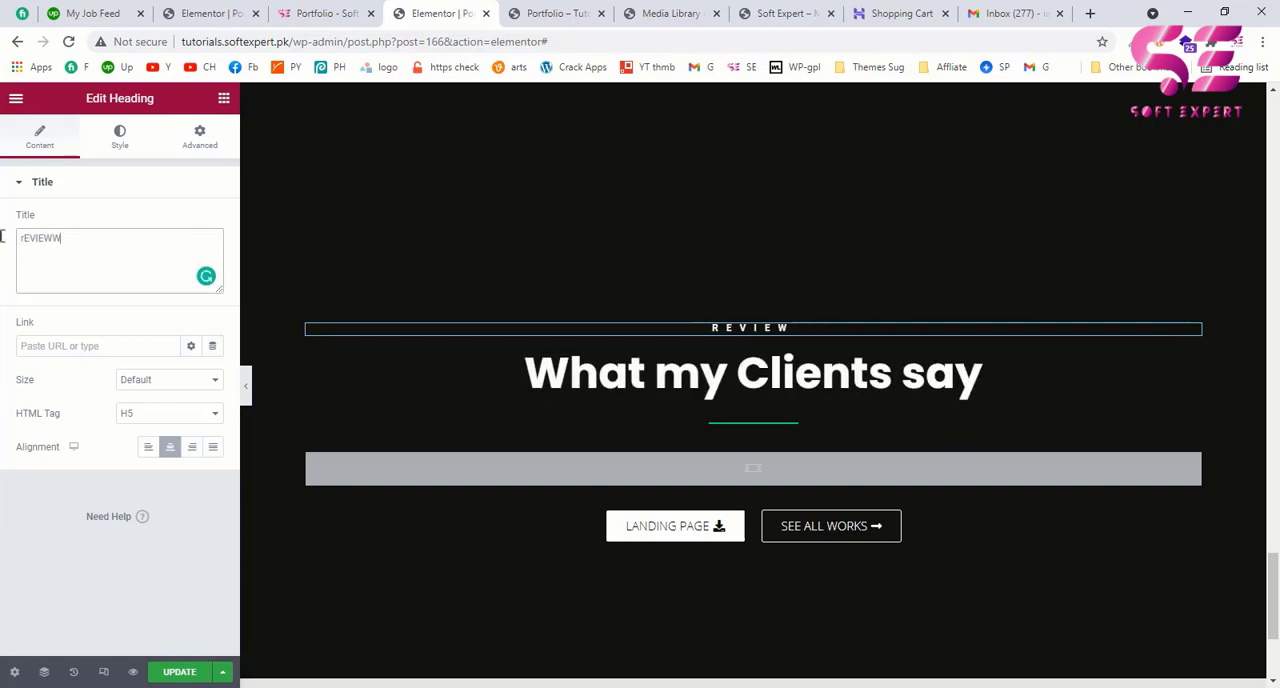
{"action": "type", "text": "S"}
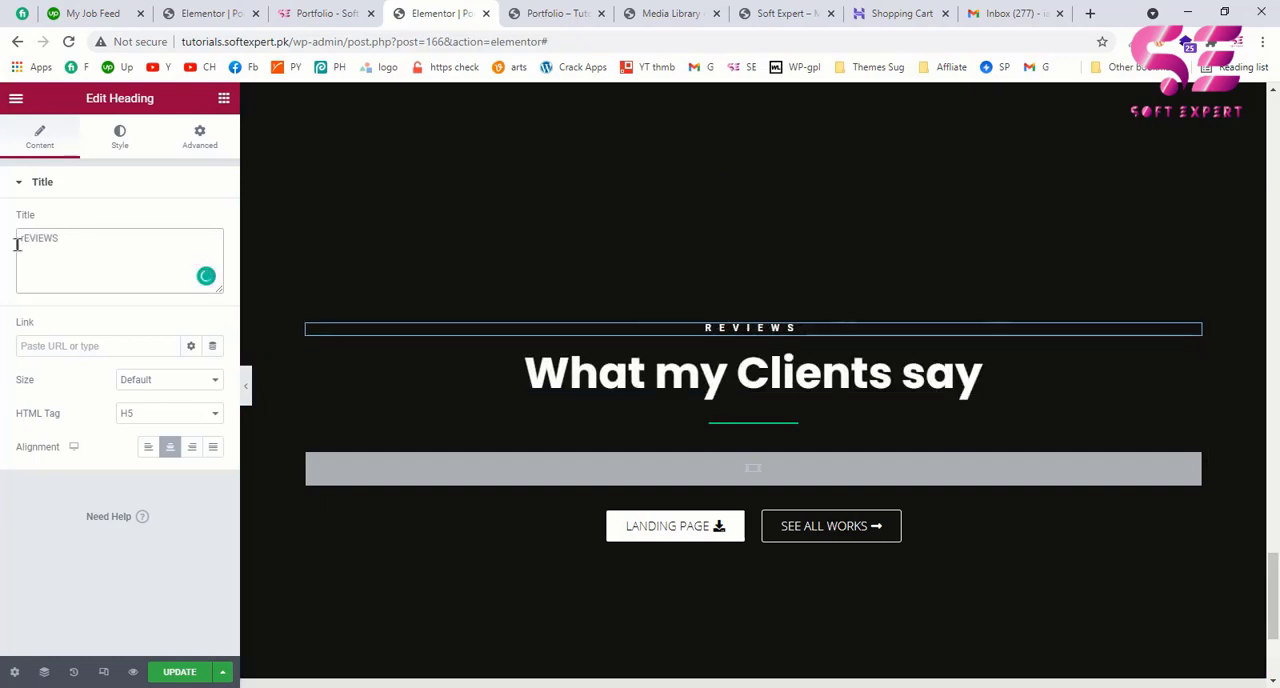
{"action": "left_click", "coordinate": [120, 140]}
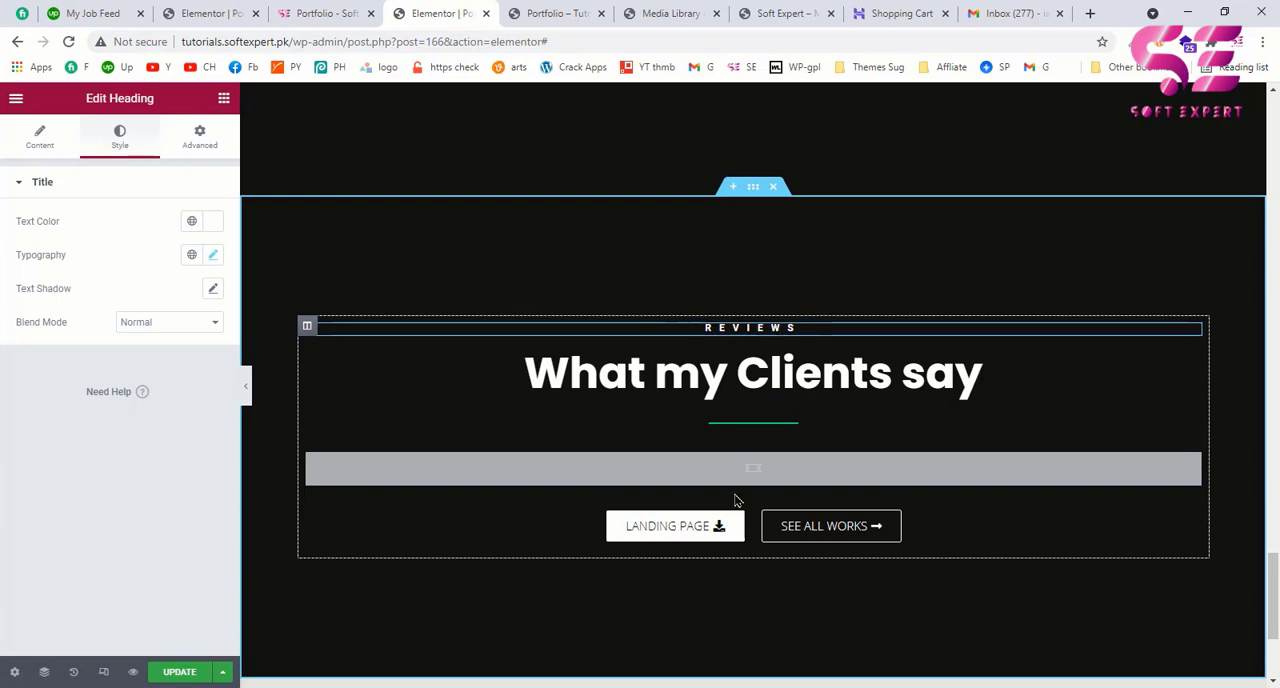
Step: Insert a gallery of main1-mob.jpg, the striped pillow photo and main1.jpg from the Media Library into the image carousel
{"action": "left_click", "coordinate": [1191, 465]}
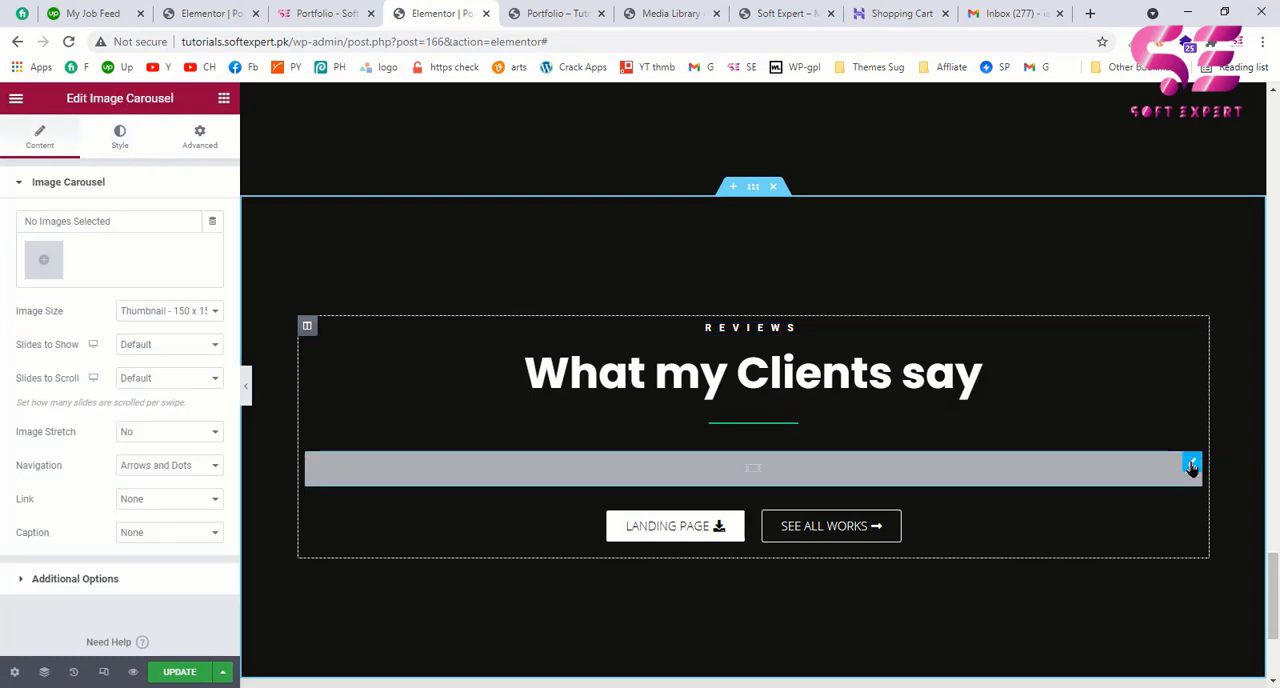
{"action": "left_click", "coordinate": [40, 258]}
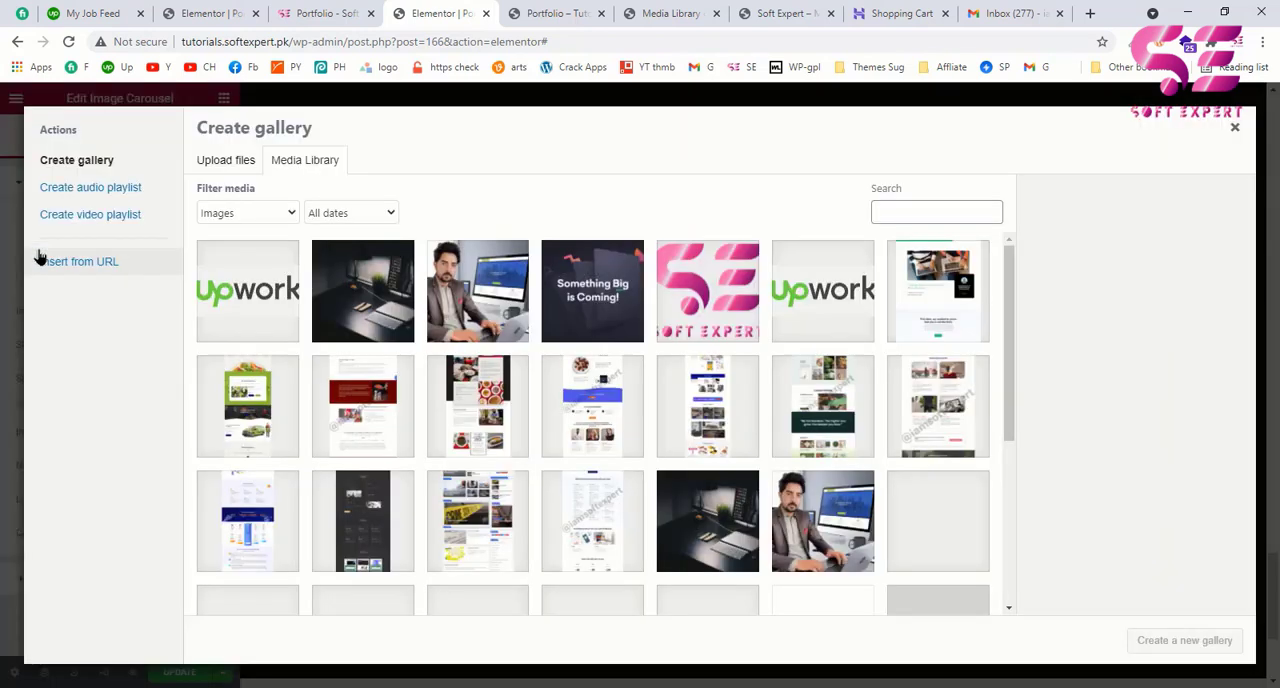
{"action": "scroll", "coordinate": [606, 401], "scroll_direction": "down", "scroll_amount": 5}
{"action": "left_click", "coordinate": [606, 403]}
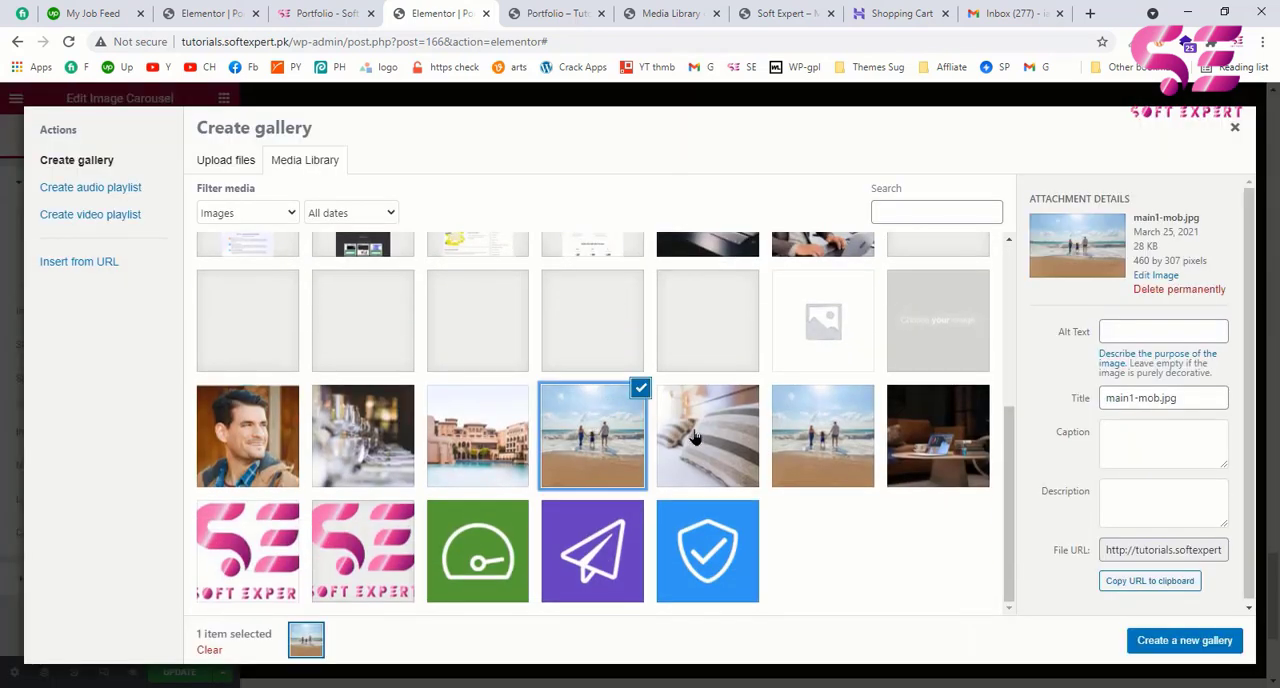
{"action": "left_click", "coordinate": [695, 437]}
{"action": "left_click", "coordinate": [846, 432]}
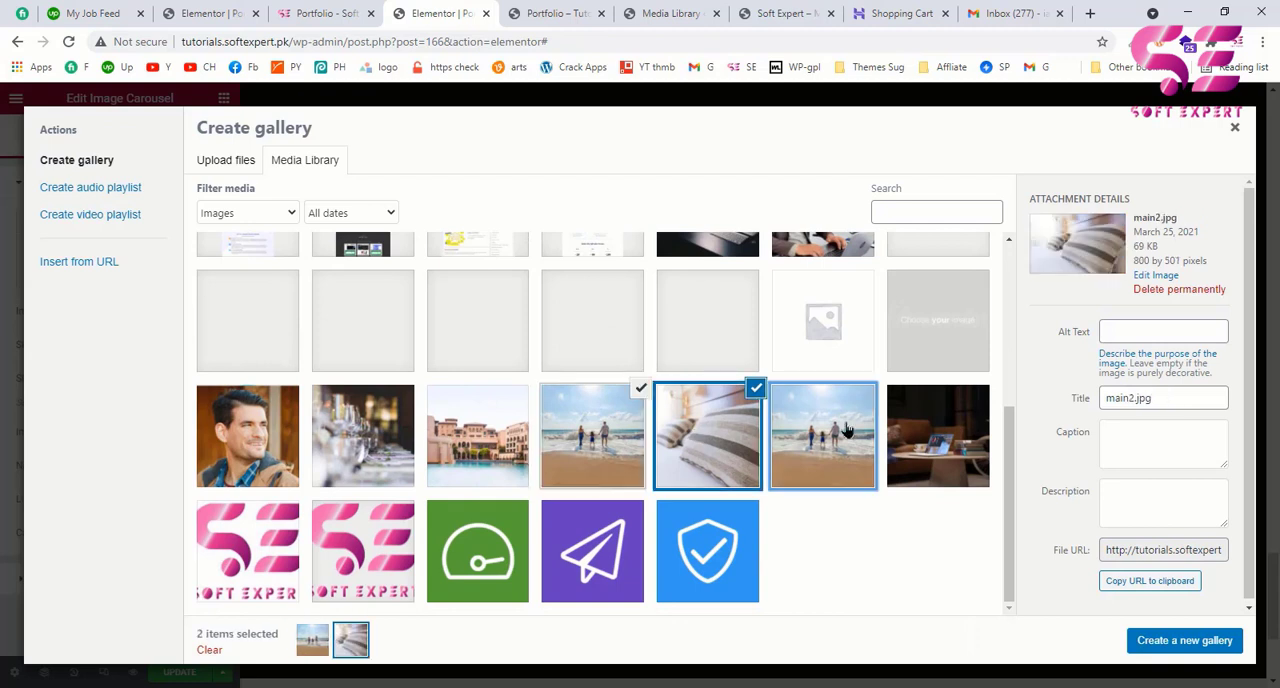
{"action": "left_click", "coordinate": [1152, 641]}
{"action": "left_click", "coordinate": [1183, 642]}
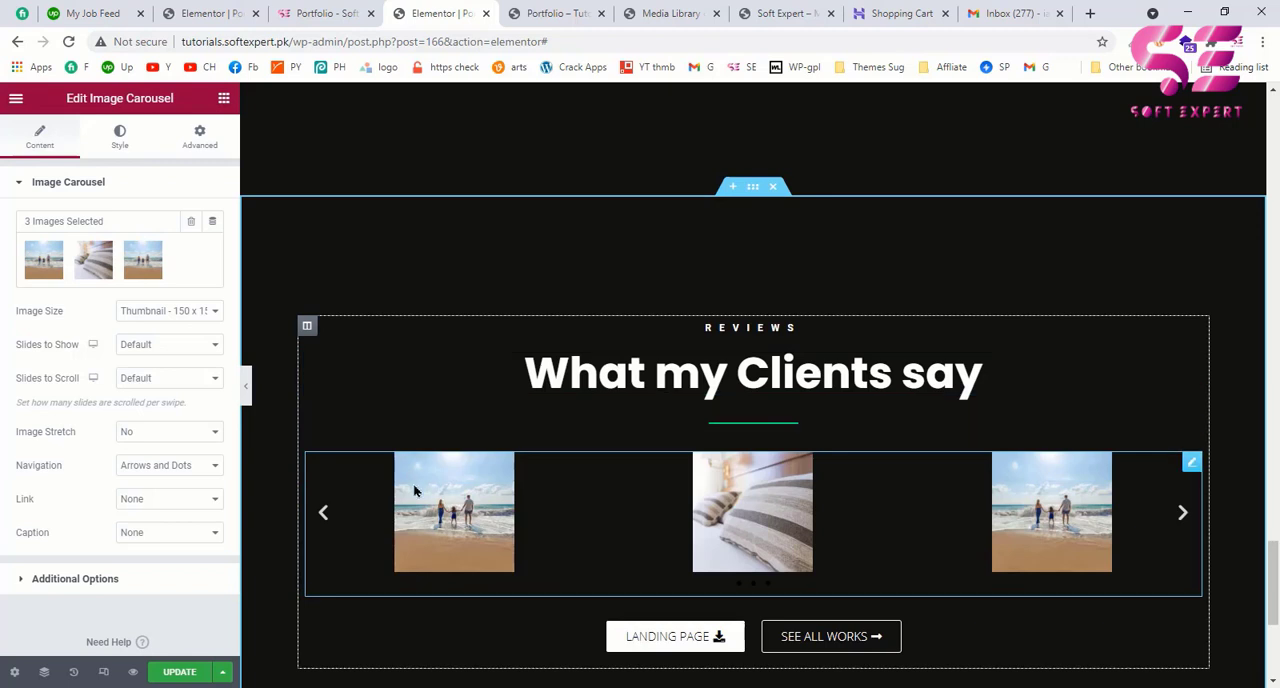
Step: Set the carousel's image size to Medium Large (768 x 0)
{"action": "left_click", "coordinate": [143, 316]}
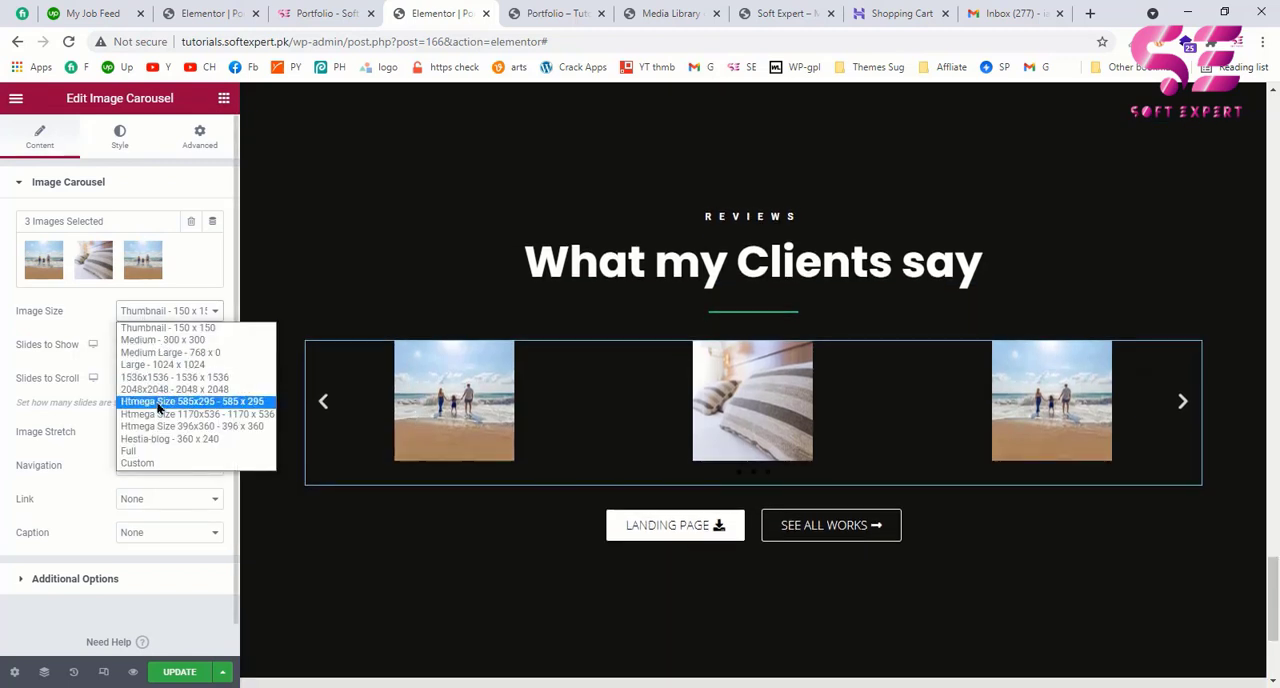
{"action": "left_click", "coordinate": [155, 352]}
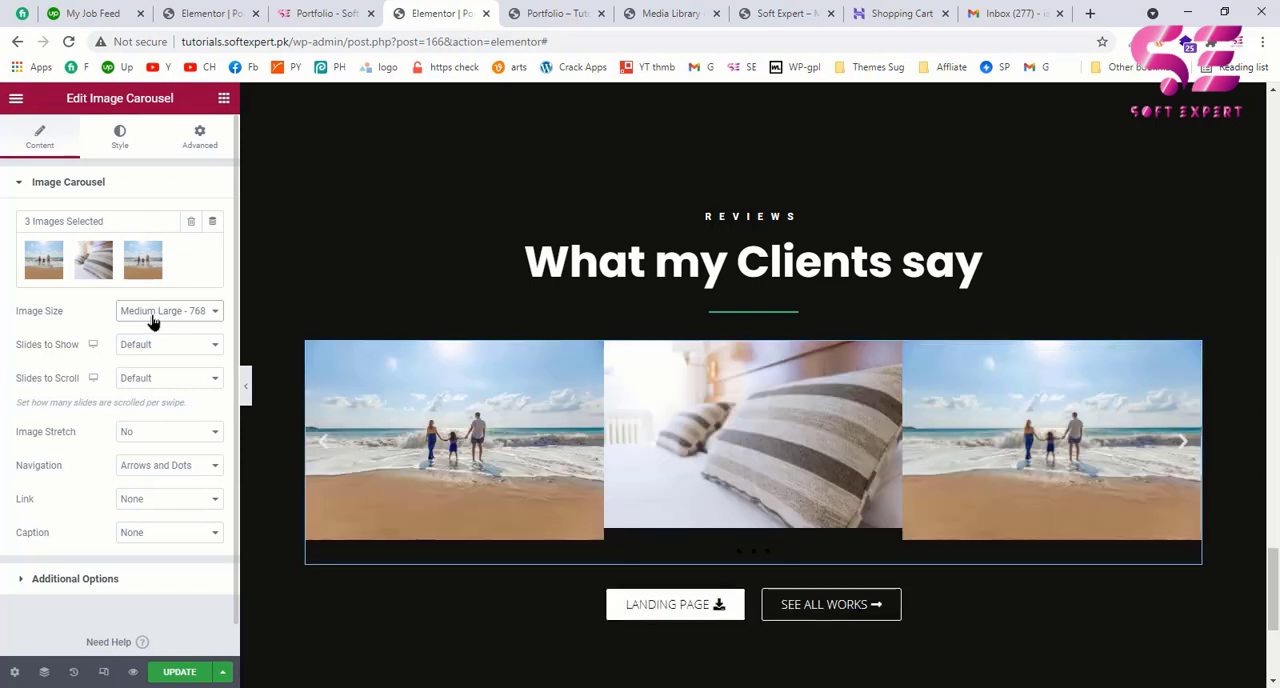
{"action": "scroll", "coordinate": [655, 533], "scroll_direction": "down", "scroll_amount": 2}
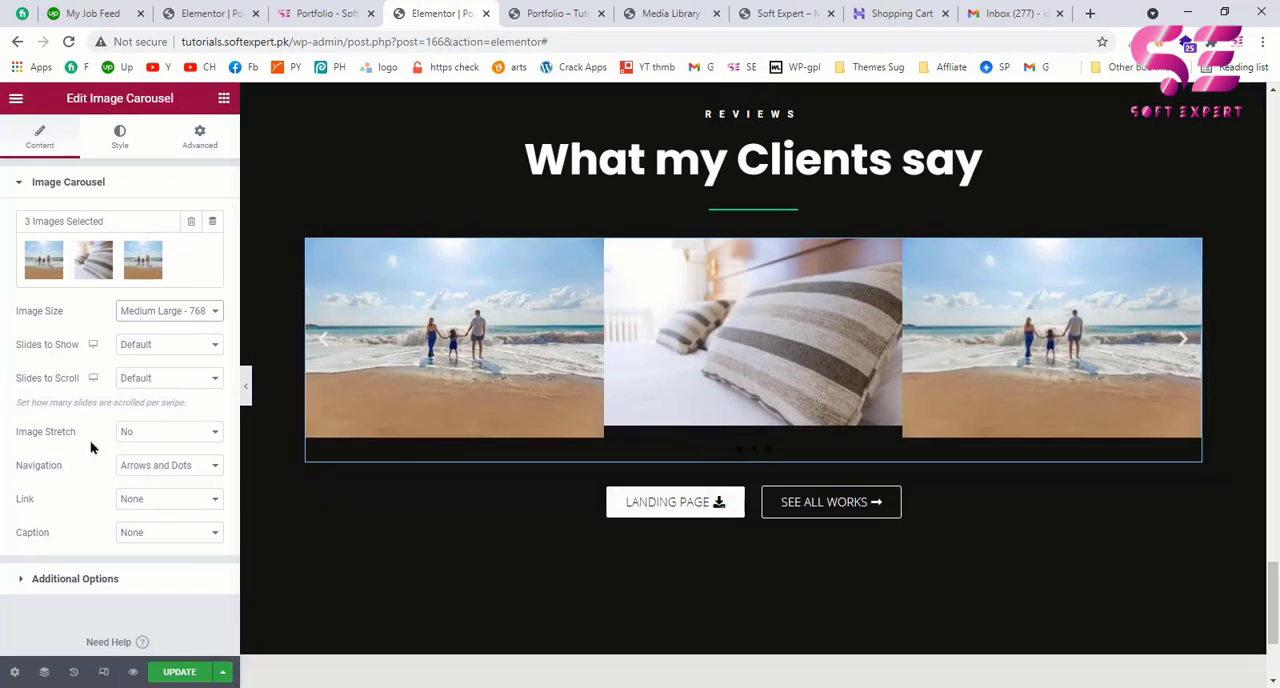
Step: Set the position of the image carousel's navigation arrows to Outside
{"action": "left_click", "coordinate": [115, 140]}
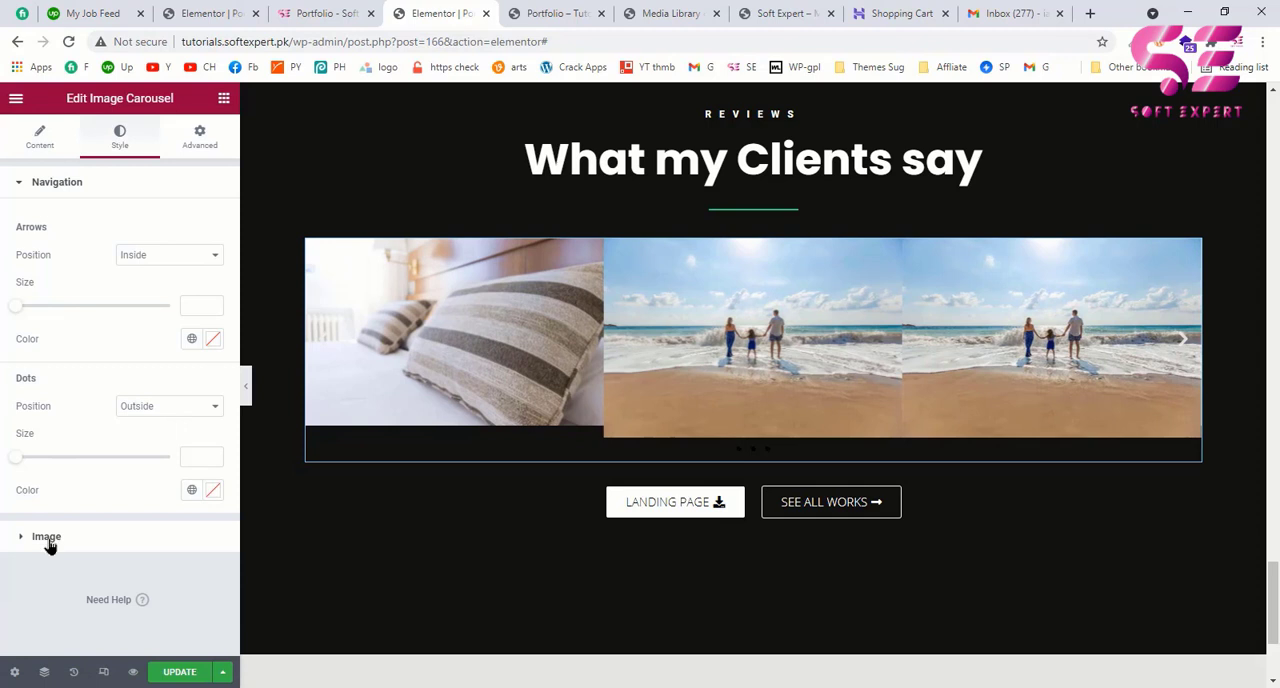
{"action": "left_click", "coordinate": [46, 538]}
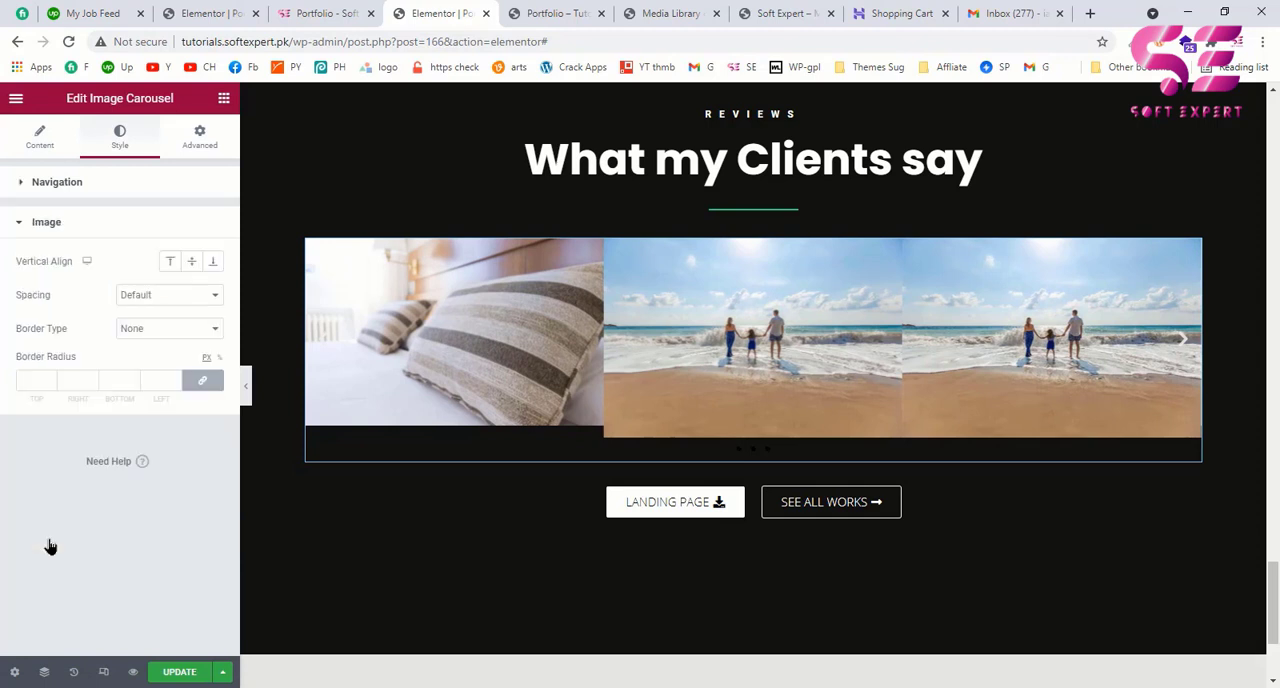
{"action": "left_click", "coordinate": [72, 186]}
{"action": "left_click", "coordinate": [145, 257]}
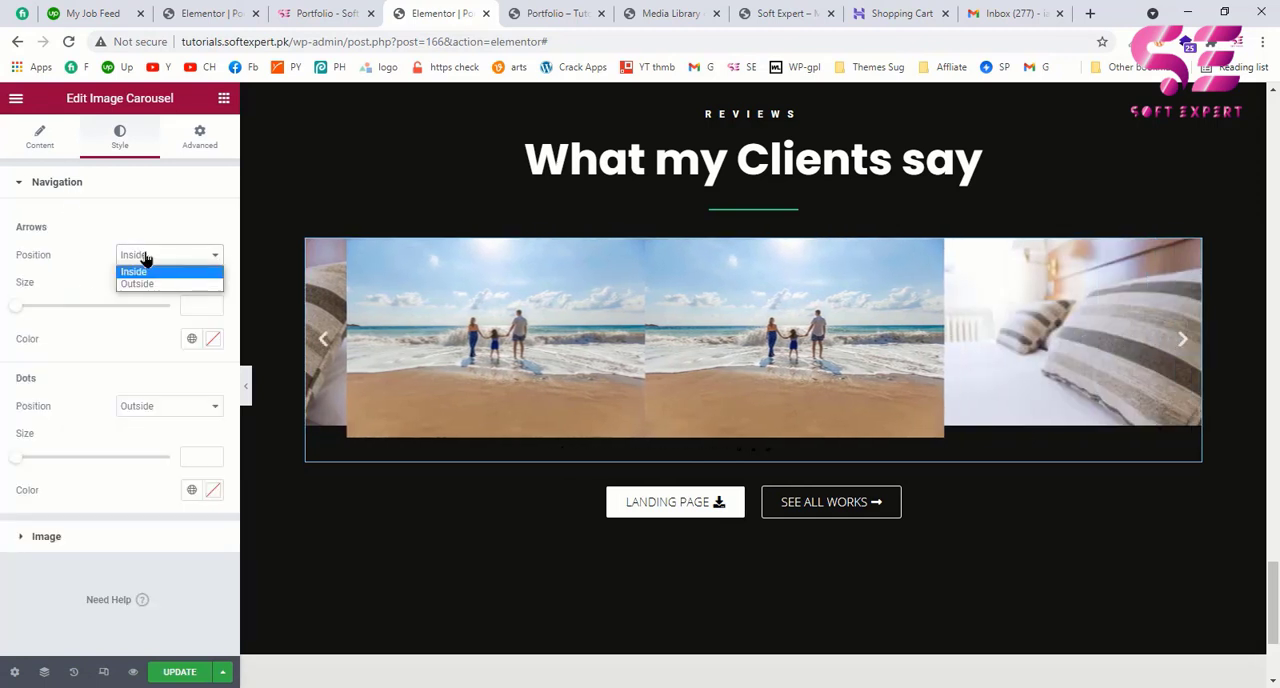
{"action": "left_click", "coordinate": [145, 284]}
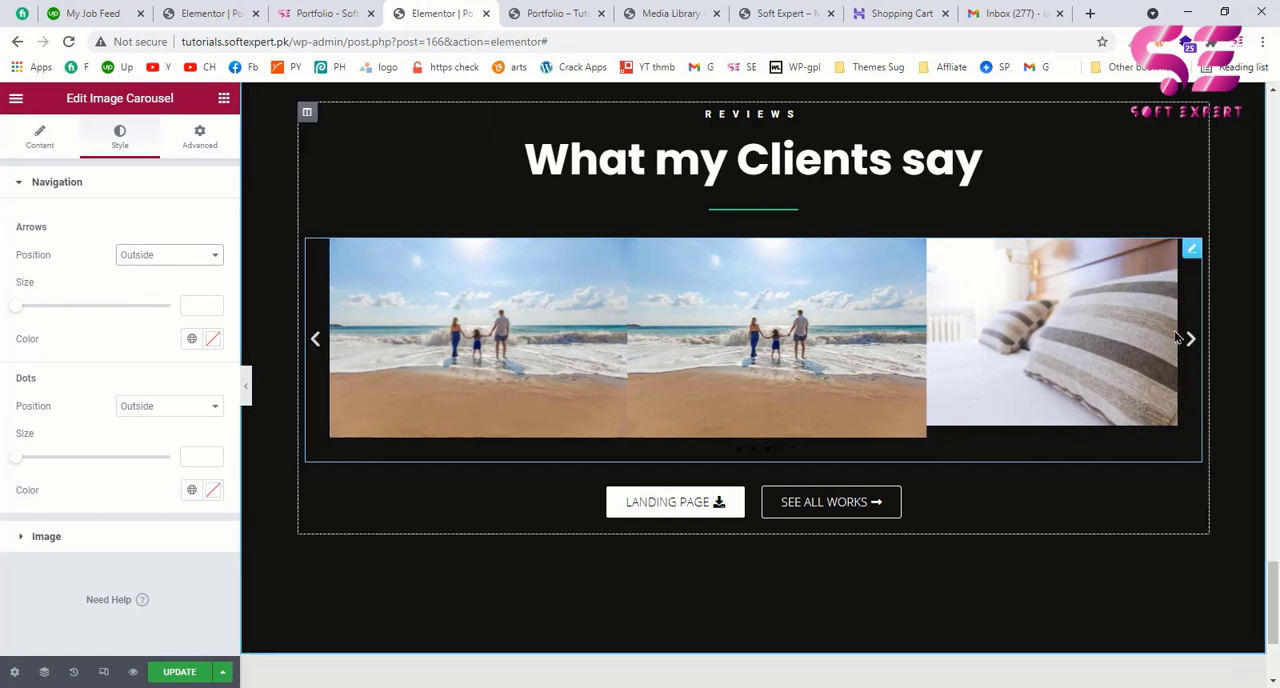
Step: Colour the carousel's navigation dots with the global colour Green and set their size to 10
{"action": "left_click", "coordinate": [36, 137]}
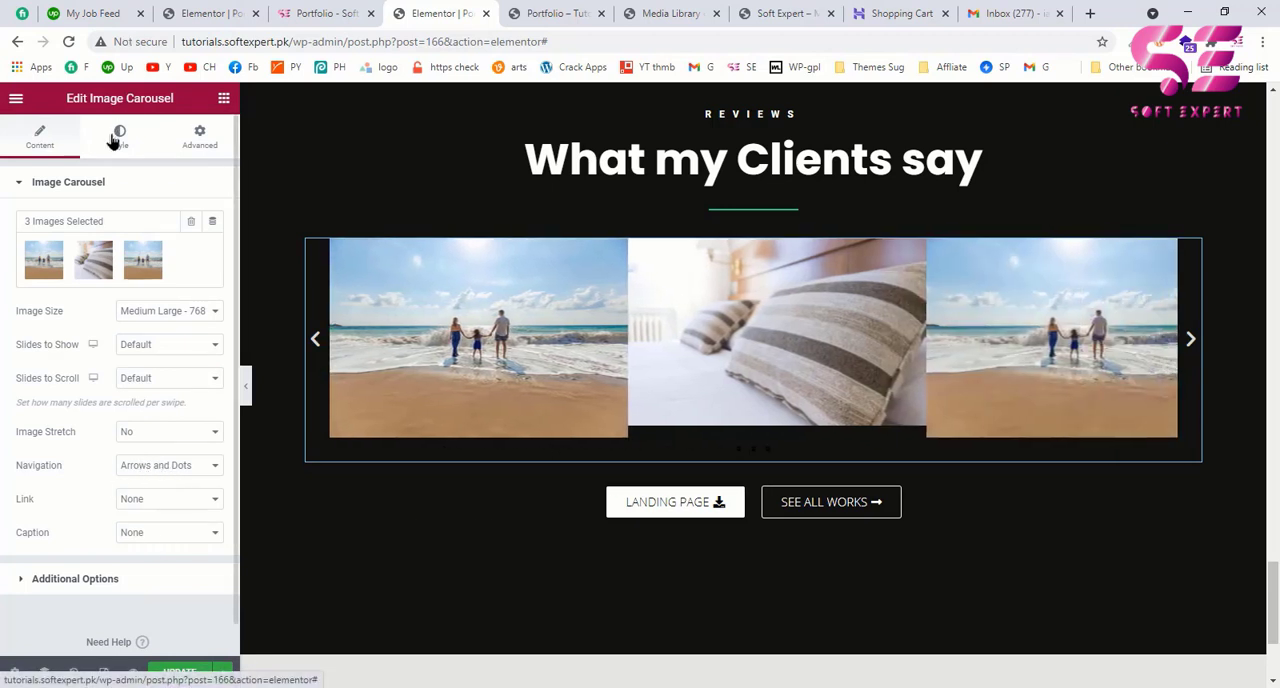
{"action": "left_click", "coordinate": [114, 141]}
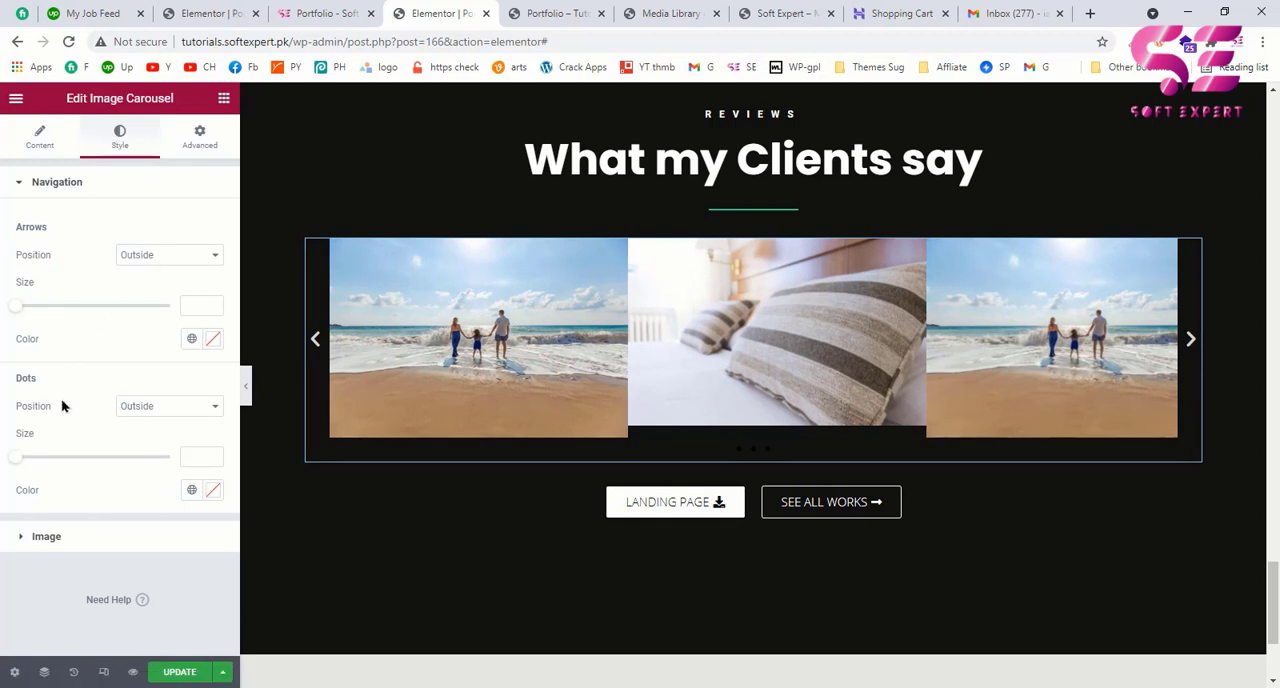
{"action": "left_click", "coordinate": [191, 490]}
{"action": "scroll", "coordinate": [65, 440], "scroll_direction": "down", "scroll_amount": 1}
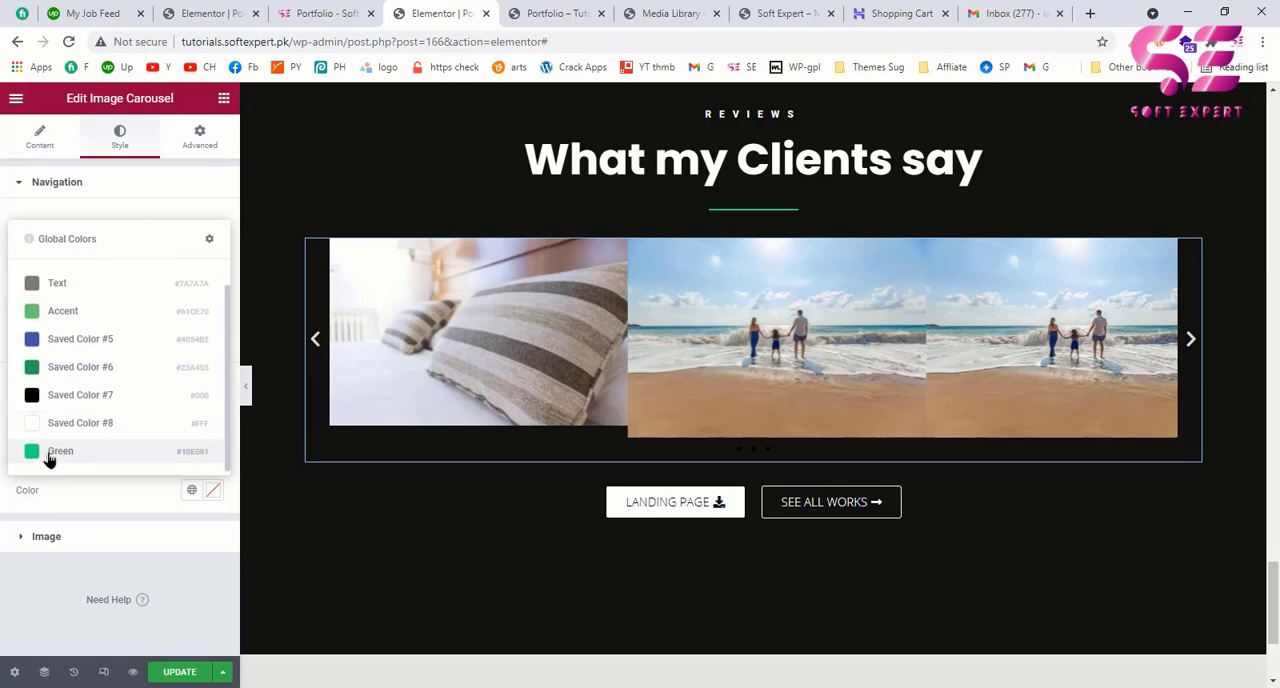
{"action": "left_click", "coordinate": [50, 455]}
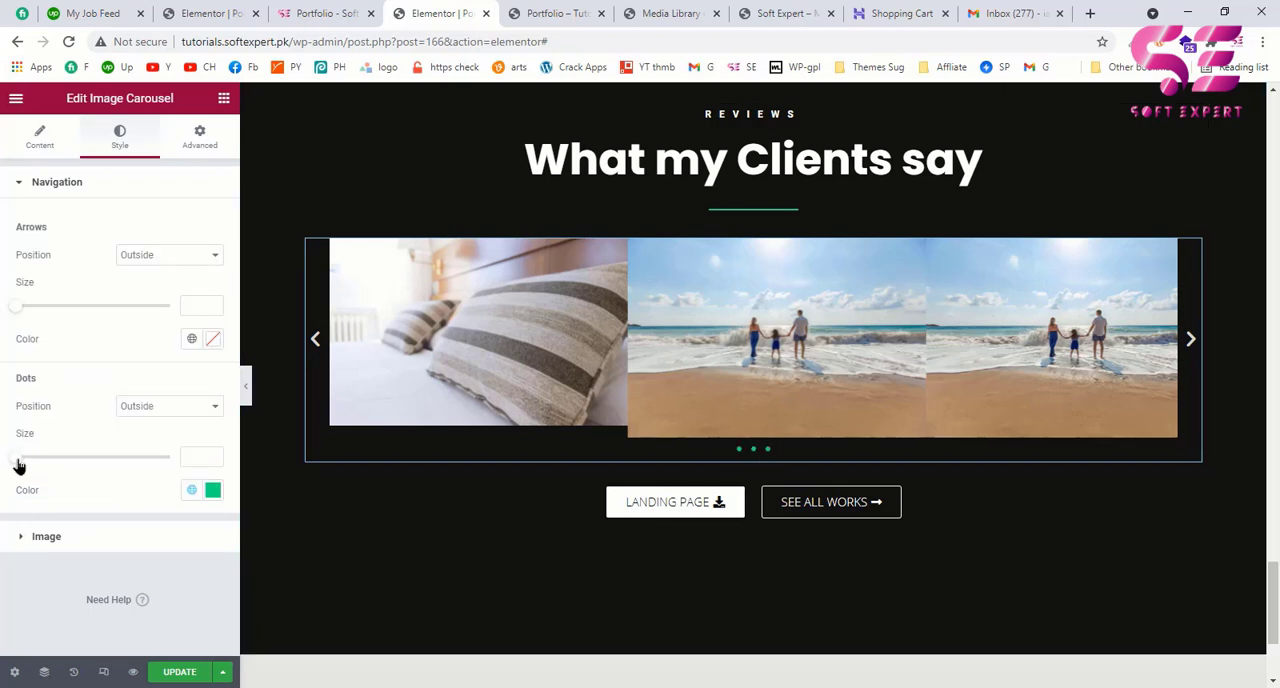
{"action": "left_click_drag", "start_coordinate": [27, 466], "coordinate": [166, 458]}
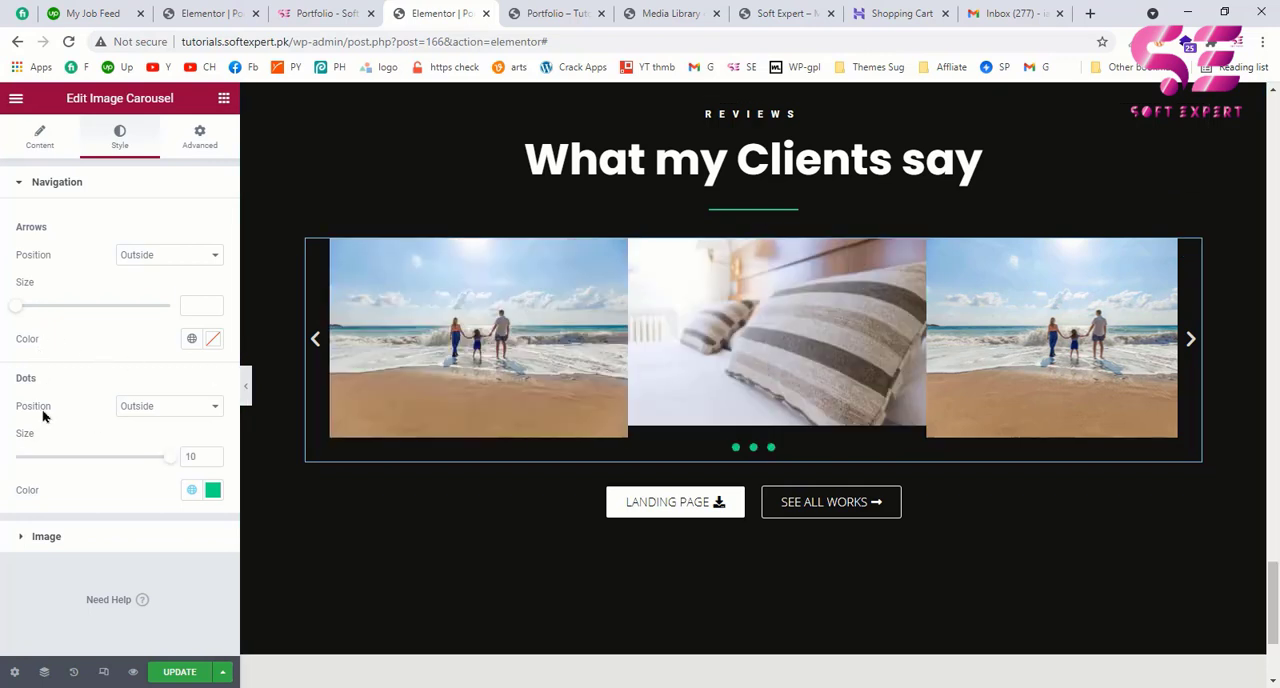
Step: Set the carousel's image spacing to Custom with a value of 20 and compare it with the example page's reviews carousel
{"action": "left_click", "coordinate": [40, 537]}
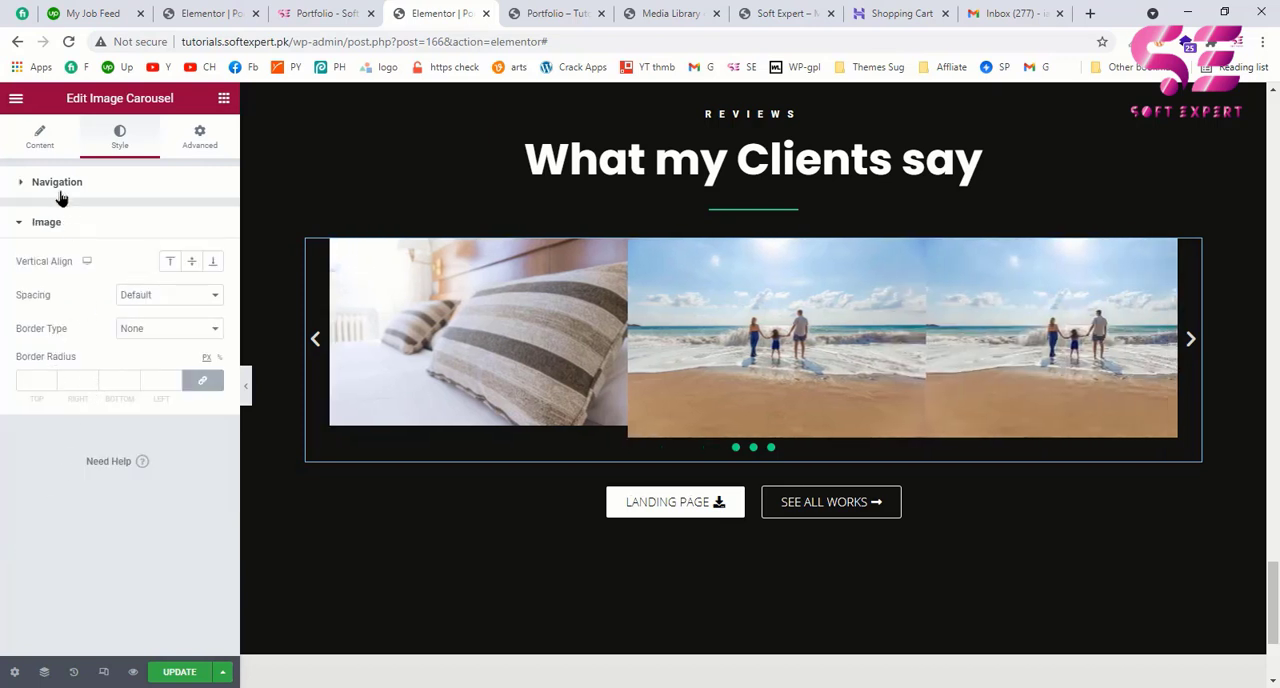
{"action": "left_click", "coordinate": [58, 186]}
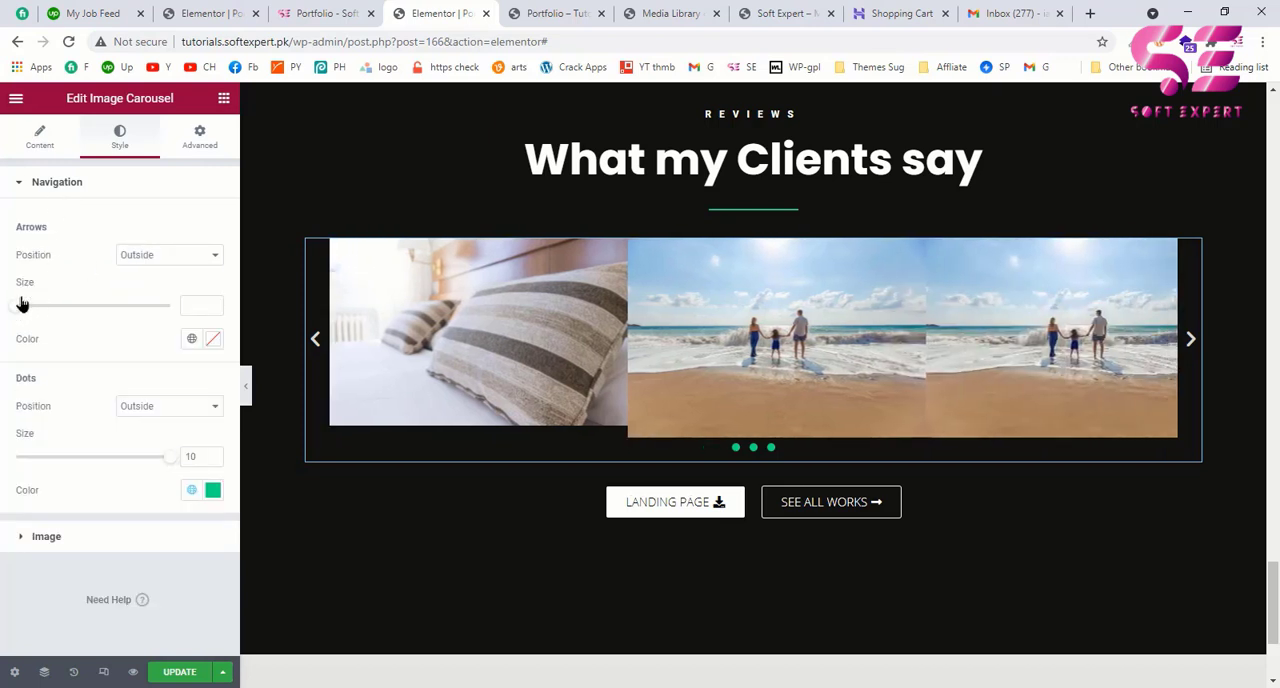
{"action": "left_click", "coordinate": [48, 145]}
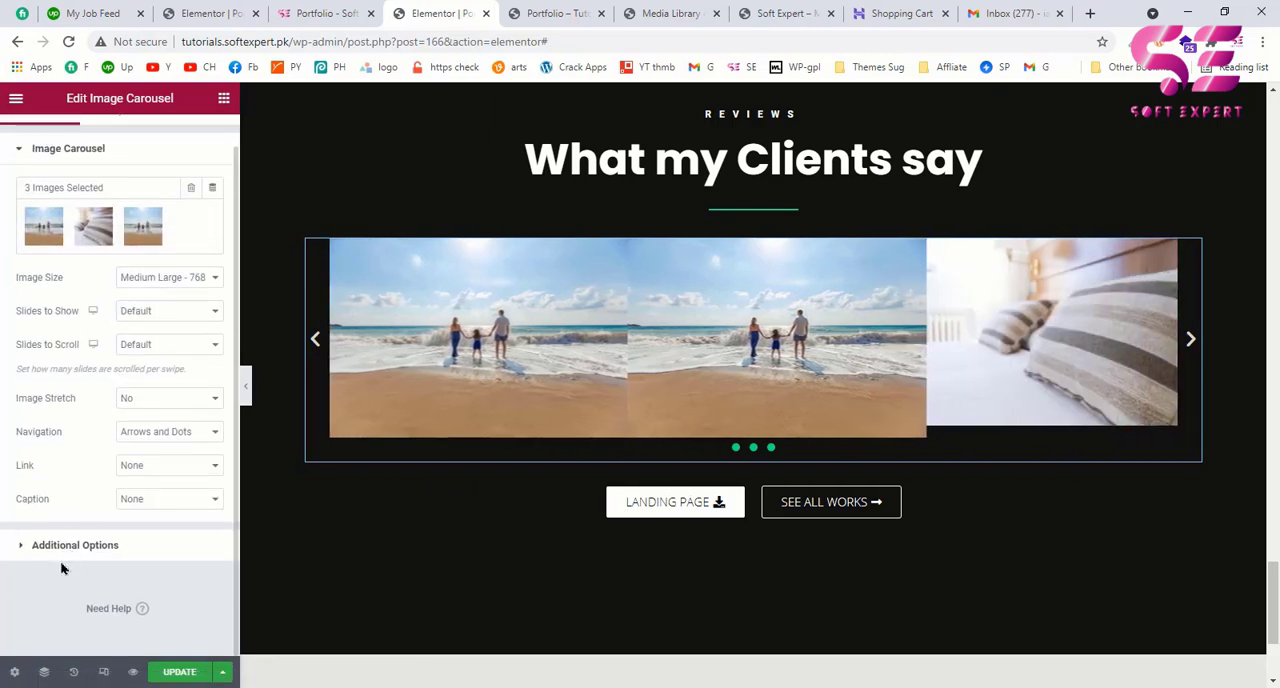
{"action": "left_click", "coordinate": [82, 548]}
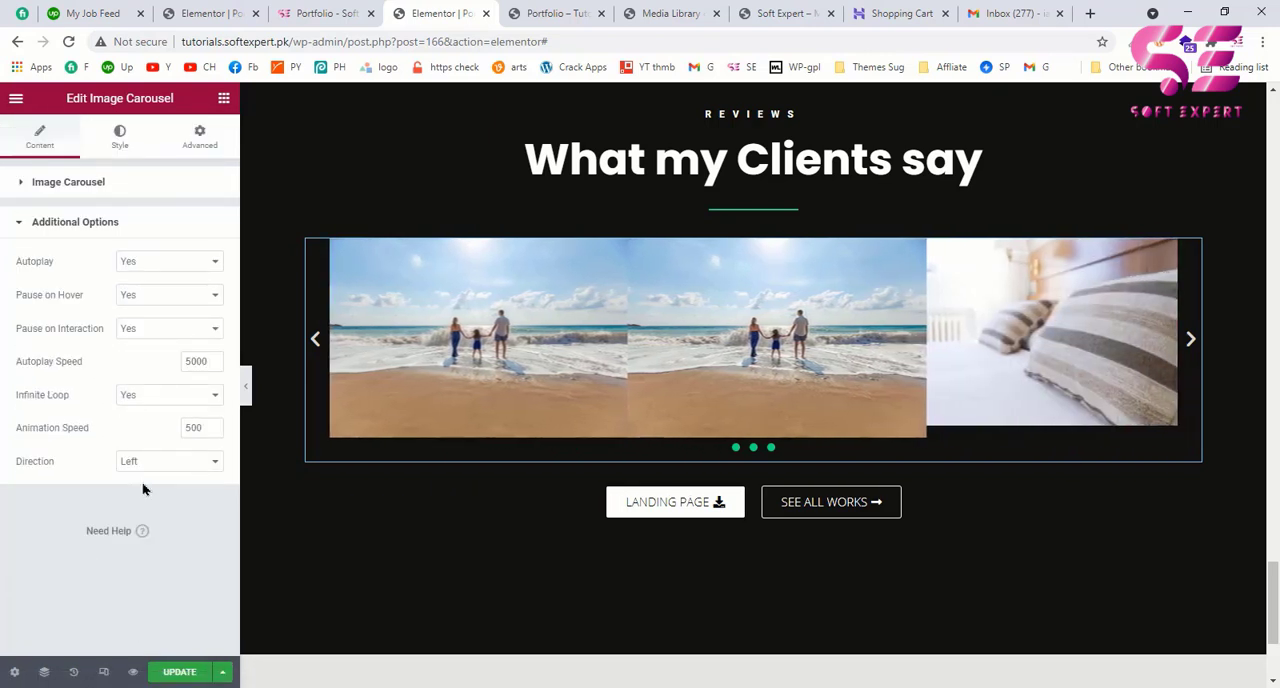
{"action": "left_click", "coordinate": [119, 140]}
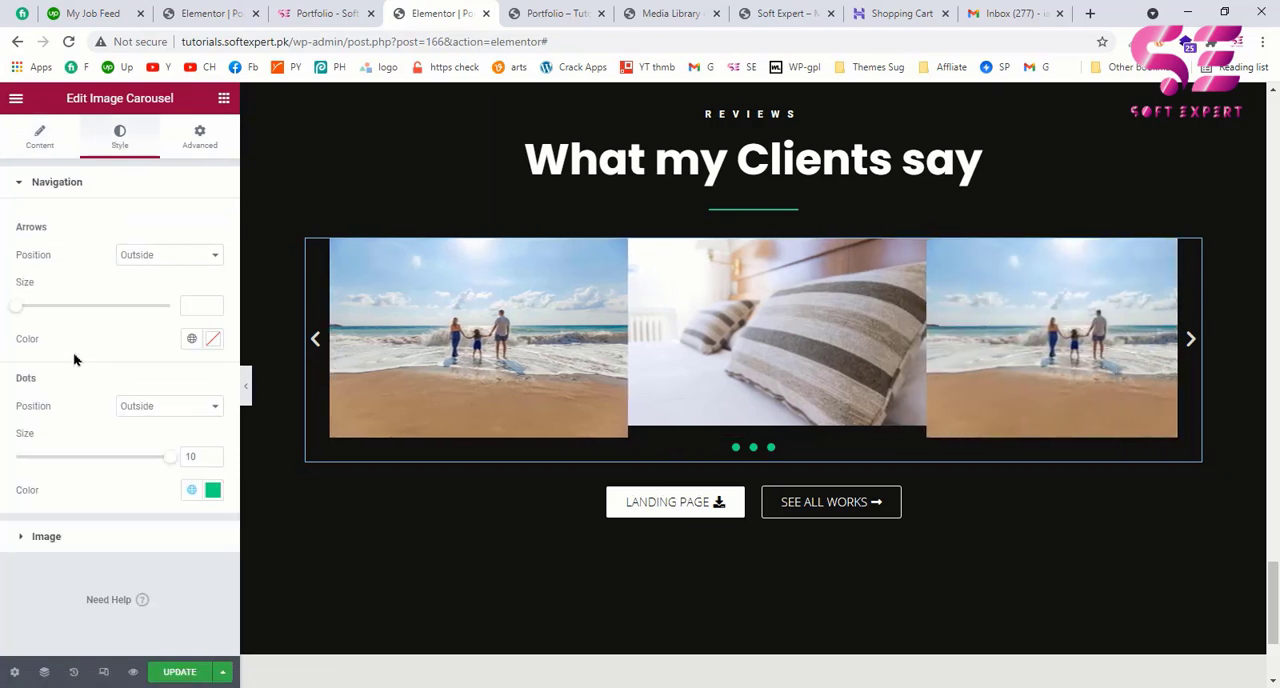
{"action": "left_click", "coordinate": [101, 548]}
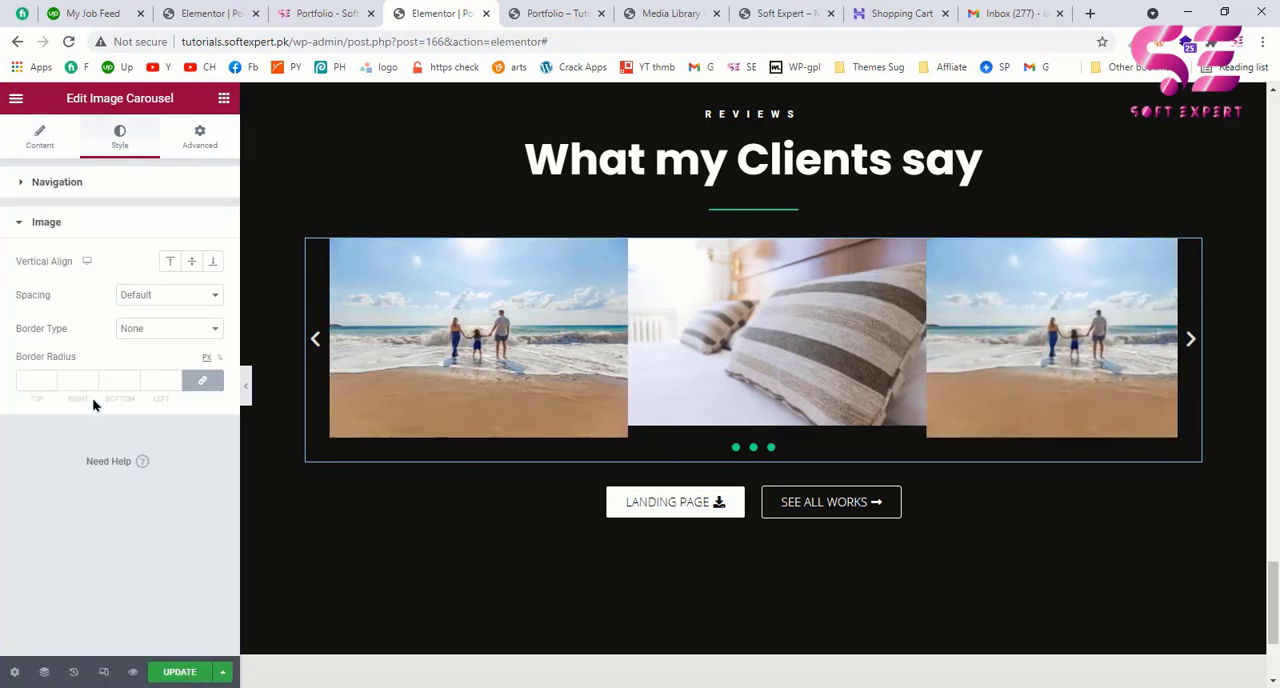
{"action": "left_click", "coordinate": [141, 298]}
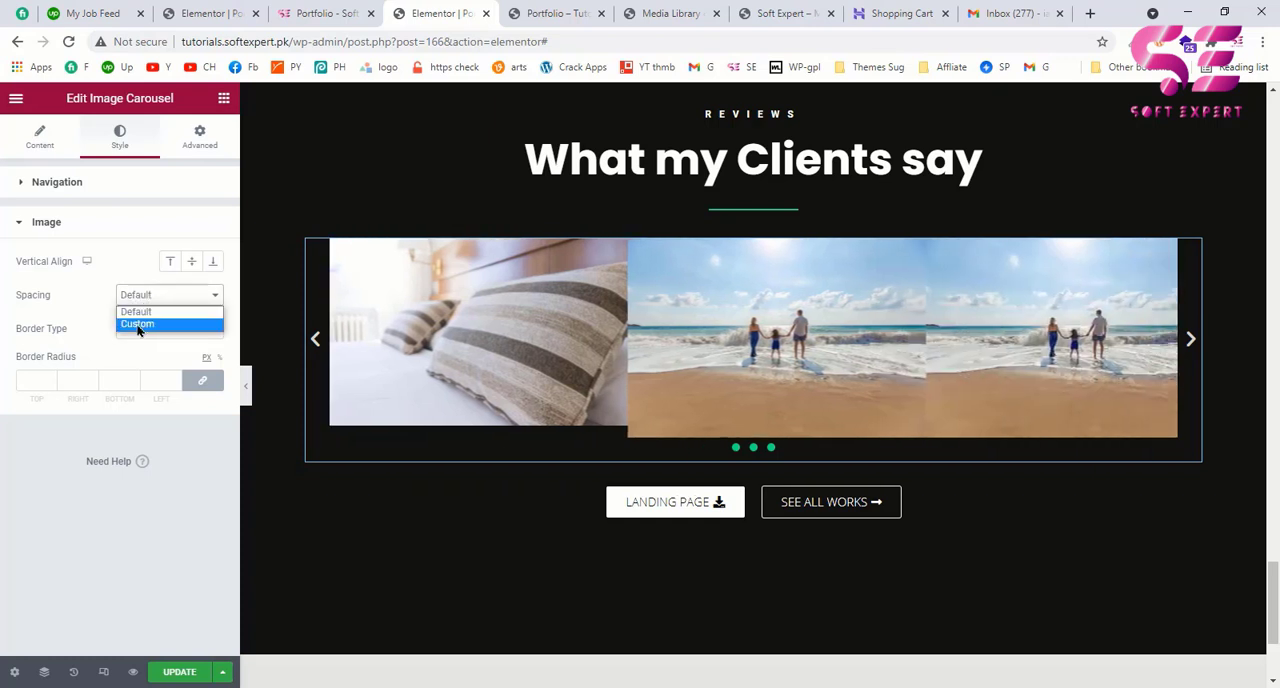
{"action": "left_click", "coordinate": [138, 324]}
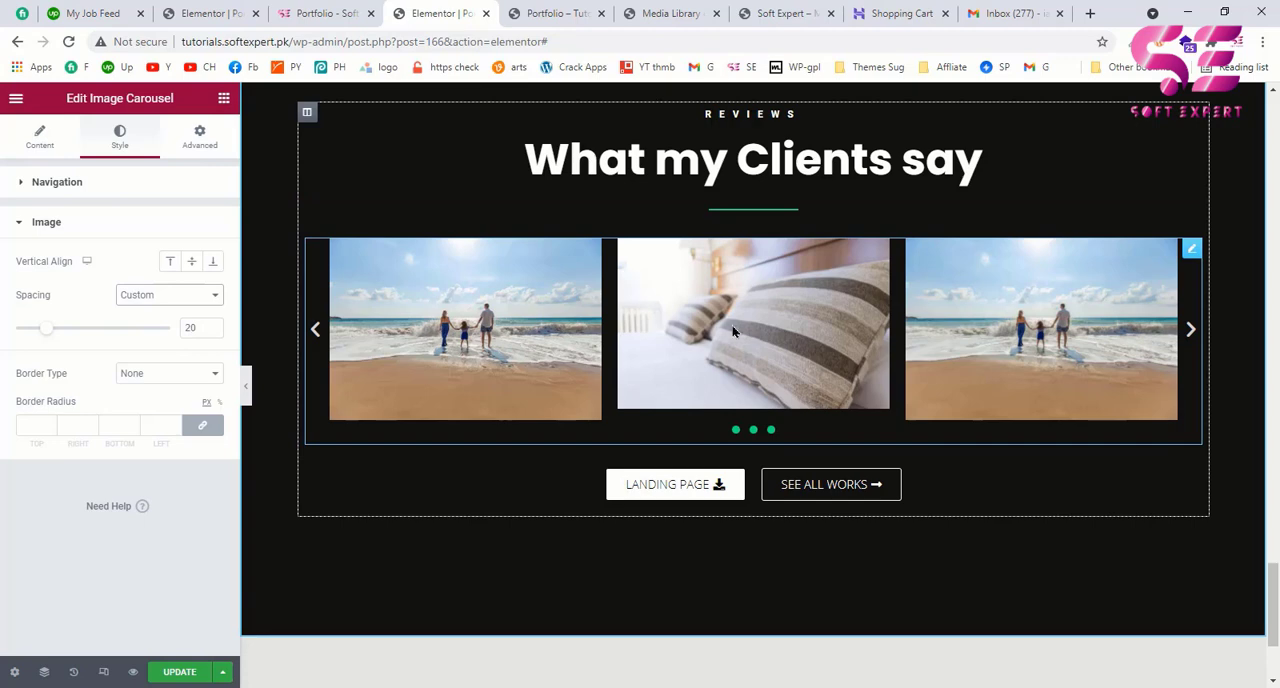
{"action": "left_click", "coordinate": [345, 13]}
{"action": "scroll", "coordinate": [570, 492], "scroll_direction": "down", "scroll_amount": 2}
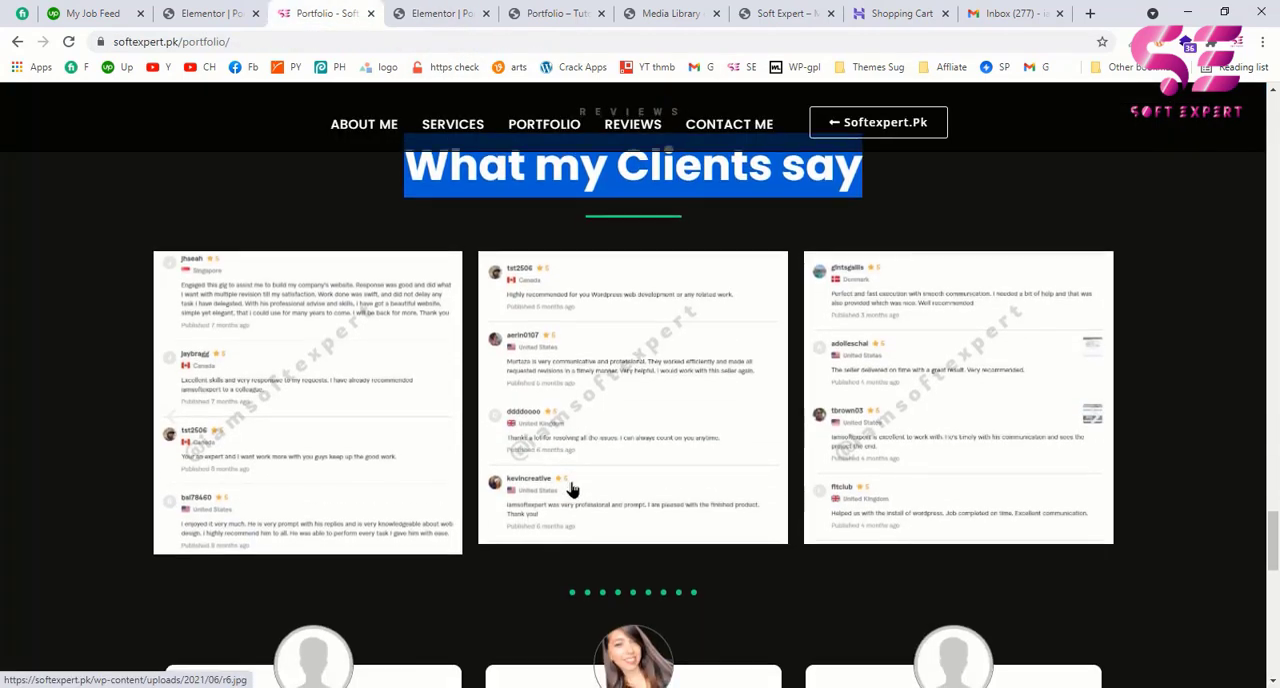
{"action": "left_click", "coordinate": [465, 20]}
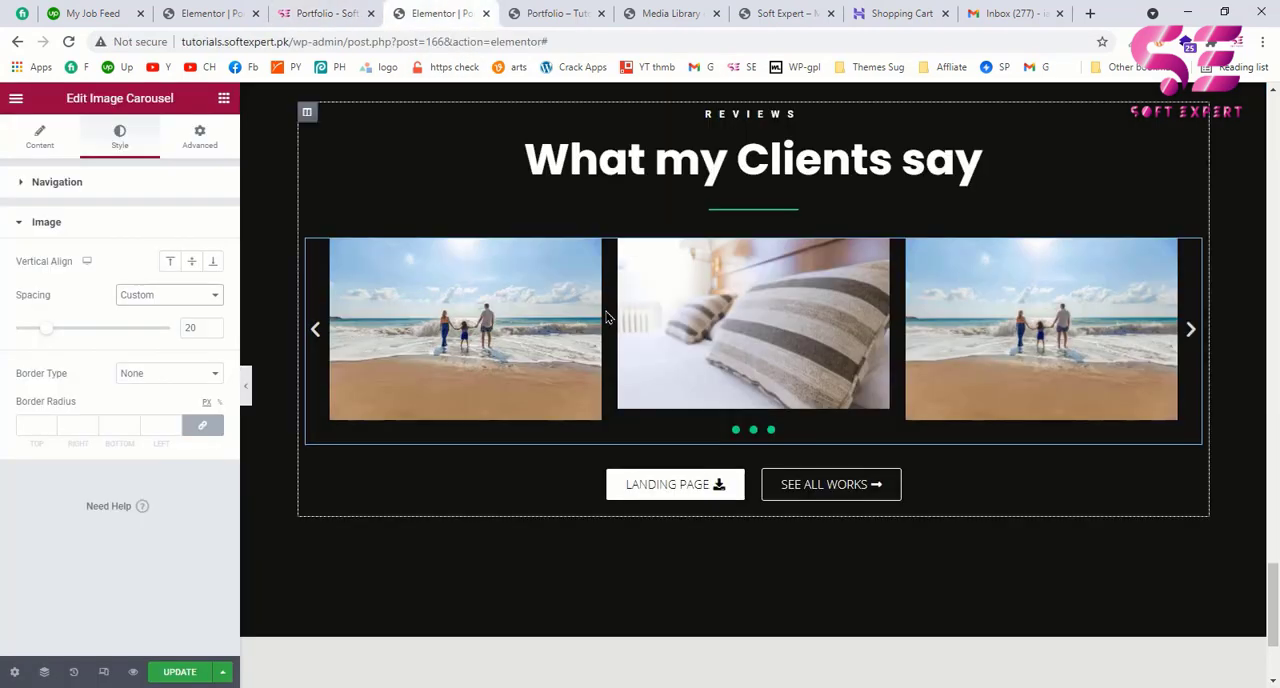
Step: Check the example page's testimonial cards and add the HT Testimonial widget directly below the image carousel
{"action": "left_click", "coordinate": [322, 8]}
{"action": "scroll", "coordinate": [595, 398], "scroll_direction": "down", "scroll_amount": 2}
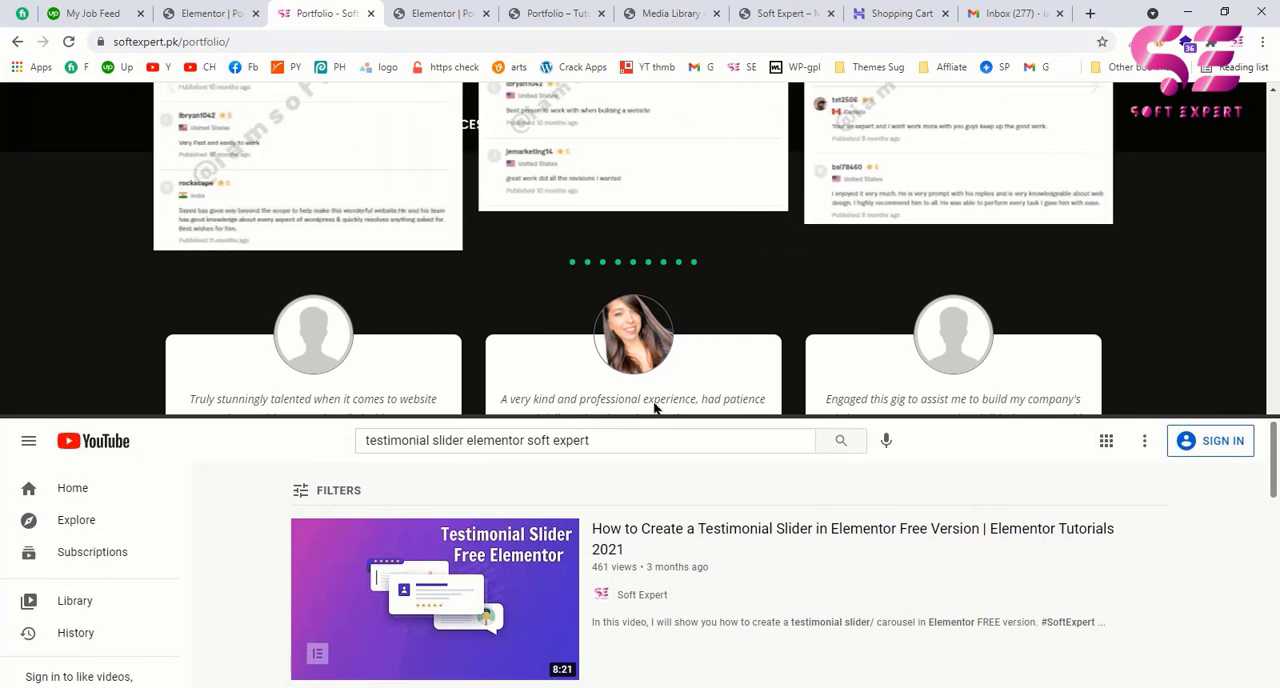
{"action": "left_click", "coordinate": [432, 13]}
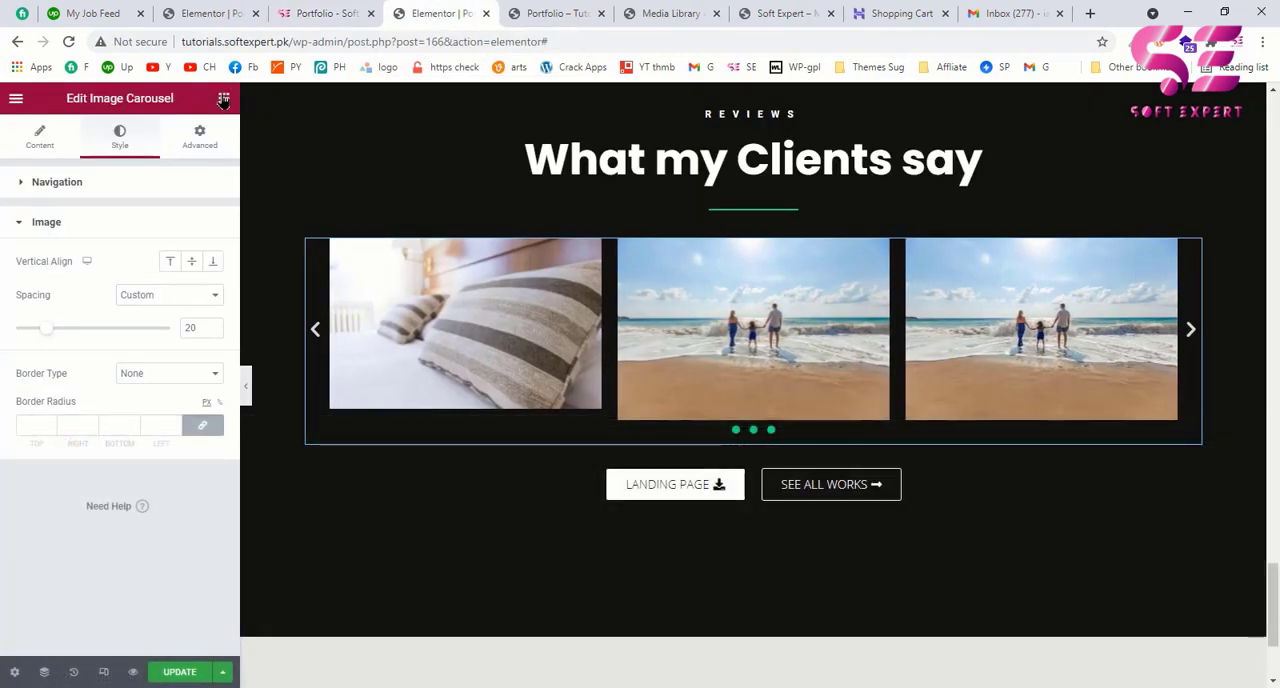
{"action": "left_click", "coordinate": [224, 99]}
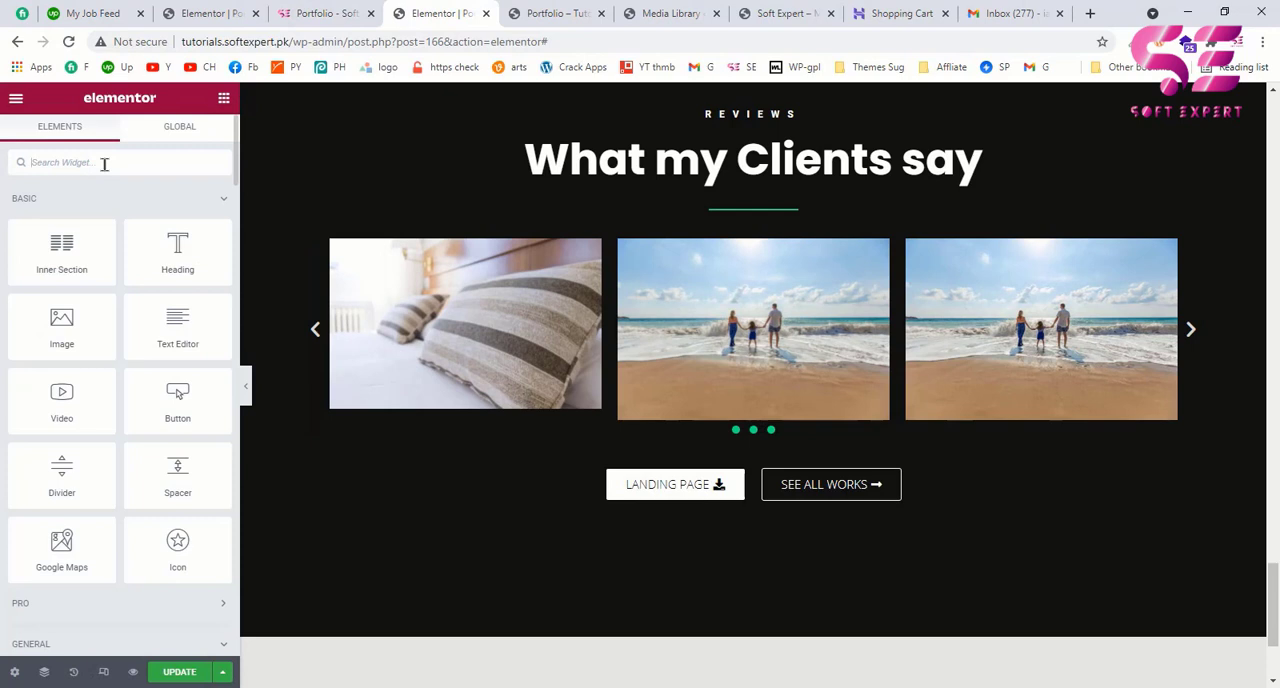
{"action": "type", "text": "C"}
{"action": "key", "text": "BackSpace"}
{"action": "type", "text": "TEST"}
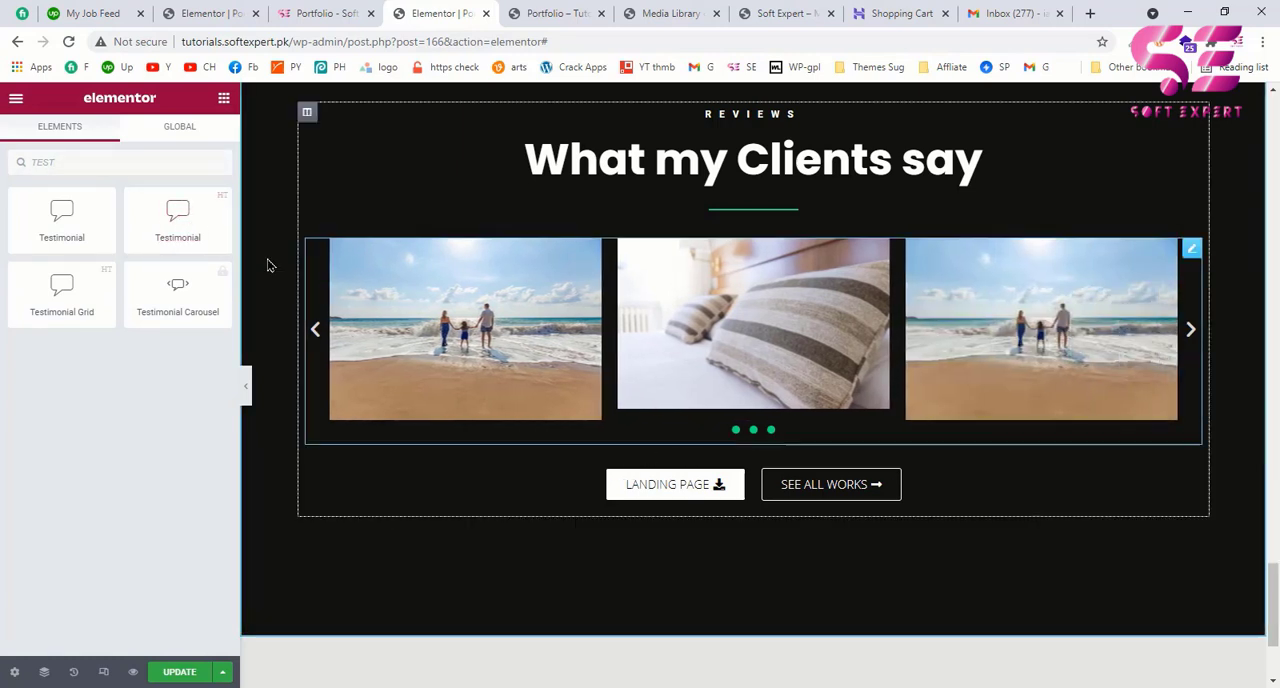
{"action": "left_click_drag", "start_coordinate": [190, 203], "coordinate": [580, 429]}
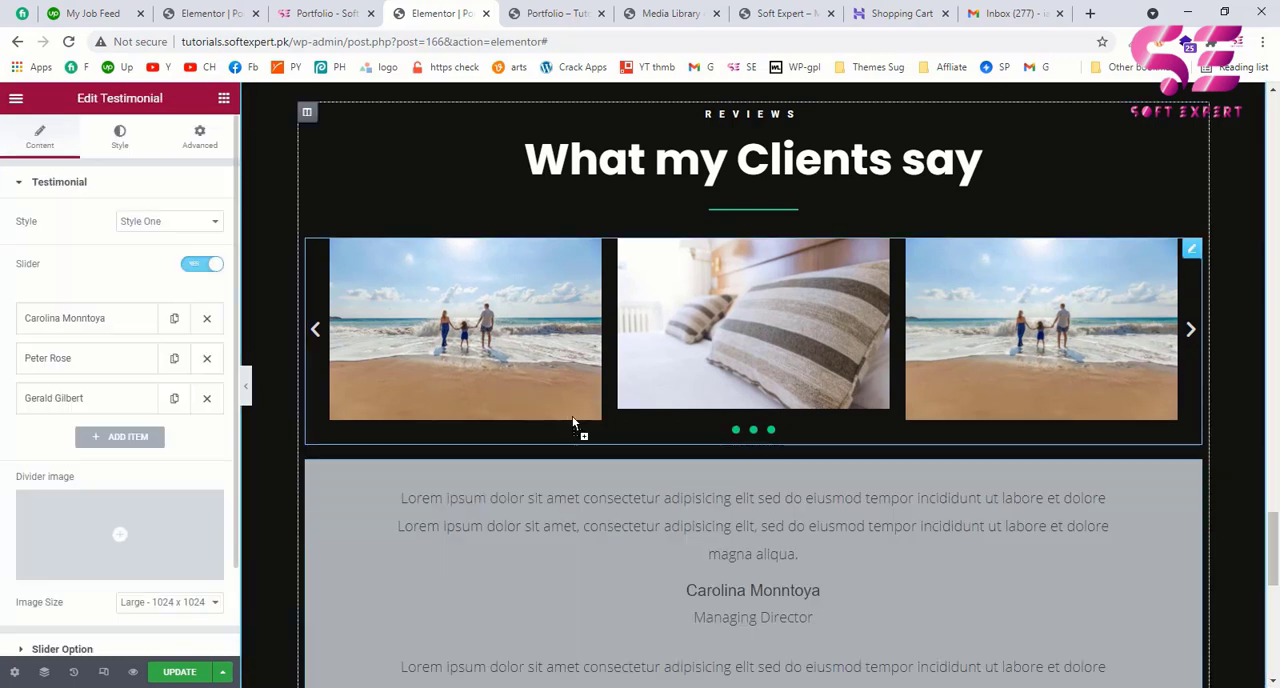
Step: Change the testimonial widget's style to Style Two
{"action": "scroll", "coordinate": [624, 518], "scroll_direction": "down", "scroll_amount": 2}
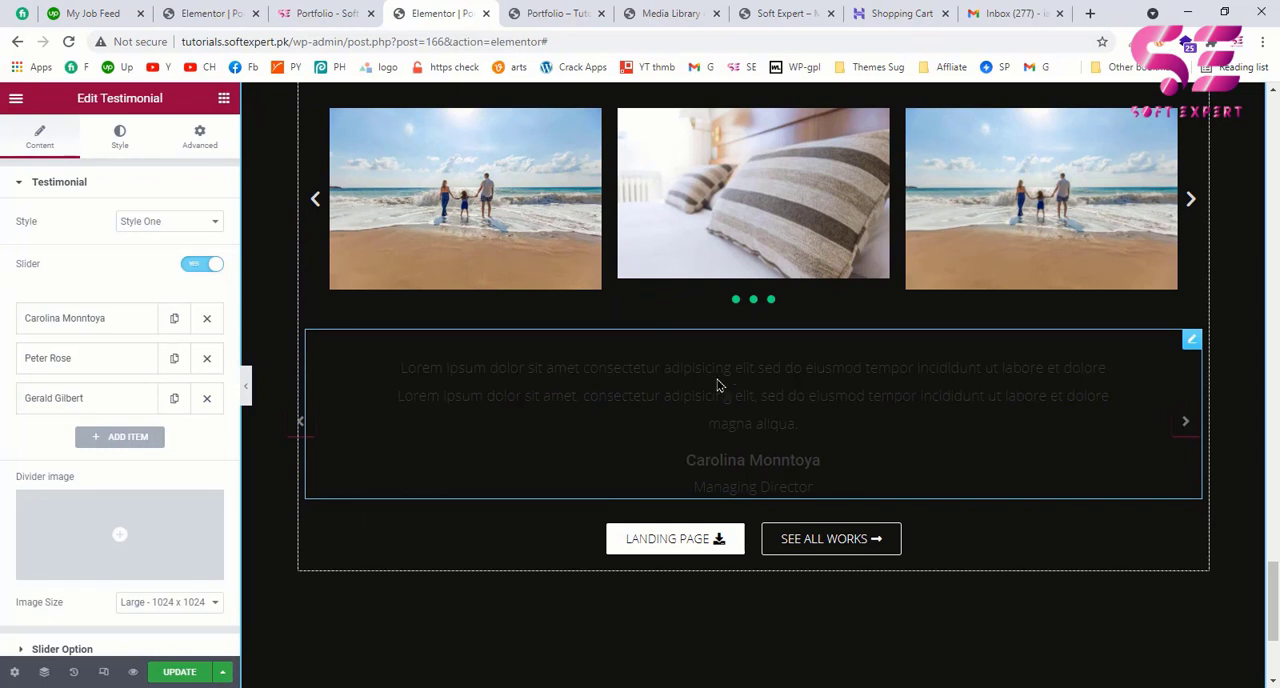
{"action": "left_click", "coordinate": [153, 223]}
{"action": "left_click", "coordinate": [155, 254]}
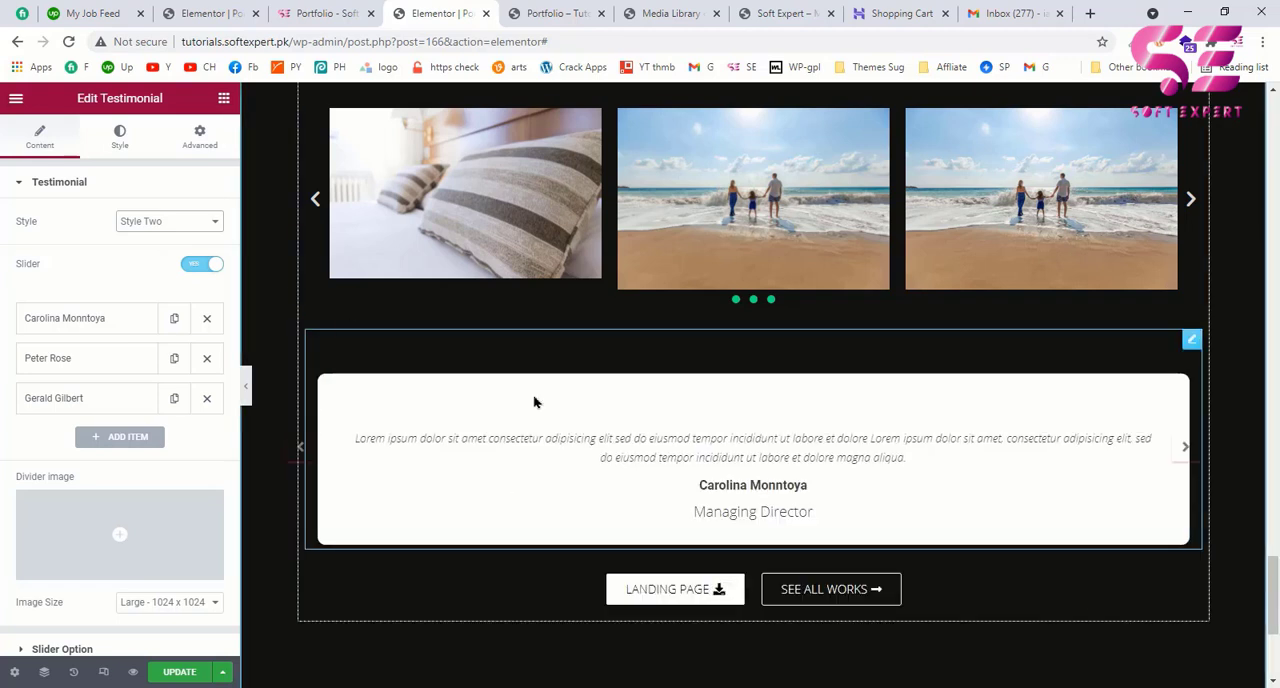
Step: Insert groomsman3.jpg from the Media Library as the first testimonial's image and set its size to Thumbnail (150 x 150)
{"action": "left_click", "coordinate": [127, 326]}
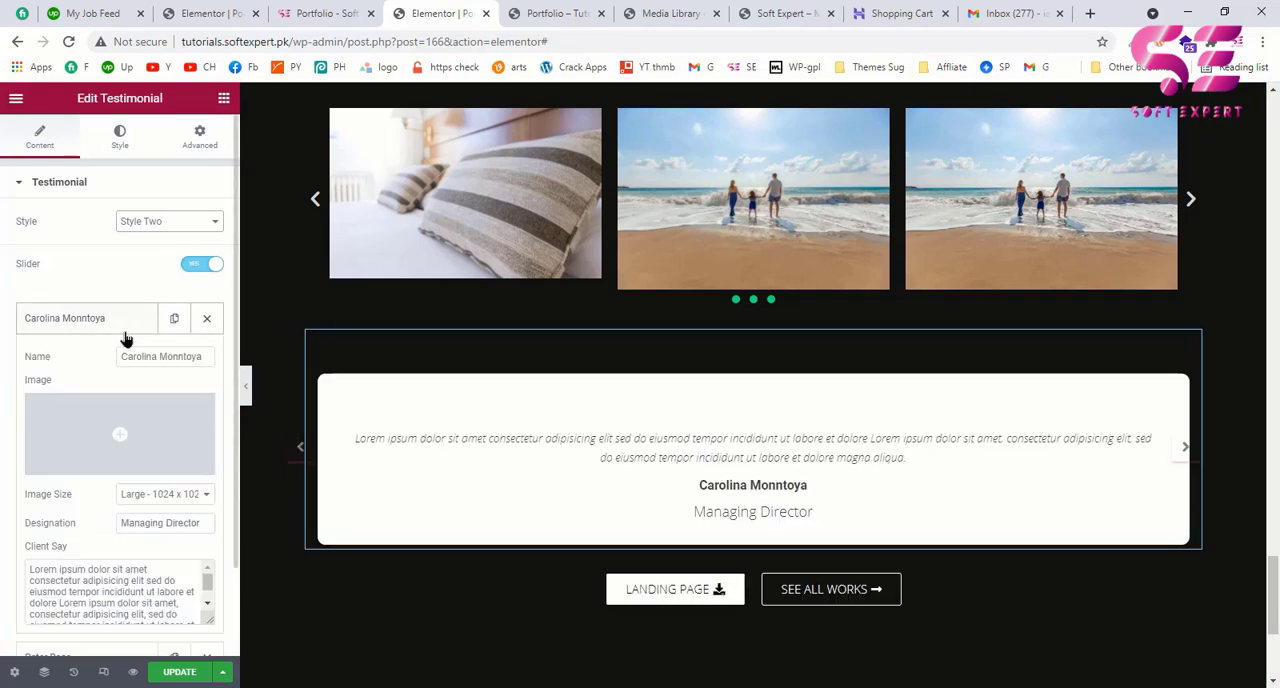
{"action": "left_click", "coordinate": [119, 437]}
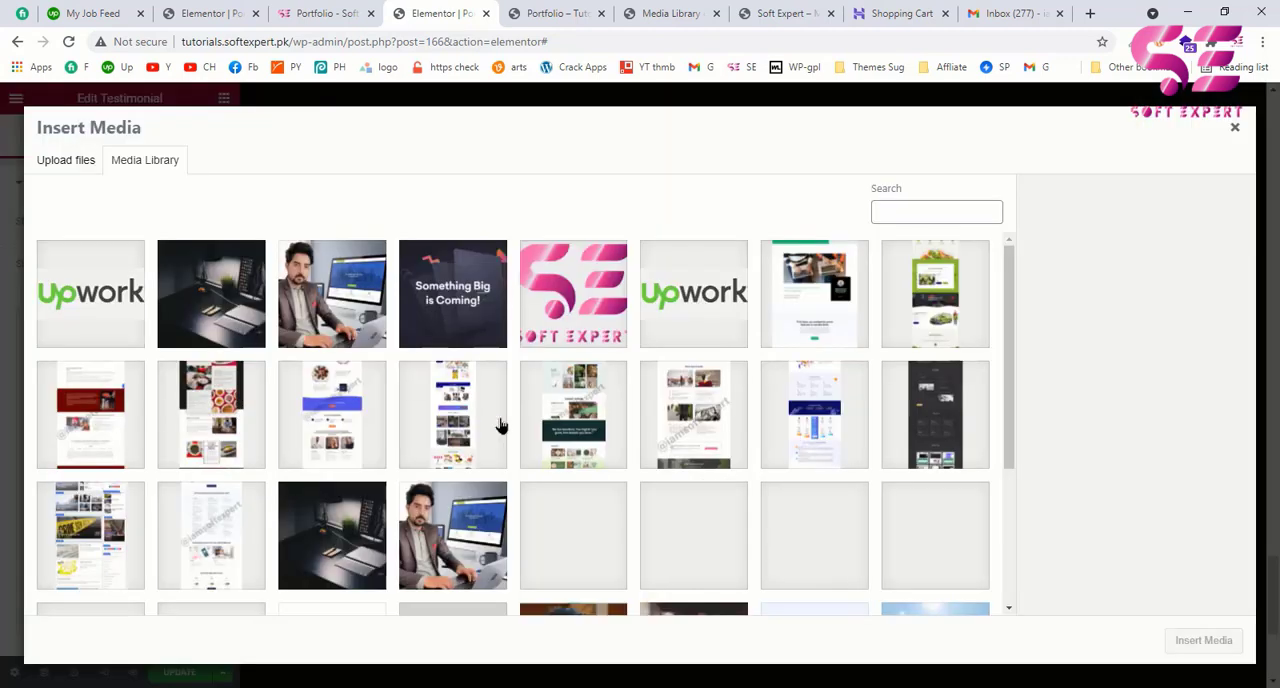
{"action": "scroll", "coordinate": [500, 424], "scroll_direction": "down", "scroll_amount": 5}
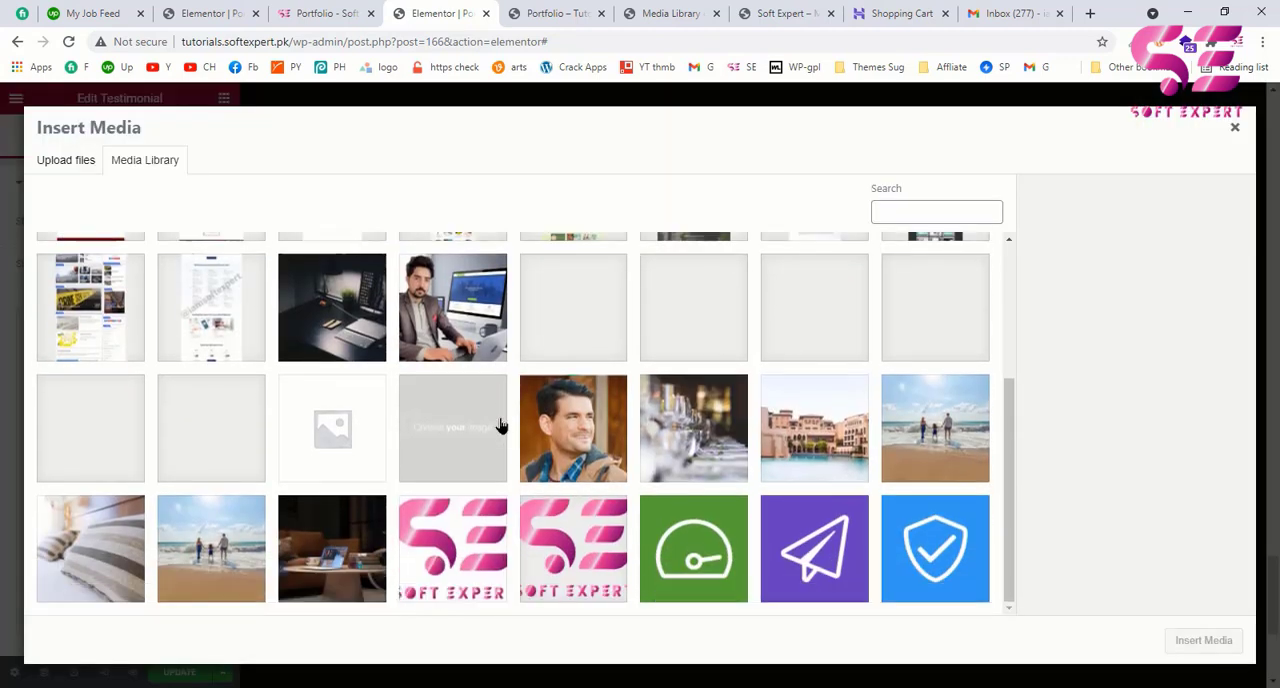
{"action": "left_click", "coordinate": [590, 425]}
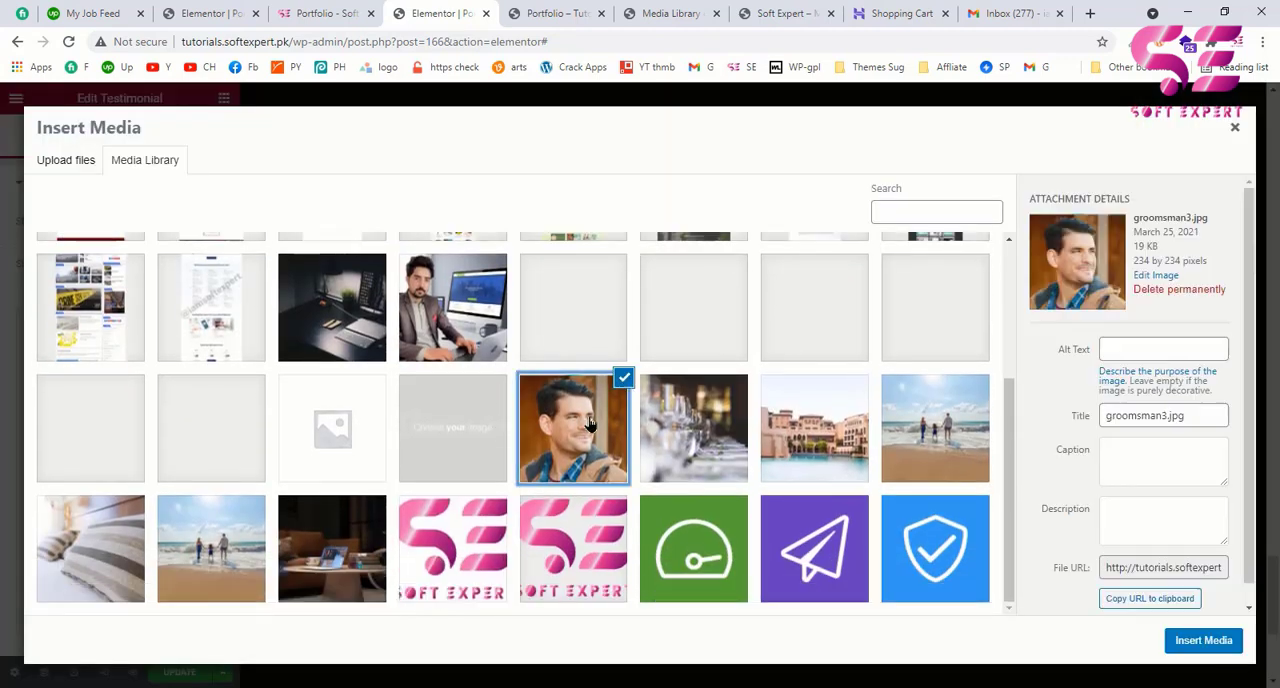
{"action": "left_click", "coordinate": [1203, 640]}
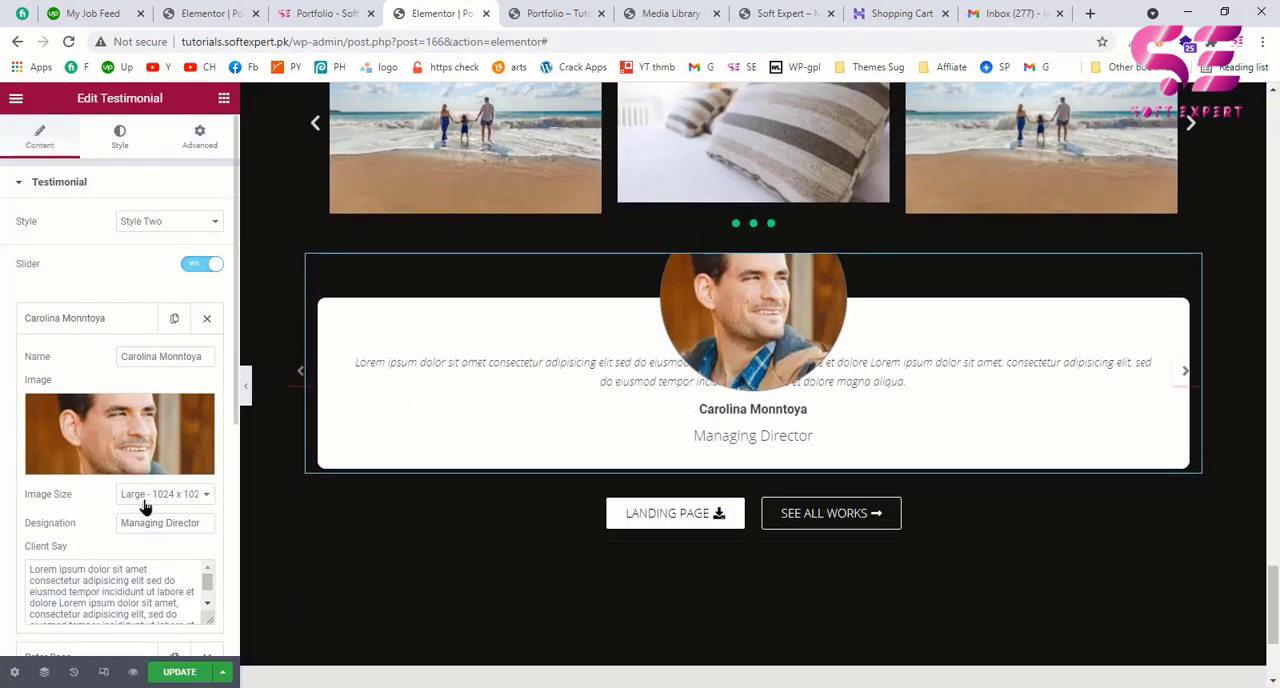
{"action": "left_click", "coordinate": [145, 497]}
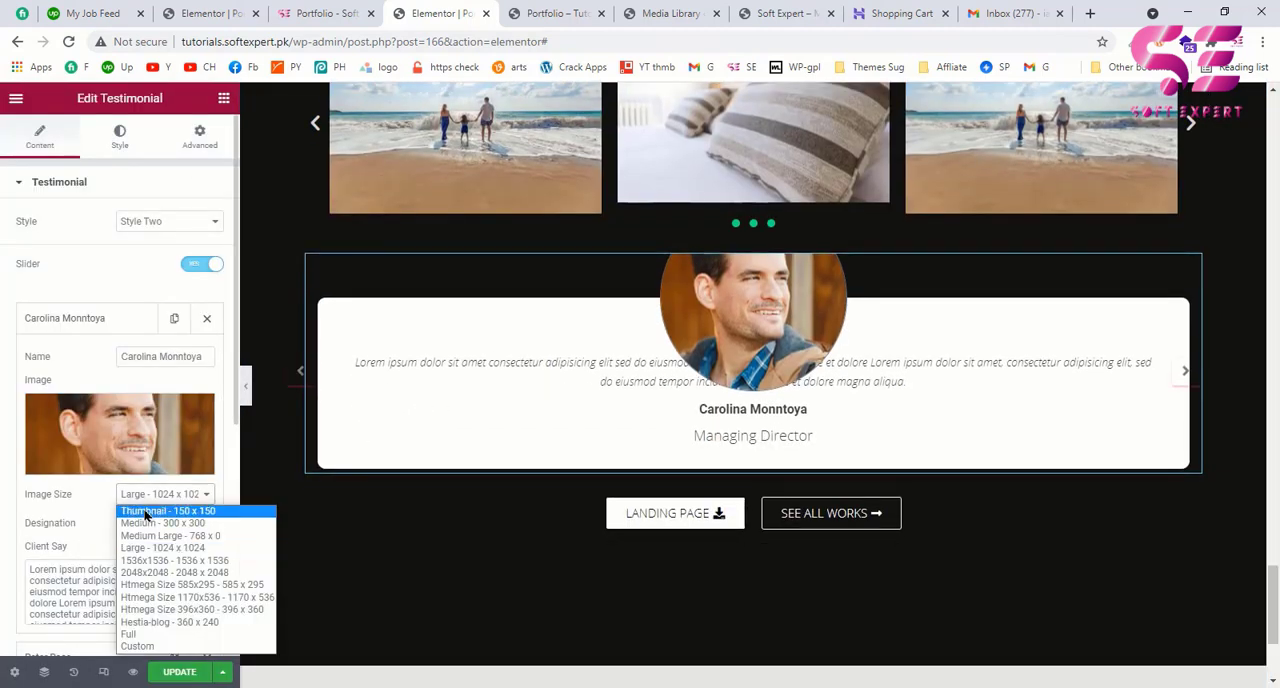
{"action": "left_click", "coordinate": [138, 513]}
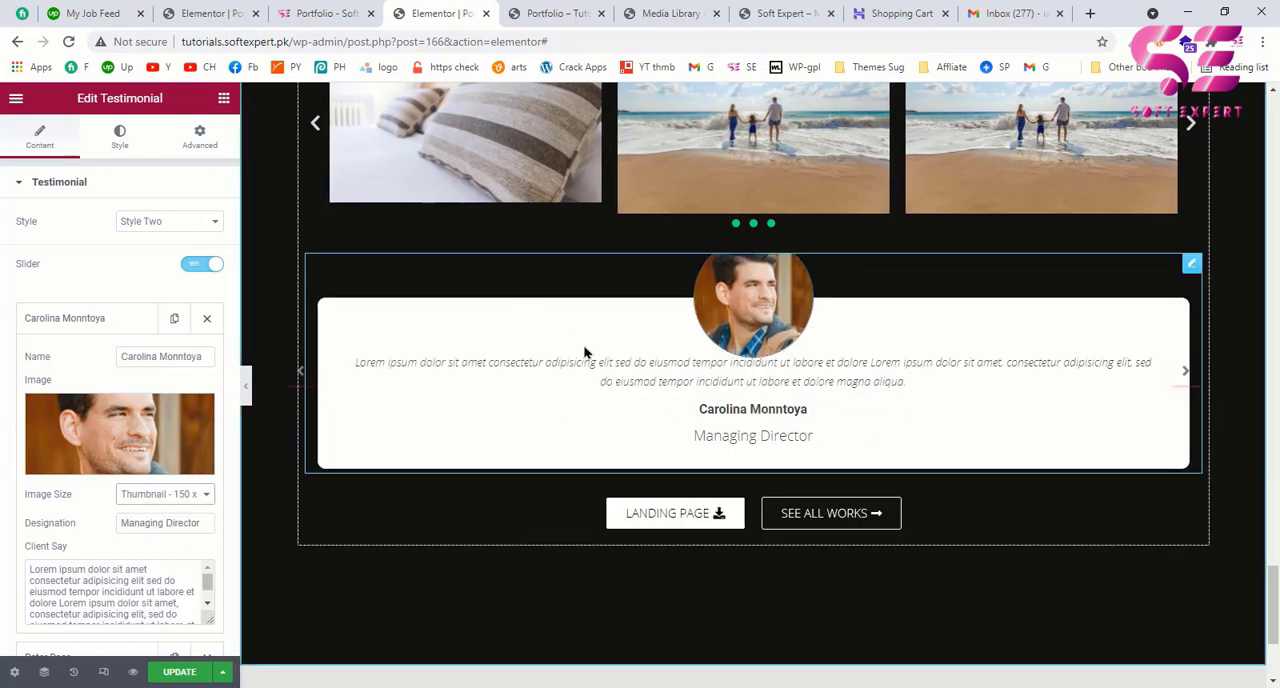
Step: Delete the second and third testimonial items, keeping only the first one with the photo
{"action": "left_click", "coordinate": [80, 318]}
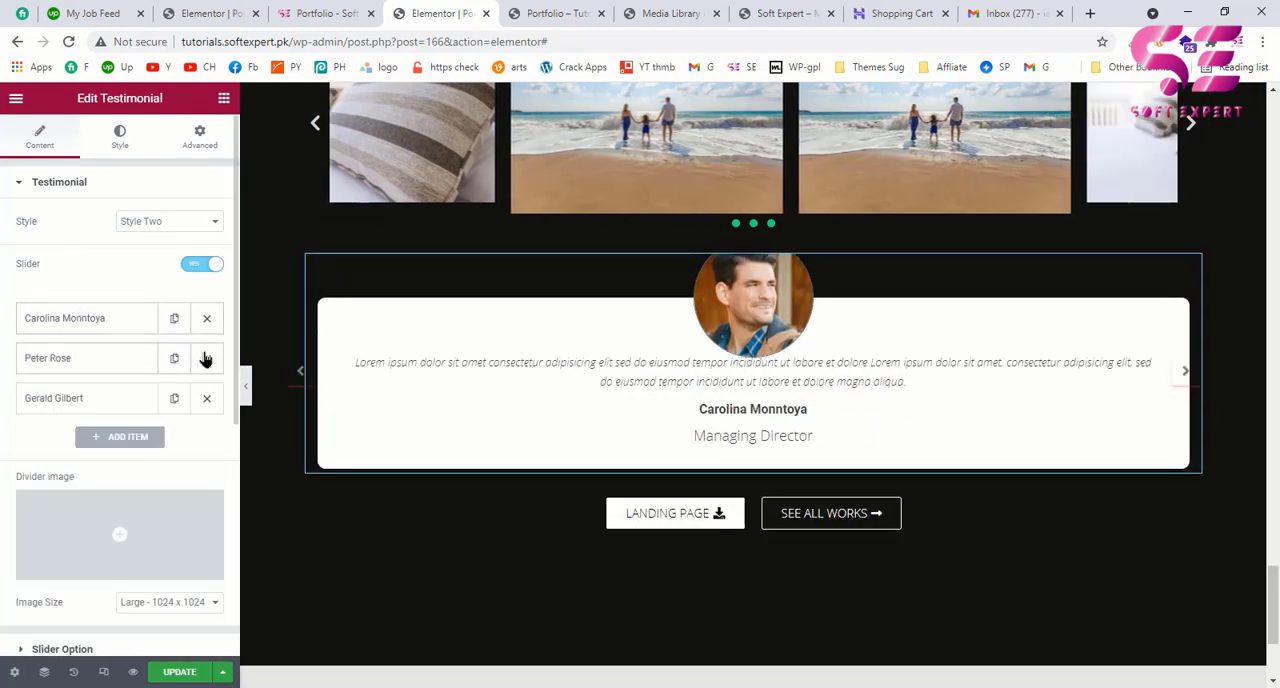
{"action": "left_click", "coordinate": [209, 360]}
{"action": "left_click", "coordinate": [207, 362]}
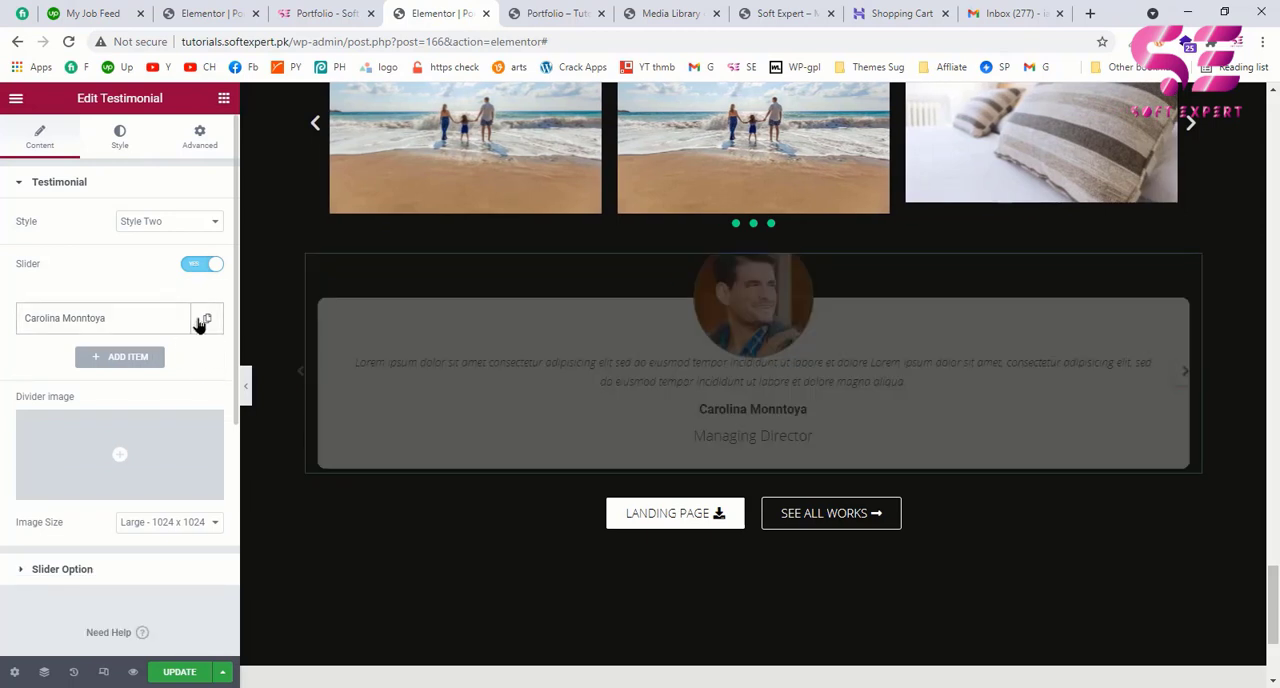
Step: Duplicate the testimonial item three times to make four identical items
{"action": "left_click", "coordinate": [204, 320]}
{"action": "left_click", "coordinate": [175, 362]}
{"action": "left_click", "coordinate": [175, 362]}
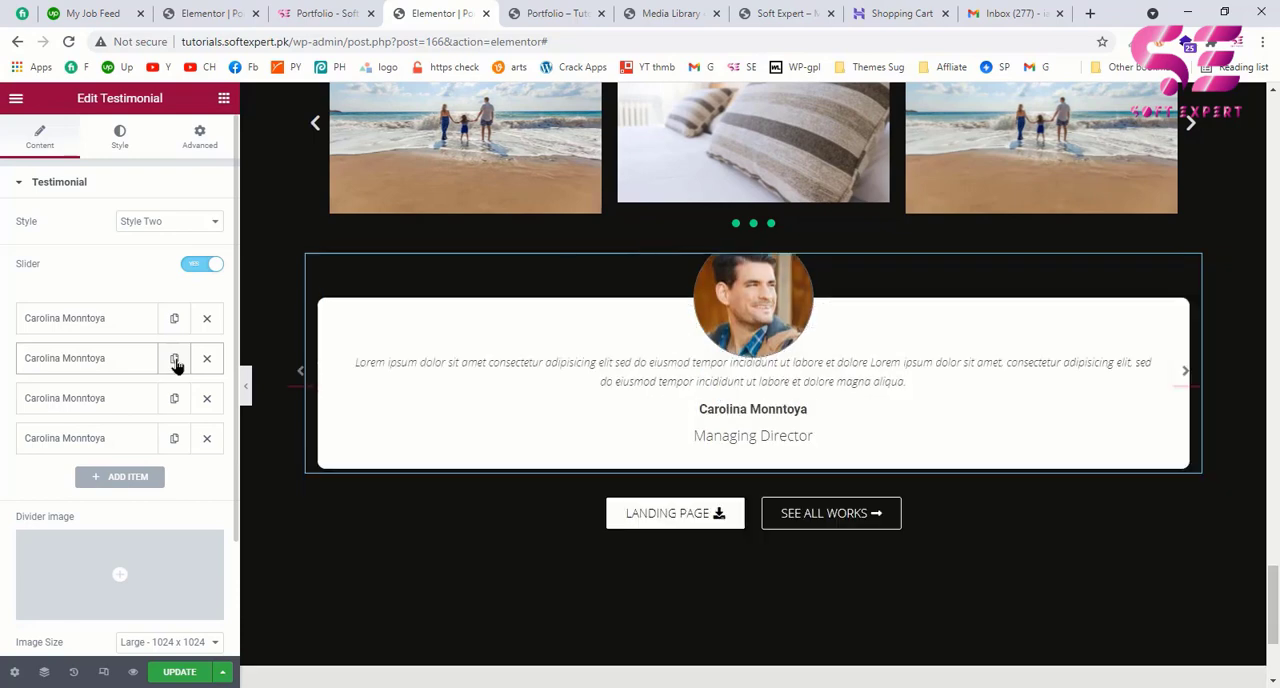
Step: Set the testimonial slider to show 3 items at once
{"action": "scroll", "coordinate": [505, 385], "scroll_direction": "down", "scroll_amount": 1}
{"action": "scroll", "coordinate": [505, 385], "scroll_direction": "down", "scroll_amount": 1}
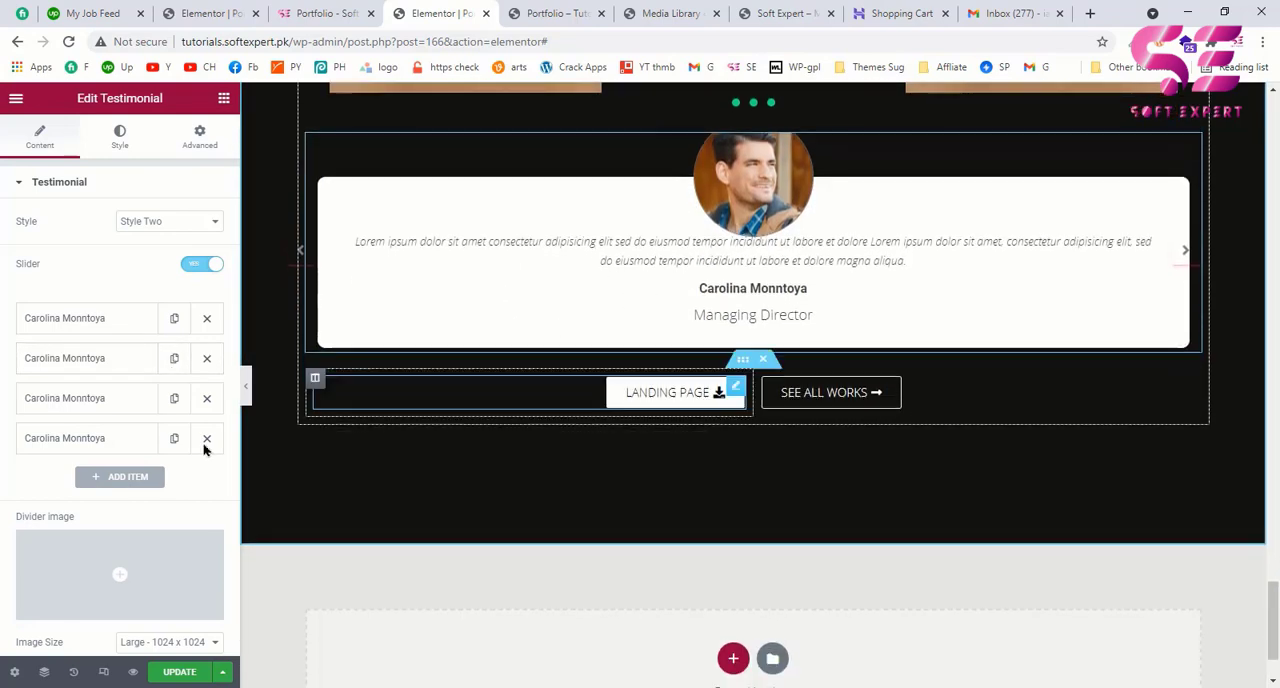
{"action": "scroll", "coordinate": [60, 500], "scroll_direction": "down", "scroll_amount": 2}
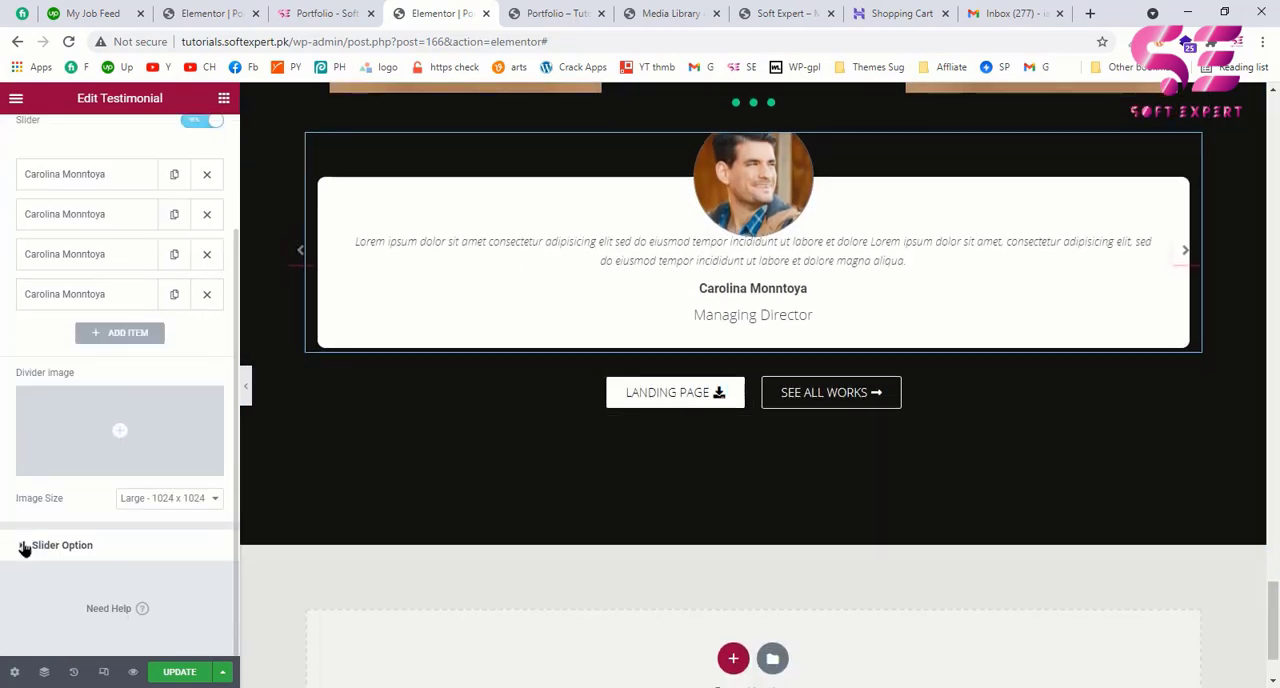
{"action": "left_click", "coordinate": [24, 546]}
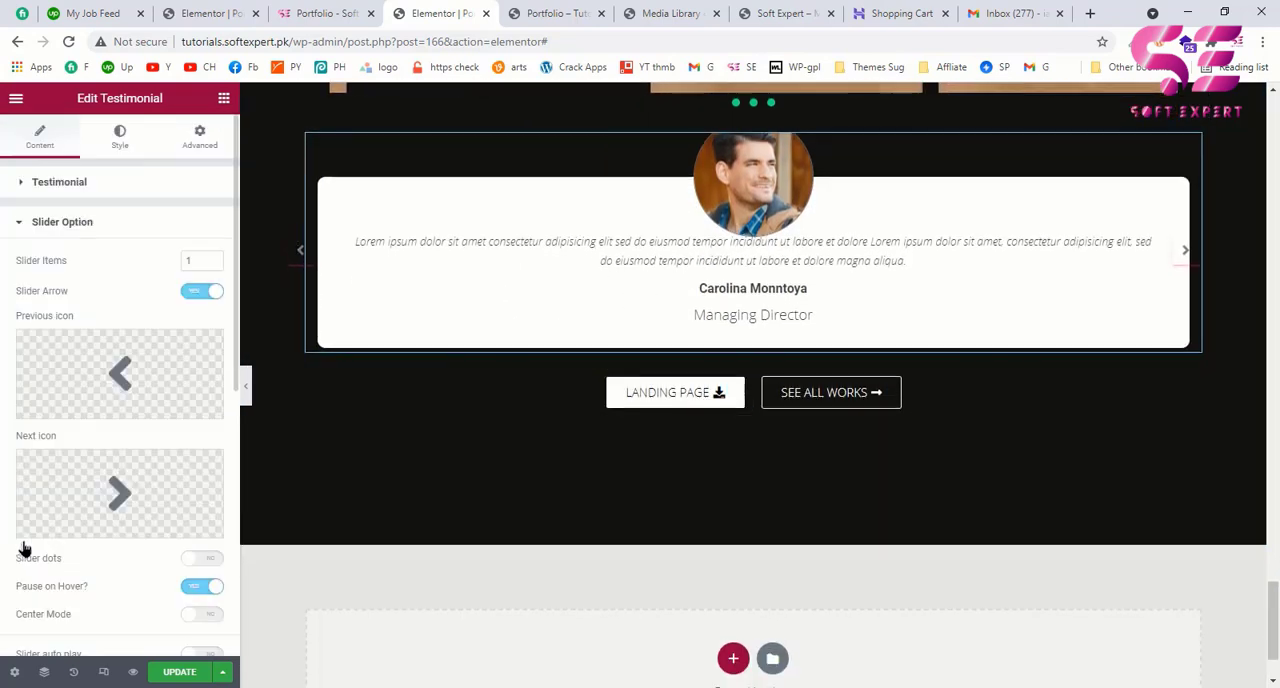
{"action": "left_click", "coordinate": [214, 258]}
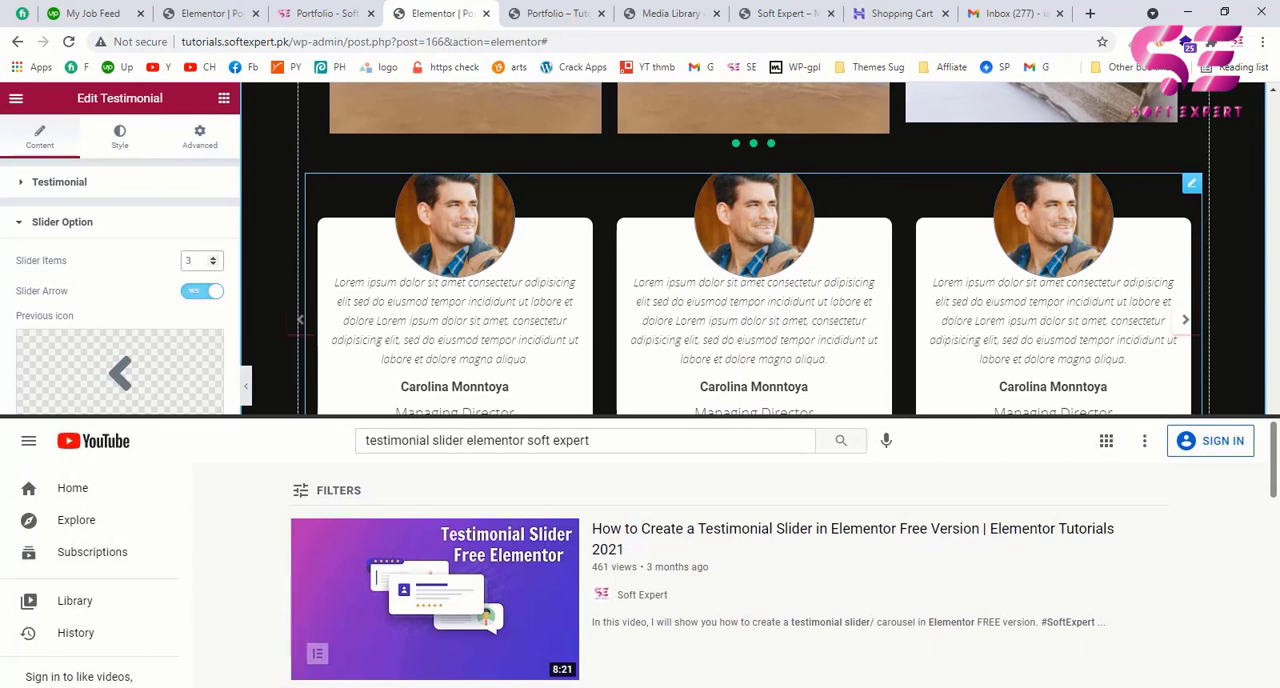
Step: Check the example page's testimonial slider and enable slider dots for the testimonial widget
{"action": "left_click", "coordinate": [358, 8]}
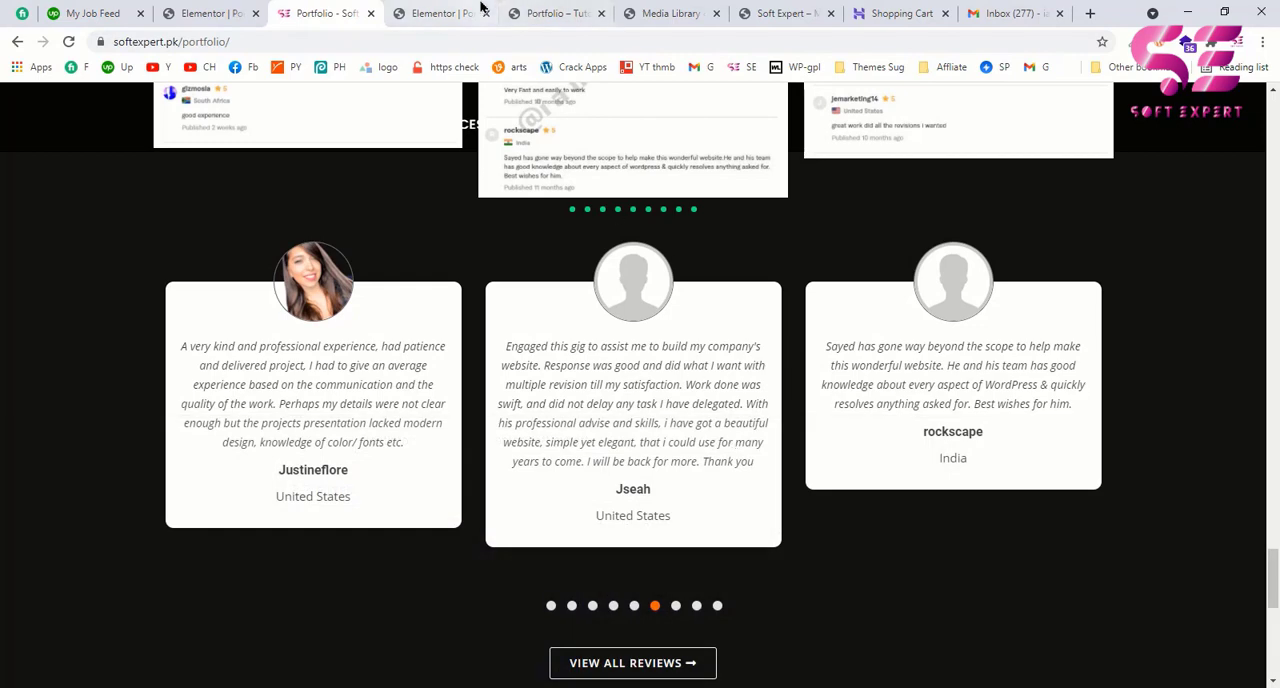
{"action": "left_click", "coordinate": [470, 10]}
{"action": "scroll", "coordinate": [157, 413], "scroll_direction": "down", "scroll_amount": 2}
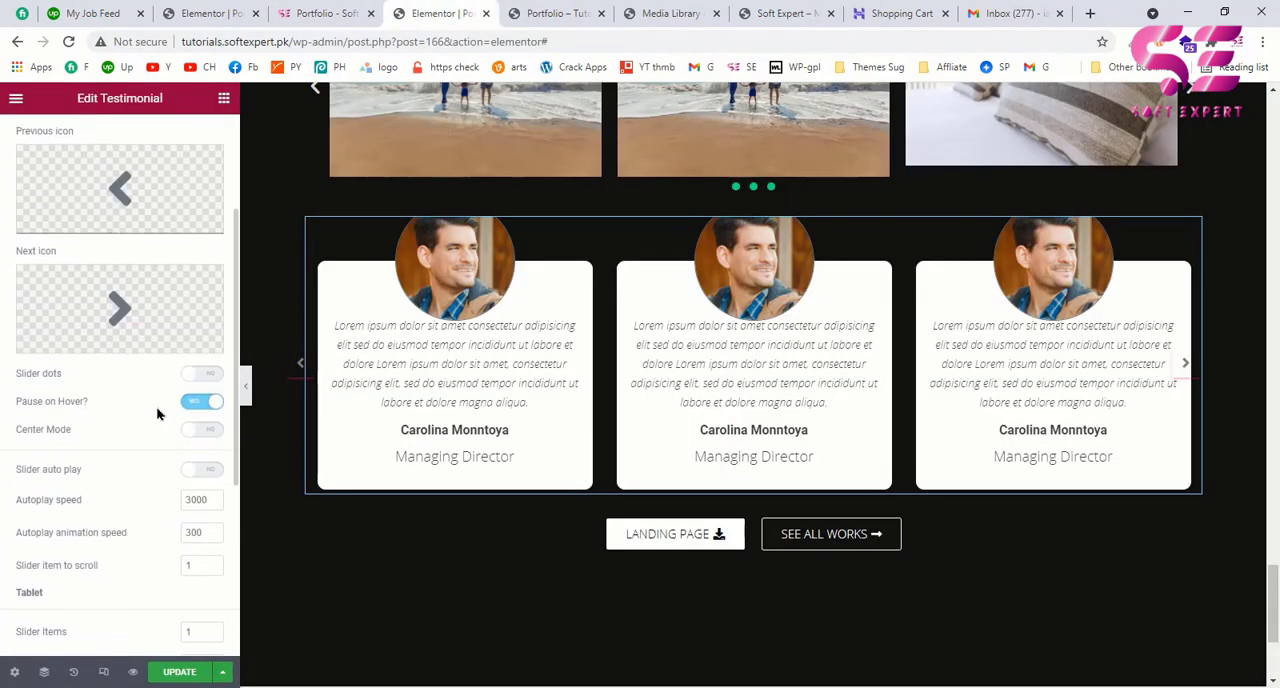
{"action": "left_click", "coordinate": [201, 371]}
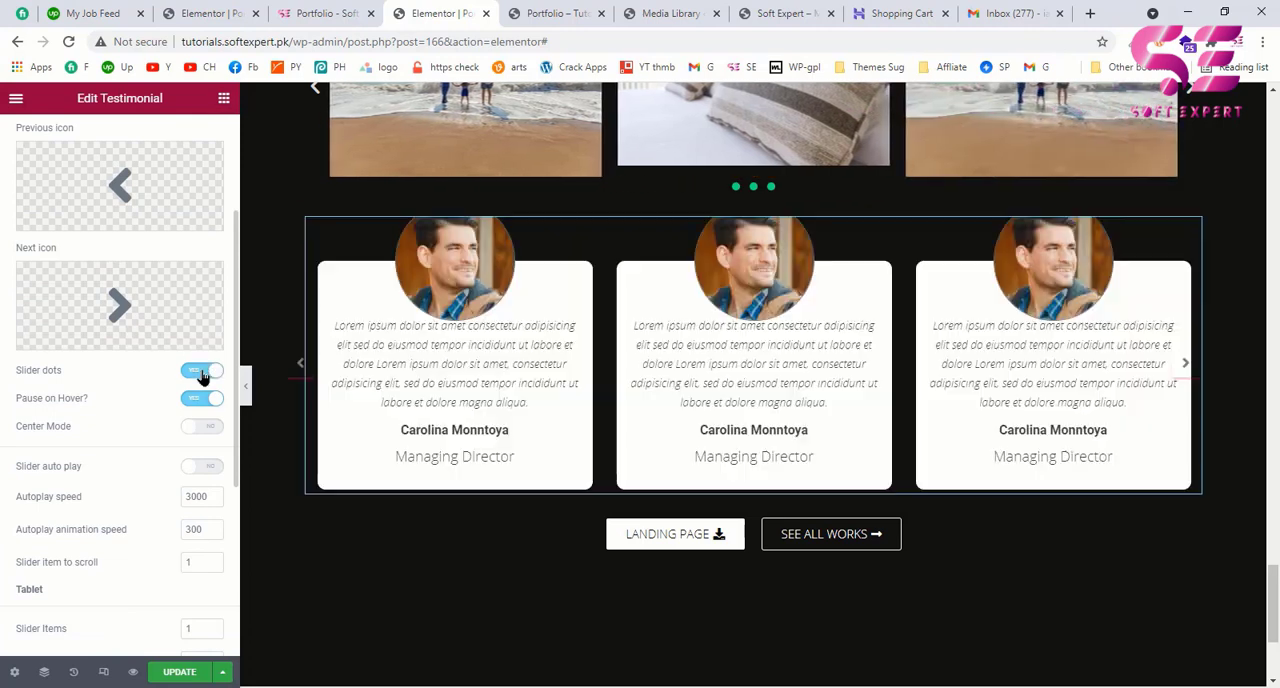
Step: Unlink the margins of the inner section holding the two buttons below the testimonials and set its top margin to 70 px
{"action": "scroll", "coordinate": [745, 480], "scroll_direction": "down", "scroll_amount": 1}
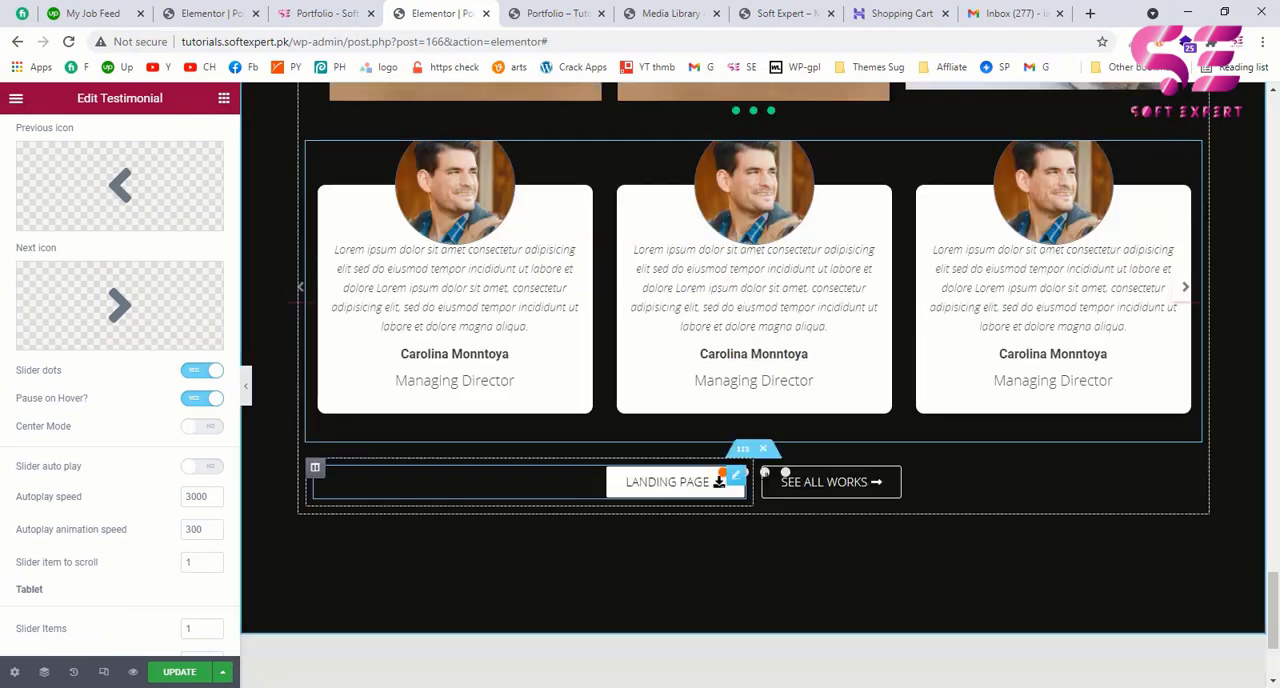
{"action": "right_click", "coordinate": [737, 455]}
{"action": "left_click", "coordinate": [751, 458]}
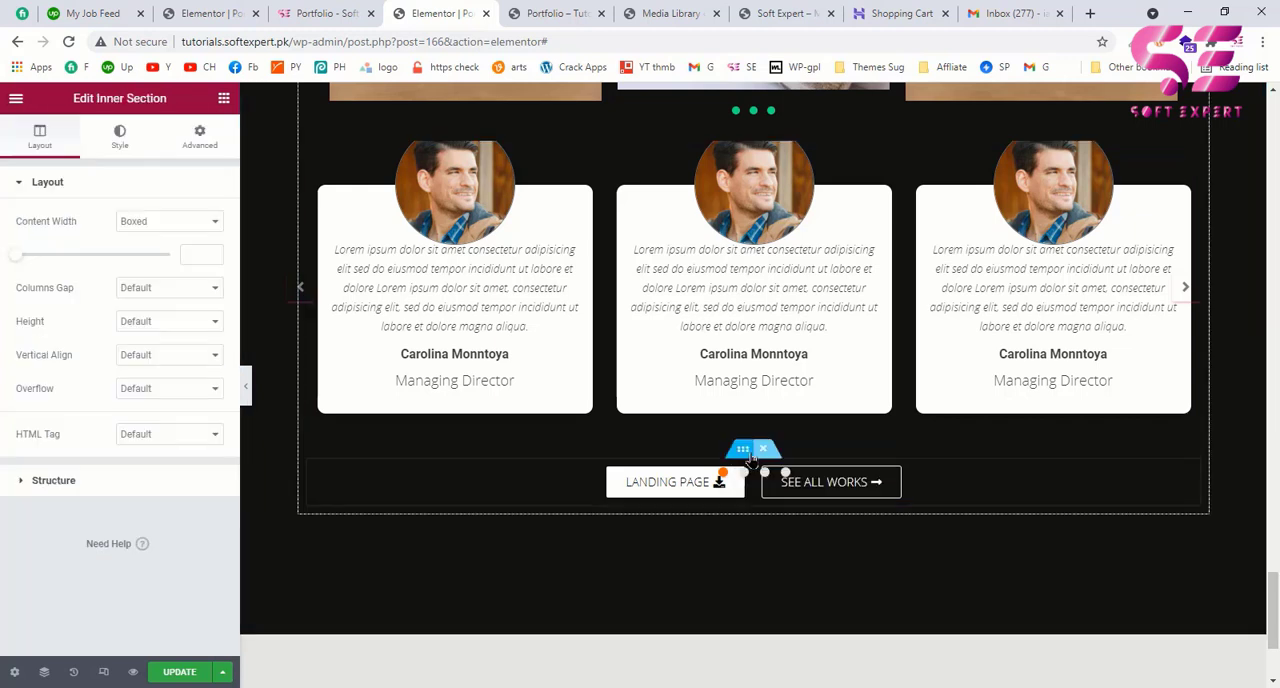
{"action": "left_click", "coordinate": [195, 148]}
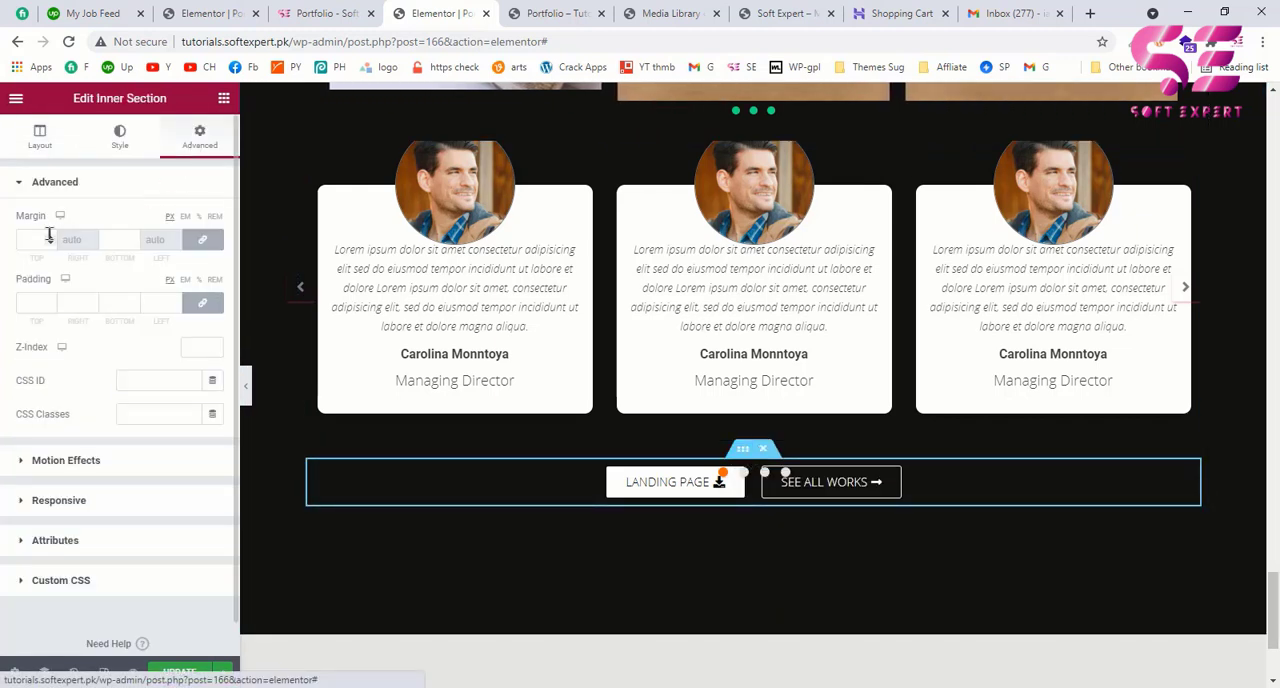
{"action": "left_click", "coordinate": [196, 243]}
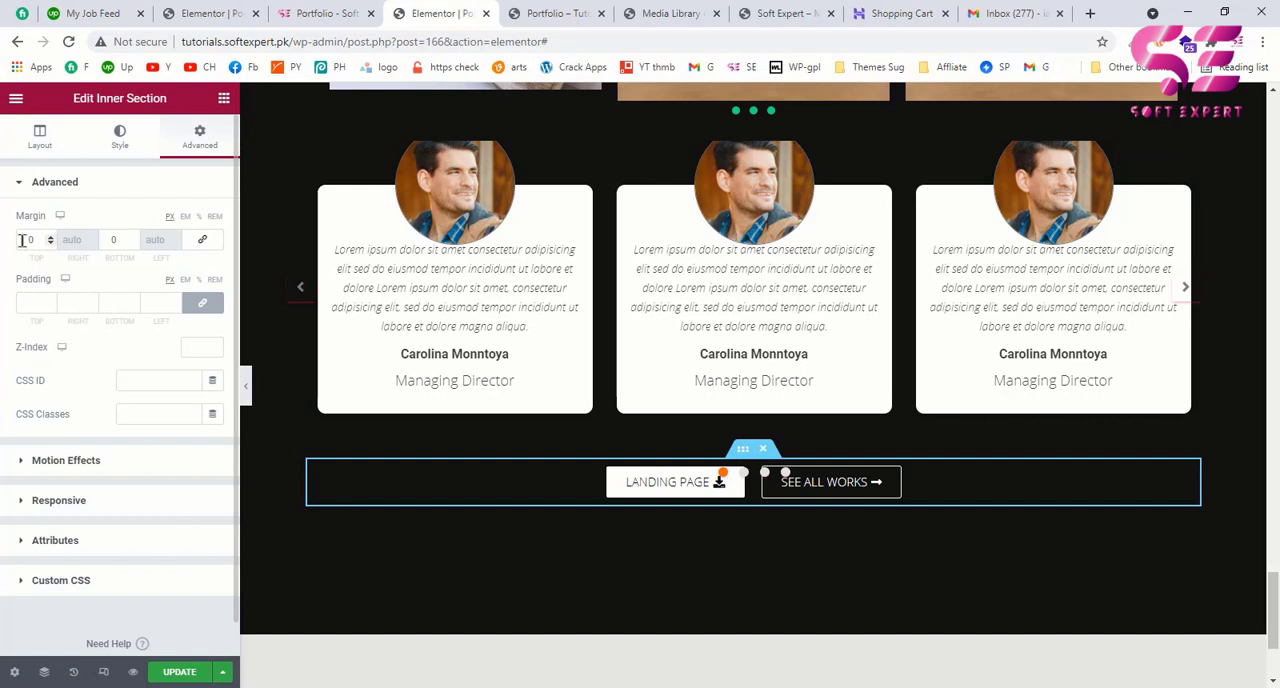
{"action": "left_click", "coordinate": [22, 240]}
{"action": "type", "text": "7"}
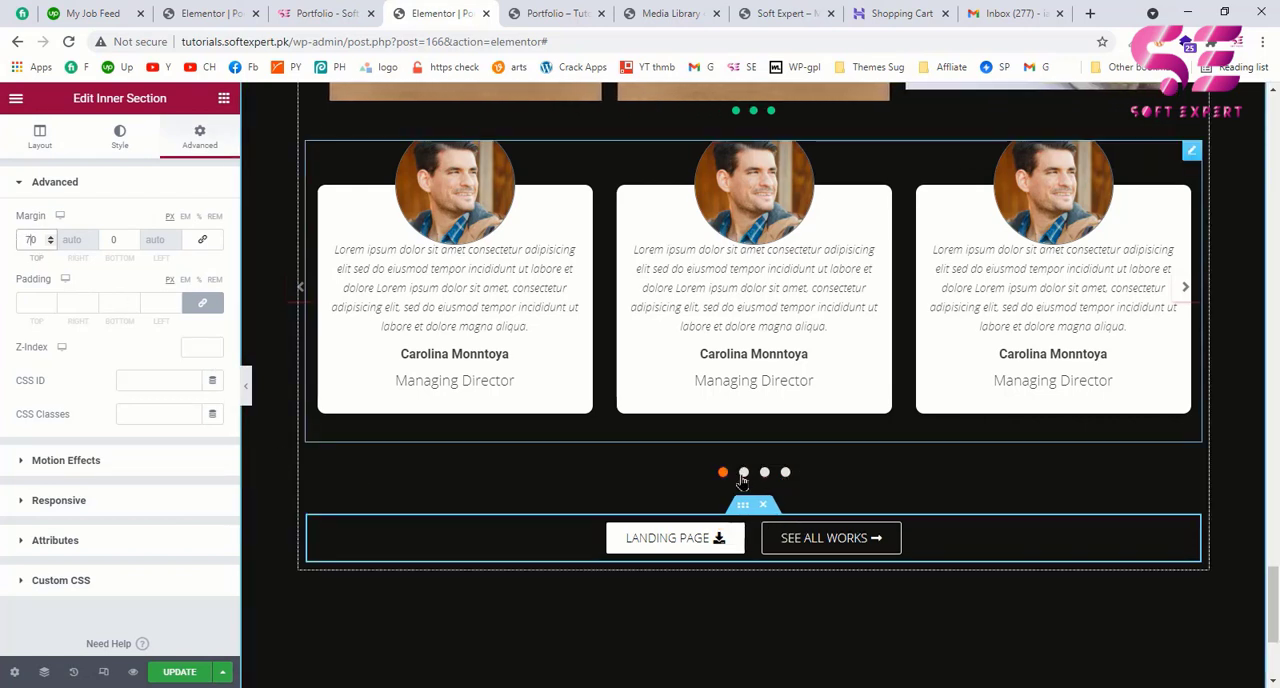
Step: Copy the link address of the example page's VIEW ALL REVIEWS button and return to the Elementor editor
{"action": "left_click", "coordinate": [320, 20]}
{"action": "scroll", "coordinate": [591, 432], "scroll_direction": "down", "scroll_amount": 2}
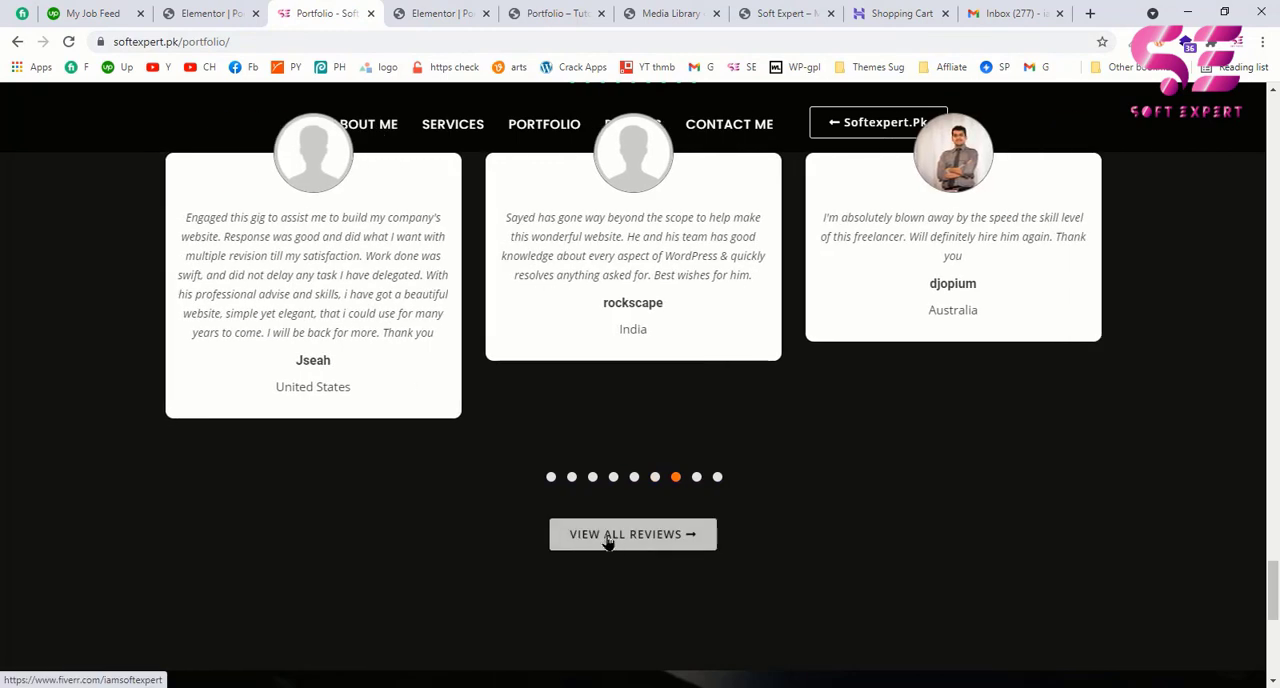
{"action": "right_click", "coordinate": [608, 543]}
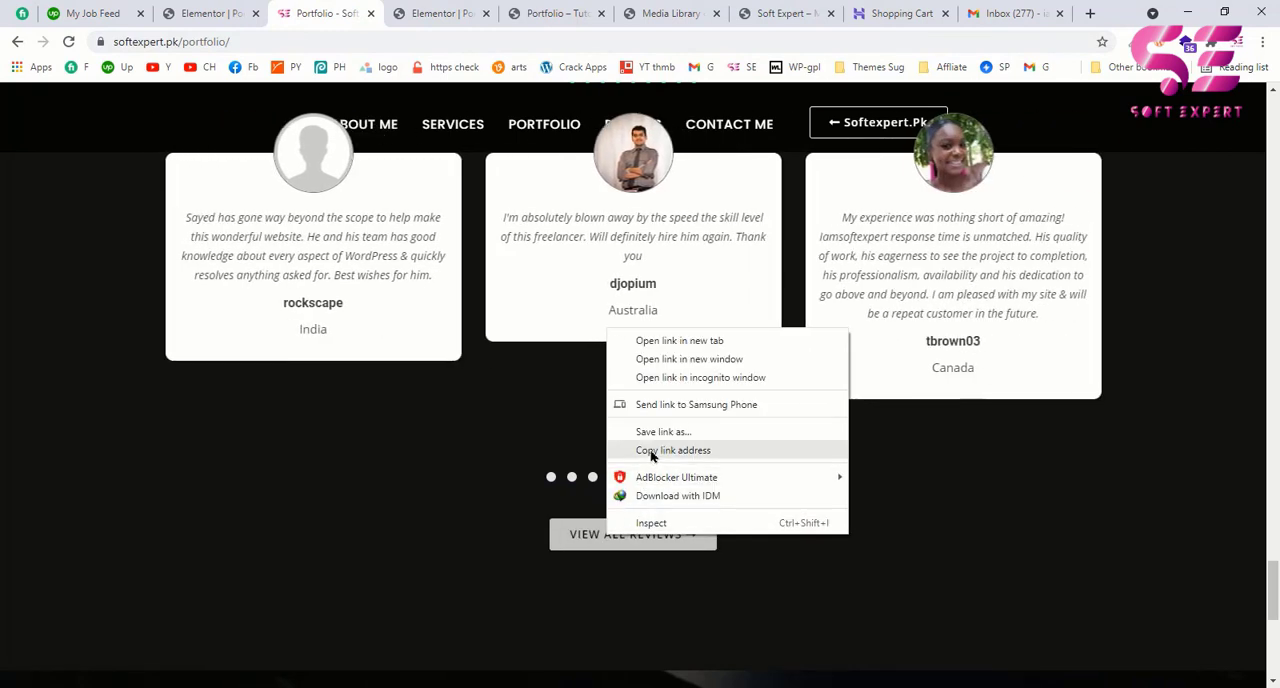
{"action": "left_click", "coordinate": [648, 448]}
{"action": "left_click", "coordinate": [440, 9]}
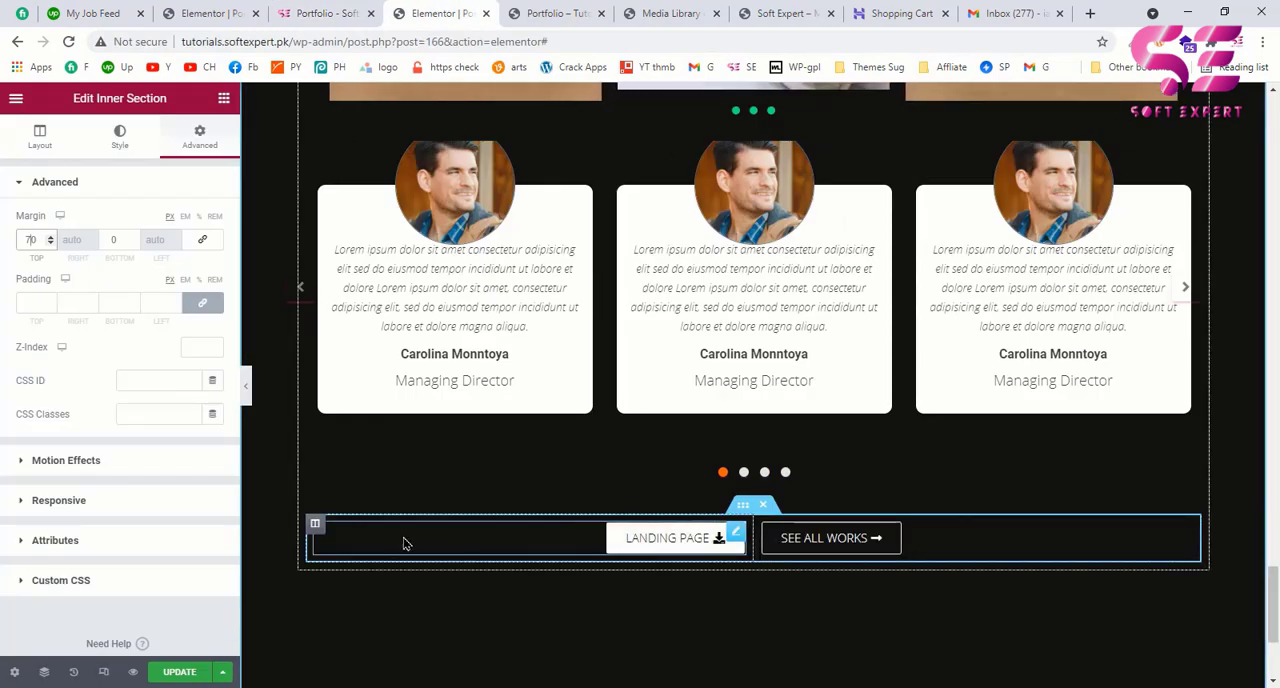
Step: Delete the LANDING PAGE button's column below the testimonials, and centre the remaining button with the text VIEW ALL REVIEWS
{"action": "right_click", "coordinate": [320, 535]}
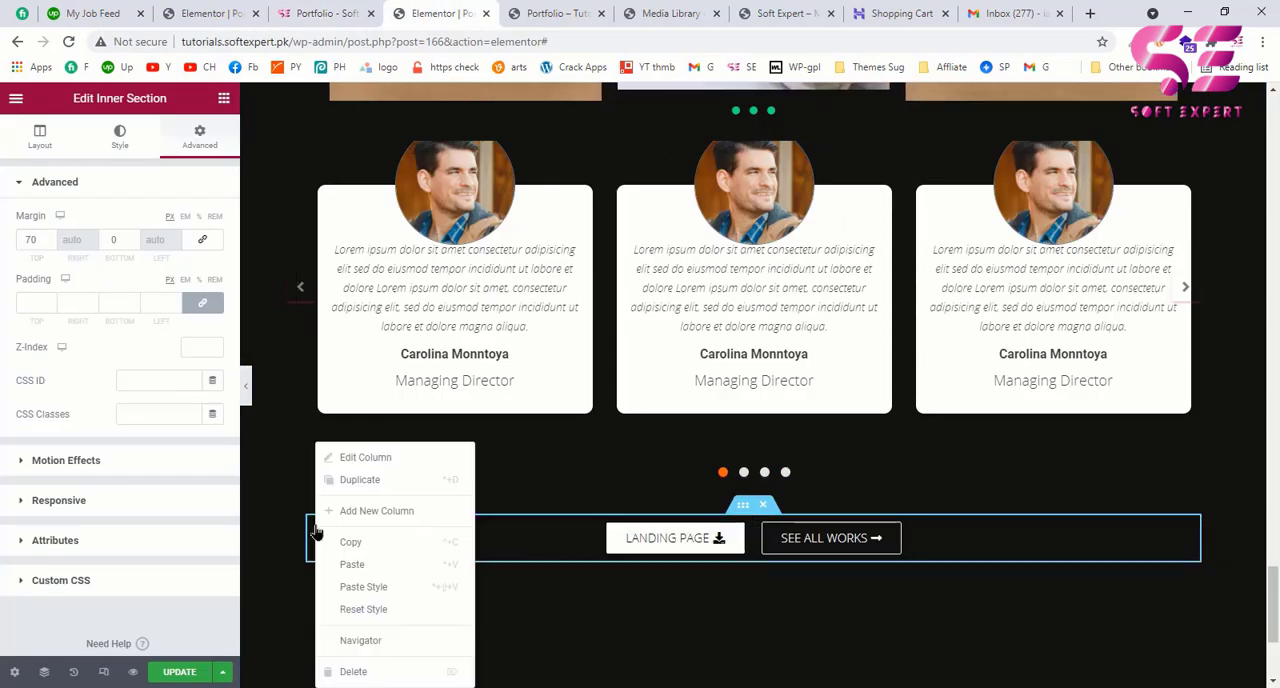
{"action": "left_click", "coordinate": [362, 676]}
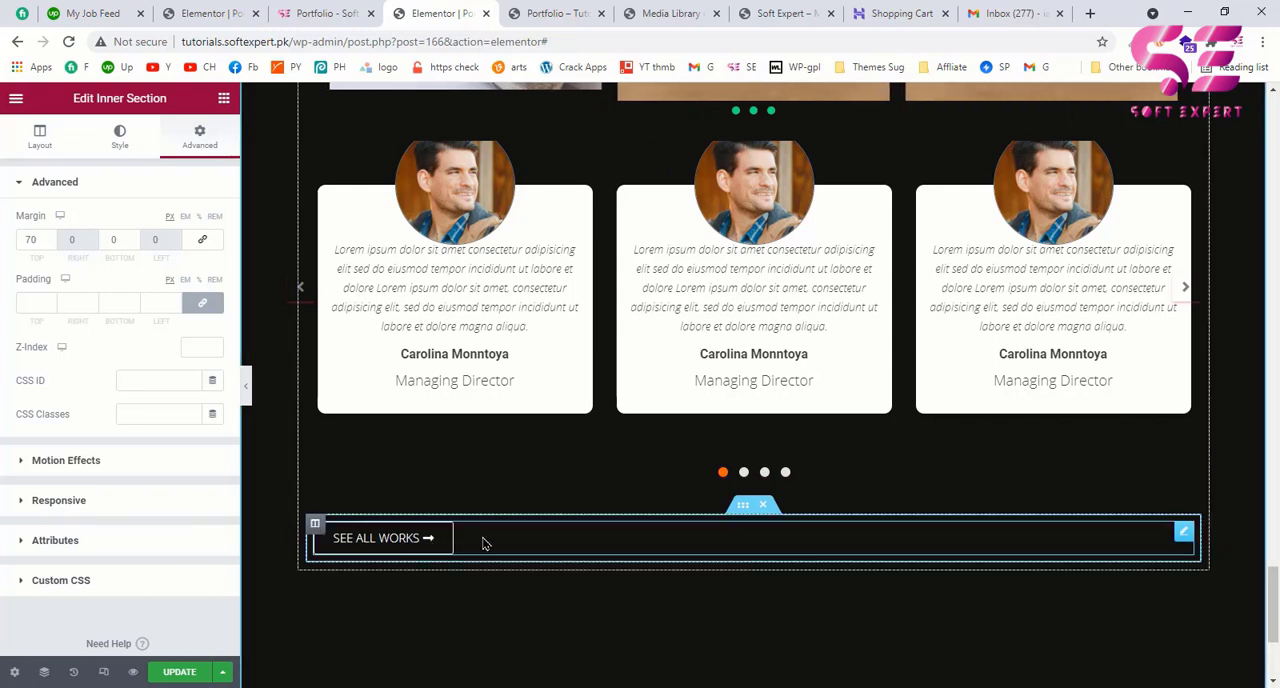
{"action": "left_click", "coordinate": [440, 538]}
{"action": "left_click", "coordinate": [170, 338]}
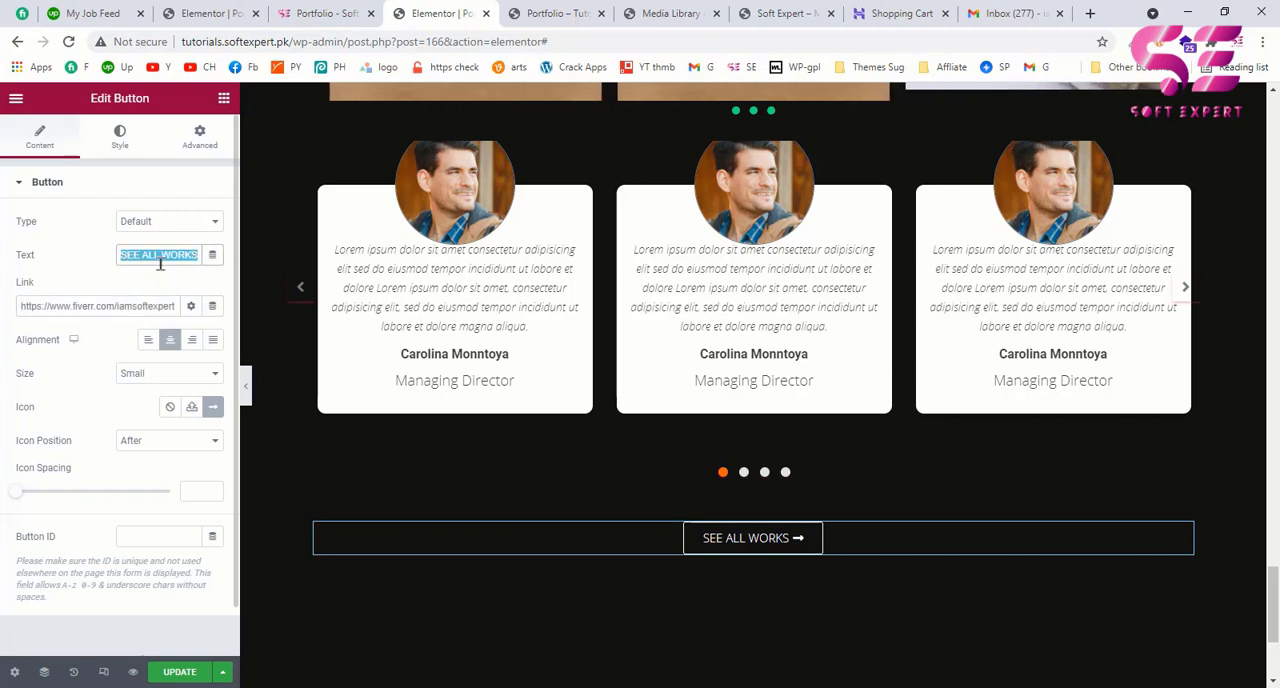
{"action": "type", "text": "VIEW"}
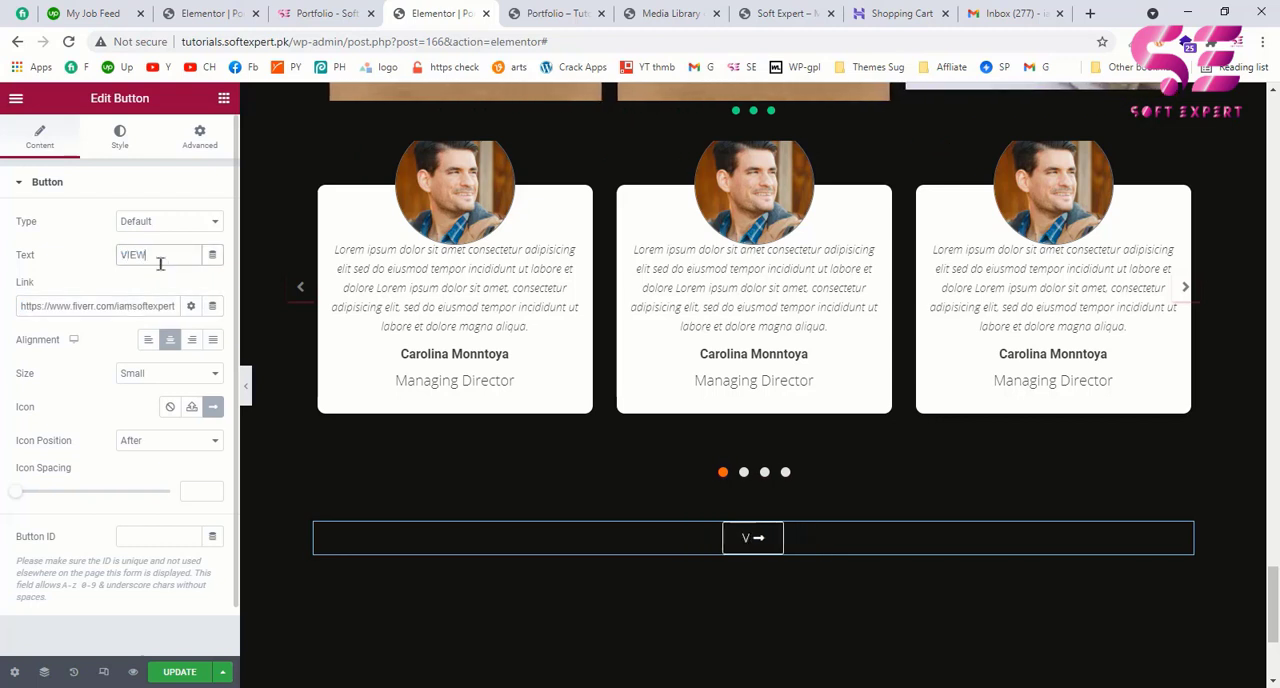
{"action": "type", "text": " ALL REVIEWS"}
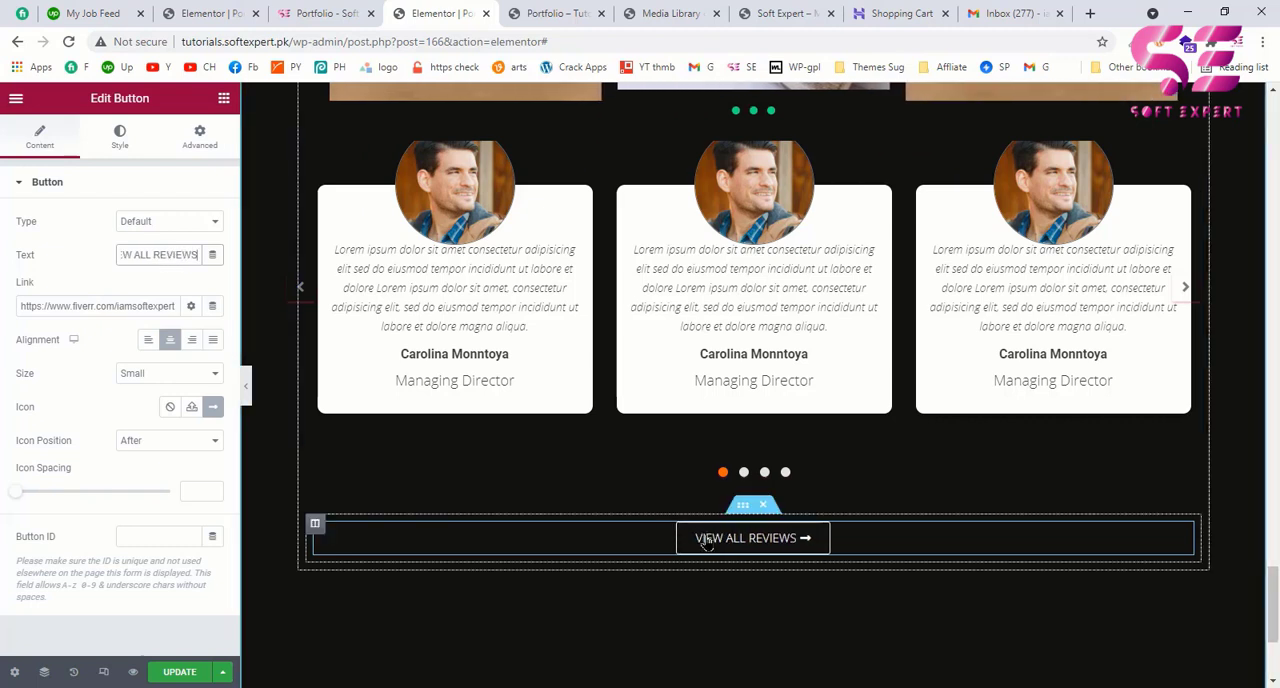
Step: Compare the finished reviews section with the example page and examine the layout of the example's contact section
{"action": "left_click", "coordinate": [297, 6]}
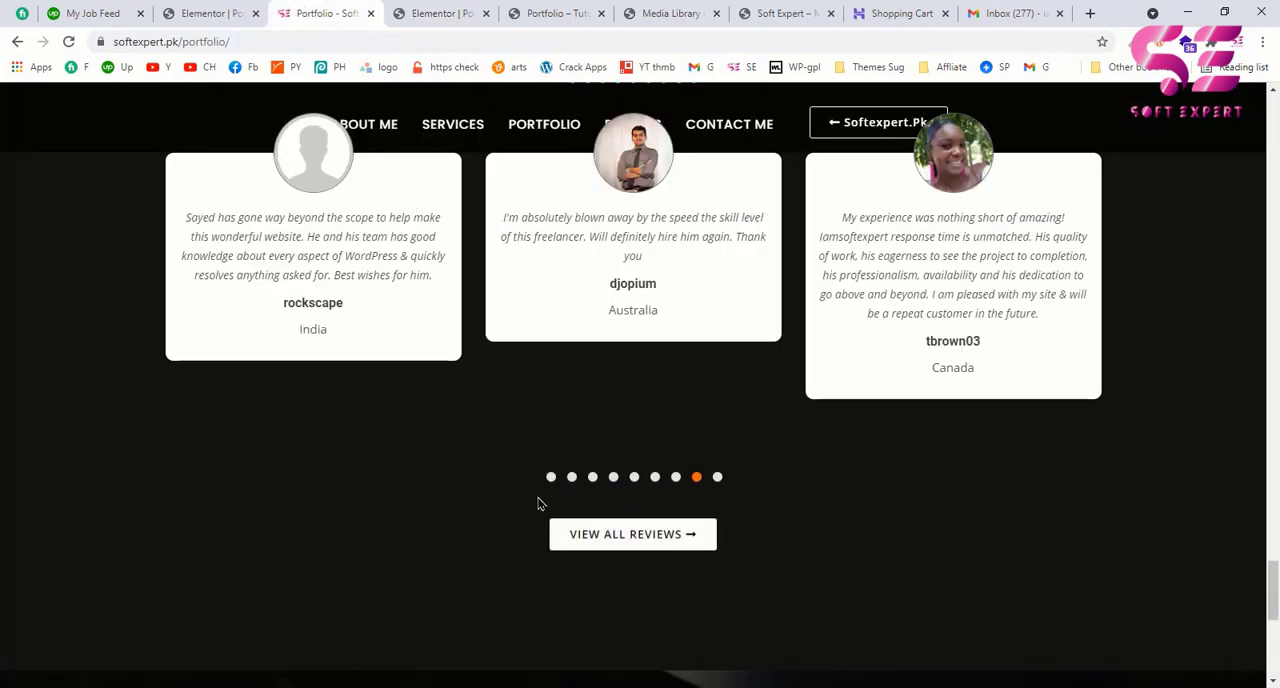
{"action": "left_click", "coordinate": [438, 6]}
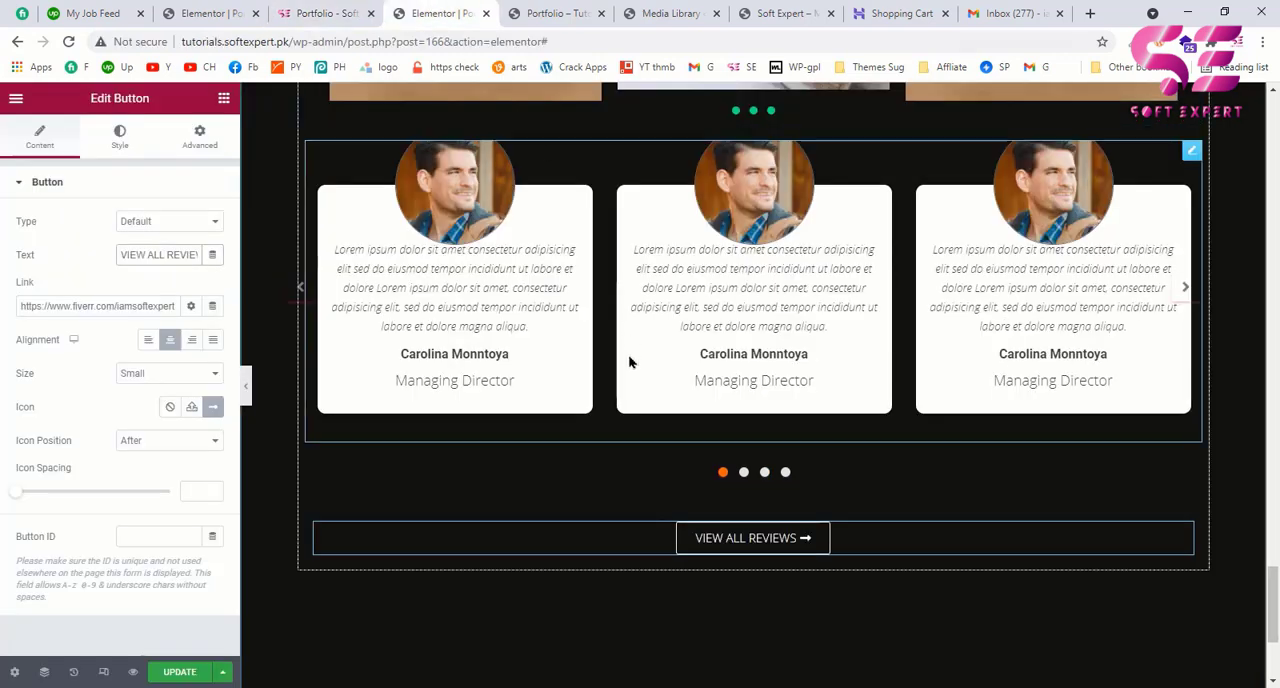
{"action": "scroll", "coordinate": [629, 362], "scroll_direction": "up", "scroll_amount": 3}
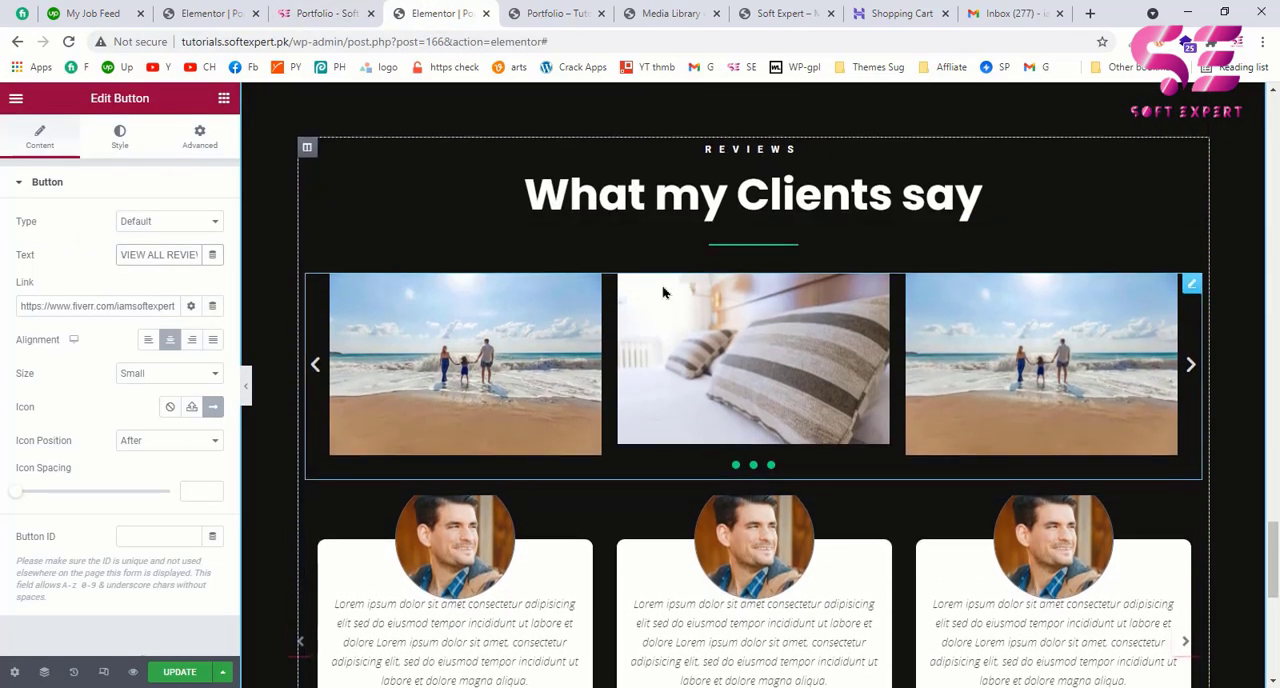
{"action": "scroll", "coordinate": [663, 289], "scroll_direction": "up", "scroll_amount": 2}
{"action": "scroll", "coordinate": [742, 313], "scroll_direction": "down", "scroll_amount": 2}
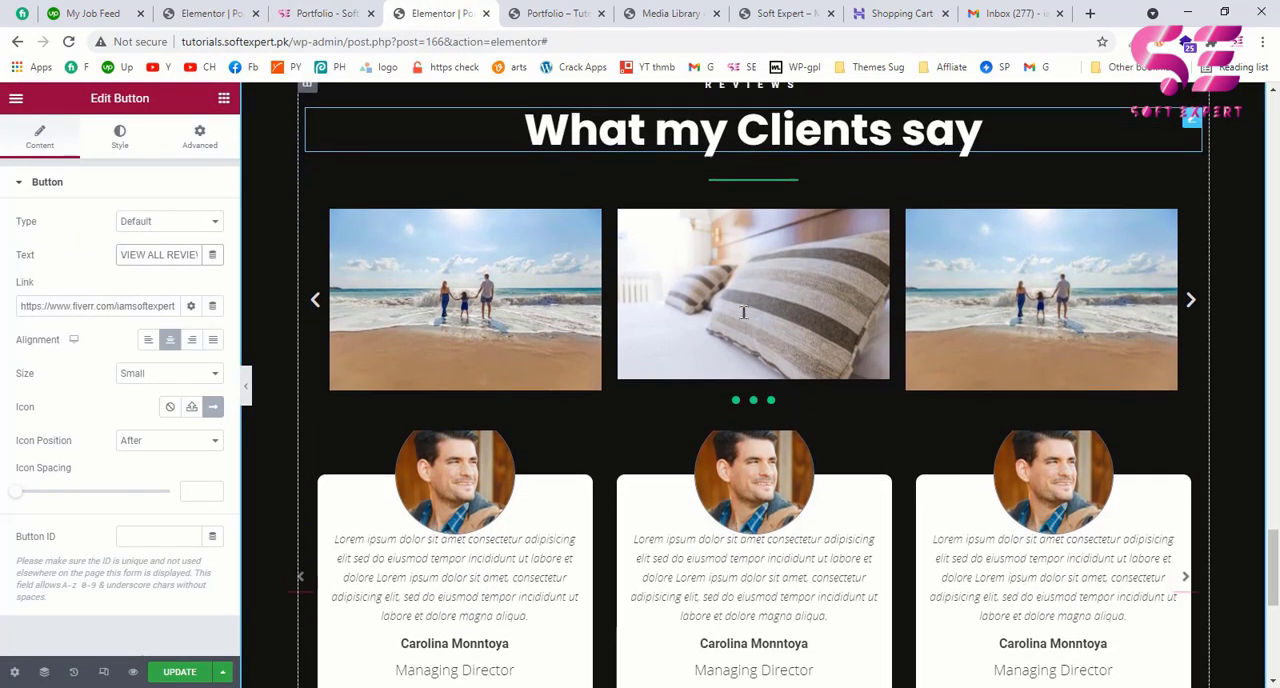
{"action": "left_click", "coordinate": [318, 13]}
{"action": "scroll", "coordinate": [606, 340], "scroll_direction": "down", "scroll_amount": 5}
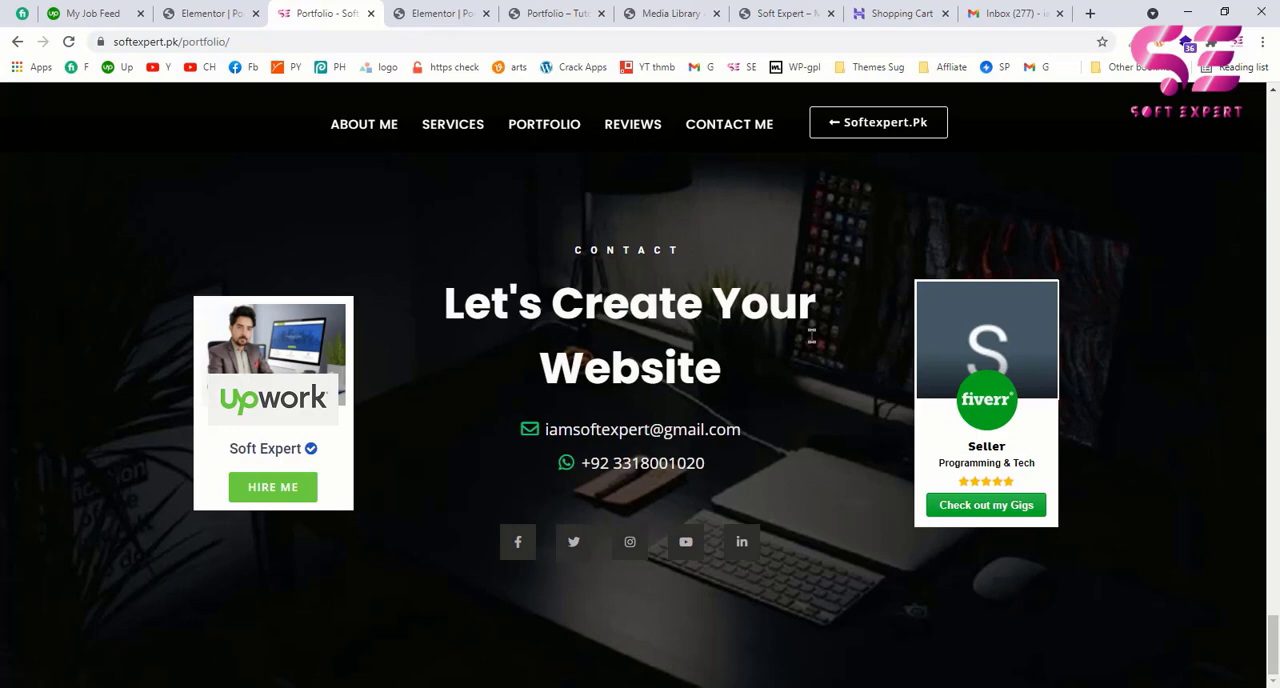
{"action": "left_click", "coordinate": [449, 8]}
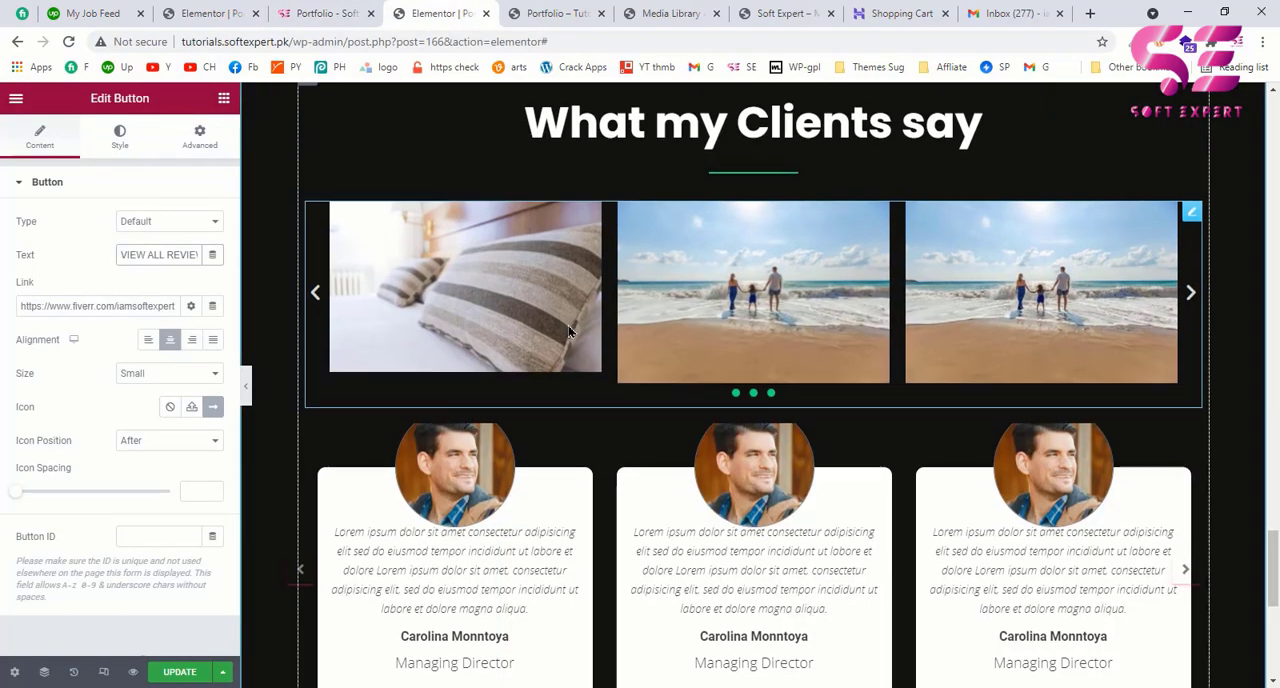
Step: Copy the entire About Me section and paste it at the end of the page, below the reviews section
{"action": "scroll", "coordinate": [568, 325], "scroll_direction": "down", "scroll_amount": 5}
{"action": "scroll", "coordinate": [568, 332], "scroll_direction": "up", "scroll_amount": 15}
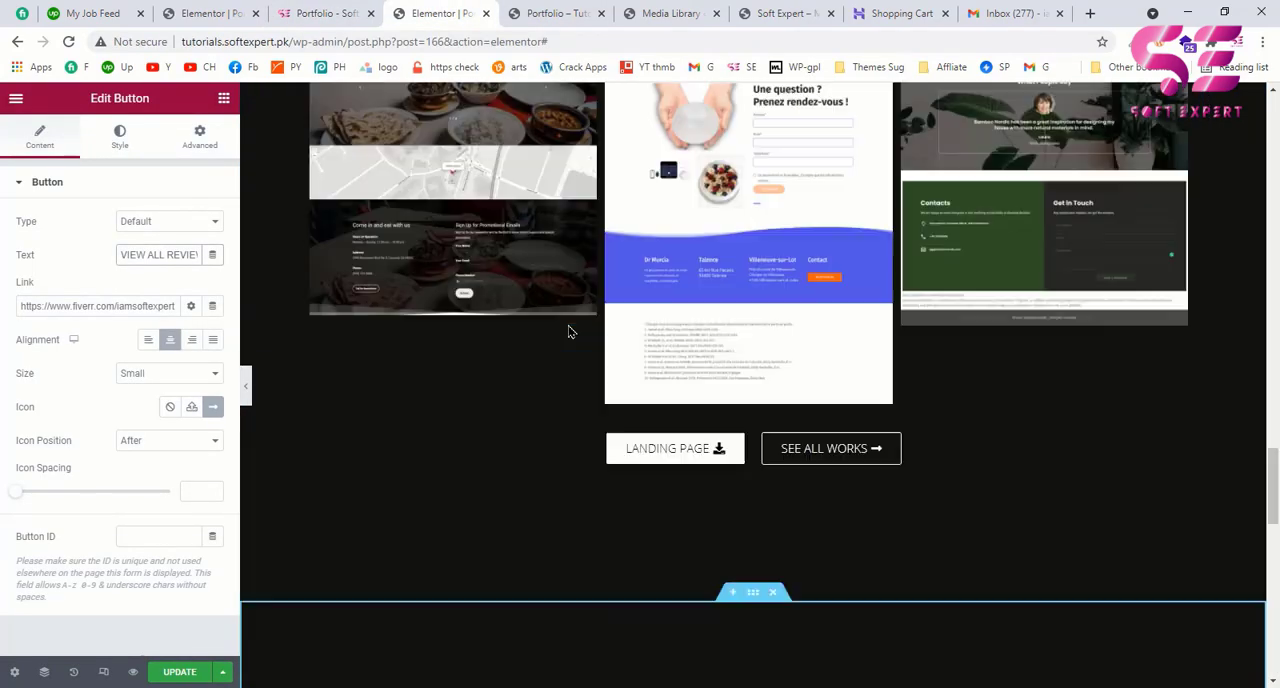
{"action": "scroll", "coordinate": [568, 332], "scroll_direction": "up", "scroll_amount": 10}
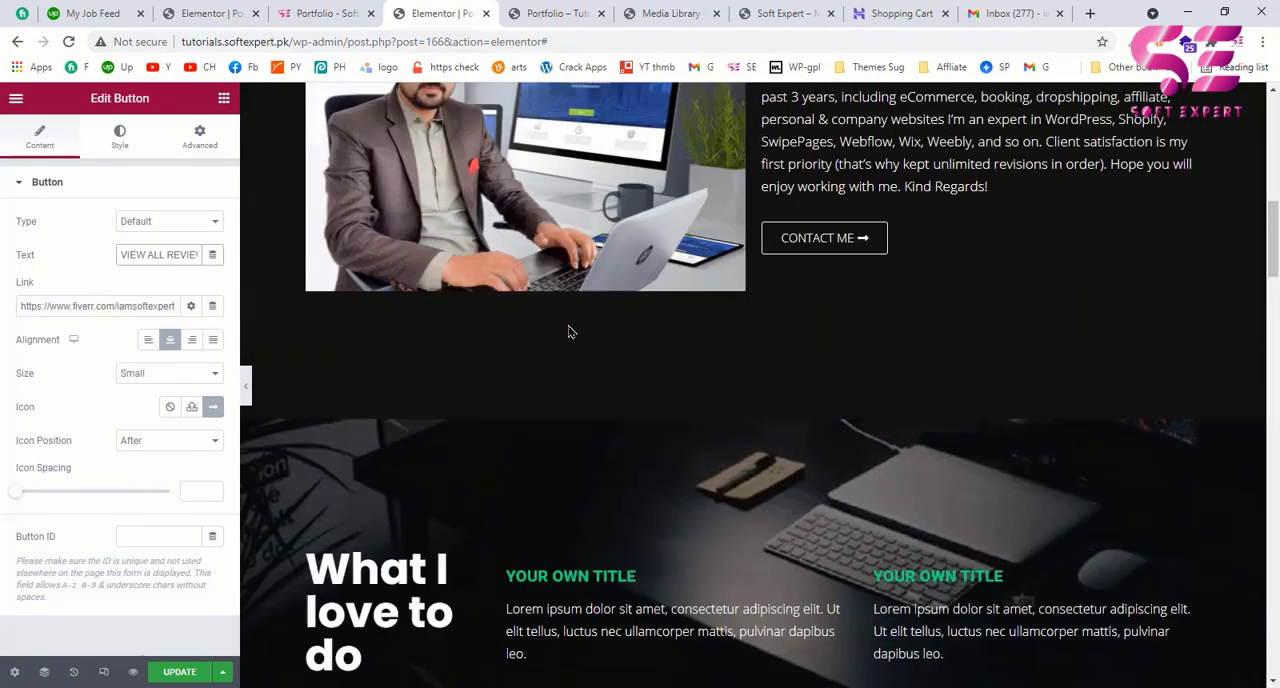
{"action": "scroll", "coordinate": [731, 323], "scroll_direction": "up", "scroll_amount": 1}
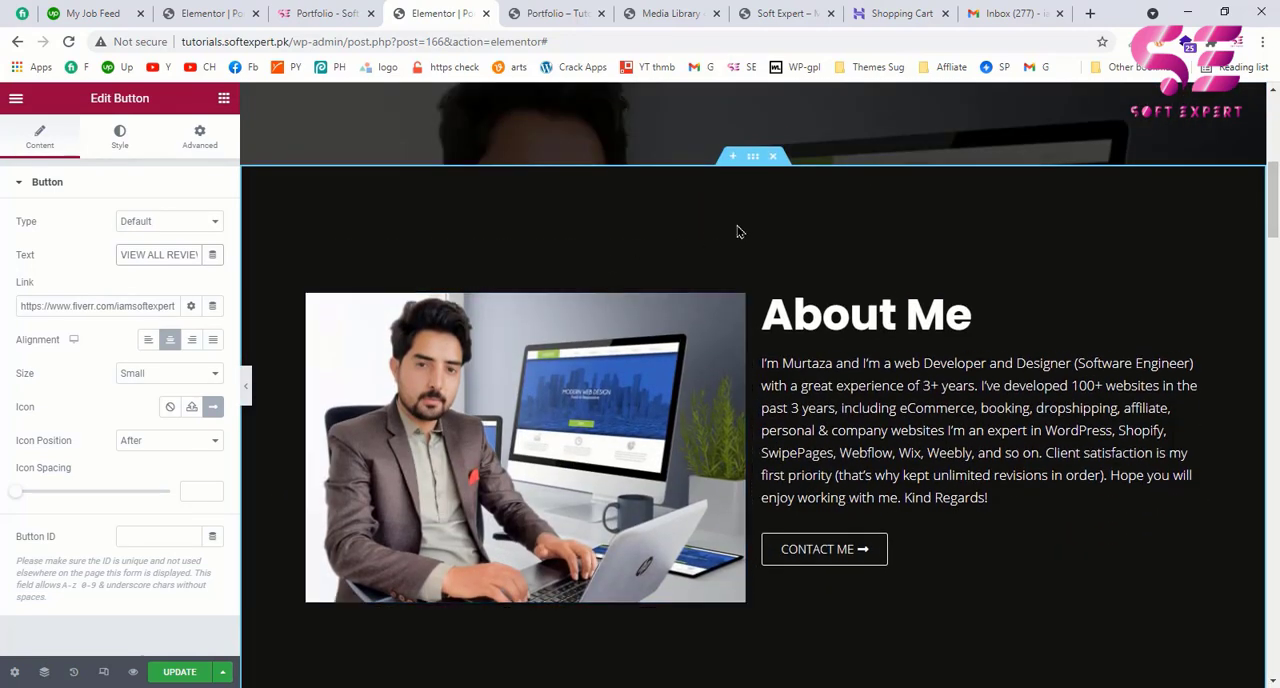
{"action": "right_click", "coordinate": [753, 160]}
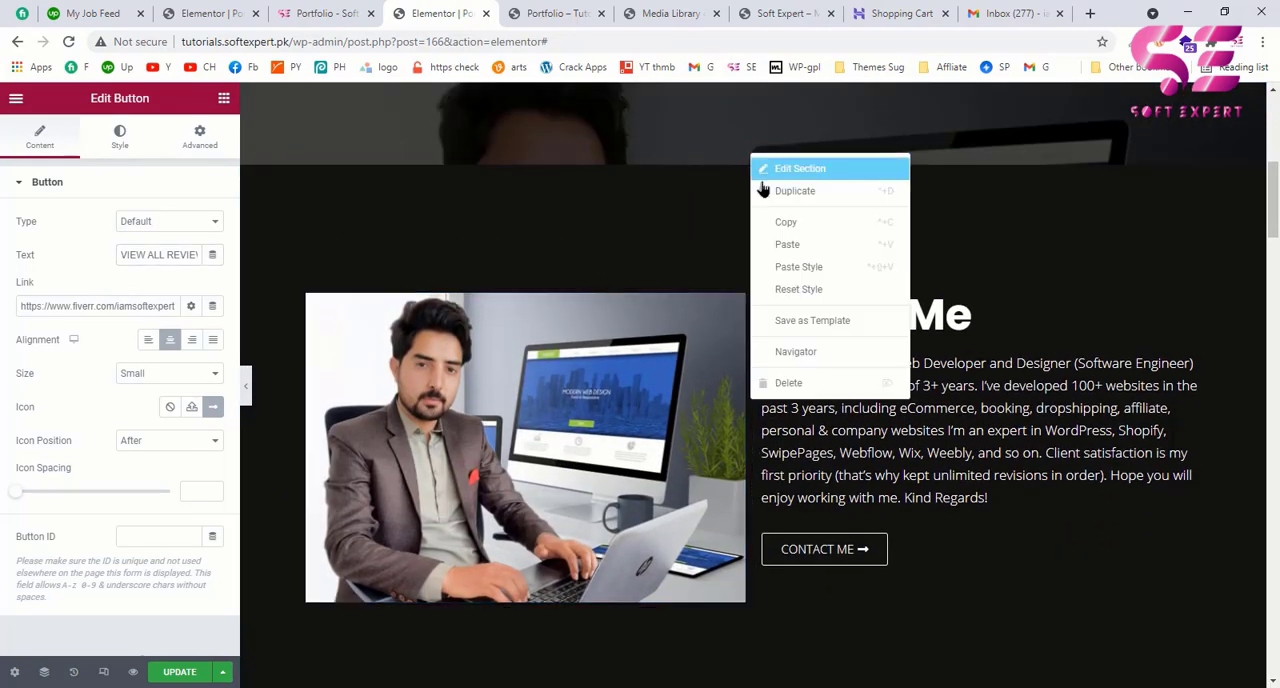
{"action": "left_click", "coordinate": [776, 222]}
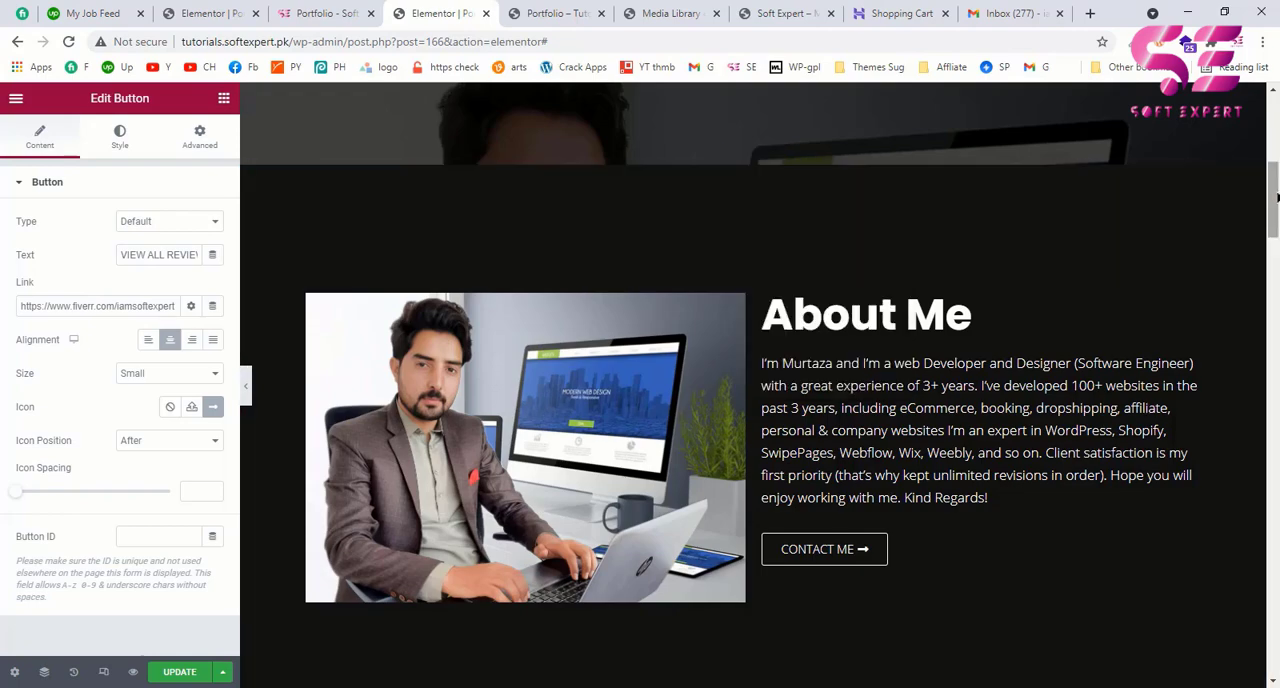
{"action": "left_click_drag", "start_coordinate": [1276, 197], "coordinate": [1276, 625]}
{"action": "scroll", "coordinate": [722, 513], "scroll_direction": "down", "scroll_amount": 1}
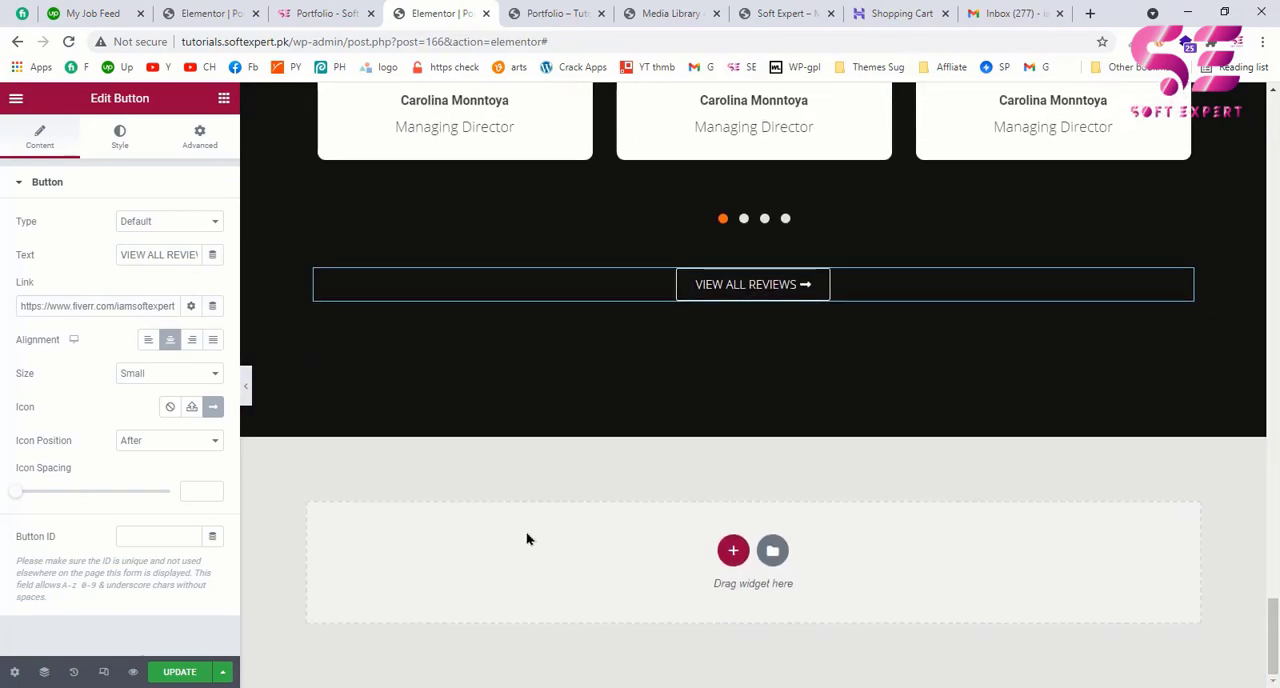
{"action": "right_click", "coordinate": [515, 530]}
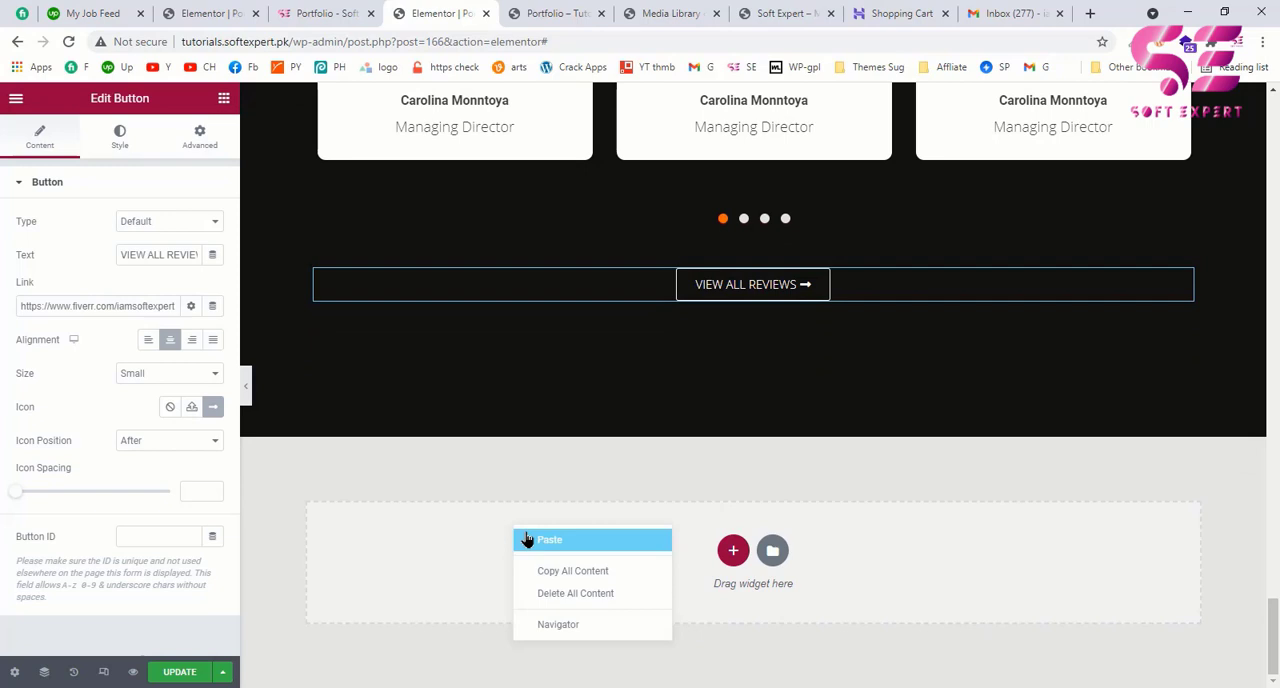
{"action": "left_click", "coordinate": [549, 540]}
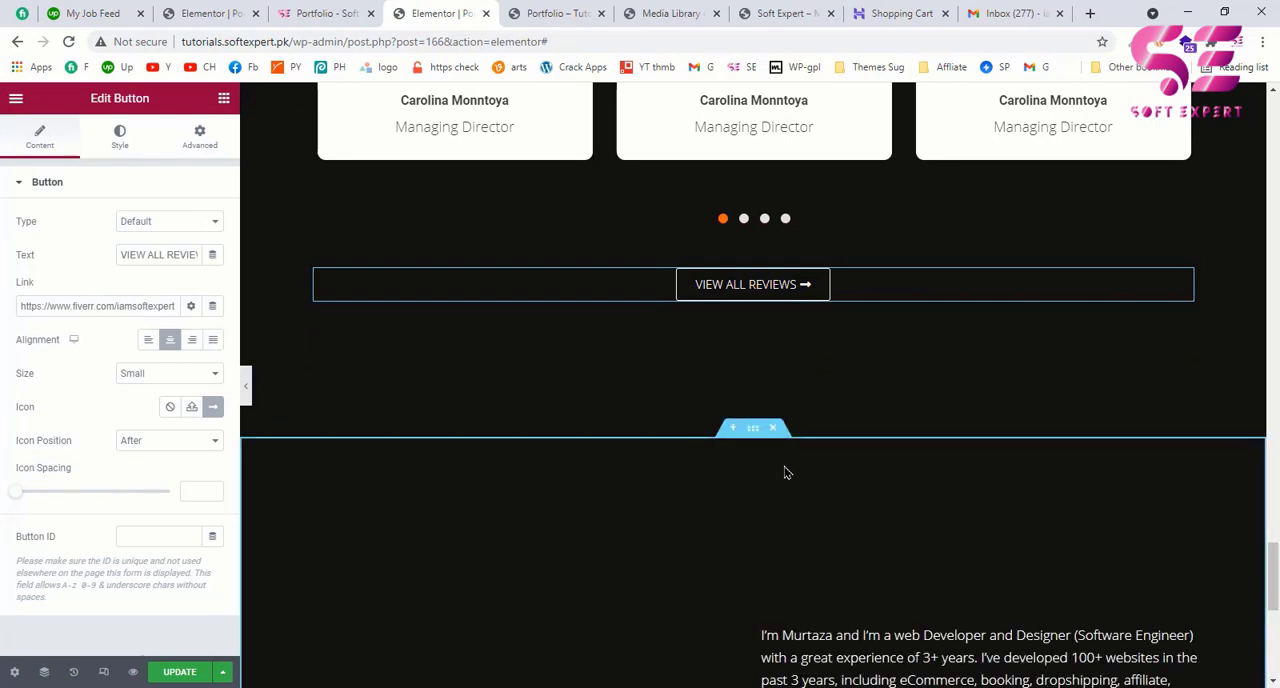
Step: Delete the pasted About Me section and paste a copy of the What I love to do section at the page's end instead
{"action": "left_click", "coordinate": [775, 430]}
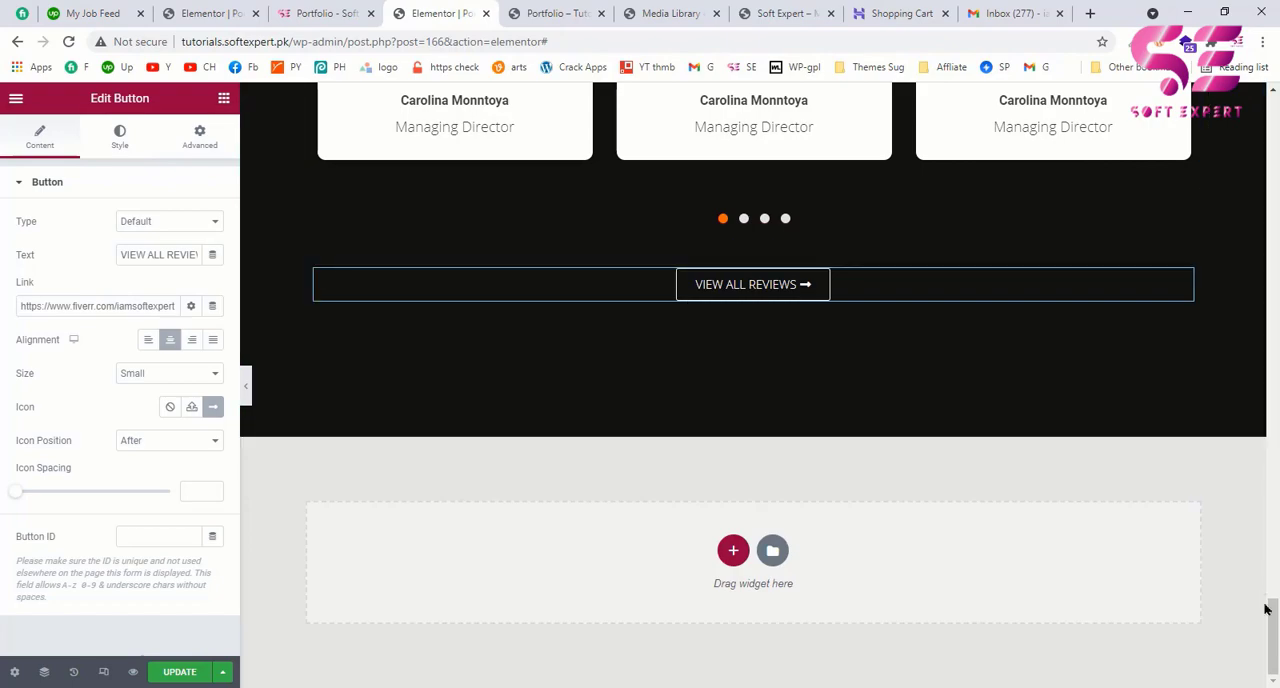
{"action": "left_click_drag", "start_coordinate": [1269, 608], "coordinate": [1257, 242]}
{"action": "scroll", "coordinate": [930, 460], "scroll_direction": "down", "scroll_amount": 2}
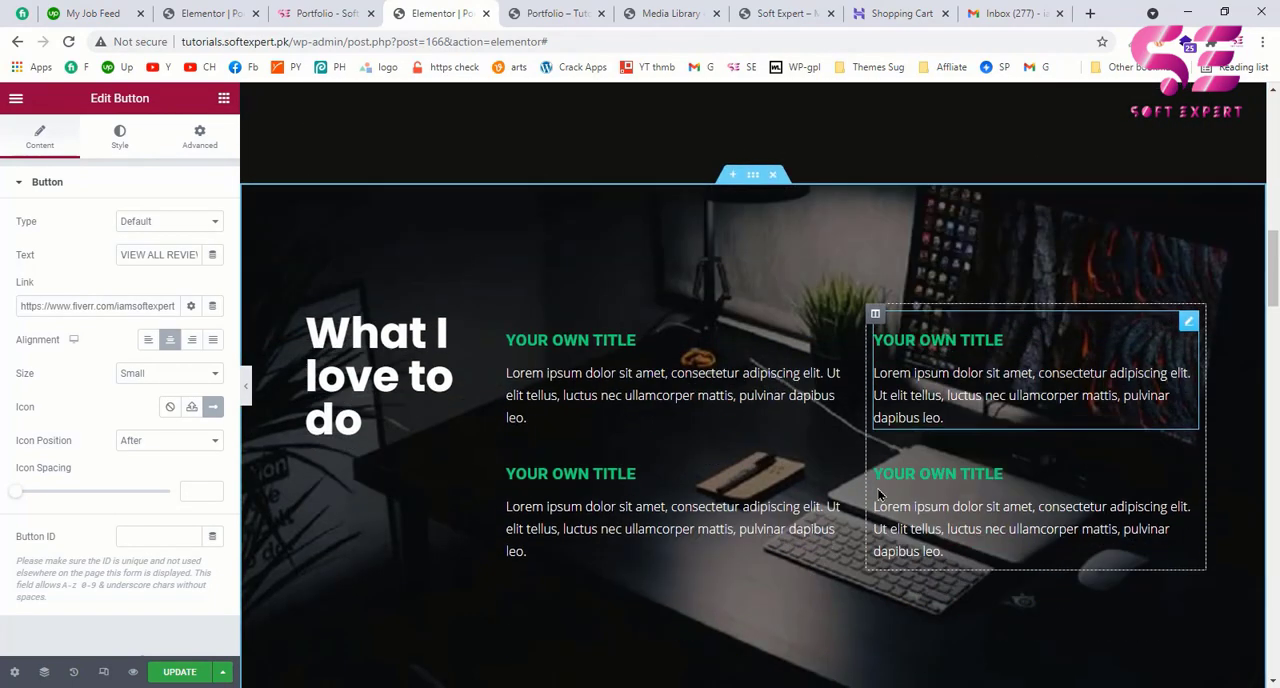
{"action": "right_click", "coordinate": [752, 168]}
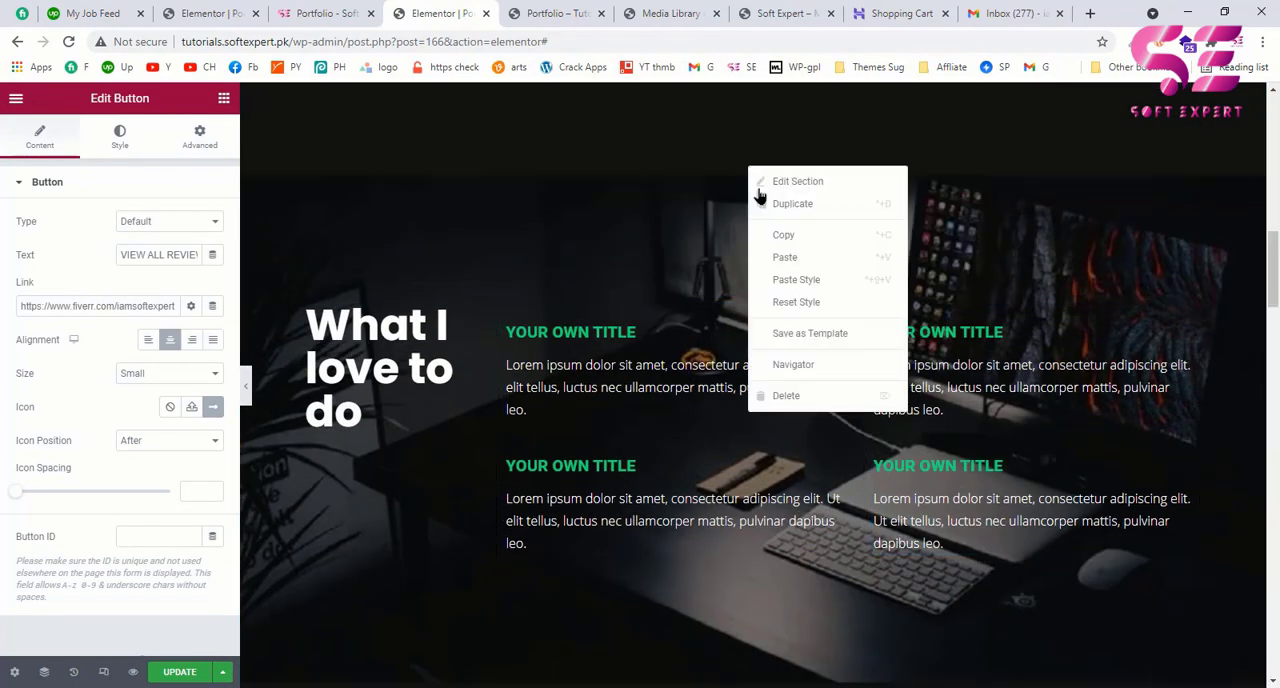
{"action": "left_click", "coordinate": [772, 237]}
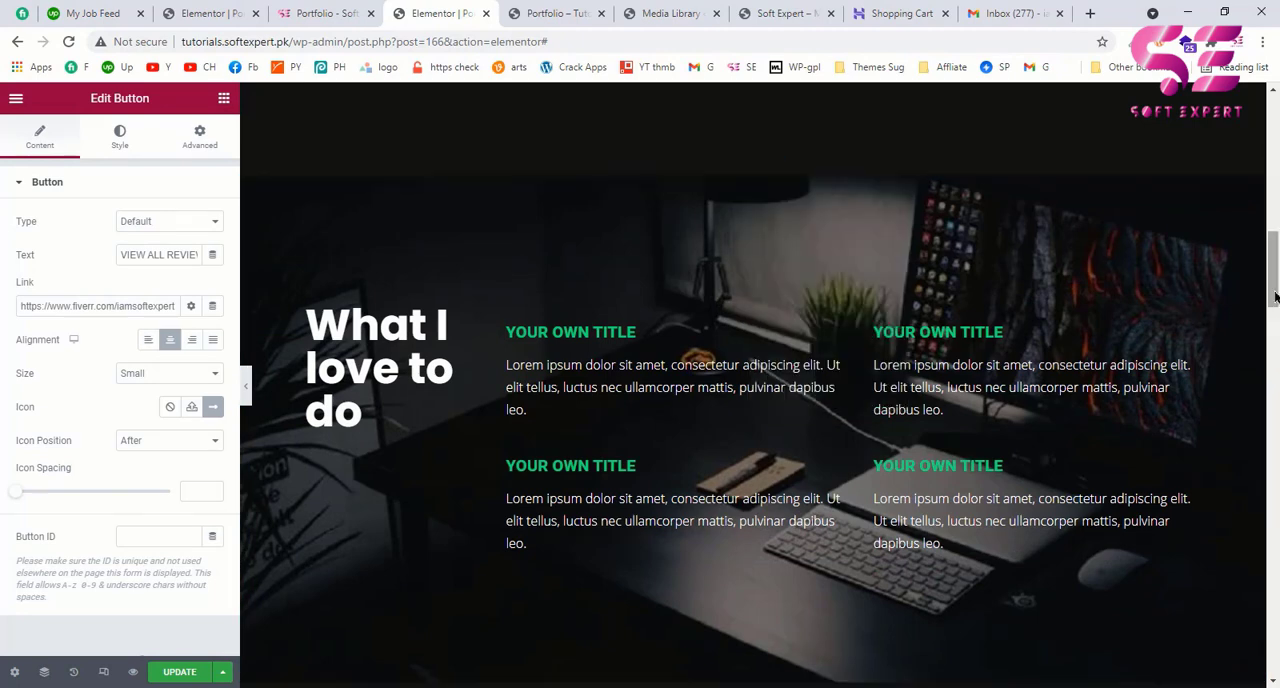
{"action": "left_click_drag", "start_coordinate": [1275, 297], "coordinate": [1273, 665]}
{"action": "right_click", "coordinate": [560, 592]}
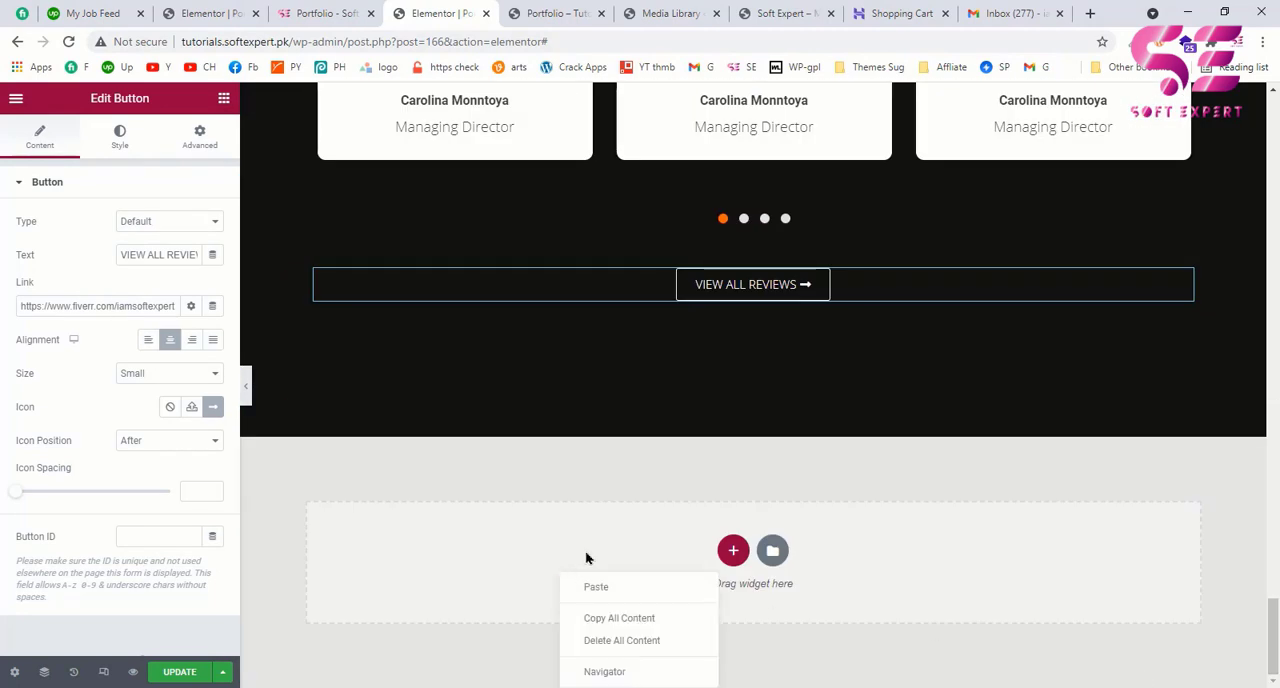
{"action": "left_click", "coordinate": [597, 590]}
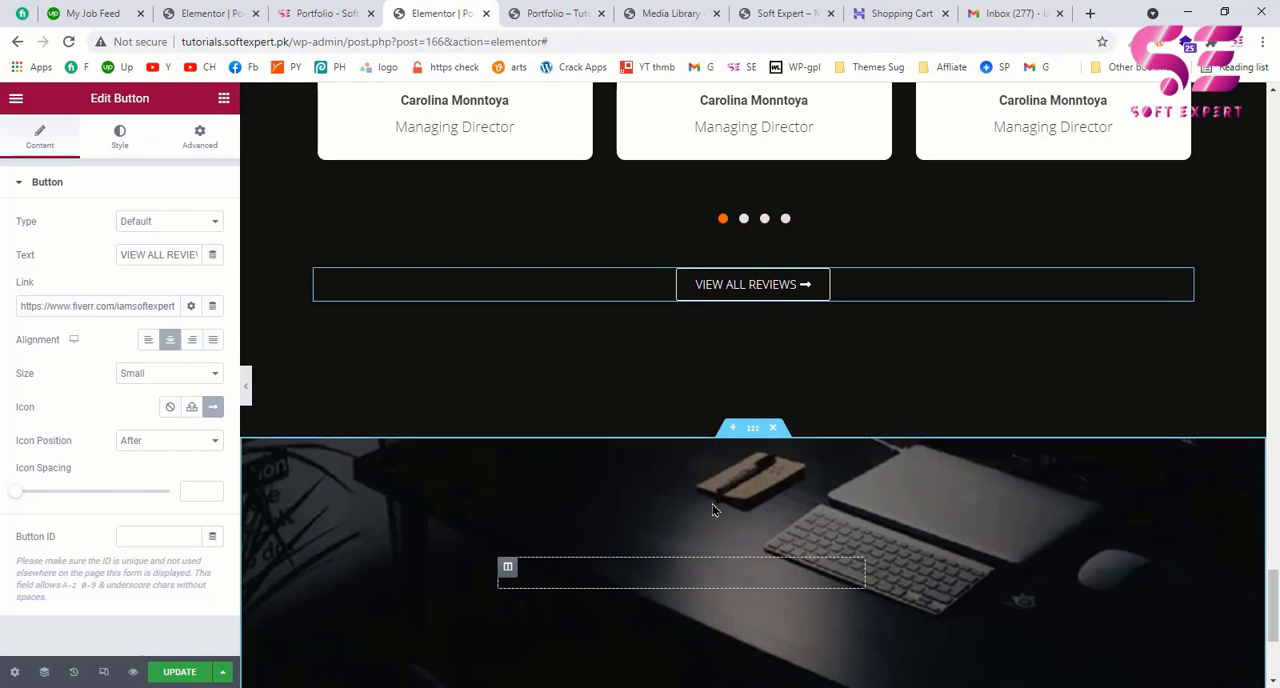
{"action": "scroll", "coordinate": [713, 510], "scroll_direction": "down", "scroll_amount": 2}
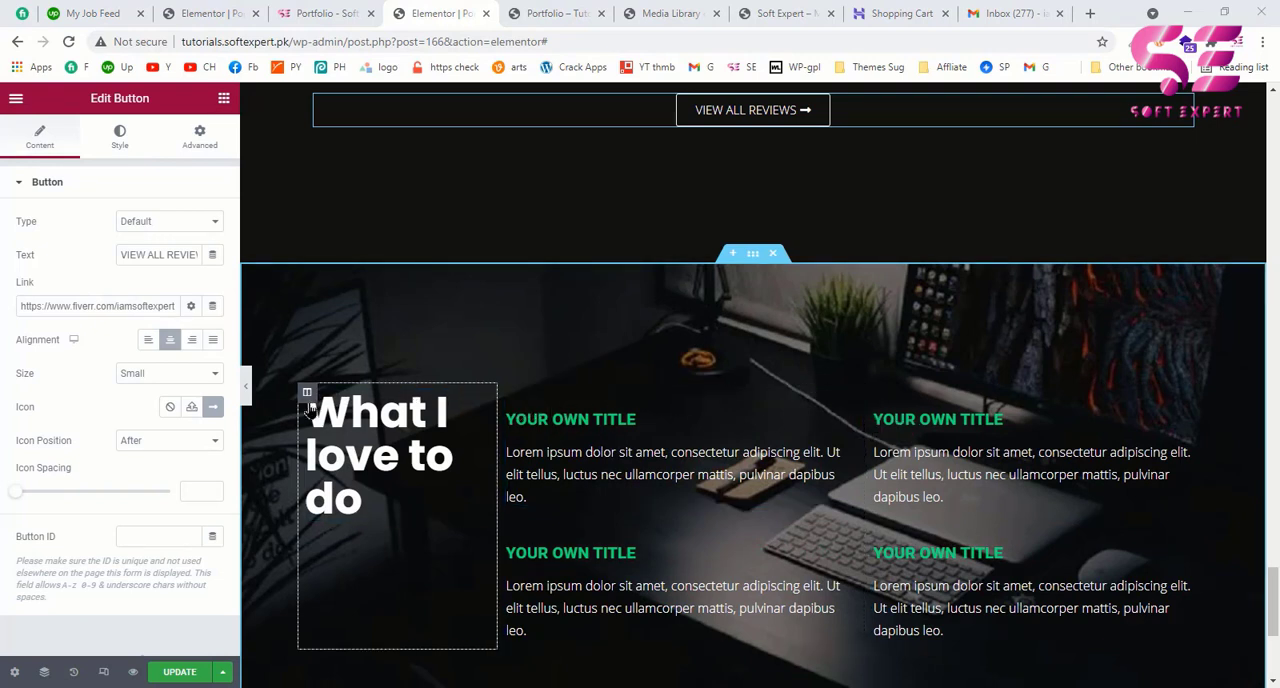
Step: Set both the first and the third column of the pasted section to a width of 22%
{"action": "left_click", "coordinate": [307, 392]}
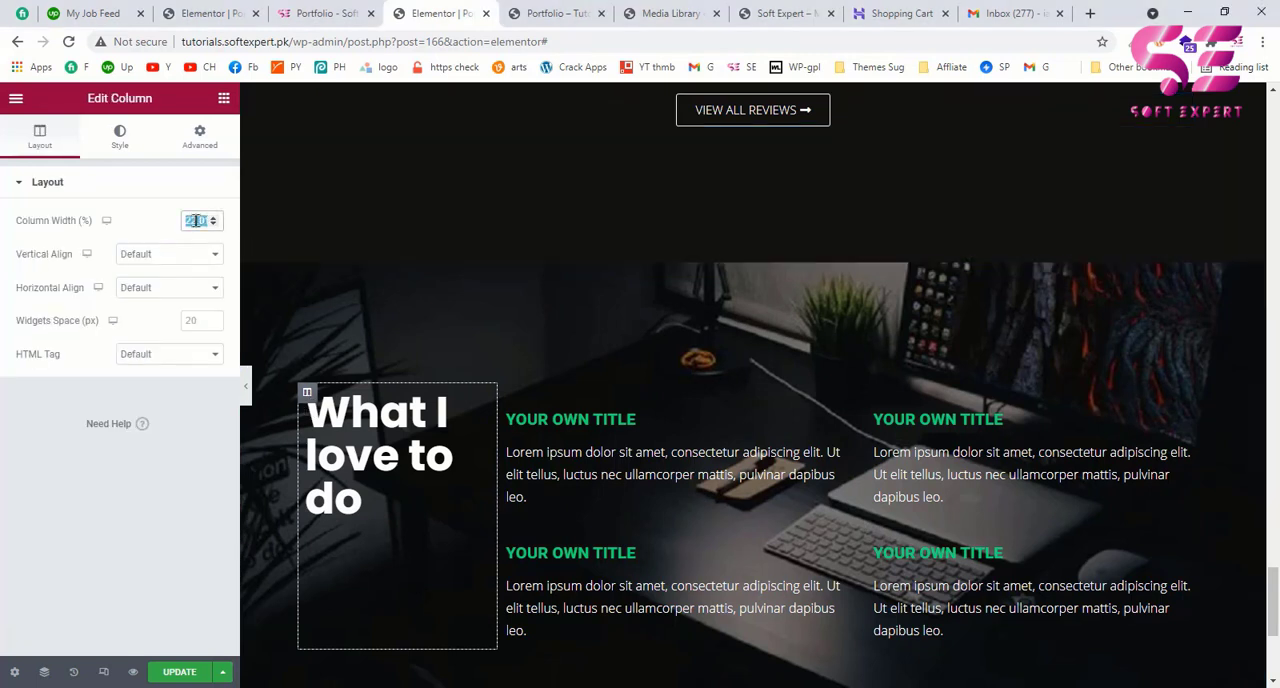
{"action": "type", "text": "22"}
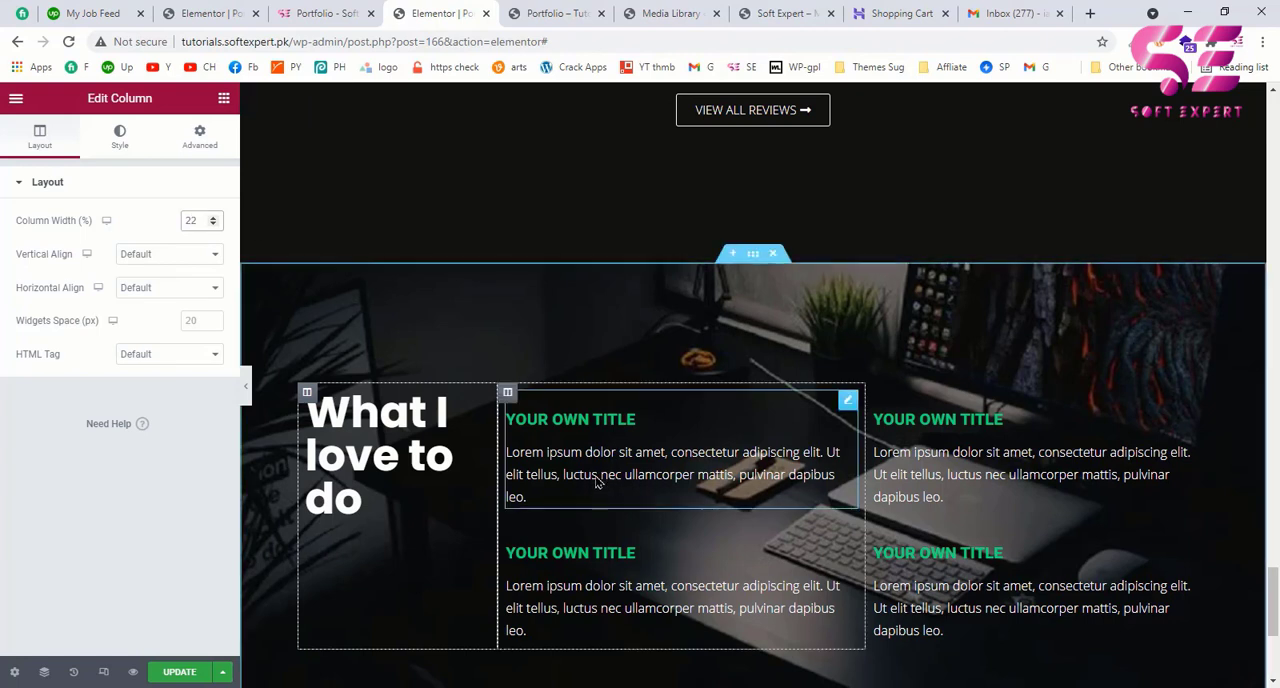
{"action": "left_click", "coordinate": [508, 392]}
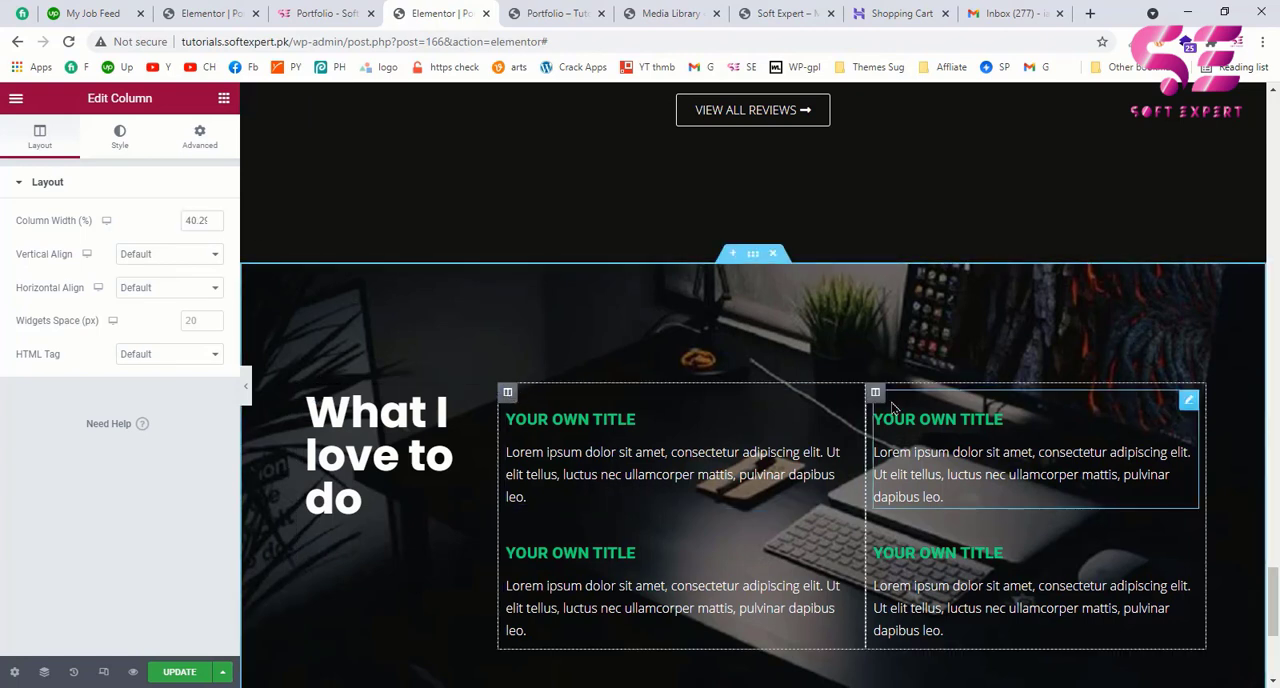
{"action": "left_click", "coordinate": [875, 393]}
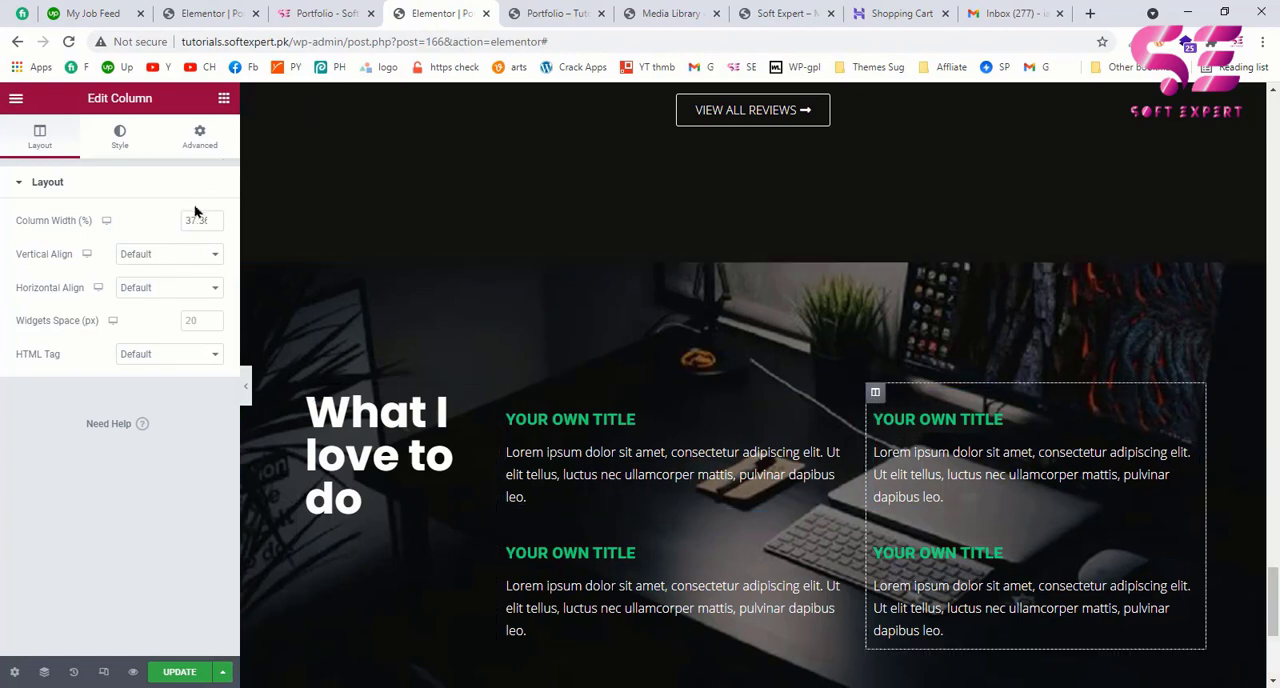
{"action": "type", "text": "22"}
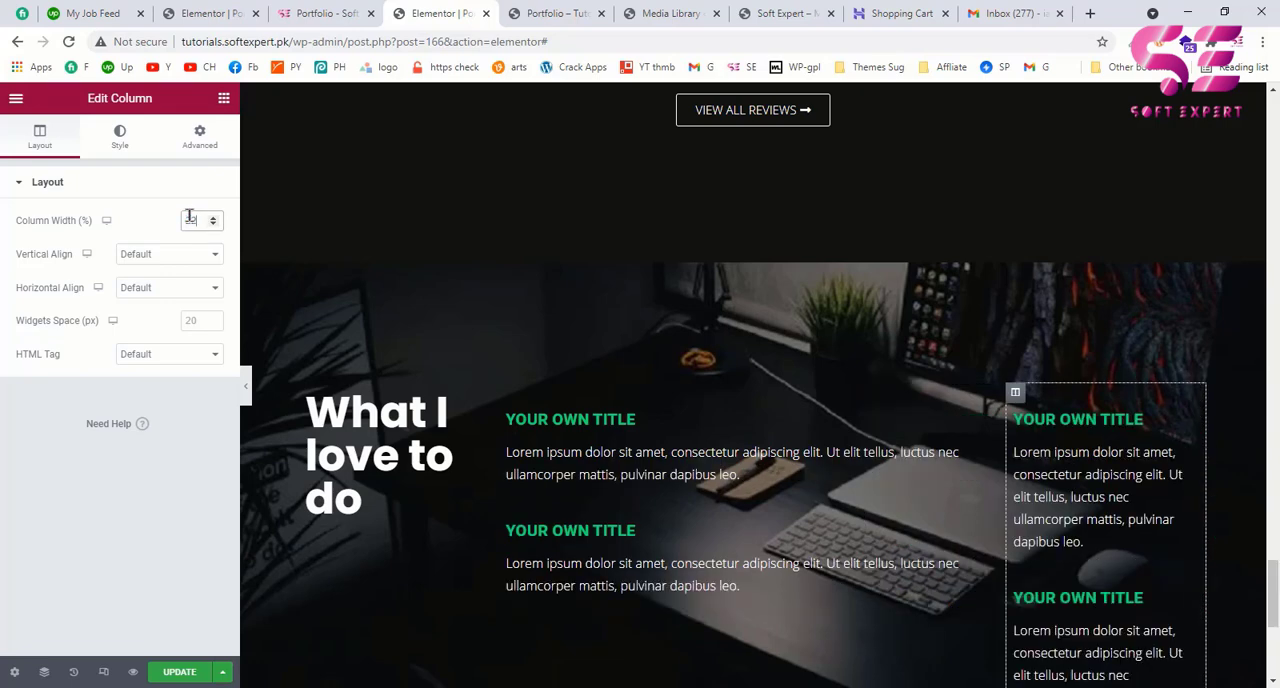
Step: Delete all four YOUR OWN TITLE icon boxes from the middle and last columns of the pasted section
{"action": "scroll", "coordinate": [690, 445], "scroll_direction": "down", "scroll_amount": 2}
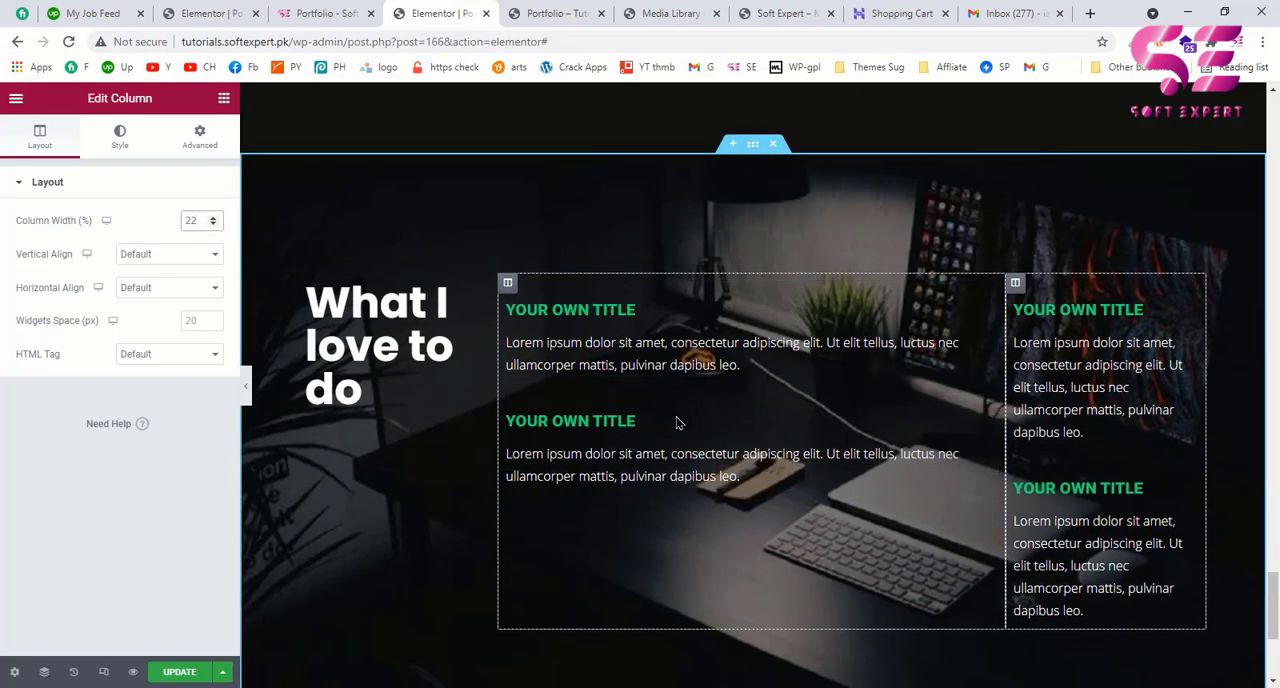
{"action": "right_click", "coordinate": [651, 342]}
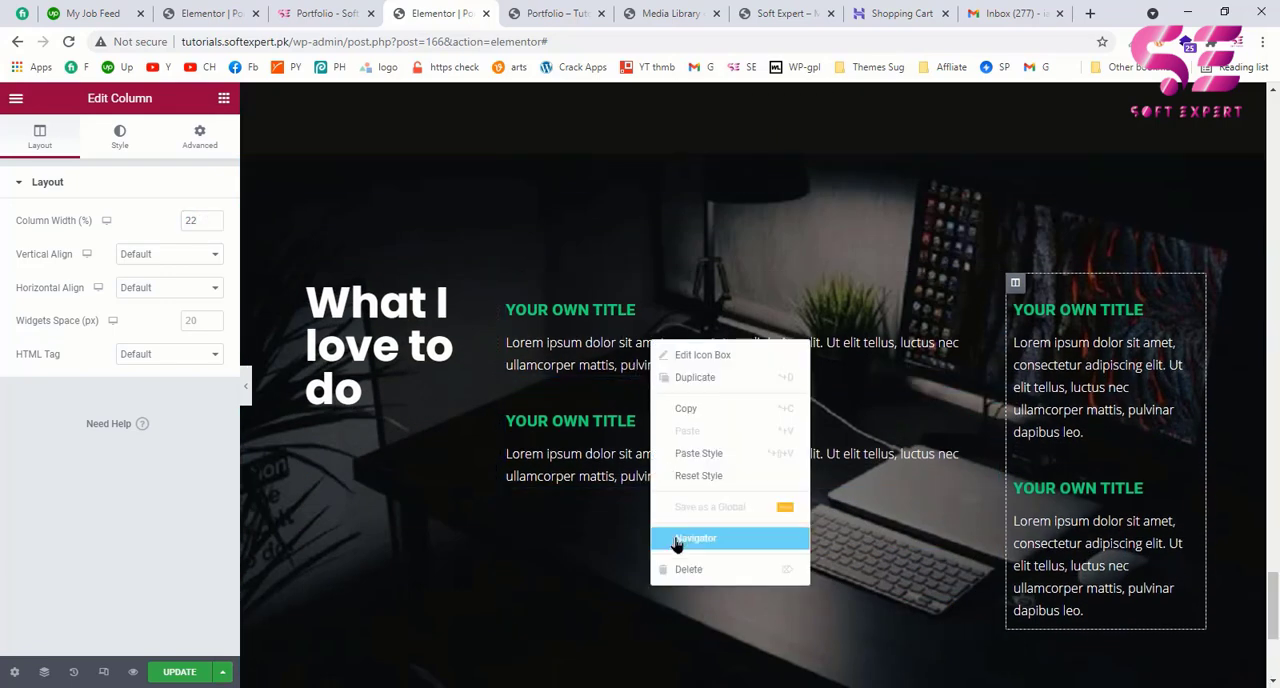
{"action": "left_click", "coordinate": [674, 570]}
{"action": "right_click", "coordinate": [586, 312]}
{"action": "left_click", "coordinate": [620, 540]}
{"action": "right_click", "coordinate": [1090, 308]}
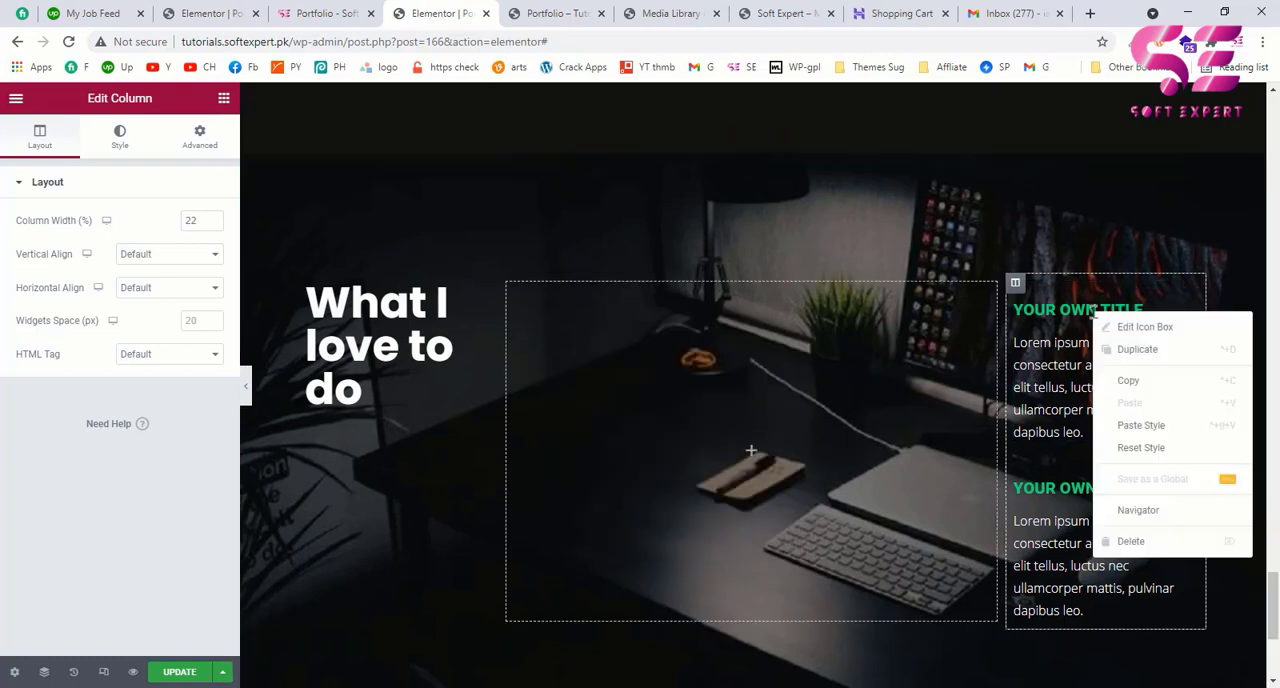
{"action": "left_click", "coordinate": [1066, 538]}
{"action": "right_click", "coordinate": [1034, 335]}
{"action": "left_click", "coordinate": [1064, 574]}
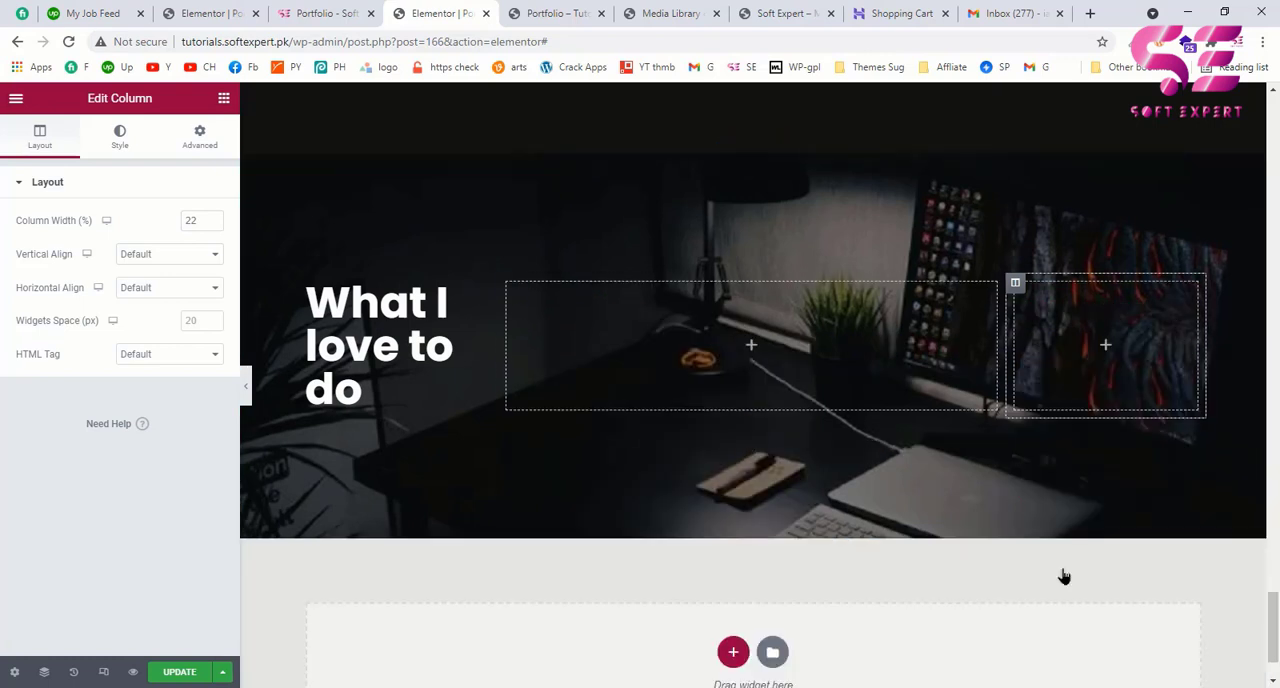
Step: Move the What I love to do heading into the pasted section's middle column and centre-align it
{"action": "left_click", "coordinate": [476, 295]}
{"action": "left_click_drag", "start_coordinate": [476, 295], "coordinate": [586, 298]}
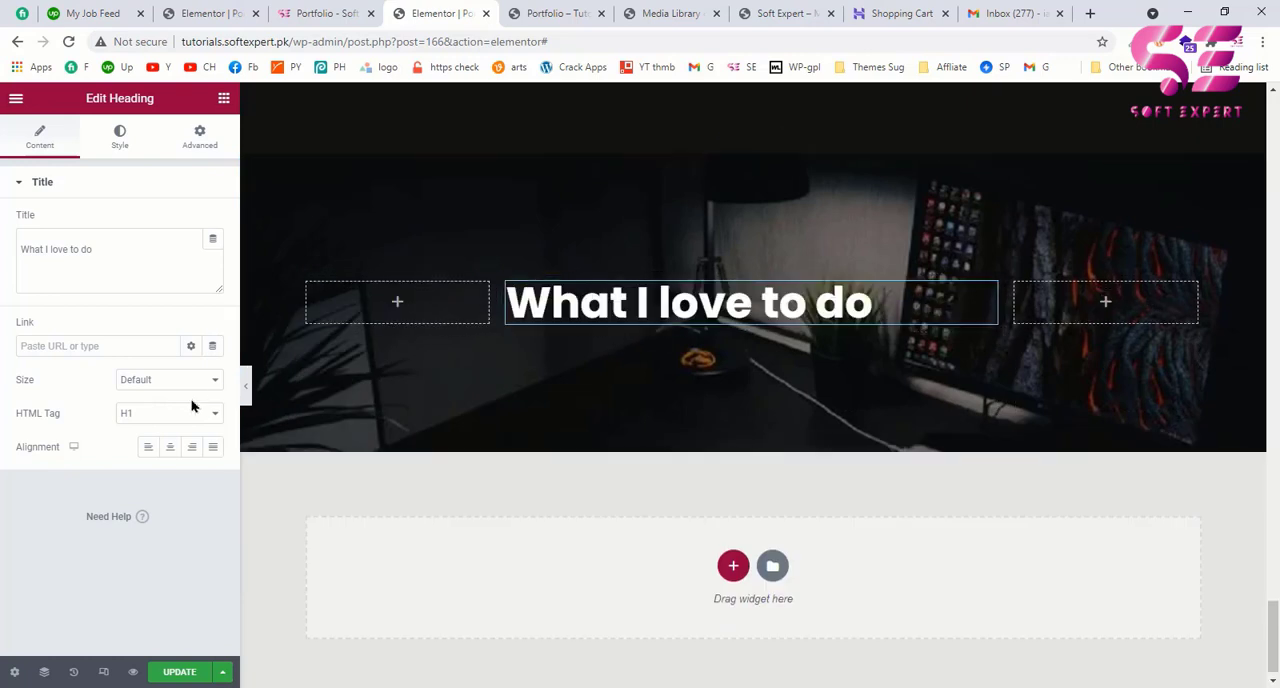
{"action": "left_click", "coordinate": [170, 447]}
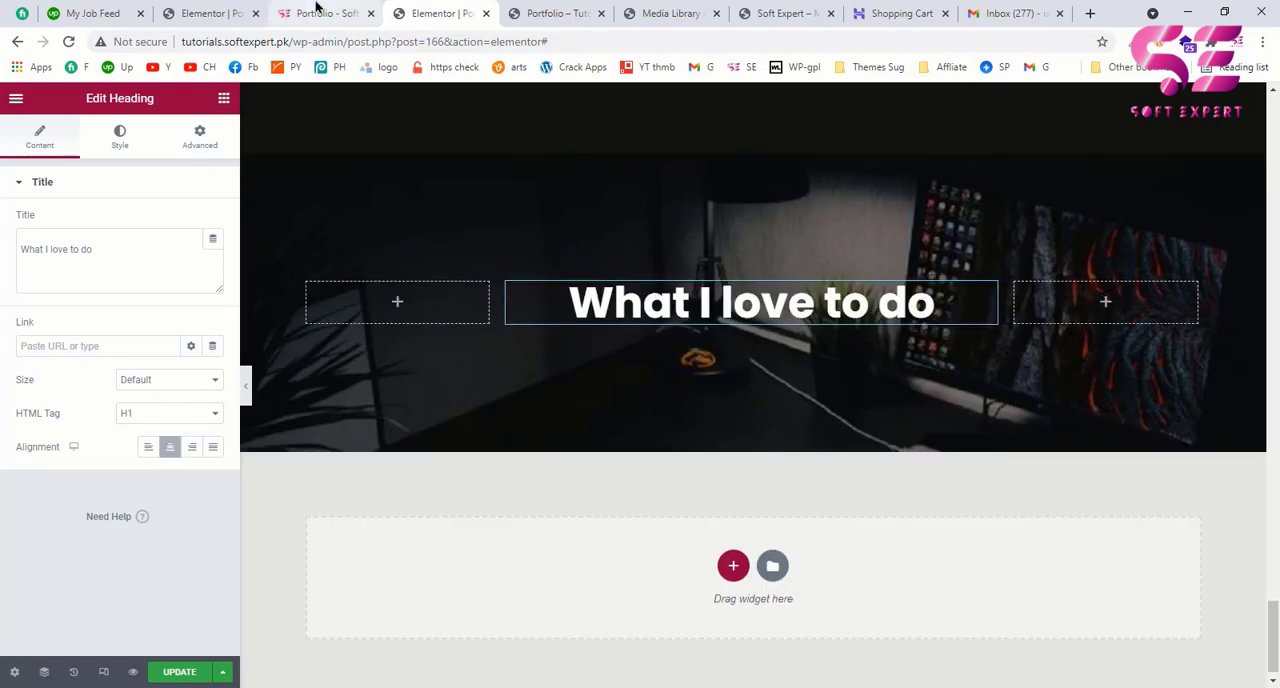
Step: Copy the contact heading from the example page and replace the moved heading's title with Let's Create Your Website
{"action": "left_click", "coordinate": [316, 9]}
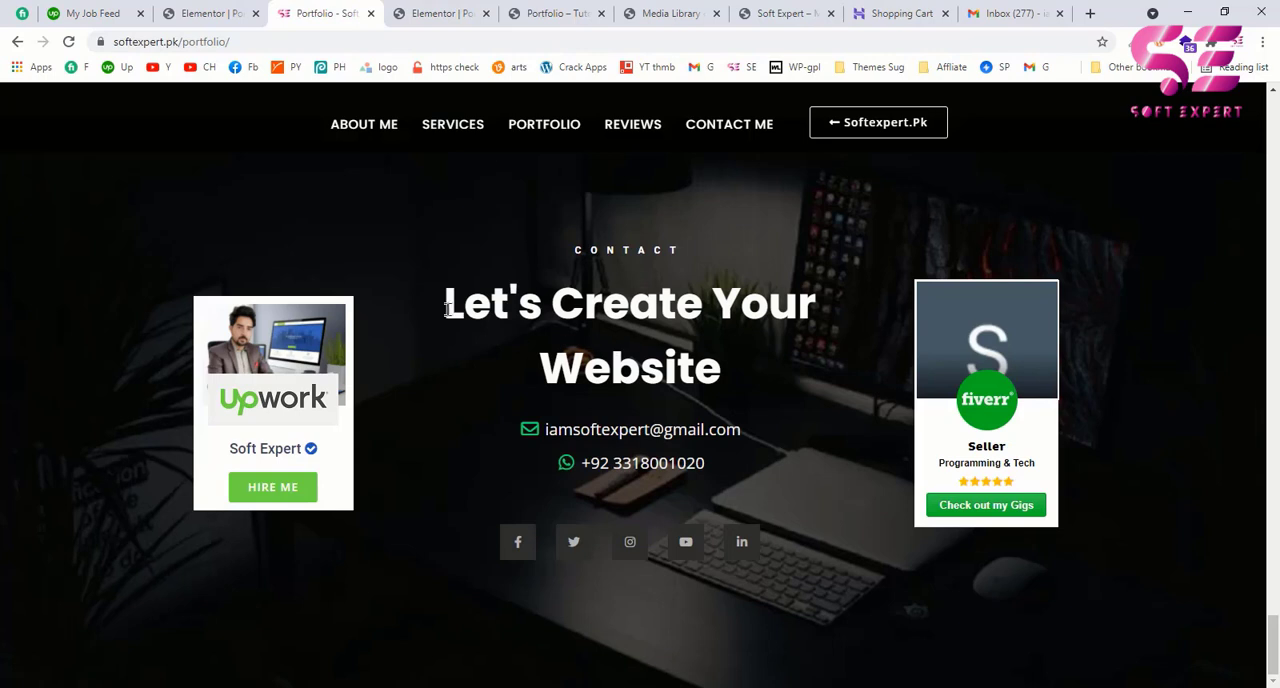
{"action": "left_click_drag", "start_coordinate": [447, 310], "coordinate": [750, 361]}
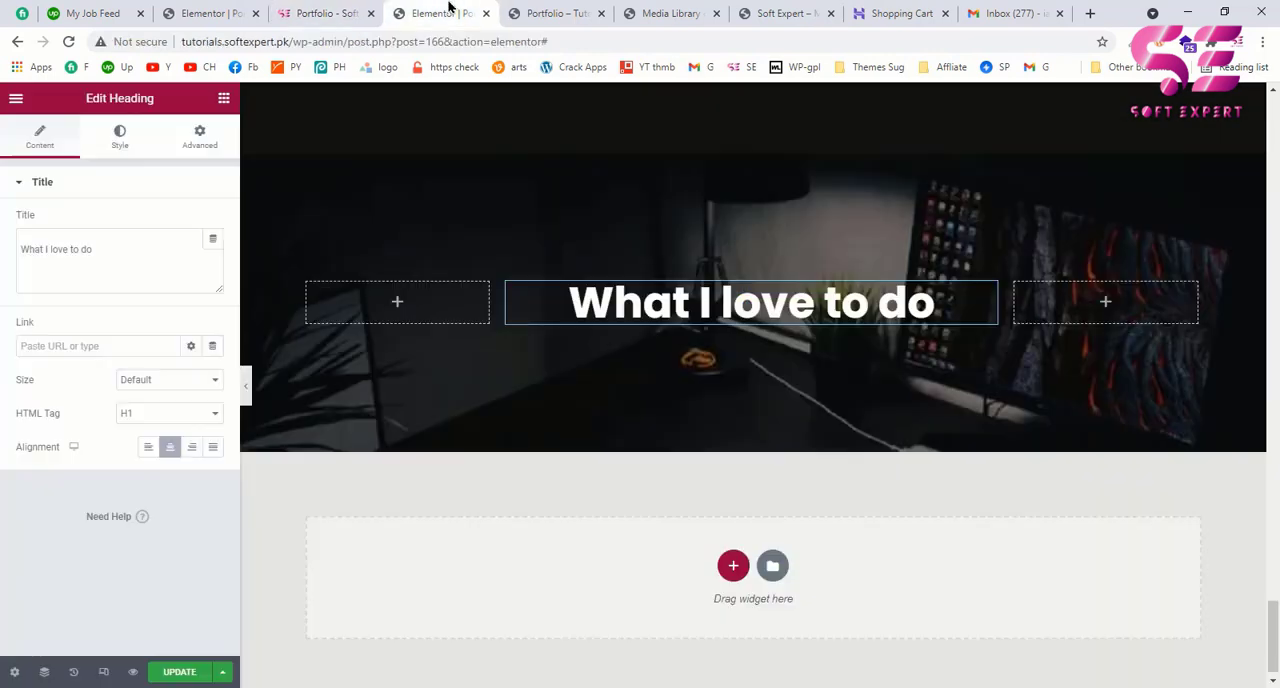
{"action": "left_click", "coordinate": [445, 11]}
{"action": "left_click", "coordinate": [664, 298]}
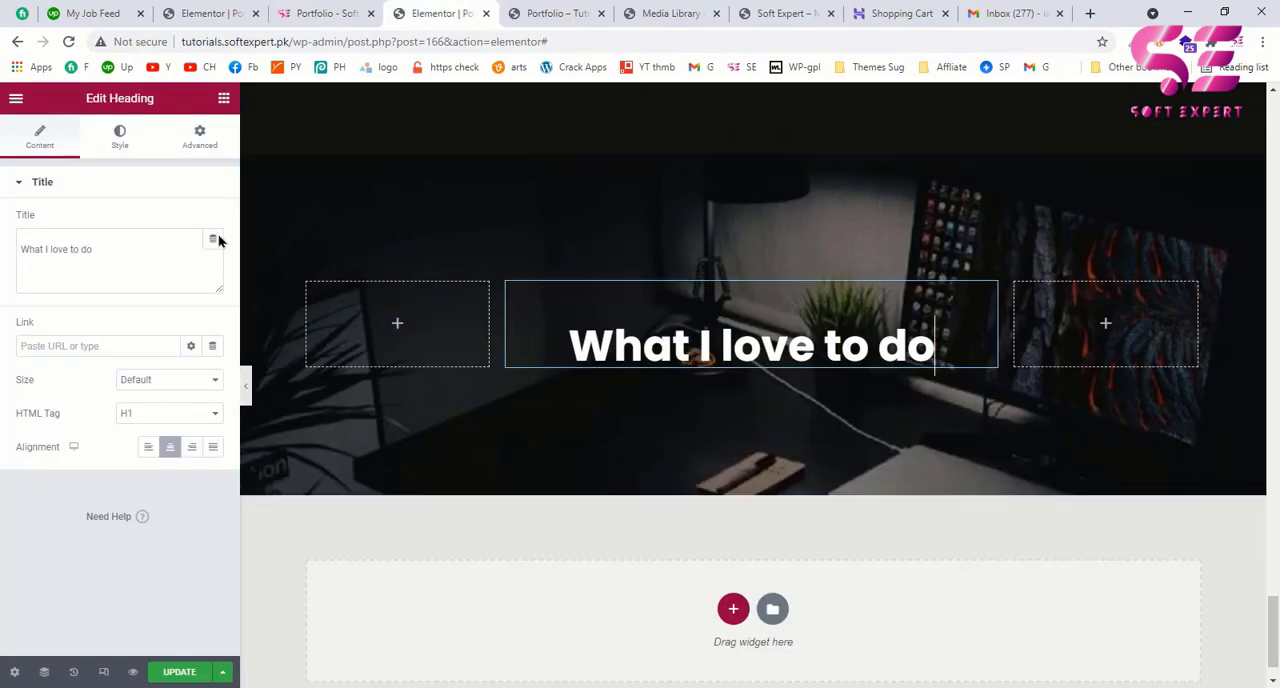
{"action": "left_click", "coordinate": [140, 259]}
{"action": "key", "text": "ctrl+a"}
{"action": "key", "text": "ctrl+v"}
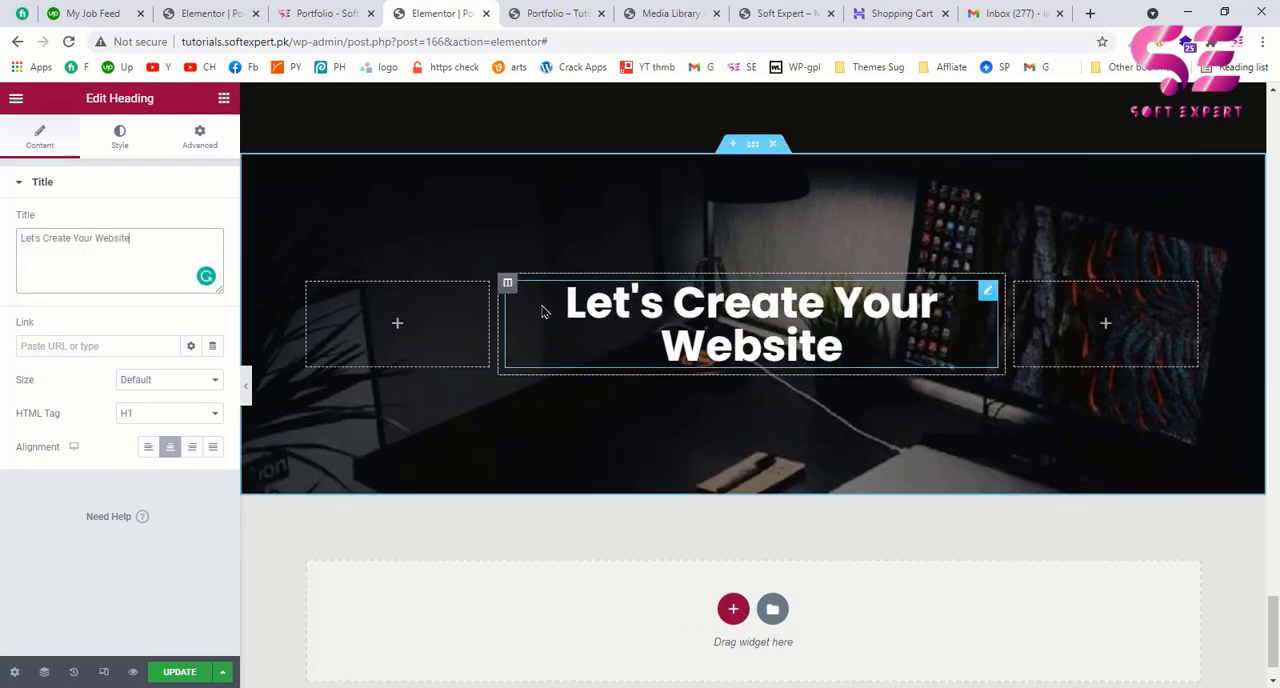
Step: Place a copy of the small REVIEWS heading above Let's Create Your Website and change its text to CONTACT, matching the example page
{"action": "left_click", "coordinate": [330, 12]}
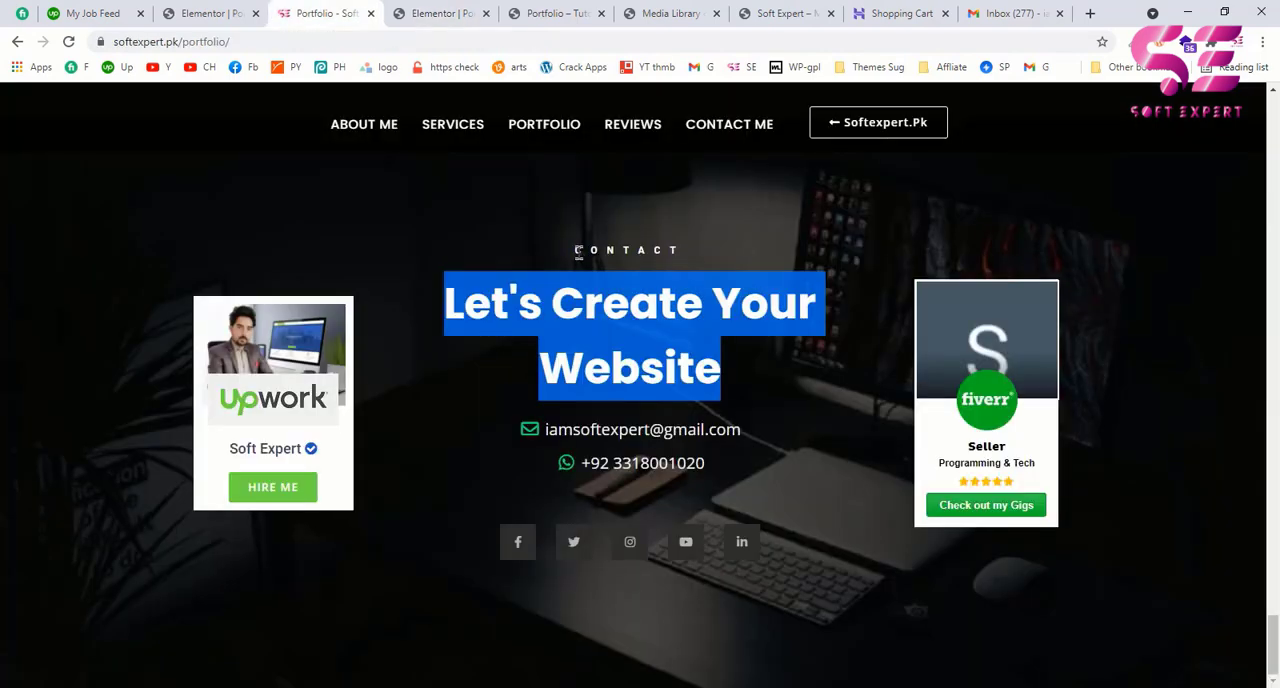
{"action": "left_click", "coordinate": [440, 13]}
{"action": "scroll", "coordinate": [745, 345], "scroll_direction": "up", "scroll_amount": 5}
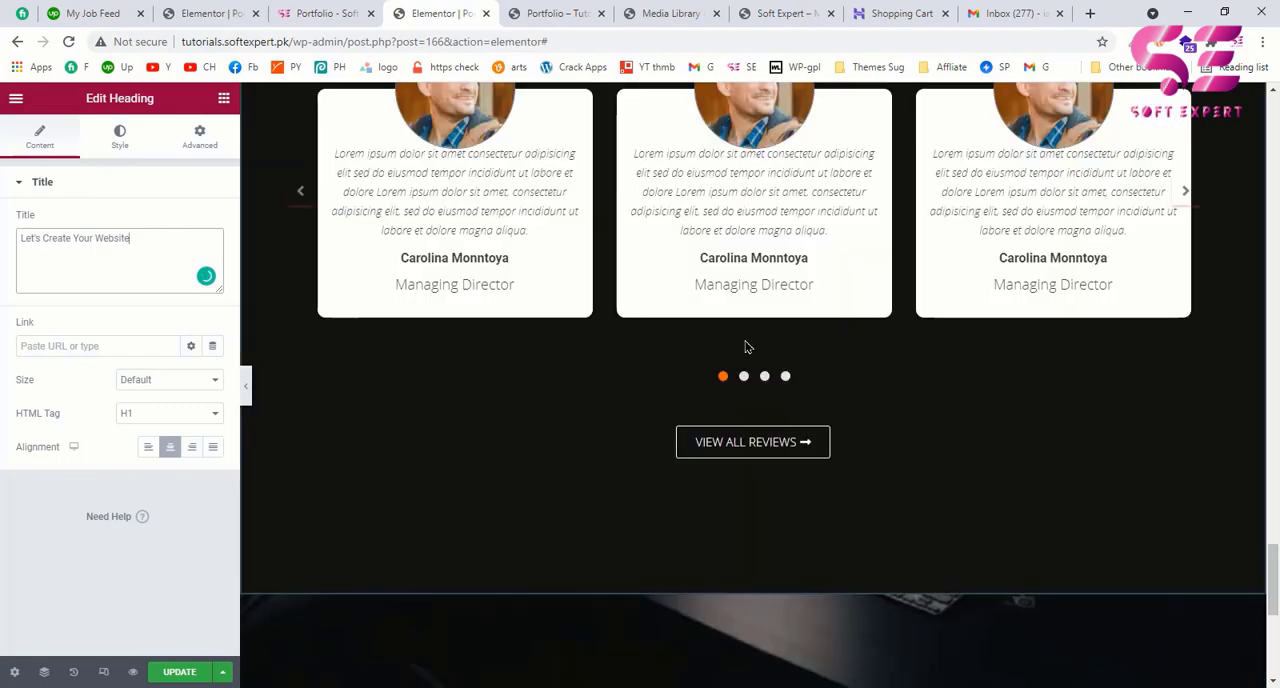
{"action": "scroll", "coordinate": [745, 347], "scroll_direction": "up", "scroll_amount": 10}
{"action": "scroll", "coordinate": [740, 440], "scroll_direction": "down", "scroll_amount": 2}
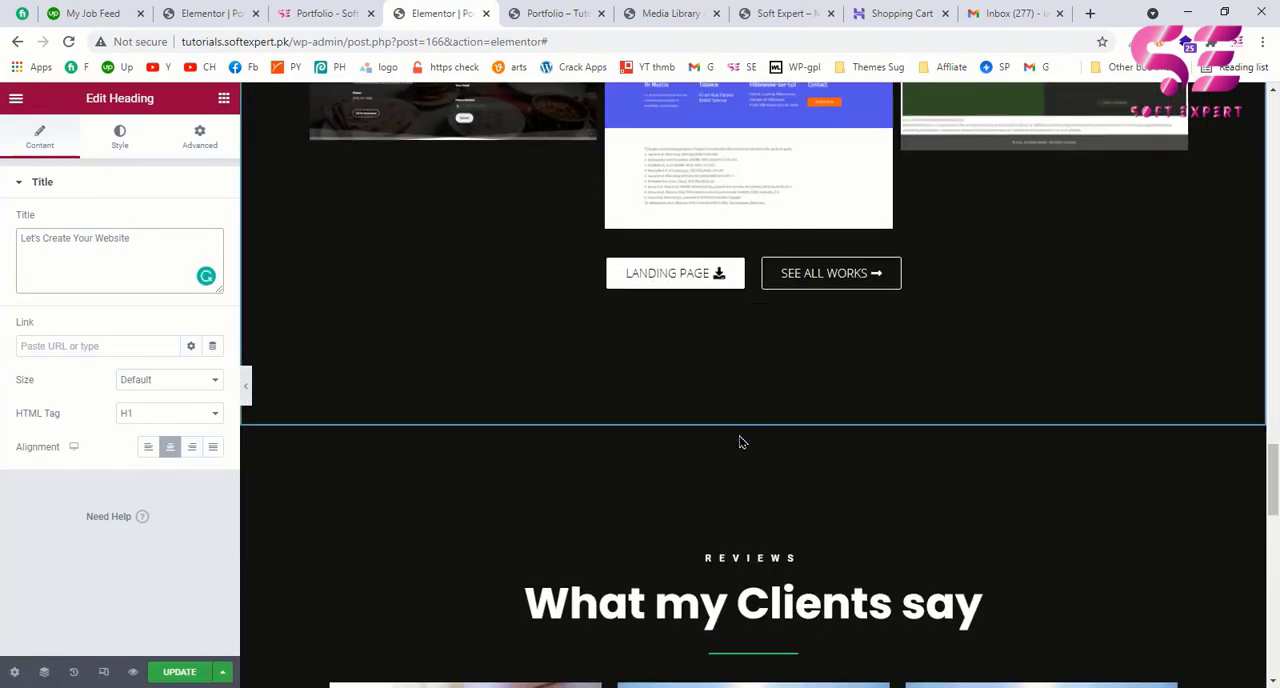
{"action": "right_click", "coordinate": [733, 556]}
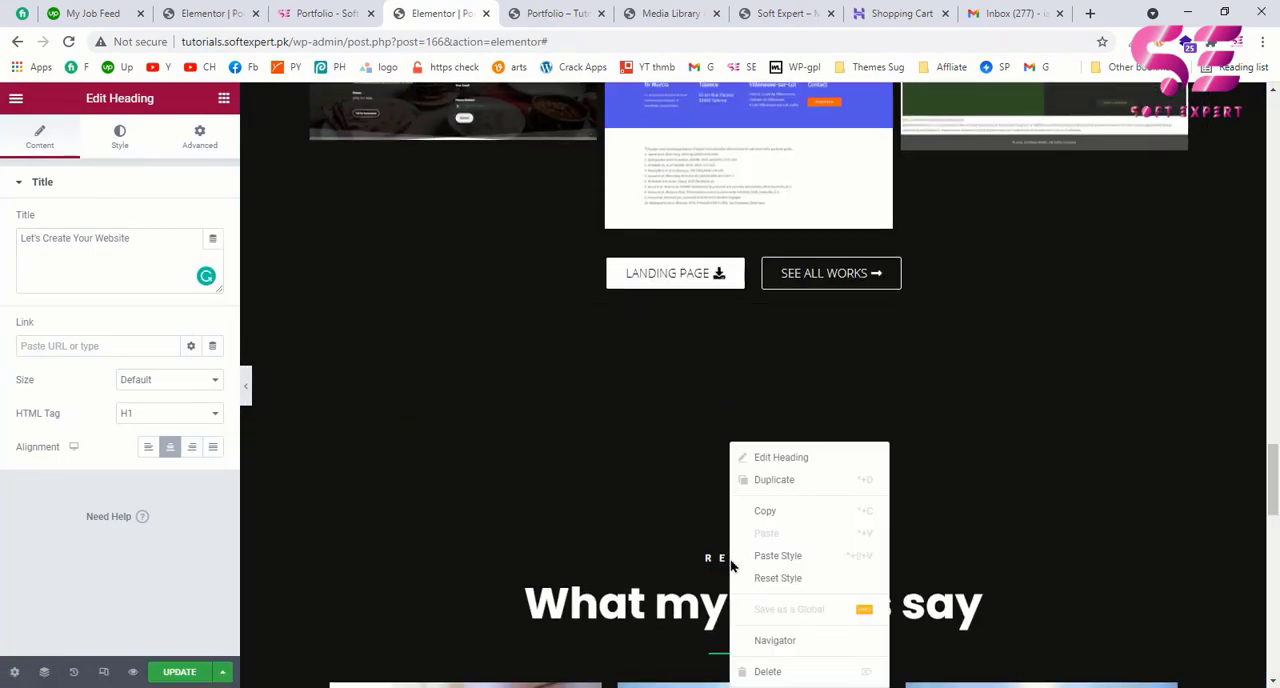
{"action": "left_click", "coordinate": [762, 512]}
{"action": "scroll", "coordinate": [760, 500], "scroll_direction": "down", "scroll_amount": 10}
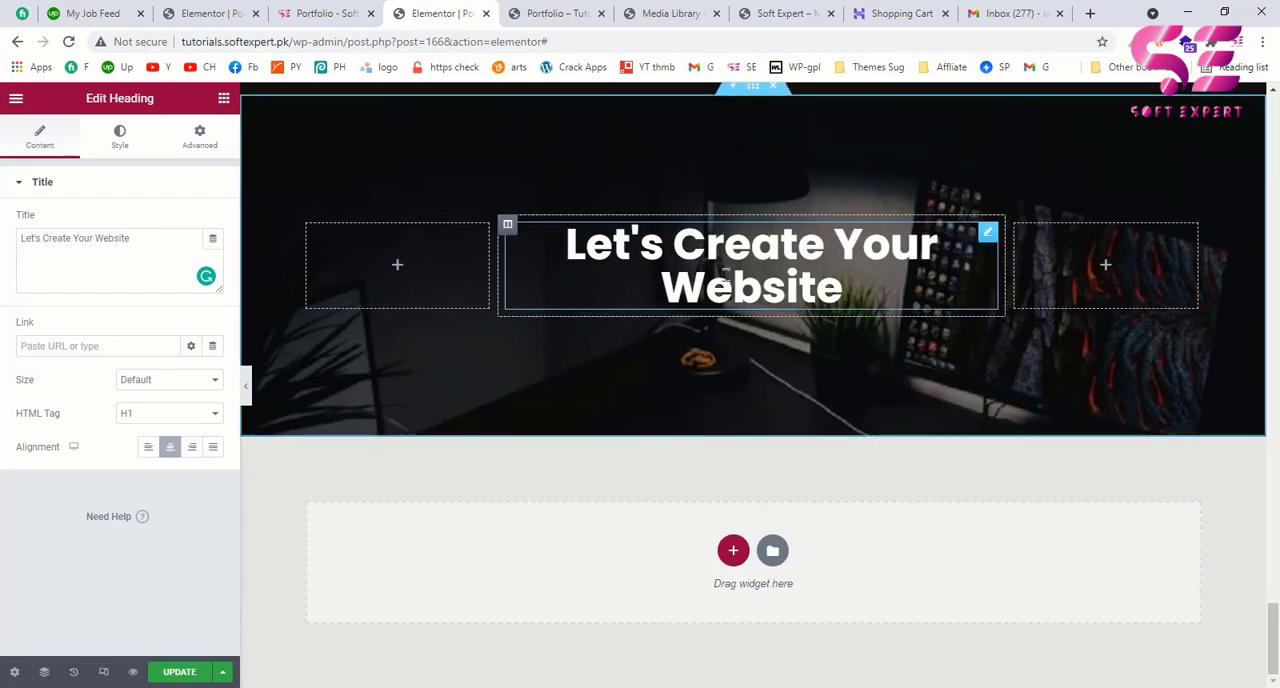
{"action": "right_click", "coordinate": [726, 276]}
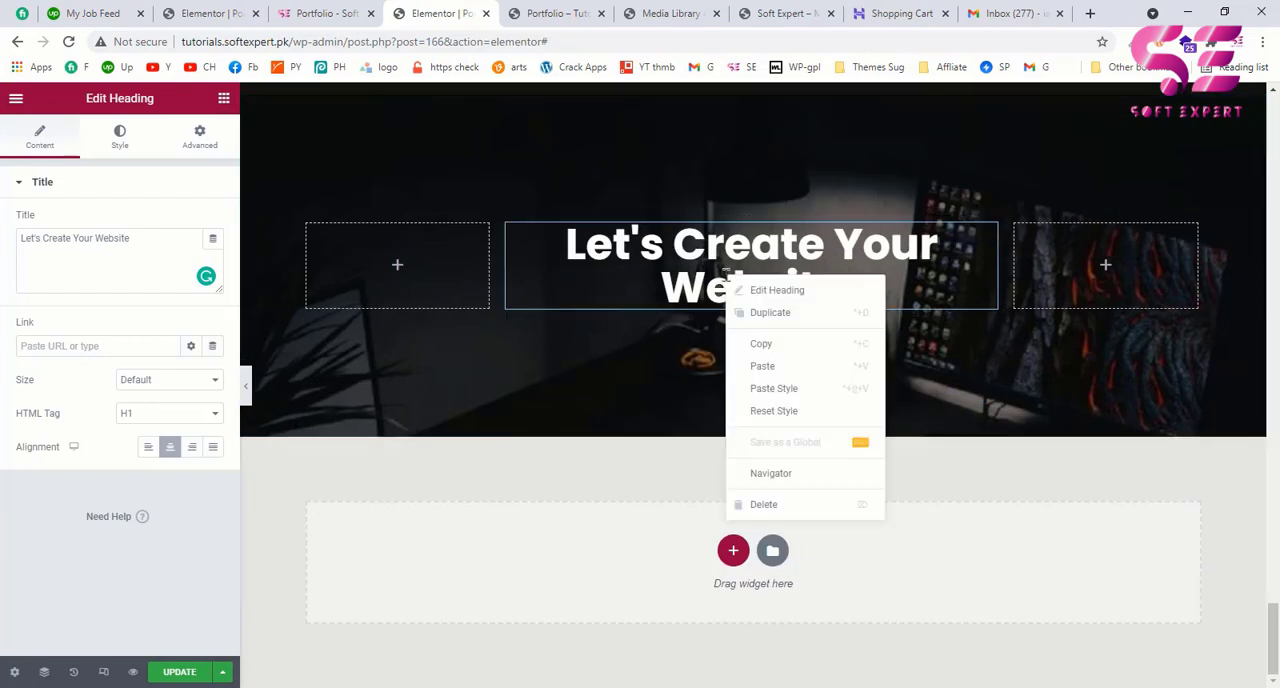
{"action": "left_click", "coordinate": [762, 366]}
{"action": "left_click_drag", "start_coordinate": [987, 335], "coordinate": [936, 250]}
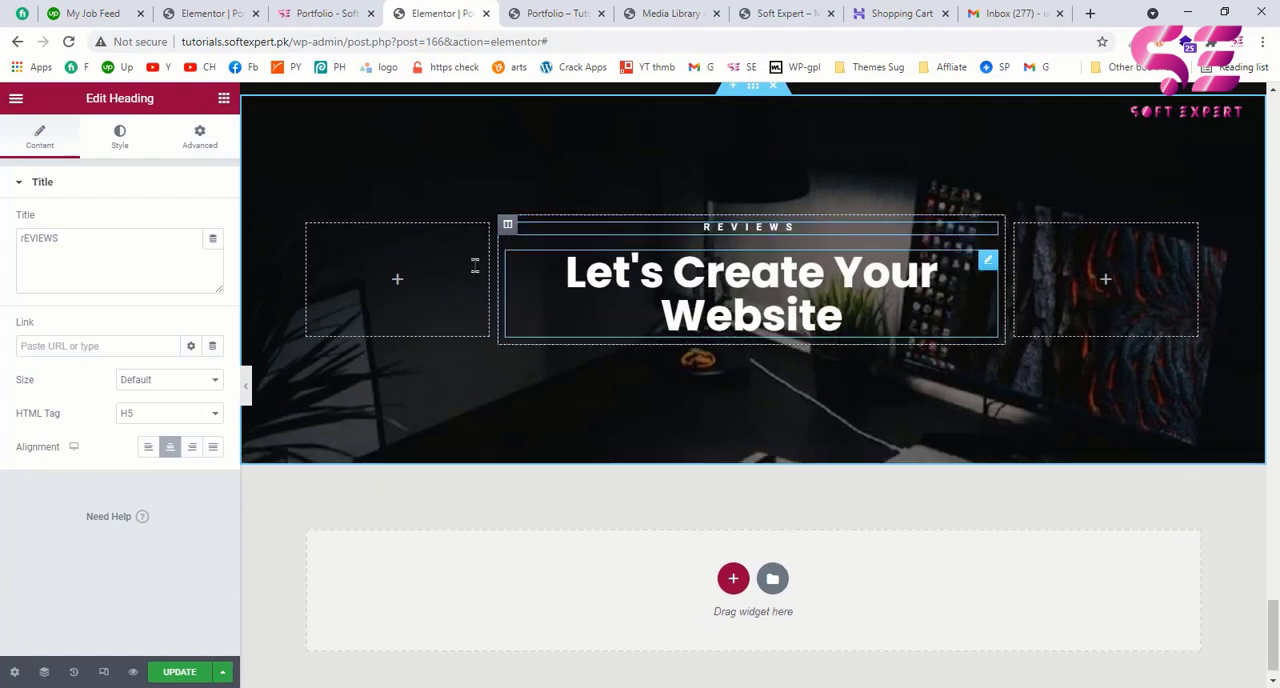
{"action": "left_click_drag", "start_coordinate": [70, 238], "coordinate": [3, 236]}
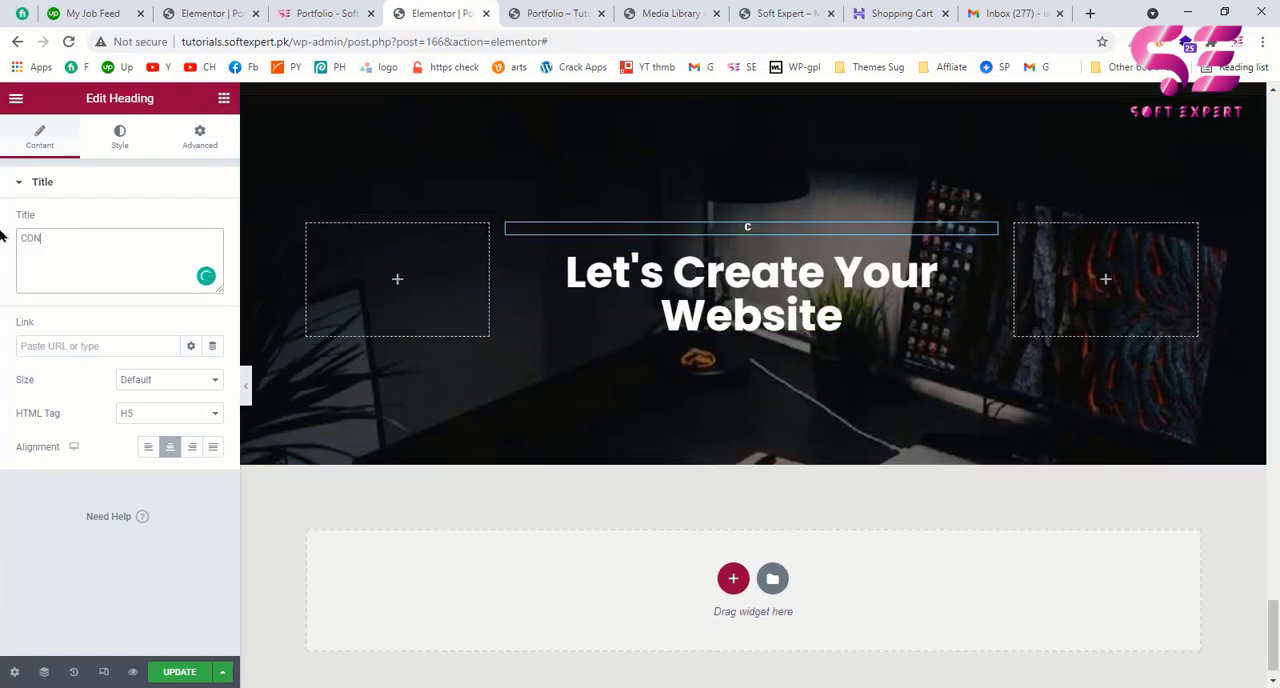
Step: Add an Icon List below the Let's Create Your Website heading, as in the example's contact details, and remove its third item
{"action": "left_click", "coordinate": [316, 13]}
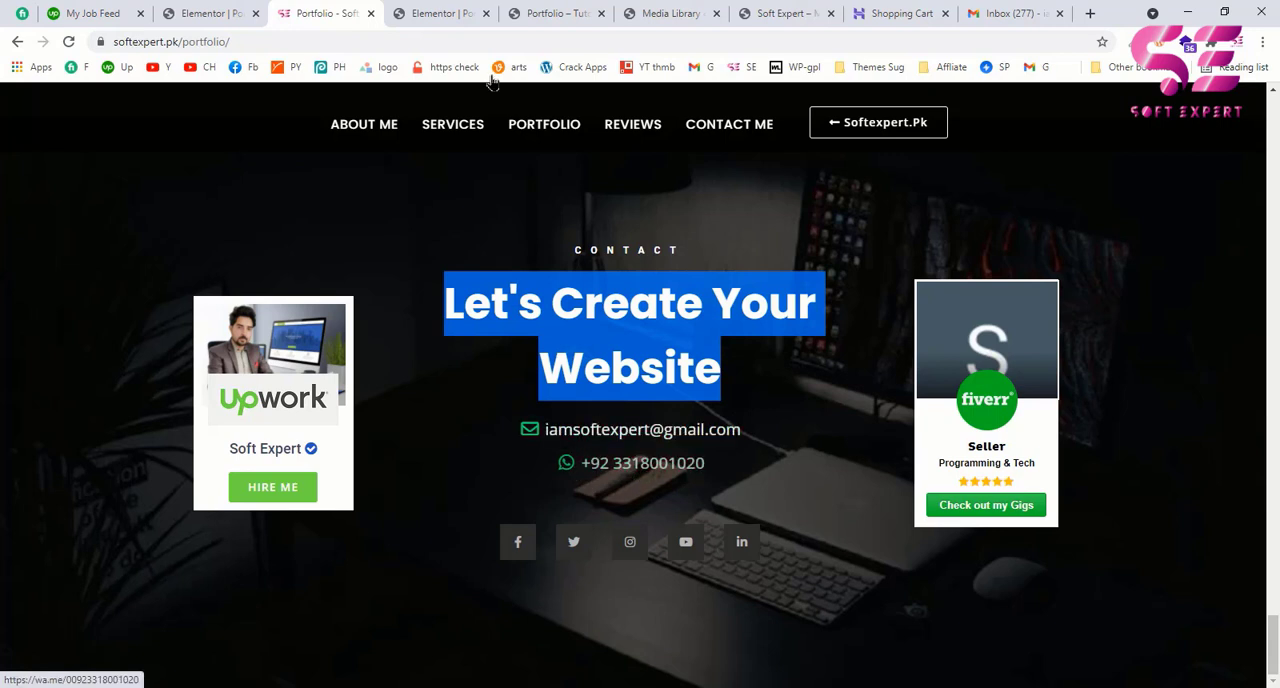
{"action": "left_click", "coordinate": [420, 20]}
{"action": "left_click", "coordinate": [224, 99]}
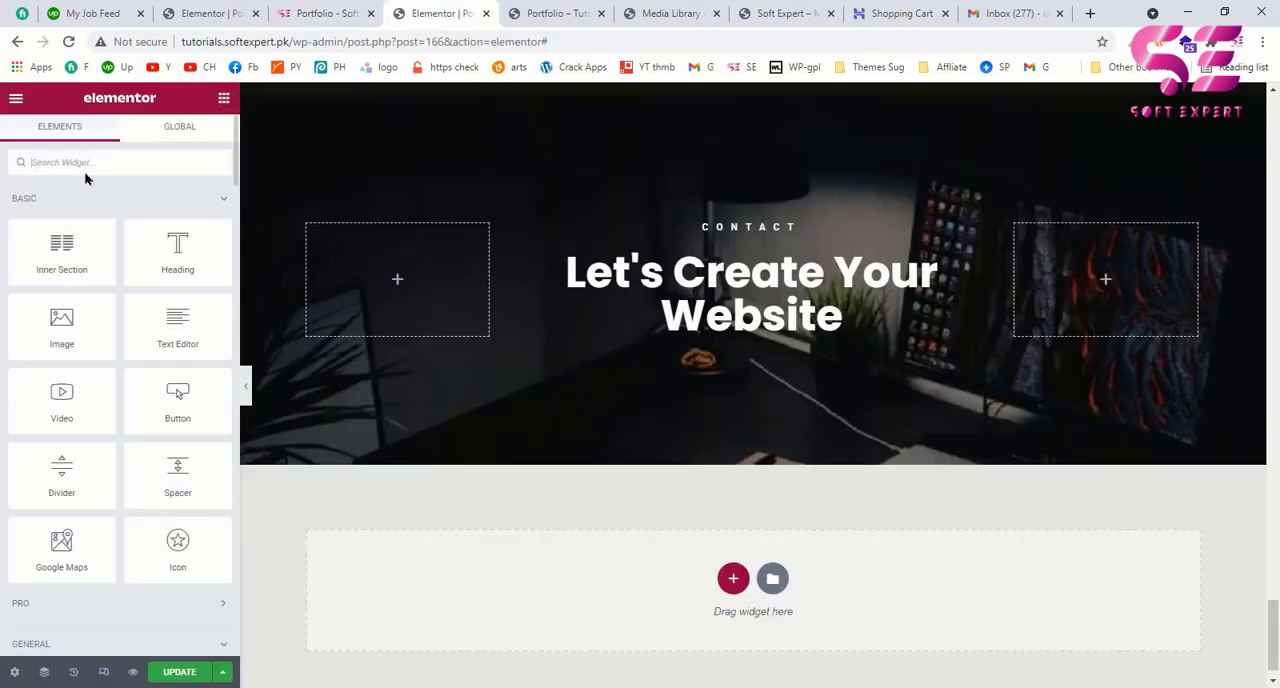
{"action": "type", "text": "list"}
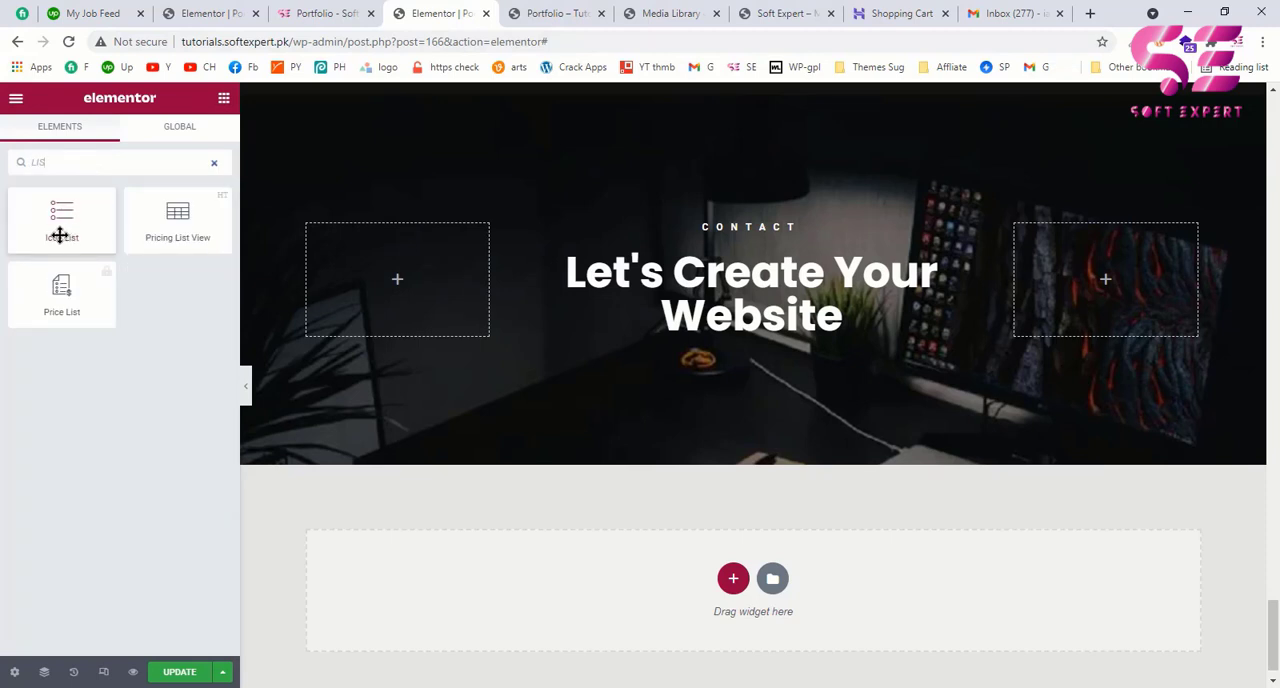
{"action": "left_click_drag", "start_coordinate": [53, 222], "coordinate": [665, 337]}
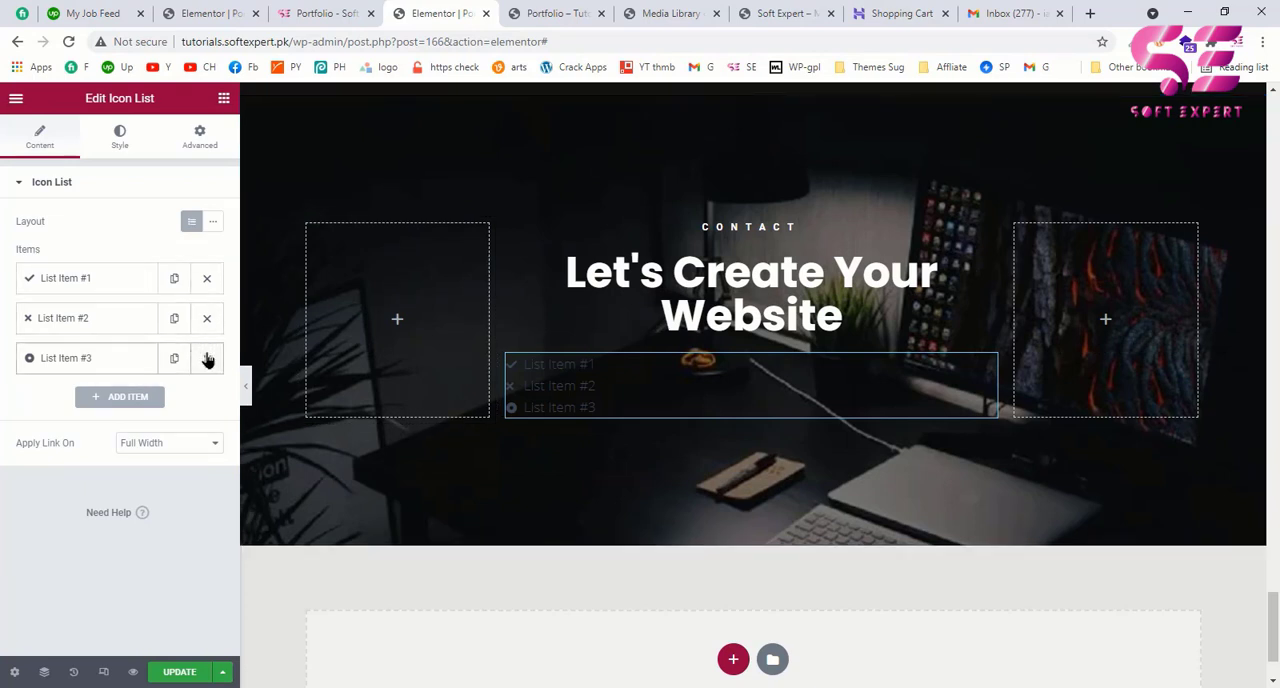
{"action": "left_click", "coordinate": [207, 358]}
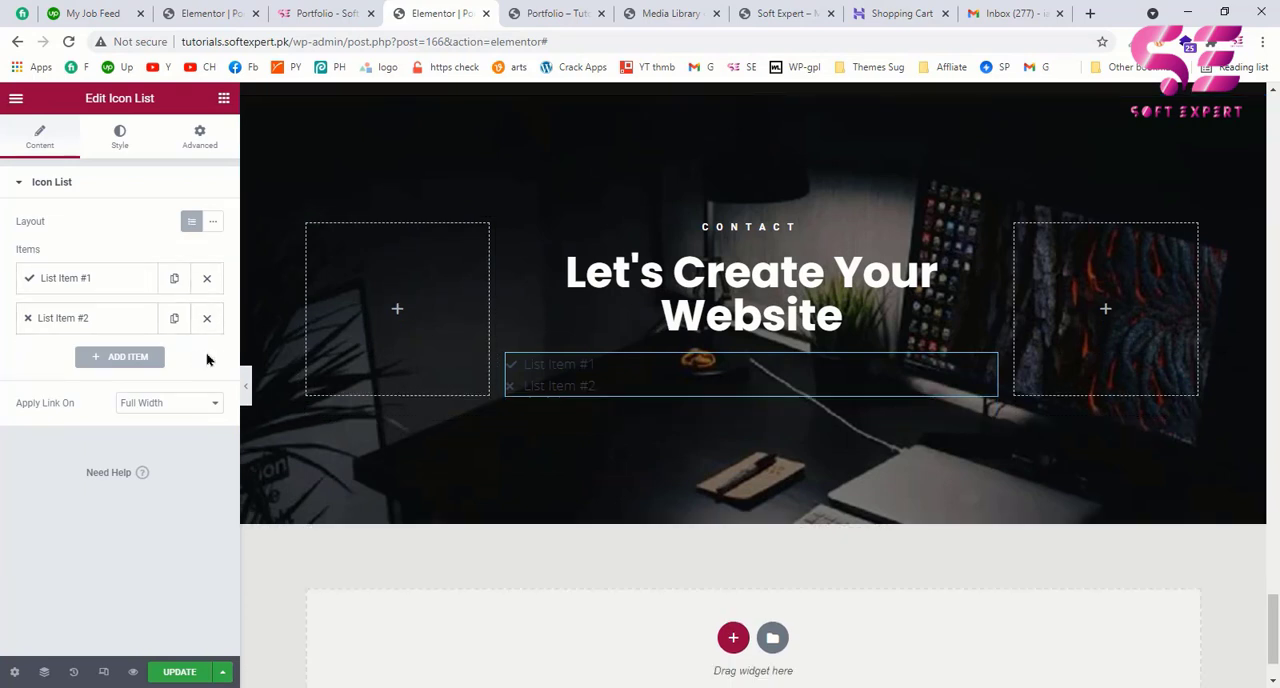
Step: Check the example page's contact details, then give the Icon List's icons the bright green saved global colour and size 24
{"action": "left_click", "coordinate": [128, 146]}
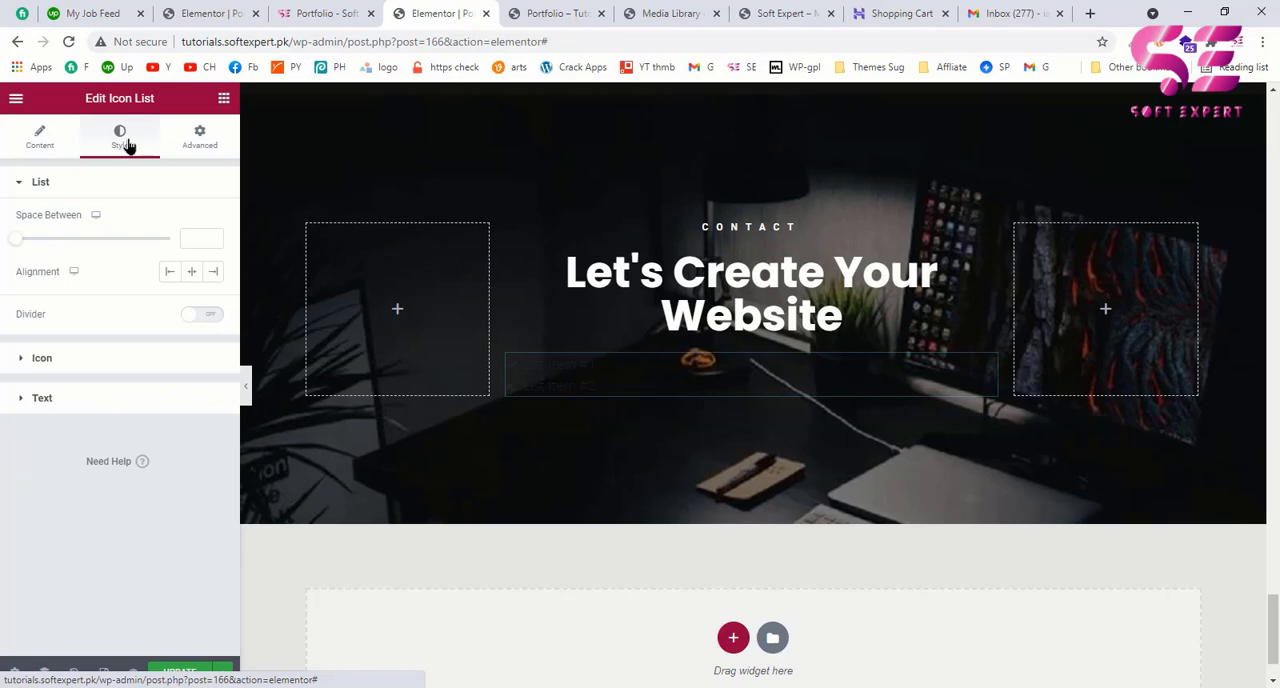
{"action": "left_click", "coordinate": [372, 10]}
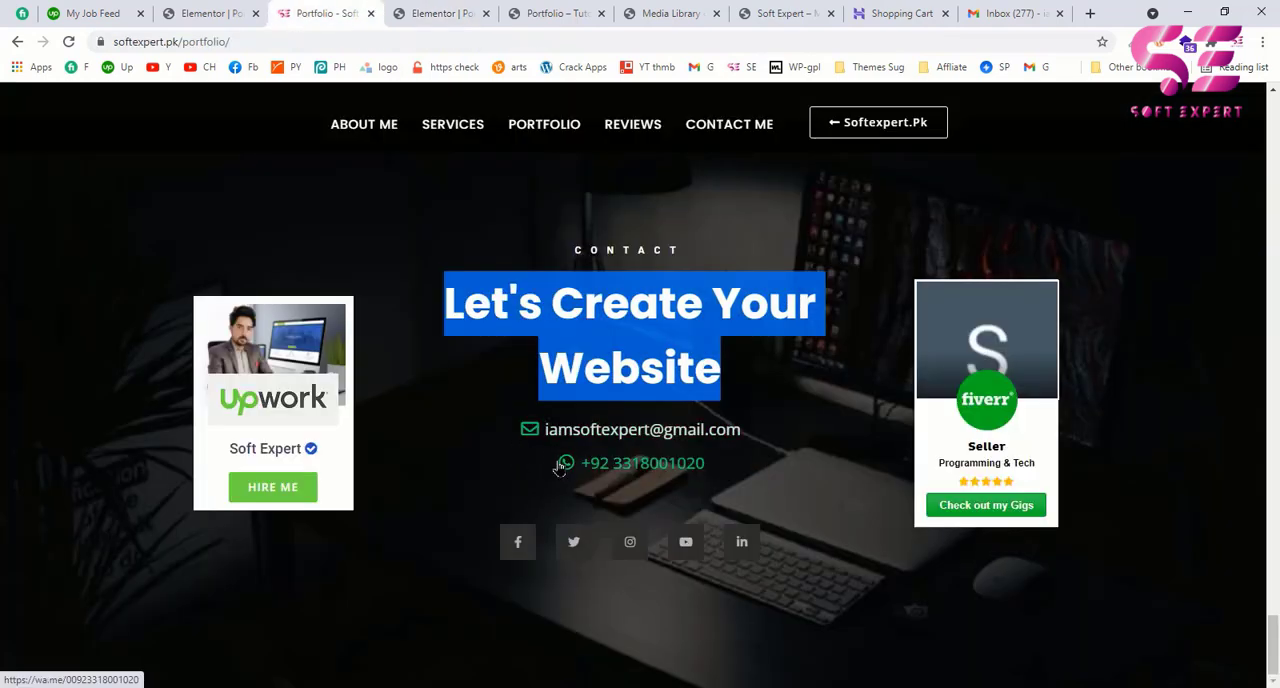
{"action": "left_click", "coordinate": [403, 8]}
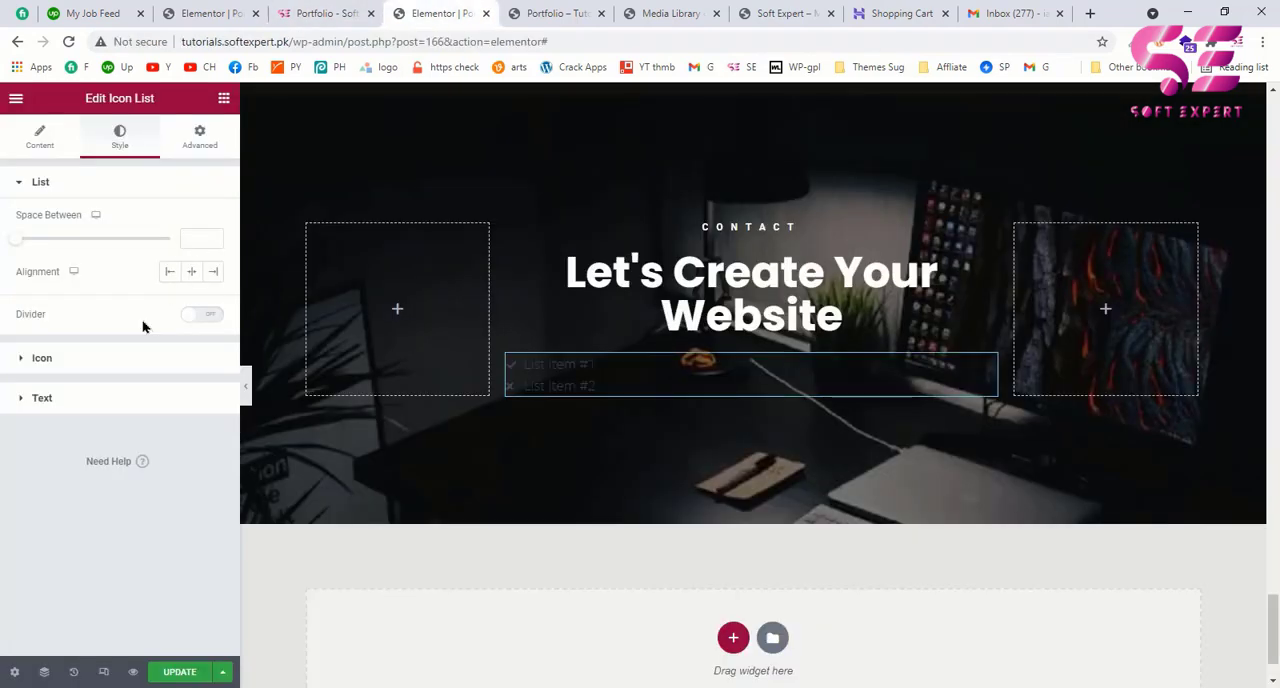
{"action": "left_click", "coordinate": [67, 362]}
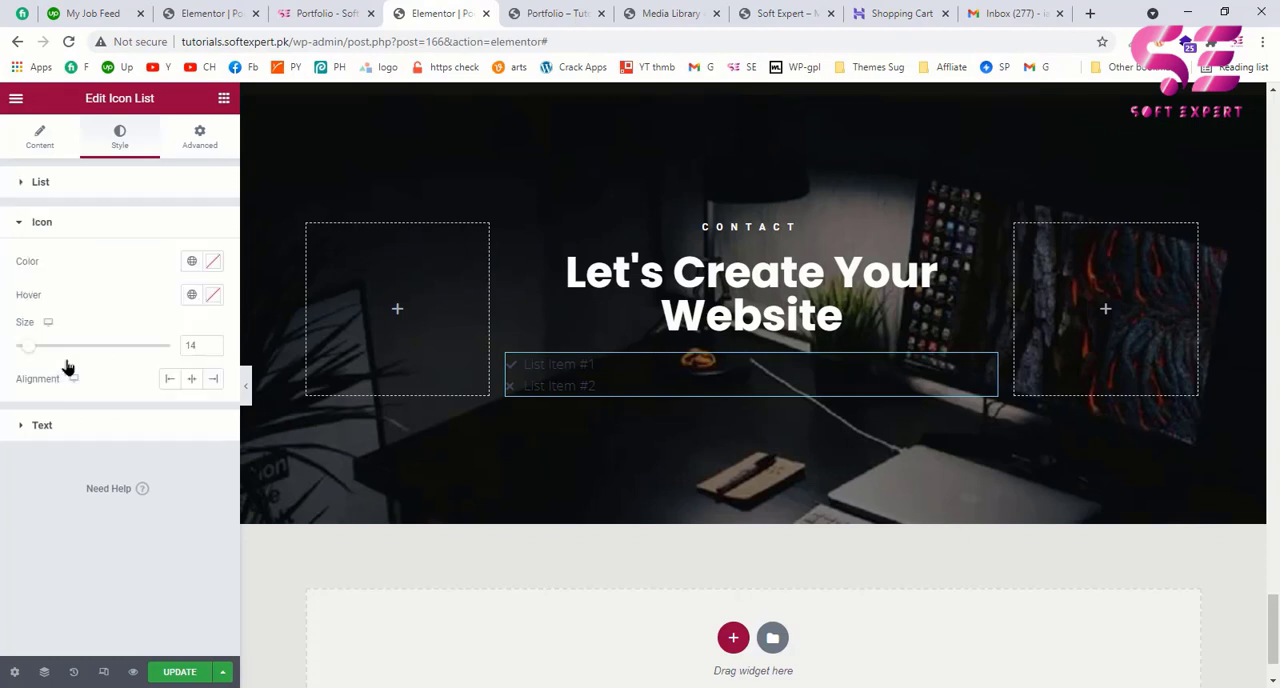
{"action": "left_click", "coordinate": [213, 262]}
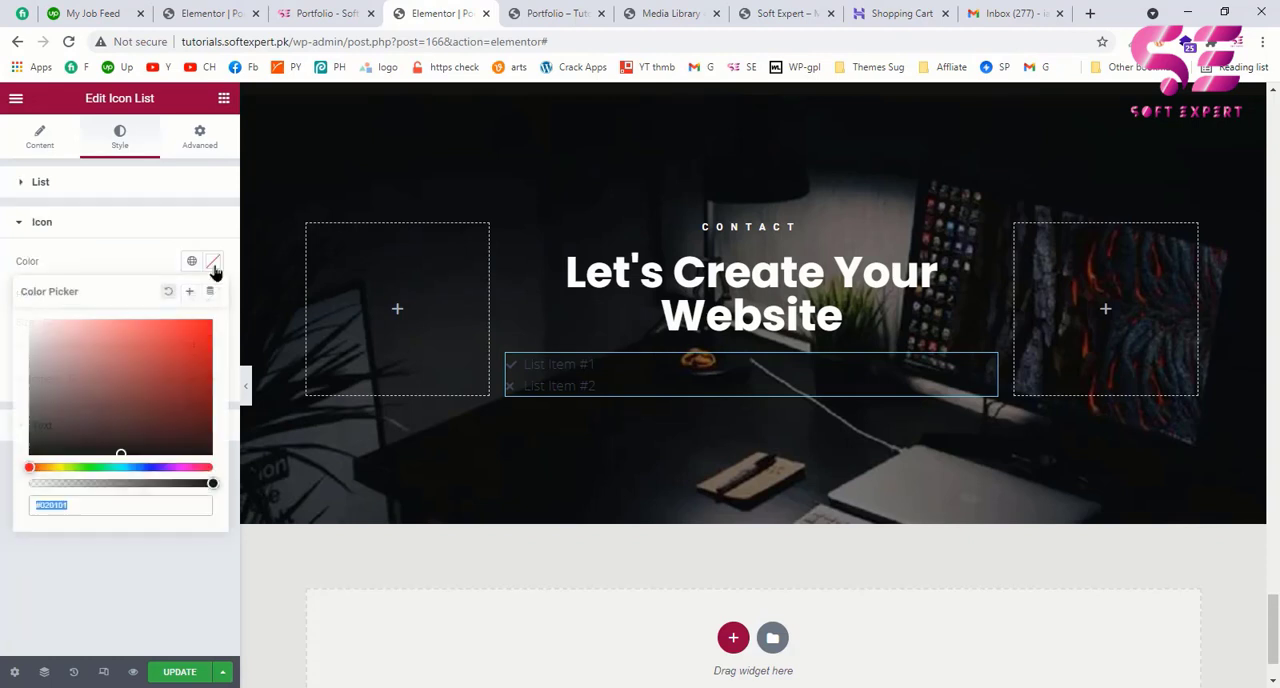
{"action": "left_click", "coordinate": [191, 262]}
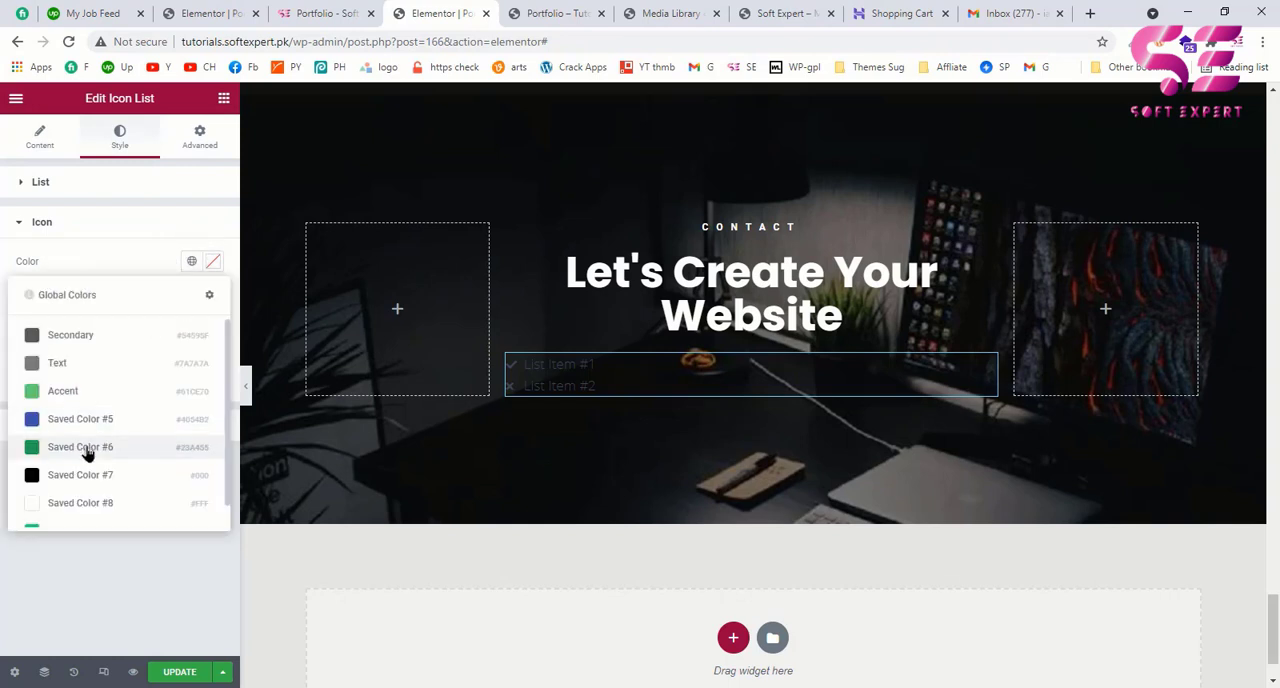
{"action": "scroll", "coordinate": [86, 451], "scroll_direction": "down", "scroll_amount": 1}
{"action": "left_click", "coordinate": [61, 507]}
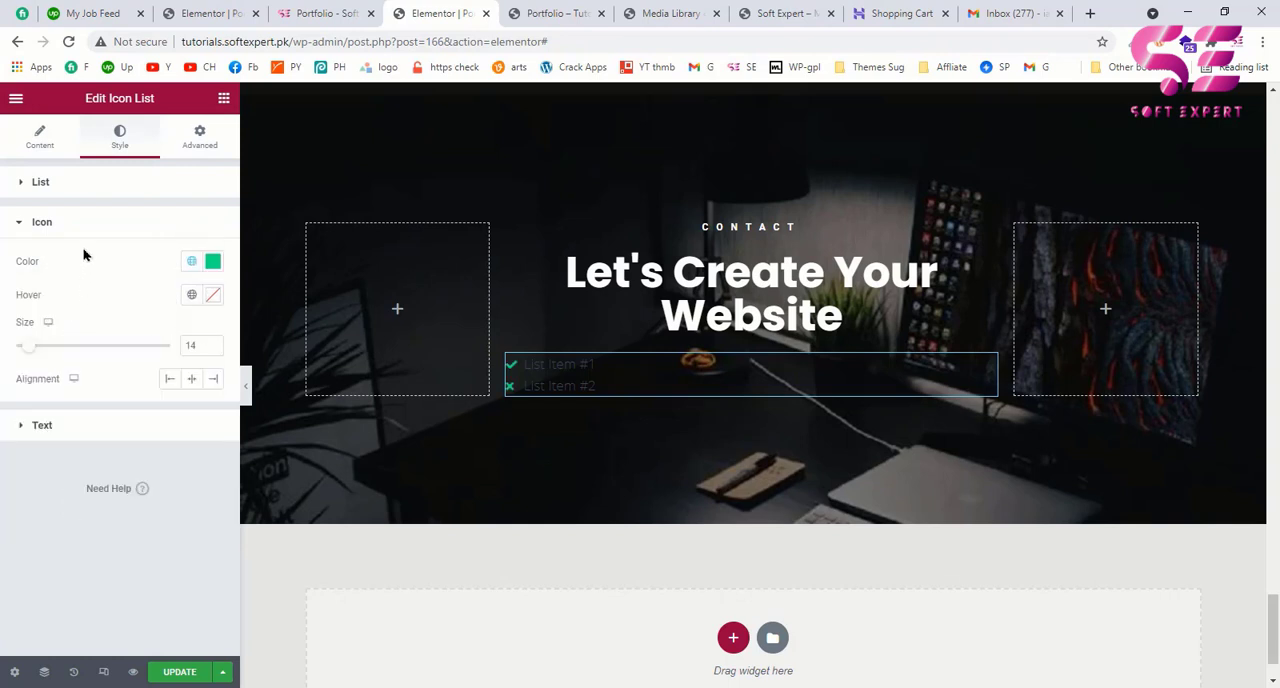
{"action": "left_click_drag", "start_coordinate": [34, 352], "coordinate": [49, 352]}
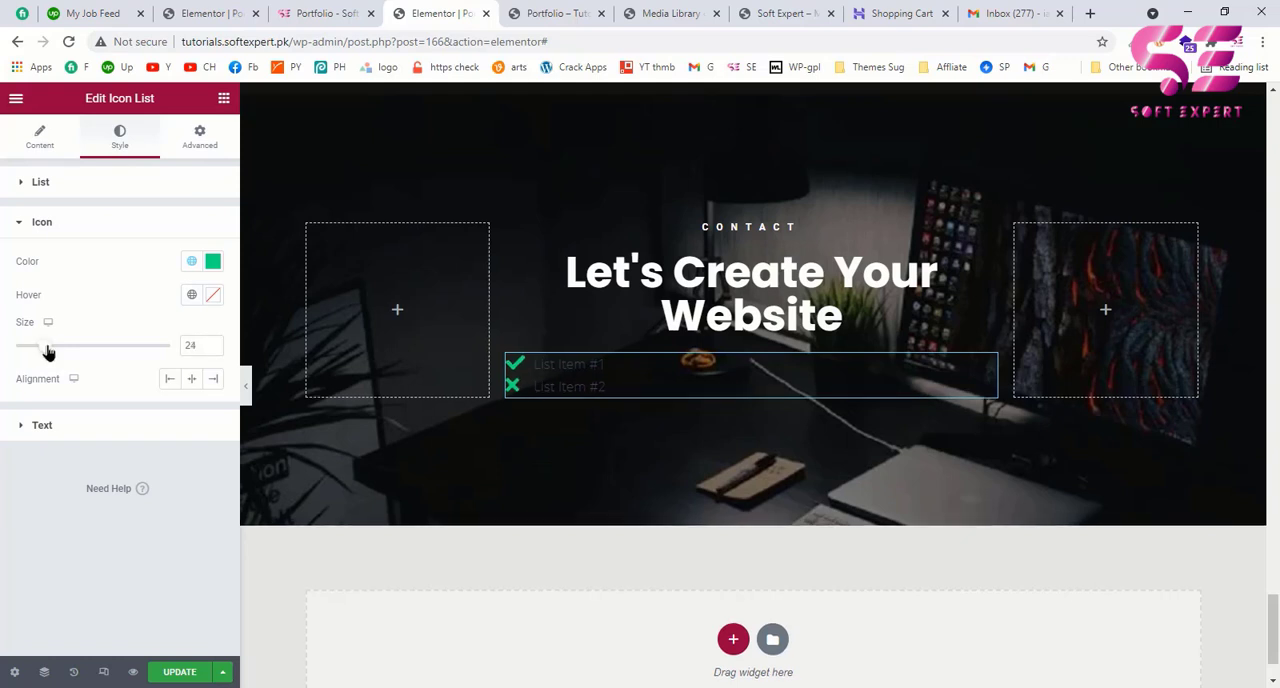
Step: Set the Icon List's text to white at 24 px and the space between its items to 7
{"action": "left_click", "coordinate": [42, 425]}
{"action": "left_click", "coordinate": [212, 303]}
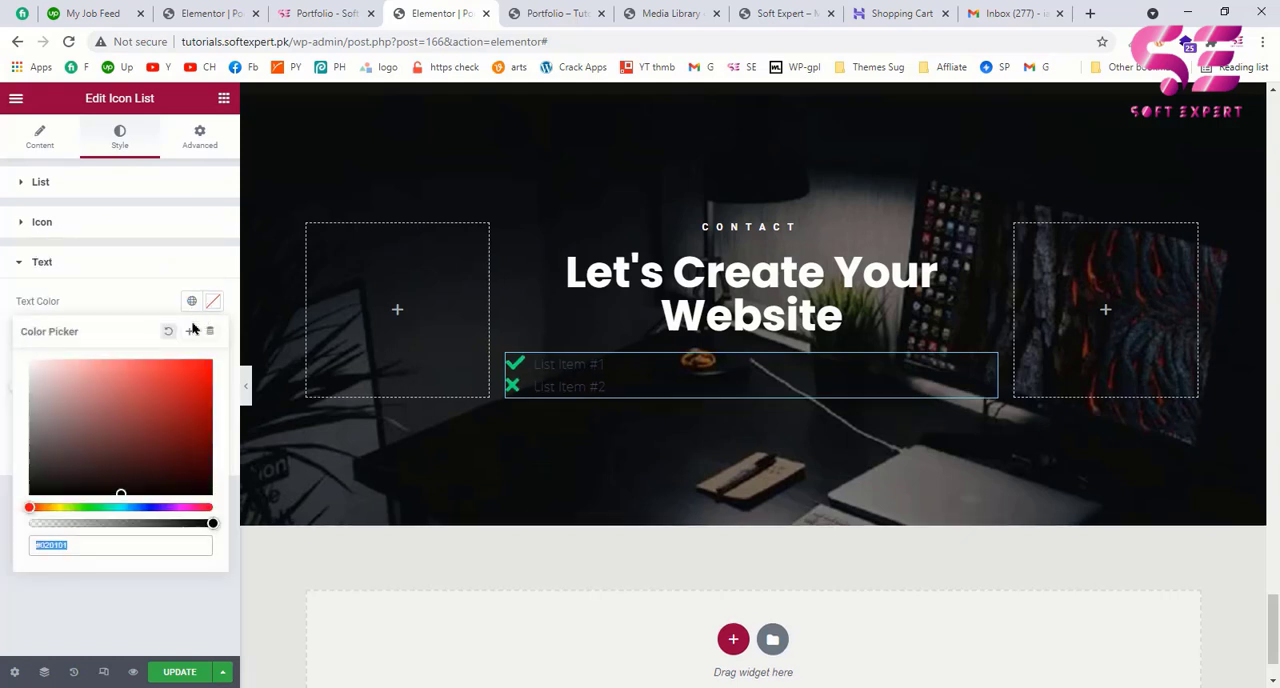
{"action": "left_click_drag", "start_coordinate": [124, 384], "coordinate": [5, 346]}
{"action": "left_click", "coordinate": [124, 301]}
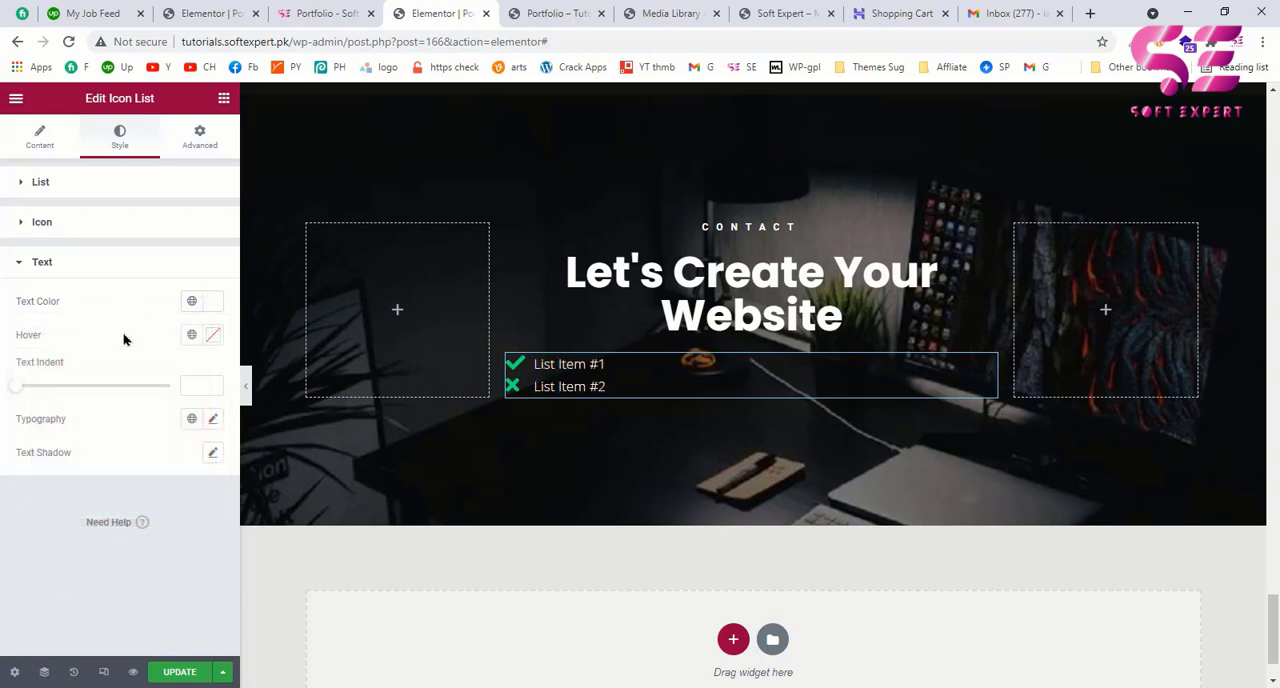
{"action": "left_click", "coordinate": [213, 422]}
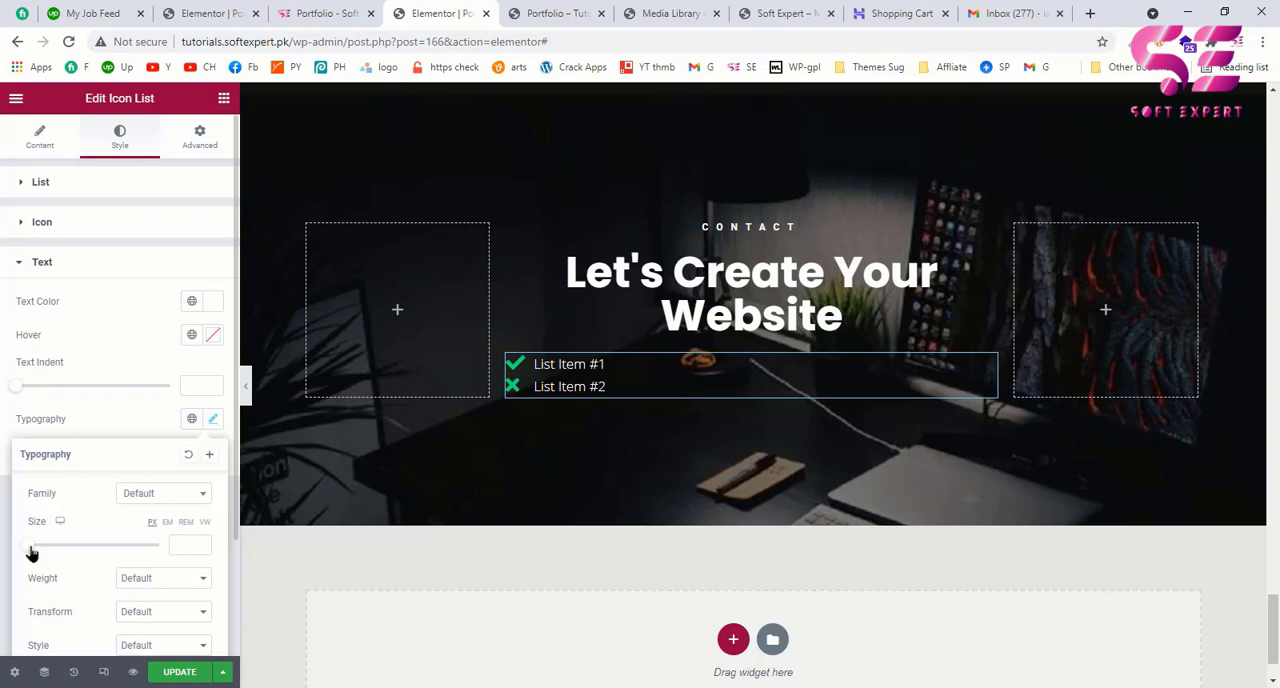
{"action": "left_click_drag", "start_coordinate": [31, 549], "coordinate": [46, 552]}
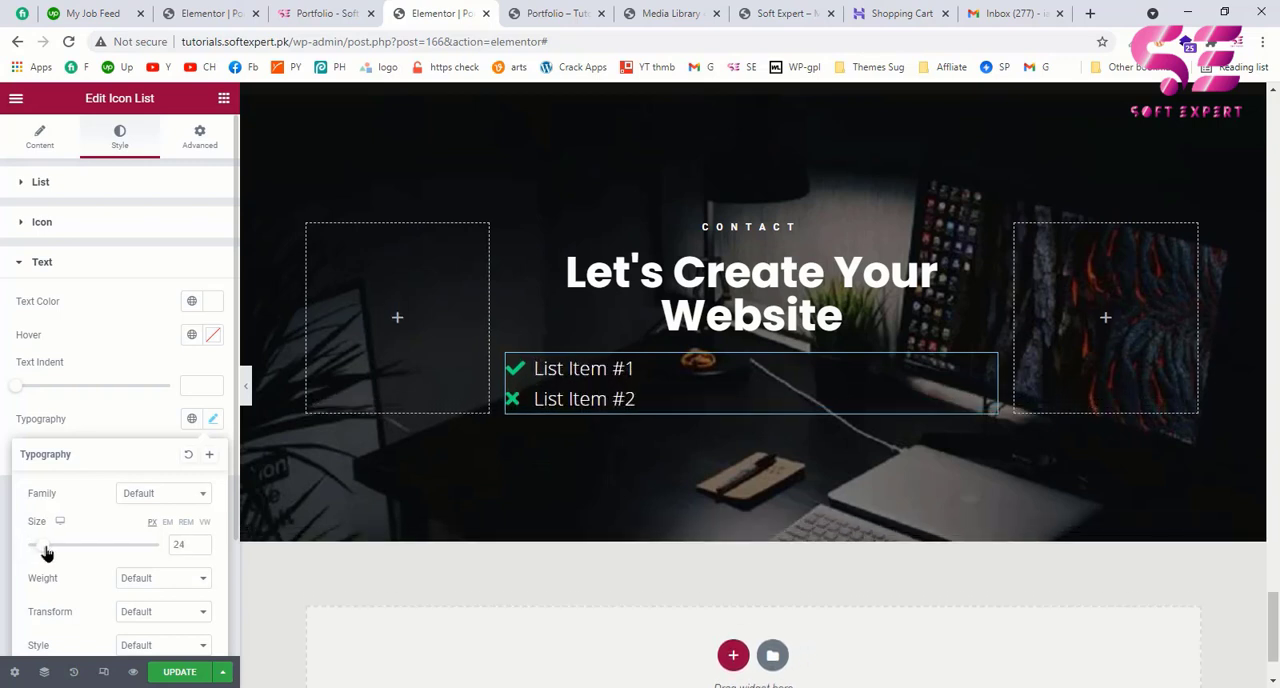
{"action": "left_click", "coordinate": [72, 186]}
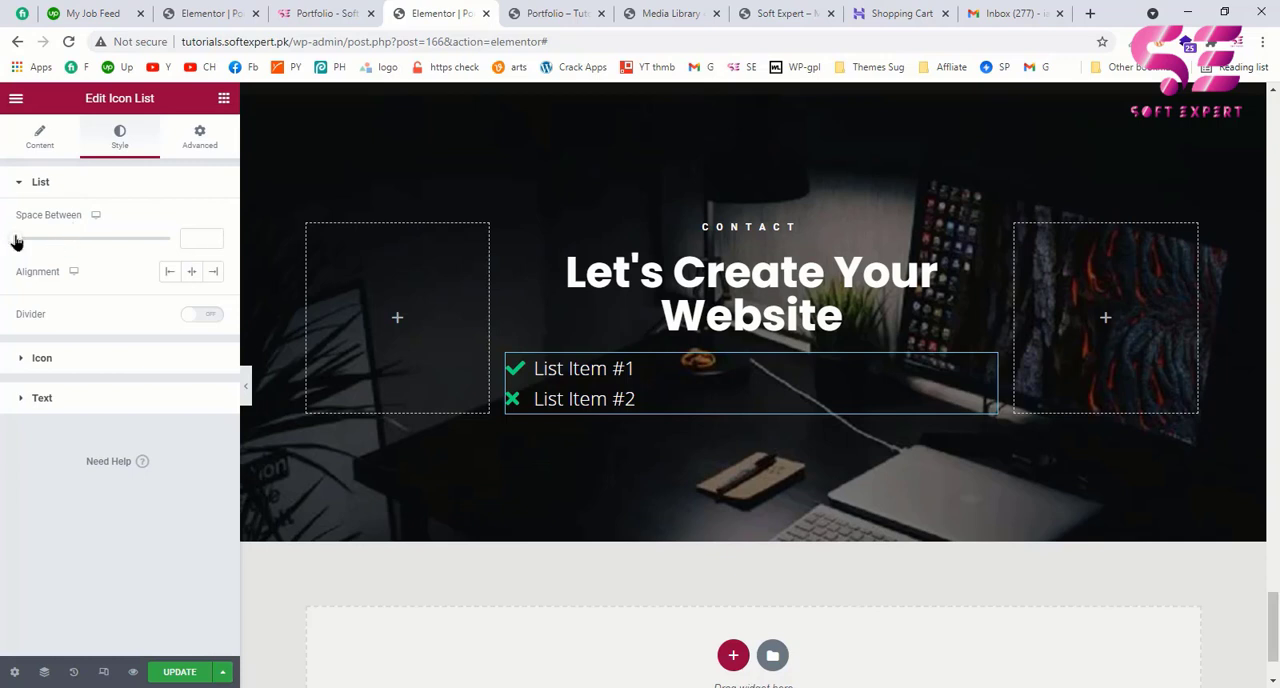
{"action": "left_click_drag", "start_coordinate": [16, 241], "coordinate": [38, 245]}
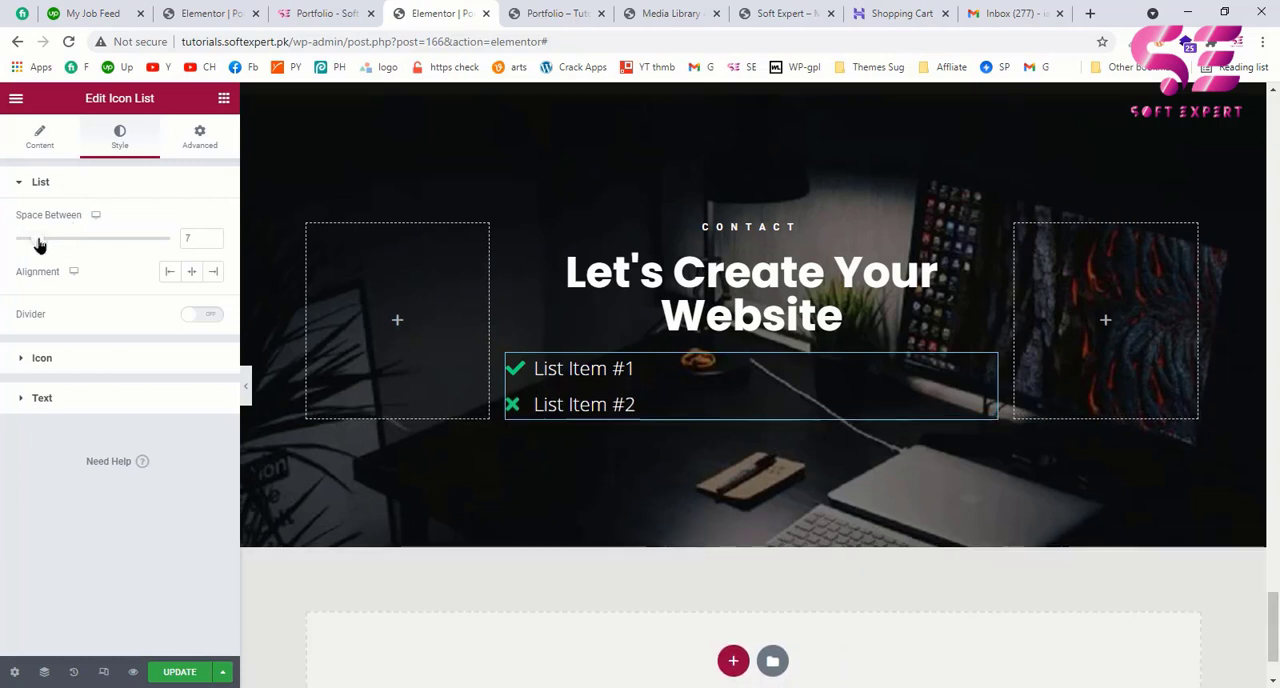
Step: Replace the first list item's check mark with the outlined Envelope icon, searching the icon library for ENV
{"action": "left_click", "coordinate": [40, 136]}
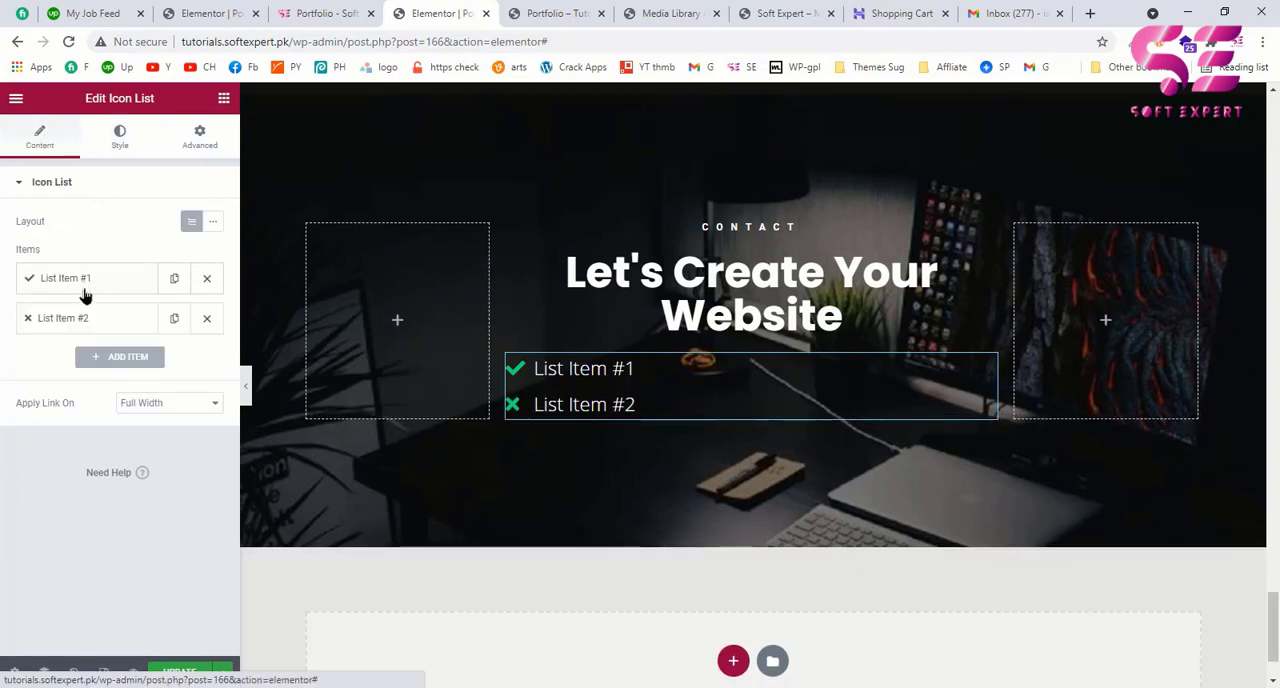
{"action": "left_click", "coordinate": [85, 286]}
{"action": "left_click", "coordinate": [100, 414]}
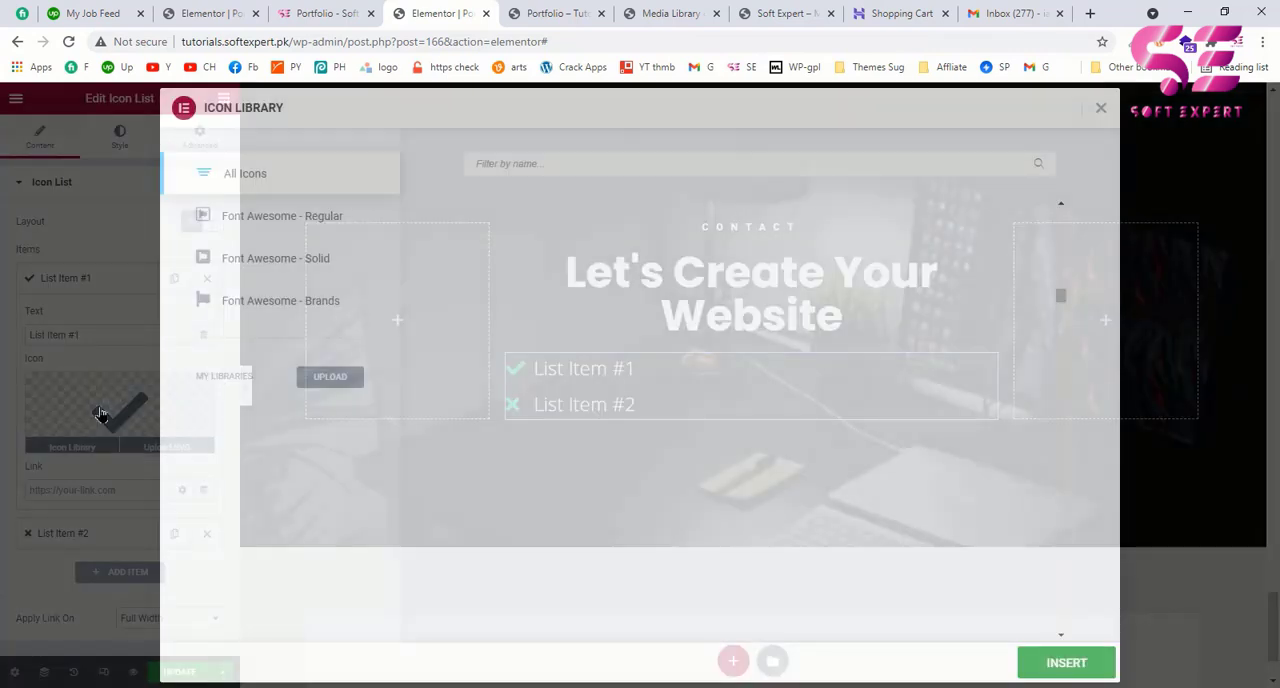
{"action": "left_click", "coordinate": [512, 165]}
{"action": "type", "text": "ENV"}
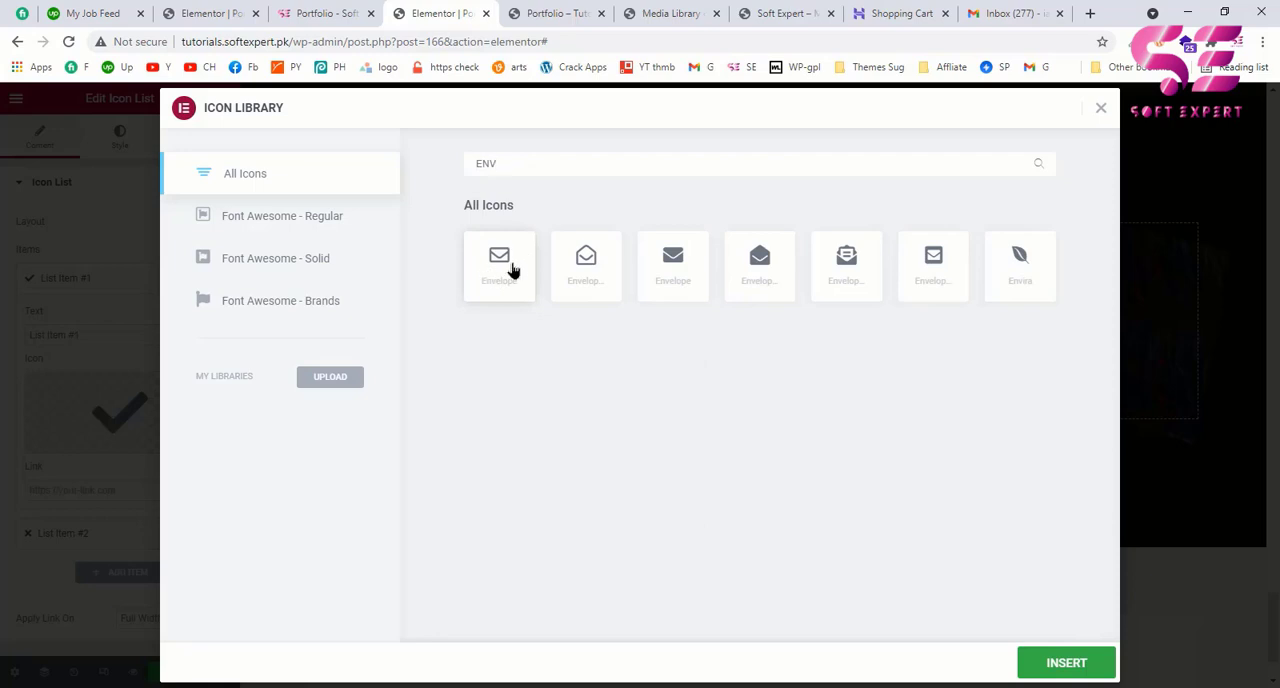
{"action": "left_click", "coordinate": [512, 270]}
{"action": "left_click", "coordinate": [1058, 668]}
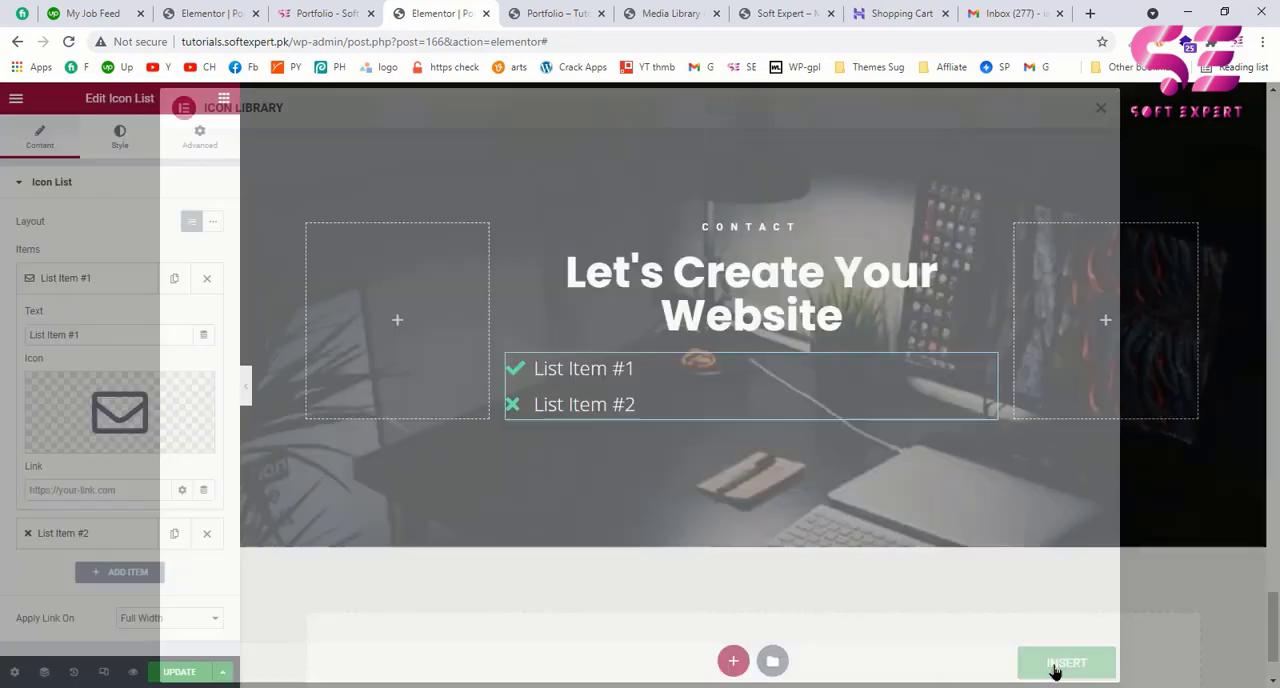
Step: Replace the first list item's text with the contact e-mail address and go back to the example page's contact details
{"action": "left_click_drag", "start_coordinate": [100, 333], "coordinate": [0, 341]}
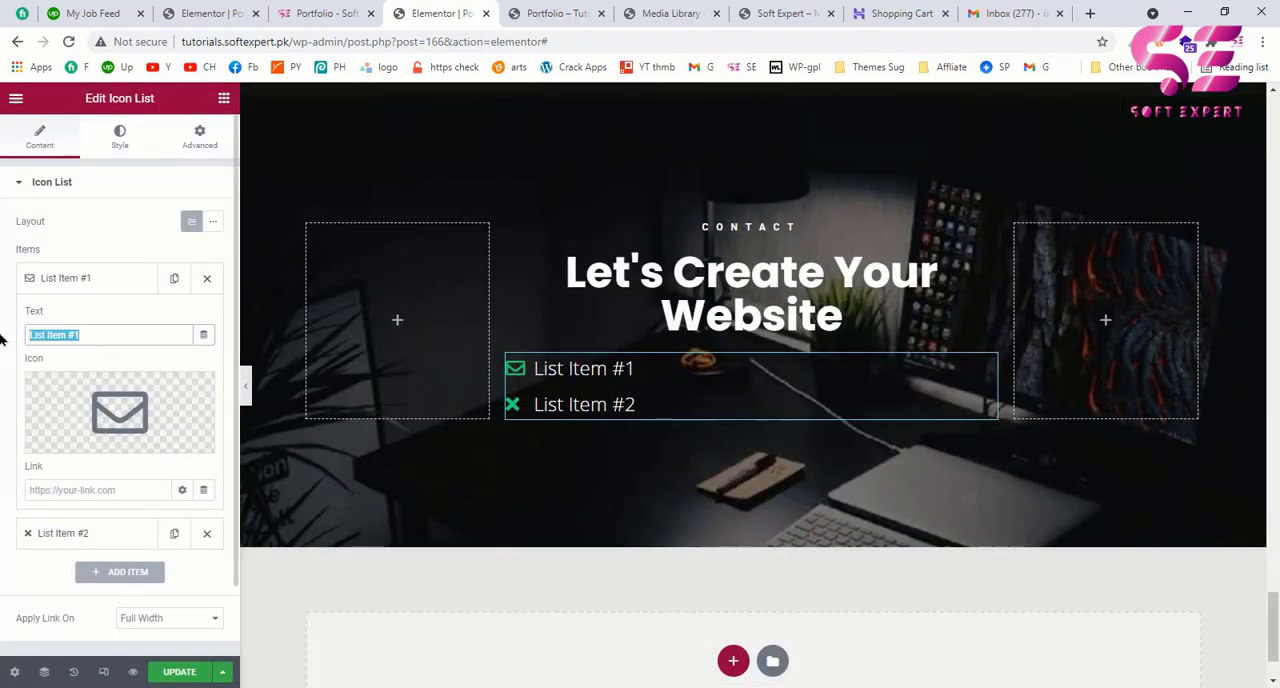
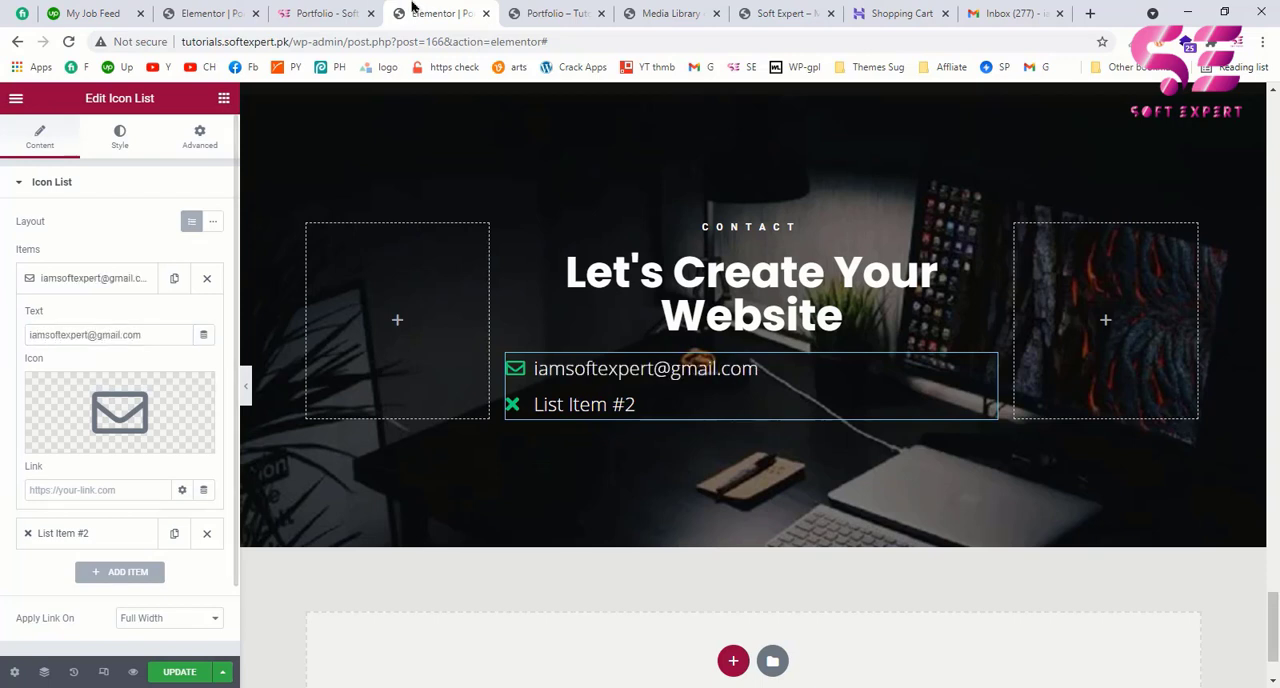
{"action": "left_click", "coordinate": [316, 13]}
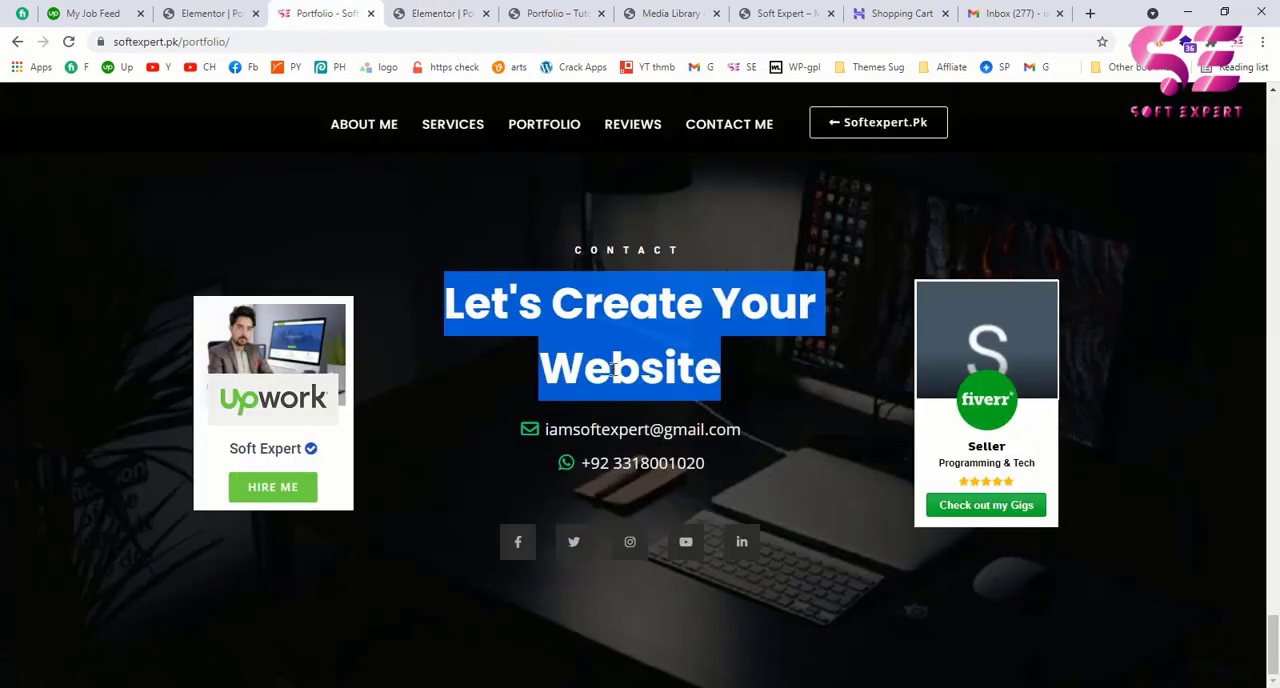
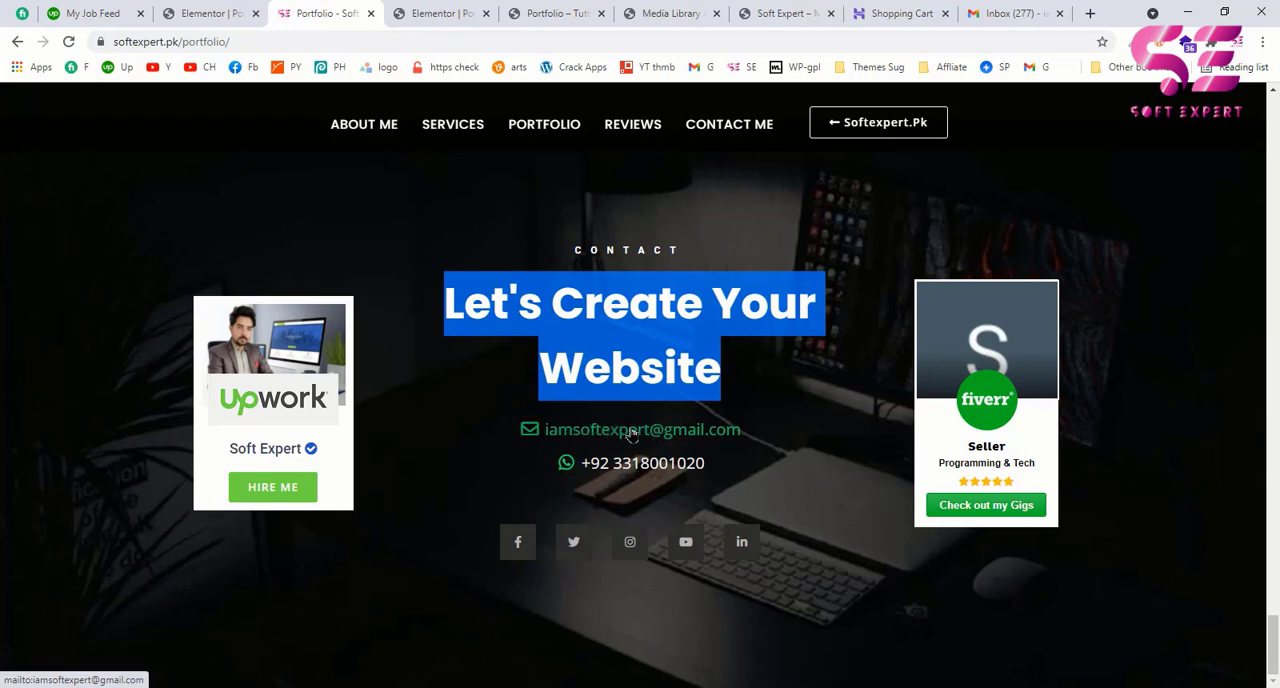
Step: Link the first list item to the contact e-mail address with a mailto: prefix
{"action": "left_click", "coordinate": [430, 16]}
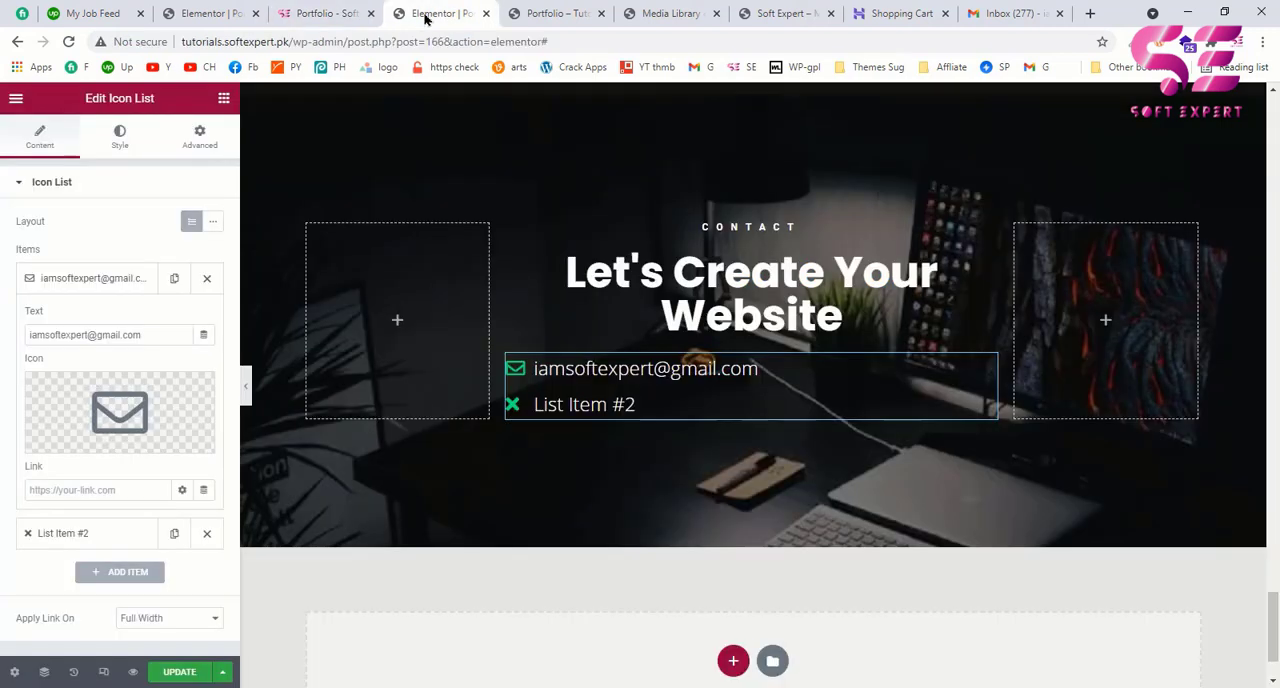
{"action": "left_click", "coordinate": [47, 489]}
{"action": "type", "text": "mailto"}
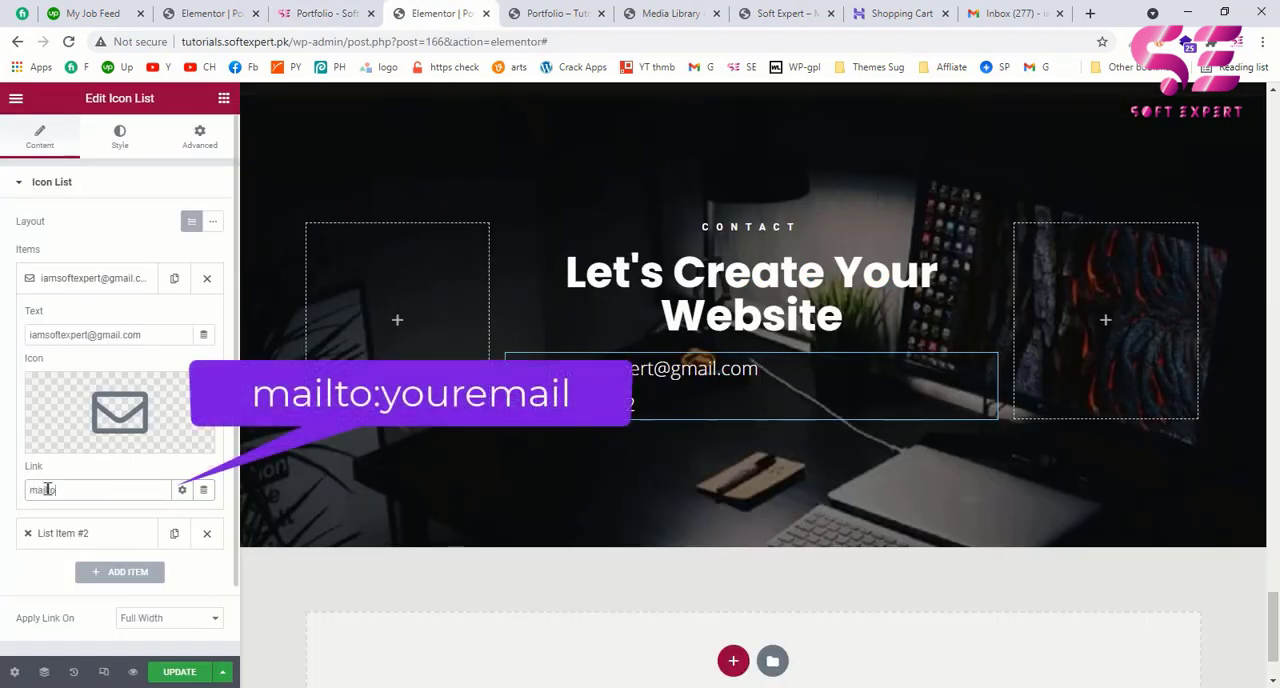
{"action": "type", "text": ":"}
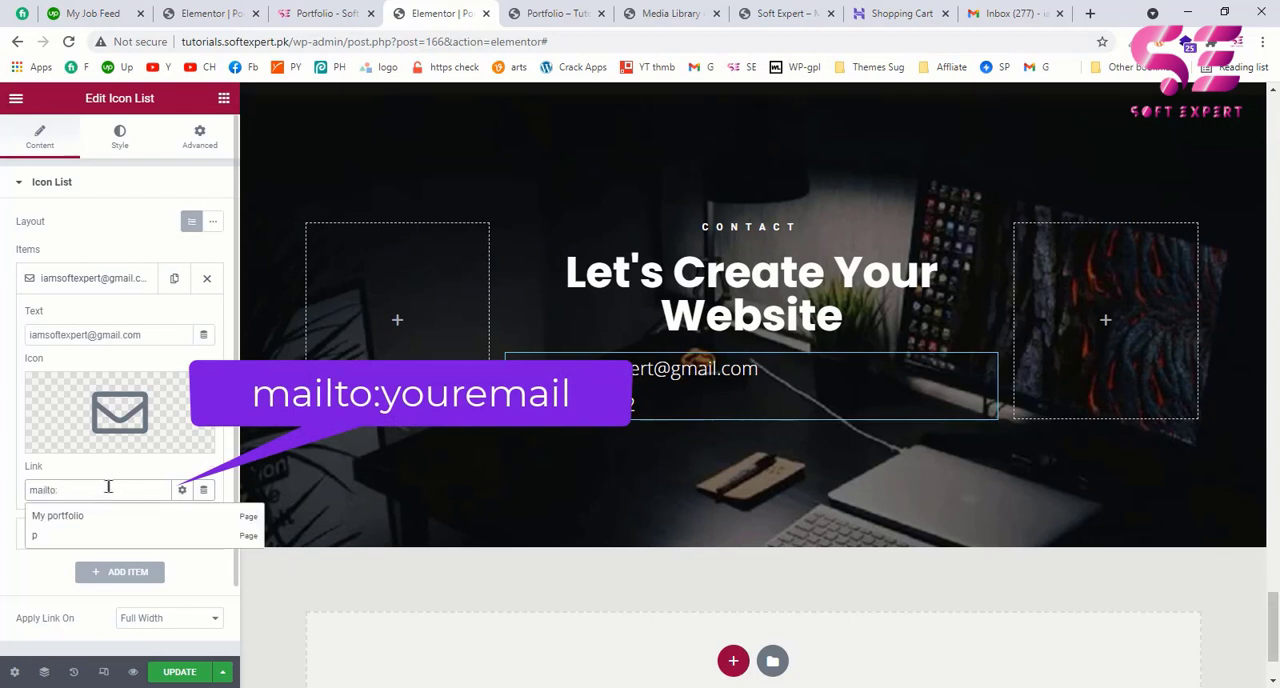
{"action": "key", "text": "ctrl+v"}
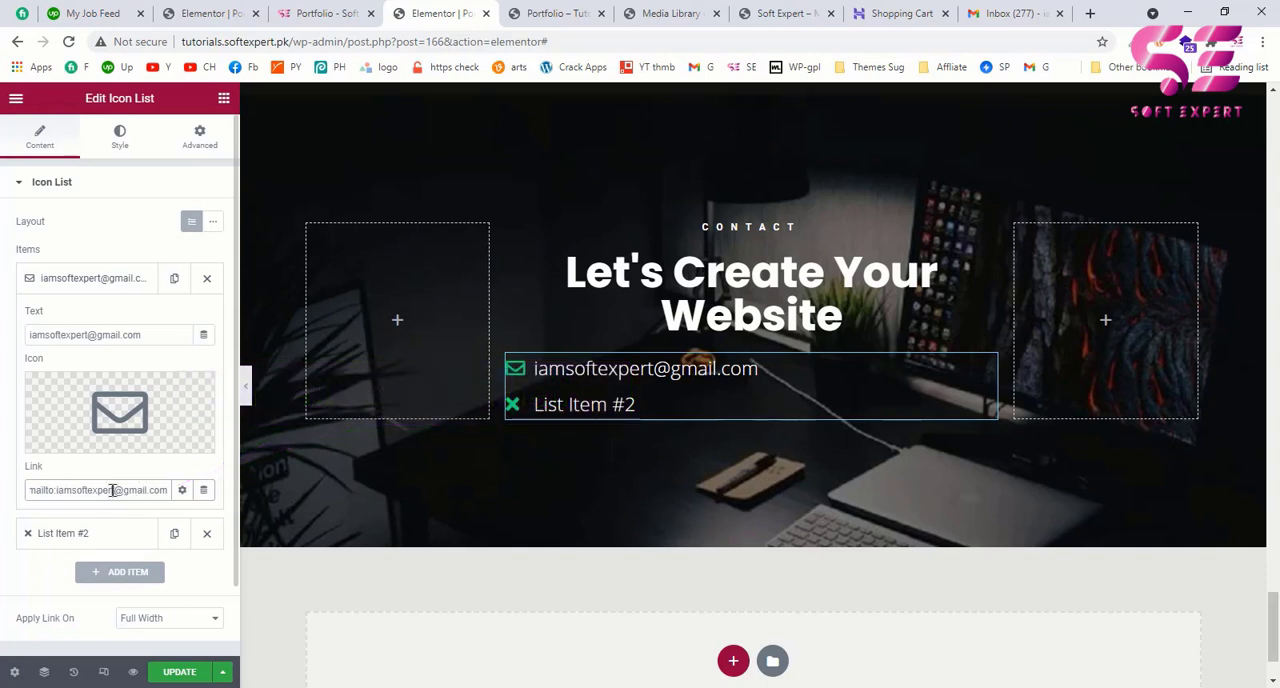
{"action": "left_click", "coordinate": [103, 279]}
Step: Give the second list item the outlined WhatsApp icon, searching the icon library for what, and replace its text with a placeholder phone number
{"action": "left_click", "coordinate": [92, 320]}
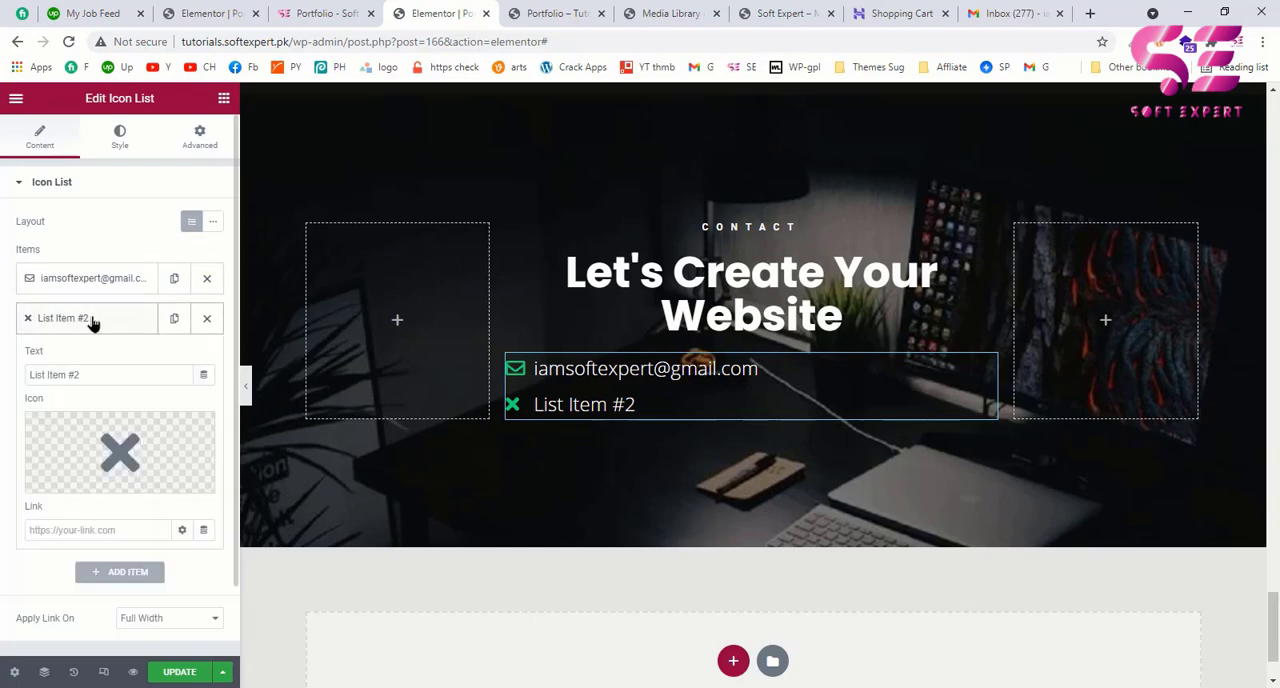
{"action": "left_click", "coordinate": [110, 443]}
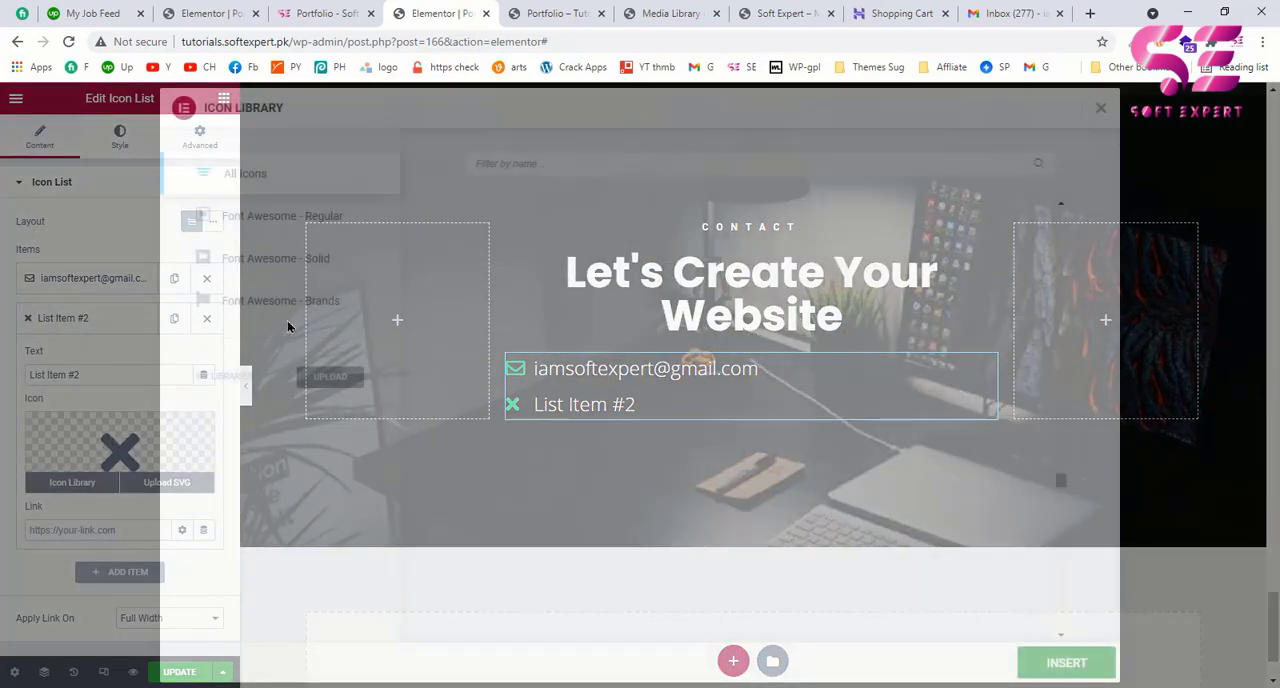
{"action": "type", "text": "what"}
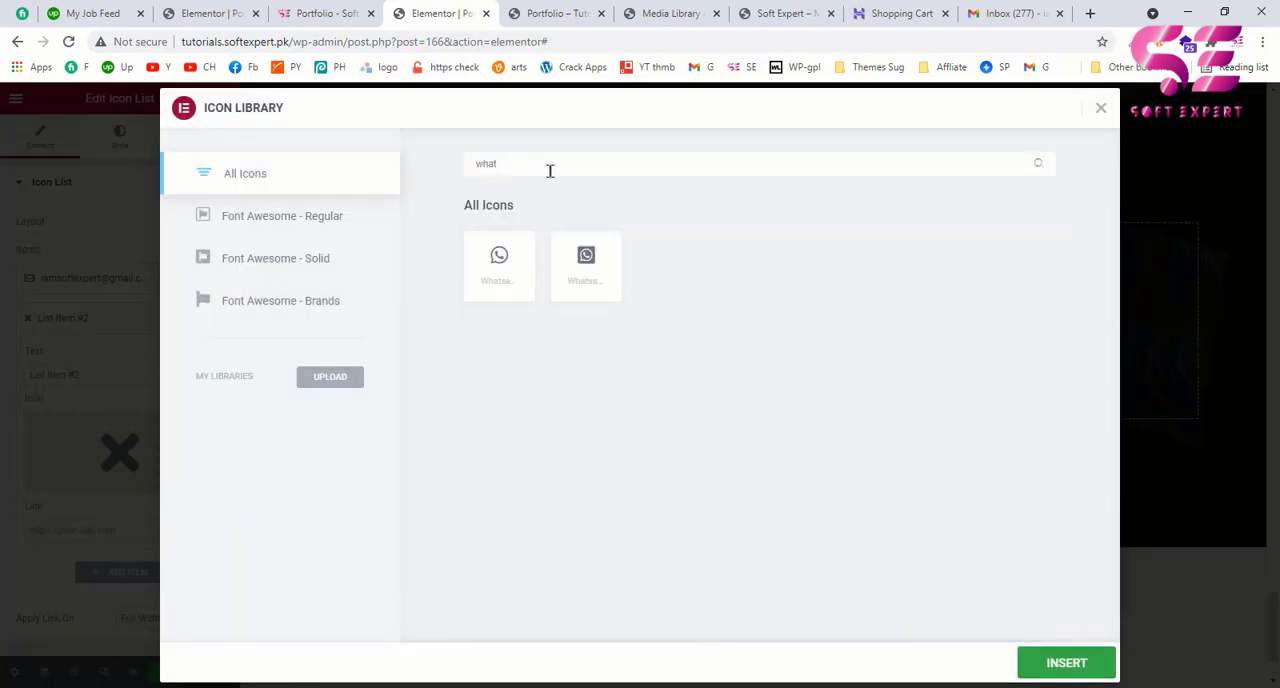
{"action": "left_click", "coordinate": [512, 258]}
{"action": "left_click", "coordinate": [1060, 668]}
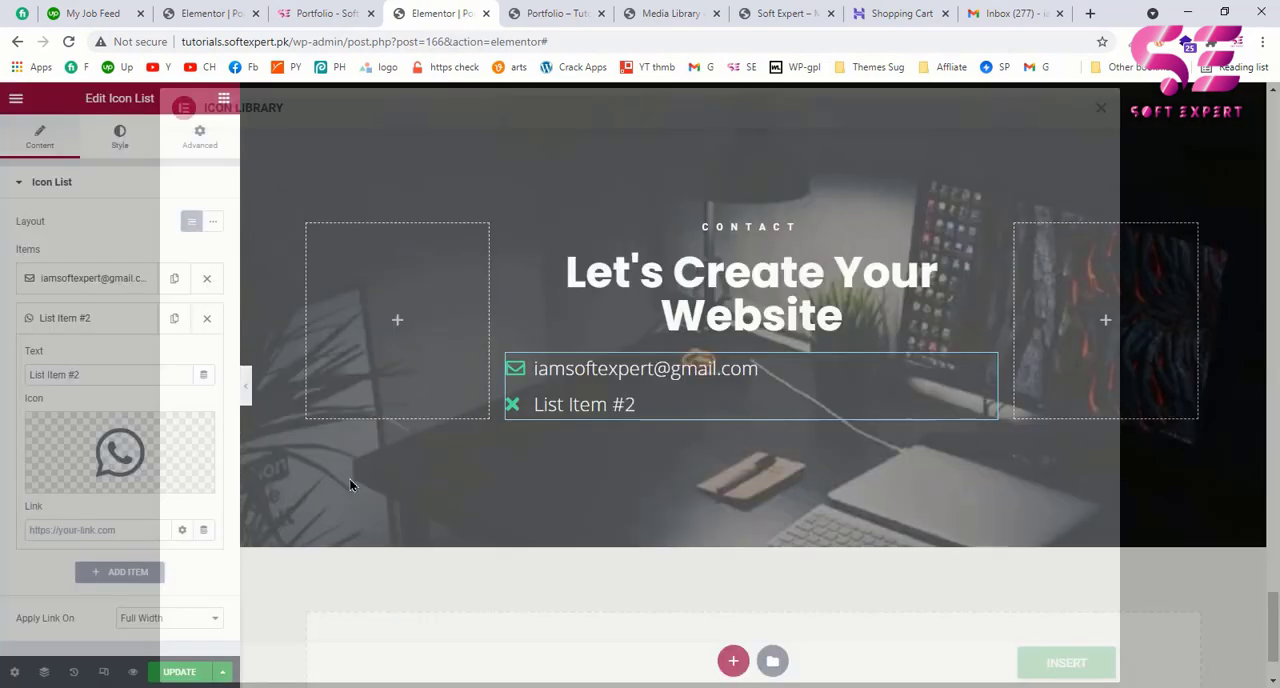
{"action": "left_click_drag", "start_coordinate": [88, 374], "coordinate": [8, 374]}
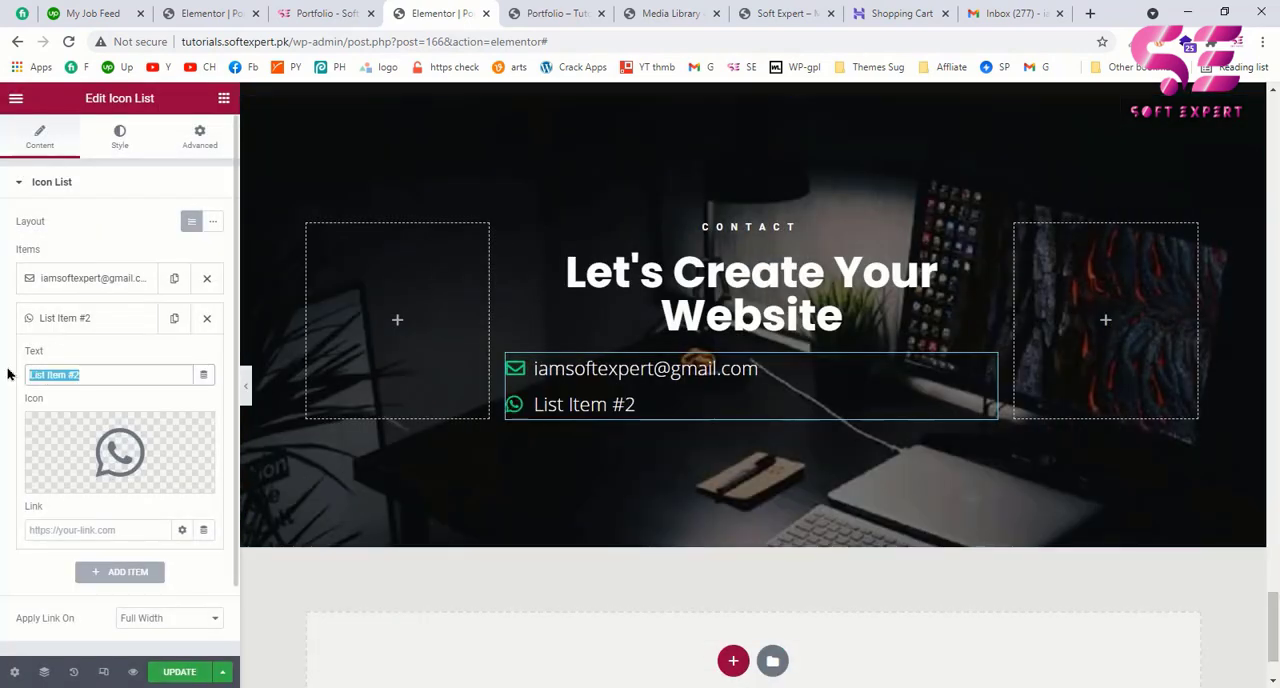
{"action": "type", "text": "123123123"}
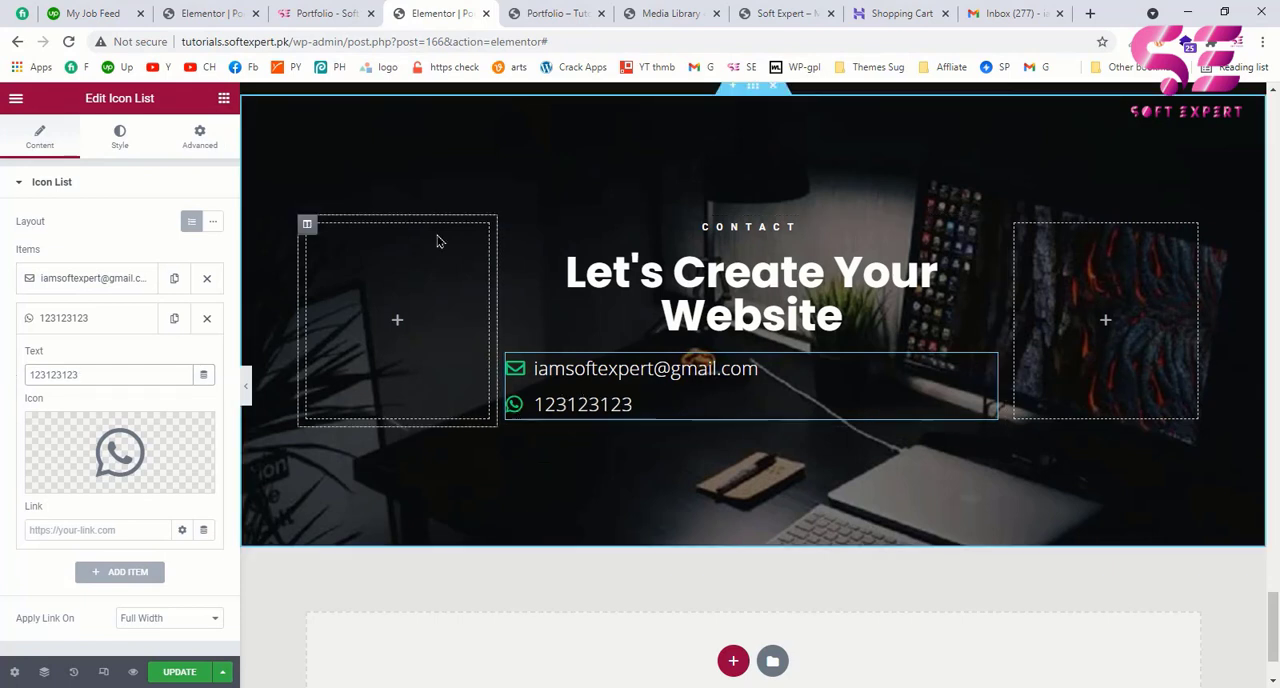
Step: Copy the WhatsApp link from the example page's contact number and use it as the second list item's link
{"action": "left_click", "coordinate": [320, 12]}
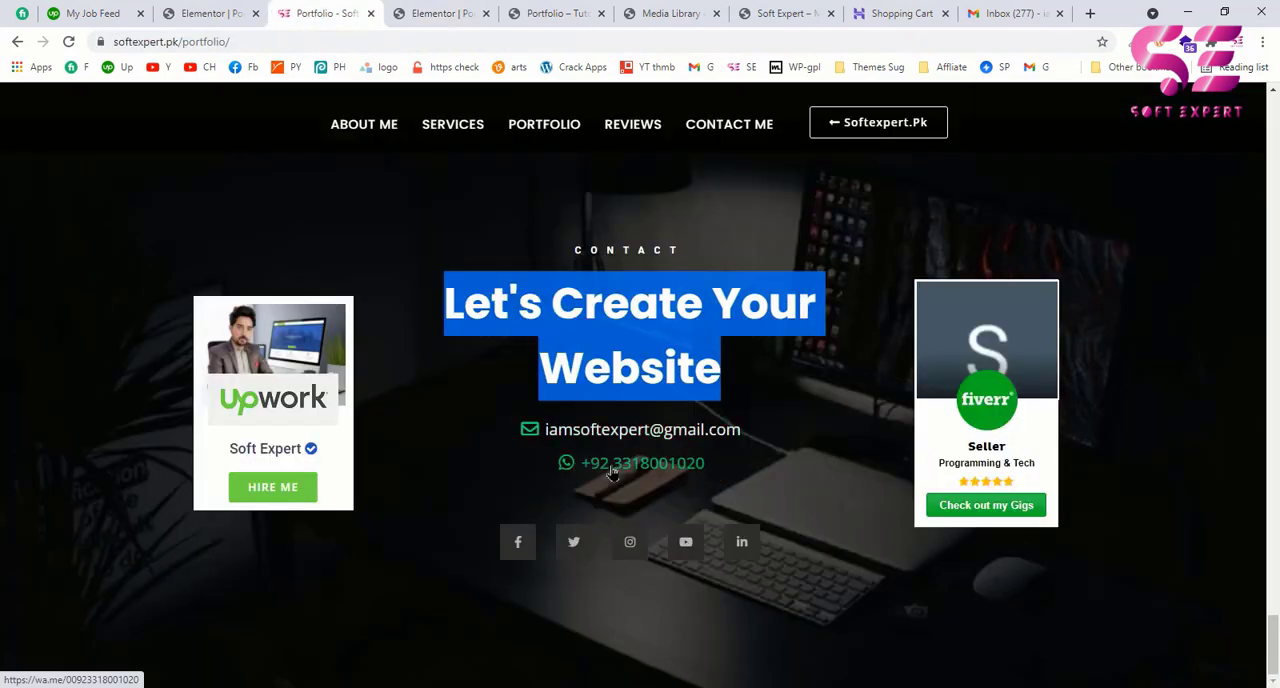
{"action": "right_click", "coordinate": [612, 473]}
{"action": "left_click", "coordinate": [680, 585]}
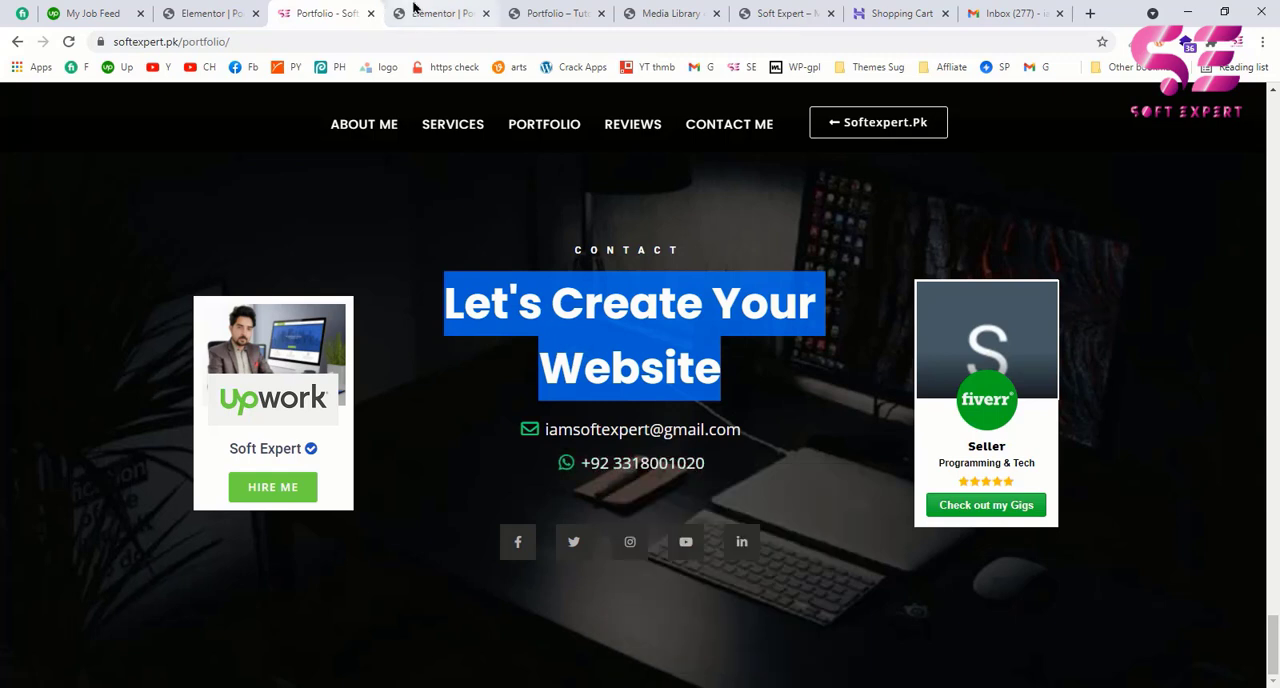
{"action": "left_click", "coordinate": [415, 12]}
{"action": "left_click", "coordinate": [77, 530]}
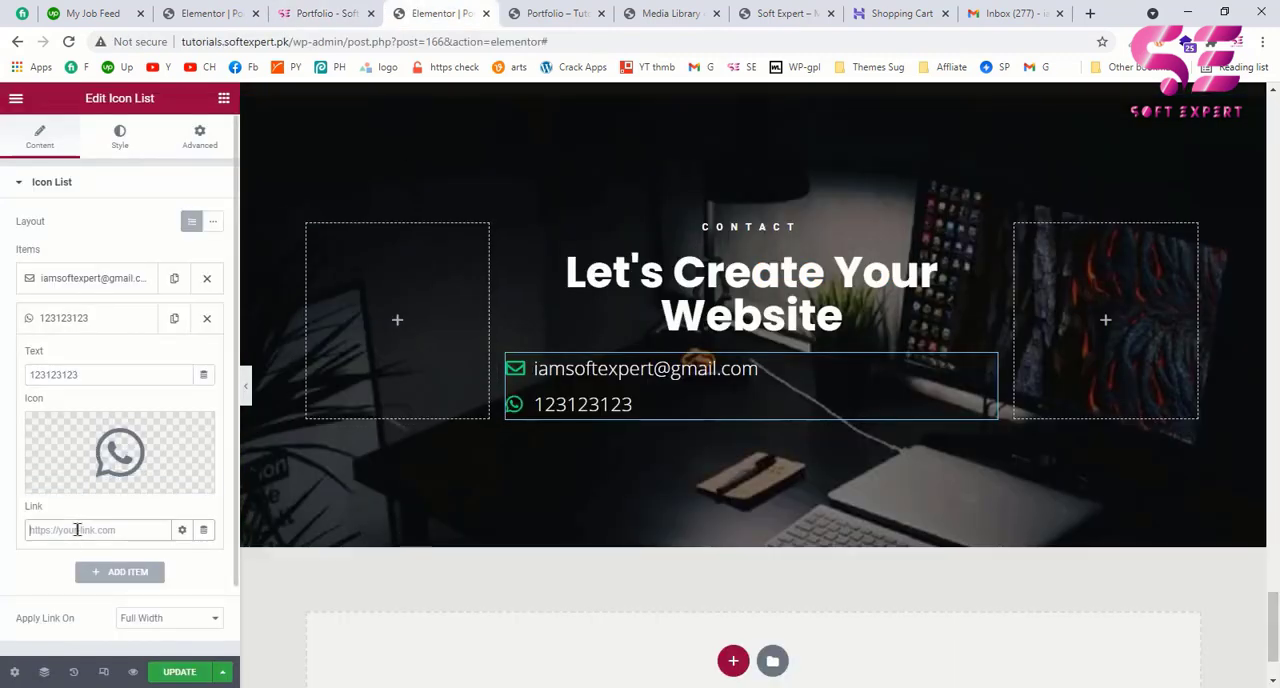
{"action": "key", "text": "ctrl+v"}
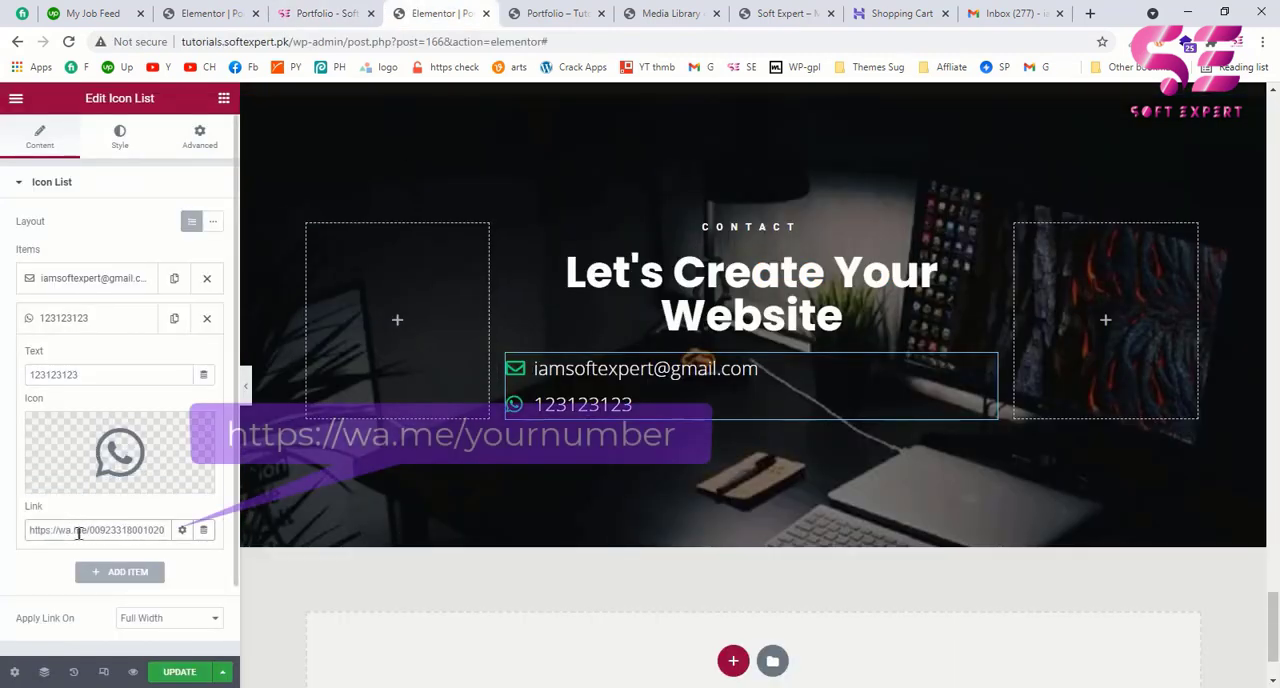
{"action": "left_click_drag", "start_coordinate": [30, 531], "coordinate": [96, 531]}
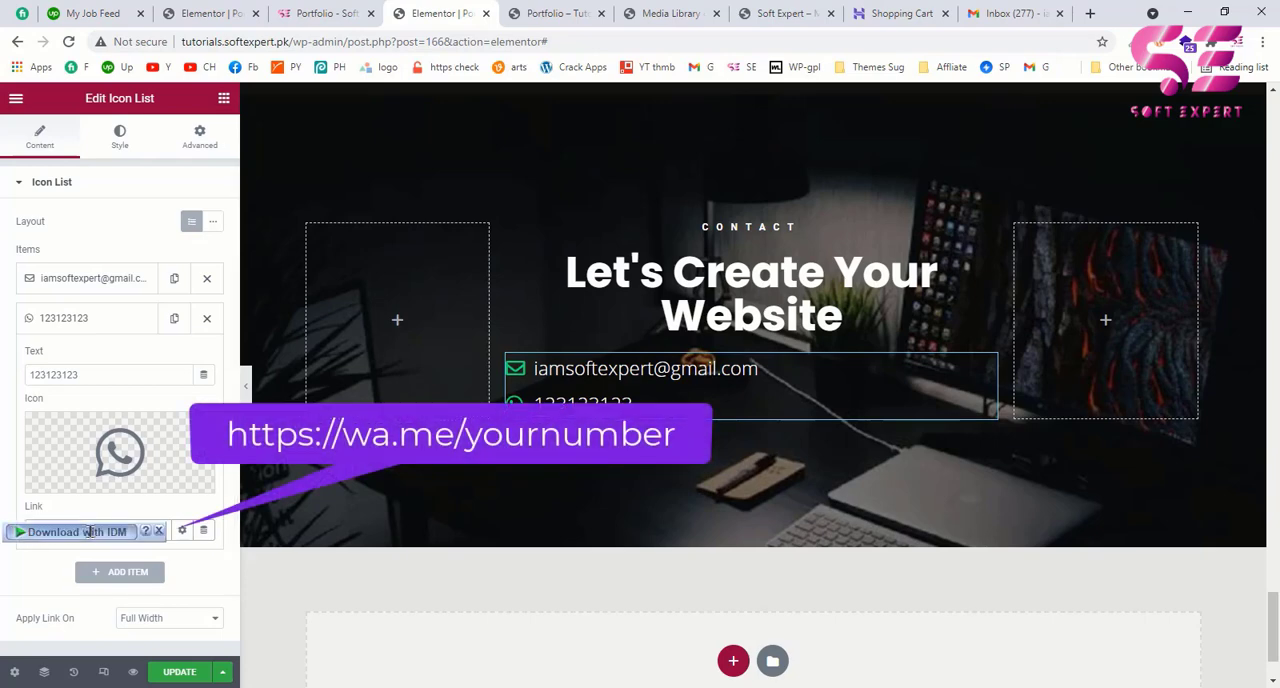
{"action": "left_click", "coordinate": [98, 530]}
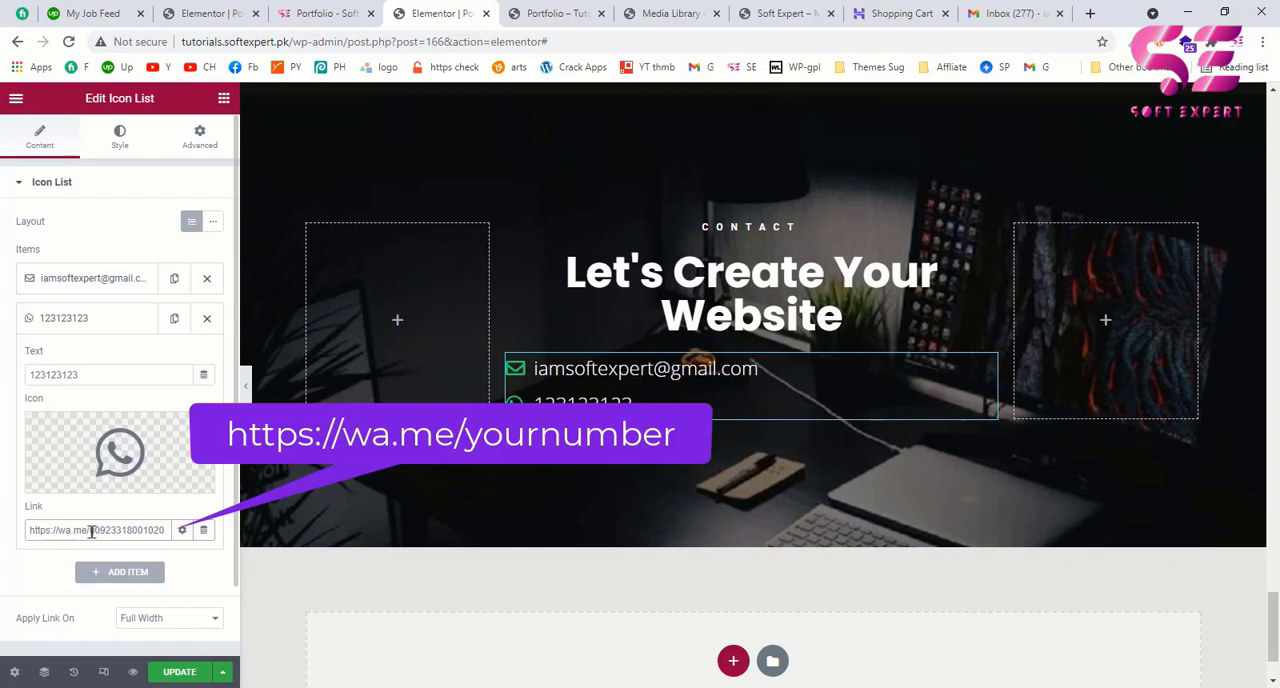
{"action": "left_click_drag", "start_coordinate": [91, 531], "coordinate": [155, 531]}
{"action": "left_click", "coordinate": [158, 531]}
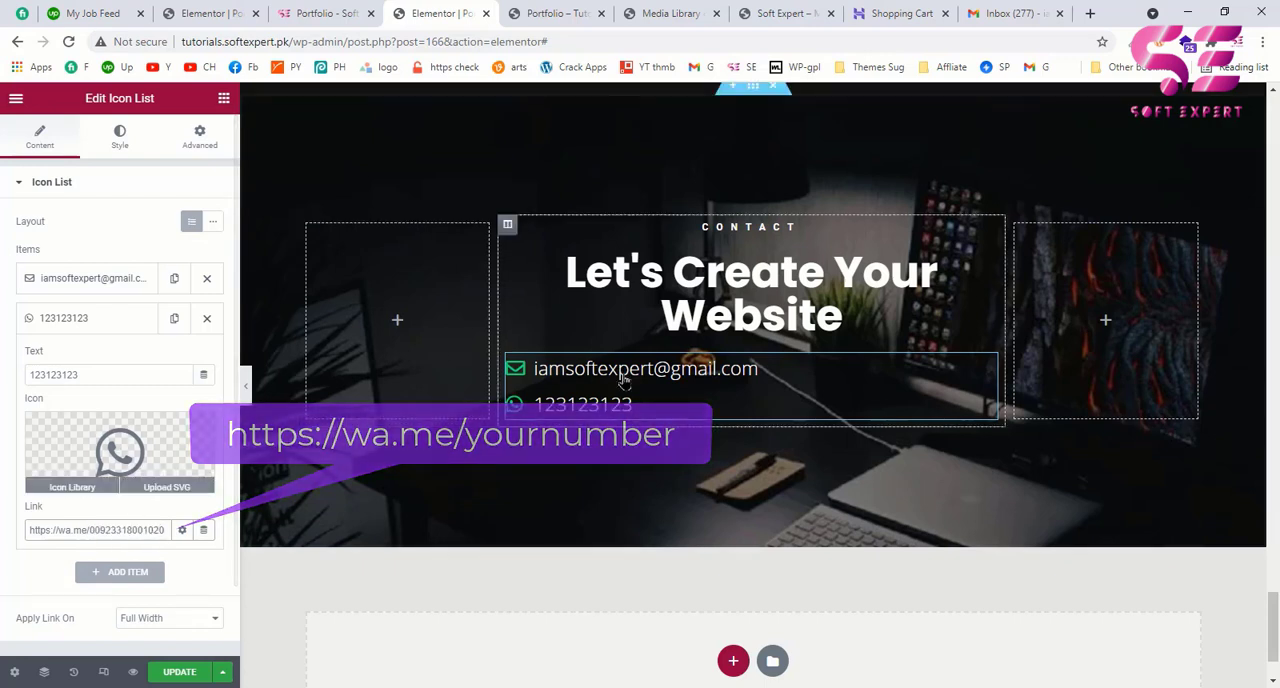
{"action": "left_click", "coordinate": [105, 318]}
Step: Centre the Icon List's items and compare the result with the example page's contact section
{"action": "left_click", "coordinate": [105, 148]}
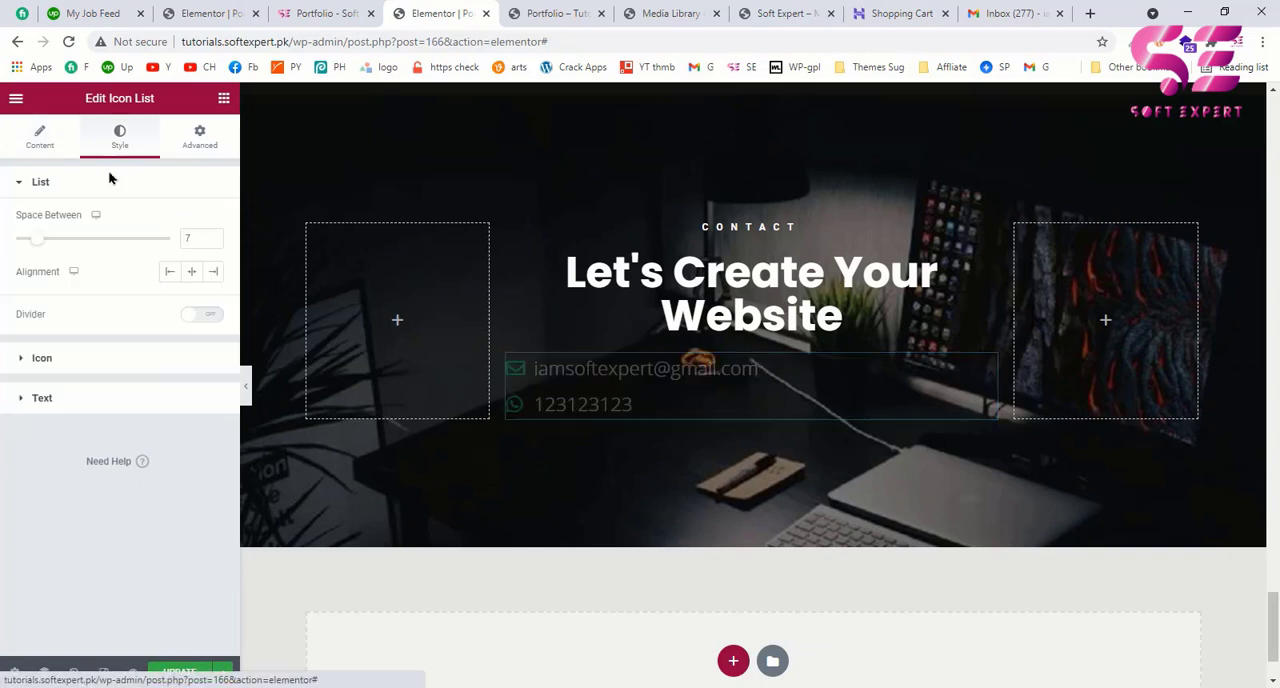
{"action": "left_click", "coordinate": [192, 274]}
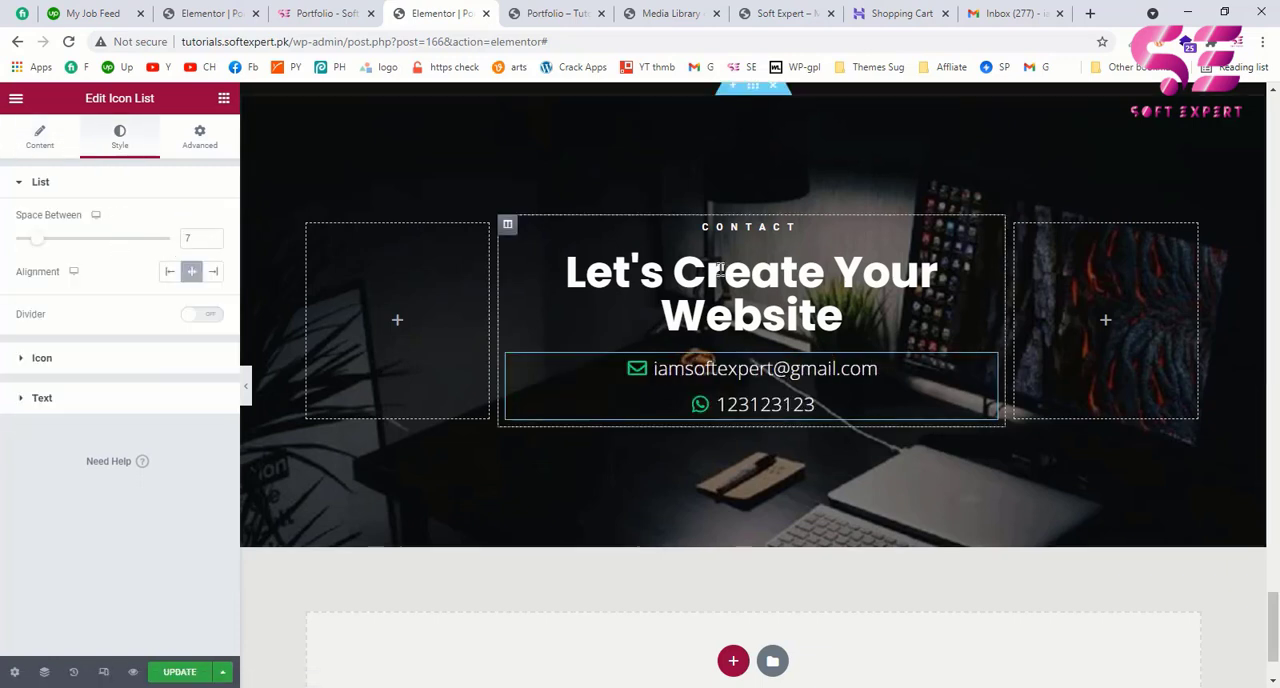
{"action": "left_click", "coordinate": [350, 10]}
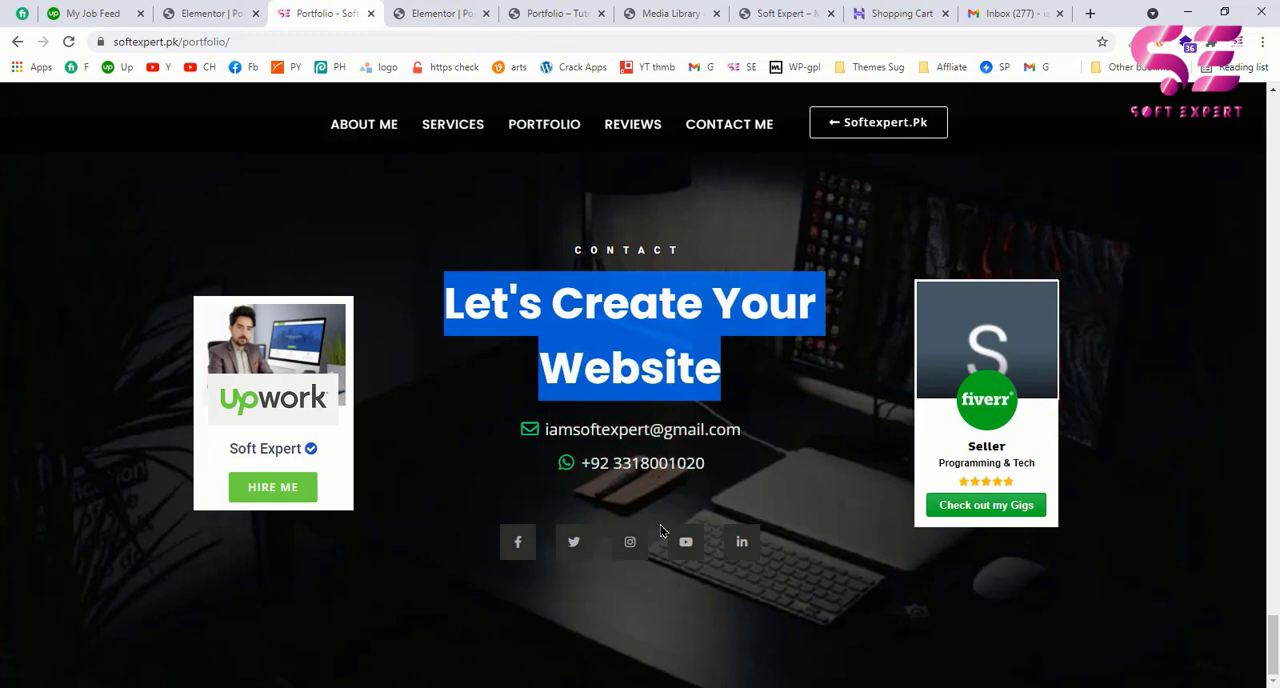
{"action": "left_click", "coordinate": [432, 13]}
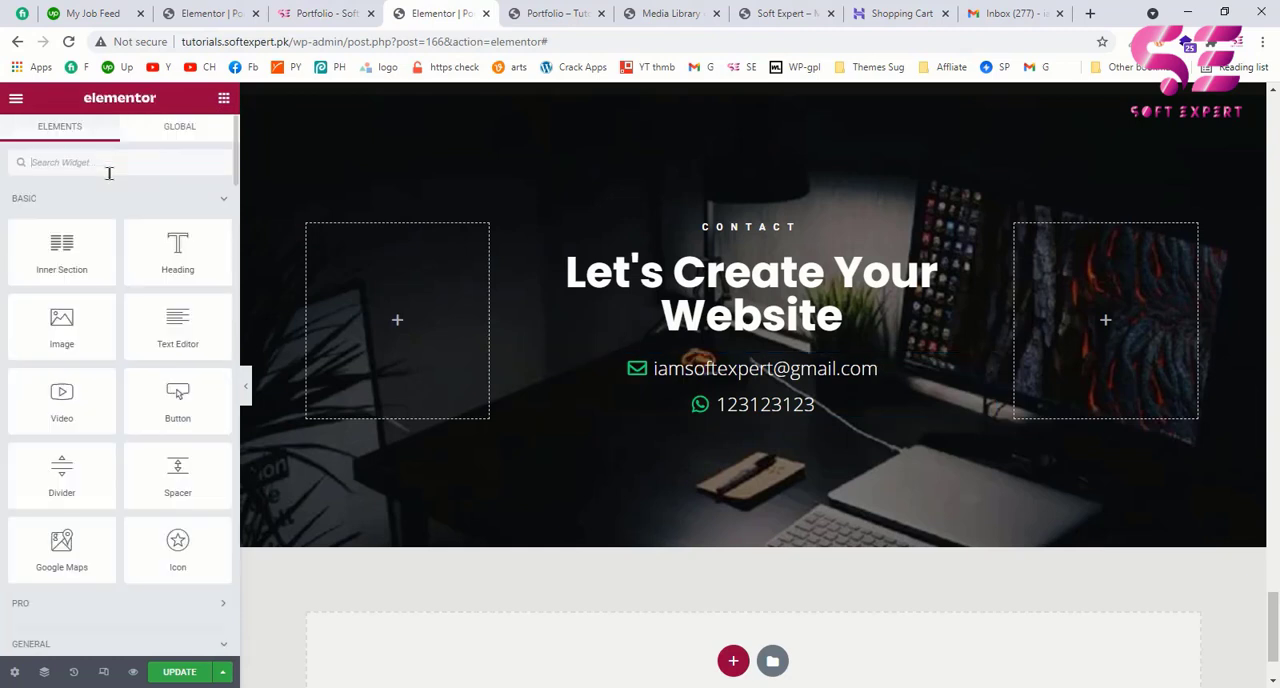
Step: Add a Social Icons widget below the contact Icon List and set its shape to Square
{"action": "type", "text": "social"}
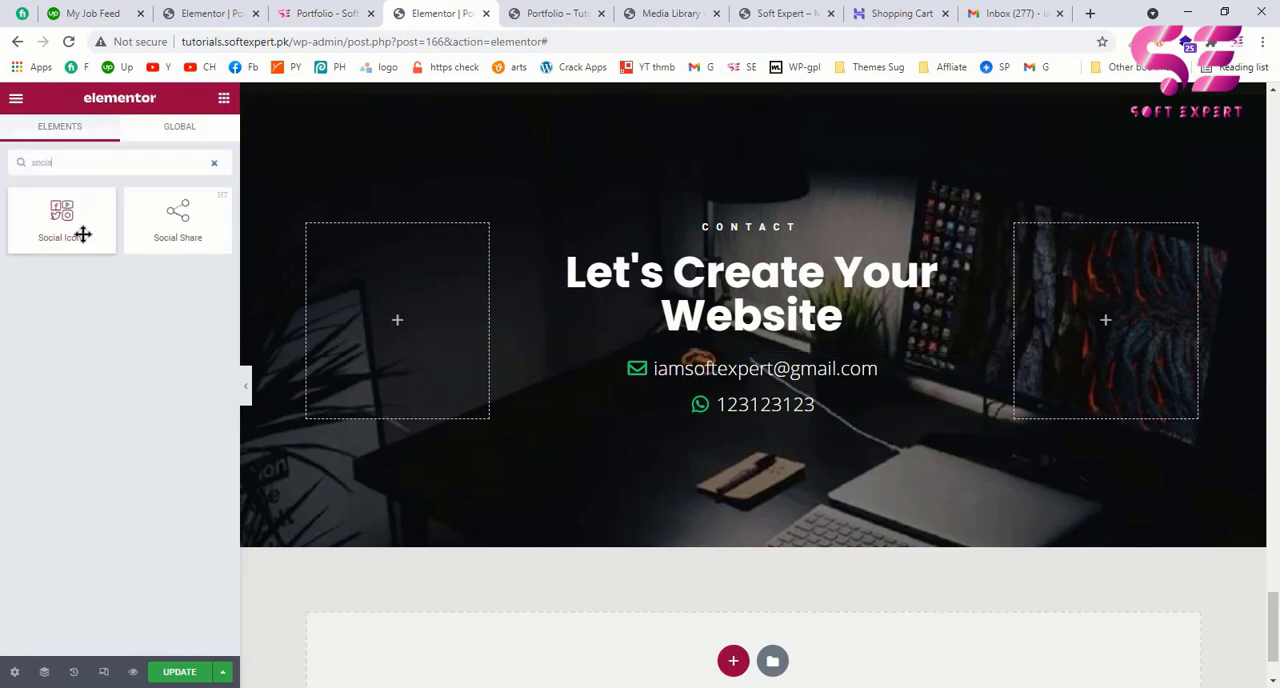
{"action": "left_click_drag", "start_coordinate": [61, 213], "coordinate": [750, 409]}
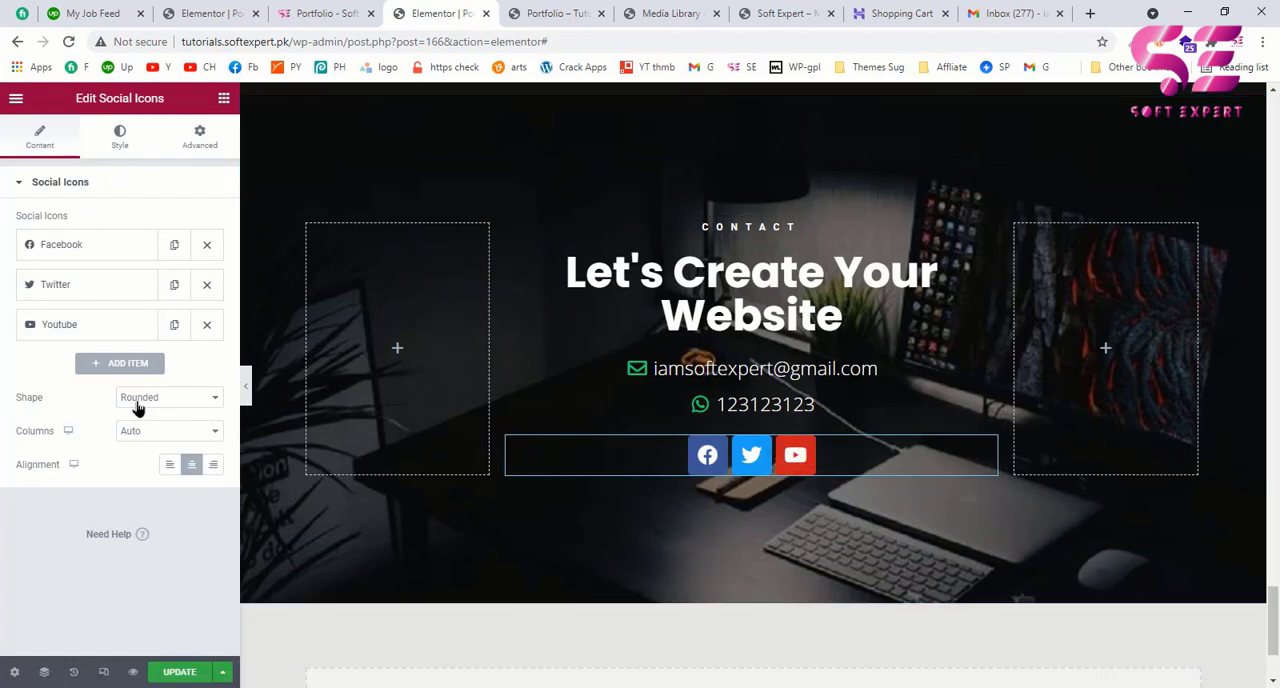
{"action": "left_click", "coordinate": [173, 405]}
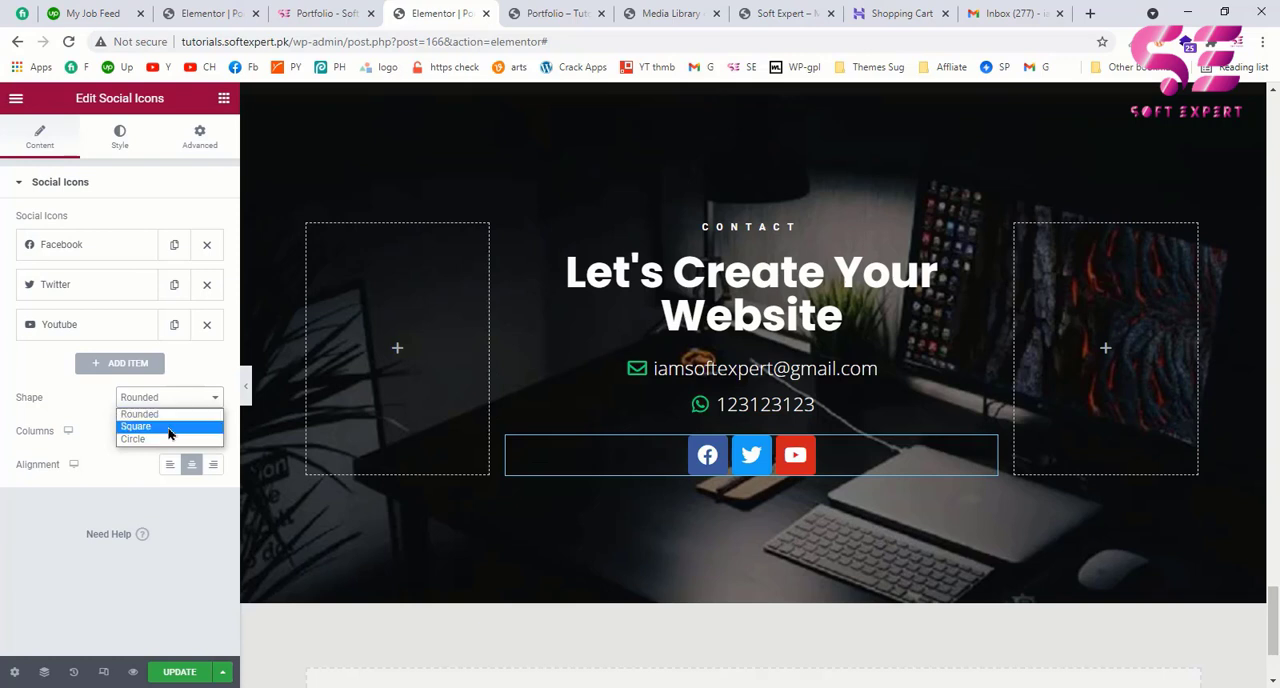
{"action": "left_click", "coordinate": [169, 432]}
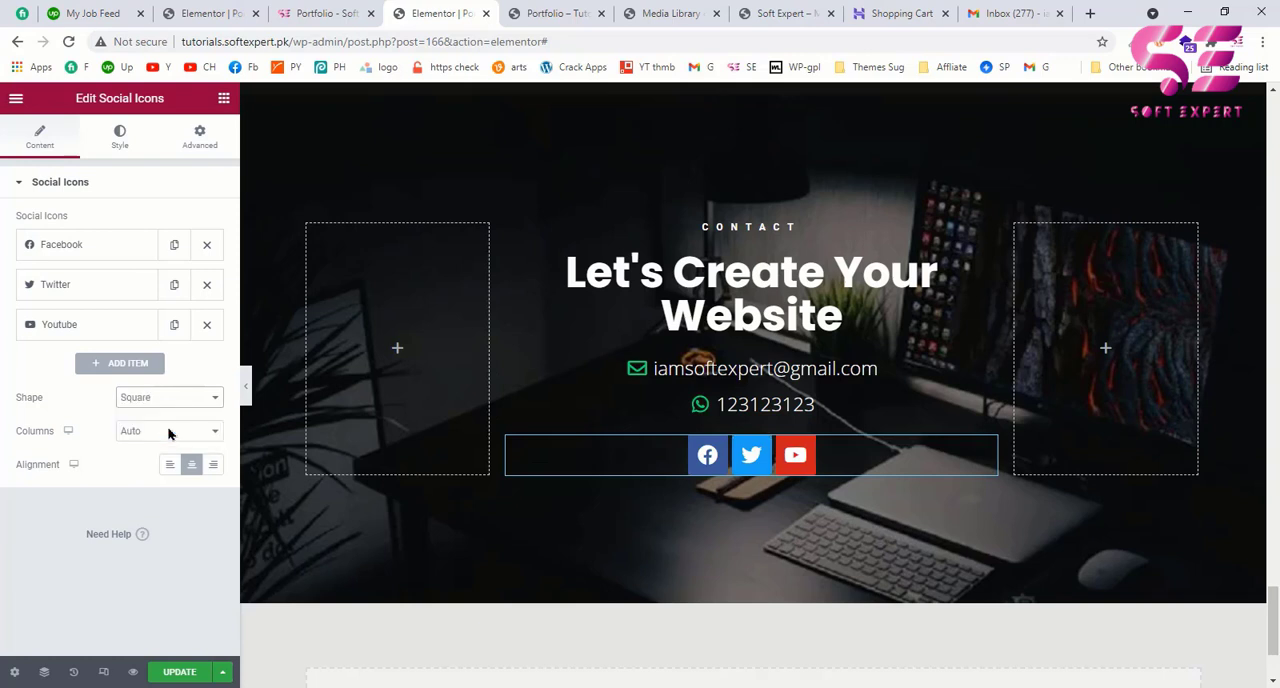
Step: Switch the social icons to Custom color, check the example page's icons, and set the primary color to 111
{"action": "left_click", "coordinate": [122, 138]}
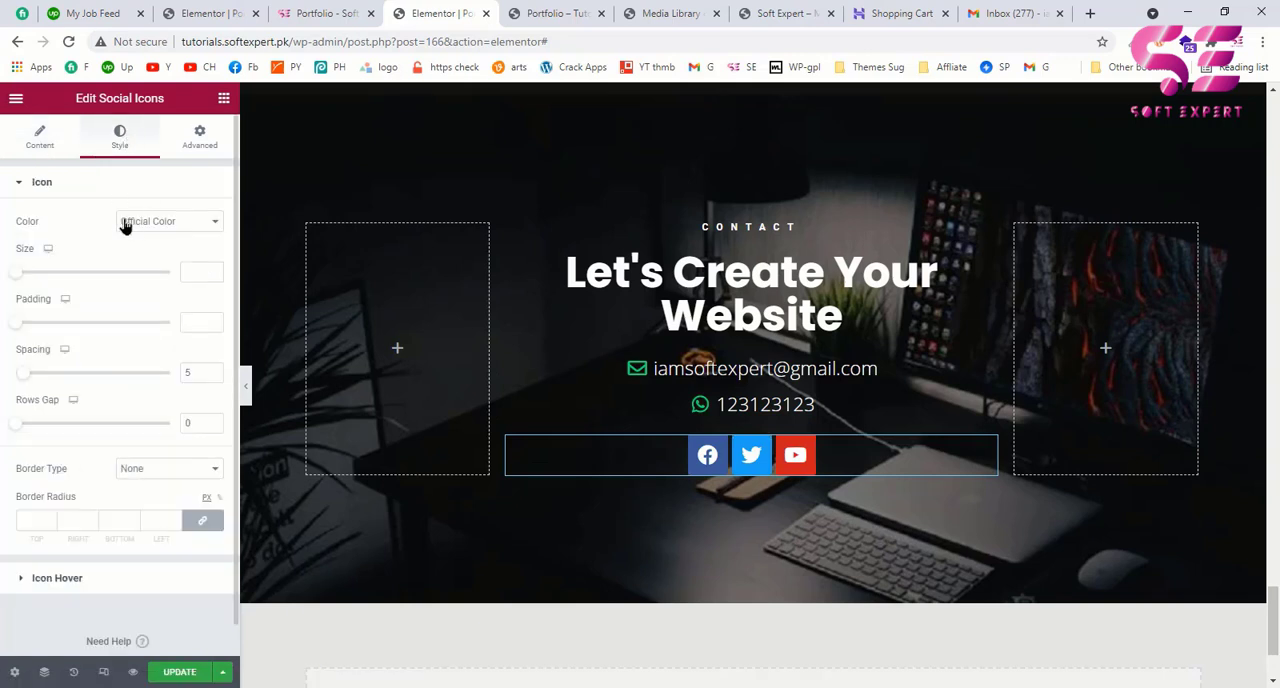
{"action": "left_click", "coordinate": [163, 224]}
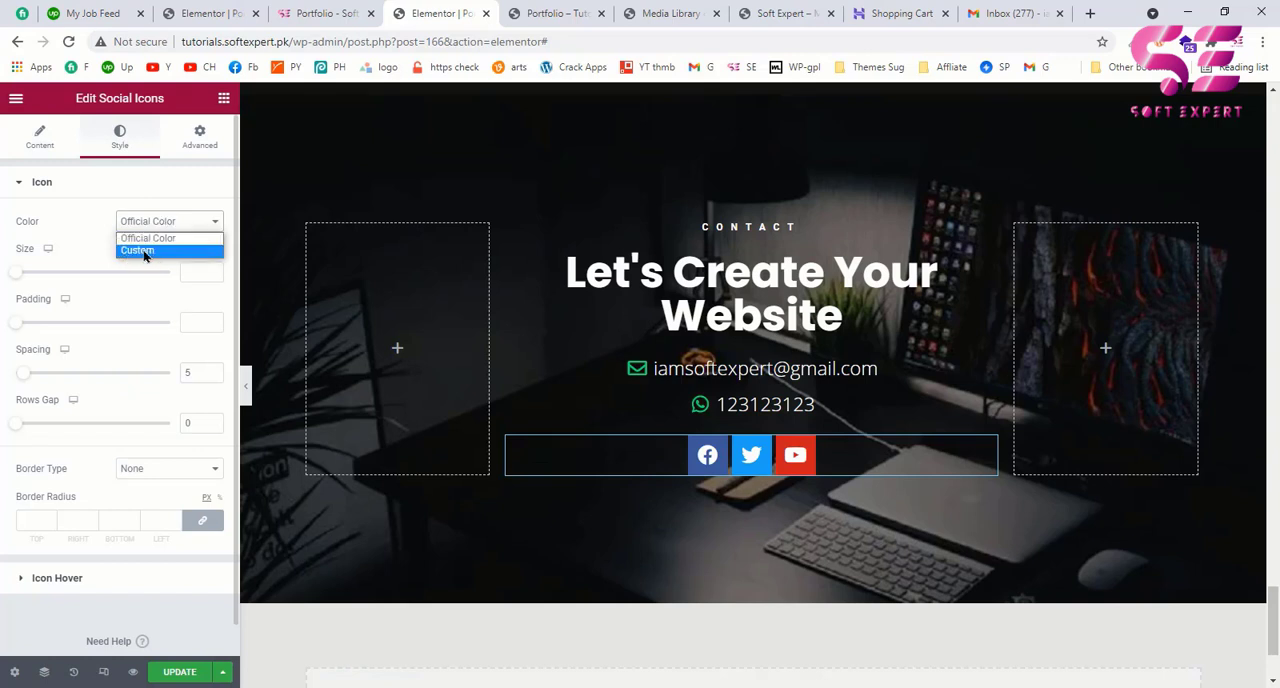
{"action": "left_click", "coordinate": [146, 252]}
{"action": "left_click", "coordinate": [322, 13]}
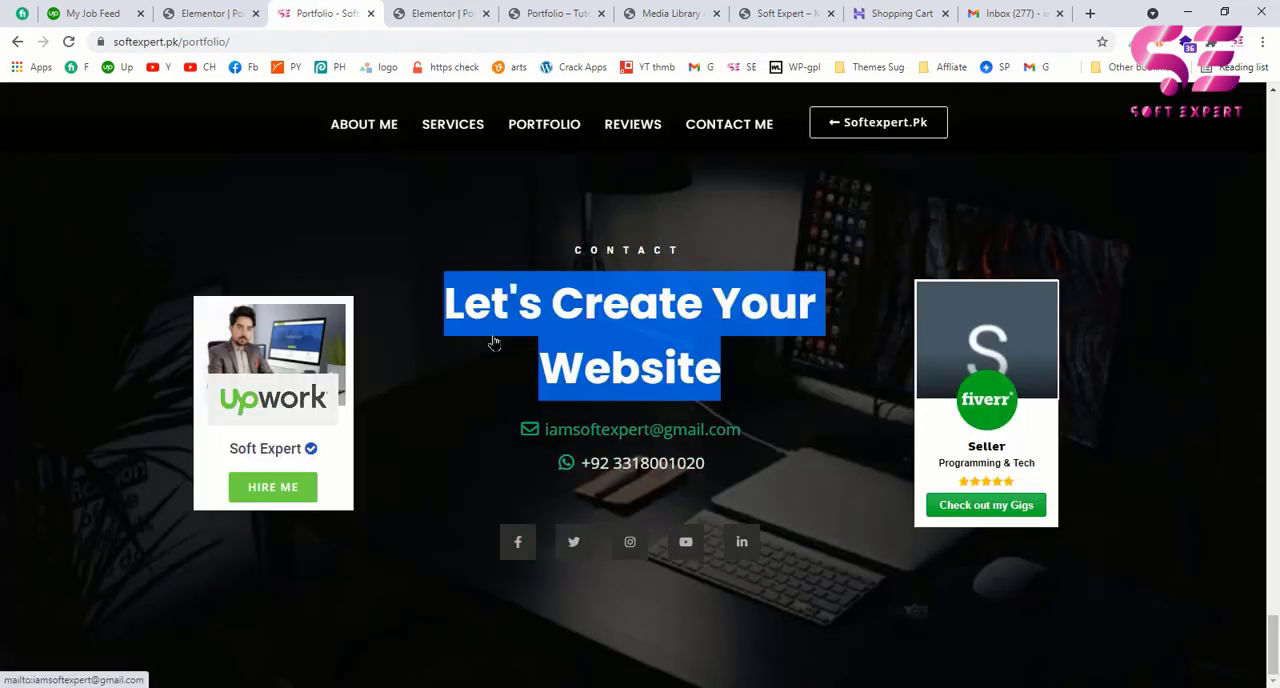
{"action": "left_click", "coordinate": [447, 10]}
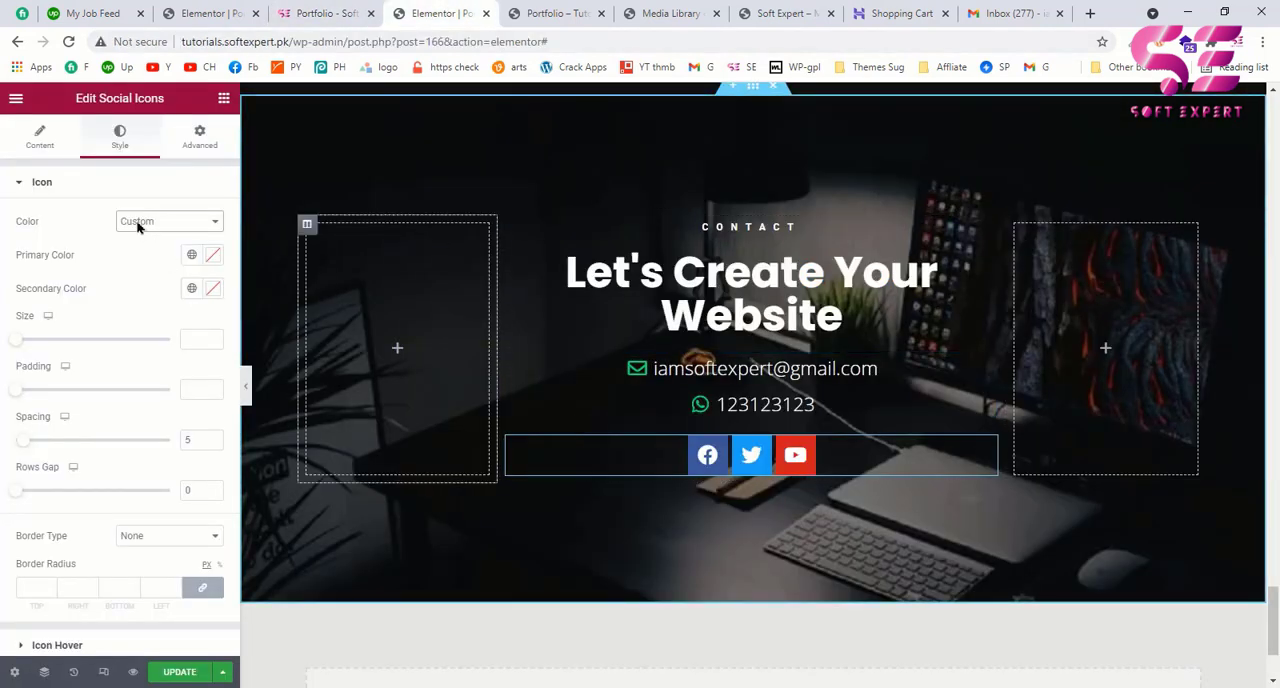
{"action": "left_click", "coordinate": [214, 257]}
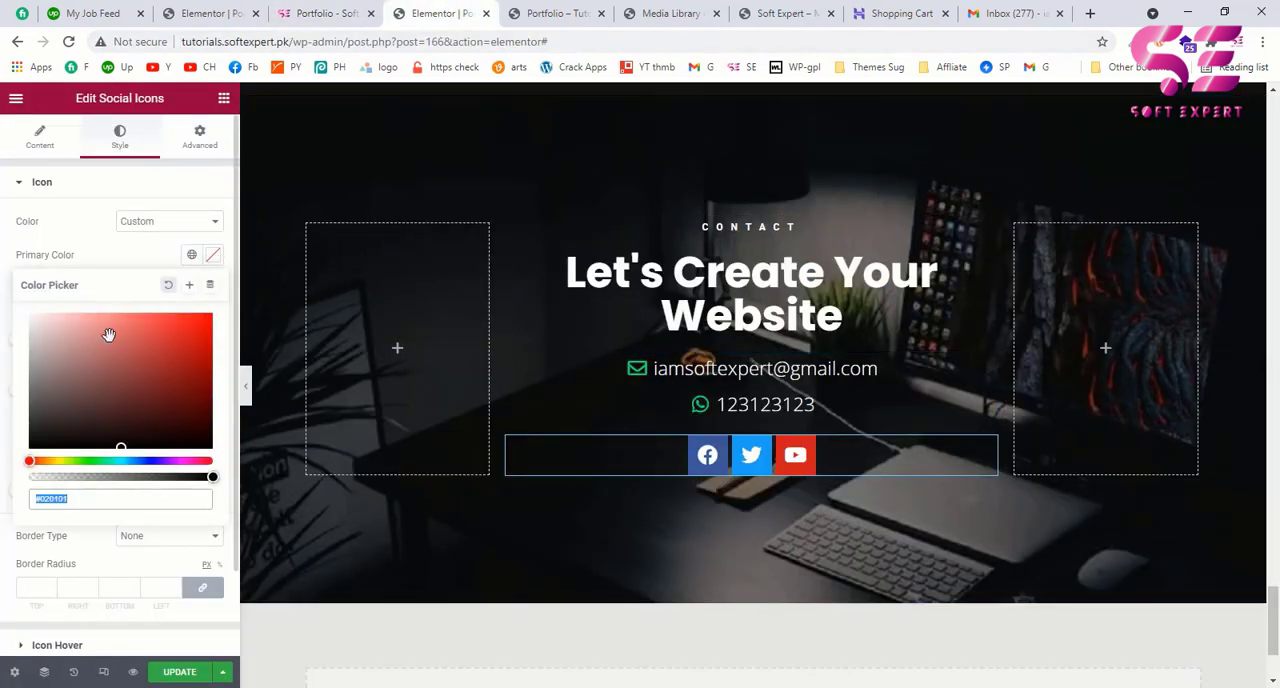
{"action": "type", "text": "111"}
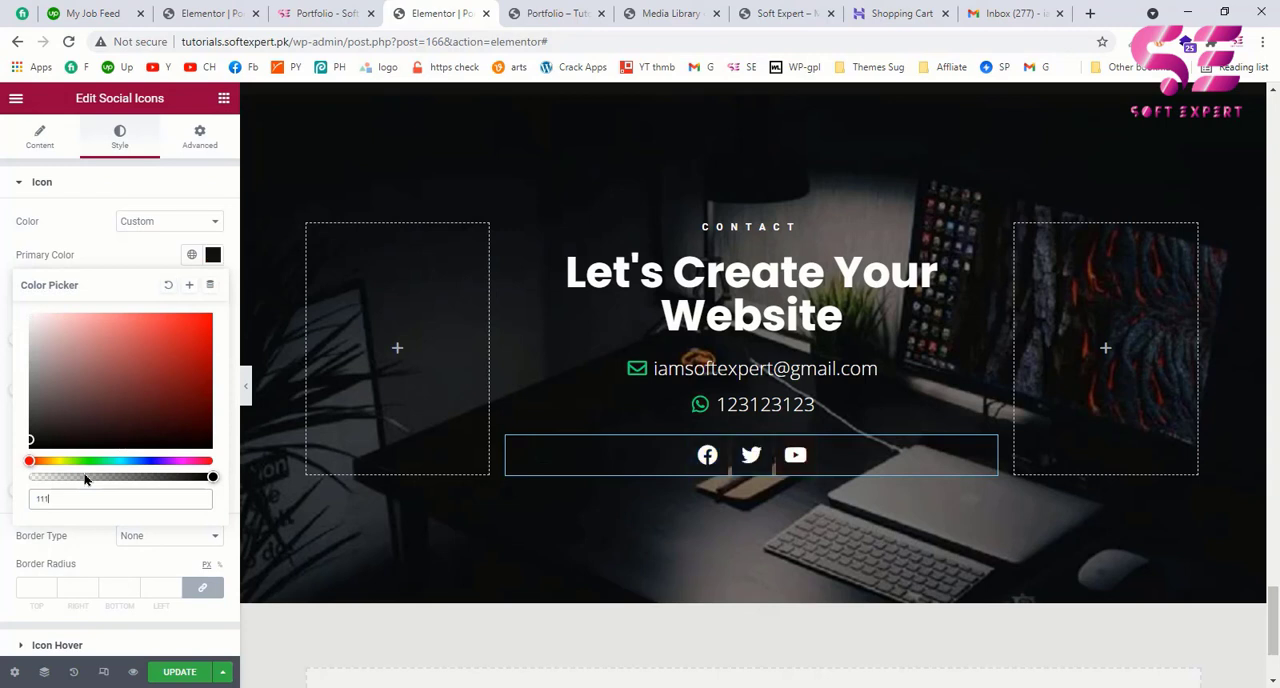
Step: Set the social icons' size to 23 and padding to 0.7, comparing them with the example page's social icons
{"action": "left_click", "coordinate": [322, 13]}
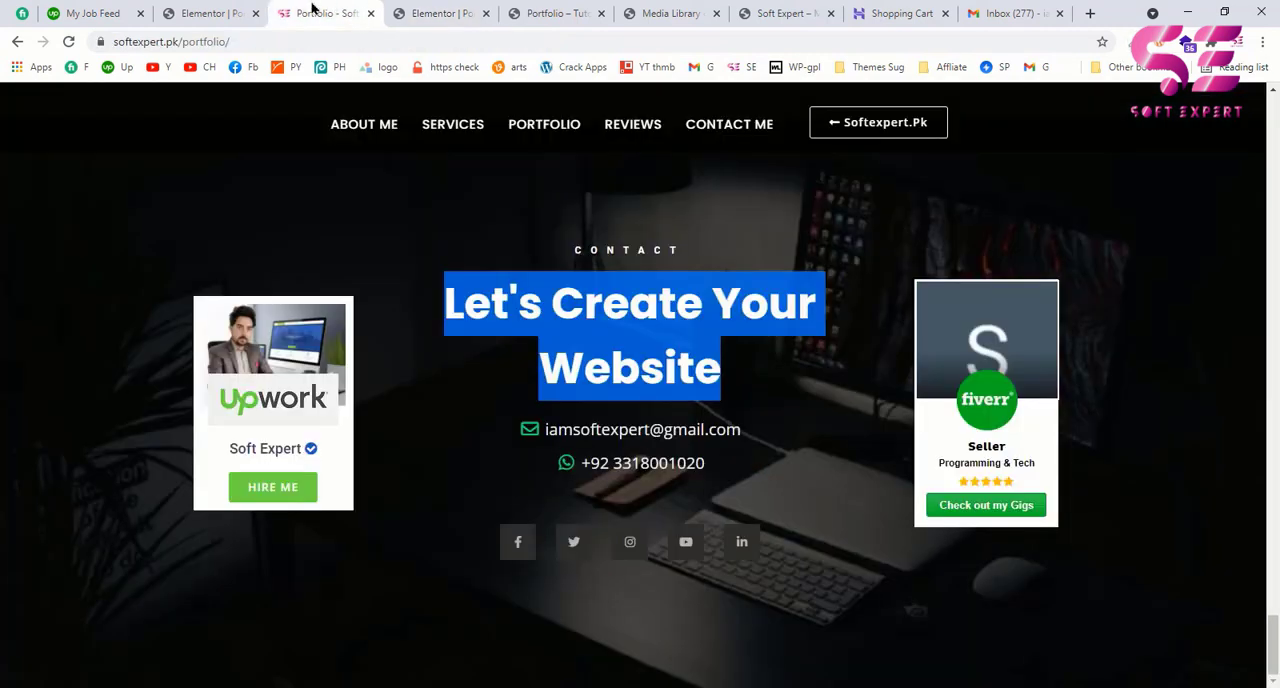
{"action": "left_click", "coordinate": [440, 13]}
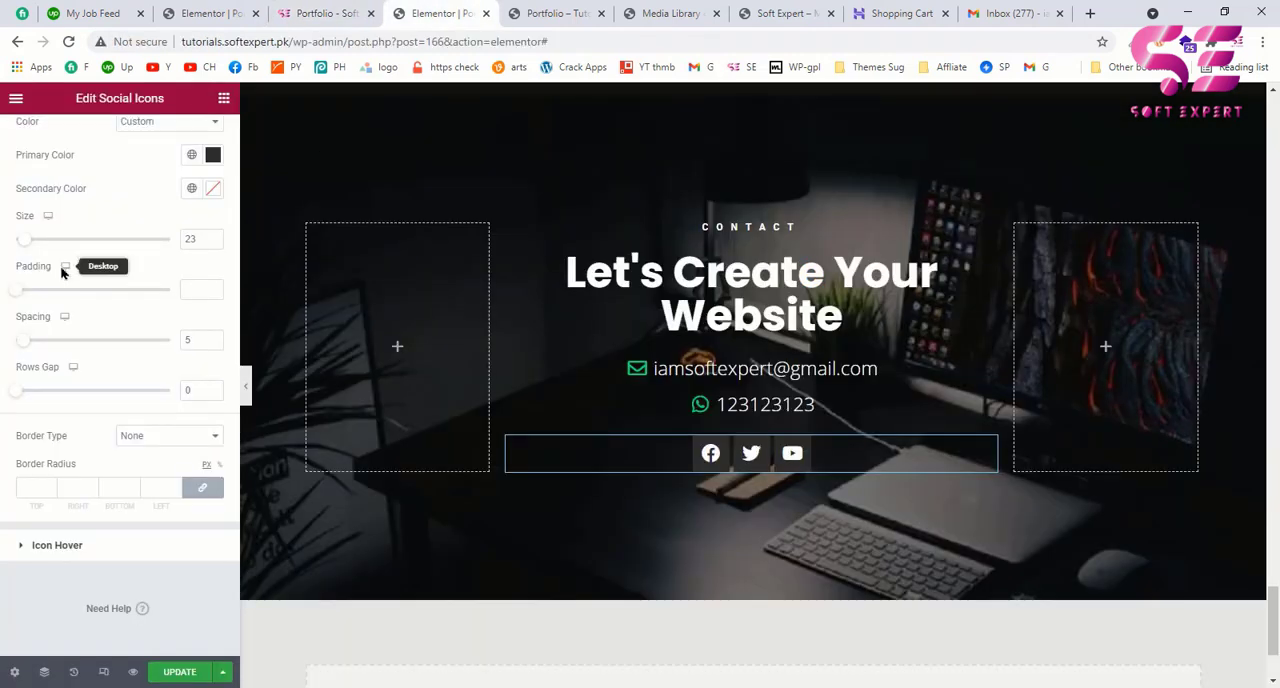
{"action": "scroll", "coordinate": [61, 270], "scroll_direction": "up", "scroll_amount": 1}
{"action": "left_click_drag", "start_coordinate": [18, 397], "coordinate": [41, 397]}
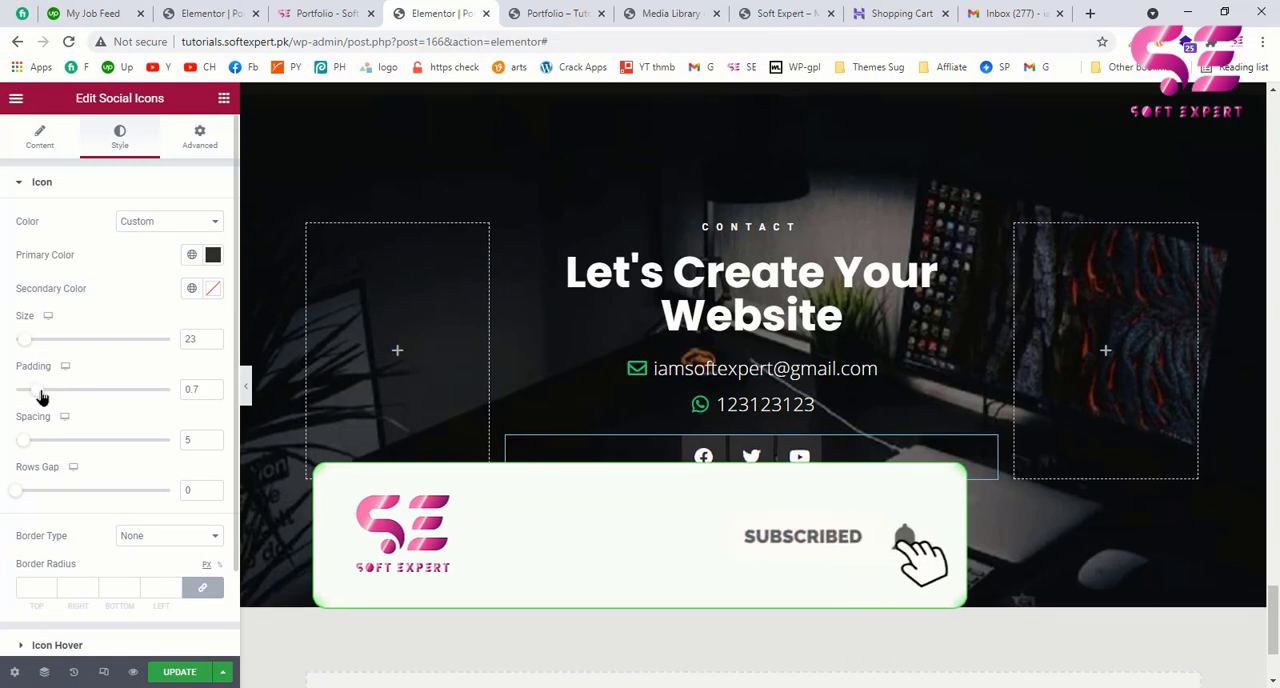
{"action": "left_click", "coordinate": [294, 20]}
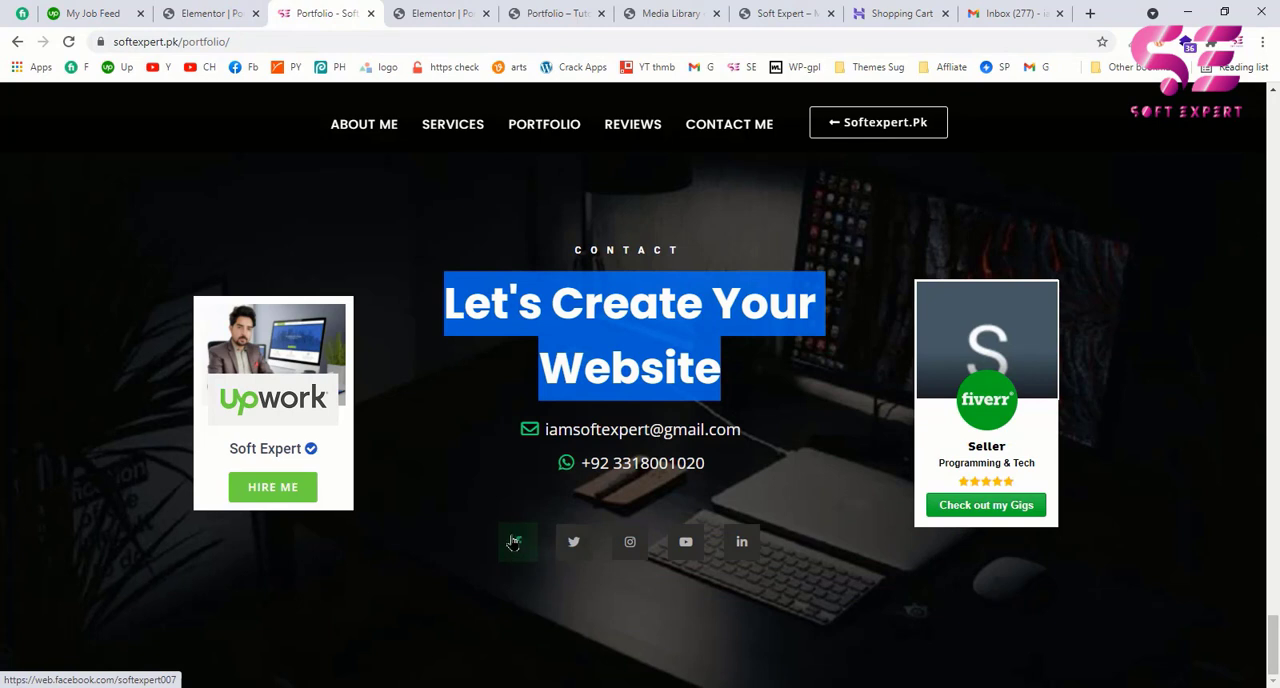
Step: Set the social icons' hover primary color to a muted dark green and check the hover effect on the Facebook icon
{"action": "left_click", "coordinate": [435, 13]}
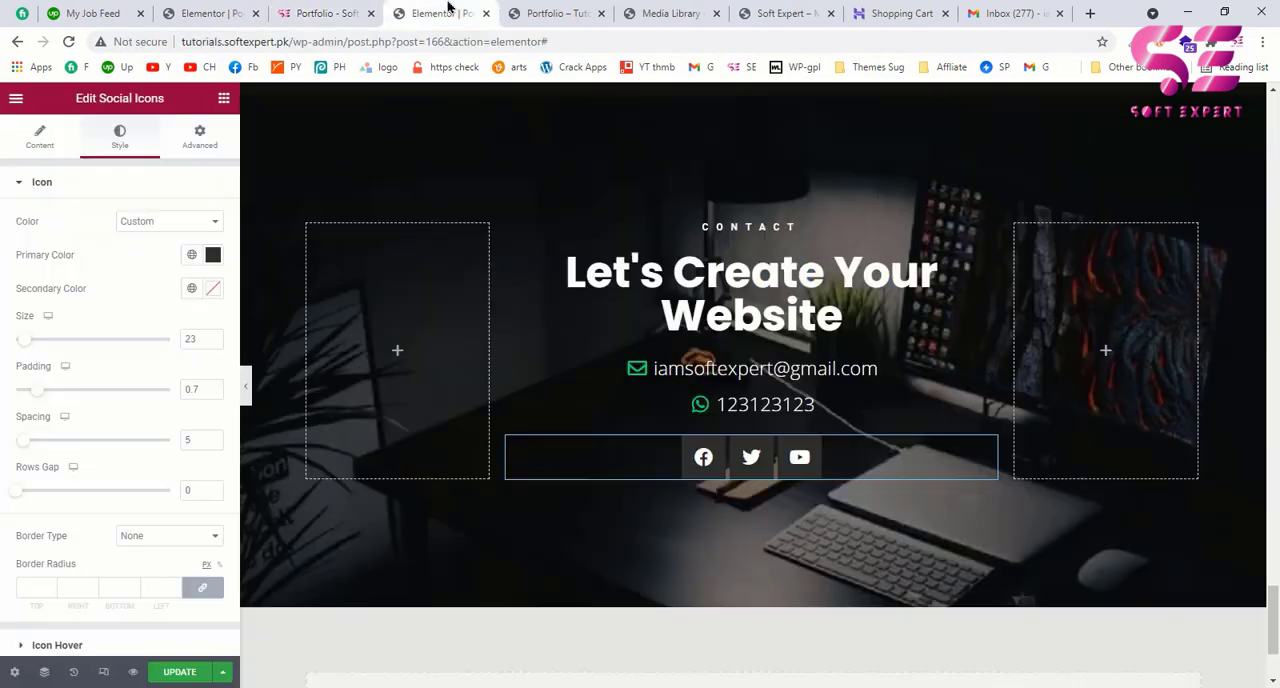
{"action": "scroll", "coordinate": [57, 480], "scroll_direction": "down", "scroll_amount": 3}
{"action": "left_click", "coordinate": [42, 549]}
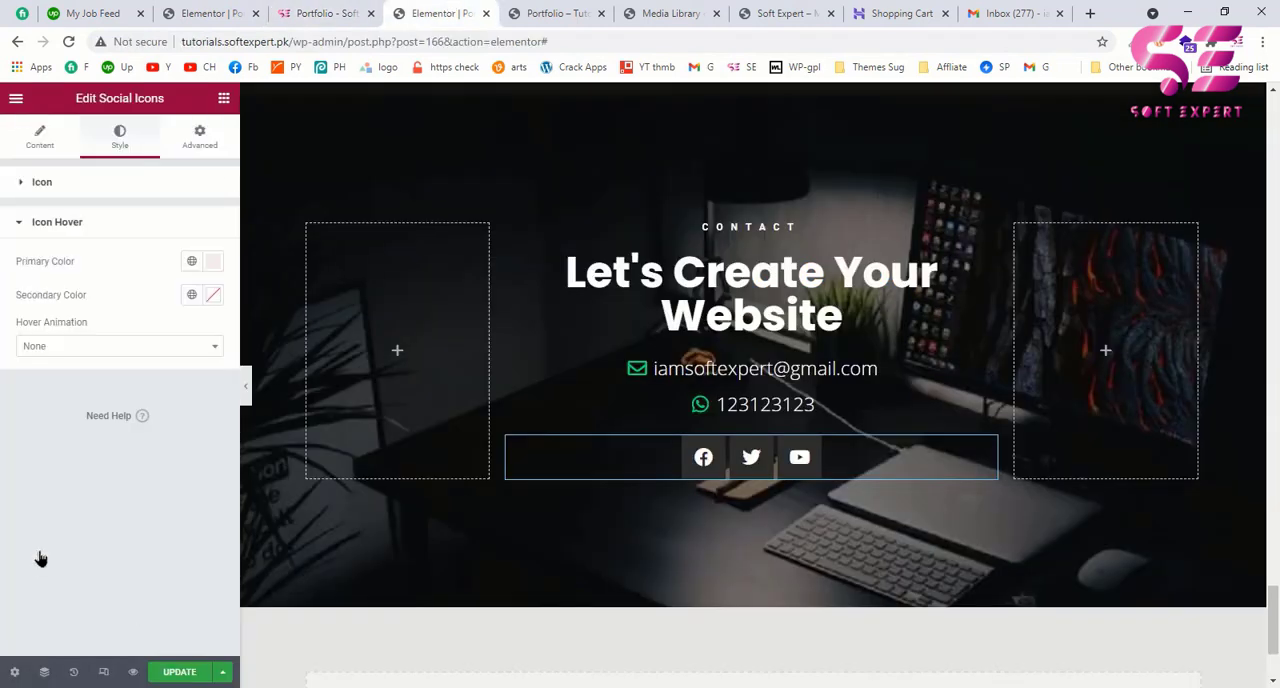
{"action": "left_click", "coordinate": [211, 263]}
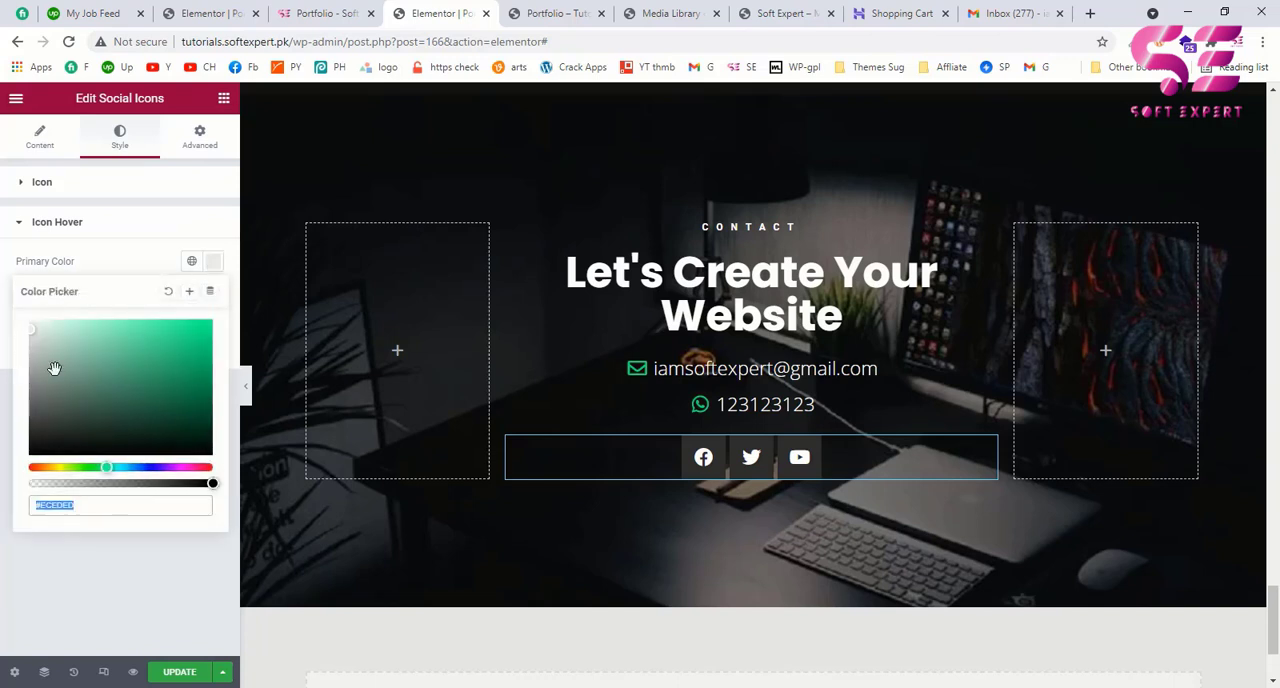
{"action": "mouse_move", "coordinate": [50, 337]}
{"action": "left_mouse_down"}
{"action": "mouse_move", "coordinate": [67, 332]}
{"action": "mouse_move", "coordinate": [136, 367]}
{"action": "mouse_move", "coordinate": [127, 380]}
{"action": "mouse_move", "coordinate": [106, 352]}
{"action": "mouse_move", "coordinate": [112, 382]}
{"action": "left_mouse_up"}
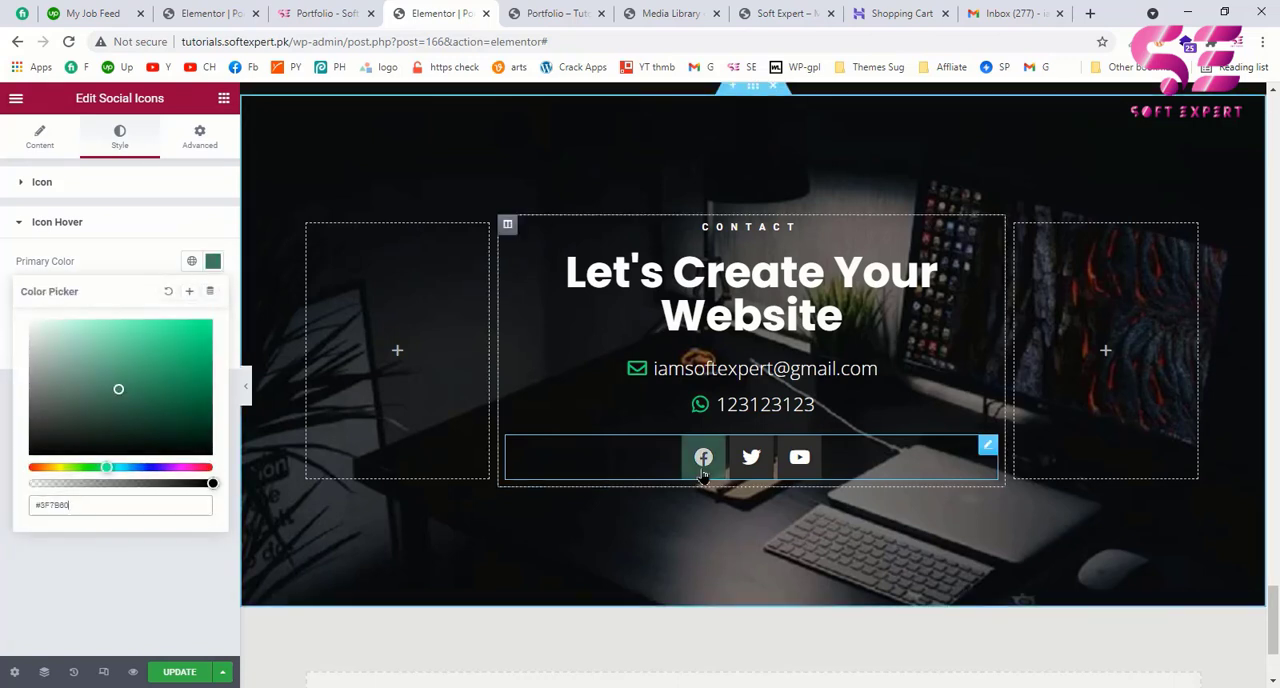
{"action": "left_click", "coordinate": [123, 260]}
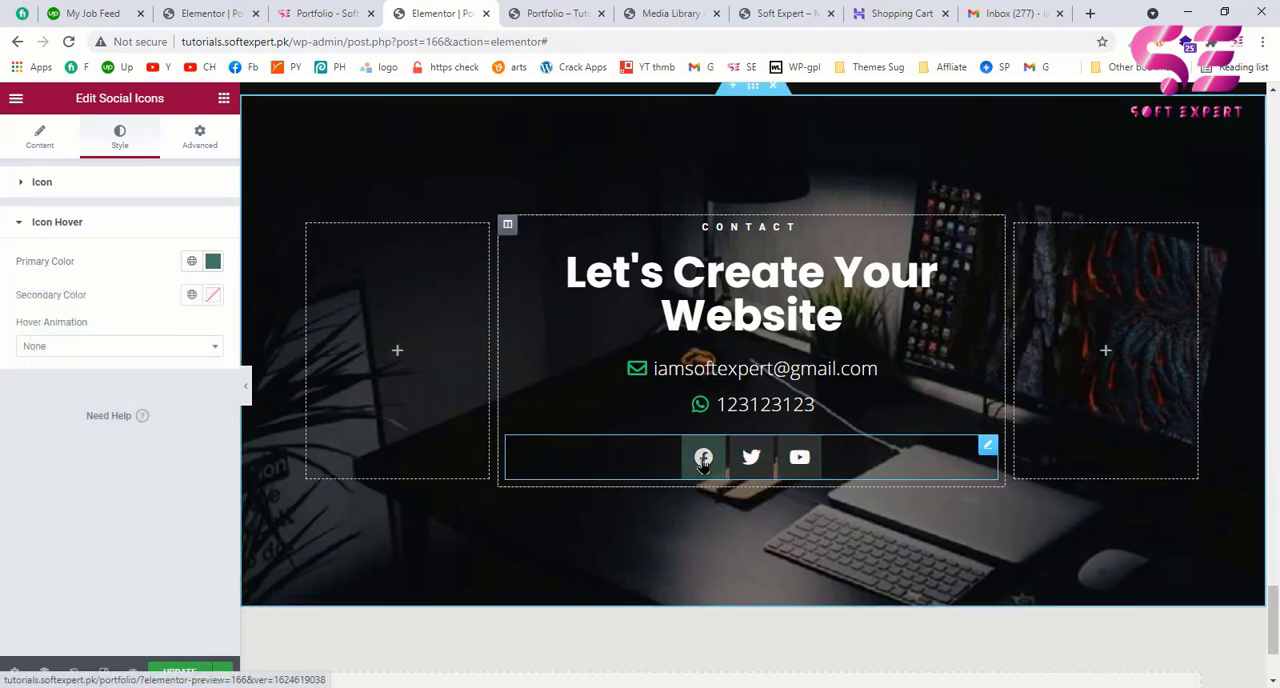
Step: Duplicate the Youtube item in the Social Icons widget and change the copy's icon to Instagram from the icon library
{"action": "left_click", "coordinate": [37, 138]}
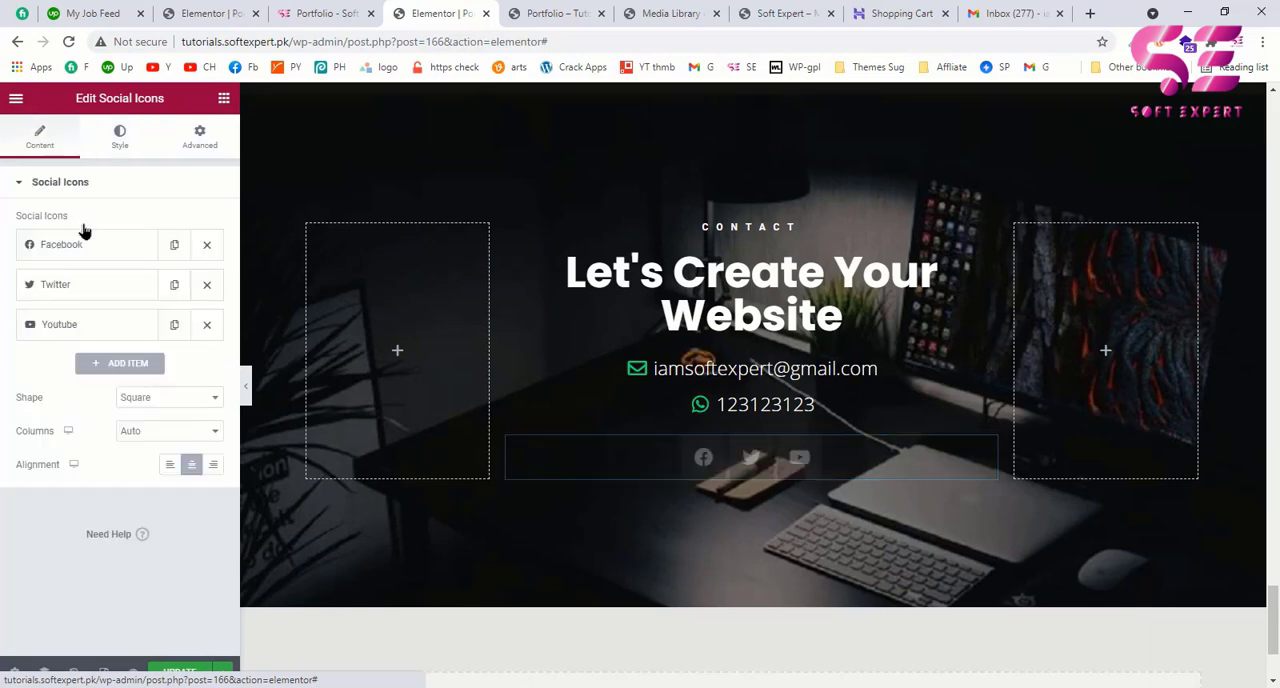
{"action": "left_click", "coordinate": [174, 328]}
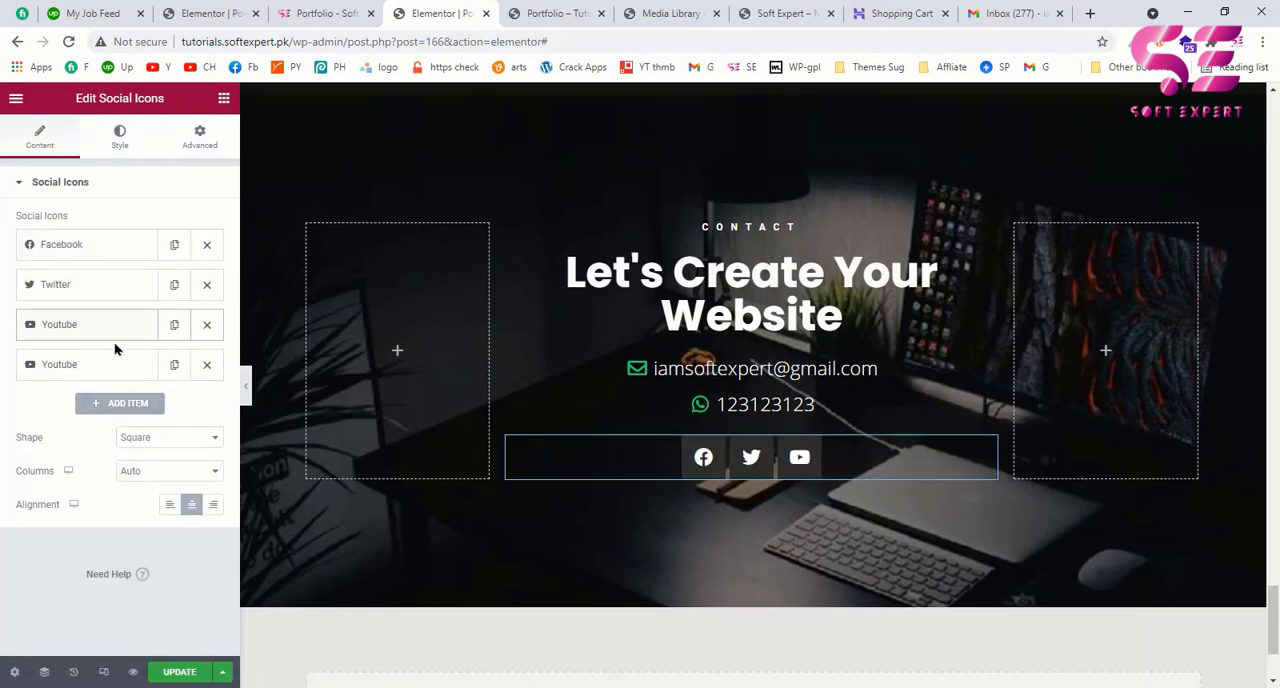
{"action": "left_click", "coordinate": [94, 365]}
{"action": "left_click", "coordinate": [113, 459]}
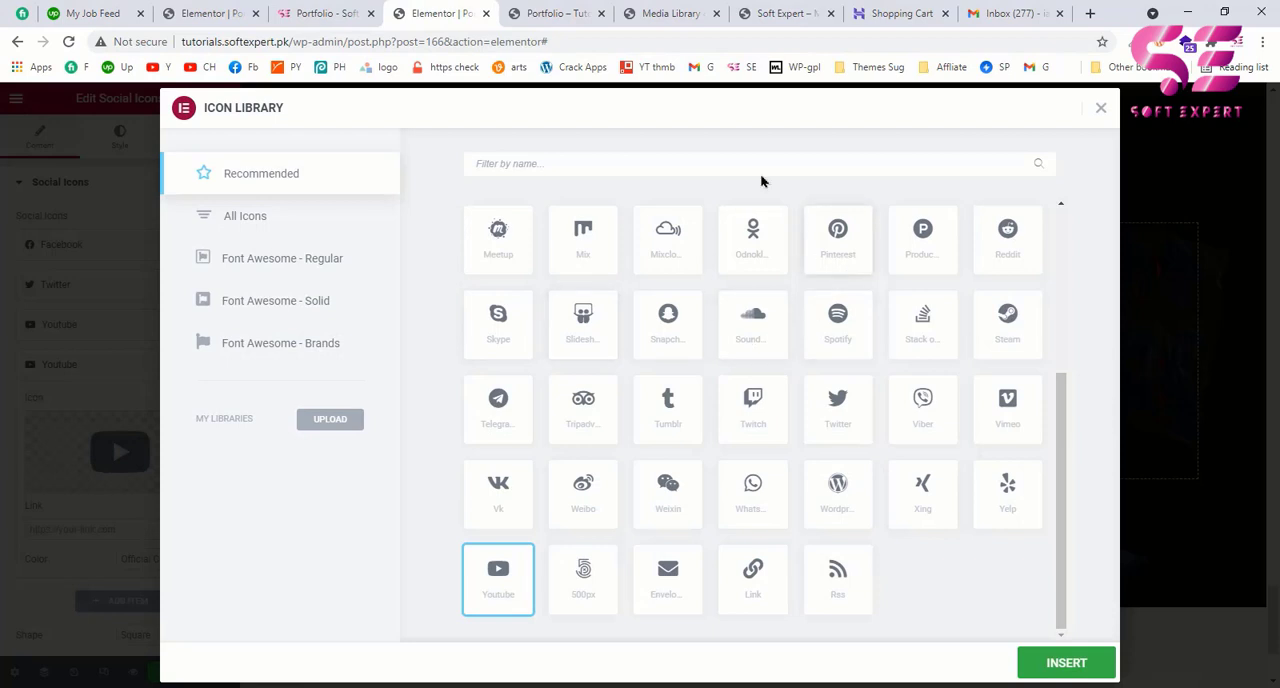
{"action": "type", "text": "ns"}
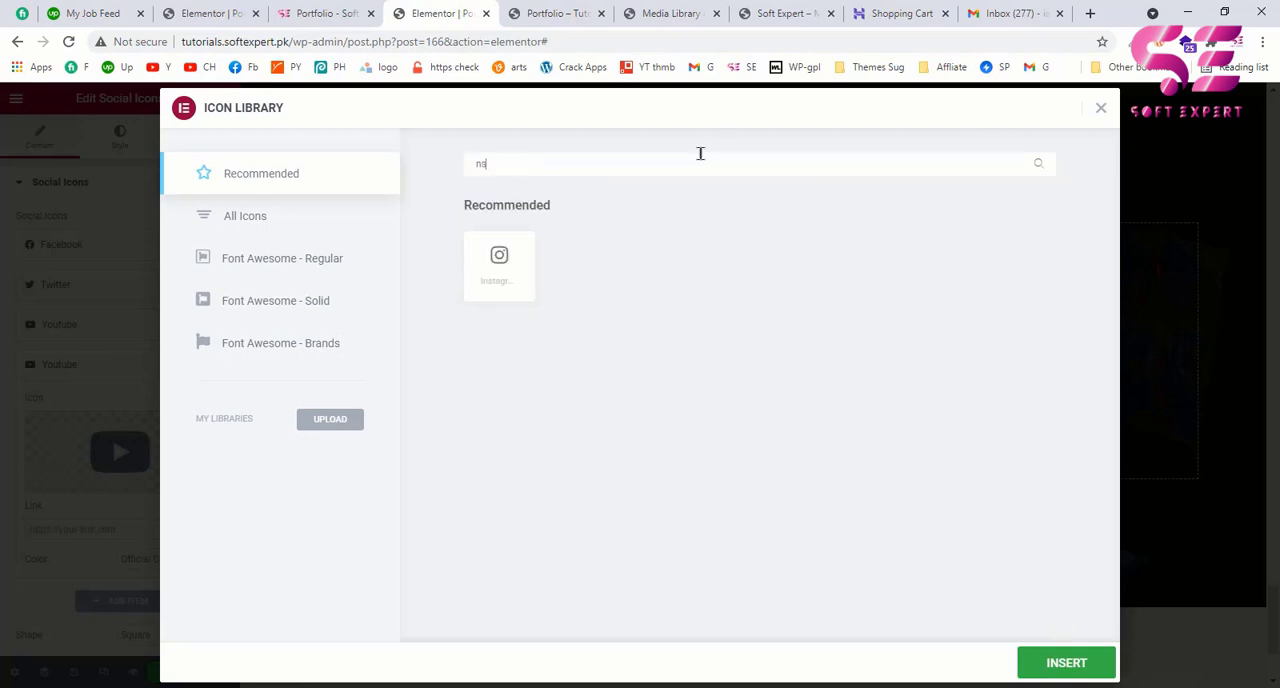
{"action": "key", "text": "BackSpace"}
{"action": "type", "text": "s"}
{"action": "left_click", "coordinate": [494, 289]}
{"action": "left_click", "coordinate": [1067, 666]}
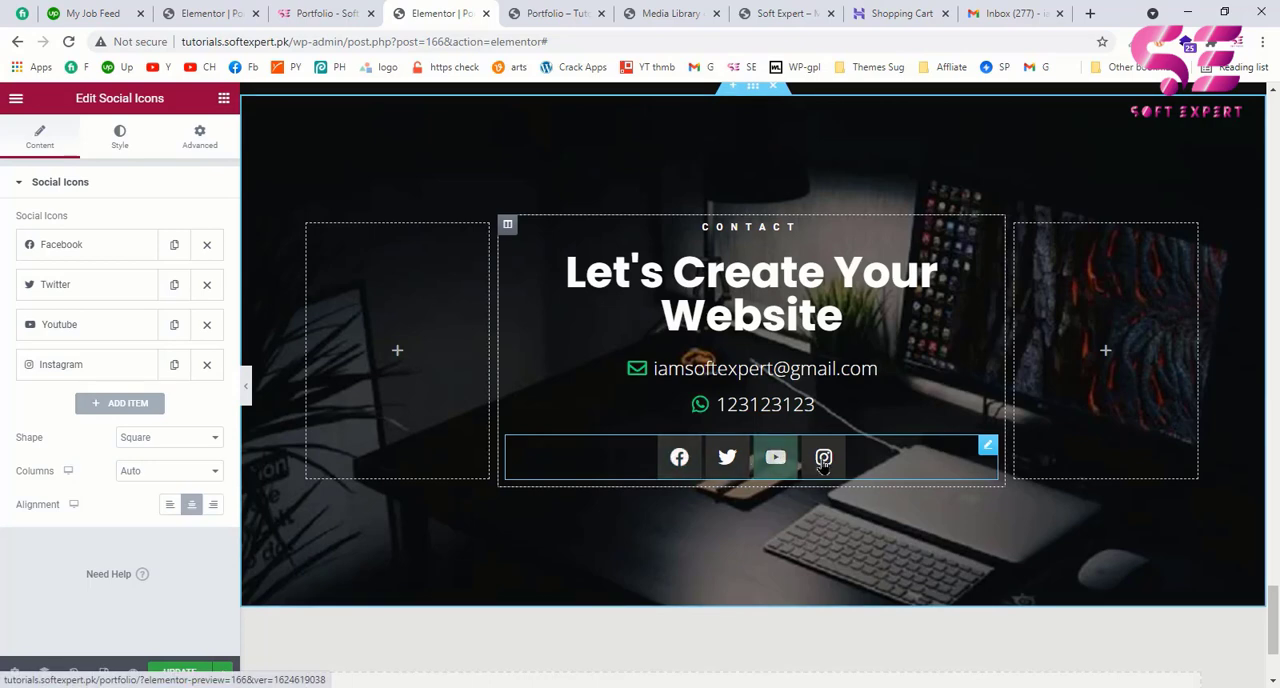
Step: Compare the icon gaps with the example page and set the social icons' spacing to 33
{"action": "left_click", "coordinate": [345, 13]}
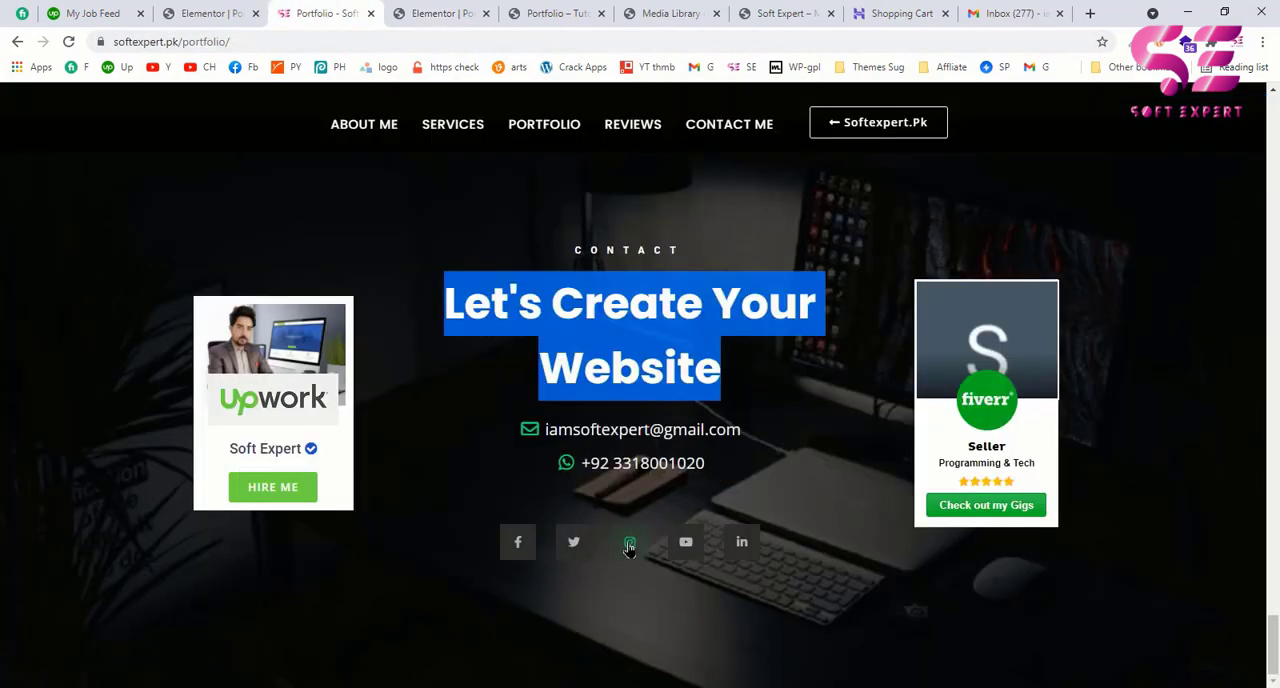
{"action": "left_click", "coordinate": [465, 13]}
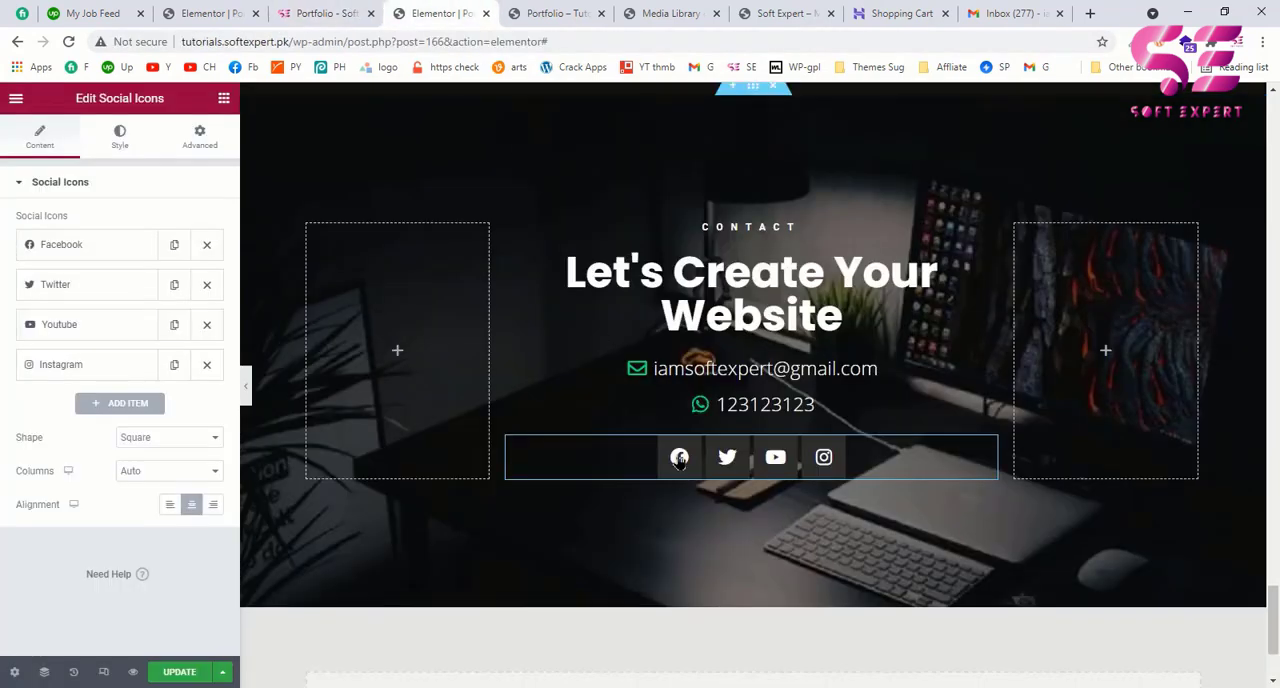
{"action": "left_click", "coordinate": [118, 137]}
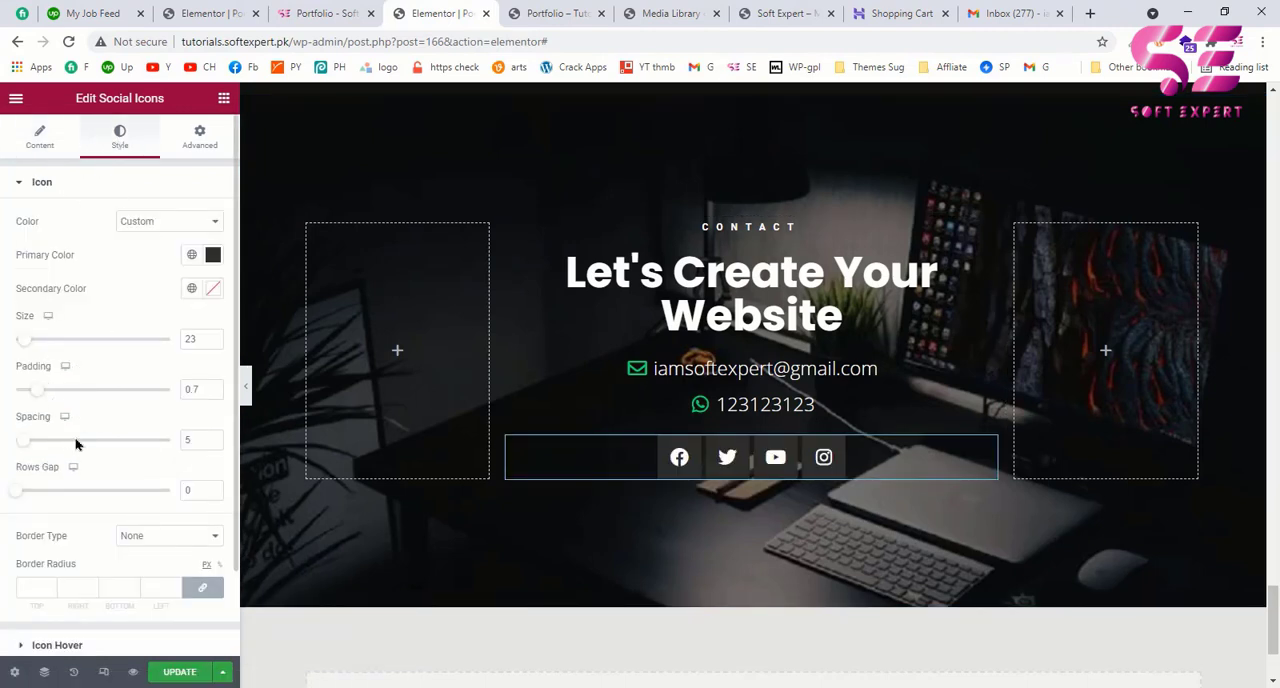
{"action": "left_click_drag", "start_coordinate": [38, 445], "coordinate": [73, 446]}
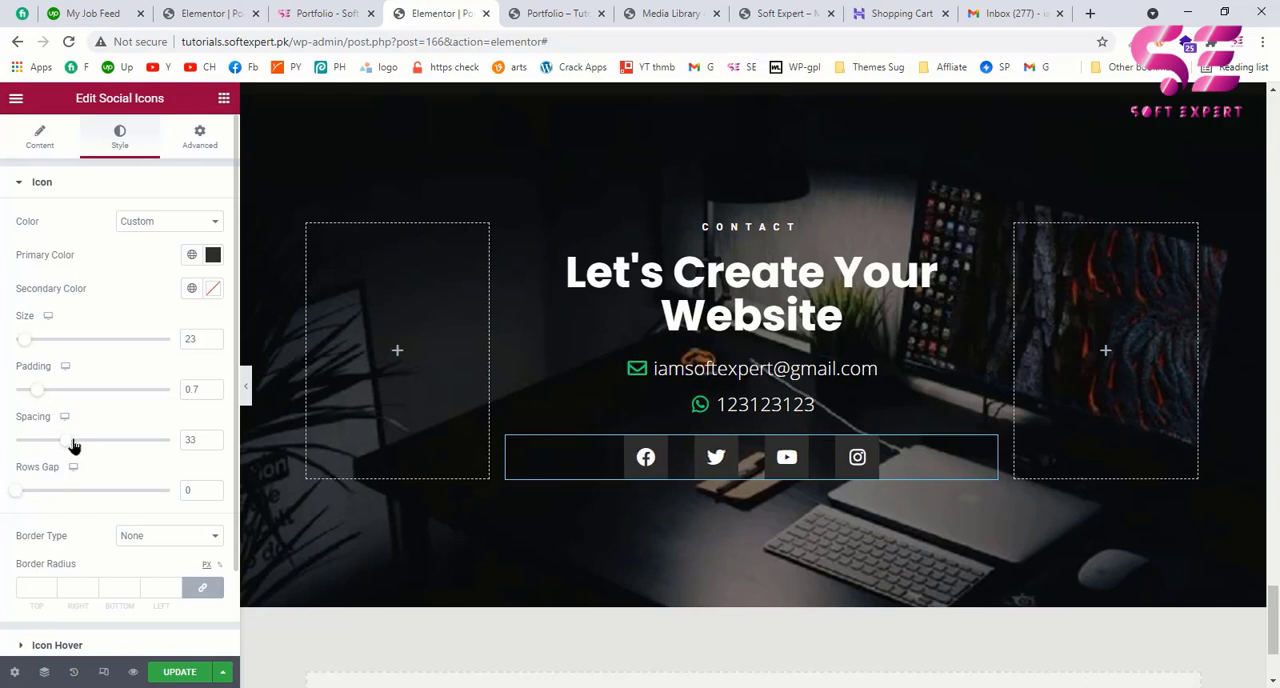
Step: Check the example page's Fiverr badge, switch to Fiverr's Scale Your Business page, and copy the Programming & Tech badge code
{"action": "key", "text": "ctrl+Page_Up"}
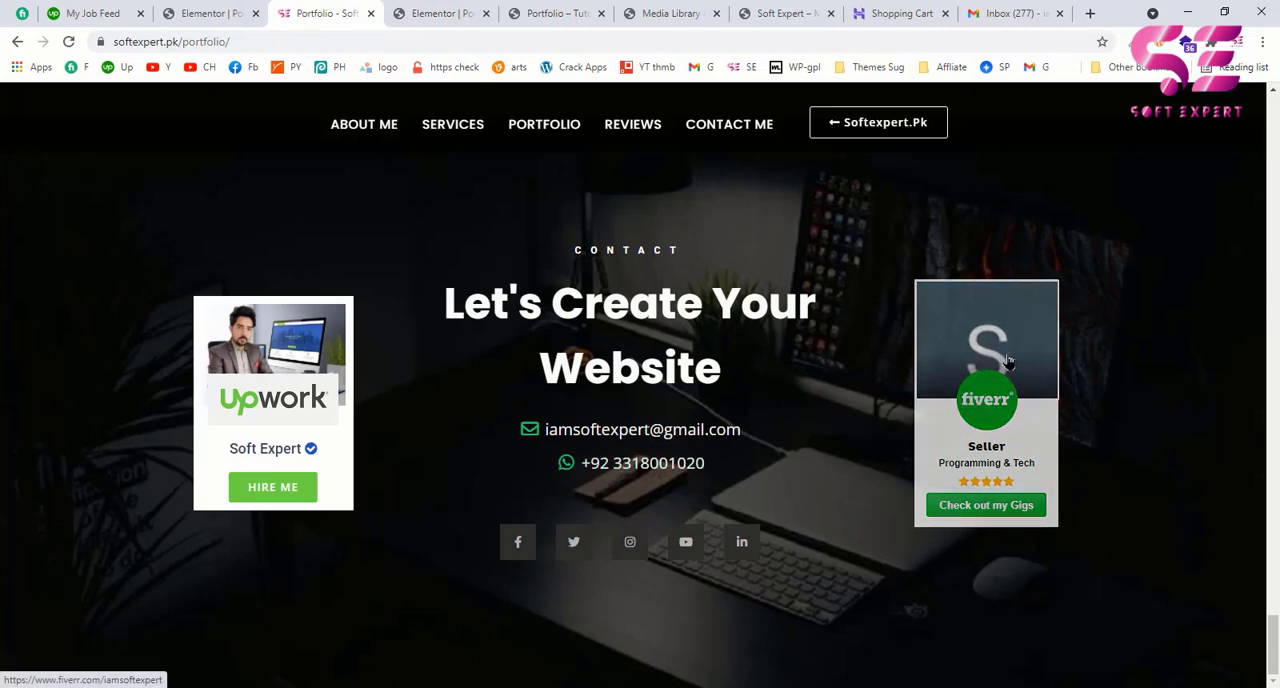
{"action": "left_click", "coordinate": [4, 10]}
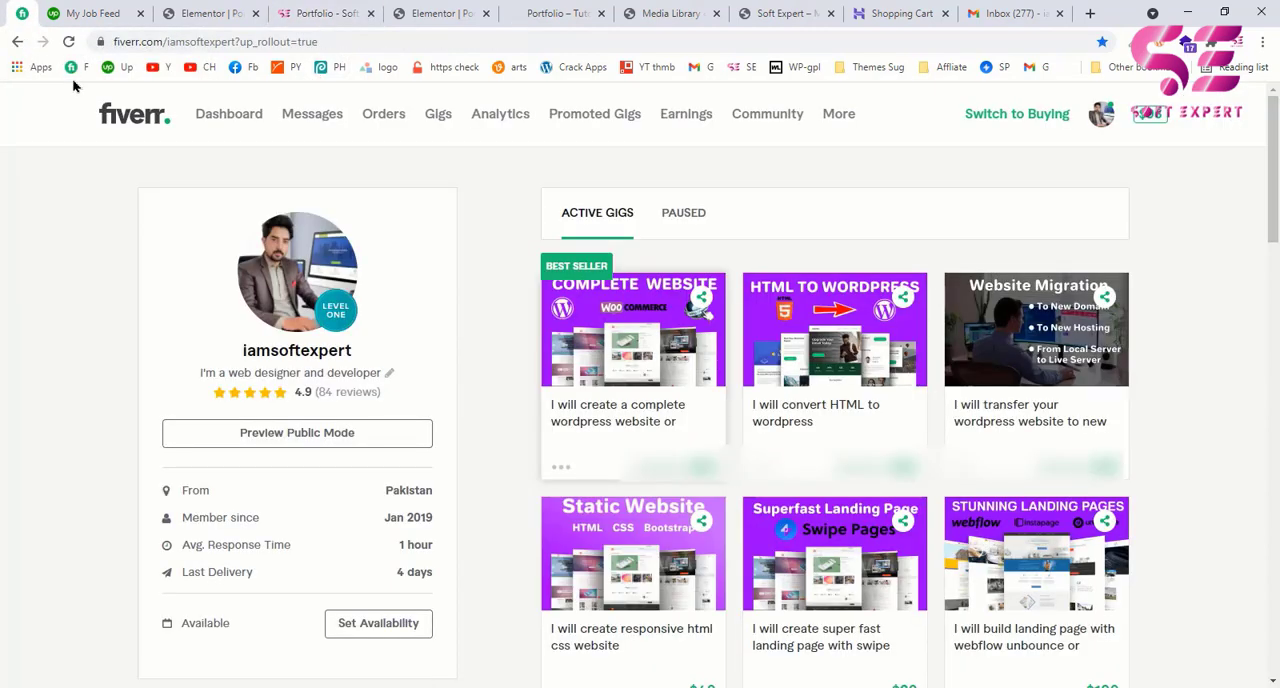
{"action": "left_click", "coordinate": [839, 118]}
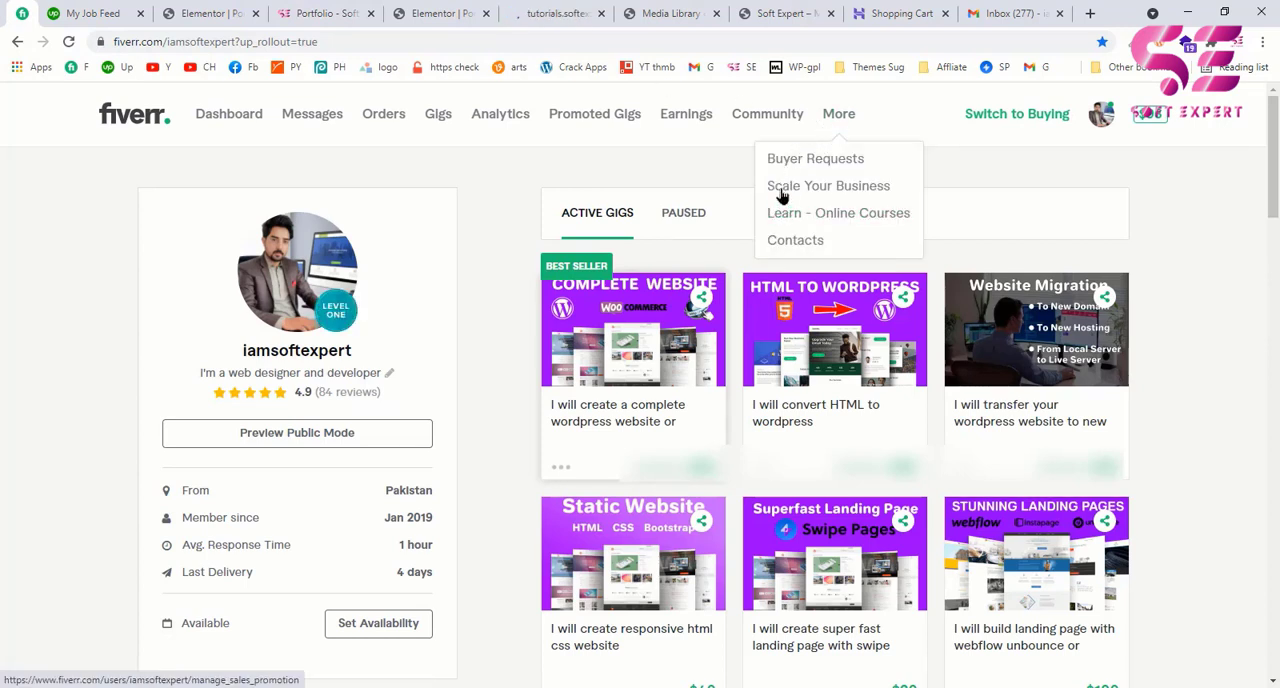
{"action": "left_click", "coordinate": [829, 186]}
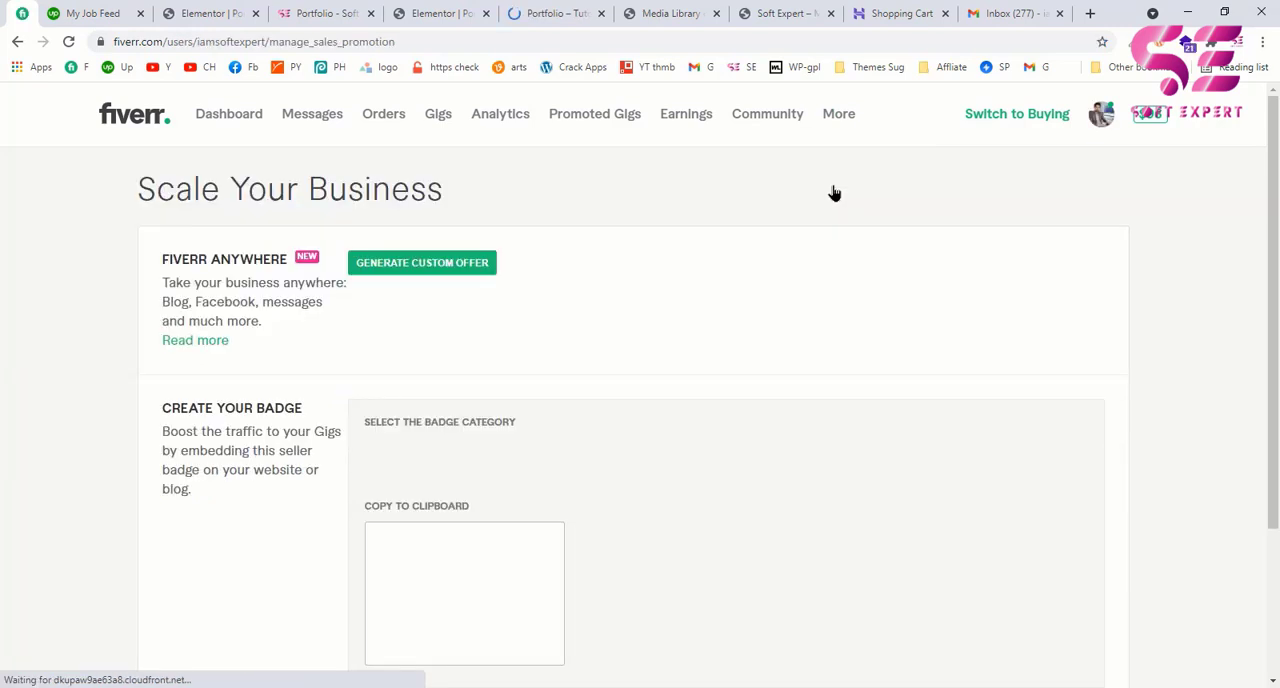
{"action": "scroll", "coordinate": [543, 498], "scroll_direction": "down", "scroll_amount": 2}
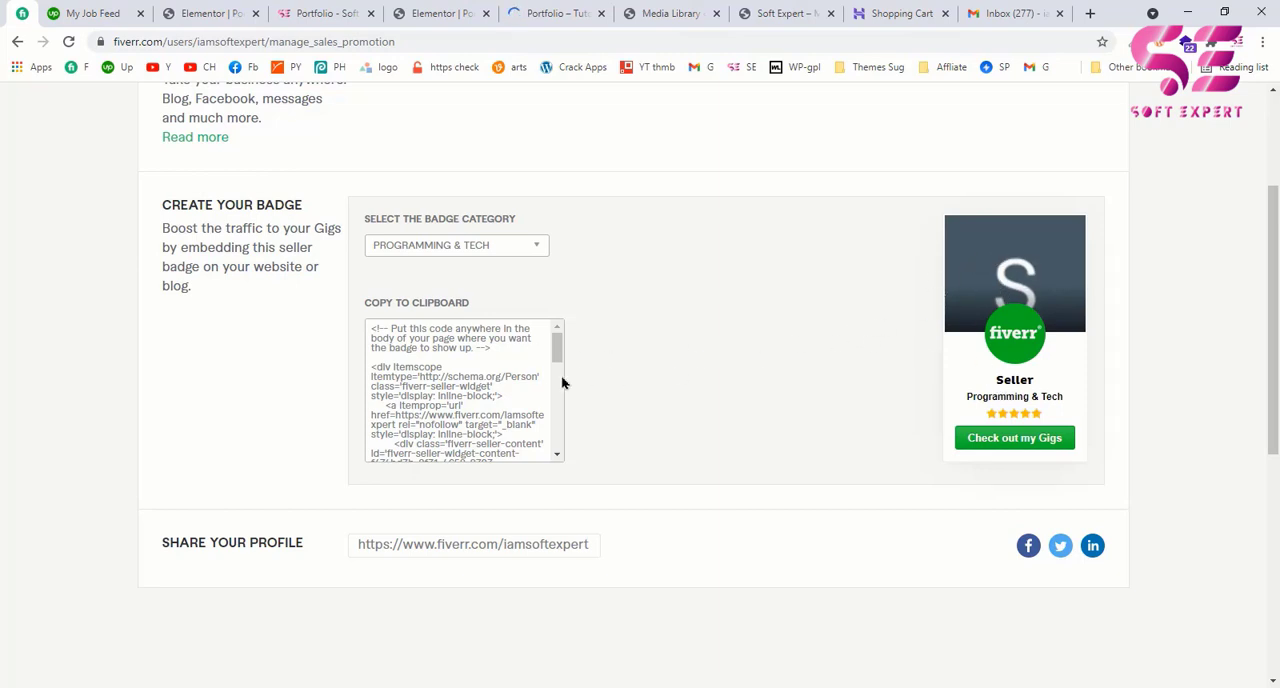
{"action": "left_click", "coordinate": [446, 375]}
{"action": "key", "text": "ctrl+c"}
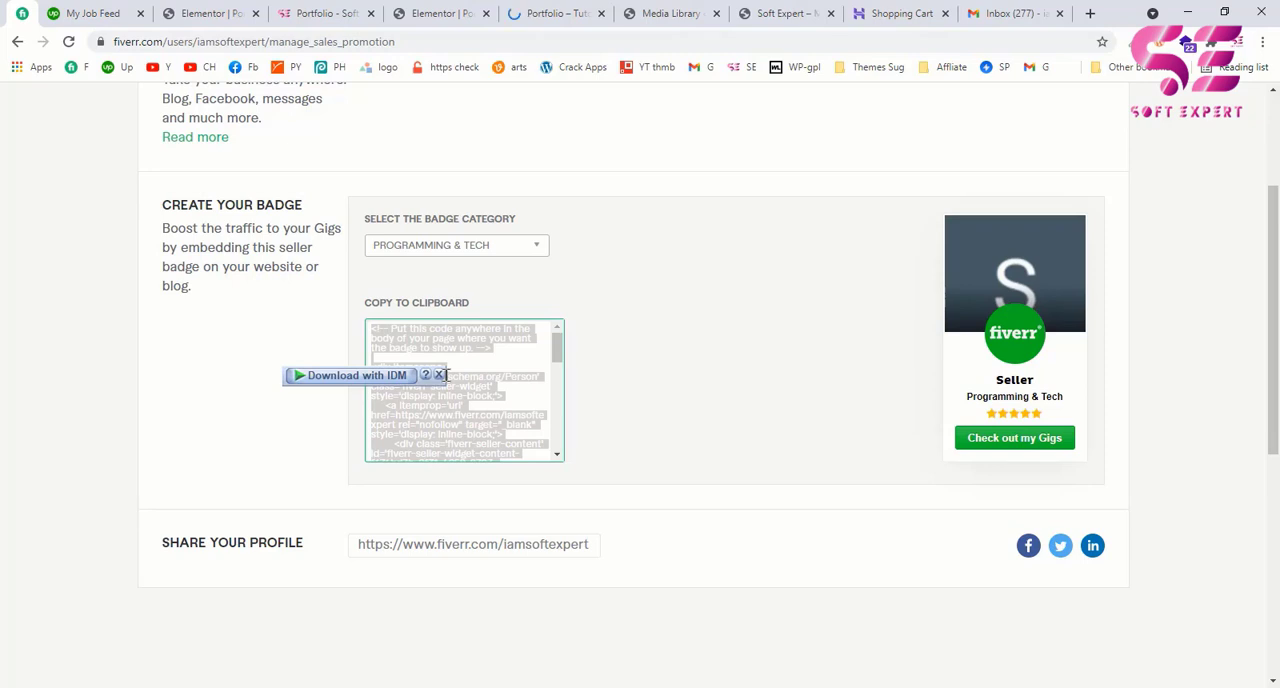
Step: Back in Elementor, add an HTML widget to the contact section's right column and paste the Fiverr badge code into it
{"action": "left_click", "coordinate": [443, 13]}
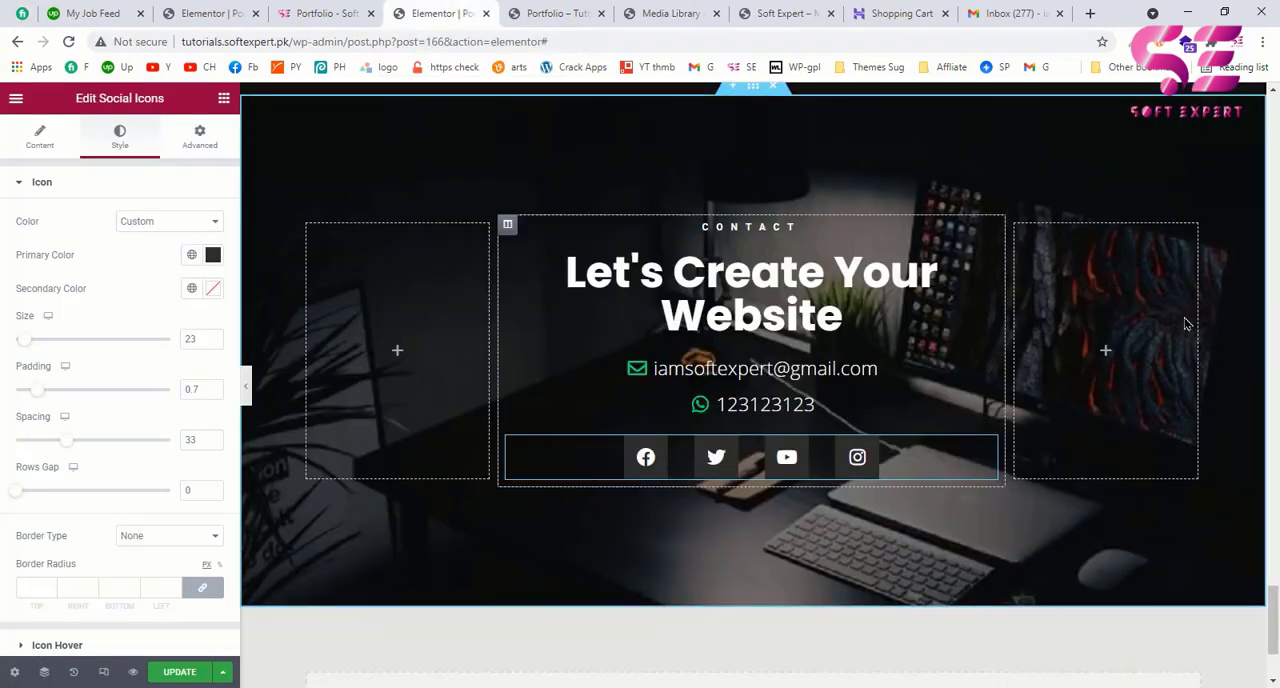
{"action": "left_click", "coordinate": [1106, 352]}
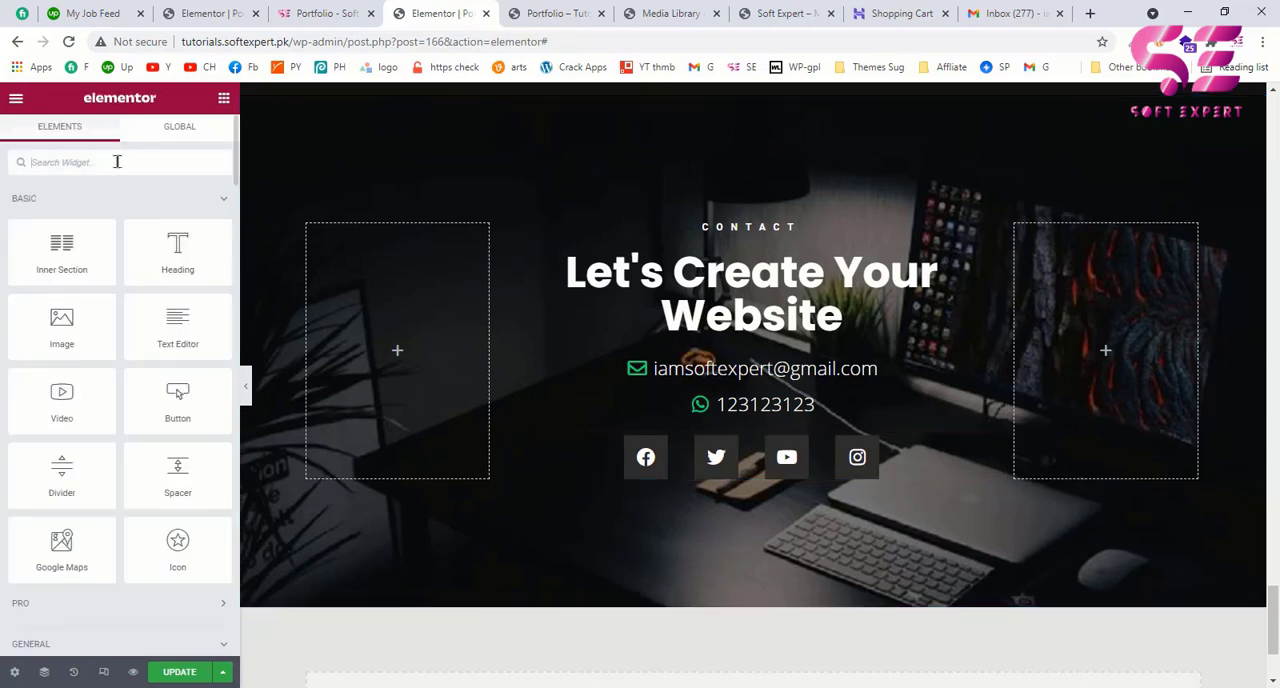
{"action": "type", "text": "th"}
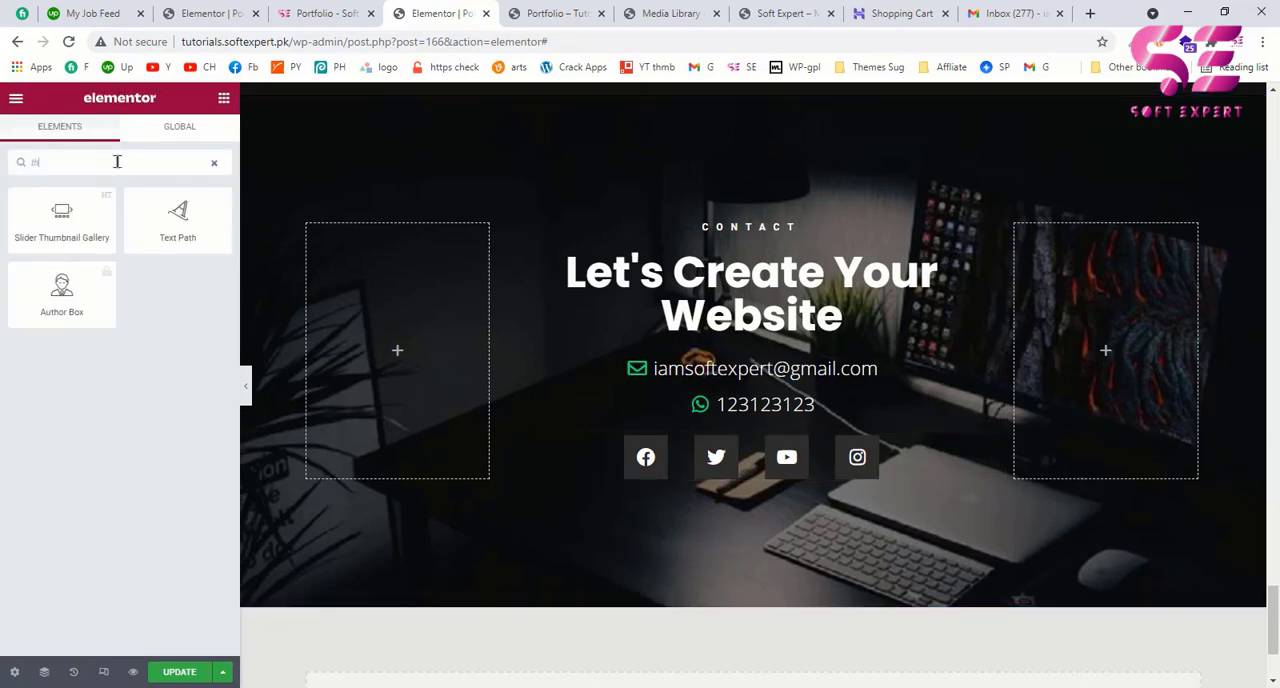
{"action": "key", "text": "BackSpace"}
{"action": "key", "text": "BackSpace"}
{"action": "type", "text": "ht"}
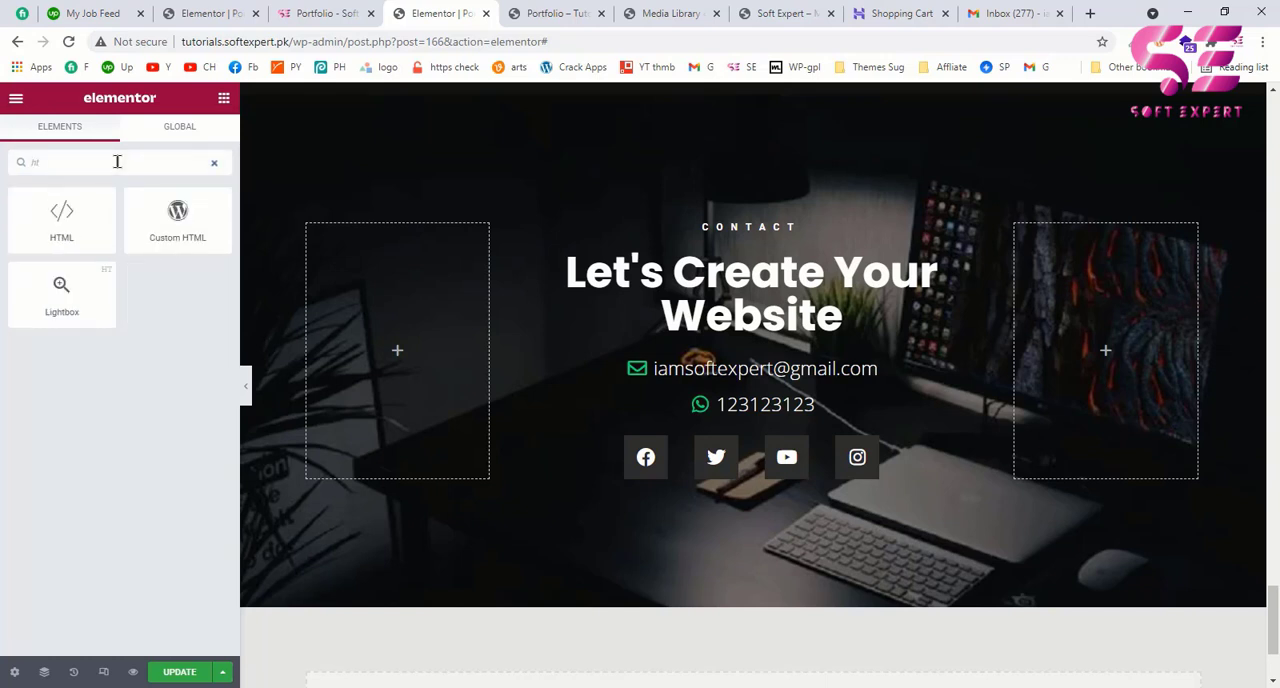
{"action": "left_click_drag", "start_coordinate": [56, 214], "coordinate": [1059, 324]}
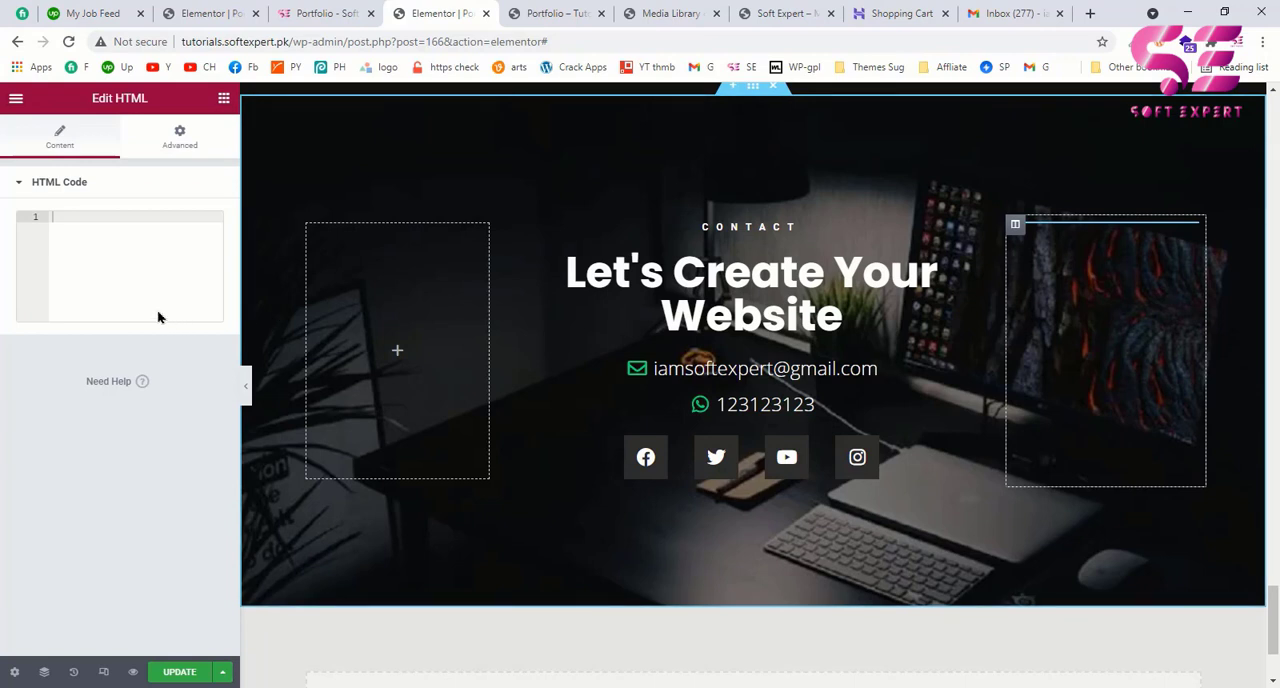
{"action": "key", "text": "ctrl+v"}
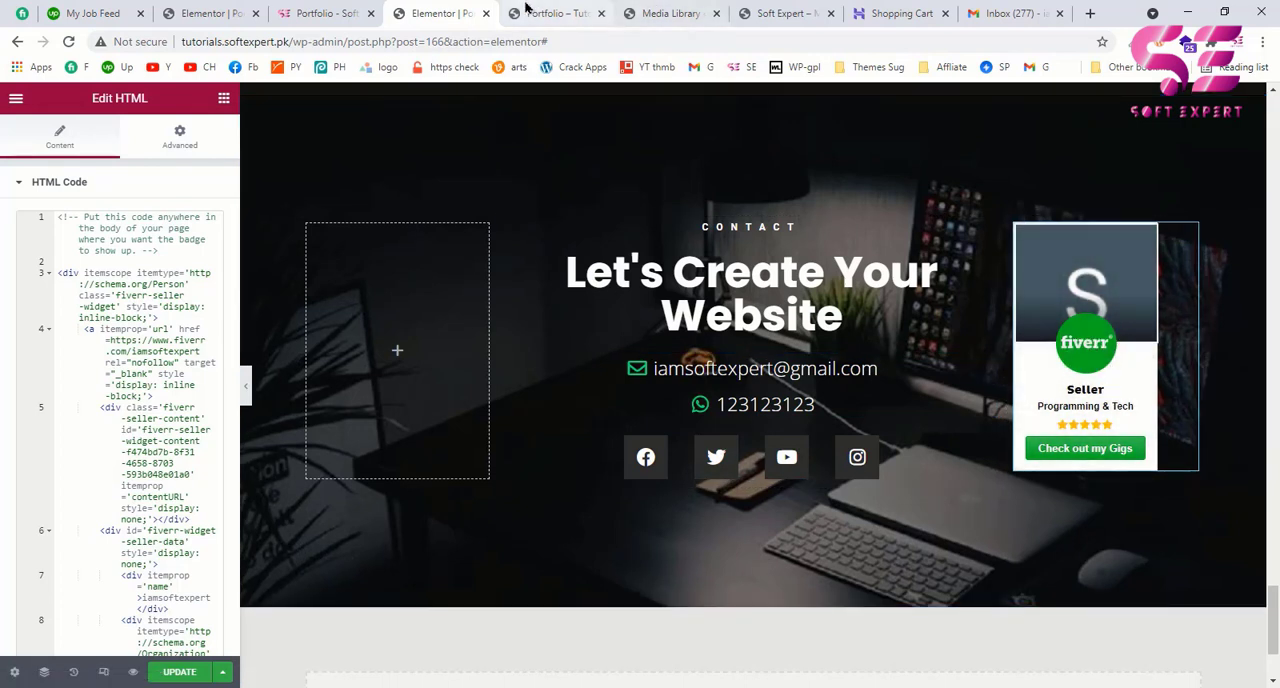
Step: Check the example page's Upwork card, then add an Inner Section to the contact section's left column and delete its second column
{"action": "left_click", "coordinate": [318, 8]}
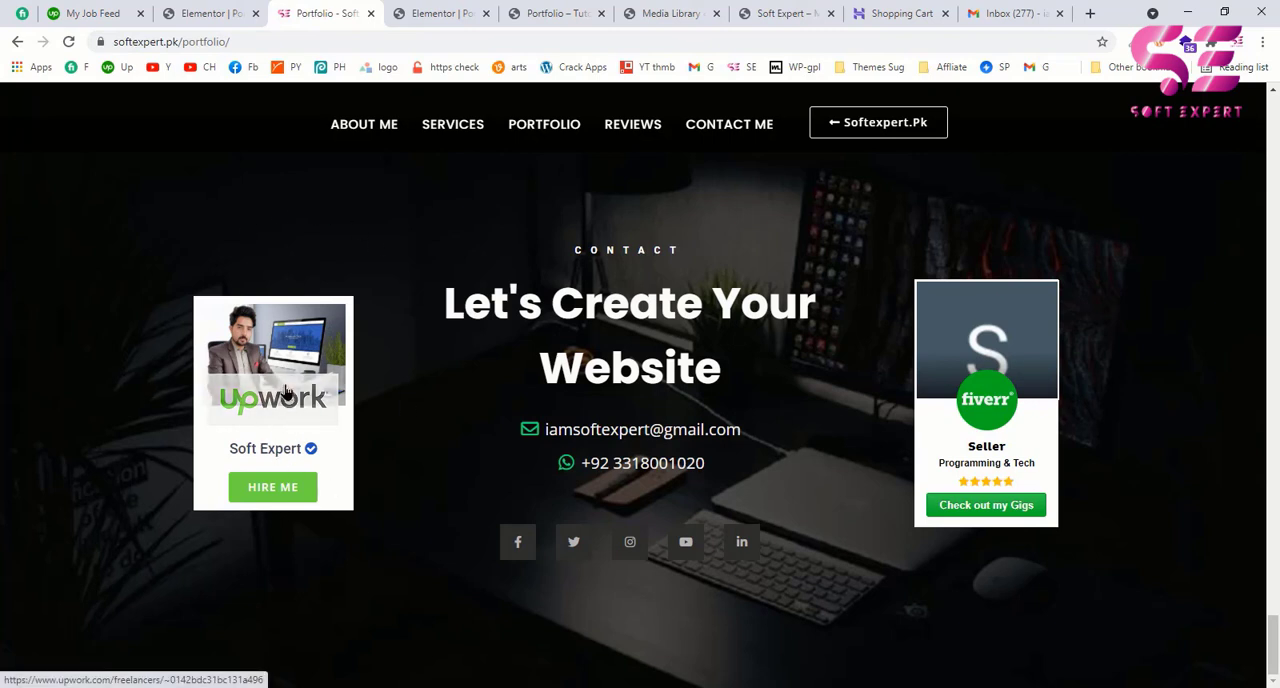
{"action": "left_click", "coordinate": [446, 9]}
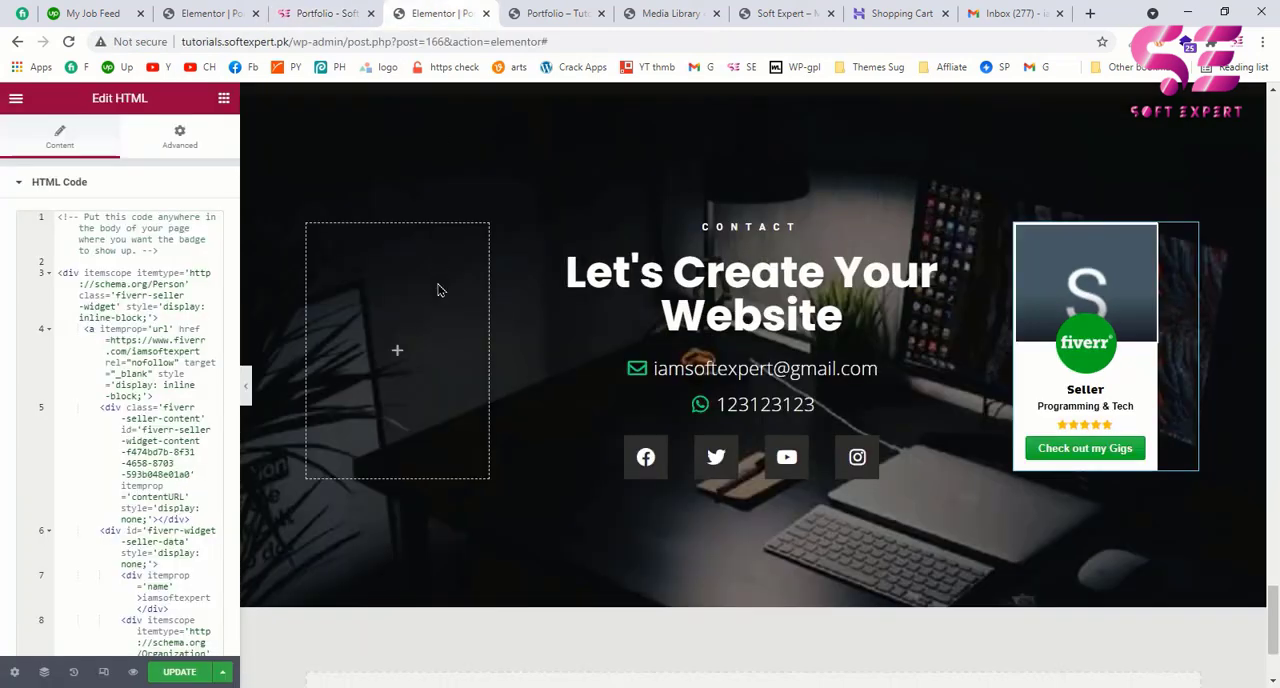
{"action": "left_click", "coordinate": [393, 354]}
{"action": "left_click_drag", "start_coordinate": [61, 250], "coordinate": [400, 348]}
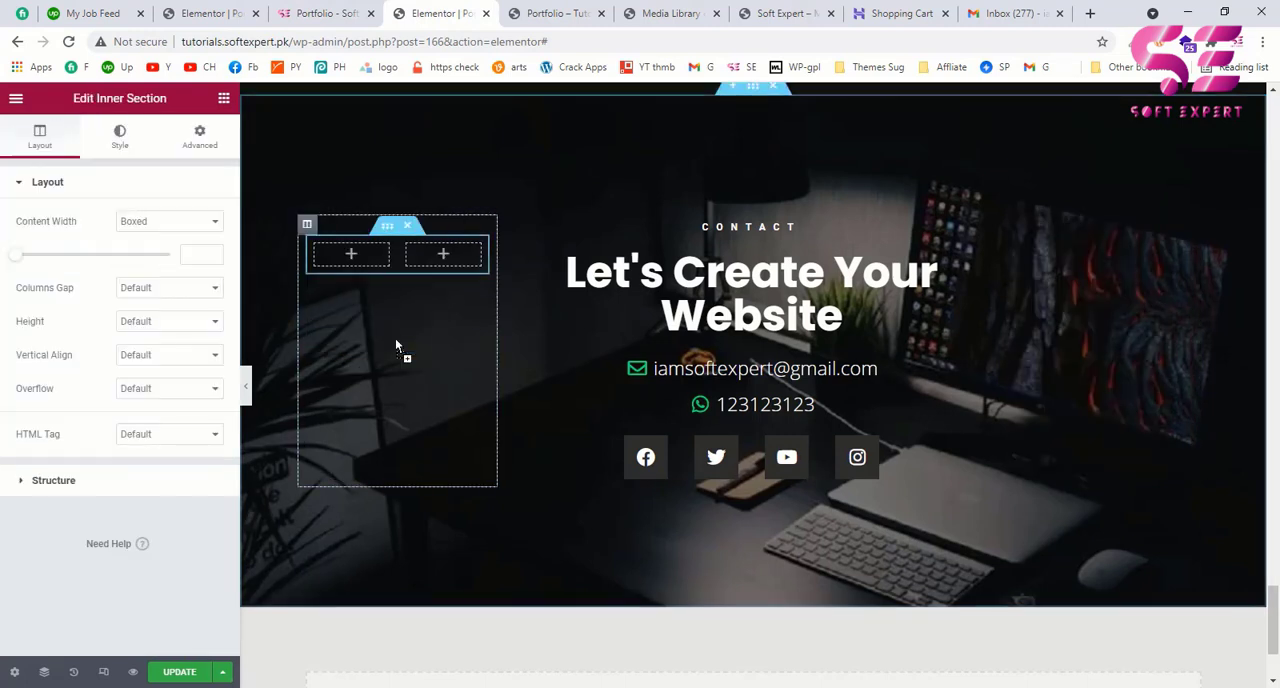
{"action": "right_click", "coordinate": [410, 250]}
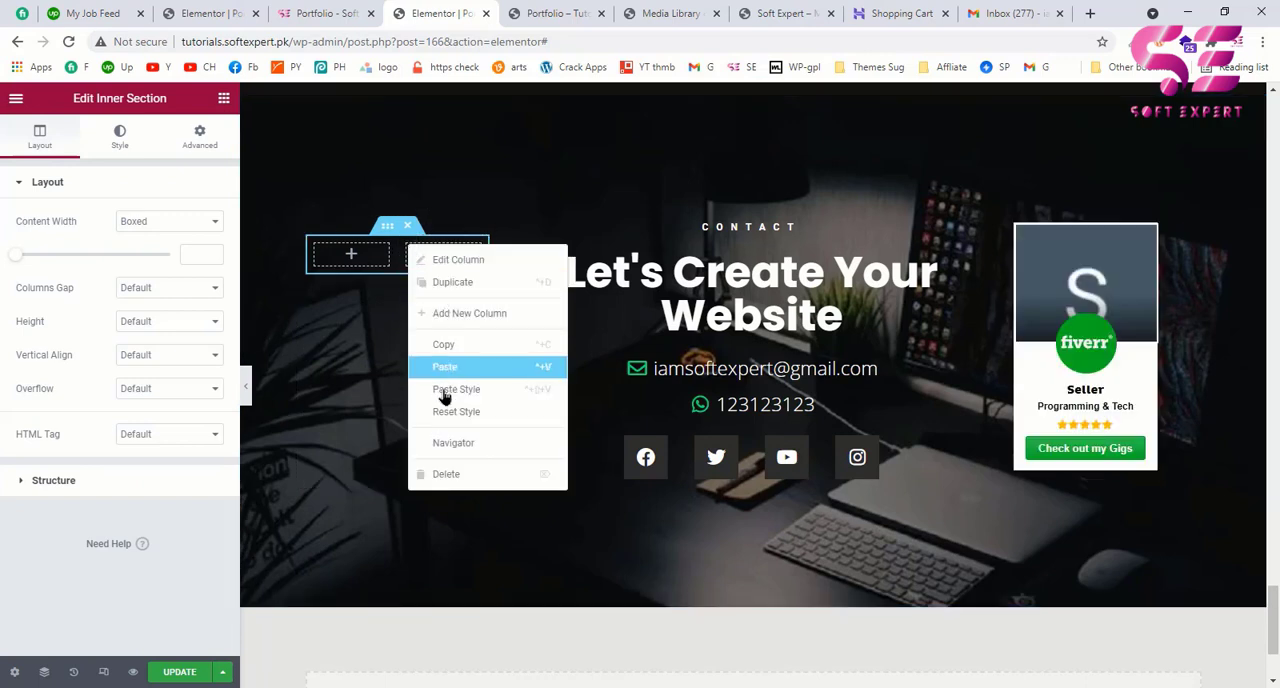
{"action": "left_click", "coordinate": [439, 477]}
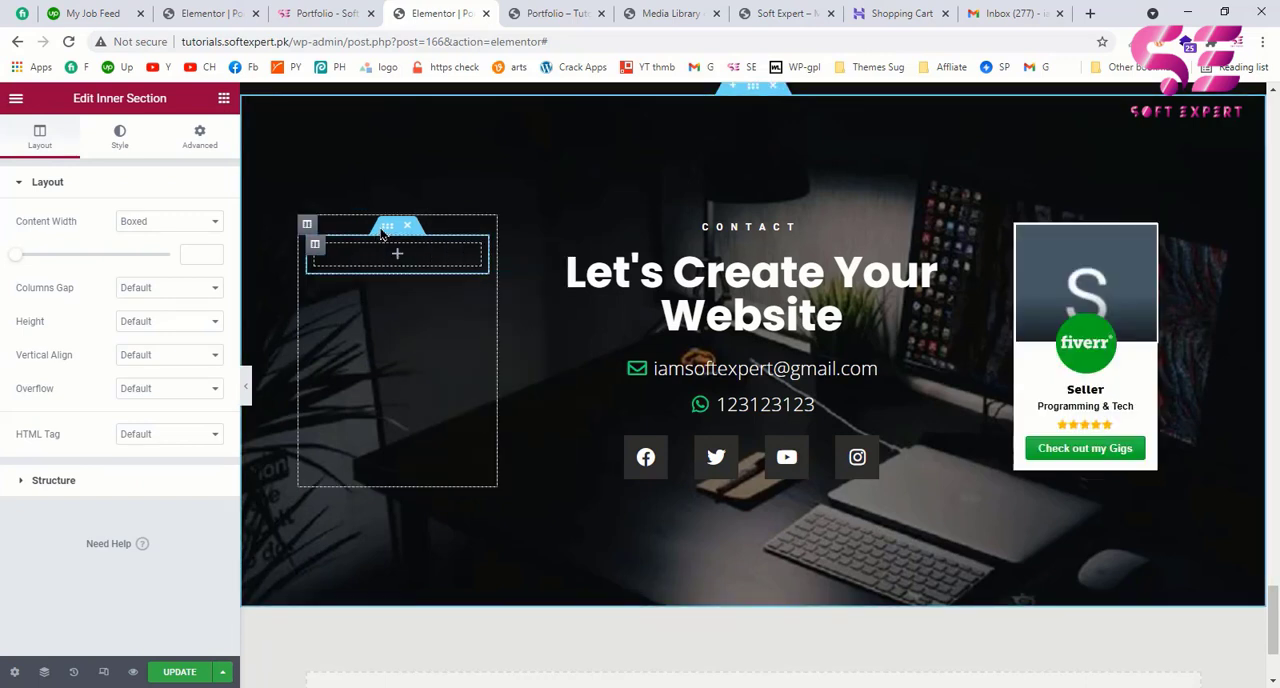
Step: Give the new inner section in the left column a classic background with color #FFFFFF
{"action": "left_click", "coordinate": [119, 137]}
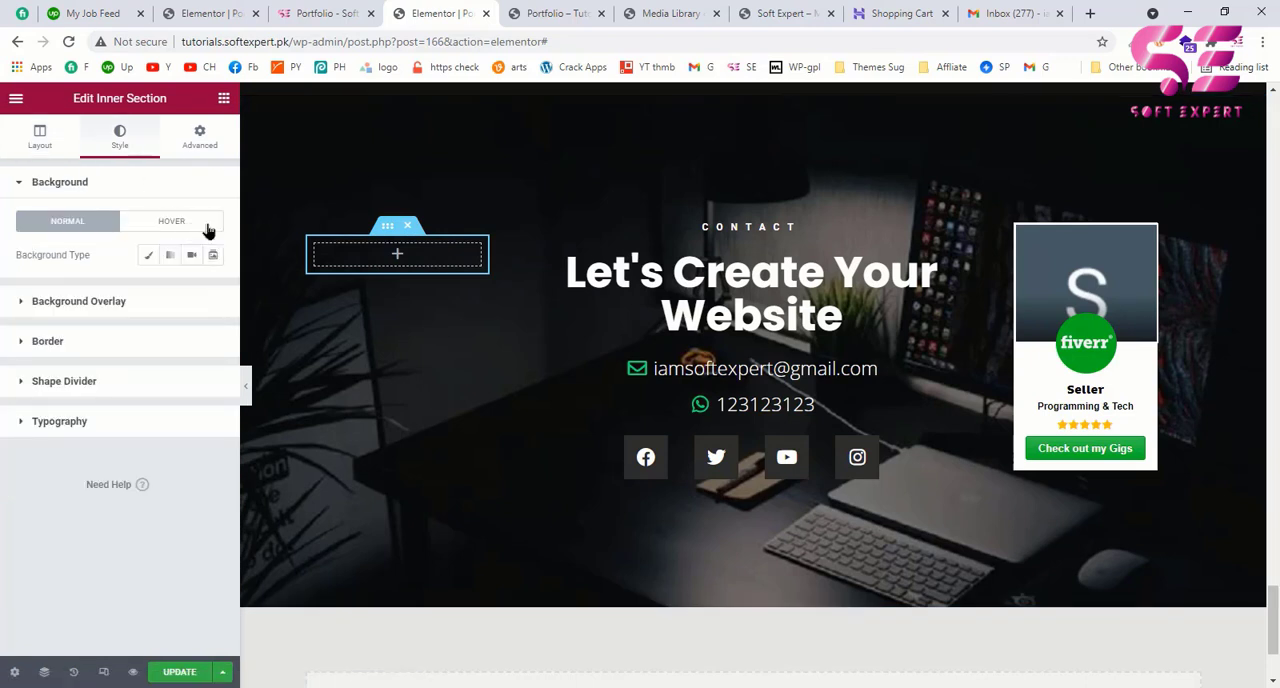
{"action": "left_click", "coordinate": [150, 258]}
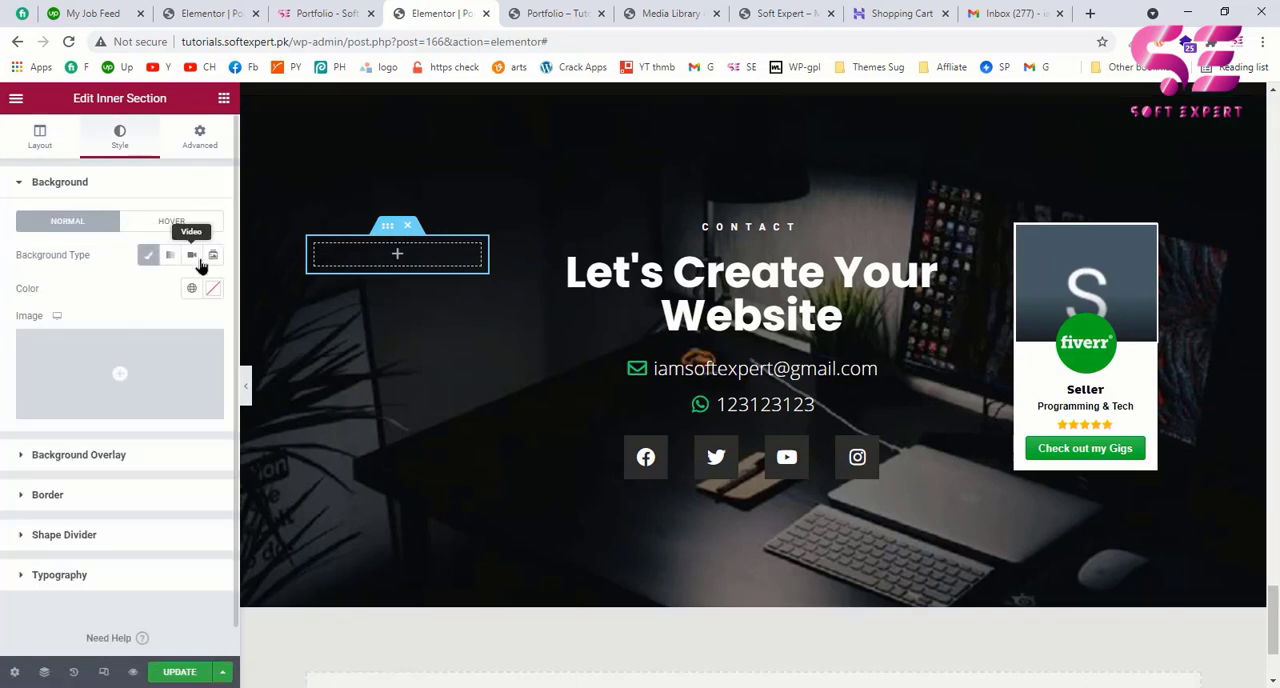
{"action": "left_click", "coordinate": [211, 288]}
{"action": "left_click_drag", "start_coordinate": [43, 365], "coordinate": [14, 342]}
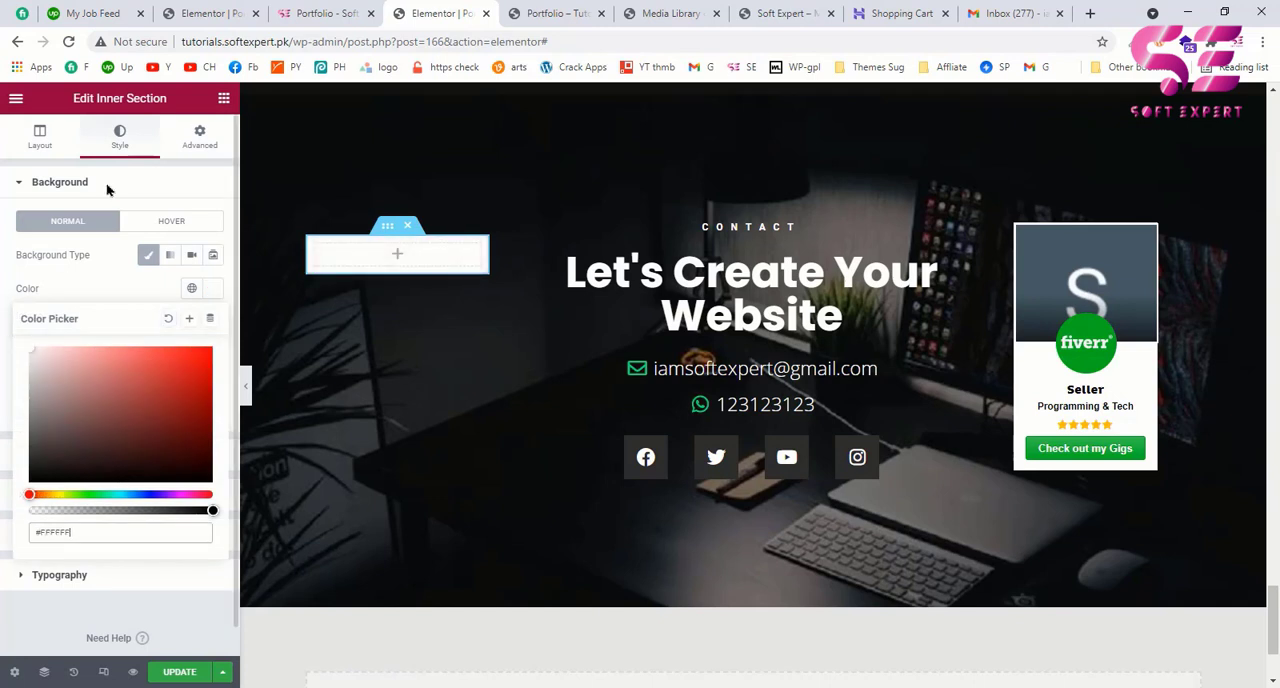
{"action": "left_click", "coordinate": [226, 99]}
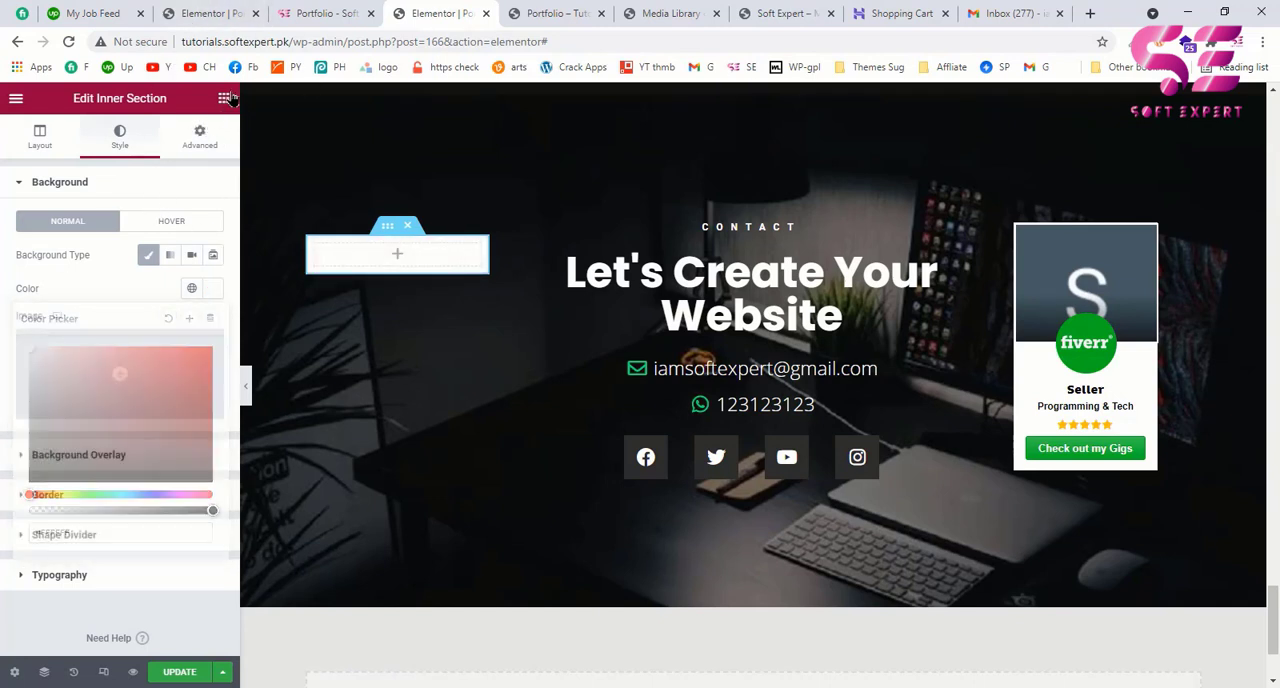
Step: Add an Image widget to the white inner section in the contact section's left column and insert iamsoftexpert-1.jpg
{"action": "left_click_drag", "start_coordinate": [62, 322], "coordinate": [349, 265]}
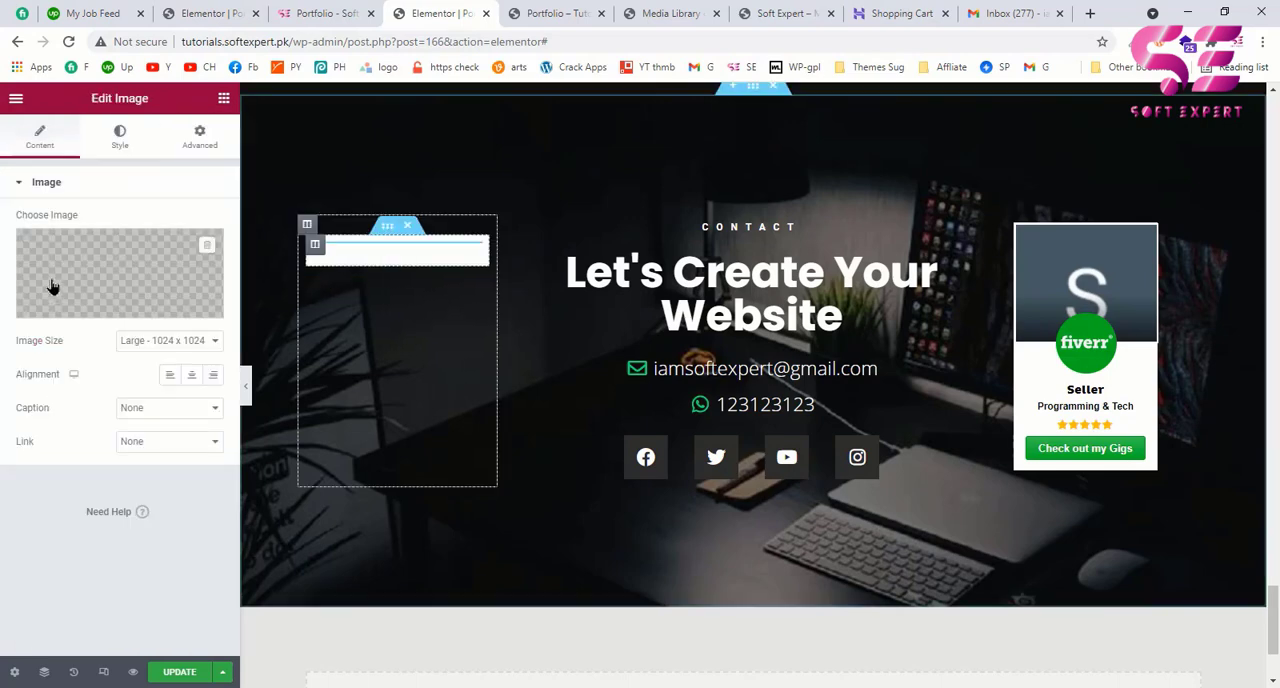
{"action": "left_click", "coordinate": [127, 255]}
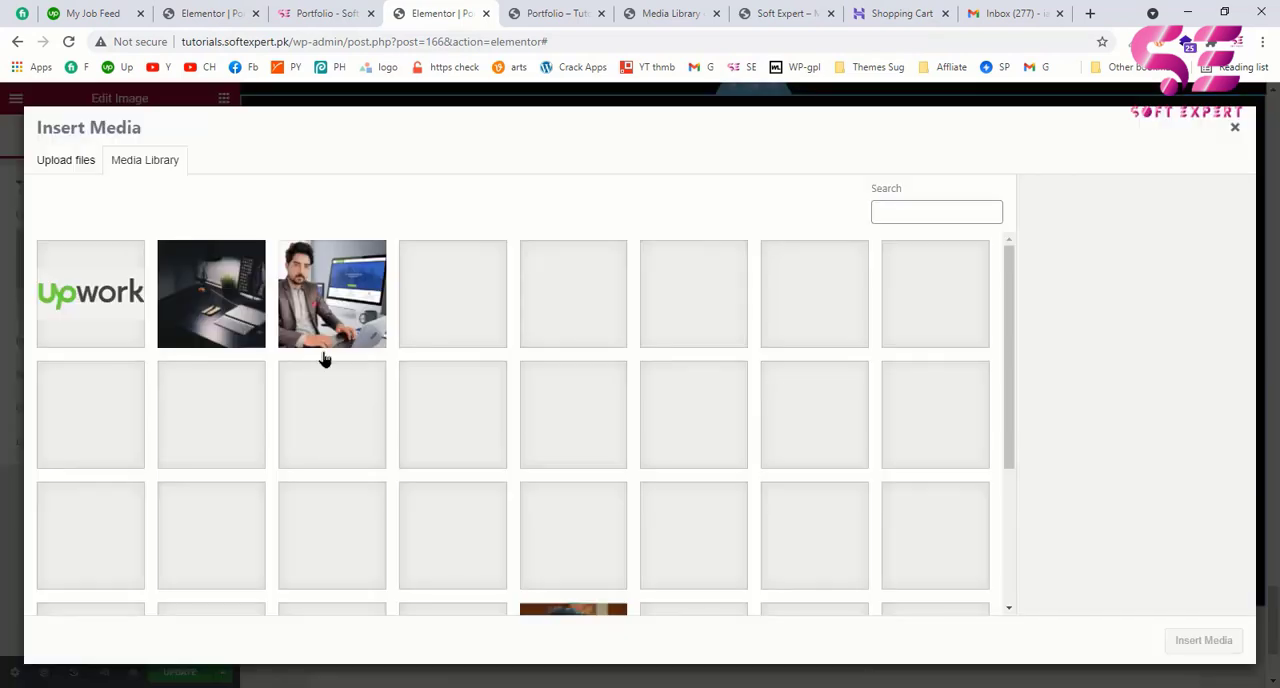
{"action": "left_click", "coordinate": [325, 340]}
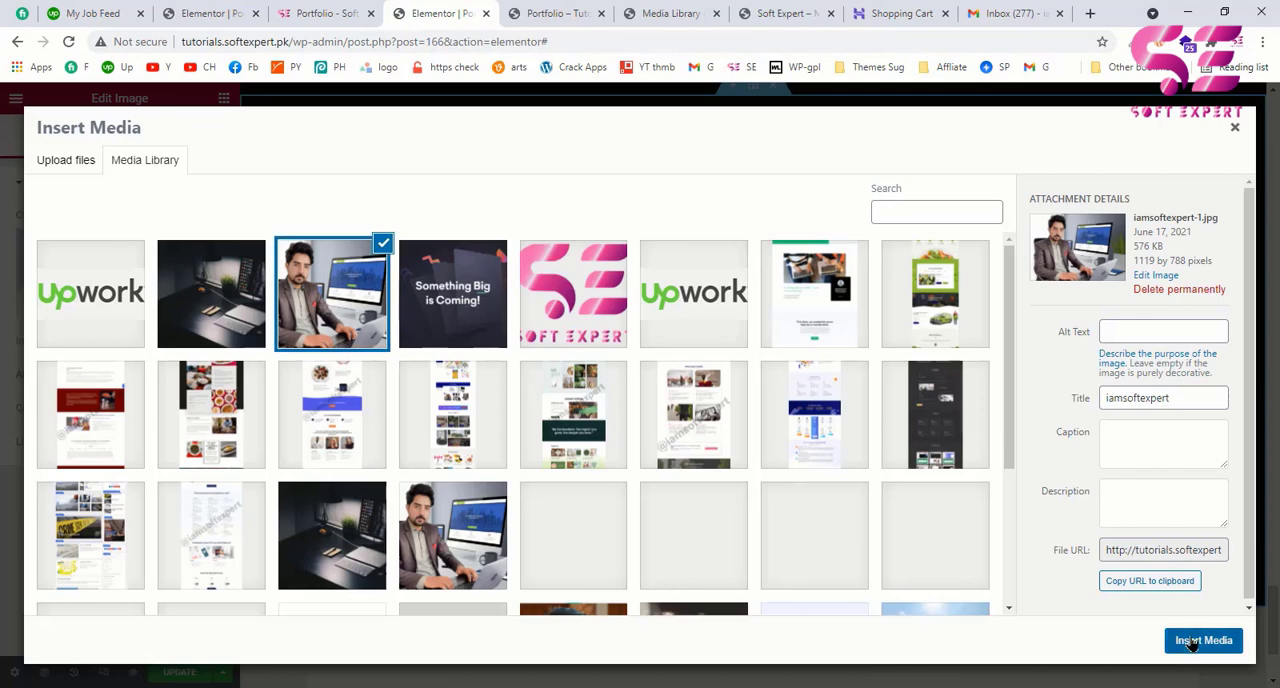
{"action": "left_click", "coordinate": [1200, 643]}
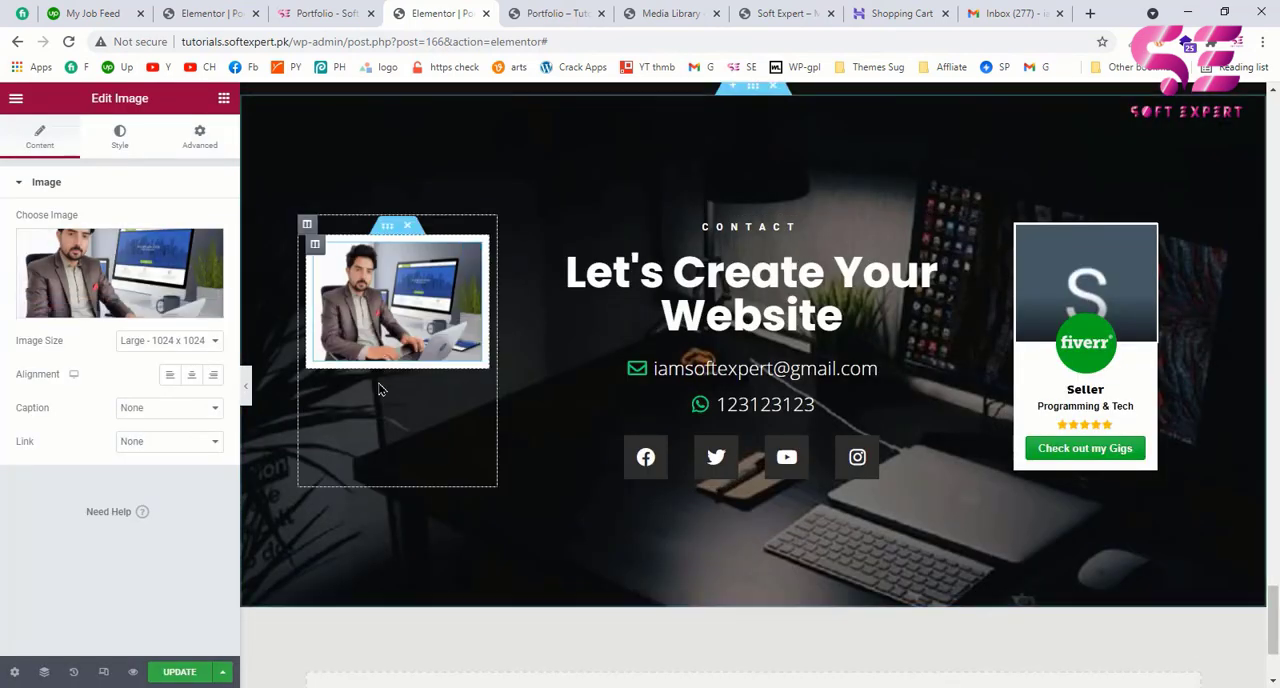
Step: Check the example page's Upwork card, then duplicate the portrait image in Elementor and replace the copy with upwork-1.png
{"action": "left_click", "coordinate": [328, 14]}
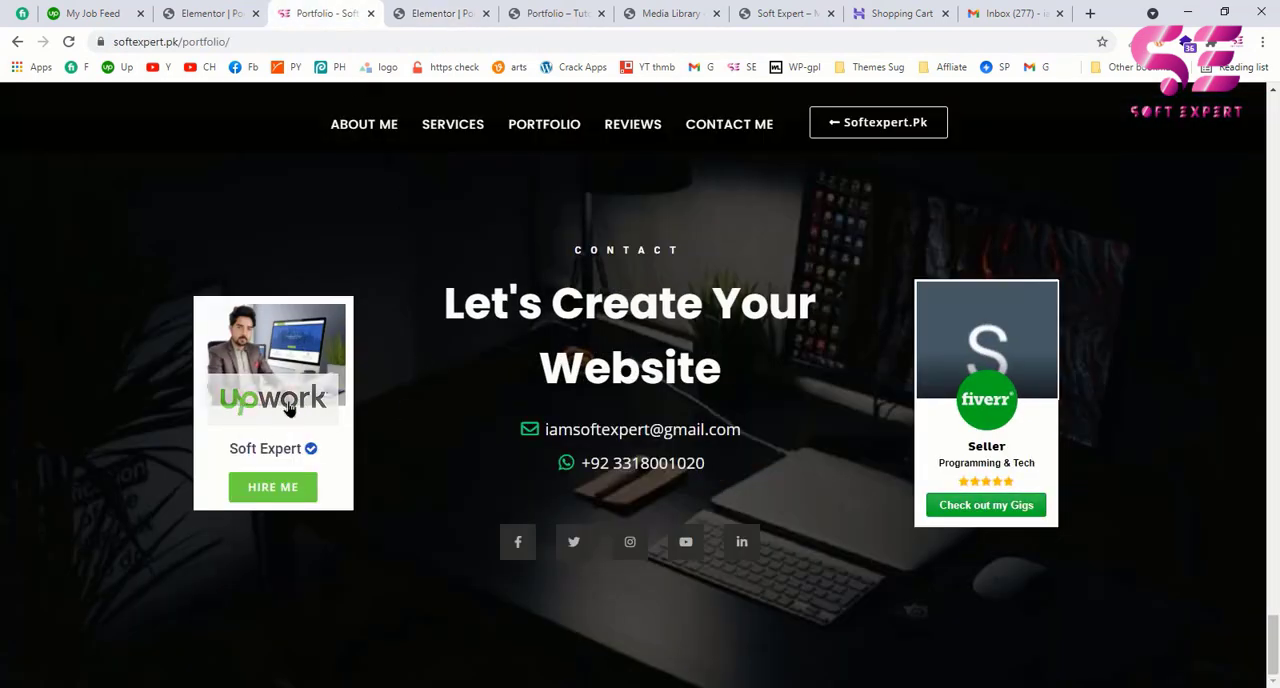
{"action": "left_click", "coordinate": [405, 28]}
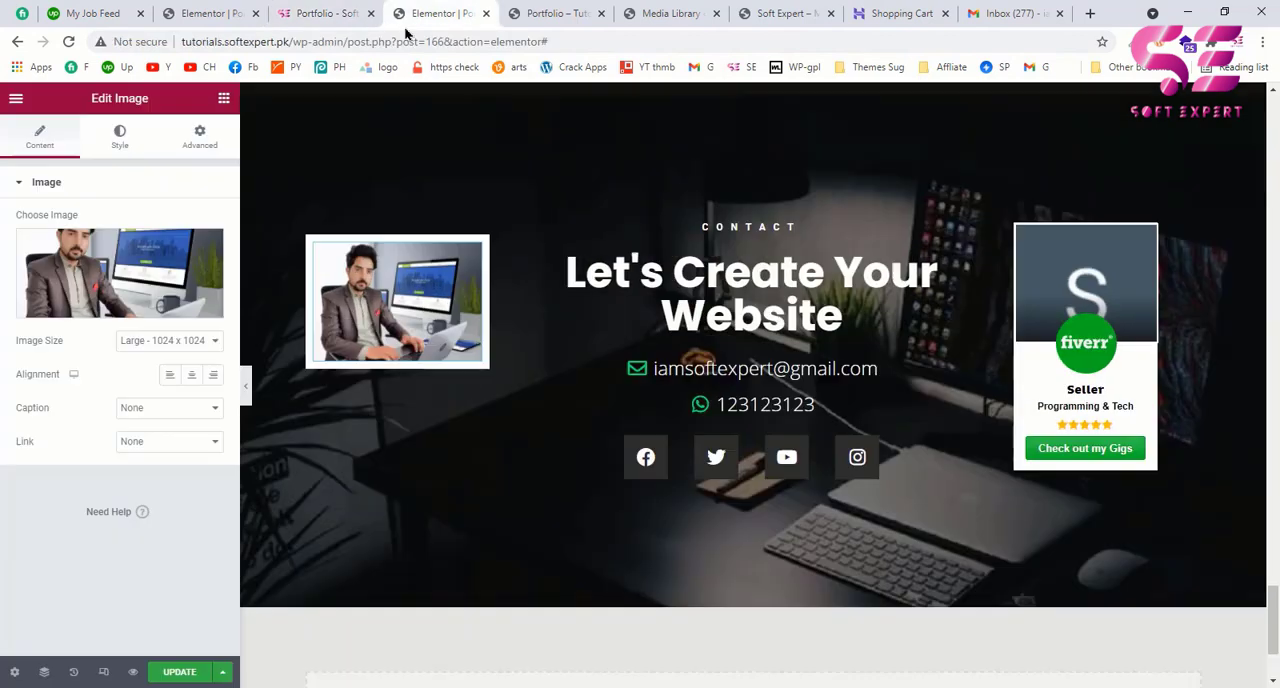
{"action": "left_click", "coordinate": [223, 99]}
{"action": "right_click", "coordinate": [367, 270]}
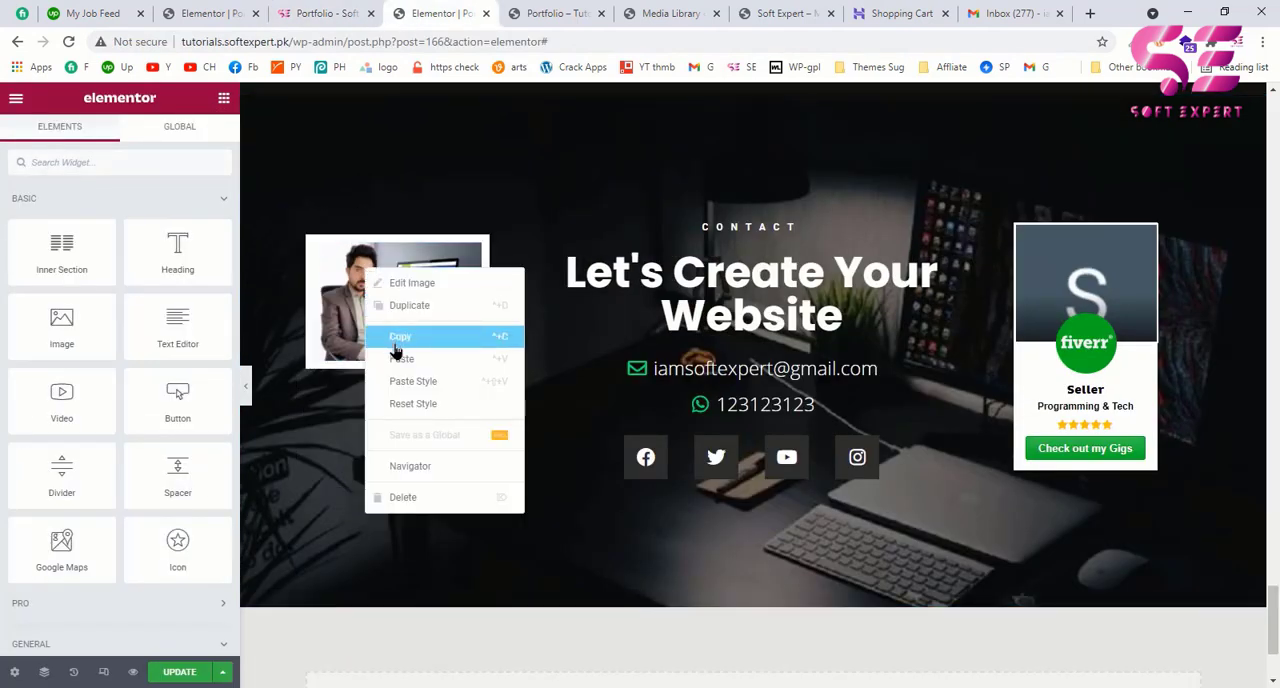
{"action": "left_click", "coordinate": [396, 306]}
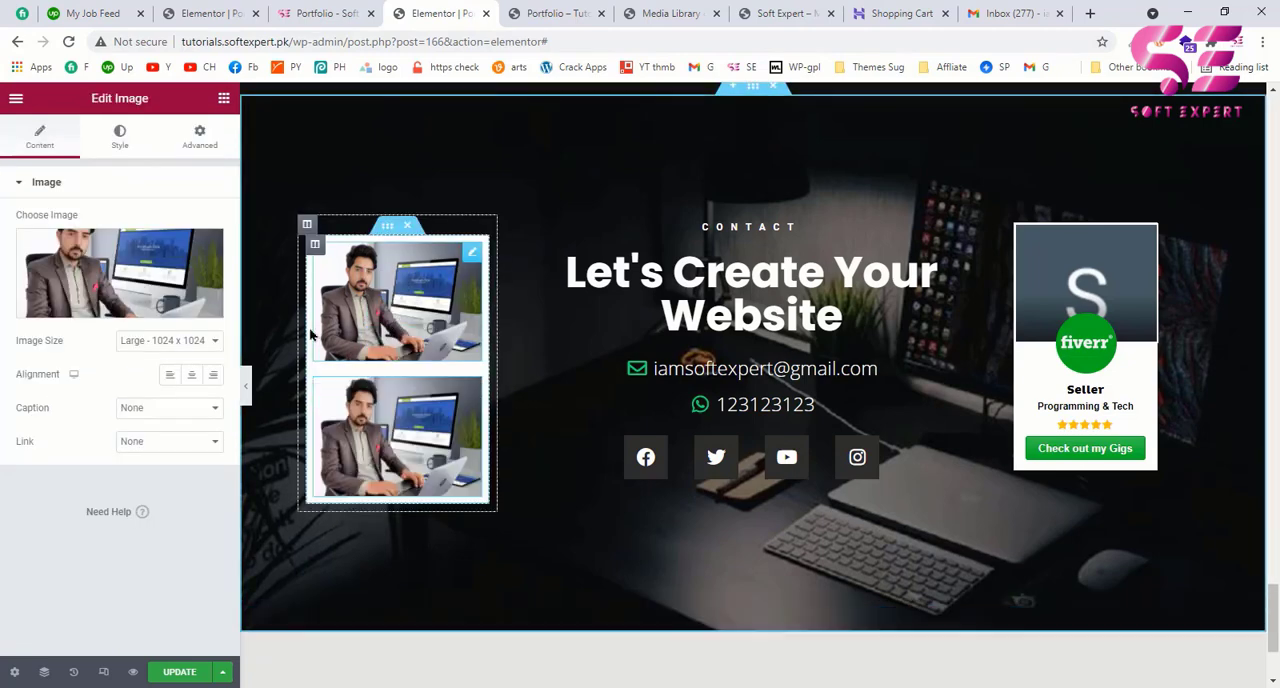
{"action": "left_click", "coordinate": [170, 288]}
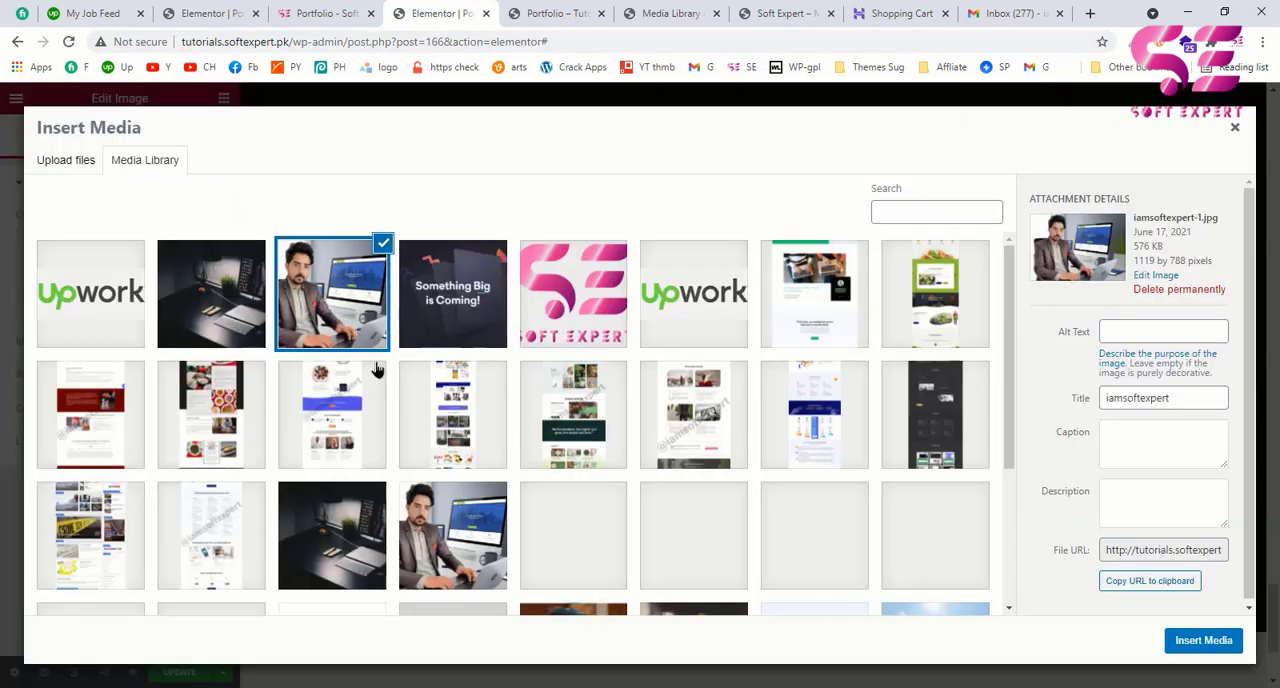
{"action": "left_click", "coordinate": [120, 302]}
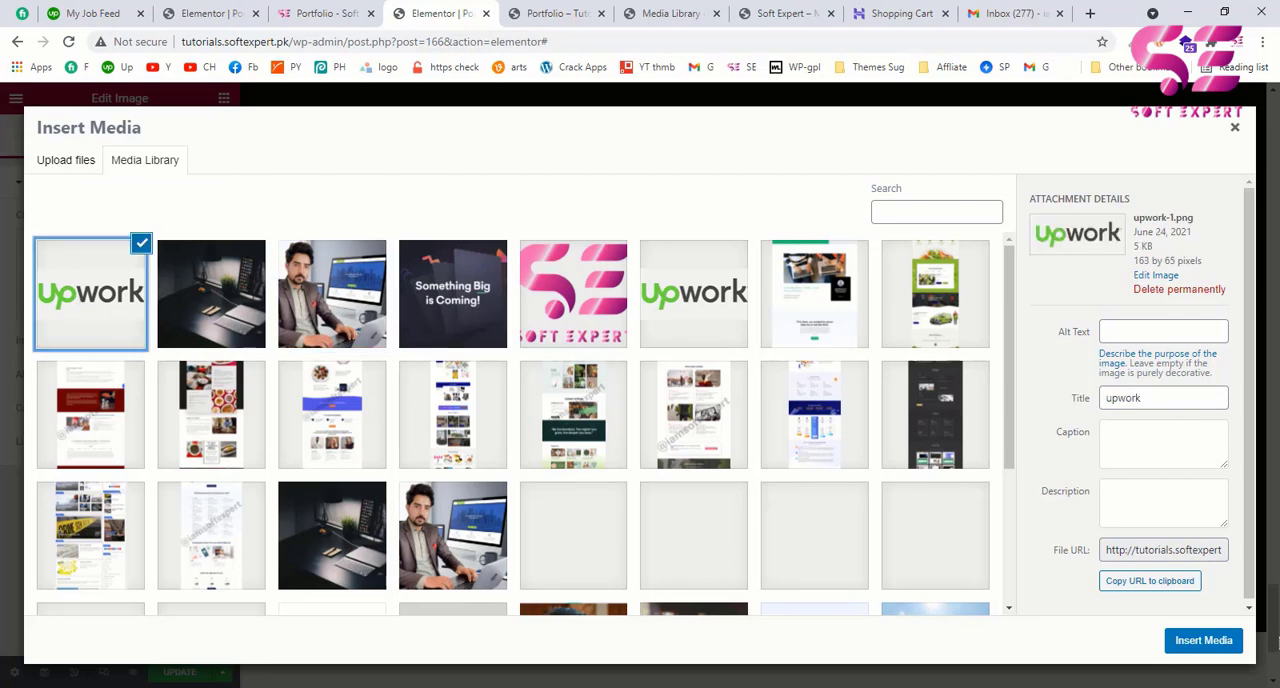
{"action": "left_click", "coordinate": [1204, 640]}
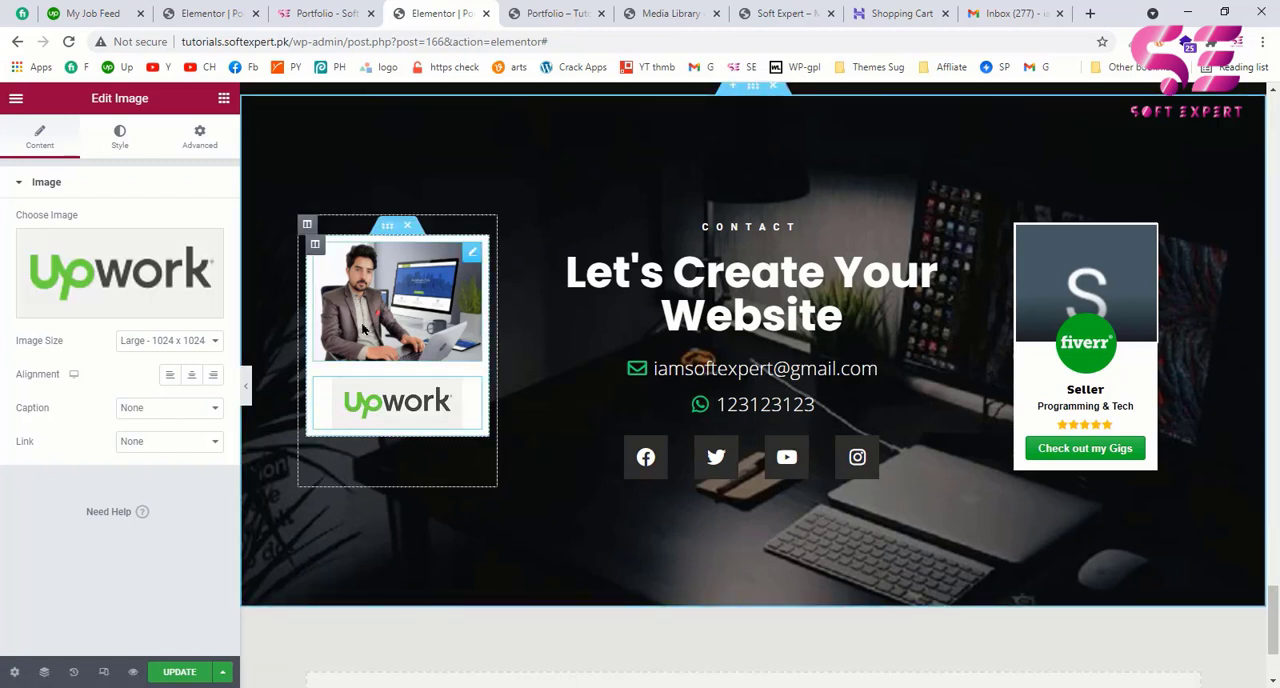
Step: Unlink the Upwork logo's margins and set its top margin to -50 px so it overlaps the portrait image
{"action": "left_click", "coordinate": [205, 148]}
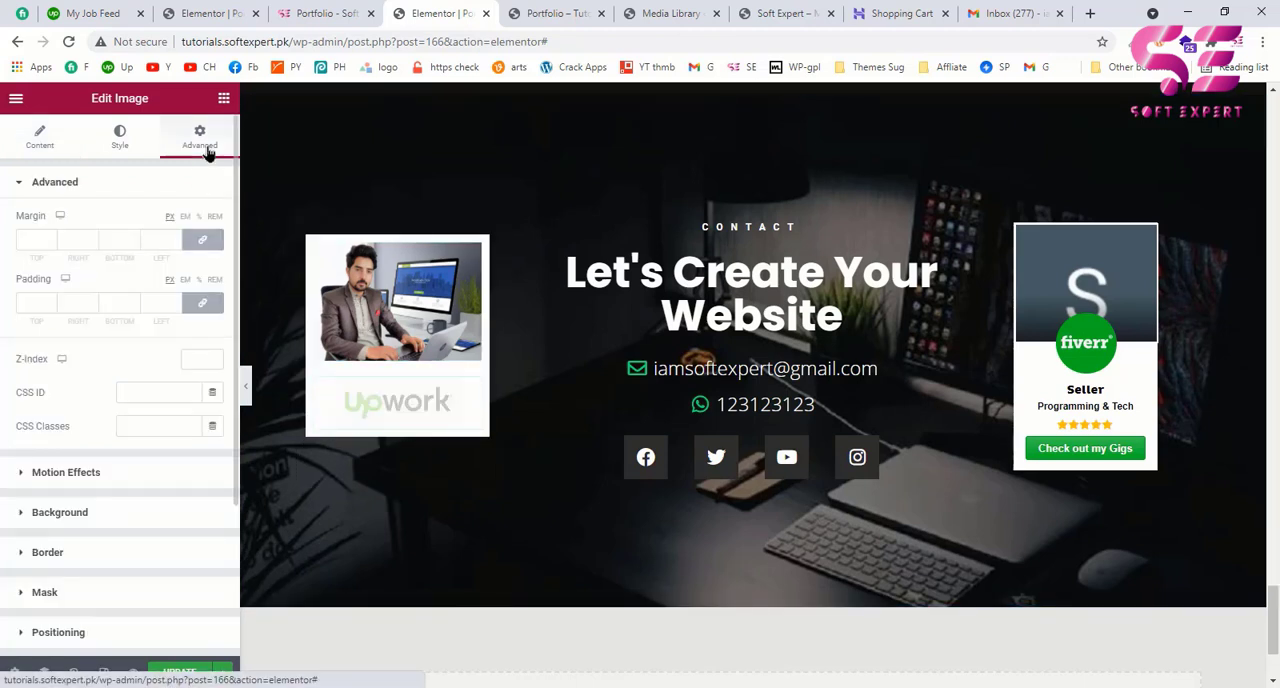
{"action": "left_click", "coordinate": [202, 239]}
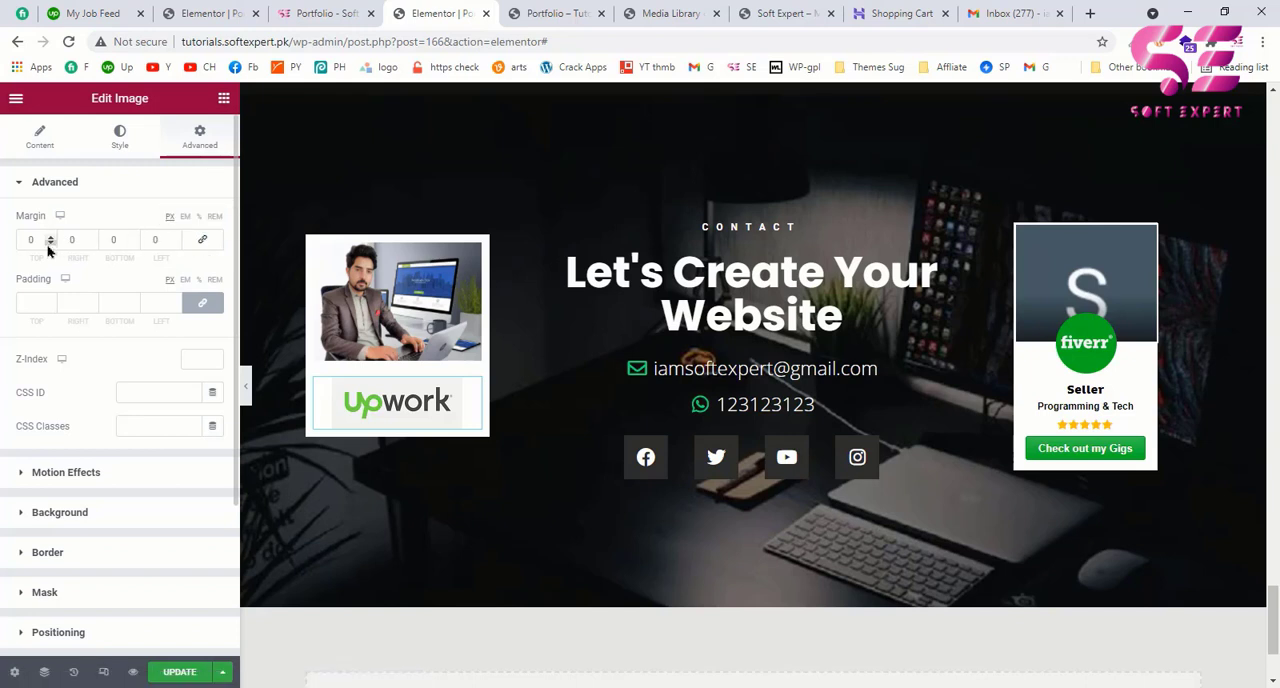
{"action": "left_click", "coordinate": [50, 243]}
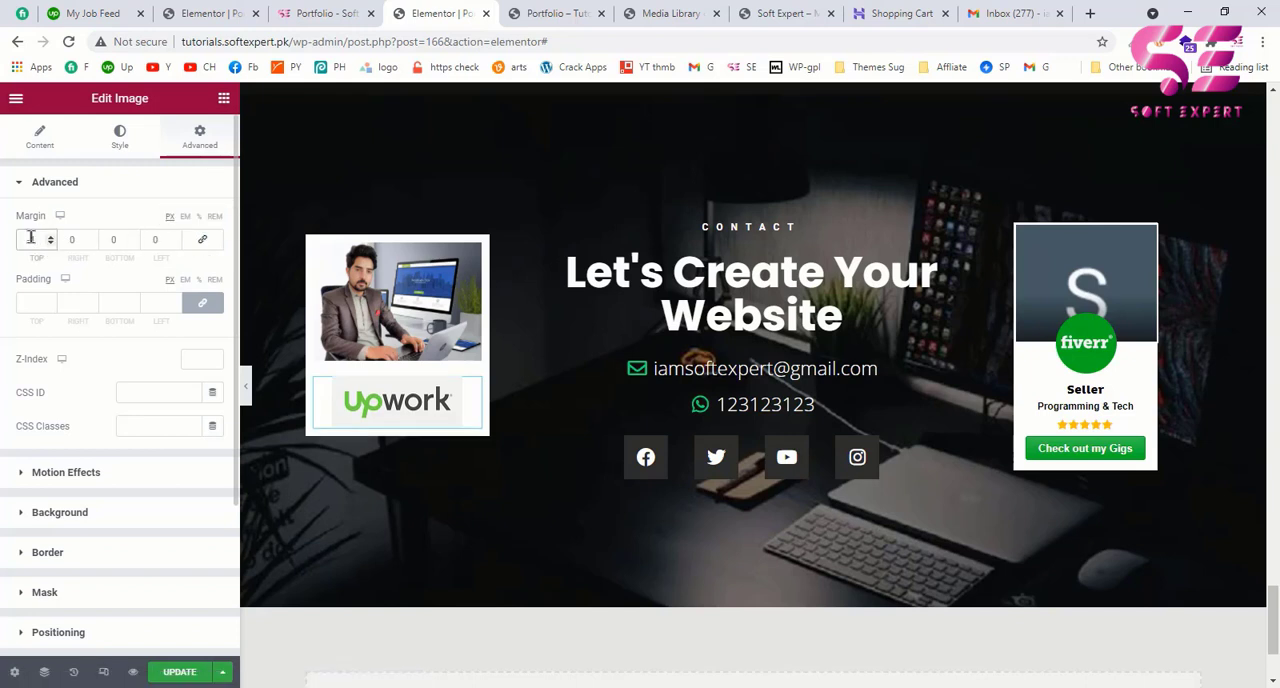
{"action": "type", "text": "70"}
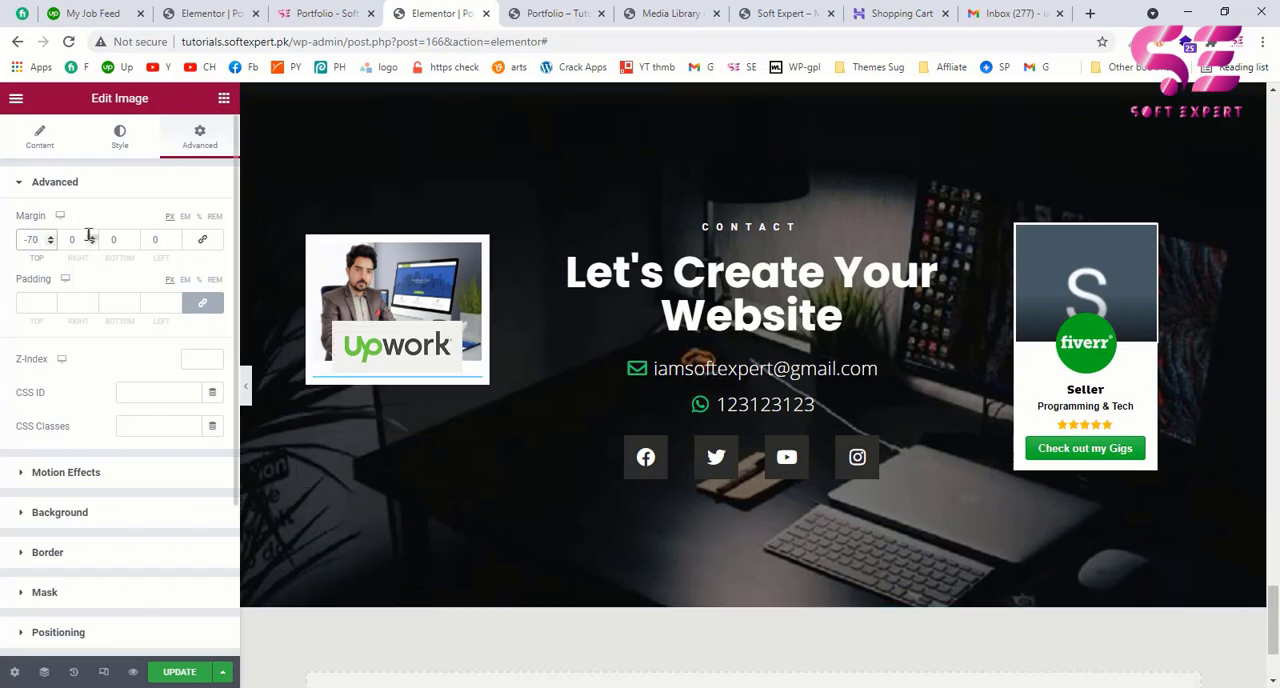
{"action": "key", "text": "Left"}
{"action": "key", "text": "BackSpace"}
{"action": "type", "text": "5"}
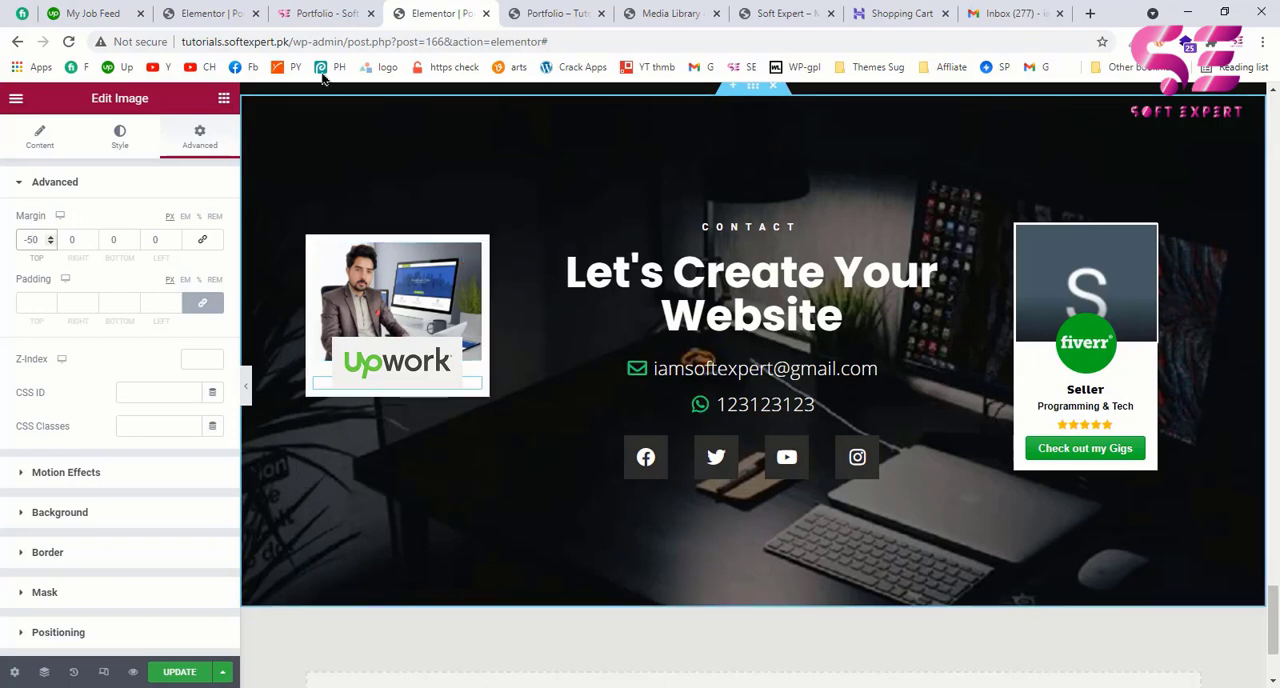
Step: Check the example page's Upwork card, then add a Heading widget below the Upwork logo with the title "Soft Expert"
{"action": "left_click", "coordinate": [320, 13]}
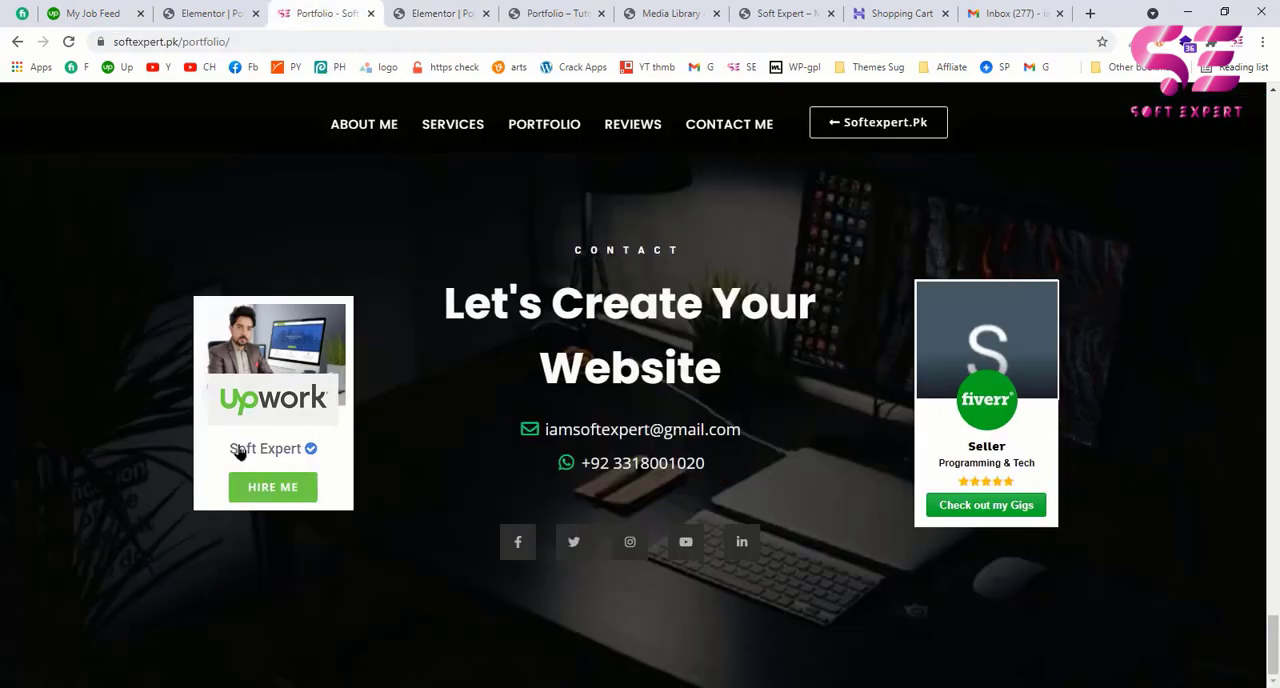
{"action": "left_click", "coordinate": [410, 9]}
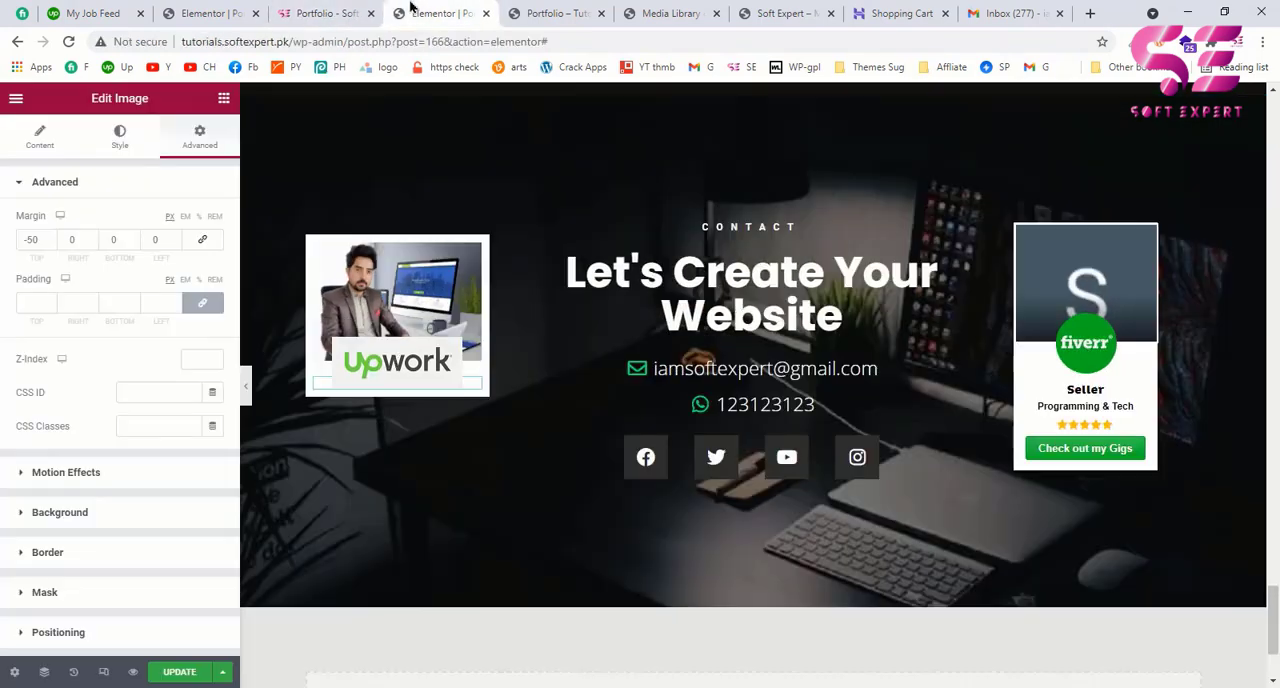
{"action": "left_click", "coordinate": [224, 99]}
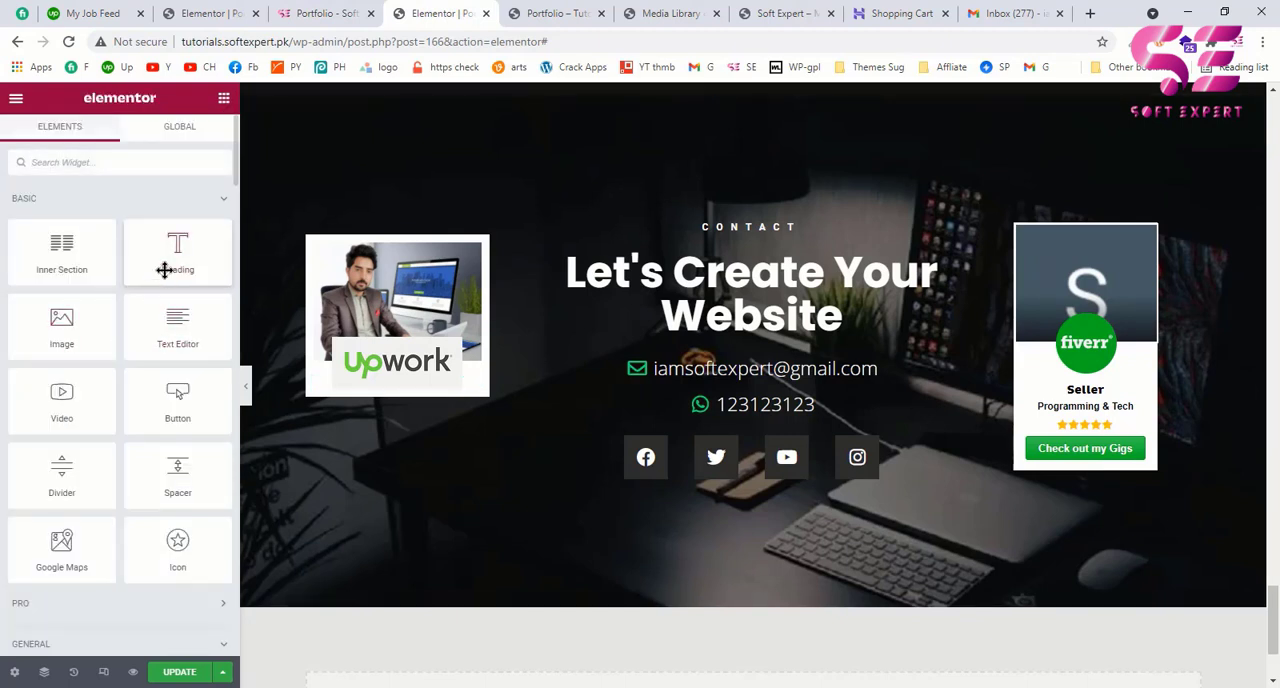
{"action": "left_click_drag", "start_coordinate": [164, 270], "coordinate": [360, 380]}
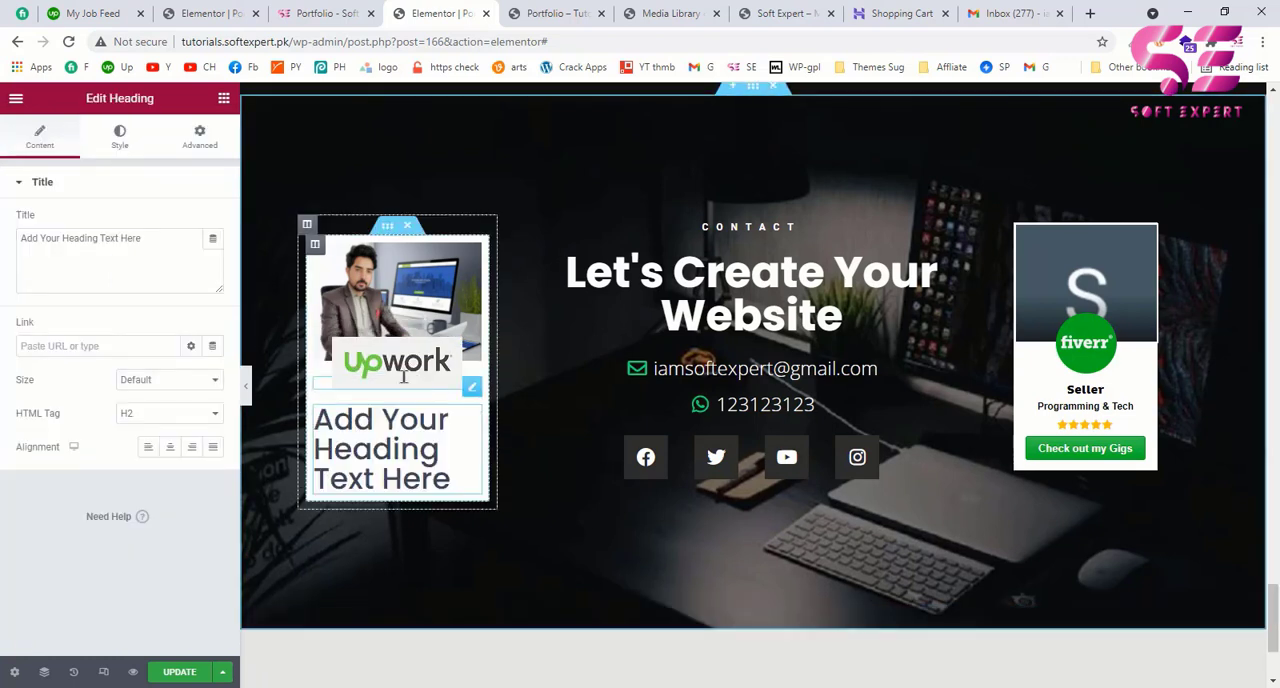
{"action": "left_click_drag", "start_coordinate": [150, 245], "coordinate": [4, 251]}
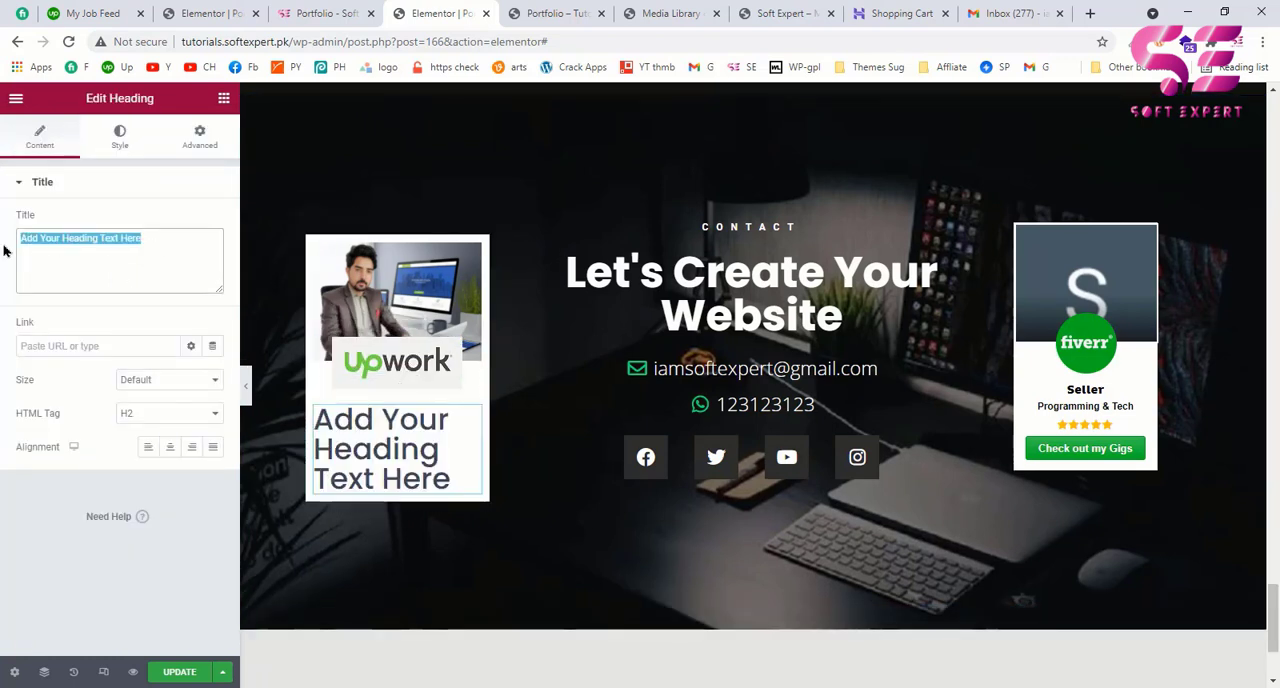
{"action": "type", "text": "Soft"}
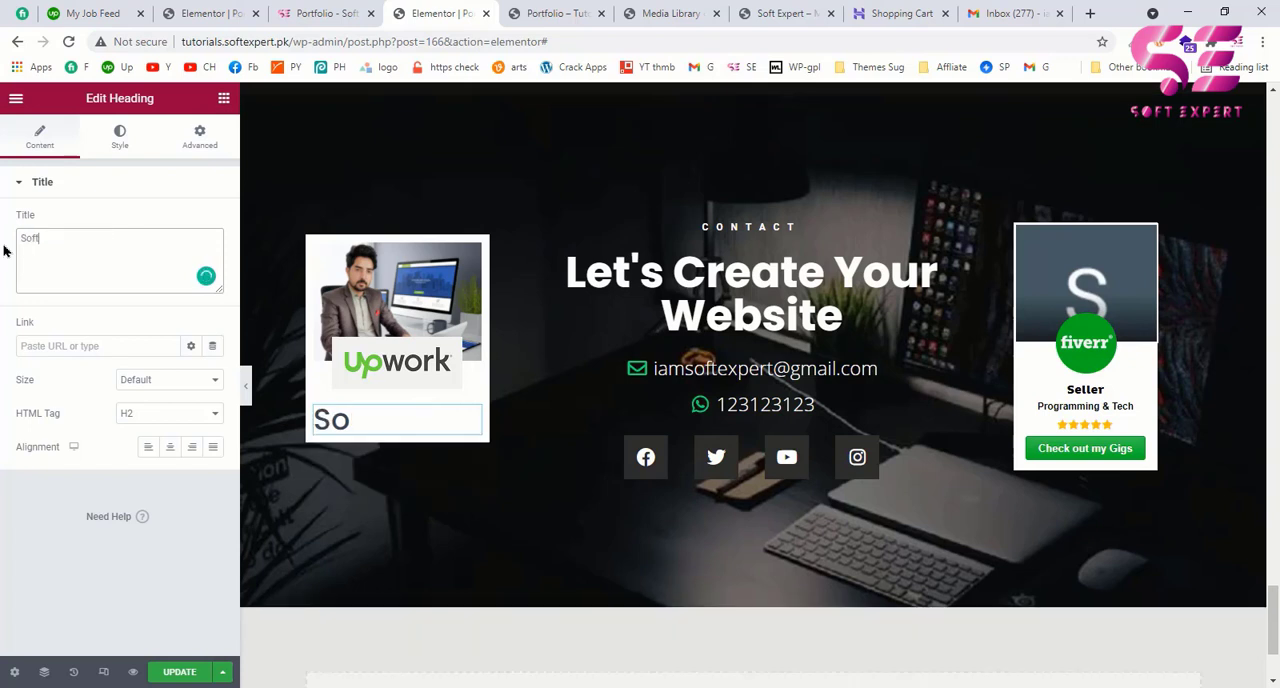
{"action": "type", "text": " Expert"}
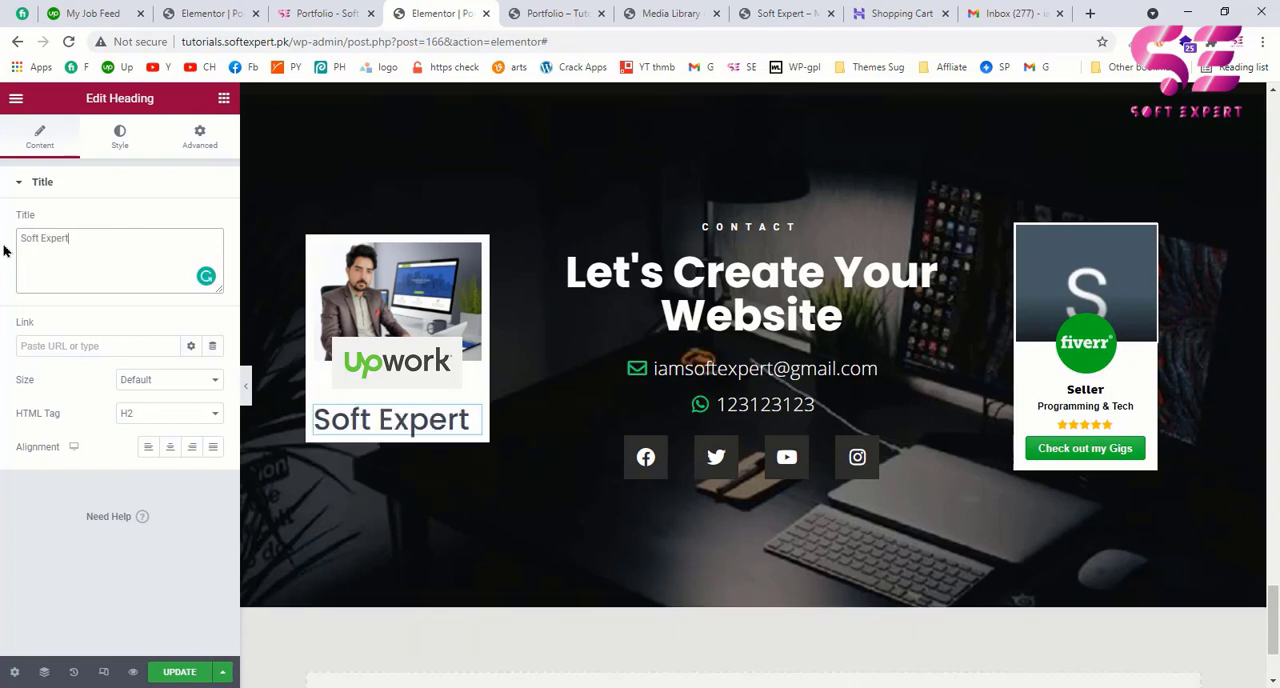
Step: Inspect the example page's blue check icon, copy its HTML code and append it to the Soft Expert heading's title in Elementor
{"action": "key", "text": "ctrl+shift+Tab"}
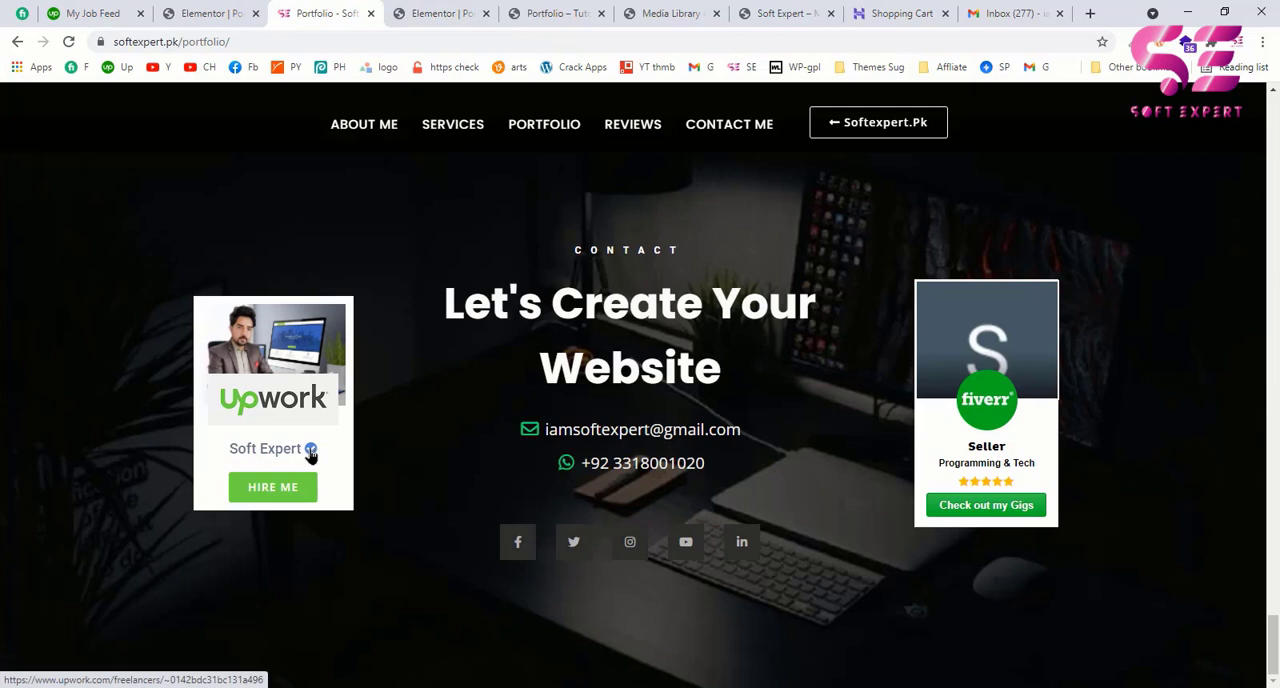
{"action": "right_click", "coordinate": [311, 455]}
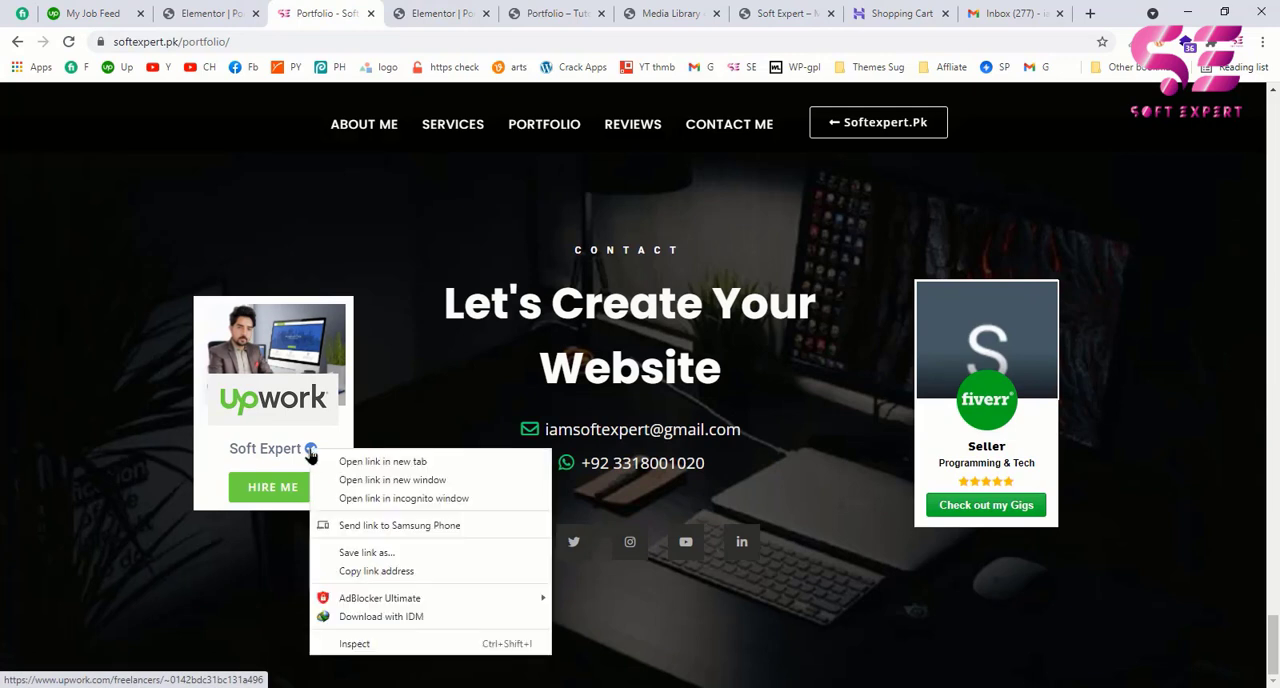
{"action": "left_click", "coordinate": [350, 643]}
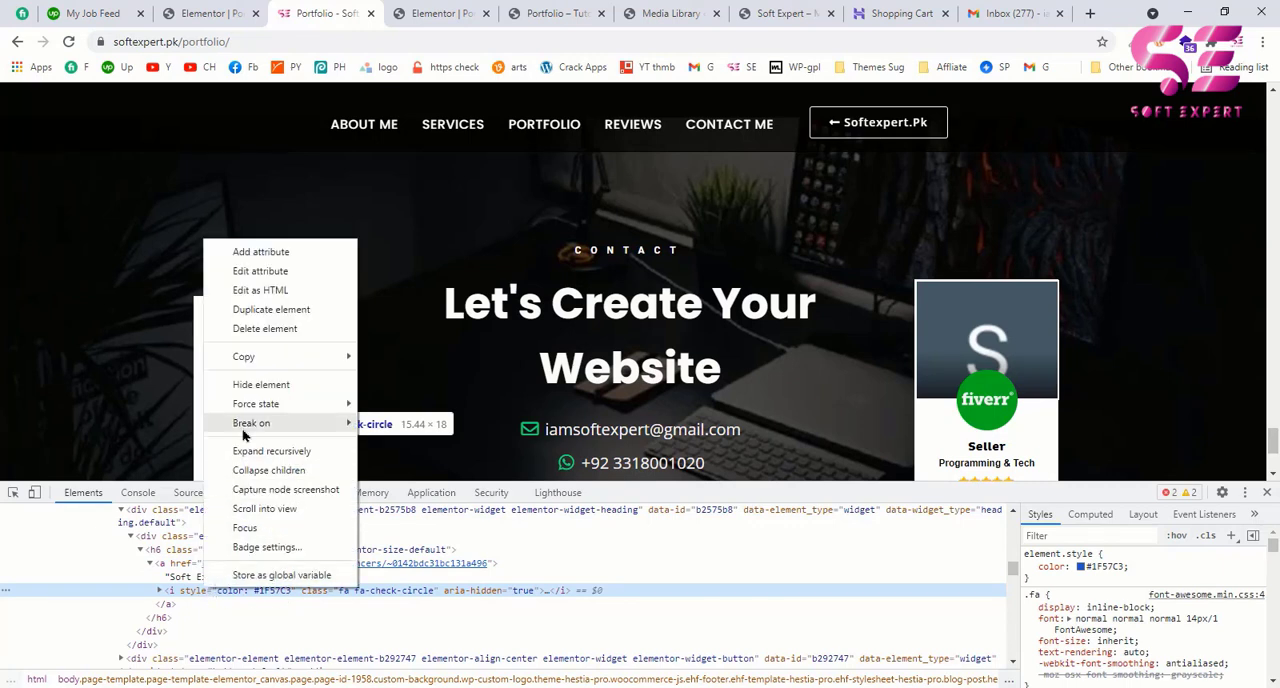
{"action": "left_click", "coordinate": [250, 295]}
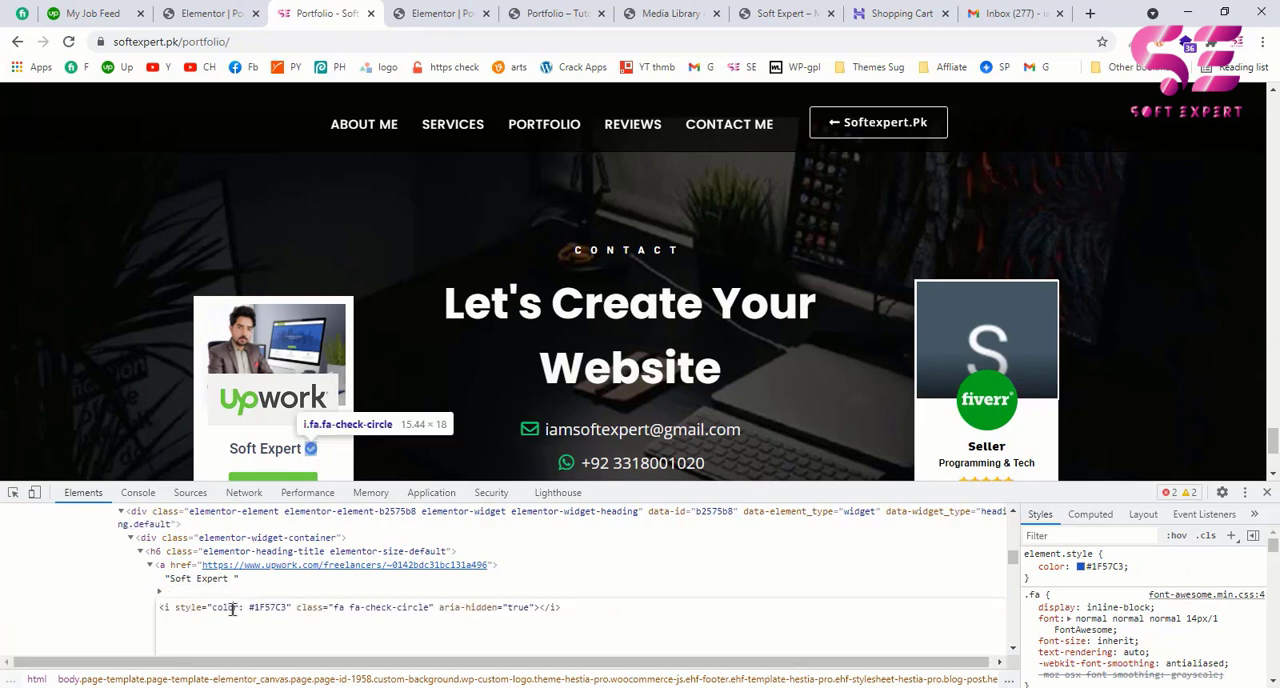
{"action": "key", "text": "ctrl+a"}
{"action": "key", "text": "ctrl+c"}
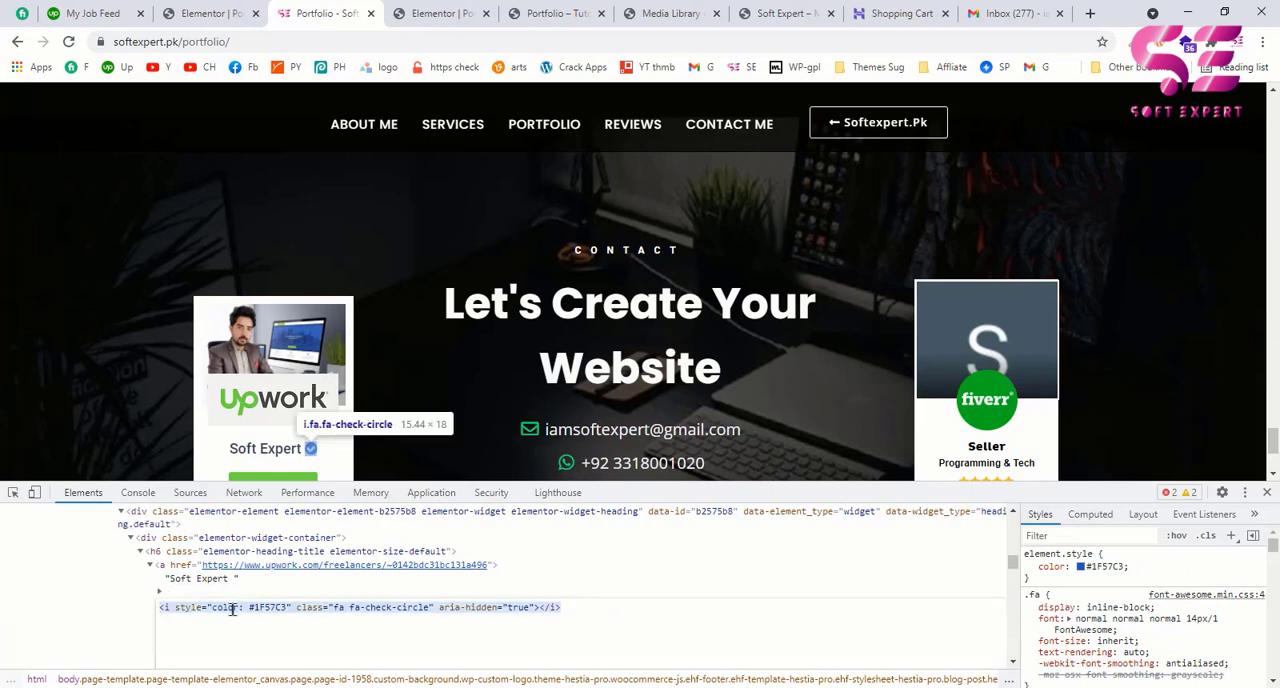
{"action": "left_click", "coordinate": [436, 15]}
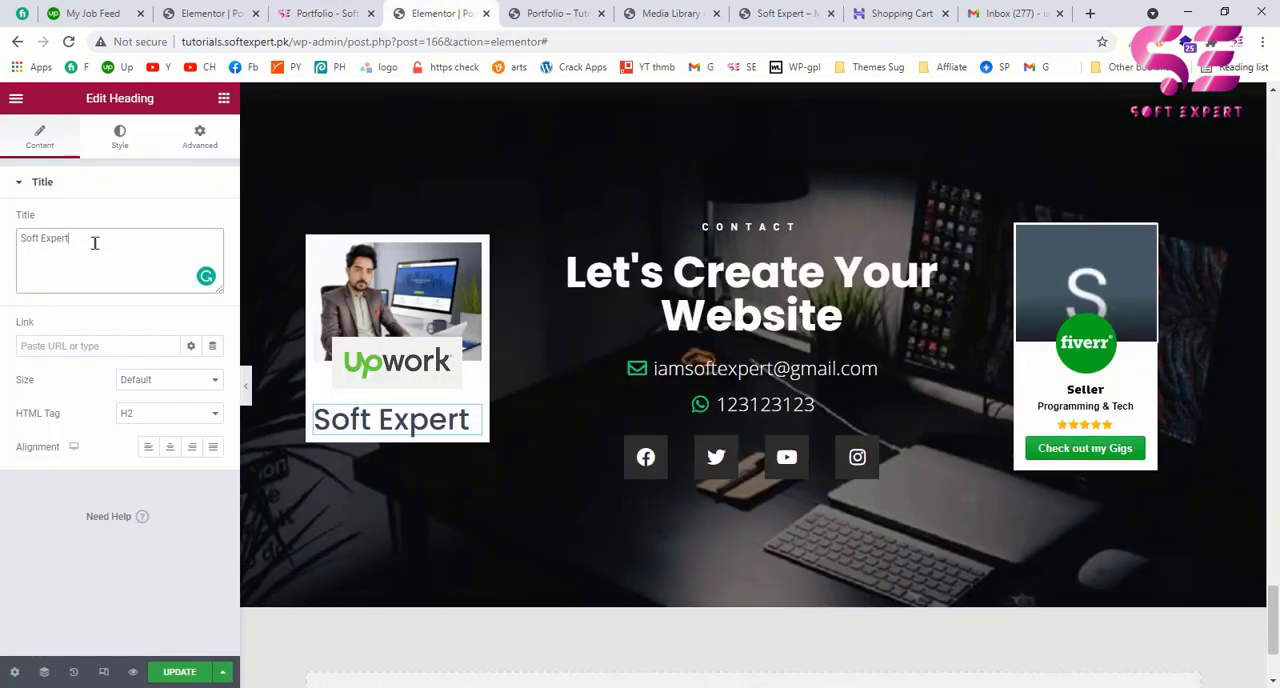
{"action": "key", "text": "ctrl+v"}
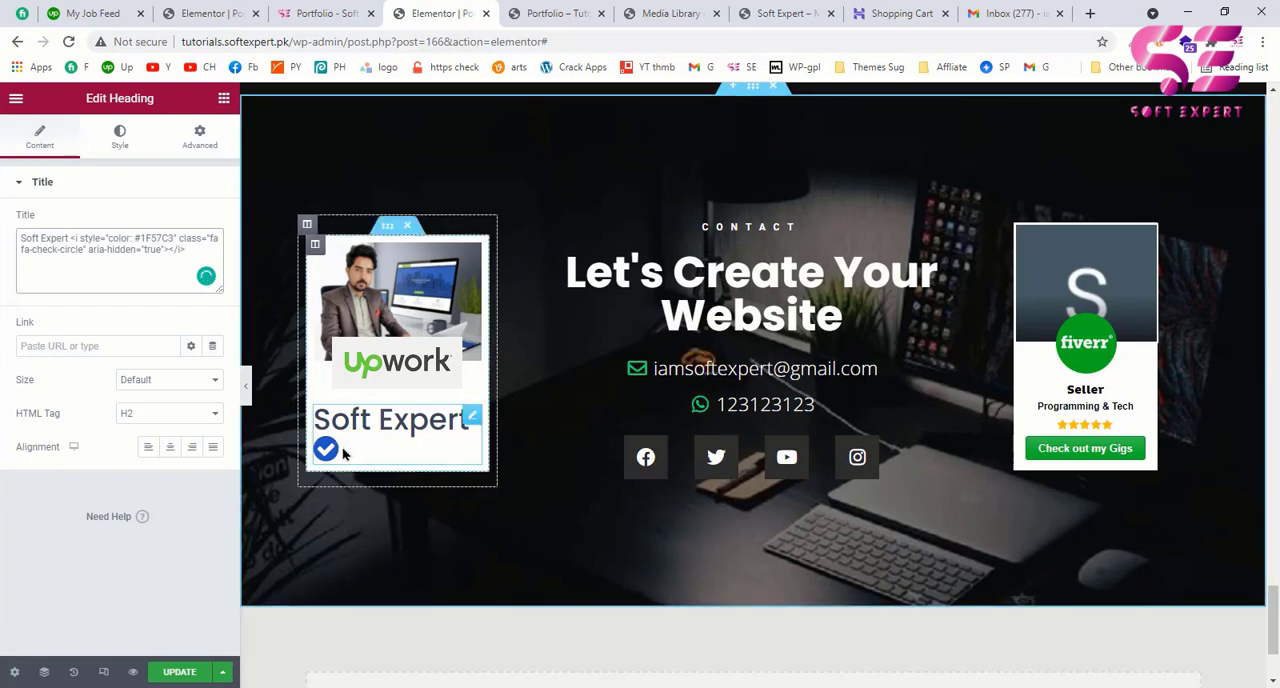
Step: Set the Soft Expert heading's HTML tag to H6 and center its alignment
{"action": "left_click", "coordinate": [168, 418]}
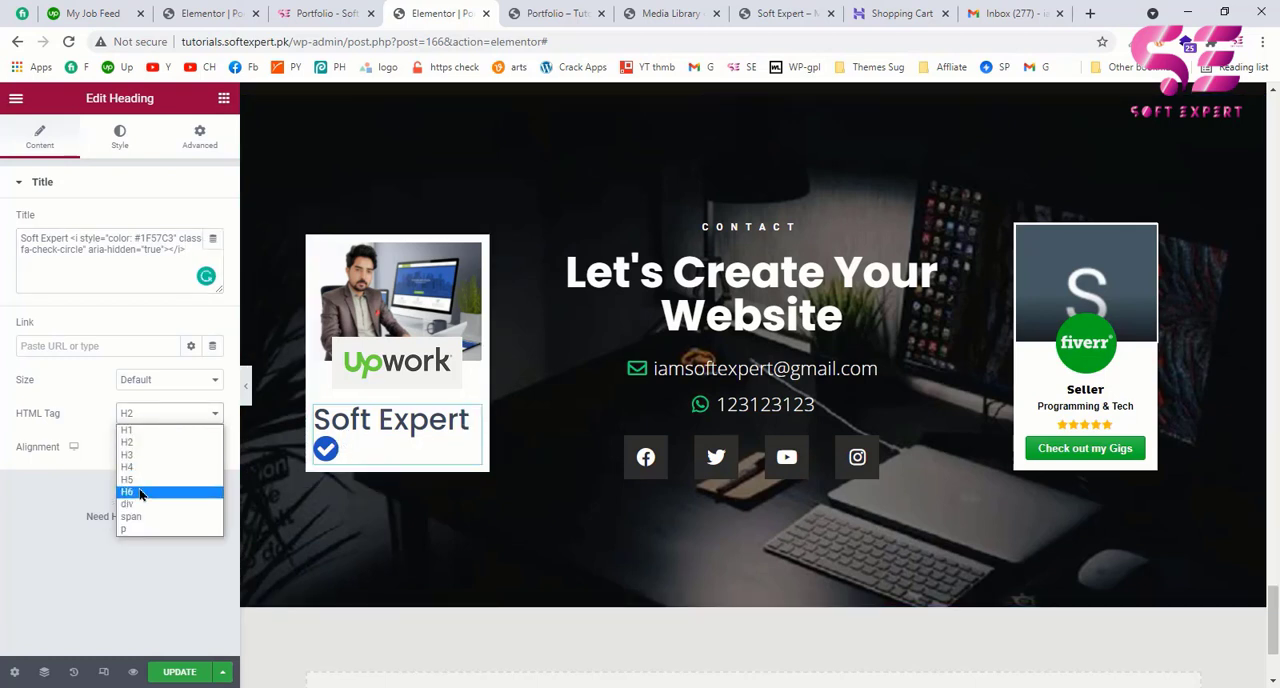
{"action": "left_click", "coordinate": [135, 492]}
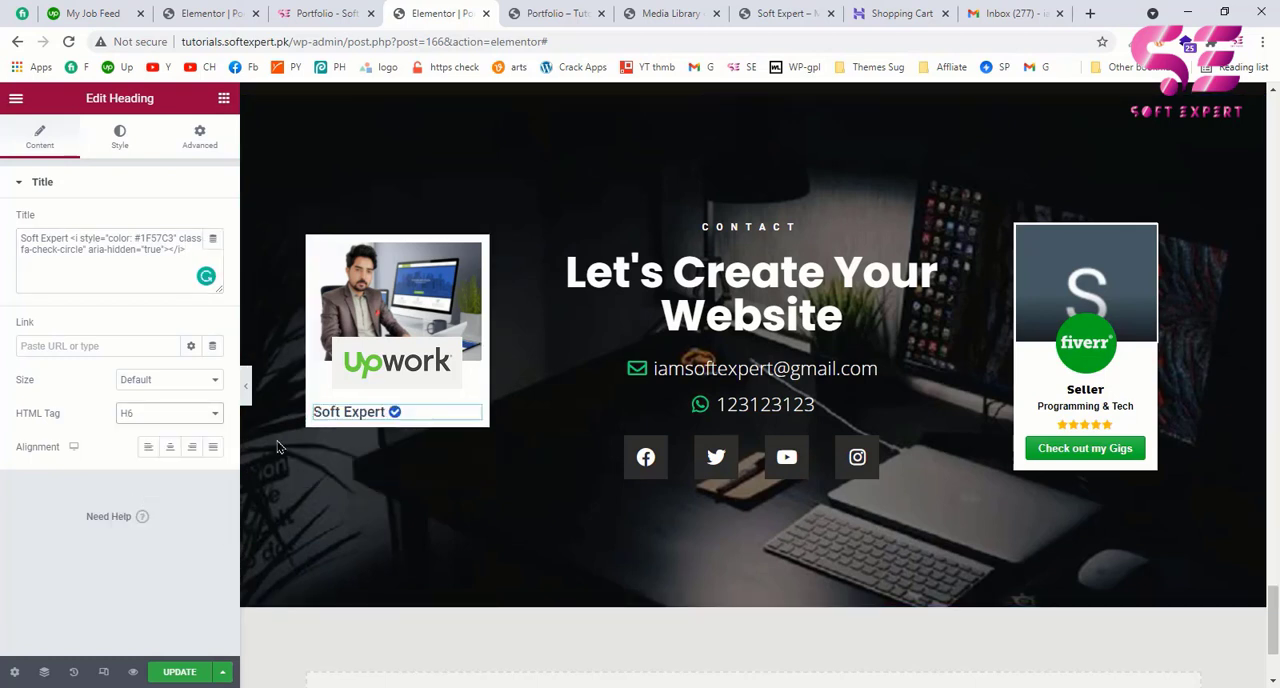
{"action": "left_click", "coordinate": [172, 447]}
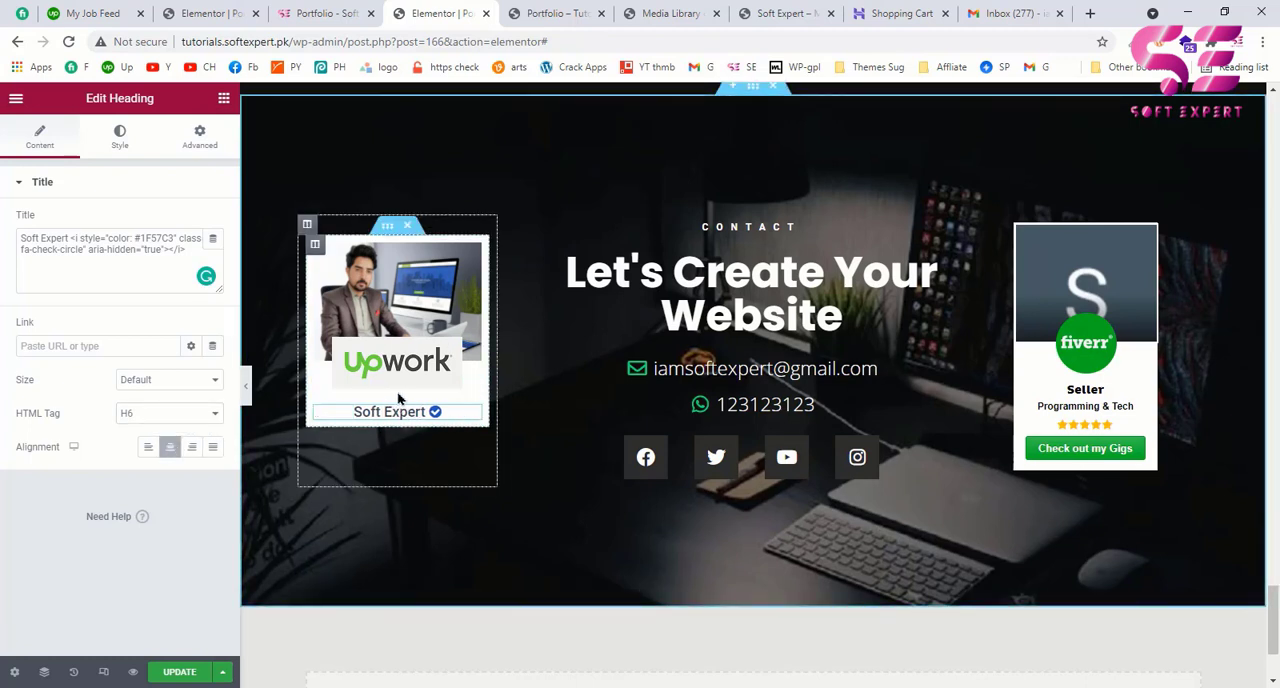
Step: Check the example page's Upwork card and close its developer tools, then add a Button widget below the Soft Expert heading
{"action": "key", "text": "ctrl+shift+Tab"}
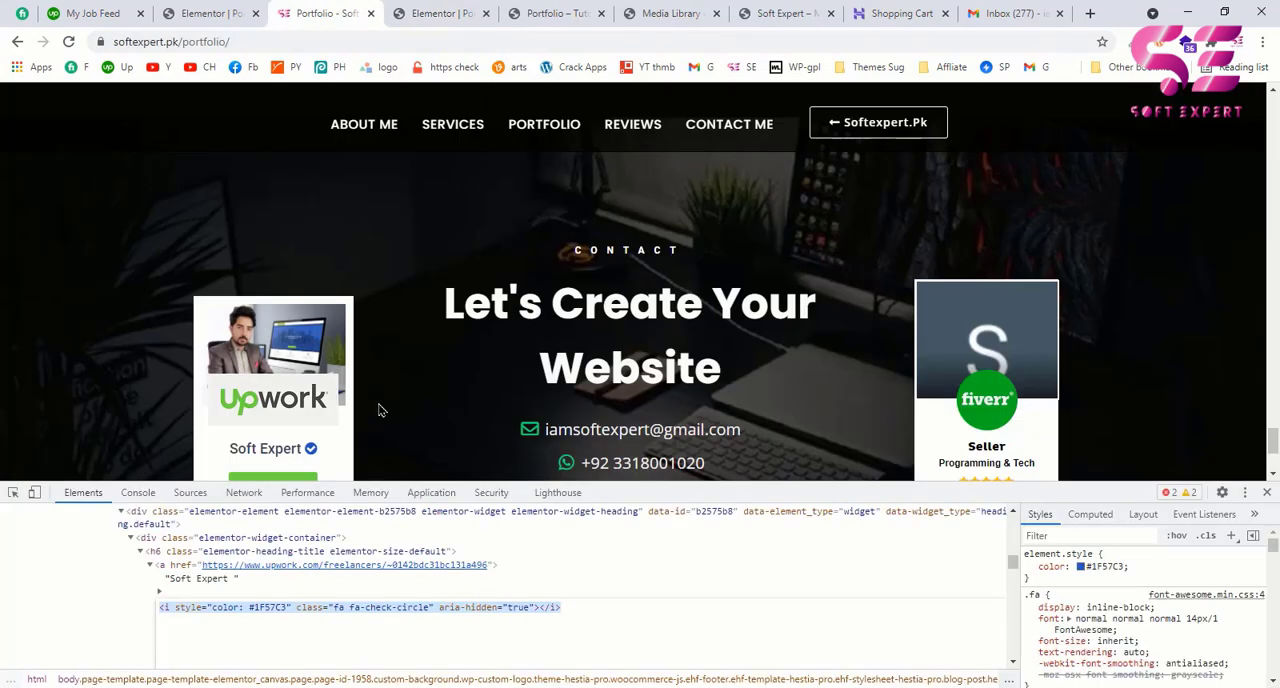
{"action": "scroll", "coordinate": [358, 443], "scroll_direction": "down", "scroll_amount": 1}
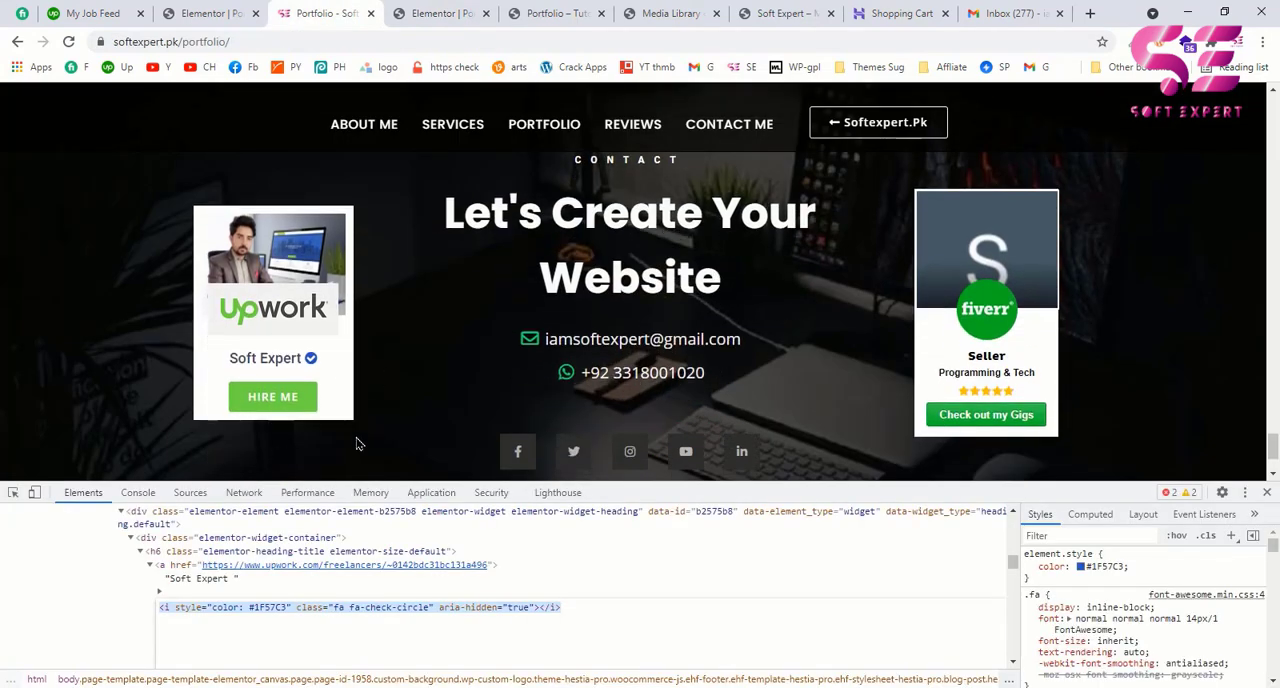
{"action": "left_click", "coordinate": [1267, 493]}
{"action": "left_click", "coordinate": [440, 13]}
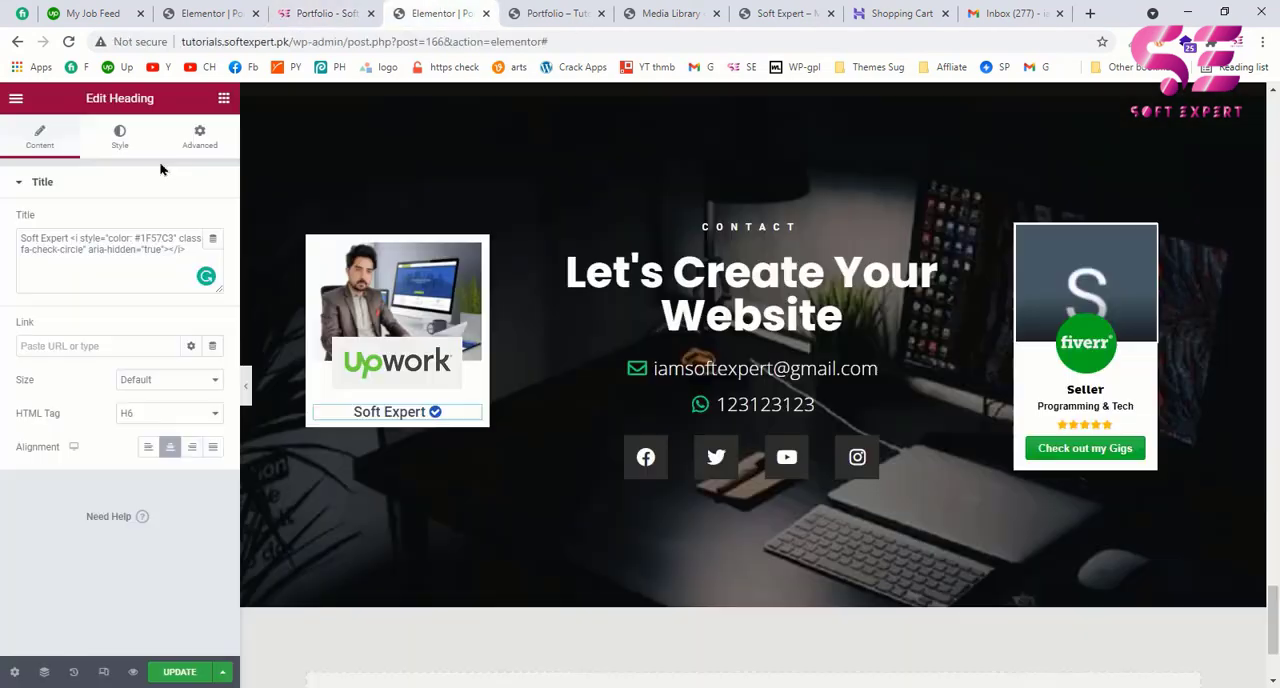
{"action": "left_click", "coordinate": [220, 102]}
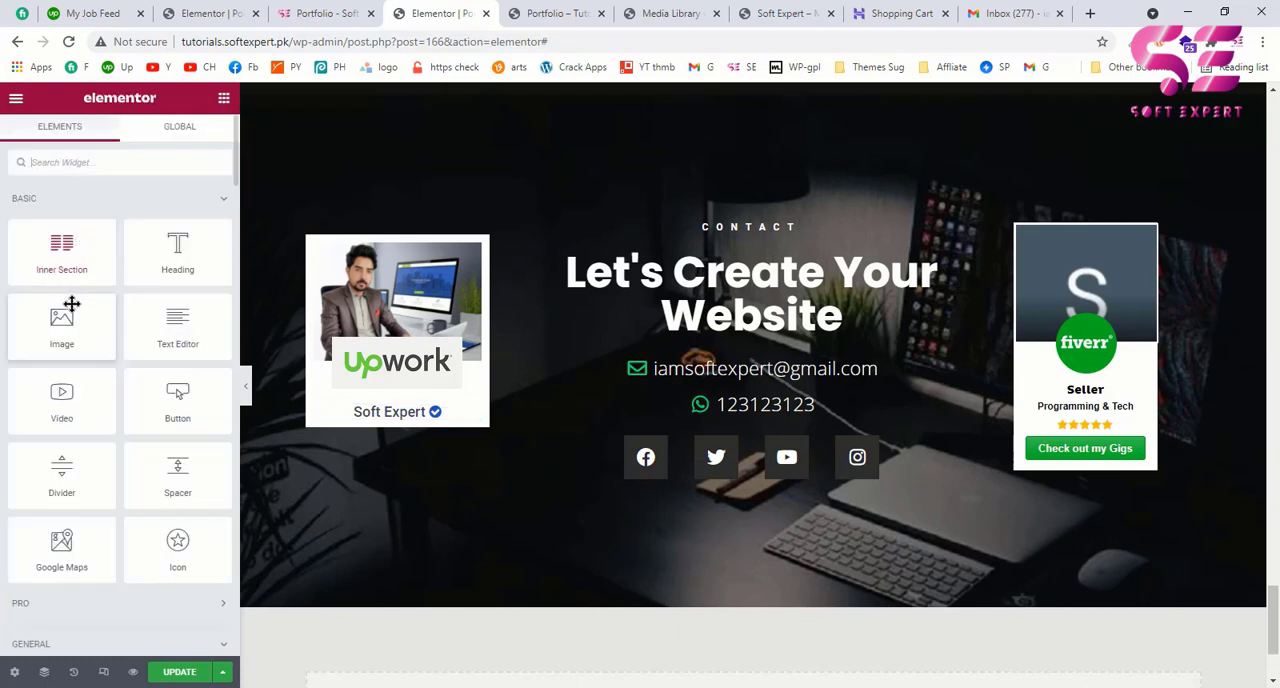
{"action": "left_click_drag", "start_coordinate": [176, 405], "coordinate": [371, 413]}
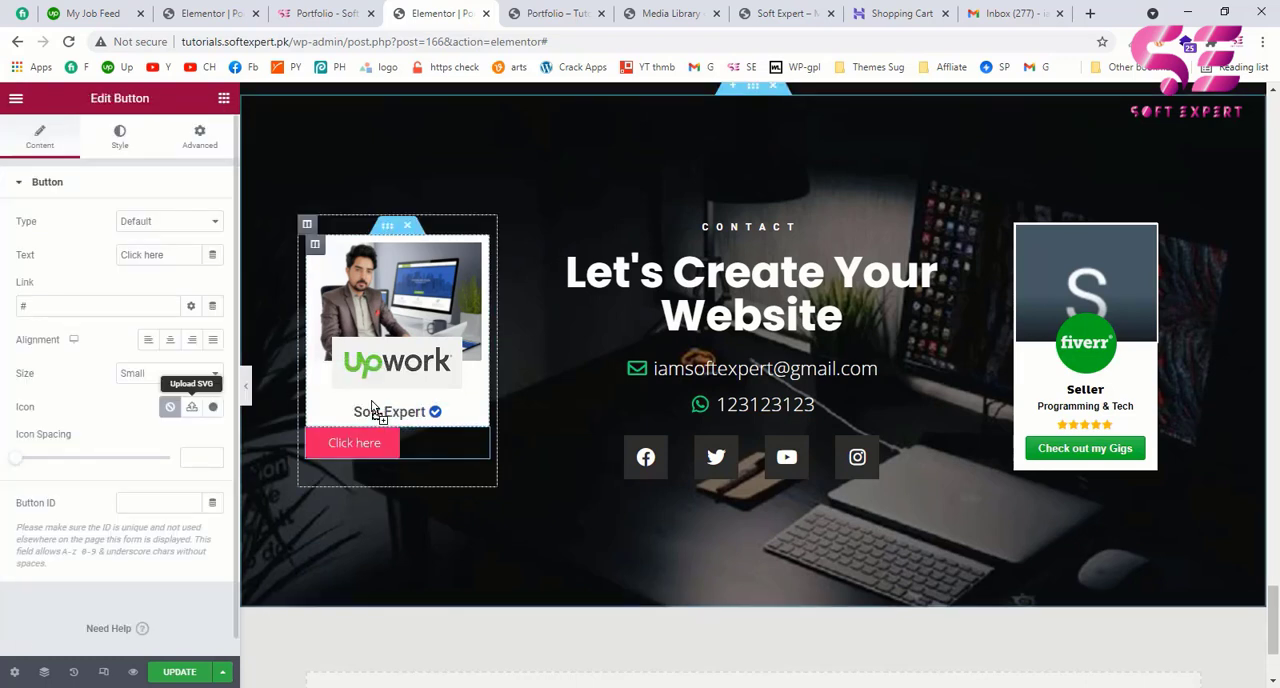
Step: Set the new button's text to "HIRE ME" and place it centered inside the white Upwork card below the Soft Expert heading
{"action": "left_click_drag", "start_coordinate": [174, 254], "coordinate": [101, 260]}
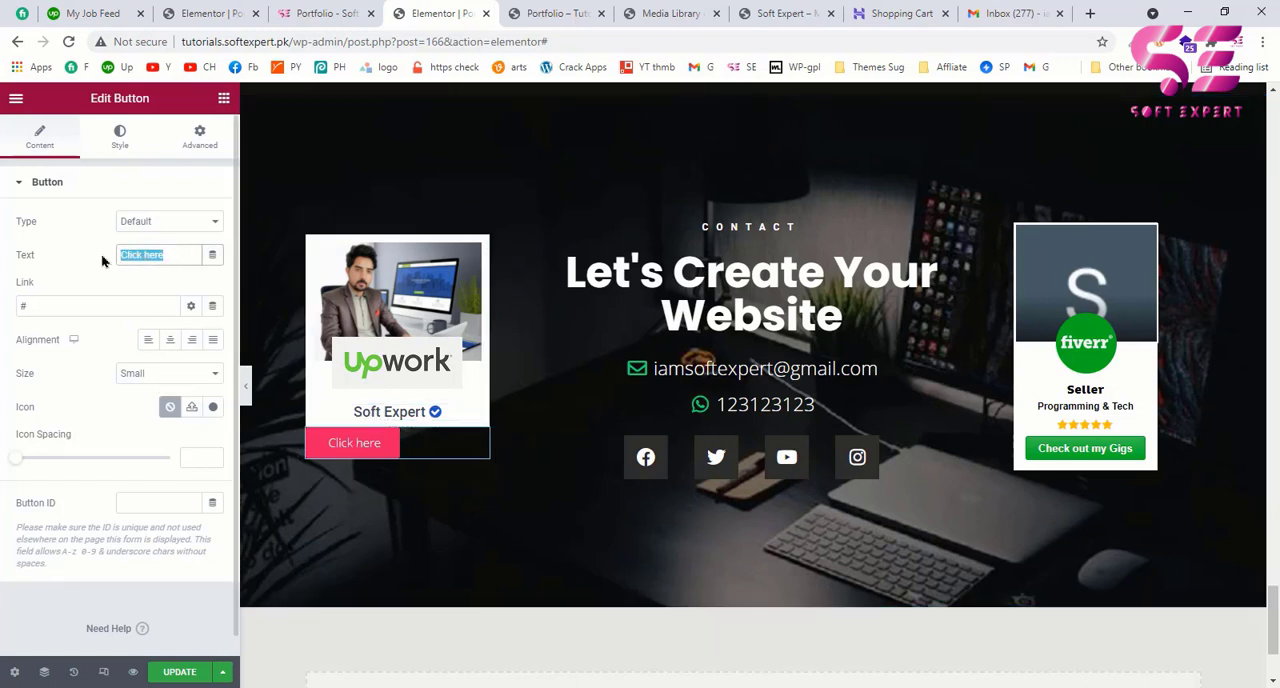
{"action": "type", "text": "HIRE ME"}
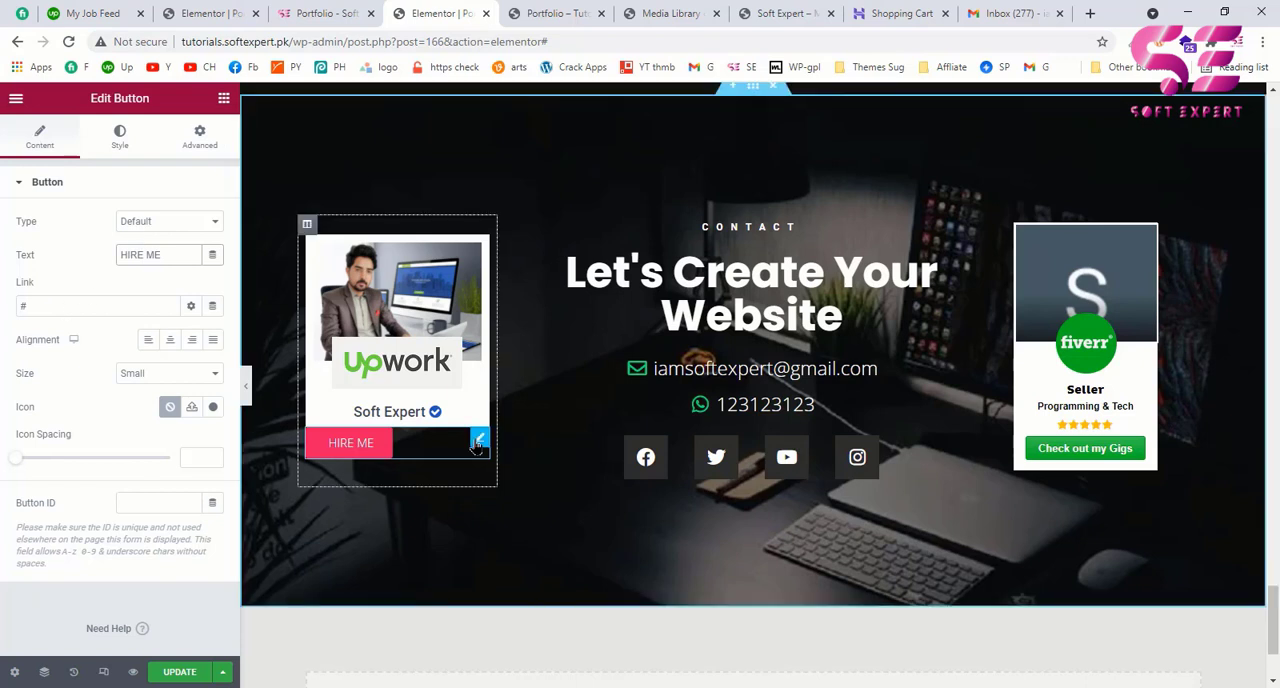
{"action": "left_click_drag", "start_coordinate": [470, 445], "coordinate": [426, 410]}
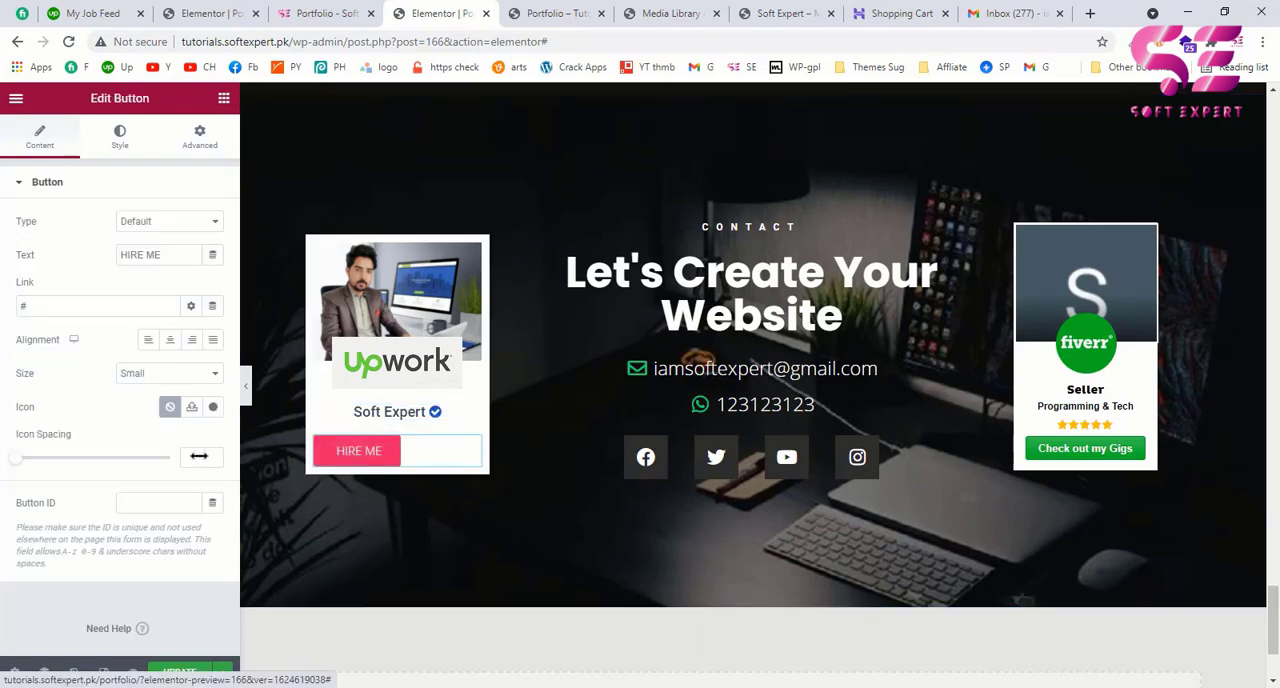
{"action": "left_click", "coordinate": [171, 338]}
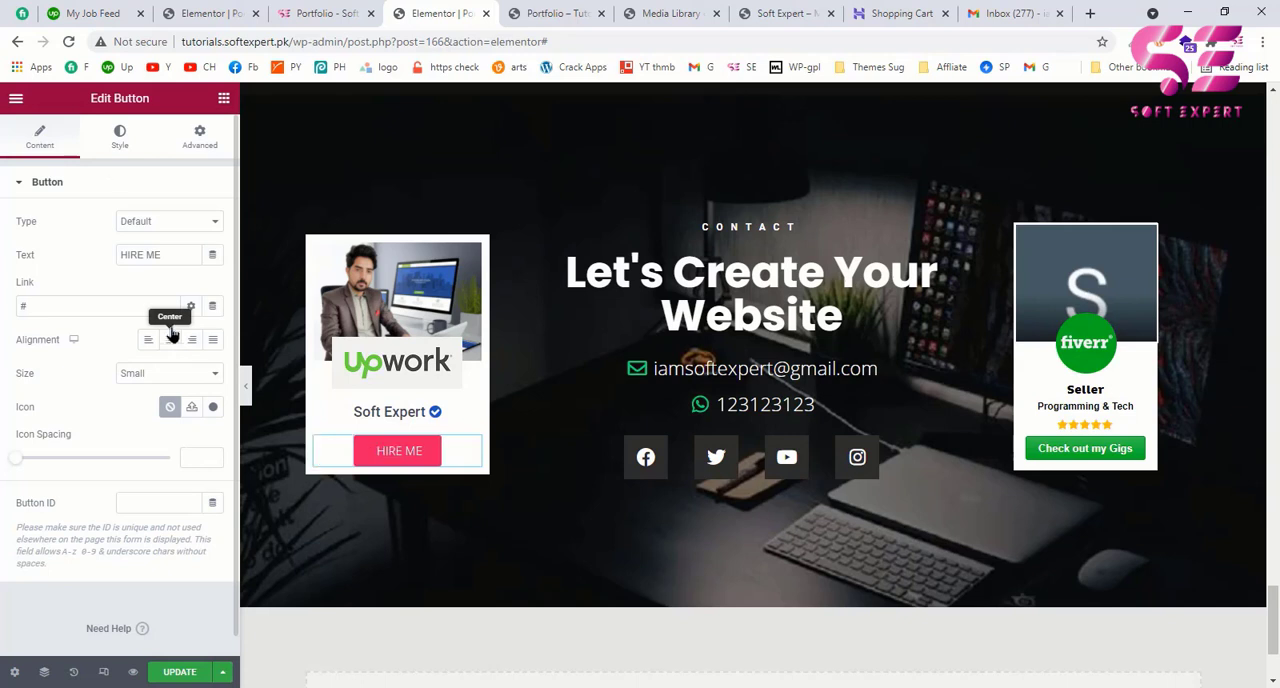
Step: Set the HIRE ME button's background color to green and update the page
{"action": "left_click", "coordinate": [120, 137]}
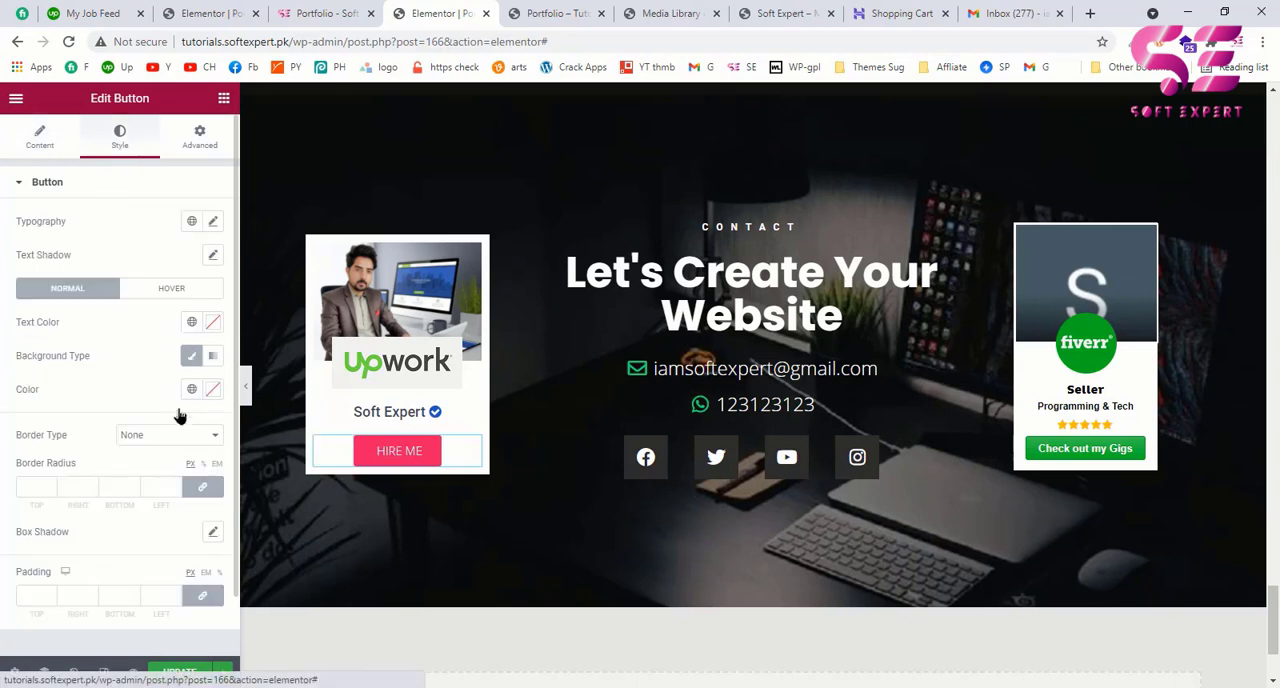
{"action": "left_click", "coordinate": [212, 389]}
{"action": "left_click_drag", "start_coordinate": [155, 485], "coordinate": [148, 471]}
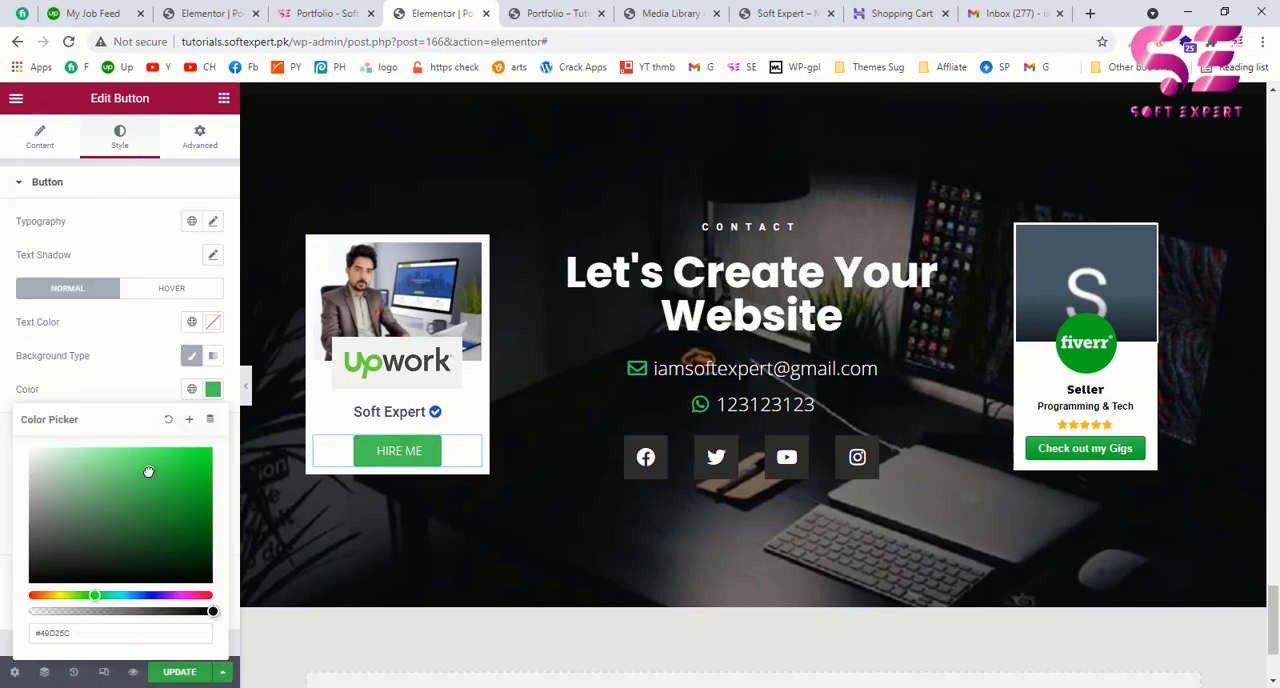
{"action": "left_click", "coordinate": [150, 385]}
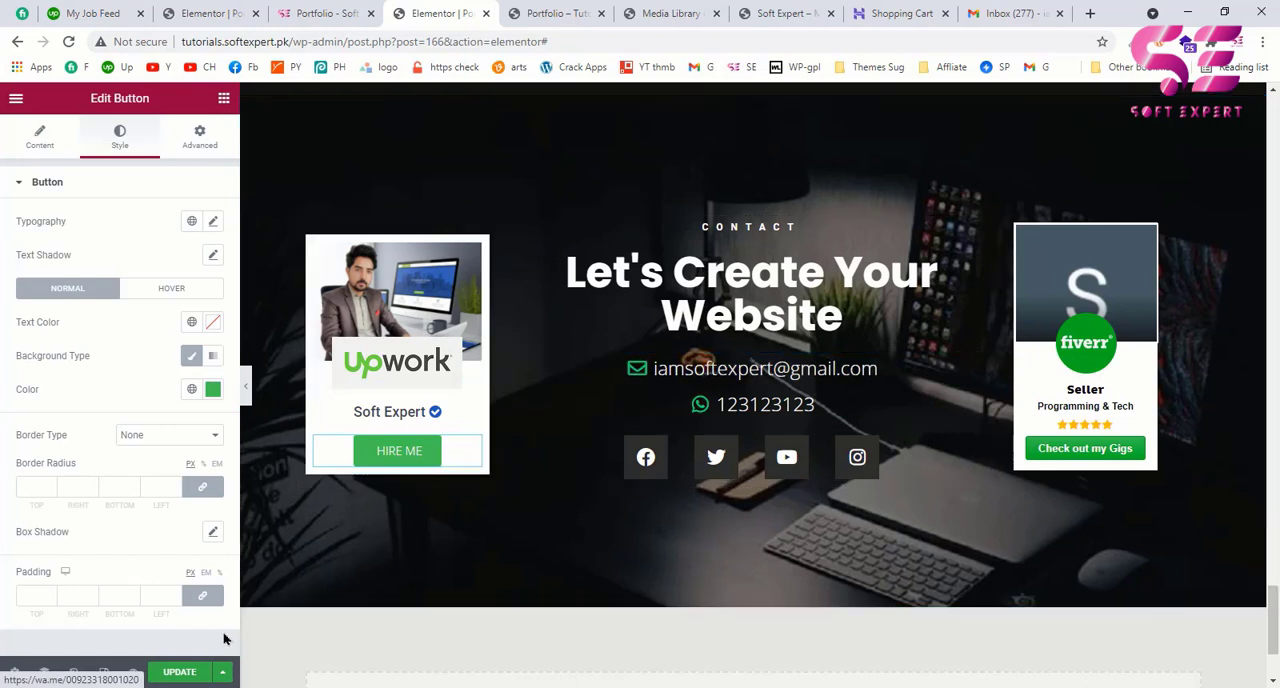
{"action": "left_click", "coordinate": [180, 672]}
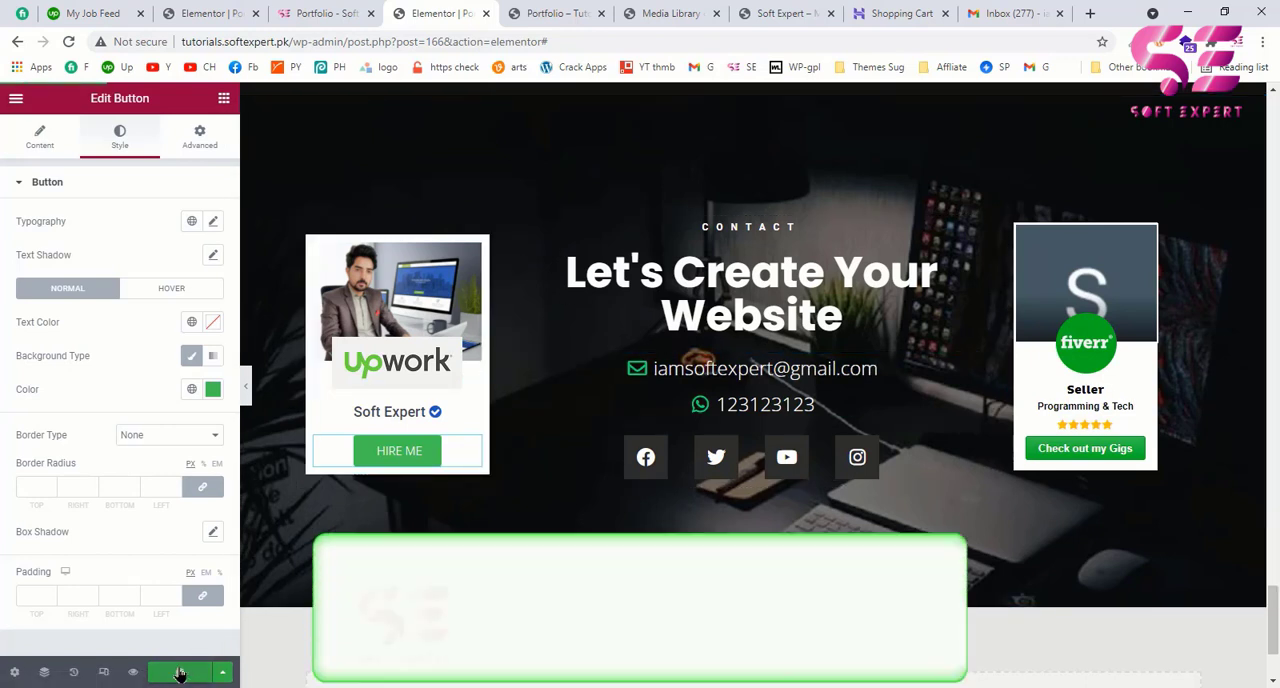
Step: Review the portfolio's preview page from the hero section down to the About Me section
{"action": "left_click", "coordinate": [576, 10]}
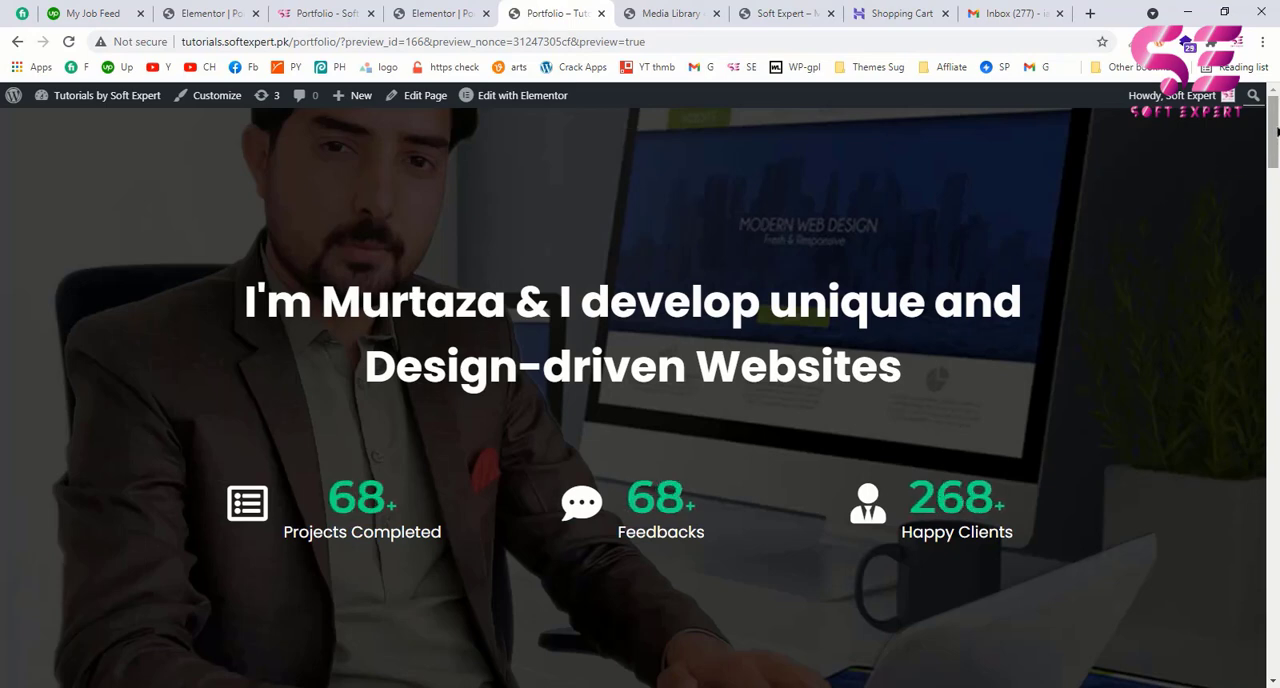
{"action": "left_click_drag", "start_coordinate": [1277, 133], "coordinate": [1276, 300]}
{"action": "scroll", "coordinate": [640, 158], "scroll_direction": "up", "scroll_amount": 10}
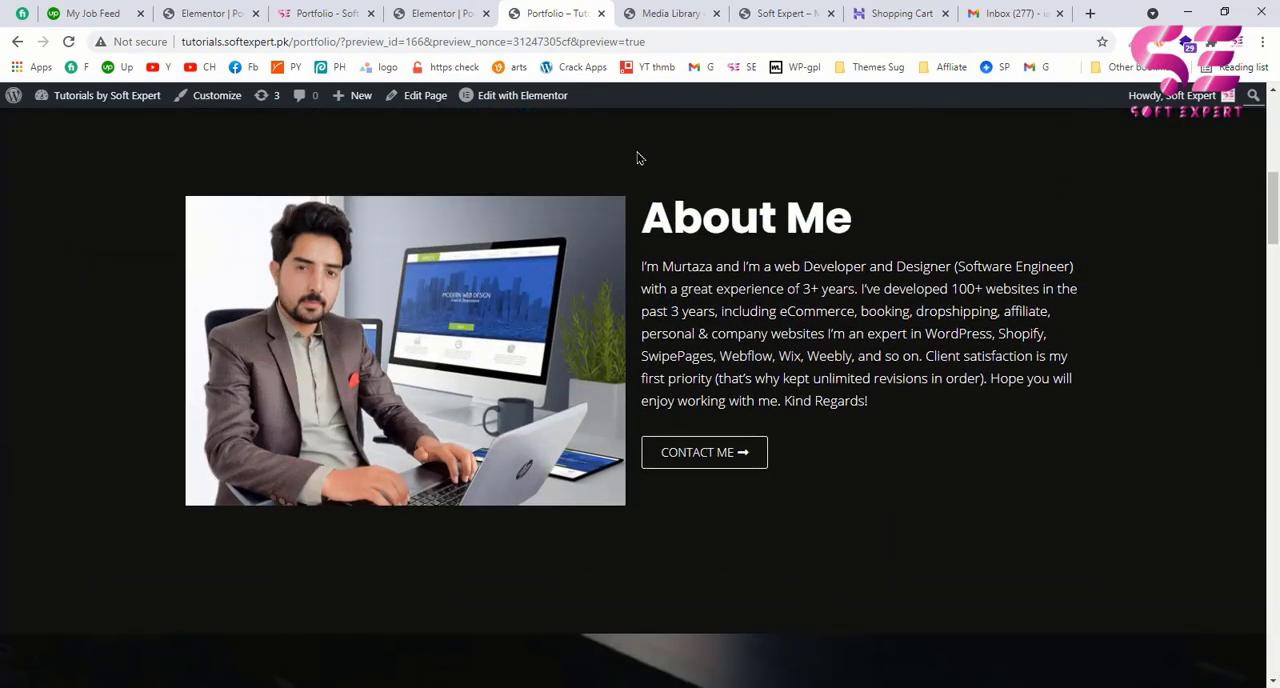
Step: Examine the example page's sticky header menu while jumping to its Reviews, Portfolio and Services sections
{"action": "left_click", "coordinate": [345, 12]}
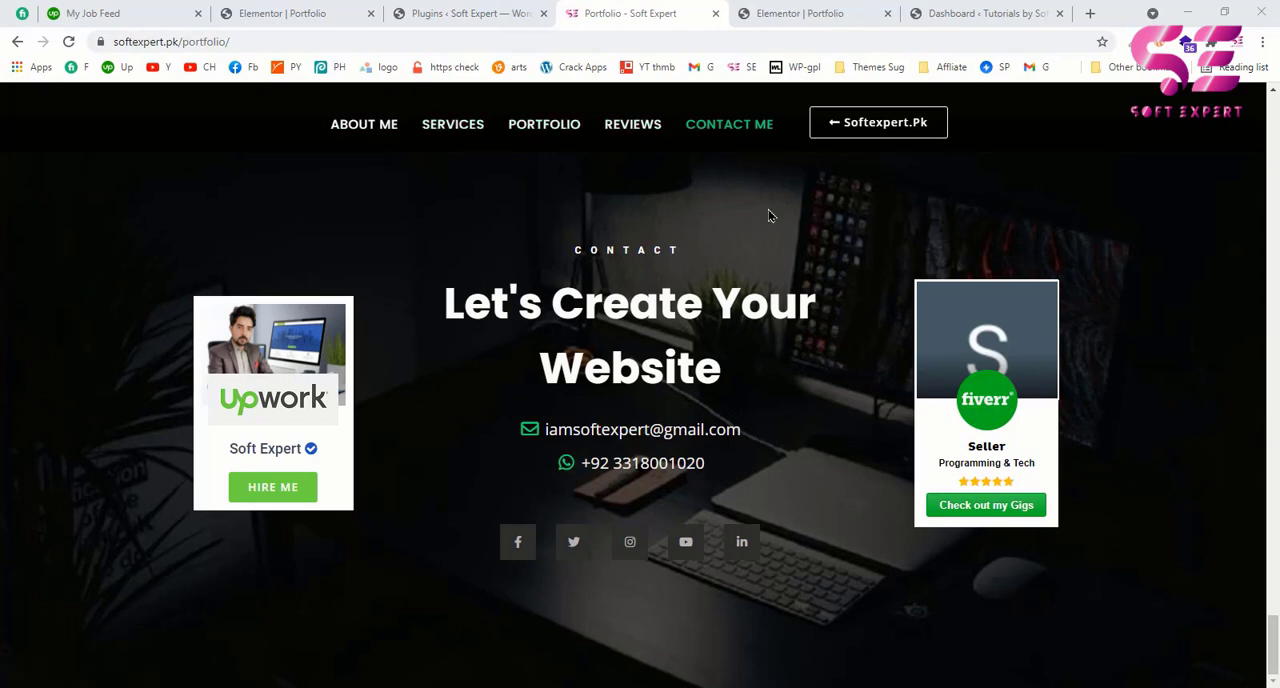
{"action": "scroll", "coordinate": [787, 195], "scroll_direction": "up", "scroll_amount": 10}
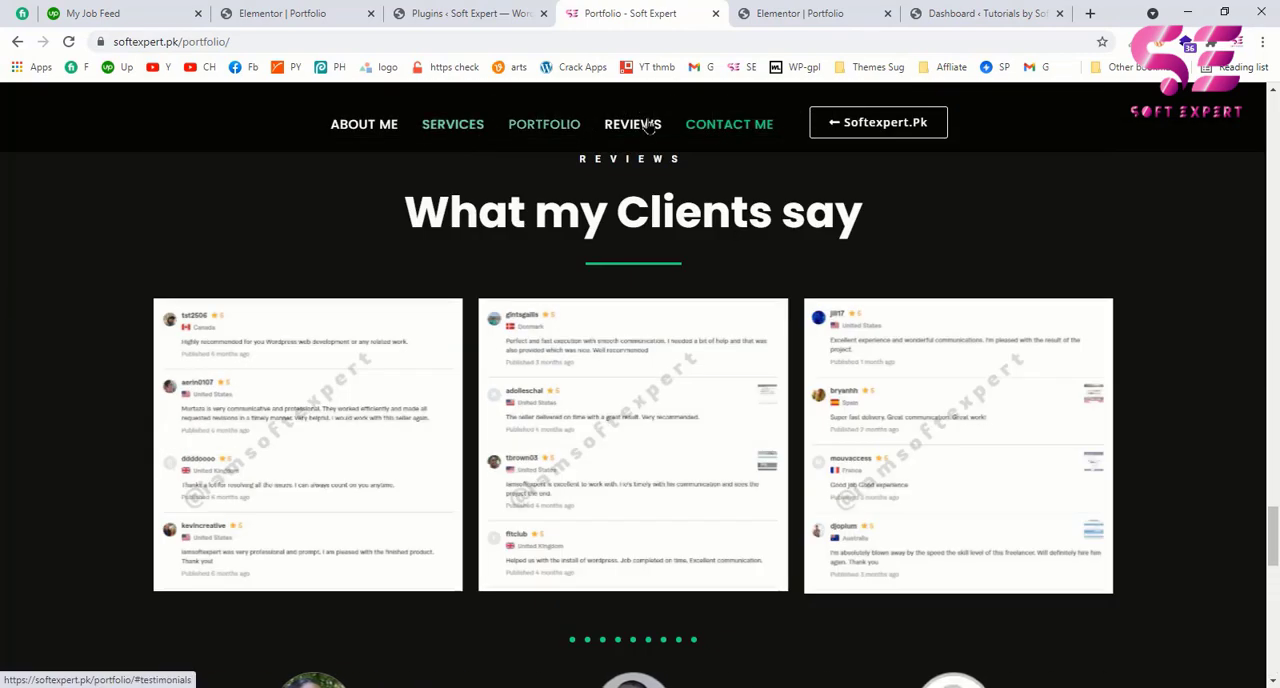
{"action": "scroll", "coordinate": [751, 153], "scroll_direction": "up", "scroll_amount": 2}
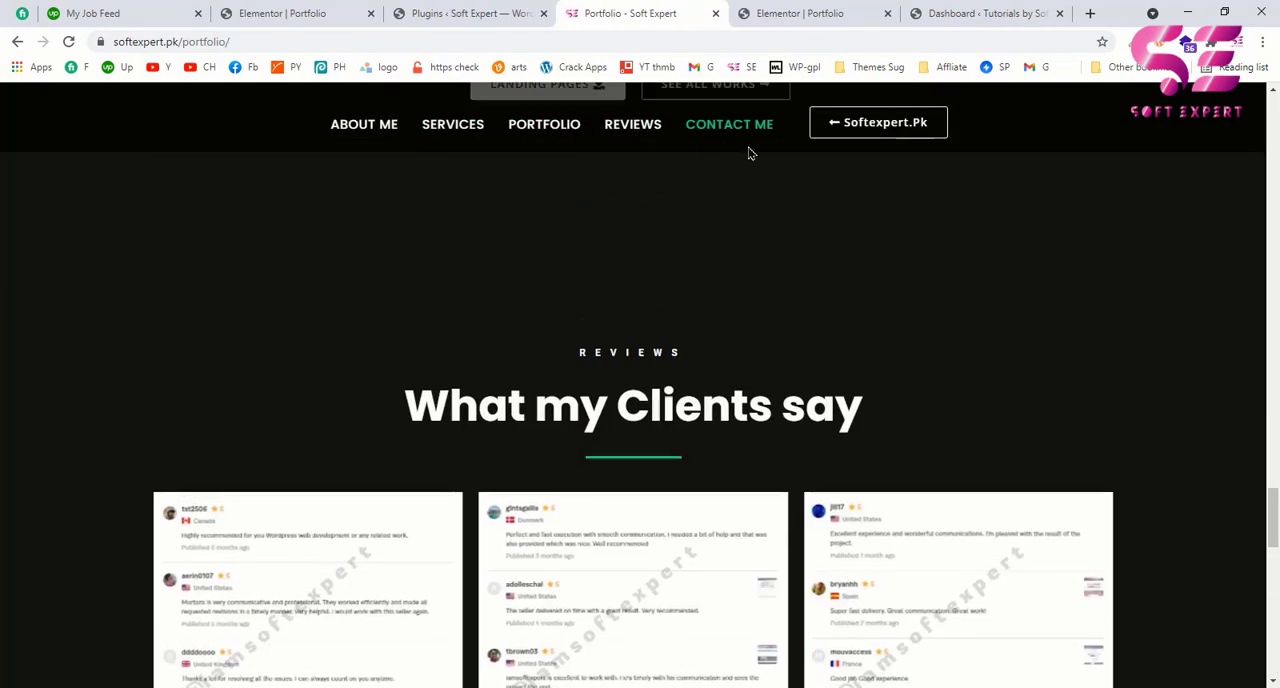
{"action": "left_click", "coordinate": [634, 125]}
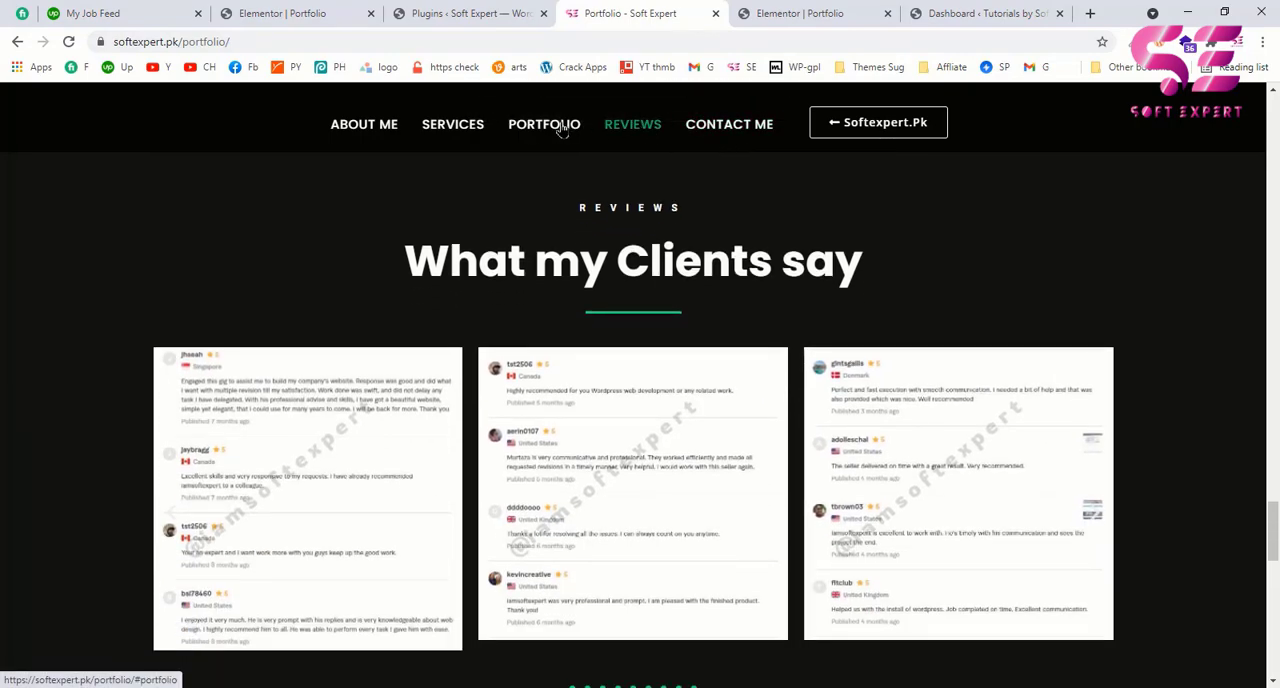
{"action": "left_click", "coordinate": [522, 125]}
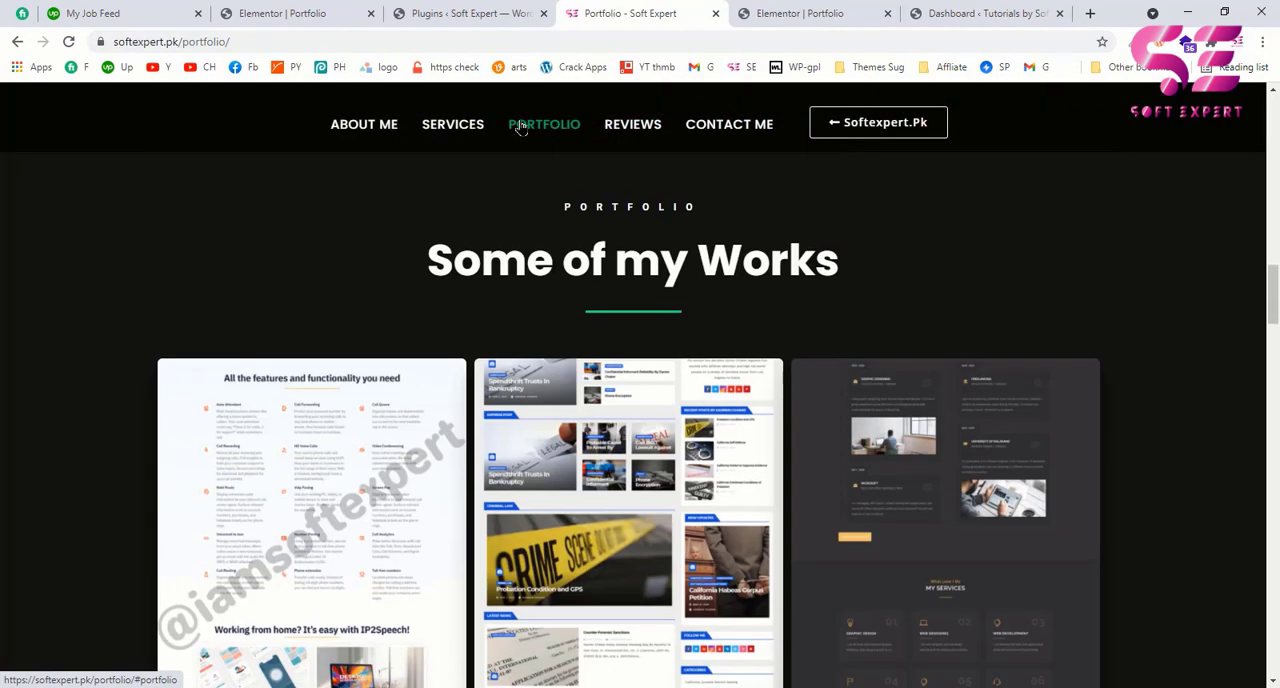
{"action": "left_click", "coordinate": [453, 124]}
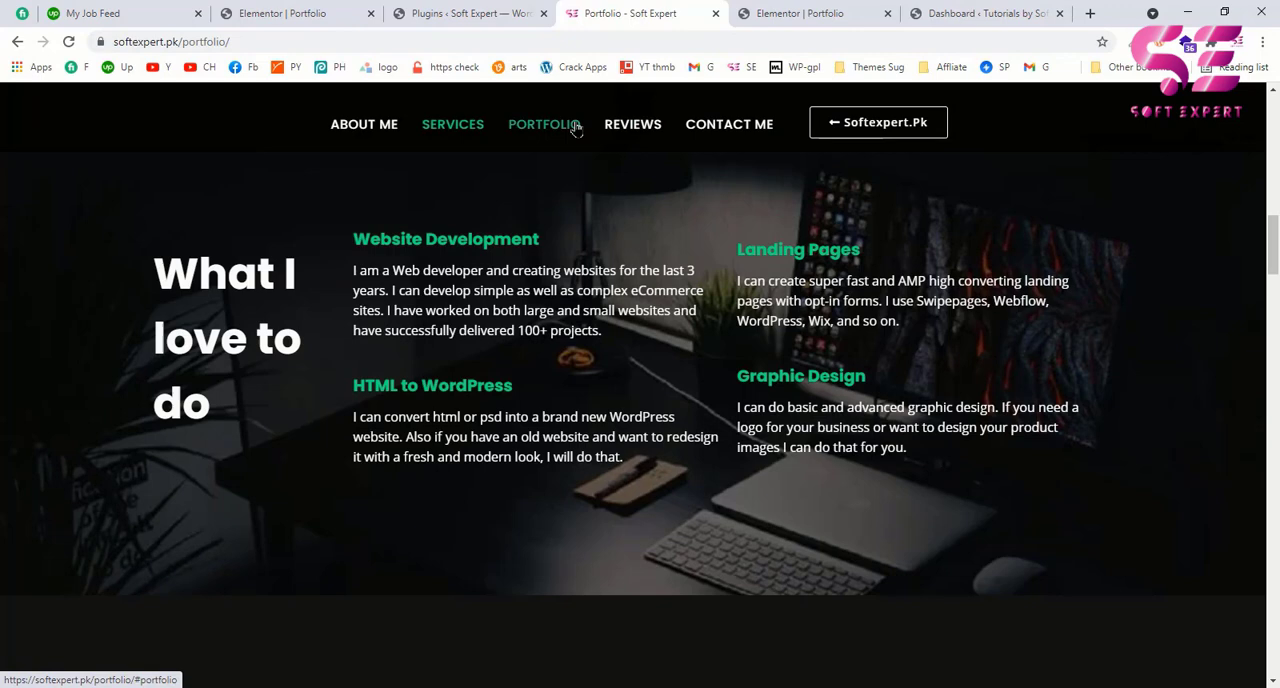
{"action": "left_click", "coordinate": [772, 12]}
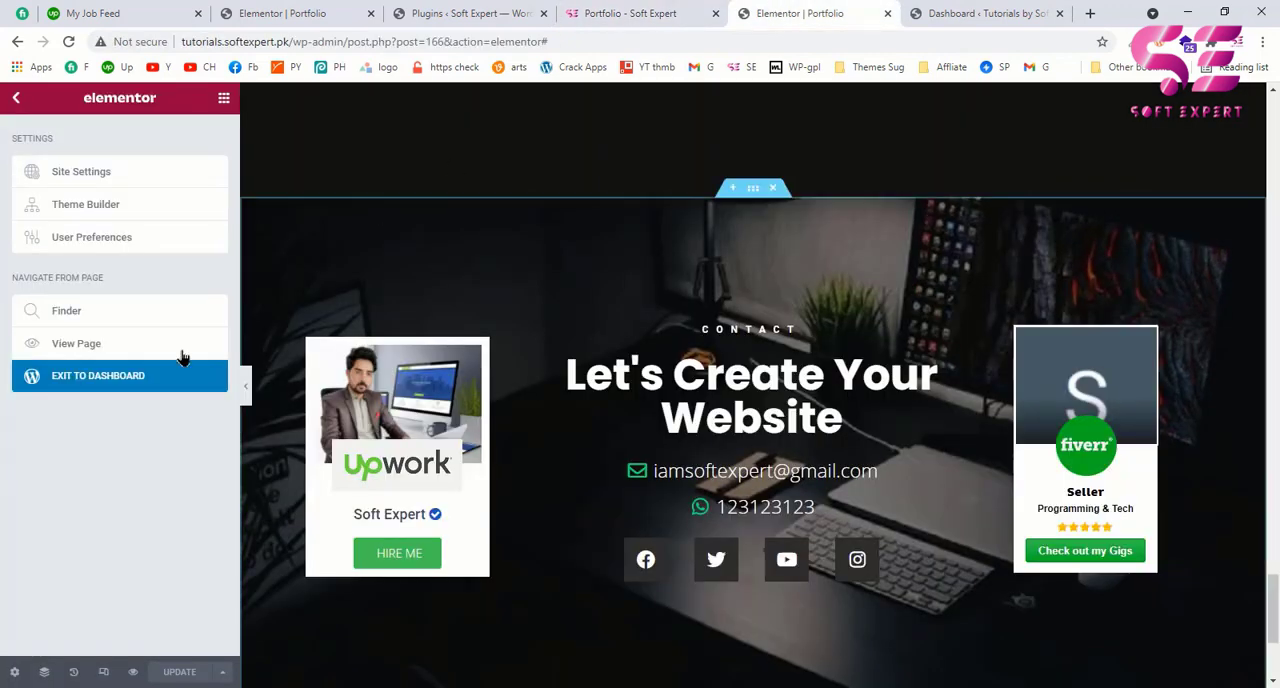
{"action": "middle_click", "coordinate": [126, 376]}
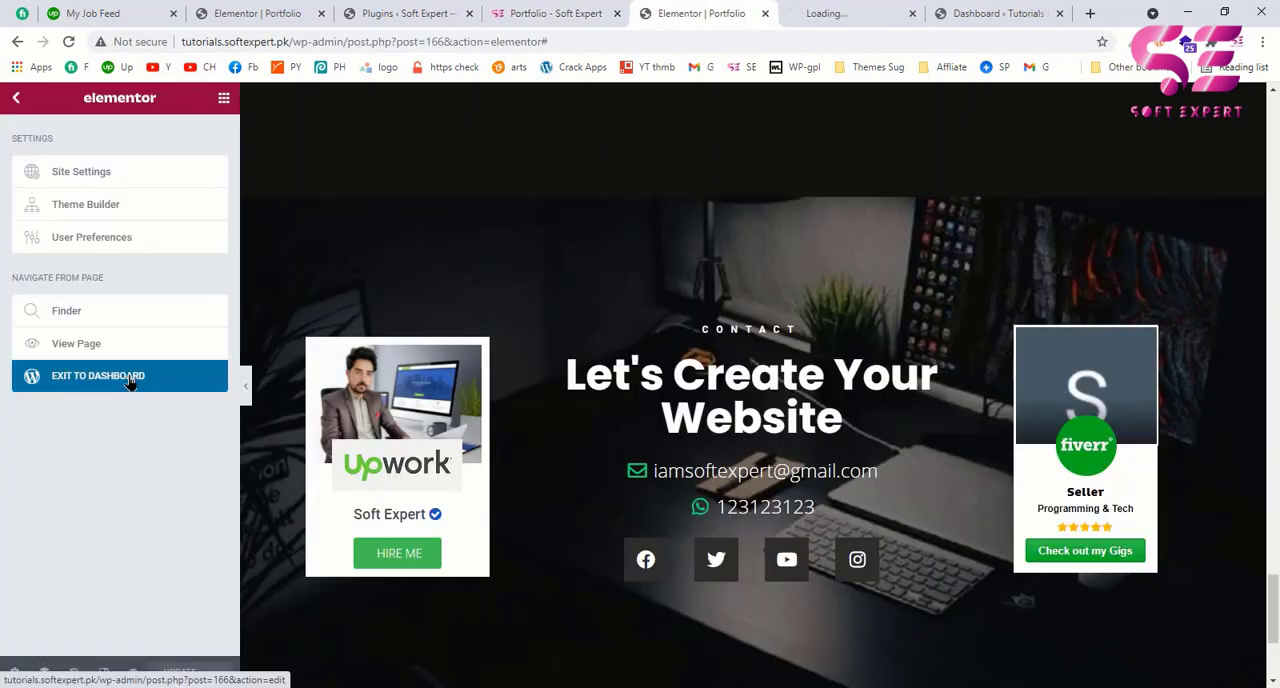
{"action": "left_click", "coordinate": [873, 15]}
{"action": "key", "text": "ctrl+w"}
Step: Search the new plugins for "elementor header and footer", then install and activate Elementor Header & Footer Builder
{"action": "mouse_move", "coordinate": [14, 458]}
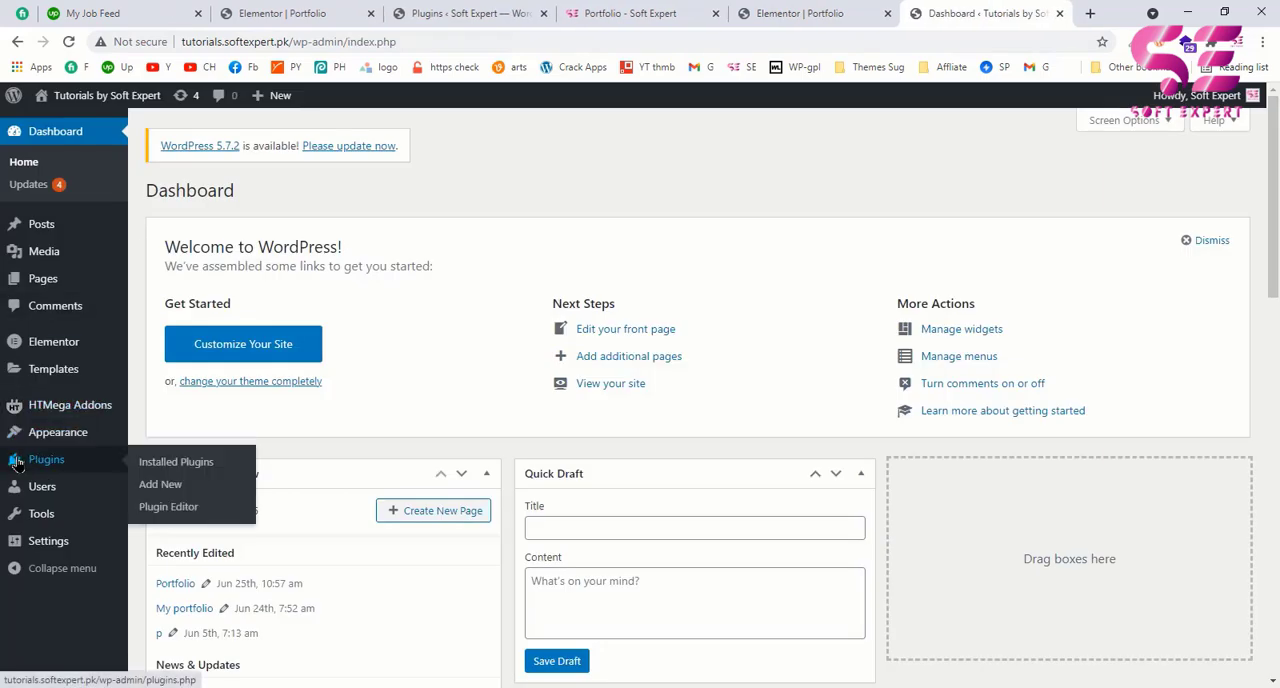
{"action": "left_click", "coordinate": [168, 488]}
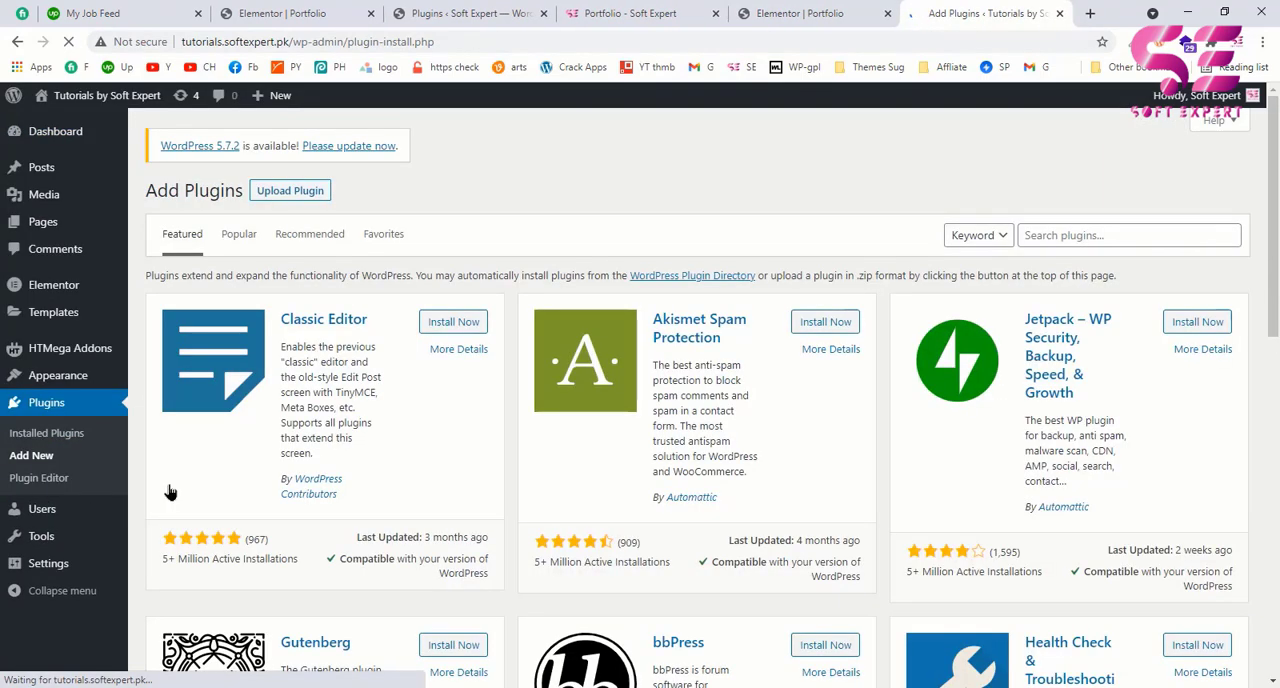
{"action": "left_click", "coordinate": [1053, 237]}
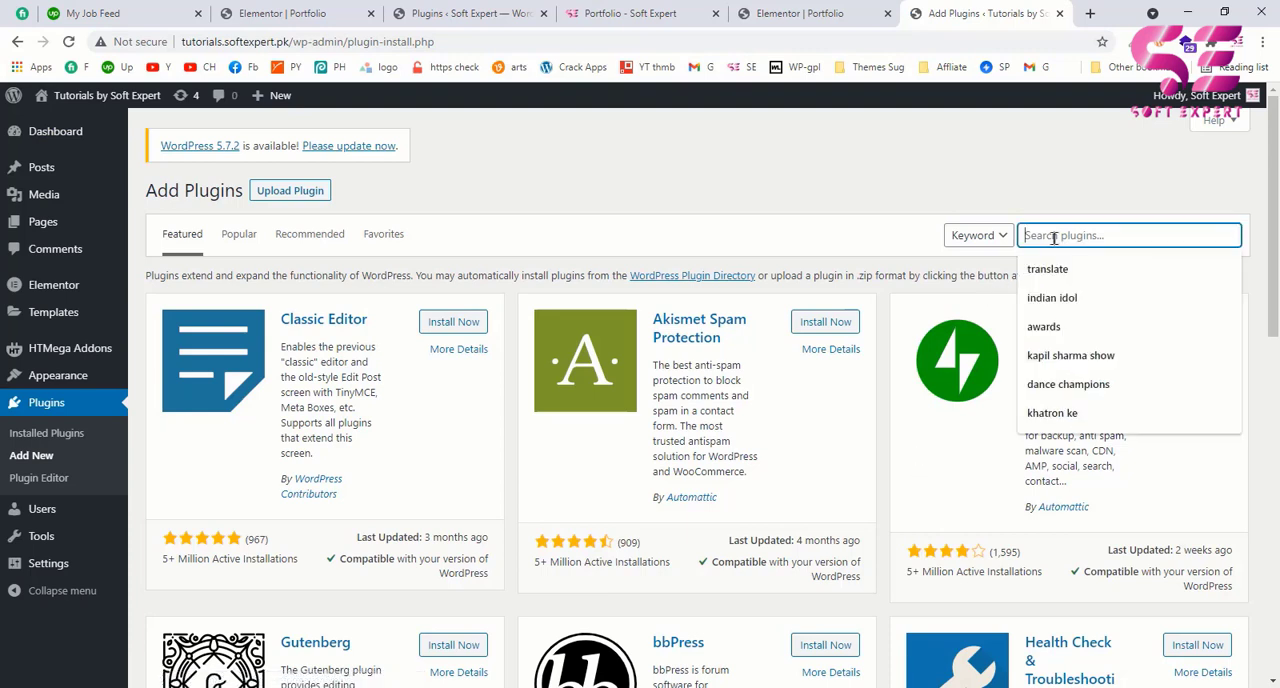
{"action": "type", "text": "elementor header and footer"}
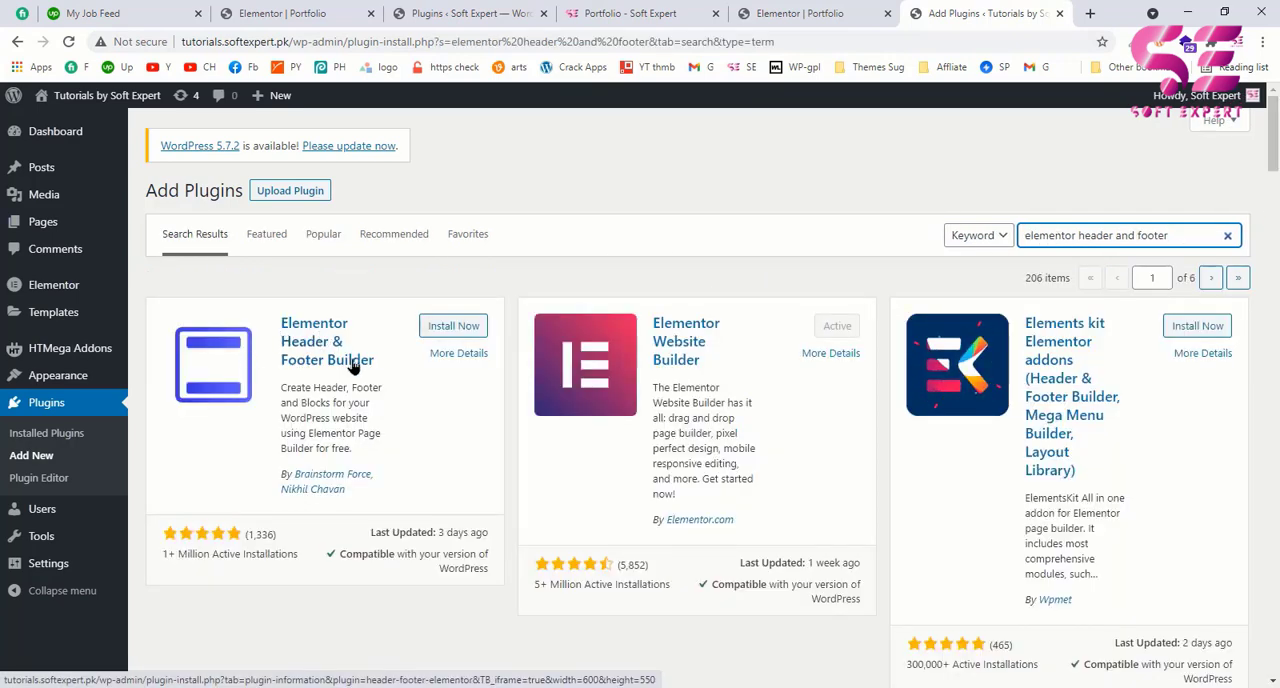
{"action": "left_click", "coordinate": [462, 333]}
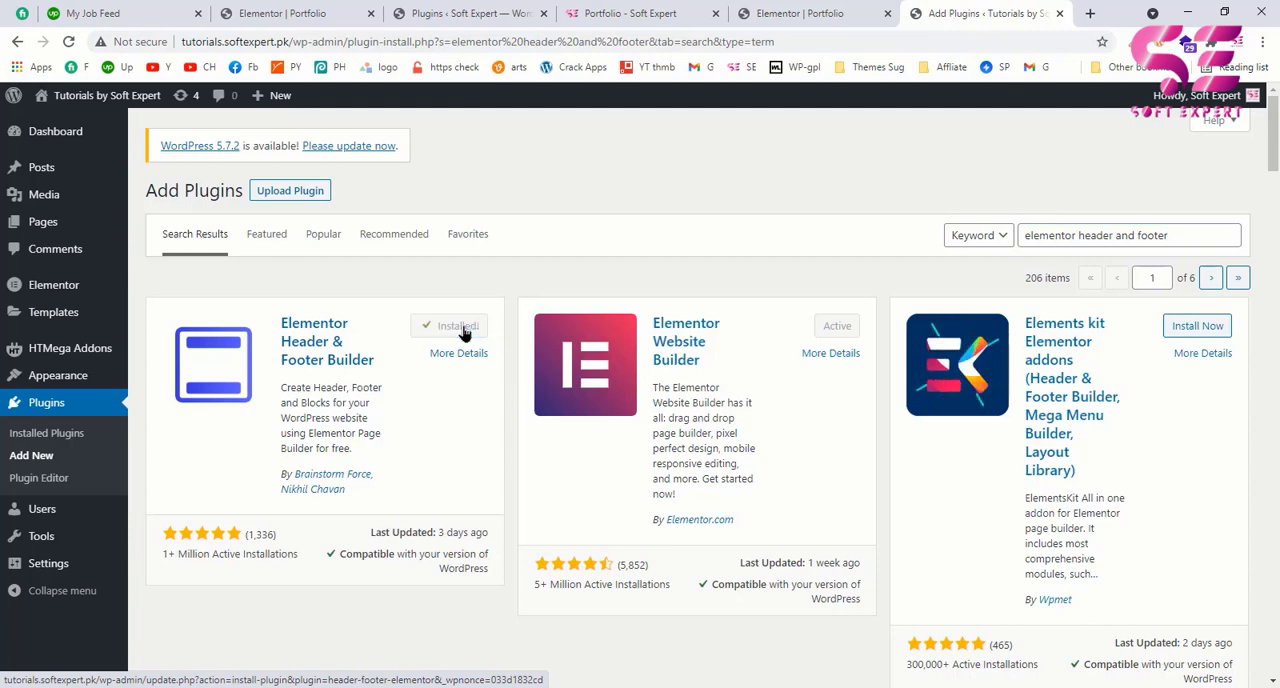
{"action": "left_click", "coordinate": [461, 331]}
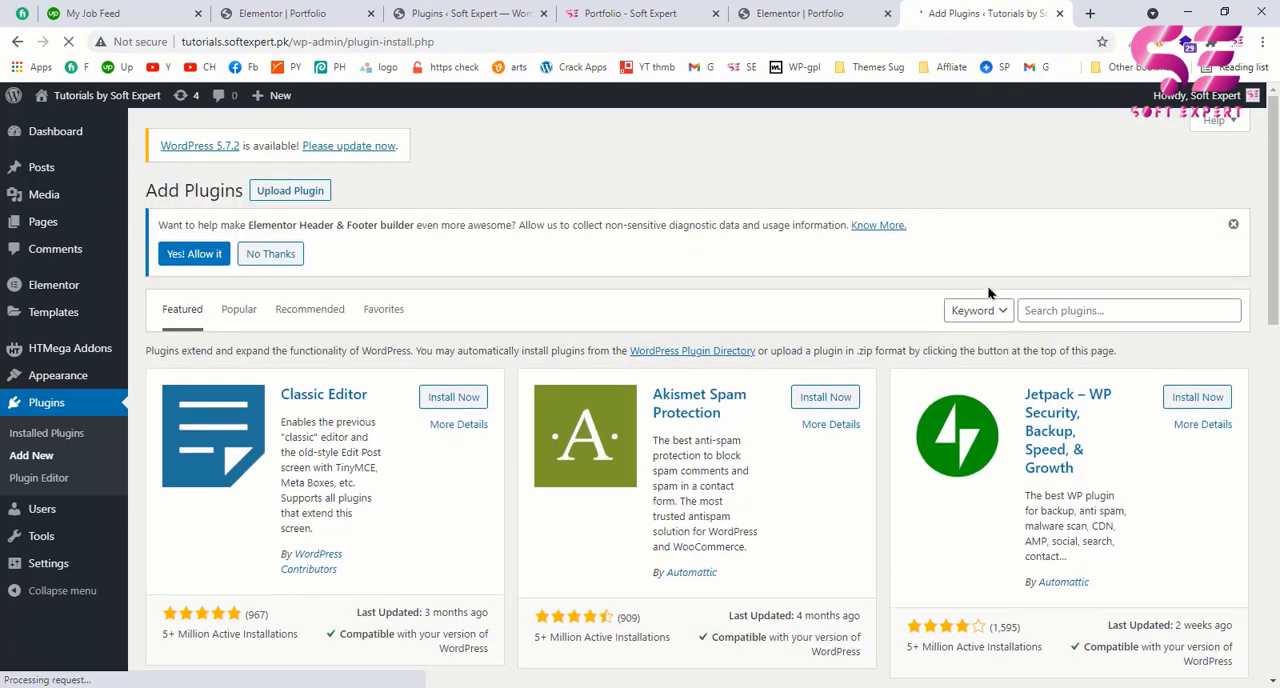
Step: Search the new plugins for "sticky effects", then install and activate Sticky Header Effects for Elementor
{"action": "left_click", "coordinate": [1060, 310]}
{"action": "type", "text": "stikc"}
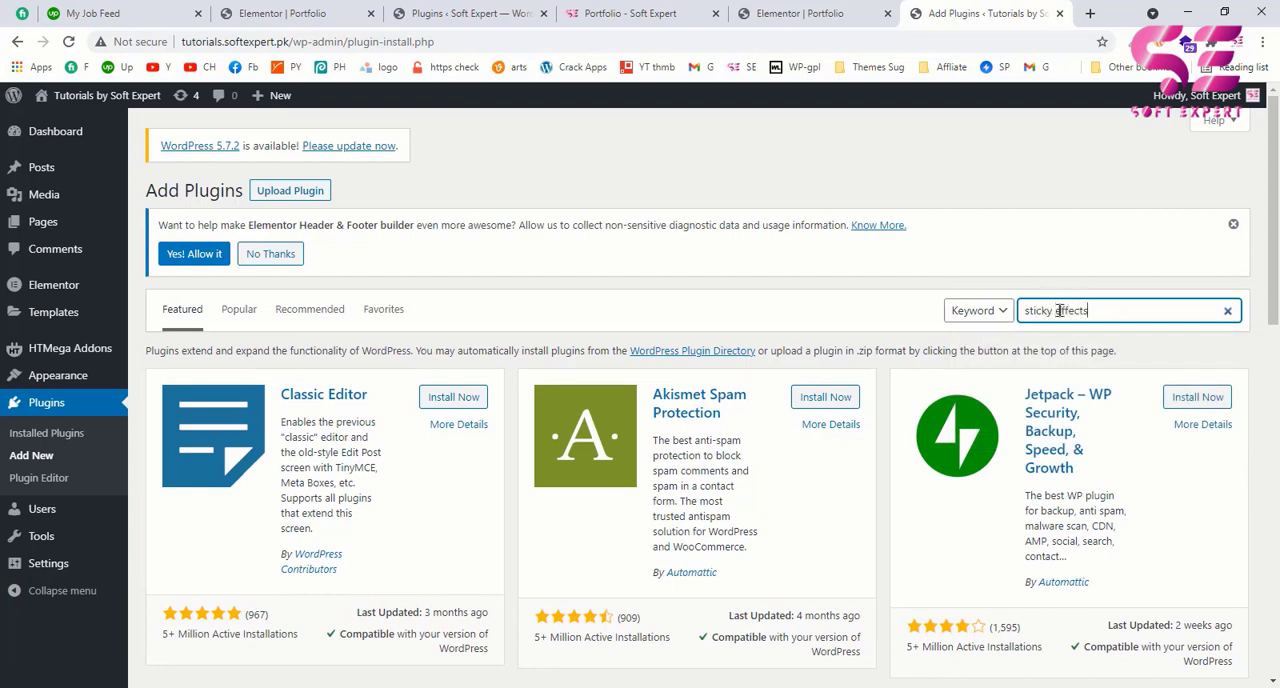
{"action": "type", "text": "y effects"}
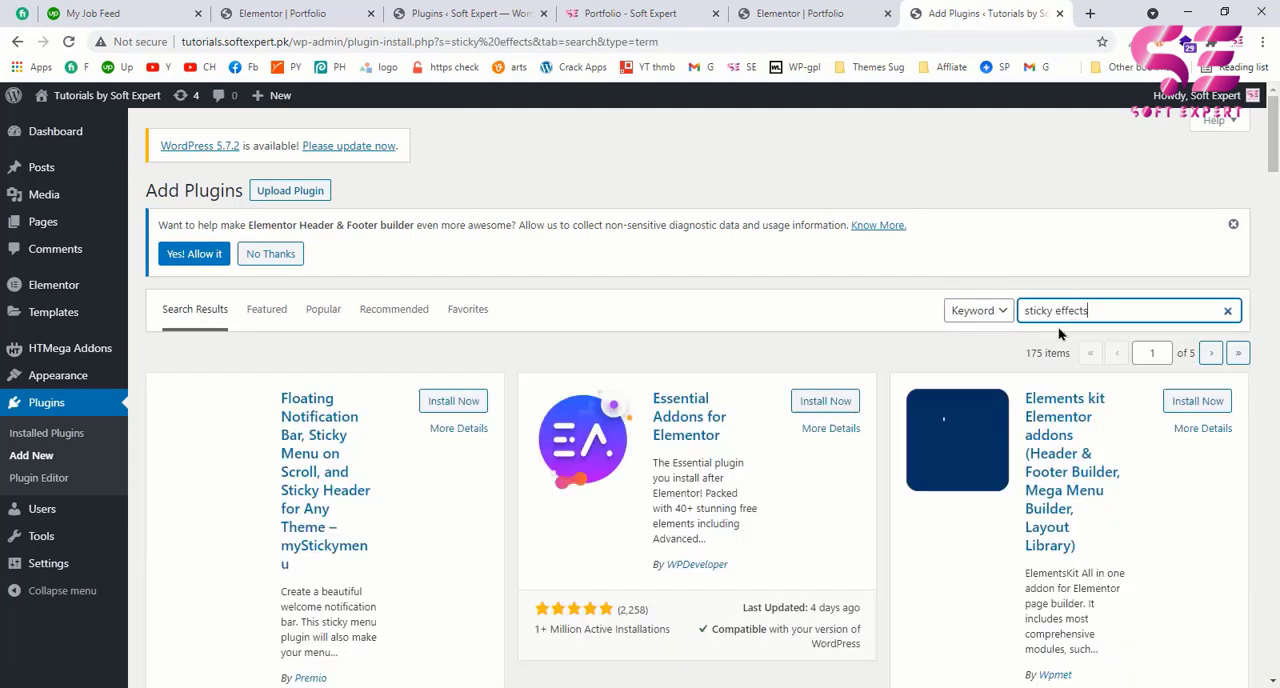
{"action": "scroll", "coordinate": [848, 390], "scroll_direction": "down", "scroll_amount": 4}
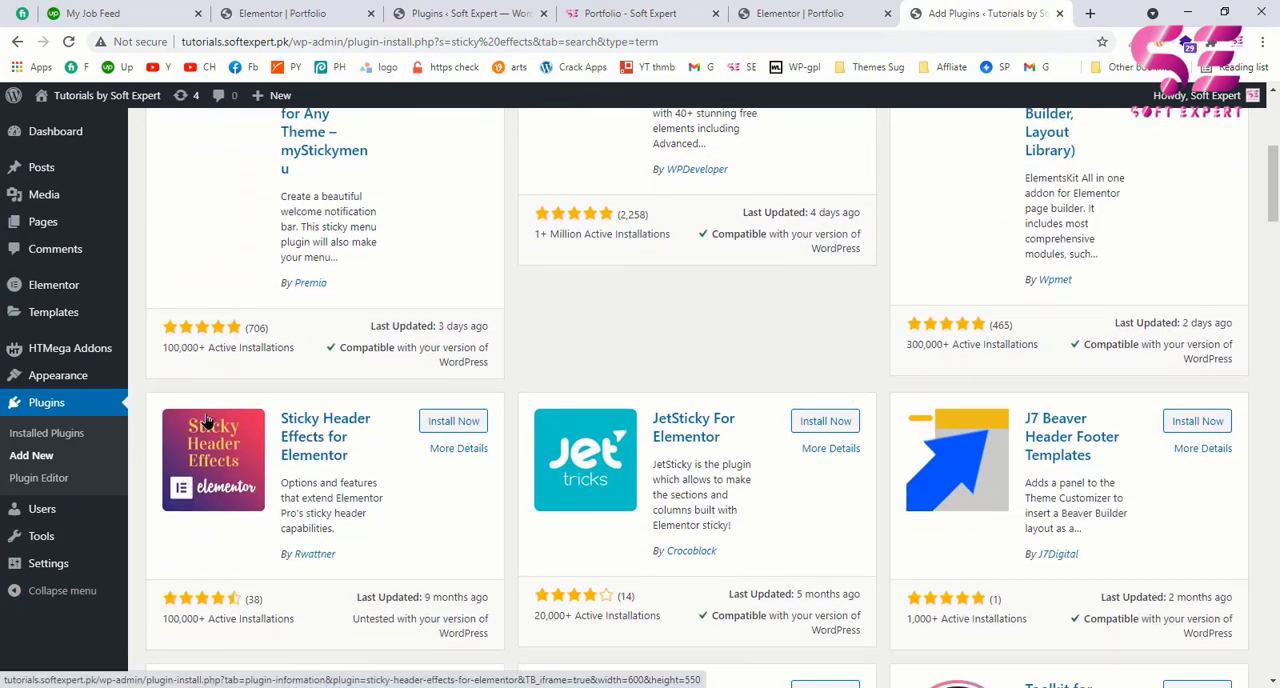
{"action": "left_click", "coordinate": [452, 423]}
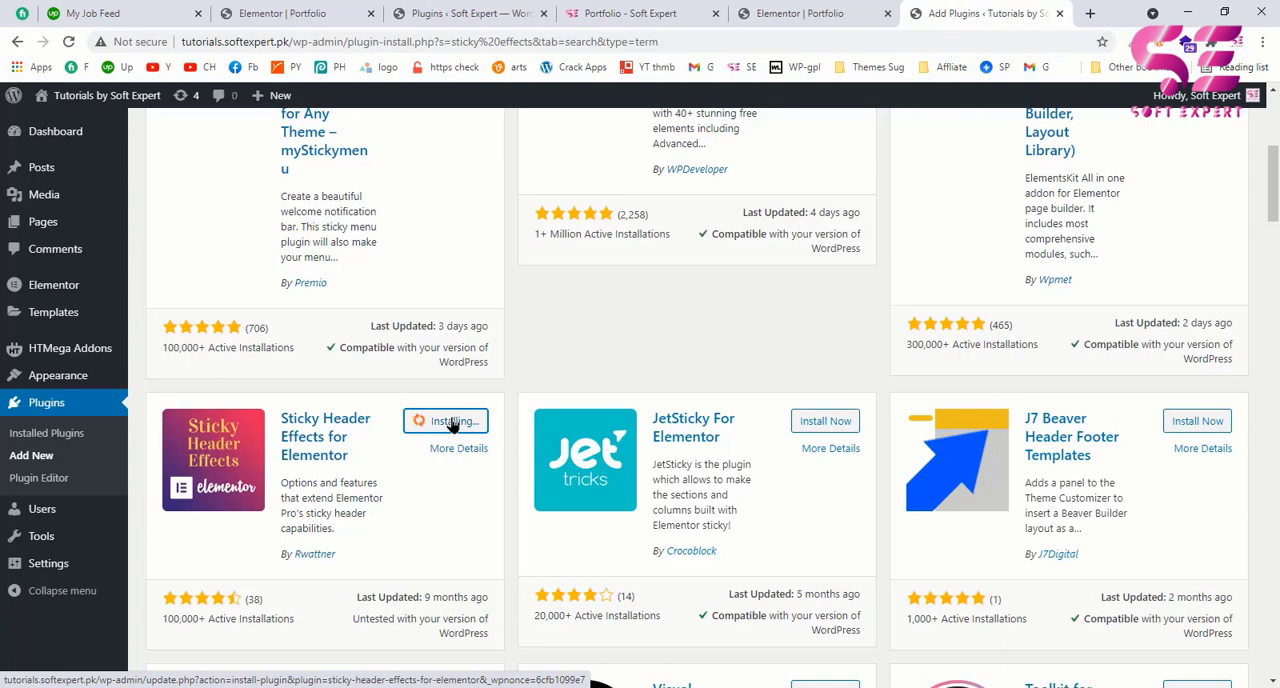
{"action": "left_click", "coordinate": [452, 424]}
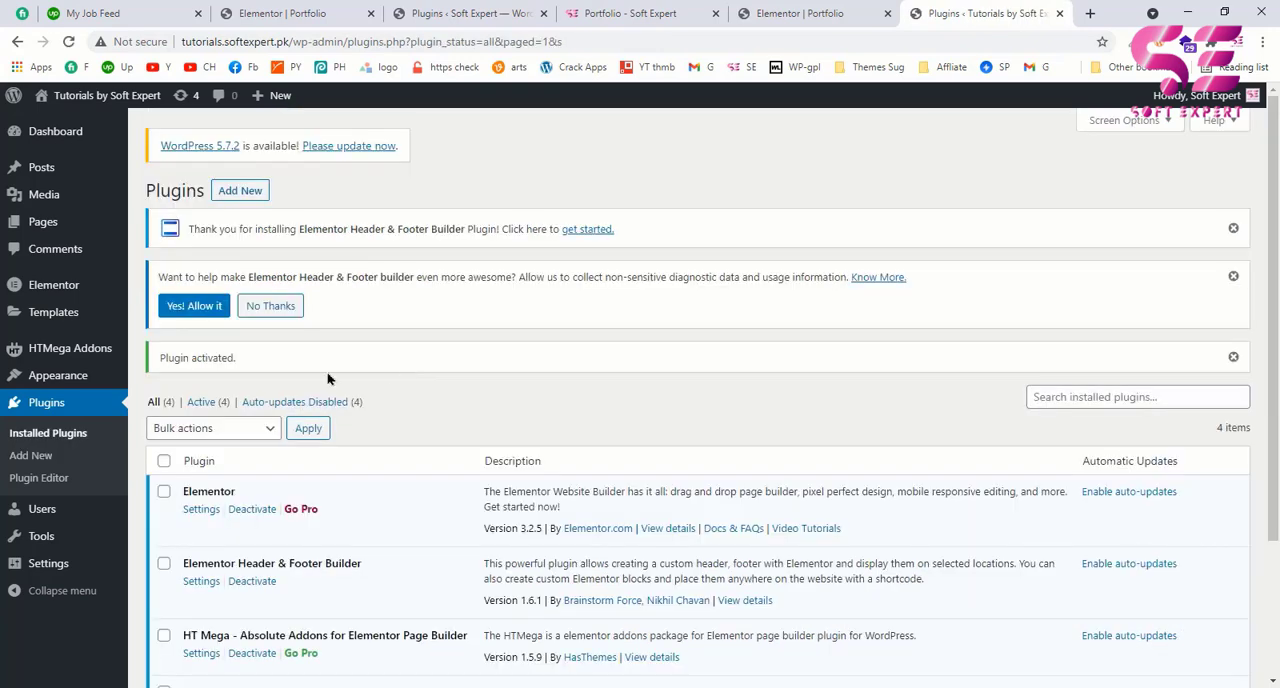
Step: Reload the portfolio page in the Elementor editor and add a single-column section above the hero section
{"action": "left_click", "coordinate": [773, 15]}
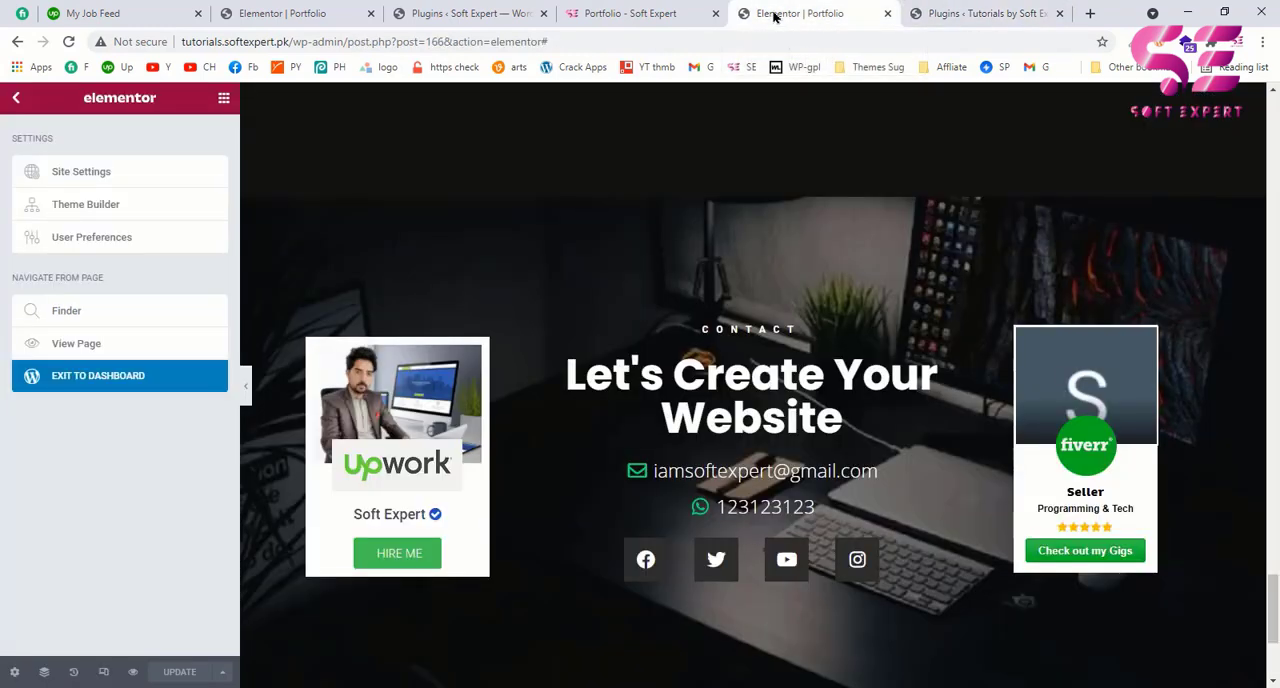
{"action": "left_click", "coordinate": [68, 41]}
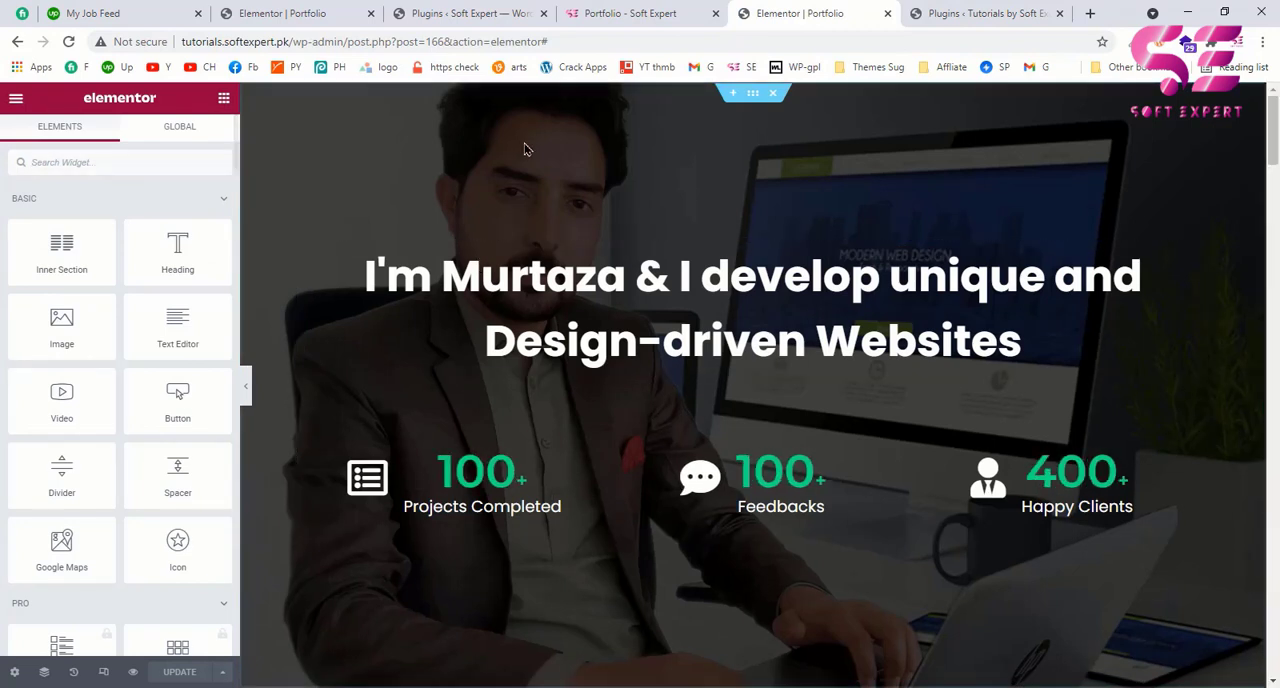
{"action": "left_click", "coordinate": [733, 97]}
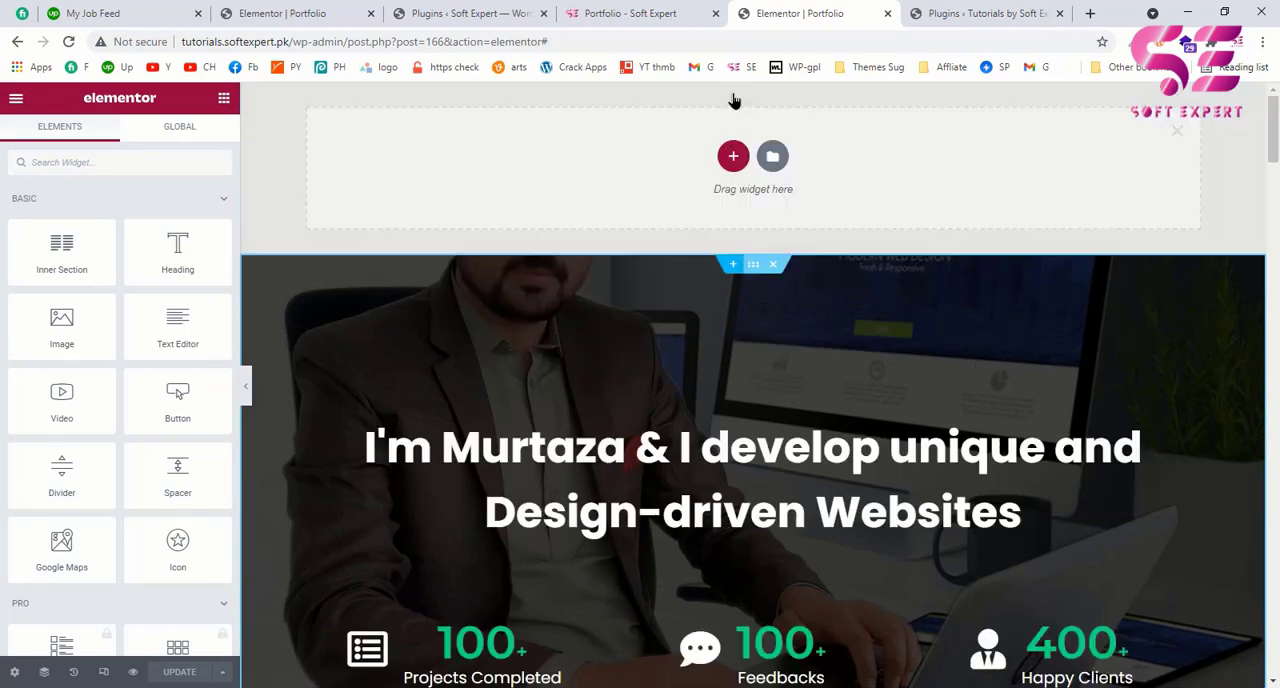
{"action": "left_click", "coordinate": [731, 158]}
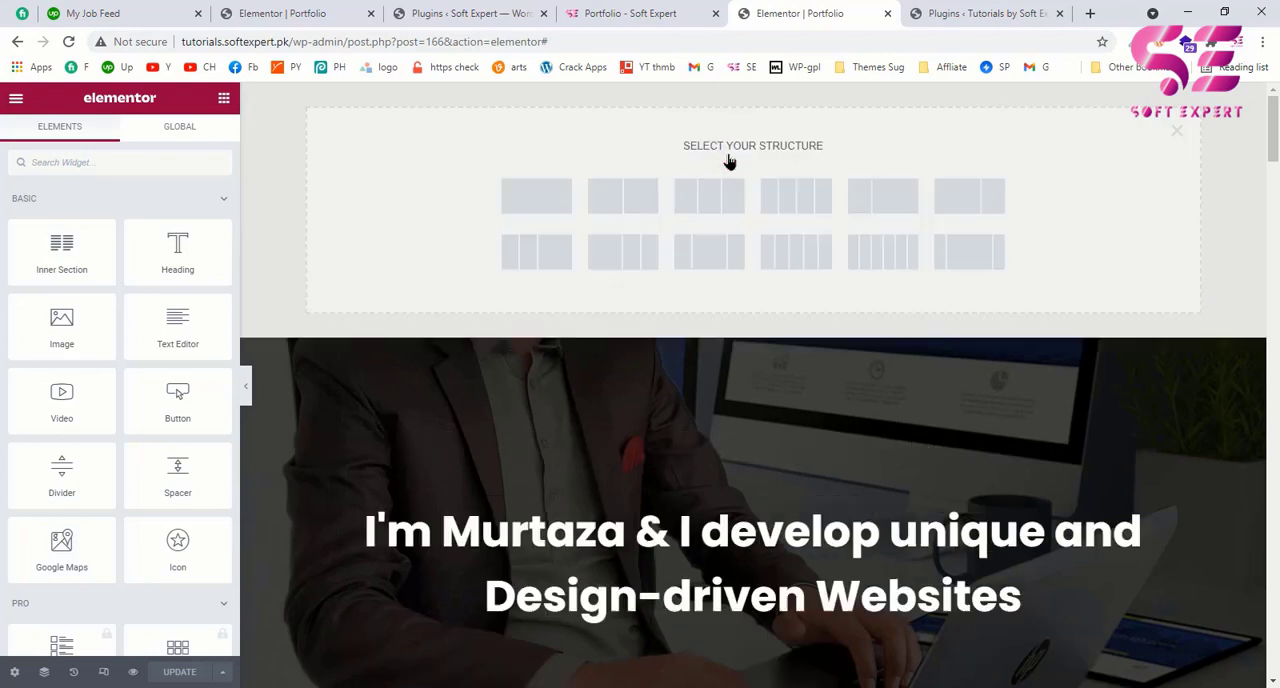
{"action": "left_click", "coordinate": [537, 198]}
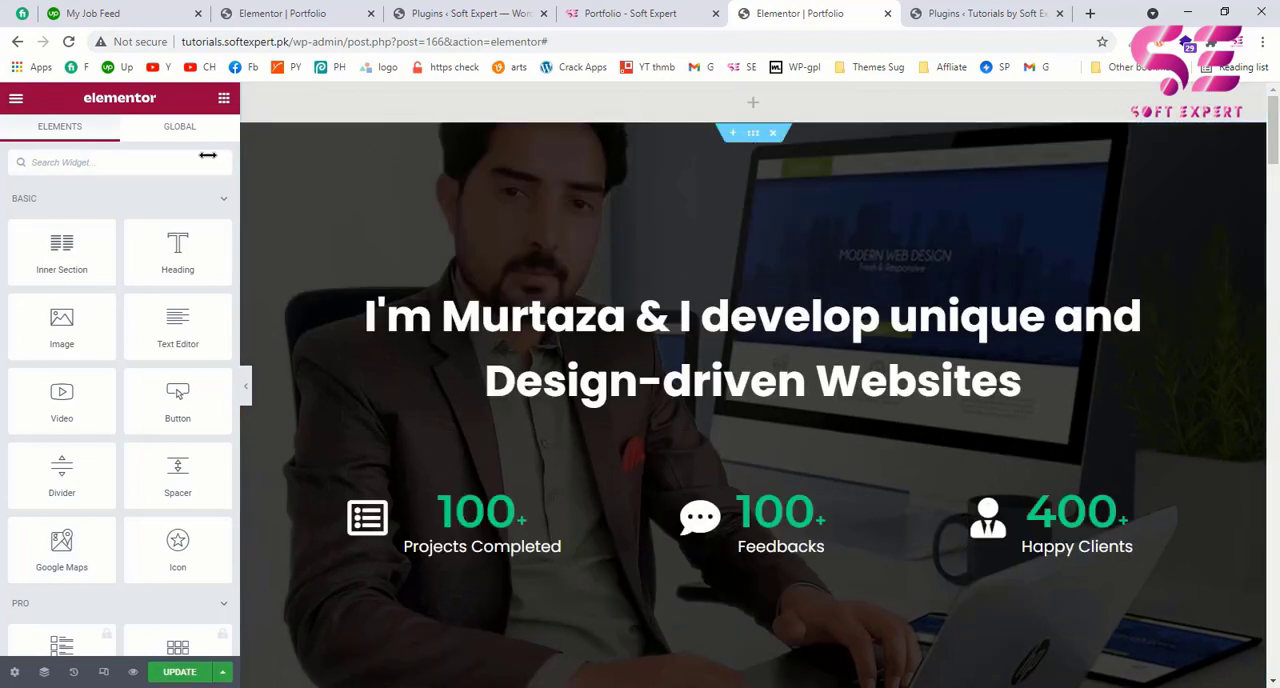
Step: Search the widgets for "menu" and place the Header & Footer Builder's Navigation Menu in the new section above the hero
{"action": "left_click", "coordinate": [141, 174]}
{"action": "type", "text": "nnenu"}
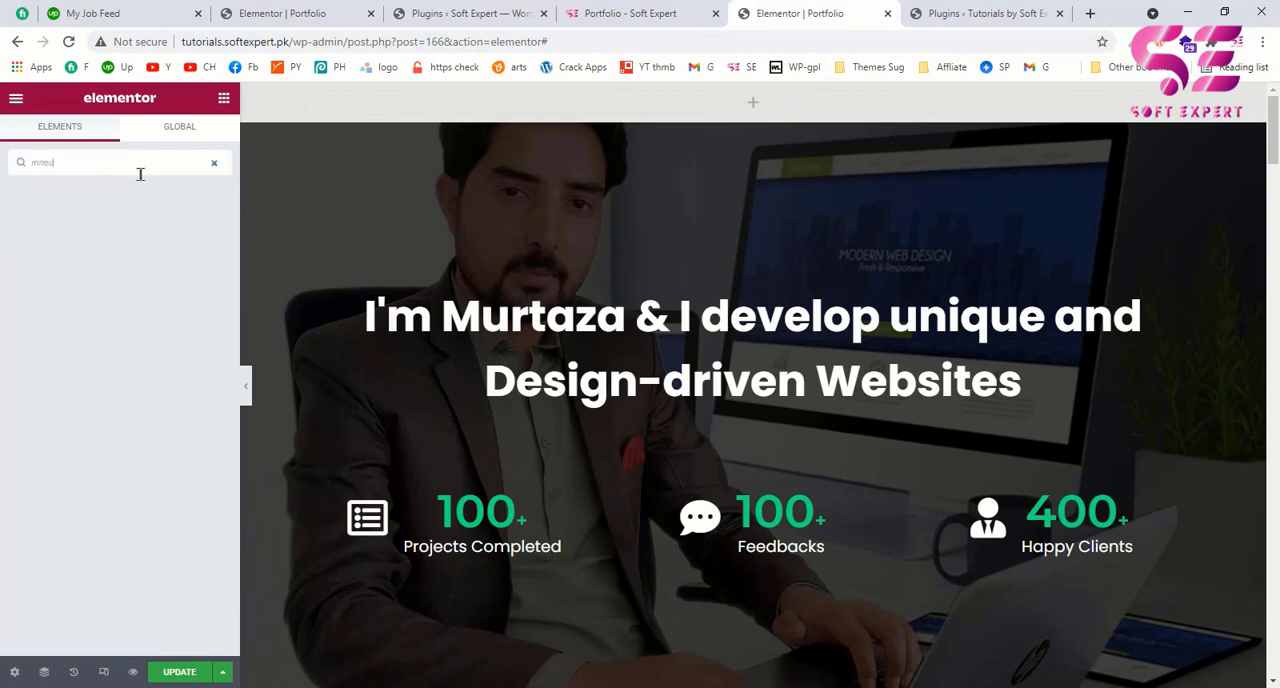
{"action": "key", "text": "BackSpace"}
{"action": "key", "text": "BackSpace"}
{"action": "key", "text": "BackSpace"}
{"action": "key", "text": "BackSpace"}
{"action": "key", "text": "BackSpace"}
{"action": "type", "text": "menu"}
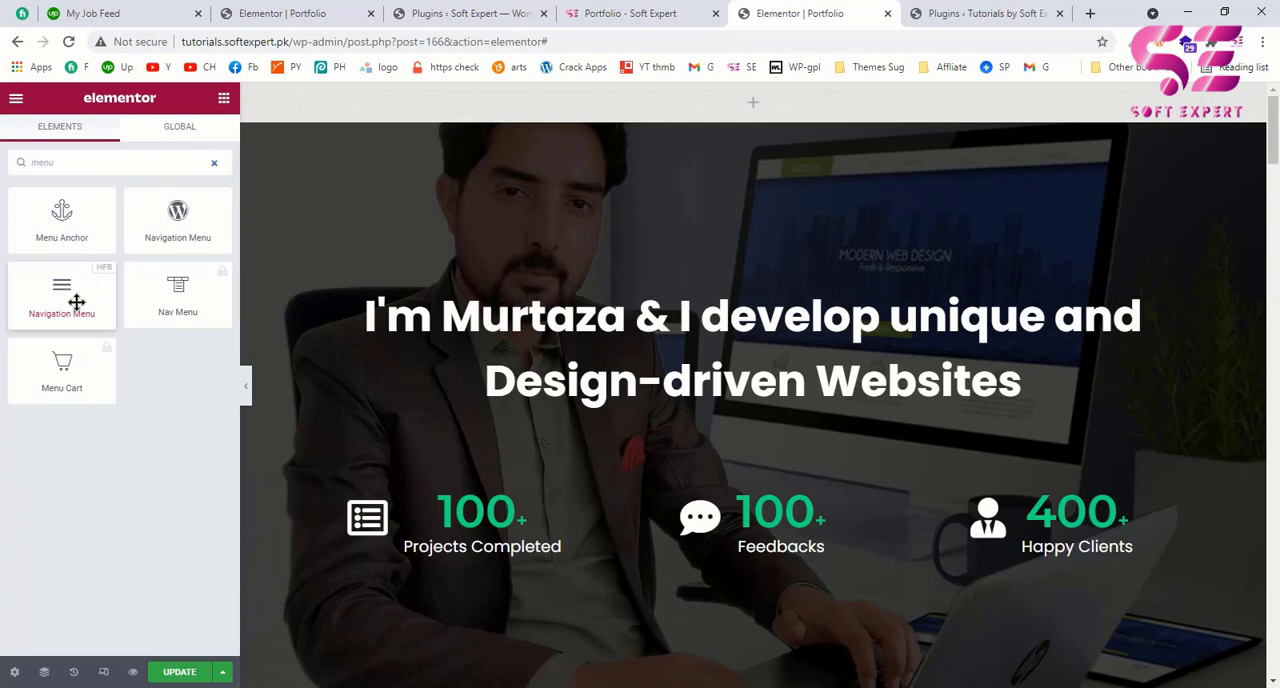
{"action": "left_click_drag", "start_coordinate": [63, 297], "coordinate": [467, 112]}
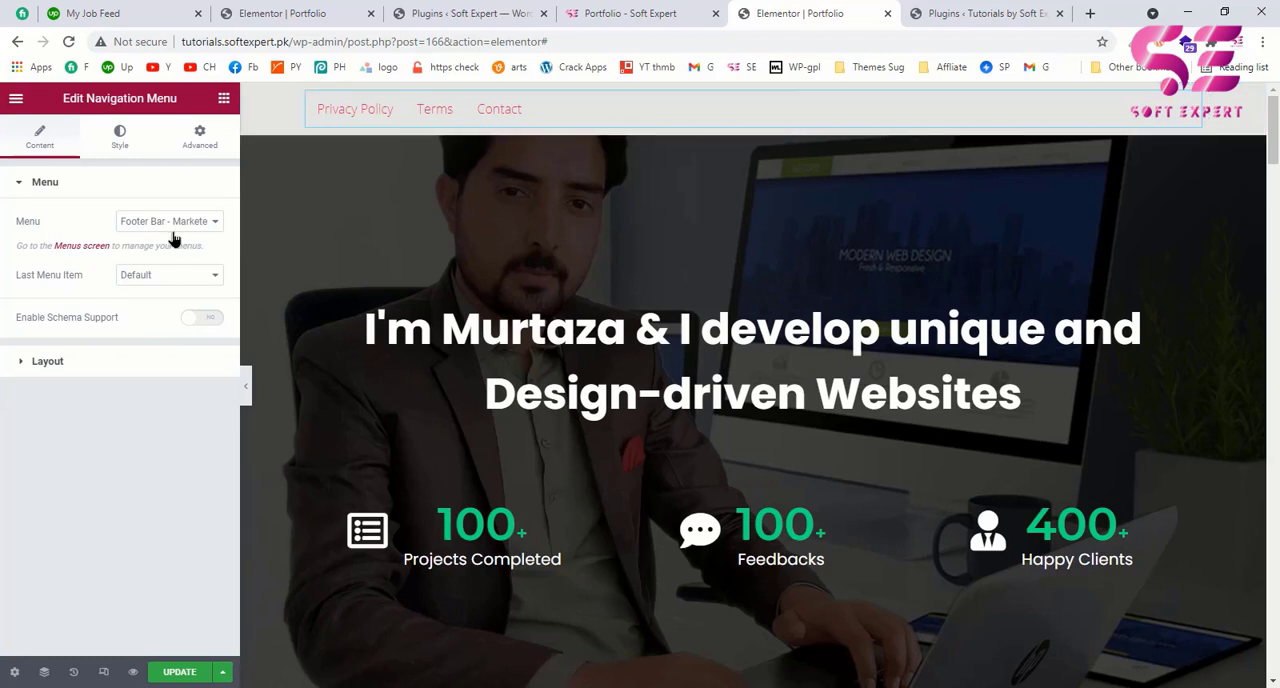
Step: Check which menus the Navigation Menu widget offers and compare them with the example page's header menu
{"action": "left_click", "coordinate": [163, 222]}
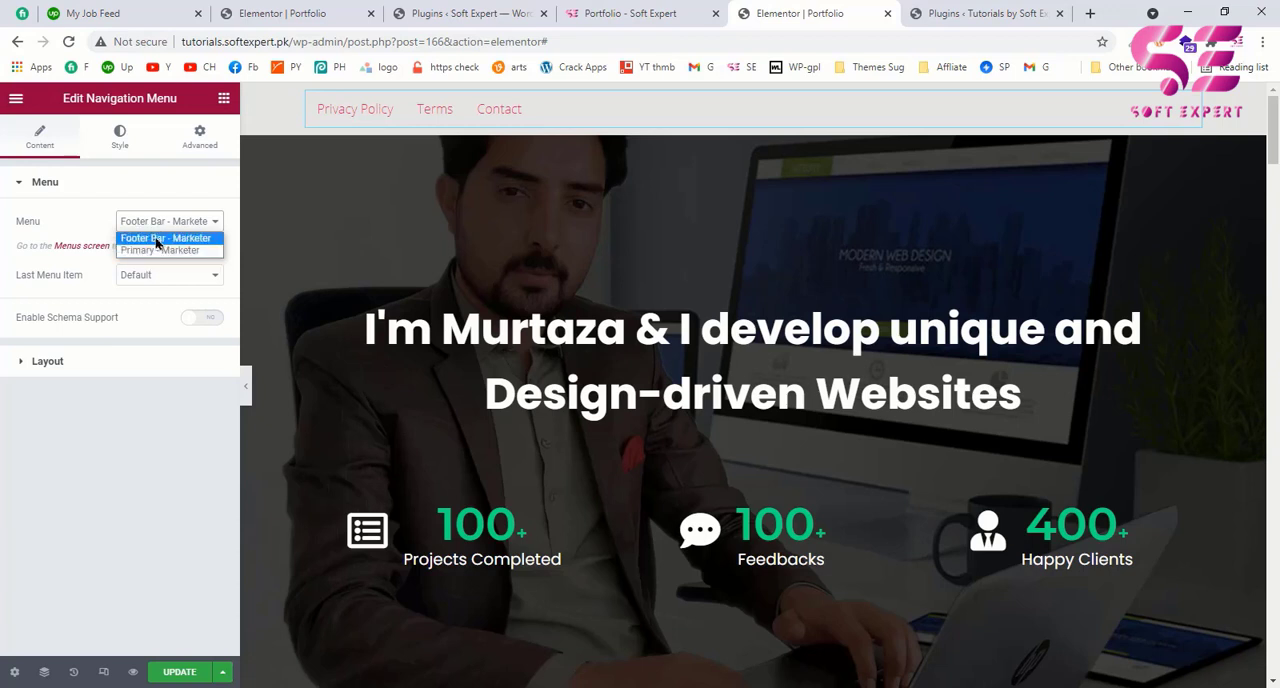
{"action": "left_click", "coordinate": [95, 224]}
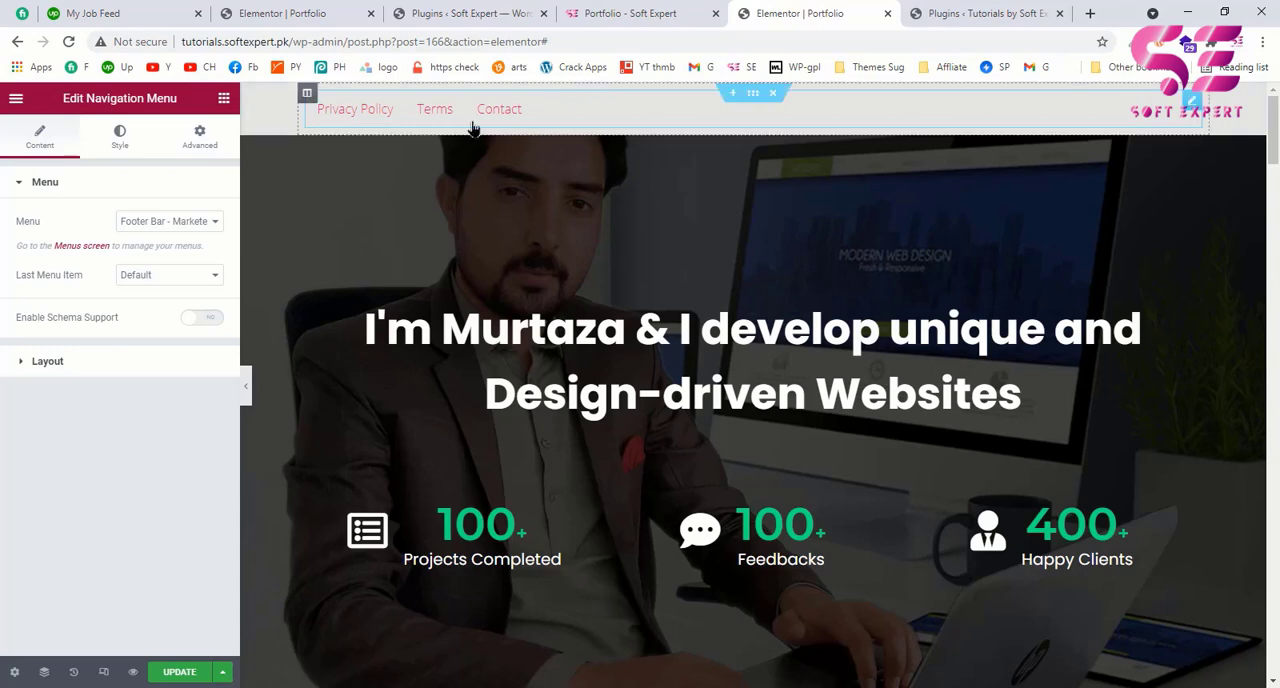
{"action": "left_click", "coordinate": [628, 13]}
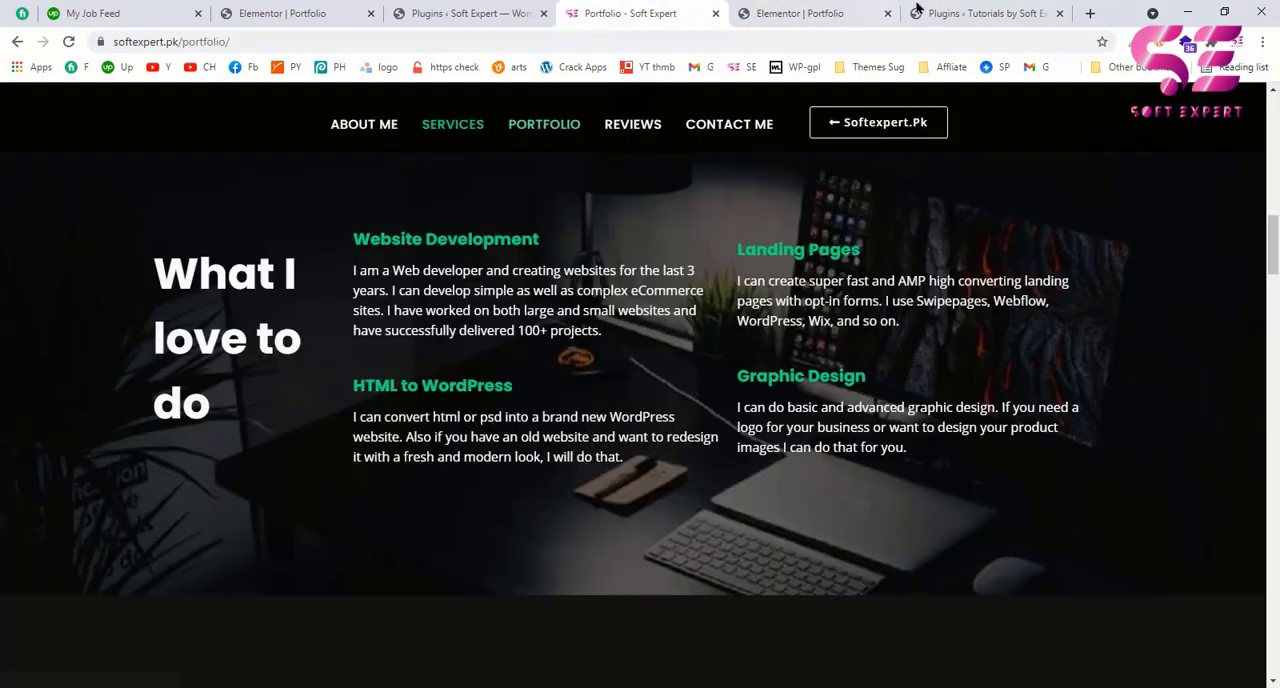
{"action": "left_click", "coordinate": [798, 13]}
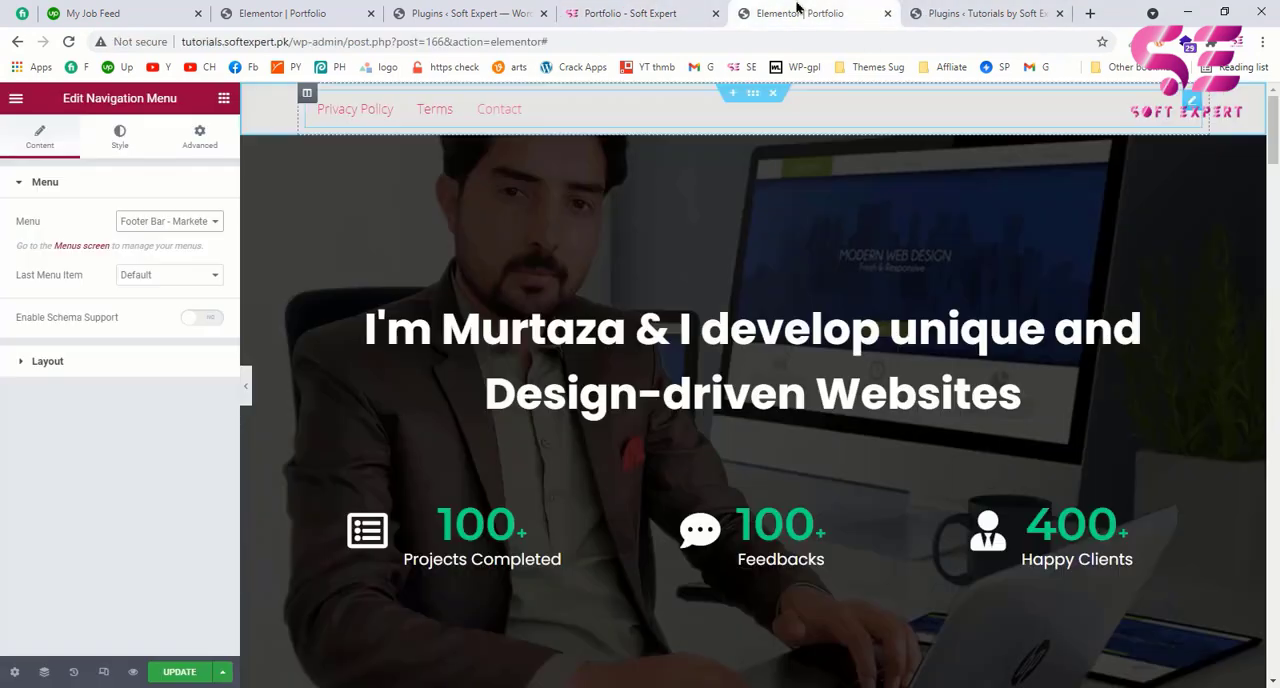
Step: Create a new WordPress menu named "Portfolio menu" in the site's dashboard
{"action": "left_click", "coordinate": [955, 10]}
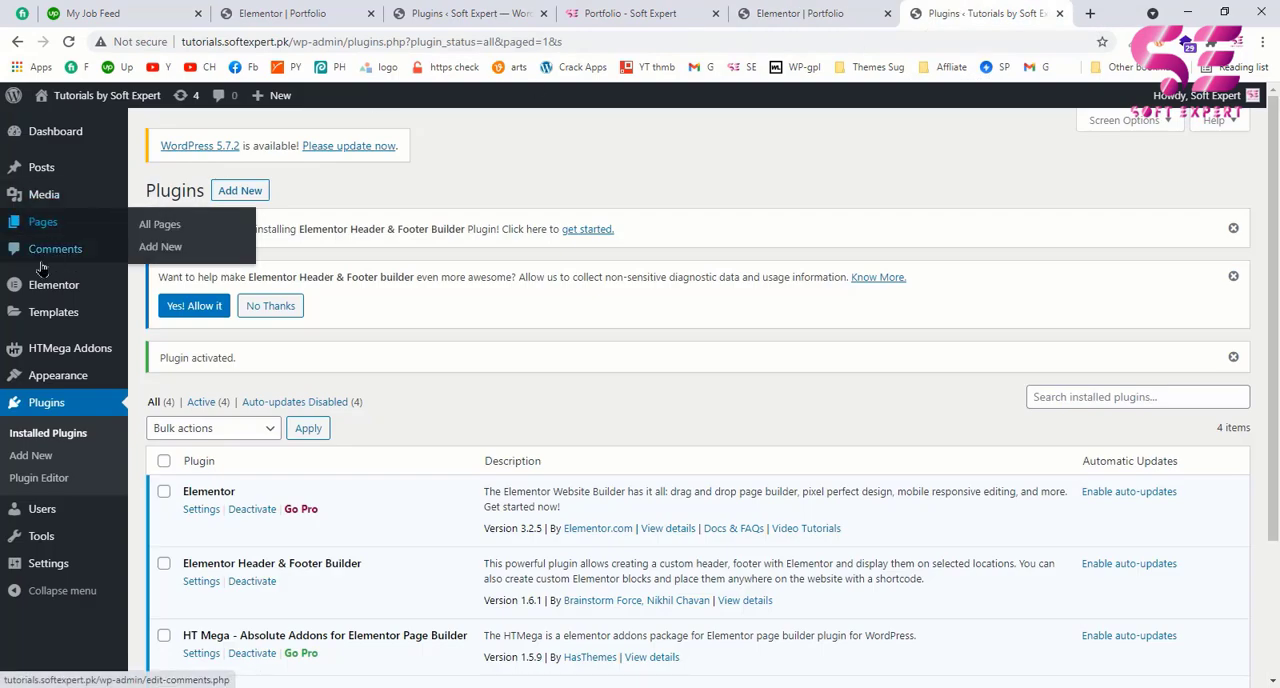
{"action": "mouse_move", "coordinate": [42, 377]}
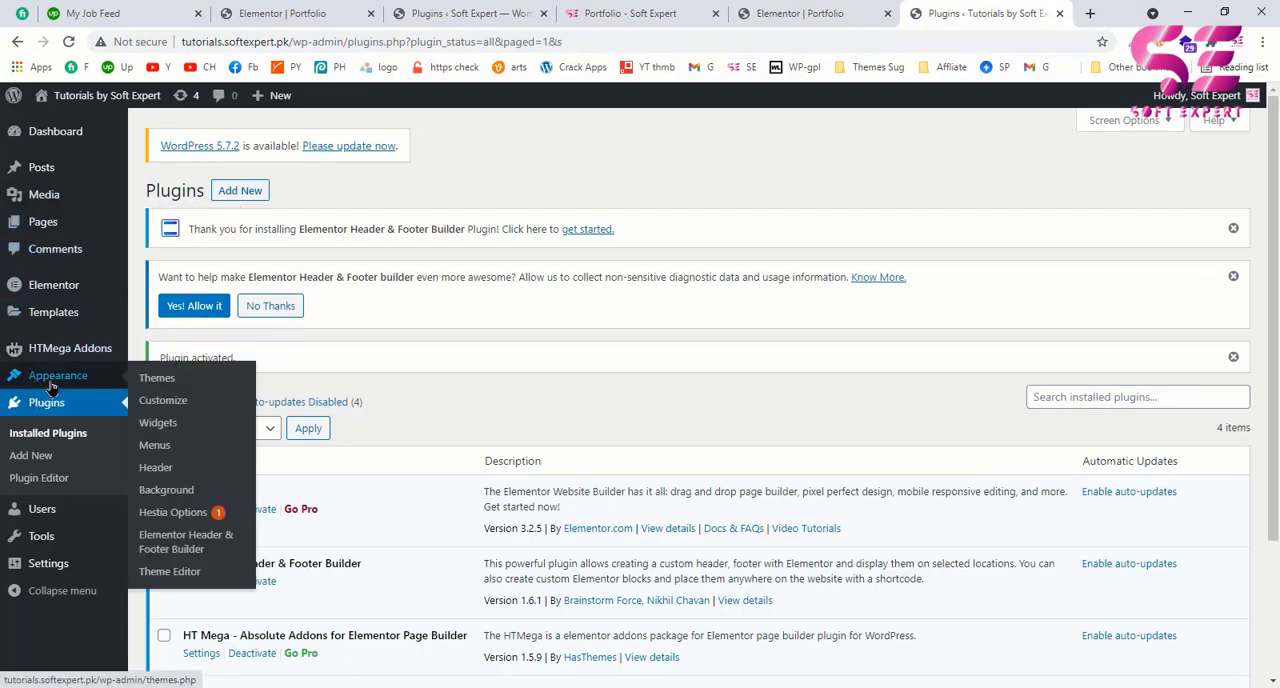
{"action": "left_click", "coordinate": [168, 448]}
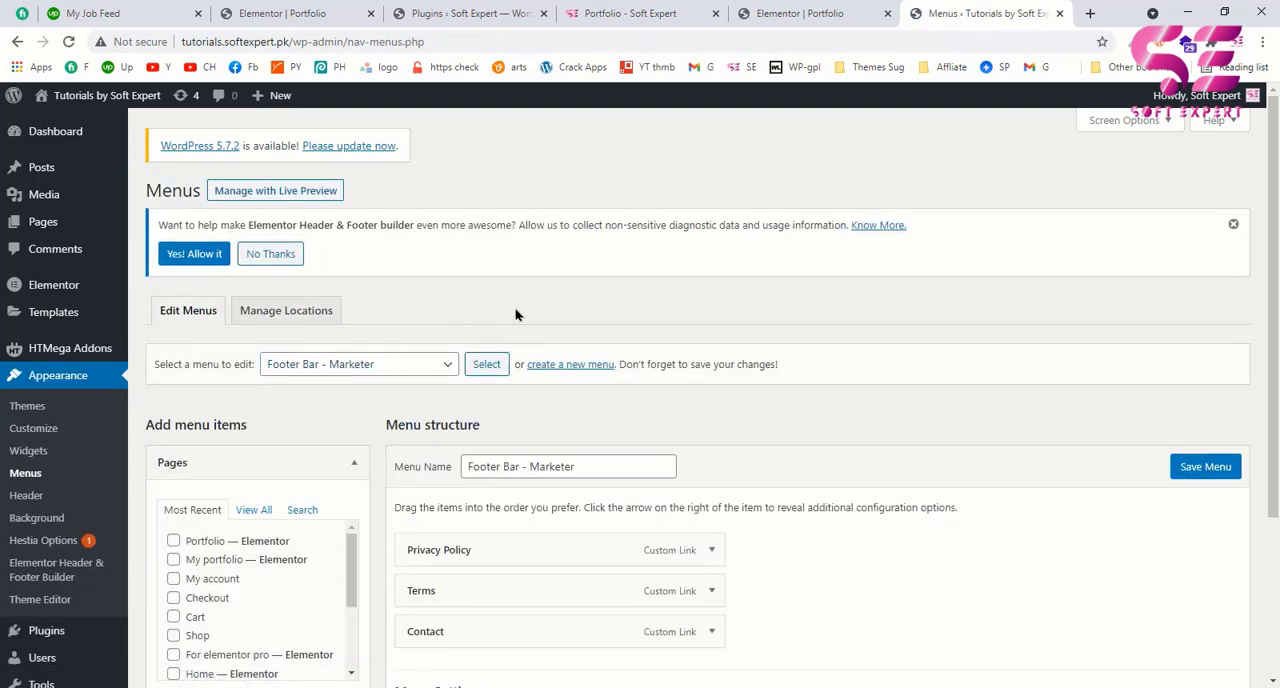
{"action": "left_click", "coordinate": [588, 368]}
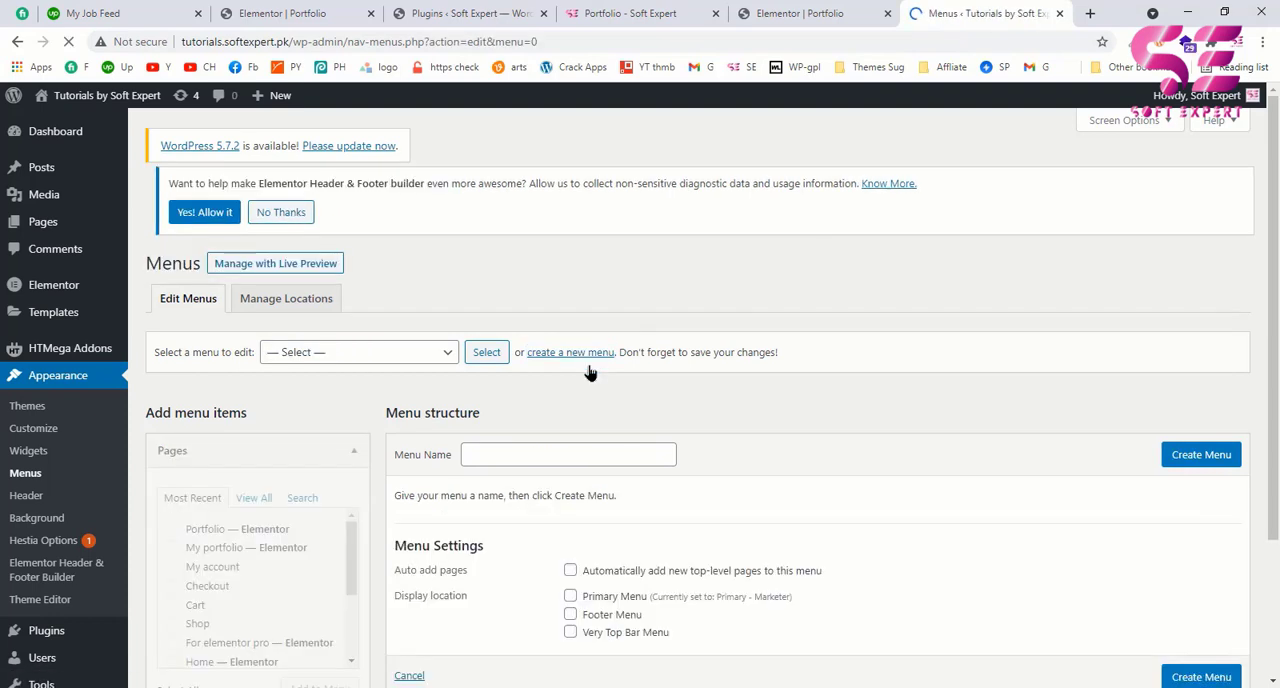
{"action": "scroll", "coordinate": [590, 372], "scroll_direction": "down", "scroll_amount": 1}
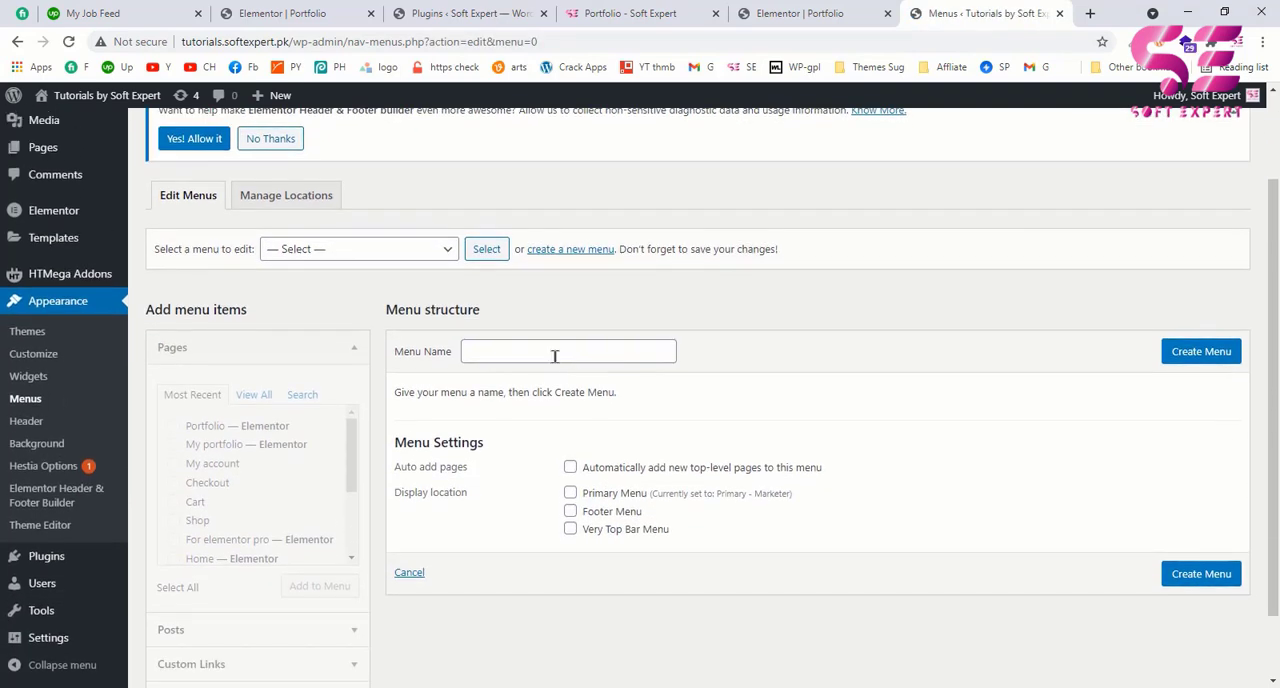
{"action": "left_click", "coordinate": [553, 354]}
{"action": "type", "text": "Portfolio"}
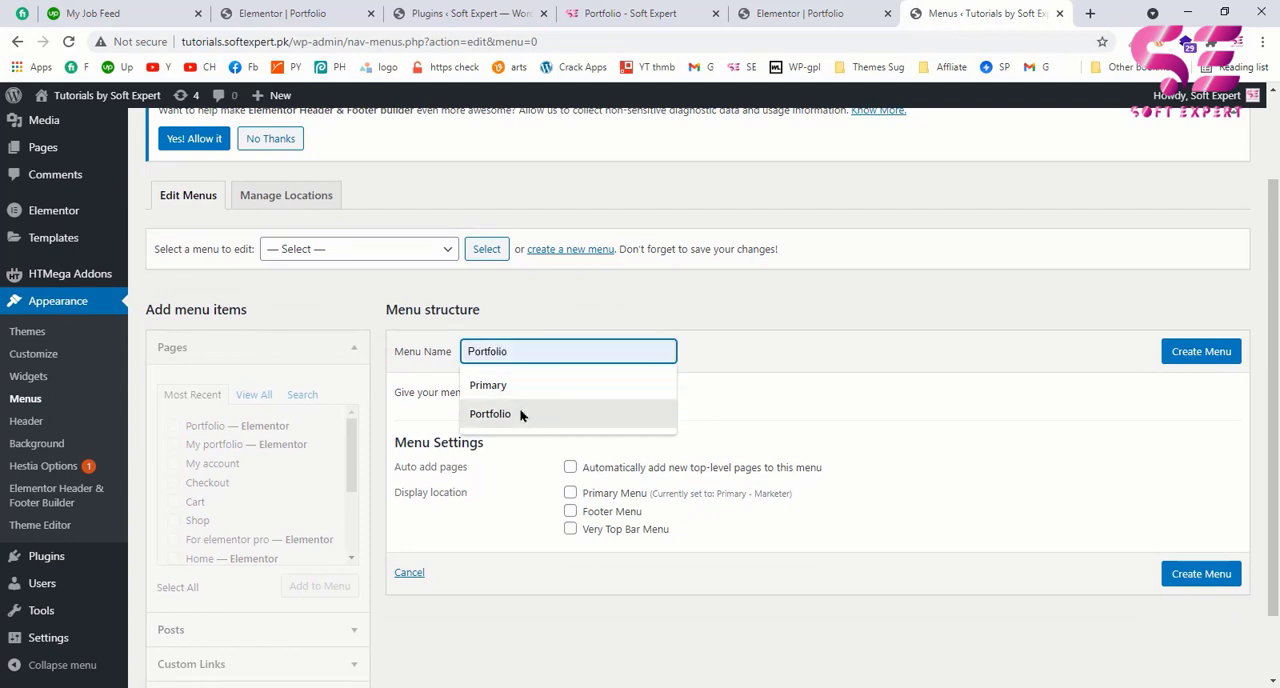
{"action": "left_click", "coordinate": [523, 414]}
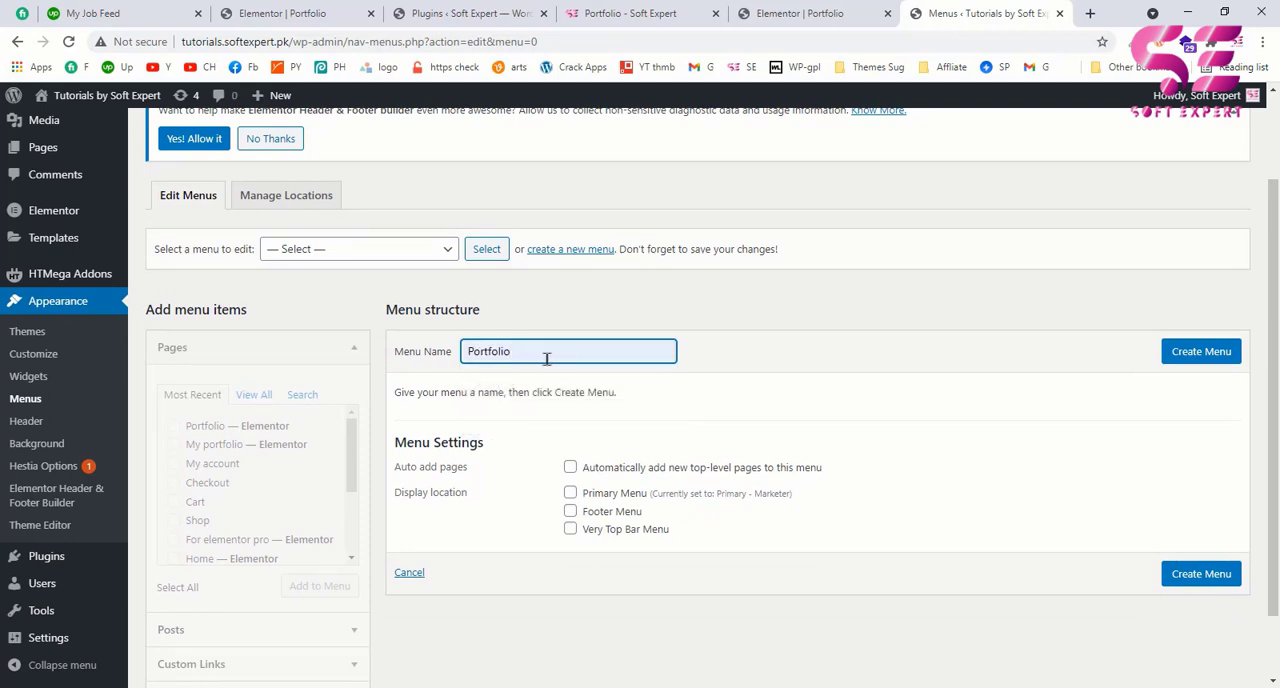
{"action": "type", "text": "menu"}
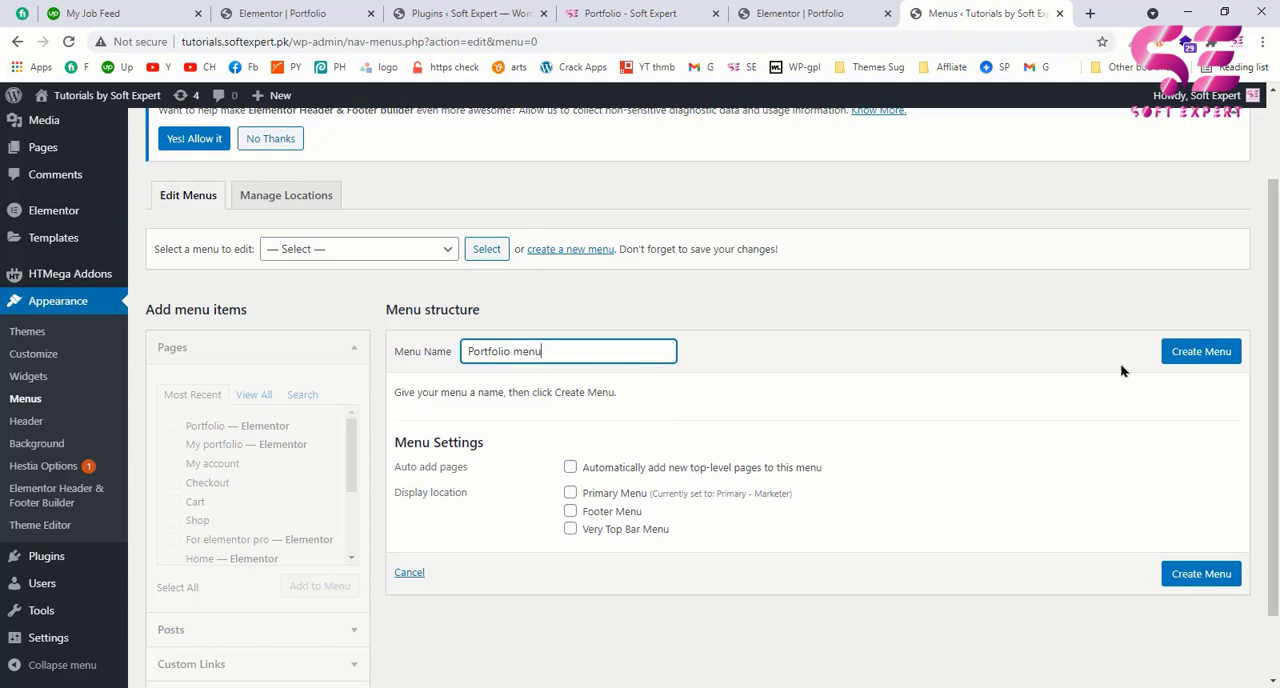
{"action": "left_click", "coordinate": [1203, 352]}
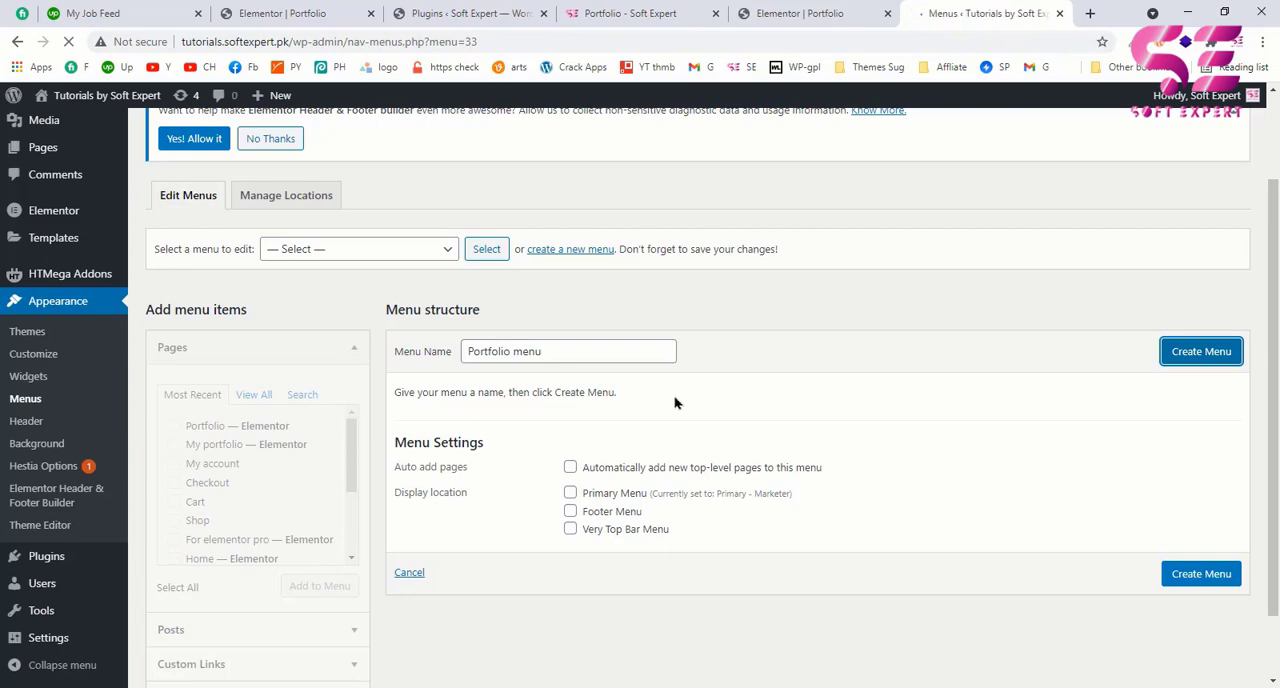
{"action": "scroll", "coordinate": [649, 421], "scroll_direction": "down", "scroll_amount": 3}
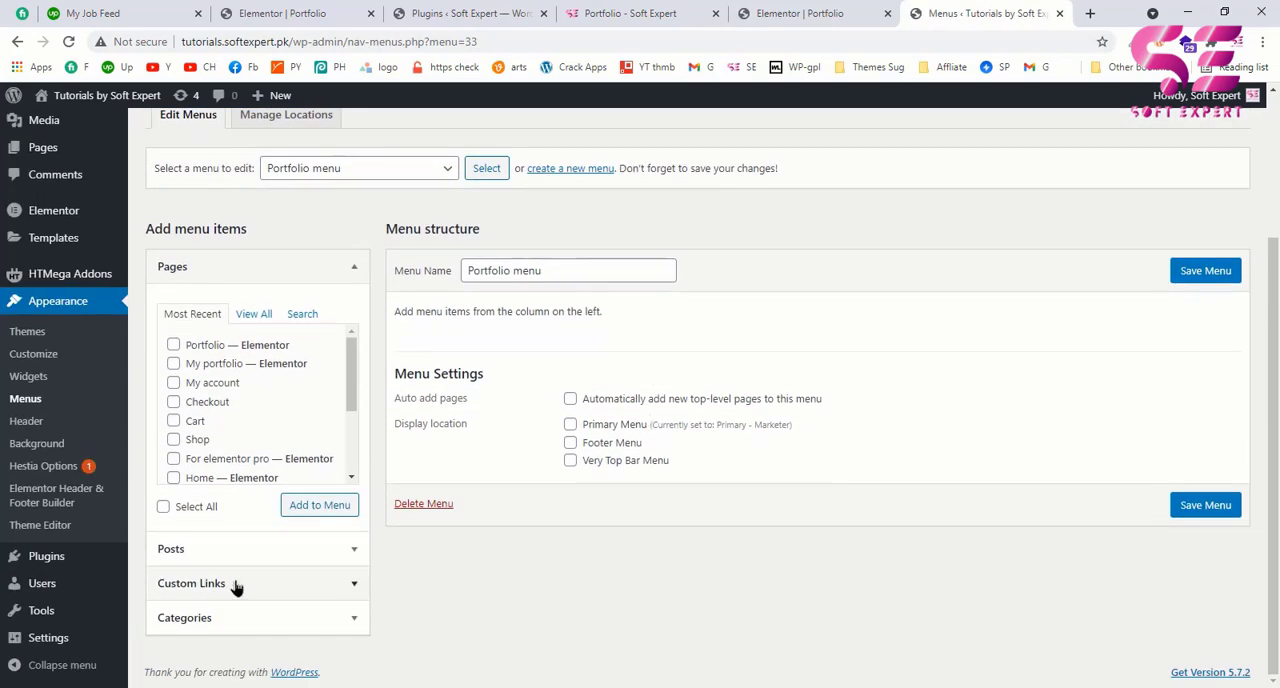
Step: Set the CSS ID of the hero section in the Elementor editor to "hero"
{"action": "left_click", "coordinate": [800, 13]}
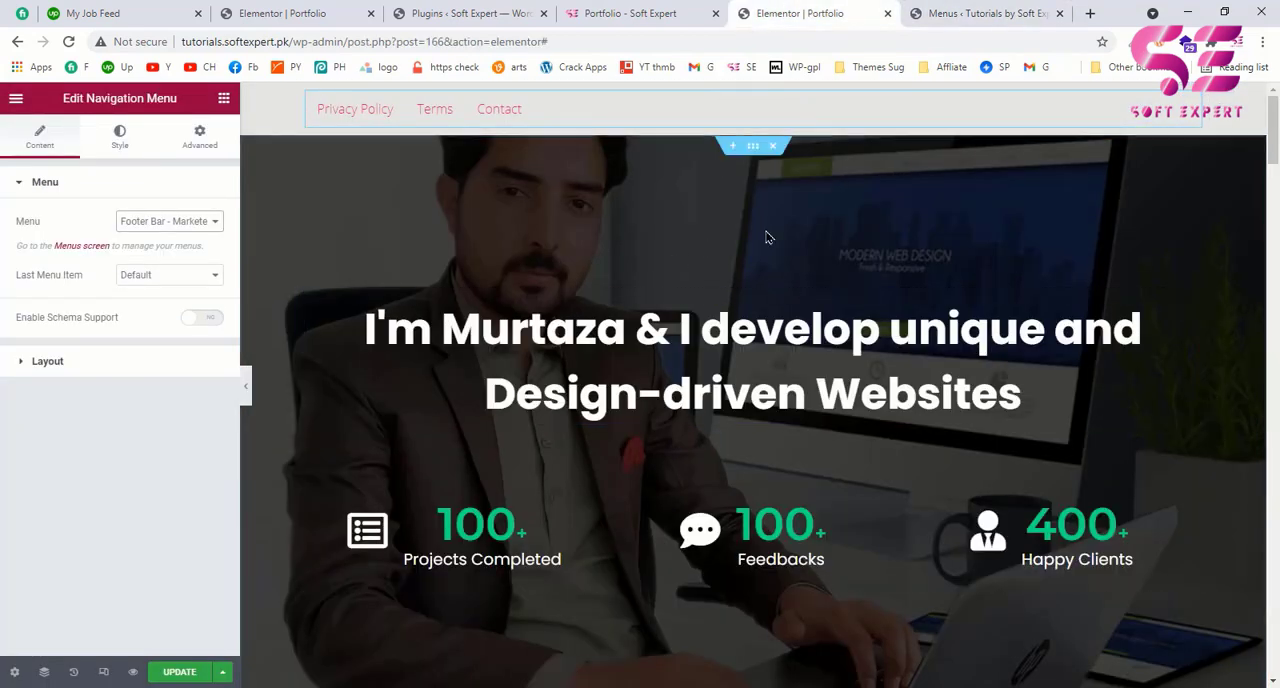
{"action": "left_click", "coordinate": [964, 9]}
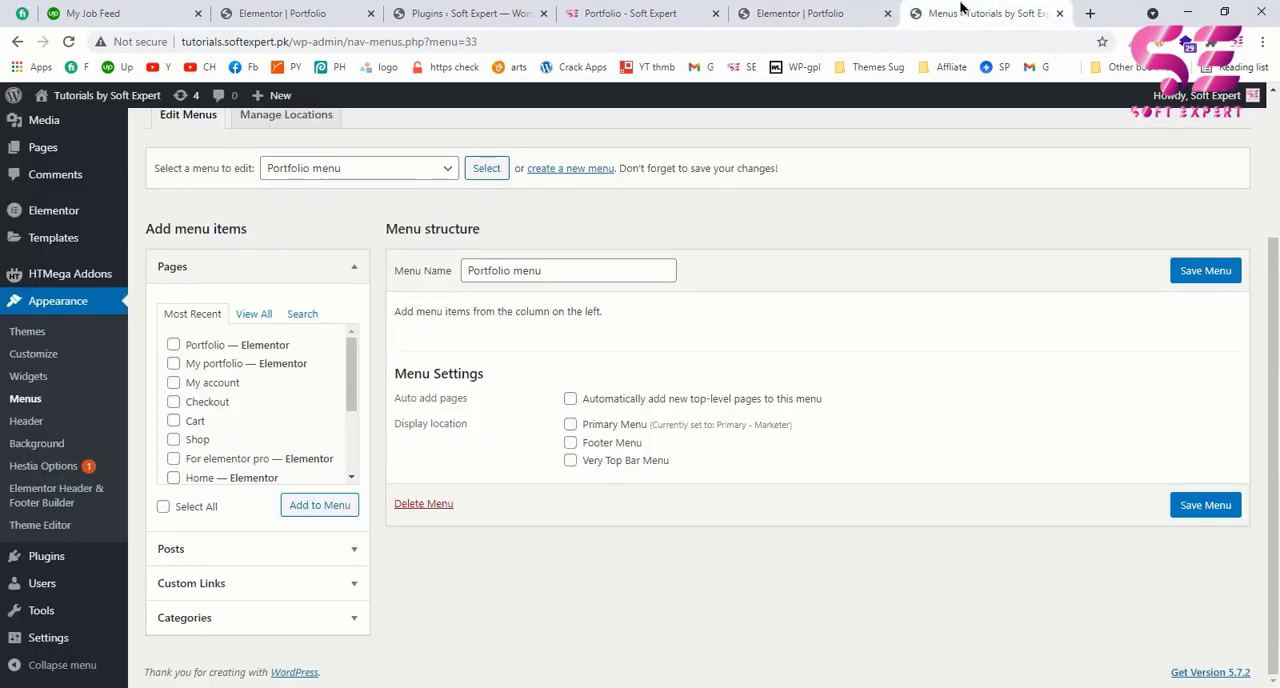
{"action": "left_click", "coordinate": [854, 8]}
{"action": "left_click", "coordinate": [942, 8]}
{"action": "left_click", "coordinate": [800, 12]}
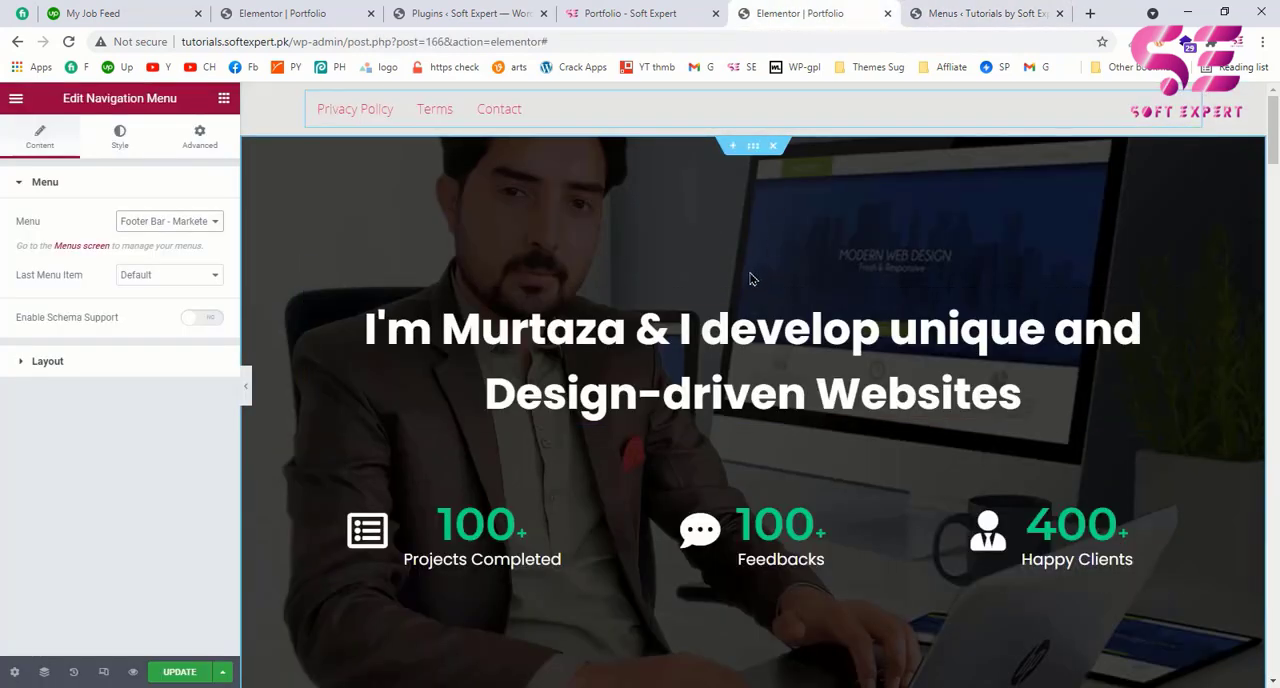
{"action": "left_click", "coordinate": [667, 180]}
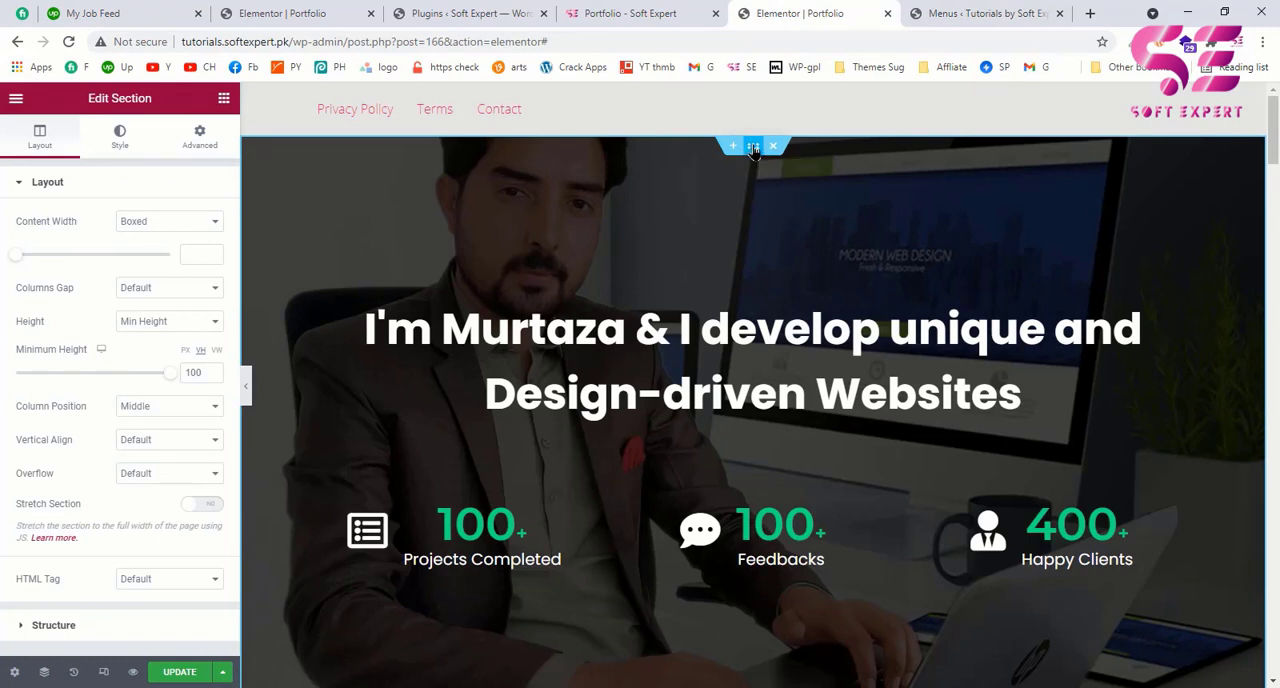
{"action": "left_click", "coordinate": [191, 142]}
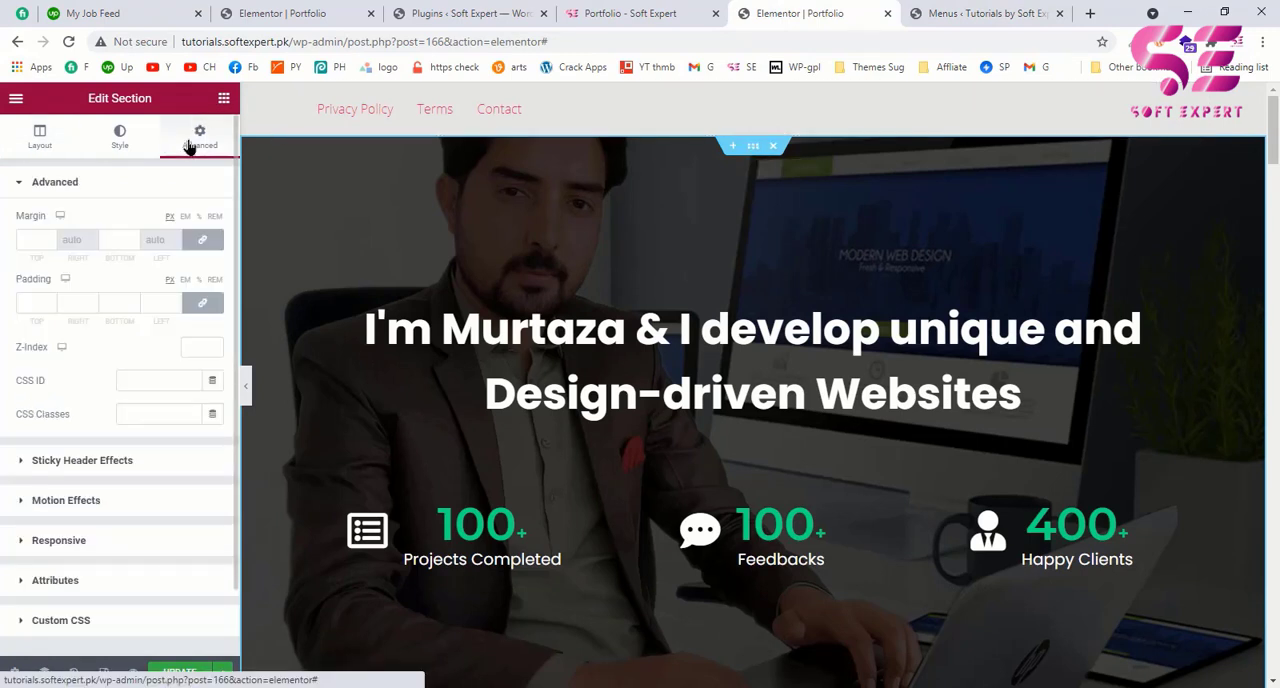
{"action": "left_click", "coordinate": [135, 378]}
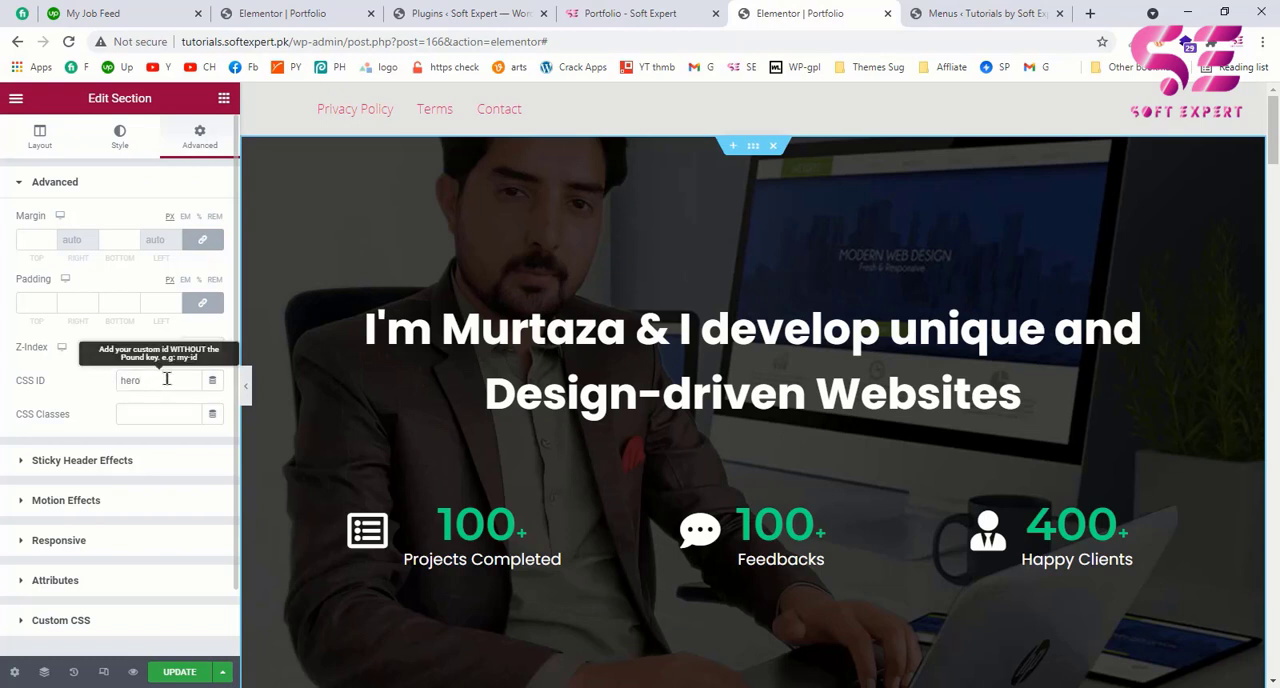
Step: Add a custom link with the text "Home" and the URL "#hero" to the Portfolio menu, checking the hero section's CSS ID
{"action": "left_click", "coordinate": [943, 10]}
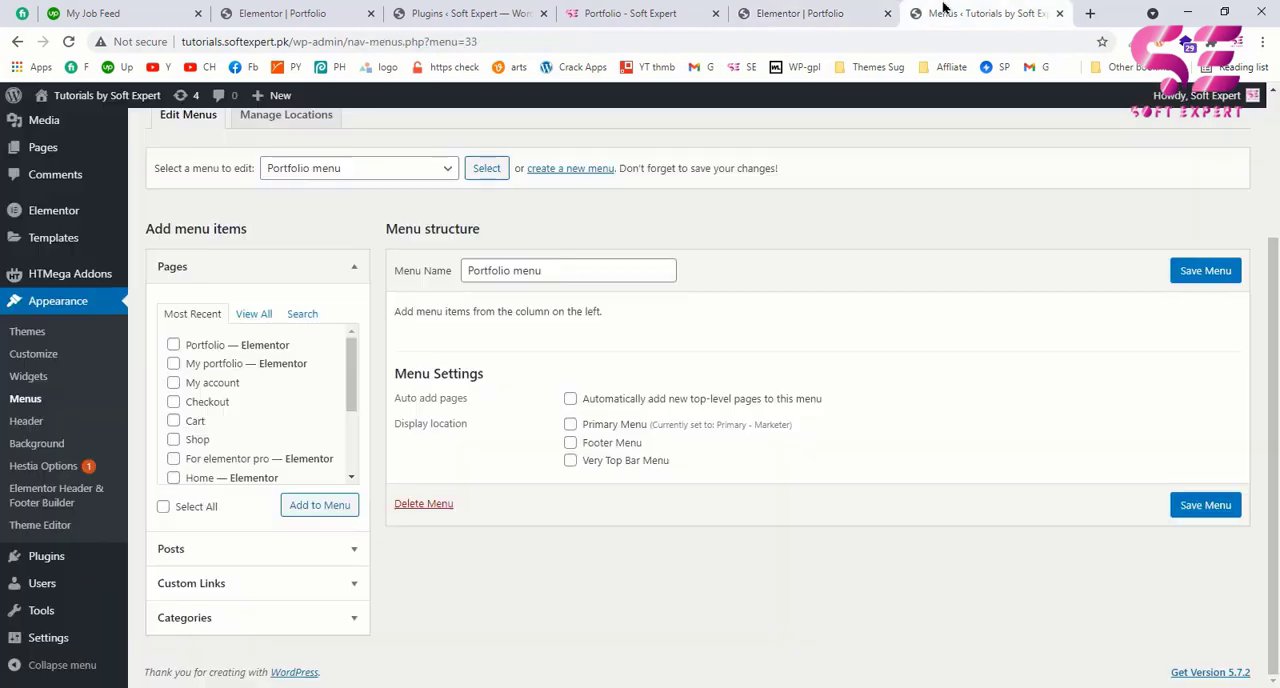
{"action": "scroll", "coordinate": [294, 423], "scroll_direction": "down", "scroll_amount": 3}
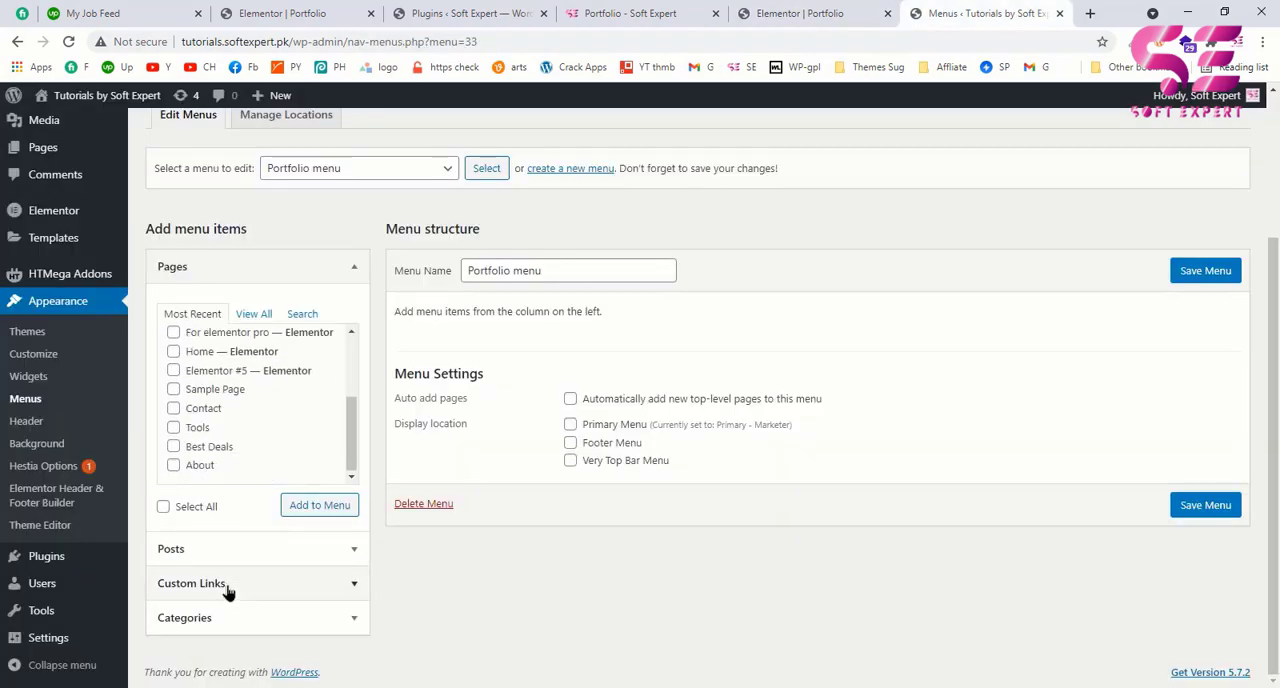
{"action": "left_click", "coordinate": [227, 583]}
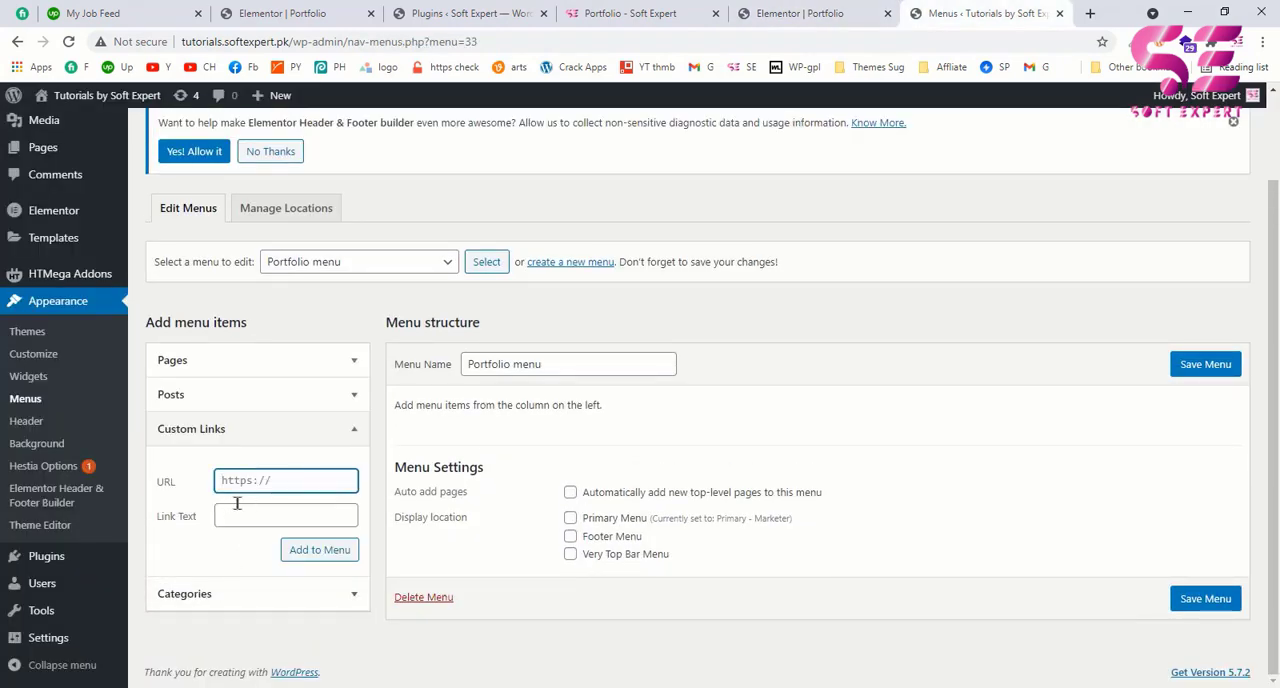
{"action": "left_click", "coordinate": [239, 514]}
{"action": "type", "text": "Home"}
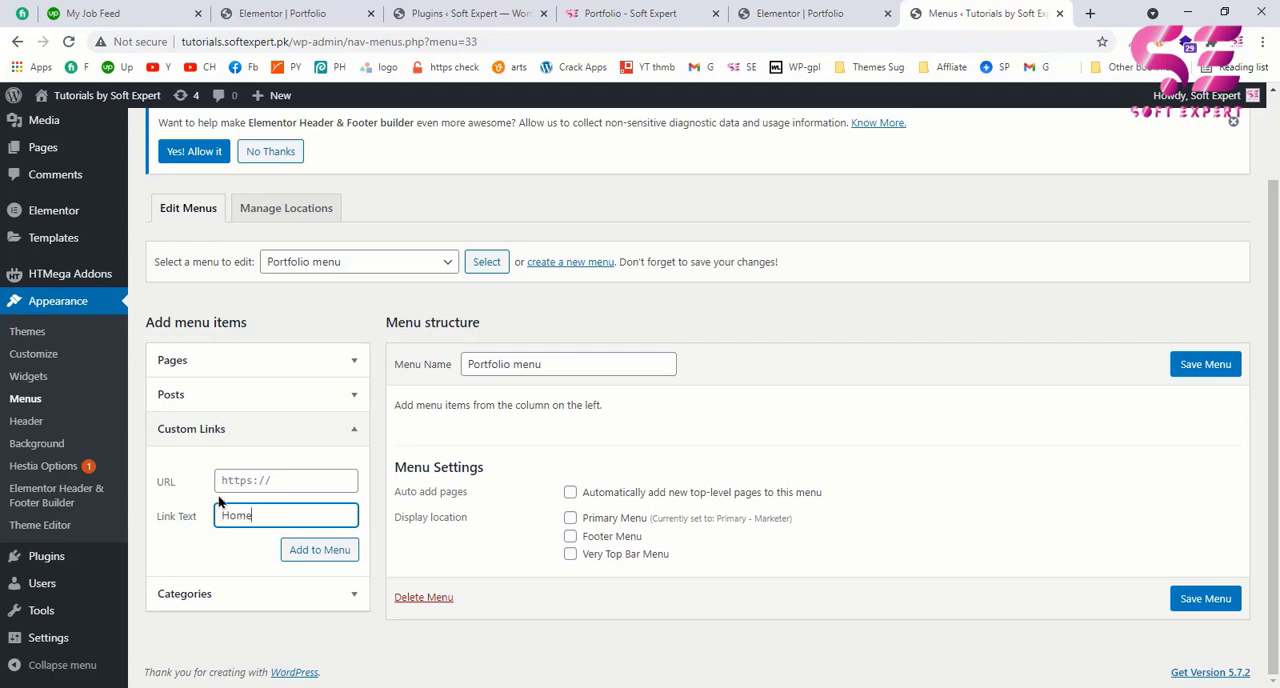
{"action": "left_click", "coordinate": [241, 481]}
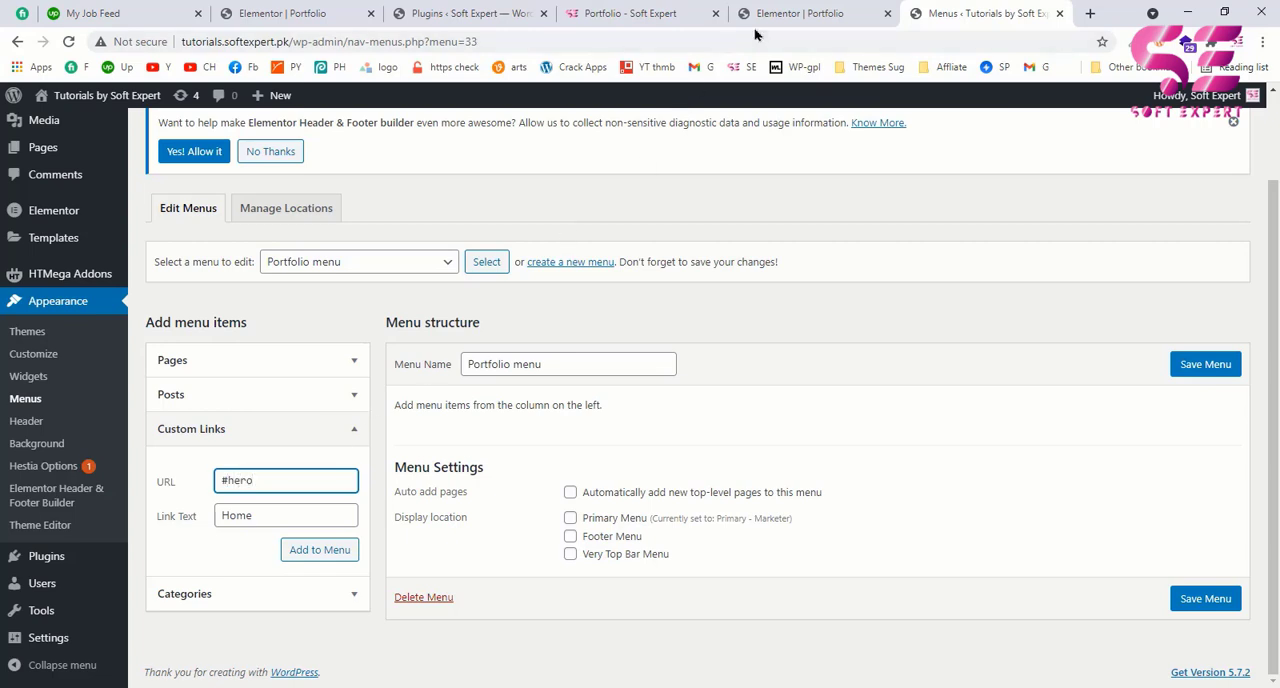
{"action": "left_click", "coordinate": [797, 7]}
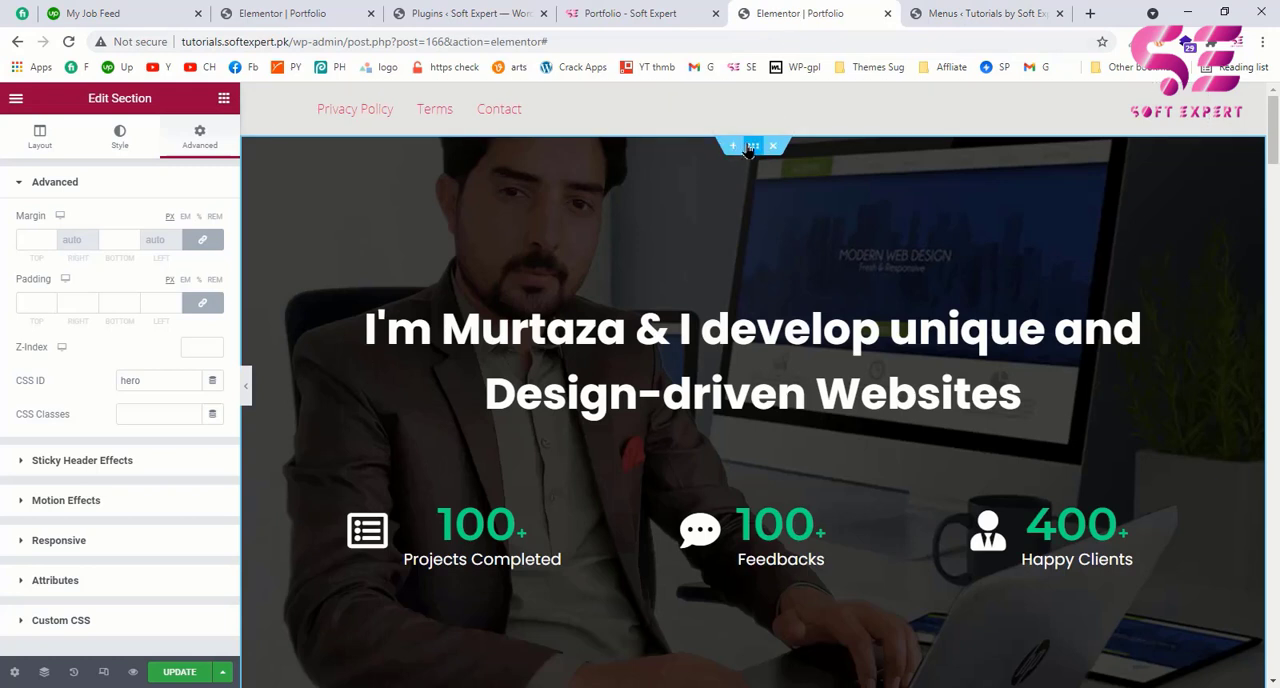
{"action": "double_click", "coordinate": [145, 386]}
{"action": "left_click", "coordinate": [940, 12]}
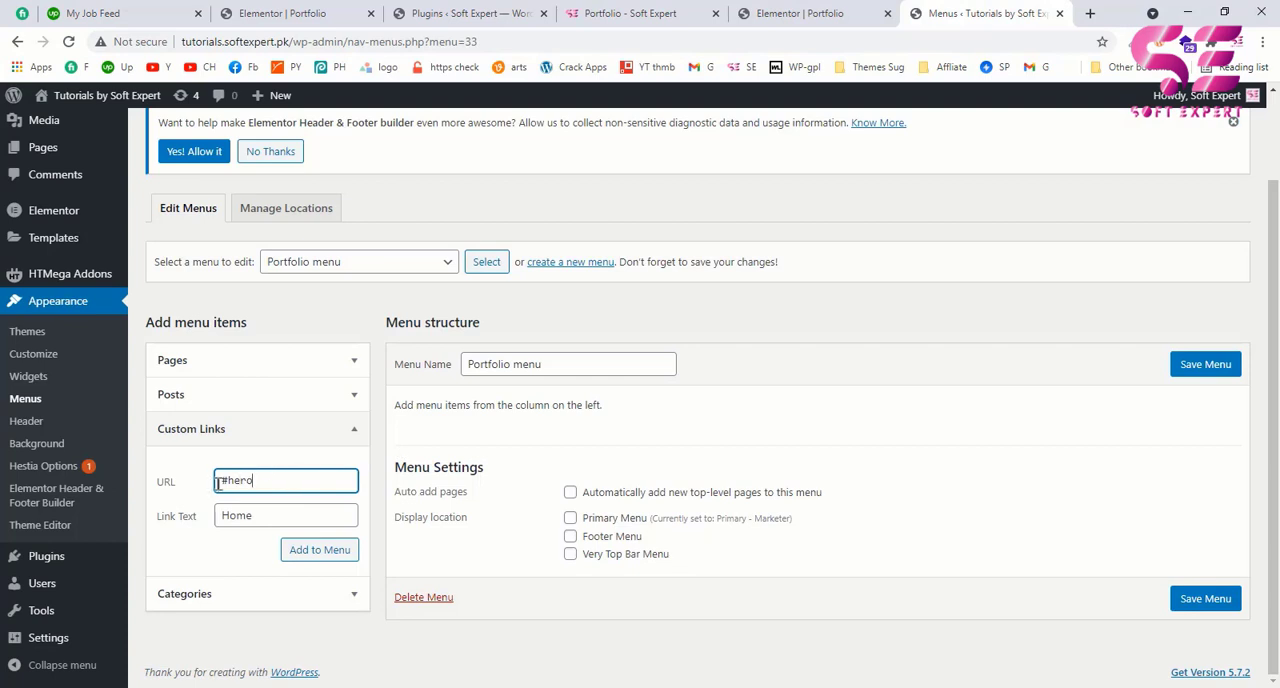
{"action": "left_click_drag", "start_coordinate": [218, 482], "coordinate": [225, 482]}
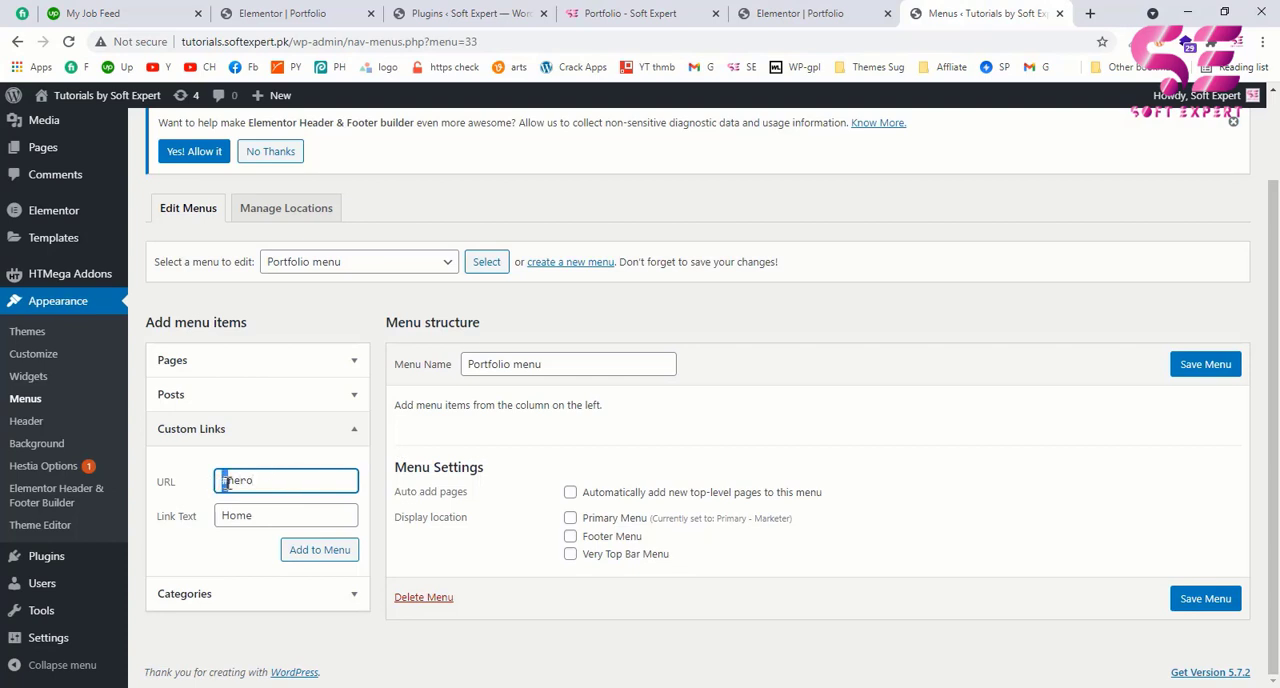
{"action": "left_click", "coordinate": [321, 556]}
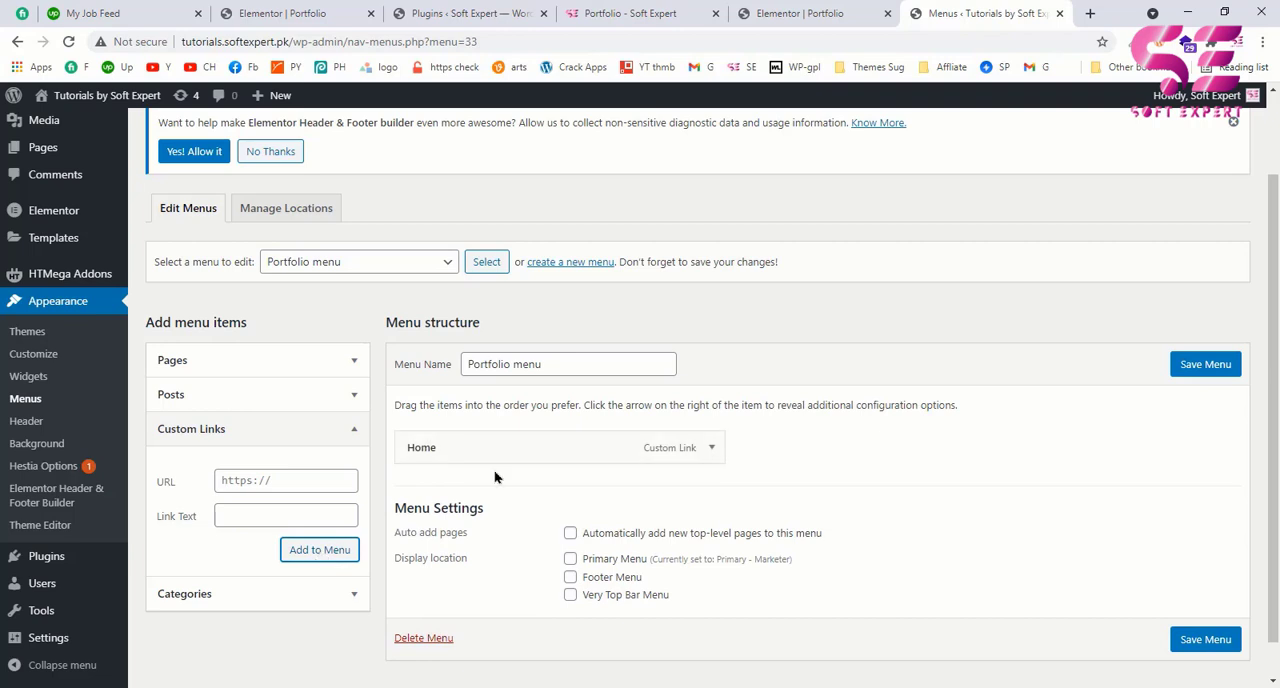
Step: Save the Portfolio menu, then update the portfolio page in the Elementor editor and reload the editor
{"action": "left_click", "coordinate": [1205, 639]}
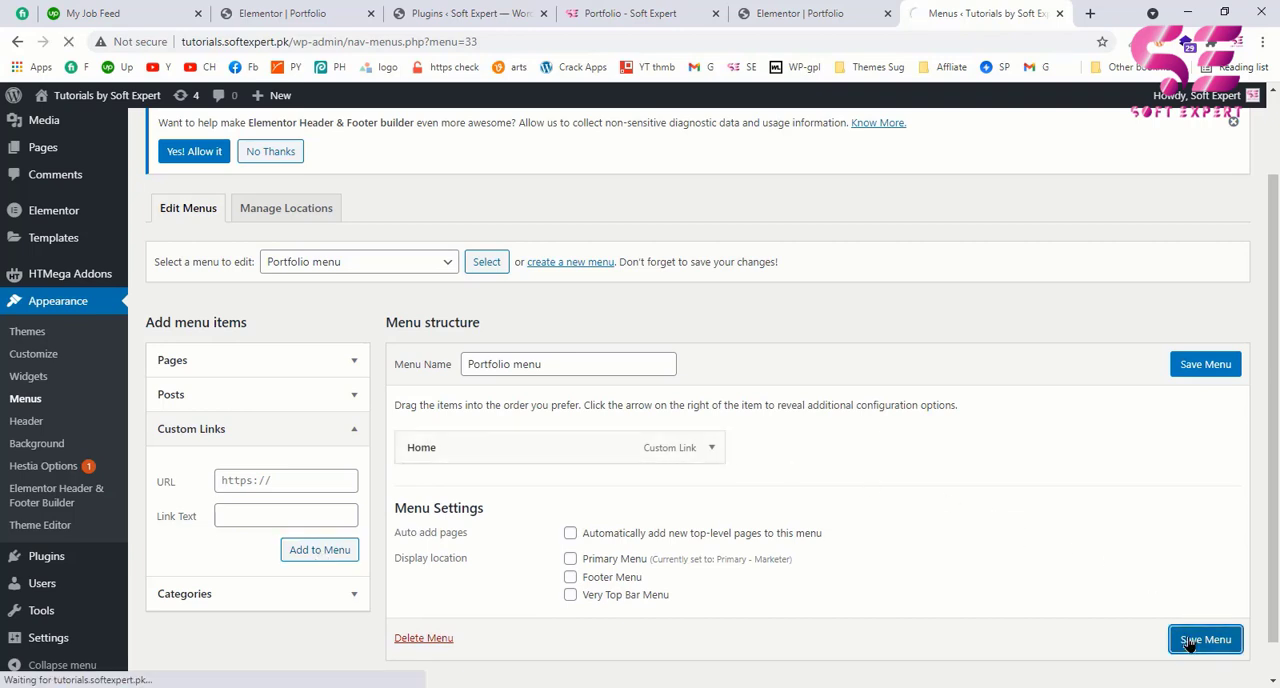
{"action": "key", "text": "ctrl+Page_Up"}
{"action": "left_click", "coordinate": [181, 676]}
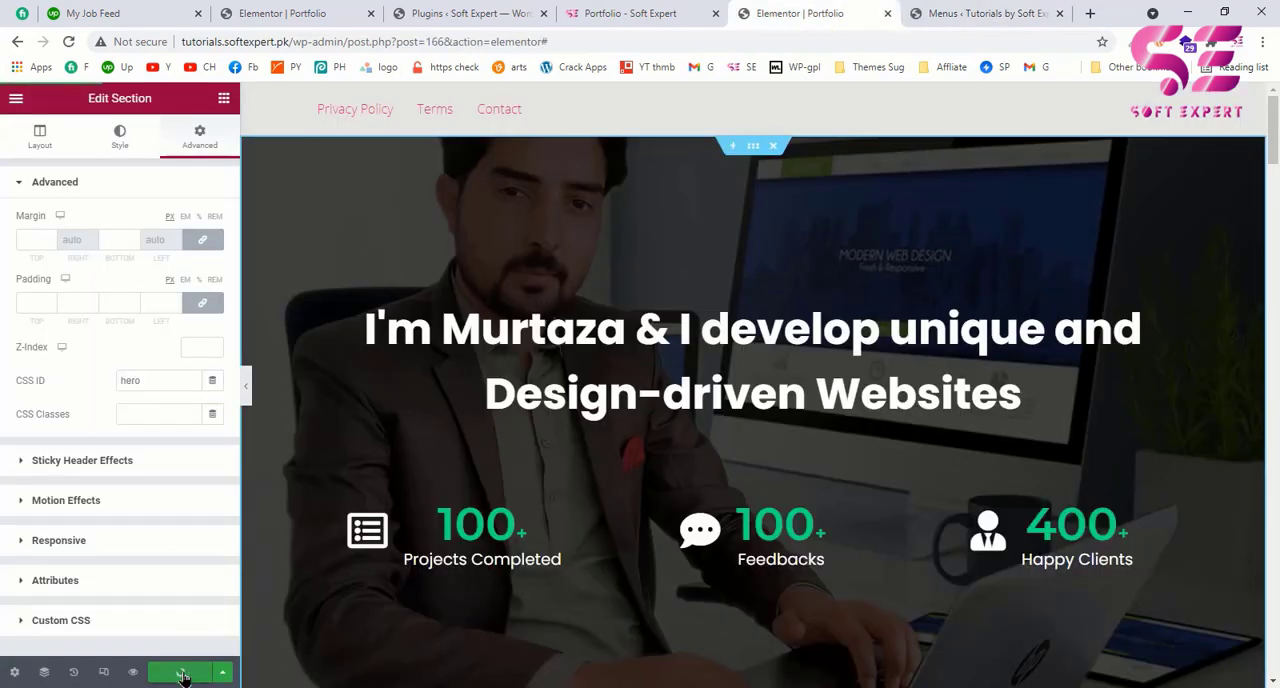
{"action": "left_click", "coordinate": [69, 41]}
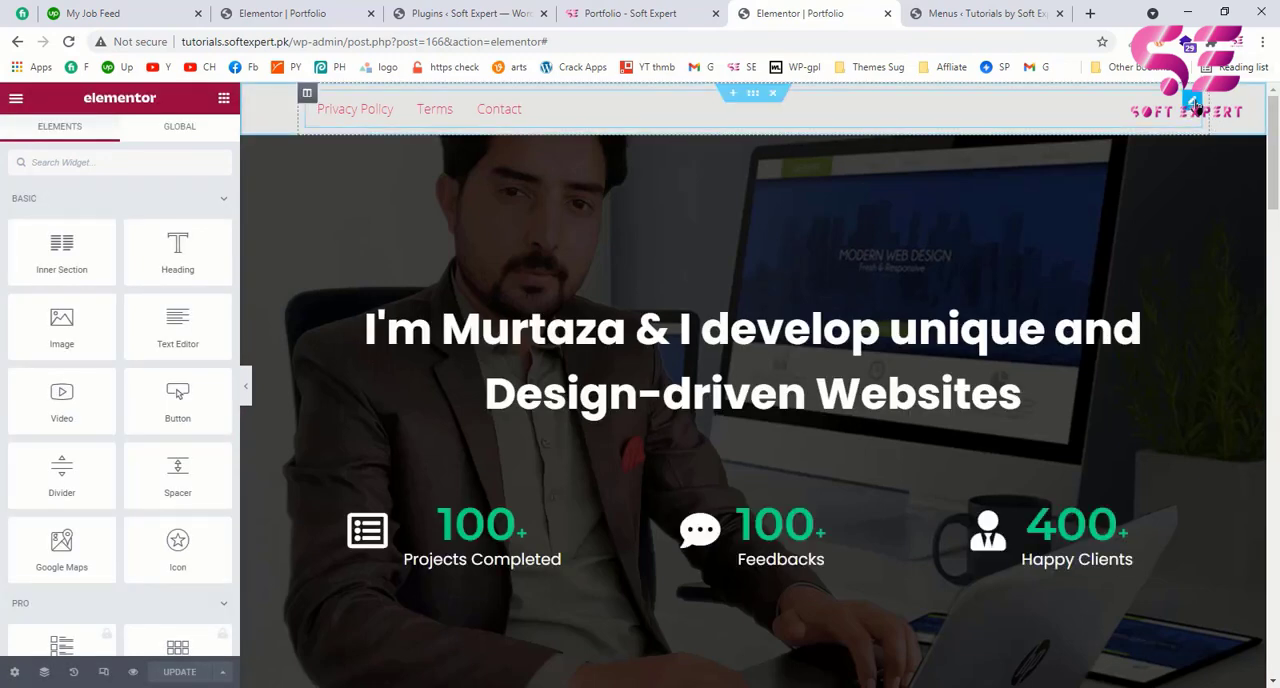
Step: Assign "Portfolio menu" to the header's Navigation Menu widget in the Elementor editor
{"action": "left_click", "coordinate": [1193, 104]}
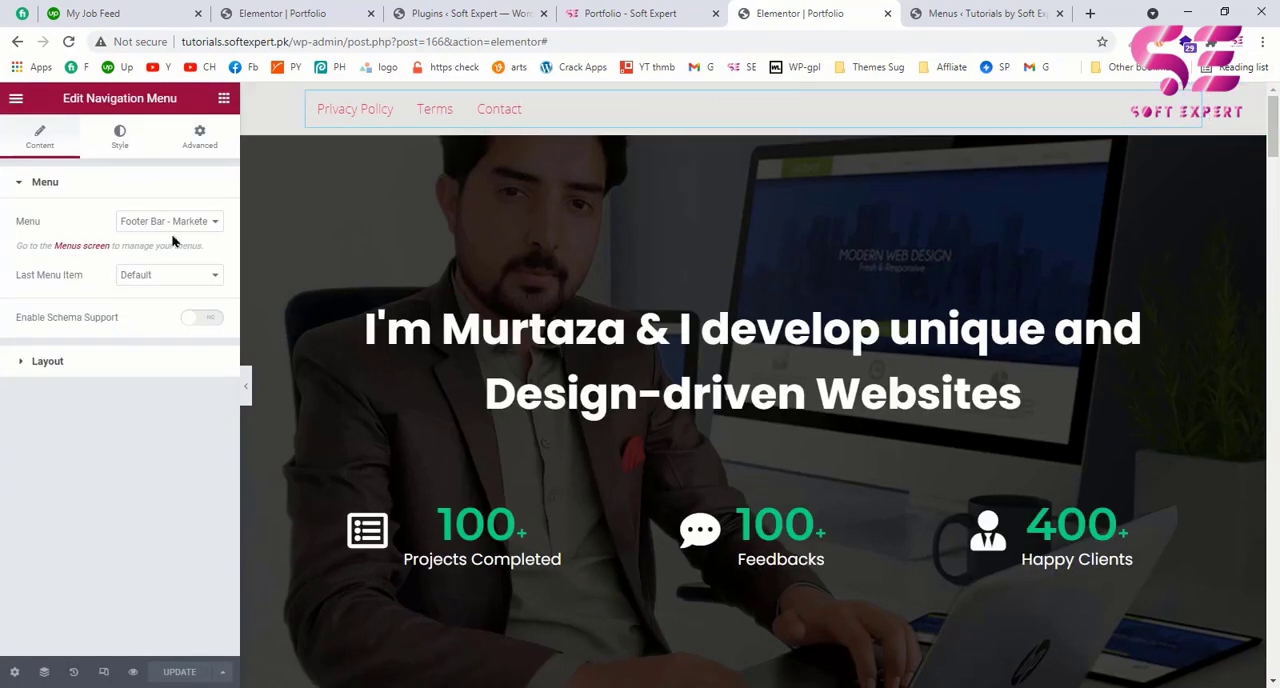
{"action": "left_click", "coordinate": [170, 226]}
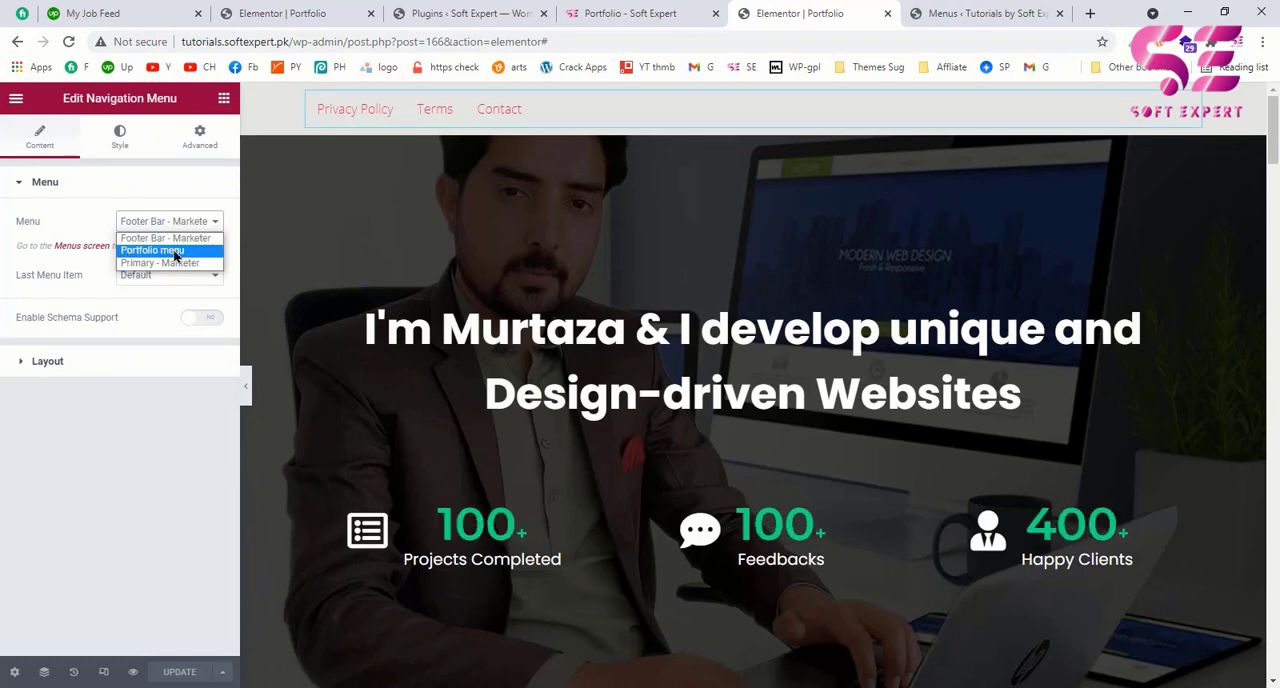
{"action": "left_click", "coordinate": [174, 251]}
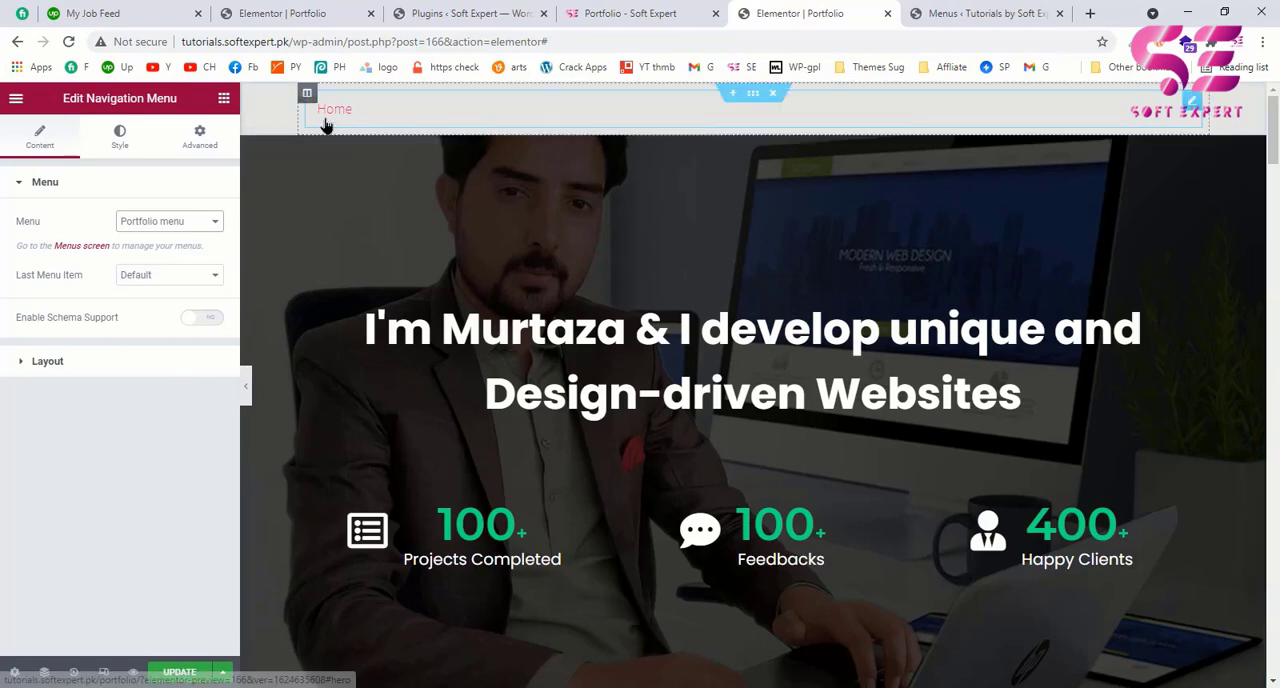
{"action": "left_click", "coordinate": [960, 13]}
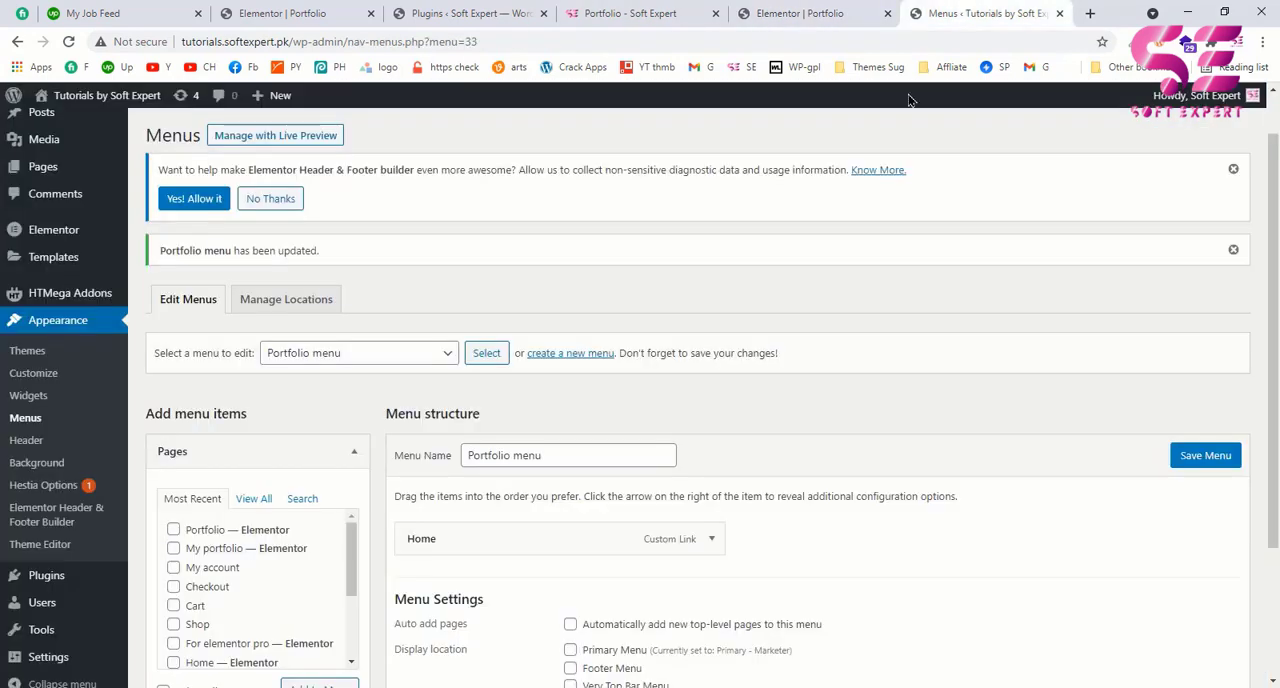
{"action": "left_click", "coordinate": [805, 13]}
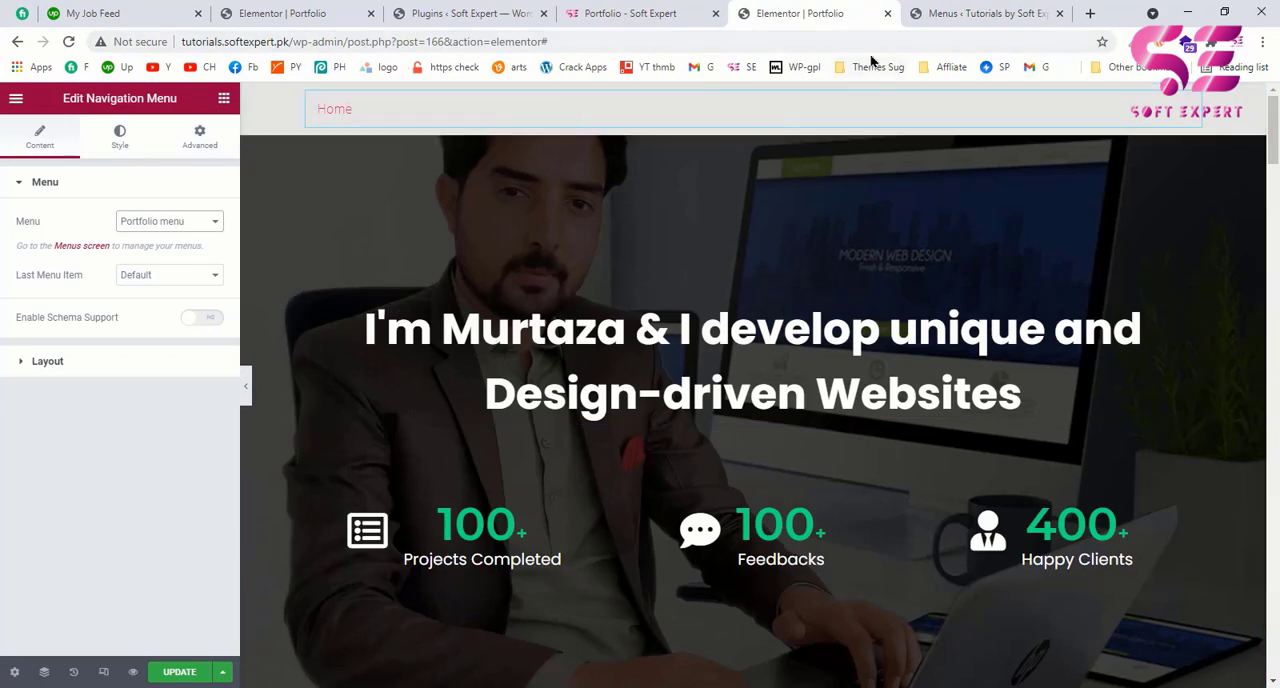
Step: Set the CSS ID of the "About Me" section to "about"
{"action": "scroll", "coordinate": [757, 320], "scroll_direction": "down", "scroll_amount": 6}
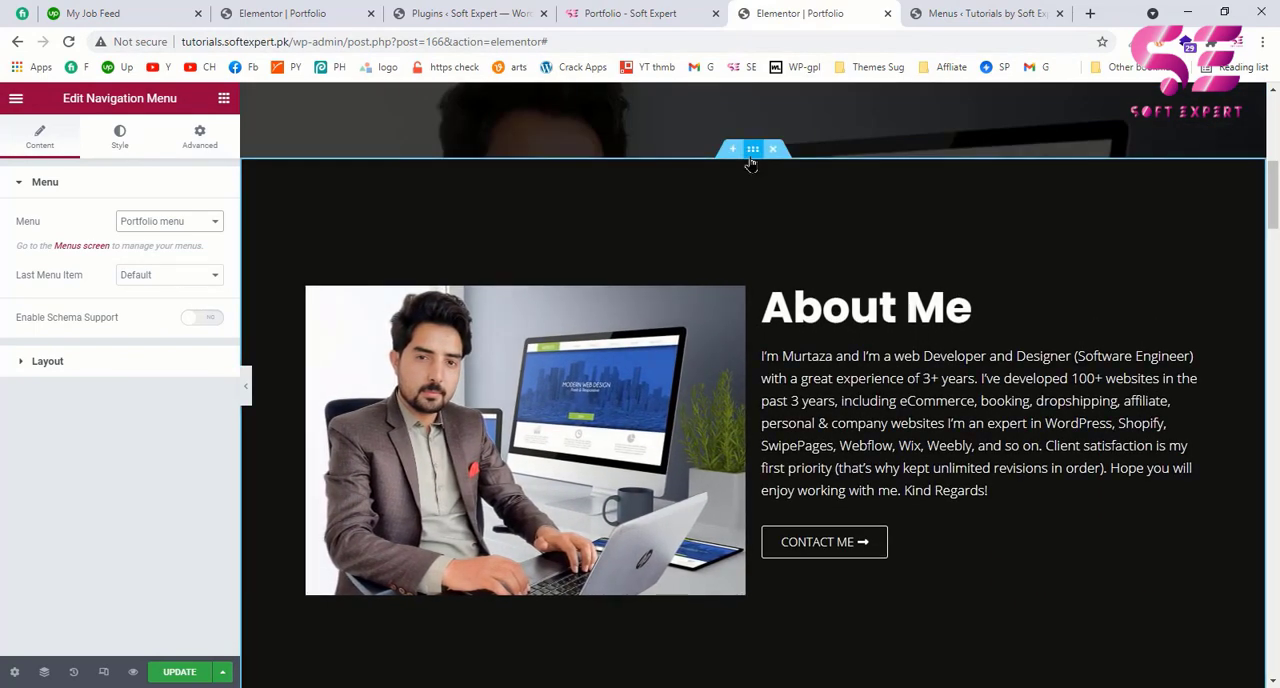
{"action": "left_click", "coordinate": [751, 152]}
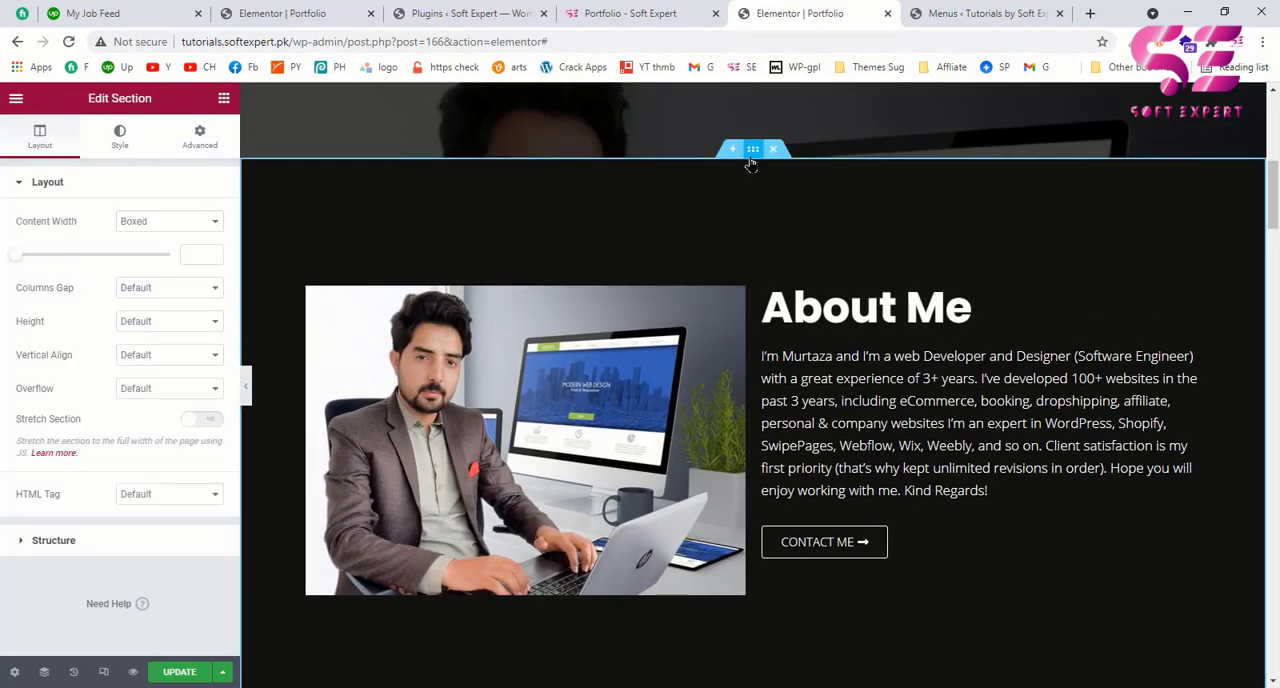
{"action": "left_click", "coordinate": [195, 135]}
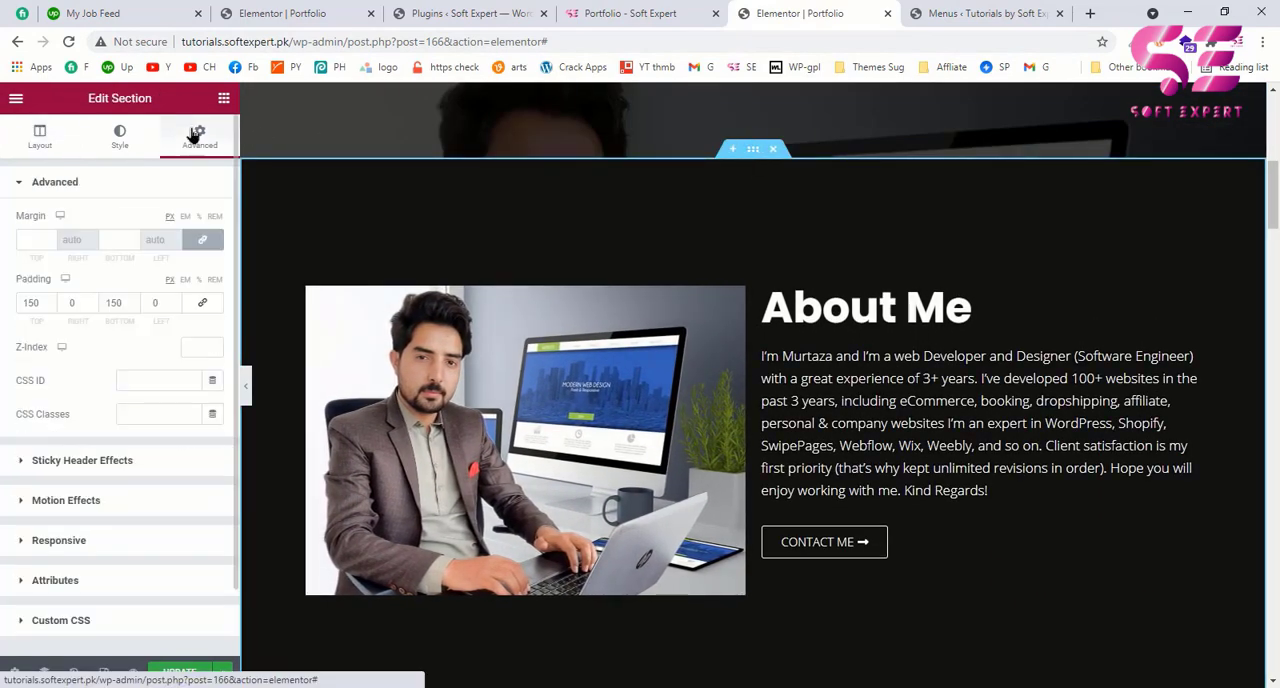
{"action": "left_click", "coordinate": [149, 380]}
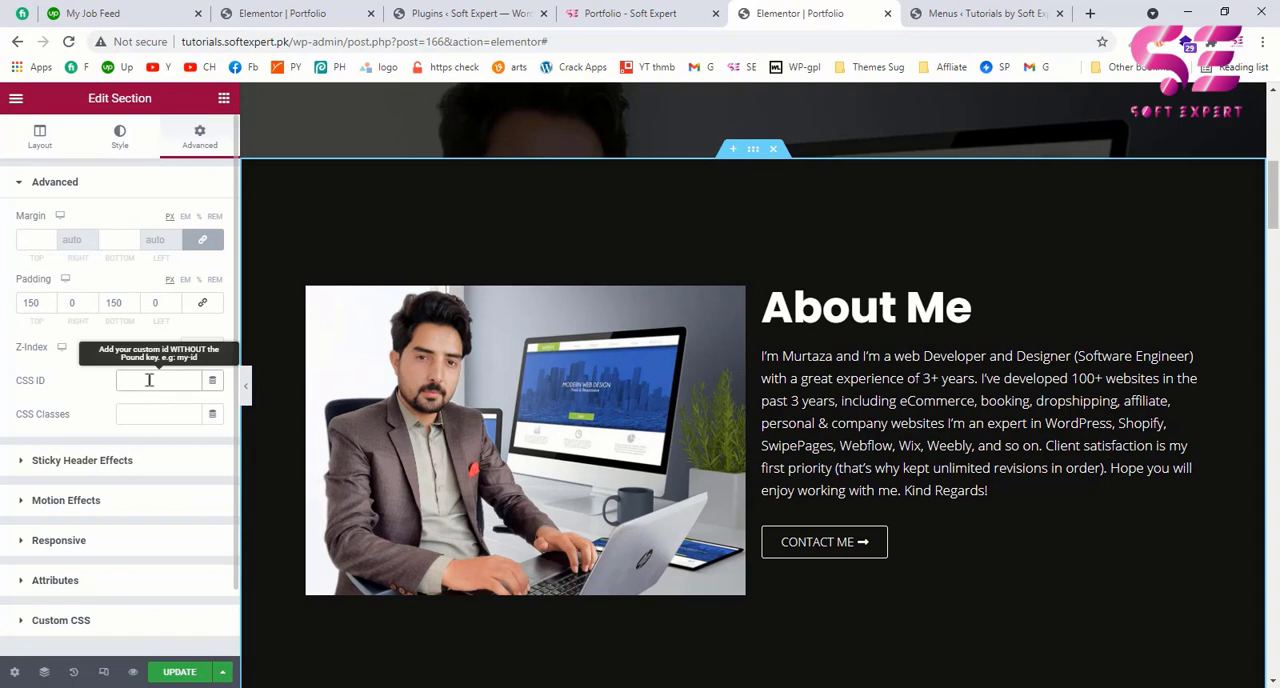
{"action": "type", "text": "about"}
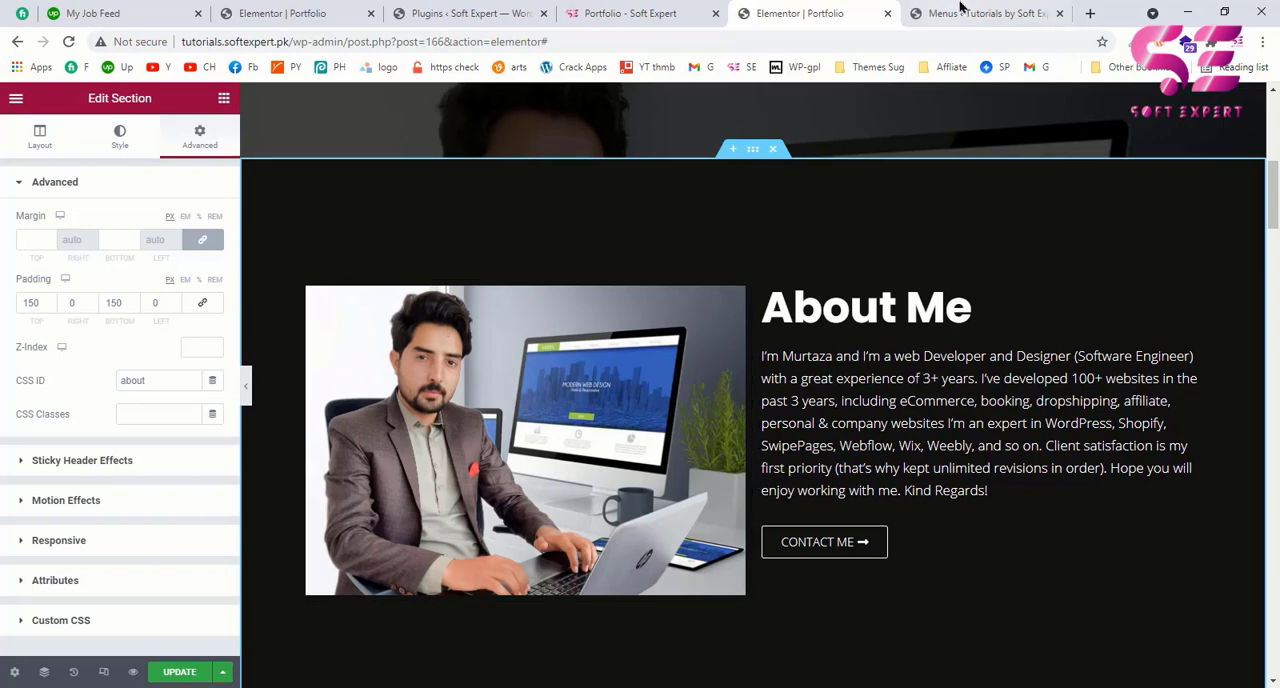
Step: Set the CSS ID of the "What I love to do" section to "services"
{"action": "scroll", "coordinate": [748, 443], "scroll_direction": "down", "scroll_amount": 4}
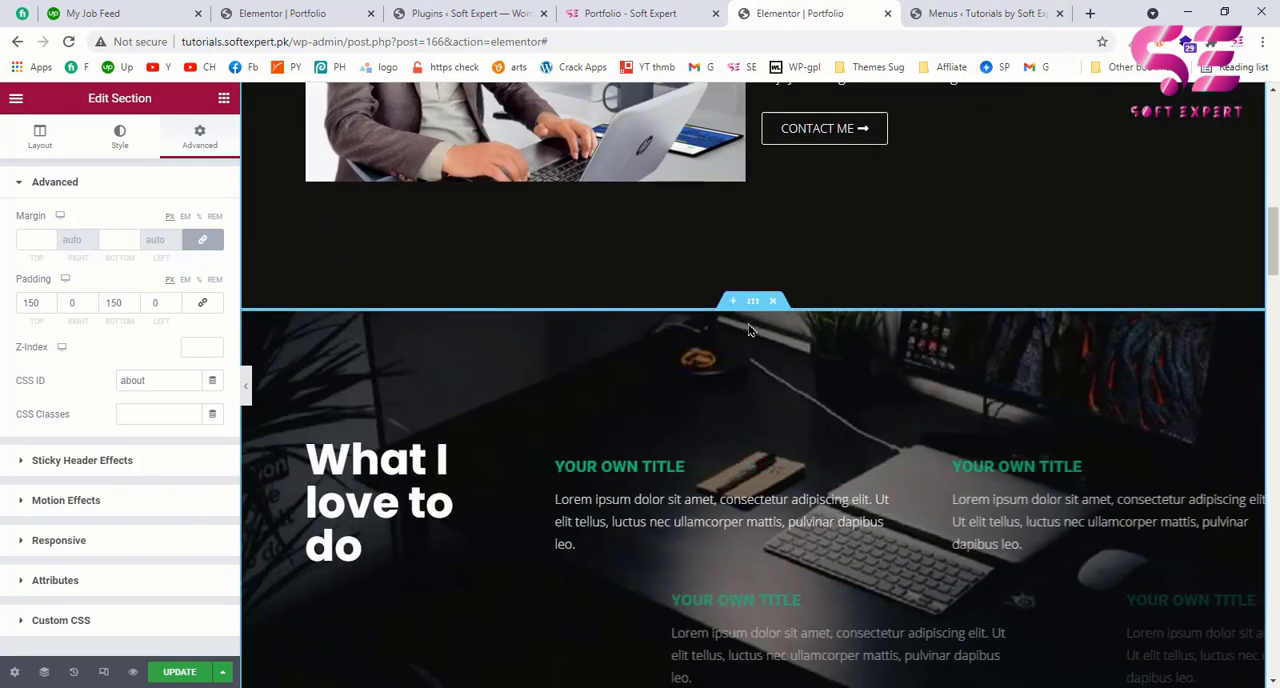
{"action": "left_click", "coordinate": [410, 206]}
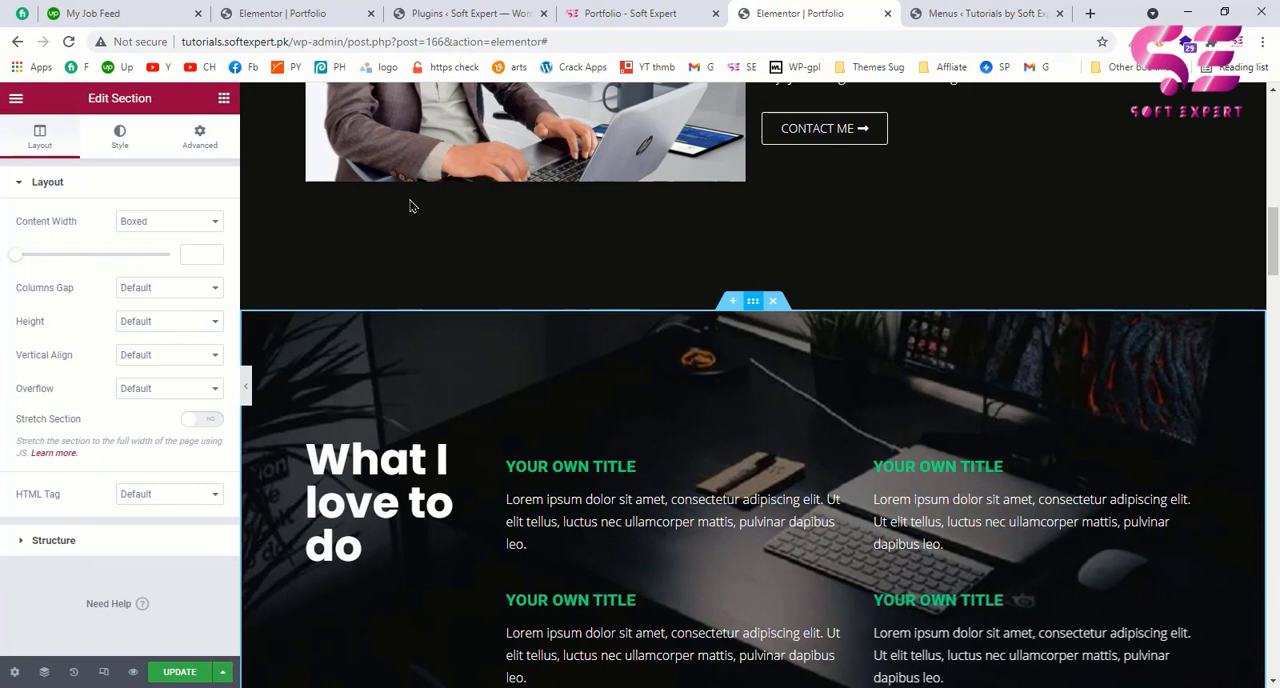
{"action": "left_click", "coordinate": [206, 140]}
{"action": "left_click", "coordinate": [139, 383]}
{"action": "type", "text": "services"}
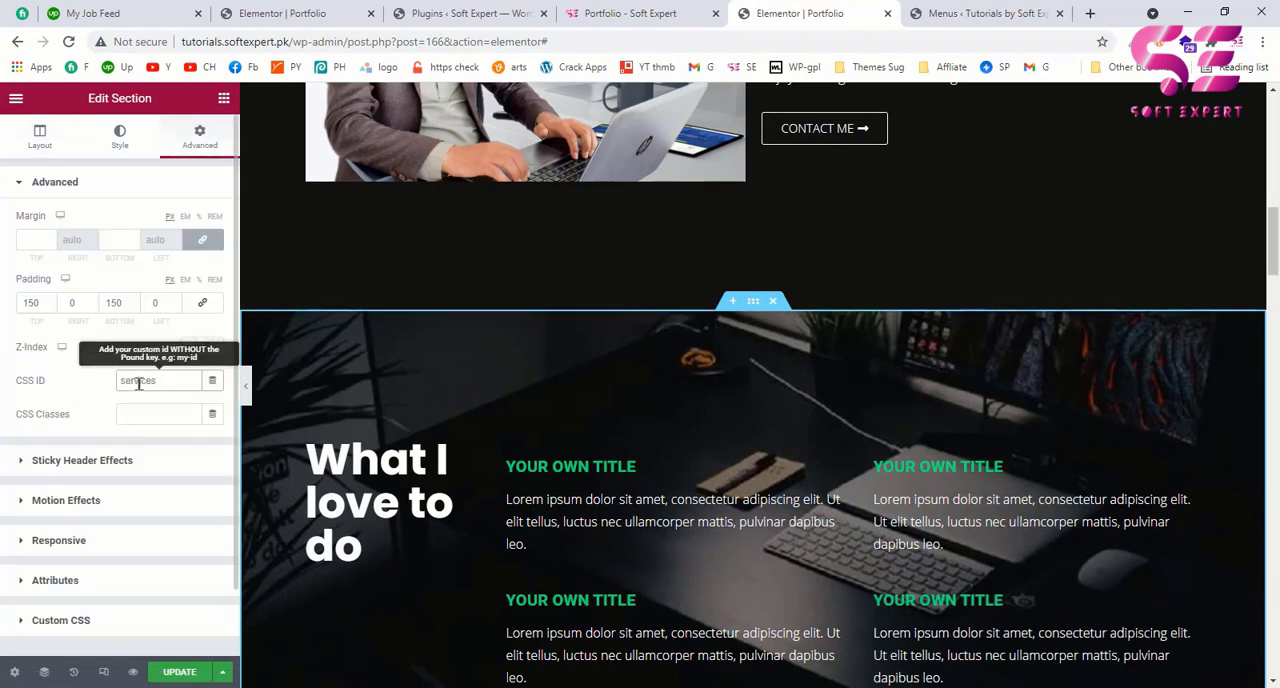
Step: Set the CSS ID of the "Some of my Works" section to "portfolio"
{"action": "scroll", "coordinate": [591, 446], "scroll_direction": "down", "scroll_amount": 5}
{"action": "scroll", "coordinate": [591, 448], "scroll_direction": "down", "scroll_amount": 1}
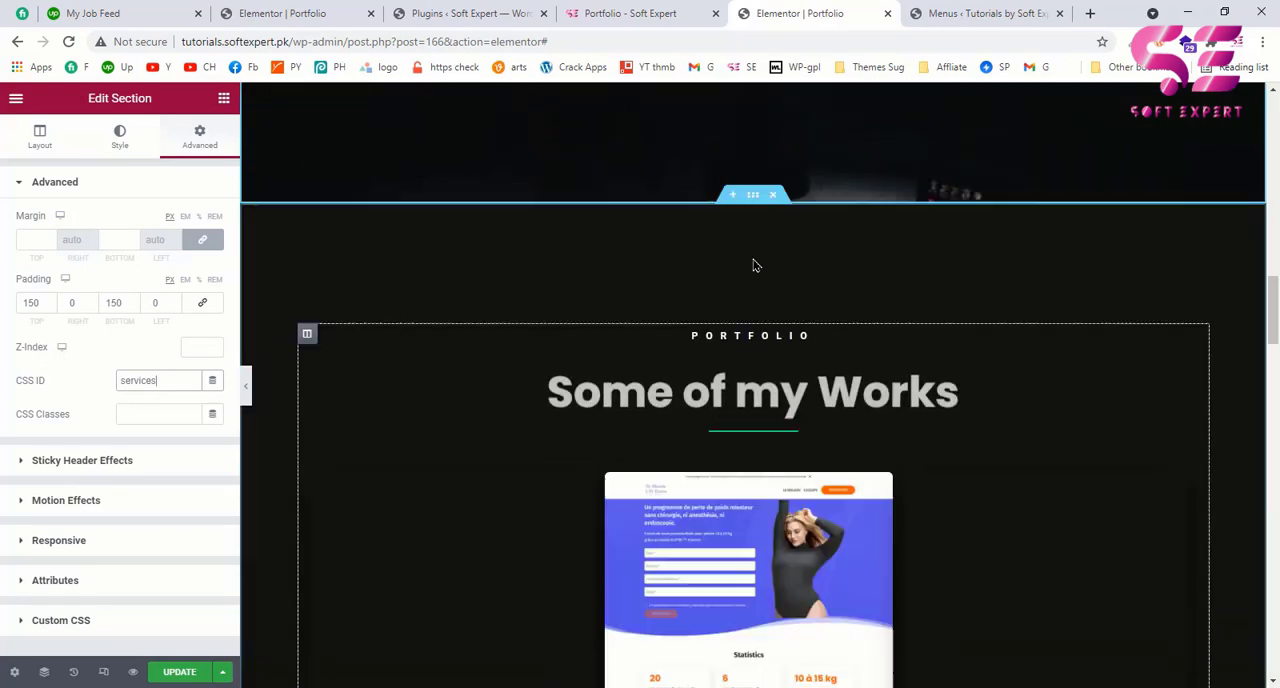
{"action": "left_click", "coordinate": [755, 196]}
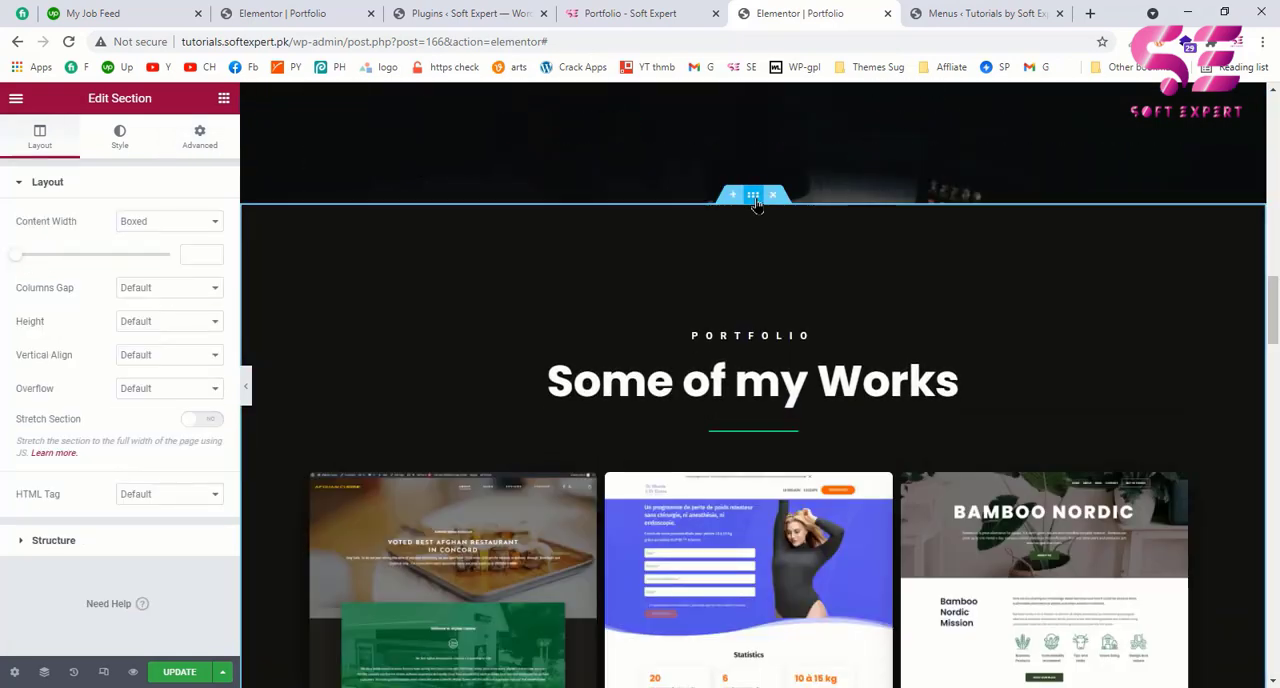
{"action": "left_click", "coordinate": [203, 148]}
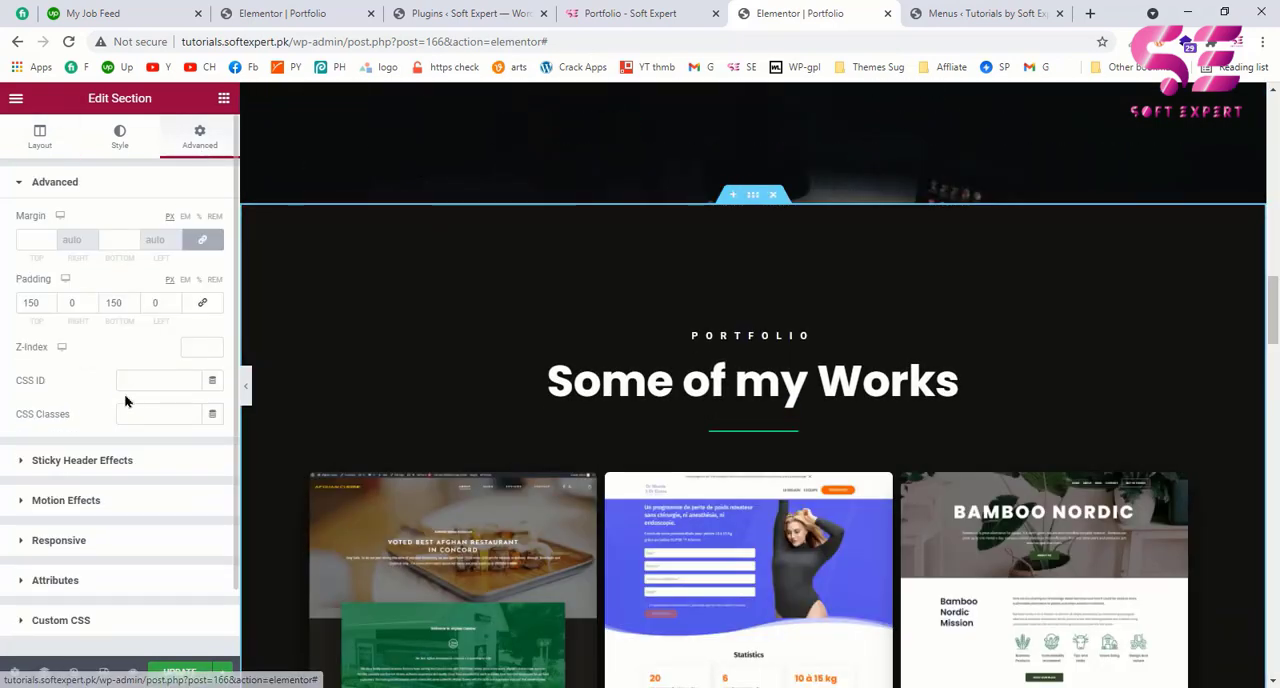
{"action": "left_click", "coordinate": [131, 381]}
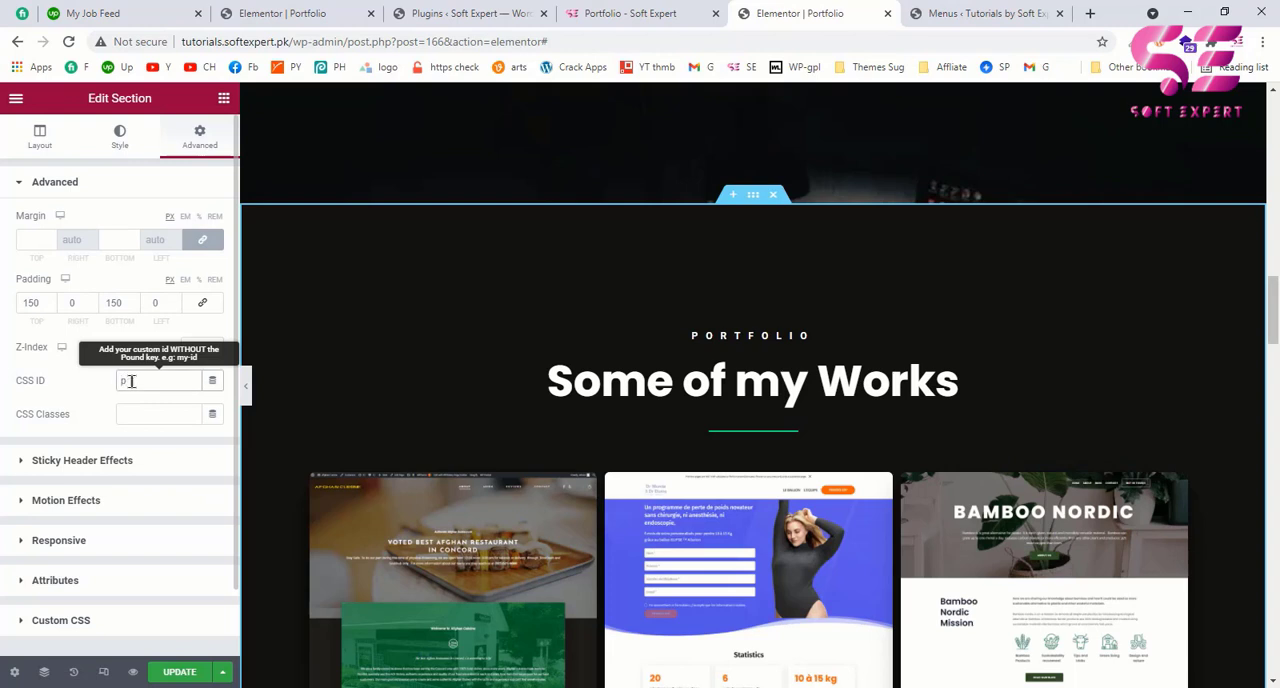
{"action": "type", "text": "portfolio"}
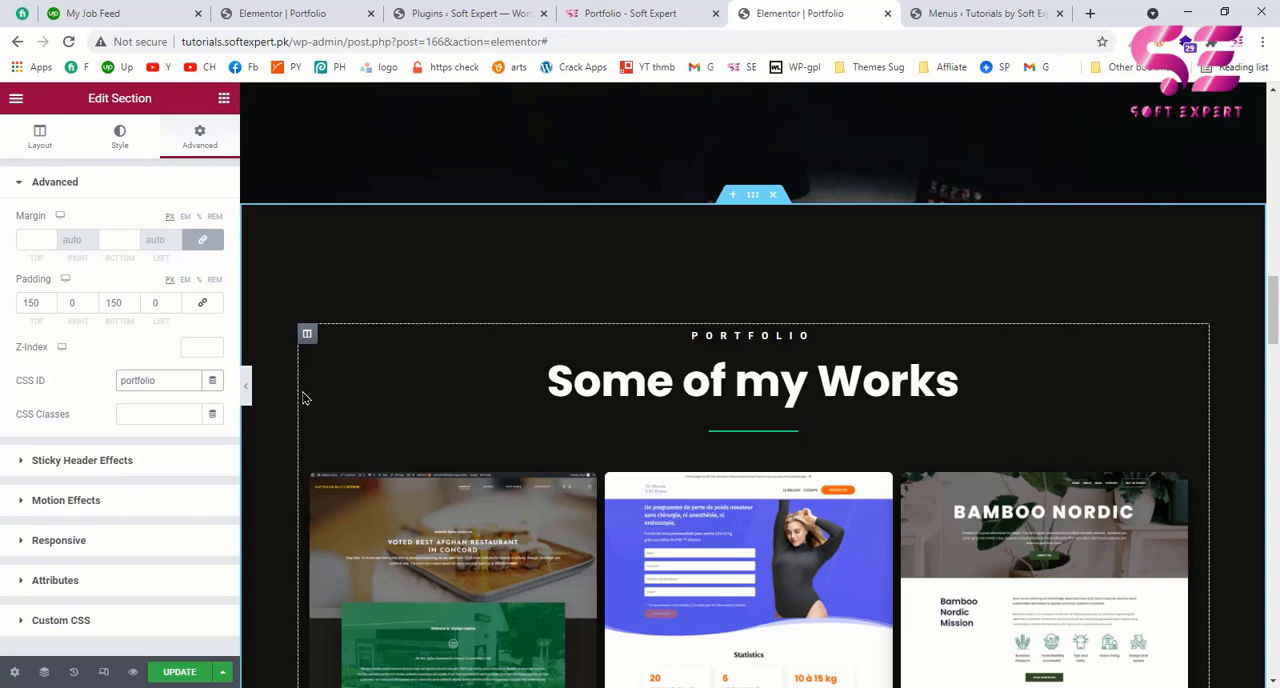
Step: Set the CSS ID of the "What my Clients say" reviews section to "testimonial"
{"action": "scroll", "coordinate": [697, 350], "scroll_direction": "down", "scroll_amount": 15}
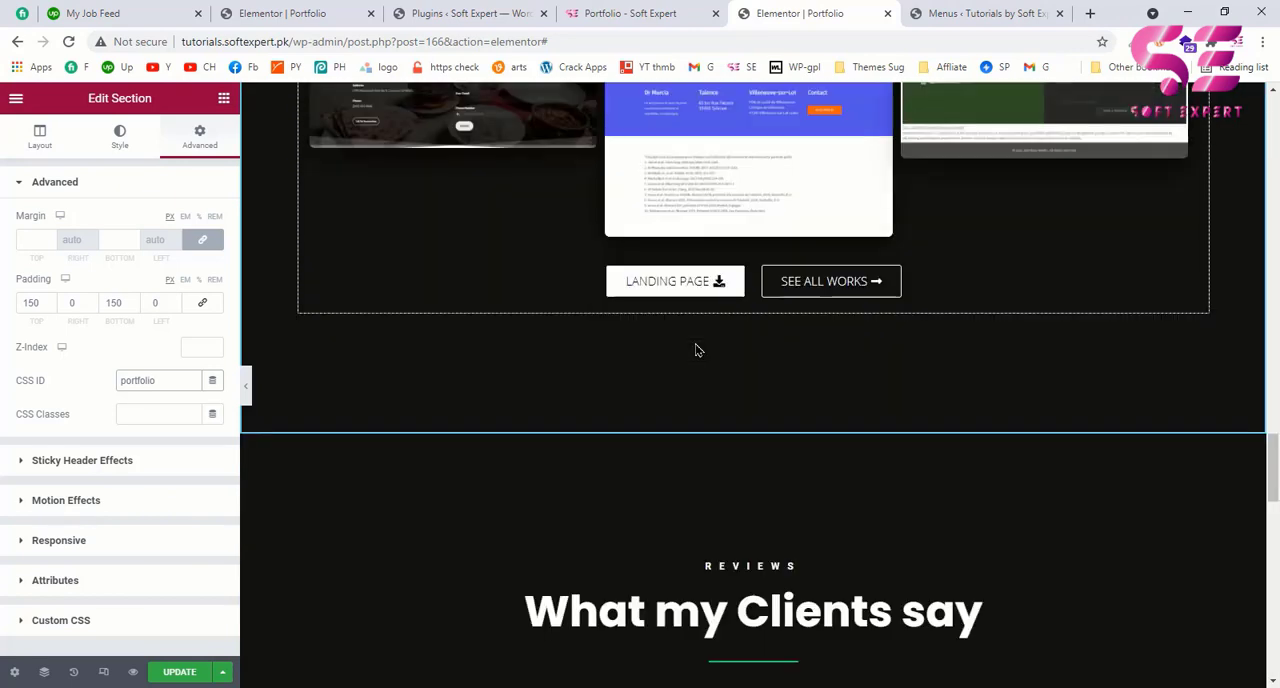
{"action": "scroll", "coordinate": [697, 350], "scroll_direction": "down", "scroll_amount": 1}
{"action": "left_click", "coordinate": [752, 316]}
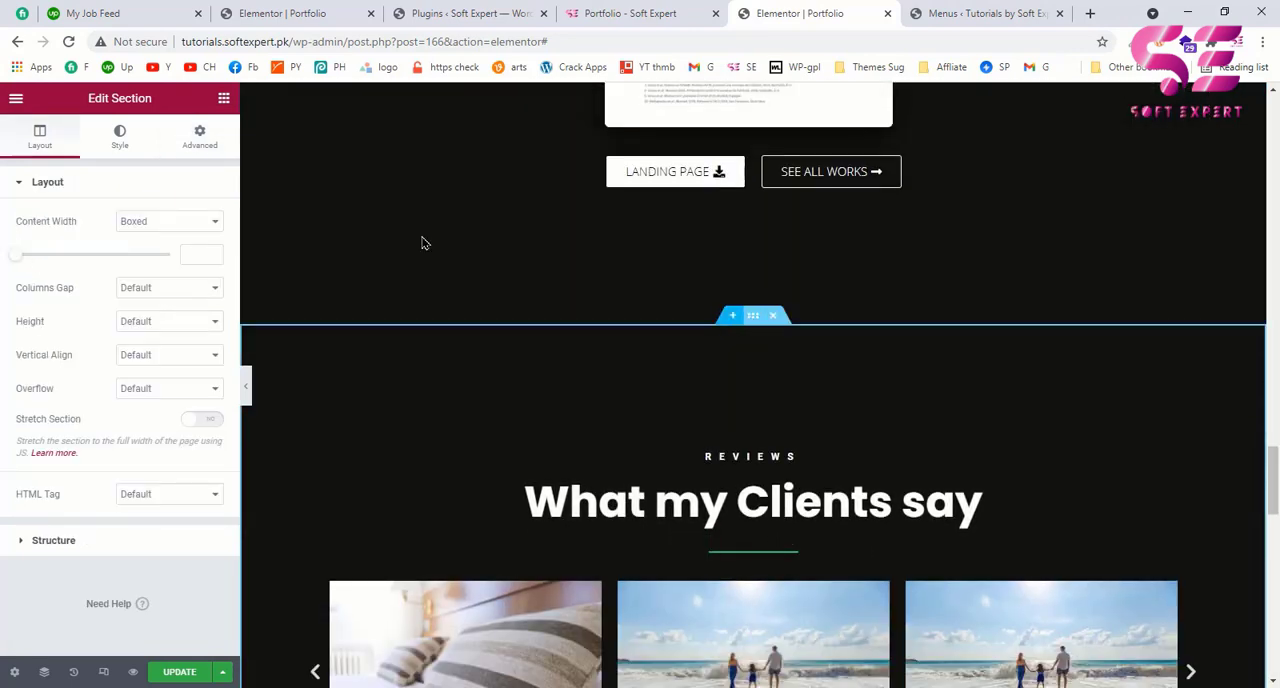
{"action": "left_click", "coordinate": [199, 152]}
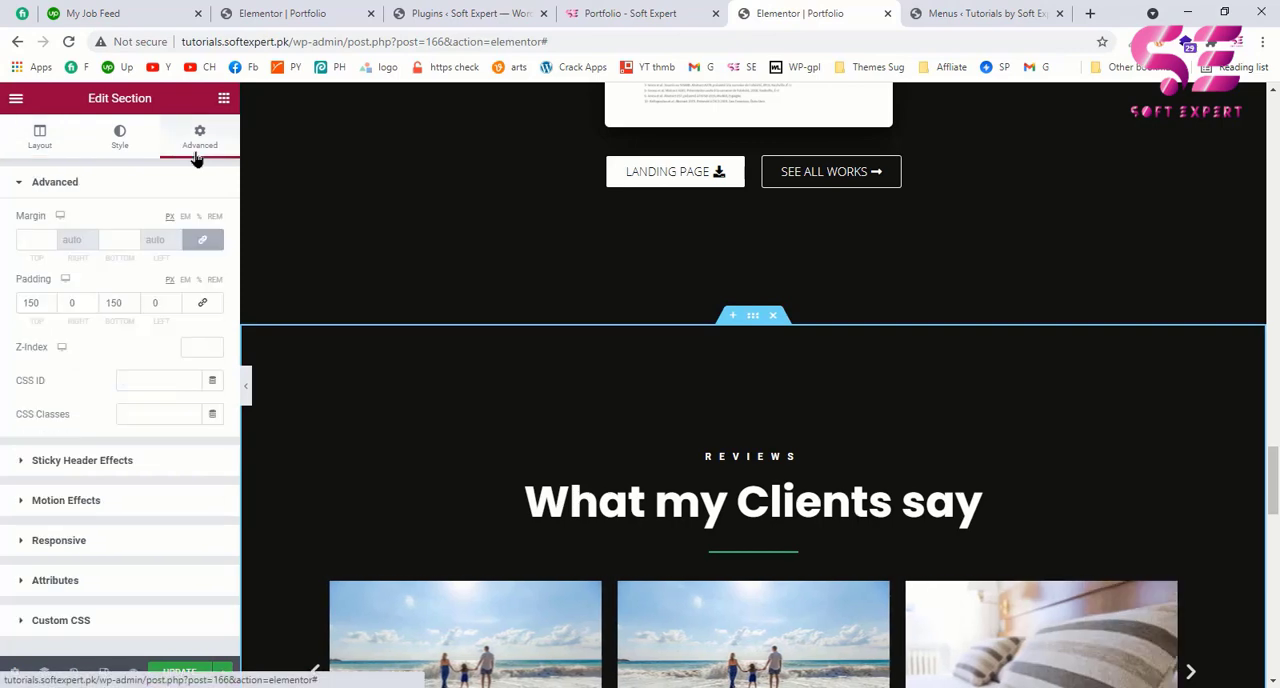
{"action": "left_click", "coordinate": [142, 386]}
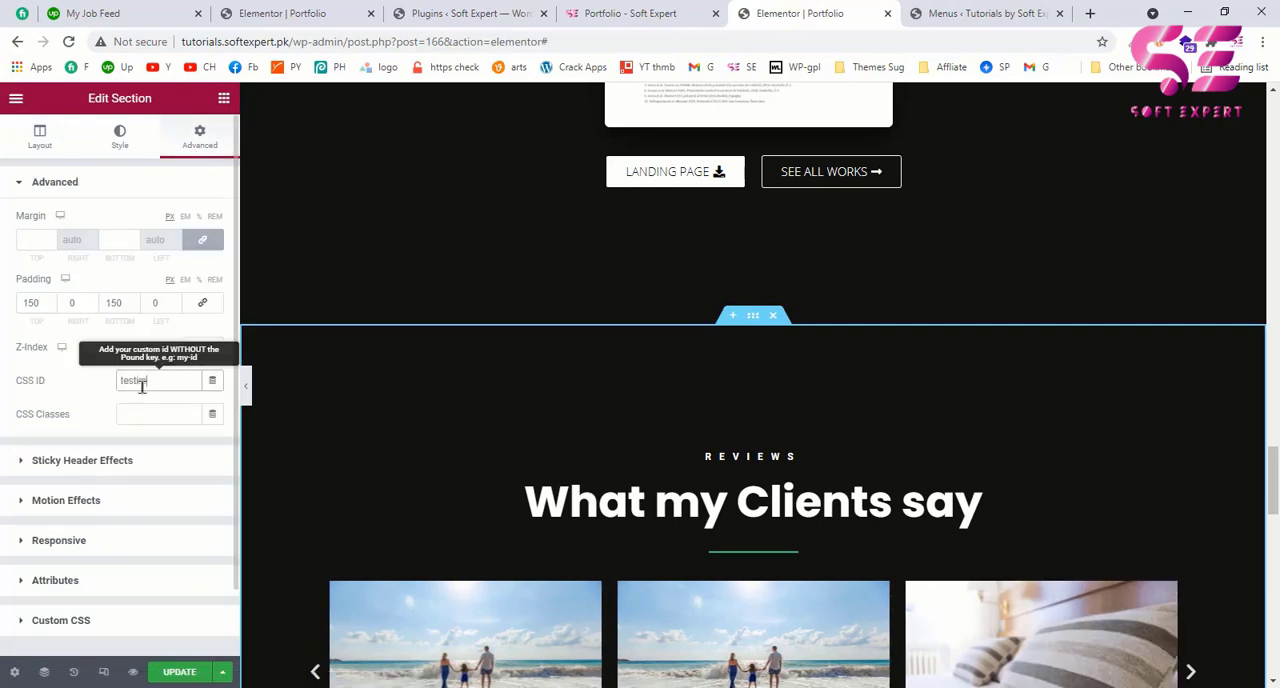
Step: Set the CSS ID of the "Let's Create Your Website" section to "contact" and update the page
{"action": "scroll", "coordinate": [300, 397], "scroll_direction": "down", "scroll_amount": 10}
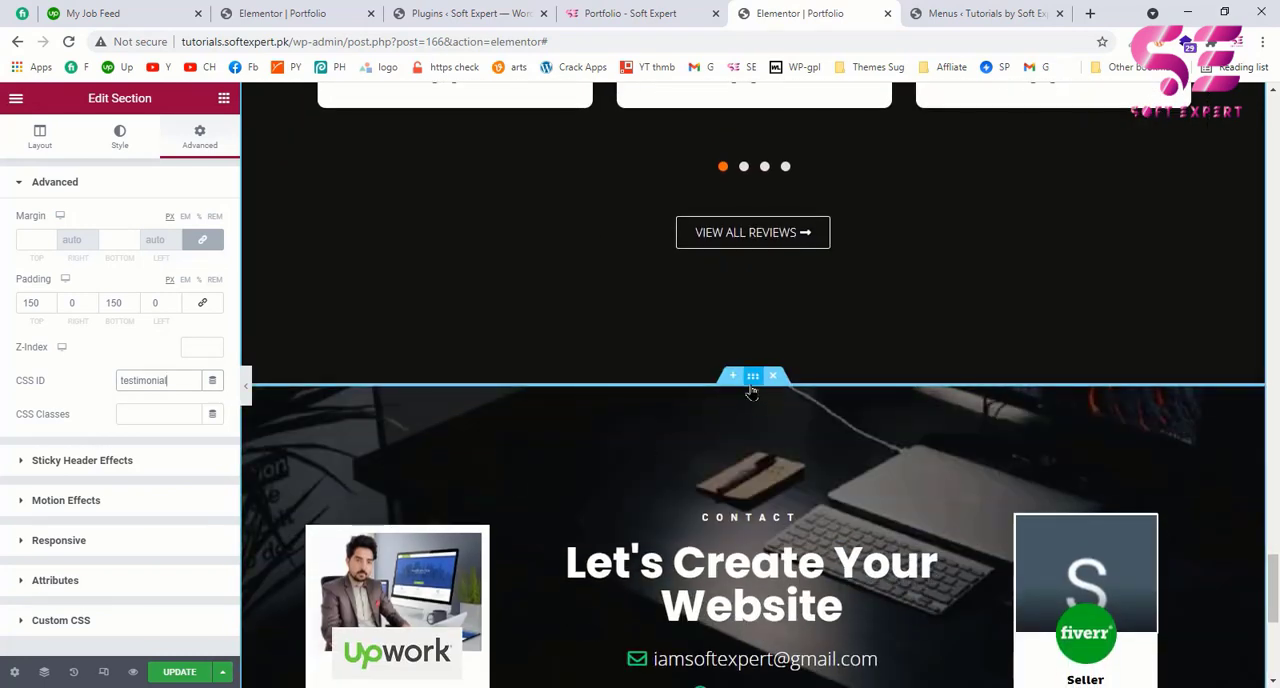
{"action": "left_click", "coordinate": [752, 376]}
{"action": "left_click", "coordinate": [200, 145]}
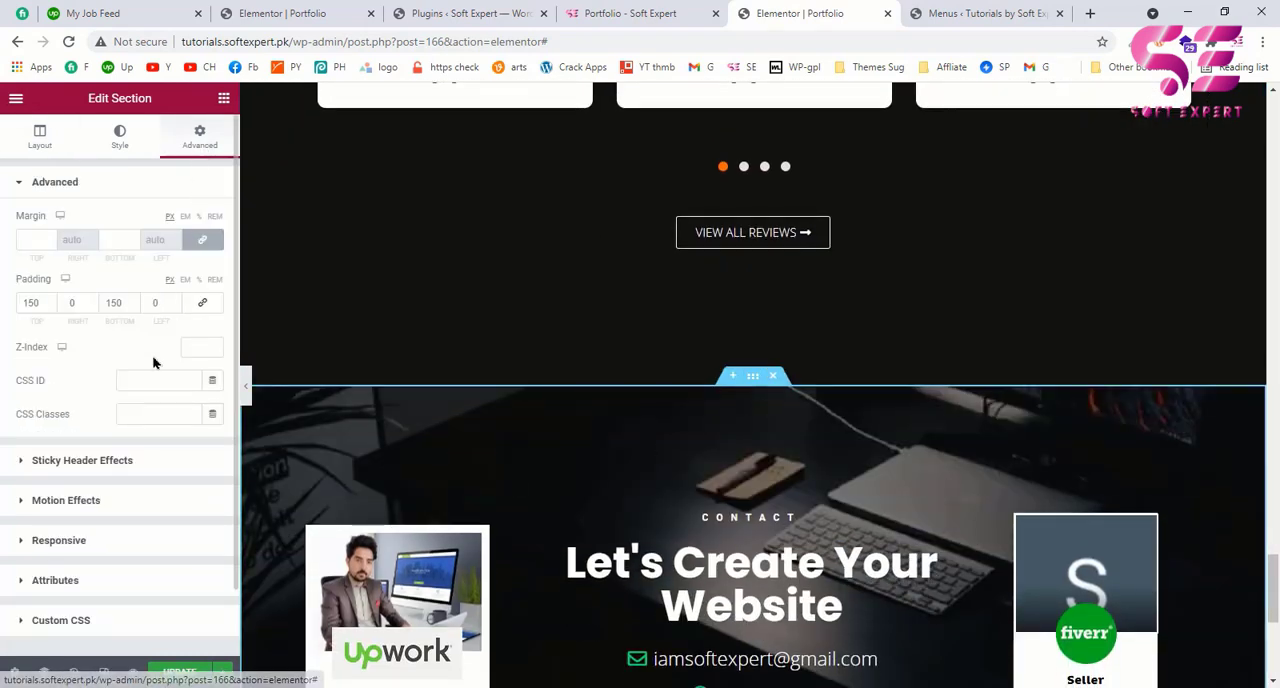
{"action": "left_click", "coordinate": [139, 380]}
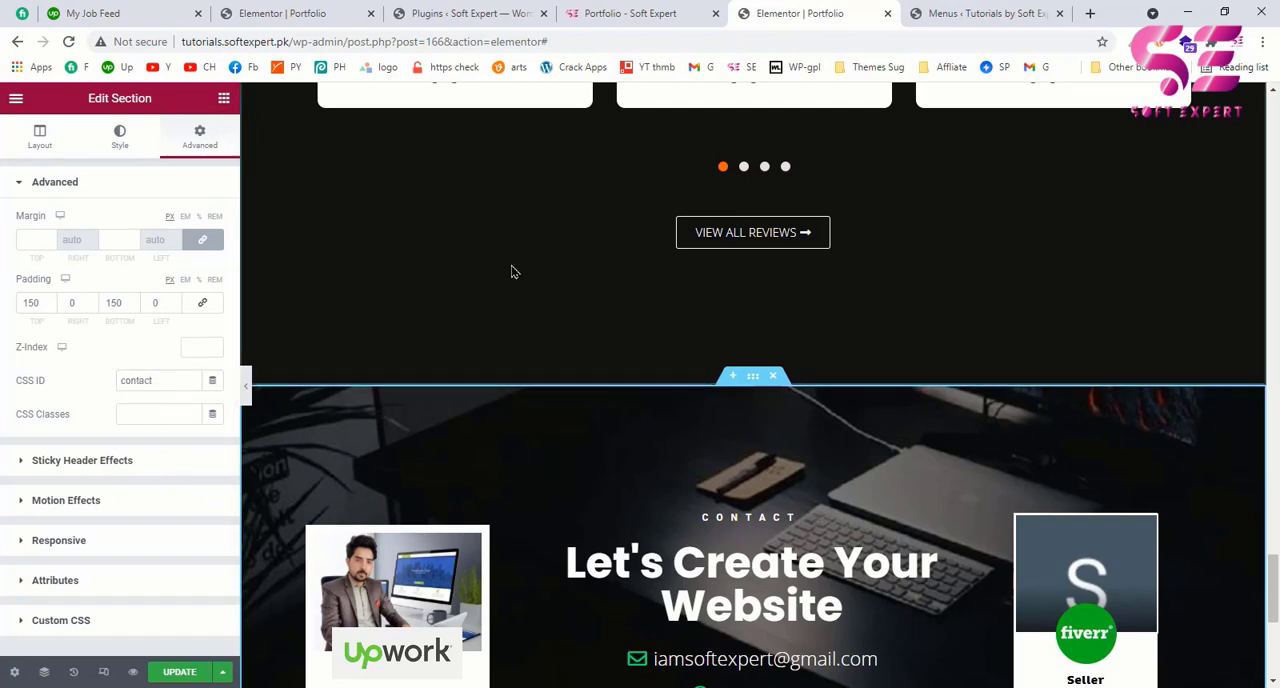
{"action": "left_click", "coordinate": [983, 10]}
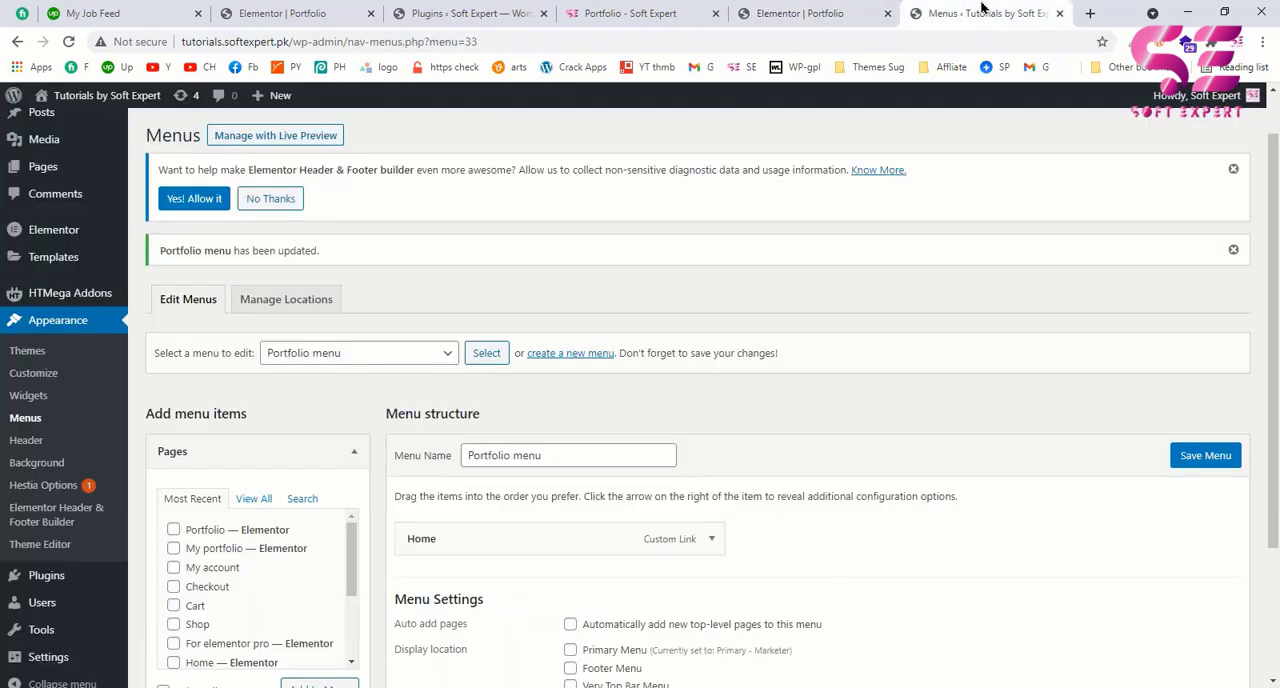
{"action": "left_click", "coordinate": [826, 8]}
{"action": "left_click", "coordinate": [172, 673]}
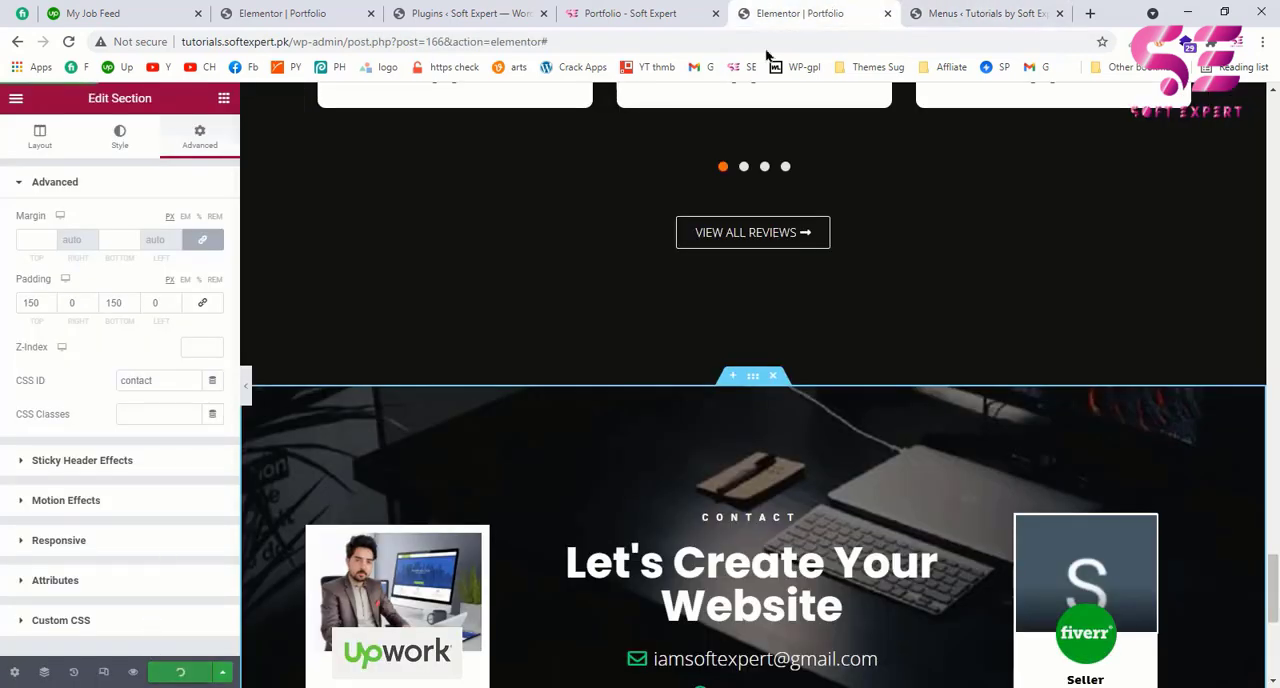
Step: Add a custom link with the URL "#about" and the text "About" to the Portfolio menu in the WordPress dashboard
{"action": "left_click", "coordinate": [957, 8]}
{"action": "scroll", "coordinate": [300, 487], "scroll_direction": "down", "scroll_amount": 2}
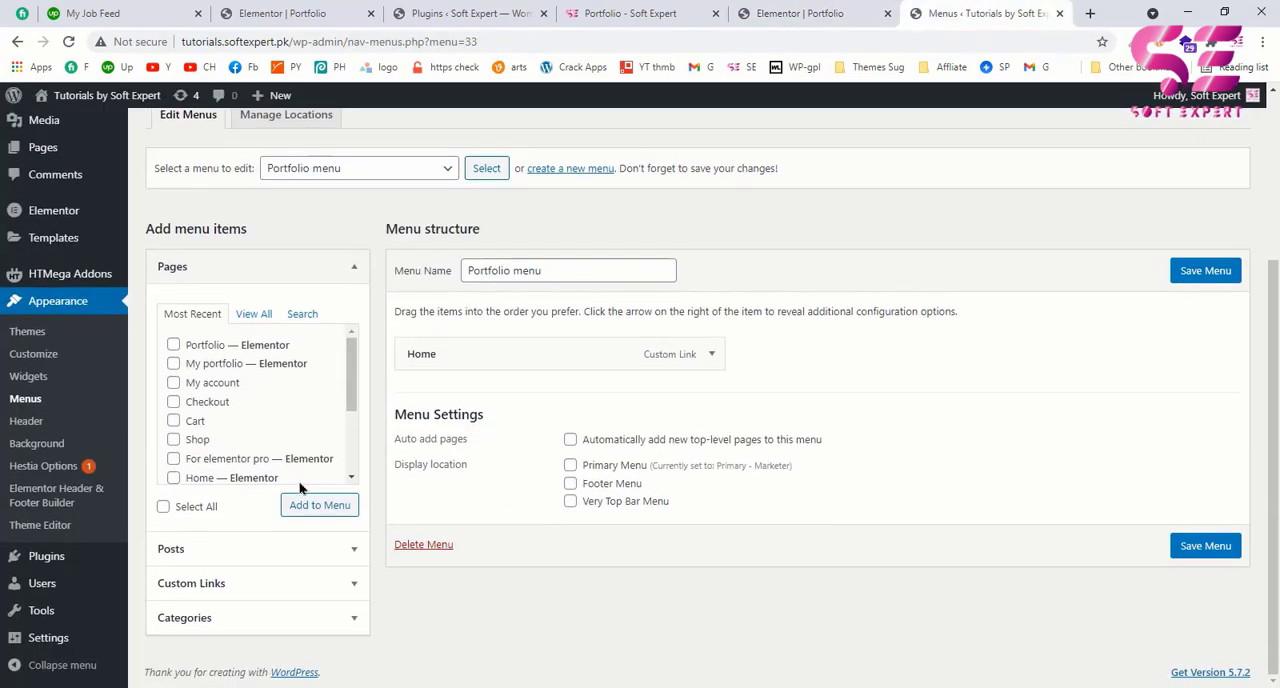
{"action": "left_click", "coordinate": [208, 578]}
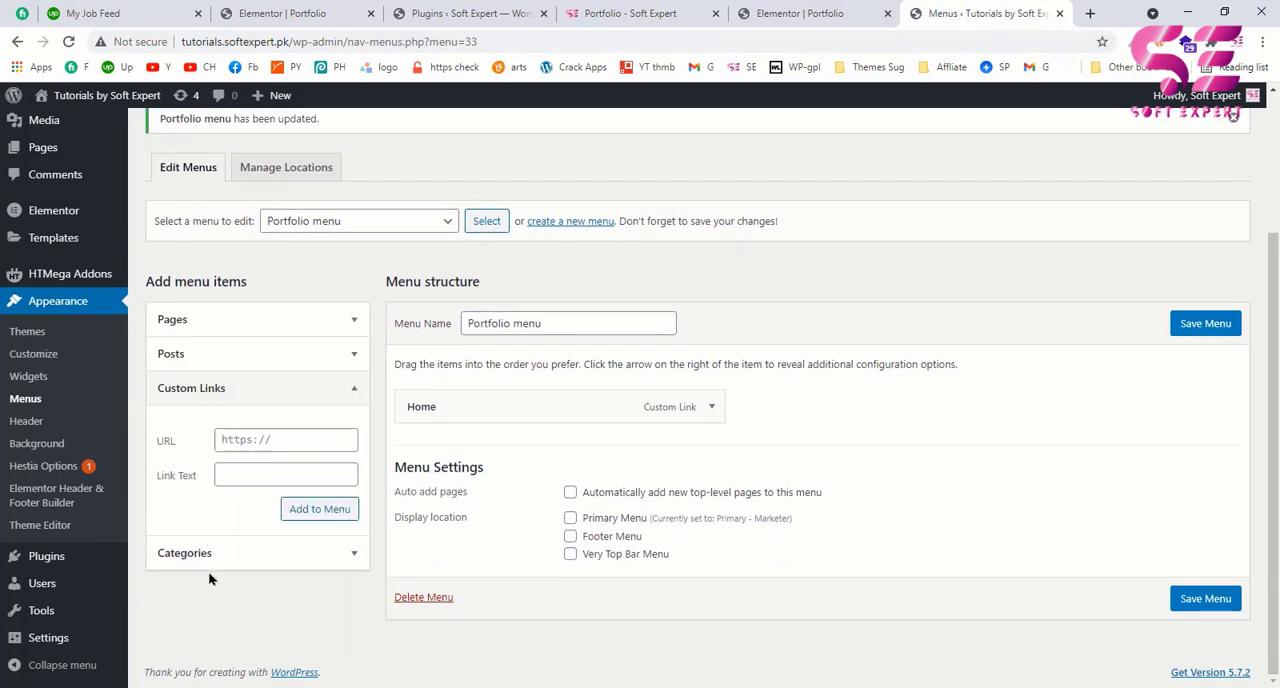
{"action": "left_click", "coordinate": [244, 438]}
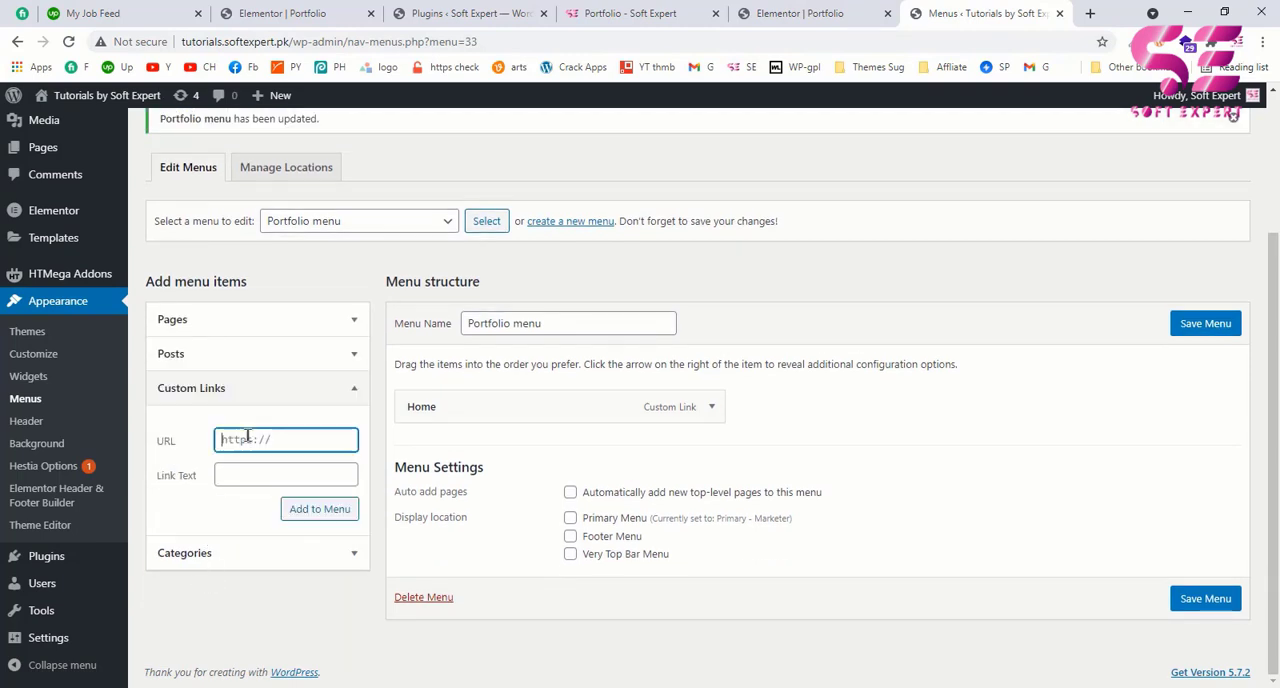
{"action": "key", "text": "Tab"}
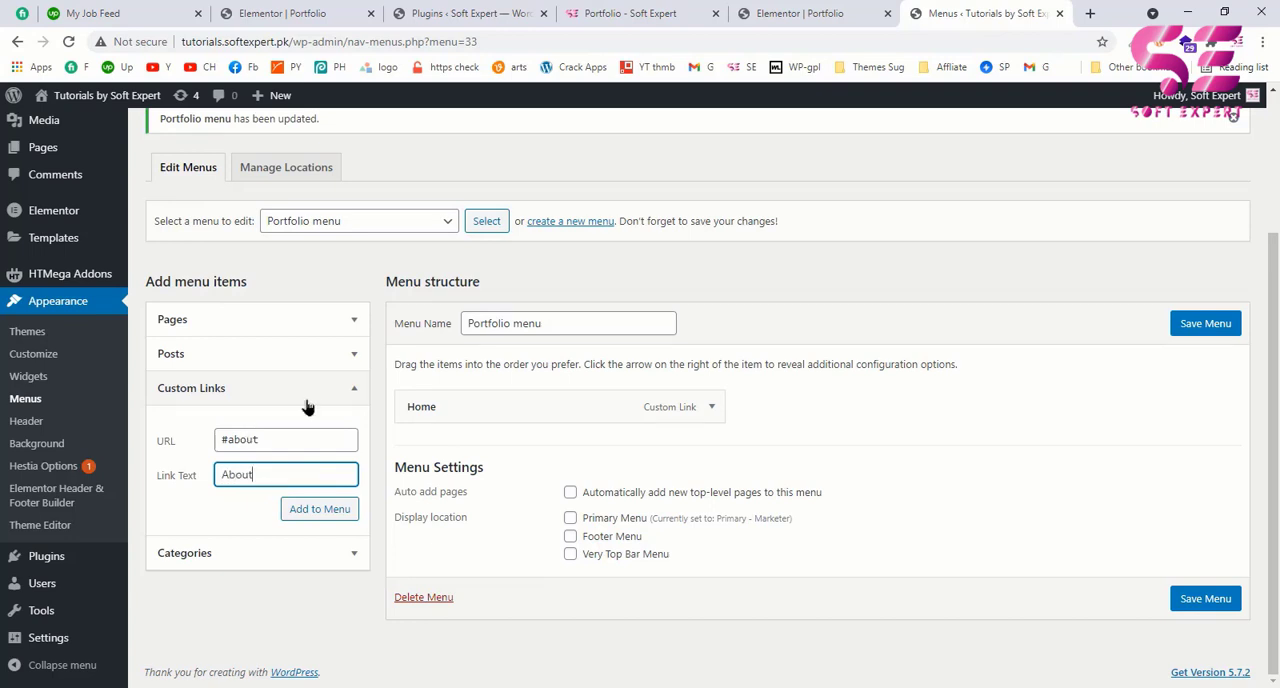
{"action": "left_click", "coordinate": [320, 509]}
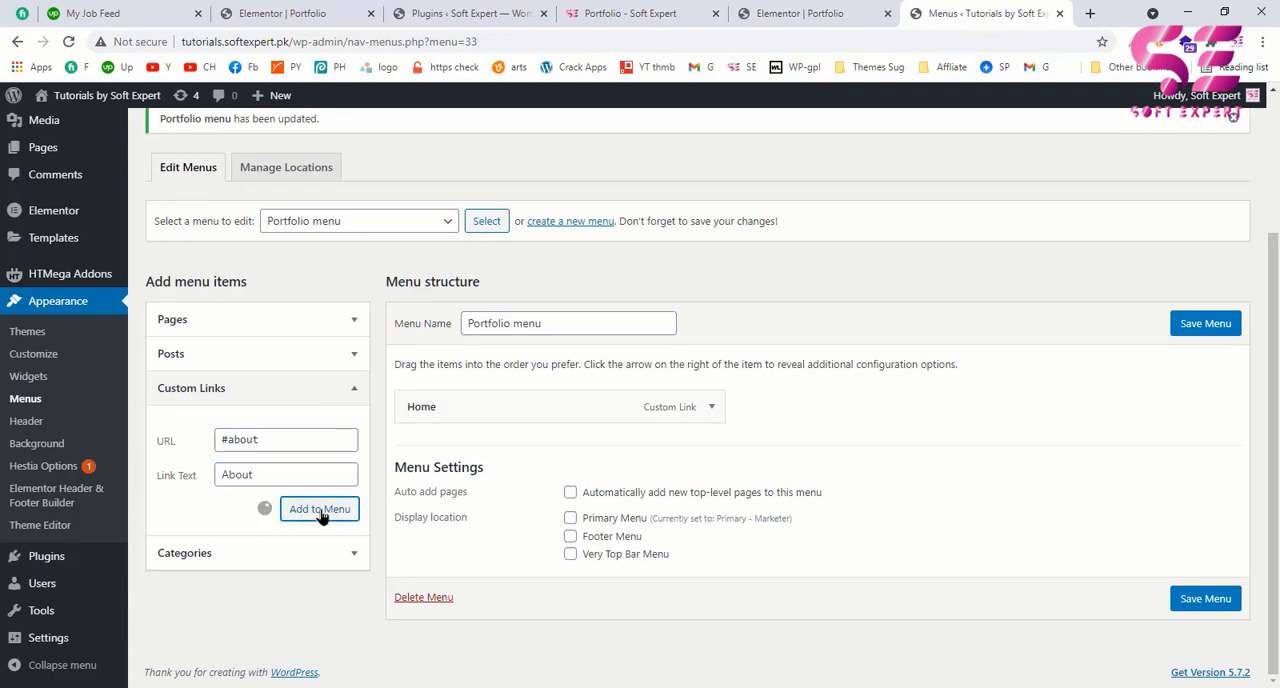
Step: Add a custom link with the URL "#services" and the text "Services" to the Portfolio menu
{"action": "left_click", "coordinate": [249, 440]}
{"action": "type", "text": "#services"}
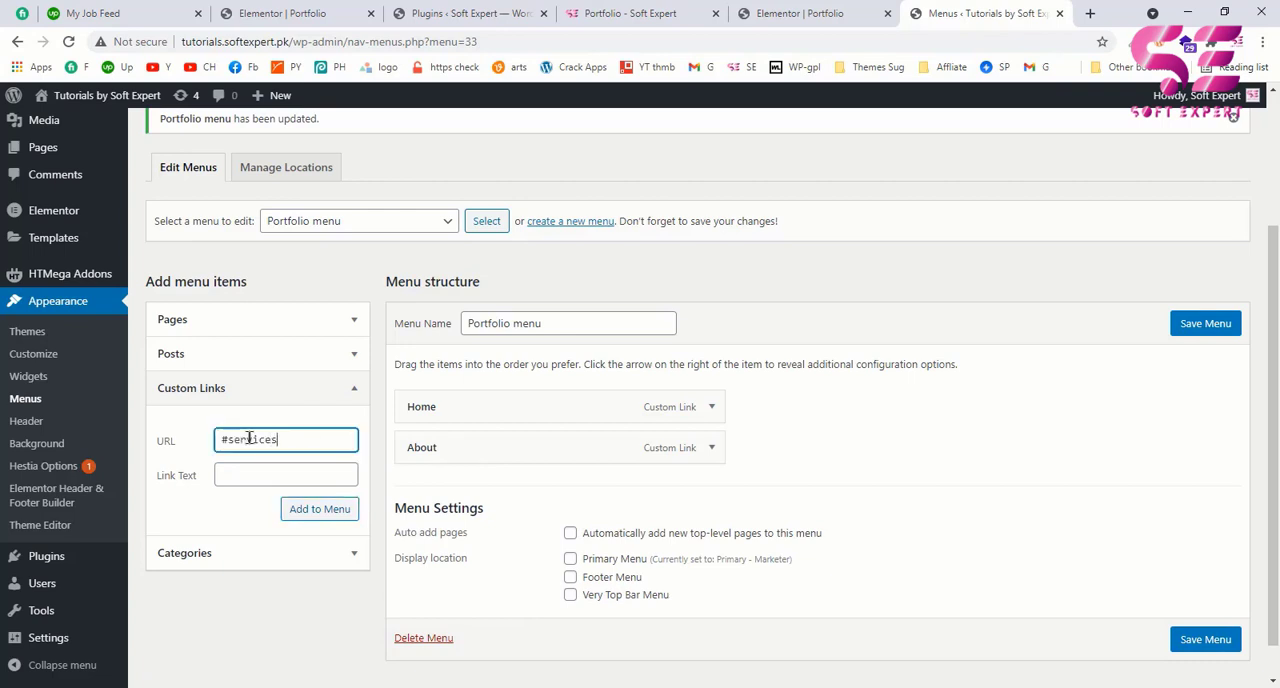
{"action": "key", "text": "Tab"}
{"action": "type", "text": "SErv"}
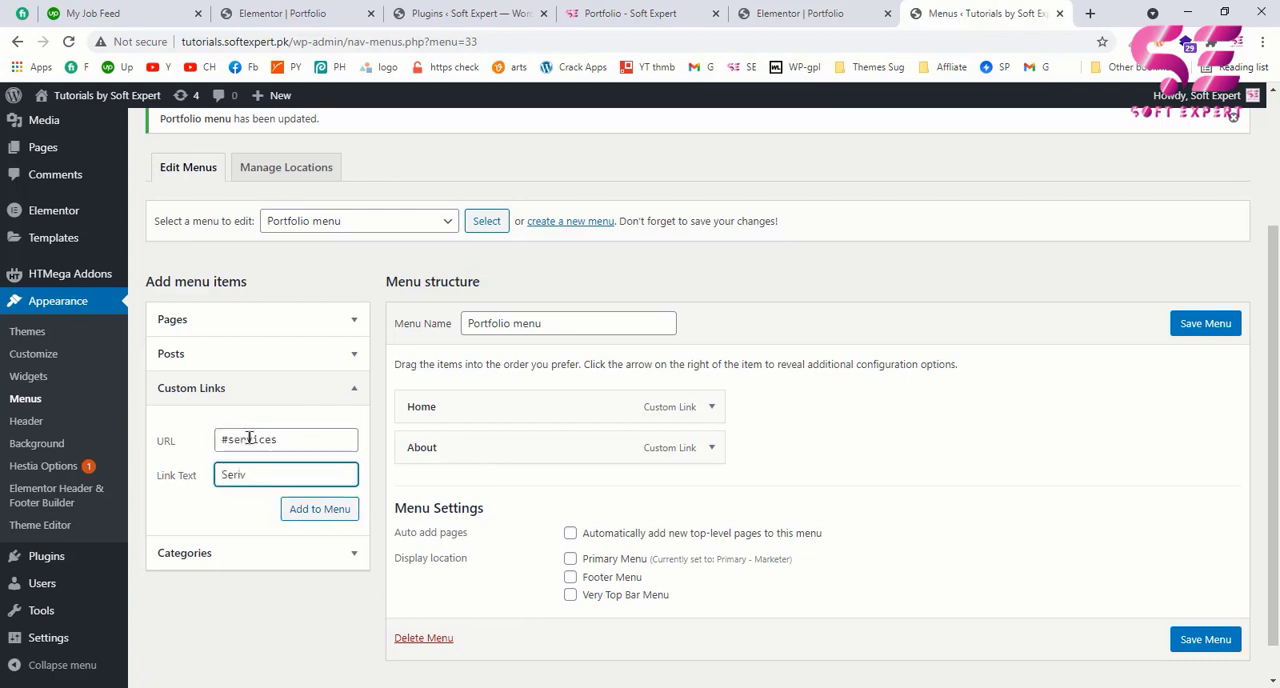
{"action": "left_click", "coordinate": [308, 512]}
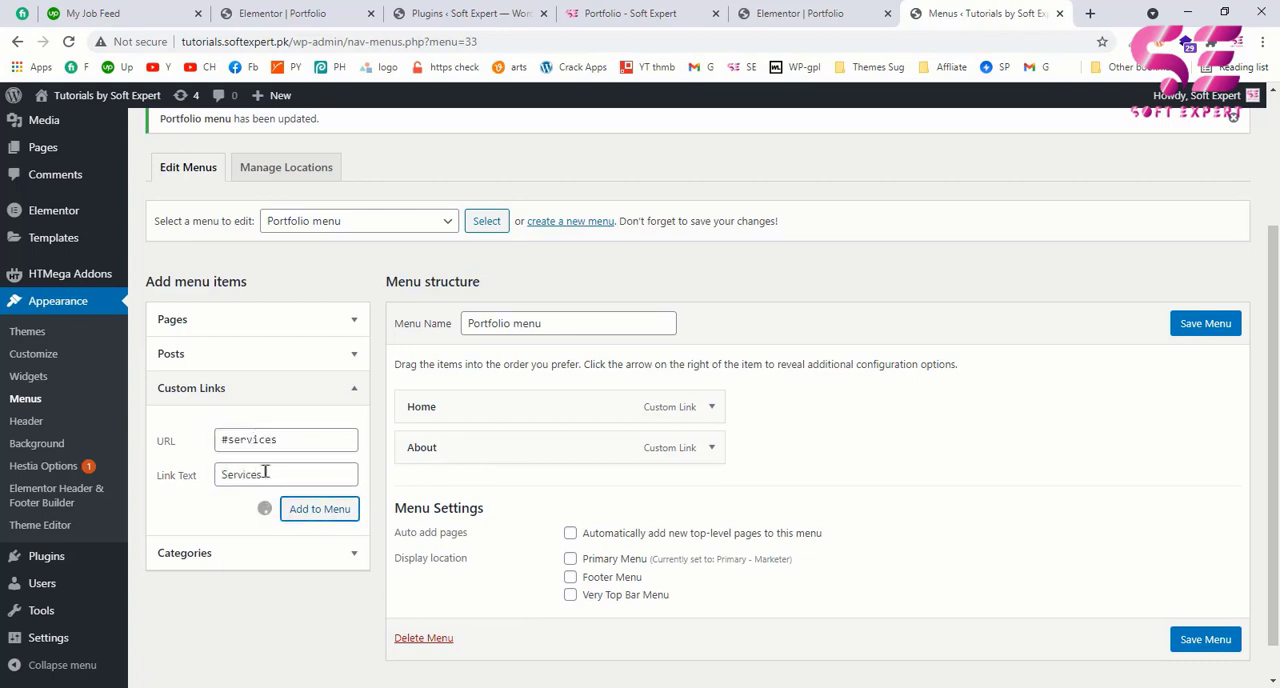
Step: Add a custom link with the URL "#porfolio" and the text "Portfolio" to the Portfolio menu
{"action": "left_click", "coordinate": [256, 442]}
{"action": "type", "text": "#porfol"}
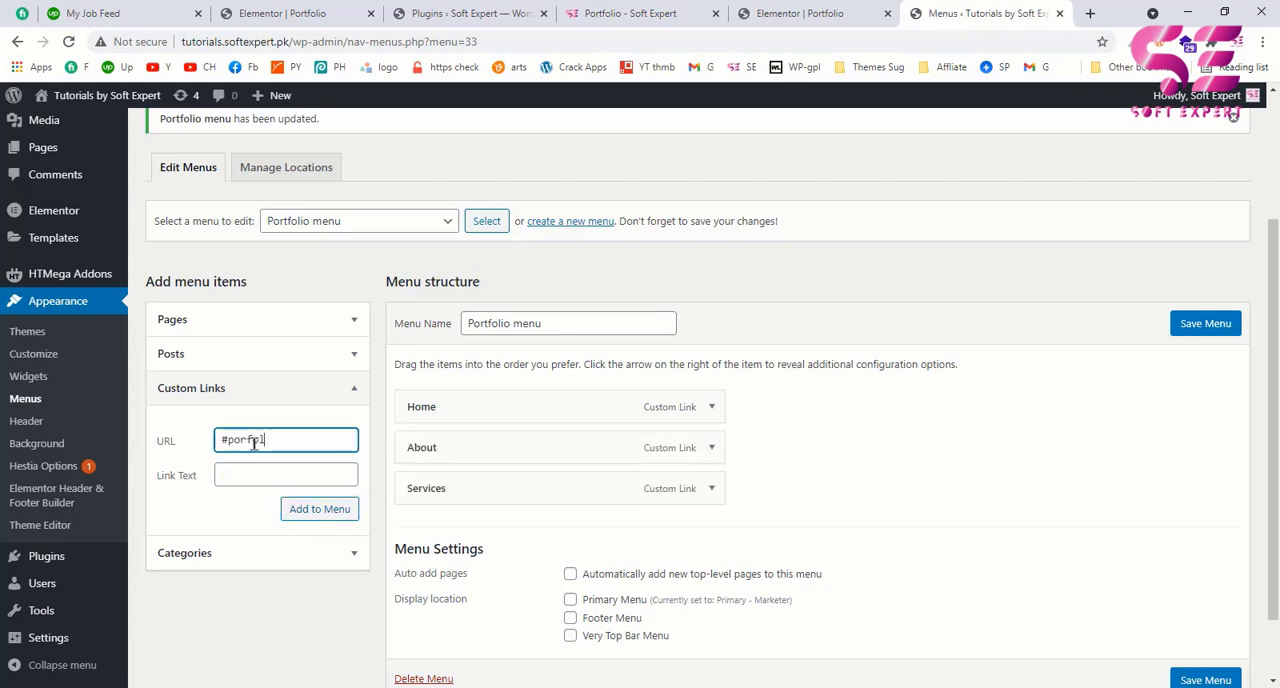
{"action": "type", "text": "io"}
{"action": "key", "text": "Tab"}
{"action": "type", "text": "Portfolio"}
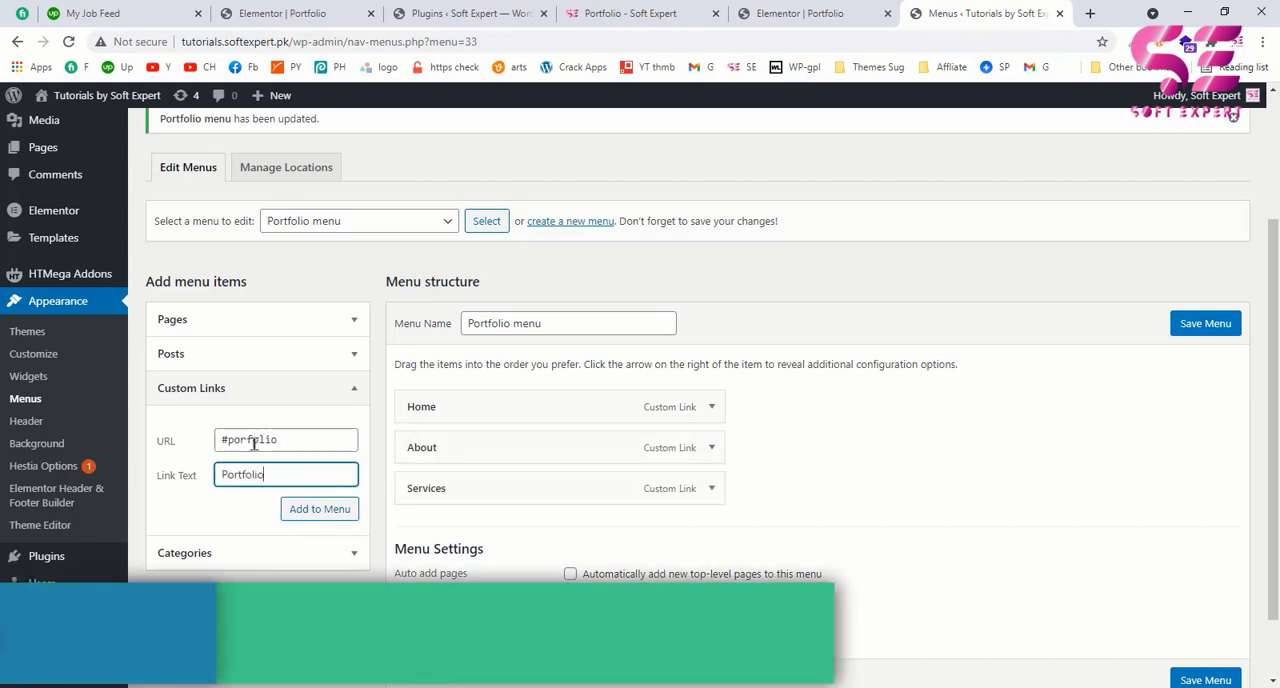
{"action": "key", "text": "Return"}
Step: Add a custom link with the URL "#testimonial" and the text "Testimonial" to the Portfolio menu
{"action": "left_click", "coordinate": [256, 440]}
{"action": "type", "text": "#testimonial"}
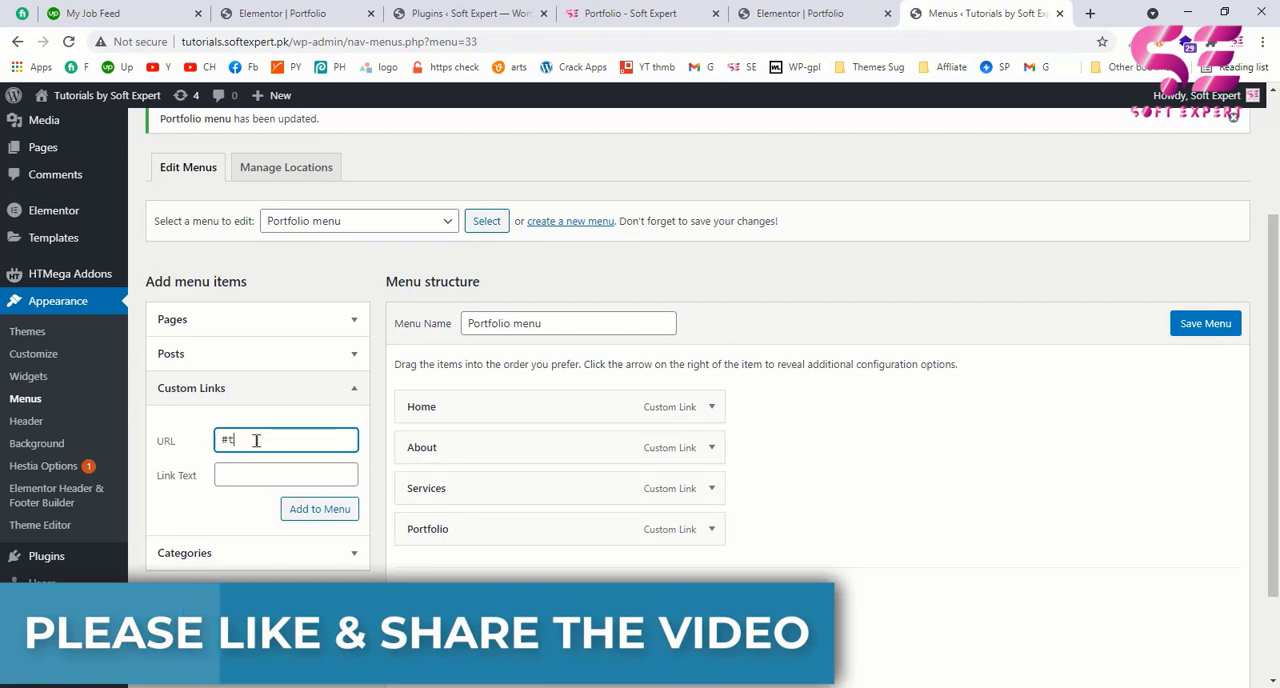
{"action": "left_click", "coordinate": [286, 482]}
{"action": "type", "text": "Testimonial"}
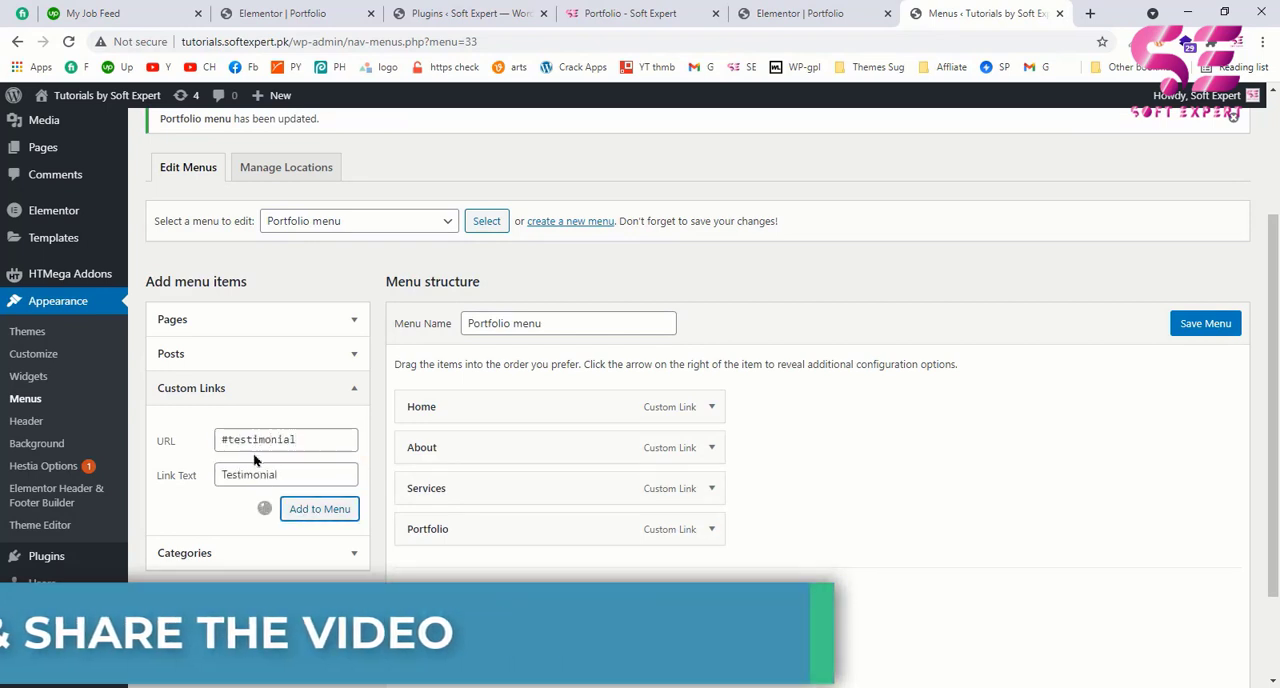
{"action": "key", "text": "Return"}
Step: Add a custom link with the URL "#contact" and the text "Contact" to the Portfolio menu and save the menu
{"action": "left_click", "coordinate": [253, 445]}
{"action": "type", "text": "#"}
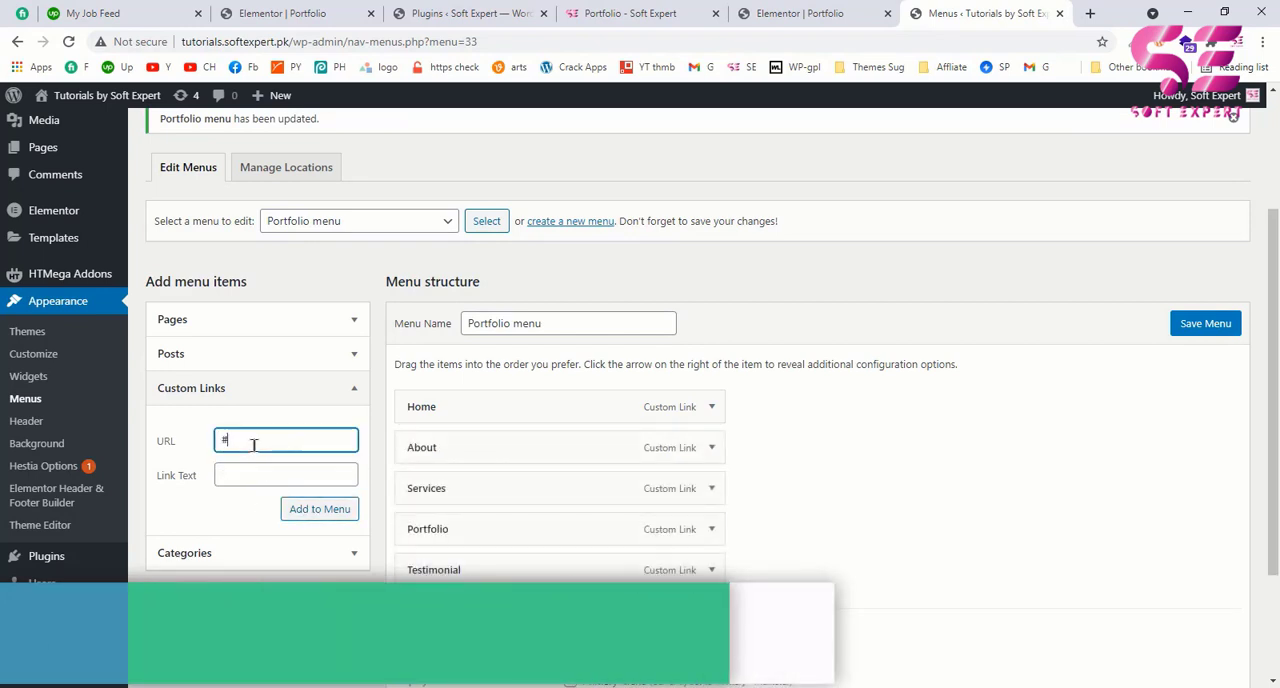
{"action": "type", "text": "contect"}
{"action": "key", "text": "Tab"}
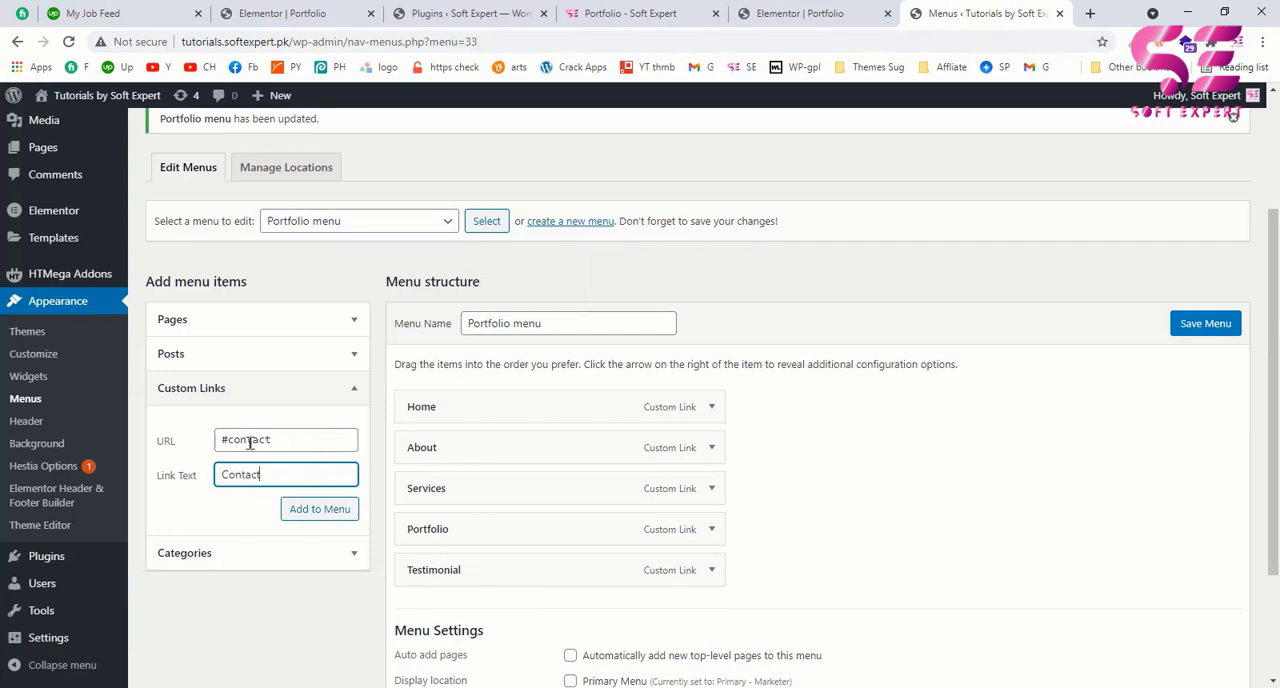
{"action": "type", "text": "Contact"}
{"action": "left_click", "coordinate": [318, 509]}
{"action": "scroll", "coordinate": [620, 517], "scroll_direction": "down", "scroll_amount": 2}
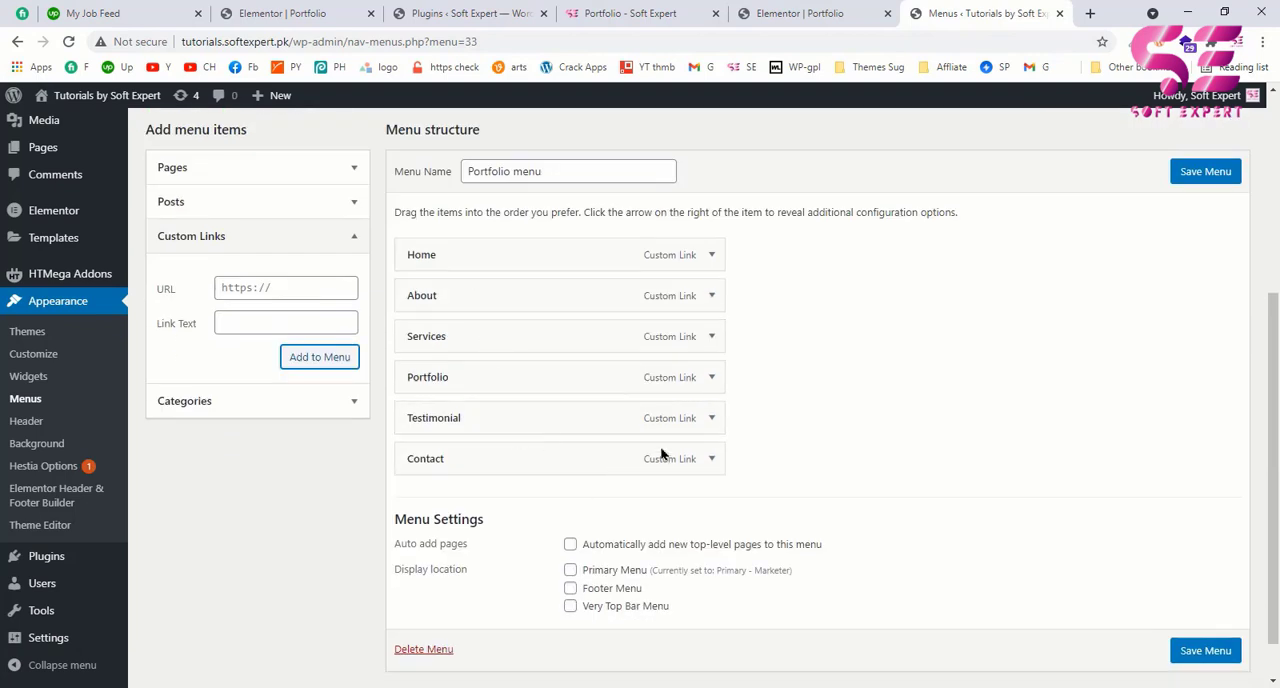
{"action": "left_click", "coordinate": [1205, 650]}
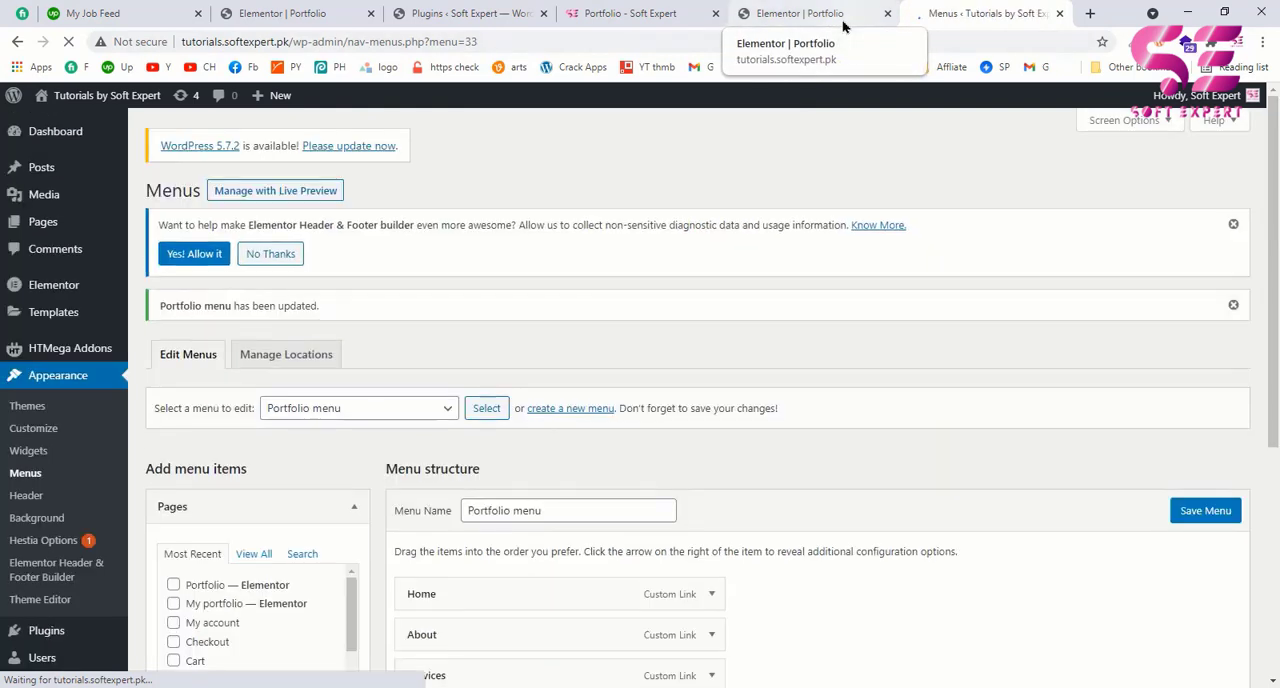
Step: Reload the portfolio page in the Elementor editor and compare its header menu with the example page
{"action": "left_click", "coordinate": [841, 24]}
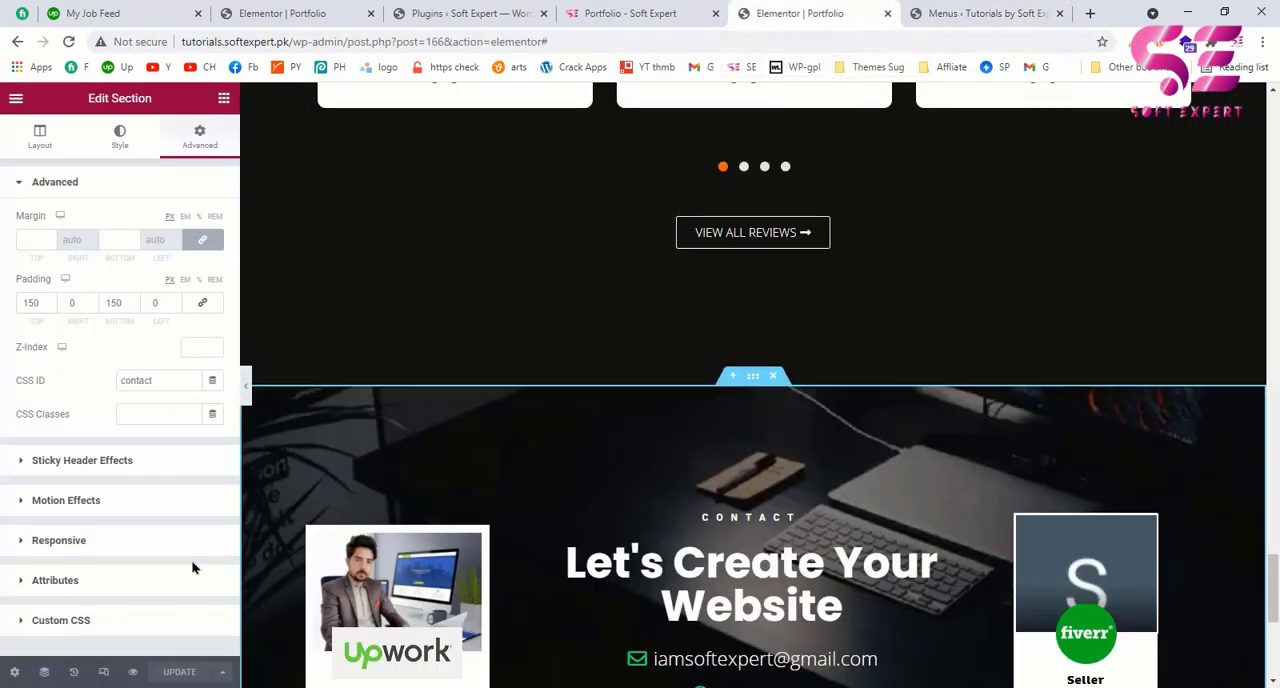
{"action": "left_click", "coordinate": [68, 41]}
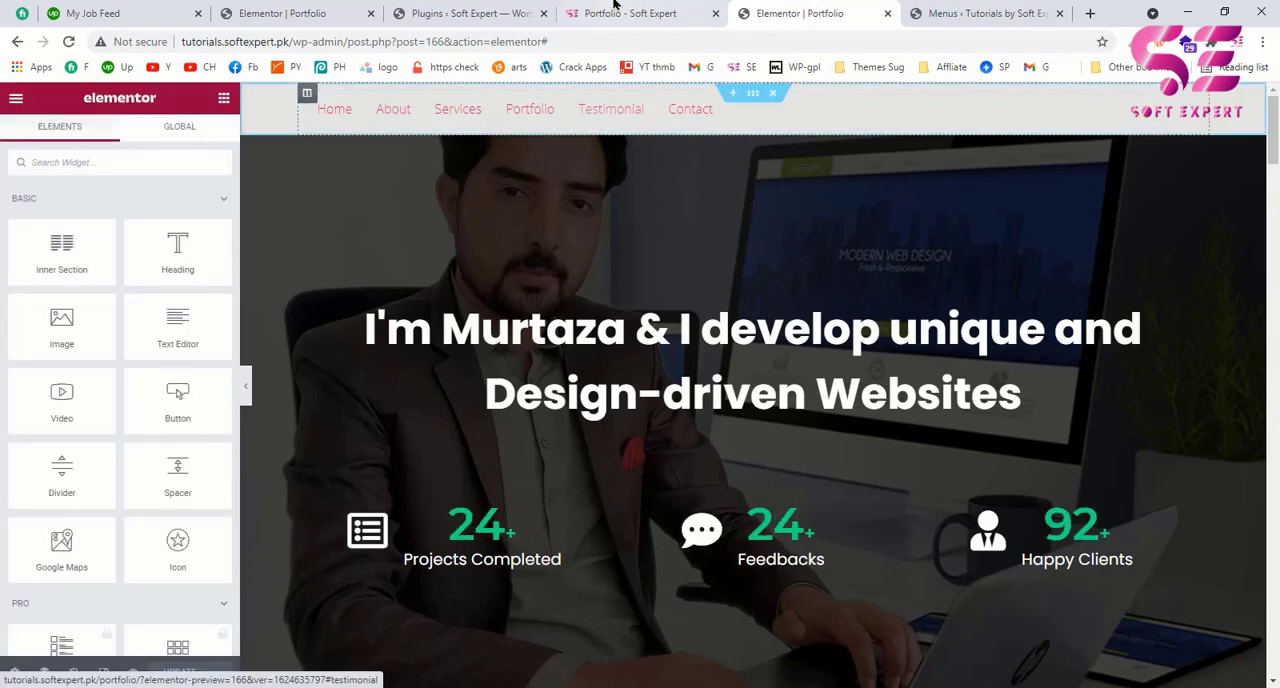
{"action": "key", "text": "ctrl+shift+Tab"}
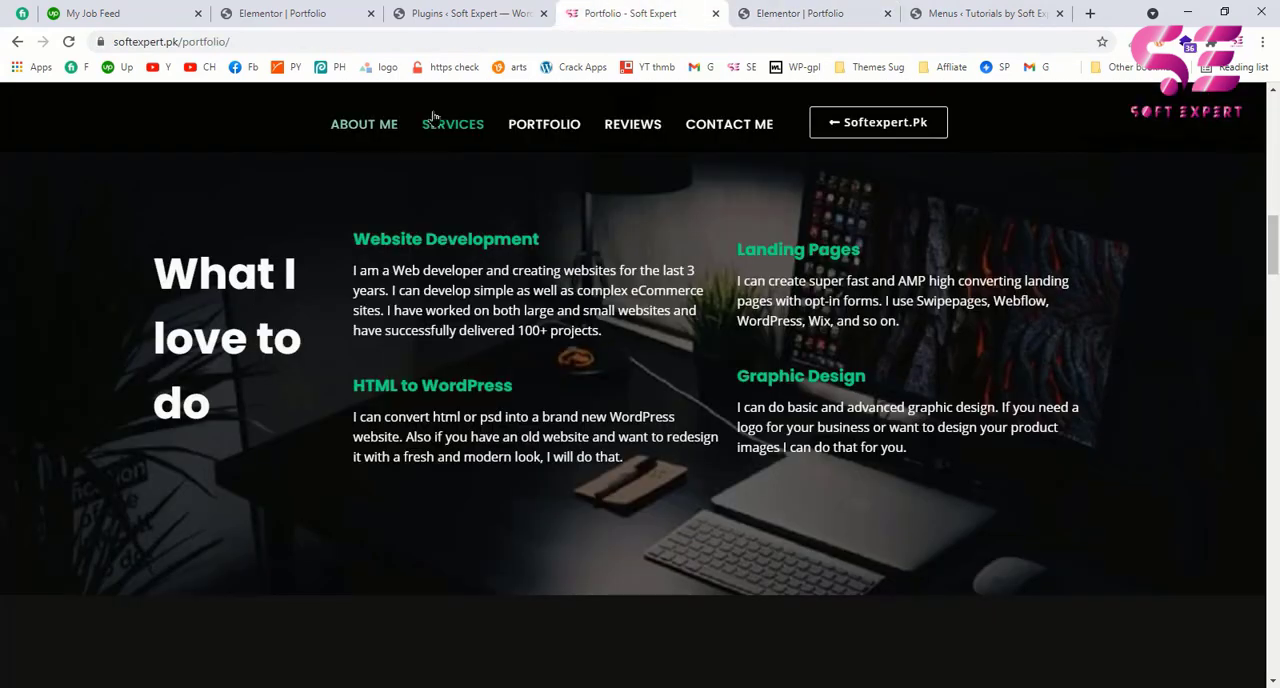
{"action": "left_click", "coordinate": [790, 13]}
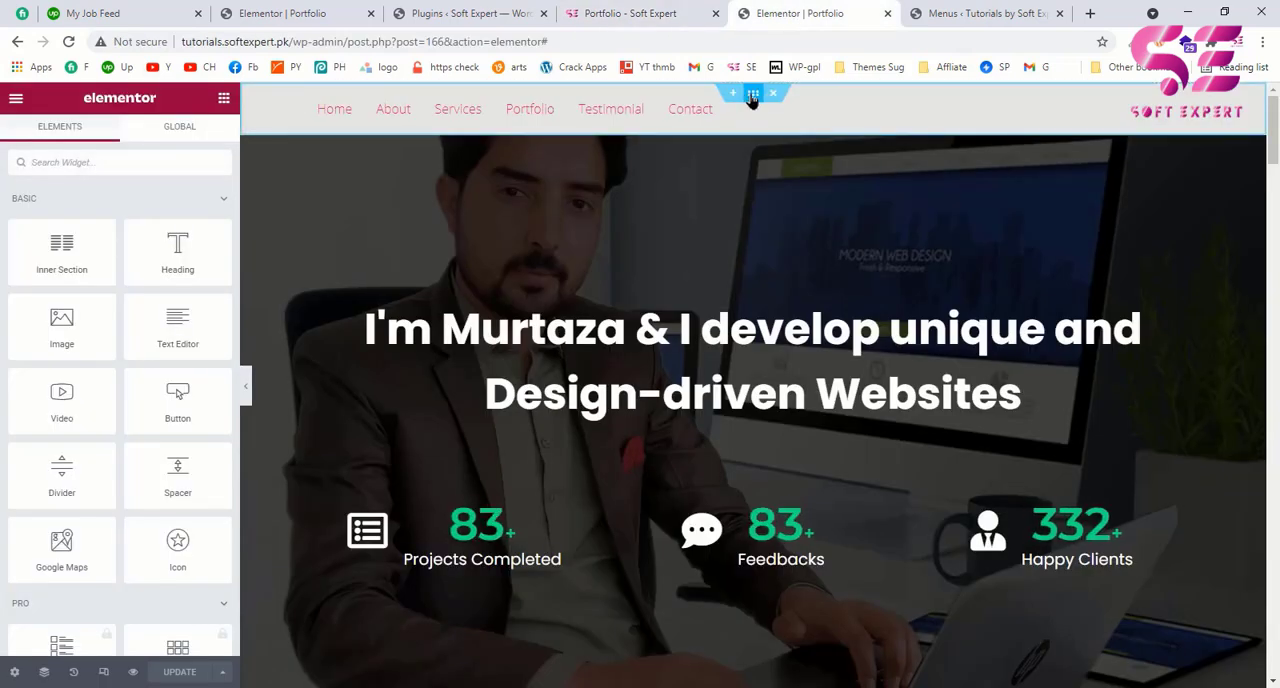
Step: Give the header section a classic black background color with reduced opacity
{"action": "left_click", "coordinate": [753, 95]}
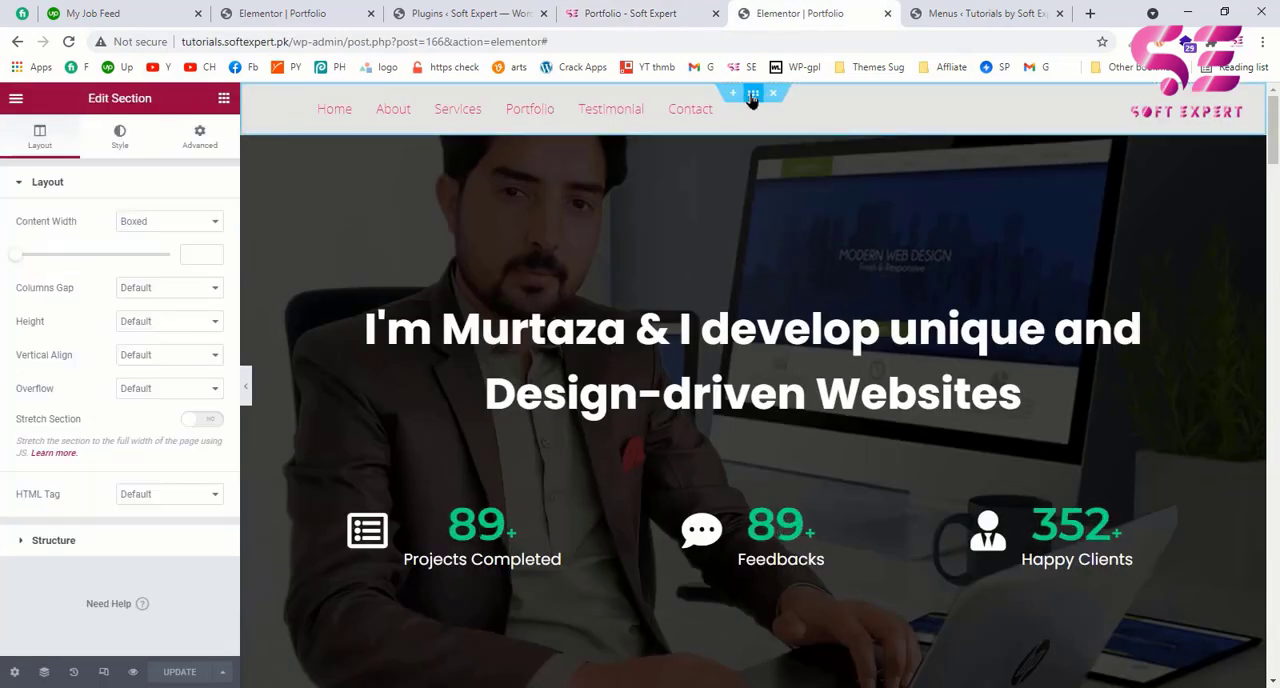
{"action": "left_click", "coordinate": [127, 143]}
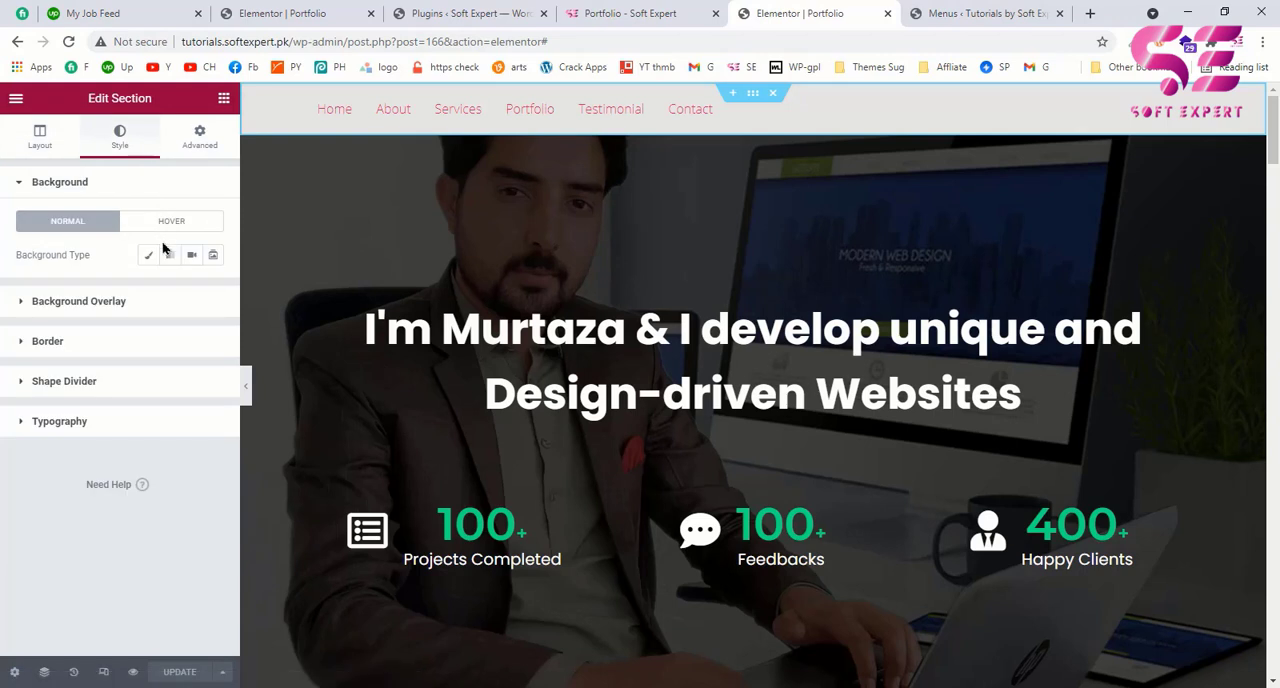
{"action": "left_click", "coordinate": [149, 256]}
{"action": "left_click", "coordinate": [211, 292]}
{"action": "left_click_drag", "start_coordinate": [40, 472], "coordinate": [18, 500]}
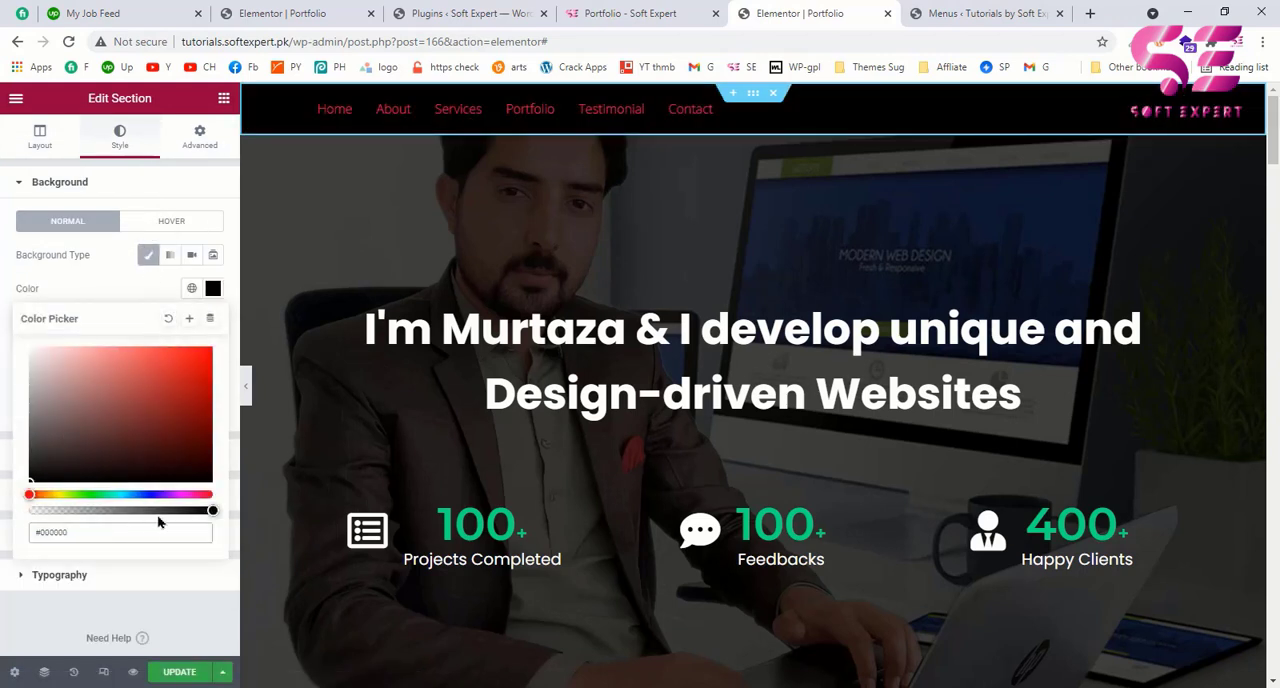
{"action": "left_click_drag", "start_coordinate": [169, 511], "coordinate": [172, 520]}
{"action": "left_click", "coordinate": [3, 324]}
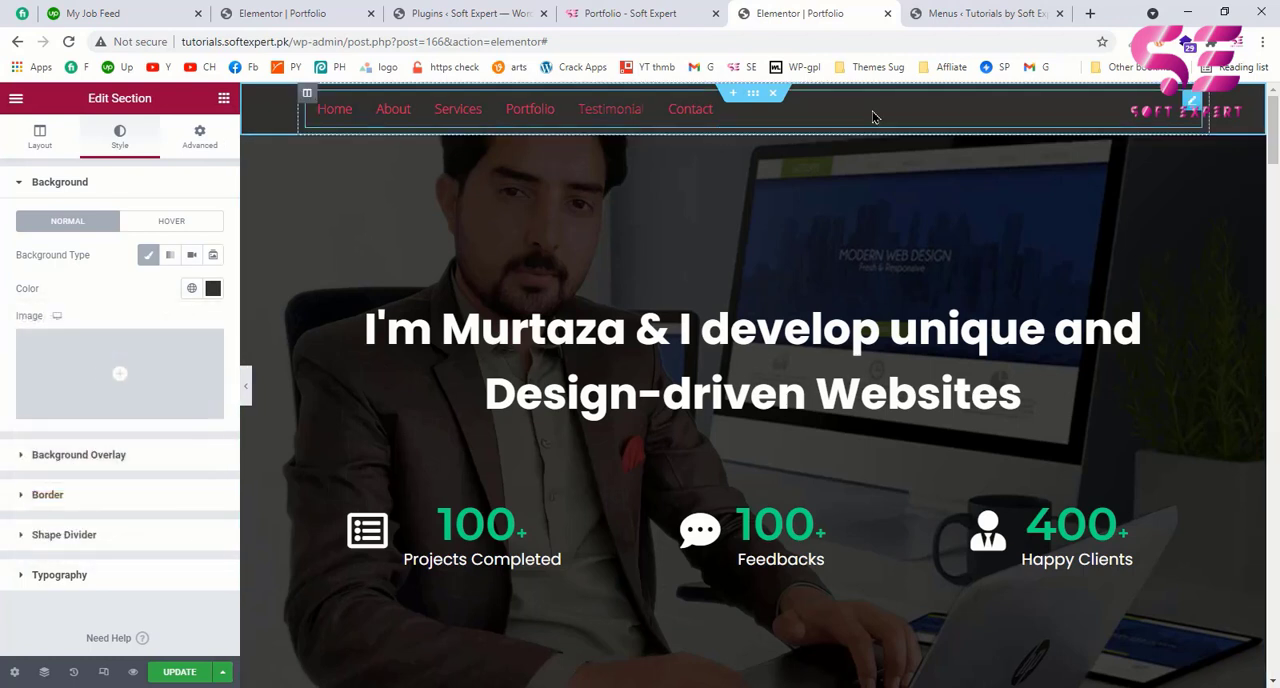
Step: Set the normal text color of the header's navigation menu to white
{"action": "left_click", "coordinate": [1190, 101]}
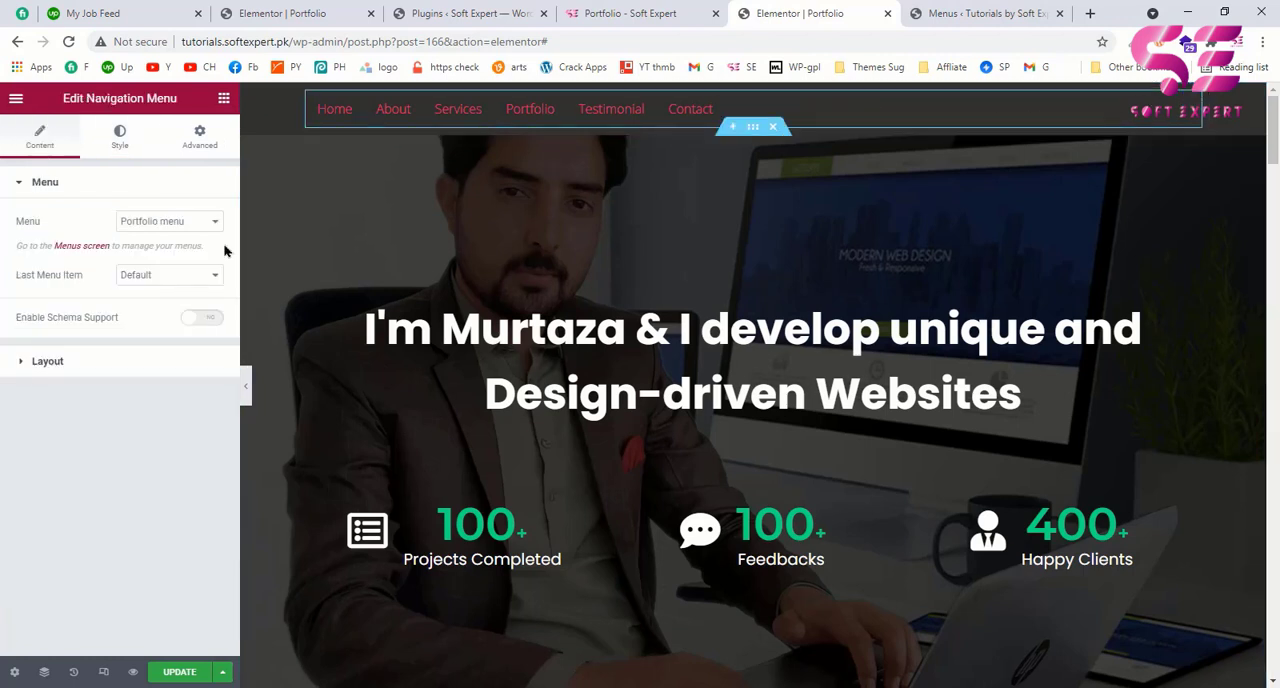
{"action": "left_click", "coordinate": [115, 152]}
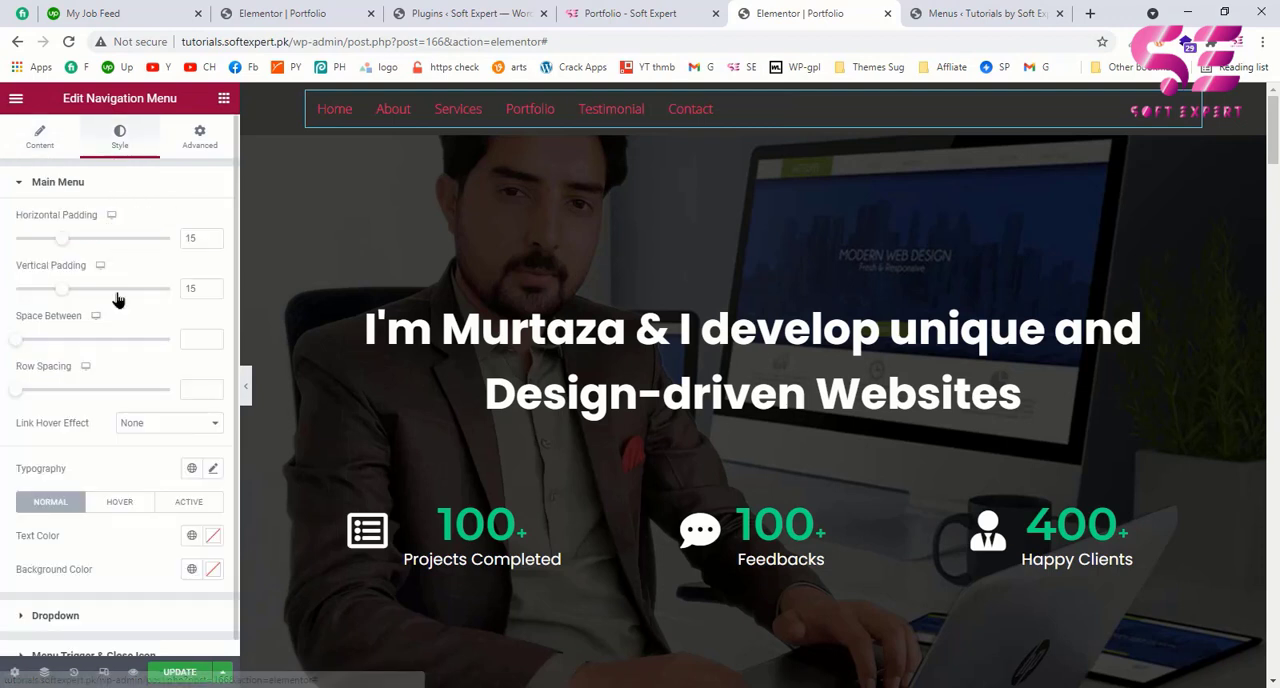
{"action": "scroll", "coordinate": [116, 292], "scroll_direction": "down", "scroll_amount": 1}
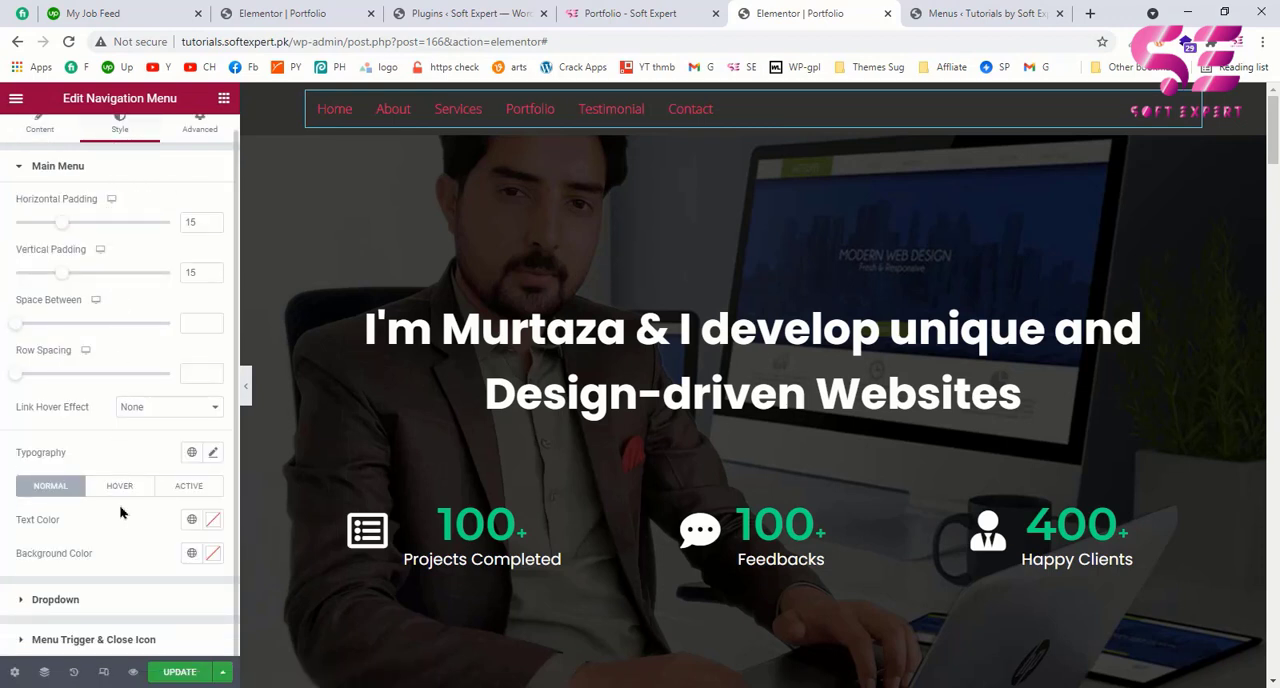
{"action": "left_click", "coordinate": [212, 521]}
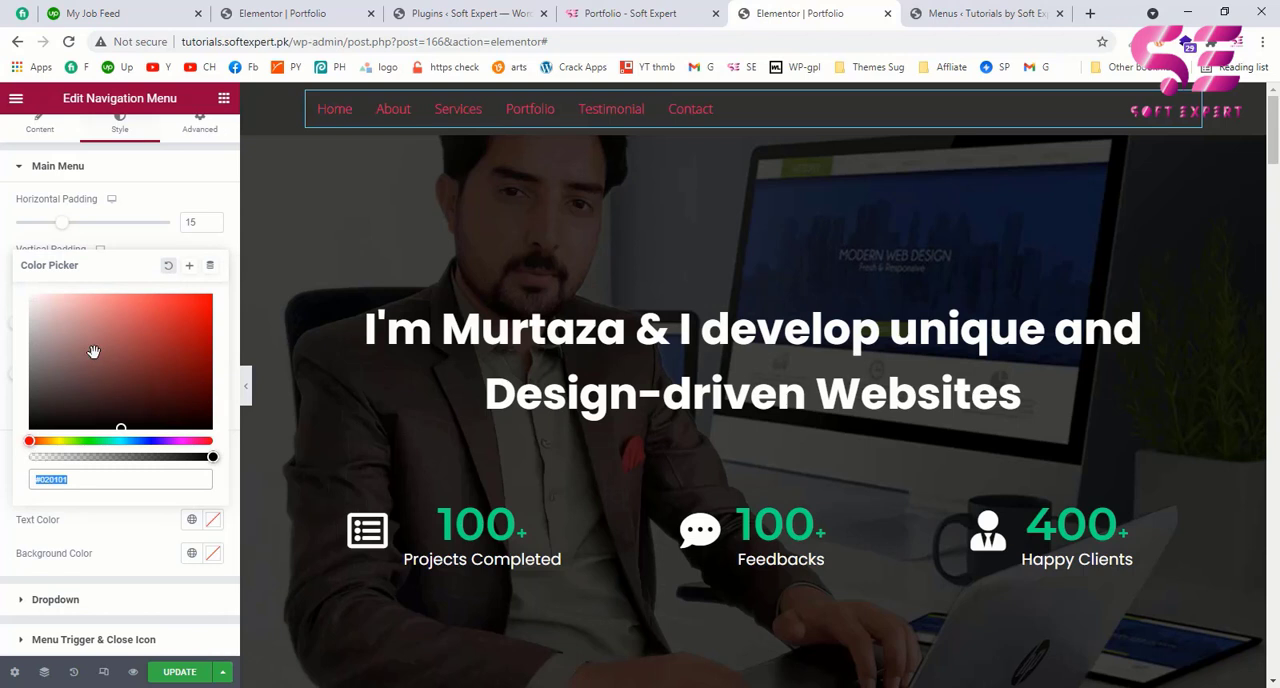
{"action": "left_click_drag", "start_coordinate": [94, 349], "coordinate": [17, 289]}
{"action": "left_click", "coordinate": [122, 535]}
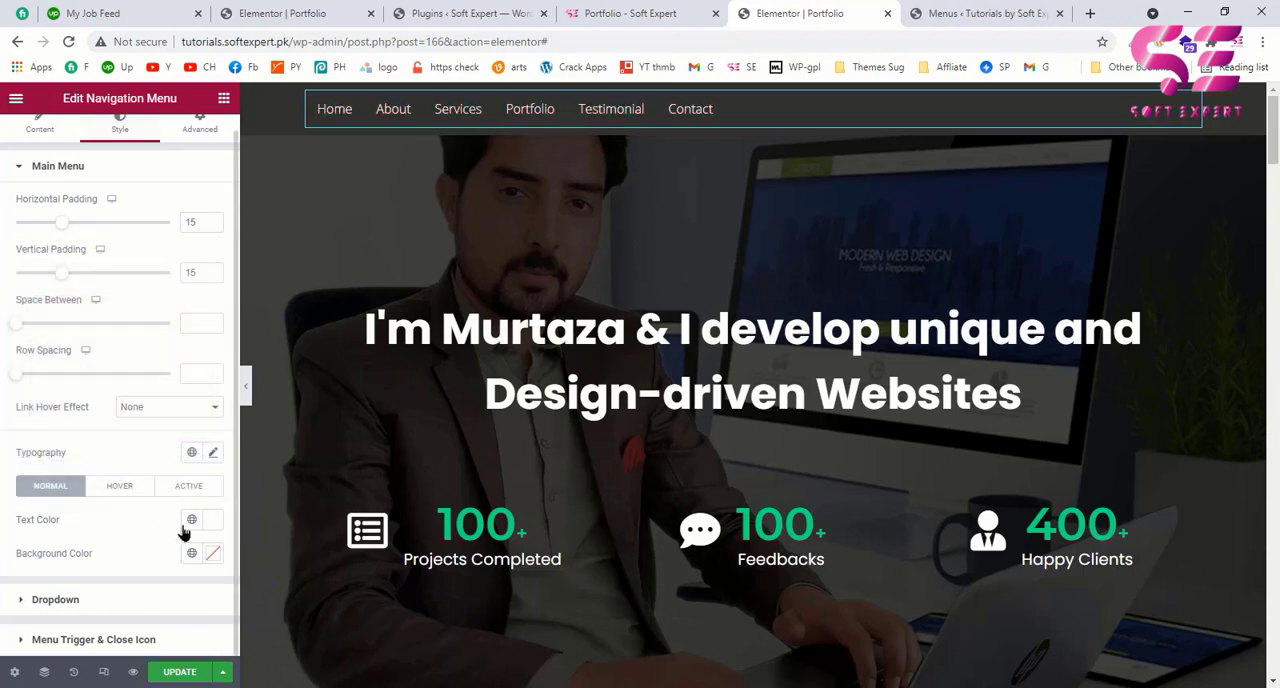
Step: Set the navigation menu's hover text color to the global color Green
{"action": "left_click", "coordinate": [122, 487]}
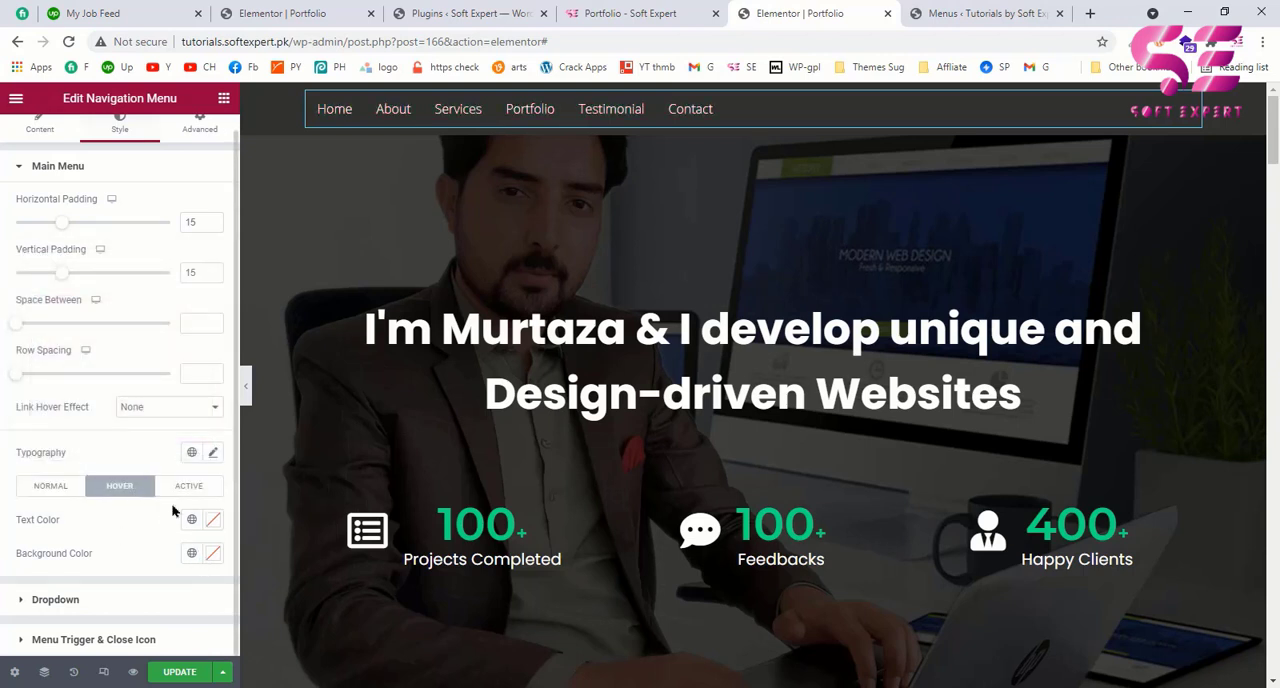
{"action": "left_click", "coordinate": [191, 519]}
{"action": "scroll", "coordinate": [62, 490], "scroll_direction": "down", "scroll_amount": 1}
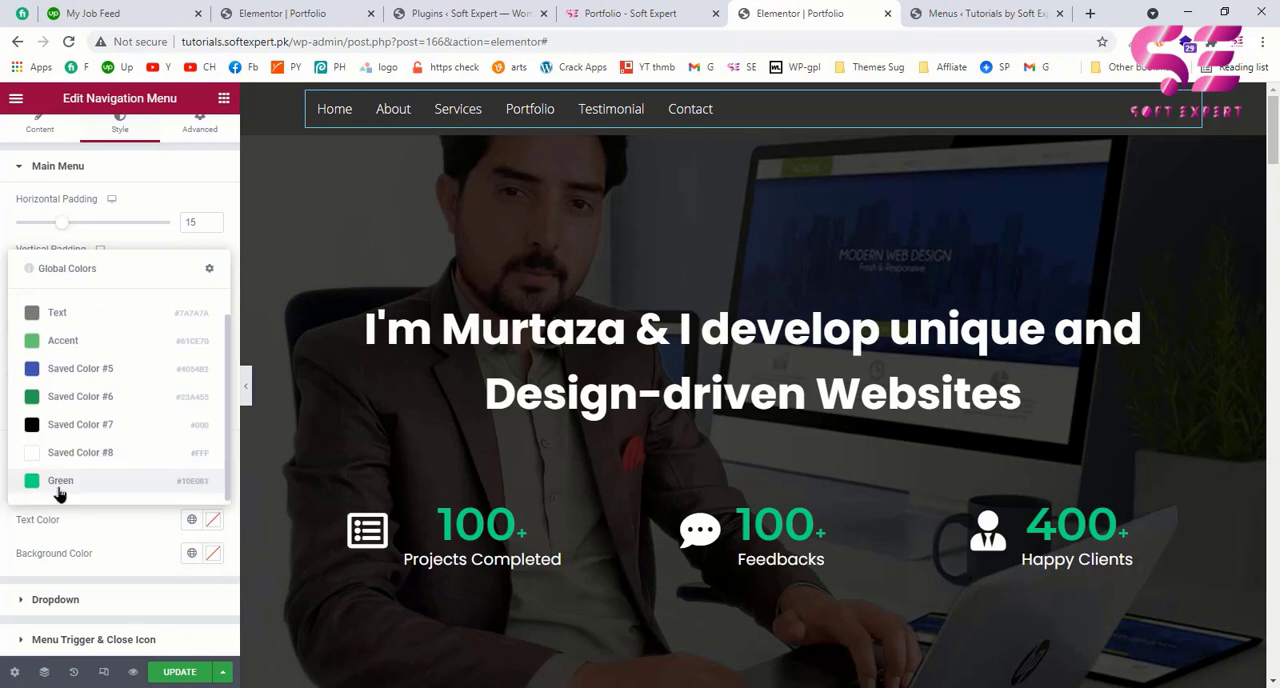
{"action": "left_click", "coordinate": [60, 481]}
Step: Set the navigation menu's active text color to the global color Green
{"action": "left_click", "coordinate": [176, 487]}
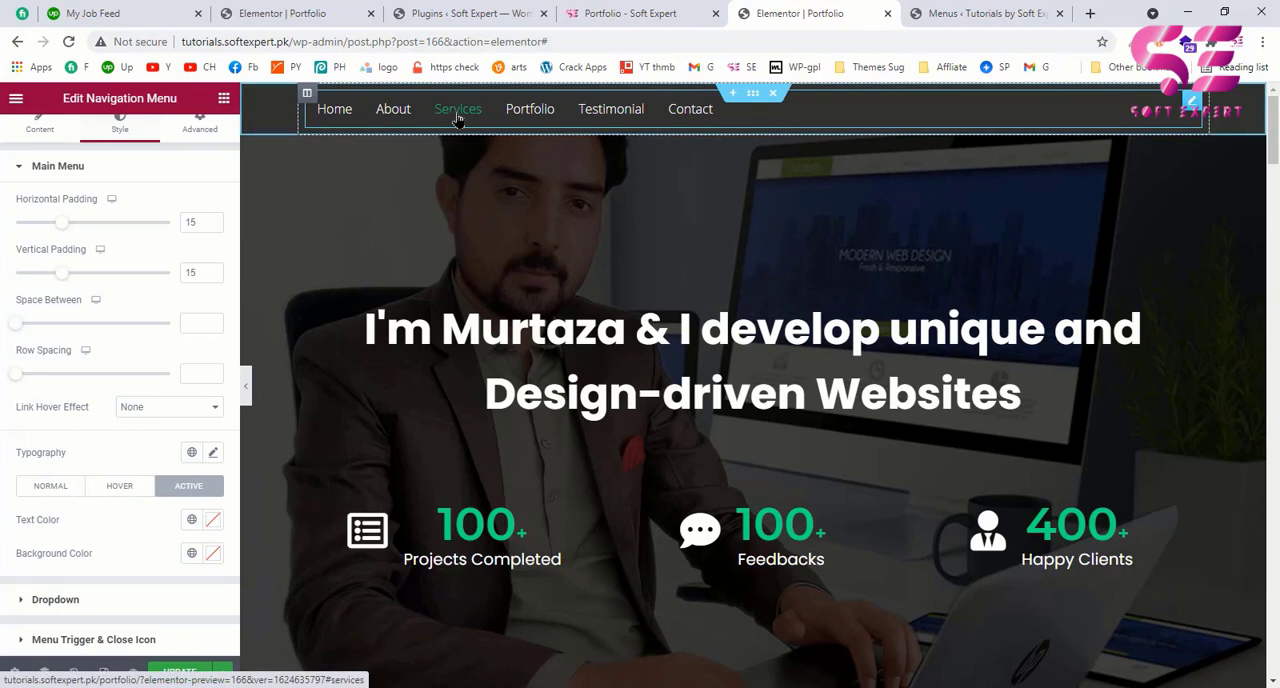
{"action": "left_click", "coordinate": [191, 519]}
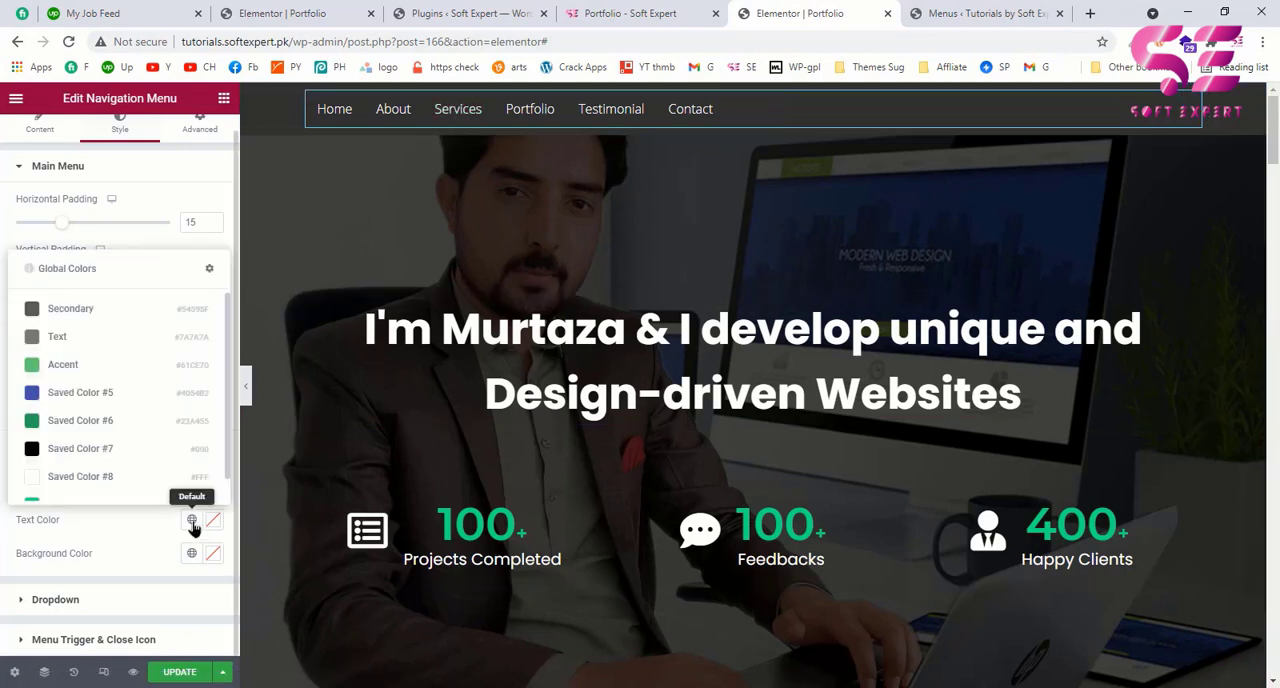
{"action": "scroll", "coordinate": [85, 492], "scroll_direction": "down", "scroll_amount": 1}
{"action": "left_click", "coordinate": [68, 490]}
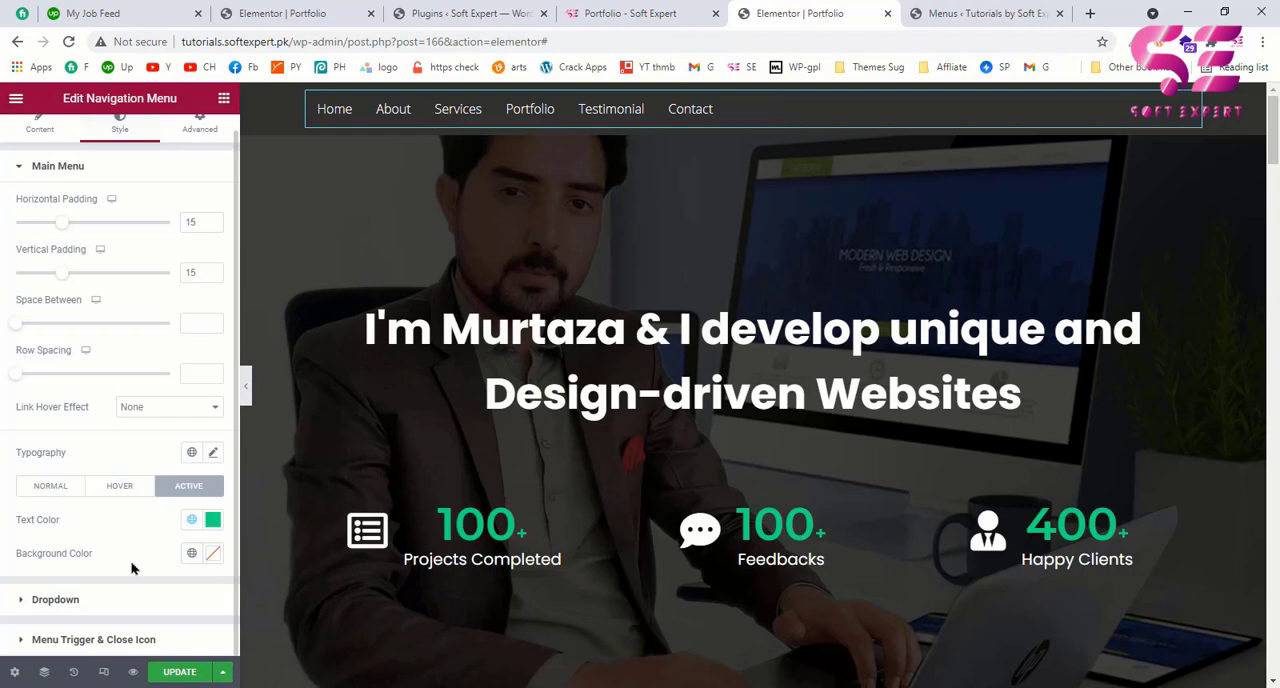
Step: Set the text transform in the navigation menu's typography to Uppercase
{"action": "scroll", "coordinate": [216, 291], "scroll_direction": "down", "scroll_amount": 2}
{"action": "left_click", "coordinate": [213, 293]}
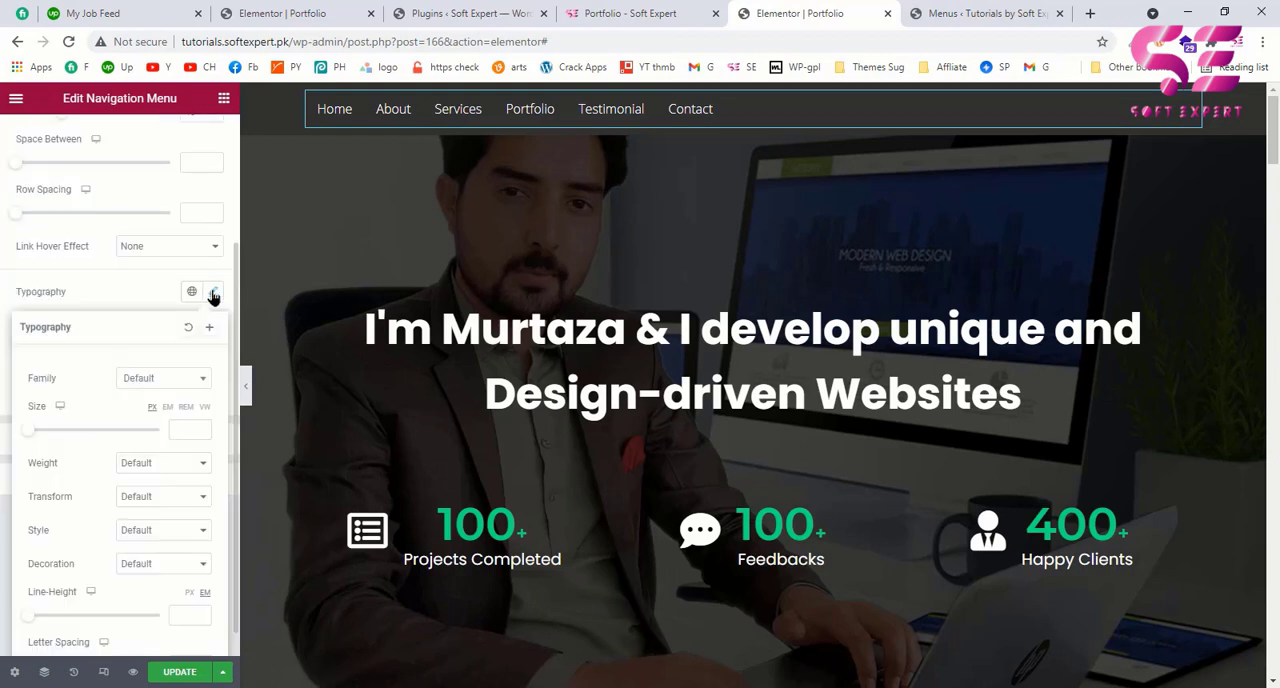
{"action": "scroll", "coordinate": [143, 470], "scroll_direction": "down", "scroll_amount": 1}
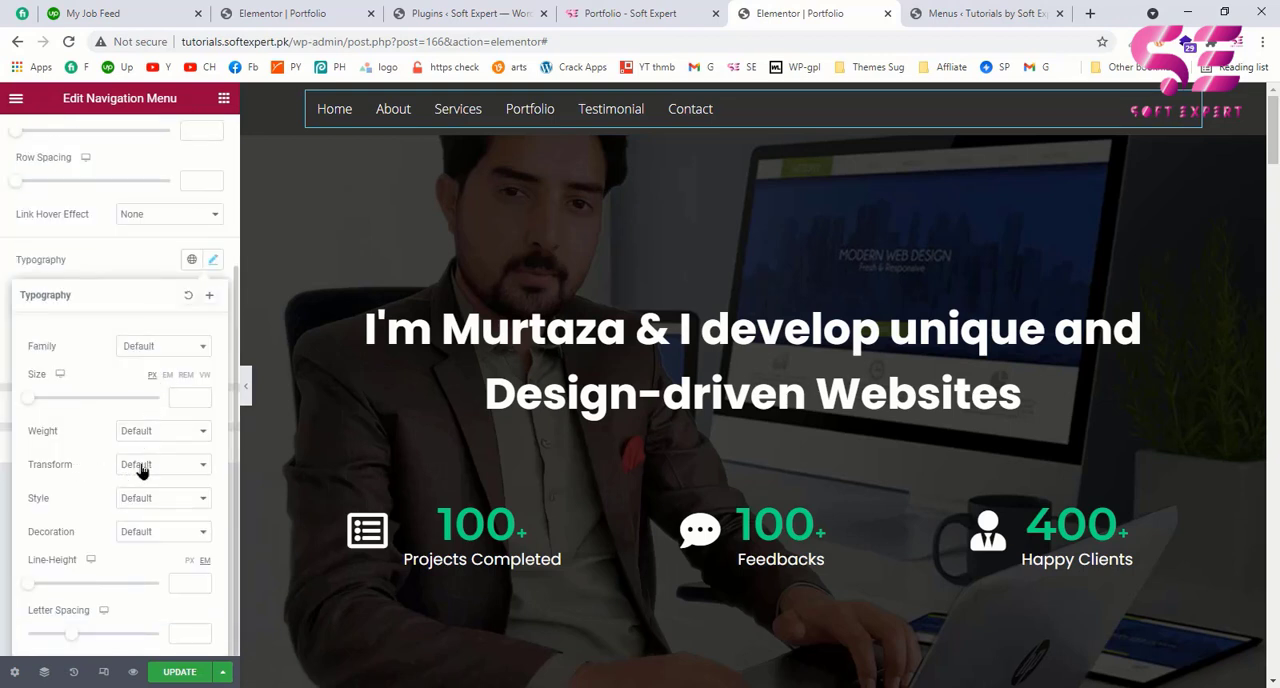
{"action": "left_click", "coordinate": [145, 468]}
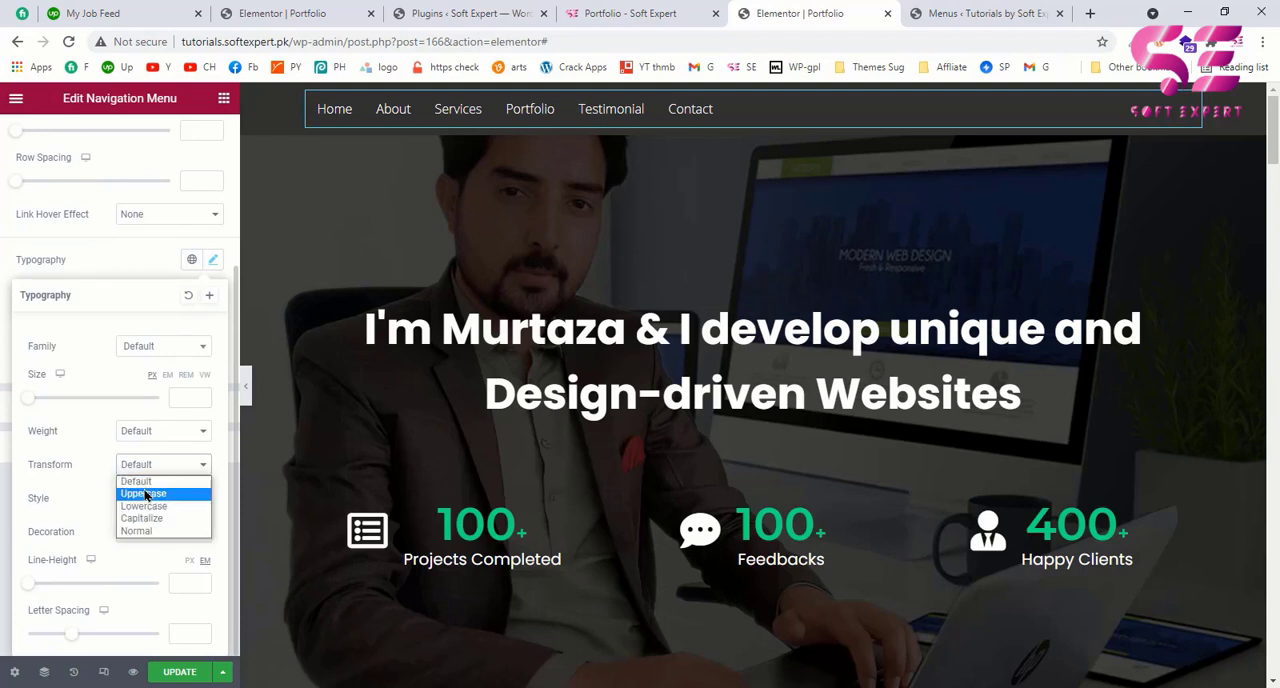
{"action": "left_click", "coordinate": [148, 494]}
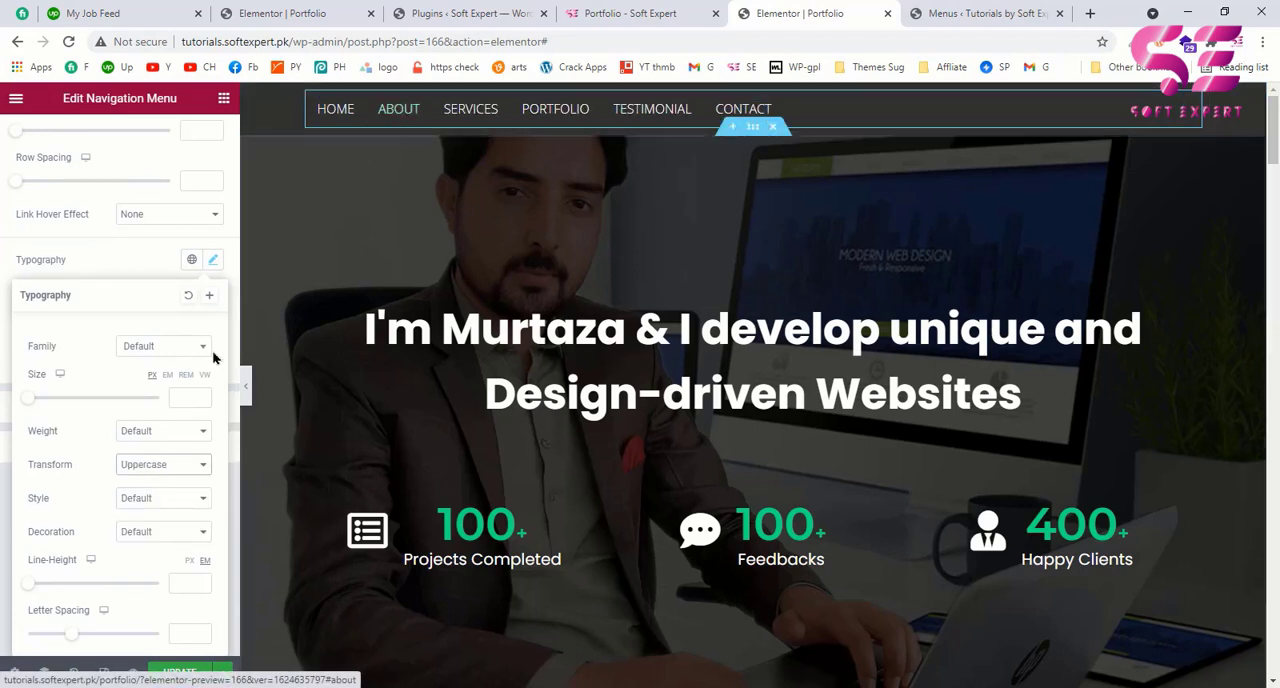
Step: Set the header navigation menu's typography to the Open Sans font family with a weight of 500
{"action": "left_click", "coordinate": [152, 346]}
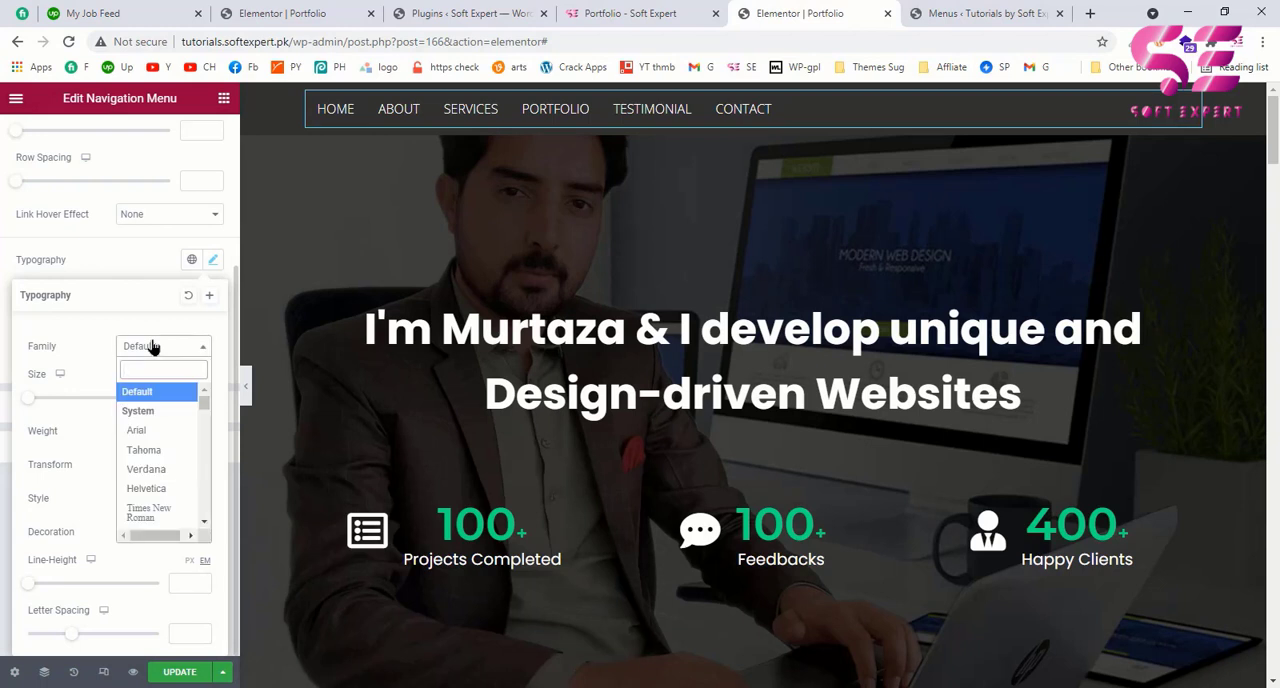
{"action": "type", "text": "open"}
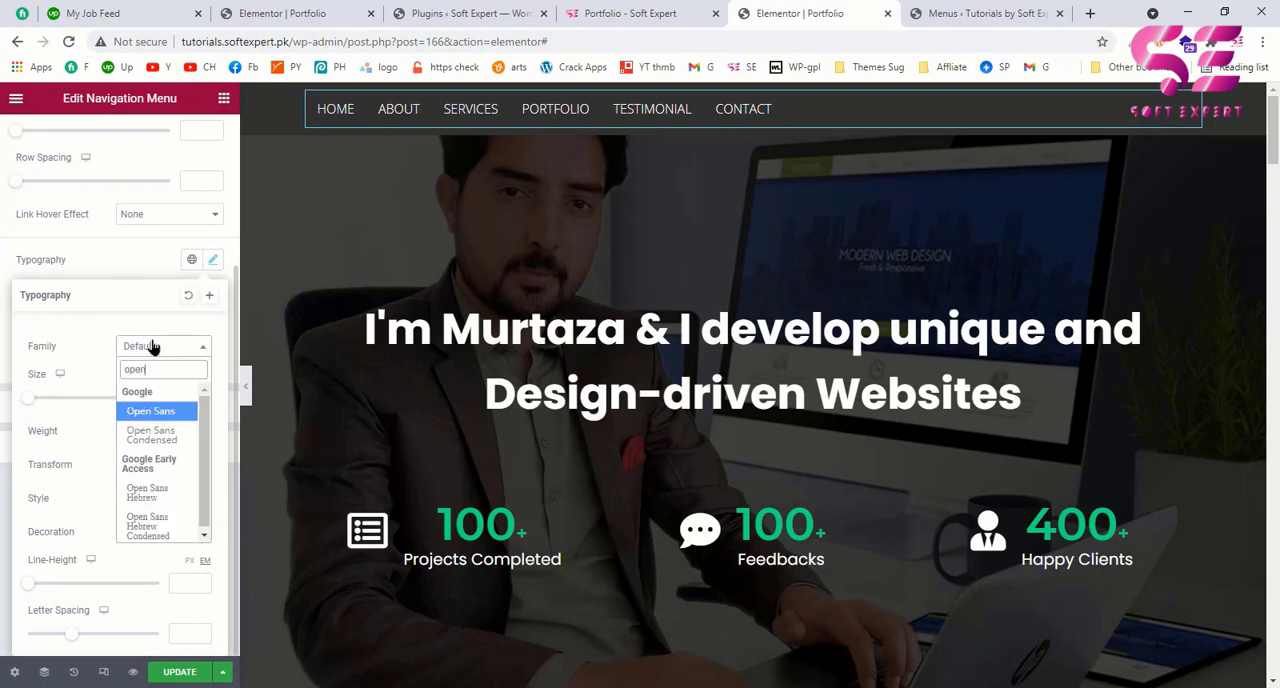
{"action": "left_click", "coordinate": [147, 412]}
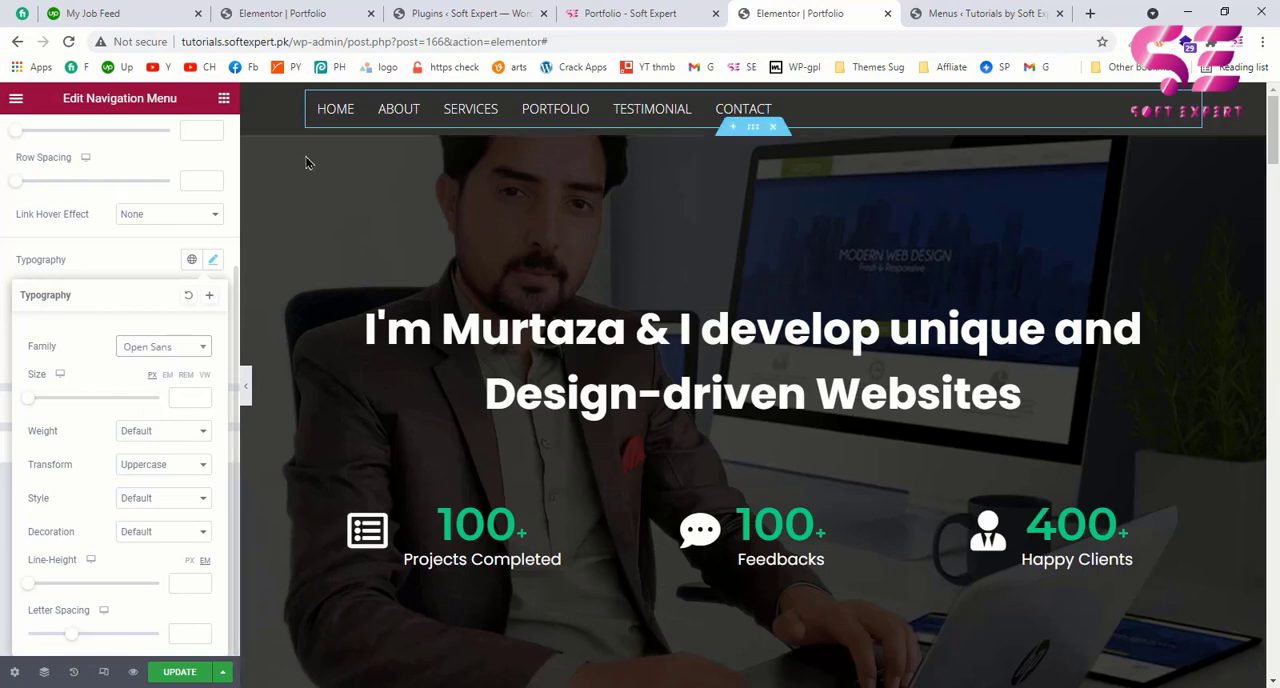
{"action": "left_click", "coordinate": [142, 440]}
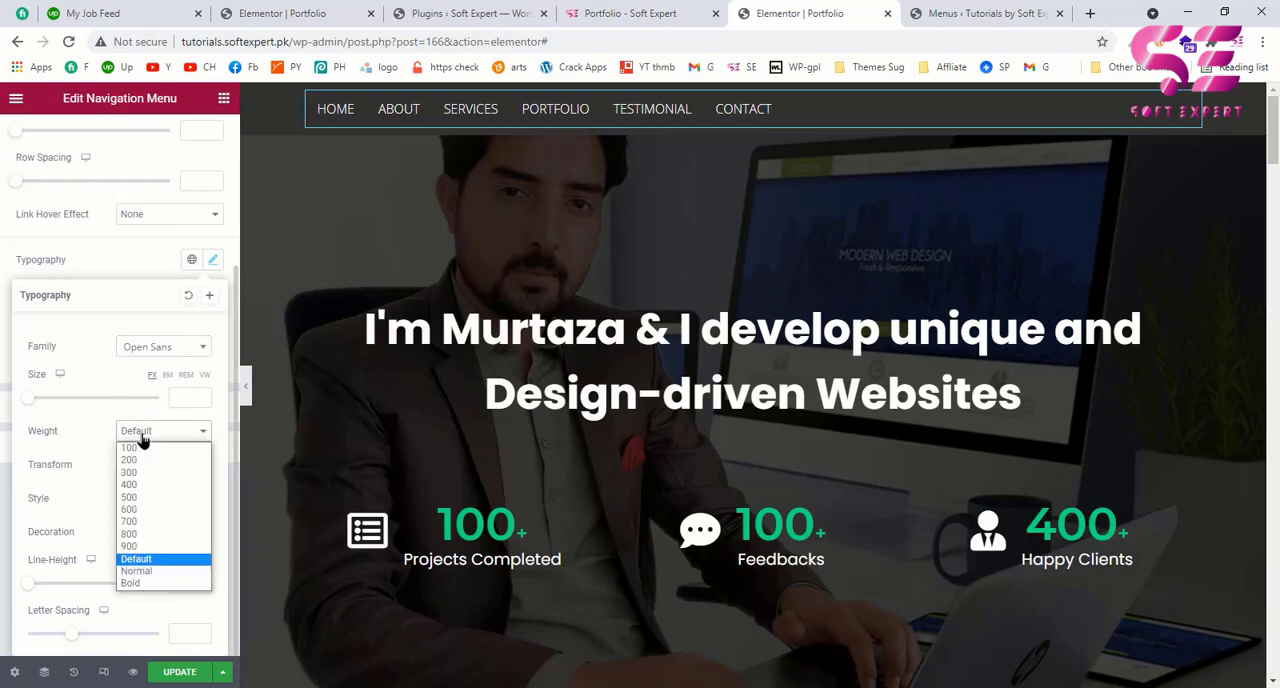
{"action": "left_click", "coordinate": [134, 505]}
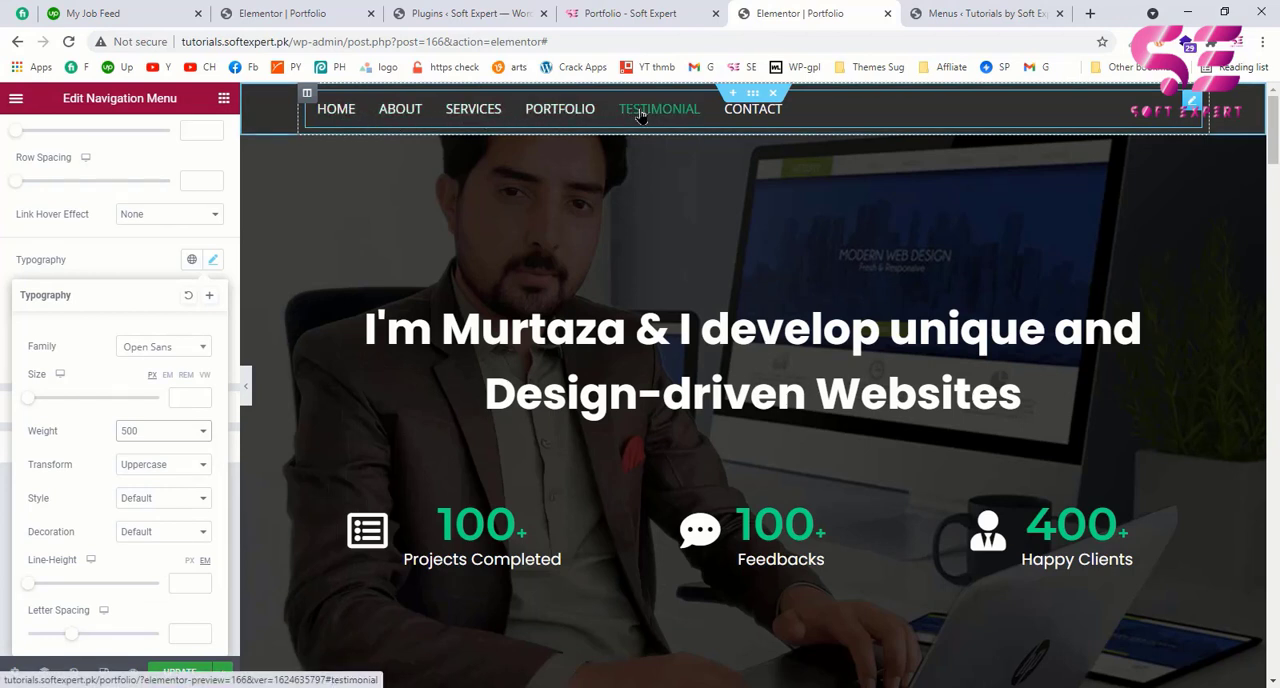
{"action": "left_click", "coordinate": [500, 170]}
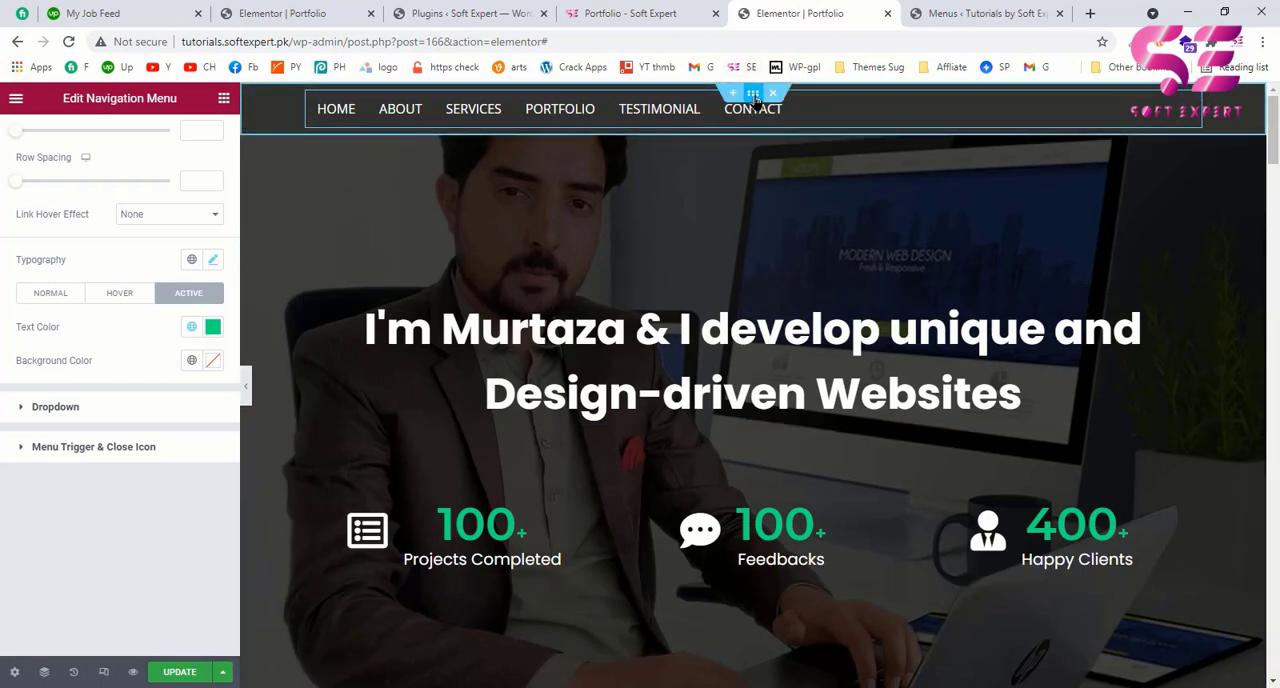
Step: Open the advanced settings of the header section that holds the navigation menu
{"action": "left_click", "coordinate": [754, 94]}
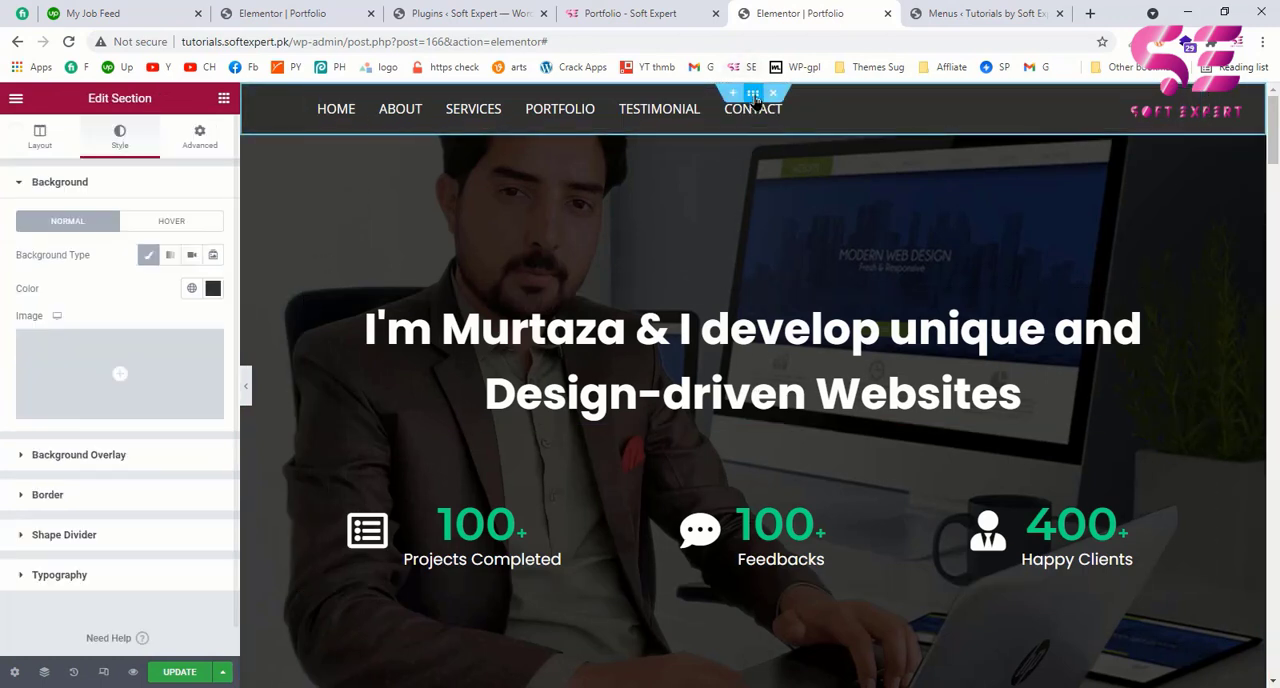
{"action": "left_click", "coordinate": [200, 137]}
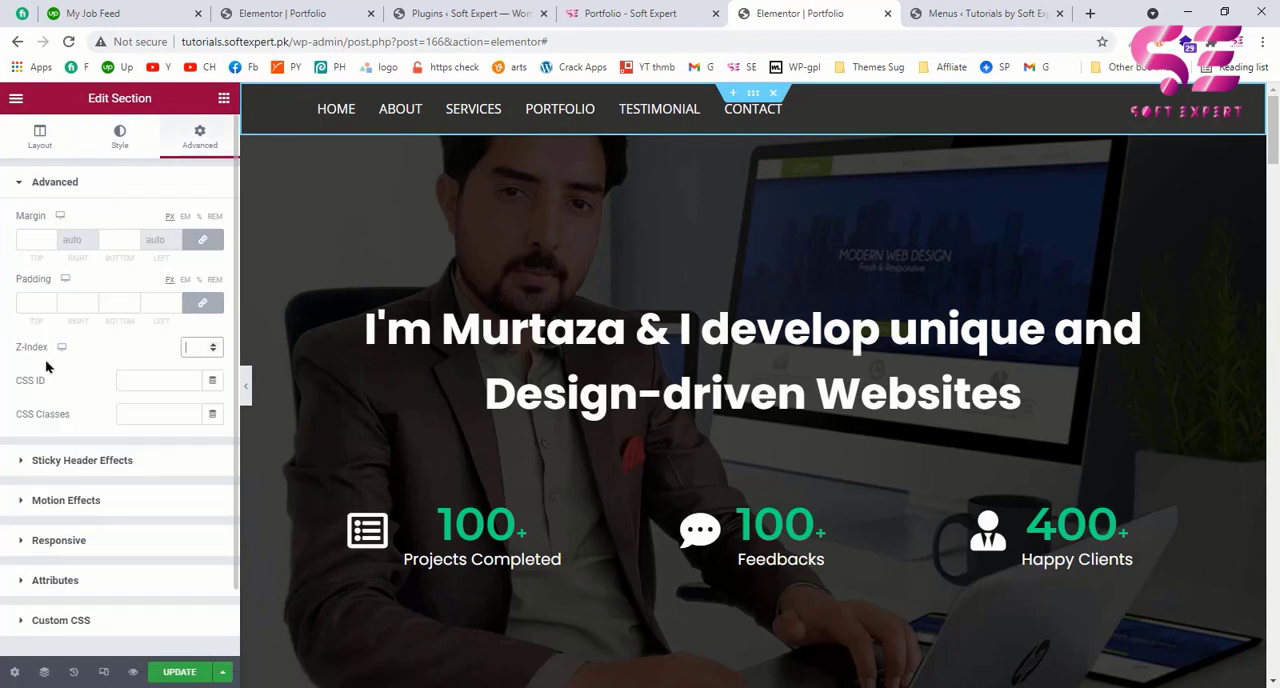
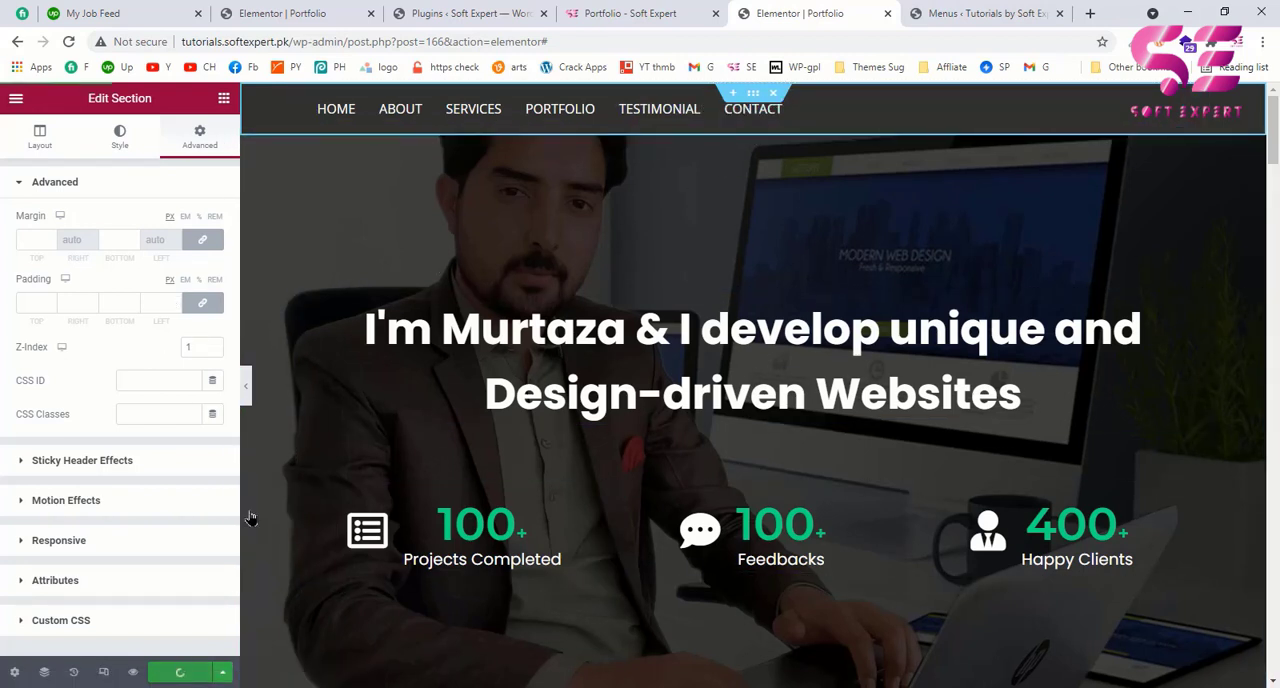
Step: Save the page, then enable Sticky Header Effects on the navigation section with a scroll distance of 1 px
{"action": "key", "text": "ctrl+s"}
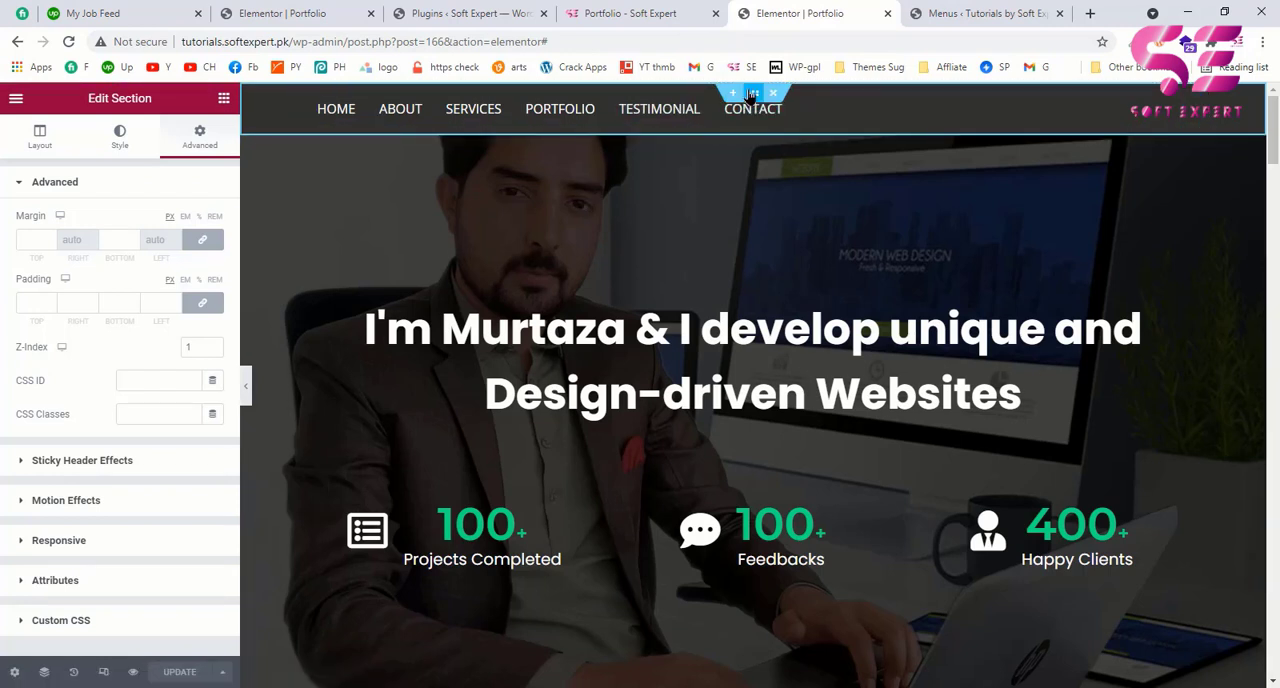
{"action": "scroll", "coordinate": [90, 436], "scroll_direction": "down", "scroll_amount": 1}
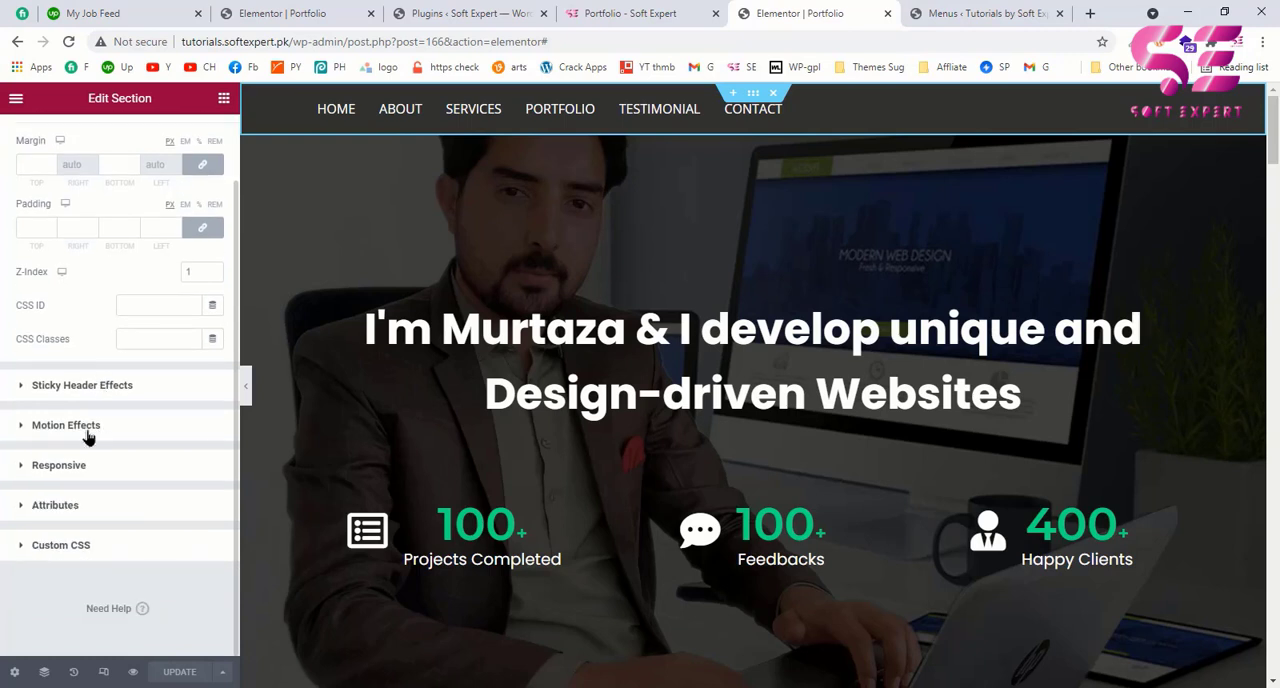
{"action": "left_click", "coordinate": [28, 390]}
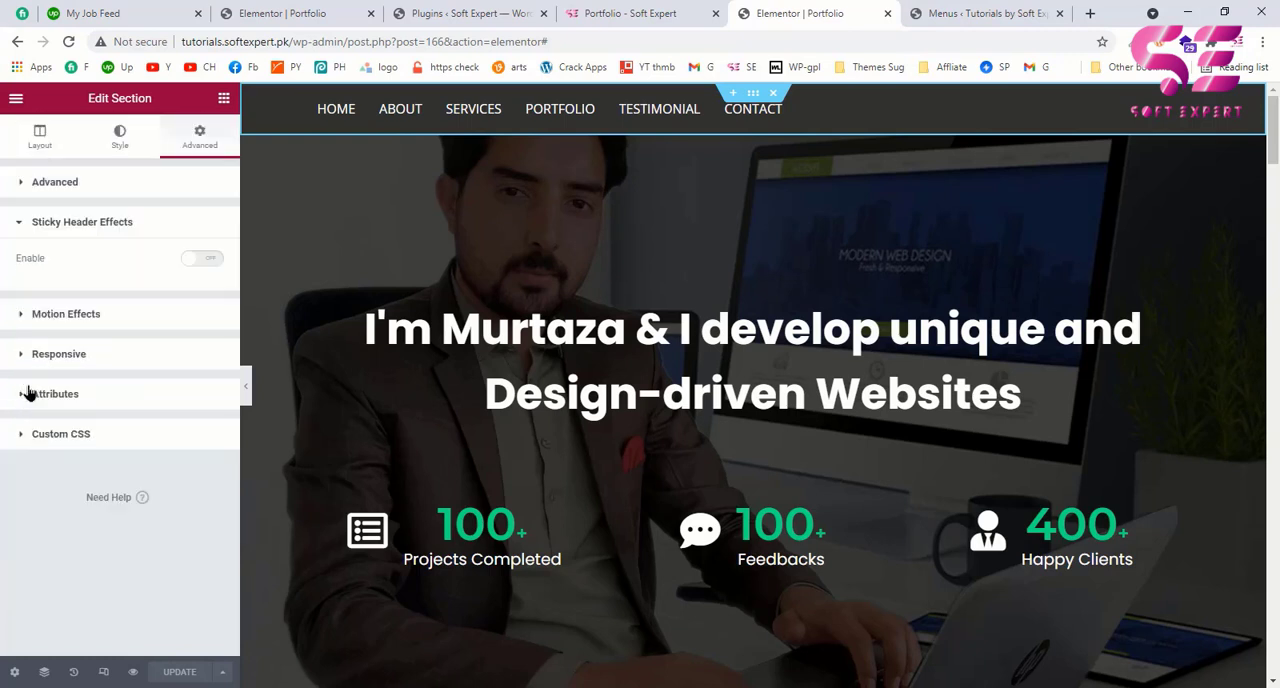
{"action": "left_click", "coordinate": [204, 262]}
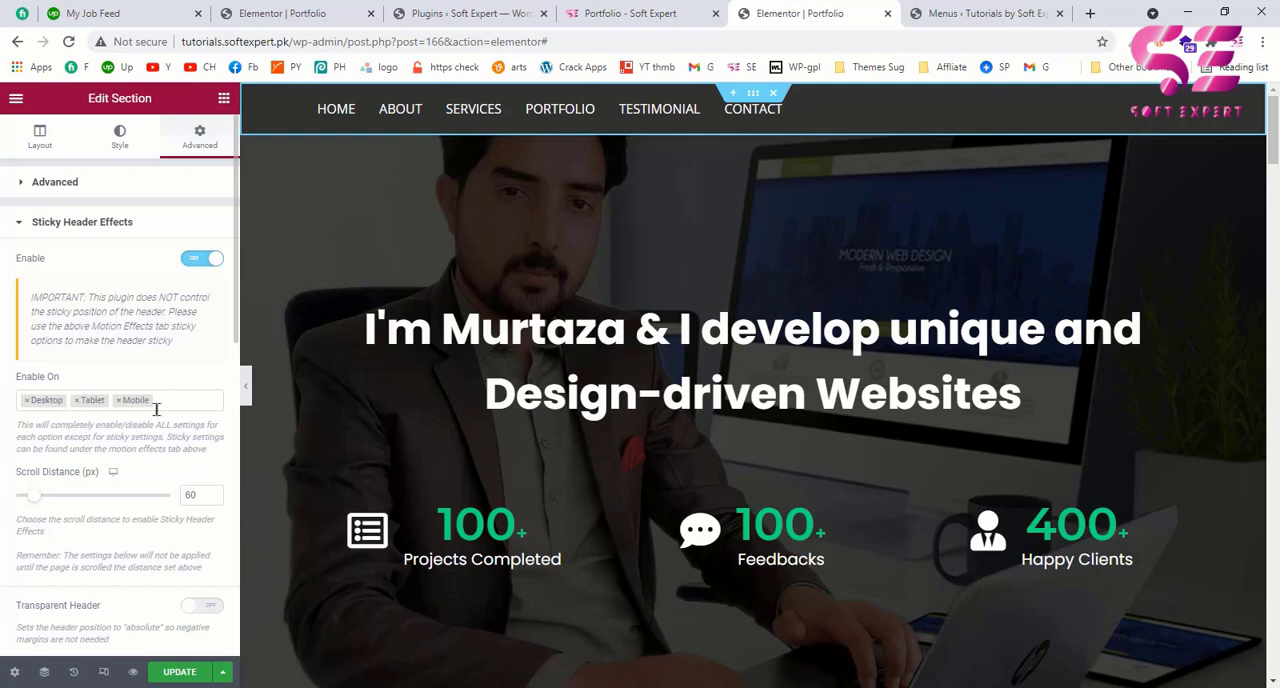
{"action": "scroll", "coordinate": [157, 412], "scroll_direction": "down", "scroll_amount": 2}
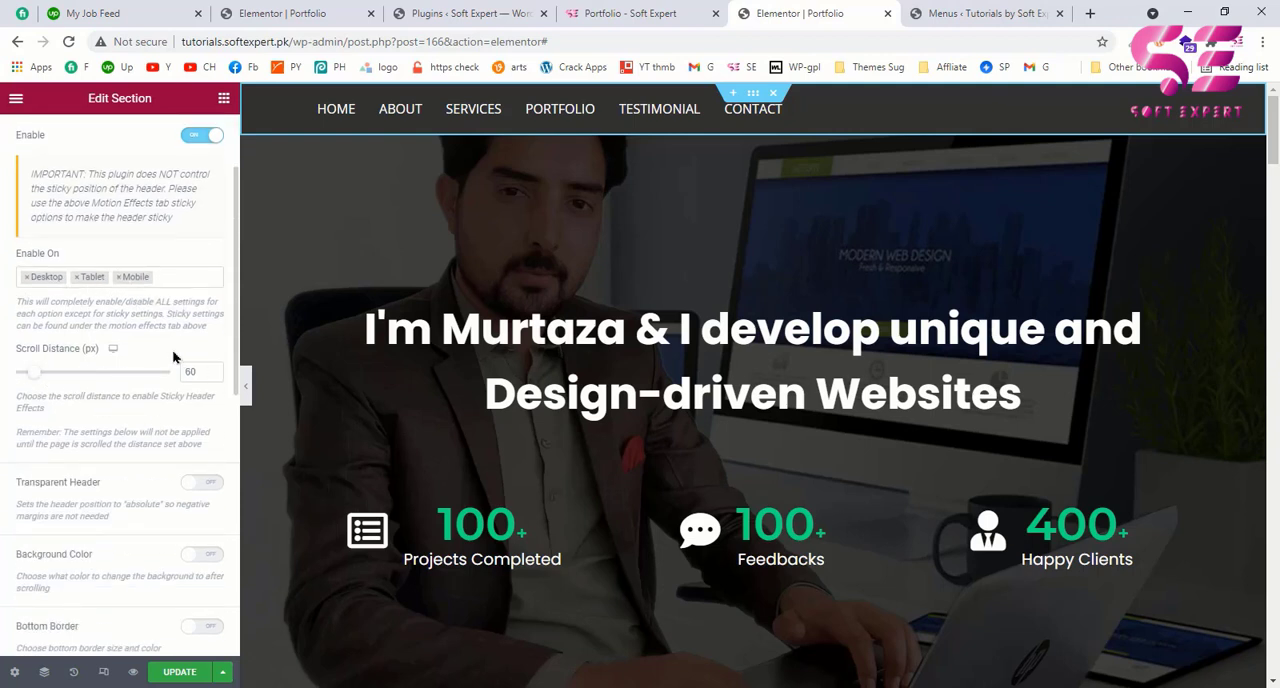
{"action": "left_click", "coordinate": [186, 372]}
{"action": "type", "text": "1"}
{"action": "left_click", "coordinate": [164, 354]}
Step: Turn on the Transparent Header option for the navigation section and update the page
{"action": "scroll", "coordinate": [163, 491], "scroll_direction": "down", "scroll_amount": 1}
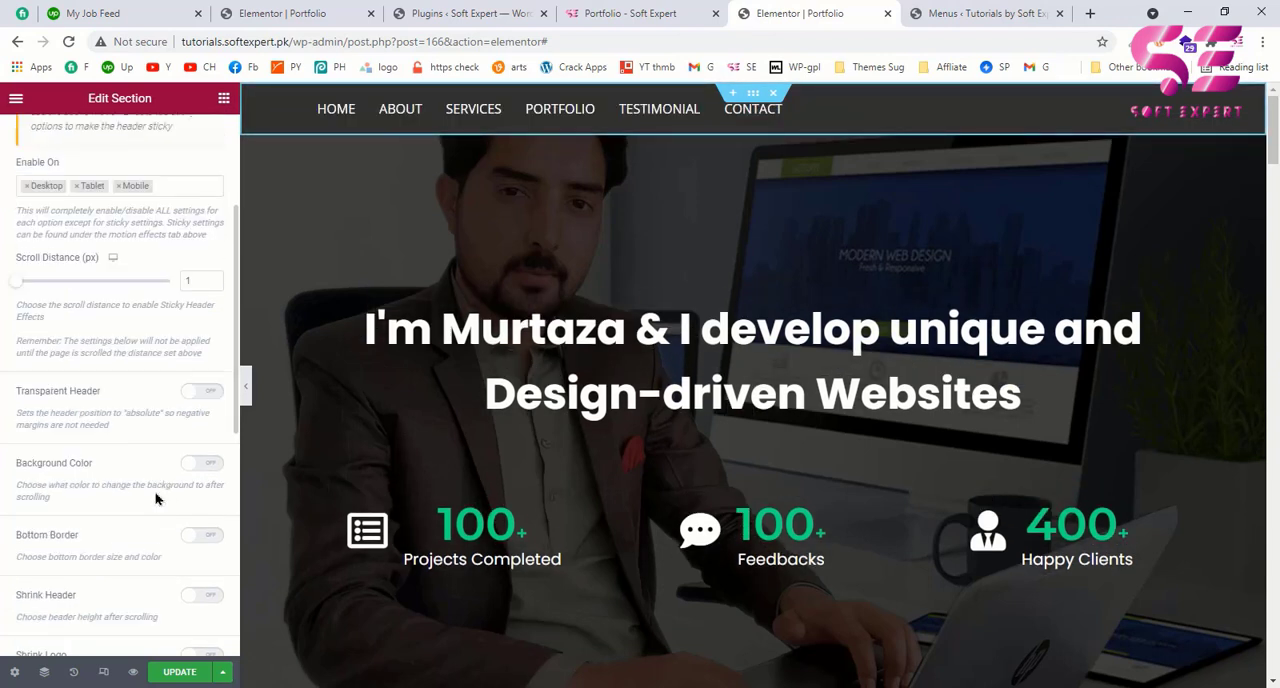
{"action": "left_click", "coordinate": [205, 393]}
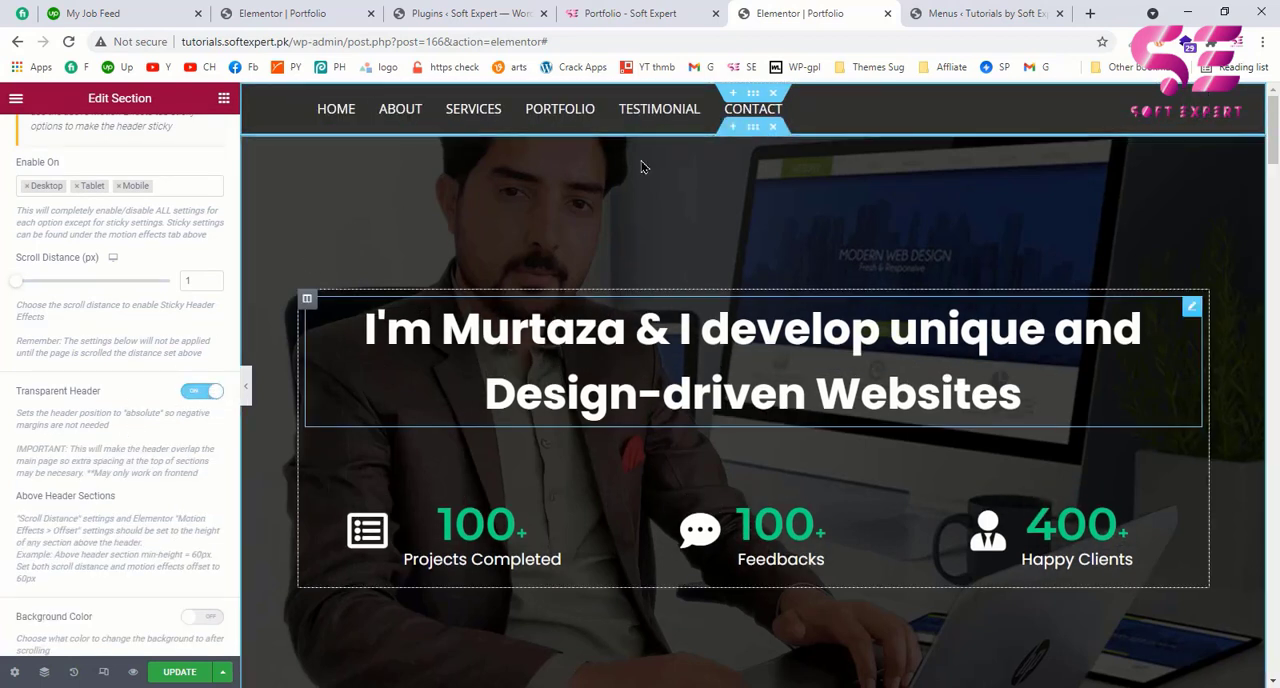
{"action": "scroll", "coordinate": [110, 433], "scroll_direction": "down", "scroll_amount": 2}
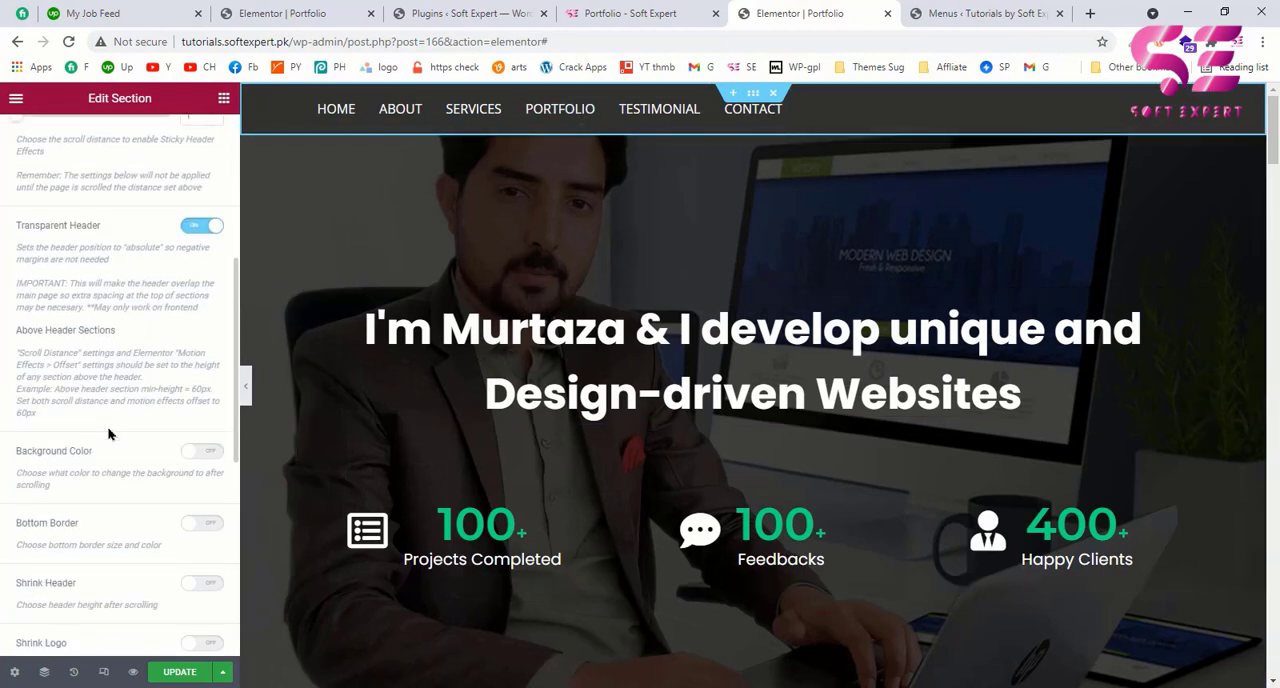
{"action": "scroll", "coordinate": [150, 370], "scroll_direction": "down", "scroll_amount": 1}
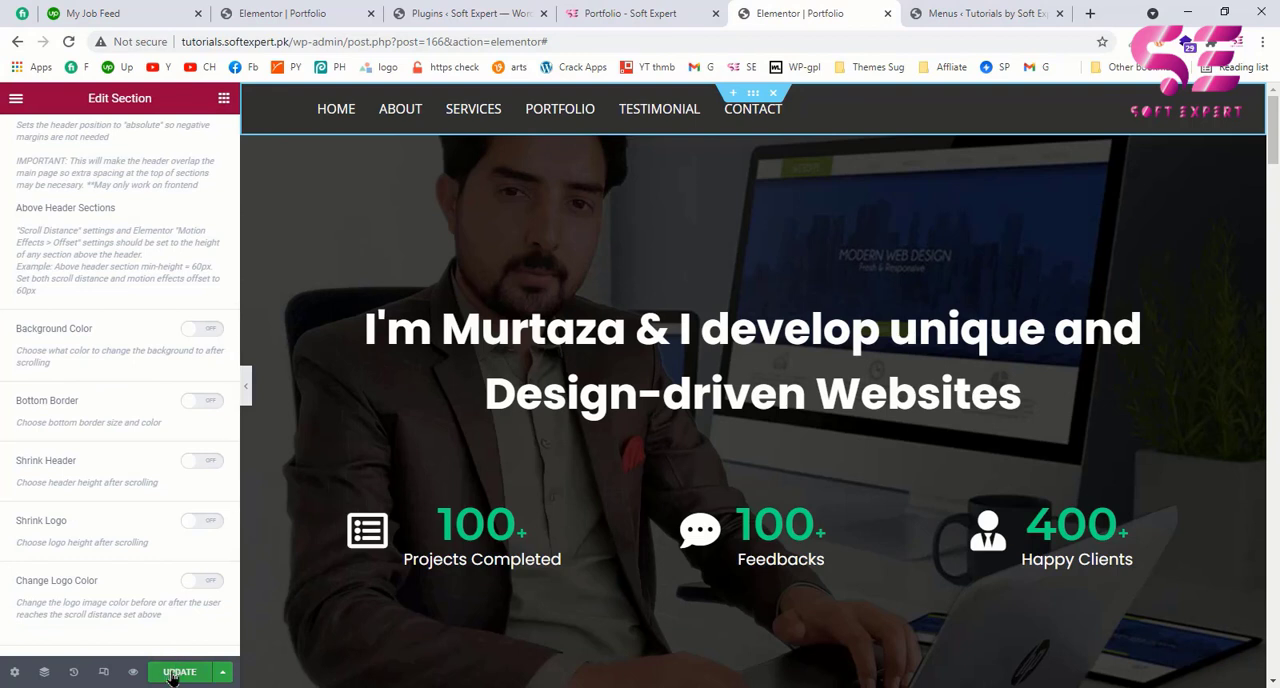
{"action": "scroll", "coordinate": [144, 530], "scroll_direction": "down", "scroll_amount": 2}
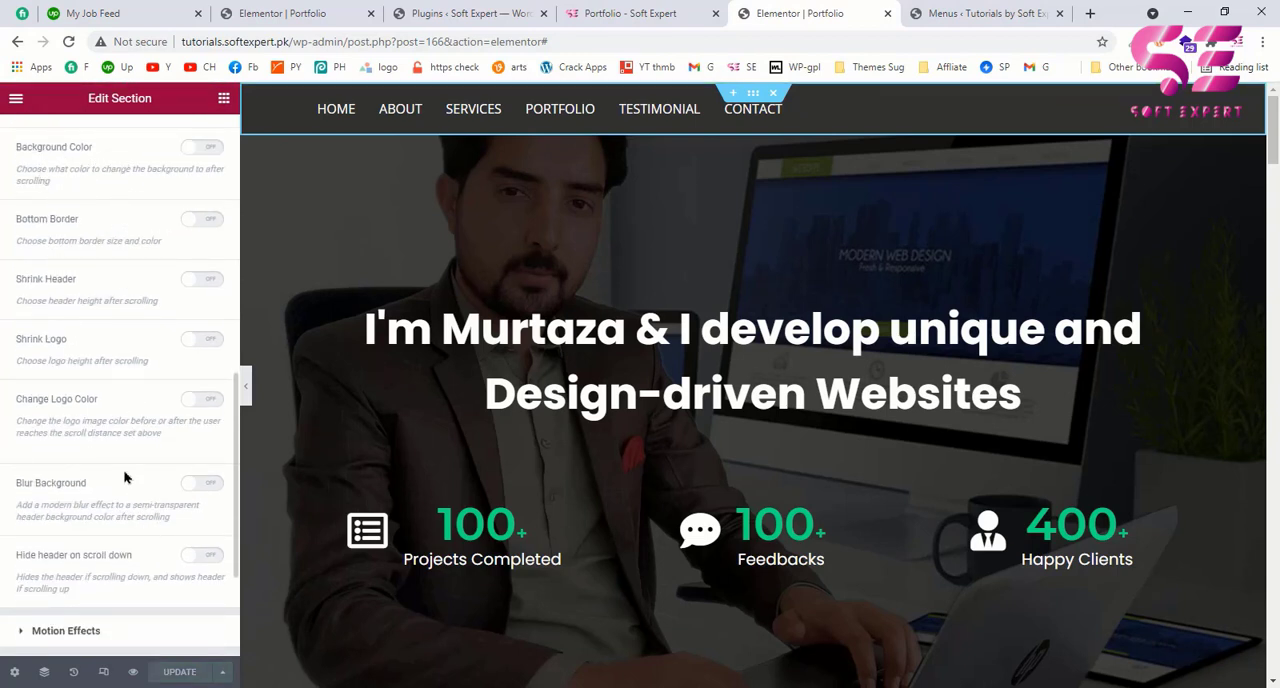
Step: Preview the portfolio page and check how the transparent sticky header behaves over the sections below the hero
{"action": "left_click", "coordinate": [133, 671]}
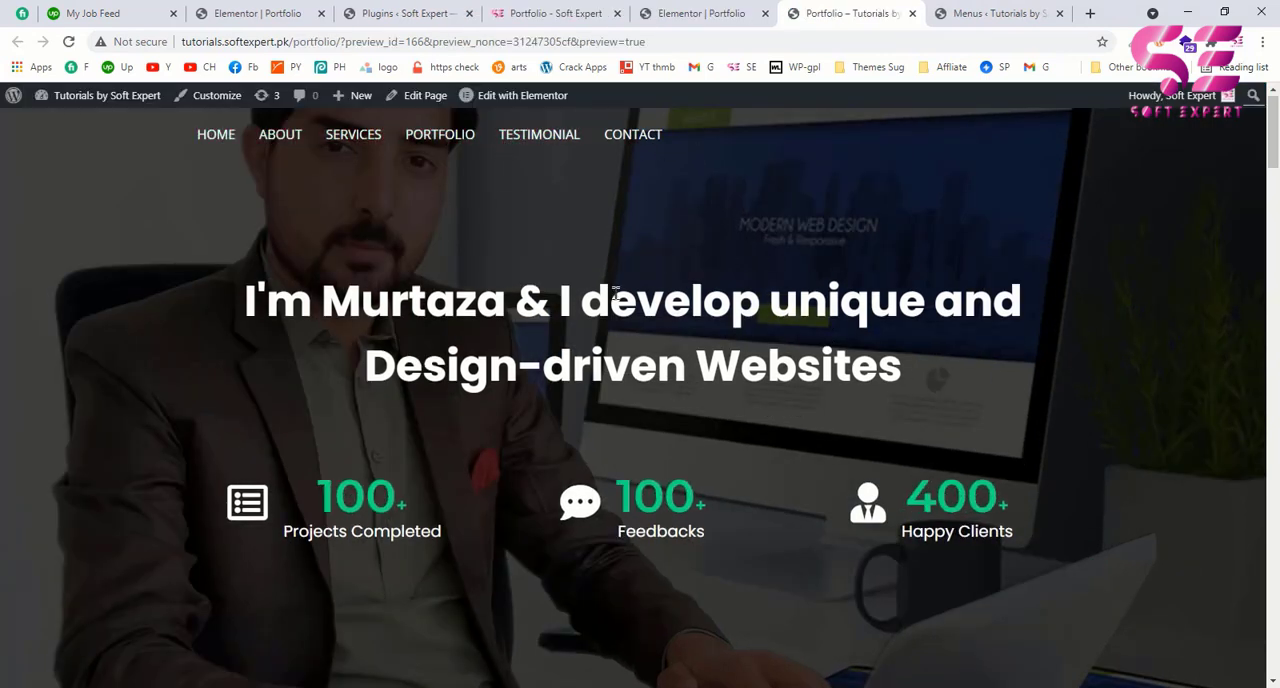
{"action": "scroll", "coordinate": [390, 217], "scroll_direction": "down", "scroll_amount": 5}
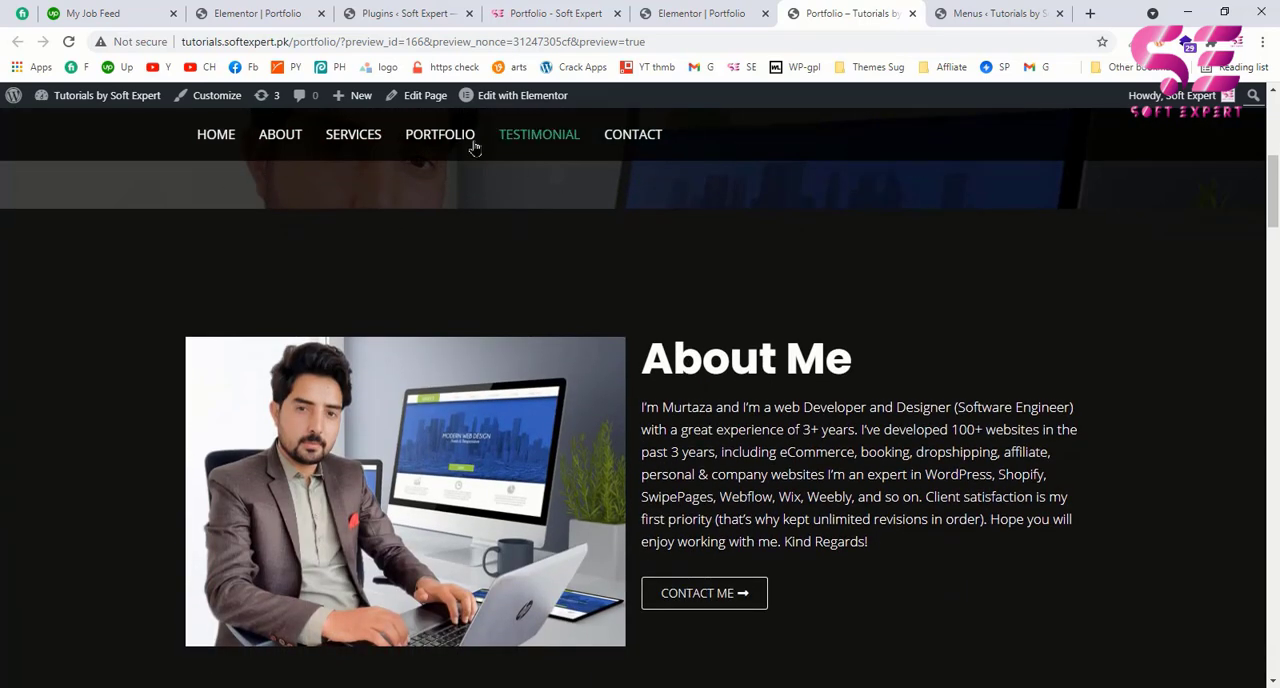
{"action": "scroll", "coordinate": [648, 262], "scroll_direction": "down", "scroll_amount": 10}
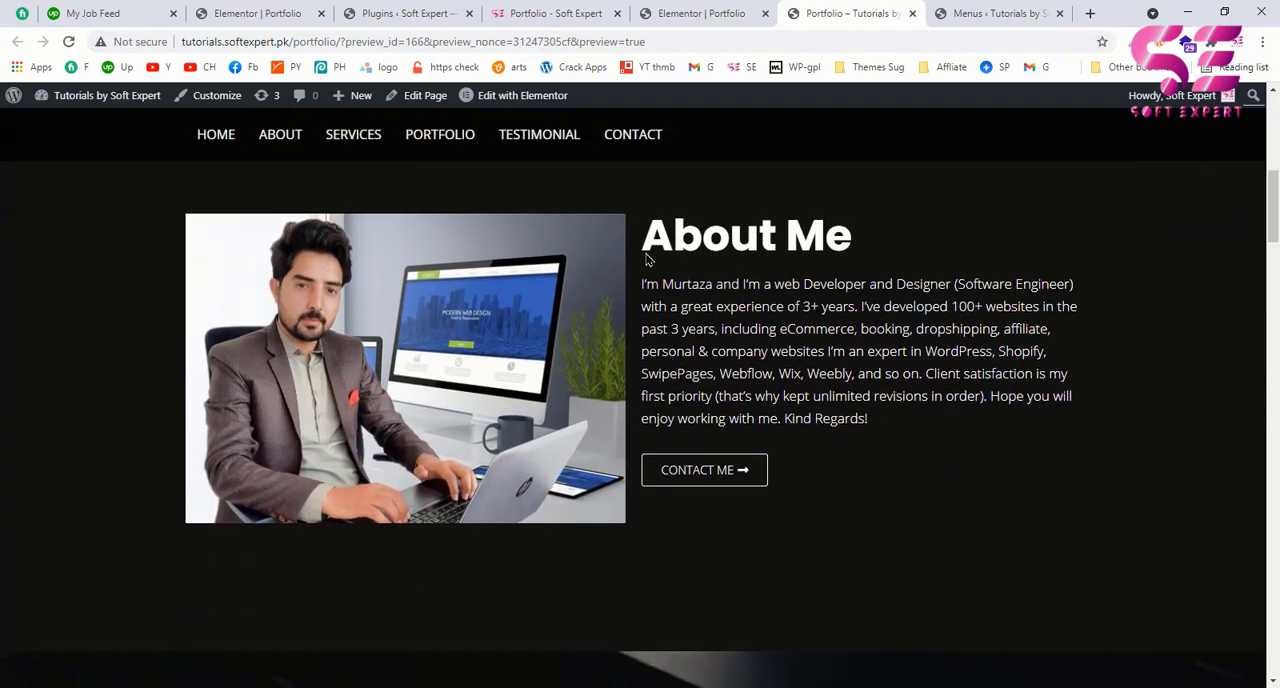
{"action": "scroll", "coordinate": [646, 260], "scroll_direction": "down", "scroll_amount": 1}
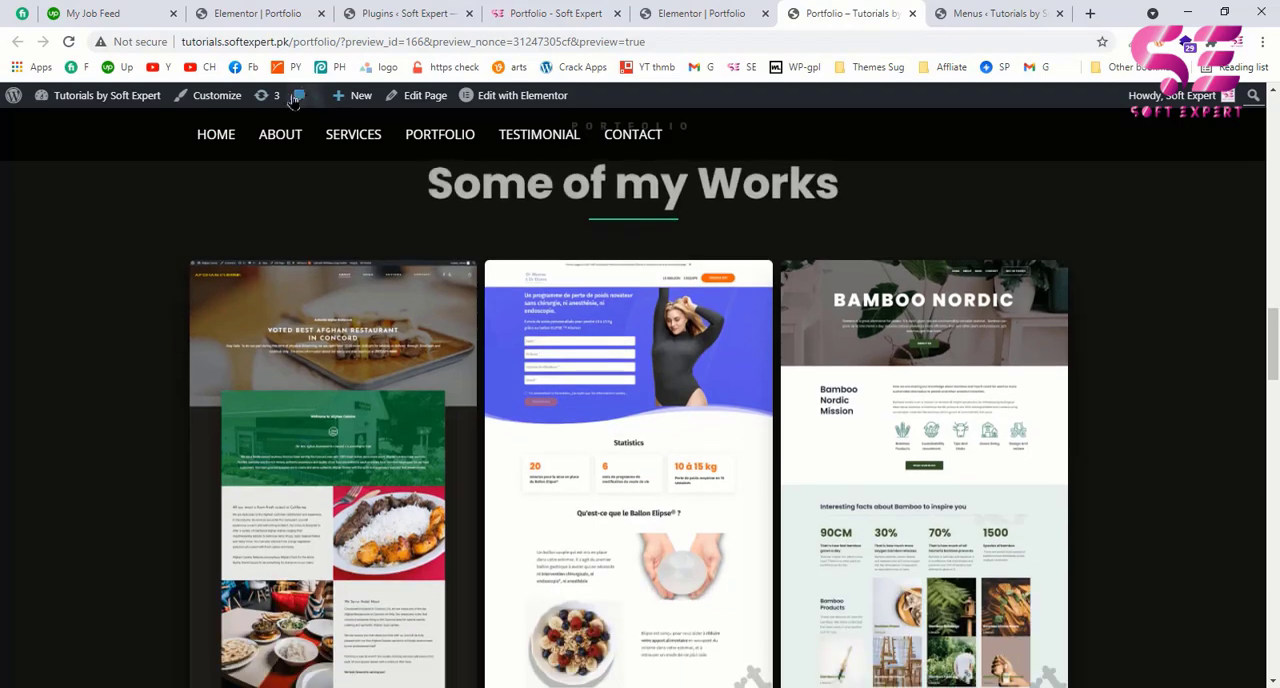
{"action": "scroll", "coordinate": [481, 243], "scroll_direction": "up", "scroll_amount": 10}
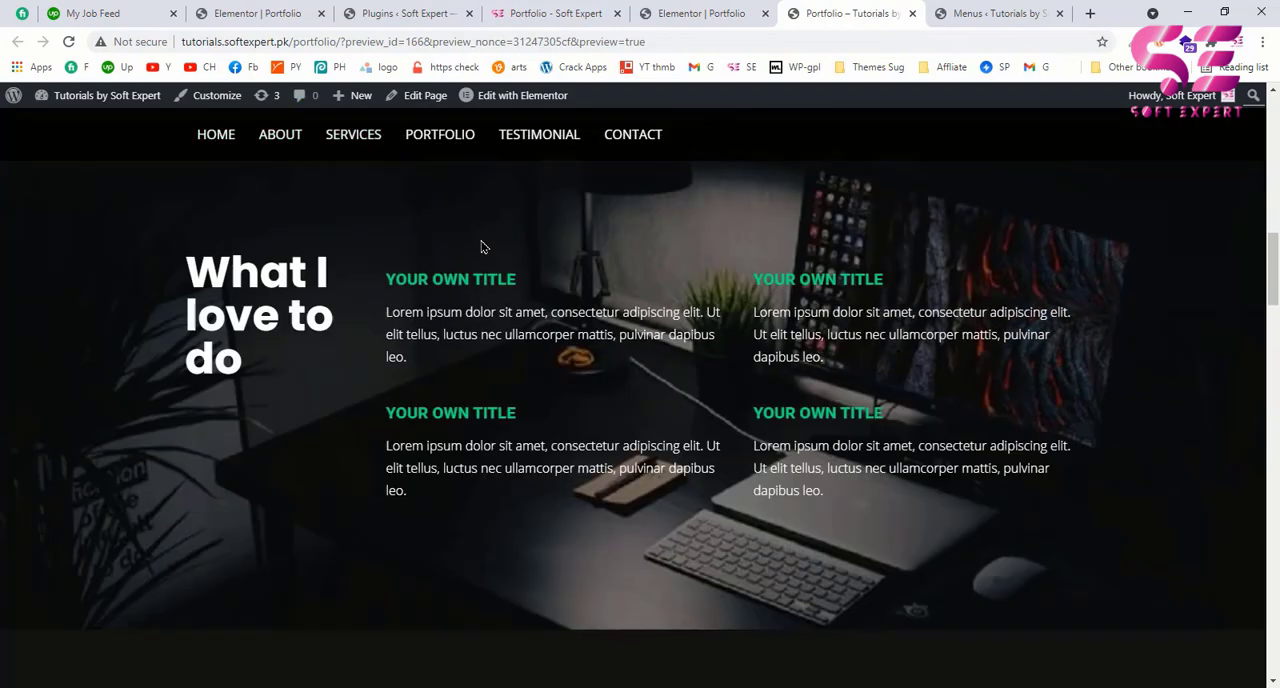
{"action": "scroll", "coordinate": [481, 246], "scroll_direction": "down", "scroll_amount": 5}
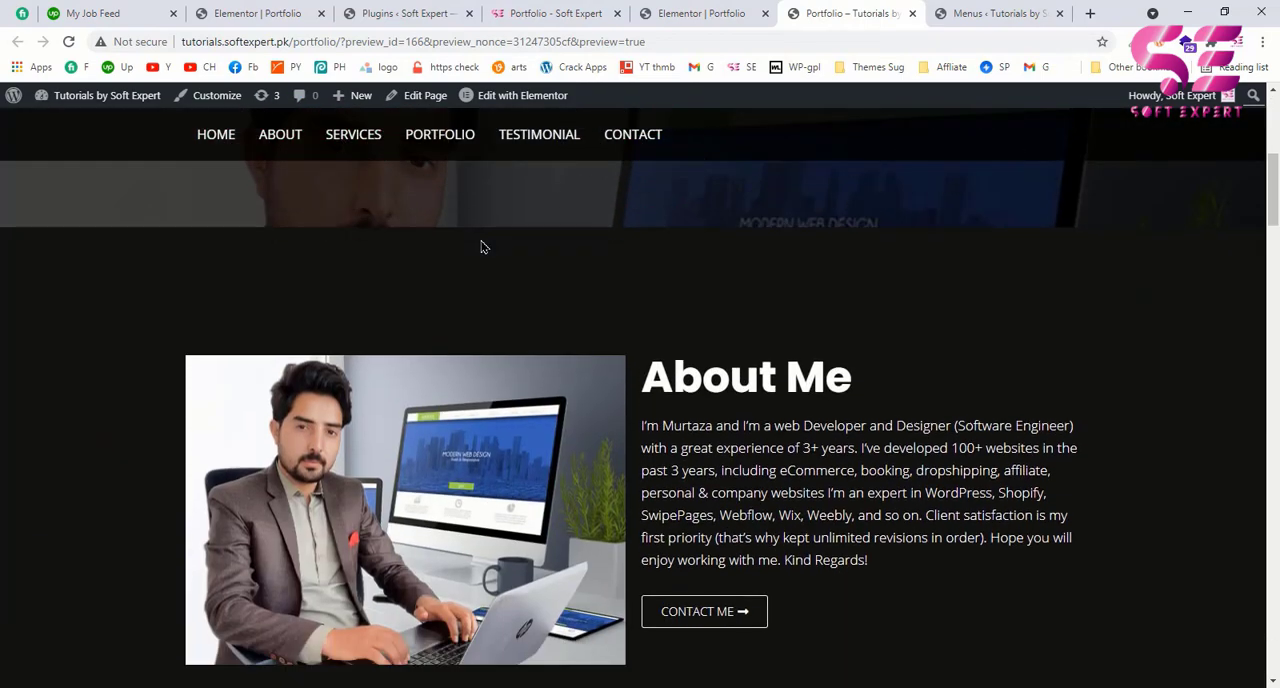
Step: Test the About, Services, Portfolio, Testimonial and Contact links in the preview, inspect the Portfolio anchor in the address, and return to the hero
{"action": "left_click", "coordinate": [276, 140]}
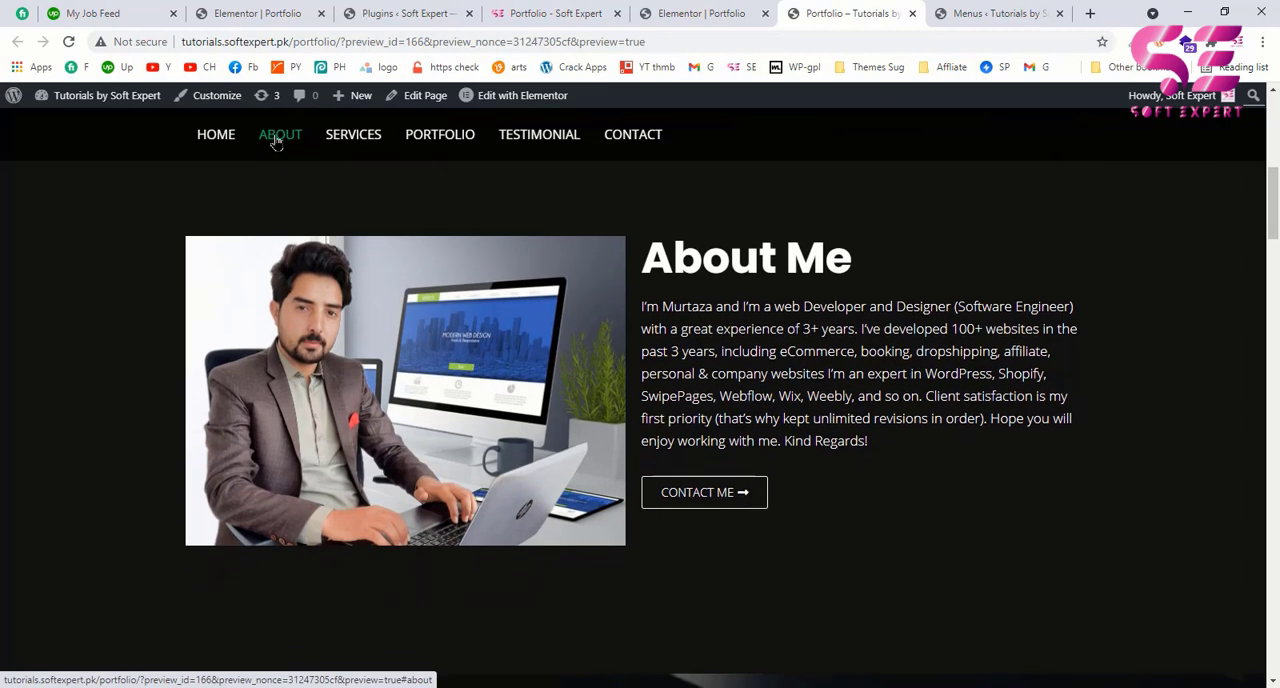
{"action": "left_click", "coordinate": [367, 151]}
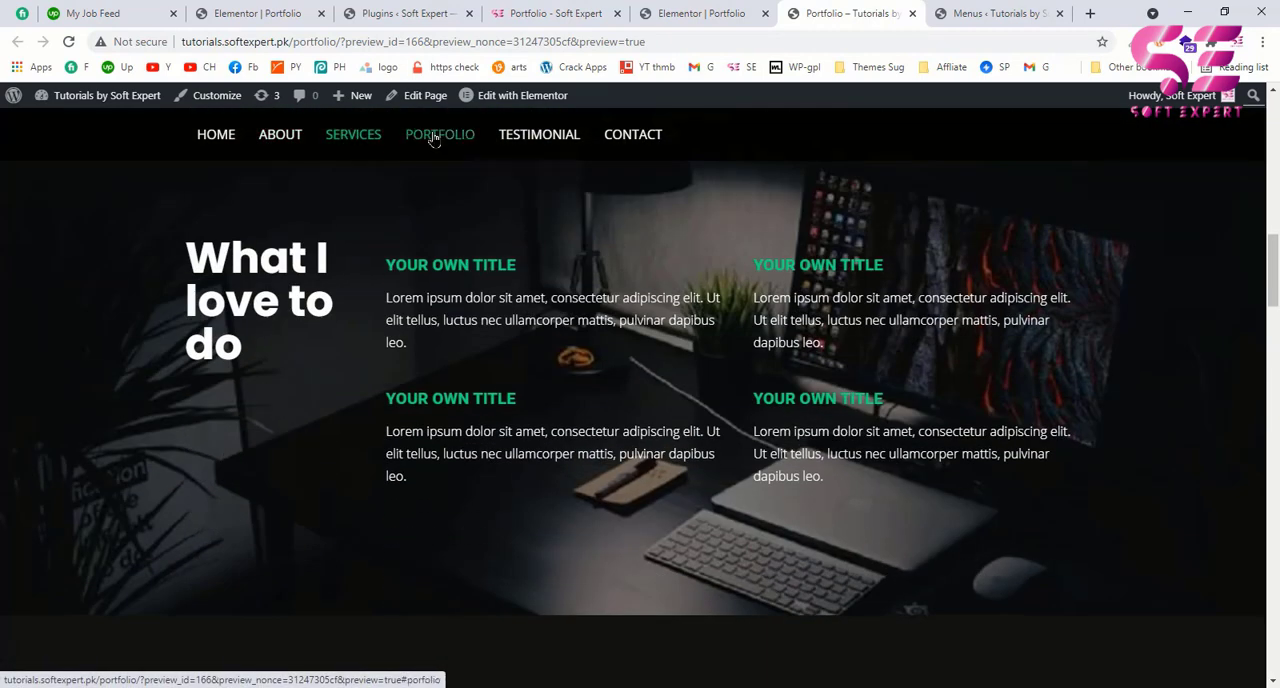
{"action": "left_click", "coordinate": [433, 139]}
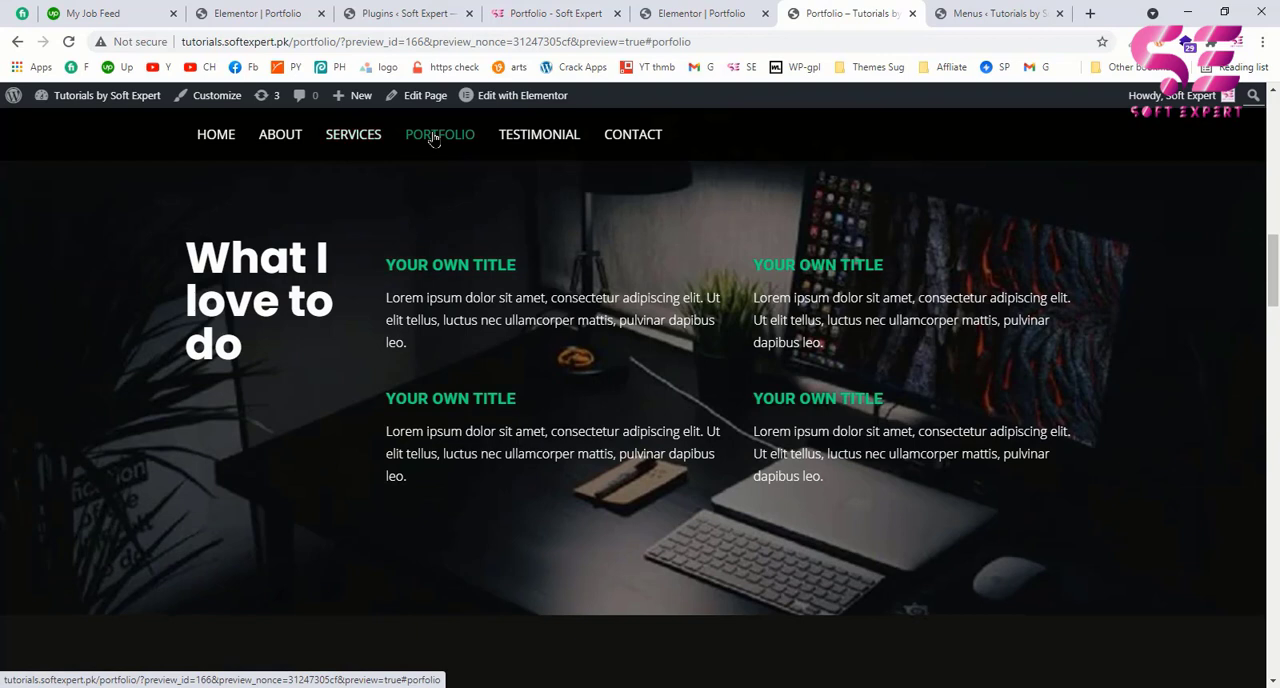
{"action": "left_click_drag", "start_coordinate": [652, 43], "coordinate": [700, 43]}
{"action": "left_click", "coordinate": [700, 43]}
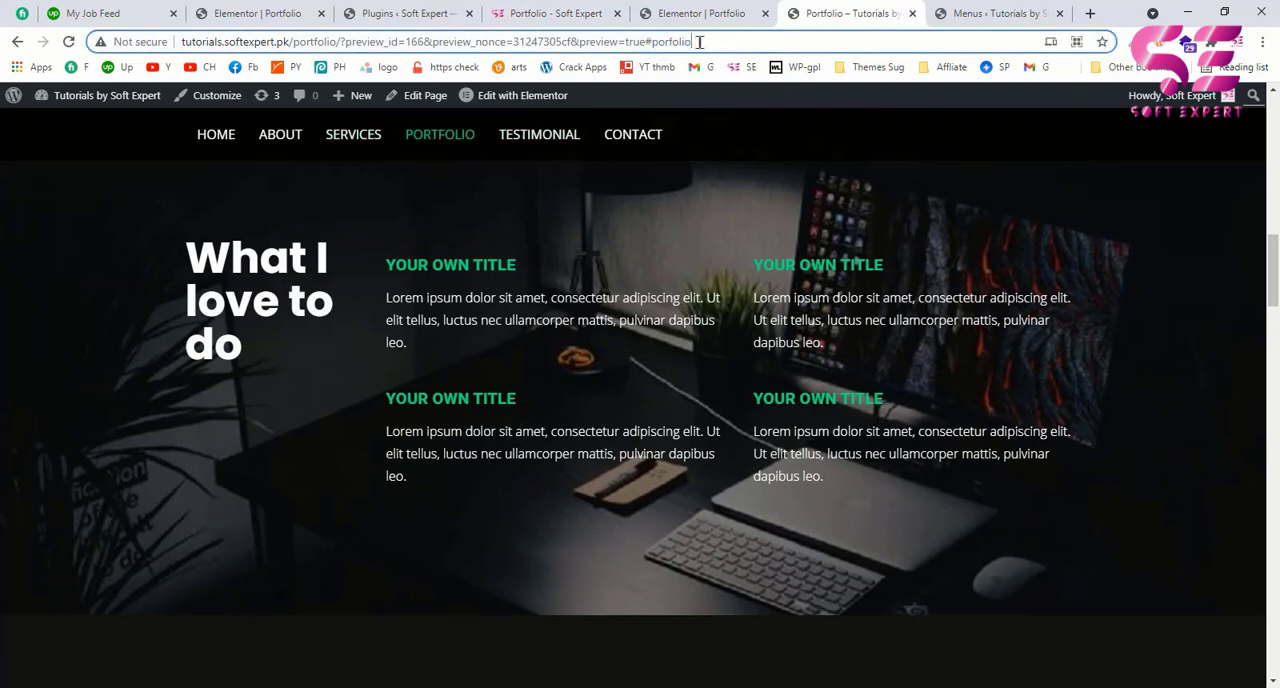
{"action": "left_click", "coordinate": [540, 137]}
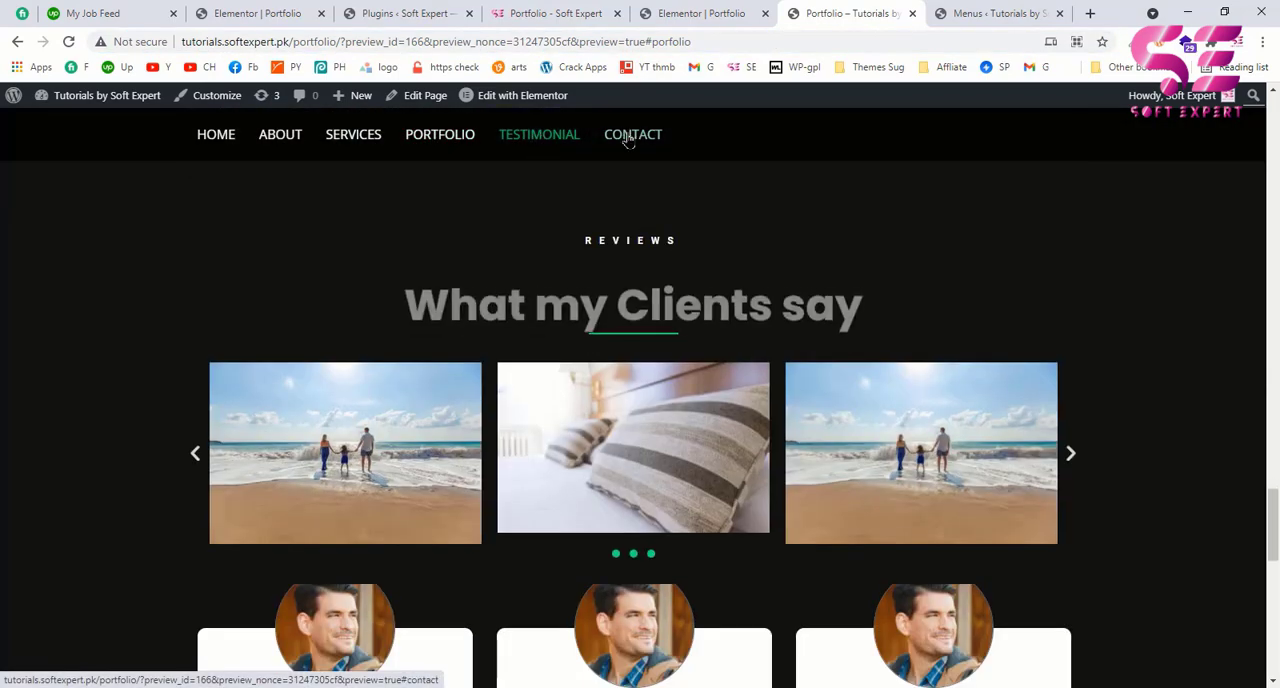
{"action": "left_click", "coordinate": [628, 137]}
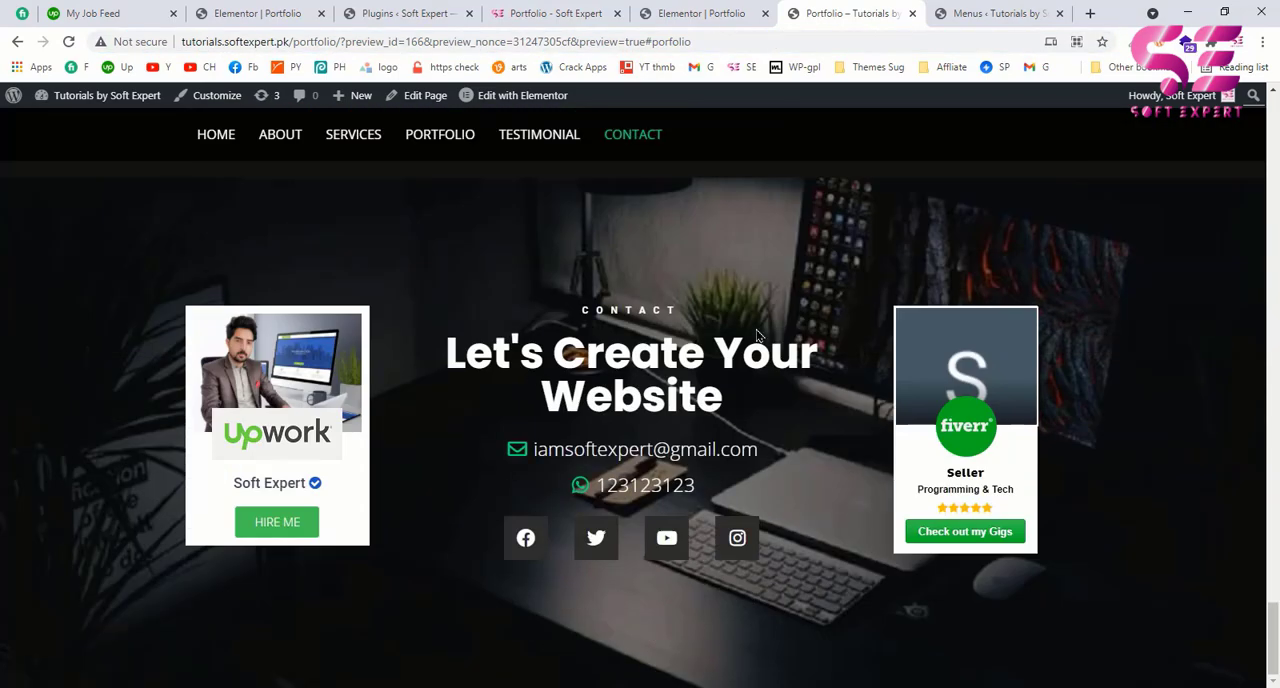
{"action": "scroll", "coordinate": [772, 440], "scroll_direction": "up", "scroll_amount": 15}
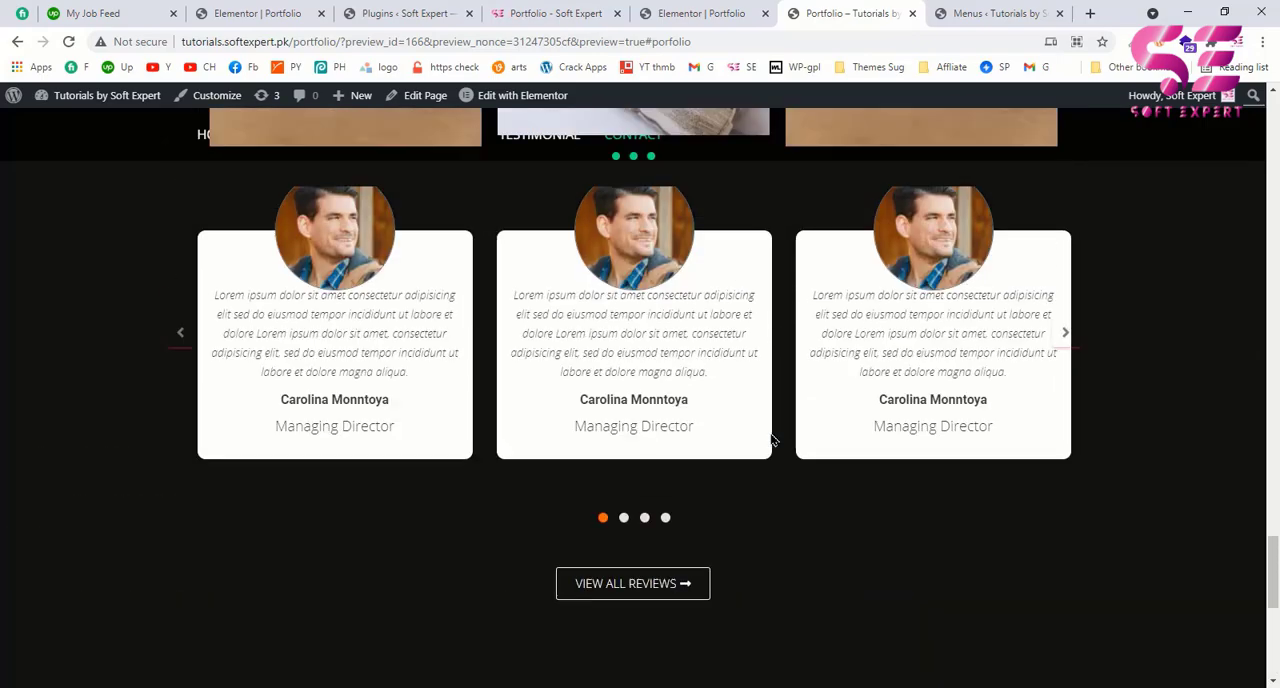
{"action": "scroll", "coordinate": [772, 440], "scroll_direction": "up", "scroll_amount": 15}
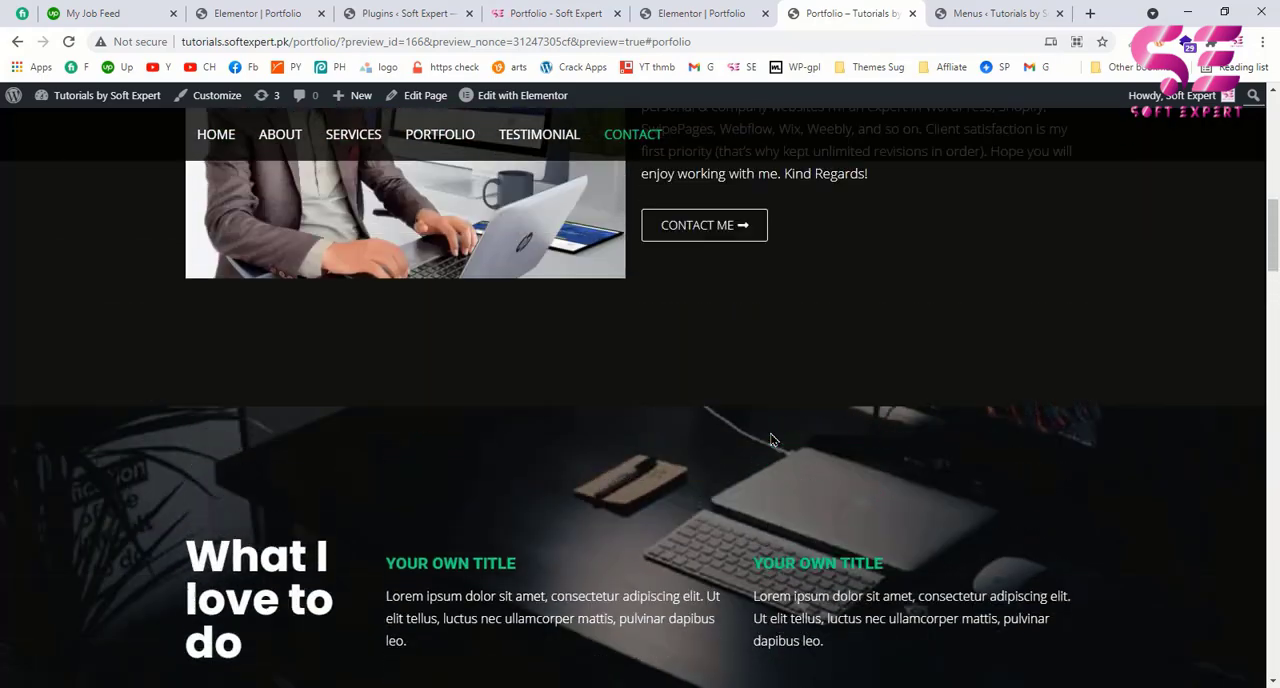
{"action": "scroll", "coordinate": [735, 273], "scroll_direction": "up", "scroll_amount": 5}
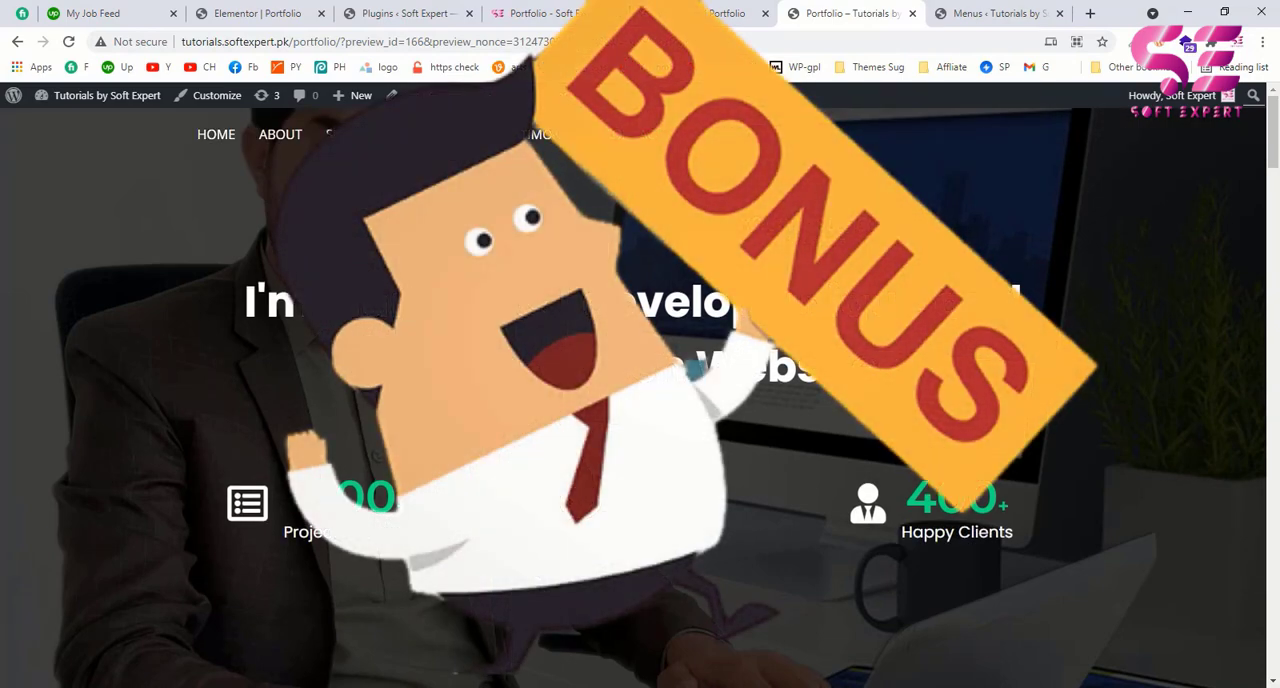
Step: Return to the portfolio page in the Elementor editor and review its sections and the Reviews section's template-saving option
{"action": "left_click", "coordinate": [678, 8]}
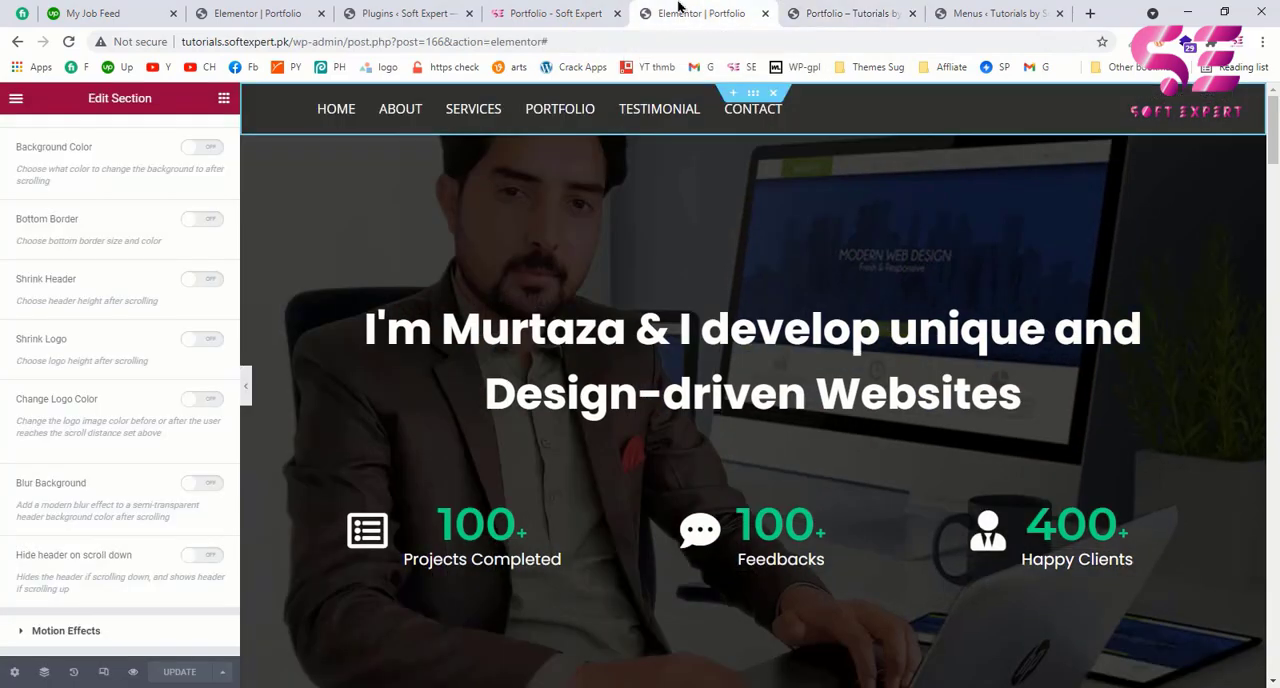
{"action": "scroll", "coordinate": [795, 368], "scroll_direction": "down", "scroll_amount": 15}
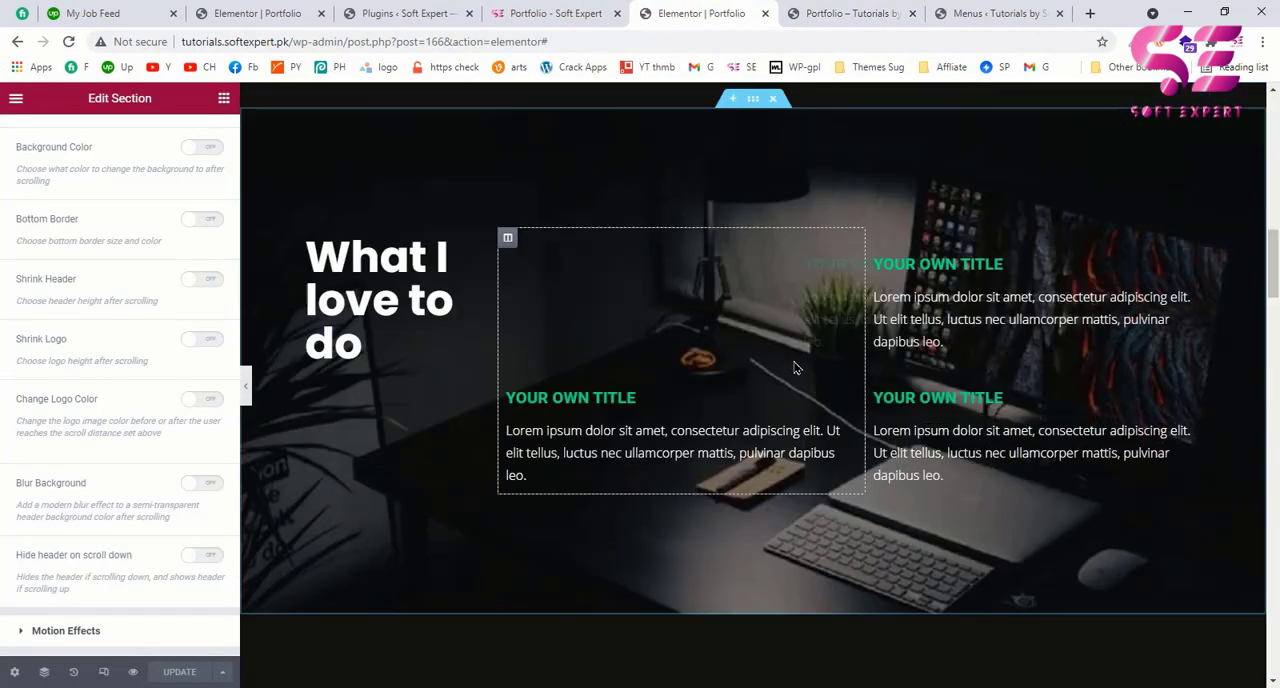
{"action": "scroll", "coordinate": [795, 368], "scroll_direction": "down", "scroll_amount": 12}
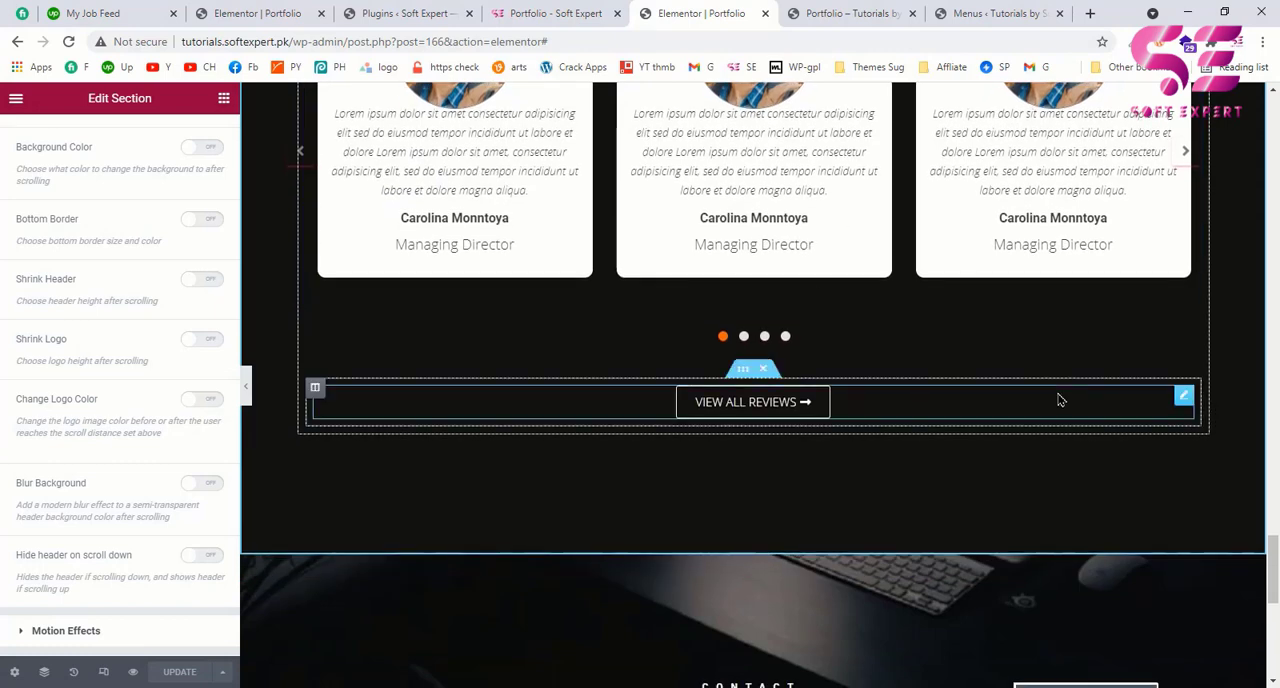
{"action": "left_click_drag", "start_coordinate": [1272, 586], "coordinate": [1267, 471]}
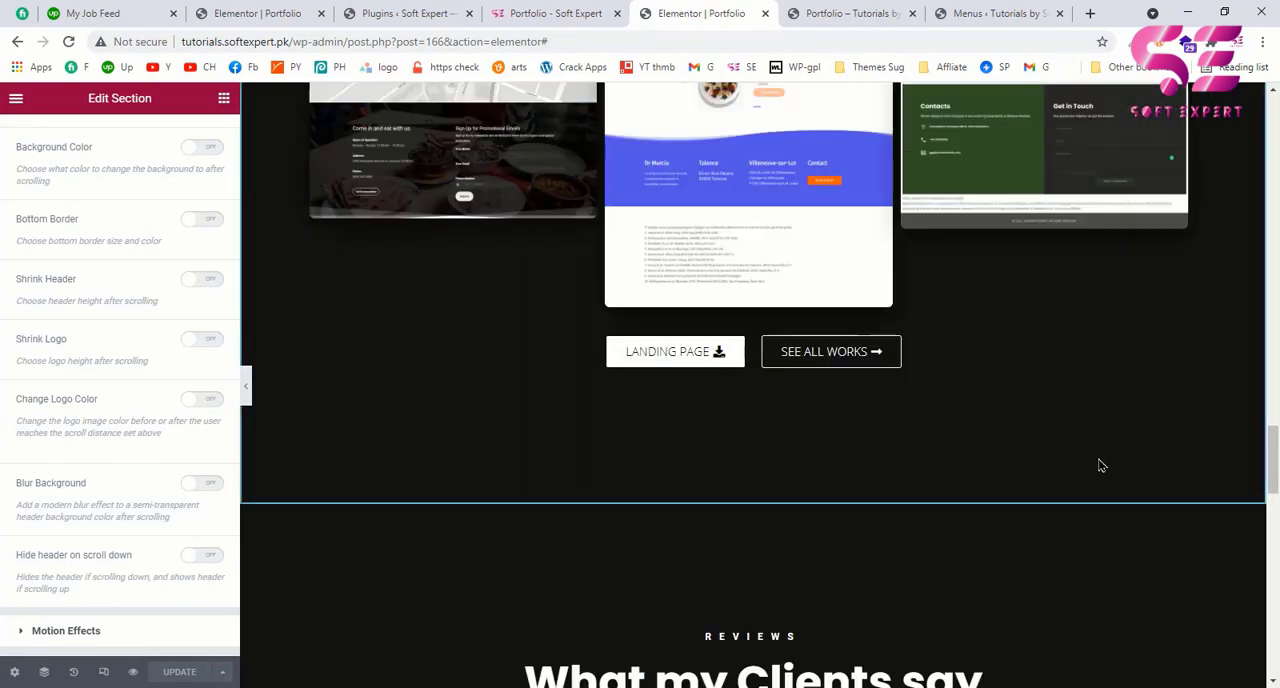
{"action": "scroll", "coordinate": [1060, 527], "scroll_direction": "down", "scroll_amount": 6}
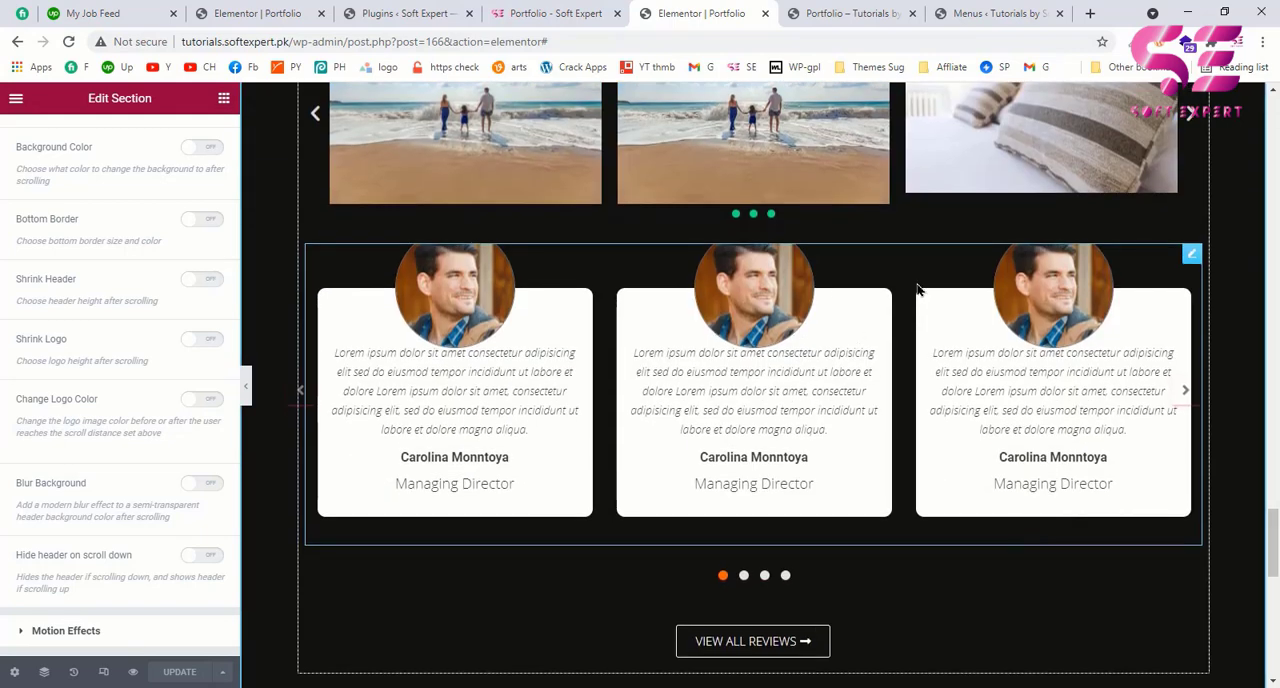
{"action": "scroll", "coordinate": [875, 380], "scroll_direction": "down", "scroll_amount": 5}
{"action": "scroll", "coordinate": [794, 477], "scroll_direction": "up", "scroll_amount": 3}
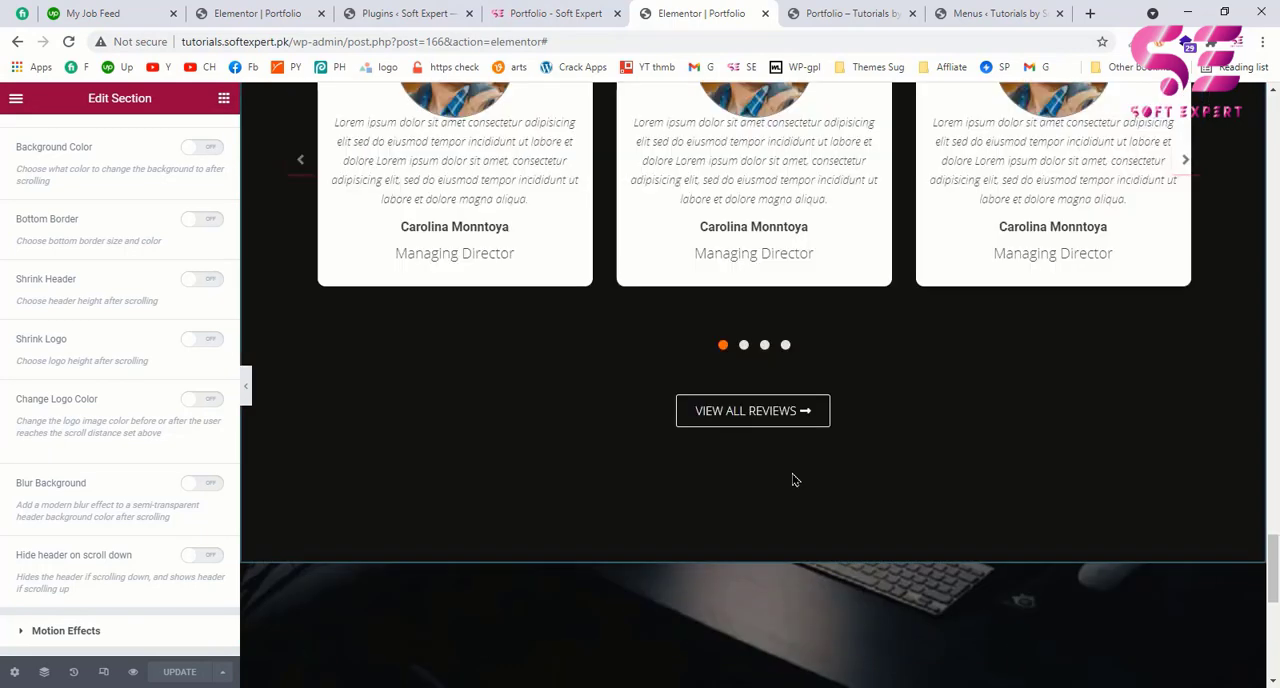
{"action": "scroll", "coordinate": [794, 480], "scroll_direction": "down", "scroll_amount": 2}
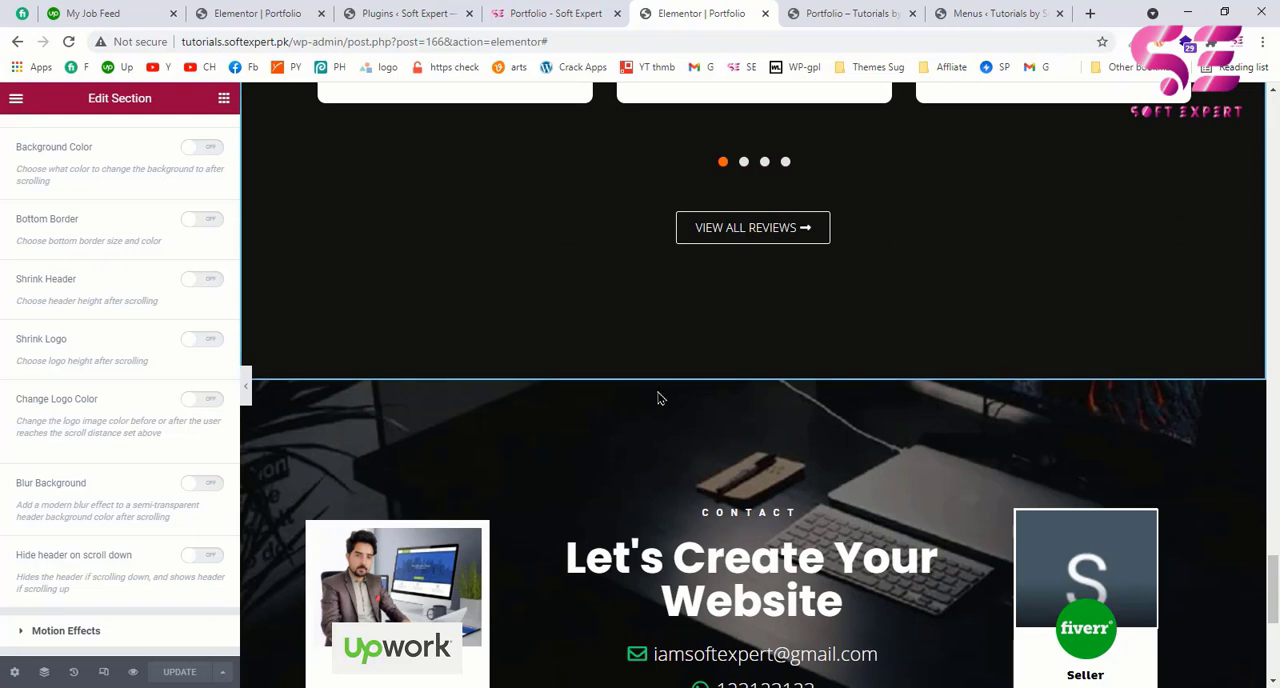
{"action": "scroll", "coordinate": [748, 525], "scroll_direction": "up", "scroll_amount": 6}
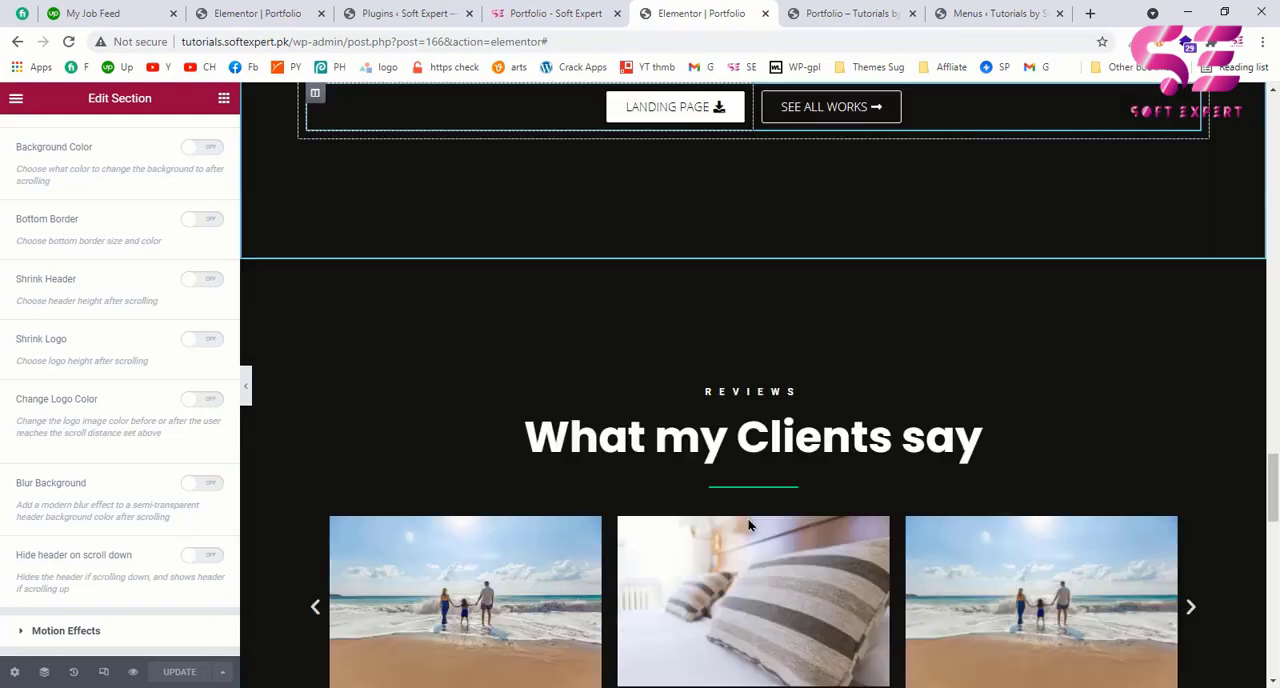
{"action": "scroll", "coordinate": [748, 525], "scroll_direction": "down", "scroll_amount": 3}
{"action": "scroll", "coordinate": [757, 237], "scroll_direction": "up", "scroll_amount": 2}
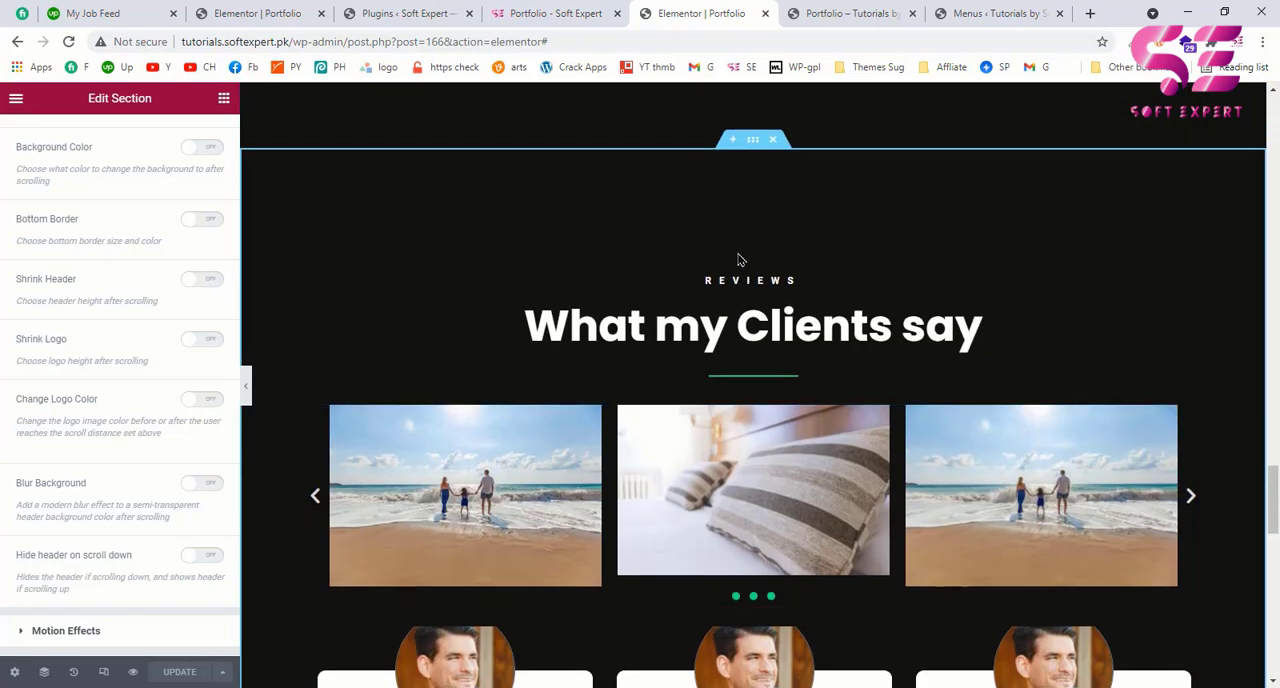
{"action": "right_click", "coordinate": [751, 145]}
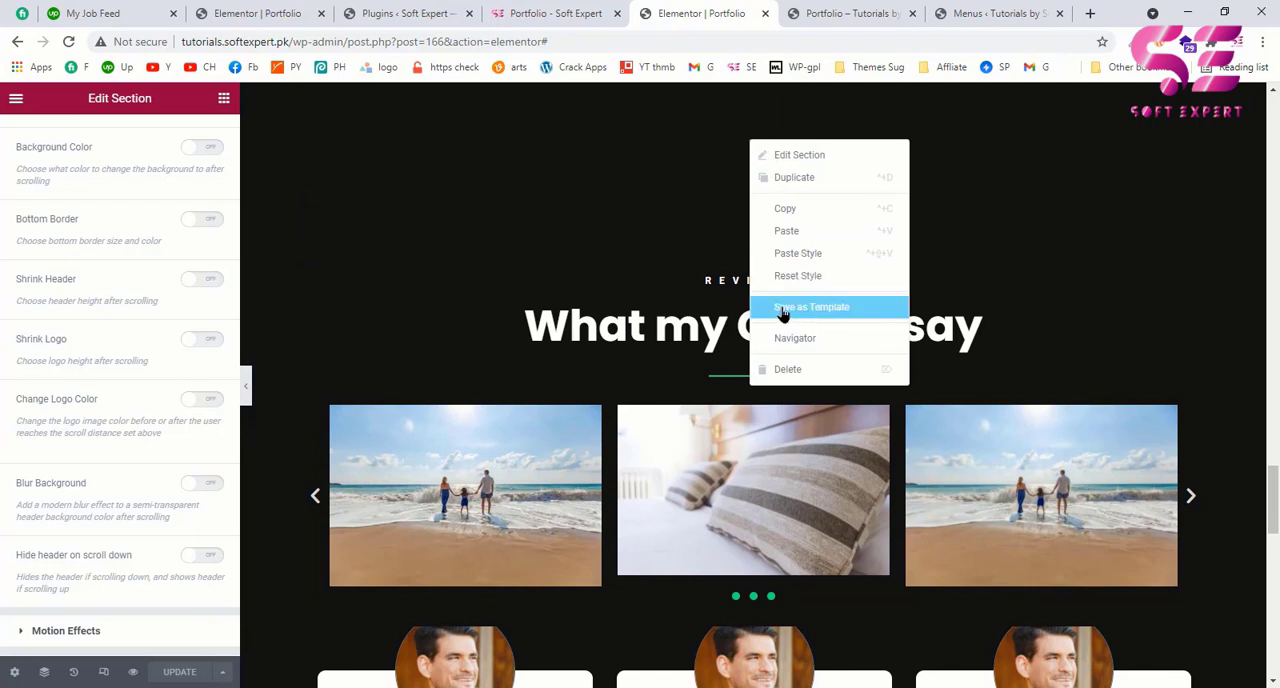
{"action": "scroll", "coordinate": [486, 311], "scroll_direction": "up", "scroll_amount": 2}
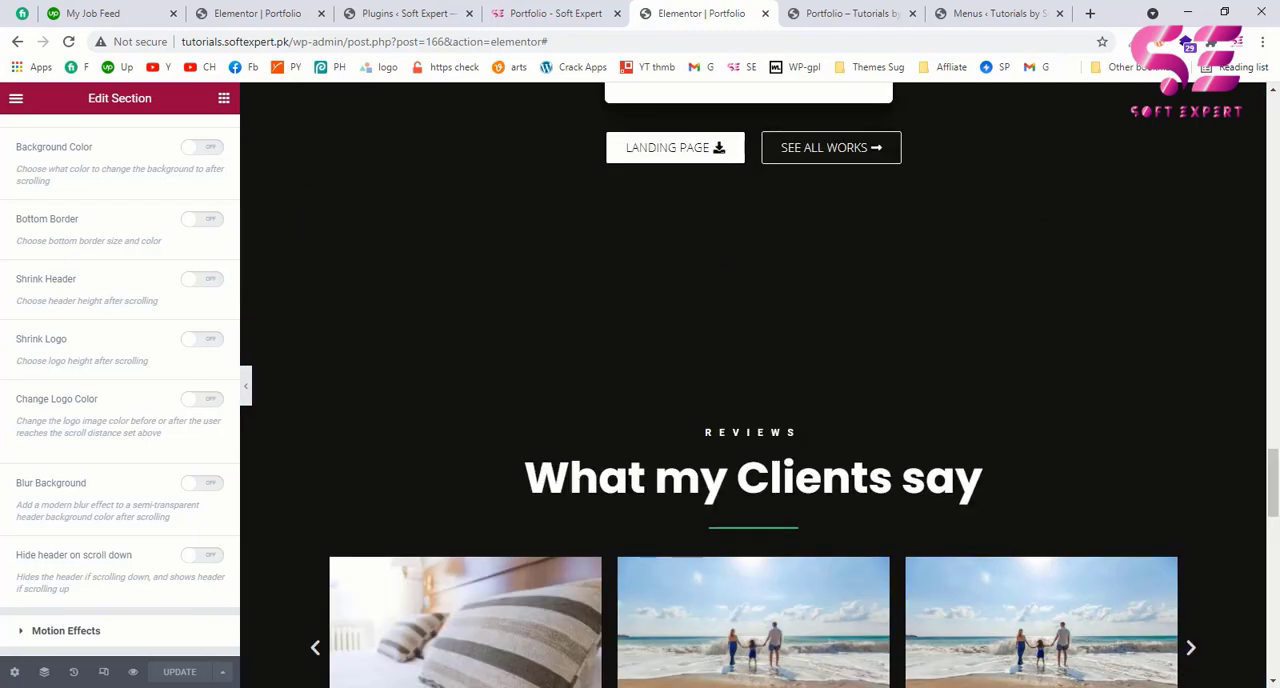
Step: Save the whole portfolio page to the template library under the name "Soft Expert portfolio"
{"action": "left_click", "coordinate": [222, 671]}
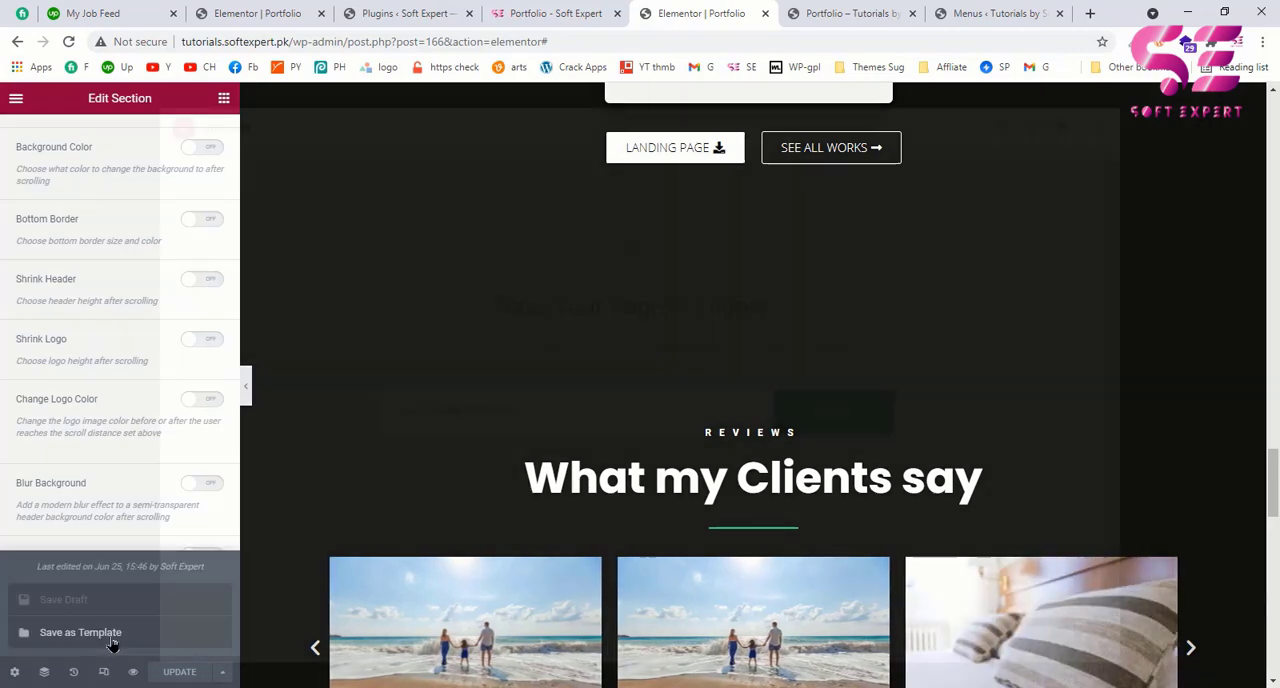
{"action": "left_click", "coordinate": [113, 643]}
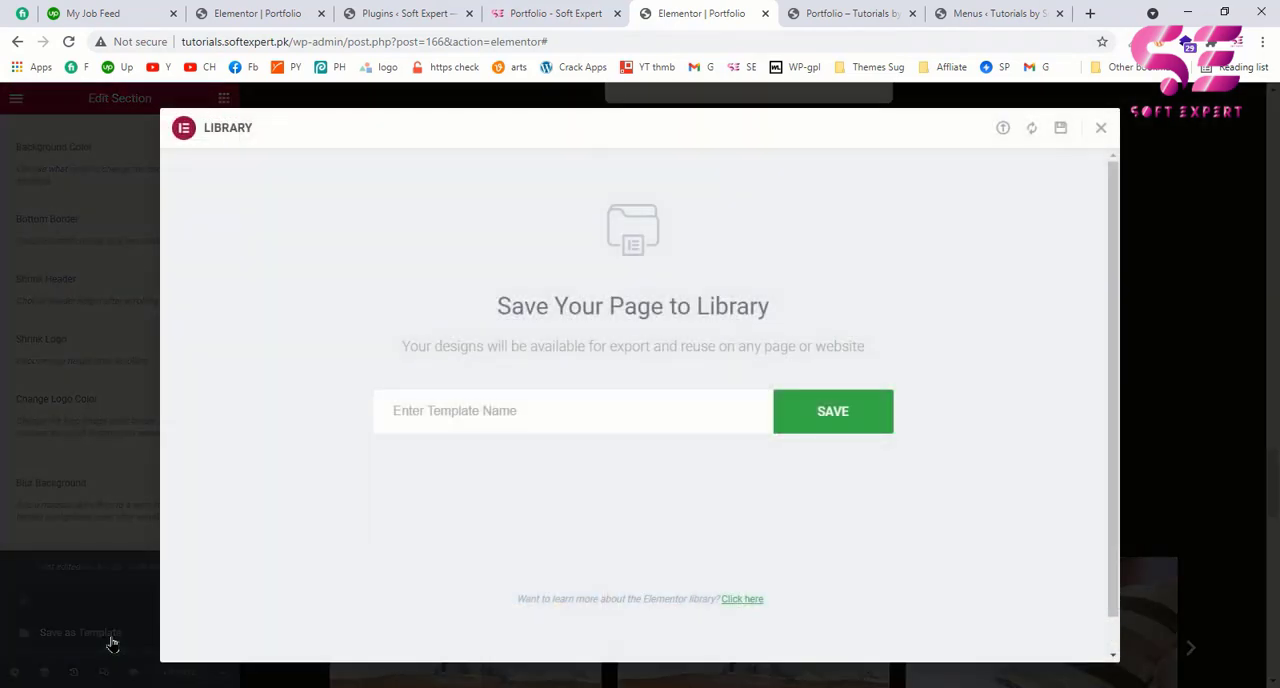
{"action": "left_click", "coordinate": [451, 405]}
{"action": "type", "text": "Soft Expert"}
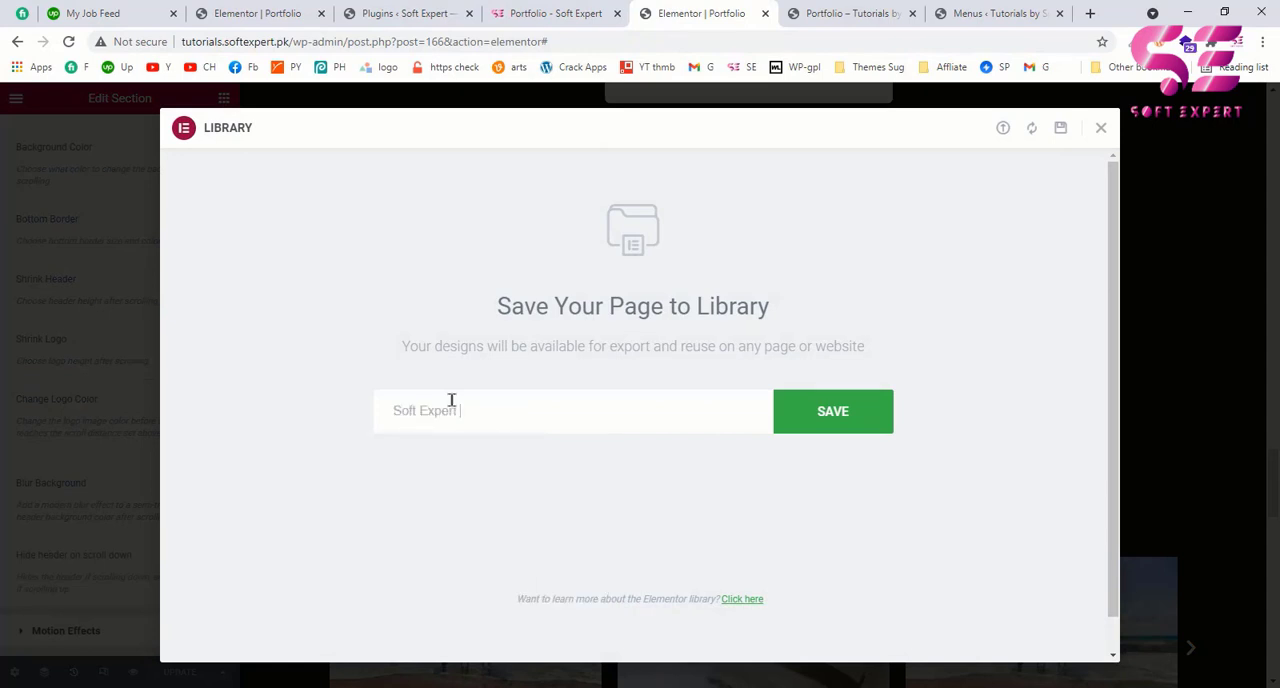
{"action": "type", "text": " portfolio"}
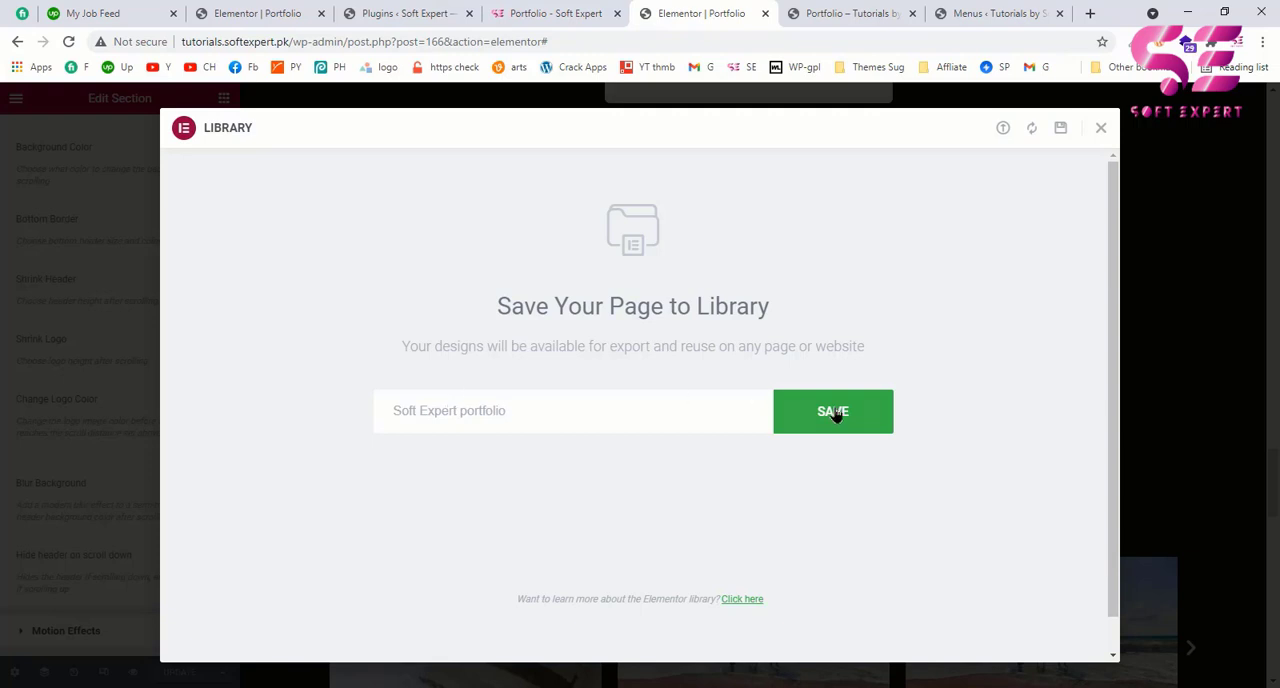
{"action": "left_click", "coordinate": [836, 416]}
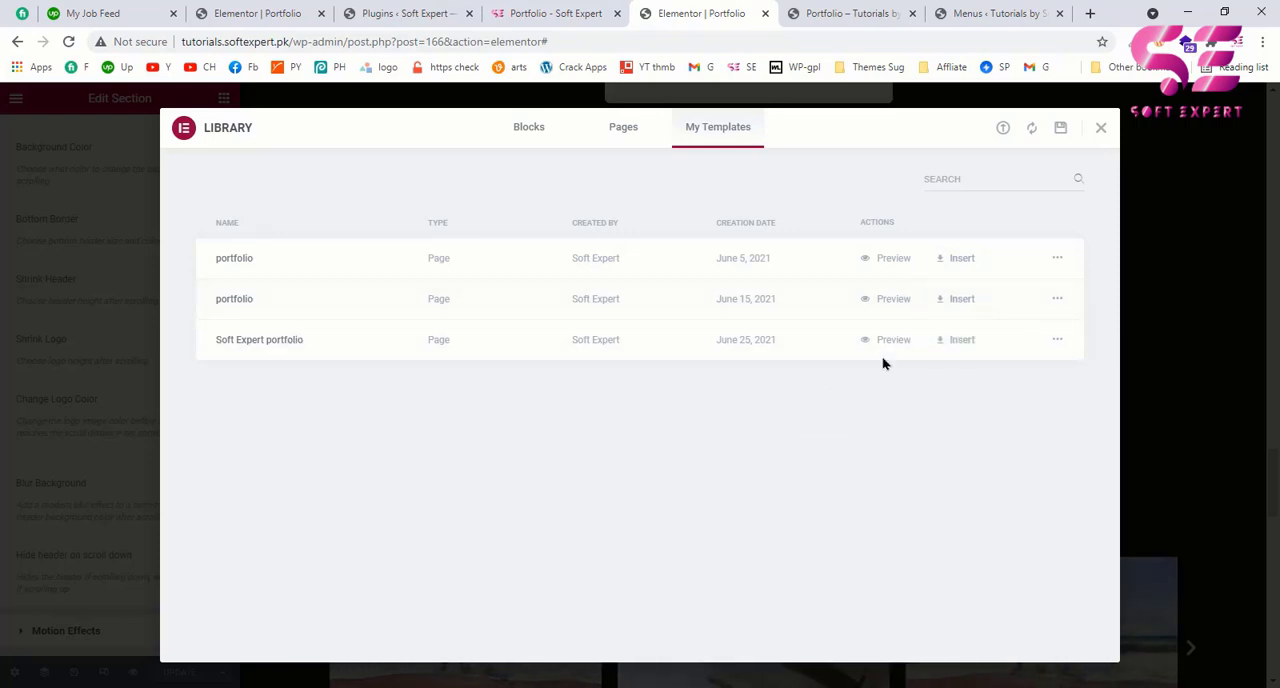
Step: Export the "Soft Expert portfolio" template as a JSON file and return to the portfolio page's editor
{"action": "left_click", "coordinate": [1058, 341]}
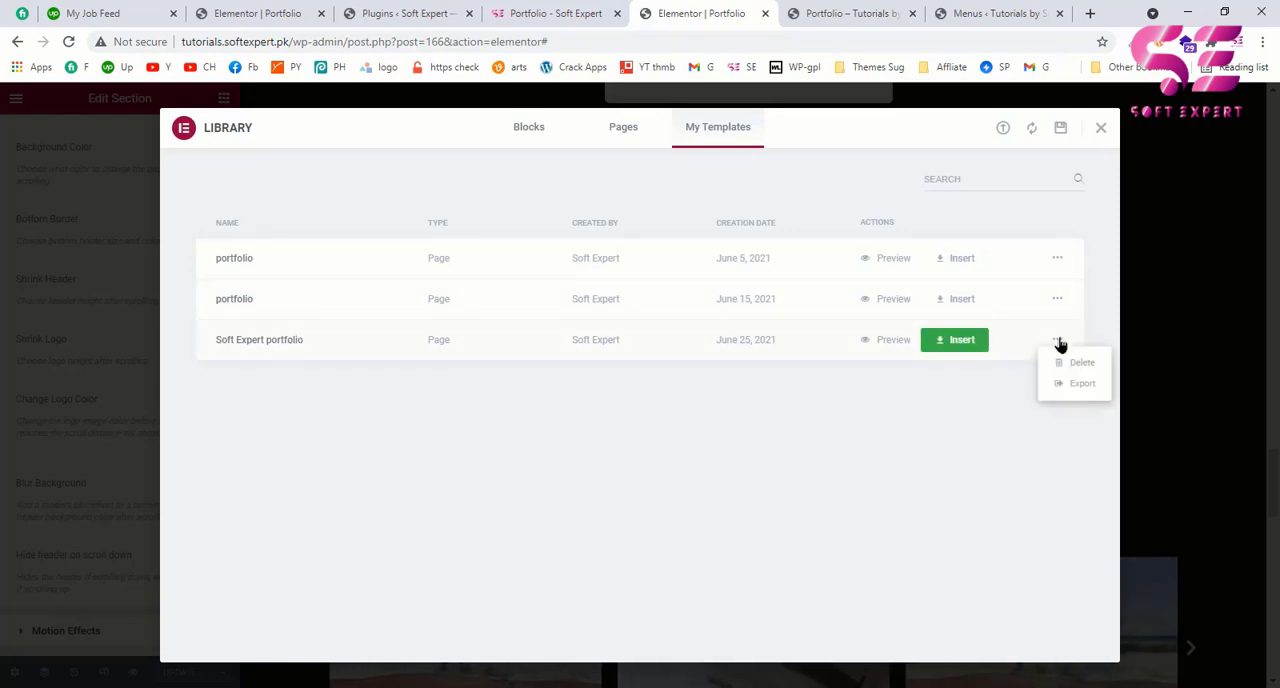
{"action": "left_click", "coordinate": [1074, 389]}
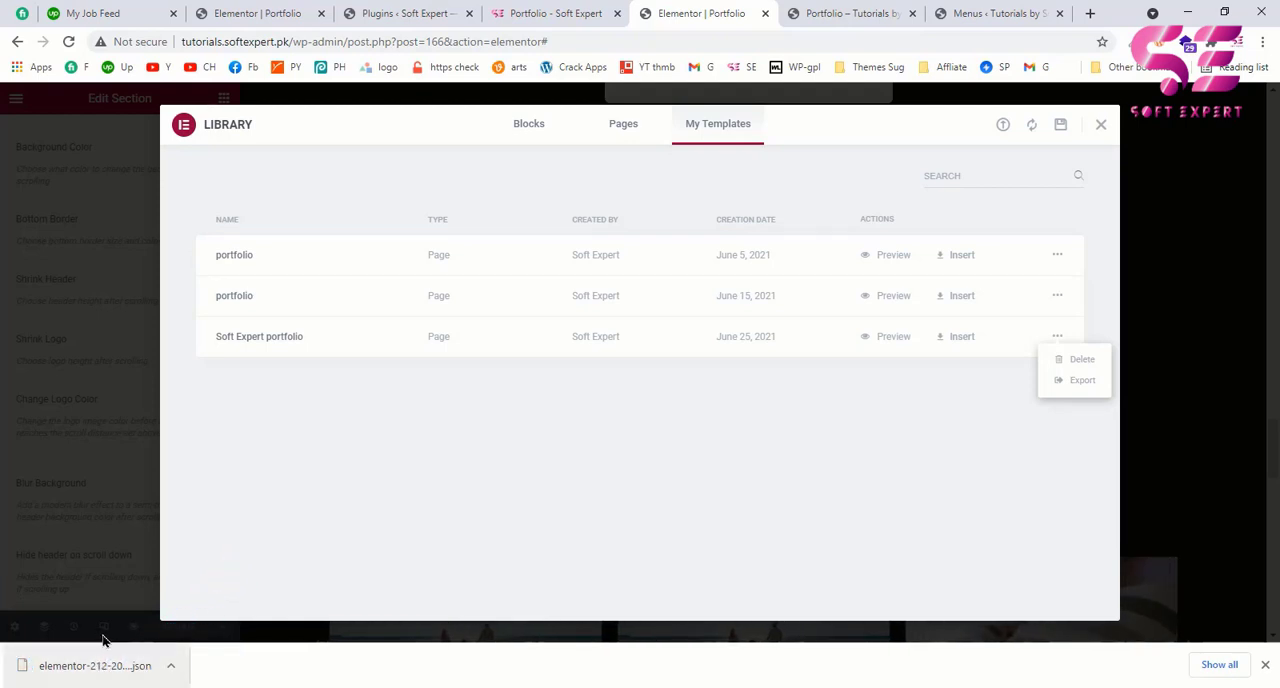
{"action": "left_click", "coordinate": [556, 13]}
{"action": "left_click", "coordinate": [697, 13]}
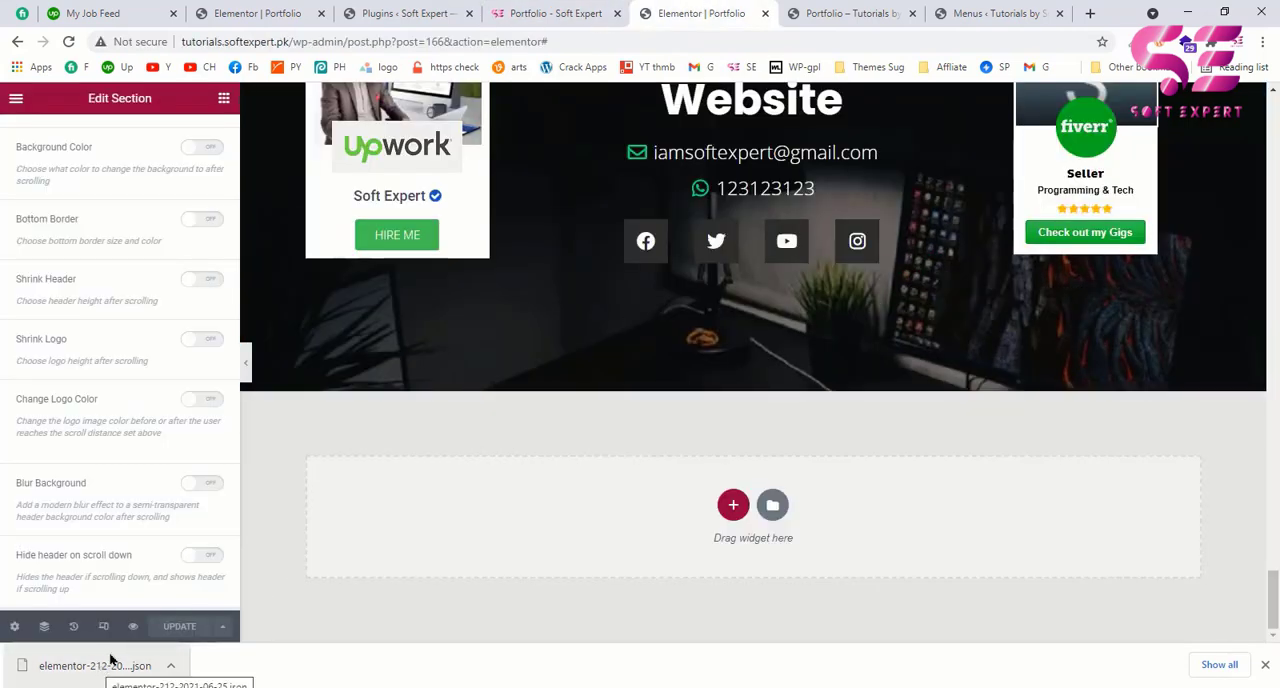
Step: Create a new WordPress page titled "bonus" and publish it
{"action": "left_click", "coordinate": [858, 12]}
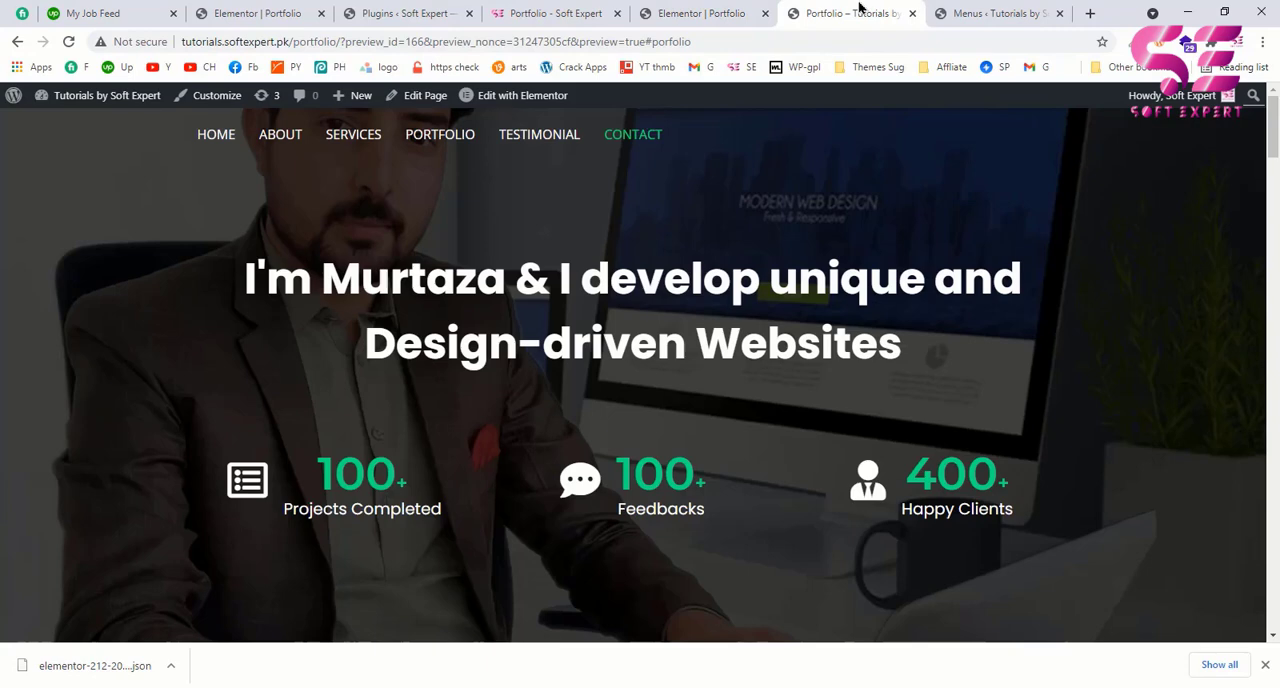
{"action": "left_click", "coordinate": [982, 12]}
{"action": "mouse_move", "coordinate": [45, 227]}
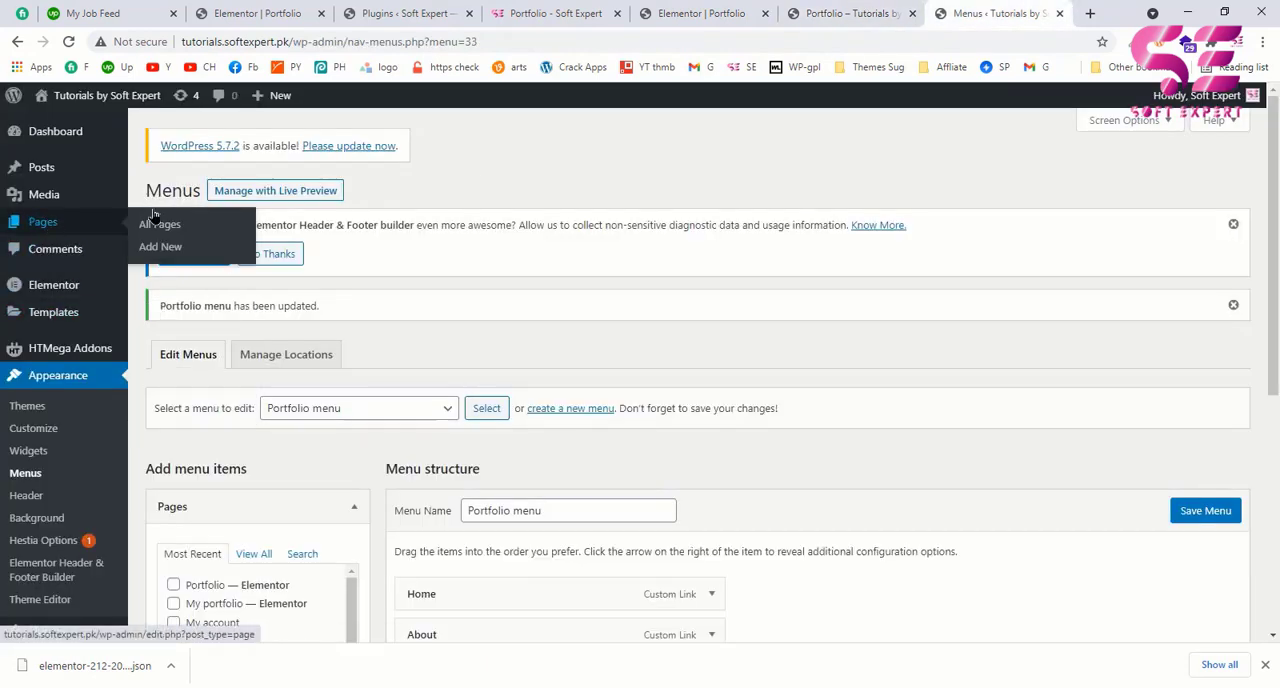
{"action": "left_click", "coordinate": [160, 247]}
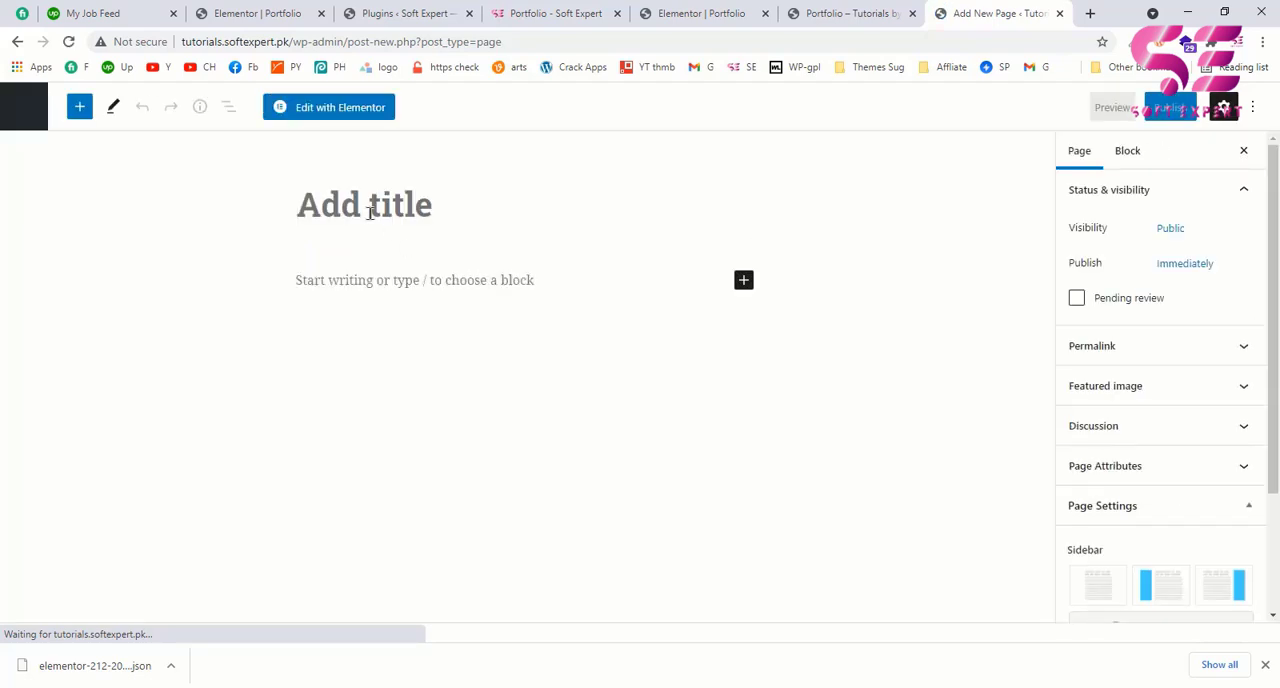
{"action": "type", "text": "bonus"}
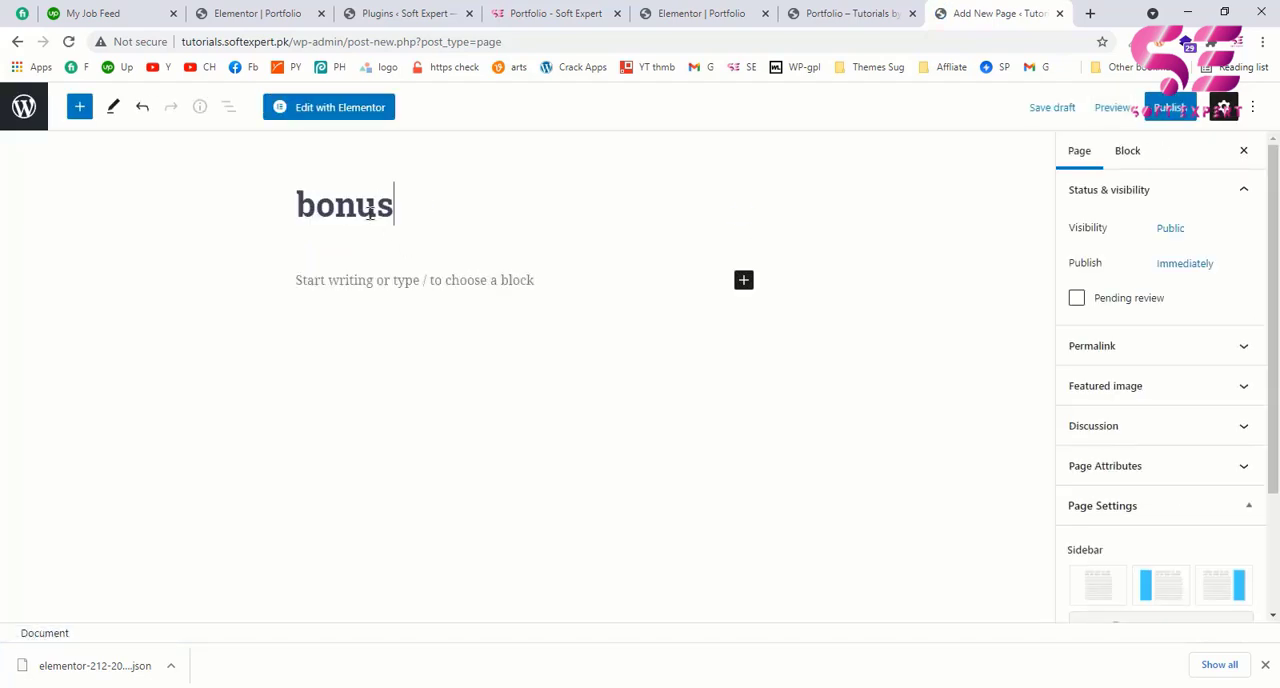
{"action": "left_click", "coordinate": [1170, 108]}
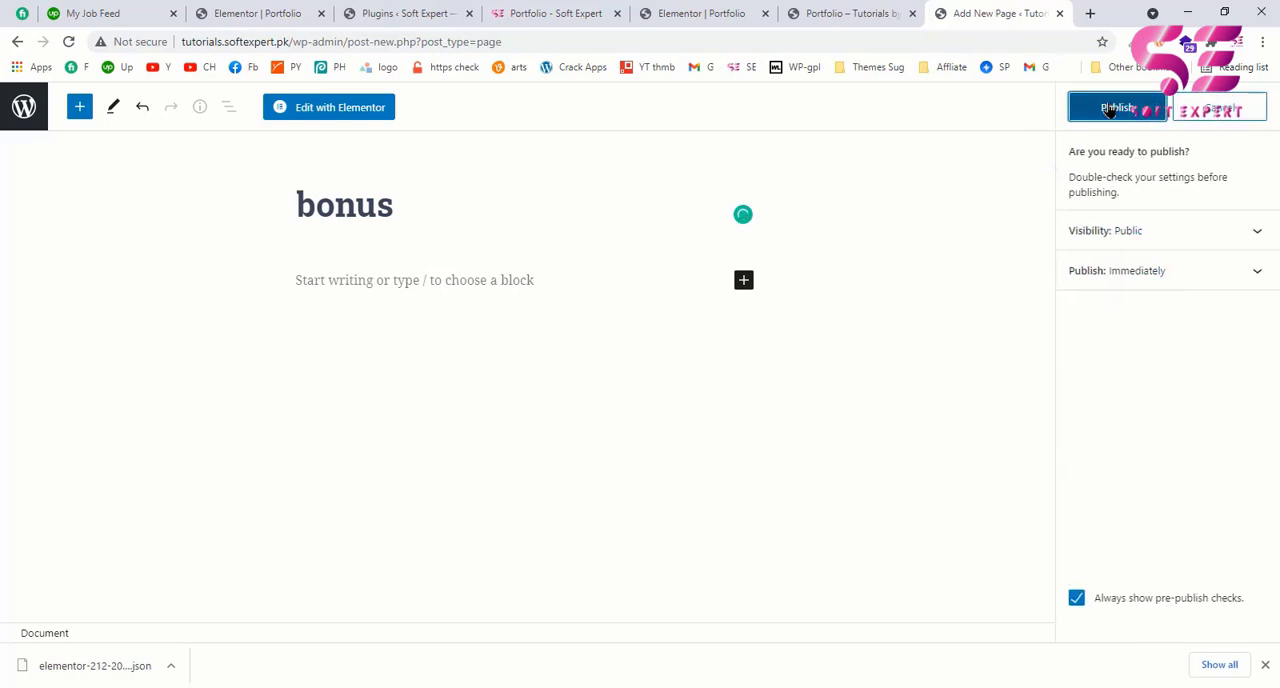
{"action": "left_click", "coordinate": [1110, 108]}
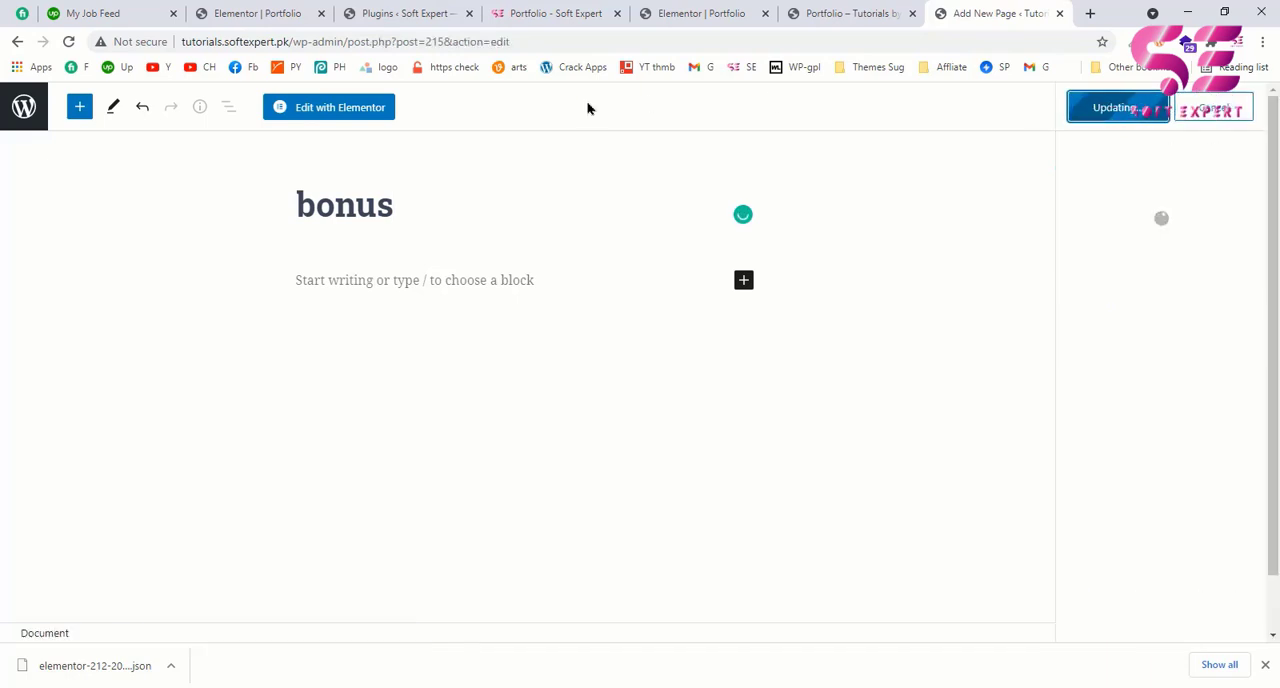
Step: Open the bonus page in Elementor and try to import the exported elementor-212 JSON file into the template library
{"action": "left_click", "coordinate": [340, 107]}
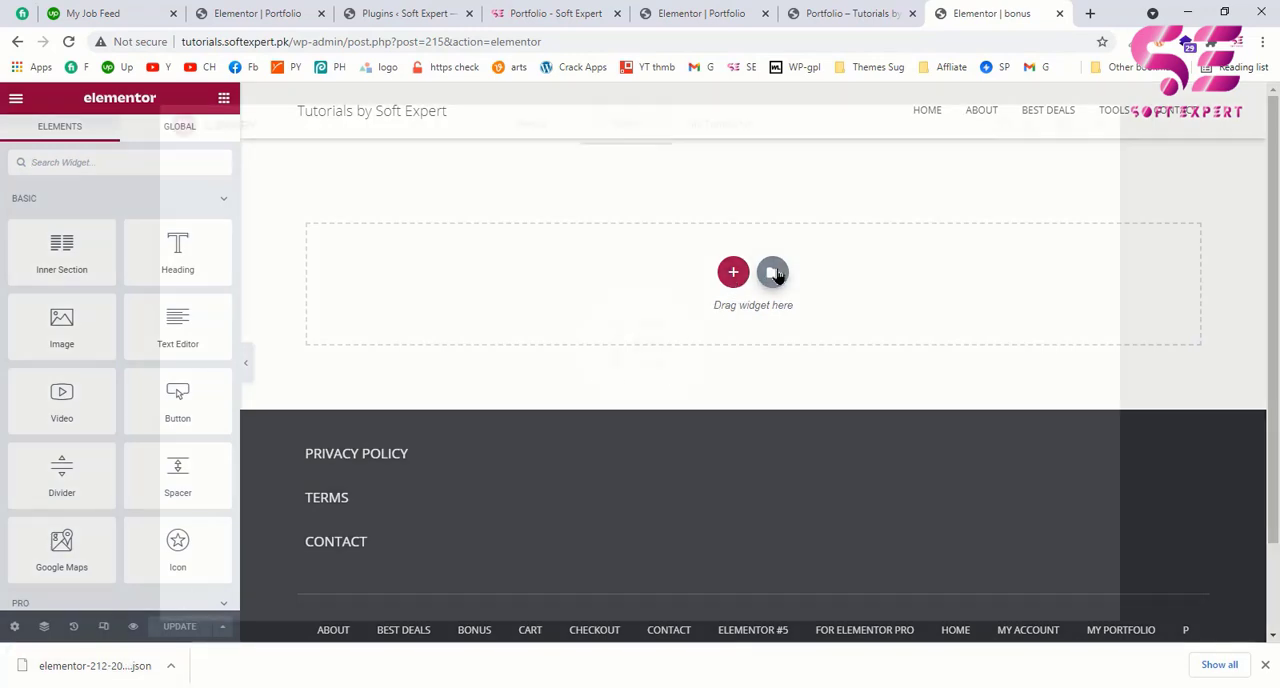
{"action": "left_click", "coordinate": [773, 273]}
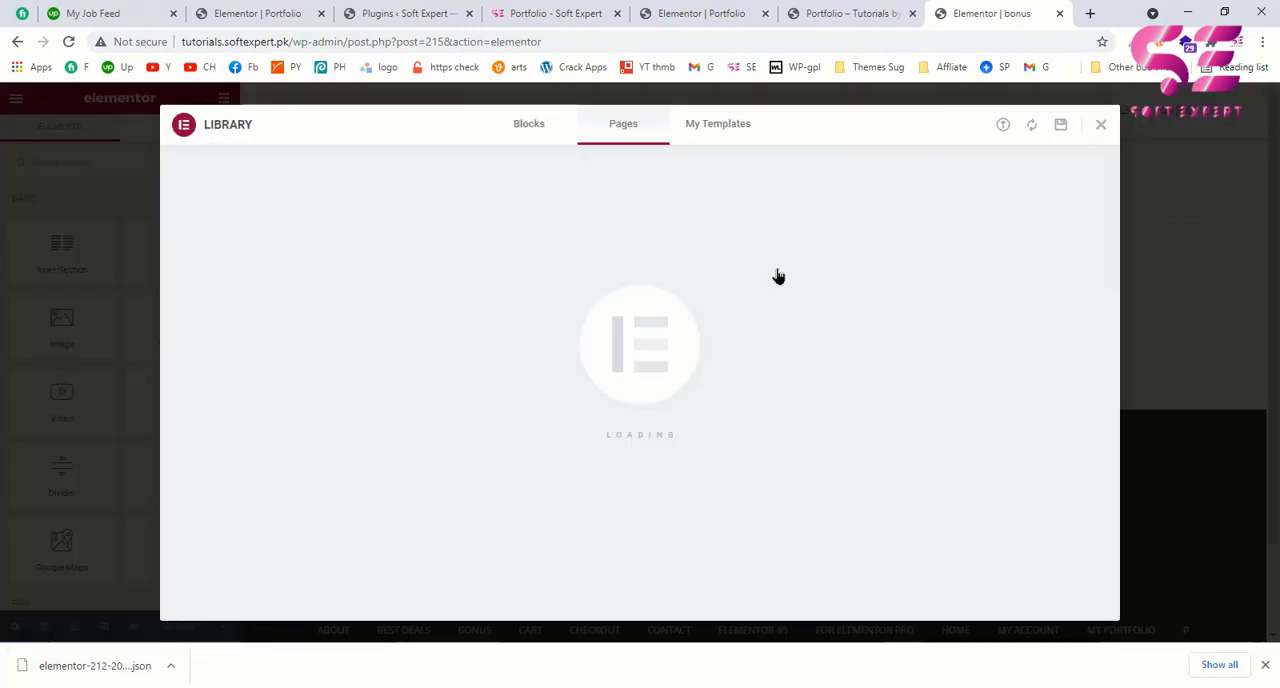
{"action": "left_click", "coordinate": [714, 128]}
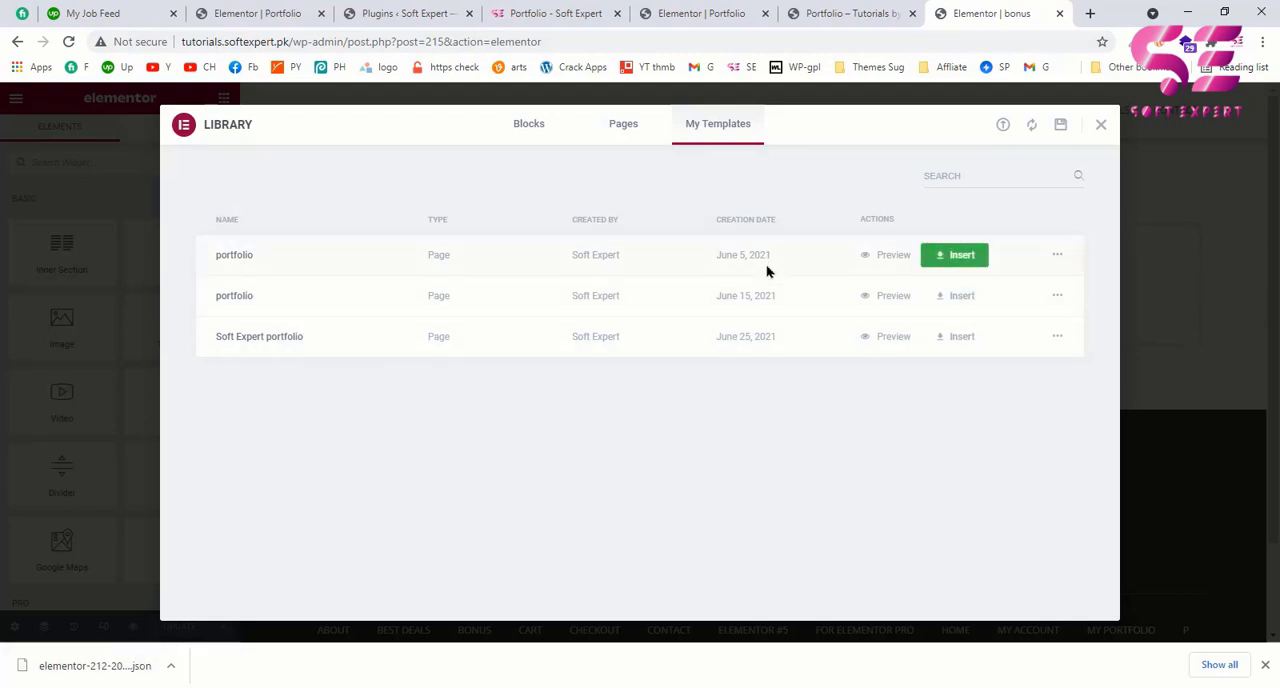
{"action": "left_click", "coordinate": [1002, 126]}
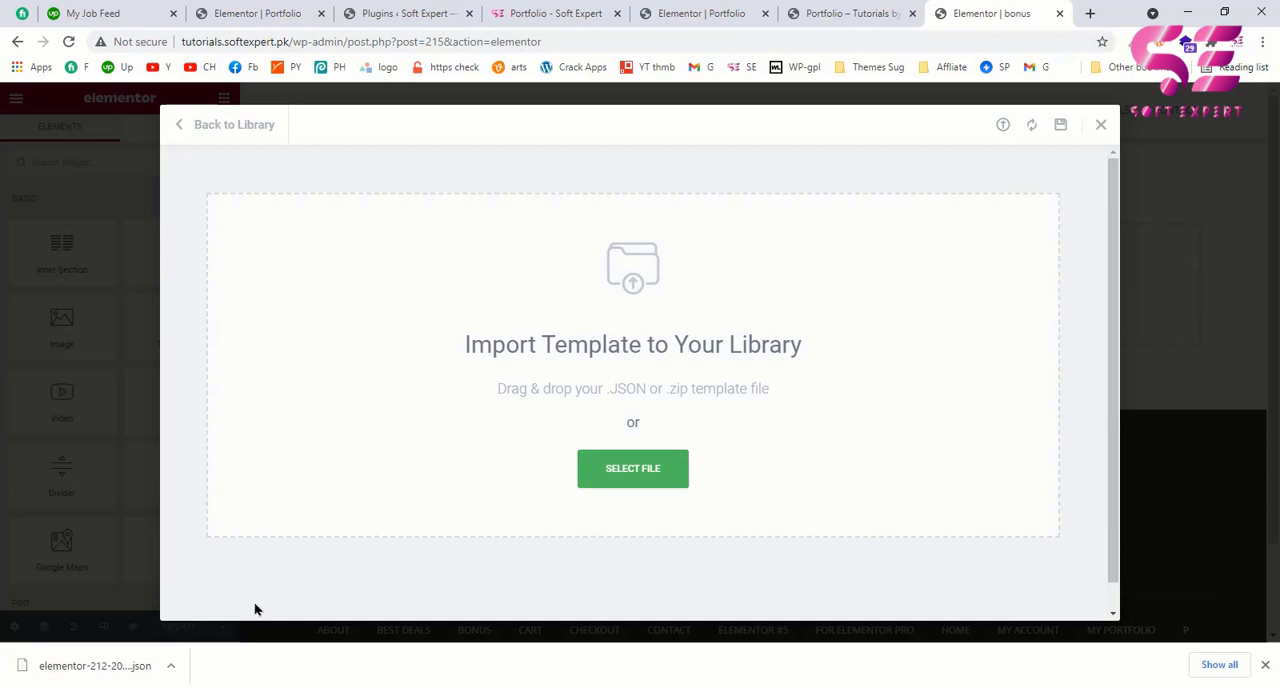
{"action": "left_click_drag", "start_coordinate": [100, 665], "coordinate": [514, 428]}
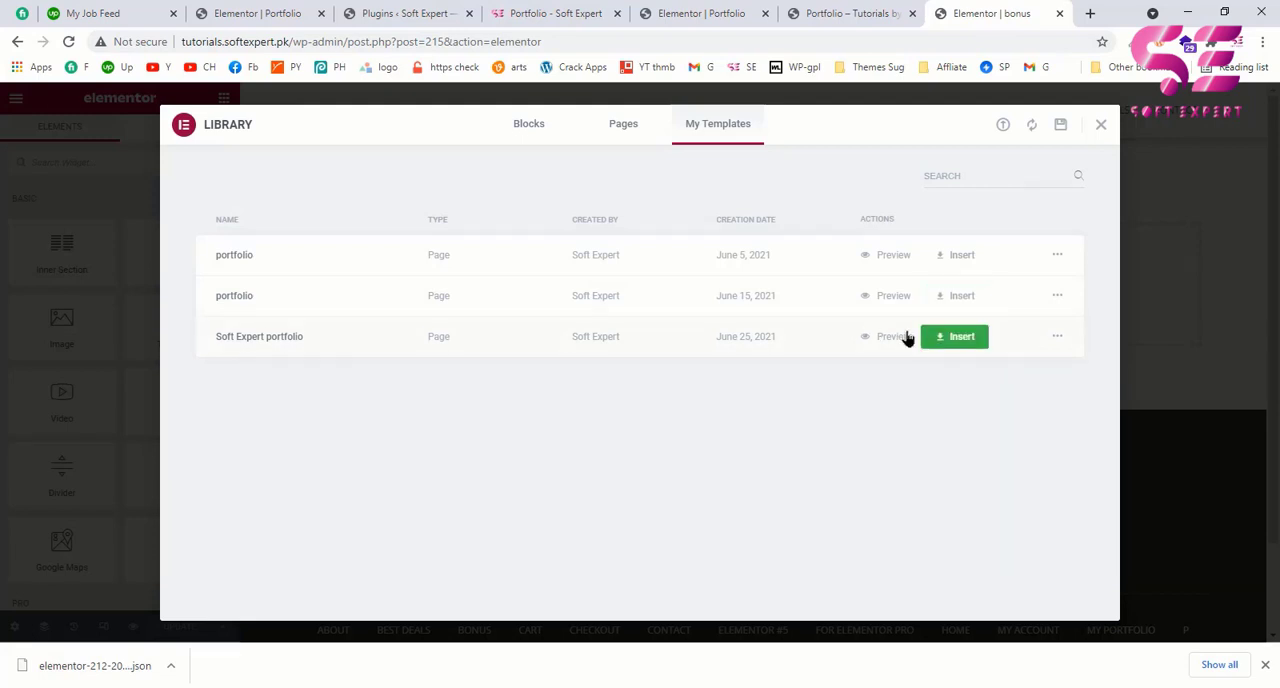
Step: Insert the "Soft Expert portfolio" template into the bonus page with its document settings, and look through the inserted sections
{"action": "left_click", "coordinate": [962, 338]}
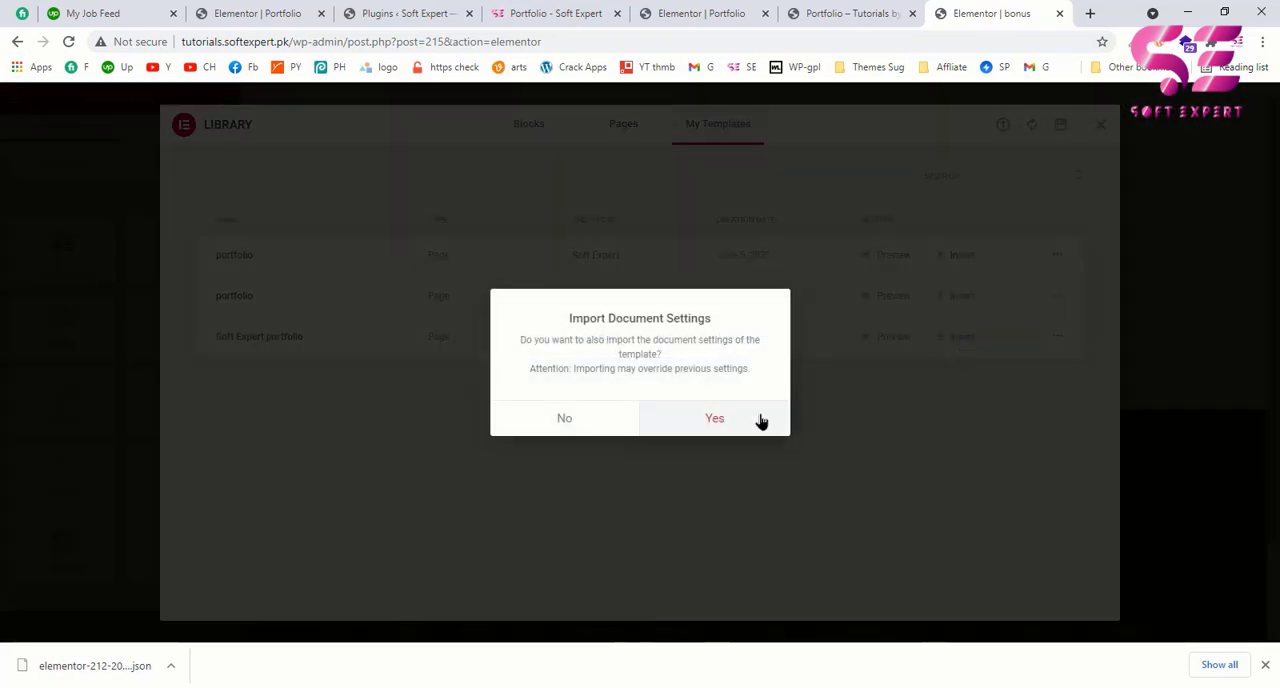
{"action": "left_click", "coordinate": [712, 420]}
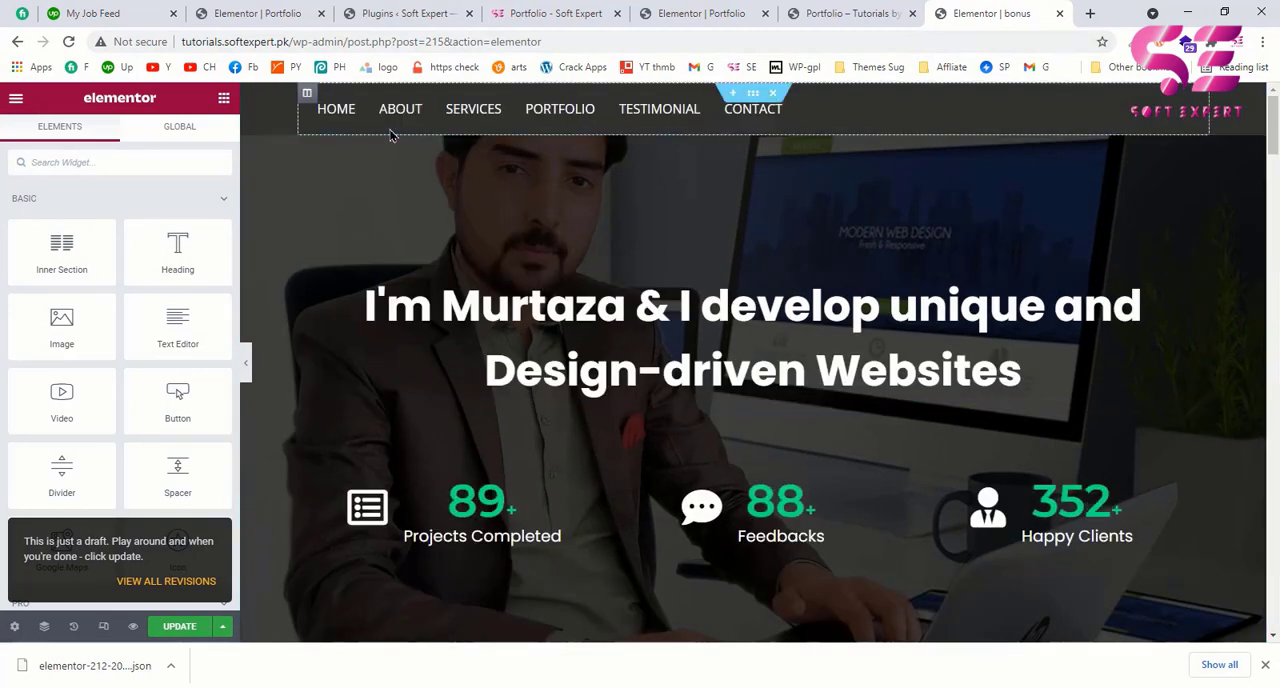
{"action": "scroll", "coordinate": [752, 270], "scroll_direction": "down", "scroll_amount": 5}
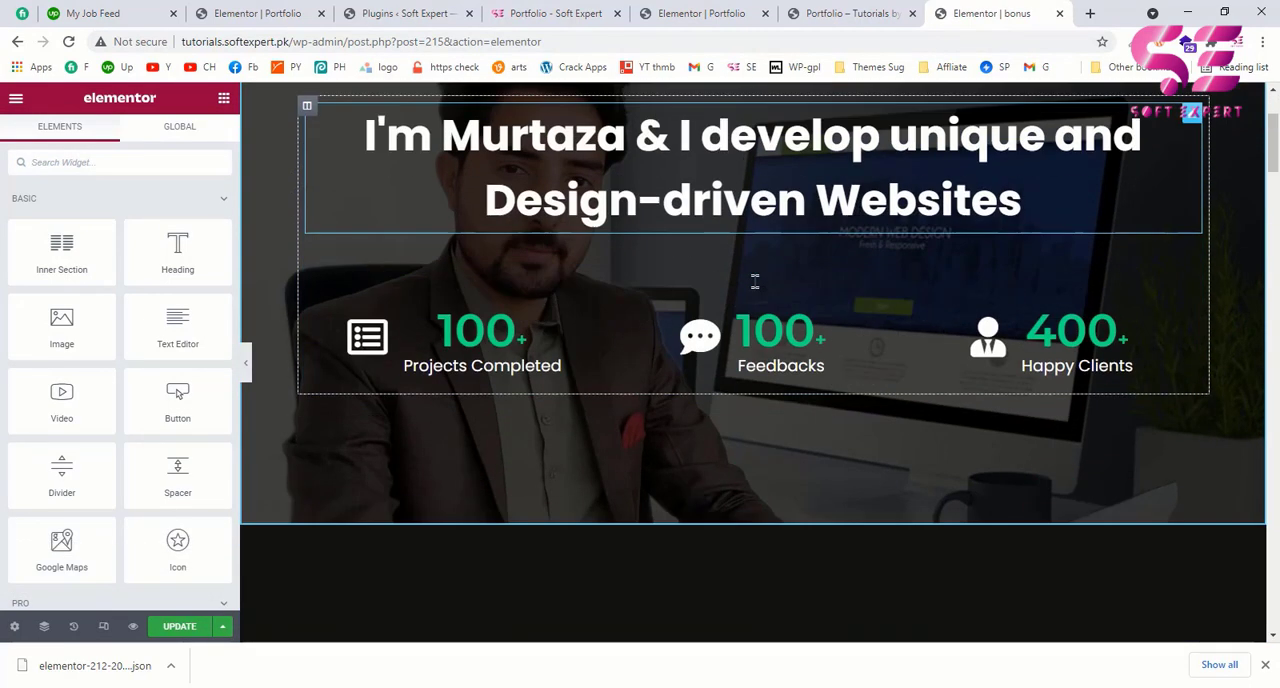
{"action": "scroll", "coordinate": [718, 367], "scroll_direction": "down", "scroll_amount": 5}
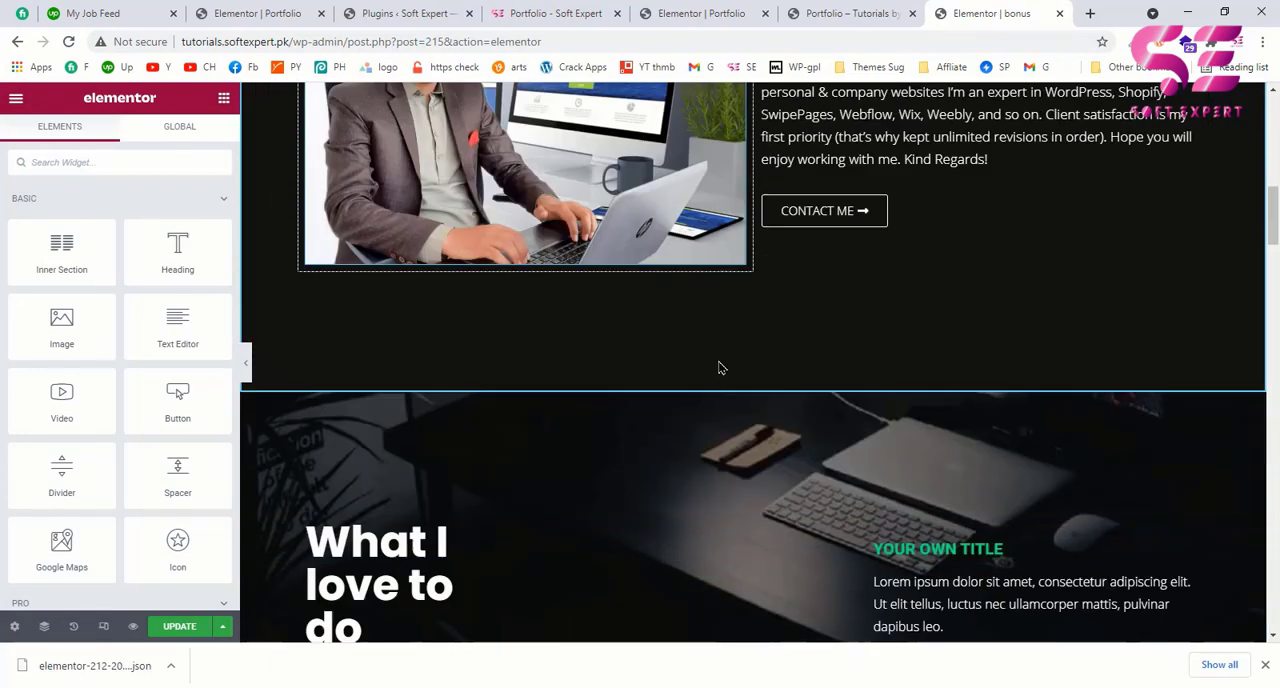
{"action": "scroll", "coordinate": [718, 367], "scroll_direction": "down", "scroll_amount": 5}
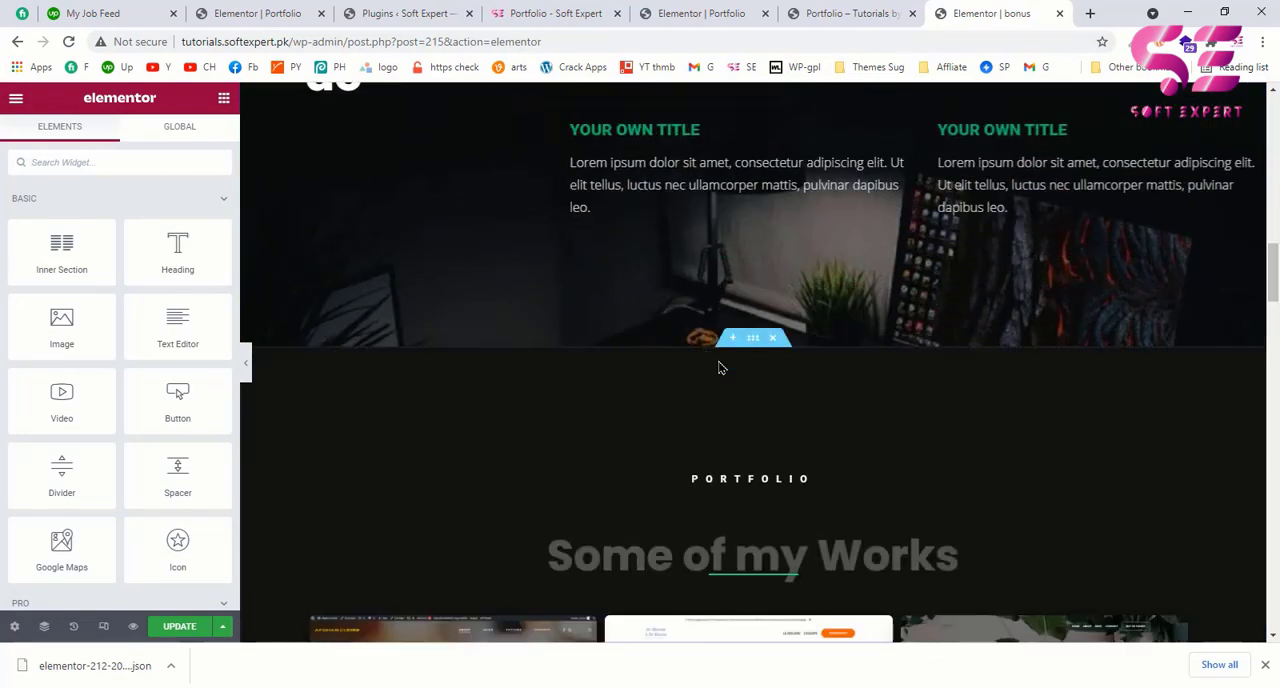
Step: Examine the remaining sections of the bonus page, from the portfolio works and client reviews to the contact area, and return to the hero section
{"action": "scroll", "coordinate": [718, 367], "scroll_direction": "down", "scroll_amount": 5}
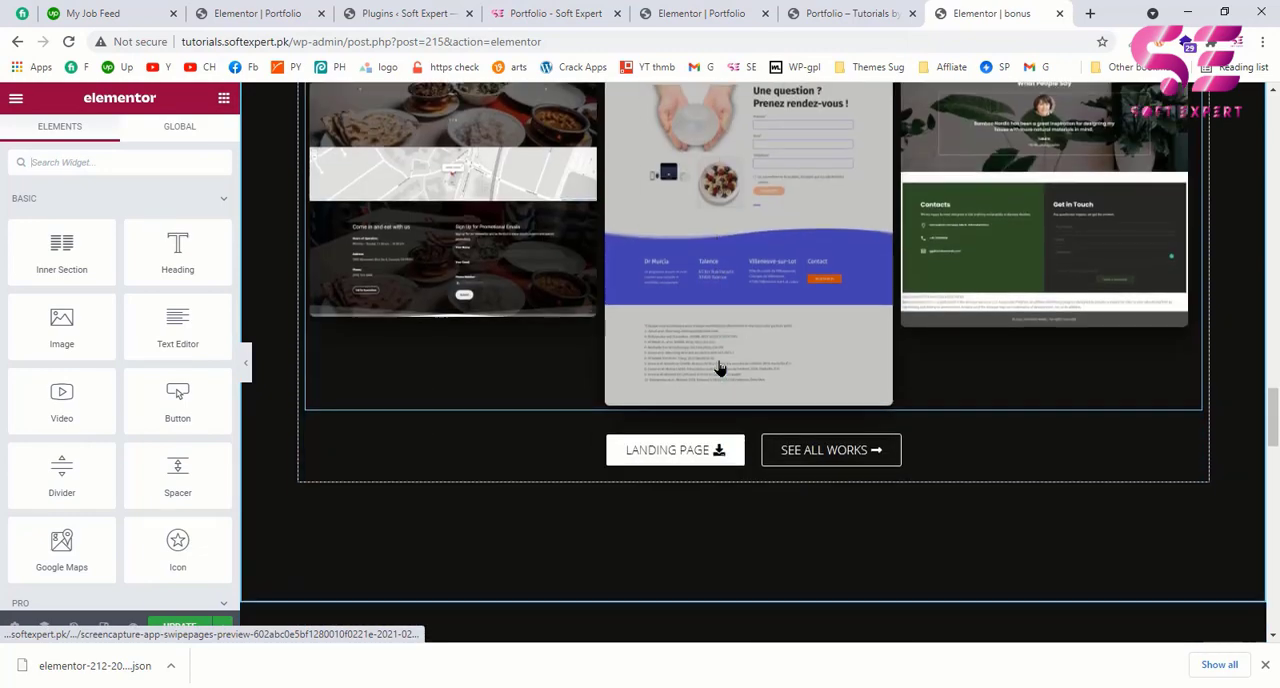
{"action": "scroll", "coordinate": [718, 367], "scroll_direction": "down", "scroll_amount": 4}
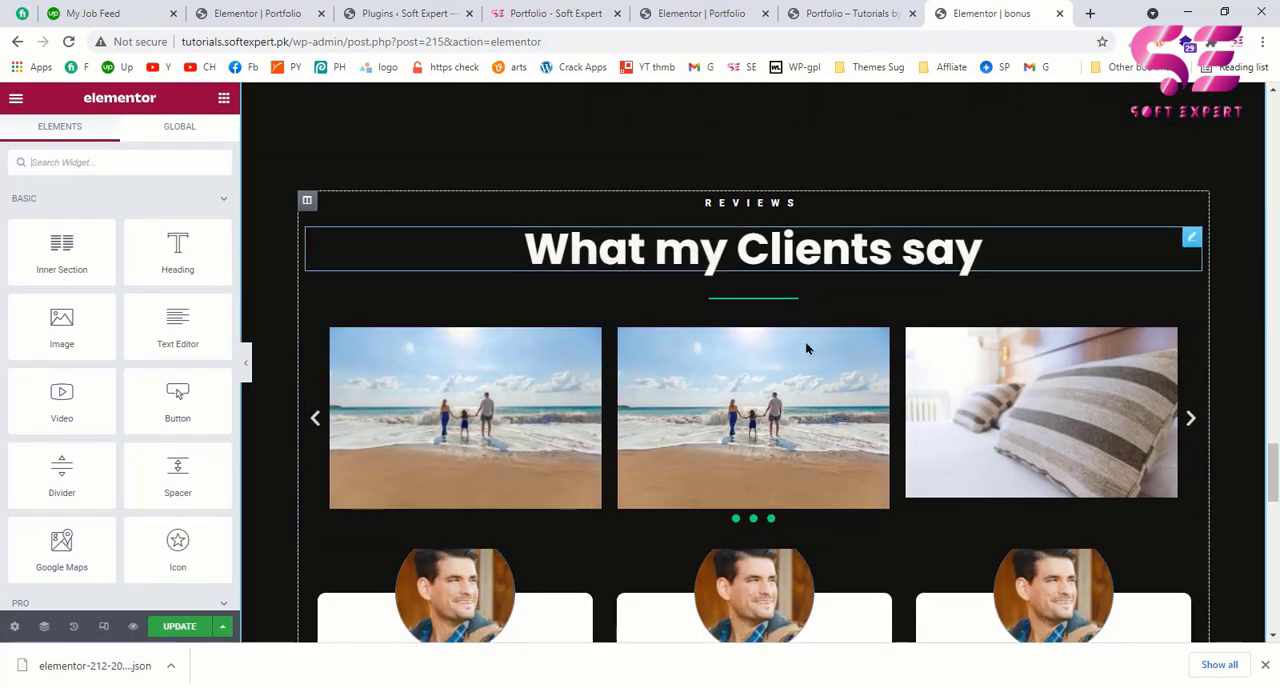
{"action": "scroll", "coordinate": [788, 374], "scroll_direction": "down", "scroll_amount": 1}
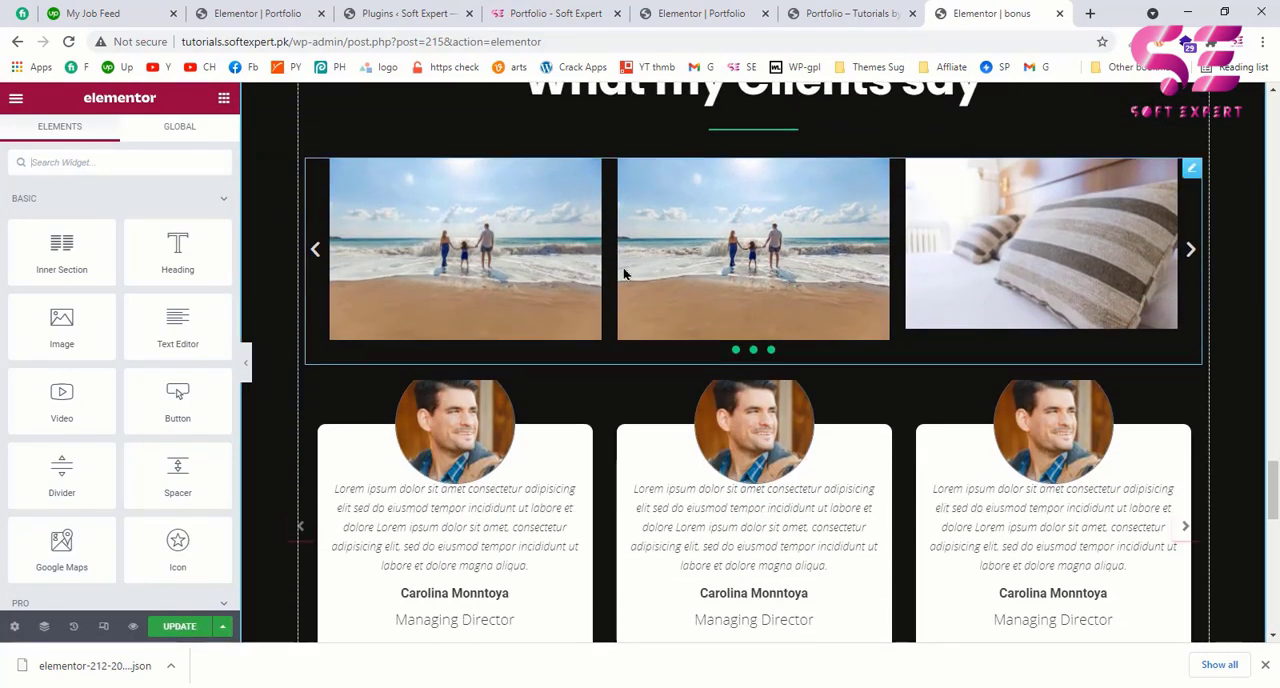
{"action": "scroll", "coordinate": [814, 357], "scroll_direction": "down", "scroll_amount": 10}
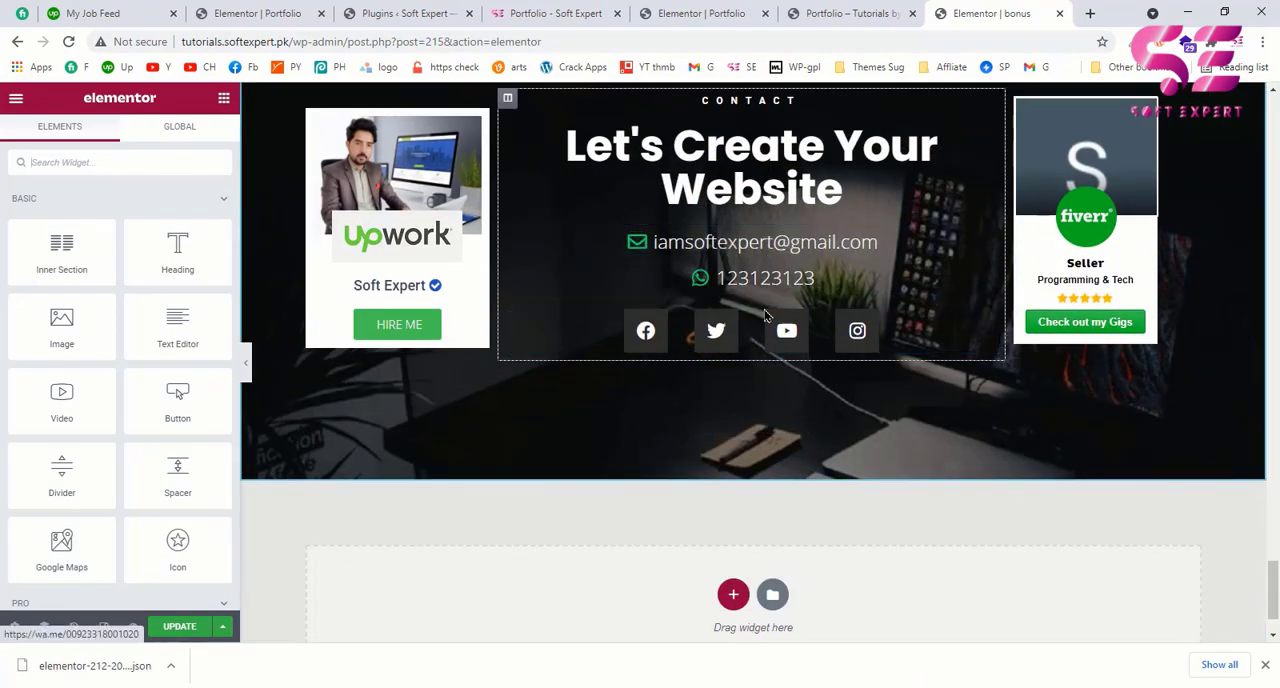
{"action": "scroll", "coordinate": [1015, 330], "scroll_direction": "up", "scroll_amount": 10}
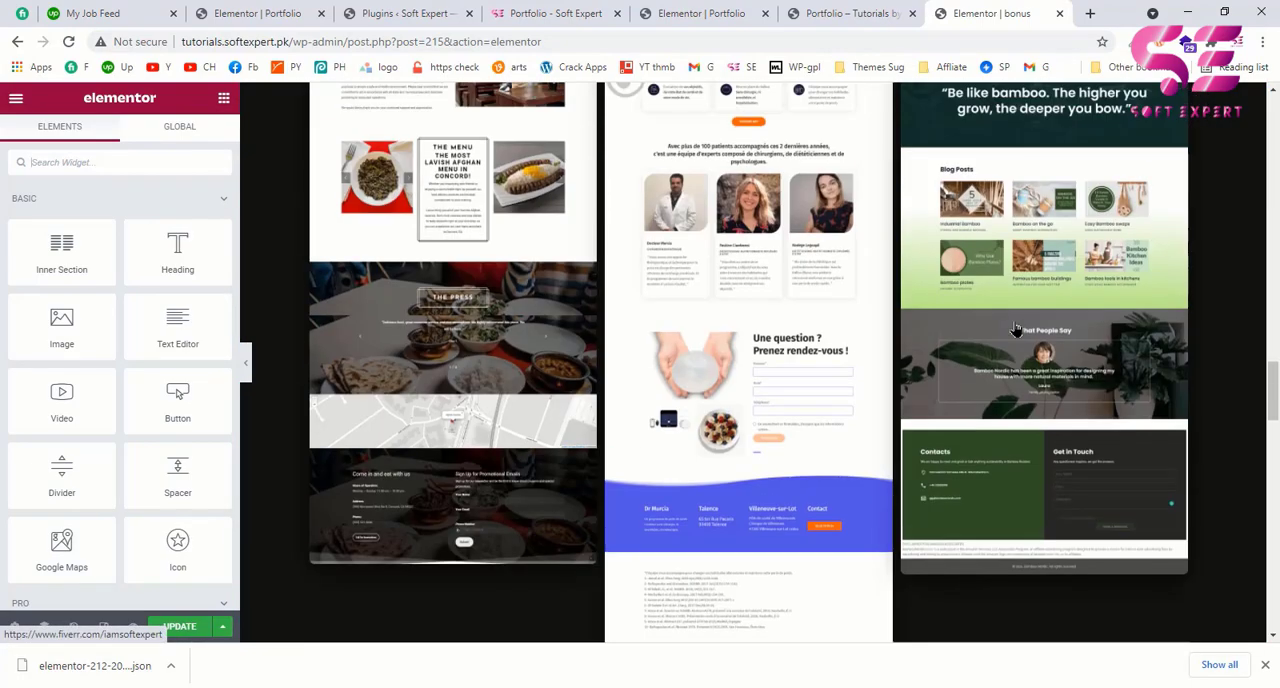
{"action": "scroll", "coordinate": [1015, 330], "scroll_direction": "up", "scroll_amount": 15}
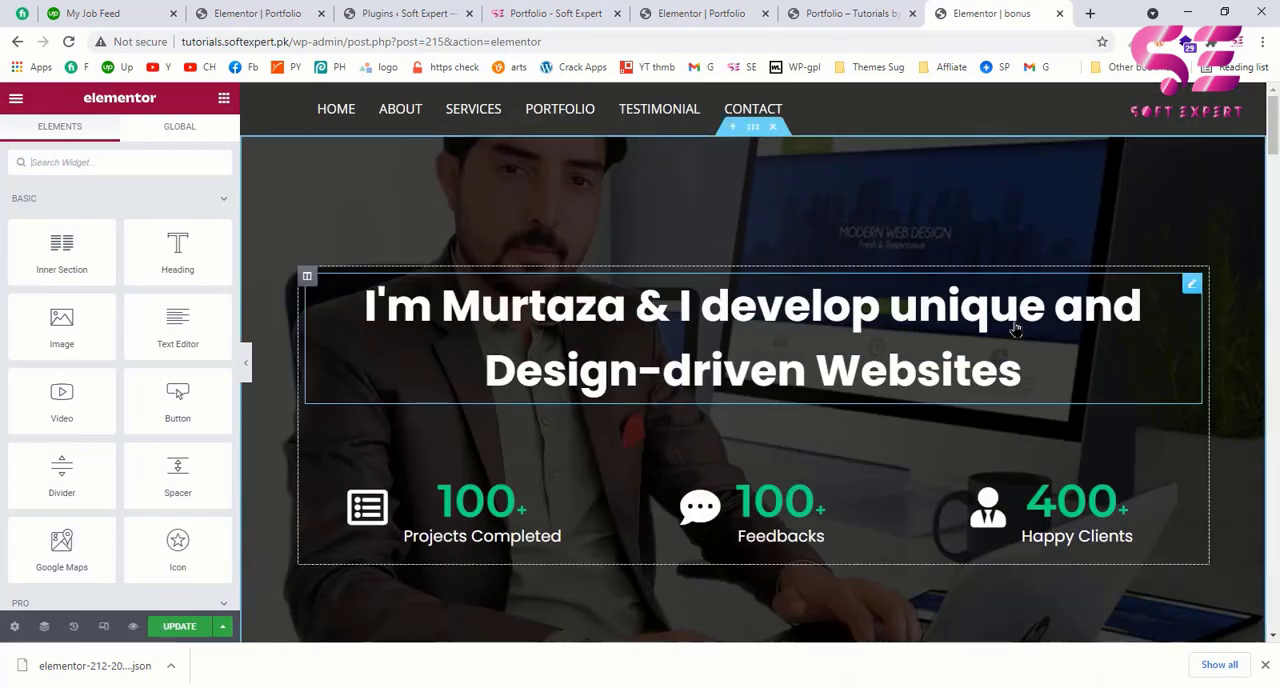
Step: Review the live softexpert.pk portfolio page for comparison, including its hero section, portfolio works and client reviews
{"action": "left_click", "coordinate": [606, 12]}
{"action": "scroll", "coordinate": [727, 360], "scroll_direction": "up", "scroll_amount": 10}
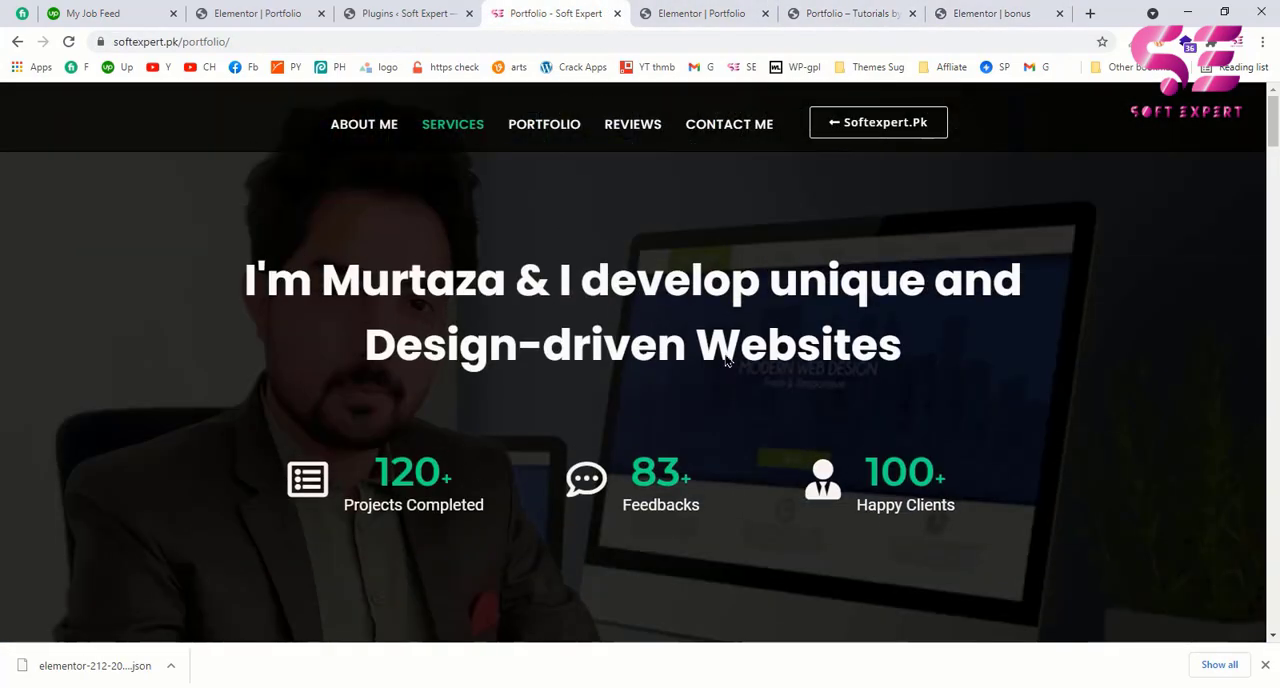
{"action": "scroll", "coordinate": [727, 360], "scroll_direction": "down", "scroll_amount": 10}
{"action": "scroll", "coordinate": [727, 360], "scroll_direction": "down", "scroll_amount": 15}
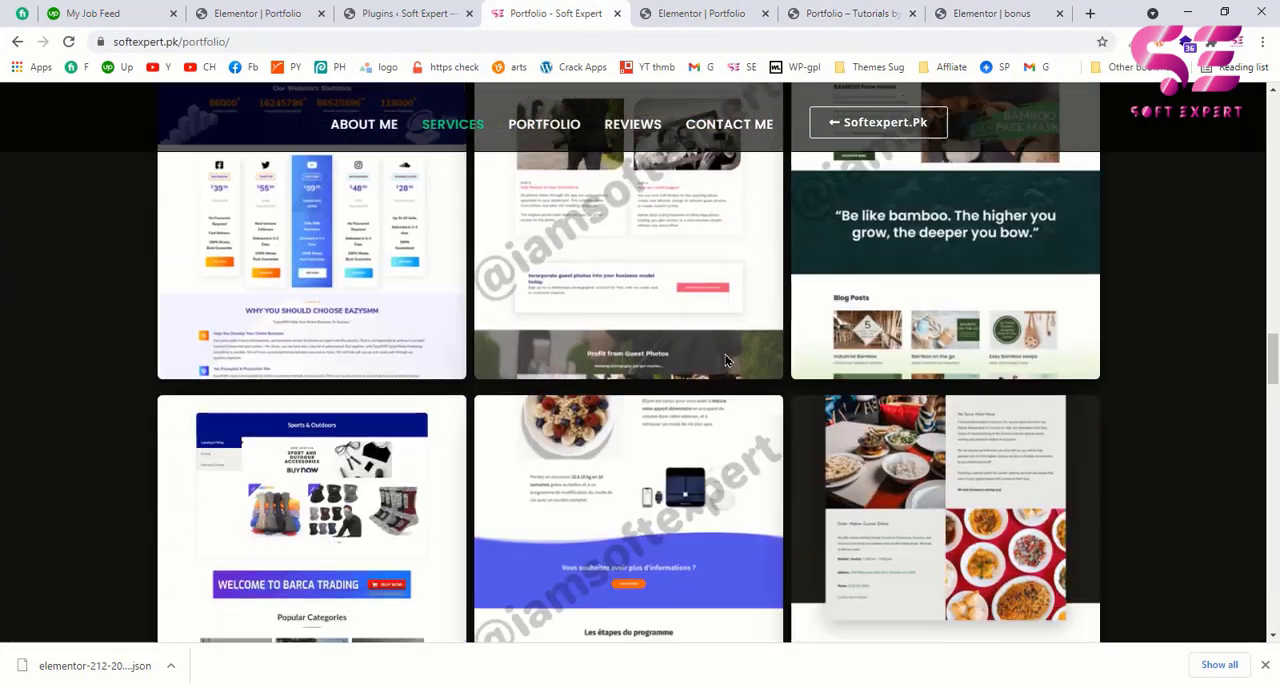
{"action": "scroll", "coordinate": [727, 360], "scroll_direction": "down", "scroll_amount": 8}
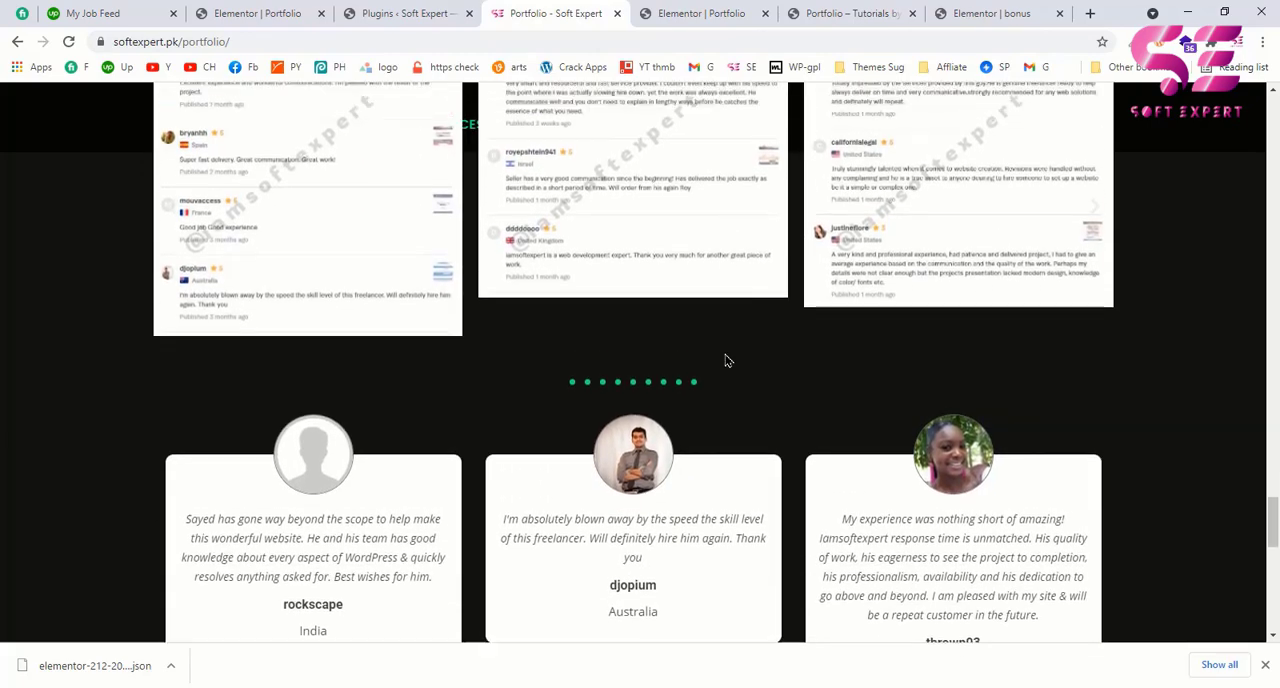
{"action": "scroll", "coordinate": [727, 360], "scroll_direction": "up", "scroll_amount": 10}
{"action": "scroll", "coordinate": [727, 360], "scroll_direction": "down", "scroll_amount": 10}
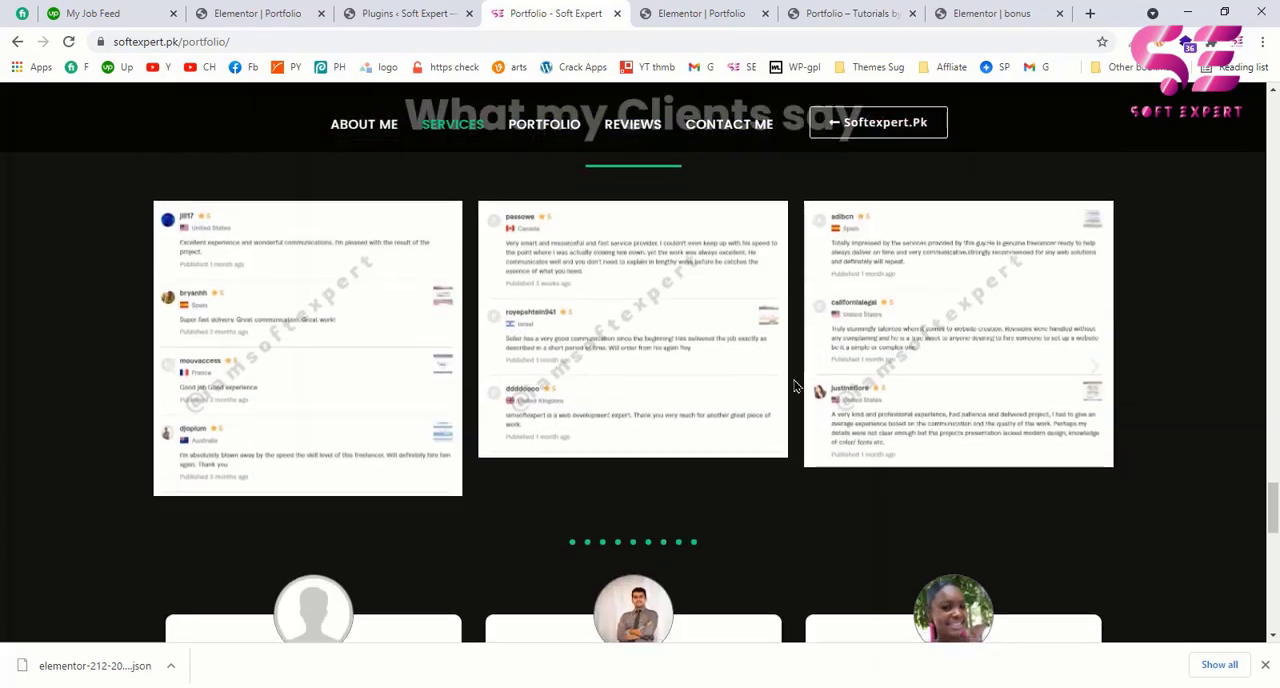